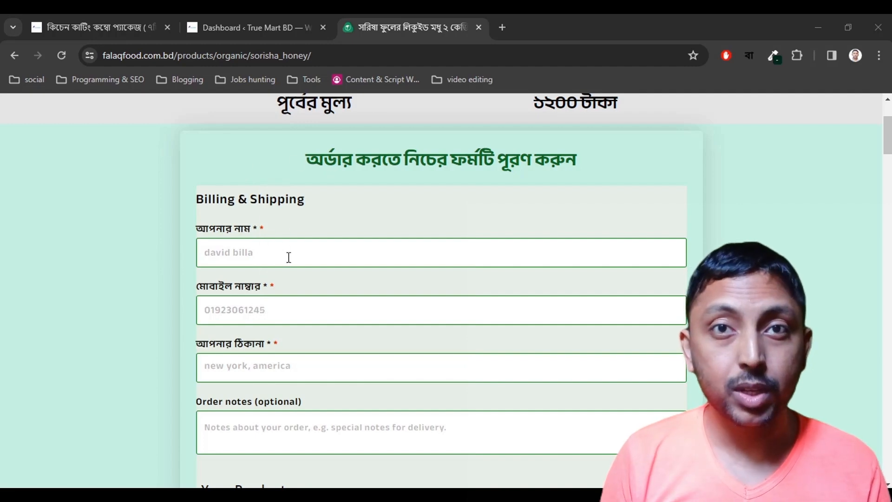
Raise the honey quantity on the Falaq Food page to 2, making the total 1,800 ৳.
{"action": "scroll", "coordinate": [289, 283], "scroll_direction": "down", "scroll_amount": 4}
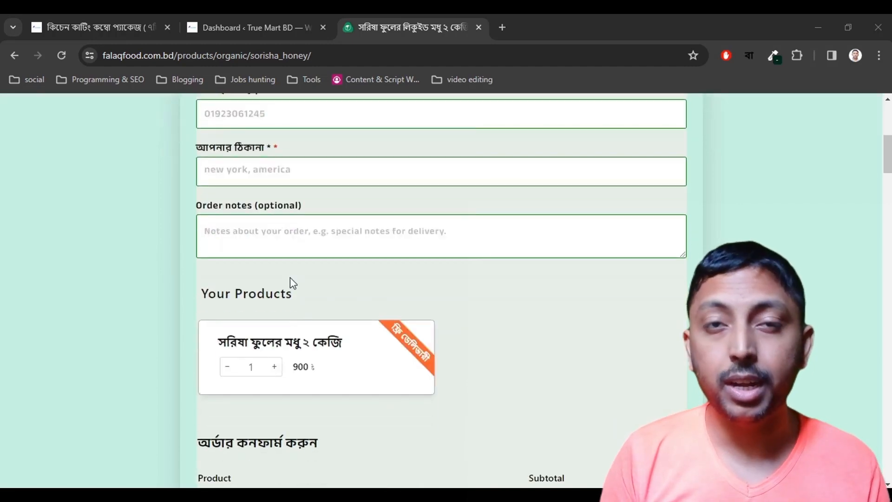
{"action": "scroll", "coordinate": [279, 292], "scroll_direction": "up", "scroll_amount": 3}
{"action": "scroll", "coordinate": [267, 302], "scroll_direction": "down", "scroll_amount": 4}
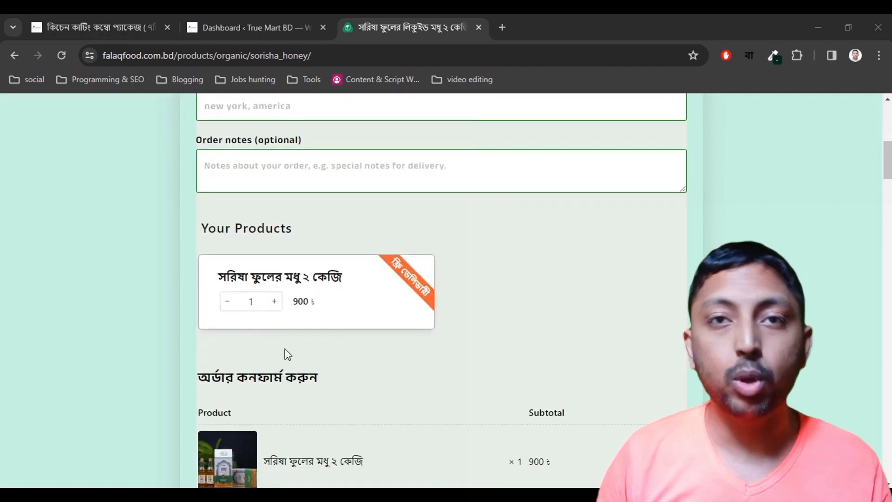
{"action": "left_click", "coordinate": [275, 302]}
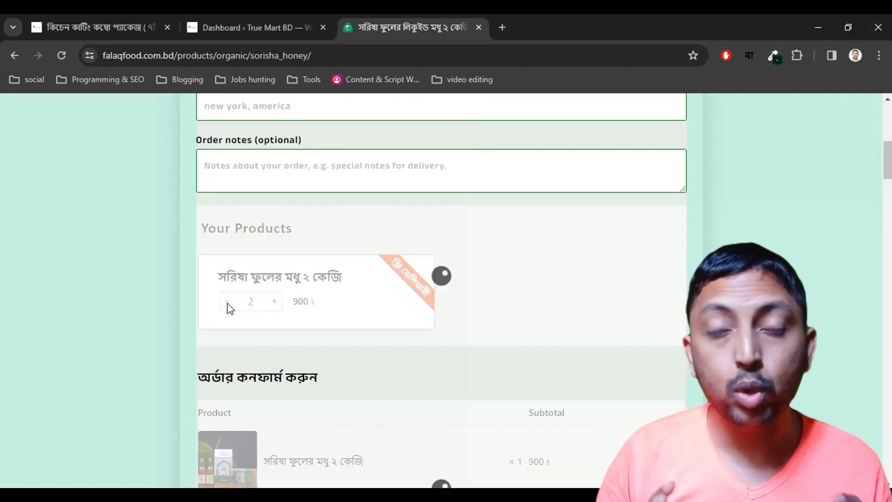
{"action": "scroll", "coordinate": [374, 315], "scroll_direction": "down", "scroll_amount": 4}
{"action": "scroll", "coordinate": [371, 269], "scroll_direction": "down", "scroll_amount": 3}
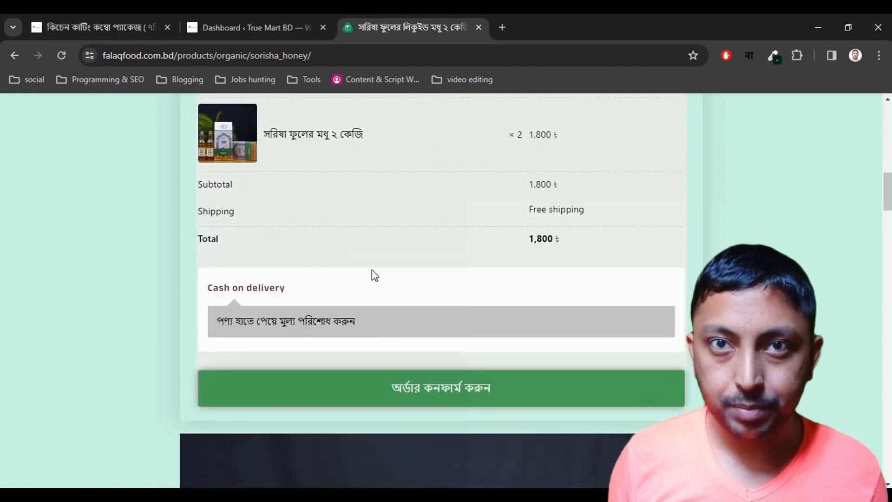
{"action": "scroll", "coordinate": [410, 285], "scroll_direction": "up", "scroll_amount": 3}
{"action": "scroll", "coordinate": [432, 353], "scroll_direction": "down", "scroll_amount": 3}
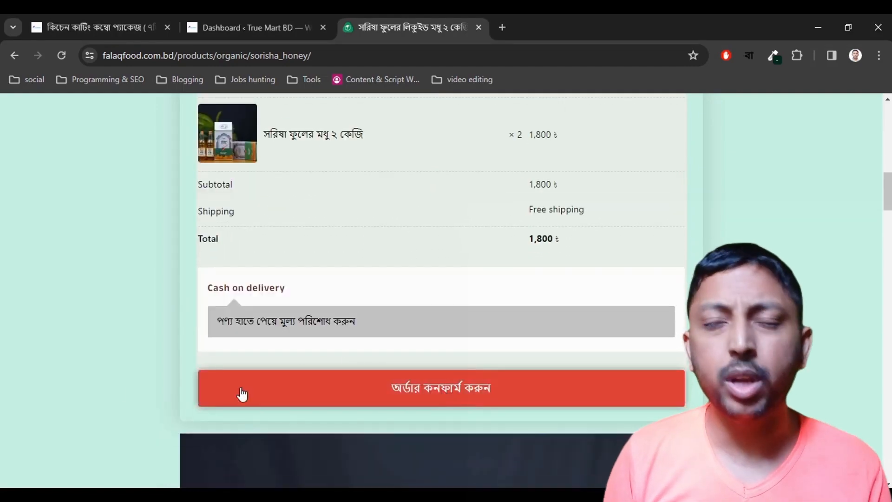
{"action": "scroll", "coordinate": [424, 251], "scroll_direction": "down", "scroll_amount": 15}
{"action": "scroll", "coordinate": [409, 267], "scroll_direction": "down", "scroll_amount": 20}
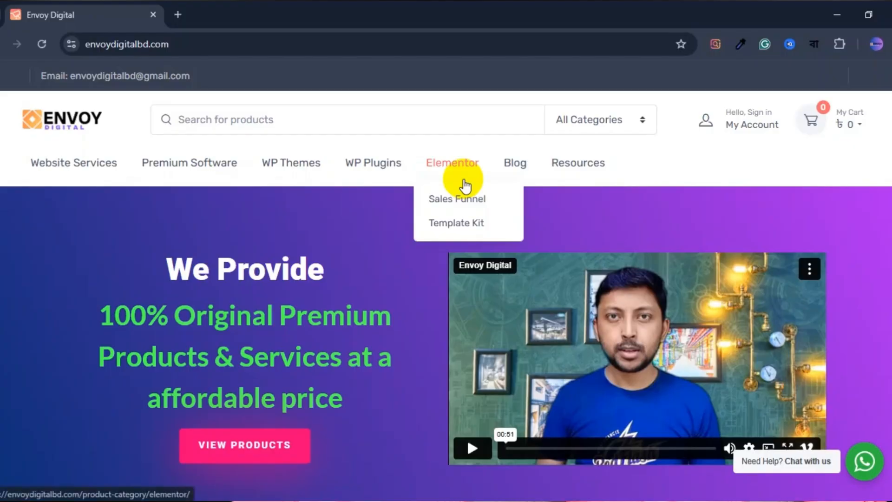
Open the Sales Funnel category and the Samsung Galaxy Sales Funnel Template product page.
{"action": "left_click", "coordinate": [452, 197]}
{"action": "scroll", "coordinate": [453, 200], "scroll_direction": "down", "scroll_amount": 3}
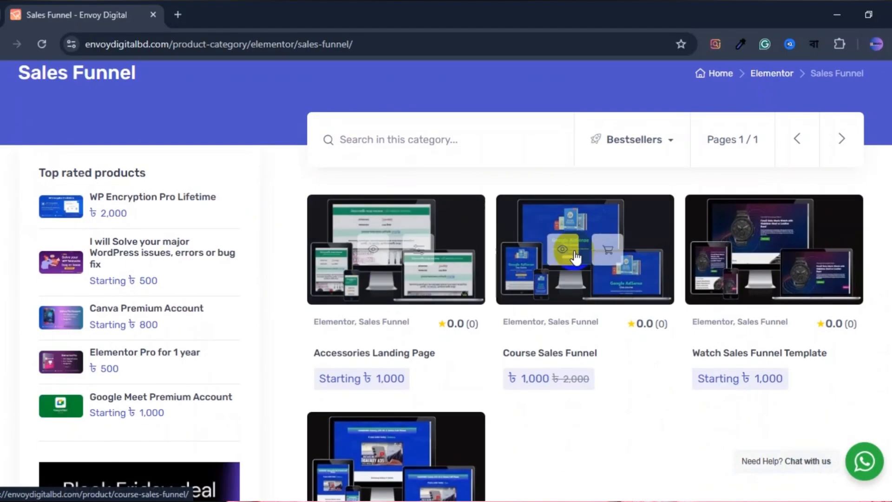
{"action": "scroll", "coordinate": [408, 408], "scroll_direction": "down", "scroll_amount": 2}
{"action": "left_click", "coordinate": [407, 408]}
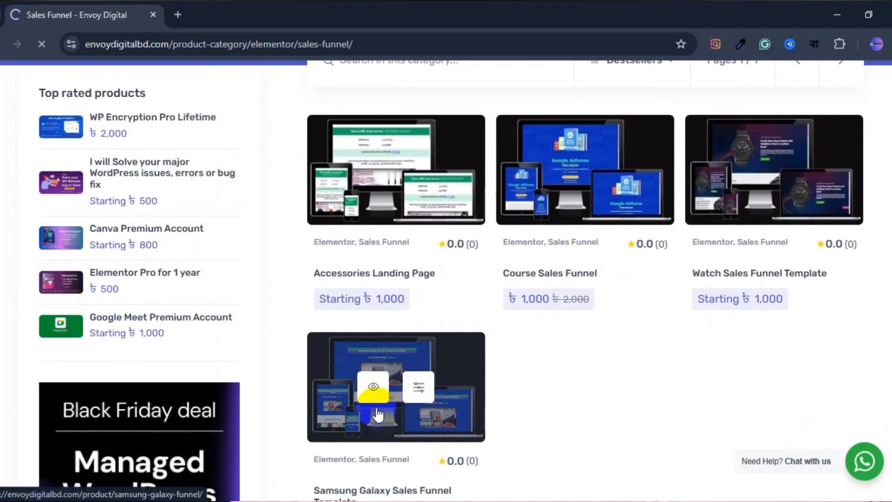
{"action": "scroll", "coordinate": [285, 243], "scroll_direction": "down", "scroll_amount": 2}
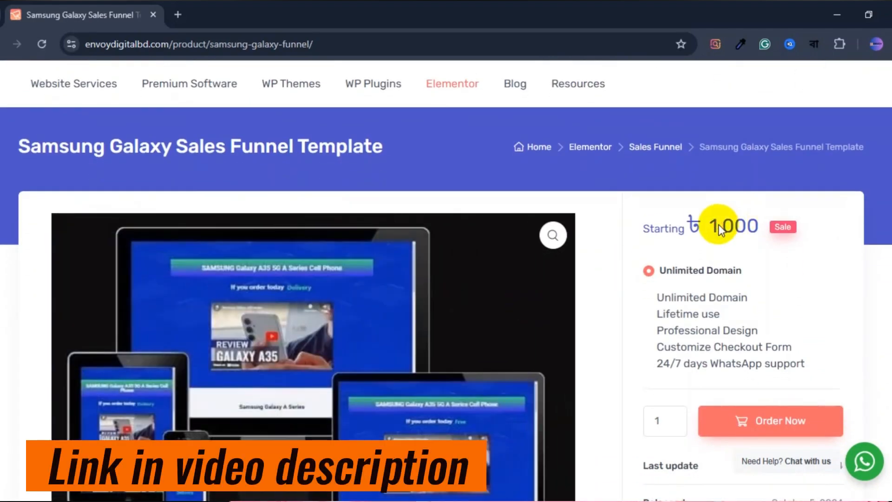
{"action": "scroll", "coordinate": [717, 225], "scroll_direction": "down", "scroll_amount": 2}
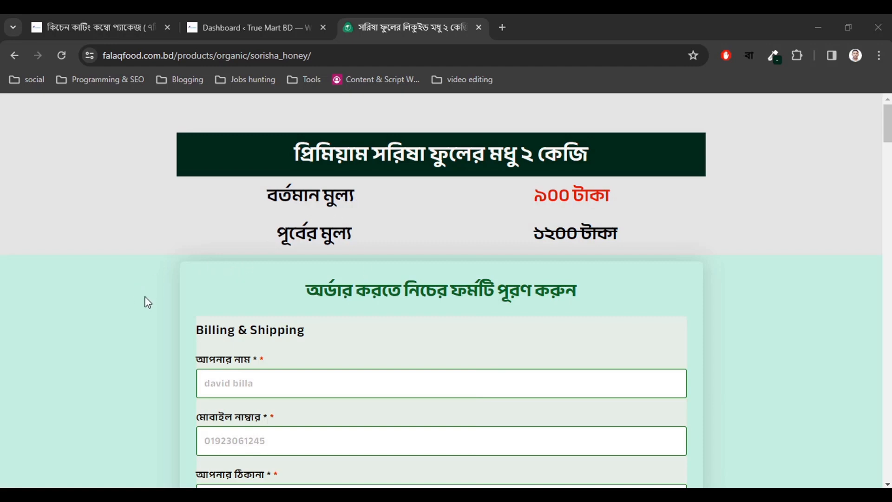
Set the honey quantity in Your Products to 2 for a 1,800 ৳ total.
{"action": "scroll", "coordinate": [766, 255], "scroll_direction": "down", "scroll_amount": 2}
{"action": "scroll", "coordinate": [767, 255], "scroll_direction": "up", "scroll_amount": 2}
{"action": "scroll", "coordinate": [371, 353], "scroll_direction": "down", "scroll_amount": 3}
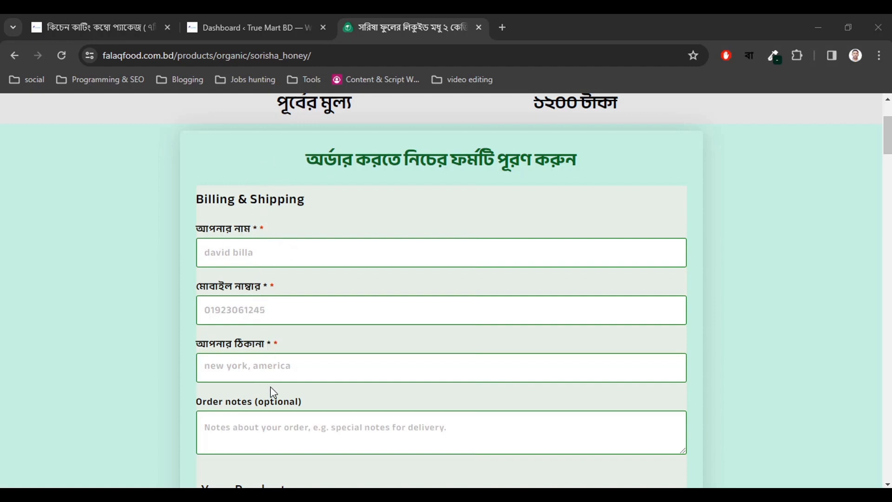
{"action": "scroll", "coordinate": [273, 393], "scroll_direction": "down", "scroll_amount": 4}
{"action": "scroll", "coordinate": [293, 293], "scroll_direction": "up", "scroll_amount": 2}
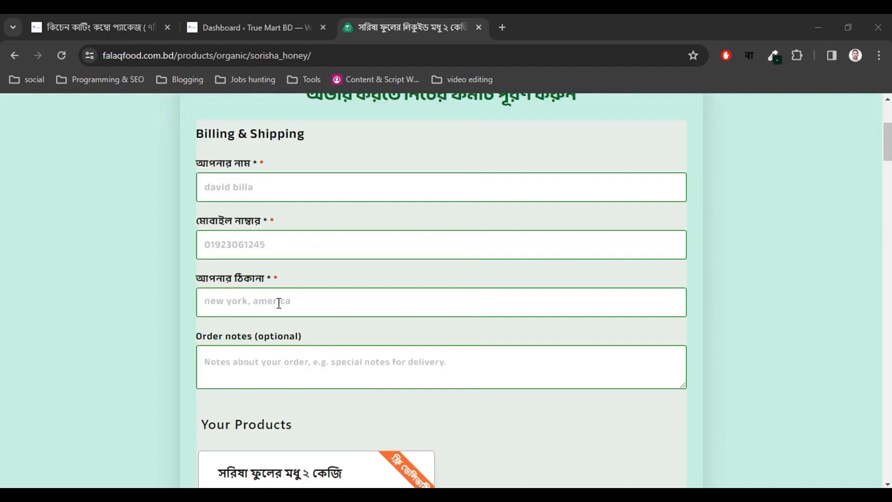
{"action": "scroll", "coordinate": [274, 316], "scroll_direction": "down", "scroll_amount": 4}
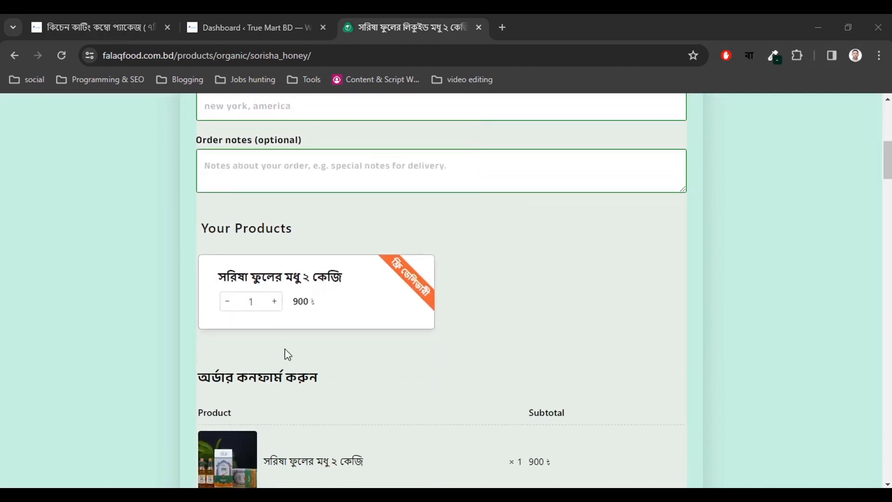
{"action": "left_click", "coordinate": [274, 301]}
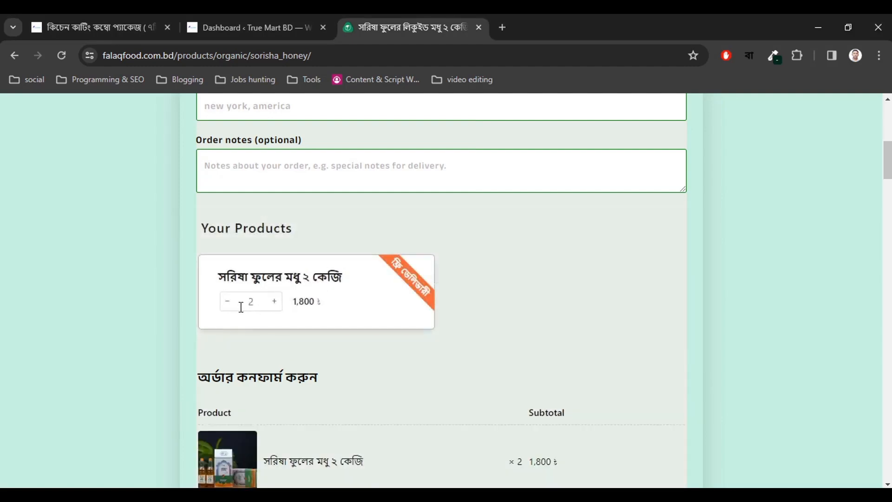
Review the order summary down to the footer and back to the top.
{"action": "scroll", "coordinate": [364, 314], "scroll_direction": "down", "scroll_amount": 4}
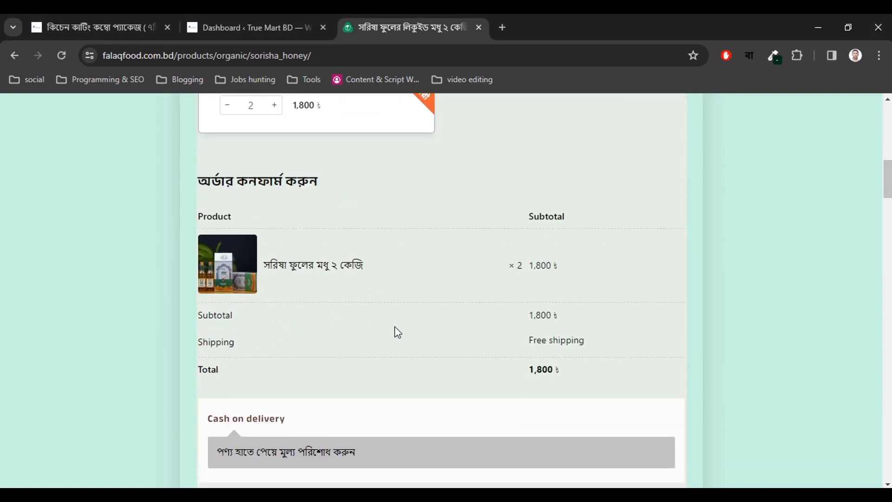
{"action": "scroll", "coordinate": [397, 332], "scroll_direction": "down", "scroll_amount": 3}
{"action": "scroll", "coordinate": [371, 275], "scroll_direction": "up", "scroll_amount": 3}
{"action": "scroll", "coordinate": [365, 273], "scroll_direction": "down", "scroll_amount": 3}
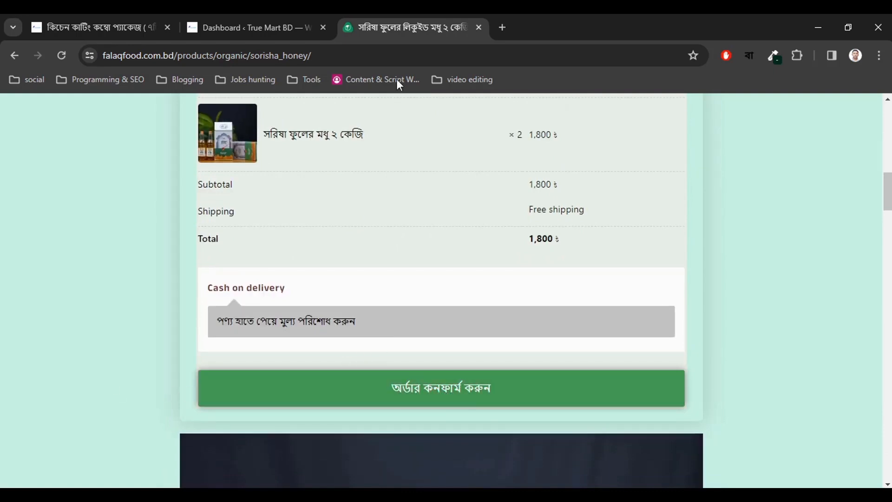
{"action": "scroll", "coordinate": [424, 239], "scroll_direction": "down", "scroll_amount": 10}
{"action": "scroll", "coordinate": [418, 280], "scroll_direction": "down", "scroll_amount": 20}
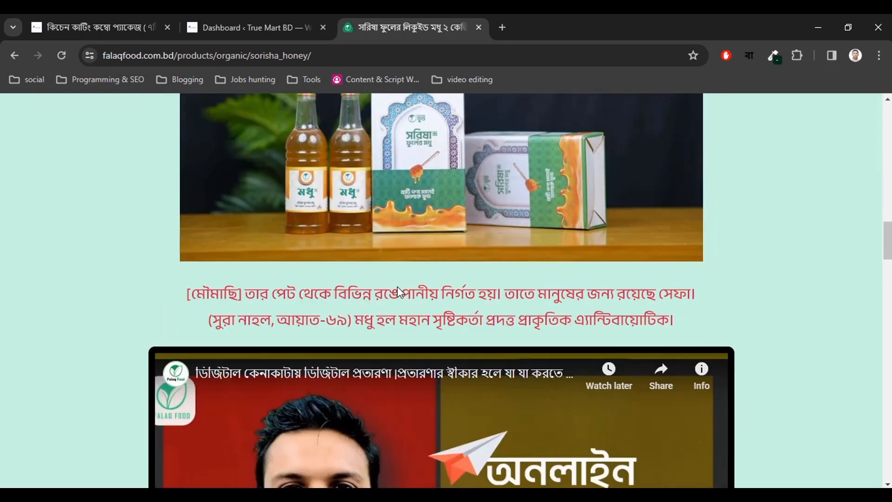
{"action": "scroll", "coordinate": [381, 278], "scroll_direction": "down", "scroll_amount": 20}
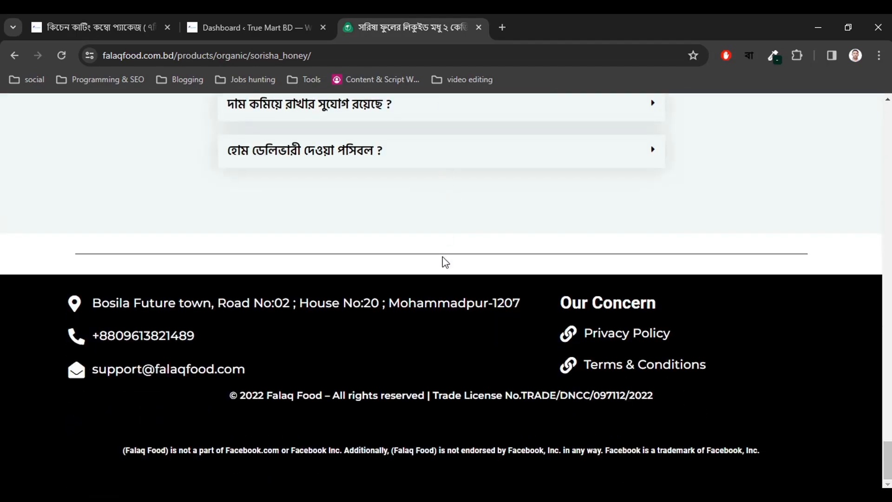
{"action": "scroll", "coordinate": [442, 256], "scroll_direction": "up", "scroll_amount": 20}
{"action": "scroll", "coordinate": [443, 256], "scroll_direction": "up", "scroll_amount": 15}
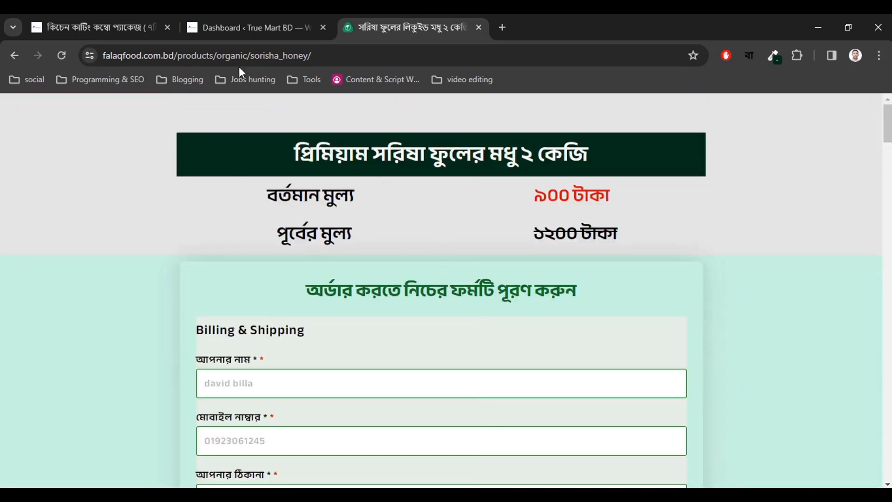
Open the True Mart BD Add New Plugin page in a new tab, then return to the honey page.
{"action": "left_click", "coordinate": [248, 14]}
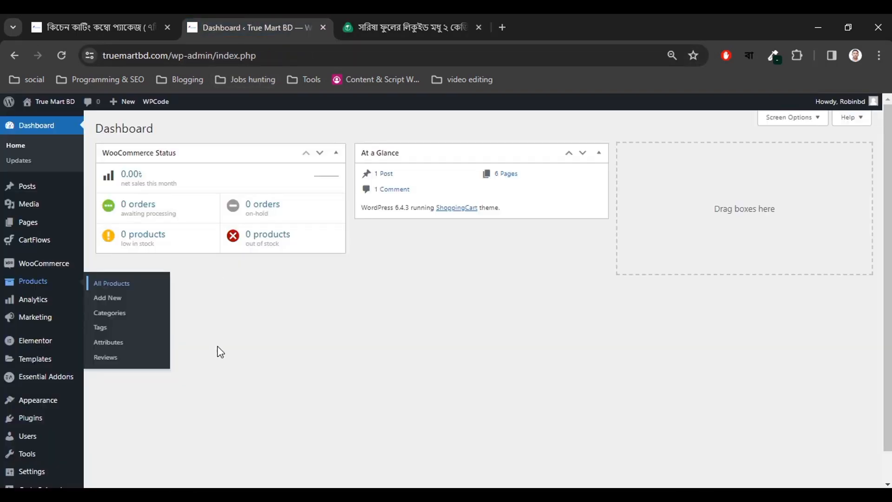
{"action": "mouse_move", "coordinate": [34, 414]}
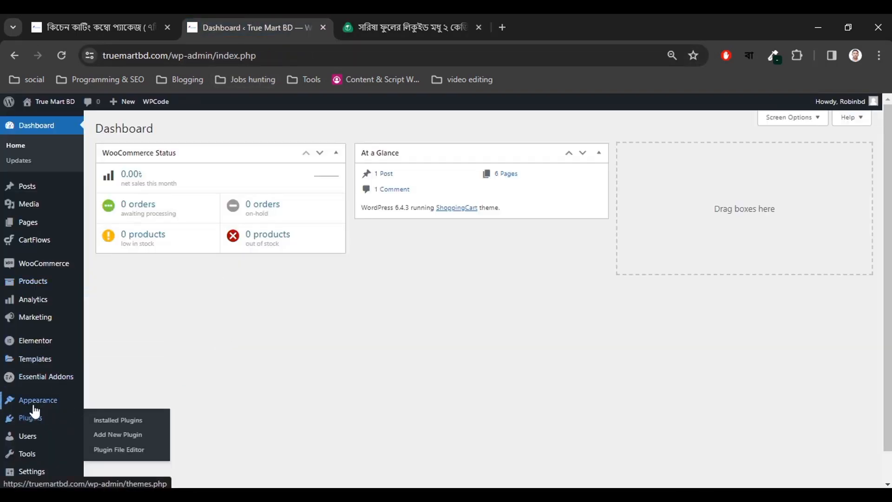
{"action": "right_click", "coordinate": [117, 440]}
{"action": "left_click", "coordinate": [152, 260]}
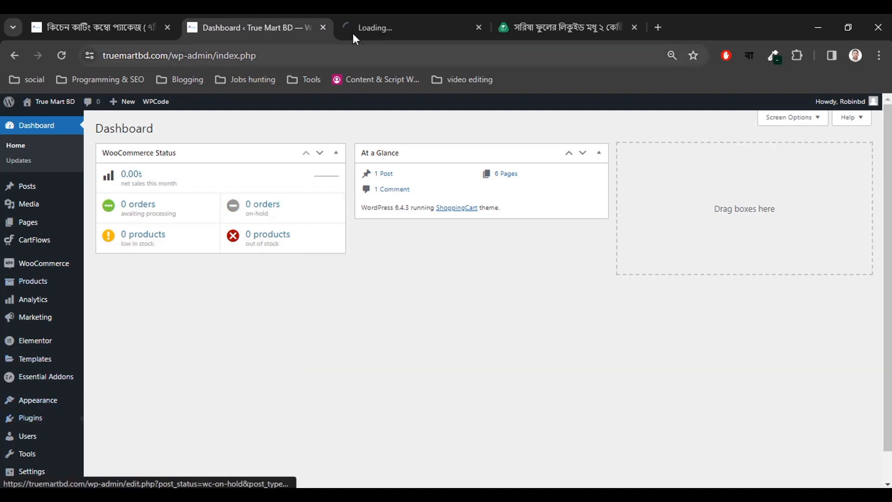
{"action": "left_click", "coordinate": [352, 33]}
{"action": "left_click", "coordinate": [241, 16]}
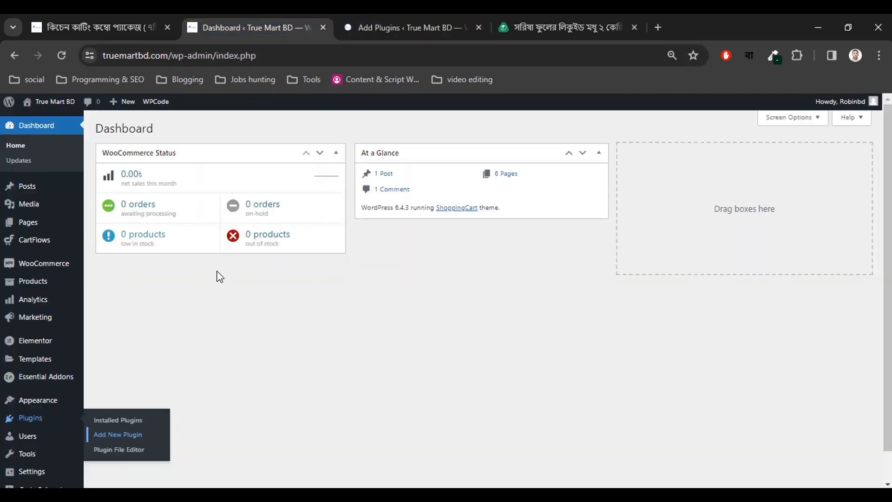
{"action": "left_click", "coordinate": [397, 21]}
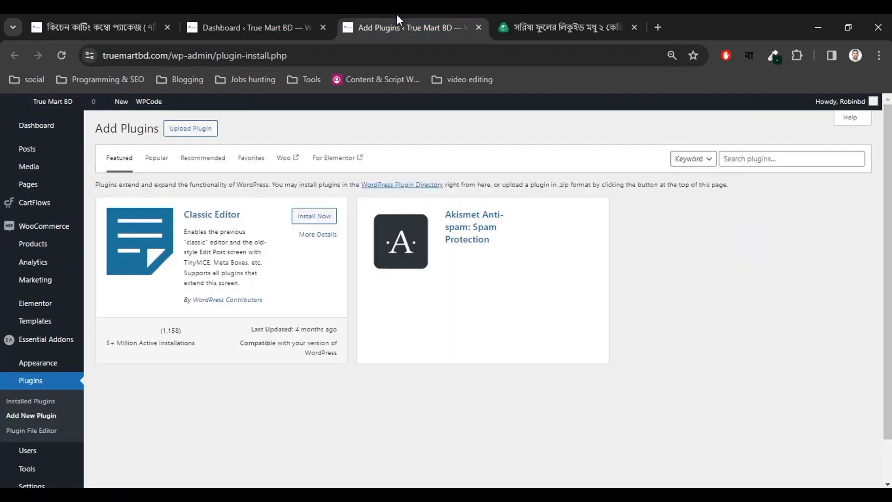
{"action": "left_click", "coordinate": [543, 21]}
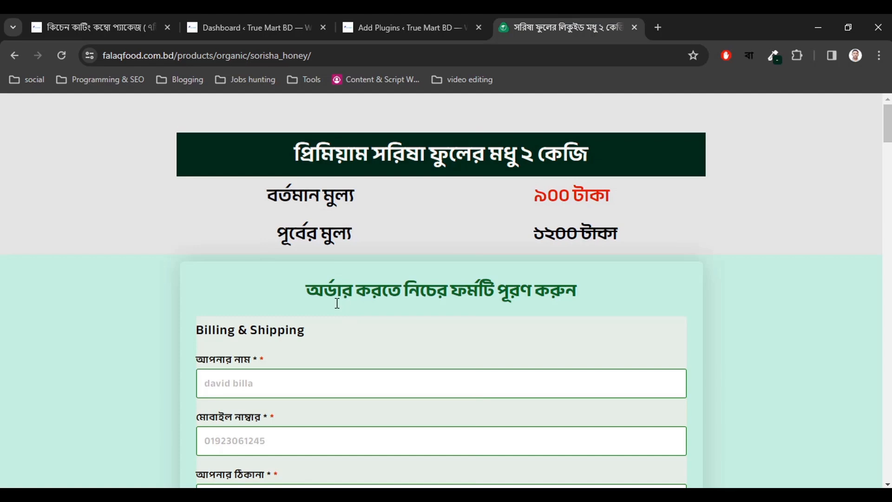
Bring up the Add Plugins page.
{"action": "left_click", "coordinate": [383, 23]}
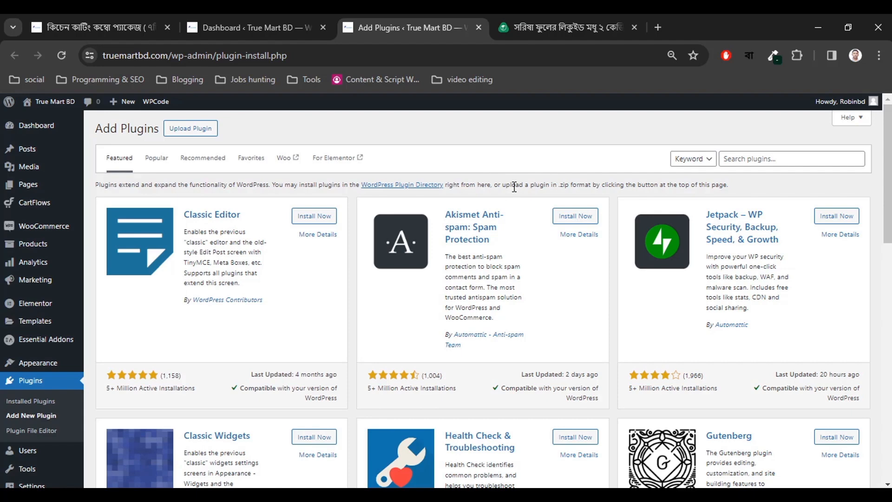
Search the plugin directory for 'elementor', then 'elementor addons'.
{"action": "left_click", "coordinate": [496, 27]}
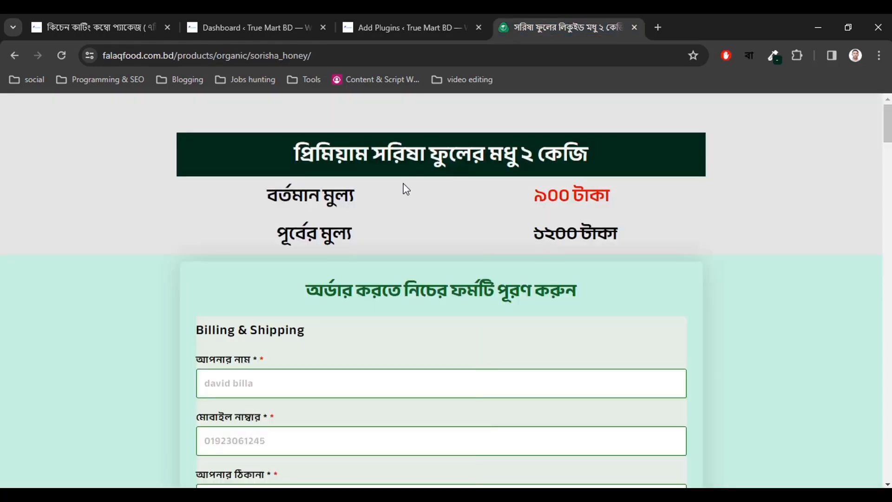
{"action": "left_click", "coordinate": [450, 21]}
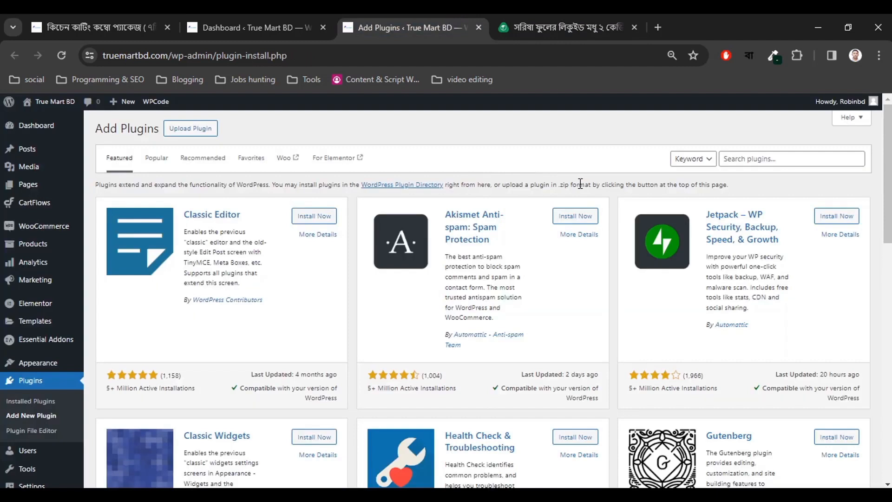
{"action": "left_click", "coordinate": [731, 161]}
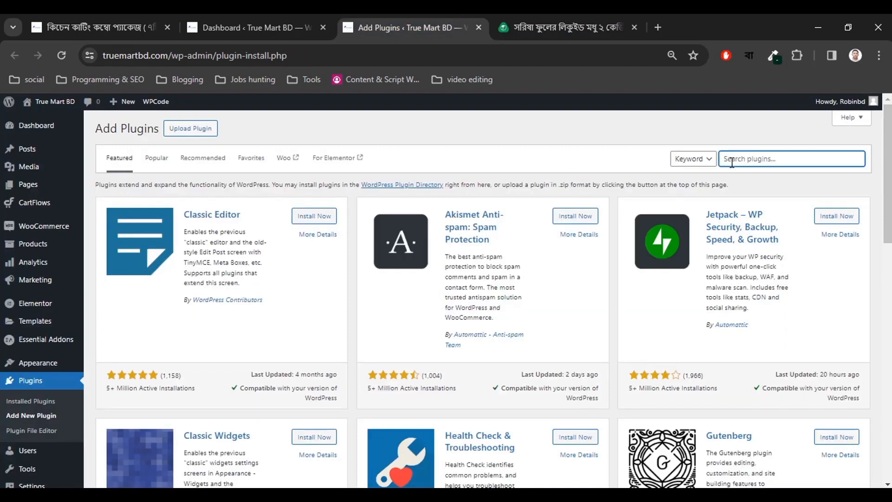
{"action": "type", "text": "elementor"}
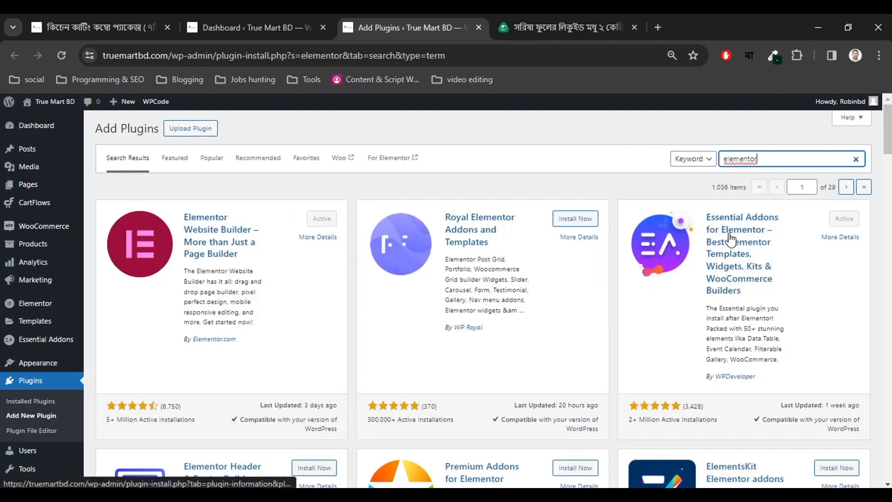
{"action": "double_click", "coordinate": [758, 160]}
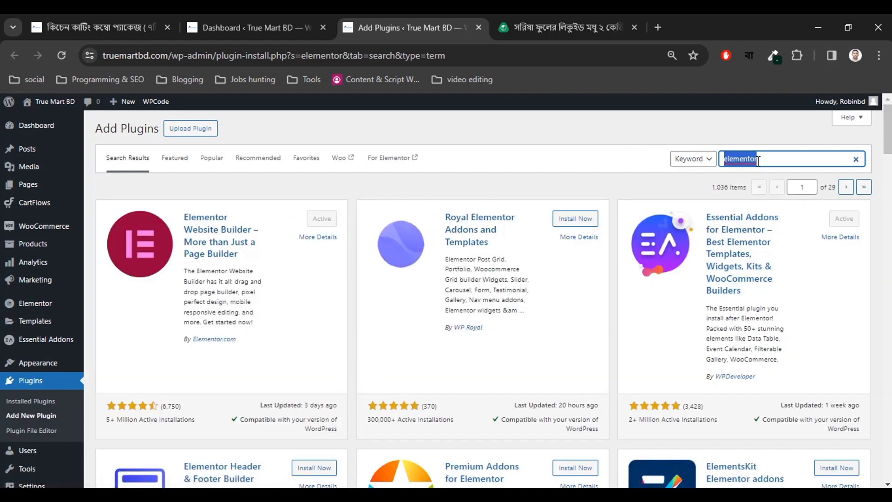
{"action": "type", "text": "elementor addons"}
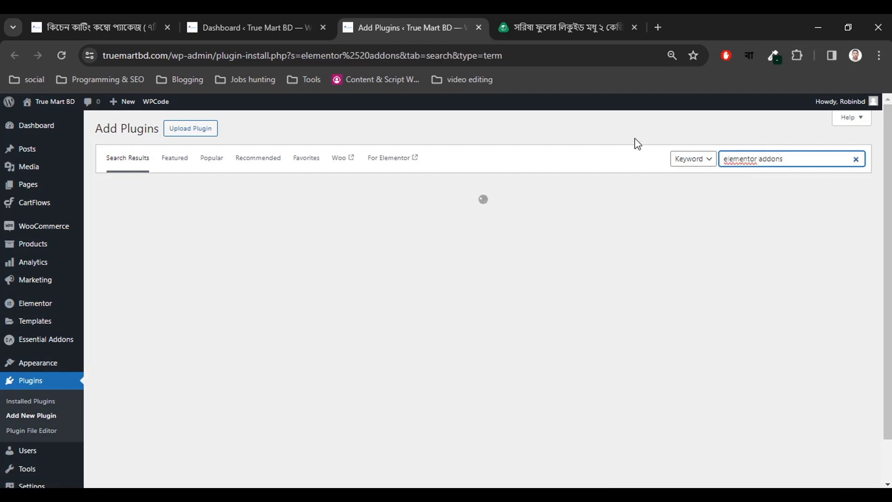
{"action": "left_click", "coordinate": [634, 138]}
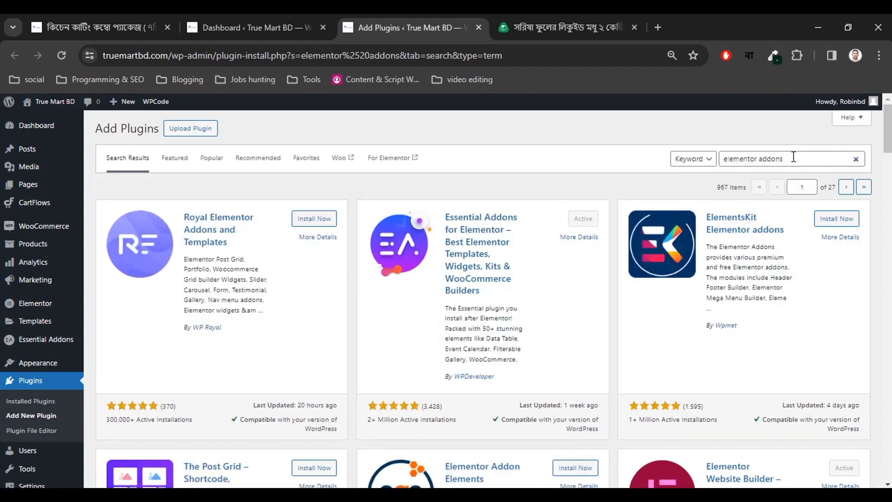
Replace the search term with 'cartflows' to list the CartFlows plugin.
{"action": "left_click_drag", "start_coordinate": [793, 157], "coordinate": [707, 164]}
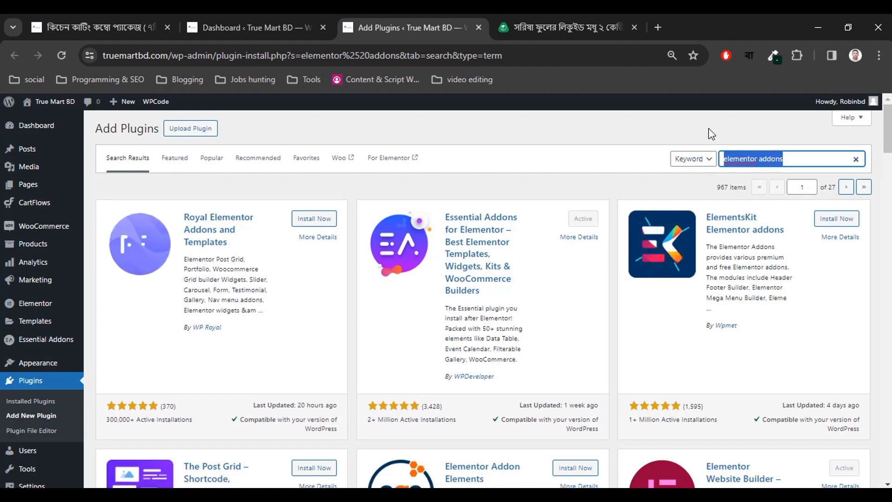
{"action": "type", "text": "cartf"}
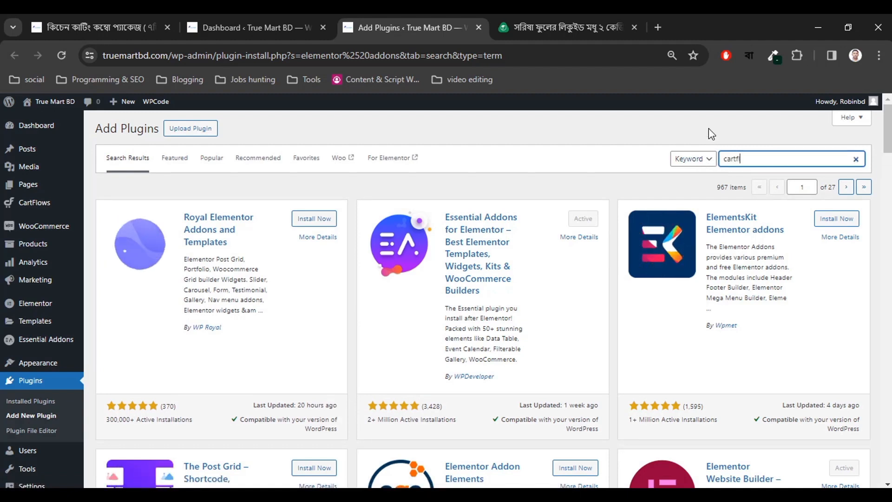
{"action": "type", "text": "lows"}
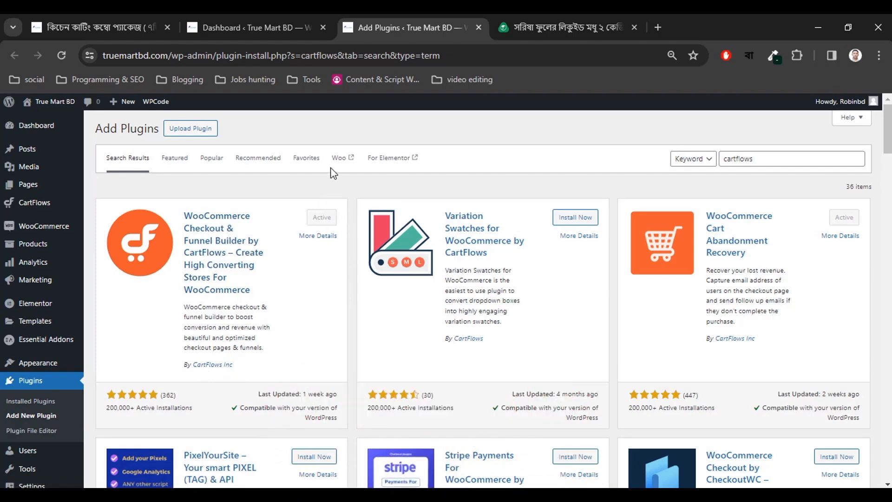
{"action": "mouse_move", "coordinate": [33, 250]}
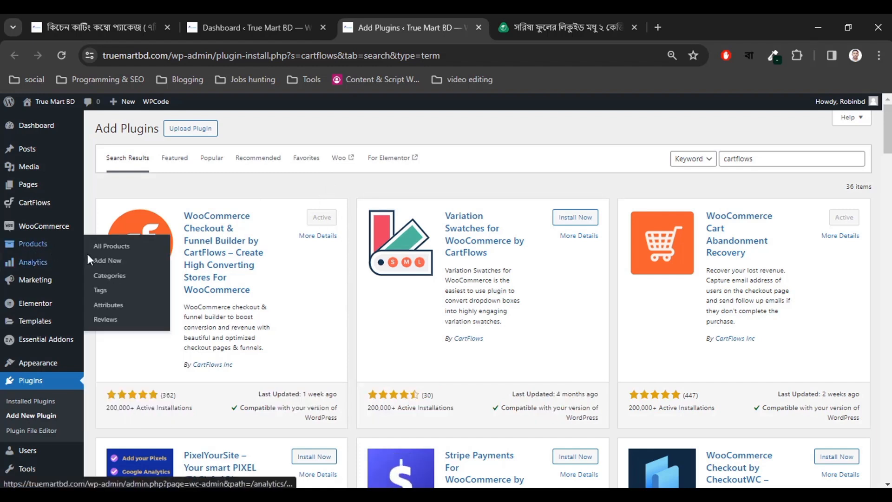
Open the products list and the kitchen cutting combo package editor in new tabs.
{"action": "right_click", "coordinate": [107, 251]}
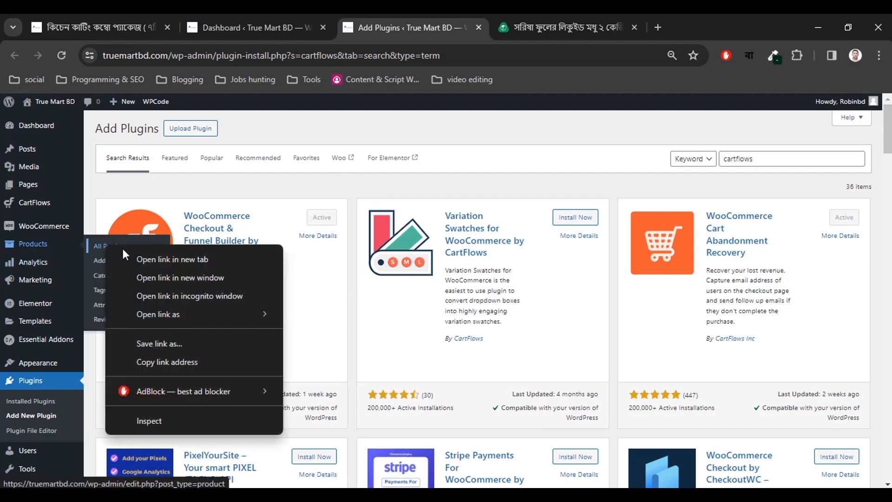
{"action": "left_click", "coordinate": [139, 257]}
{"action": "left_click", "coordinate": [487, 29]}
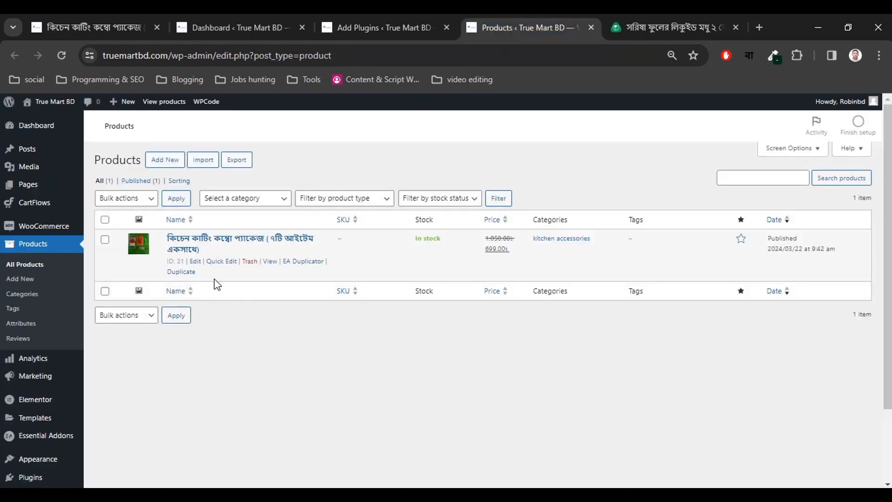
{"action": "right_click", "coordinate": [189, 246]}
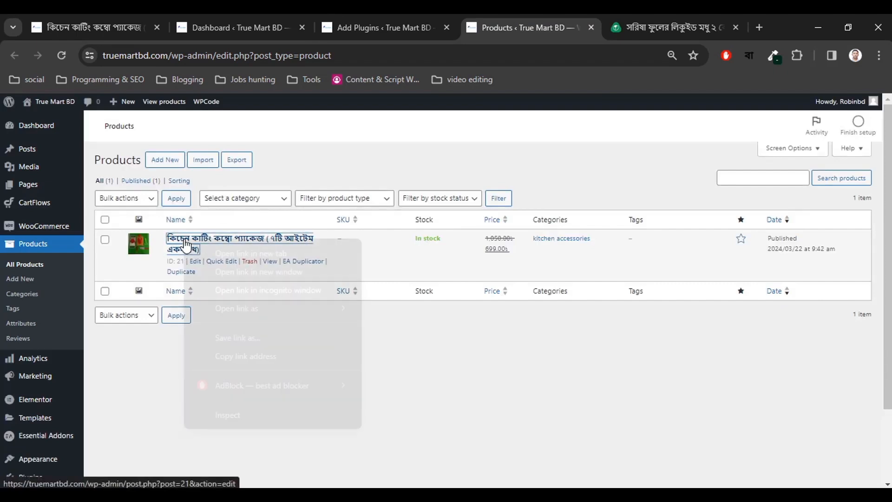
{"action": "key", "text": "Escape"}
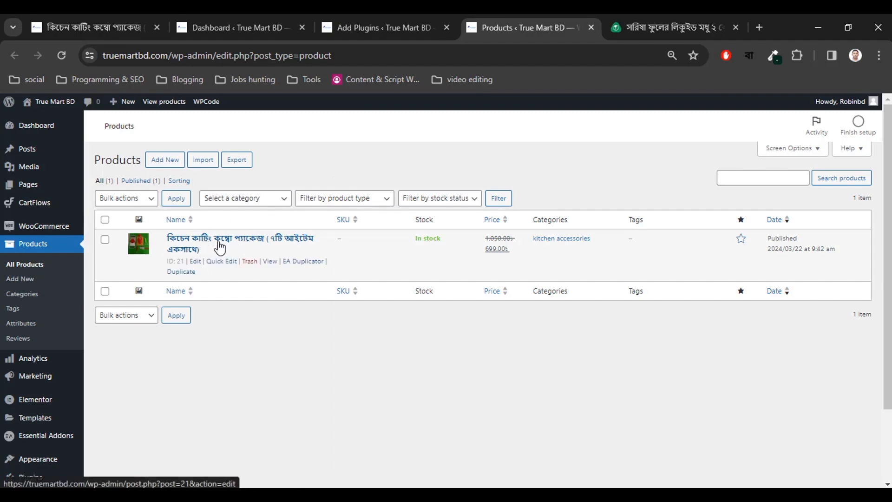
{"action": "right_click", "coordinate": [212, 238]}
{"action": "right_click", "coordinate": [214, 240]}
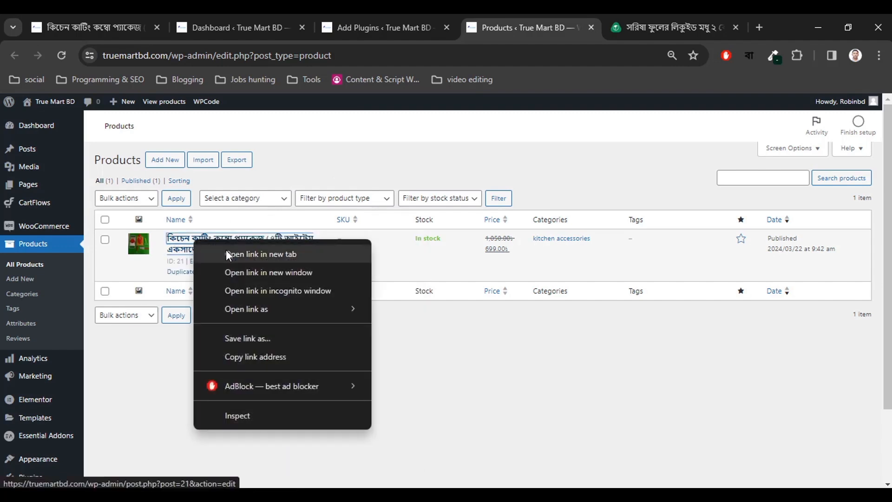
{"action": "left_click", "coordinate": [226, 251]}
{"action": "left_click", "coordinate": [541, 26]}
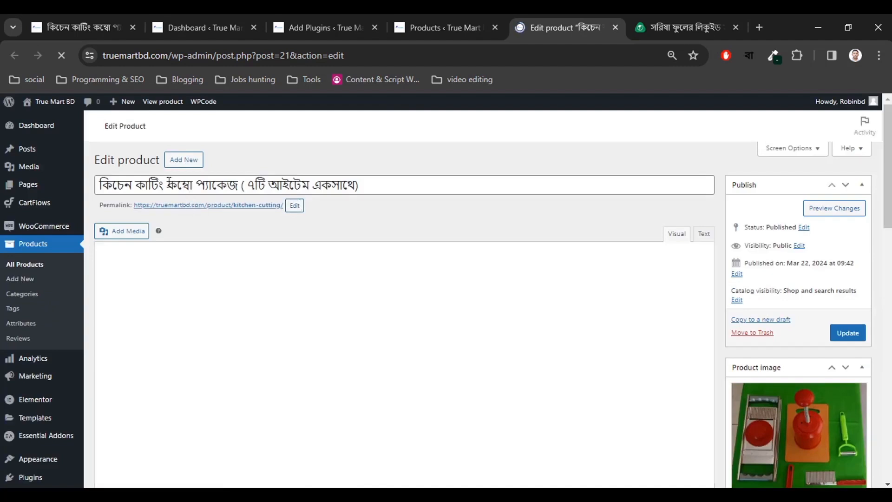
Review the product's regular price 1050 and sale price 699.
{"action": "left_click", "coordinate": [359, 185]}
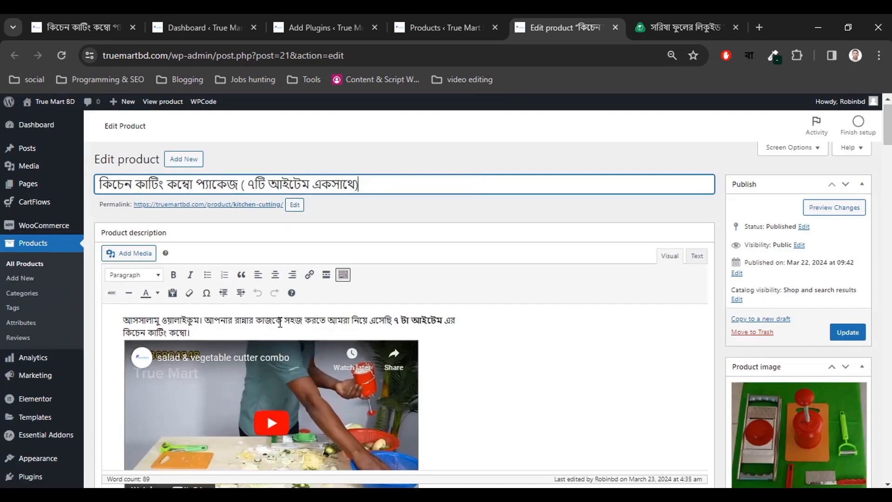
{"action": "scroll", "coordinate": [286, 337], "scroll_direction": "down", "scroll_amount": 3}
{"action": "scroll", "coordinate": [287, 337], "scroll_direction": "down", "scroll_amount": 20}
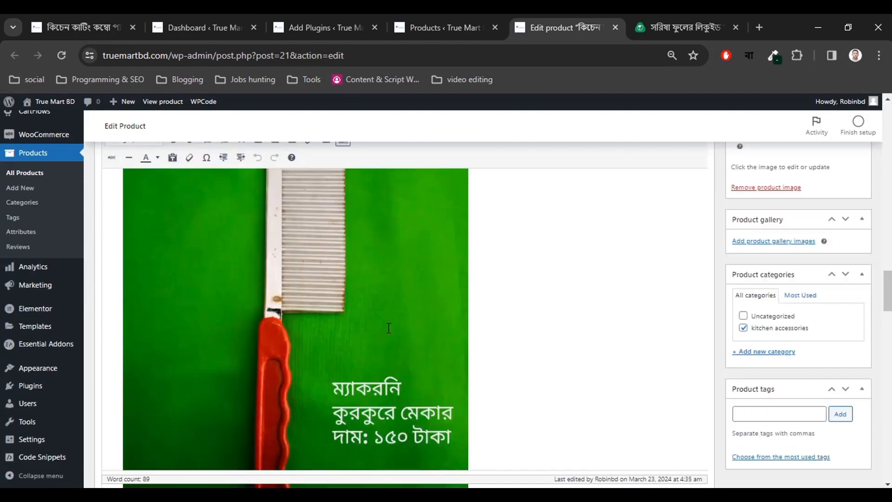
{"action": "scroll", "coordinate": [389, 327], "scroll_direction": "down", "scroll_amount": 15}
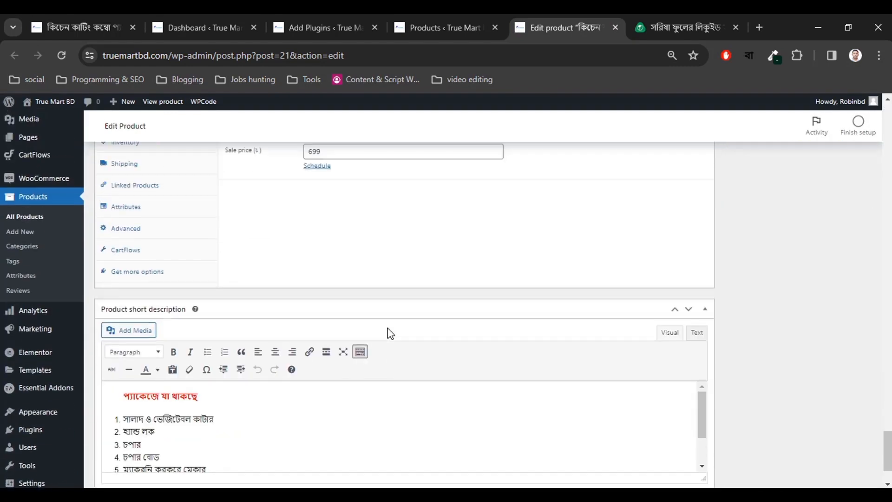
{"action": "scroll", "coordinate": [300, 284], "scroll_direction": "up", "scroll_amount": 1}
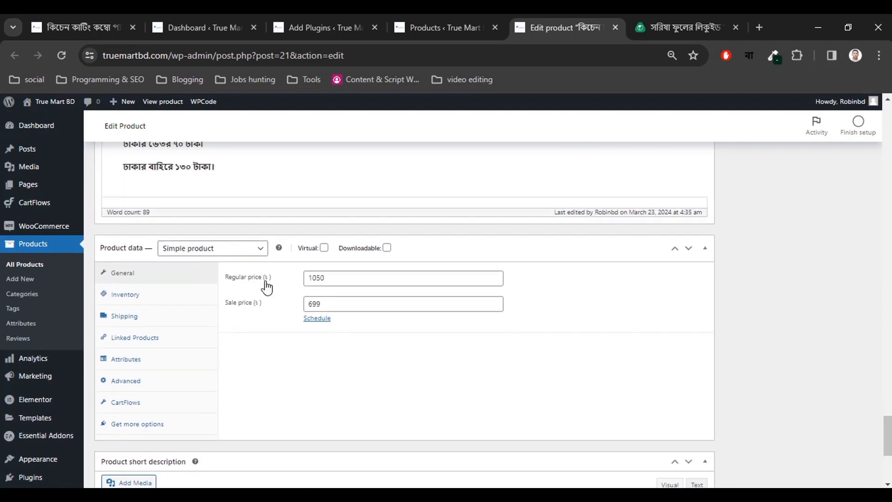
{"action": "left_click_drag", "start_coordinate": [329, 280], "coordinate": [309, 279]}
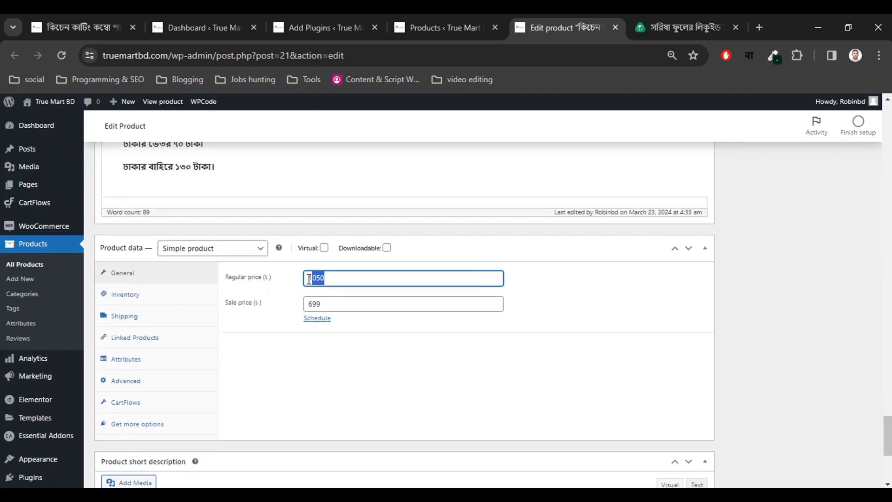
{"action": "left_click", "coordinate": [322, 304]}
{"action": "left_click", "coordinate": [309, 304]}
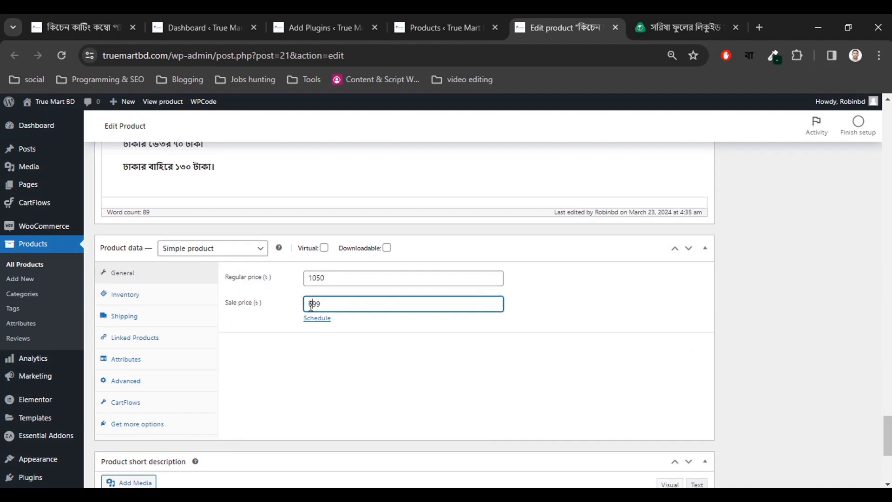
{"action": "left_click_drag", "start_coordinate": [314, 304], "coordinate": [304, 305]}
{"action": "left_click_drag", "start_coordinate": [331, 277], "coordinate": [302, 281]}
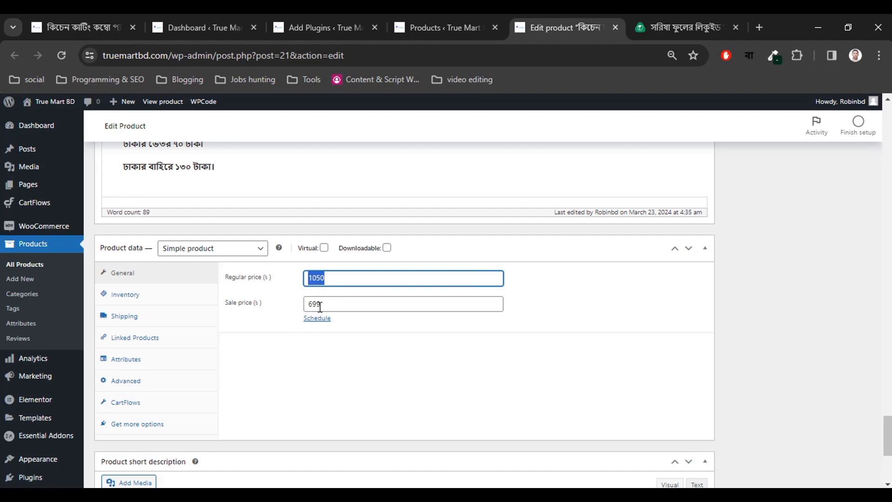
{"action": "left_click", "coordinate": [343, 378]}
Look over the short description's list items, including items 4 and 5.
{"action": "scroll", "coordinate": [394, 340], "scroll_direction": "down", "scroll_amount": 3}
{"action": "scroll", "coordinate": [369, 233], "scroll_direction": "down", "scroll_amount": 2}
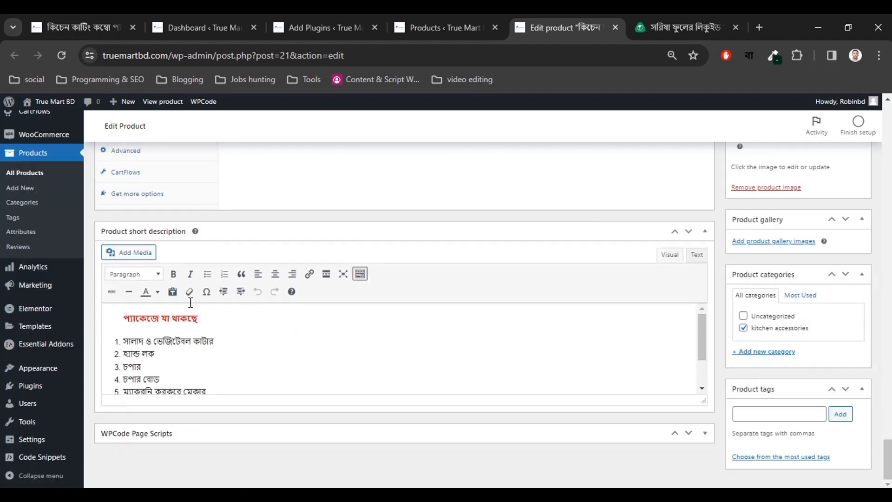
{"action": "left_click_drag", "start_coordinate": [222, 392], "coordinate": [116, 332]}
{"action": "left_click", "coordinate": [182, 370]}
{"action": "scroll", "coordinate": [184, 348], "scroll_direction": "up", "scroll_amount": 5}
{"action": "scroll", "coordinate": [187, 449], "scroll_direction": "down", "scroll_amount": 2}
{"action": "scroll", "coordinate": [302, 356], "scroll_direction": "down", "scroll_amount": 3}
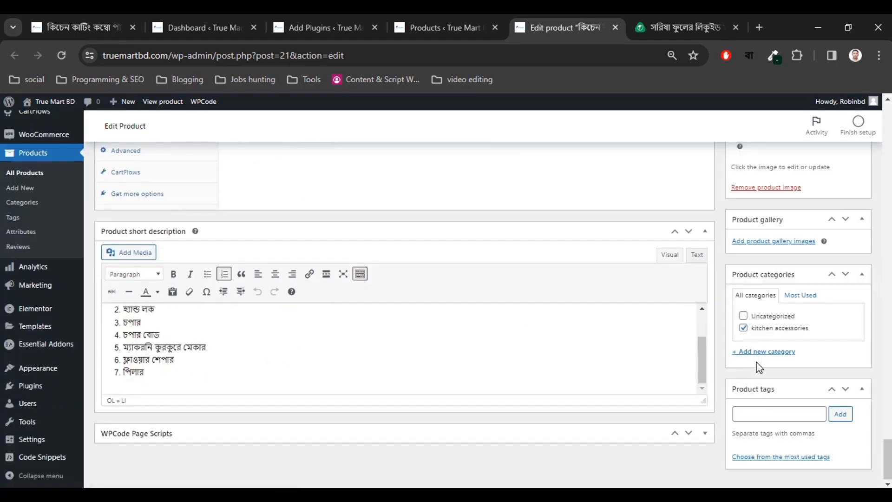
{"action": "scroll", "coordinate": [819, 324], "scroll_direction": "up", "scroll_amount": 4}
{"action": "scroll", "coordinate": [815, 320], "scroll_direction": "up", "scroll_amount": 12}
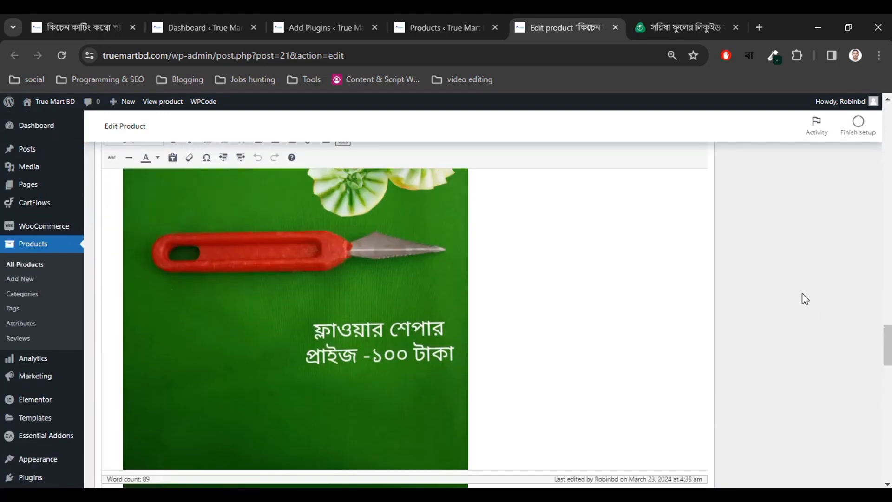
{"action": "scroll", "coordinate": [801, 293], "scroll_direction": "up", "scroll_amount": 10}
Scroll down the product editor to the product tags box.
{"action": "scroll", "coordinate": [802, 291], "scroll_direction": "down", "scroll_amount": 3}
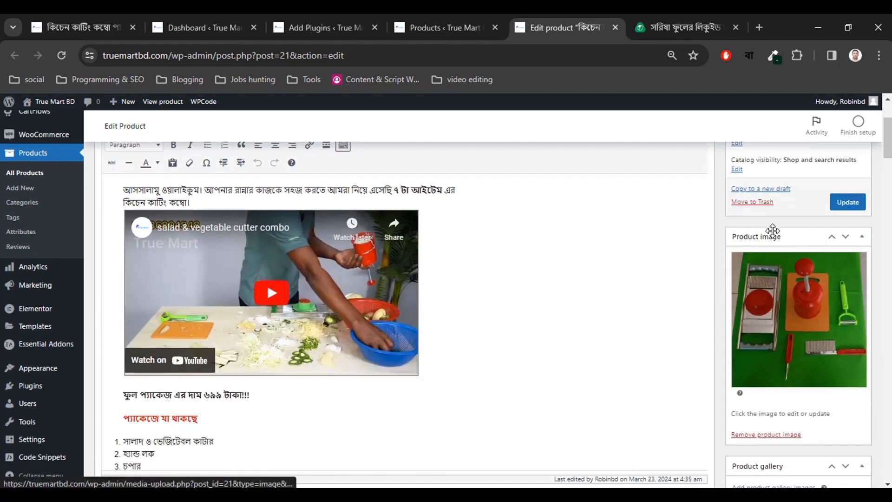
{"action": "scroll", "coordinate": [831, 313], "scroll_direction": "down", "scroll_amount": 1}
{"action": "scroll", "coordinate": [831, 313], "scroll_direction": "down", "scroll_amount": 4}
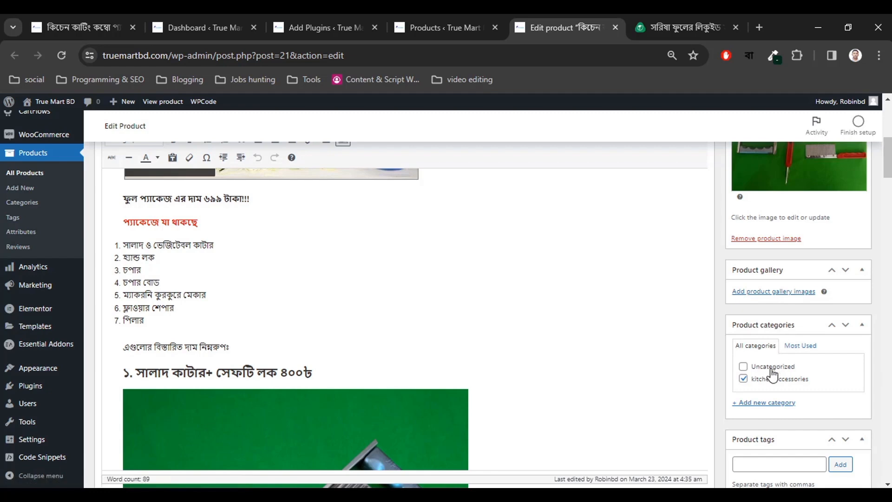
{"action": "scroll", "coordinate": [846, 378], "scroll_direction": "down", "scroll_amount": 3}
{"action": "left_click", "coordinate": [768, 420]}
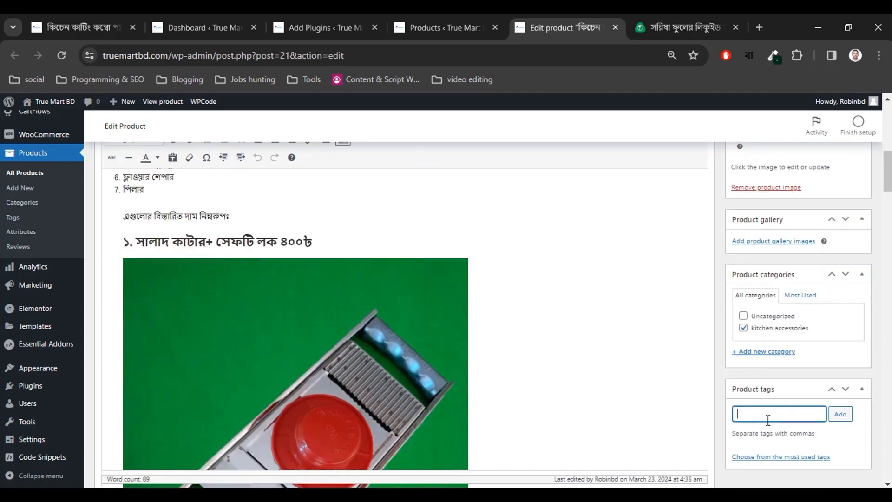
{"action": "scroll", "coordinate": [771, 405], "scroll_direction": "up", "scroll_amount": 10}
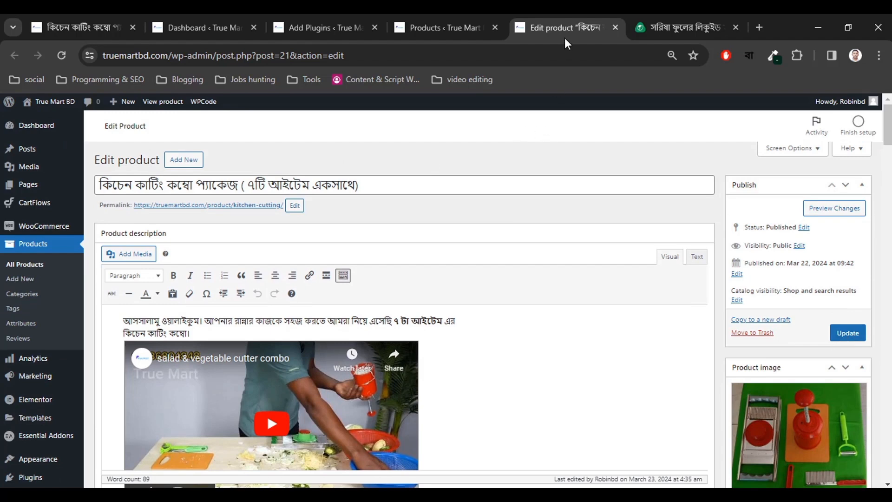
Close the product editor, products list and plugin tabs, returning to the WordPress dashboard.
{"action": "left_click", "coordinate": [615, 28]}
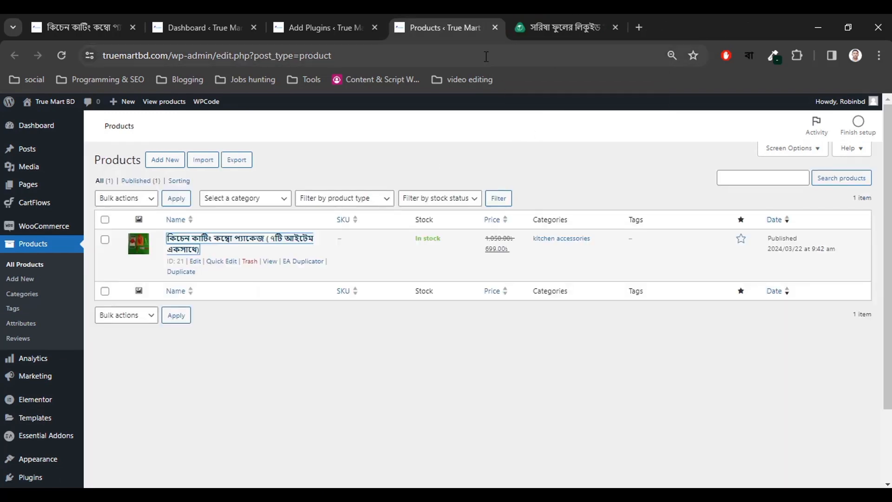
{"action": "left_click", "coordinate": [494, 26]}
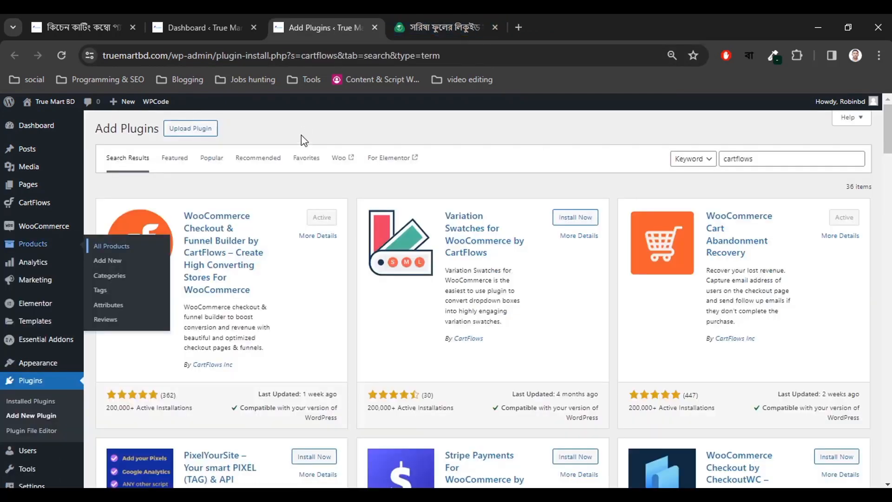
{"action": "left_click", "coordinate": [374, 27]}
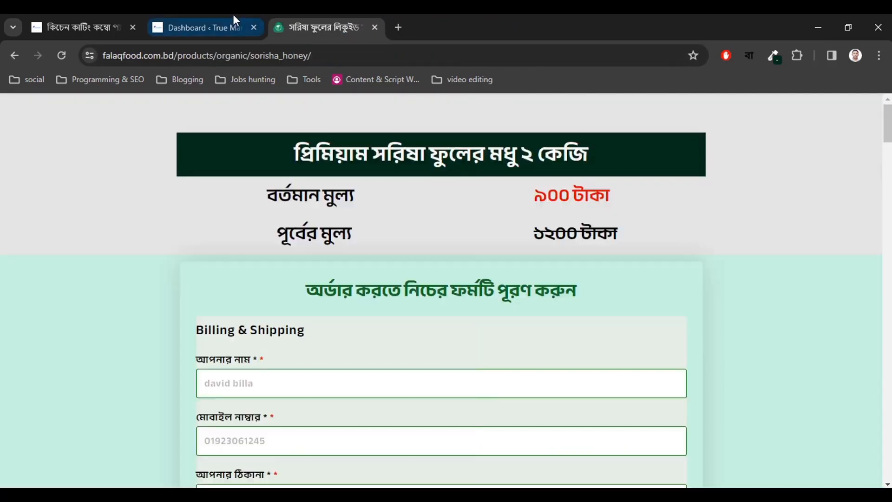
{"action": "left_click", "coordinate": [233, 21]}
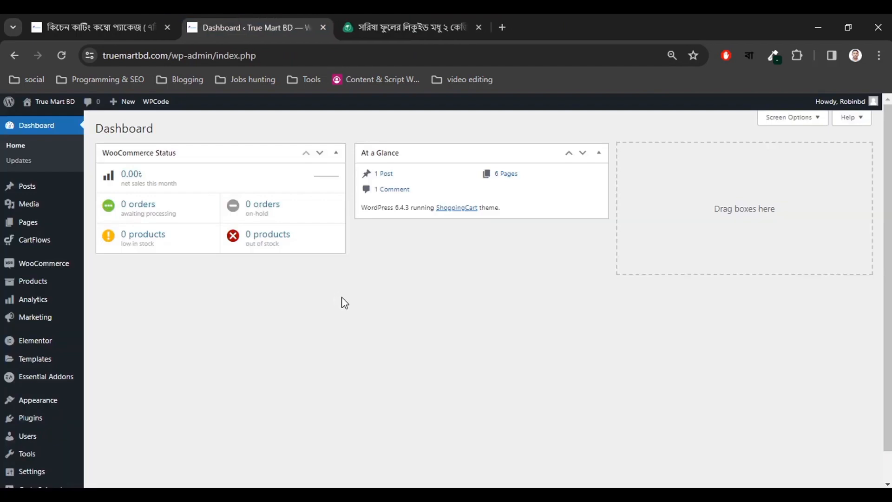
{"action": "scroll", "coordinate": [204, 358], "scroll_direction": "down", "scroll_amount": 1}
{"action": "scroll", "coordinate": [204, 357], "scroll_direction": "up", "scroll_amount": 1}
{"action": "mouse_move", "coordinate": [37, 247]}
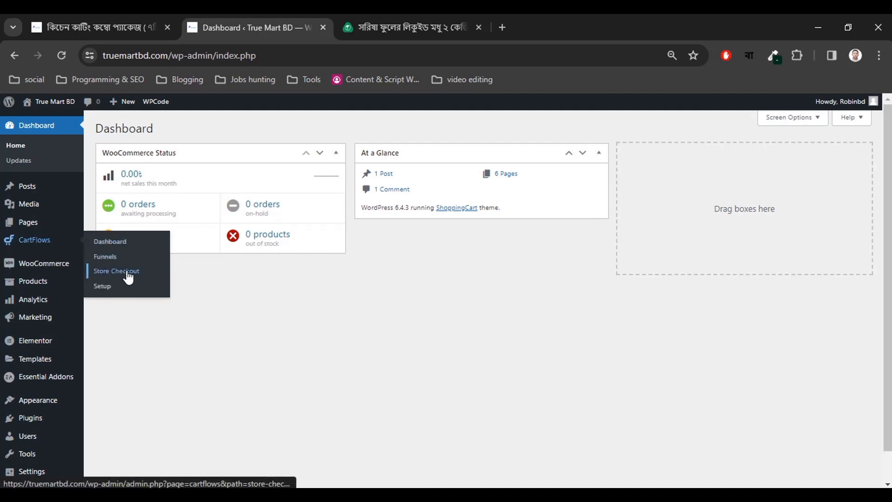
View the CartFlows Total Orders, Total Page Views and Offer Revenue charts, then open Funnels.
{"action": "left_click", "coordinate": [113, 250]}
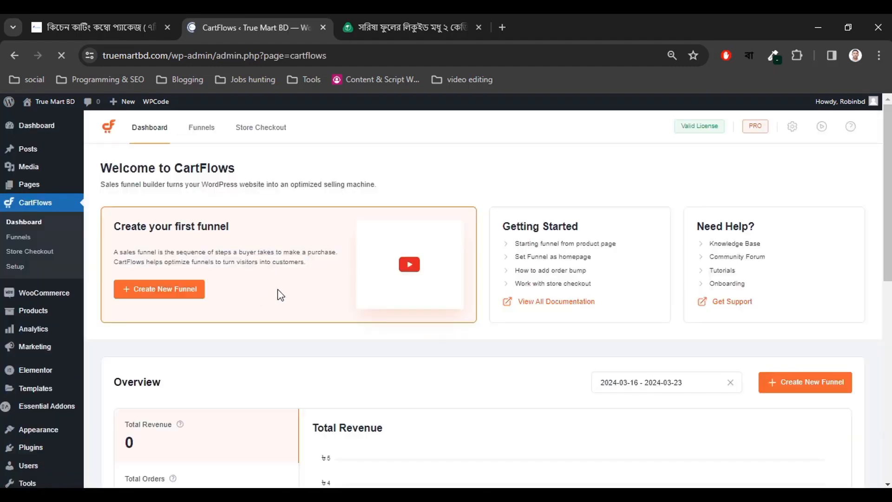
{"action": "scroll", "coordinate": [403, 333], "scroll_direction": "down", "scroll_amount": 8}
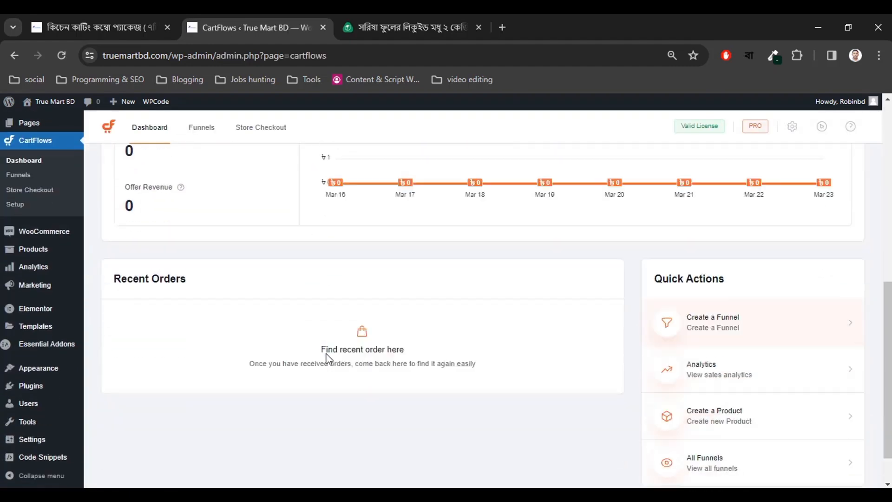
{"action": "scroll", "coordinate": [326, 357], "scroll_direction": "up", "scroll_amount": 8}
{"action": "scroll", "coordinate": [353, 246], "scroll_direction": "down", "scroll_amount": 3}
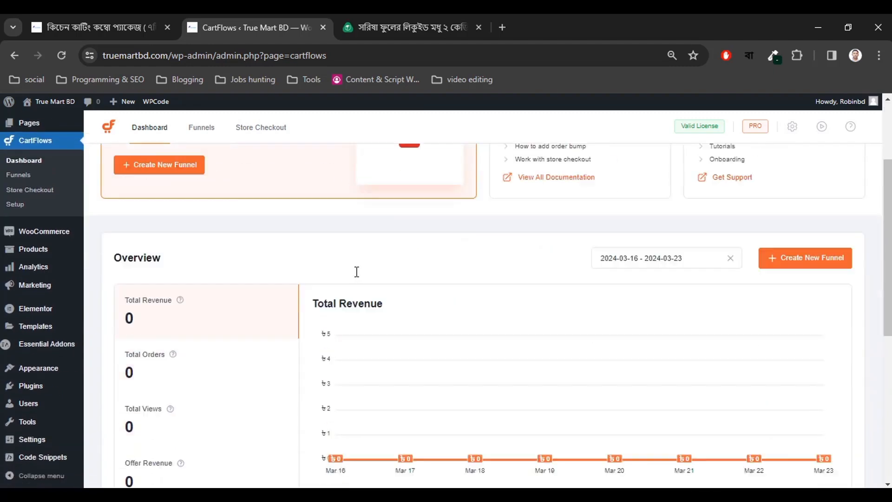
{"action": "scroll", "coordinate": [396, 295], "scroll_direction": "down", "scroll_amount": 3}
{"action": "scroll", "coordinate": [423, 298], "scroll_direction": "down", "scroll_amount": 3}
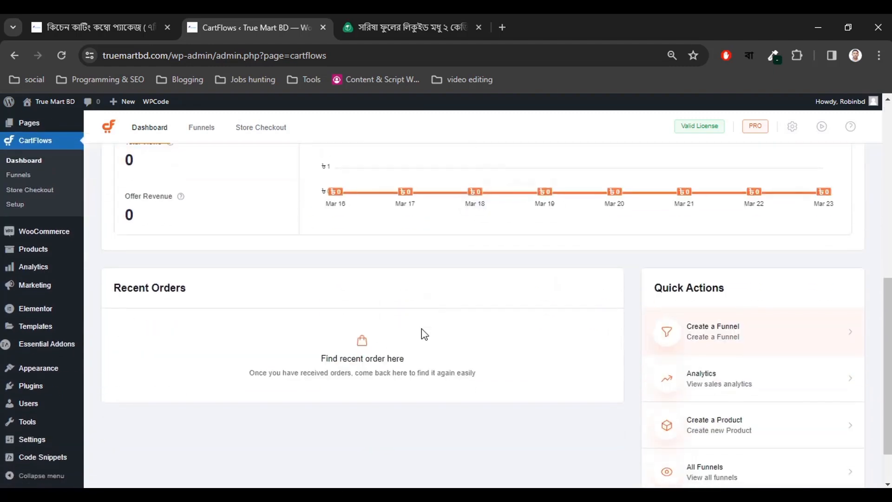
{"action": "scroll", "coordinate": [423, 333], "scroll_direction": "up", "scroll_amount": 4}
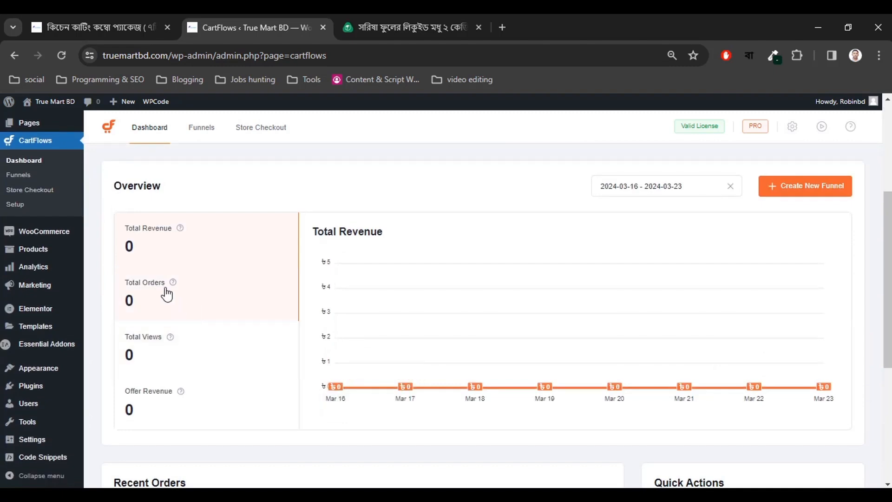
{"action": "left_click", "coordinate": [167, 298]}
{"action": "left_click", "coordinate": [163, 359]}
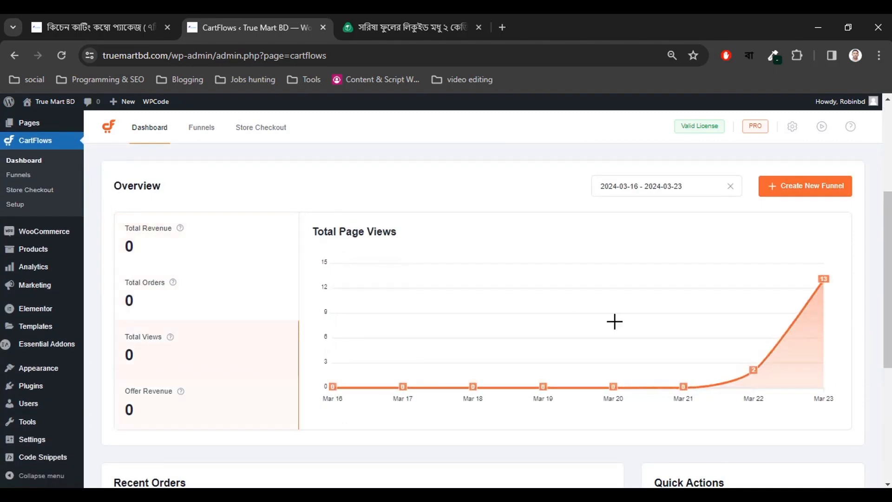
{"action": "left_click", "coordinate": [163, 411]}
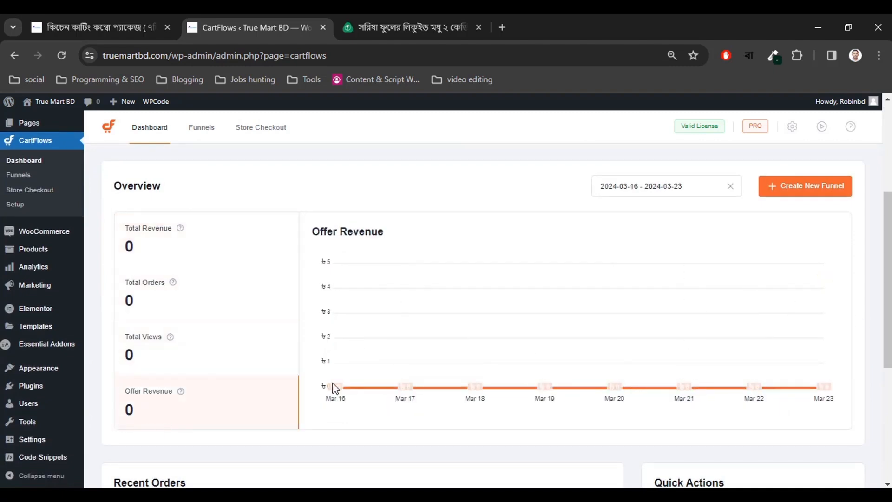
{"action": "scroll", "coordinate": [294, 361], "scroll_direction": "up", "scroll_amount": 4}
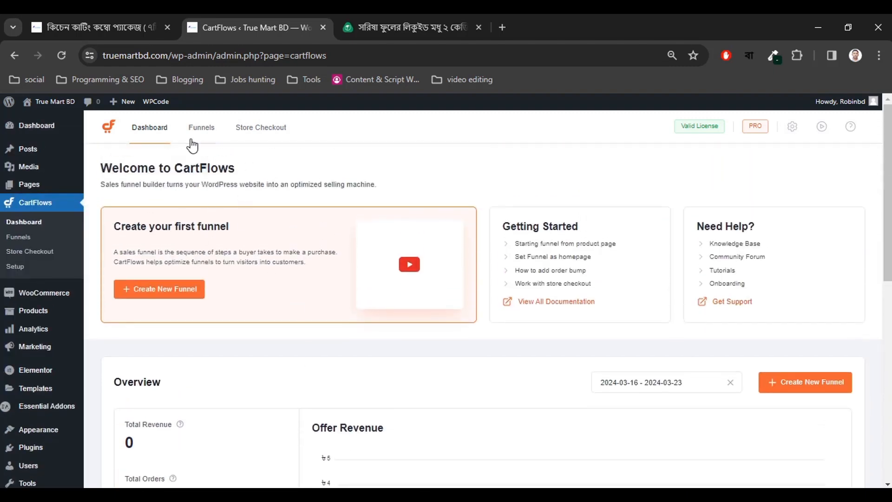
{"action": "left_click", "coordinate": [200, 127]}
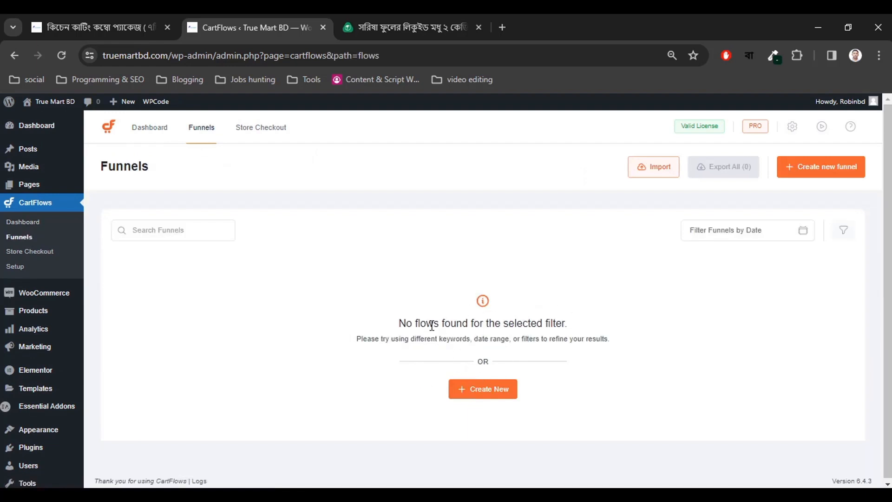
Start a new funnel from the template library, comparing it with the honey order form.
{"action": "left_click", "coordinate": [477, 390]}
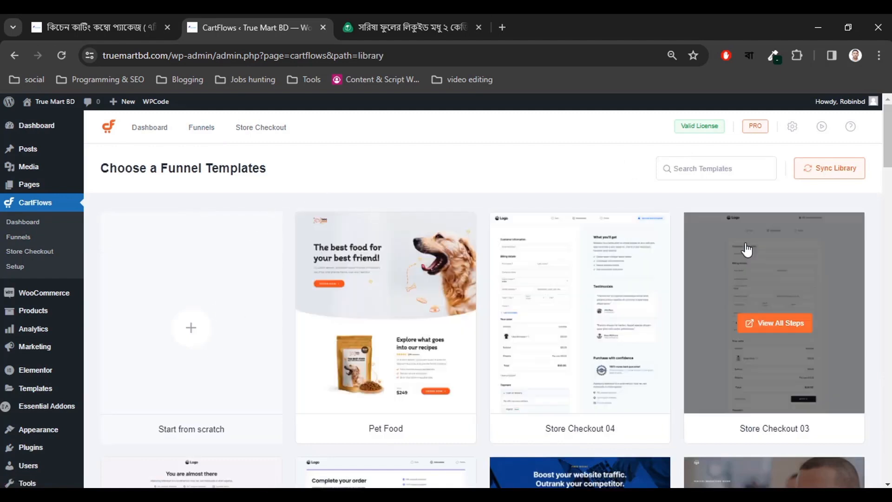
{"action": "left_click", "coordinate": [374, 15]}
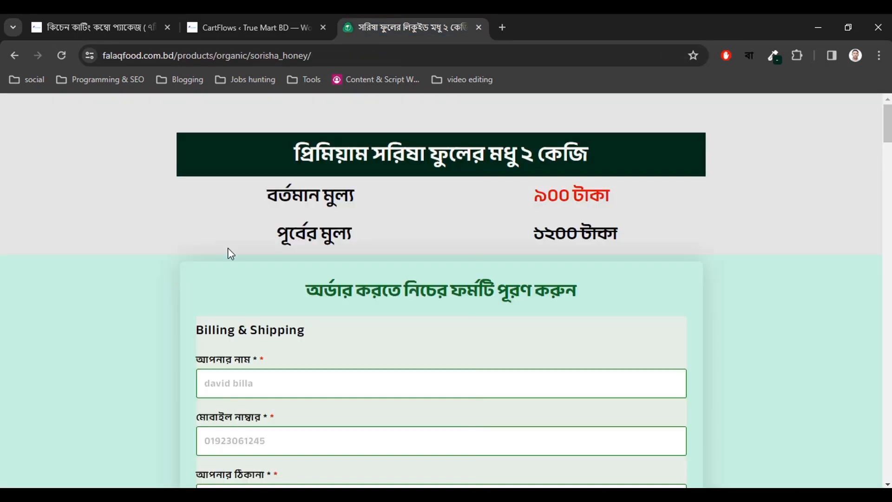
{"action": "scroll", "coordinate": [588, 279], "scroll_direction": "down", "scroll_amount": 3}
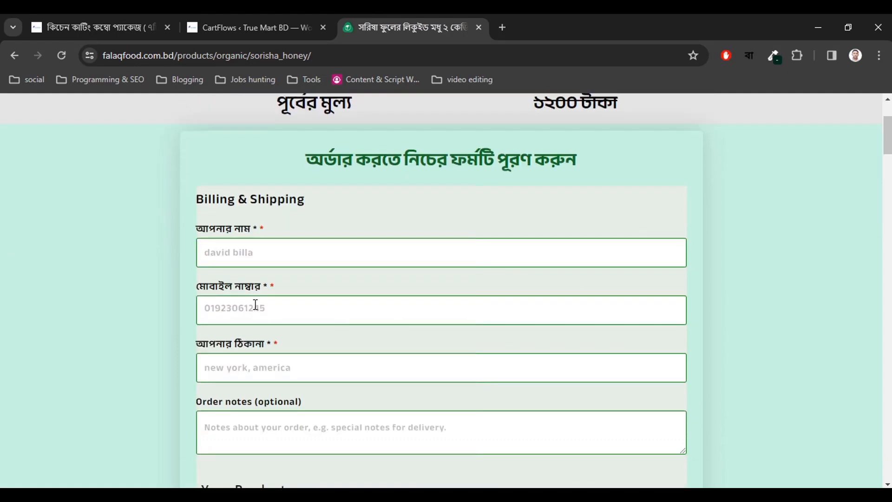
{"action": "scroll", "coordinate": [93, 334], "scroll_direction": "down", "scroll_amount": 6}
{"action": "scroll", "coordinate": [116, 336], "scroll_direction": "up", "scroll_amount": 9}
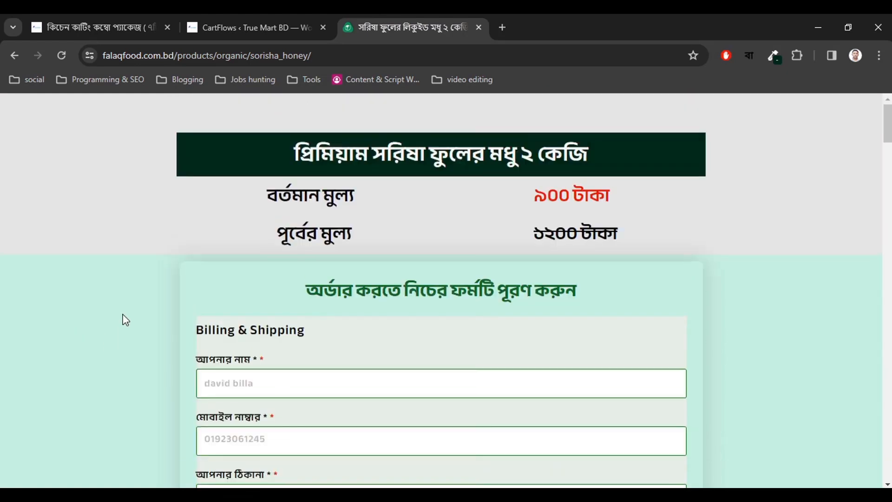
{"action": "left_click", "coordinate": [198, 22]}
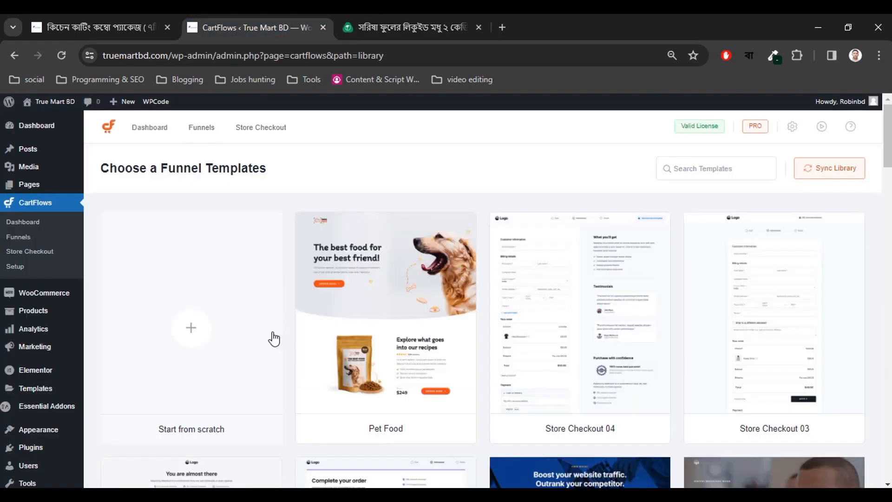
{"action": "left_click", "coordinate": [404, 21]}
{"action": "scroll", "coordinate": [300, 331], "scroll_direction": "down", "scroll_amount": 8}
{"action": "scroll", "coordinate": [325, 331], "scroll_direction": "down", "scroll_amount": 1}
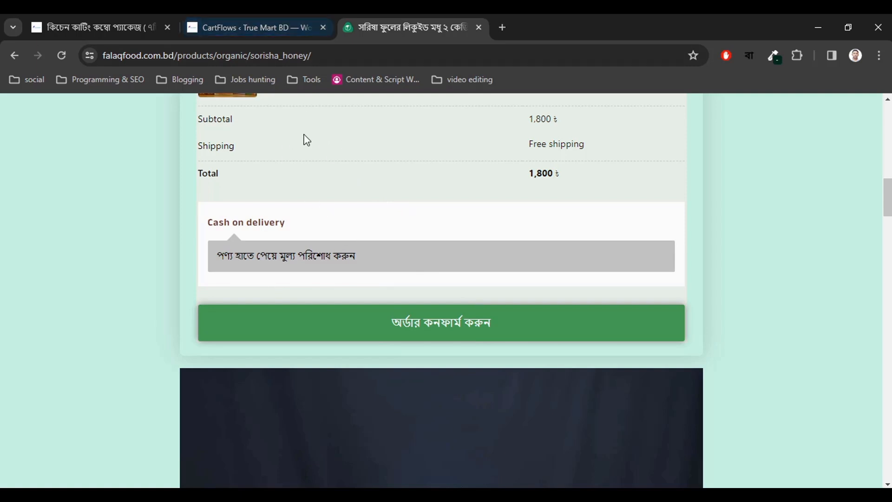
Browse the funnel templates down to the Web3 Crash Course template.
{"action": "left_click", "coordinate": [270, 20]}
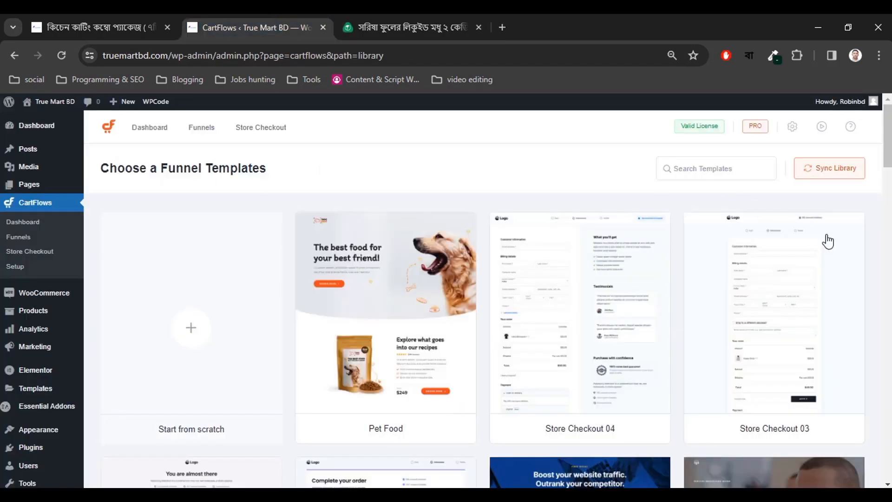
{"action": "scroll", "coordinate": [868, 285], "scroll_direction": "down", "scroll_amount": 2}
{"action": "scroll", "coordinate": [868, 284], "scroll_direction": "up", "scroll_amount": 2}
{"action": "left_click", "coordinate": [426, 29]}
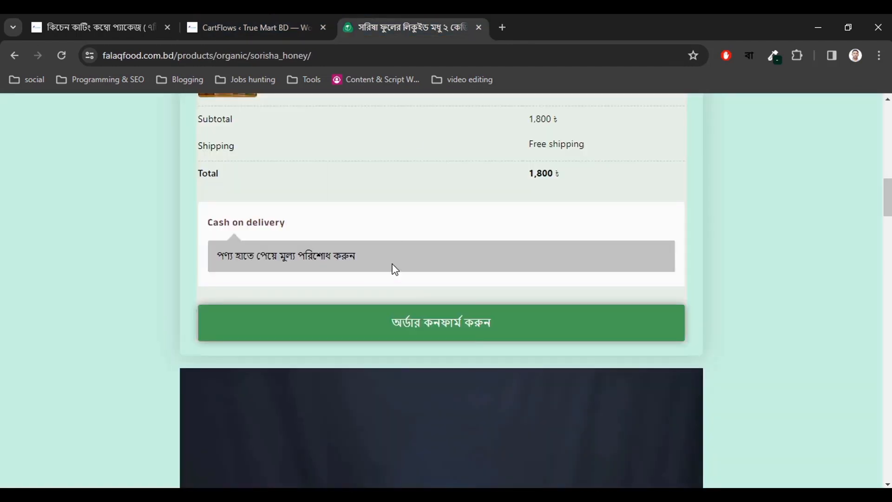
{"action": "left_click", "coordinate": [283, 19]}
{"action": "scroll", "coordinate": [874, 308], "scroll_direction": "down", "scroll_amount": 2}
{"action": "scroll", "coordinate": [288, 316], "scroll_direction": "down", "scroll_amount": 4}
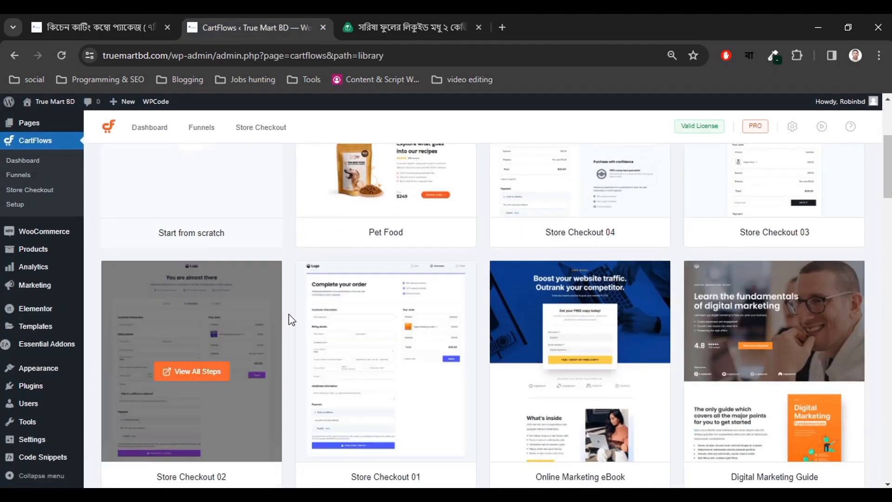
{"action": "scroll", "coordinate": [703, 233], "scroll_direction": "up", "scroll_amount": 5}
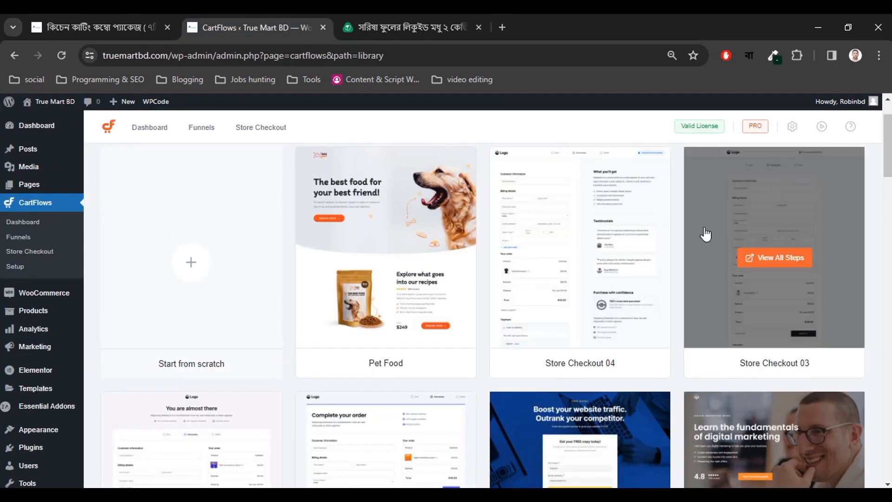
{"action": "scroll", "coordinate": [278, 325], "scroll_direction": "down", "scroll_amount": 3}
{"action": "scroll", "coordinate": [290, 335], "scroll_direction": "down", "scroll_amount": 10}
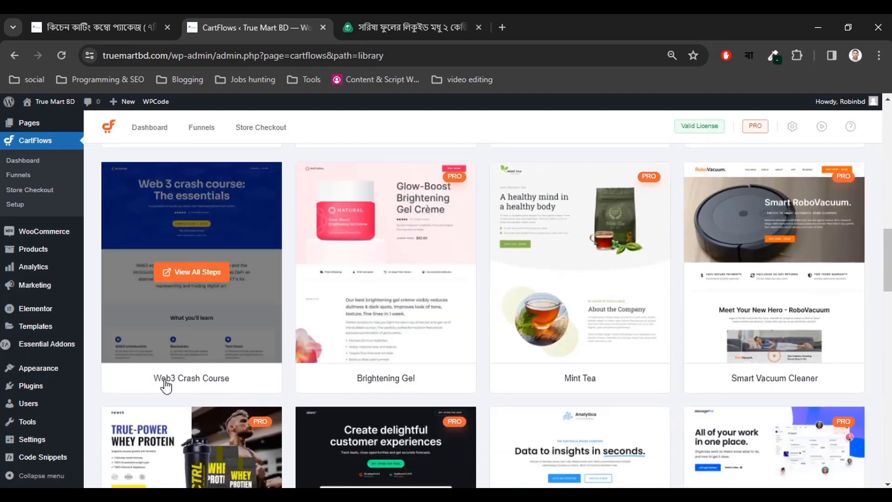
Open the Web3 Crash Course template preview and scroll through its pages.
{"action": "left_click", "coordinate": [200, 278]}
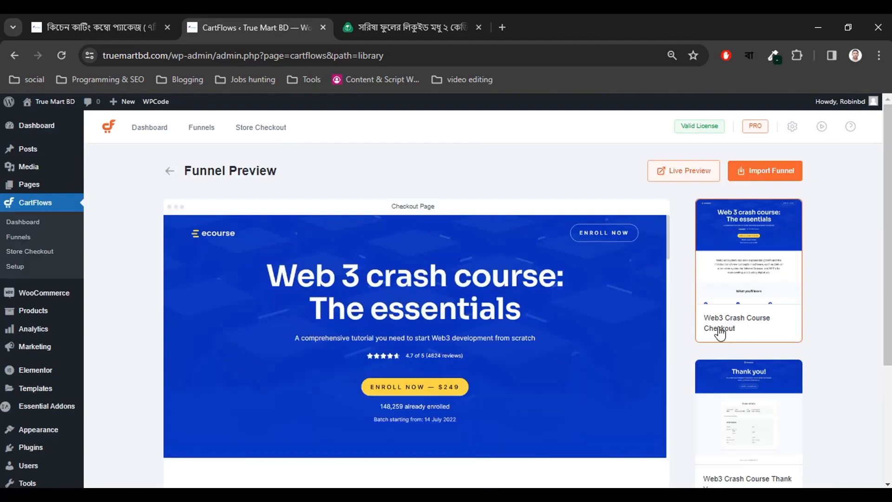
{"action": "scroll", "coordinate": [757, 415], "scroll_direction": "down", "scroll_amount": 3}
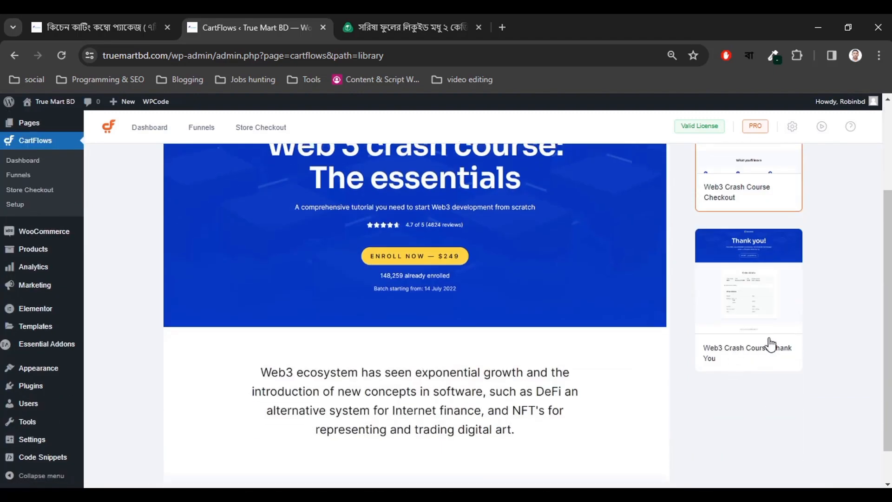
{"action": "scroll", "coordinate": [731, 334], "scroll_direction": "up", "scroll_amount": 3}
{"action": "scroll", "coordinate": [427, 320], "scroll_direction": "down", "scroll_amount": 4}
{"action": "scroll", "coordinate": [426, 319], "scroll_direction": "down", "scroll_amount": 15}
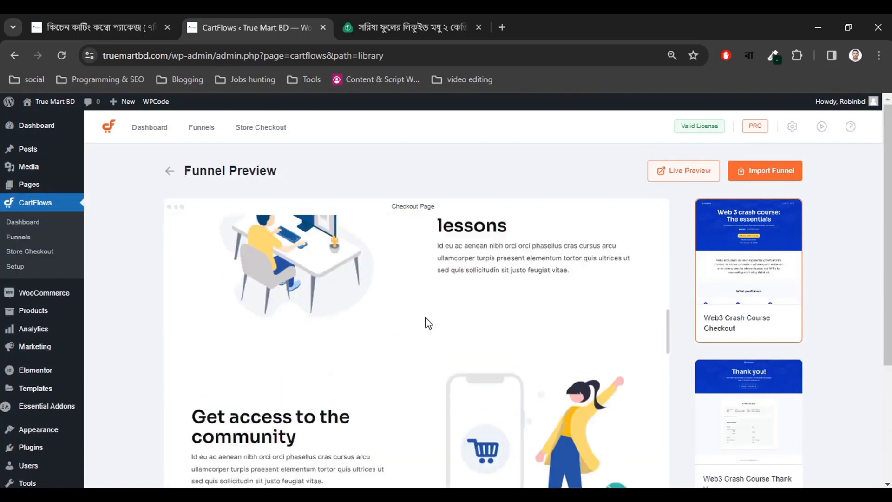
{"action": "scroll", "coordinate": [426, 312], "scroll_direction": "down", "scroll_amount": 15}
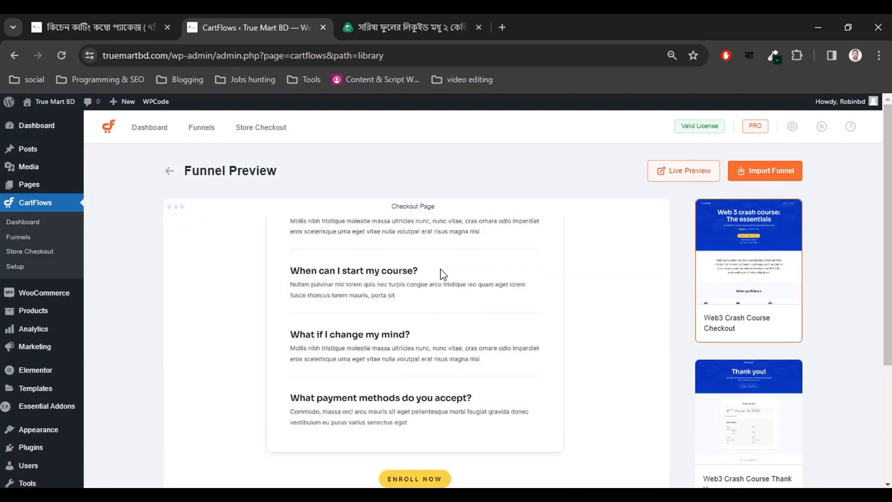
{"action": "scroll", "coordinate": [491, 339], "scroll_direction": "up", "scroll_amount": 2}
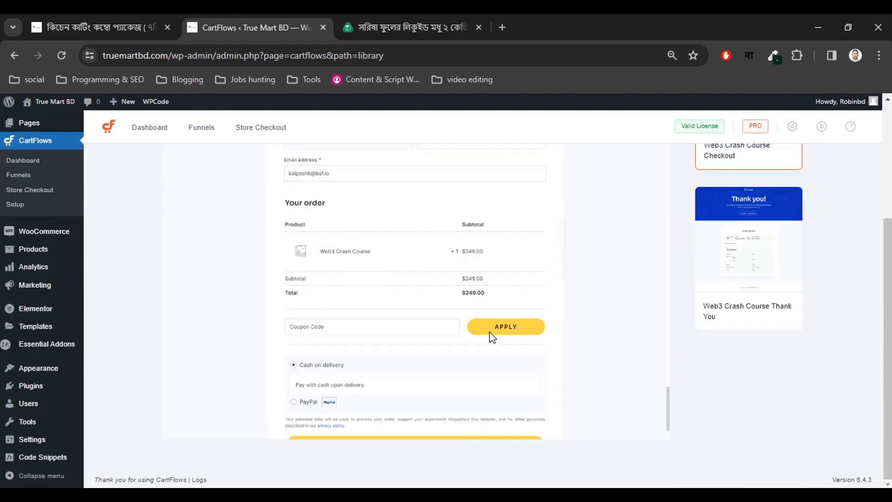
{"action": "scroll", "coordinate": [492, 336], "scroll_direction": "down", "scroll_amount": 2}
Review the template's thank-you page, then bring up its checkout page preview.
{"action": "left_click", "coordinate": [749, 279]}
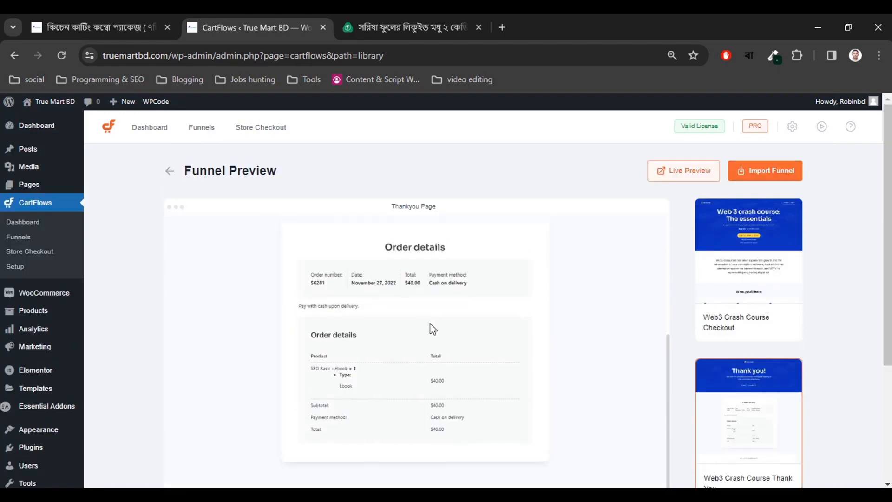
{"action": "scroll", "coordinate": [425, 325], "scroll_direction": "down", "scroll_amount": 6}
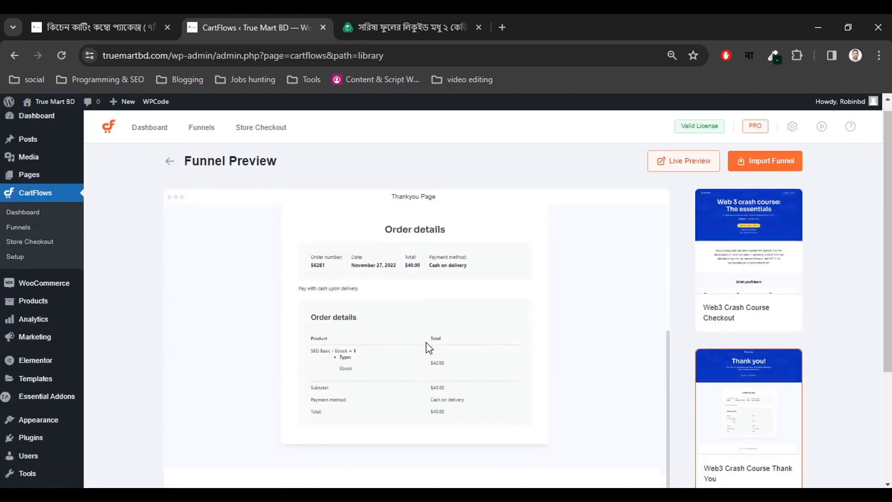
{"action": "scroll", "coordinate": [414, 342], "scroll_direction": "down", "scroll_amount": 4}
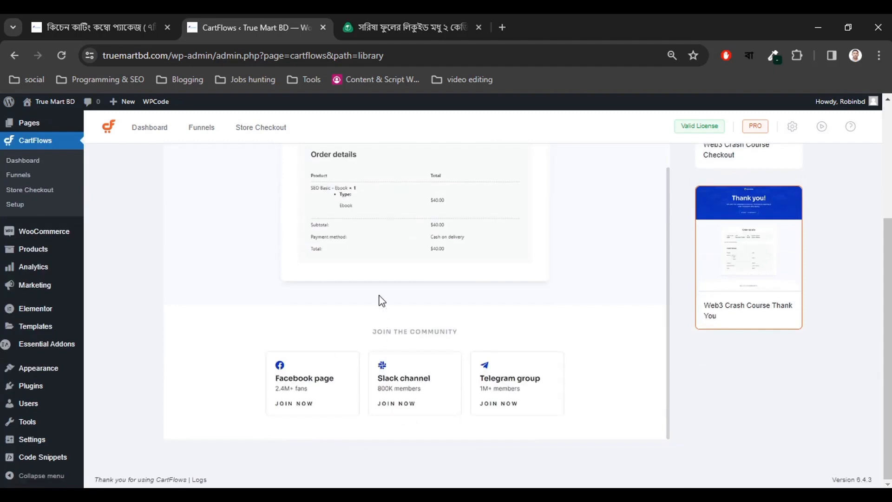
{"action": "scroll", "coordinate": [420, 348], "scroll_direction": "up", "scroll_amount": 4}
{"action": "scroll", "coordinate": [399, 353], "scroll_direction": "up", "scroll_amount": 3}
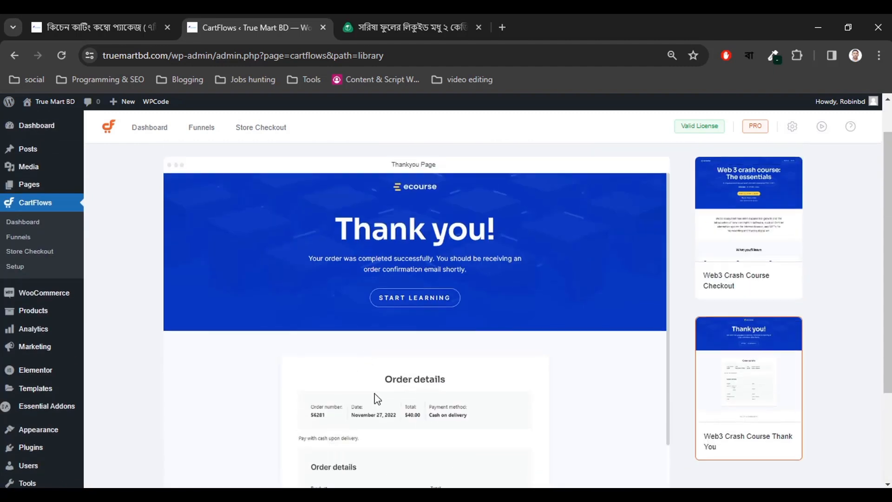
{"action": "scroll", "coordinate": [388, 381], "scroll_direction": "down", "scroll_amount": 2}
{"action": "scroll", "coordinate": [412, 386], "scroll_direction": "up", "scroll_amount": 2}
{"action": "scroll", "coordinate": [424, 269], "scroll_direction": "up", "scroll_amount": 1}
{"action": "left_click", "coordinate": [739, 298]}
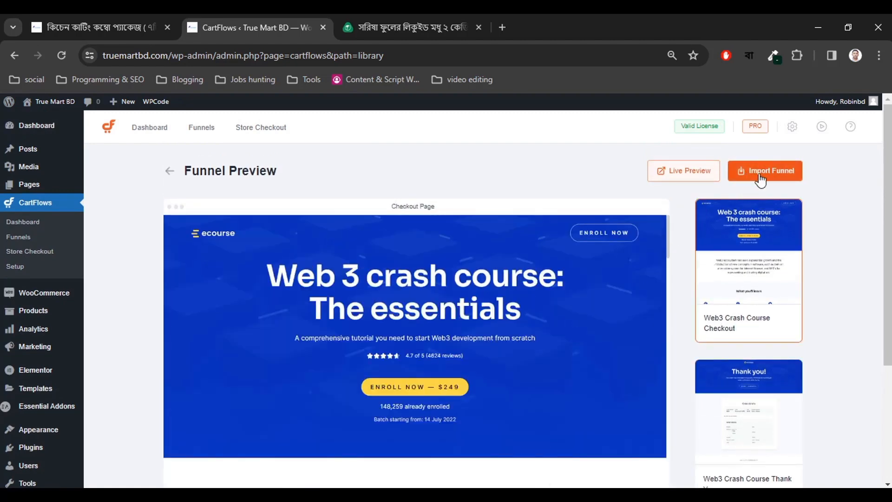
Import the Web3 Crash Course template as funnel kitchen-cutting-landing-page, after checking the product tab.
{"action": "left_click", "coordinate": [757, 177]}
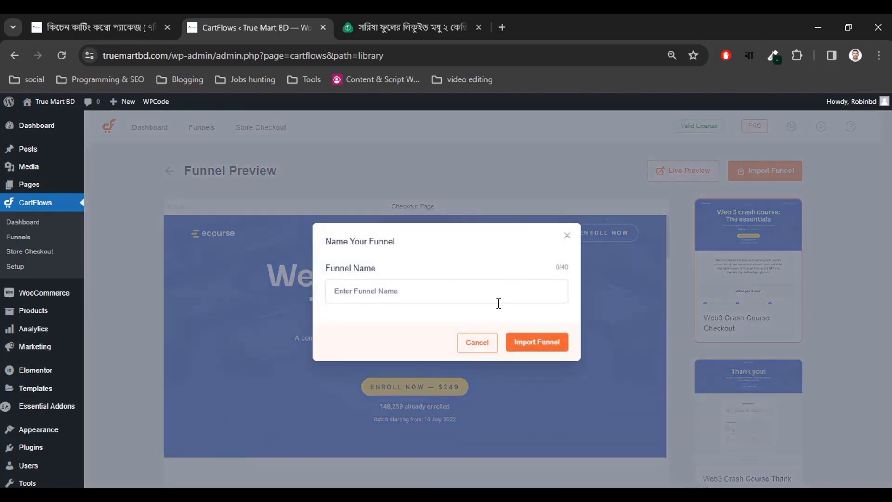
{"action": "left_click", "coordinate": [412, 291]}
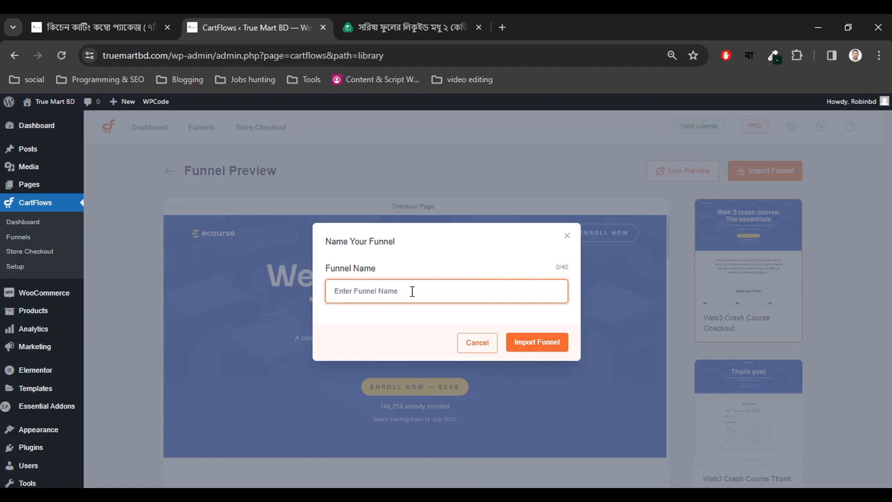
{"action": "left_click", "coordinate": [386, 19]}
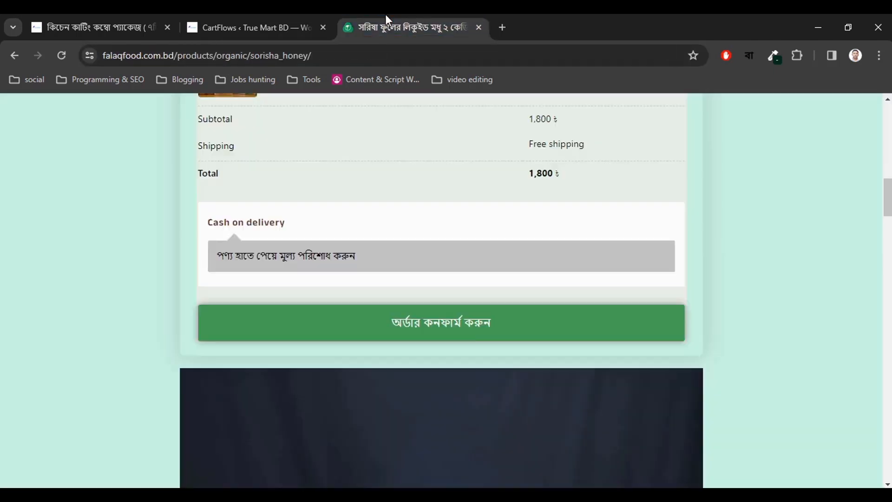
{"action": "left_click", "coordinate": [265, 14]}
{"action": "left_click", "coordinate": [146, 16]}
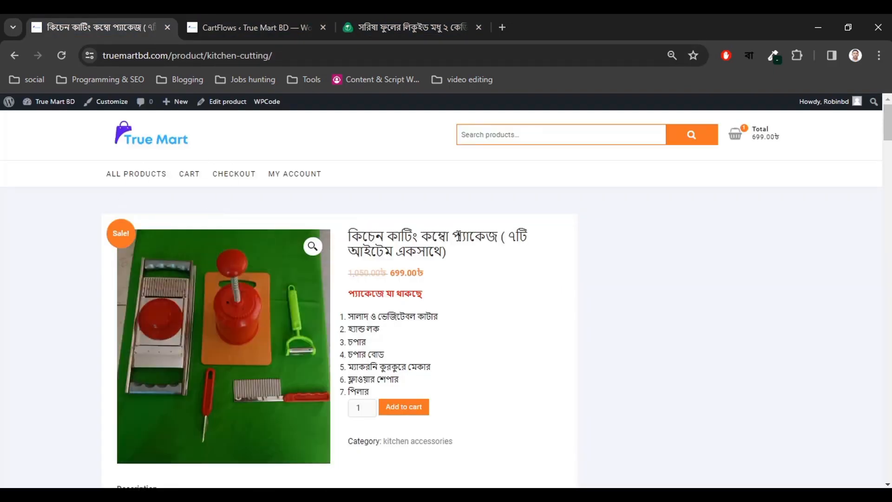
{"action": "left_click", "coordinate": [285, 18]}
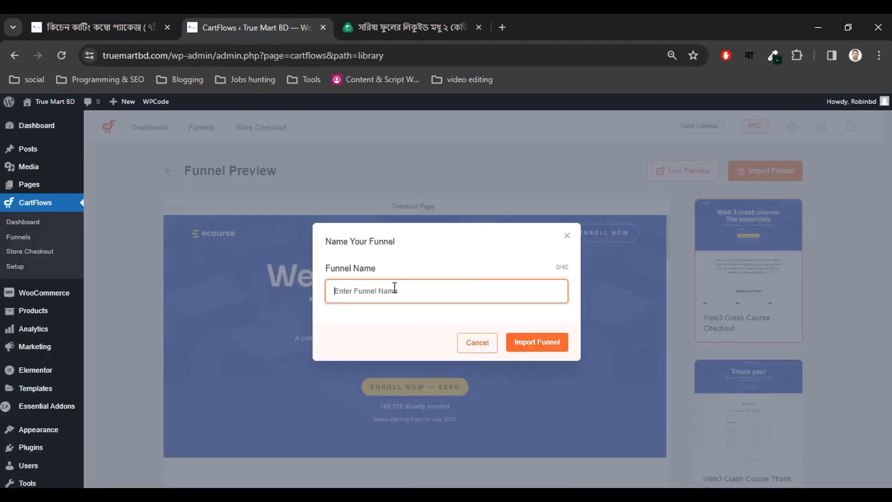
{"action": "type", "text": "kitchen-cutting-landing-page"}
{"action": "left_click", "coordinate": [536, 346]}
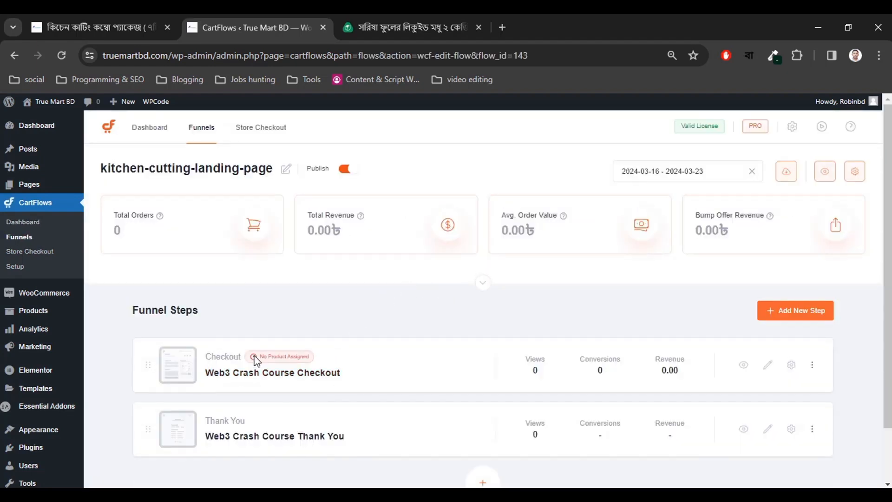
Open the settings panel for the funnel's Web3 Crash Course Checkout step.
{"action": "scroll", "coordinate": [260, 355], "scroll_direction": "down", "scroll_amount": 1}
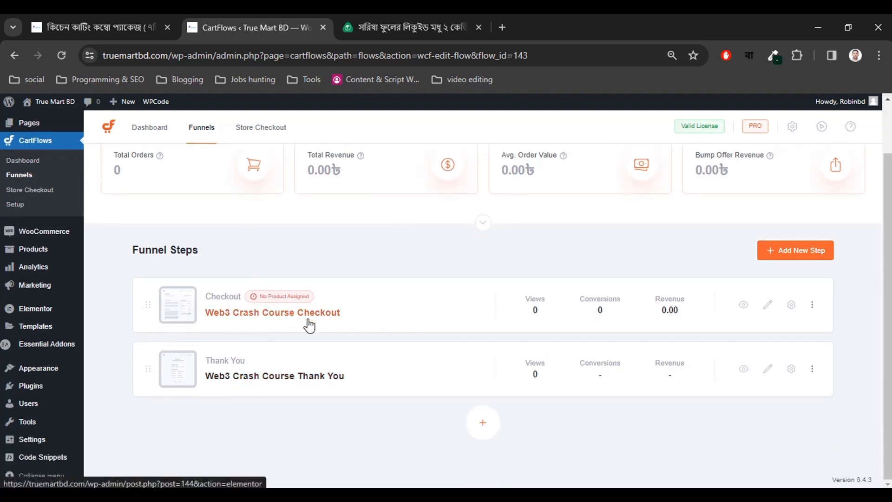
{"action": "scroll", "coordinate": [308, 322], "scroll_direction": "up", "scroll_amount": 1}
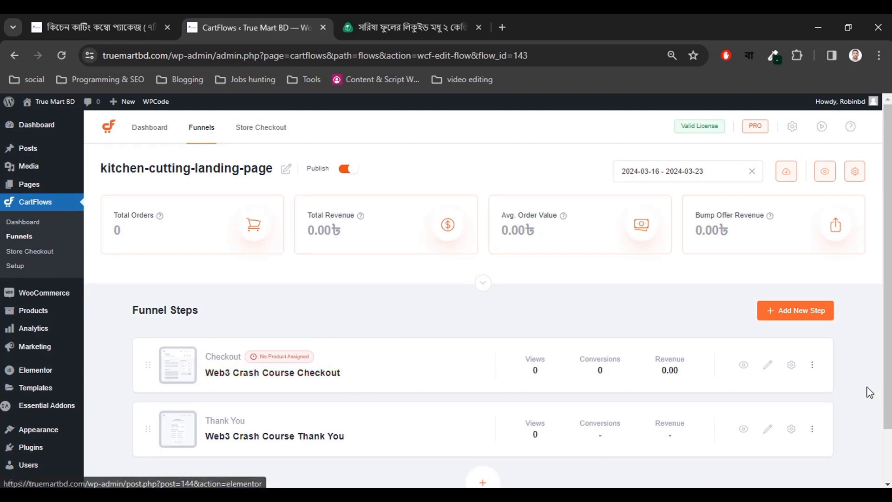
{"action": "left_click", "coordinate": [789, 367]}
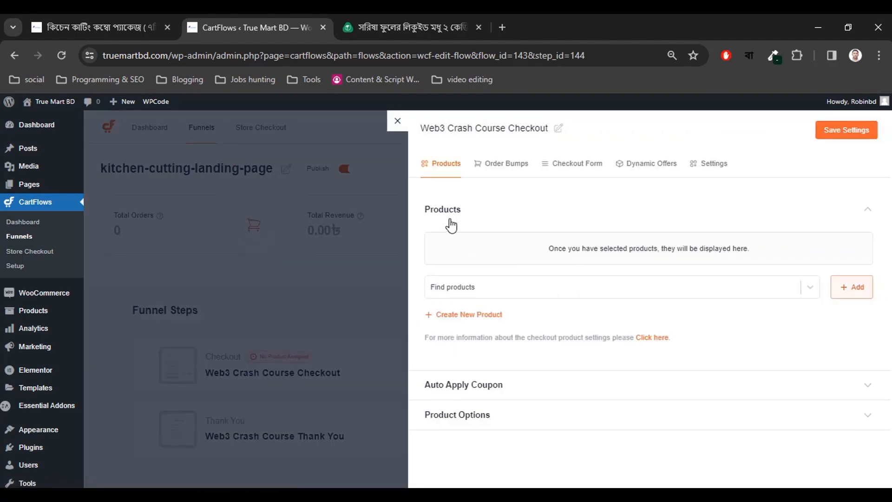
Add the kitchen cutting combo package (৳699) as the checkout product, searching with a copied title word.
{"action": "left_click", "coordinate": [465, 292]}
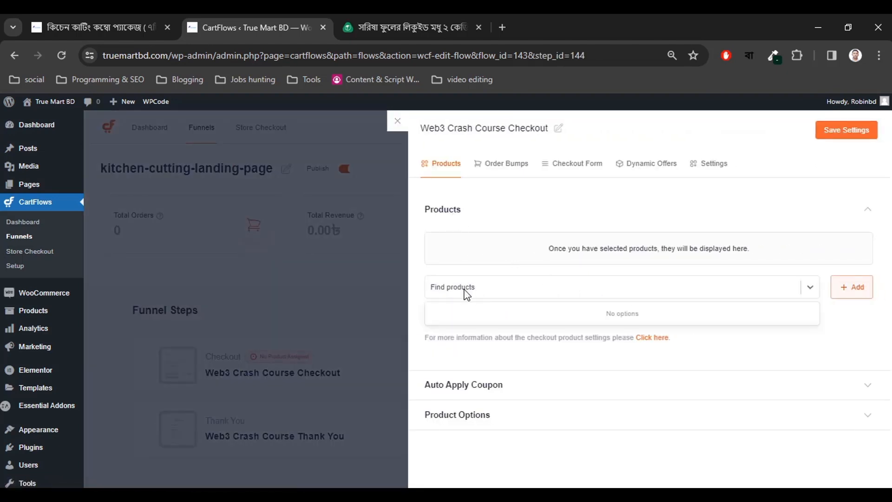
{"action": "left_click", "coordinate": [106, 26]}
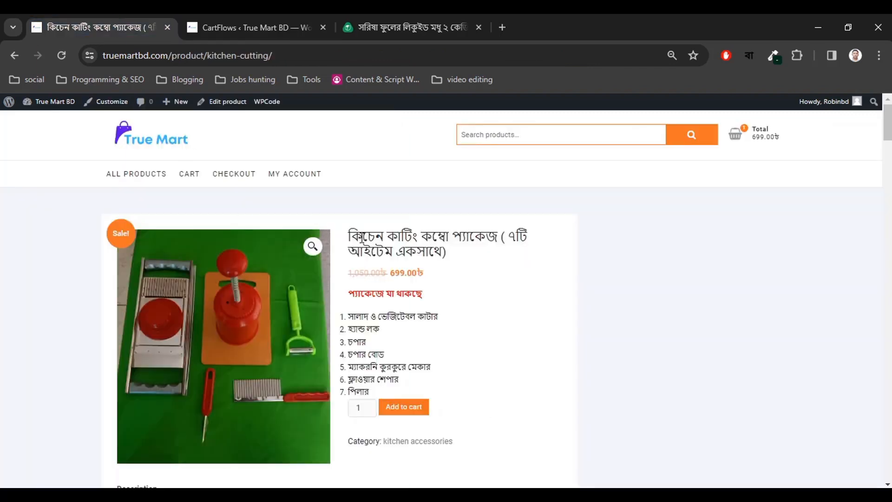
{"action": "double_click", "coordinate": [363, 237]}
{"action": "key", "text": "ctrl+c"}
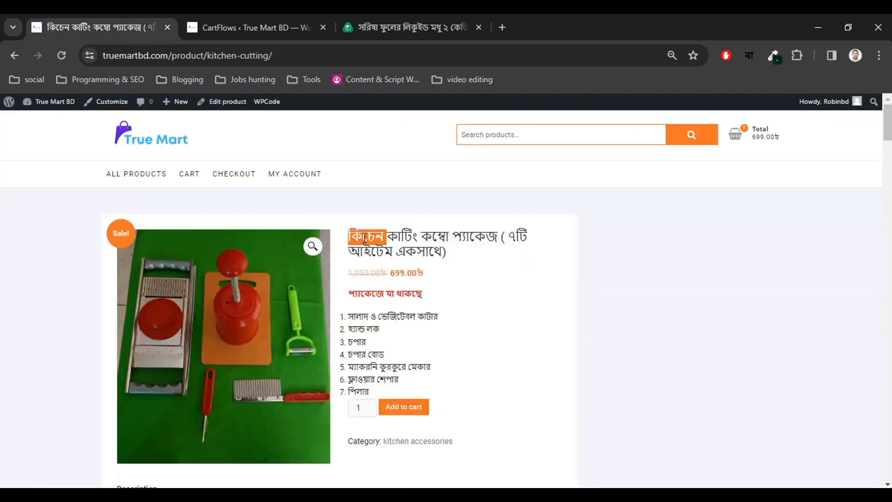
{"action": "left_click", "coordinate": [268, 21]}
{"action": "left_click", "coordinate": [519, 293]}
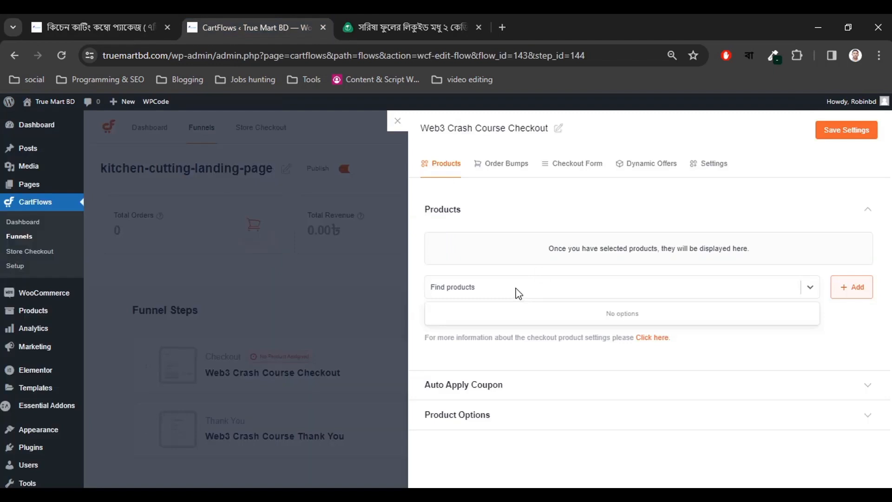
{"action": "key", "text": "ctrl+v"}
{"action": "left_click", "coordinate": [488, 313]}
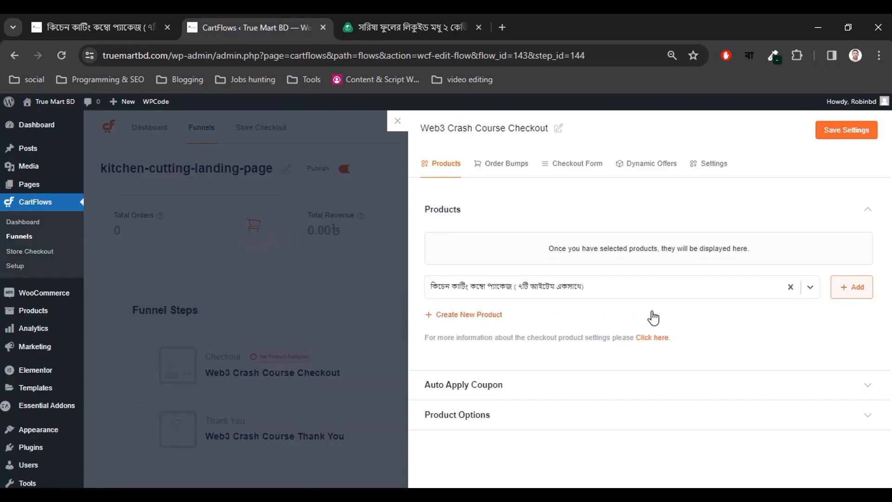
{"action": "left_click", "coordinate": [852, 287]}
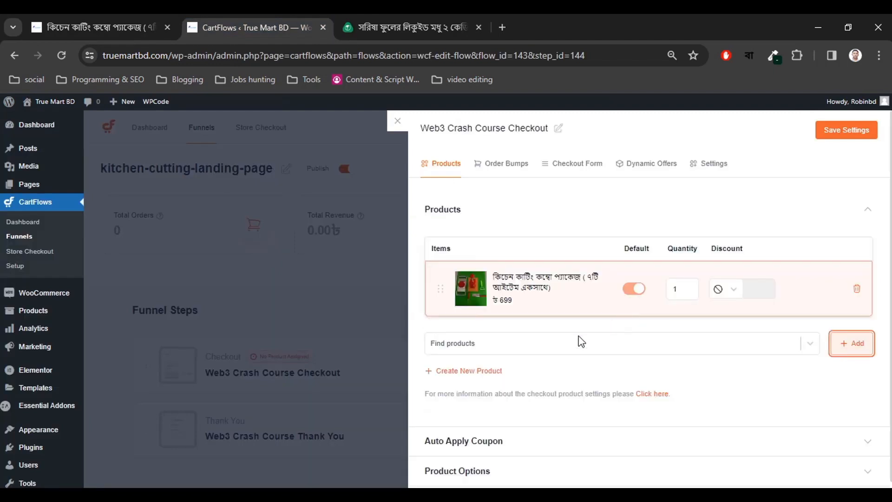
{"action": "scroll", "coordinate": [574, 361], "scroll_direction": "down", "scroll_amount": 1}
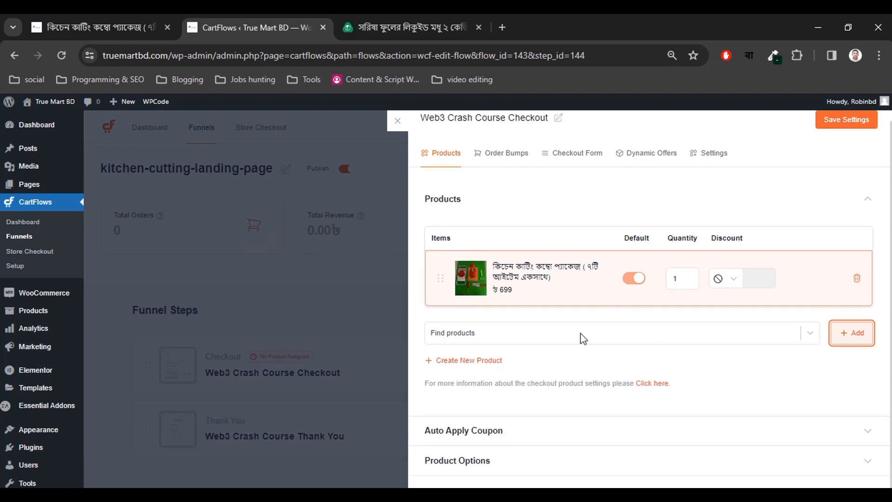
{"action": "left_click", "coordinate": [496, 205]}
{"action": "left_click", "coordinate": [485, 273]}
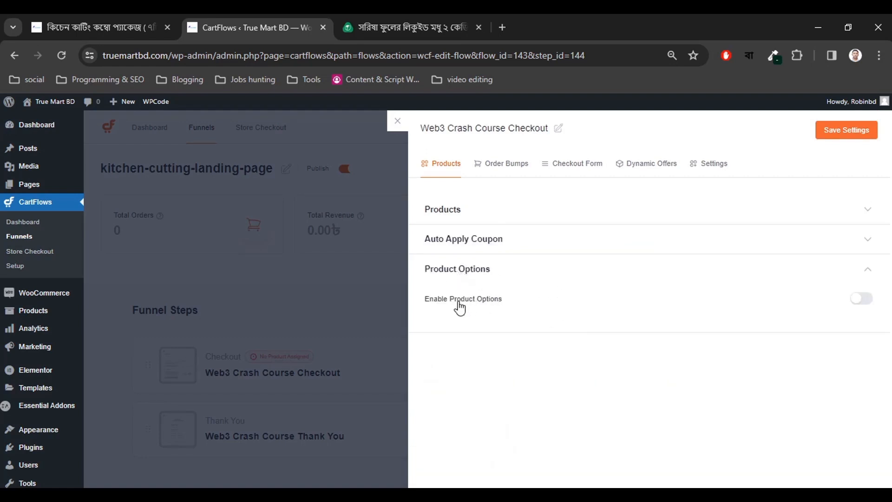
Turn on Enable Product Options and Enable Quantity for the checkout step.
{"action": "left_click", "coordinate": [860, 299]}
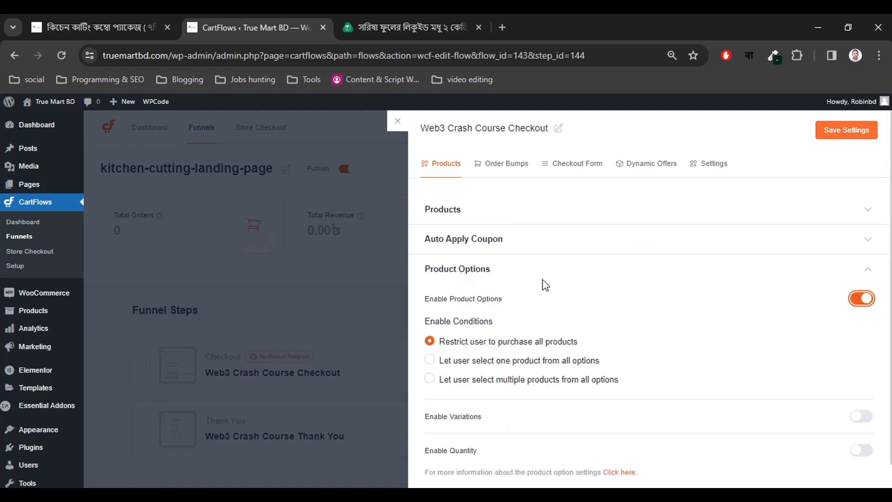
{"action": "left_click", "coordinate": [514, 245]}
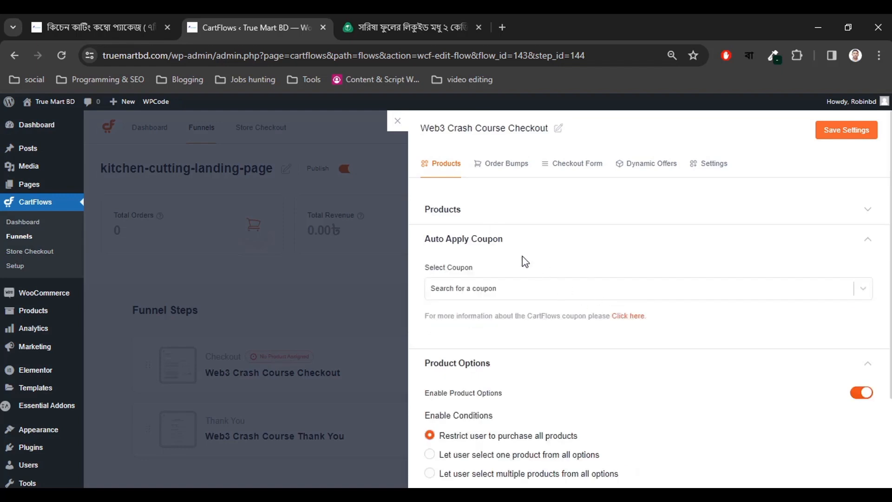
{"action": "left_click", "coordinate": [513, 243]}
{"action": "scroll", "coordinate": [576, 335], "scroll_direction": "down", "scroll_amount": 1}
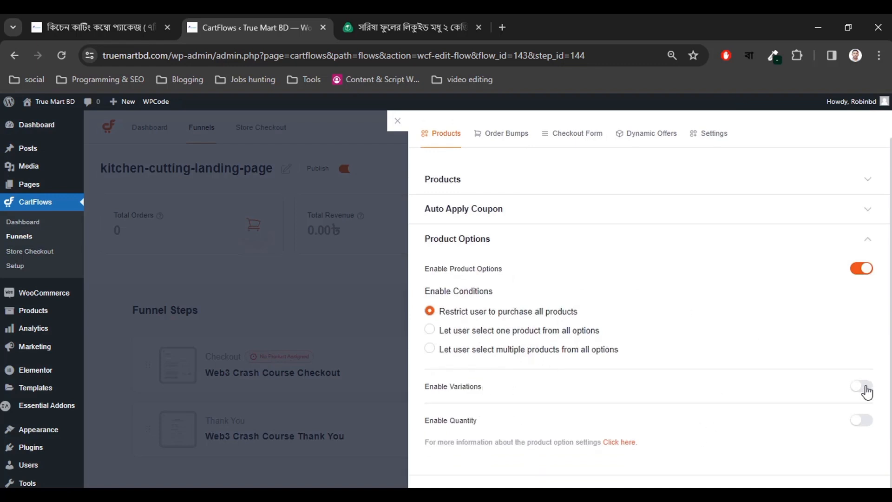
{"action": "left_click", "coordinate": [863, 421]}
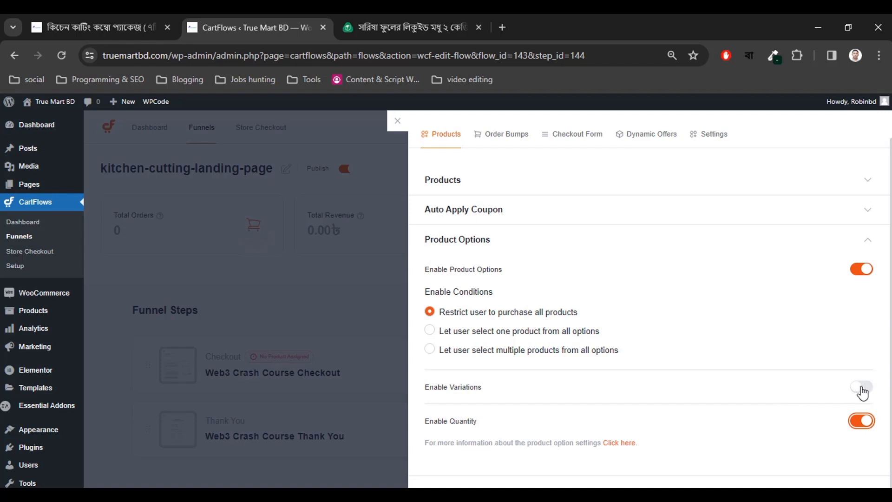
Save the checkout step settings after rechecking the kitchen cutting product page.
{"action": "left_click", "coordinate": [139, 27]}
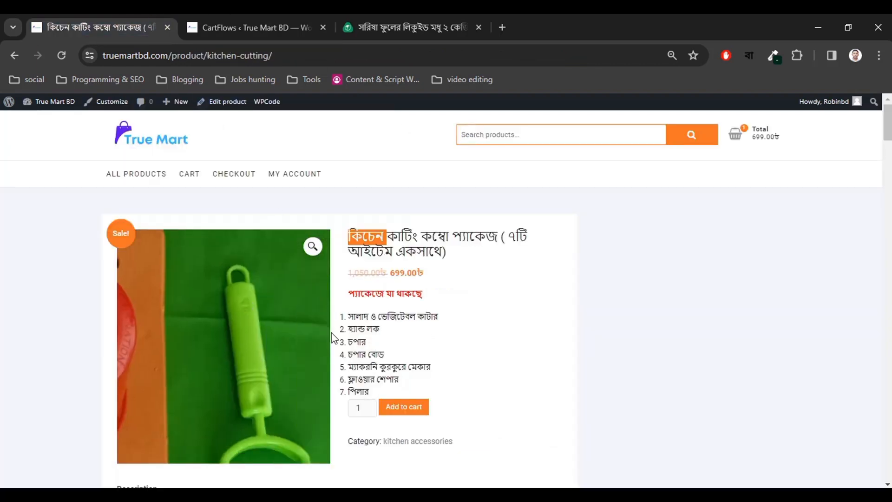
{"action": "left_click", "coordinate": [283, 25]}
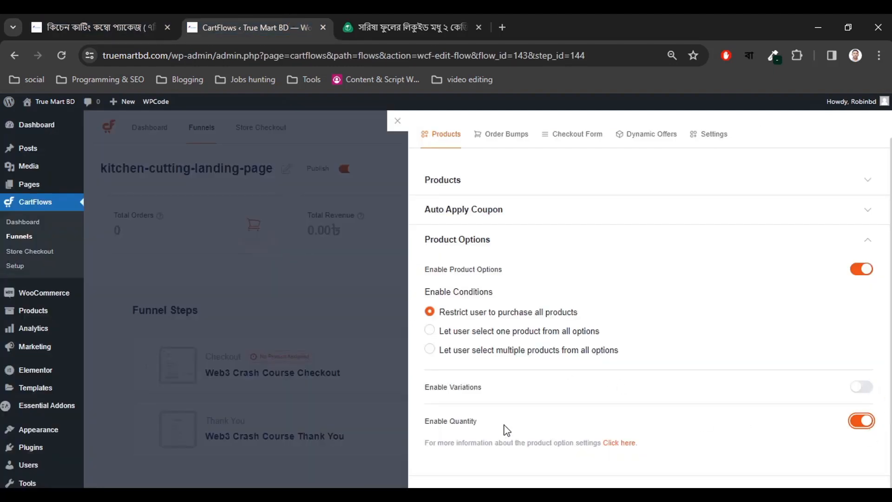
{"action": "scroll", "coordinate": [743, 399], "scroll_direction": "up", "scroll_amount": 1}
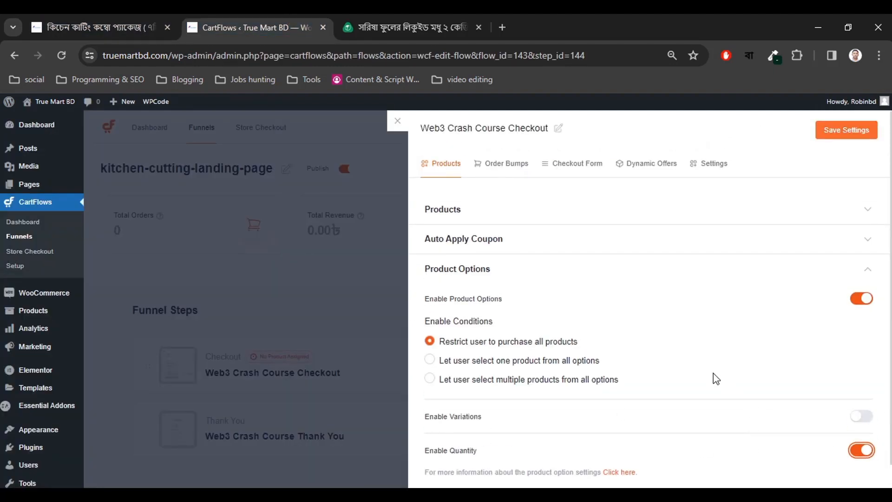
{"action": "left_click", "coordinate": [836, 131]}
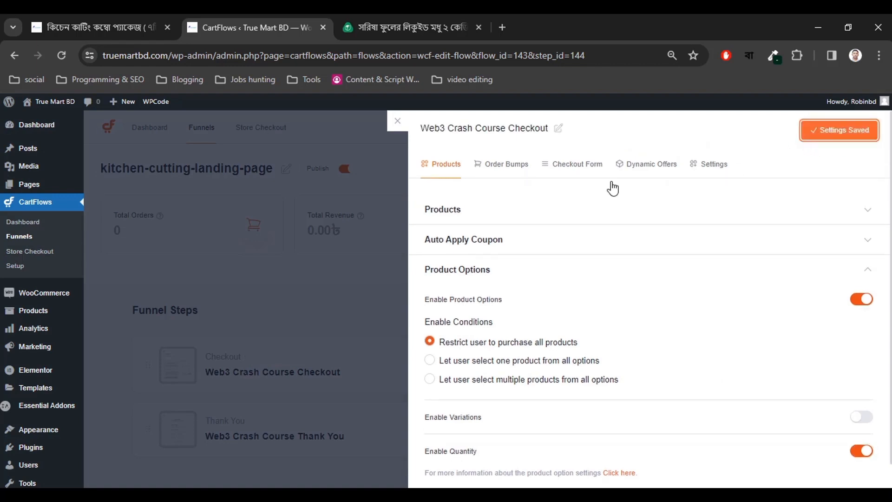
{"action": "left_click", "coordinate": [500, 165]}
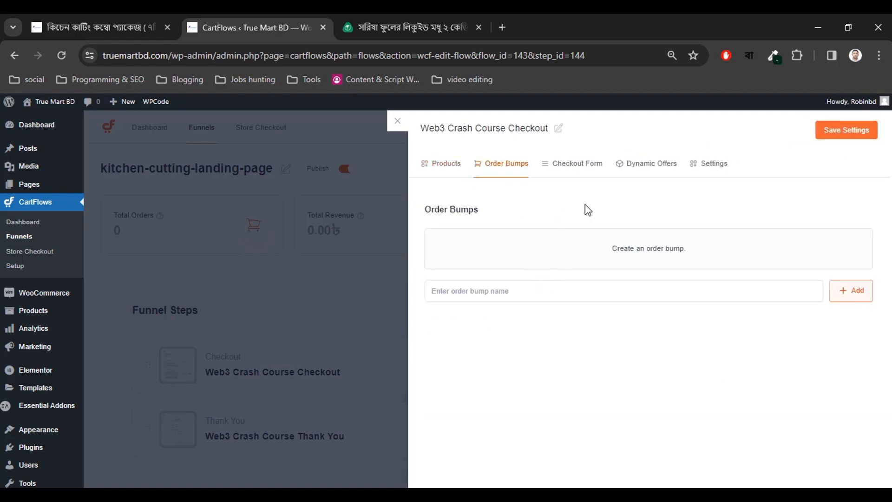
In Checkout Form settings, turn off the coupon field and Google address autocomplete.
{"action": "left_click", "coordinate": [576, 167]}
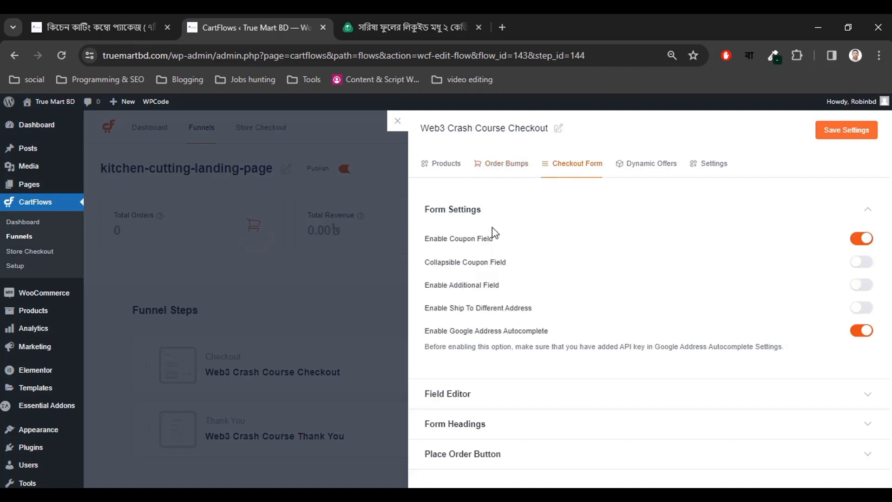
{"action": "left_click", "coordinate": [861, 238]}
{"action": "left_click", "coordinate": [860, 308]}
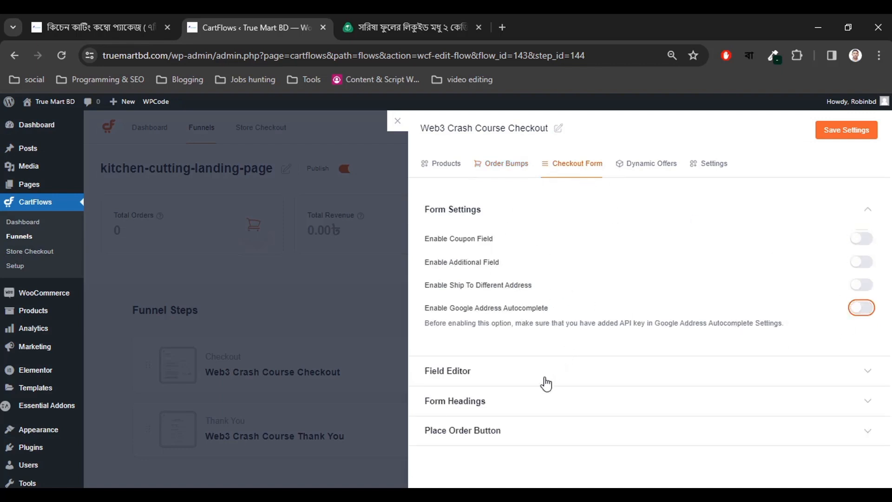
Review the Field Editor, Form Headings and Place Order Button sections, then save the form settings.
{"action": "left_click", "coordinate": [492, 378]}
{"action": "scroll", "coordinate": [831, 358], "scroll_direction": "down", "scroll_amount": 2}
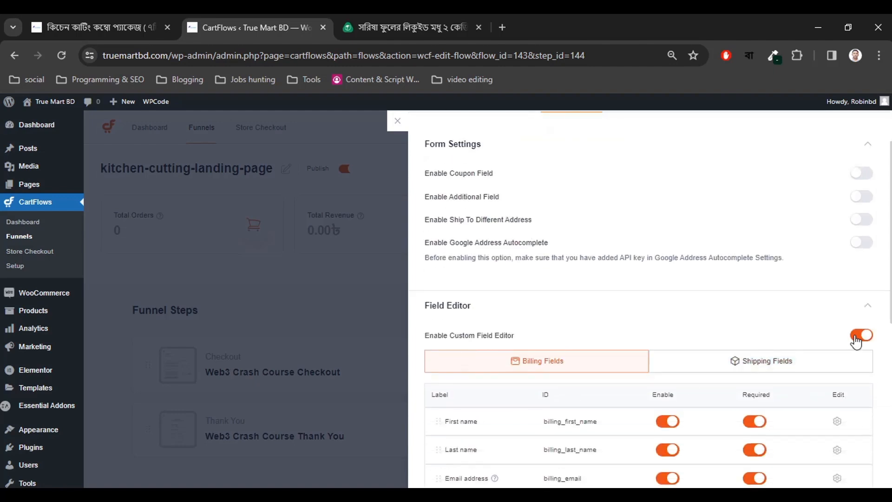
{"action": "scroll", "coordinate": [633, 322], "scroll_direction": "down", "scroll_amount": 8}
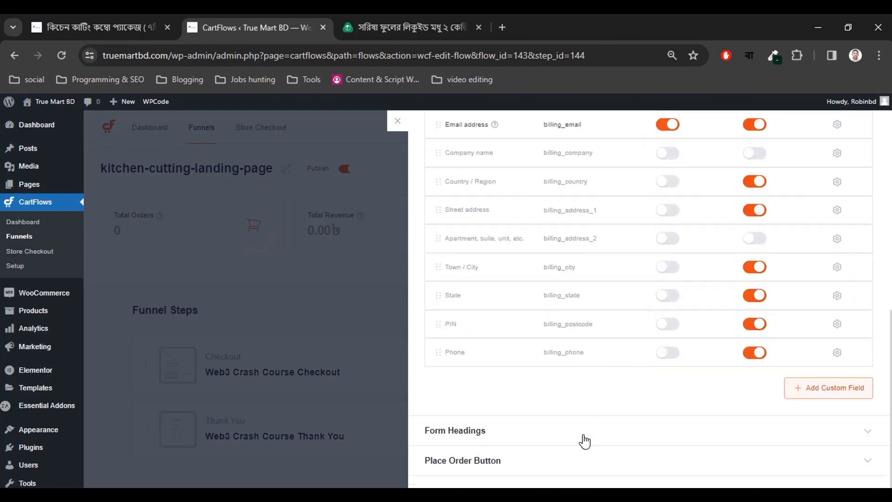
{"action": "scroll", "coordinate": [609, 419], "scroll_direction": "up", "scroll_amount": 8}
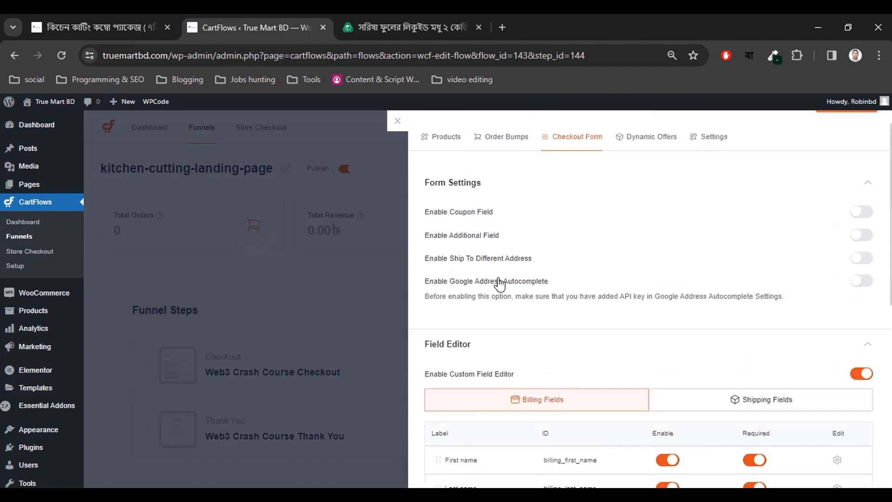
{"action": "left_click", "coordinate": [489, 353]}
{"action": "left_click", "coordinate": [492, 404]}
{"action": "left_click", "coordinate": [508, 404]}
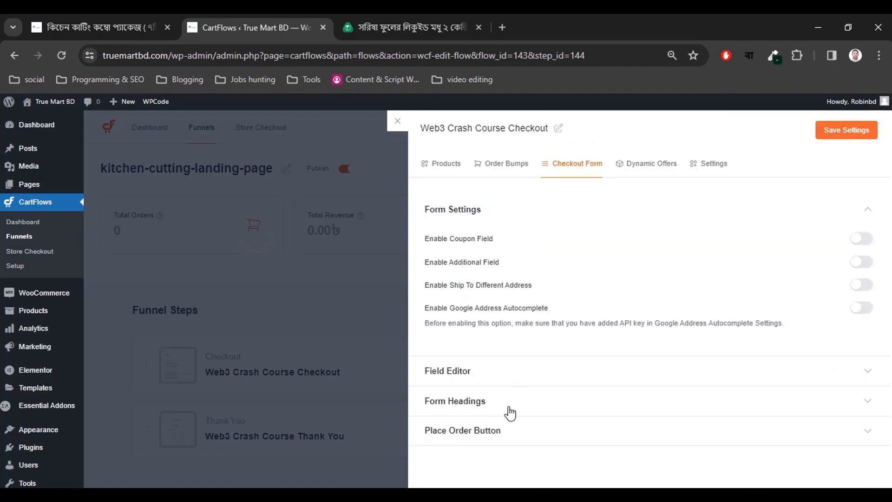
{"action": "left_click", "coordinate": [500, 443]}
{"action": "scroll", "coordinate": [529, 394], "scroll_direction": "down", "scroll_amount": 2}
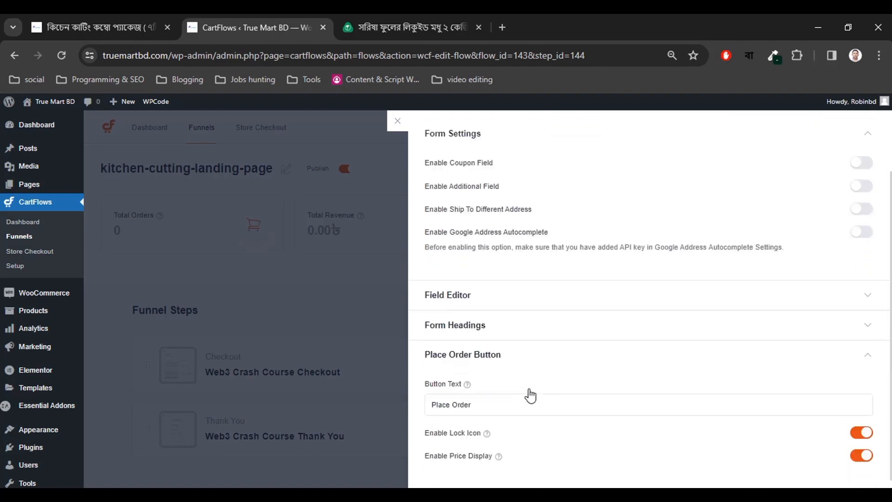
{"action": "left_click", "coordinate": [493, 353]}
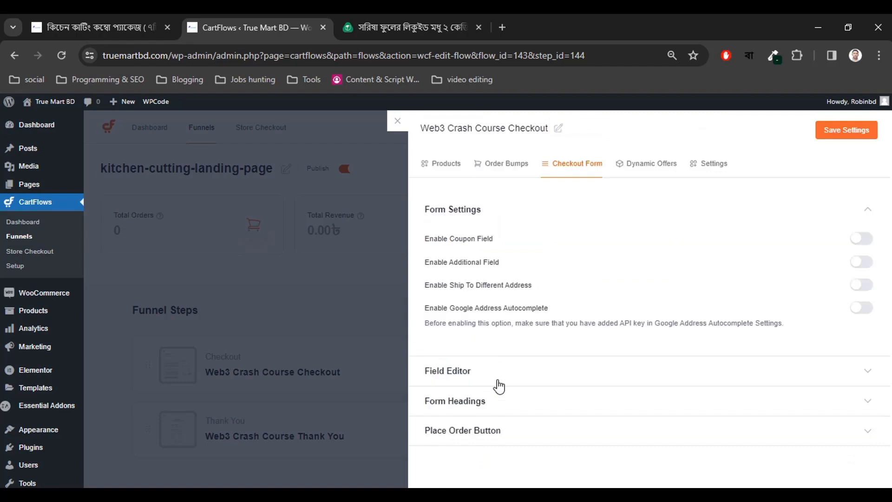
{"action": "left_click", "coordinate": [846, 135]}
{"action": "left_click", "coordinate": [652, 166]}
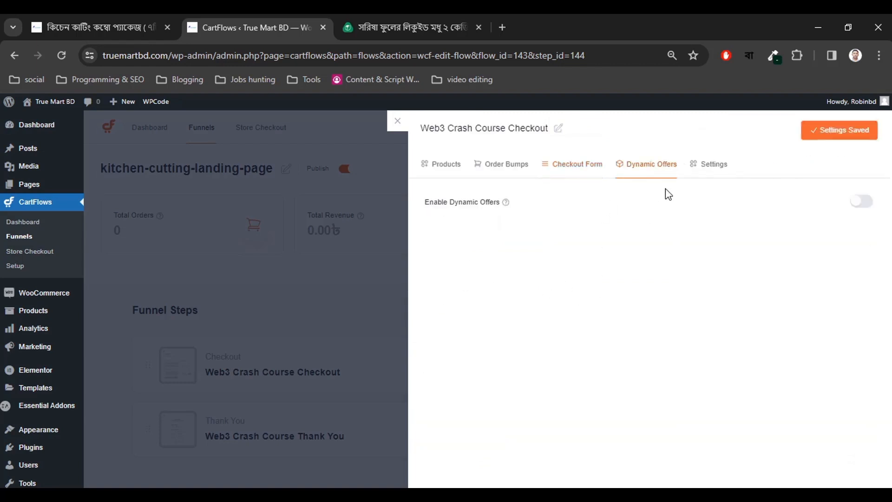
Rewrite the step slug, replacing web3-crash-course and dropping -checkout, to kitchen-cutting-package.
{"action": "left_click", "coordinate": [696, 174]}
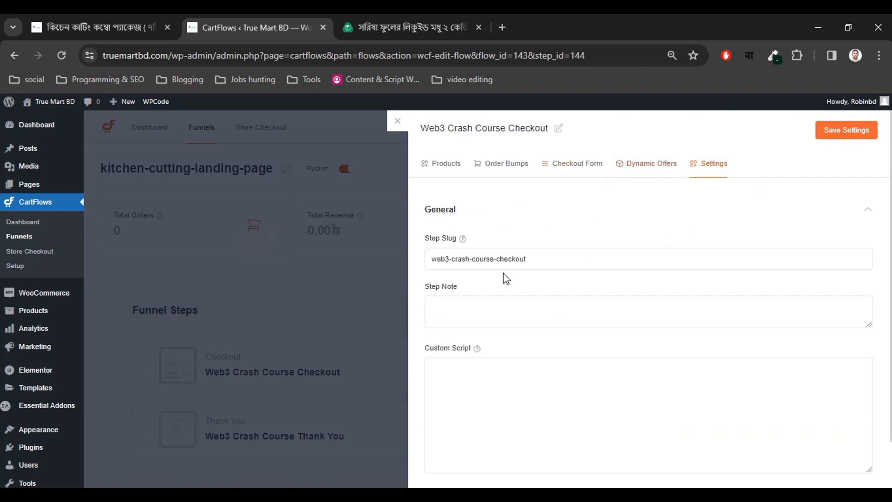
{"action": "left_click_drag", "start_coordinate": [494, 259], "coordinate": [430, 252]}
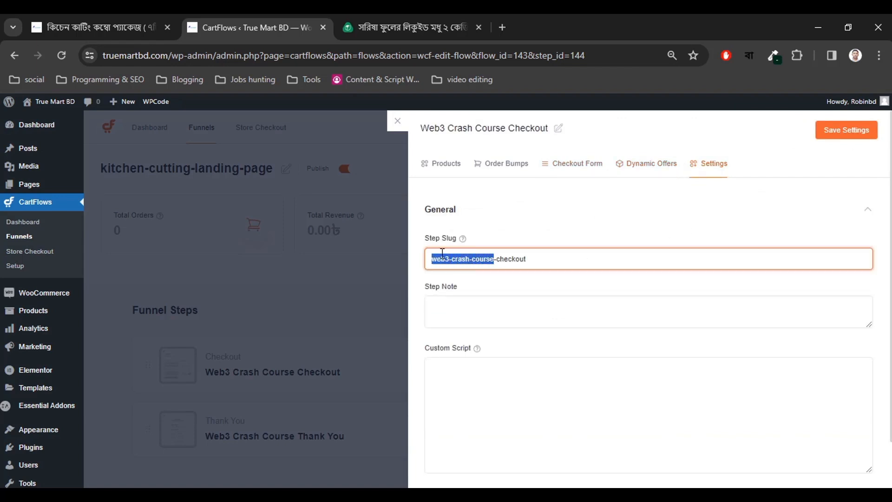
{"action": "type", "text": "kitchen"}
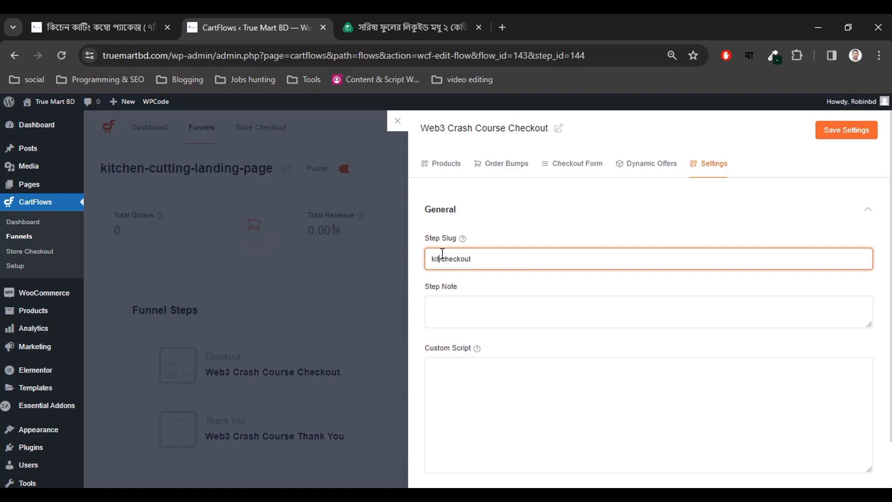
{"action": "type", "text": "-cuttingpage"}
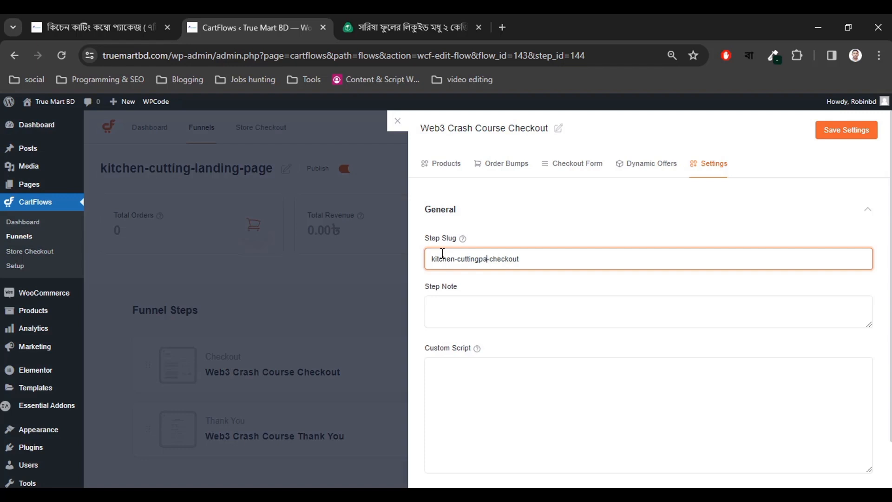
{"action": "key", "text": "BackSpace"}
{"action": "key", "text": "BackSpace"}
{"action": "key", "text": "BackSpace"}
{"action": "key", "text": "BackSpace"}
{"action": "type", "text": "-package"}
{"action": "left_click_drag", "start_coordinate": [530, 256], "coordinate": [423, 268]}
{"action": "key", "text": "BackSpace"}
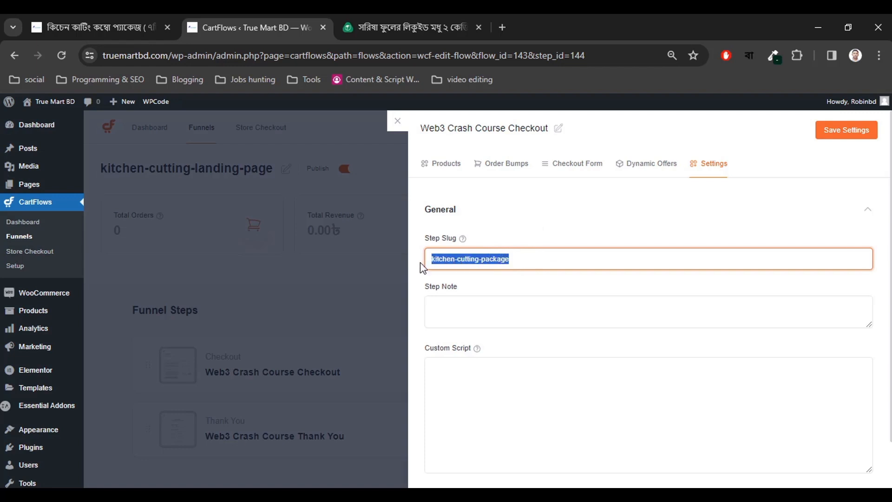
Verify the slug reads kitchen-cutting-package and save the step settings.
{"action": "left_click", "coordinate": [463, 262]}
{"action": "left_click_drag", "start_coordinate": [519, 257], "coordinate": [434, 259]}
{"action": "left_click", "coordinate": [442, 259]}
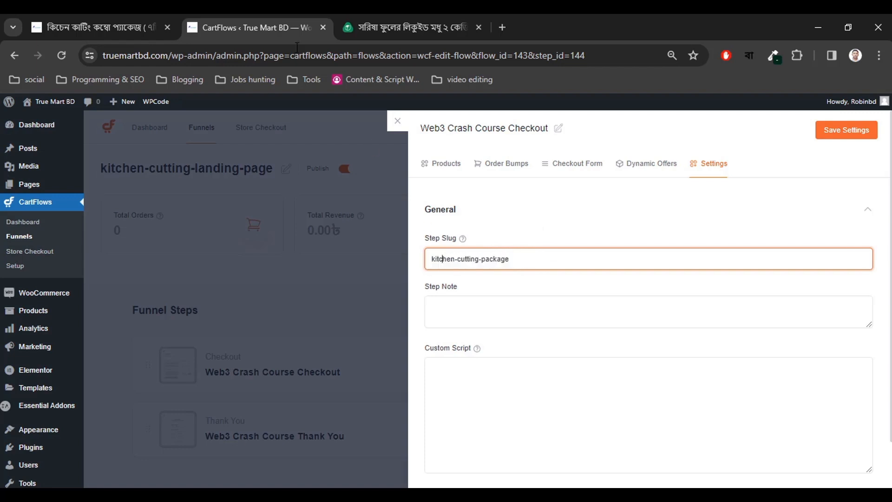
{"action": "left_click", "coordinate": [275, 59]}
{"action": "left_click", "coordinate": [513, 259]}
{"action": "left_click", "coordinate": [843, 132]}
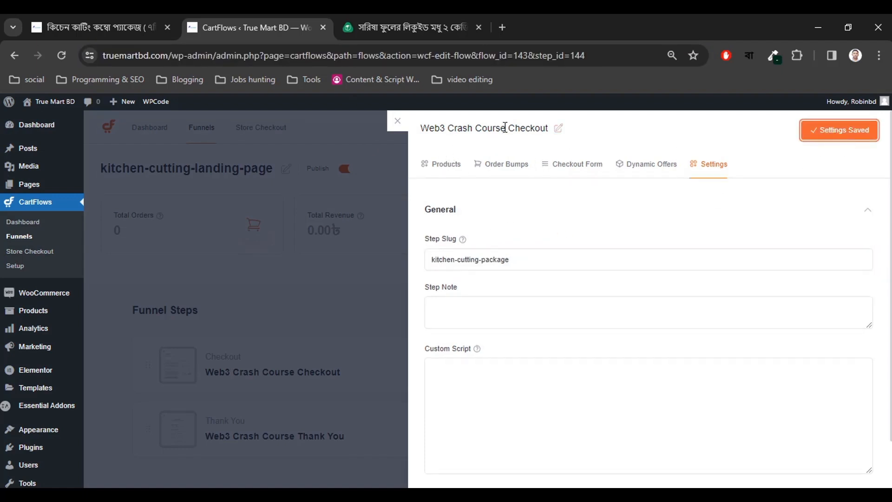
Rename the checkout step title to 'kitchen cutting landing checkout page'.
{"action": "left_click", "coordinate": [559, 132]}
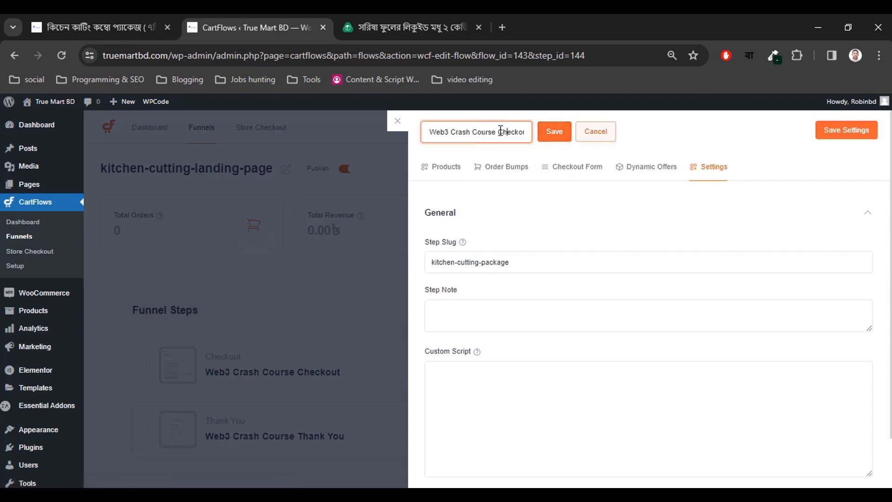
{"action": "left_click_drag", "start_coordinate": [497, 132], "coordinate": [472, 154]}
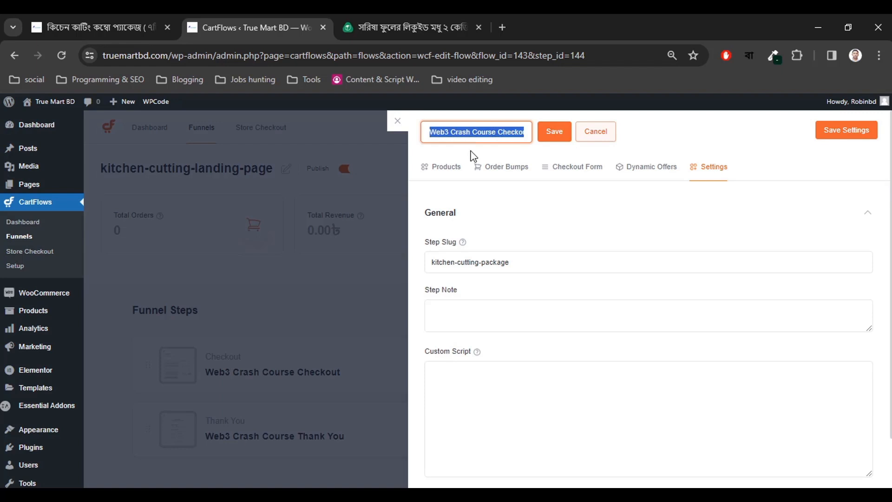
{"action": "type", "text": "kitchen cutting landing page"}
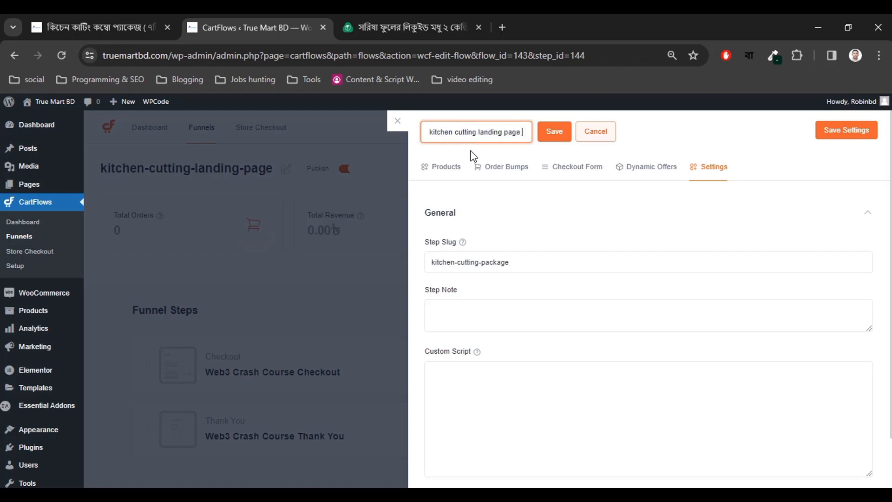
{"action": "left_click", "coordinate": [541, 133]}
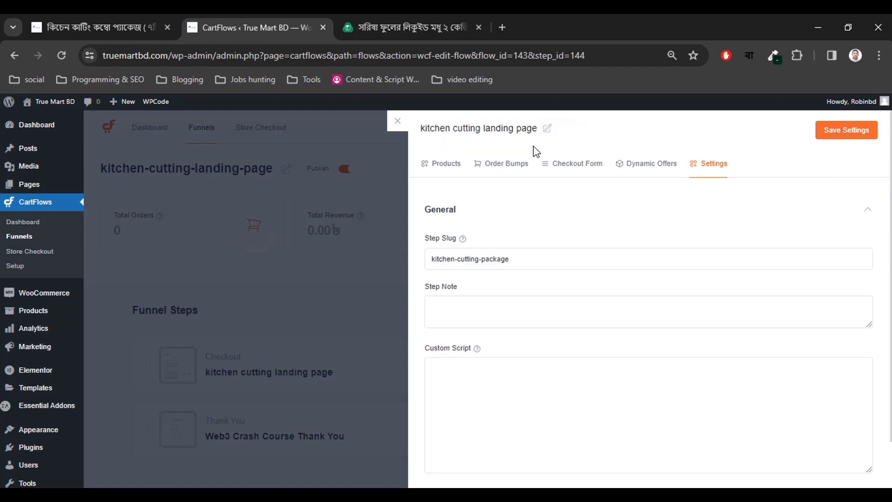
{"action": "left_click", "coordinate": [547, 131]}
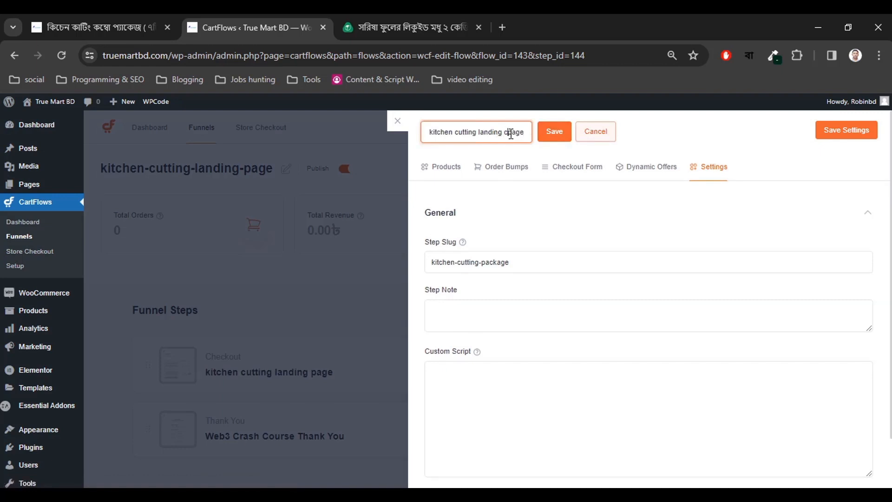
{"action": "type", "text": "checkout"}
{"action": "left_click", "coordinate": [553, 132]}
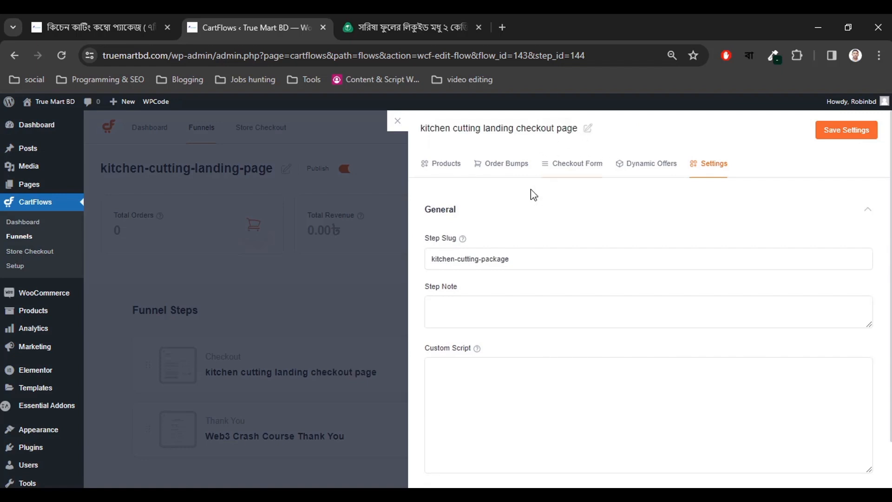
Save the step settings and close the panel to return to the funnel steps.
{"action": "left_click", "coordinate": [837, 136]}
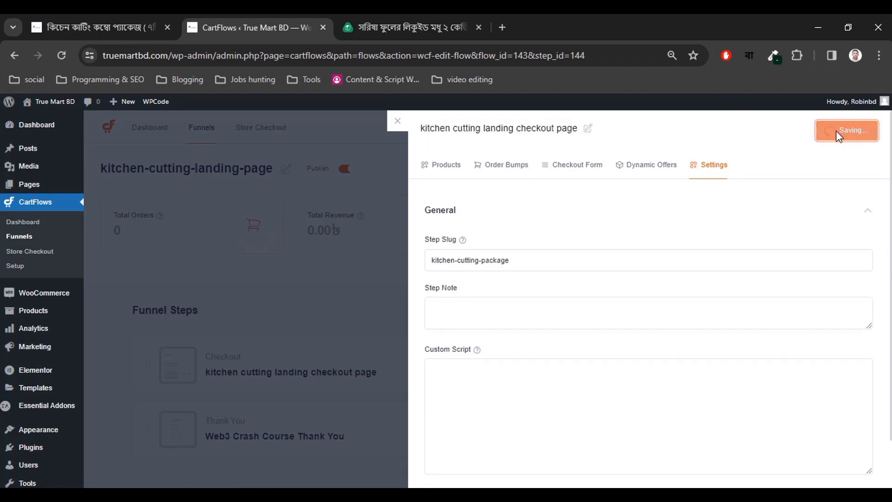
{"action": "left_click", "coordinate": [398, 122]}
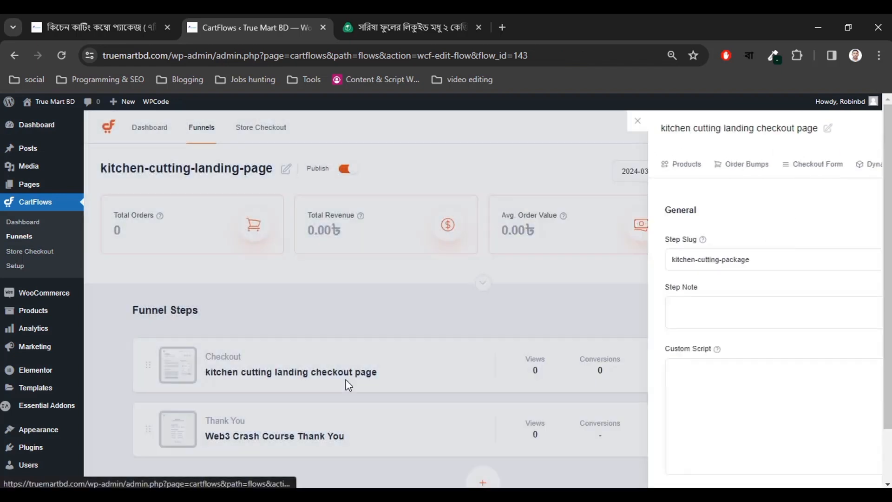
{"action": "scroll", "coordinate": [279, 353], "scroll_direction": "down", "scroll_amount": 1}
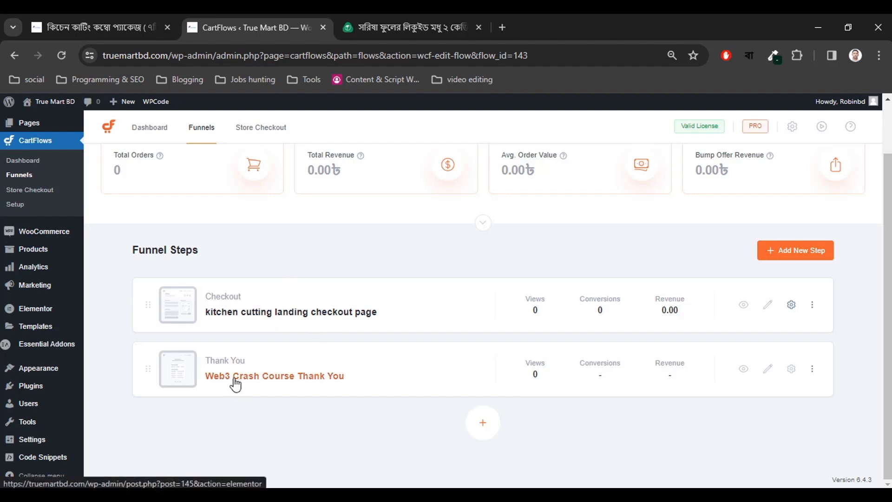
Open the Thank You step's settings and delete 'Web3 Crash Course' from its title.
{"action": "left_click", "coordinate": [791, 369]}
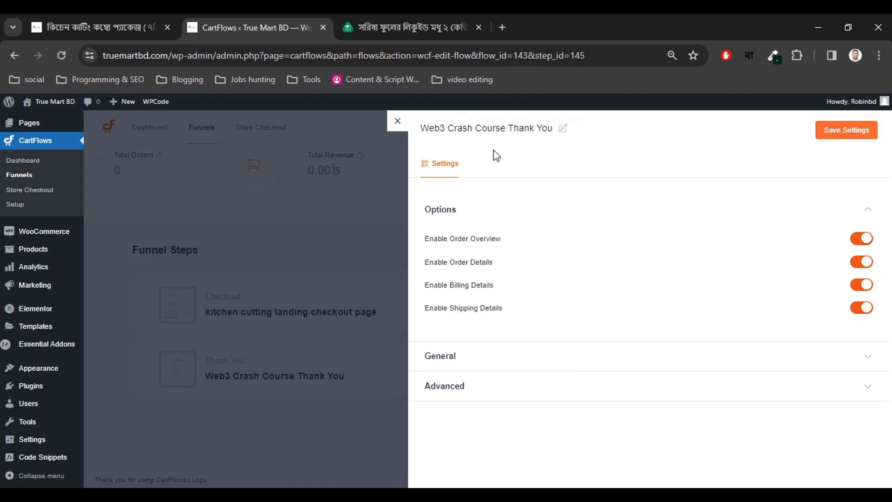
{"action": "left_click", "coordinate": [563, 128]}
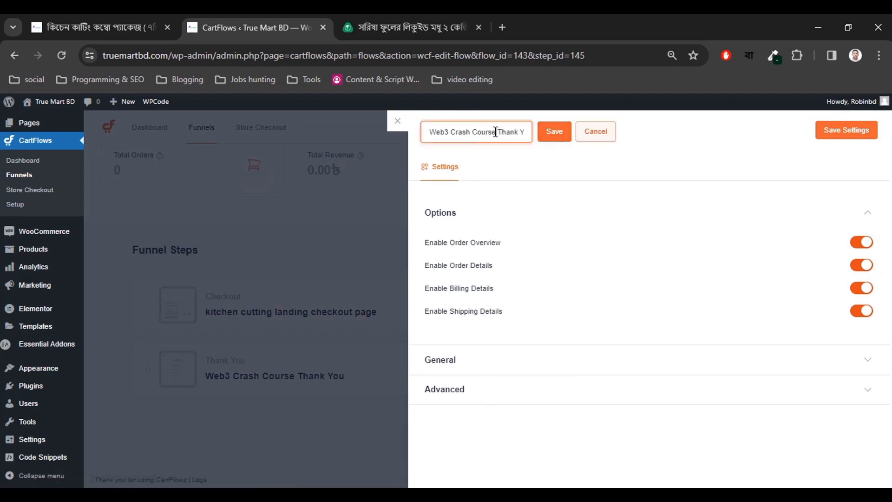
{"action": "left_click_drag", "start_coordinate": [495, 132], "coordinate": [420, 124]}
{"action": "key", "text": "BackSpace"}
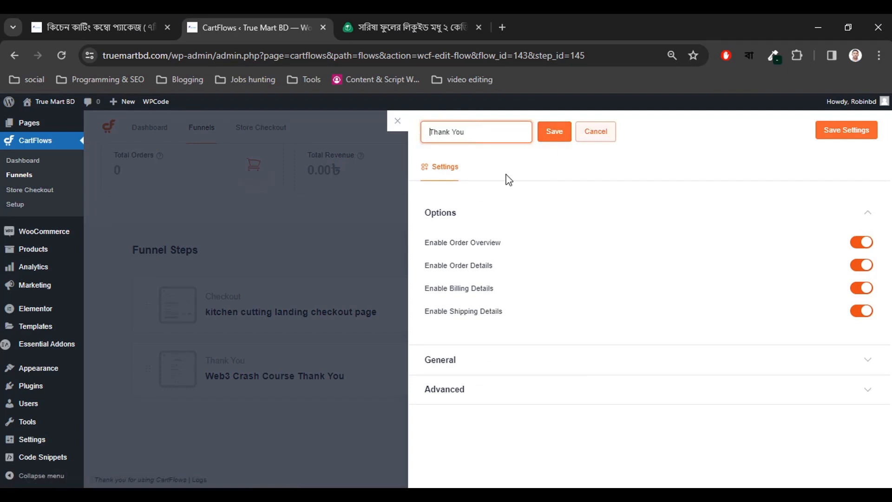
Remove the 'web3-crash-course-' prefix so the step slug reads thank-you.
{"action": "left_click", "coordinate": [452, 366]}
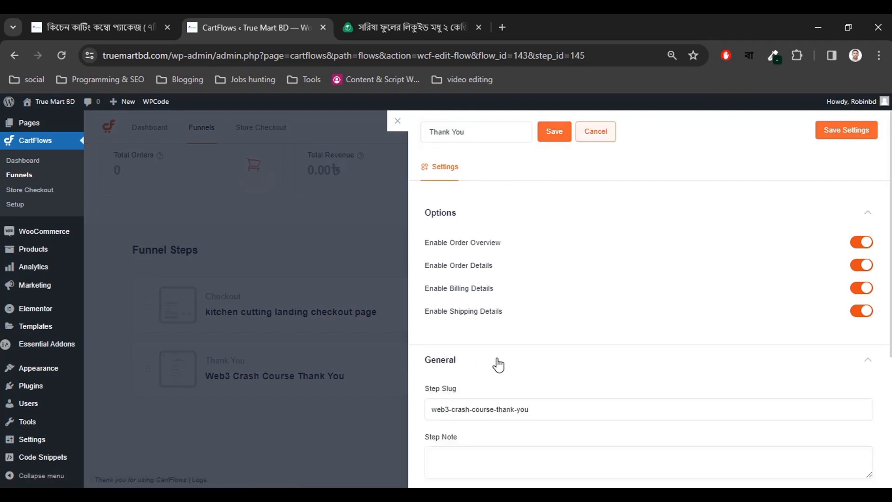
{"action": "scroll", "coordinate": [483, 325], "scroll_direction": "down", "scroll_amount": 3}
{"action": "left_click_drag", "start_coordinate": [493, 280], "coordinate": [425, 285]}
{"action": "key", "text": "Print"}
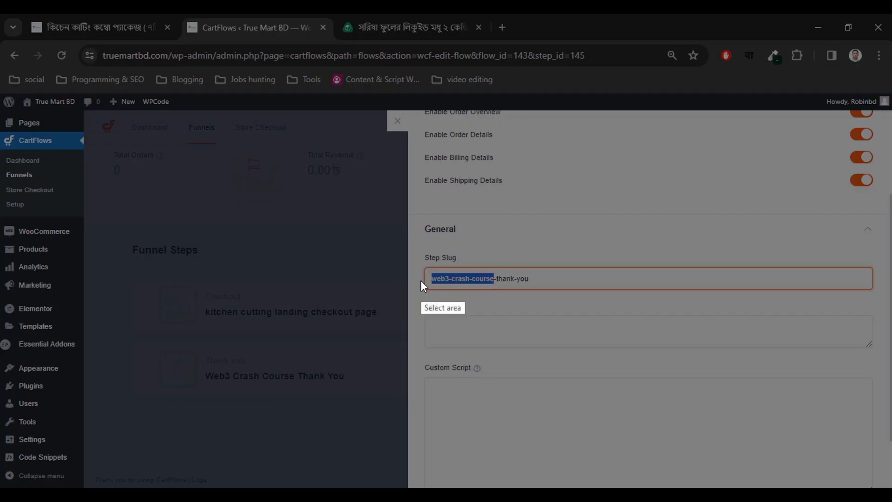
{"action": "left_click_drag", "start_coordinate": [425, 265], "coordinate": [479, 299]}
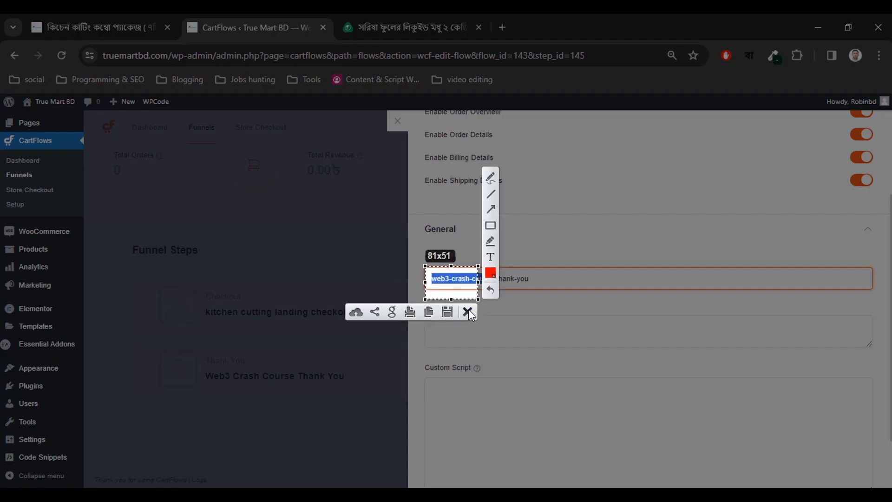
{"action": "left_click", "coordinate": [468, 312]}
{"action": "key", "text": "BackSpace"}
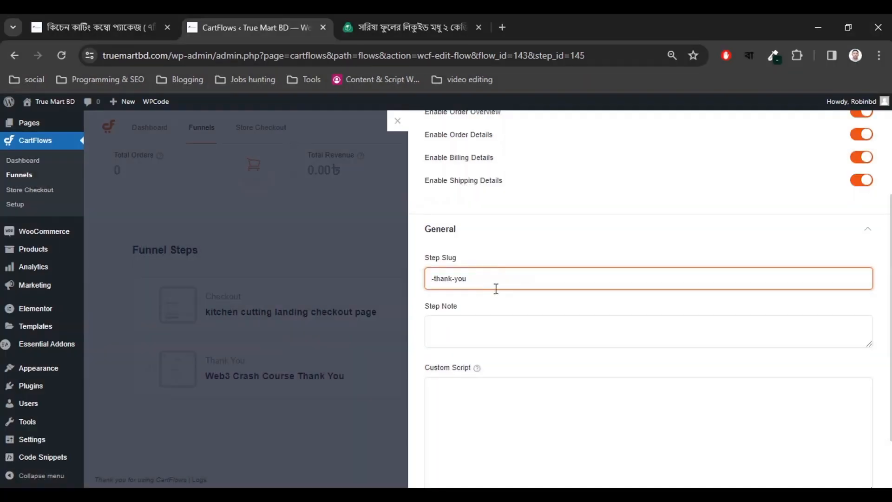
{"action": "key", "text": "Delete"}
{"action": "scroll", "coordinate": [490, 312], "scroll_direction": "down", "scroll_amount": 2}
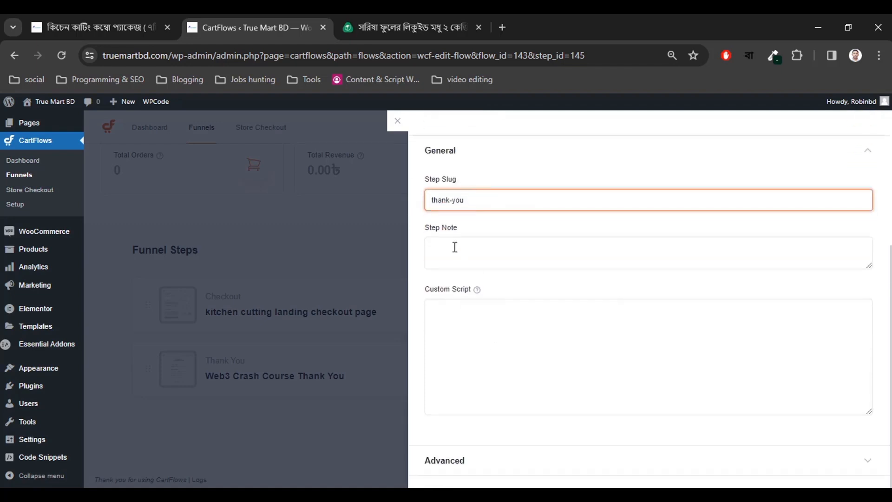
{"action": "scroll", "coordinate": [500, 320], "scroll_direction": "up", "scroll_amount": 3}
Save the title 'Thank You' and the step settings, then close the panel.
{"action": "left_click", "coordinate": [457, 281]}
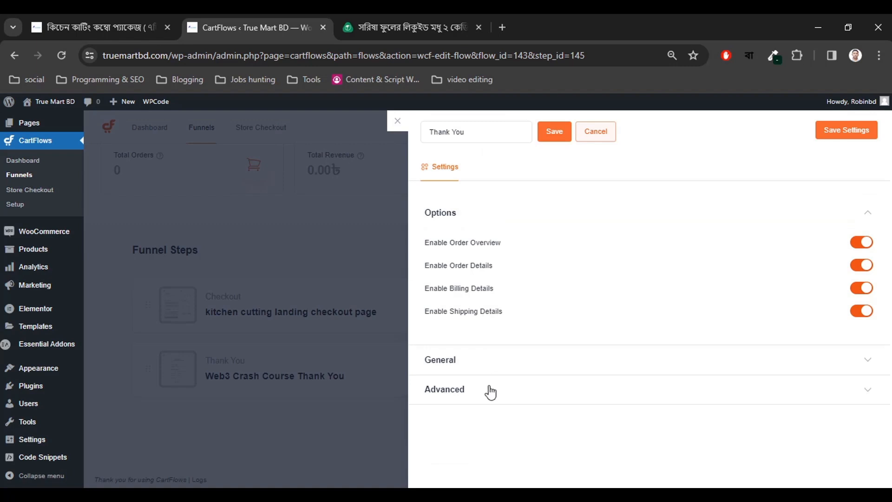
{"action": "left_click", "coordinate": [487, 390]}
{"action": "scroll", "coordinate": [495, 405], "scroll_direction": "down", "scroll_amount": 1}
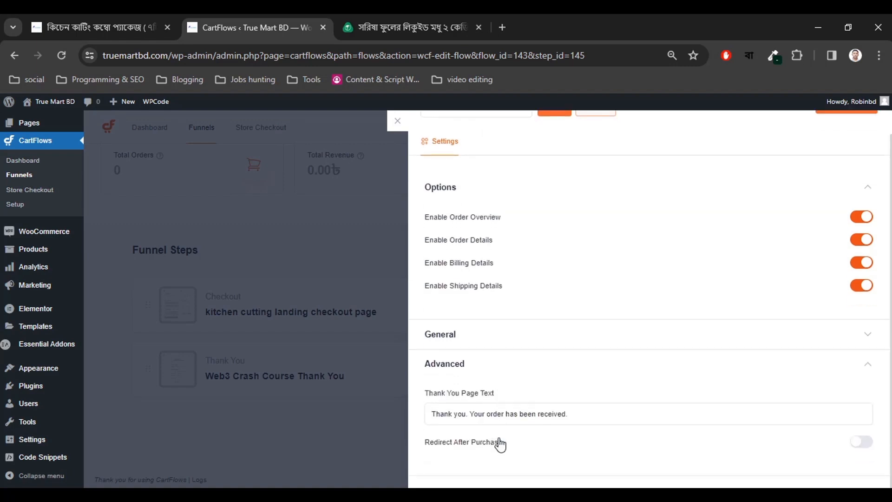
{"action": "scroll", "coordinate": [492, 427], "scroll_direction": "up", "scroll_amount": 1}
{"action": "left_click", "coordinate": [478, 394]}
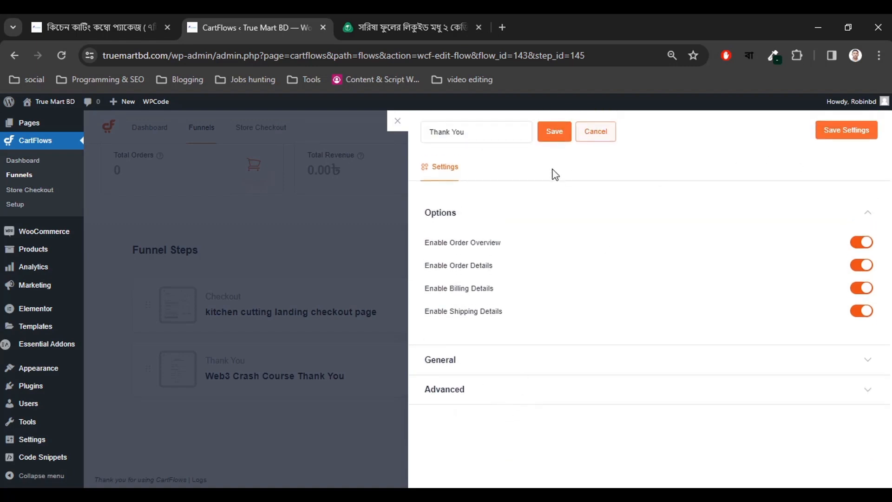
{"action": "left_click", "coordinate": [554, 132]}
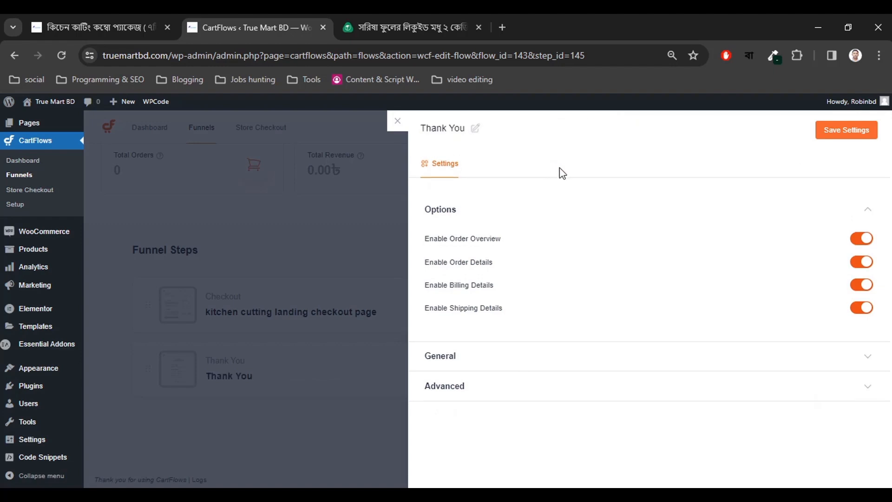
{"action": "left_click", "coordinate": [843, 140]}
{"action": "left_click", "coordinate": [396, 122]}
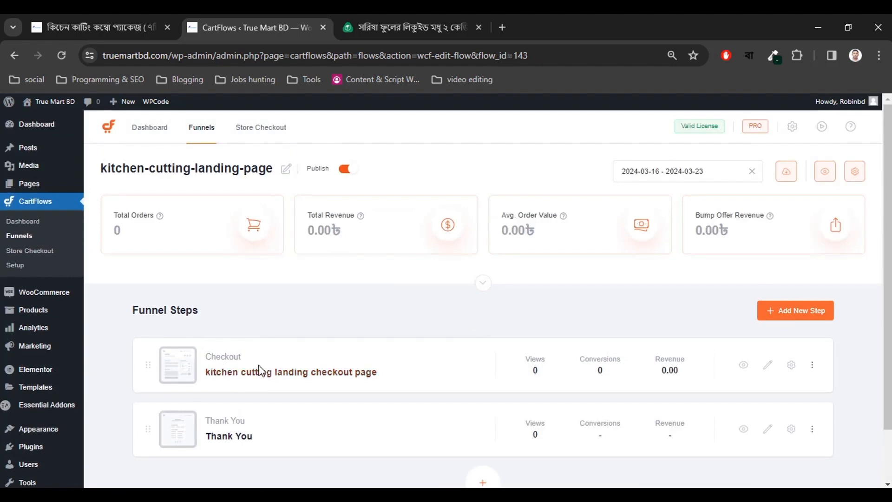
Check the reference product tabs, then reload the CartFlows funnel page.
{"action": "left_click", "coordinate": [421, 16]}
{"action": "scroll", "coordinate": [335, 311], "scroll_direction": "up", "scroll_amount": 10}
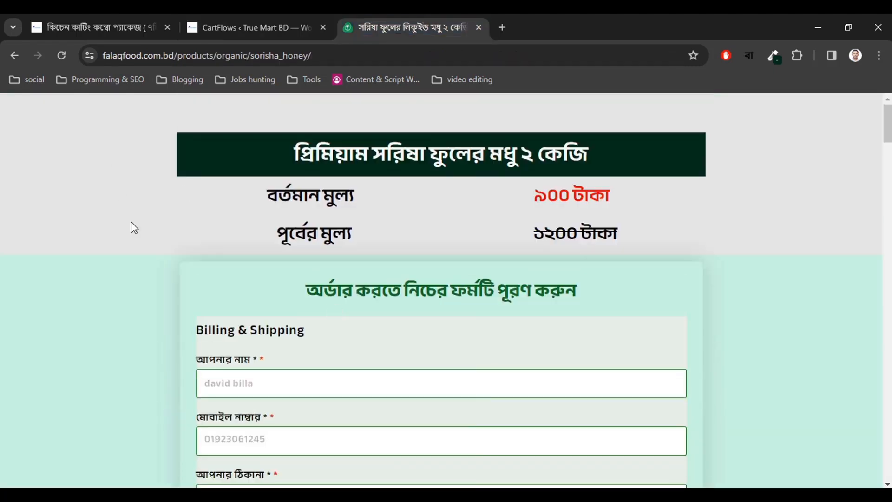
{"action": "left_click", "coordinate": [99, 27]}
{"action": "left_click", "coordinate": [269, 25]}
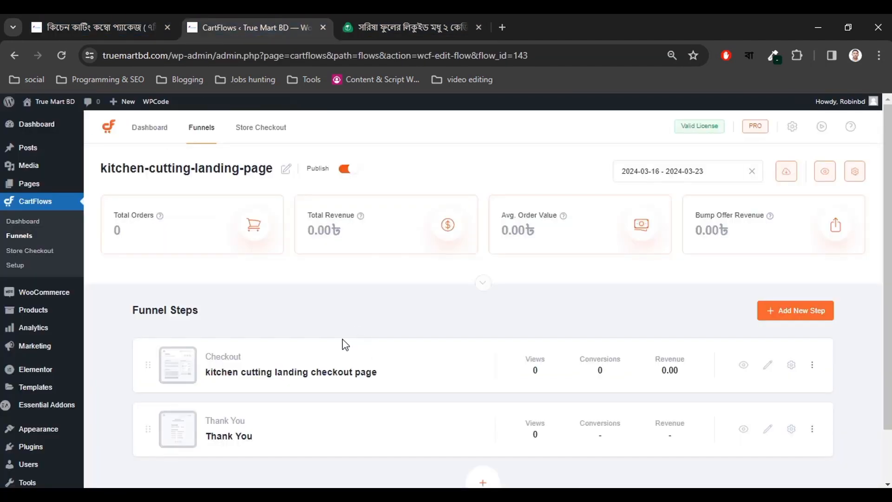
{"action": "left_click", "coordinate": [60, 55]}
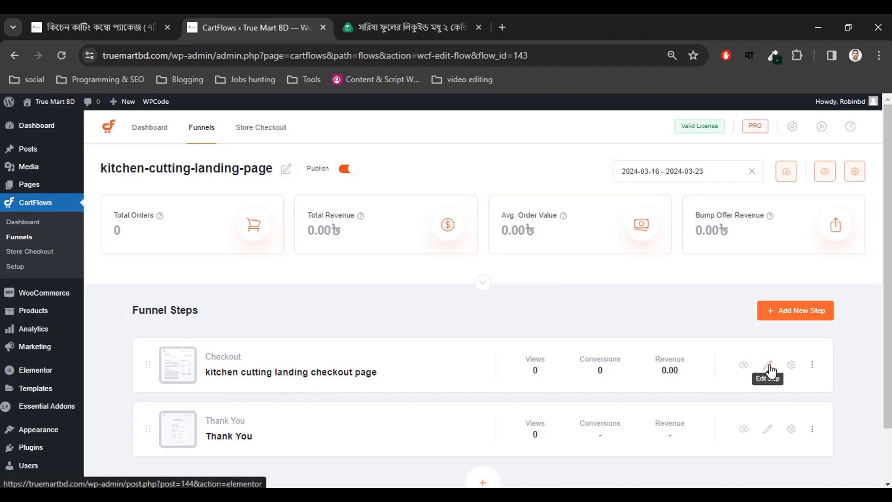
Open the kitchen cutting landing checkout page in Elementor in a new tab.
{"action": "right_click", "coordinate": [305, 372]}
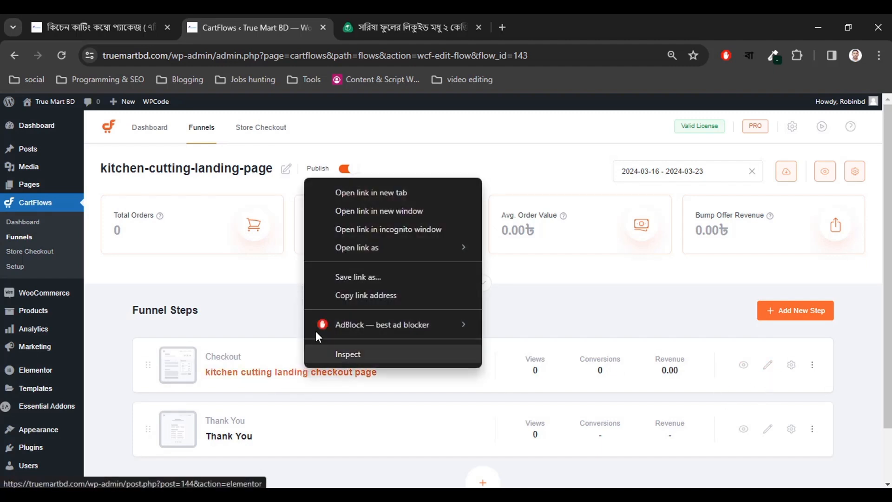
{"action": "left_click", "coordinate": [342, 192]}
{"action": "left_click", "coordinate": [392, 21]}
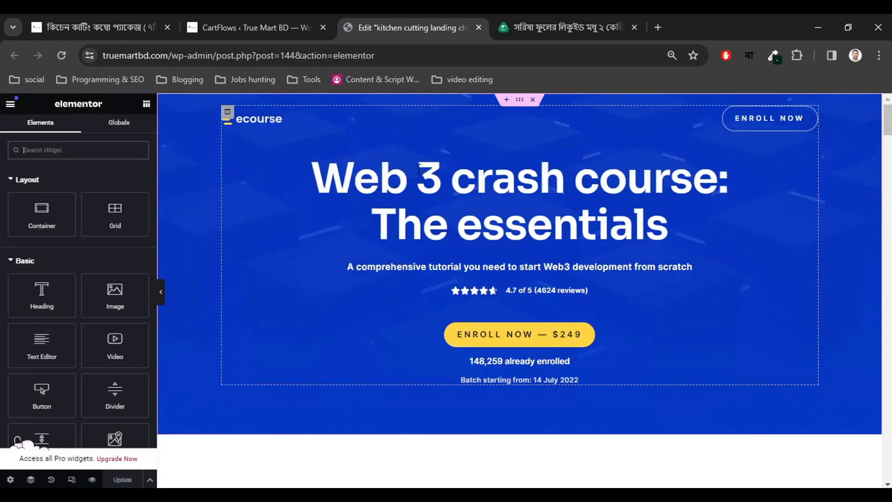
Delete the hero, Web3 ecosystem, What you'll learn and 20+ hours video lessons sections.
{"action": "scroll", "coordinate": [472, 315], "scroll_direction": "down", "scroll_amount": 2}
{"action": "scroll", "coordinate": [460, 320], "scroll_direction": "down", "scroll_amount": 15}
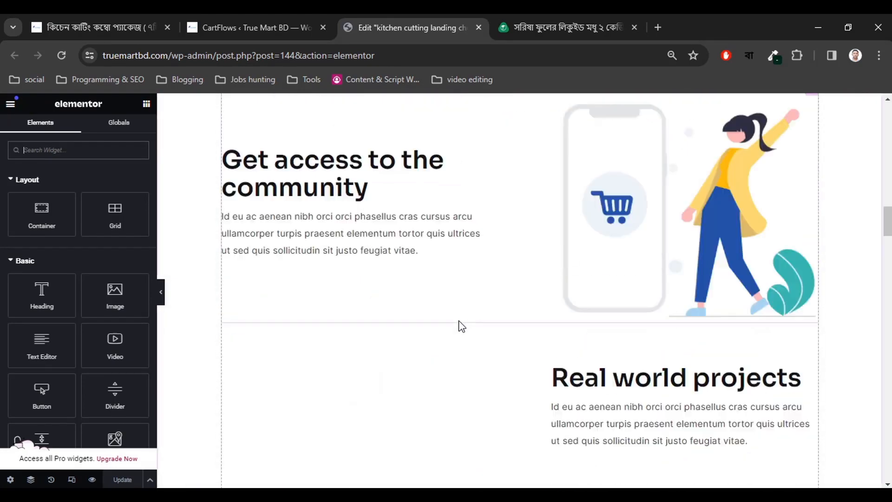
{"action": "scroll", "coordinate": [461, 326], "scroll_direction": "up", "scroll_amount": 15}
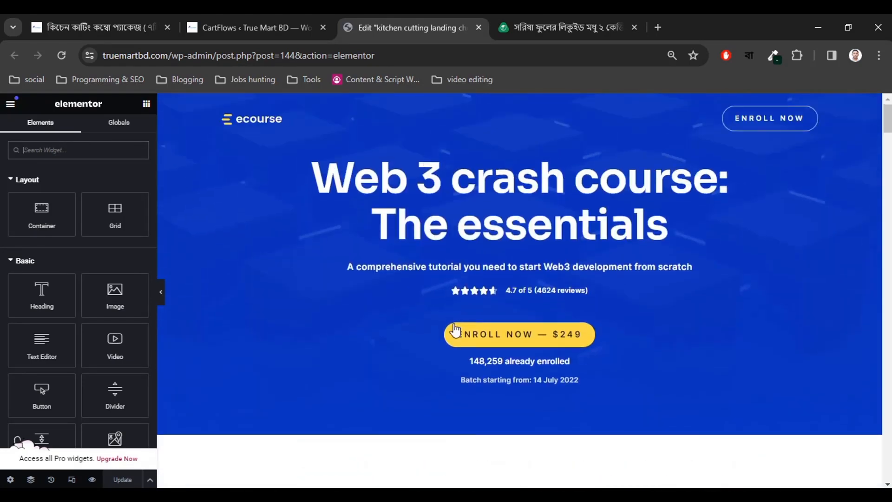
{"action": "left_click", "coordinate": [533, 100]}
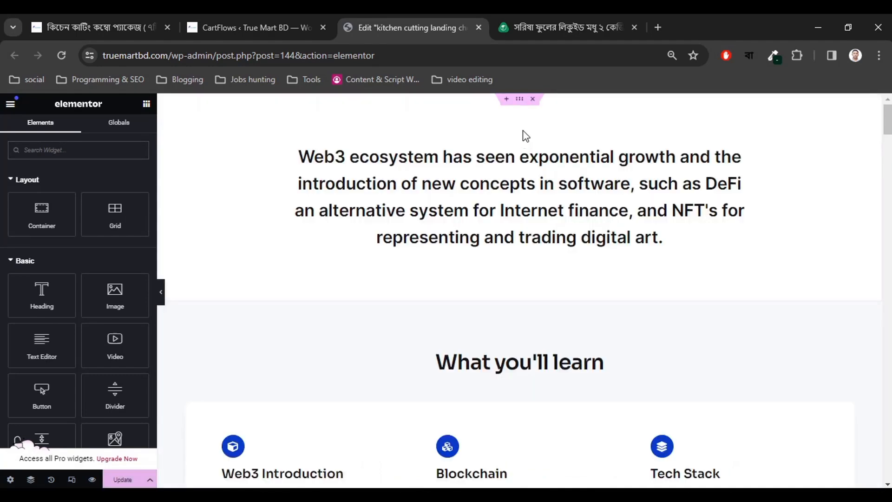
{"action": "left_click", "coordinate": [532, 100]}
{"action": "left_click", "coordinate": [533, 100]}
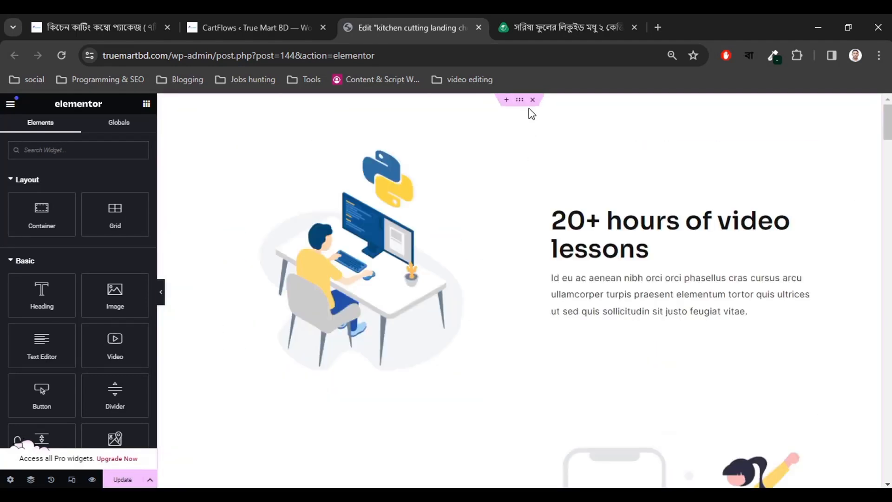
{"action": "left_click", "coordinate": [533, 101]}
Delete the syllabus, Your instructor, What students are saying and FAQs sections.
{"action": "left_click", "coordinate": [532, 101]}
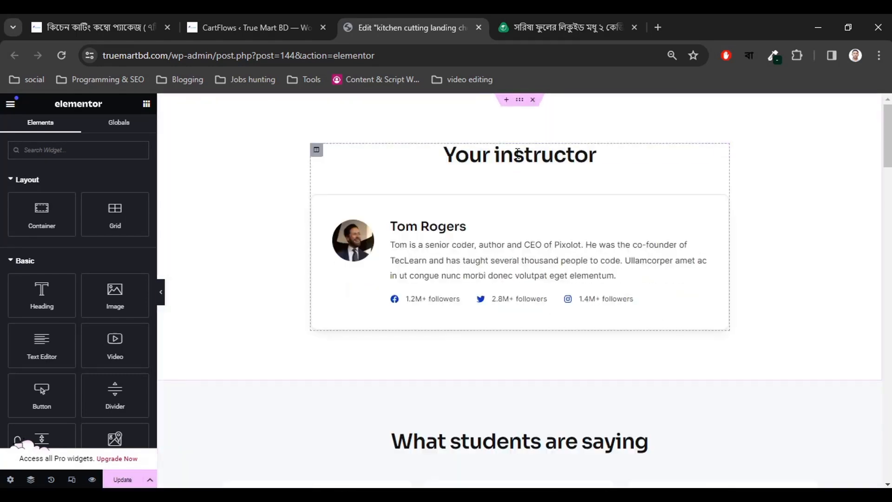
{"action": "left_click", "coordinate": [533, 100]}
{"action": "left_click", "coordinate": [533, 100]}
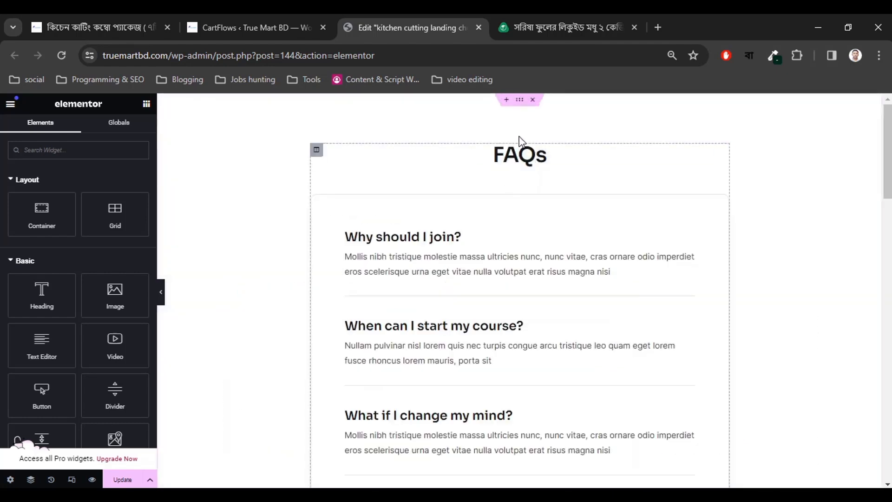
{"action": "left_click", "coordinate": [532, 101]}
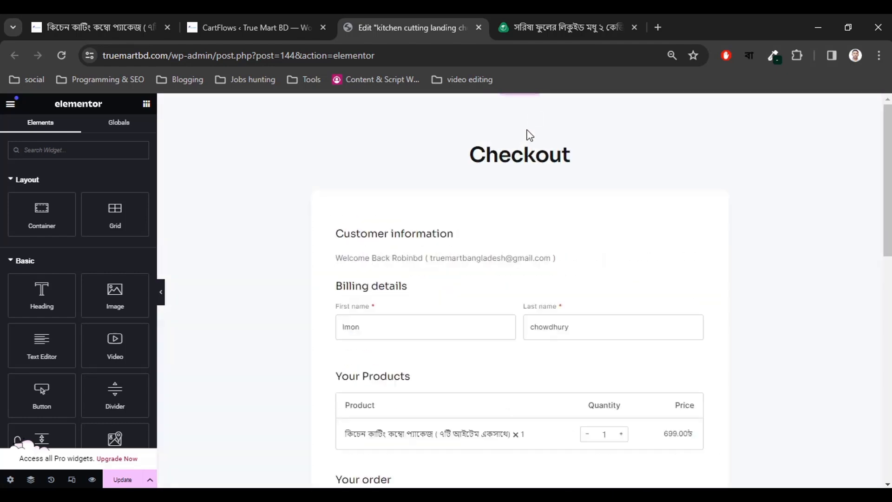
{"action": "scroll", "coordinate": [502, 251], "scroll_direction": "down", "scroll_amount": 8}
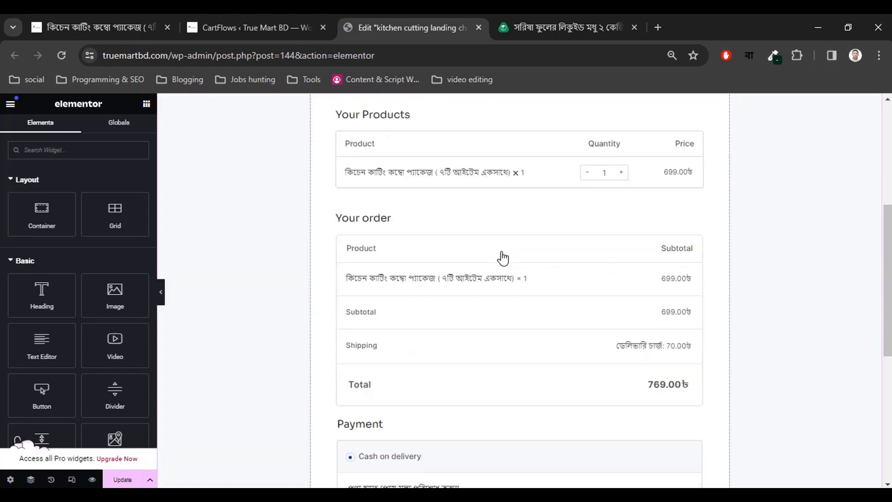
{"action": "scroll", "coordinate": [503, 260], "scroll_direction": "up", "scroll_amount": 6}
{"action": "scroll", "coordinate": [488, 278], "scroll_direction": "up", "scroll_amount": 2}
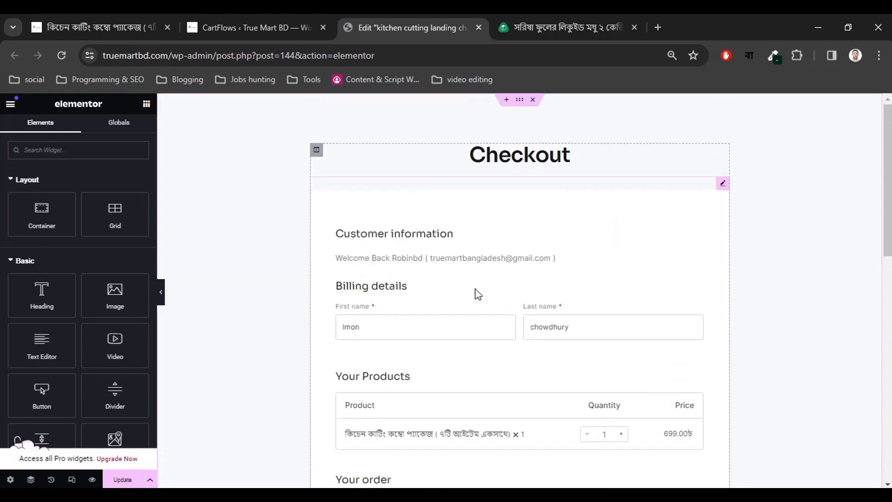
{"action": "scroll", "coordinate": [427, 288], "scroll_direction": "down", "scroll_amount": 2}
{"action": "scroll", "coordinate": [422, 274], "scroll_direction": "up", "scroll_amount": 2}
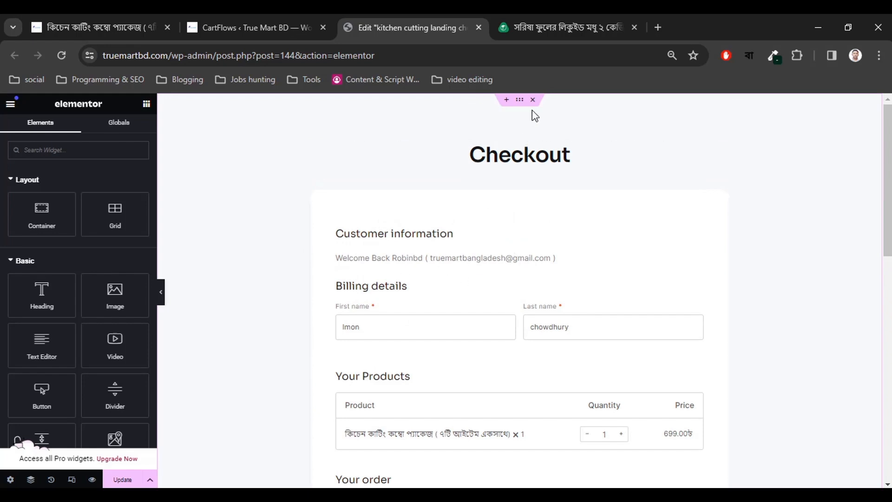
{"action": "scroll", "coordinate": [501, 298], "scroll_direction": "down", "scroll_amount": 6}
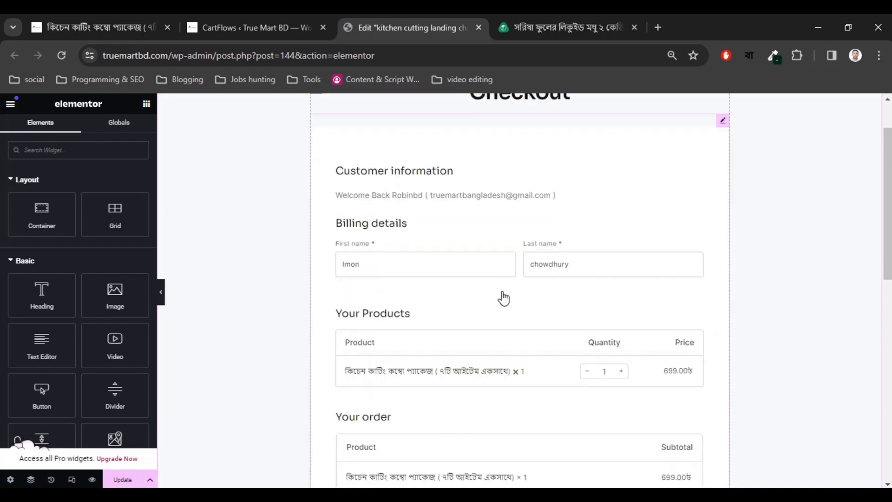
{"action": "scroll", "coordinate": [520, 209], "scroll_direction": "up", "scroll_amount": 6}
Delete the Checkout section and save the now-empty page.
{"action": "left_click", "coordinate": [532, 99]}
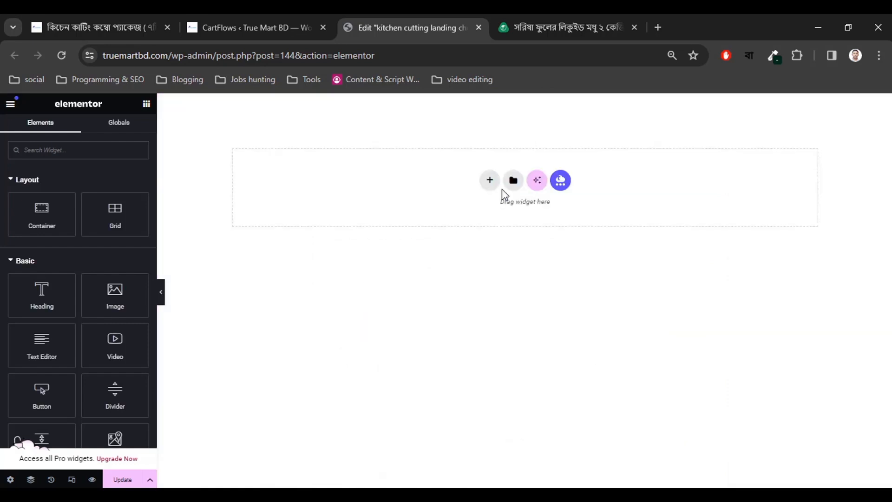
{"action": "key", "text": "ctrl+Tab"}
{"action": "scroll", "coordinate": [378, 334], "scroll_direction": "down", "scroll_amount": 3}
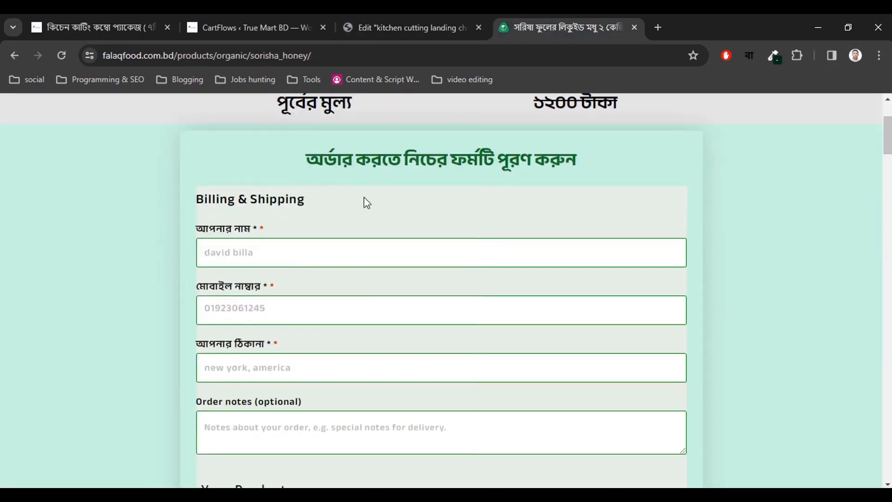
{"action": "left_click", "coordinate": [376, 26]}
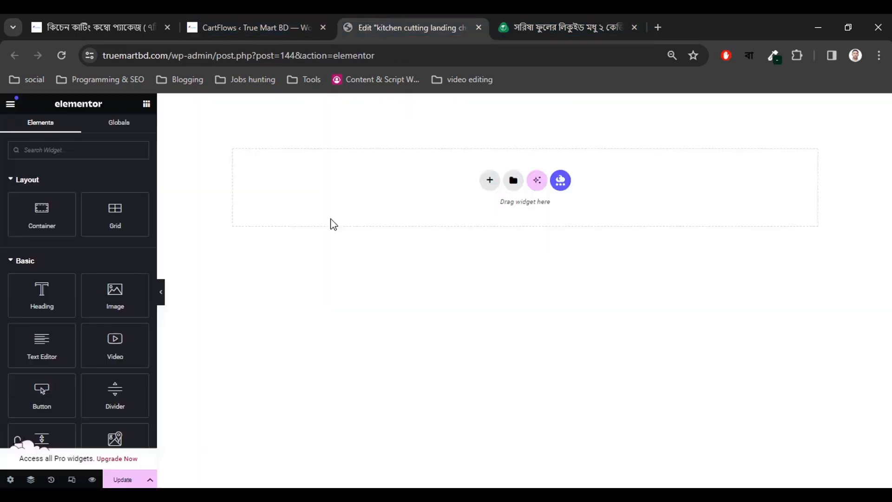
{"action": "left_click", "coordinate": [123, 480]}
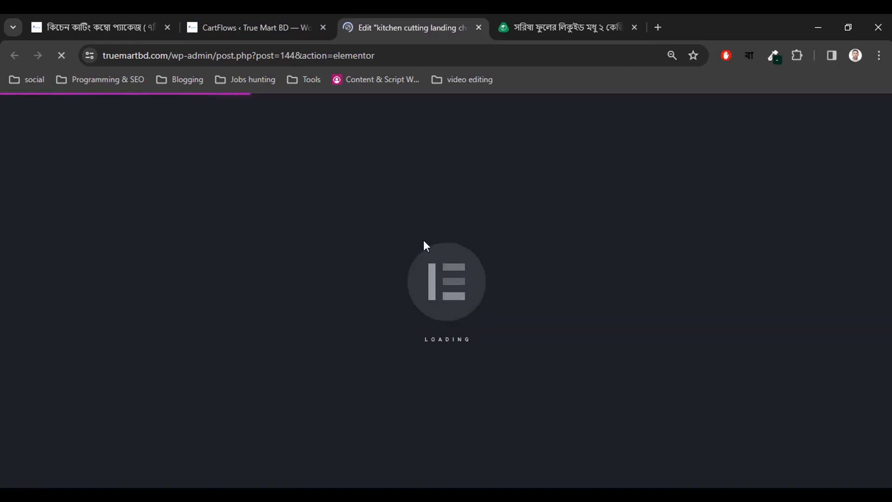
Add a single-column flexbox container at the top of the page.
{"action": "left_click", "coordinate": [559, 23]}
{"action": "scroll", "coordinate": [371, 293], "scroll_direction": "up", "scroll_amount": 3}
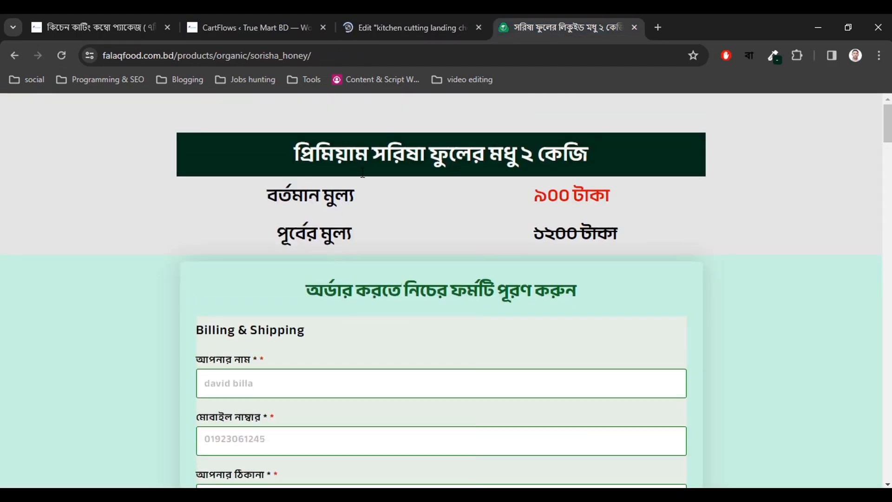
{"action": "left_click", "coordinate": [393, 23]}
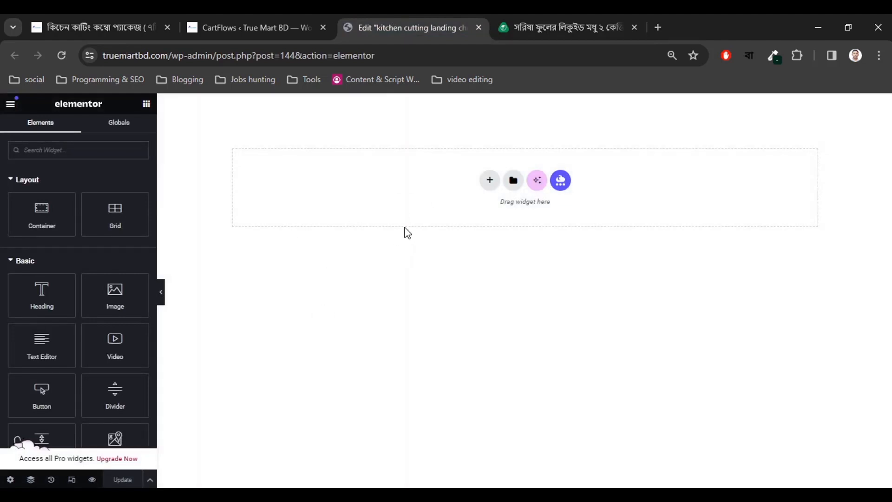
{"action": "left_click", "coordinate": [488, 181]}
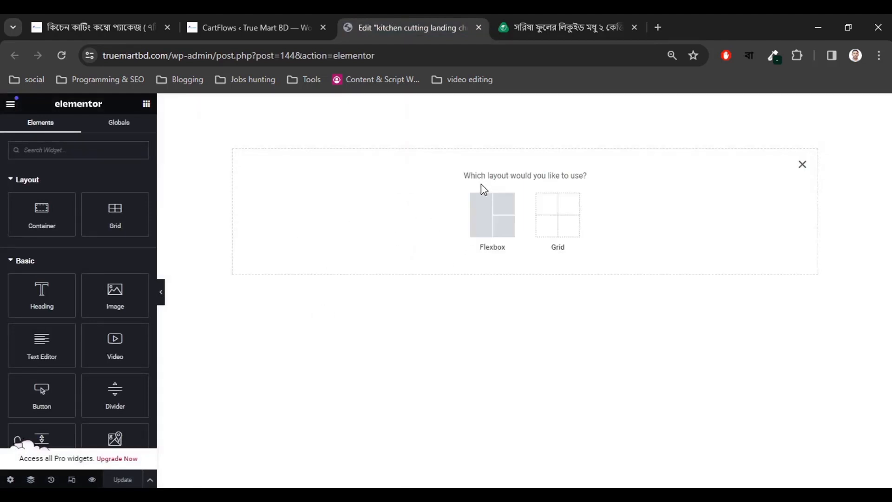
{"action": "left_click", "coordinate": [510, 226]}
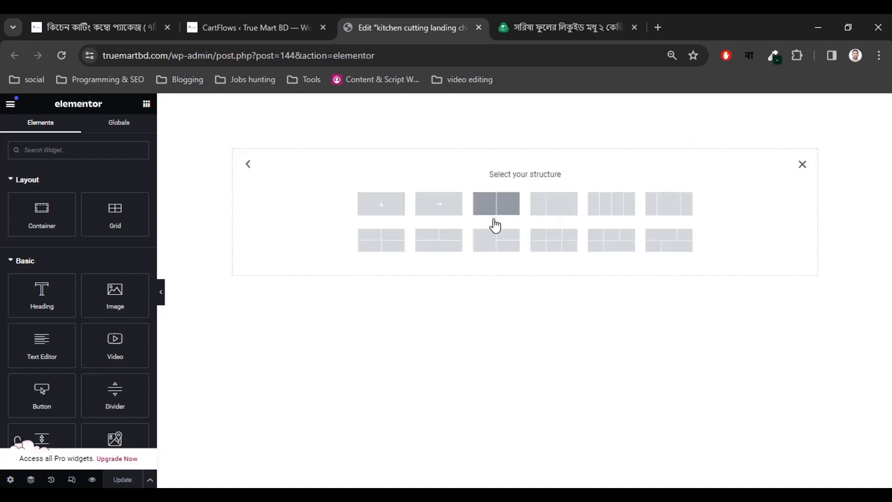
{"action": "left_click", "coordinate": [383, 205]}
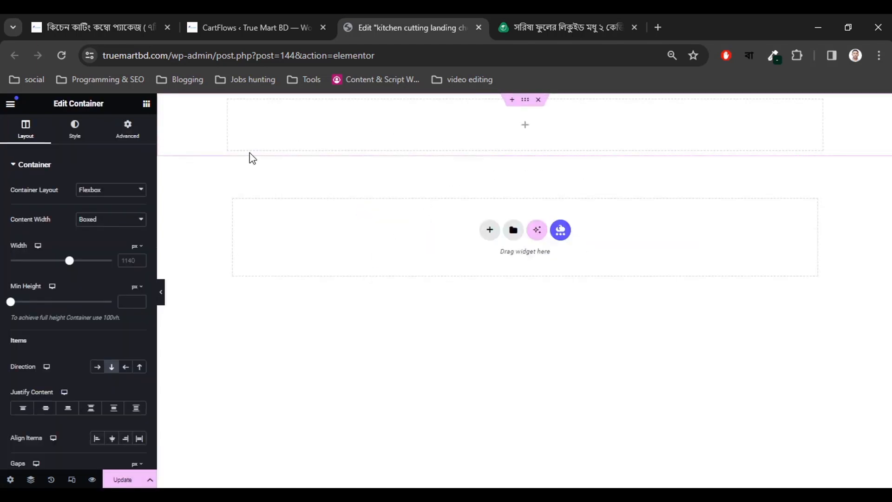
Drop a Heading widget into the container and select the kitchen cutting product title.
{"action": "left_click", "coordinate": [525, 129]}
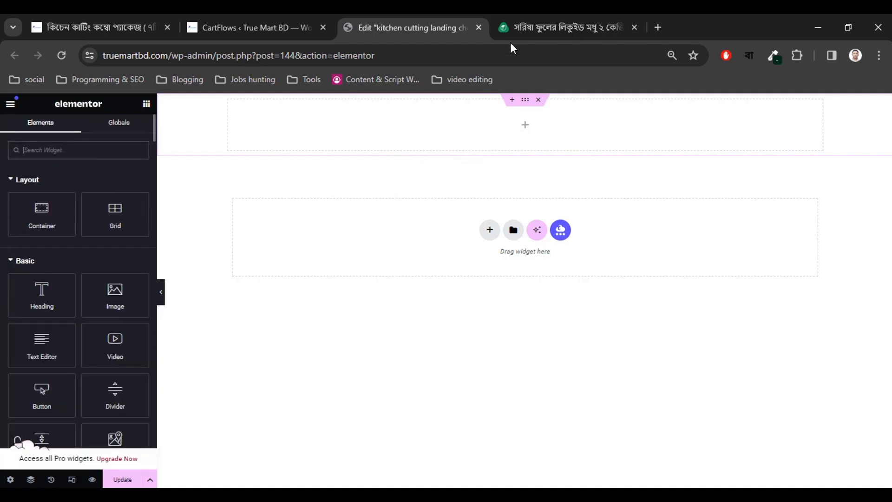
{"action": "left_click", "coordinate": [539, 28]}
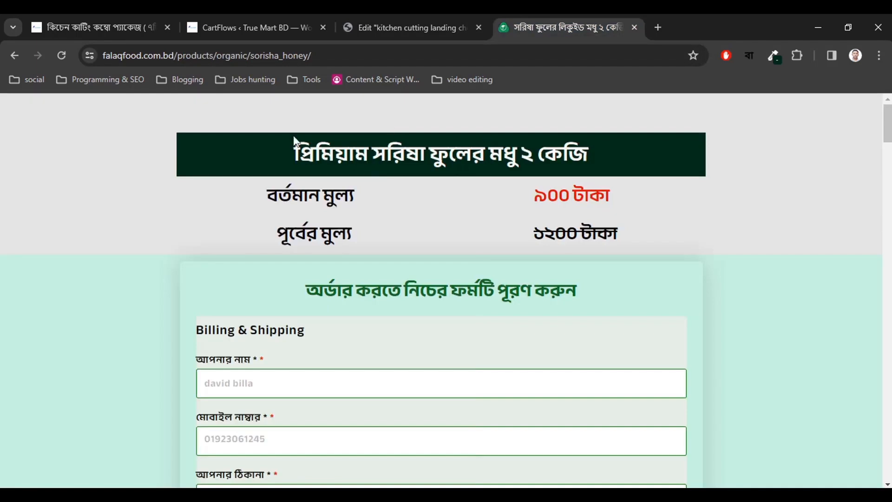
{"action": "left_click", "coordinate": [404, 29]}
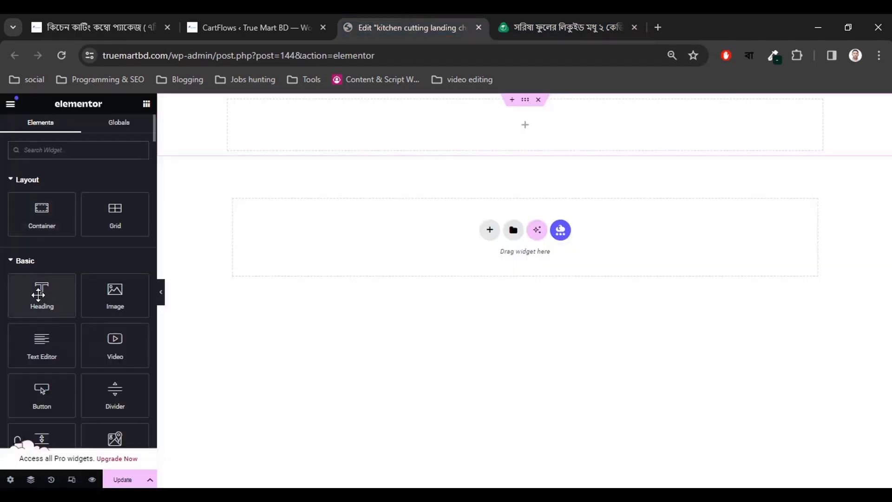
{"action": "left_click_drag", "start_coordinate": [44, 298], "coordinate": [511, 130]}
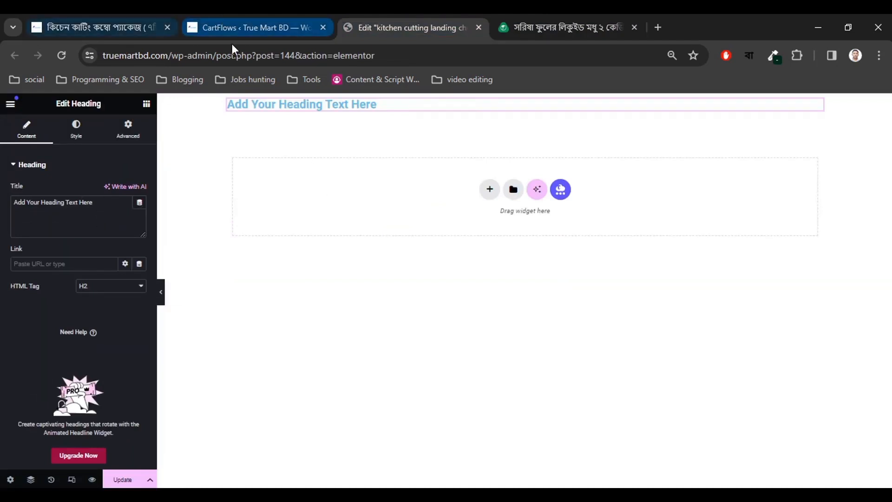
{"action": "left_click", "coordinate": [93, 27]}
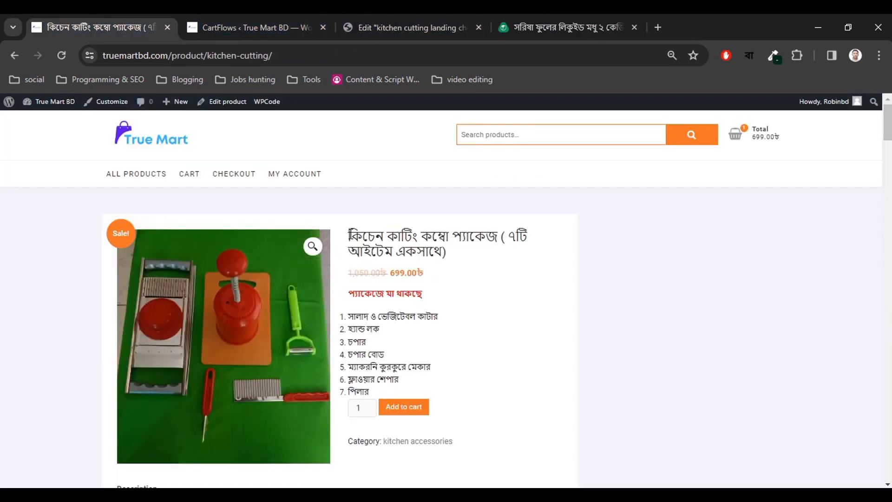
{"action": "left_click_drag", "start_coordinate": [351, 235], "coordinate": [459, 251]}
{"action": "key", "text": "ctrl+c"}
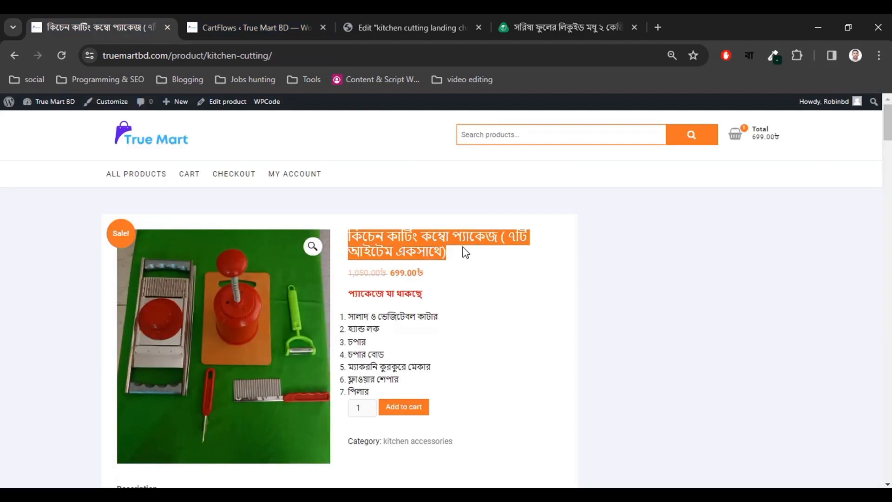
Replace the heading text with 'কিচেন কাটিং কম্বো প্যাকেজ (৭টি আইটেম একসাথে)'.
{"action": "left_click", "coordinate": [466, 267]}
{"action": "left_click", "coordinate": [285, 19]}
{"action": "left_click", "coordinate": [379, 19]}
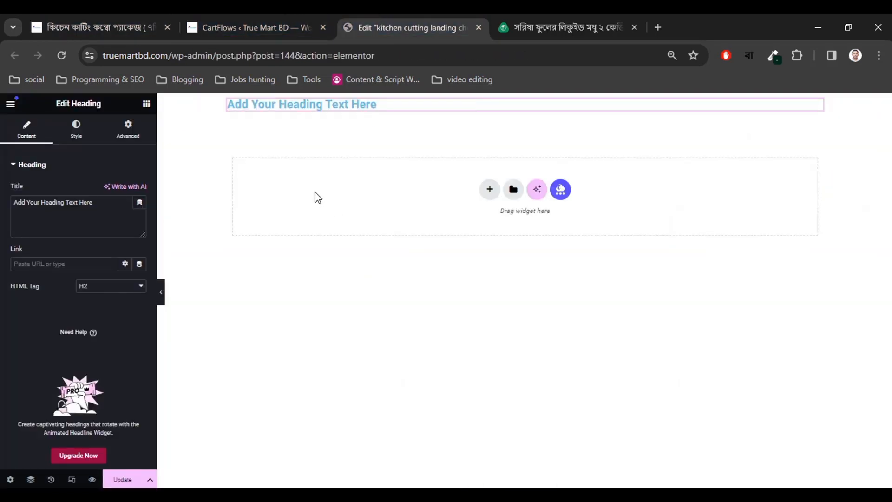
{"action": "triple_click", "coordinate": [115, 198]}
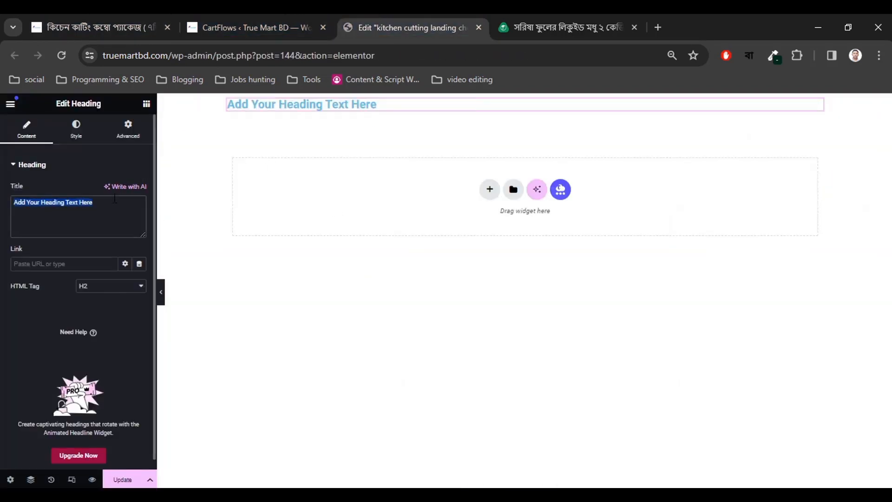
{"action": "key", "text": "ctrl+v"}
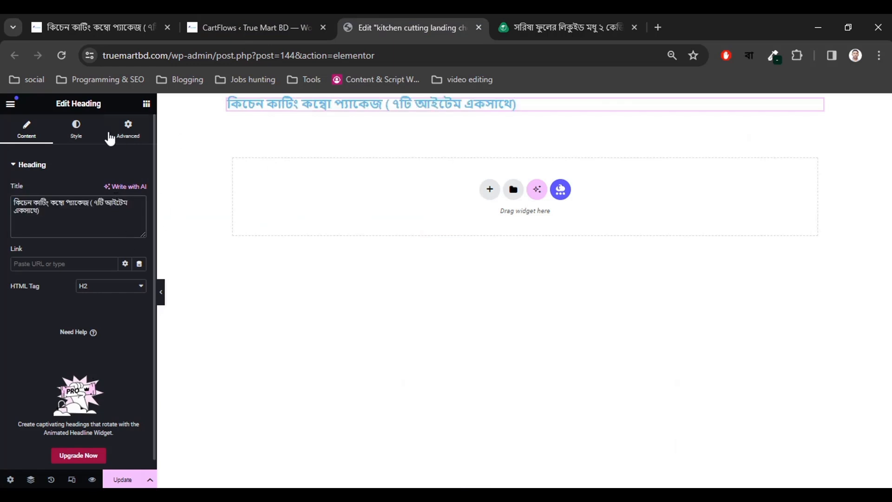
Center-align the heading text.
{"action": "left_click", "coordinate": [76, 132]}
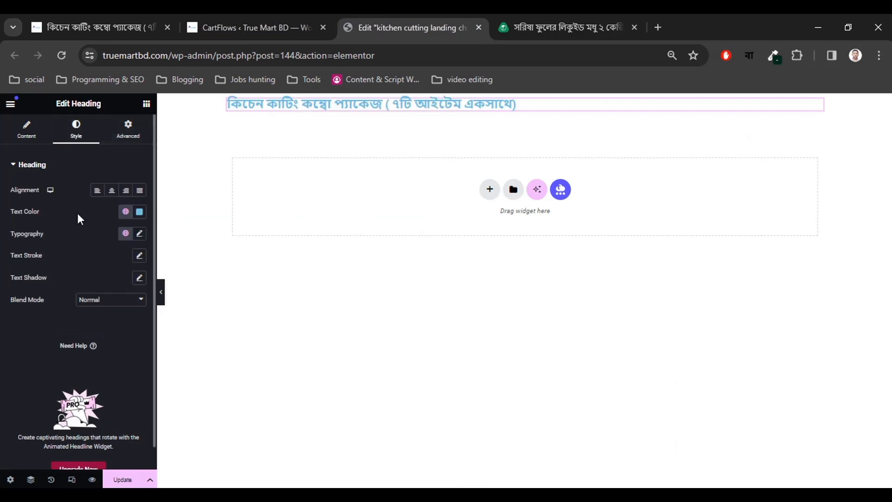
{"action": "left_click", "coordinate": [112, 190]}
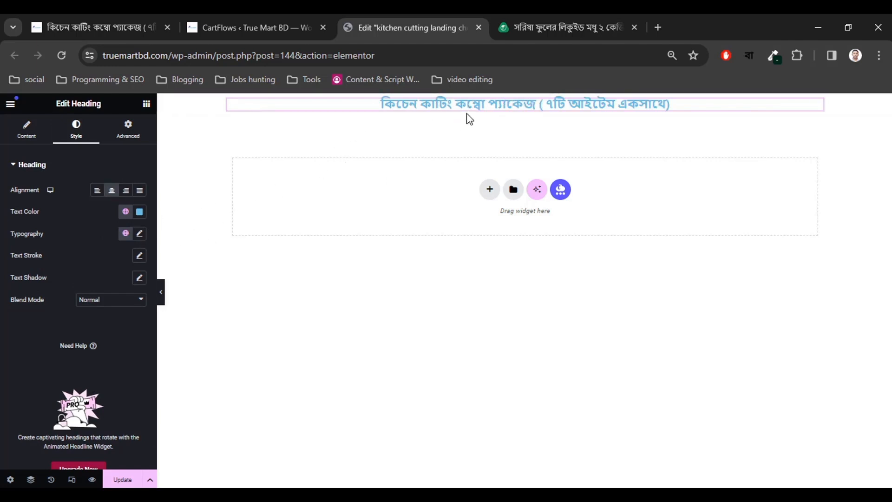
{"action": "left_click", "coordinate": [564, 27]}
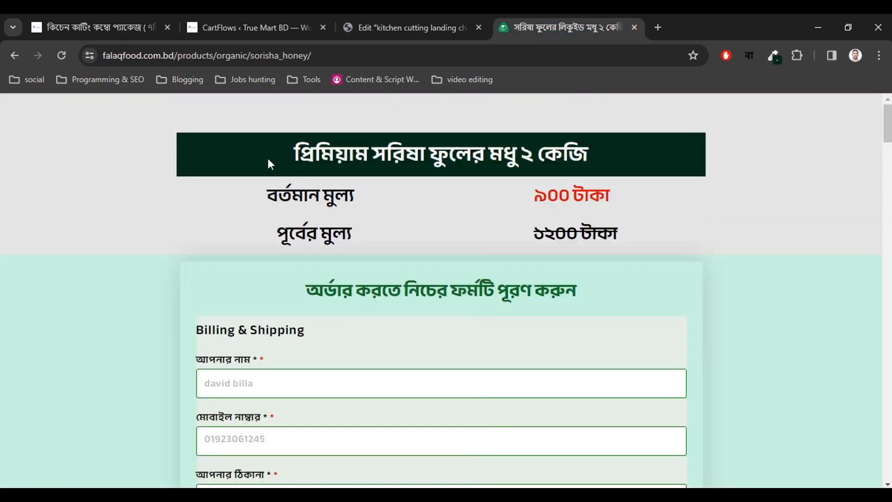
Sample the honey page's dark green banner colour with the eyedropper extension.
{"action": "left_click", "coordinate": [748, 56]}
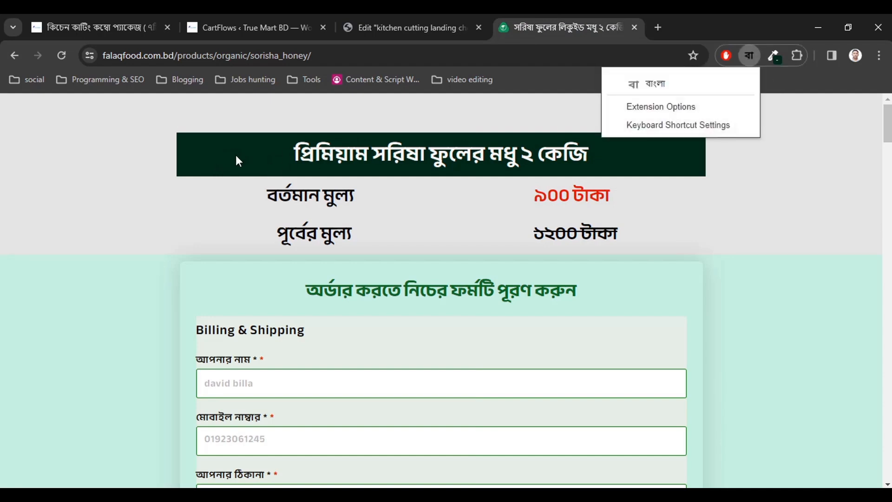
{"action": "left_click", "coordinate": [773, 56]}
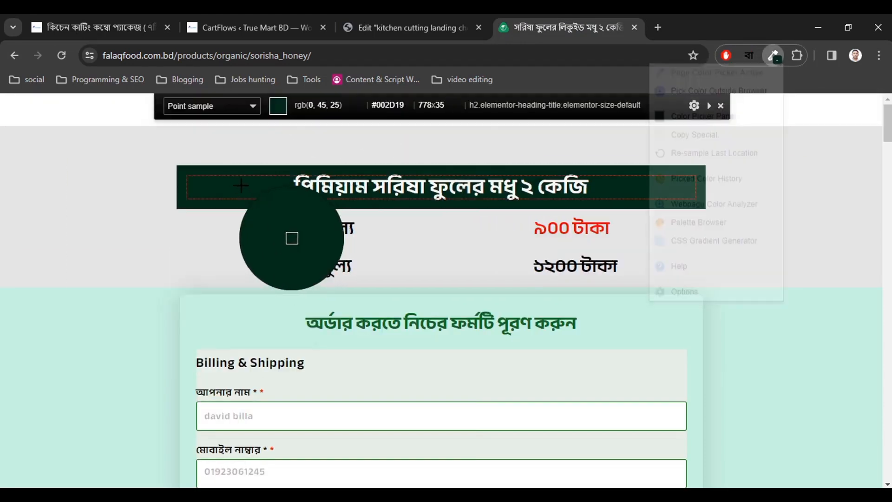
{"action": "left_click", "coordinate": [240, 187]}
{"action": "left_click", "coordinate": [216, 17]}
{"action": "left_click", "coordinate": [352, 39]}
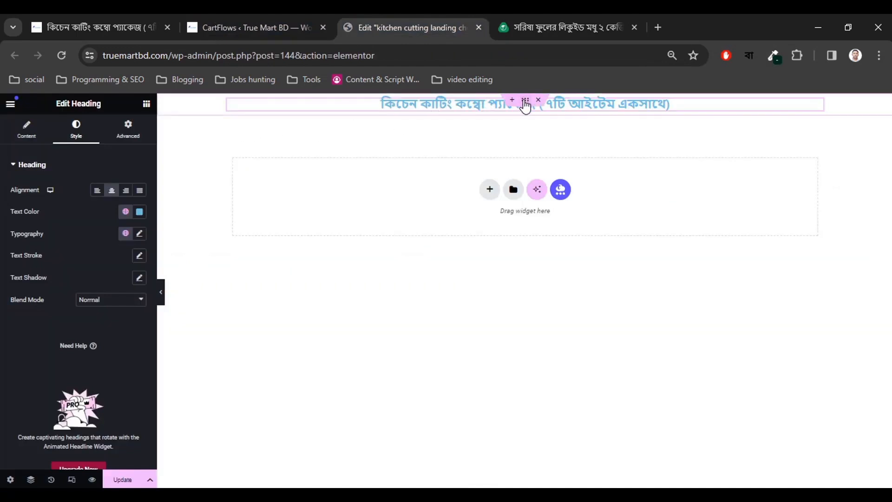
Give the heading container a classic background of #002D19, brightened to #3BE499.
{"action": "left_click", "coordinate": [525, 103]}
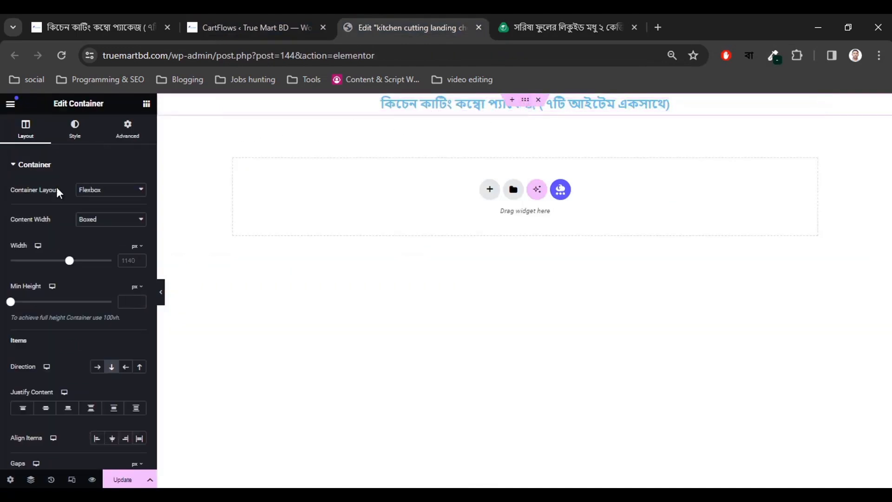
{"action": "left_click", "coordinate": [75, 131]}
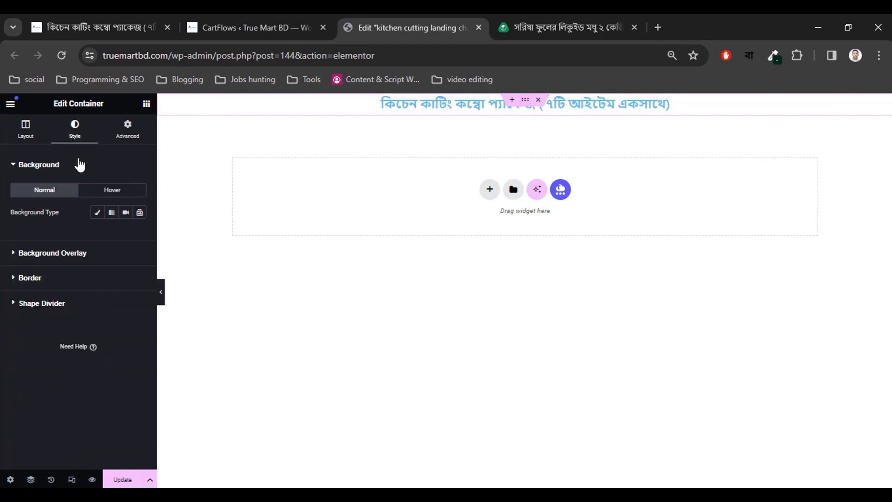
{"action": "left_click", "coordinate": [97, 213]}
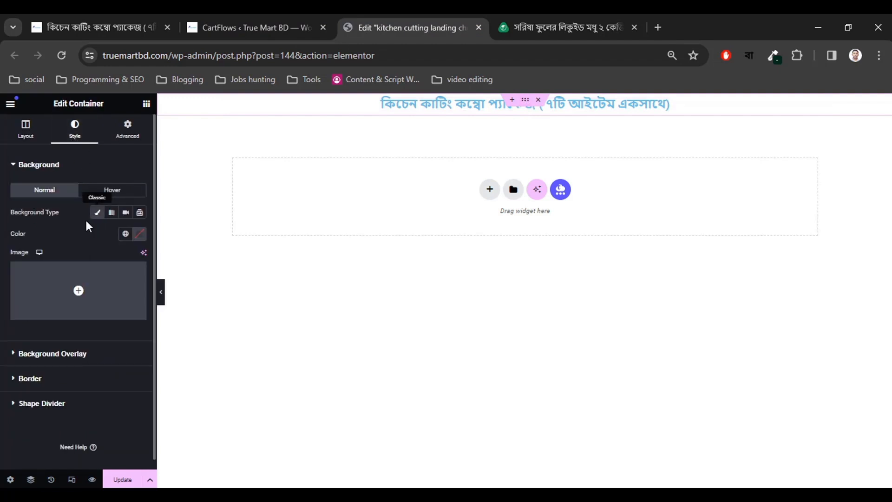
{"action": "left_click", "coordinate": [140, 234]}
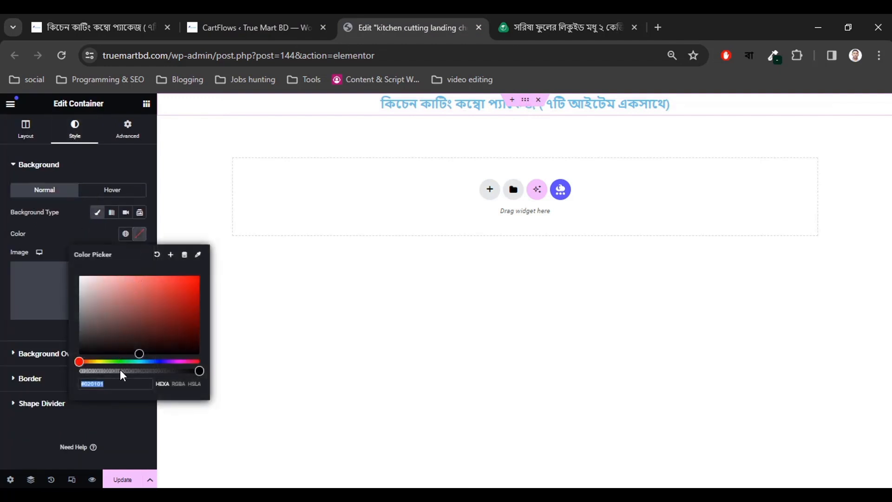
{"action": "type", "text": "#002D19"}
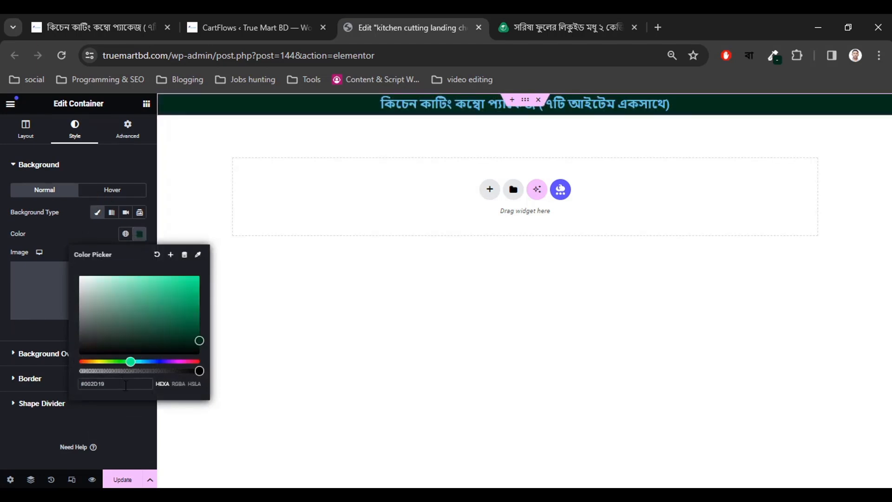
{"action": "left_click_drag", "start_coordinate": [199, 340], "coordinate": [169, 284]}
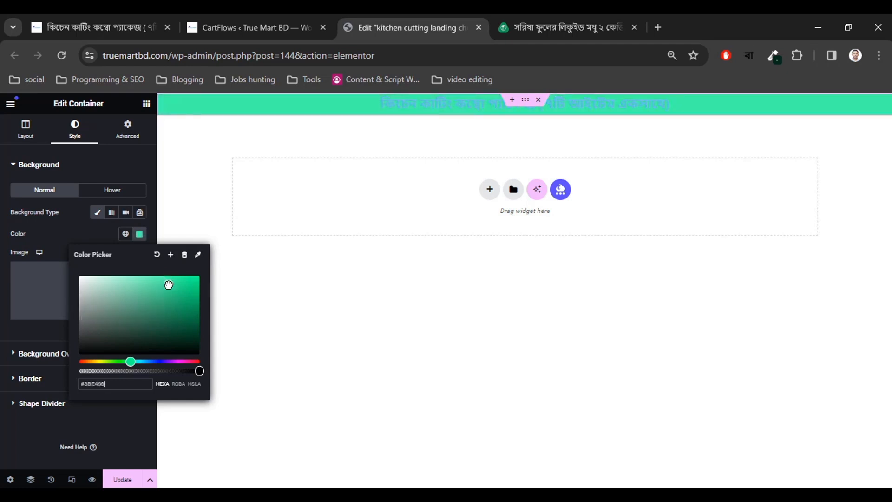
{"action": "left_click", "coordinate": [4, 255]}
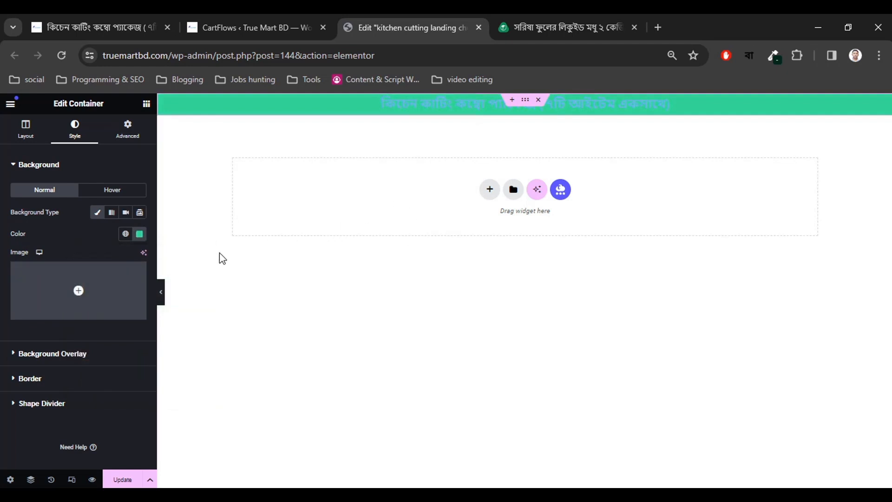
Preview the banner against the honey page, then remove the container's background colour.
{"action": "left_click", "coordinate": [161, 291]}
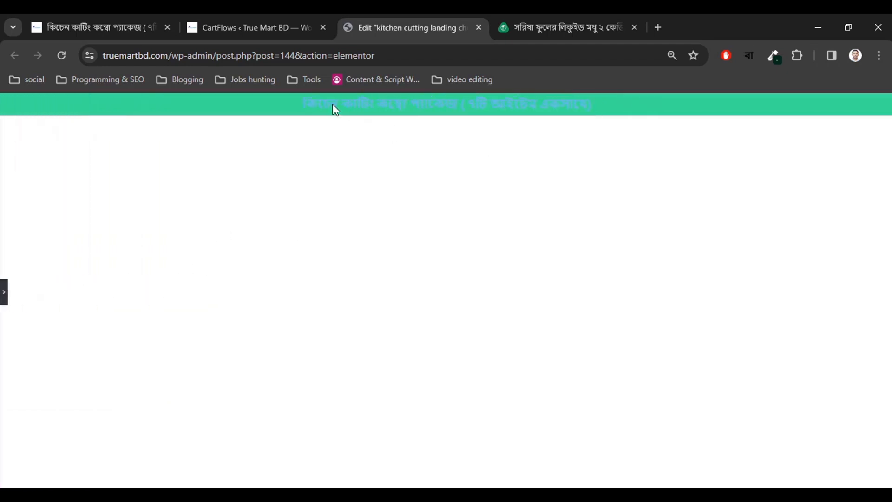
{"action": "left_click", "coordinate": [524, 21]}
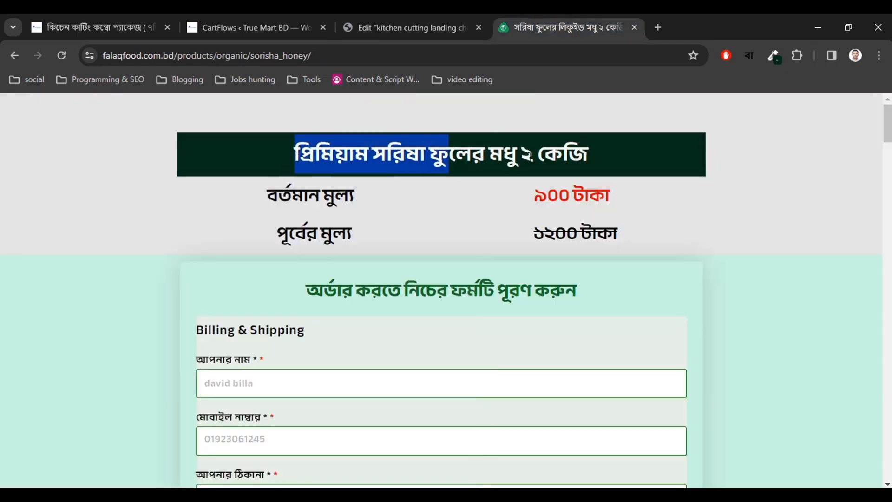
{"action": "left_click", "coordinate": [404, 27]}
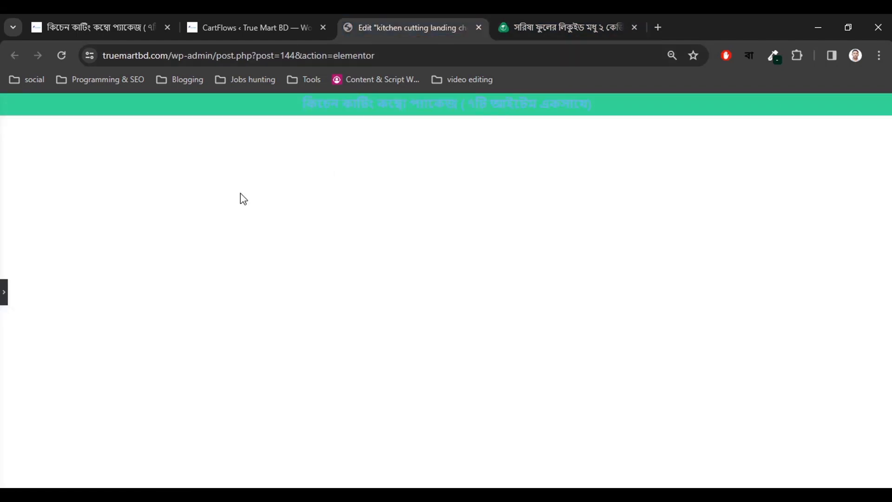
{"action": "left_click", "coordinate": [4, 289]}
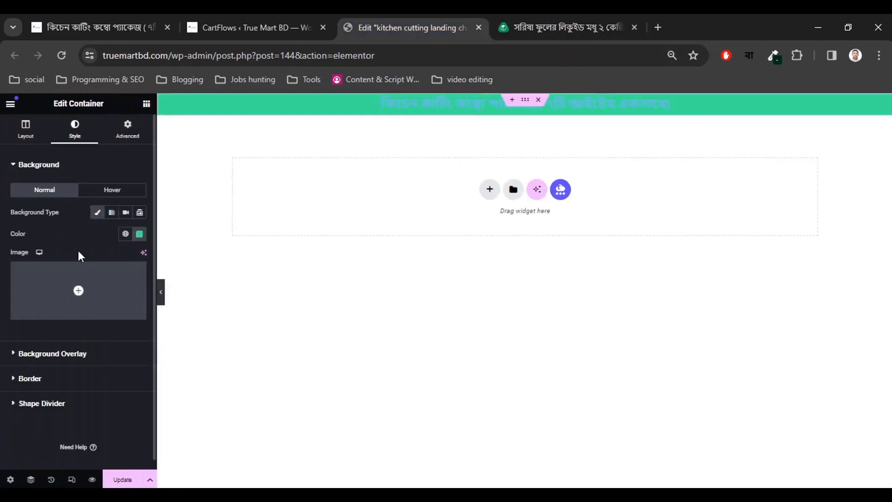
{"action": "left_click", "coordinate": [139, 234]}
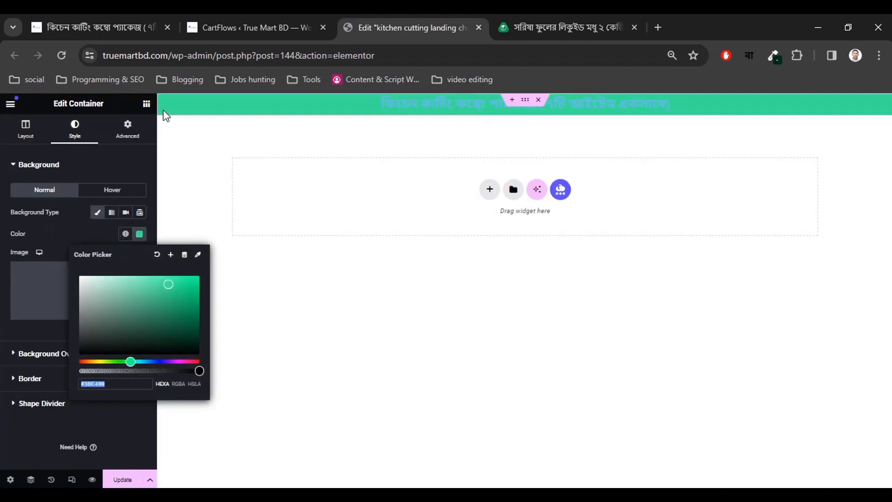
{"action": "left_click", "coordinate": [157, 255]}
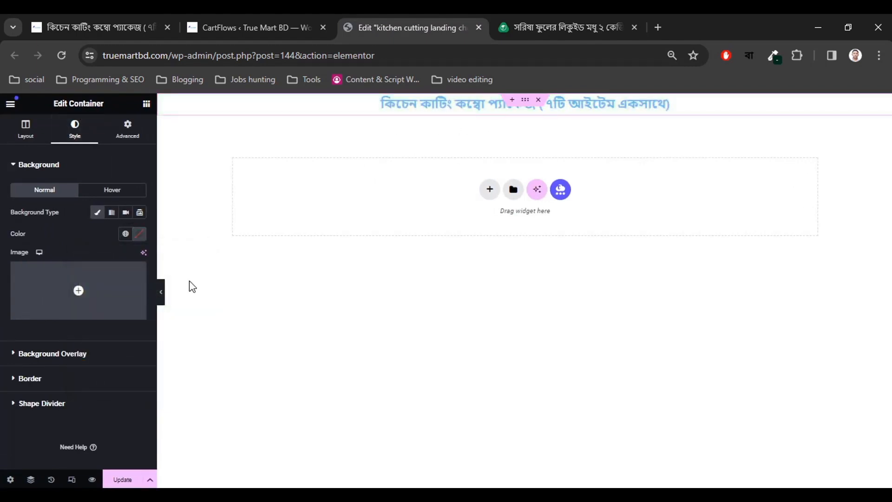
Give the heading its own classic background in vivid green #0CAF66.
{"action": "left_click", "coordinate": [450, 104]}
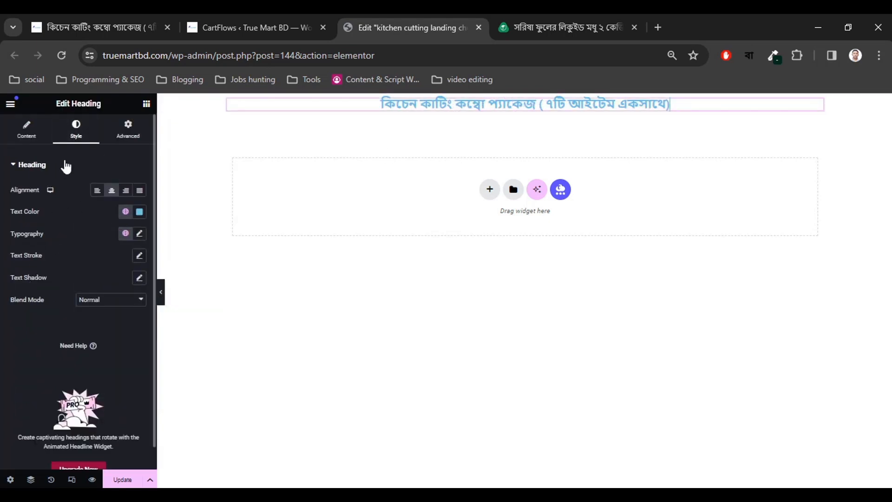
{"action": "left_click", "coordinate": [127, 137]}
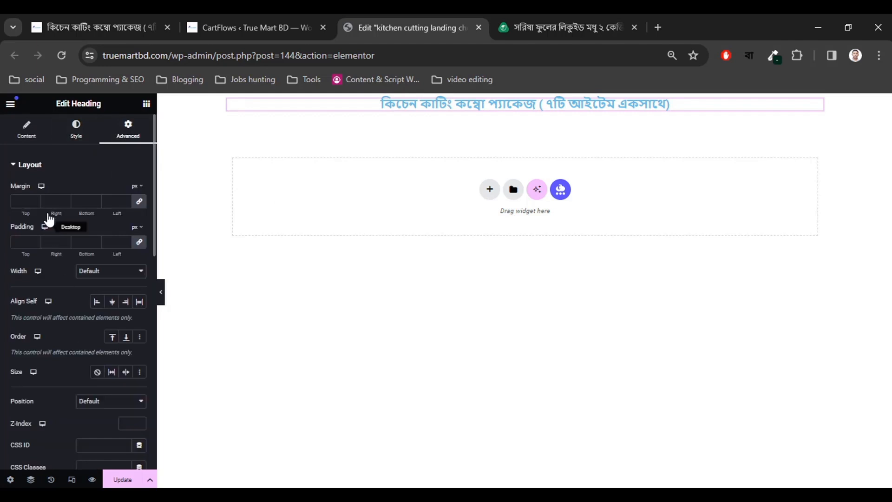
{"action": "left_click", "coordinate": [31, 167]}
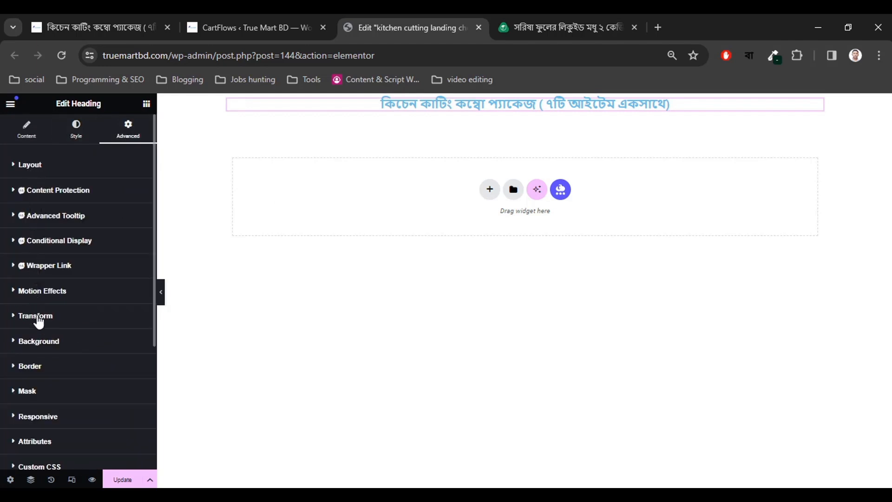
{"action": "left_click", "coordinate": [46, 349]}
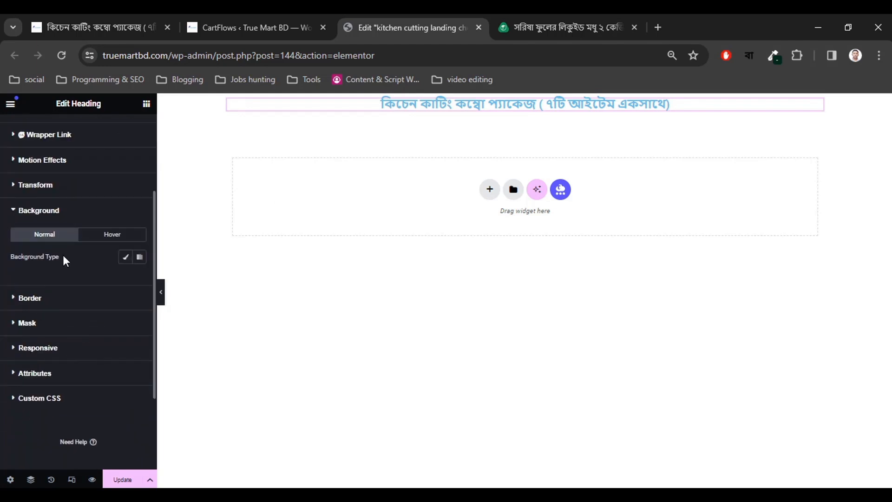
{"action": "left_click", "coordinate": [125, 261]}
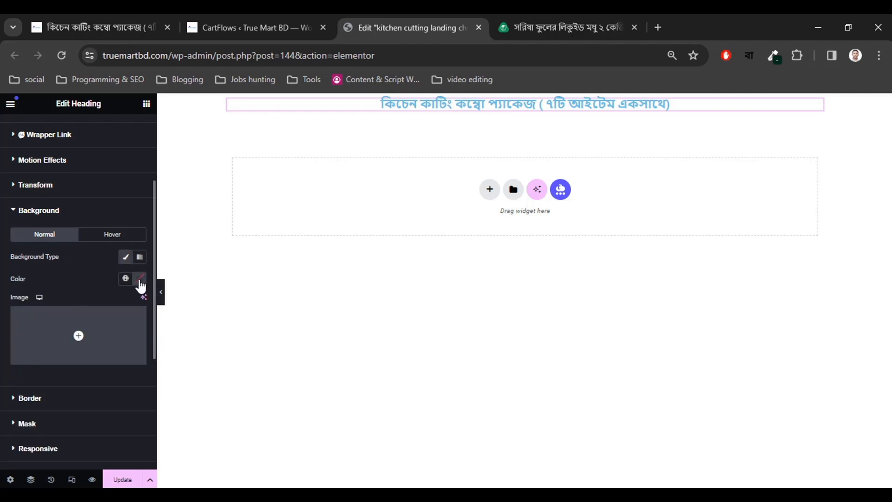
{"action": "left_click", "coordinate": [139, 279]}
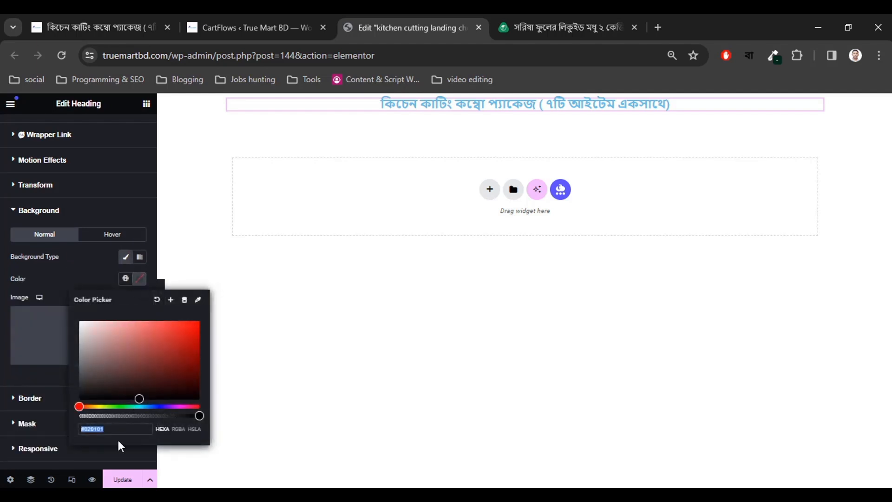
{"action": "type", "text": "#002D19"}
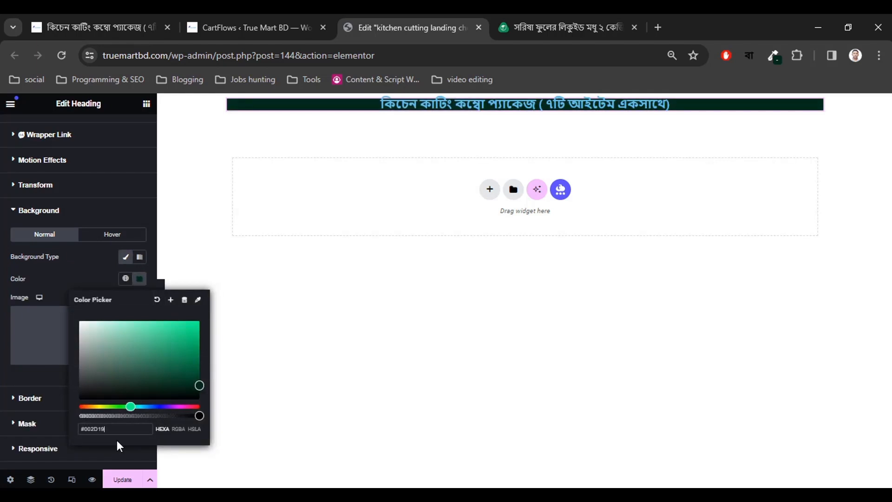
{"action": "left_click_drag", "start_coordinate": [192, 388], "coordinate": [192, 350]}
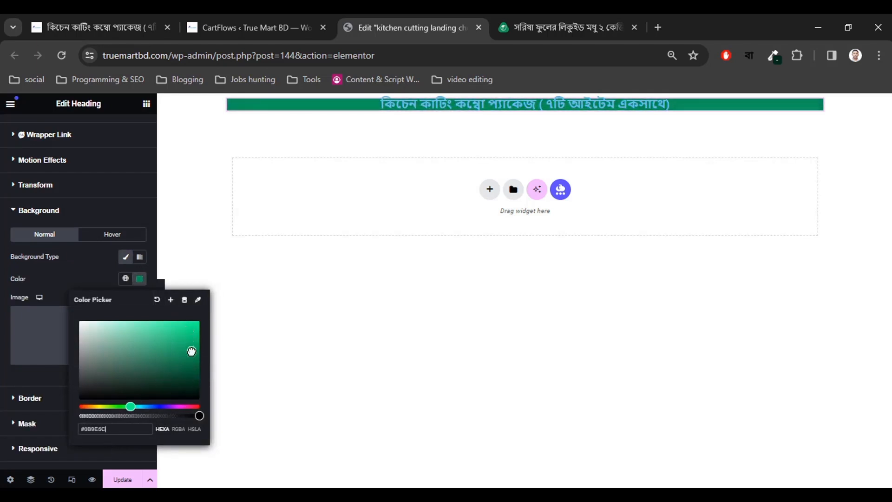
{"action": "left_click", "coordinate": [94, 277]}
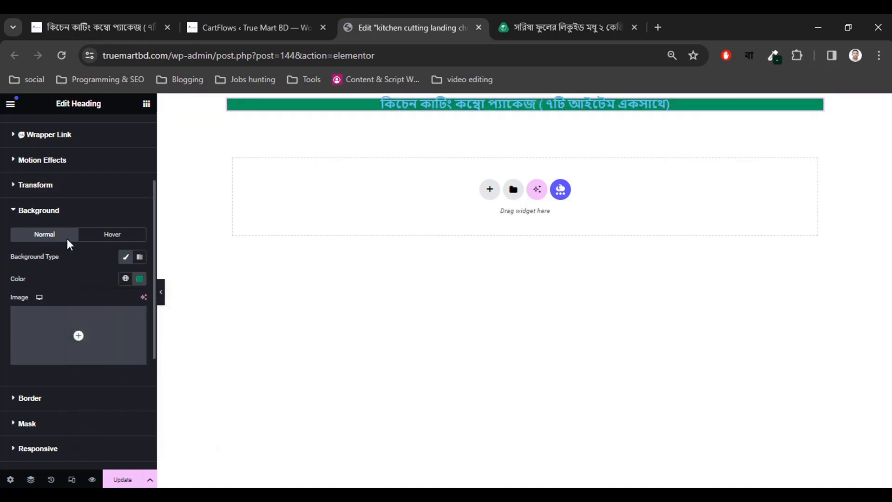
Set the heading's padding to 30 px on every side.
{"action": "scroll", "coordinate": [84, 315], "scroll_direction": "up", "scroll_amount": 3}
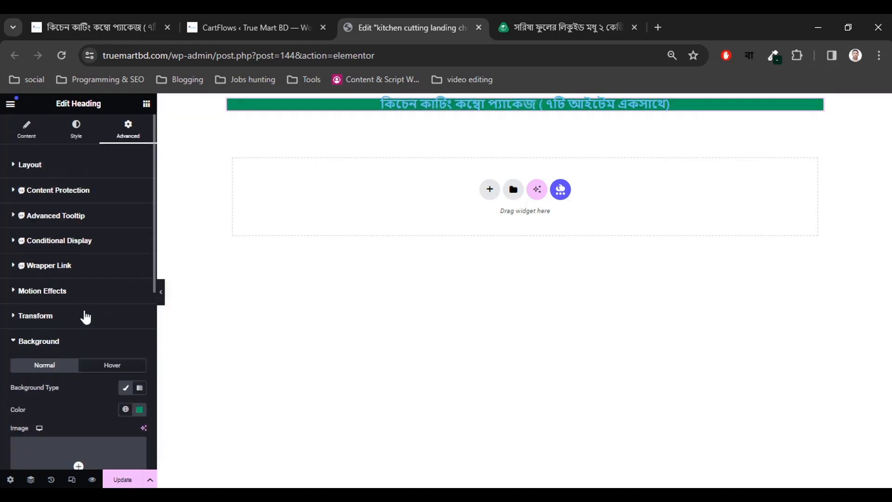
{"action": "left_click", "coordinate": [32, 167]}
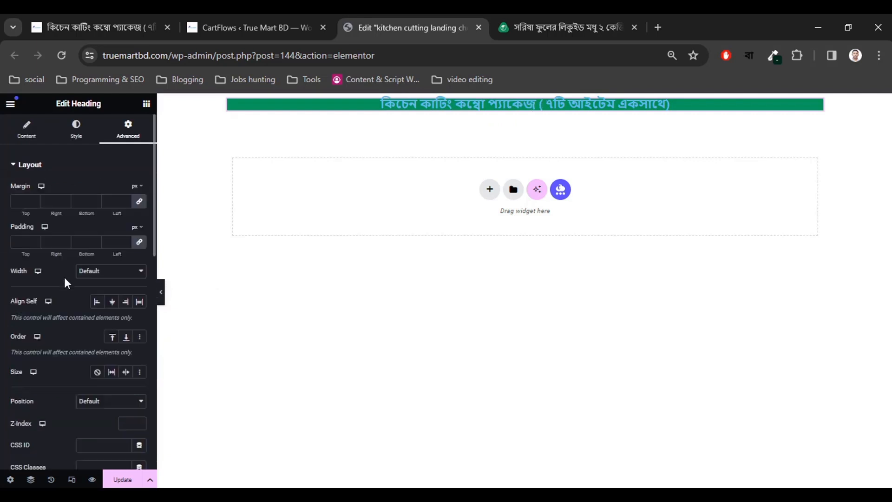
{"action": "left_click", "coordinate": [35, 239]}
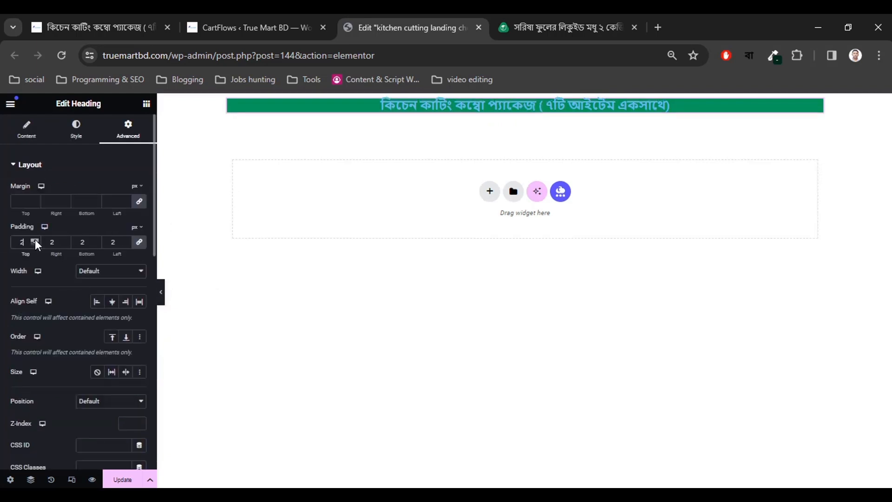
{"action": "left_click_drag", "start_coordinate": [35, 238], "coordinate": [35, 238]}
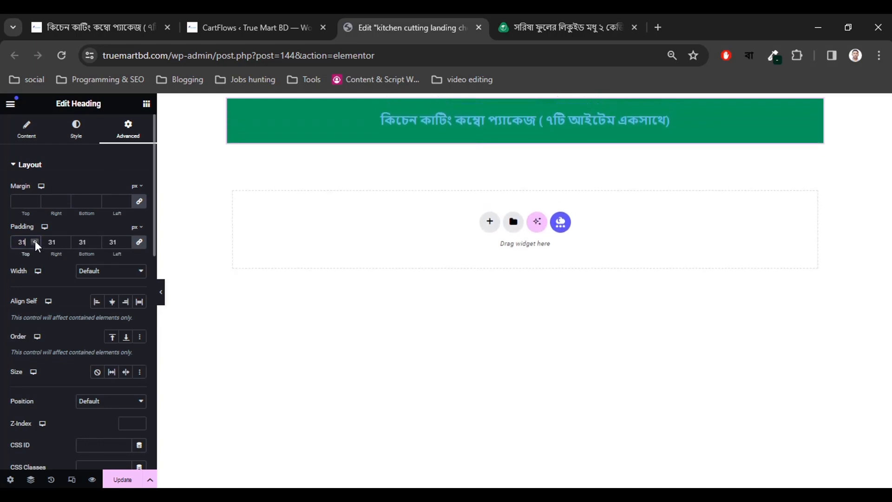
{"action": "left_click", "coordinate": [35, 244]}
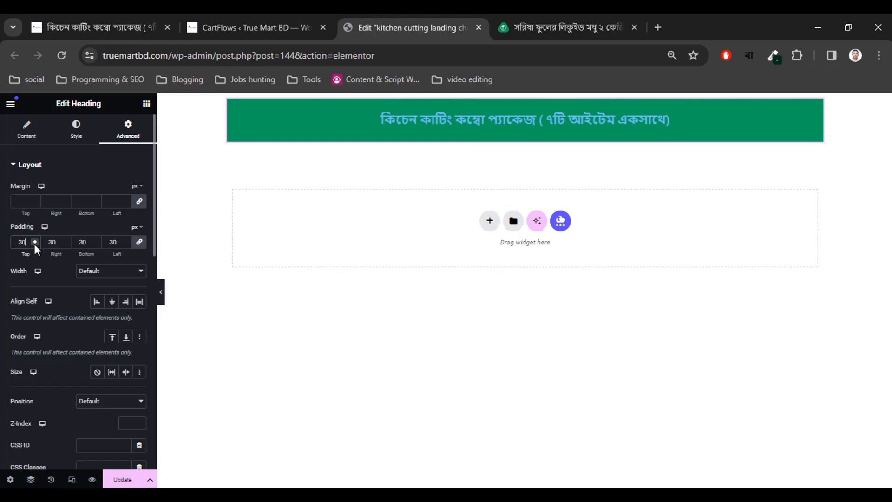
Make the heading text near-white and bold (700 weight).
{"action": "left_click", "coordinate": [77, 132]}
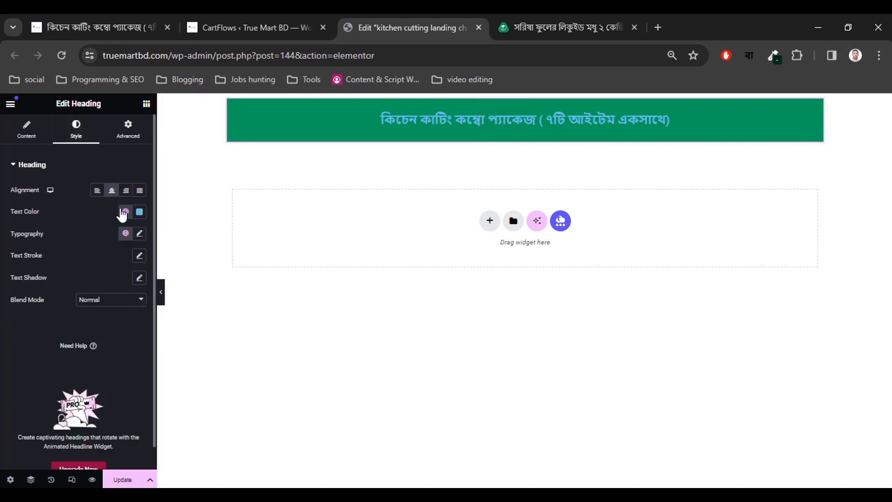
{"action": "left_click", "coordinate": [140, 212]}
{"action": "left_click_drag", "start_coordinate": [116, 298], "coordinate": [79, 250]}
{"action": "left_click", "coordinate": [62, 219]}
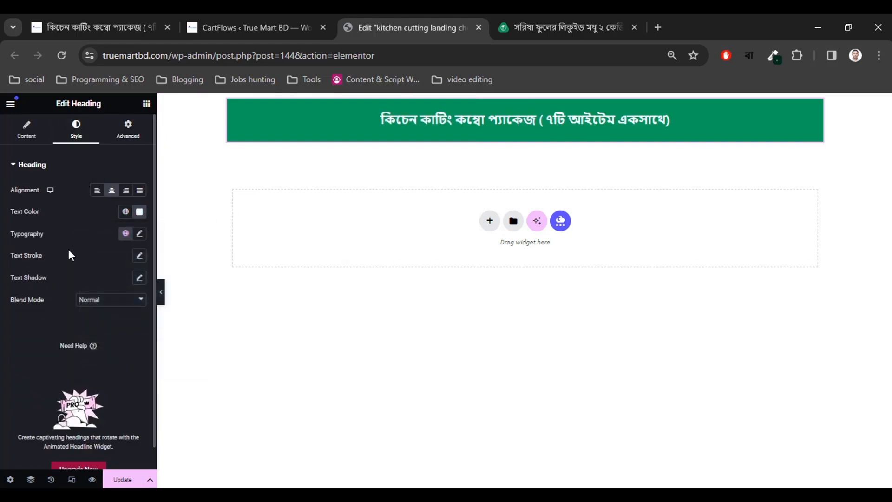
{"action": "left_click", "coordinate": [140, 234]}
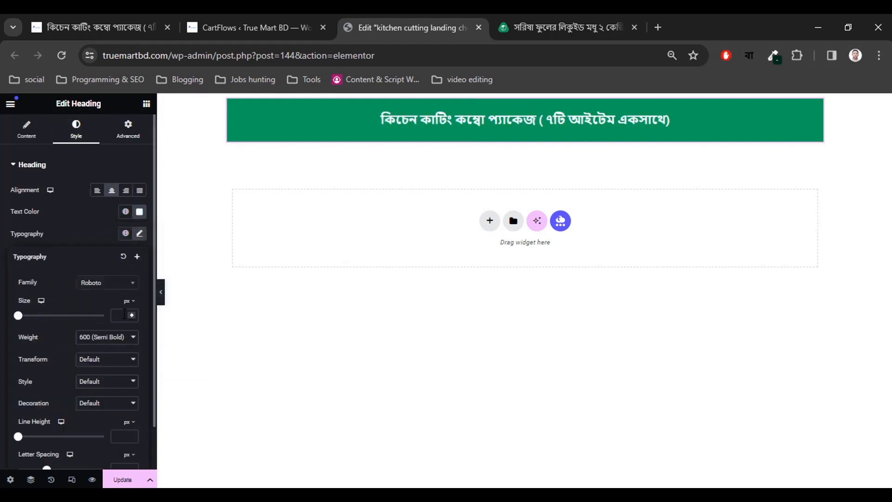
{"action": "left_click", "coordinate": [97, 339]}
{"action": "left_click", "coordinate": [91, 398]}
Set the heading font size to 30 px.
{"action": "left_click", "coordinate": [127, 314]}
{"action": "left_click", "coordinate": [130, 314]}
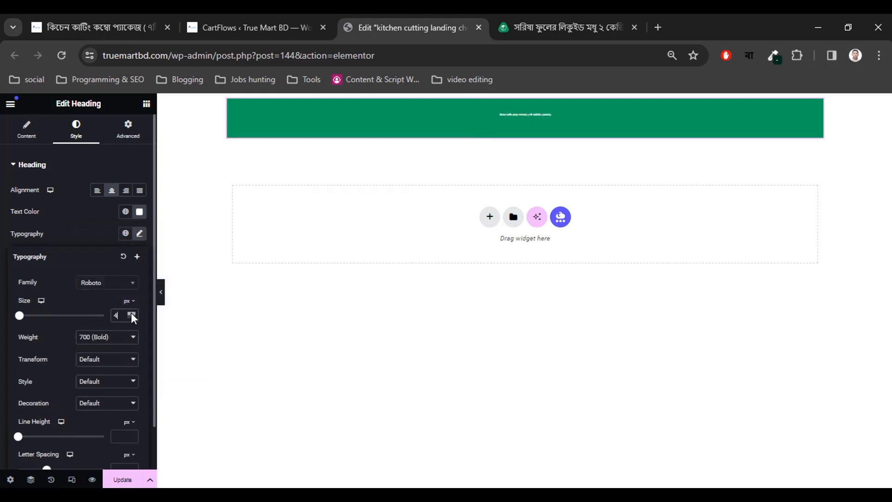
{"action": "left_click_drag", "start_coordinate": [130, 313], "coordinate": [131, 312]}
{"action": "left_click", "coordinate": [131, 317]}
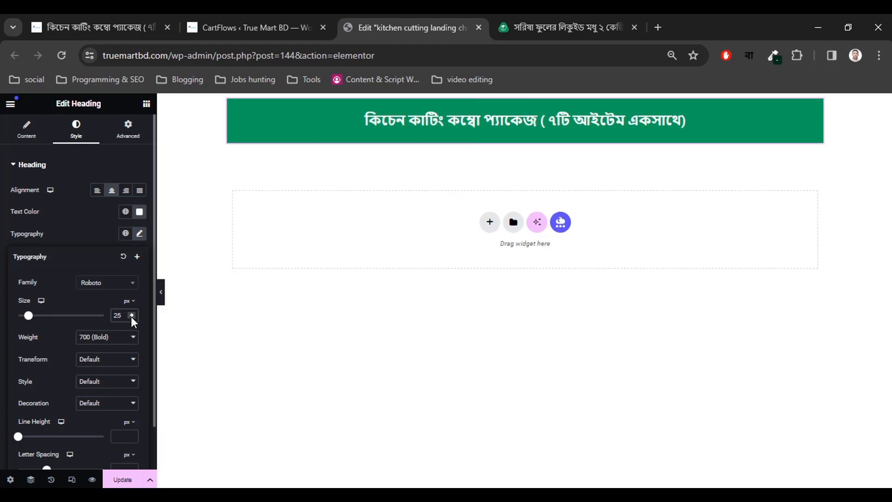
{"action": "left_click", "coordinate": [131, 313]}
{"action": "left_click", "coordinate": [131, 314]}
{"action": "left_click", "coordinate": [131, 313]}
{"action": "left_click", "coordinate": [131, 314]}
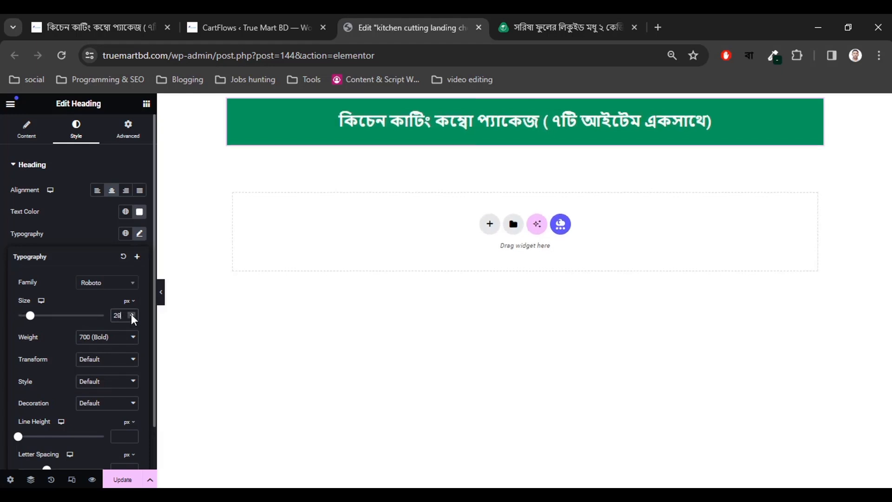
{"action": "left_click", "coordinate": [131, 314]}
{"action": "left_click", "coordinate": [3, 325]}
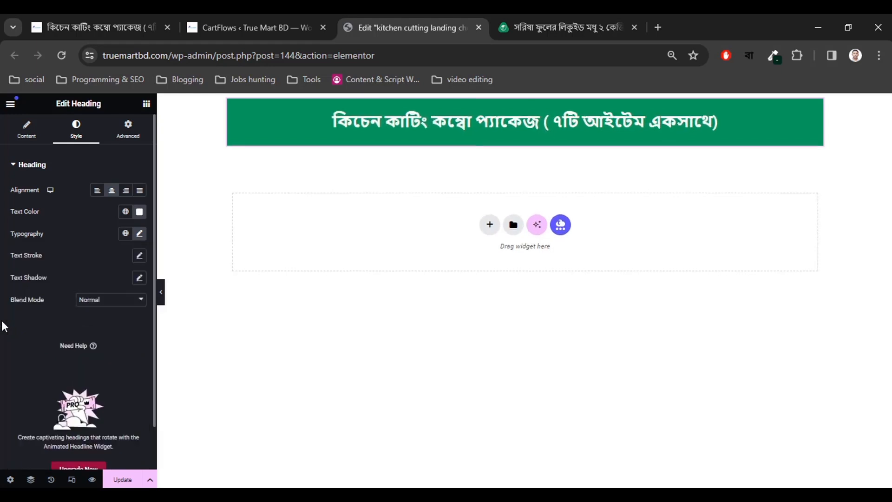
{"action": "left_click", "coordinate": [537, 23]}
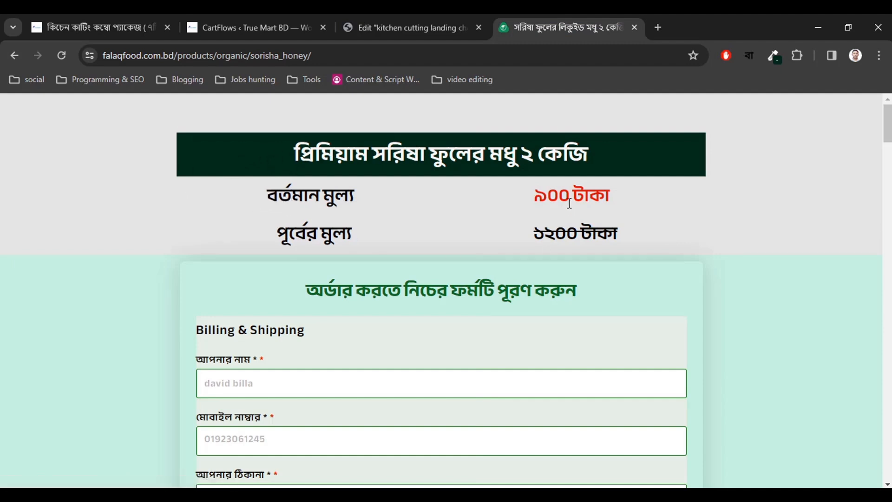
Select the বর্তমান মুল্য price label on the honey reference page.
{"action": "left_click_drag", "start_coordinate": [296, 198], "coordinate": [374, 202]}
{"action": "key", "text": "ctrl+c"}
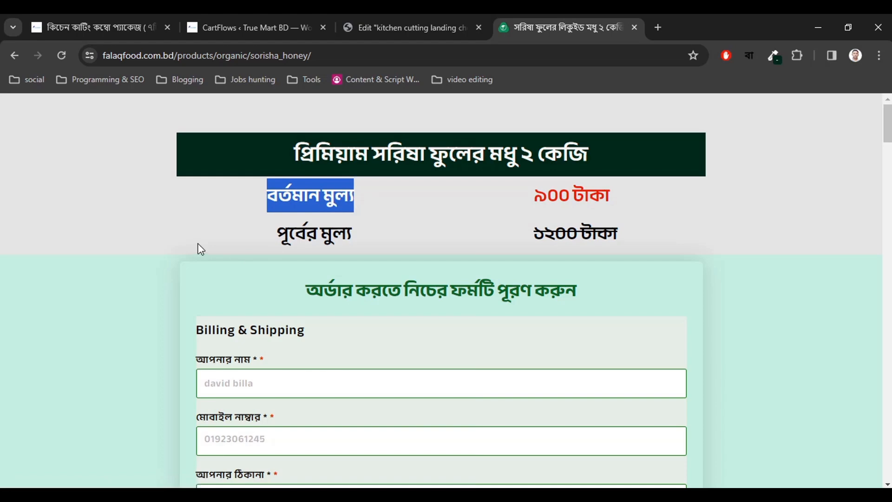
{"action": "left_click", "coordinate": [371, 27]}
{"action": "left_click", "coordinate": [590, 27]}
{"action": "left_click", "coordinate": [180, 279]}
Screenshot the price rows area with Lightshot and return to the landing page editor.
{"action": "key", "text": "Print"}
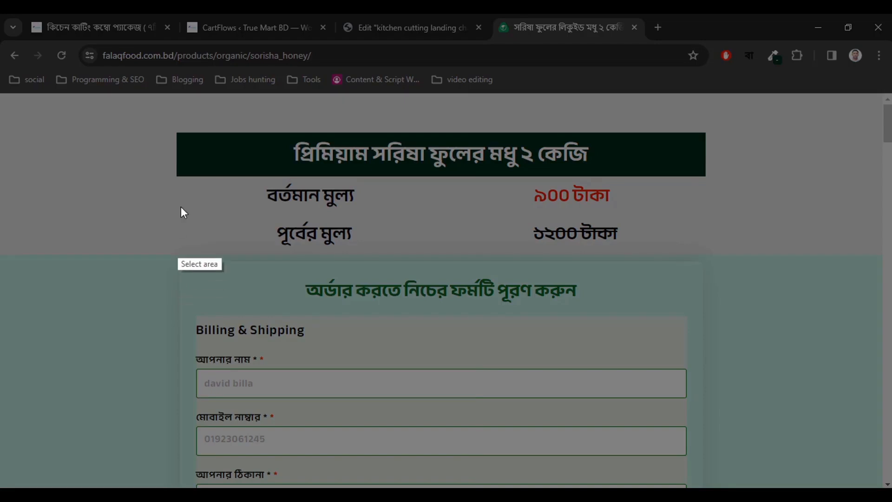
{"action": "left_click_drag", "start_coordinate": [186, 177], "coordinate": [409, 285]}
{"action": "mouse_move", "coordinate": [345, 247]}
{"action": "left_mouse_down"}
{"action": "mouse_move", "coordinate": [587, 246]}
{"action": "mouse_move", "coordinate": [367, 255]}
{"action": "mouse_move", "coordinate": [348, 247]}
{"action": "left_mouse_up"}
{"action": "left_click", "coordinate": [401, 298]}
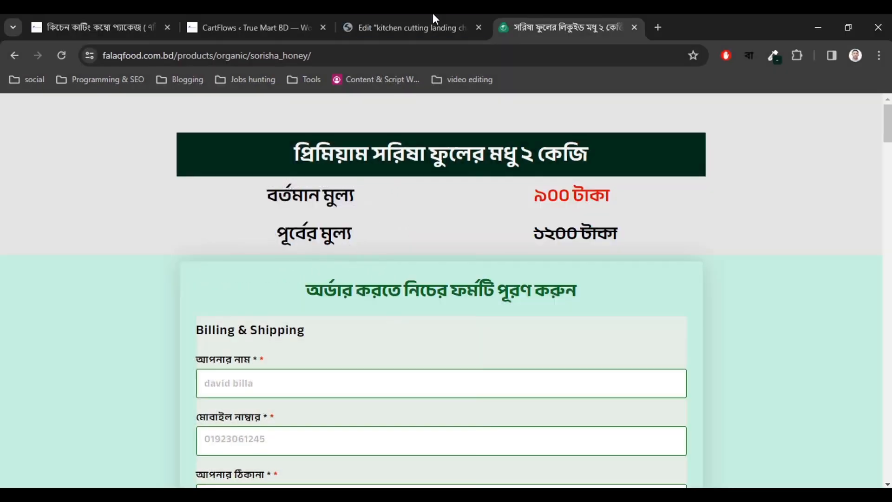
{"action": "left_click", "coordinate": [433, 26]}
Add a two-column flexbox section with a বর্তমান মুল্য heading in the left column.
{"action": "left_click", "coordinate": [489, 225]}
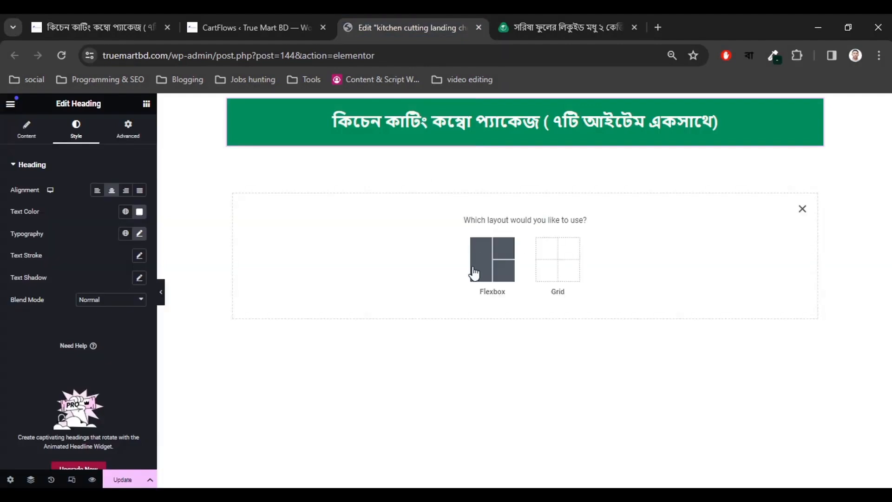
{"action": "left_click", "coordinate": [490, 276]}
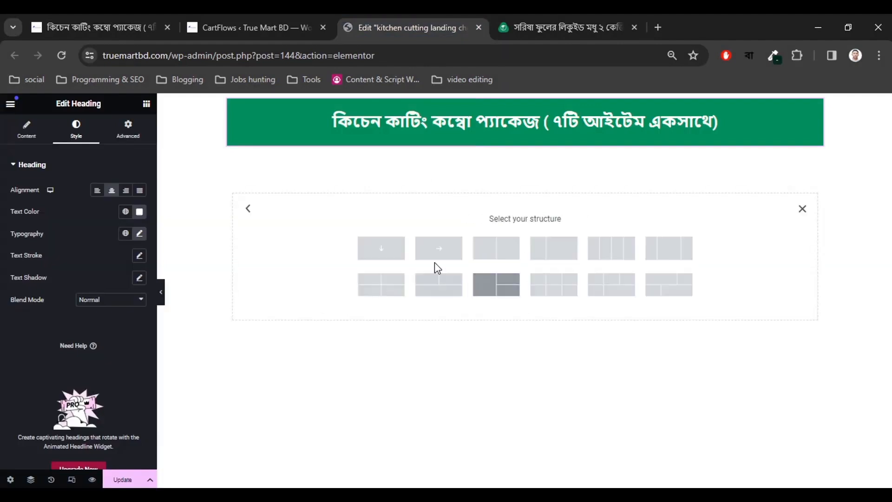
{"action": "left_click", "coordinate": [496, 255]}
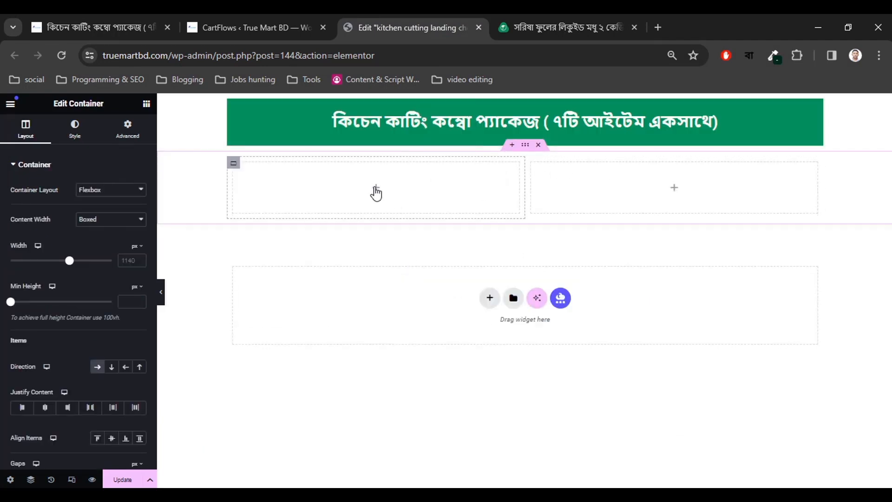
{"action": "left_click", "coordinate": [376, 190]}
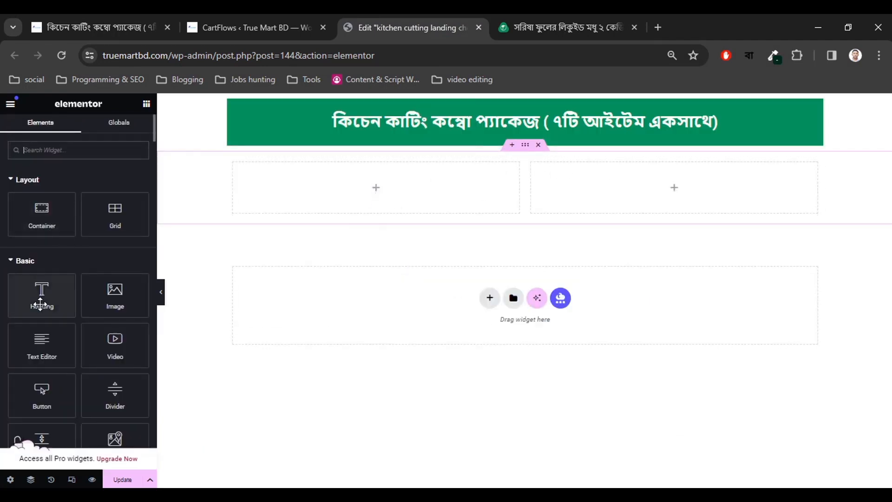
{"action": "left_click_drag", "start_coordinate": [40, 303], "coordinate": [360, 204]}
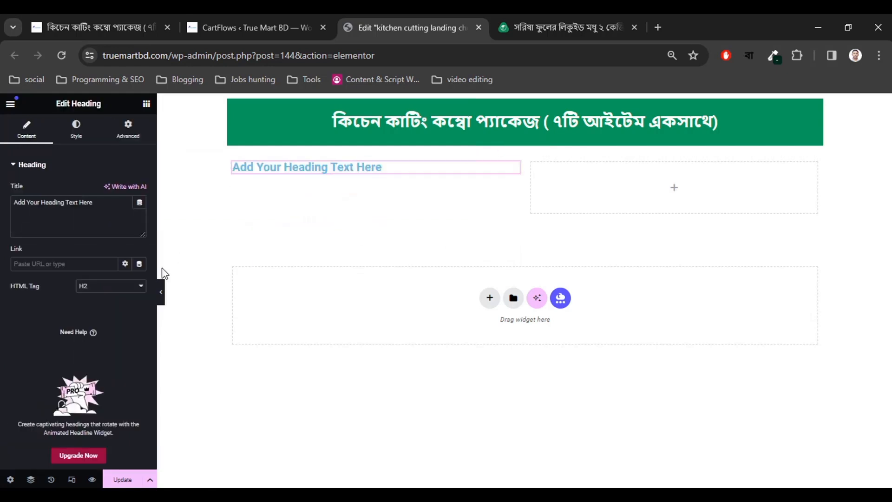
{"action": "triple_click", "coordinate": [71, 208]}
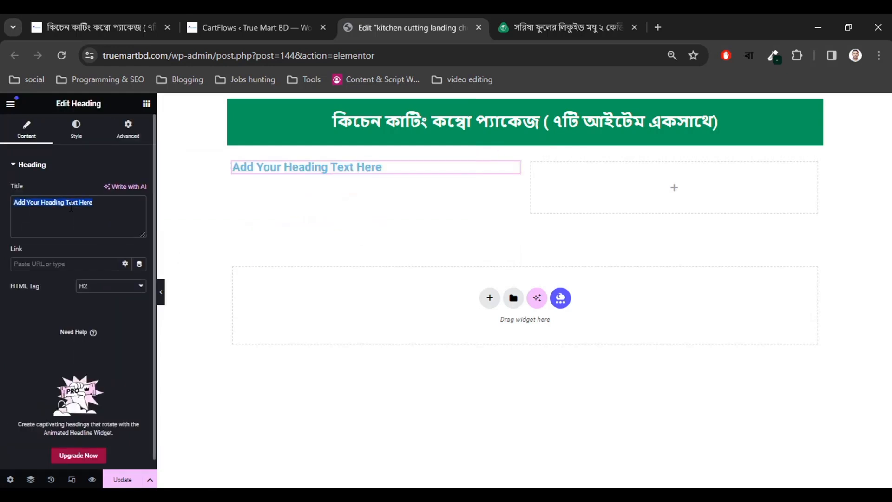
{"action": "key", "text": "ctrl+v"}
Centre the heading, colour it near-black and make it bold (700).
{"action": "left_click", "coordinate": [75, 134]}
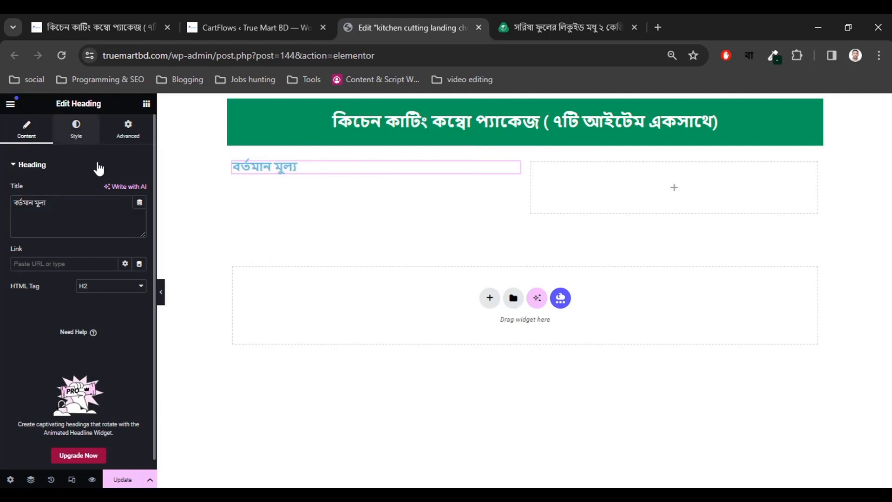
{"action": "left_click", "coordinate": [111, 191]}
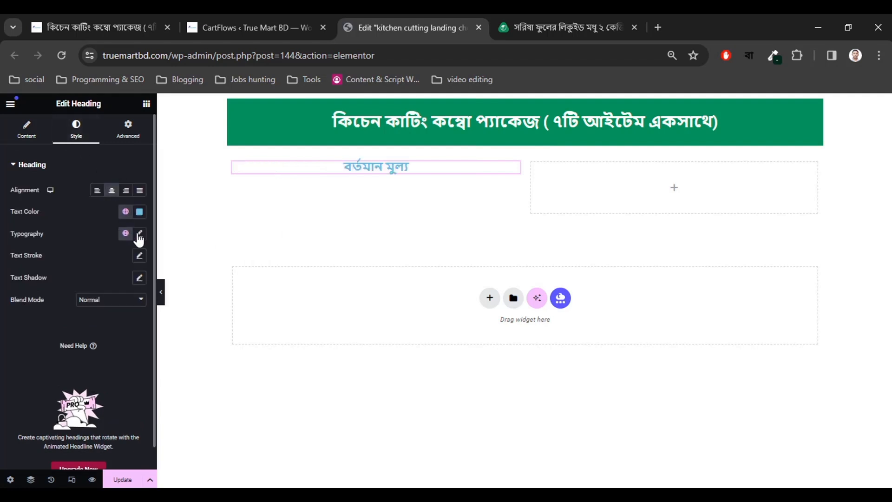
{"action": "left_click", "coordinate": [140, 213]}
{"action": "left_click_drag", "start_coordinate": [142, 280], "coordinate": [92, 329]}
{"action": "left_click", "coordinate": [74, 225]}
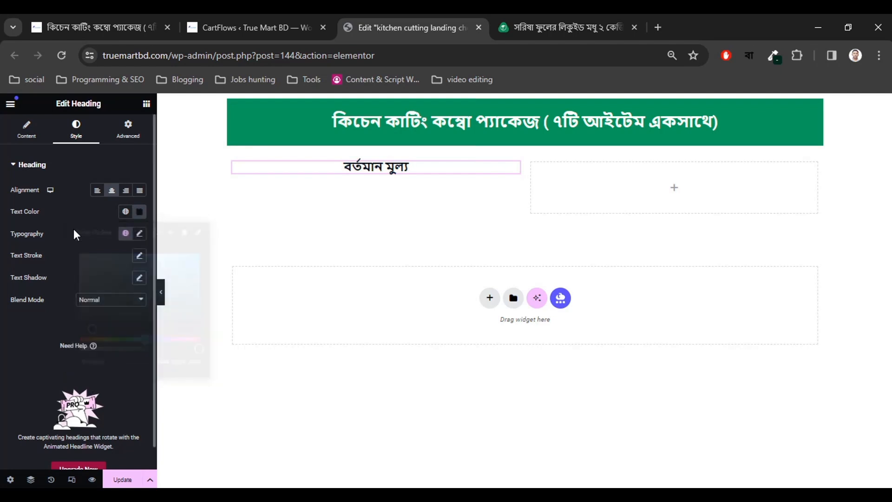
{"action": "left_click", "coordinate": [139, 233]}
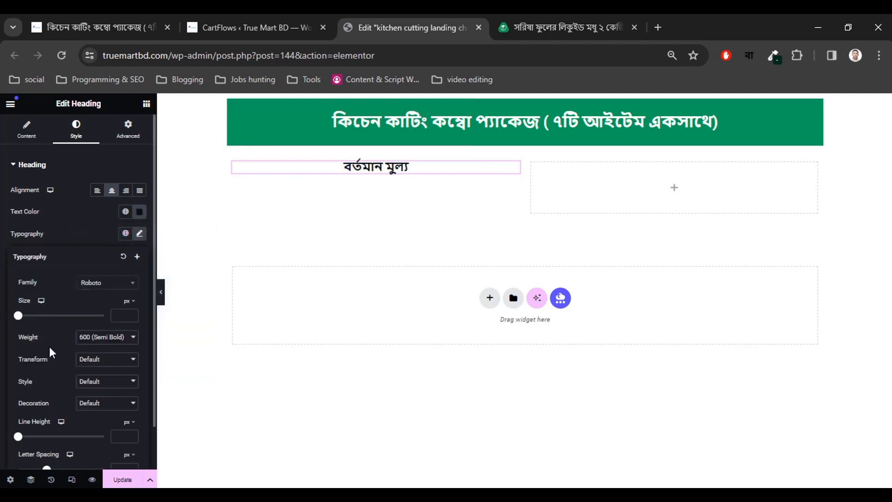
{"action": "left_click", "coordinate": [88, 345]}
{"action": "left_click", "coordinate": [93, 404]}
Set the heading font size to 28 px.
{"action": "left_click", "coordinate": [131, 313]}
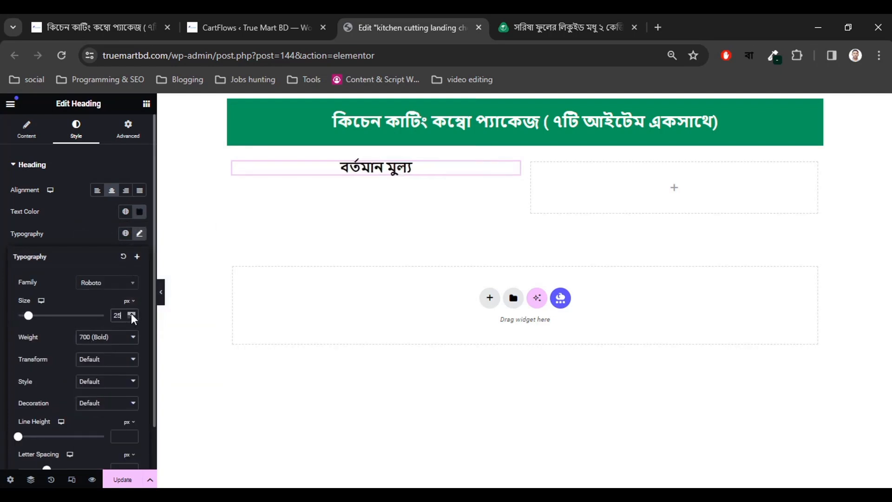
{"action": "left_click", "coordinate": [131, 313]}
{"action": "left_click", "coordinate": [131, 317]}
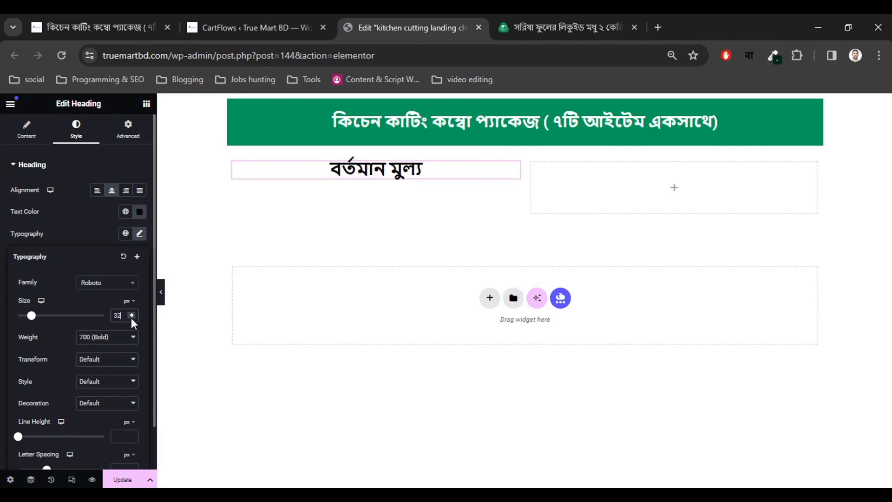
{"action": "left_click", "coordinate": [131, 317]}
{"action": "left_click", "coordinate": [131, 317]}
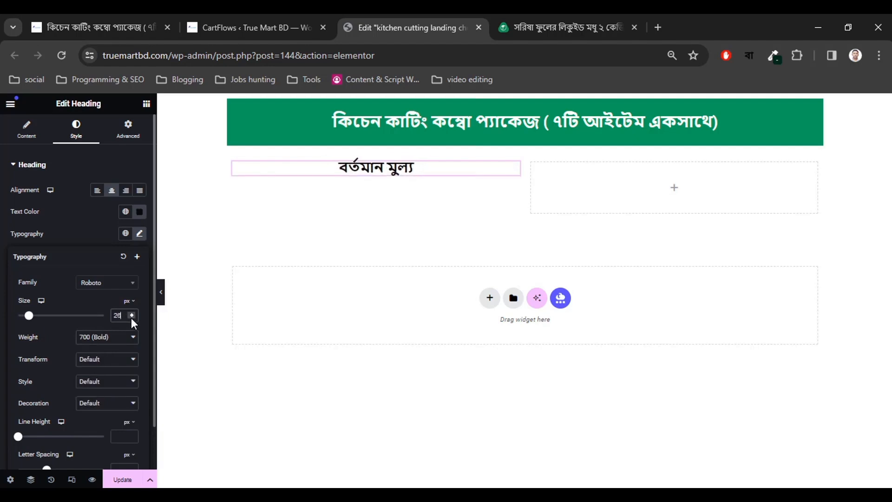
{"action": "left_click", "coordinate": [131, 318]}
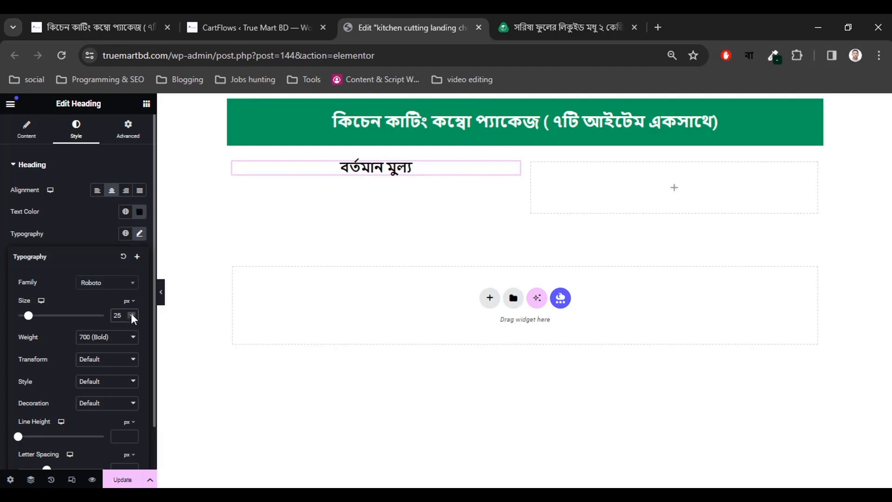
{"action": "left_click", "coordinate": [131, 313]}
{"action": "left_click", "coordinate": [131, 313]}
{"action": "left_click", "coordinate": [131, 313]}
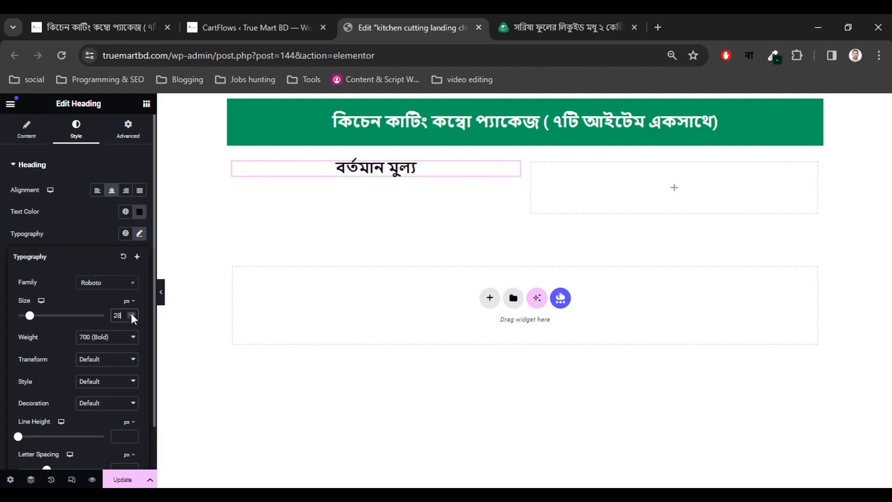
{"action": "left_click", "coordinate": [673, 190]}
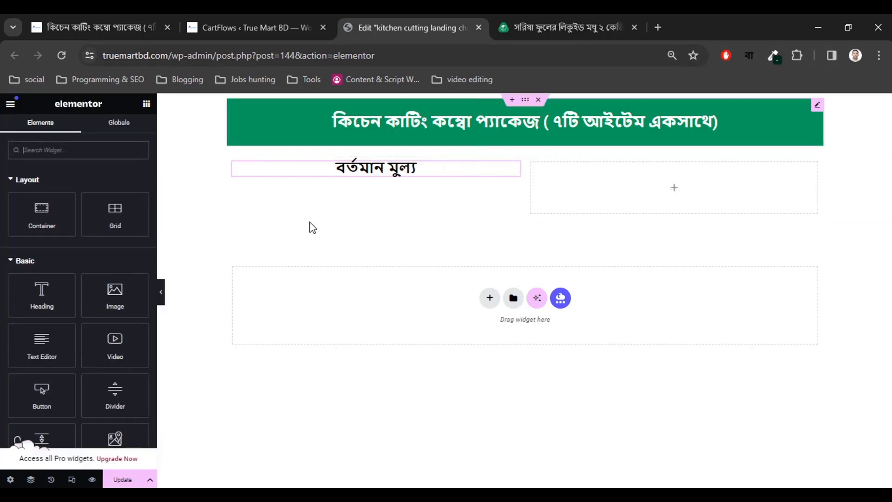
Add a heading to the right column and check the product's sale price.
{"action": "left_click_drag", "start_coordinate": [42, 294], "coordinate": [684, 177]}
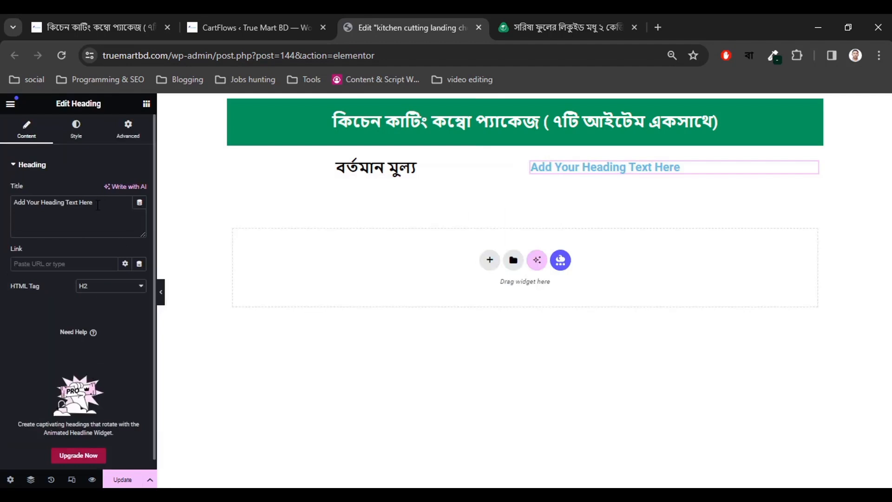
{"action": "left_click", "coordinate": [112, 20]}
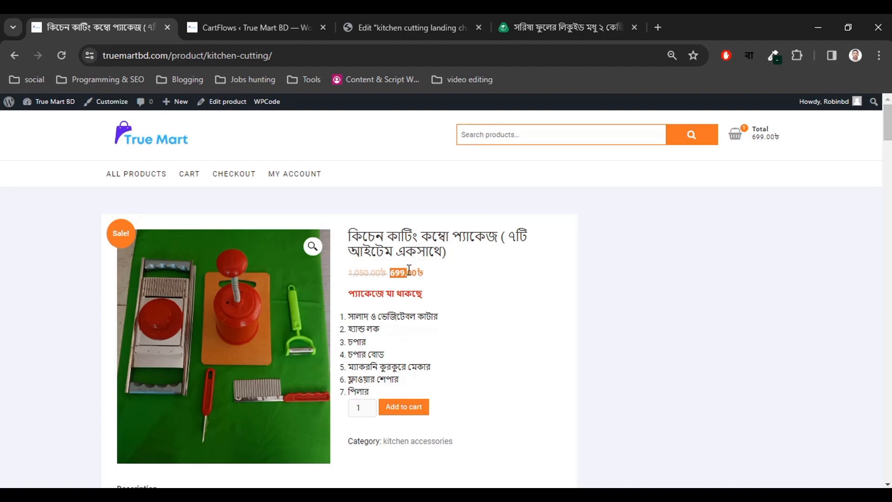
{"action": "left_click", "coordinate": [293, 19]}
{"action": "left_click", "coordinate": [358, 20]}
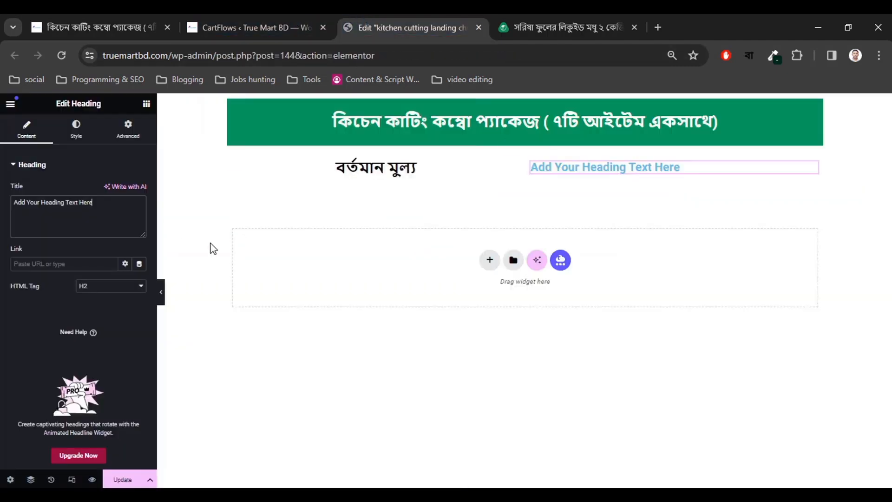
Turn on Bengali input and change the heading text to ৬৯৯ টাকা.
{"action": "left_click", "coordinate": [748, 60]}
{"action": "left_click", "coordinate": [684, 85]}
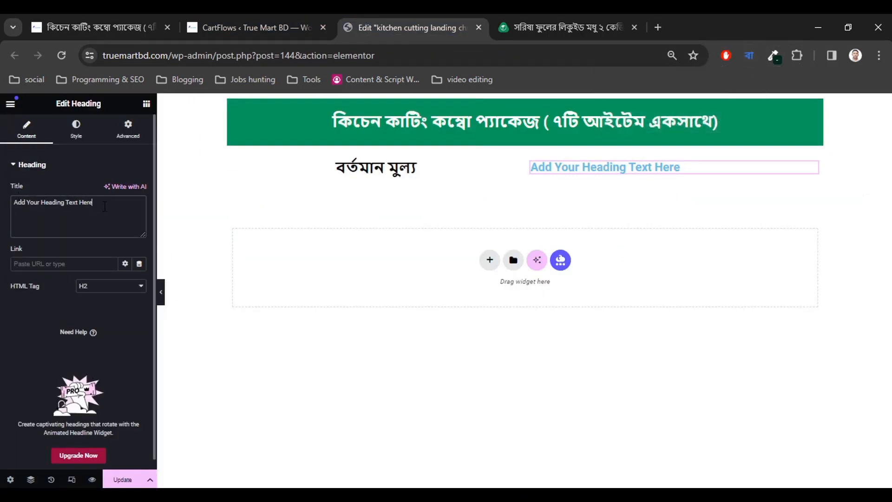
{"action": "key", "text": "ctrl+a"}
{"action": "key", "text": "BackSpace"}
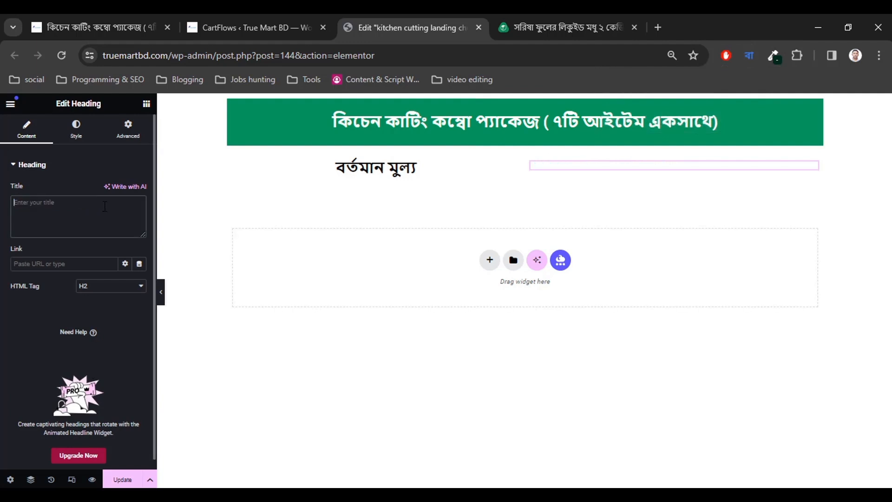
{"action": "type", "text": "ব"}
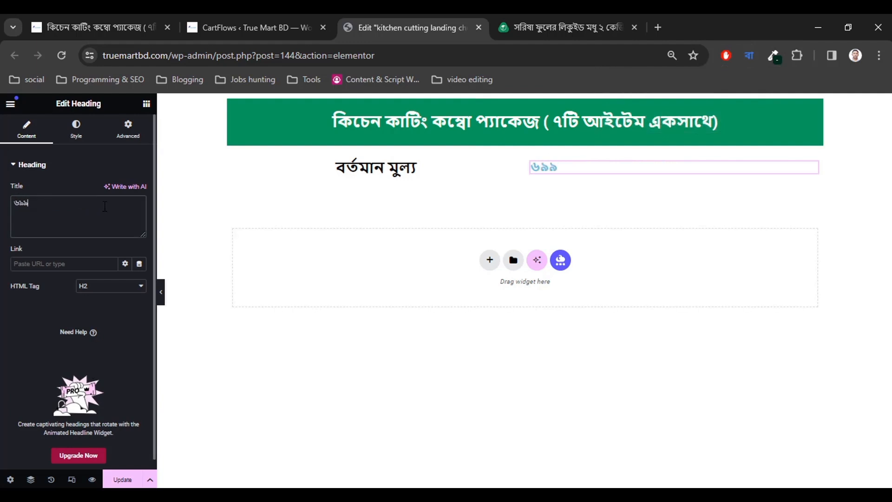
{"action": "type", "text": "৯৯ টাকা"}
Centre the price heading and colour it black.
{"action": "left_click", "coordinate": [76, 129]}
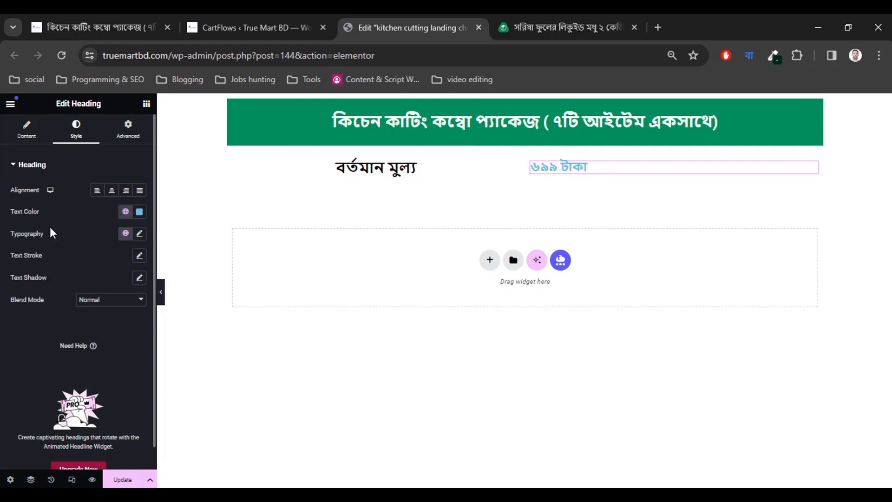
{"action": "left_click", "coordinate": [111, 191]}
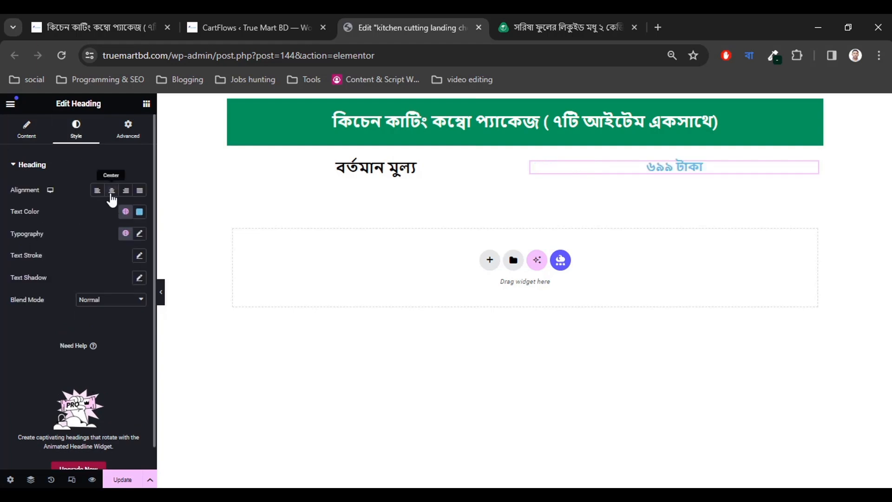
{"action": "left_click", "coordinate": [139, 212]}
{"action": "mouse_move", "coordinate": [110, 308]}
{"action": "left_mouse_down"}
{"action": "mouse_move", "coordinate": [93, 278]}
{"action": "mouse_move", "coordinate": [72, 338]}
{"action": "left_mouse_up"}
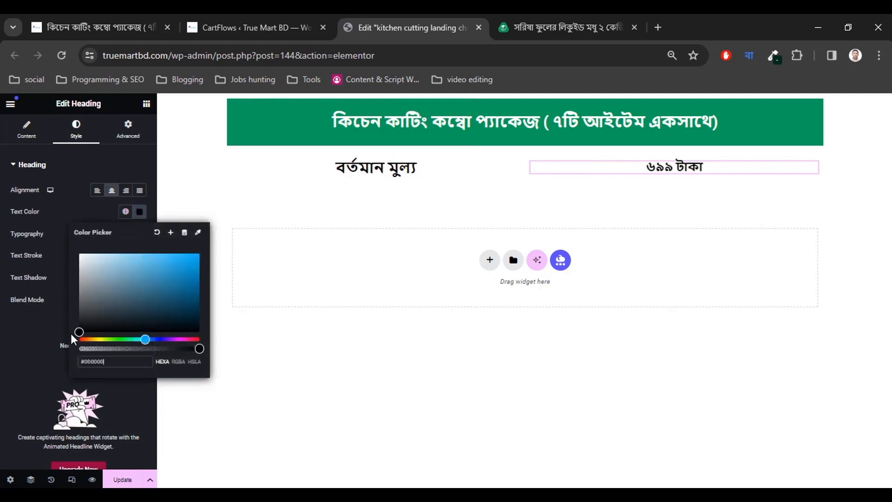
{"action": "left_click", "coordinate": [93, 211]}
Make the price heading bold (700) at 28 px, then view the falaqfood reference page.
{"action": "left_click", "coordinate": [139, 234]}
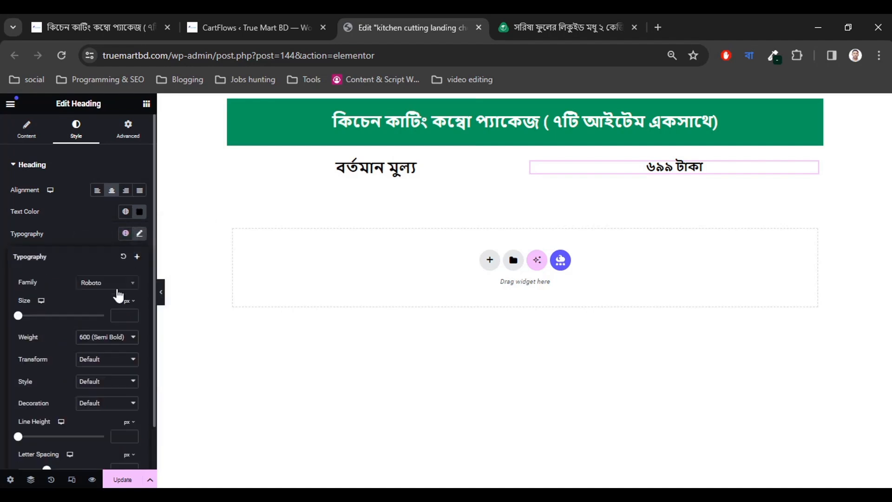
{"action": "left_click", "coordinate": [115, 341]}
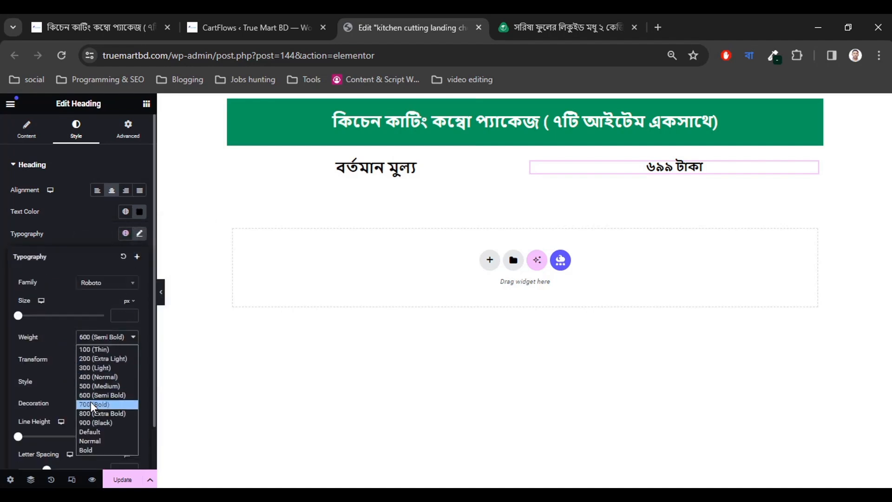
{"action": "left_click", "coordinate": [91, 401]}
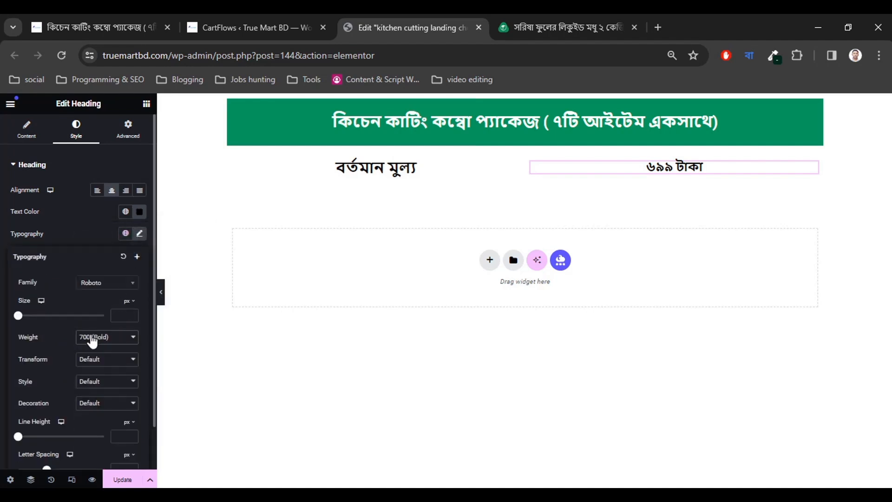
{"action": "left_click", "coordinate": [131, 314]}
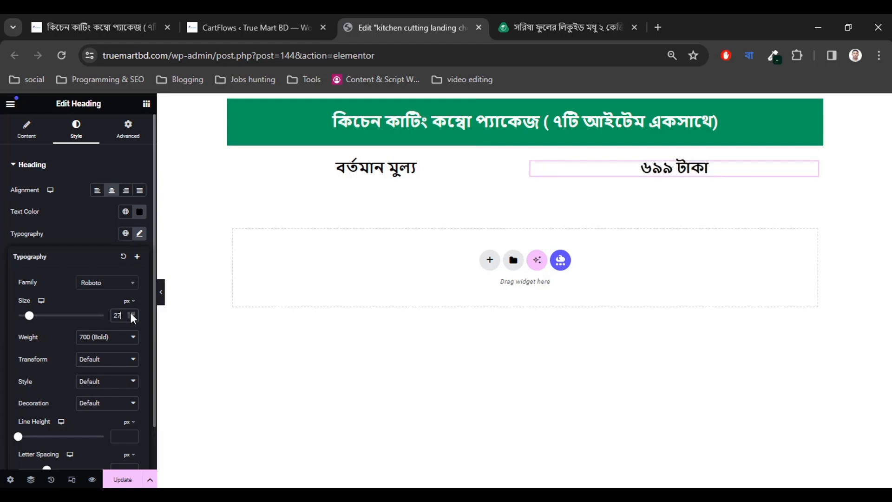
{"action": "left_click", "coordinate": [131, 313]}
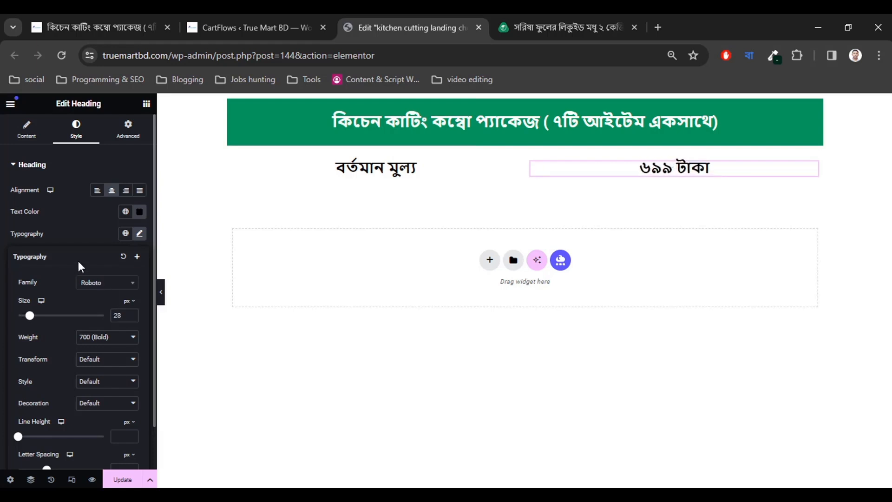
{"action": "left_click", "coordinate": [5, 326]}
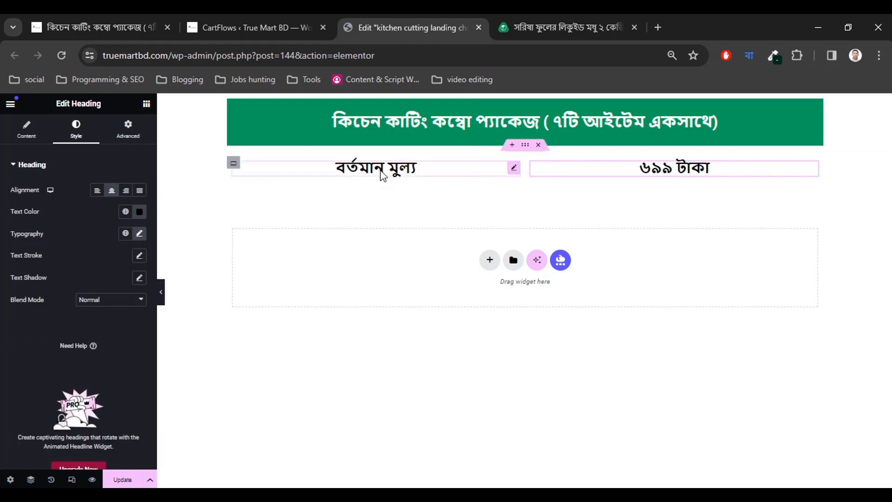
{"action": "left_click", "coordinate": [557, 24]}
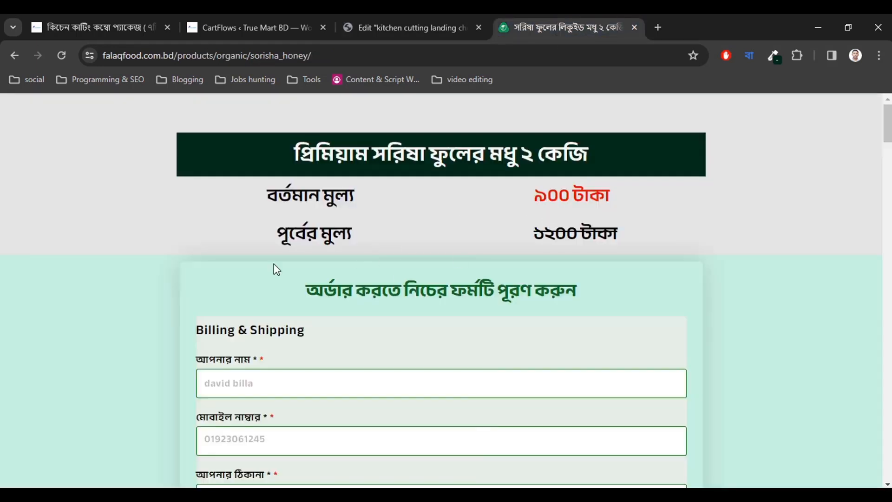
Match the reference price colour by making the ৬৯৯ টাকা heading red (#FF0442).
{"action": "left_click_drag", "start_coordinate": [539, 199], "coordinate": [611, 201]}
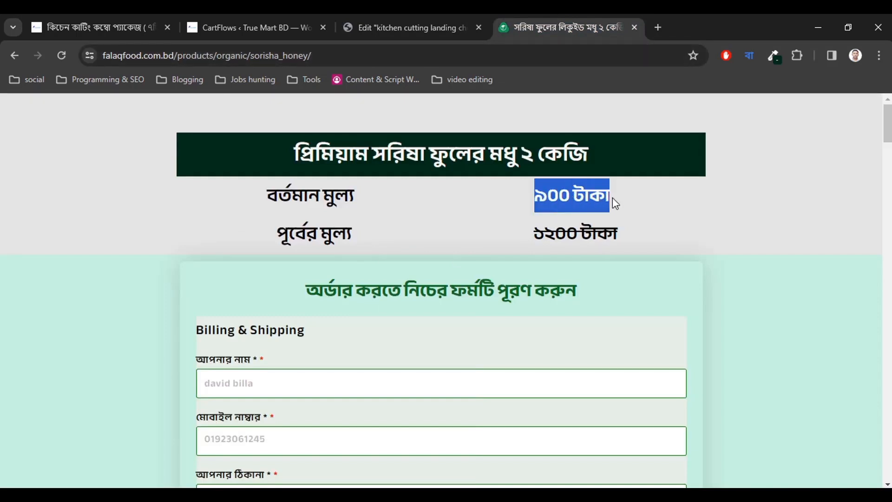
{"action": "left_click", "coordinate": [584, 213]}
{"action": "left_click", "coordinate": [427, 16]}
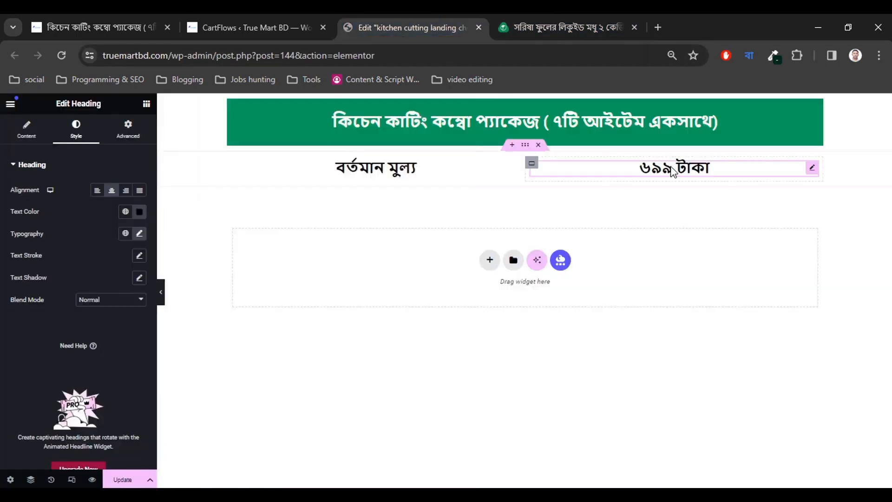
{"action": "left_click", "coordinate": [140, 213]}
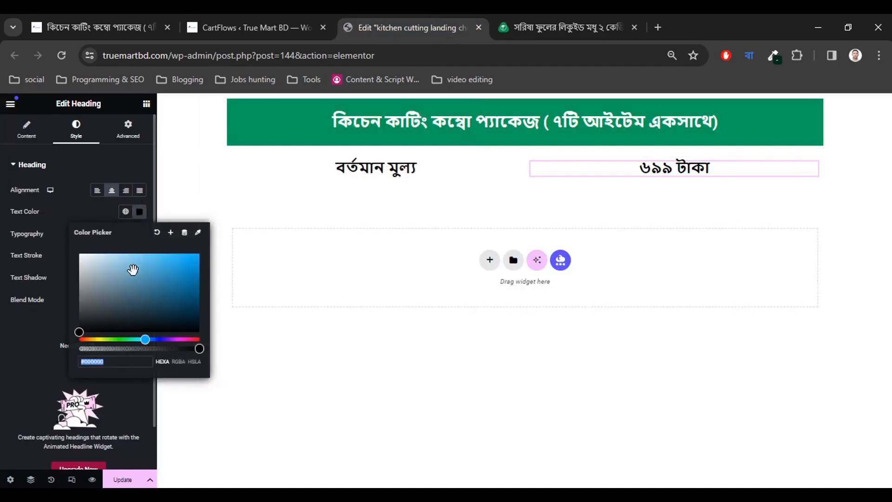
{"action": "left_click_drag", "start_coordinate": [129, 298], "coordinate": [112, 286]}
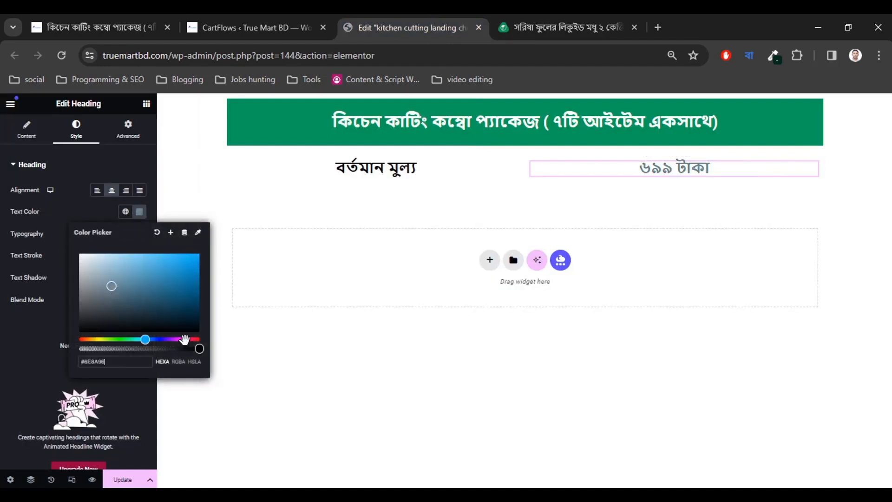
{"action": "left_click", "coordinate": [167, 340]}
{"action": "left_click", "coordinate": [198, 254]}
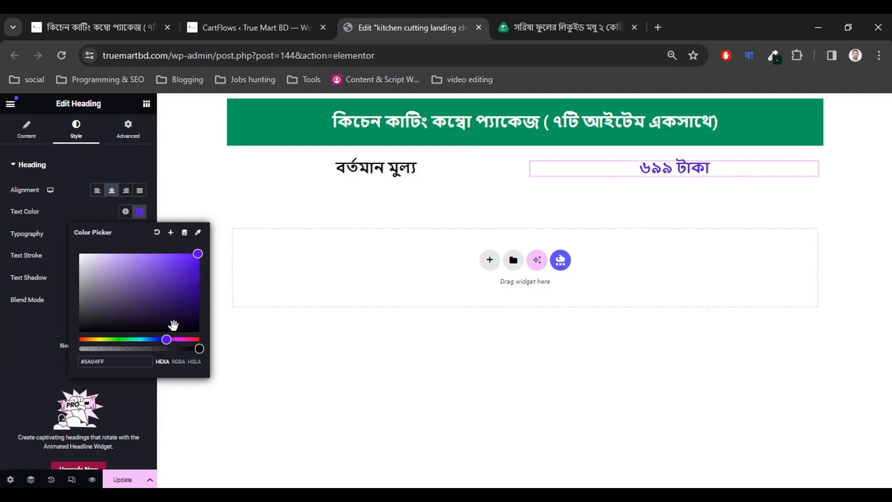
{"action": "left_click_drag", "start_coordinate": [194, 340], "coordinate": [86, 340]}
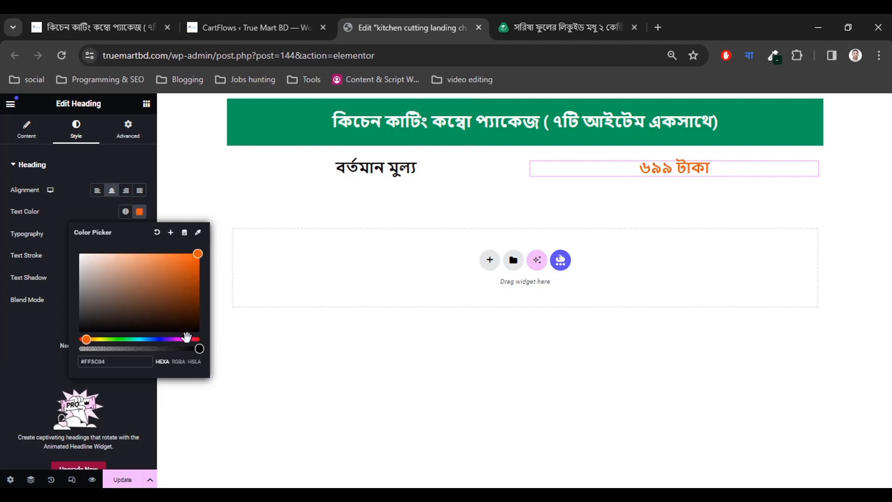
{"action": "left_click_drag", "start_coordinate": [194, 339], "coordinate": [195, 339]}
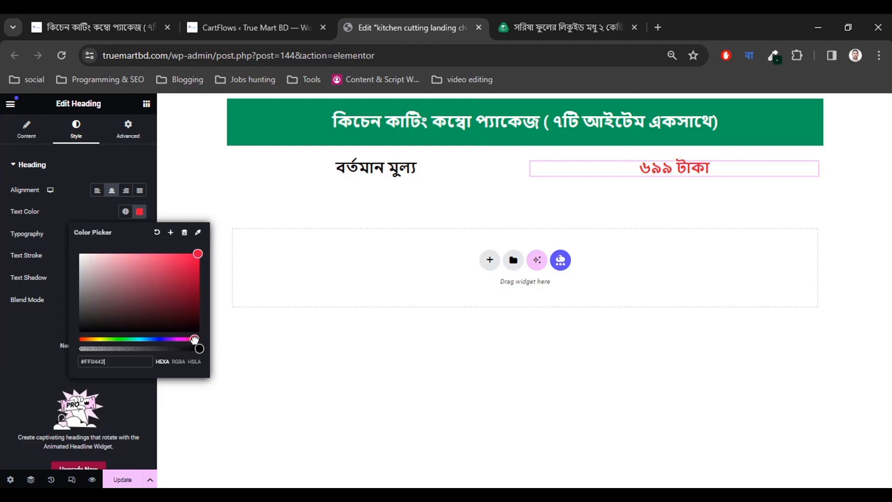
{"action": "left_click", "coordinate": [1, 362]}
Copy the পূর্বের মুল্য label from the falaqfood reference page.
{"action": "left_click", "coordinate": [565, 28]}
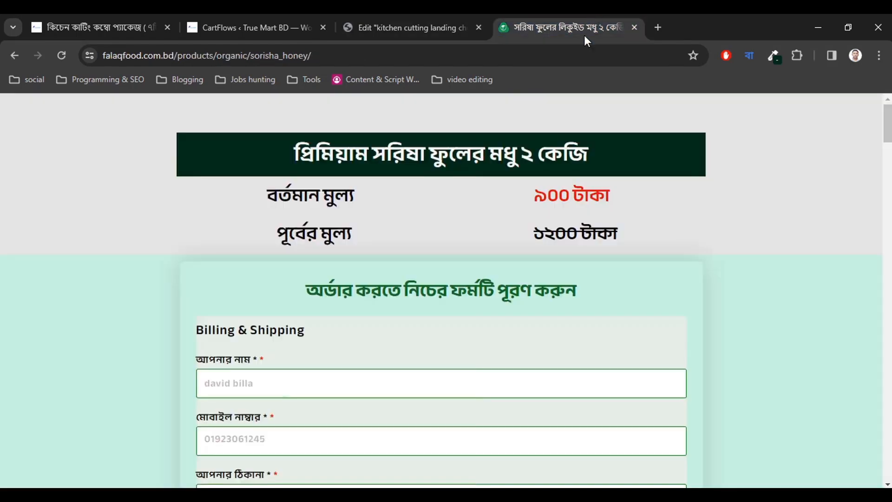
{"action": "left_click", "coordinate": [419, 18]}
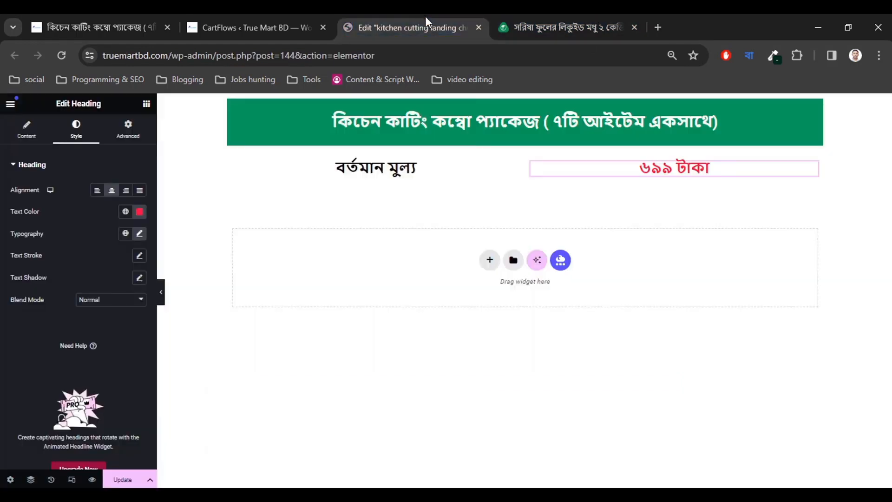
{"action": "left_click", "coordinate": [535, 19]}
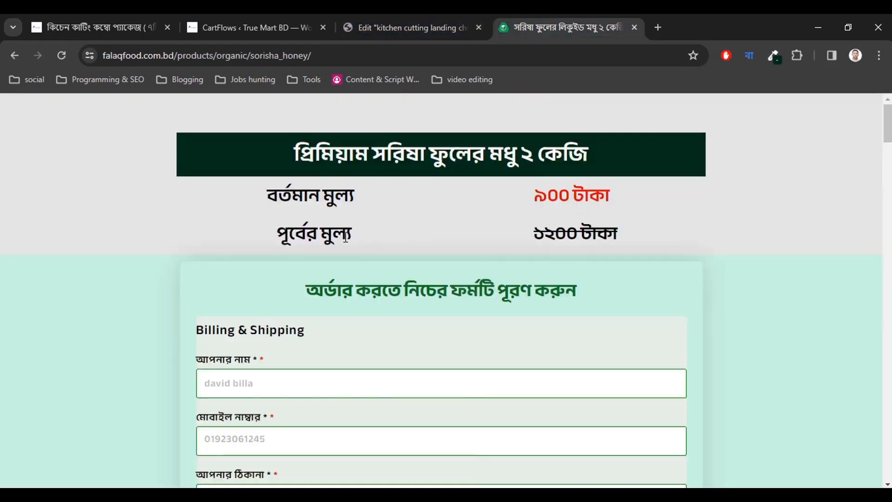
{"action": "triple_click", "coordinate": [322, 231]}
{"action": "key", "text": "ctrl+c"}
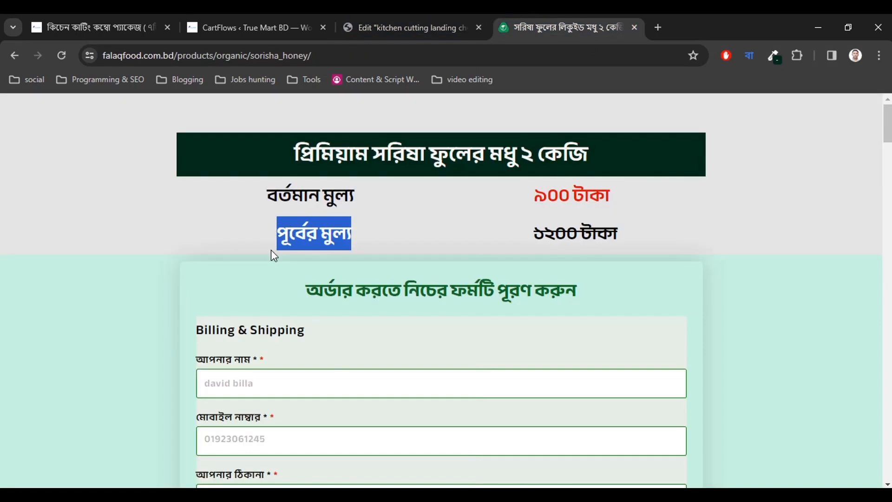
{"action": "left_click", "coordinate": [418, 27]}
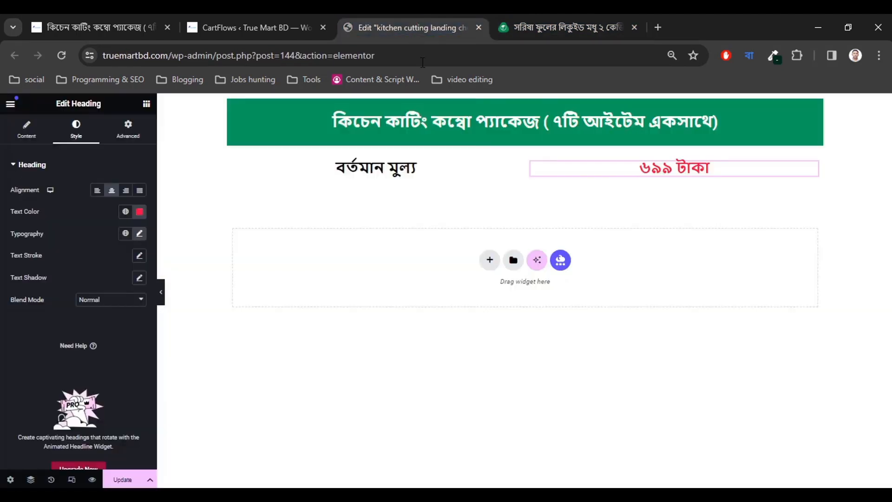
{"action": "left_click", "coordinate": [541, 14]}
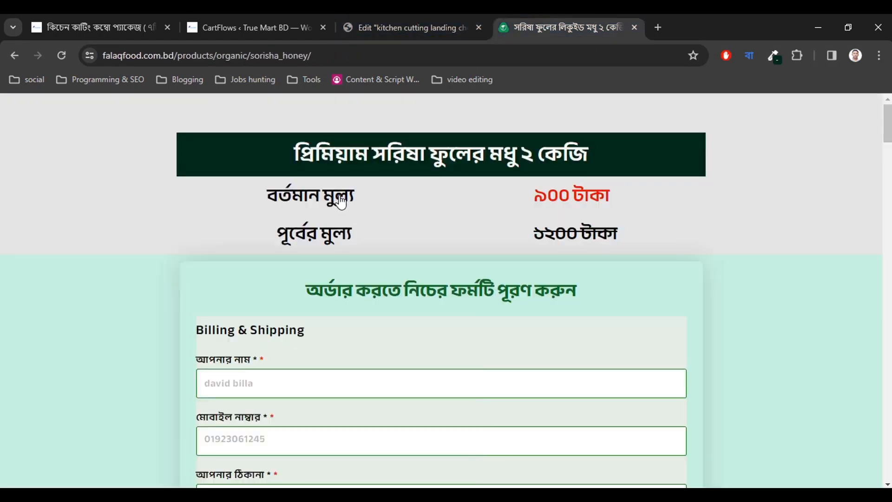
{"action": "left_click", "coordinate": [427, 16]}
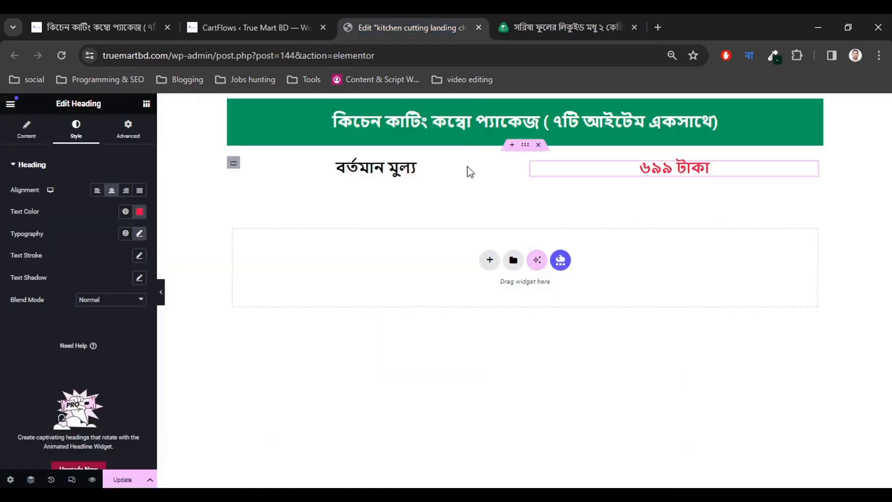
Duplicate the price row and relabel the copy পূর্বের মুল্য.
{"action": "left_click", "coordinate": [525, 148]}
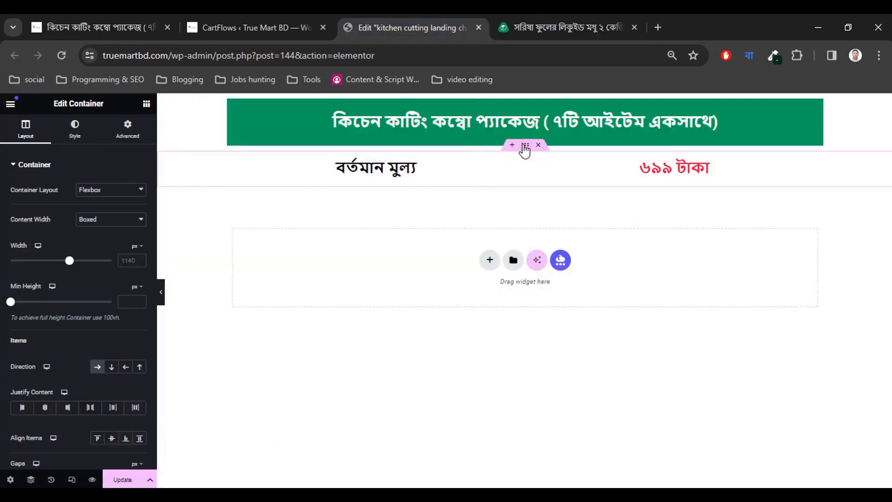
{"action": "right_click", "coordinate": [525, 147]}
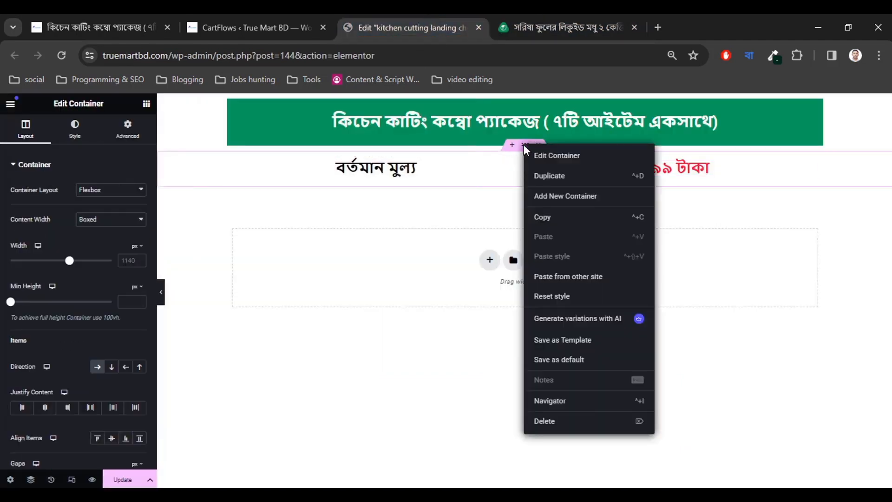
{"action": "left_click", "coordinate": [546, 181]}
{"action": "left_click", "coordinate": [377, 205]}
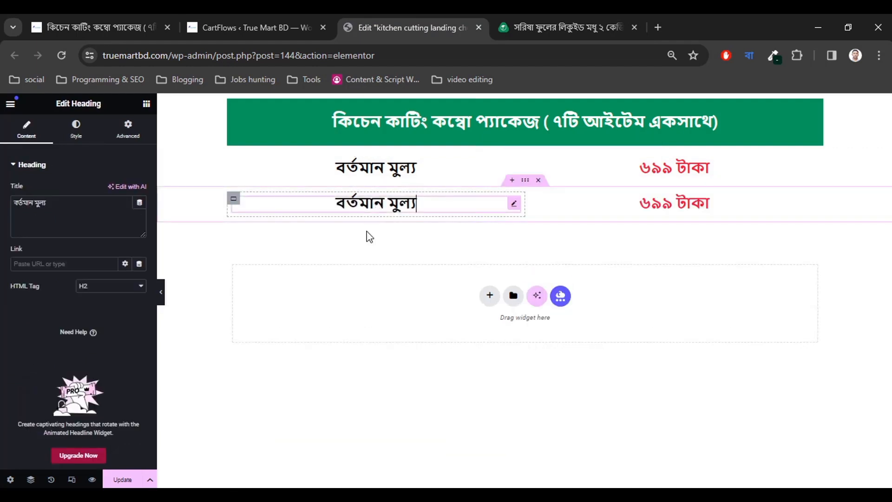
{"action": "left_click", "coordinate": [90, 209]}
{"action": "key", "text": "ctrl+a"}
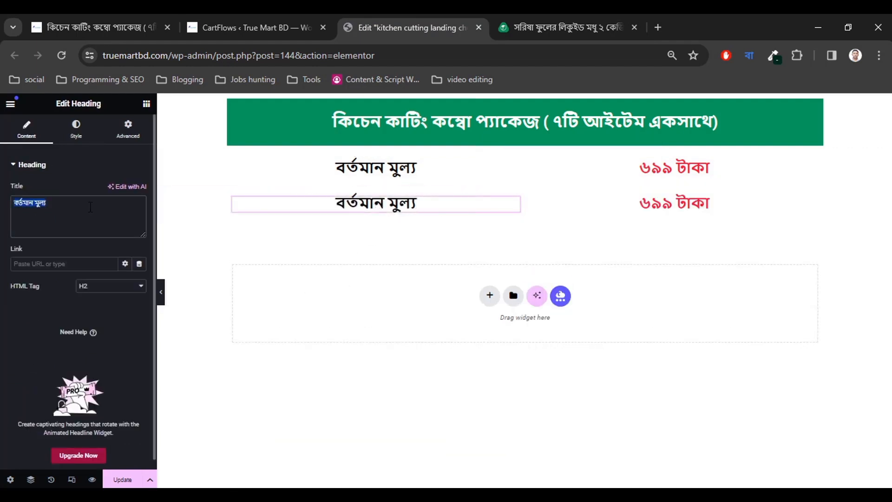
{"action": "key", "text": "ctrl+v"}
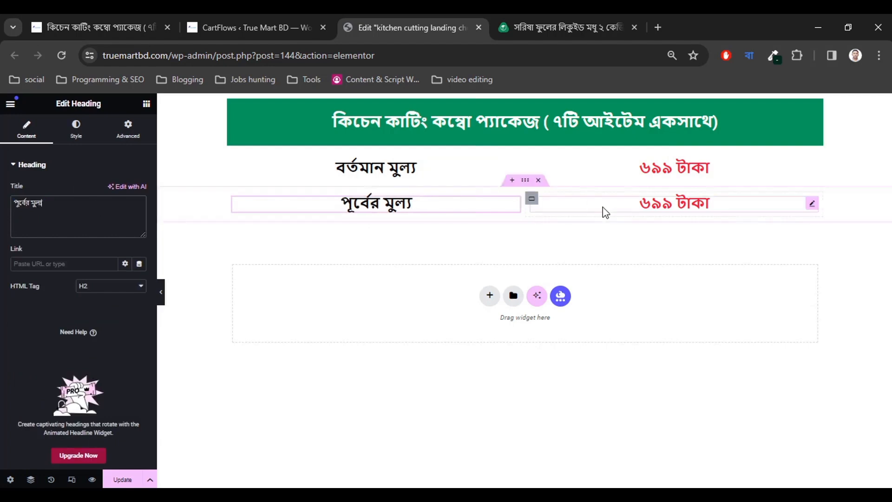
Change the duplicated price to ১০৫০ টাকা and colour it near-black (#060606).
{"action": "left_click", "coordinate": [634, 206]}
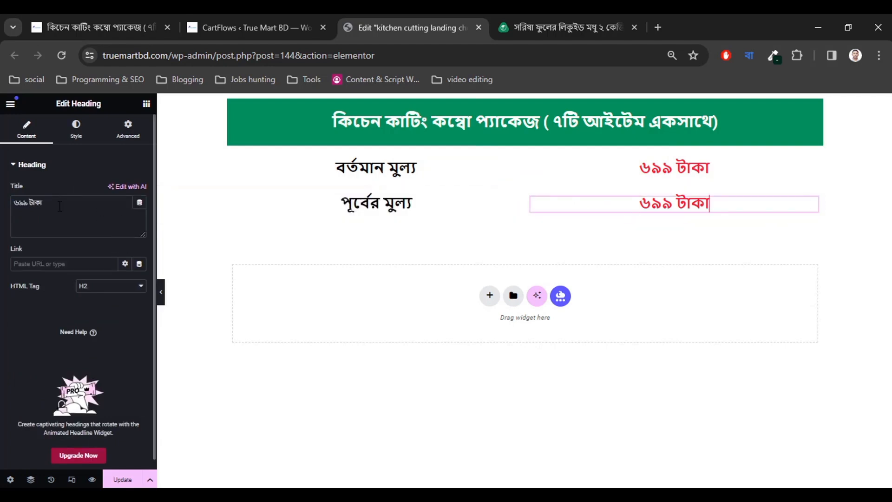
{"action": "key", "text": "ctrl+a"}
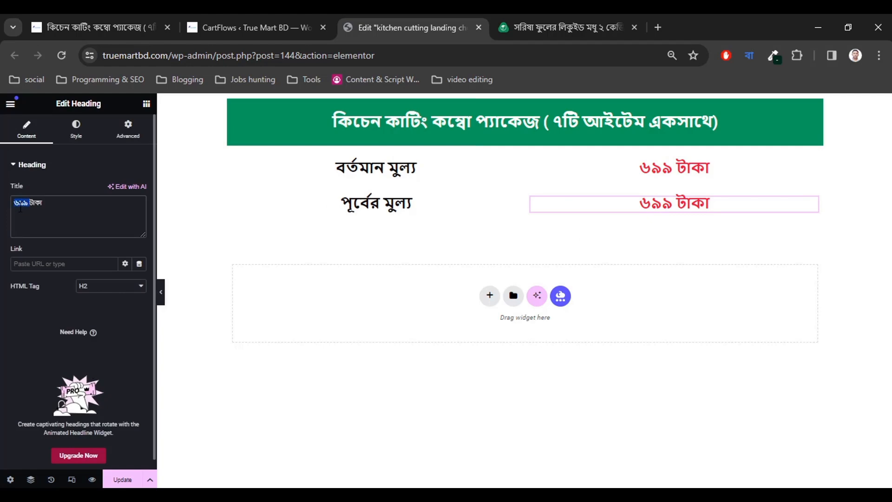
{"action": "left_click", "coordinate": [71, 20]}
{"action": "left_click", "coordinate": [261, 19]}
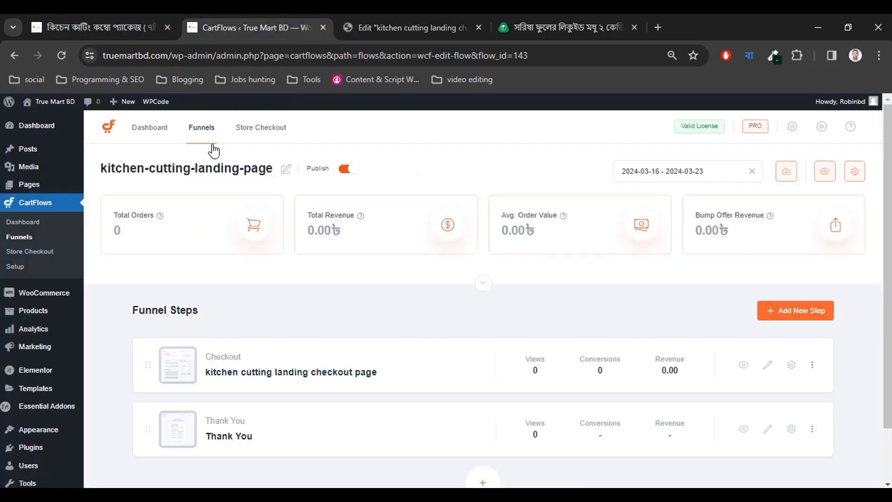
{"action": "left_click", "coordinate": [389, 19]}
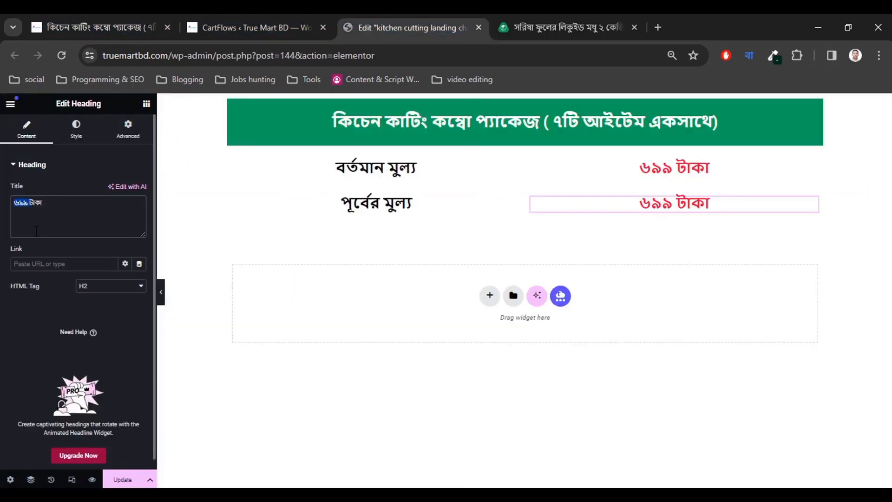
{"action": "type", "text": "১০৫০"}
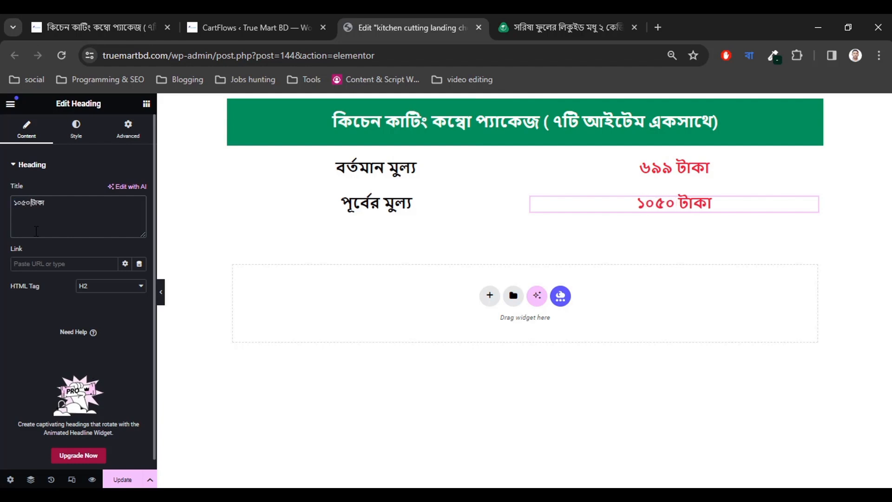
{"action": "left_click", "coordinate": [77, 130]}
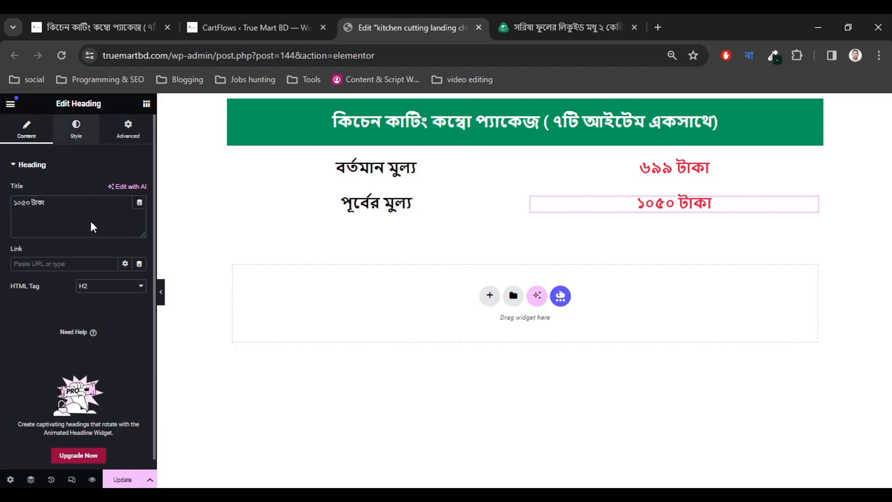
{"action": "left_click", "coordinate": [139, 213]}
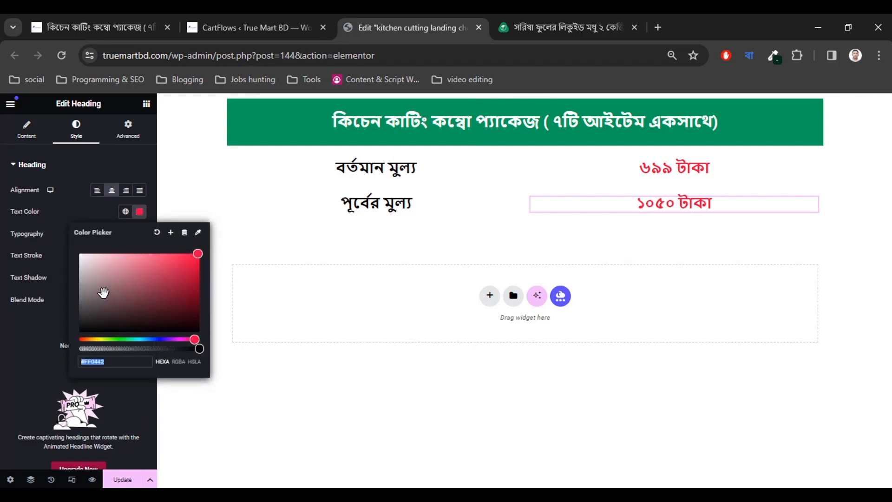
{"action": "left_click_drag", "start_coordinate": [102, 293], "coordinate": [84, 330]}
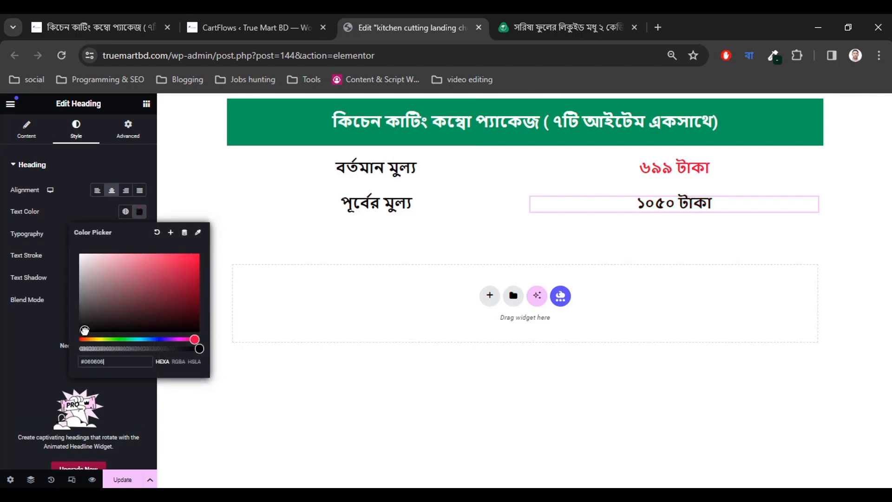
{"action": "left_click", "coordinate": [9, 372]}
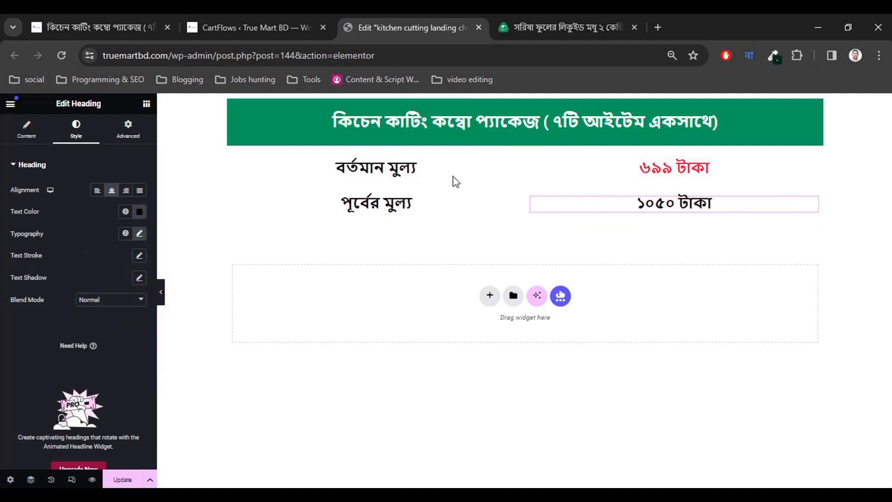
Review the order form heading on the honey reference page.
{"action": "left_click", "coordinate": [512, 19]}
{"action": "scroll", "coordinate": [332, 178], "scroll_direction": "down", "scroll_amount": 3}
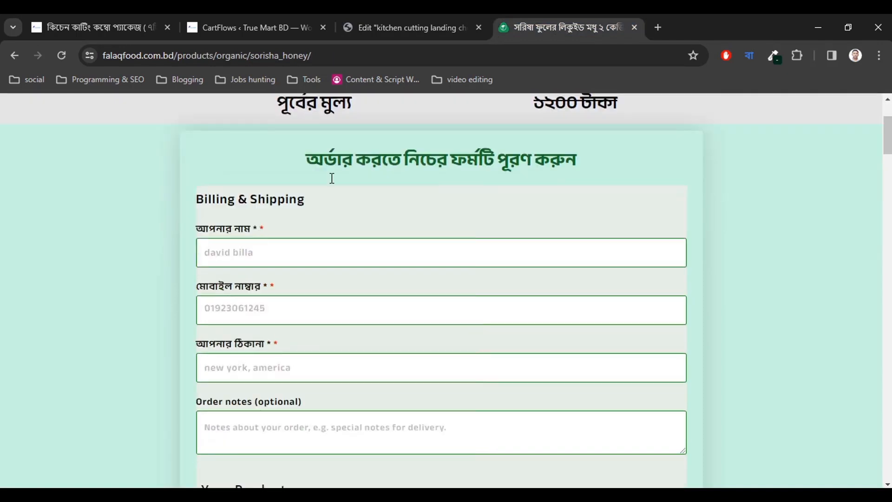
{"action": "left_click_drag", "start_coordinate": [307, 159], "coordinate": [593, 178]}
{"action": "left_click", "coordinate": [392, 183]}
{"action": "left_click", "coordinate": [409, 20]}
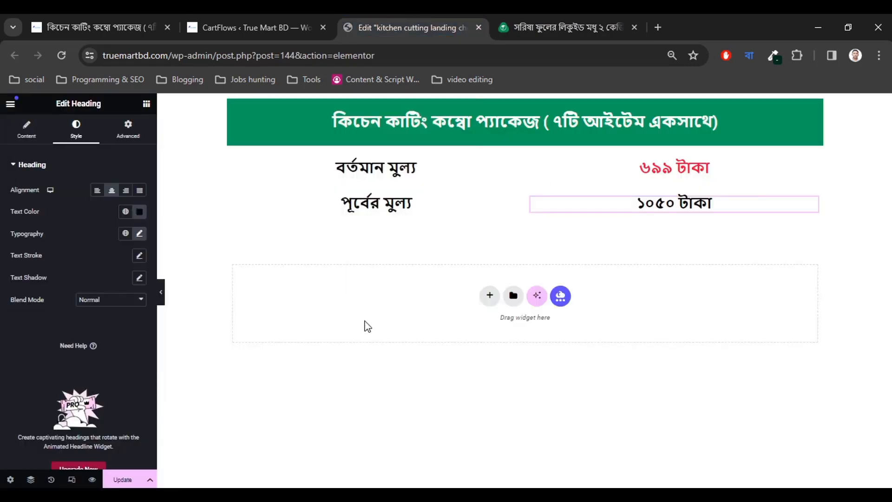
Add a single-column flexbox container below the prices and search widgets for 'checkout'.
{"action": "left_click", "coordinate": [489, 295]}
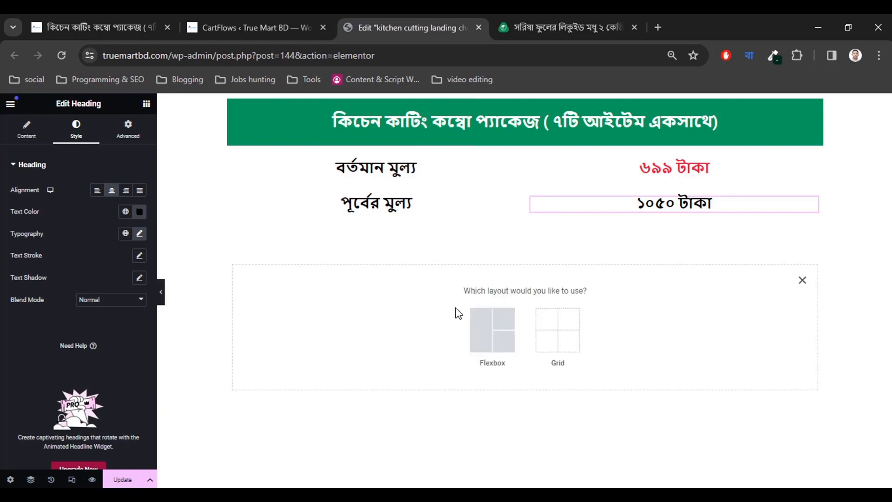
{"action": "left_click", "coordinate": [490, 341]}
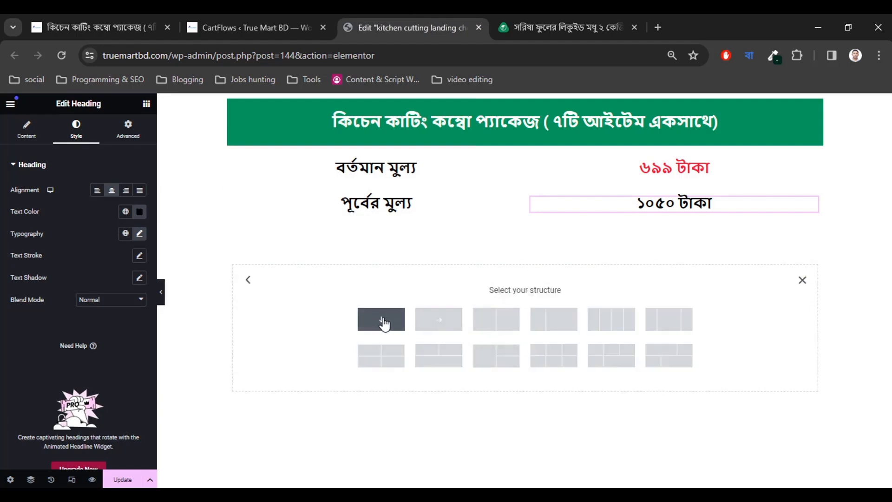
{"action": "left_click", "coordinate": [384, 326]}
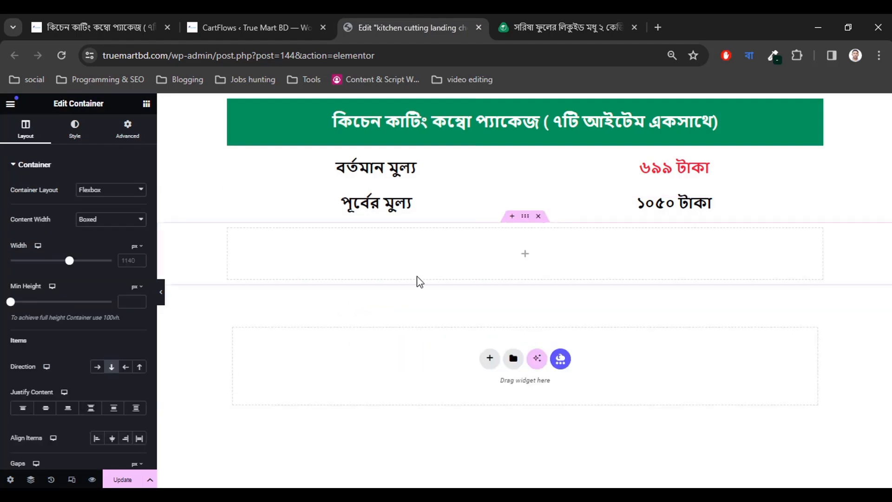
{"action": "left_click", "coordinate": [523, 259]}
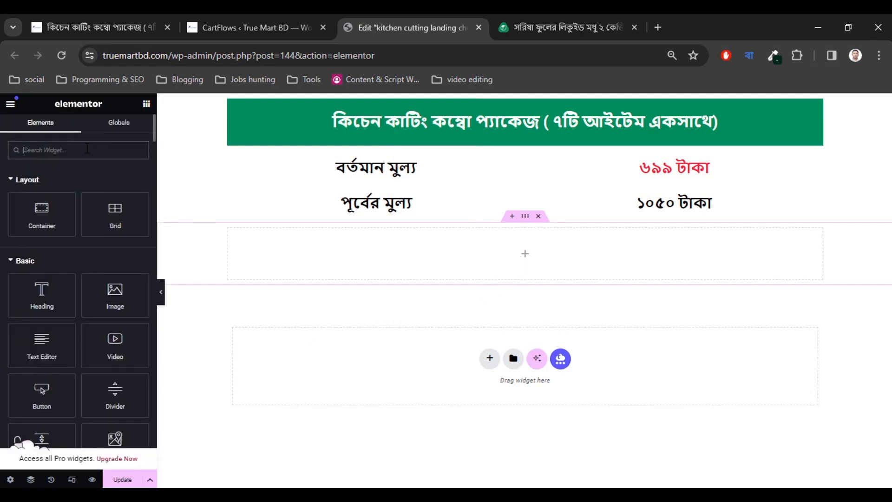
{"action": "type", "text": "che"}
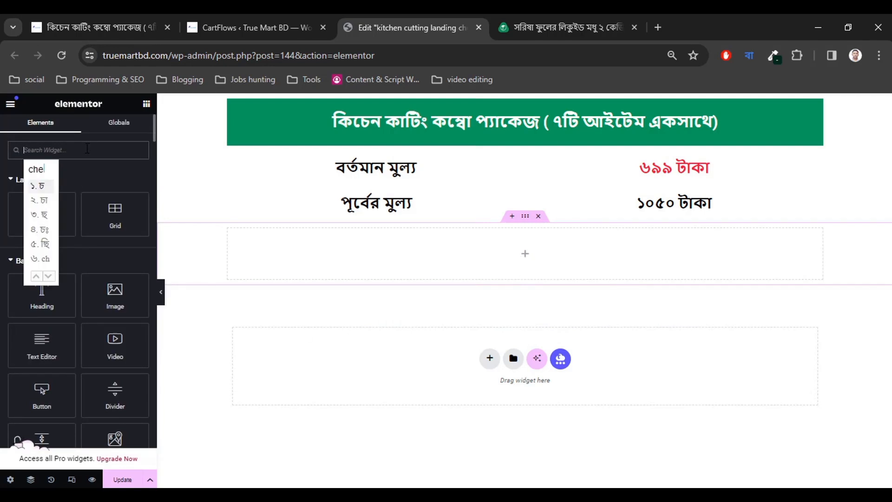
{"action": "type", "text": "ckout"}
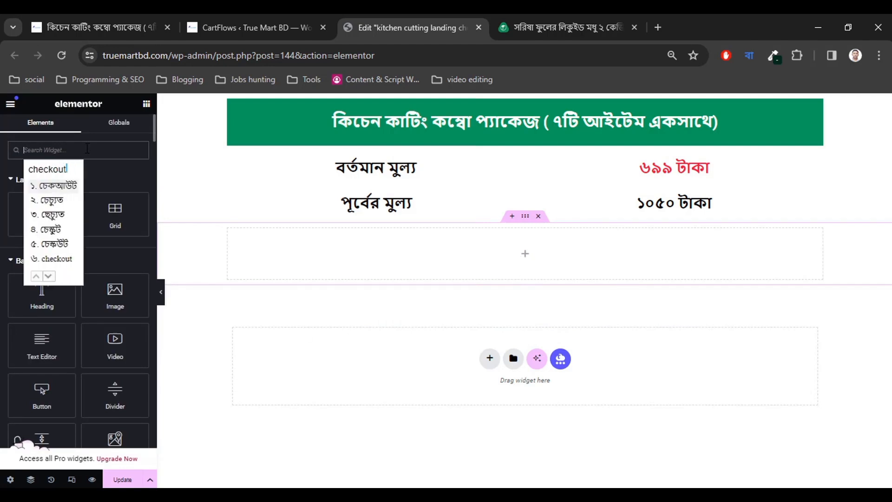
{"action": "key", "text": "Return"}
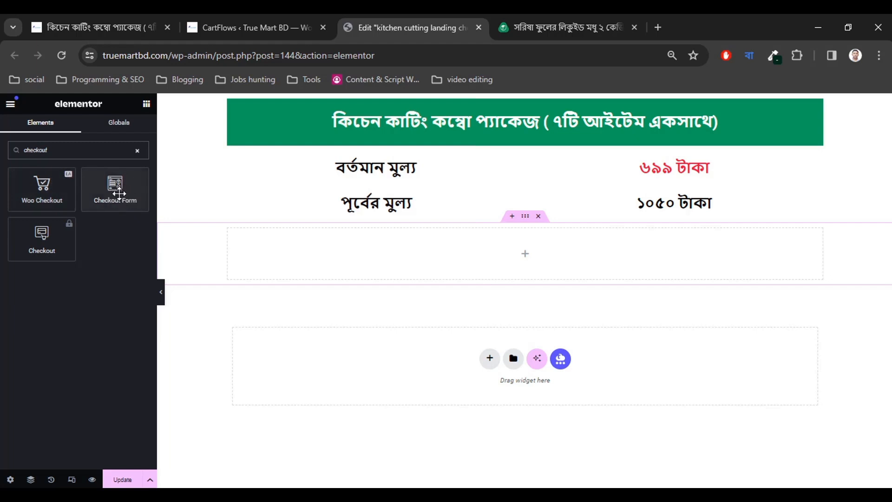
Drop the Checkout Form widget into the new container and compare it with the reference form.
{"action": "left_click_drag", "start_coordinate": [119, 193], "coordinate": [493, 260]}
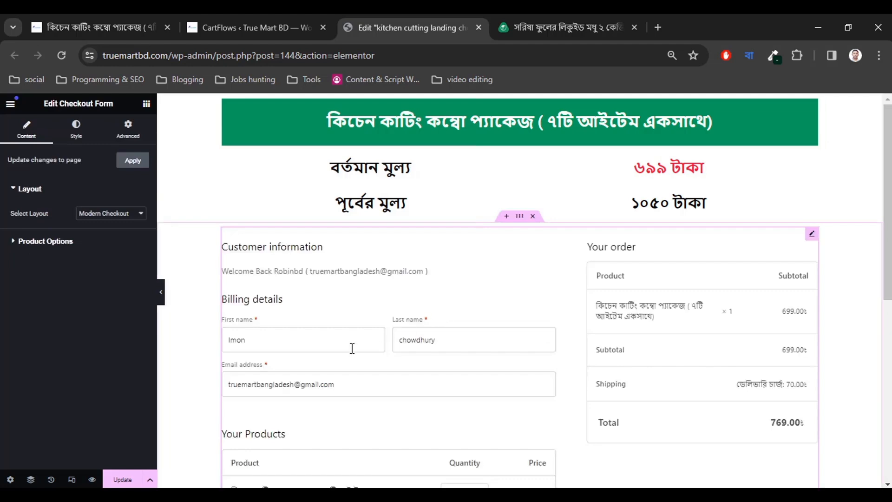
{"action": "scroll", "coordinate": [492, 328], "scroll_direction": "down", "scroll_amount": 8}
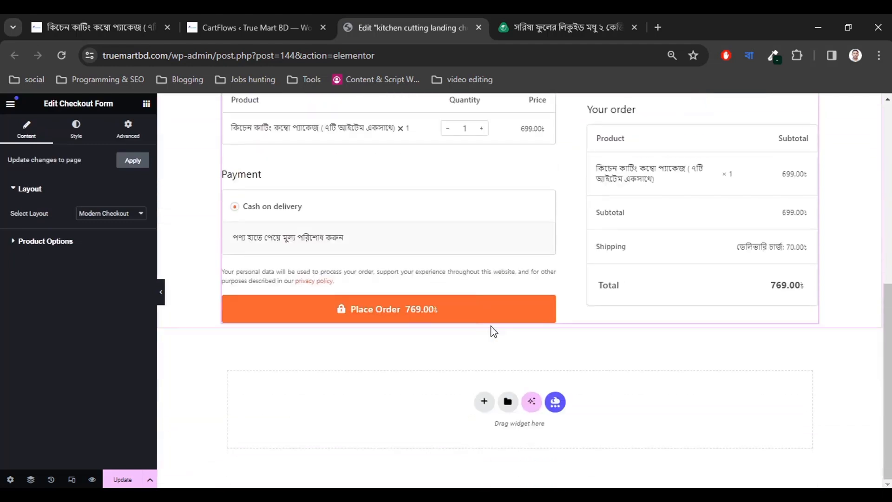
{"action": "scroll", "coordinate": [492, 330], "scroll_direction": "up", "scroll_amount": 8}
{"action": "scroll", "coordinate": [675, 231], "scroll_direction": "down", "scroll_amount": 1}
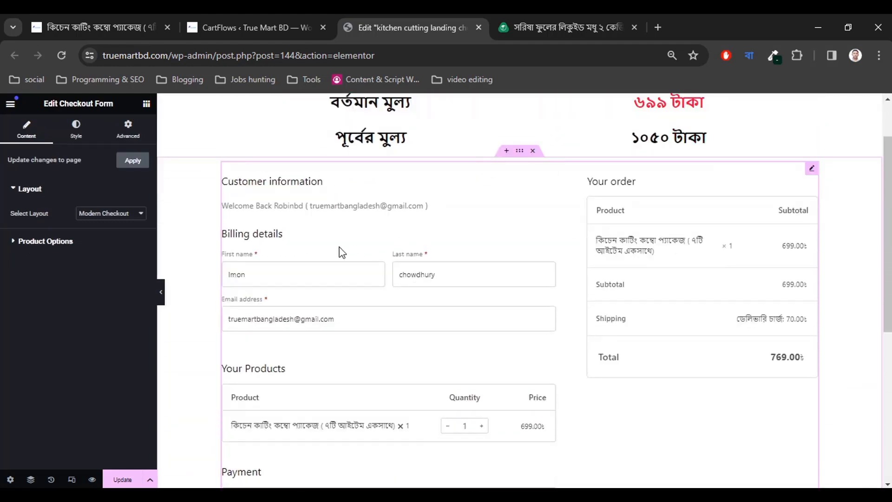
{"action": "left_click", "coordinate": [498, 16]}
{"action": "scroll", "coordinate": [484, 267], "scroll_direction": "down", "scroll_amount": 5}
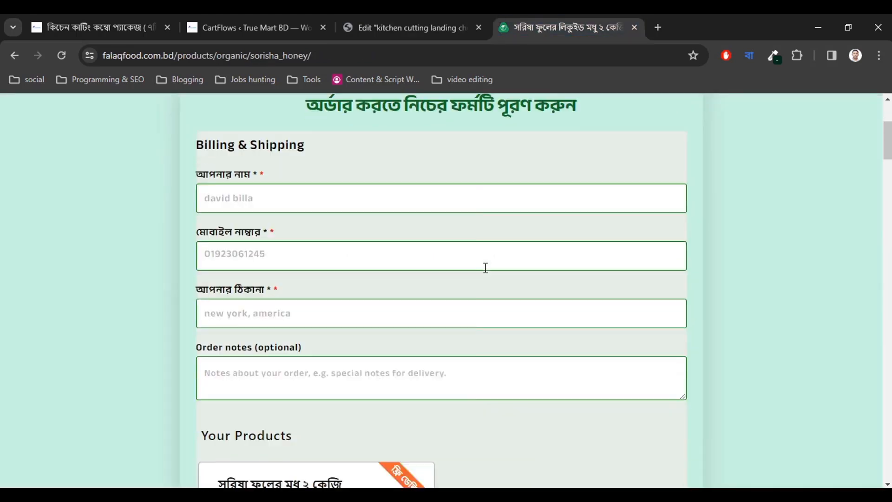
{"action": "scroll", "coordinate": [486, 268], "scroll_direction": "up", "scroll_amount": 4}
{"action": "scroll", "coordinate": [483, 265], "scroll_direction": "up", "scroll_amount": 2}
{"action": "scroll", "coordinate": [481, 265], "scroll_direction": "down", "scroll_amount": 2}
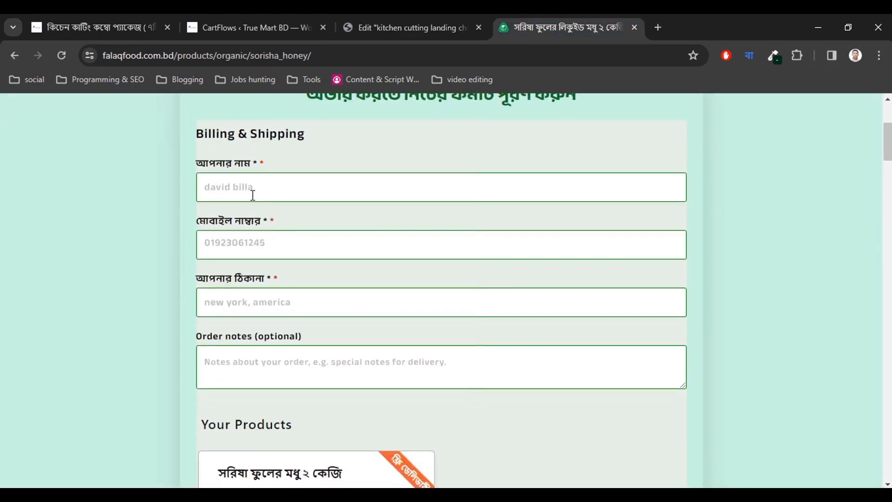
{"action": "left_click", "coordinate": [286, 21]}
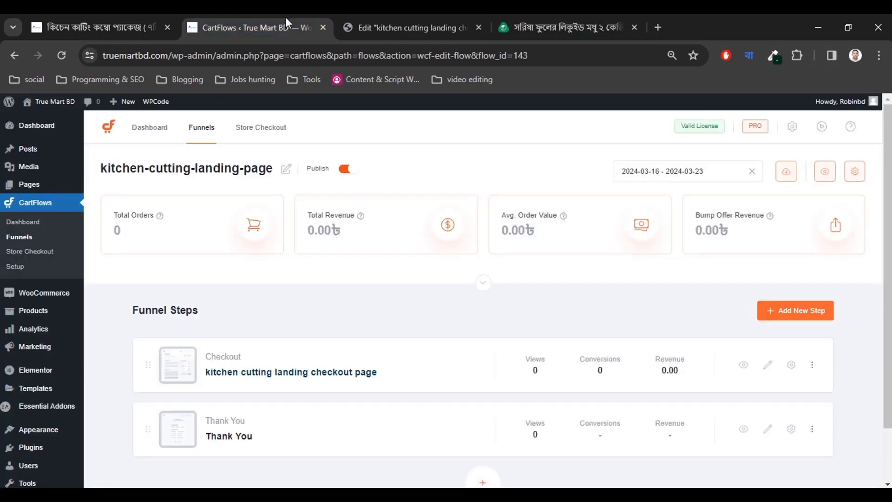
{"action": "left_click", "coordinate": [367, 26]}
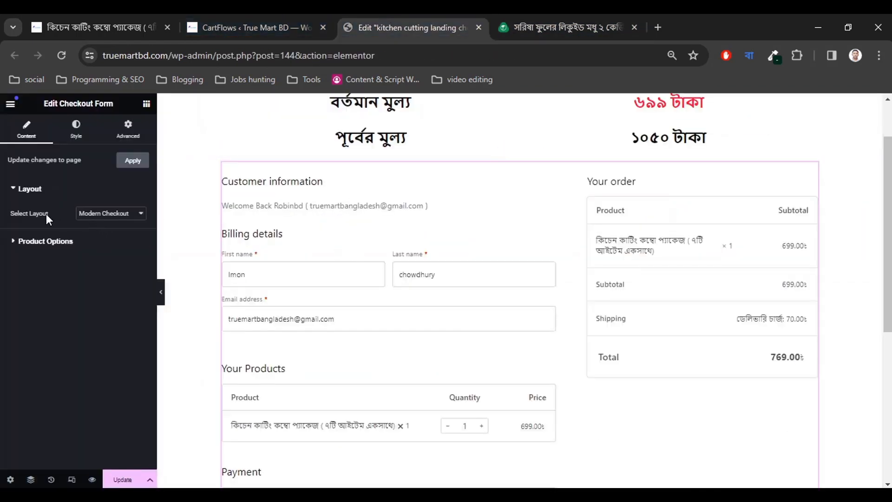
Set the checkout layout to Modern One Column and expand Product Options.
{"action": "left_click", "coordinate": [114, 213]}
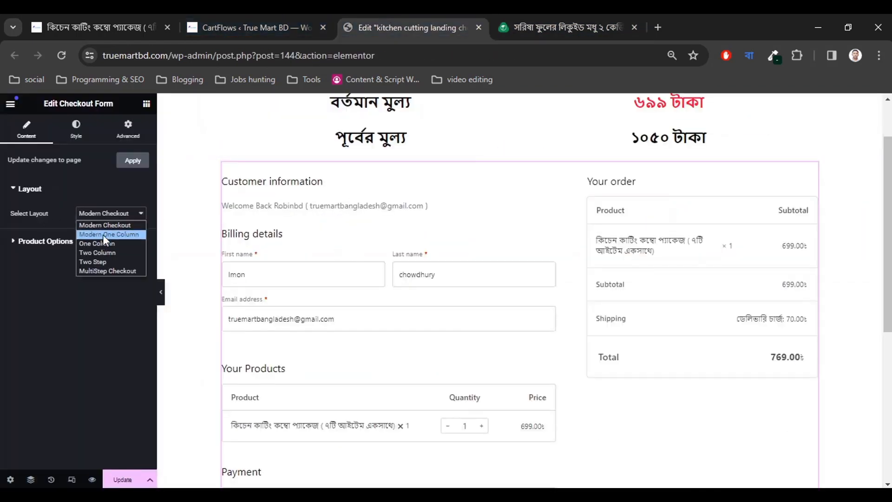
{"action": "left_click", "coordinate": [104, 234]}
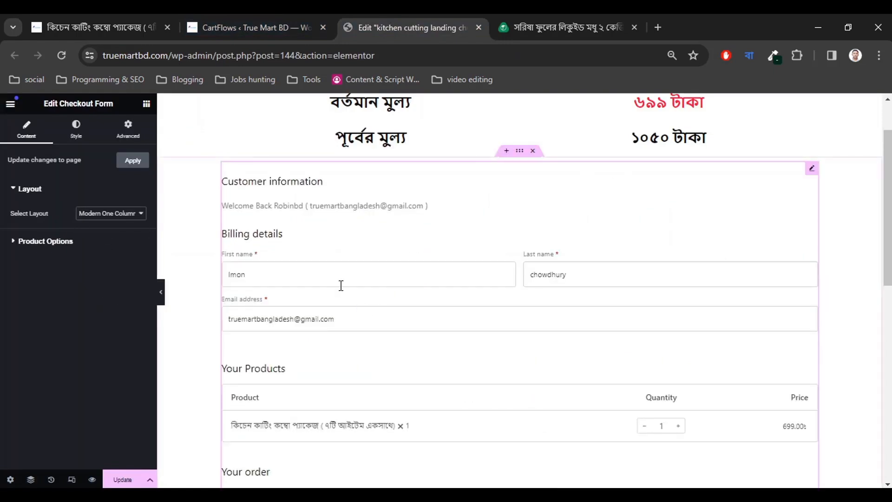
{"action": "scroll", "coordinate": [416, 316], "scroll_direction": "down", "scroll_amount": 11}
{"action": "scroll", "coordinate": [415, 311], "scroll_direction": "up", "scroll_amount": 12}
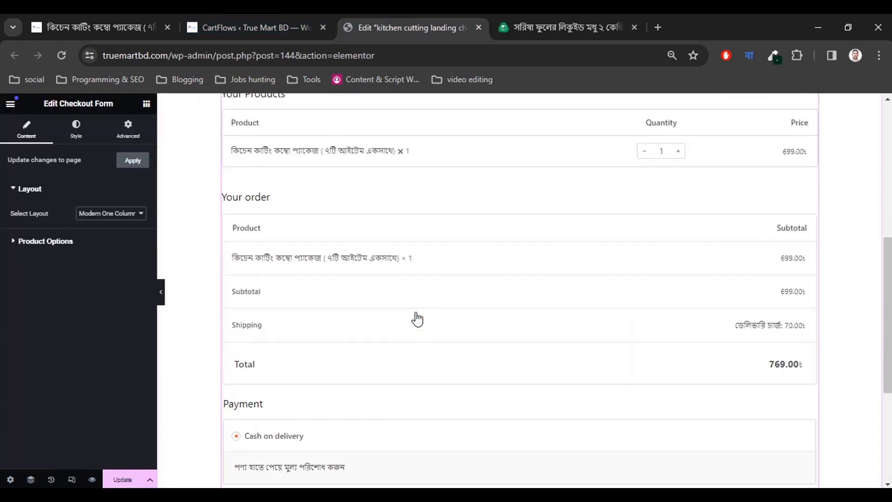
{"action": "left_click", "coordinate": [56, 244]}
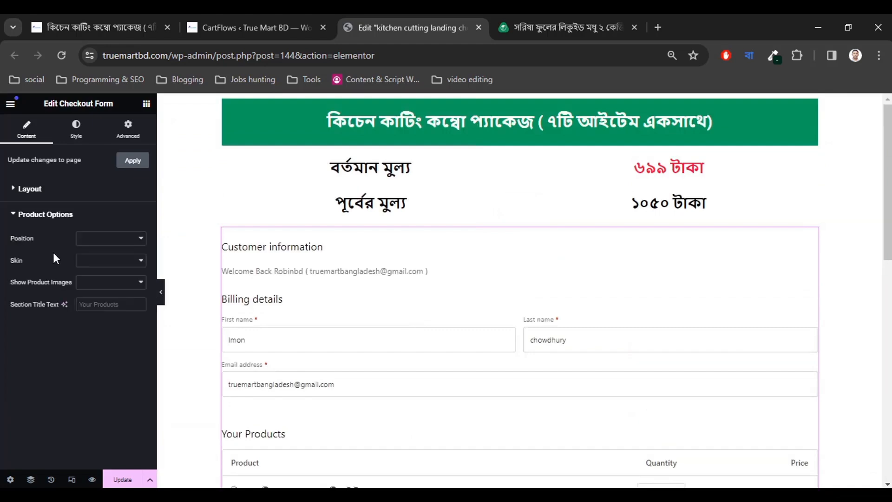
{"action": "left_click", "coordinate": [562, 27]}
{"action": "scroll", "coordinate": [342, 254], "scroll_direction": "down", "scroll_amount": 5}
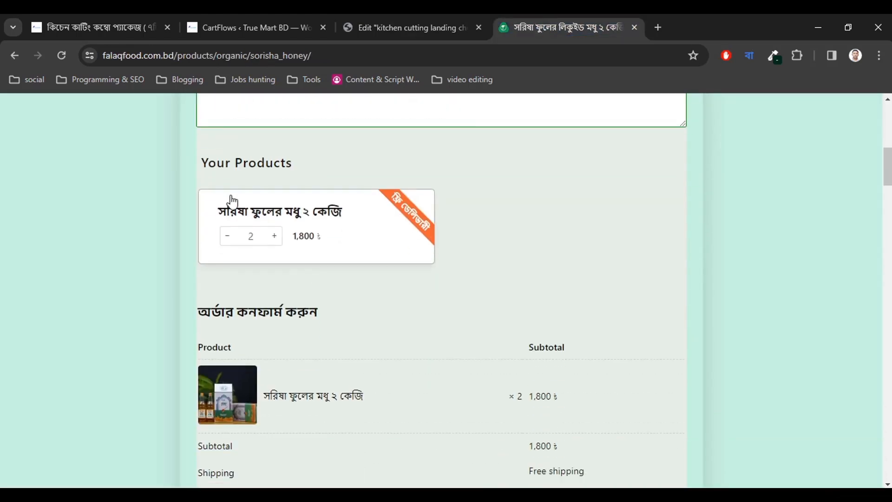
{"action": "left_click", "coordinate": [445, 21]}
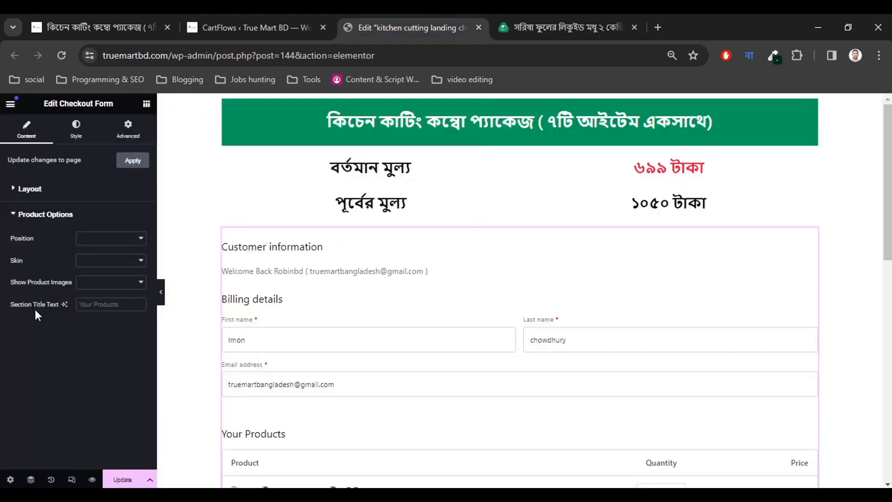
{"action": "left_click", "coordinate": [95, 241]}
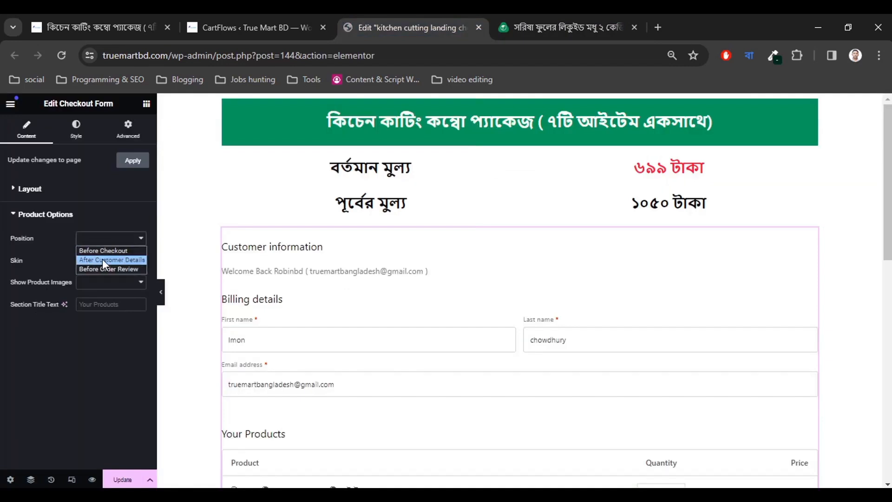
Position the product list after customer details using the Classic skin.
{"action": "left_click", "coordinate": [102, 258]}
{"action": "scroll", "coordinate": [357, 334], "scroll_direction": "down", "scroll_amount": 10}
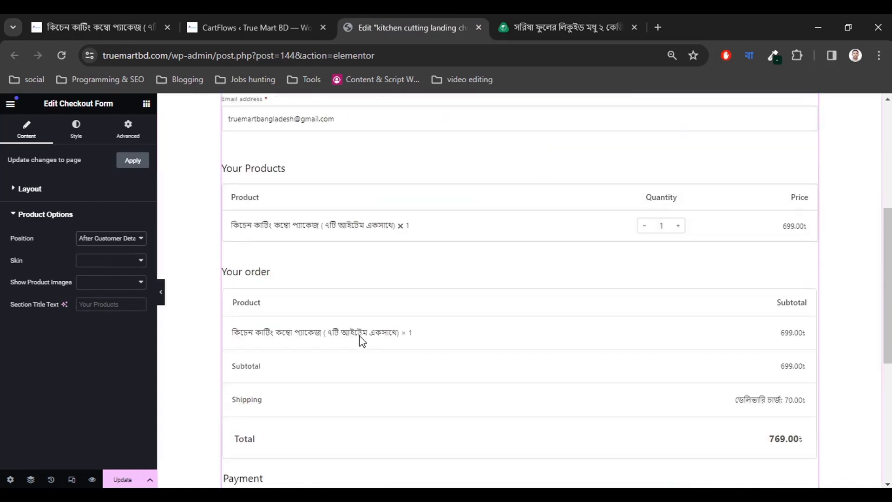
{"action": "scroll", "coordinate": [361, 340], "scroll_direction": "up", "scroll_amount": 5}
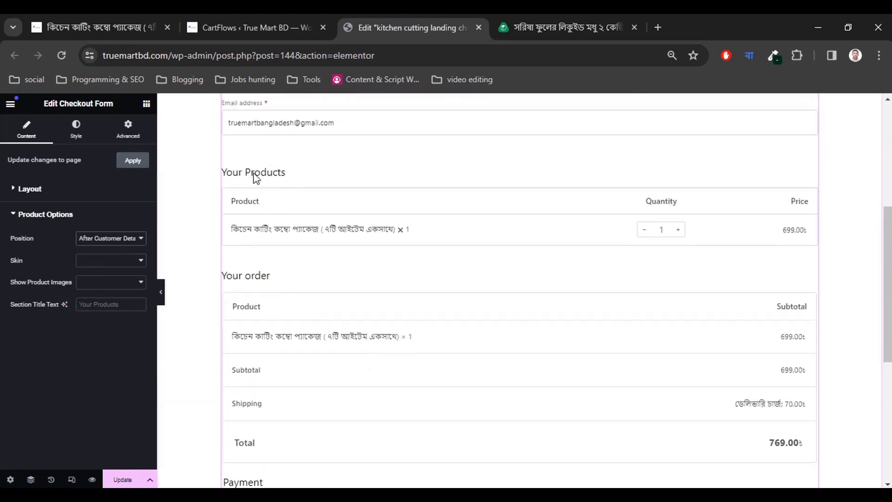
{"action": "left_click", "coordinate": [91, 260]}
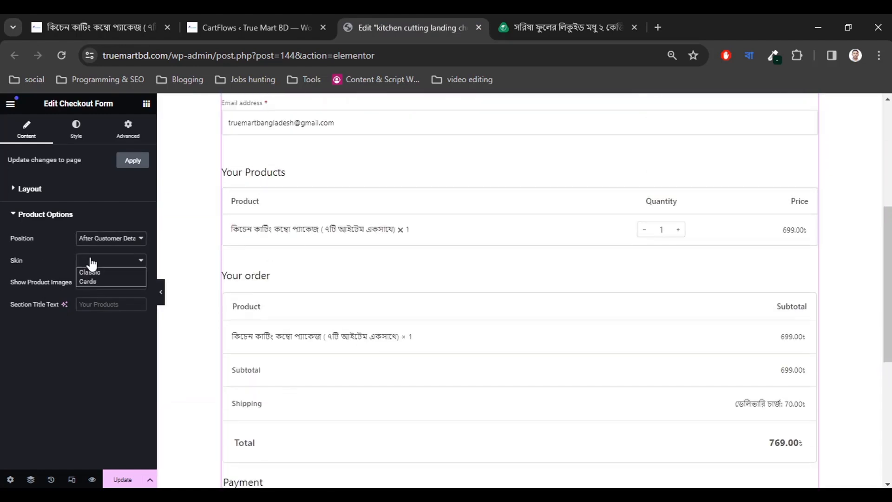
{"action": "left_click", "coordinate": [93, 272]}
{"action": "left_click", "coordinate": [84, 263]}
{"action": "left_click", "coordinate": [87, 278]}
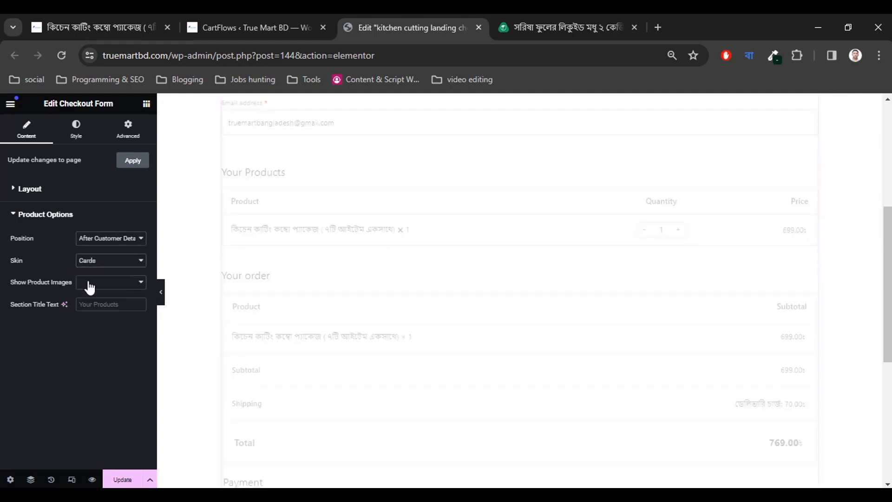
{"action": "left_click", "coordinate": [531, 15]}
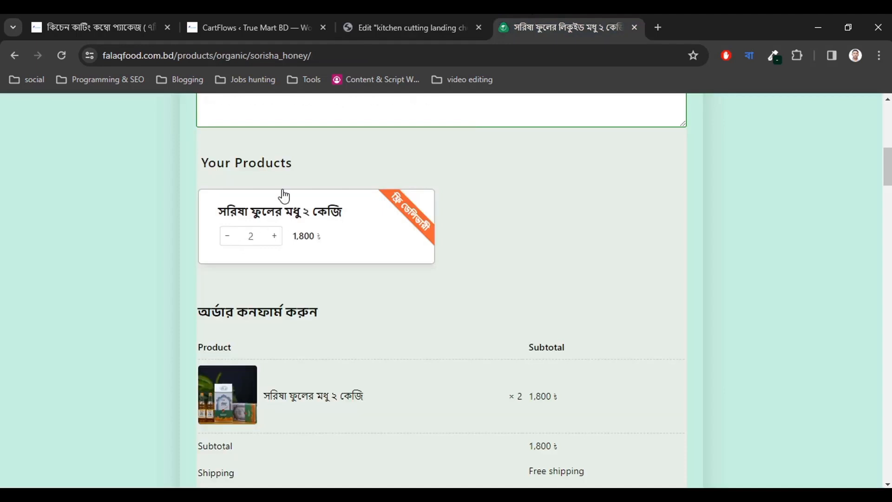
{"action": "left_click", "coordinate": [417, 15]}
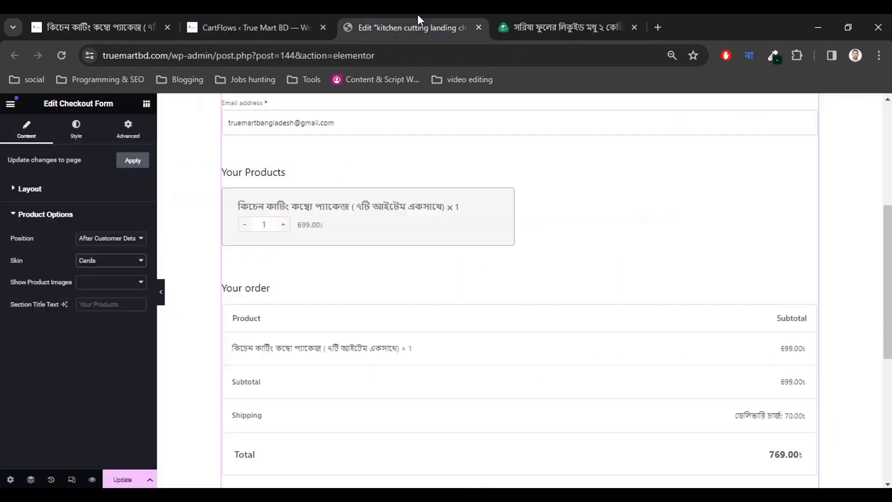
{"action": "left_click", "coordinate": [100, 261]}
{"action": "left_click", "coordinate": [97, 281]}
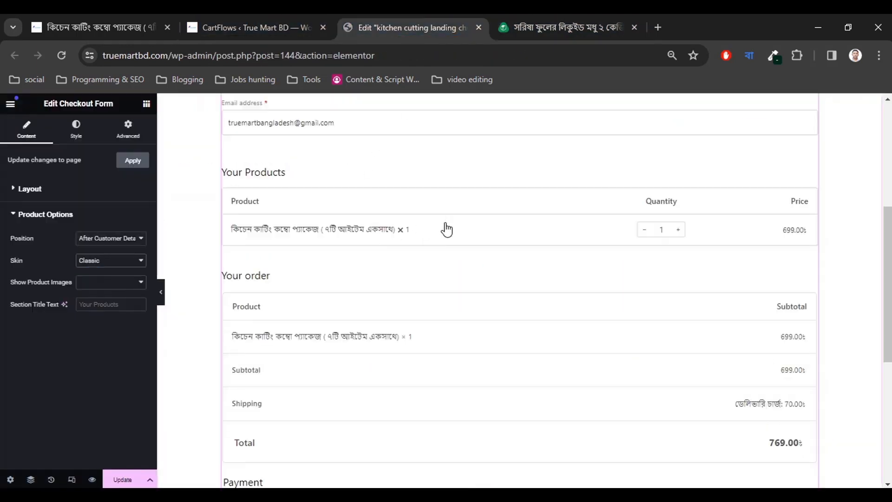
Show product images and title the product section আপনার পণ্য.
{"action": "left_click", "coordinate": [93, 283]}
{"action": "left_click", "coordinate": [96, 295]}
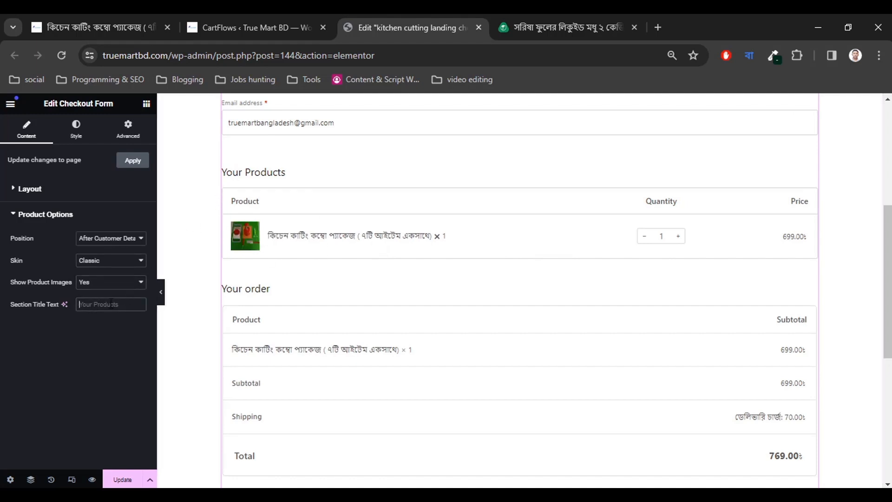
{"action": "type", "text": "আপনার"}
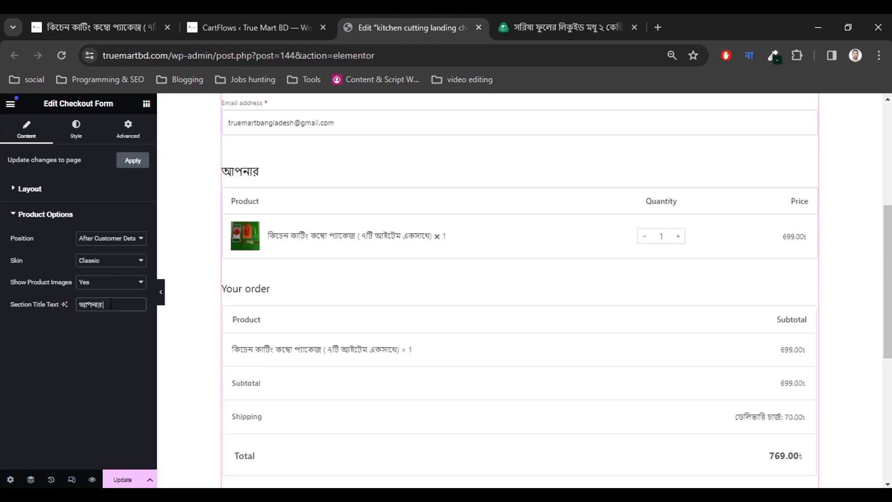
{"action": "type", "text": " পণ্য"}
Compare the checkout preview with the falaqfood reference order form and its Order notes box.
{"action": "scroll", "coordinate": [347, 380], "scroll_direction": "up", "scroll_amount": 5}
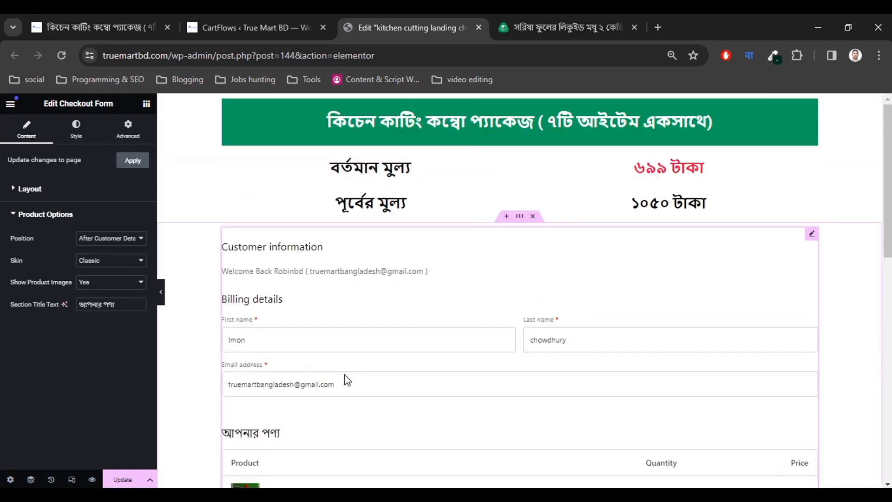
{"action": "scroll", "coordinate": [343, 381], "scroll_direction": "down", "scroll_amount": 3}
{"action": "scroll", "coordinate": [371, 381], "scroll_direction": "up", "scroll_amount": 1}
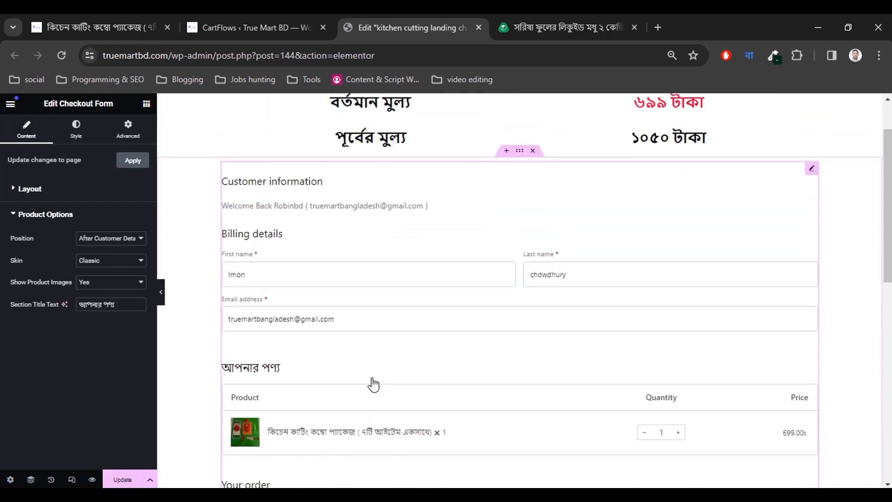
{"action": "scroll", "coordinate": [370, 382], "scroll_direction": "down", "scroll_amount": 1}
{"action": "scroll", "coordinate": [324, 261], "scroll_direction": "up", "scroll_amount": 1}
{"action": "left_click", "coordinate": [528, 16]}
{"action": "scroll", "coordinate": [287, 293], "scroll_direction": "up", "scroll_amount": 6}
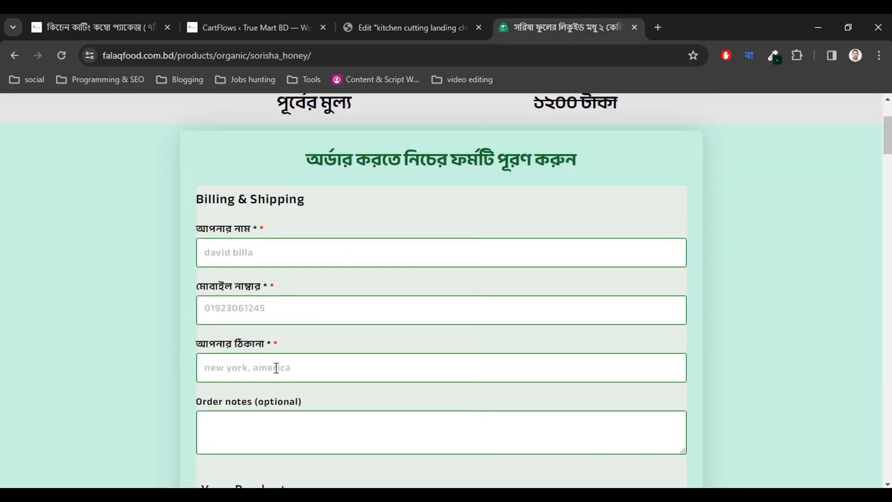
{"action": "scroll", "coordinate": [223, 420], "scroll_direction": "down", "scroll_amount": 1}
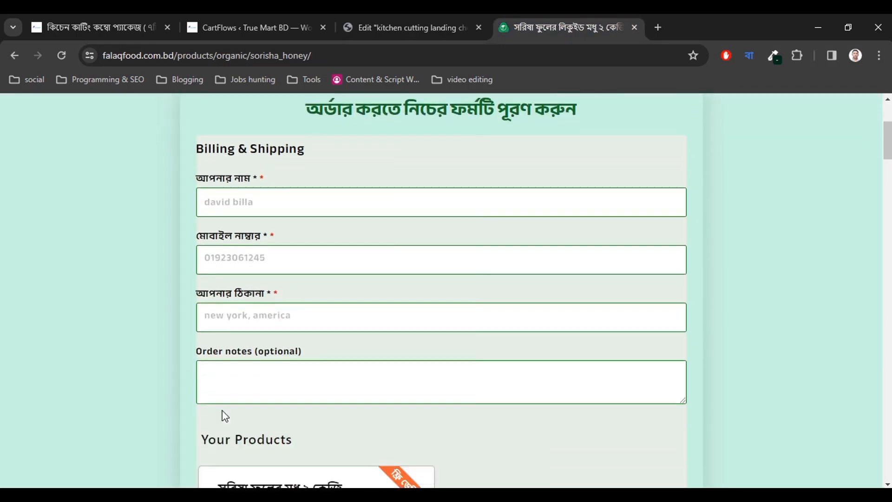
{"action": "double_click", "coordinate": [284, 337]}
{"action": "left_click", "coordinate": [307, 354]}
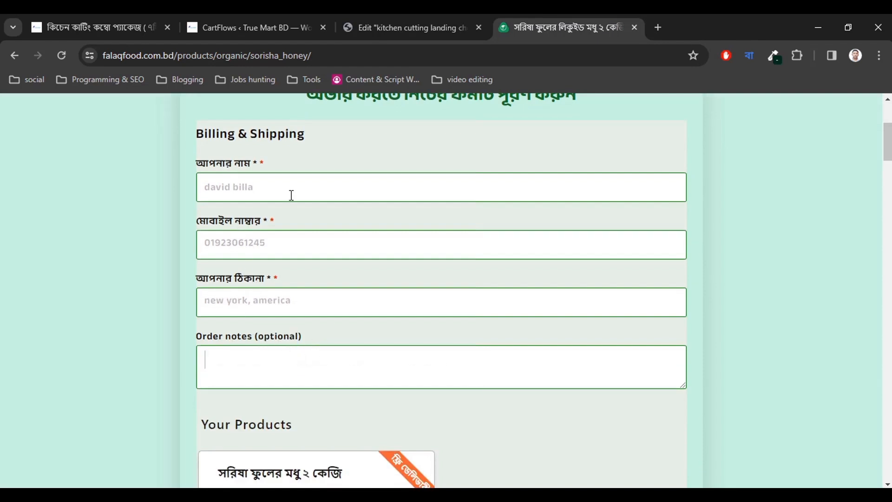
{"action": "left_click", "coordinate": [378, 17]}
Recheck the two pages side by side and save the checkout page with Update.
{"action": "scroll", "coordinate": [464, 325], "scroll_direction": "down", "scroll_amount": 5}
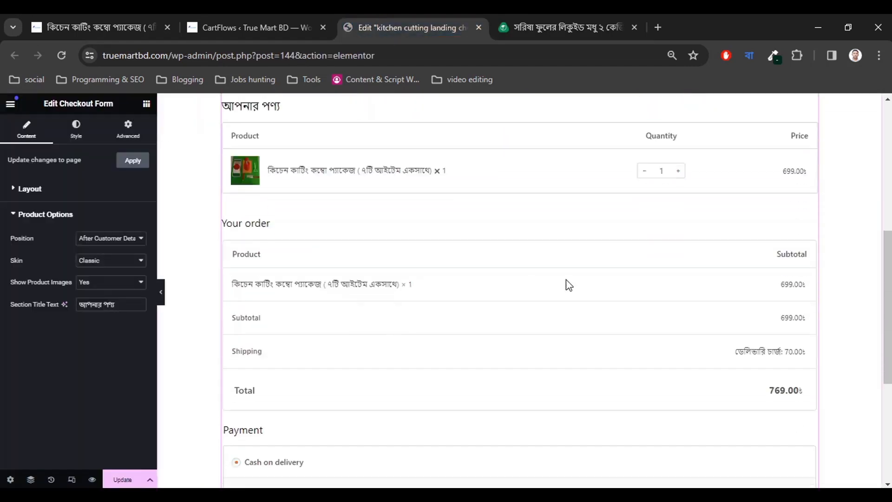
{"action": "scroll", "coordinate": [533, 328], "scroll_direction": "down", "scroll_amount": 5}
{"action": "scroll", "coordinate": [533, 328], "scroll_direction": "up", "scroll_amount": 3}
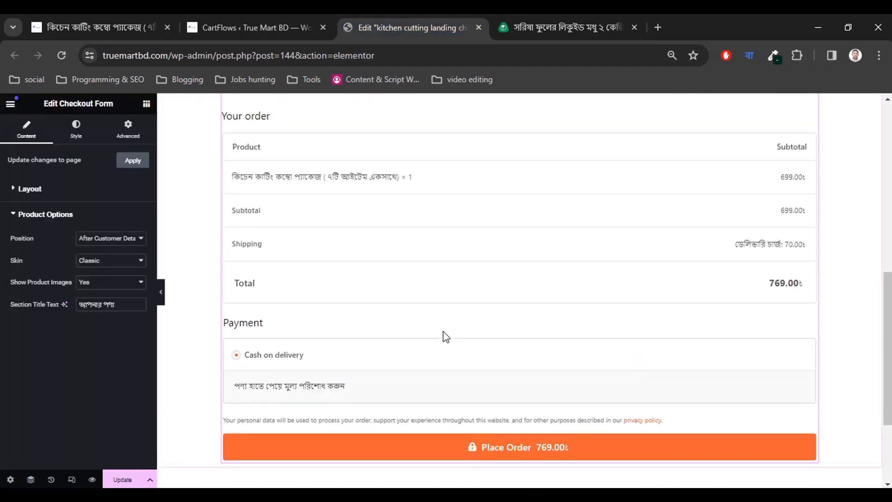
{"action": "scroll", "coordinate": [444, 335], "scroll_direction": "up", "scroll_amount": 2}
{"action": "scroll", "coordinate": [322, 319], "scroll_direction": "down", "scroll_amount": 1}
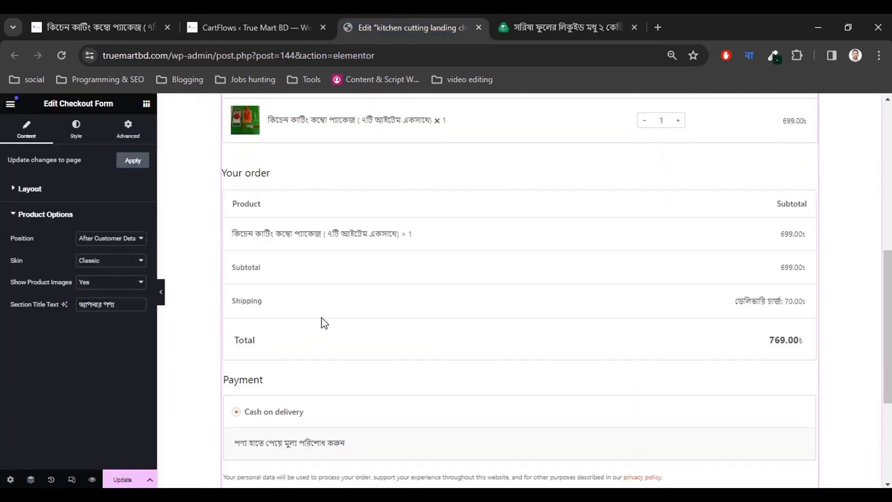
{"action": "left_click", "coordinate": [552, 16]}
{"action": "scroll", "coordinate": [418, 313], "scroll_direction": "down", "scroll_amount": 4}
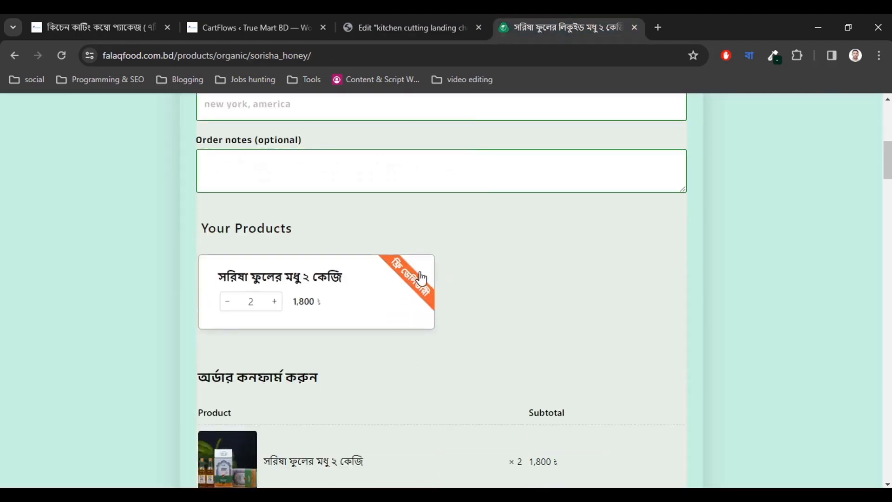
{"action": "scroll", "coordinate": [432, 314], "scroll_direction": "up", "scroll_amount": 3}
{"action": "left_click", "coordinate": [437, 28]}
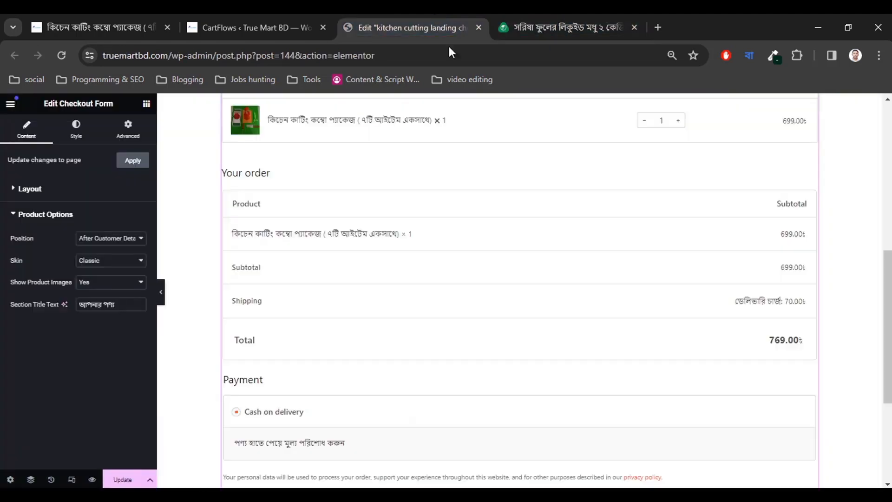
{"action": "scroll", "coordinate": [646, 272], "scroll_direction": "up", "scroll_amount": 5}
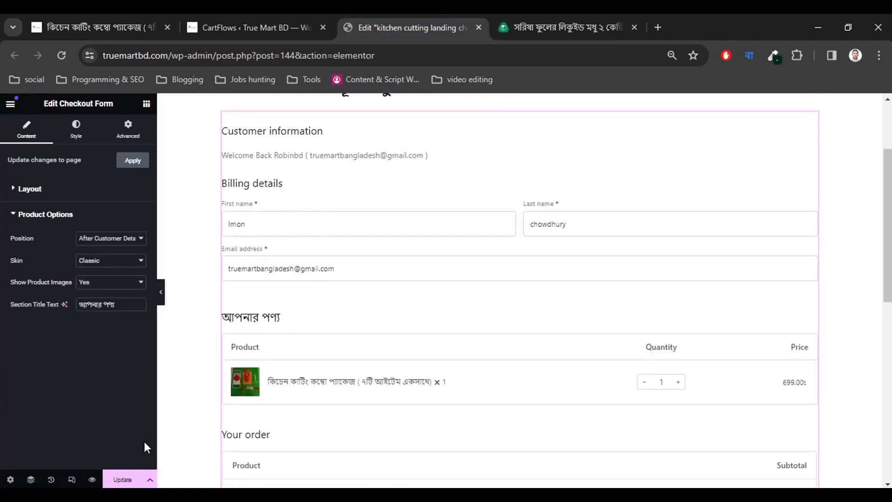
{"action": "left_click", "coordinate": [123, 480]}
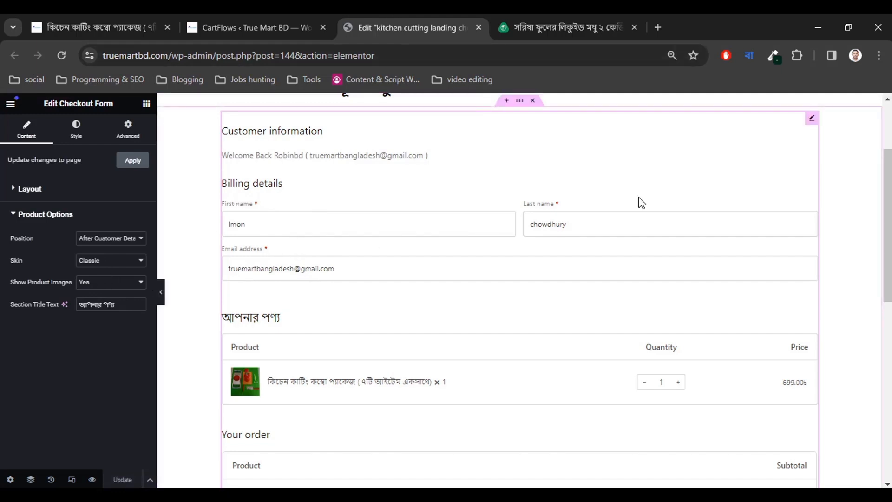
Select the falaqfood form heading text to copy for the checkout page.
{"action": "left_click", "coordinate": [539, 29]}
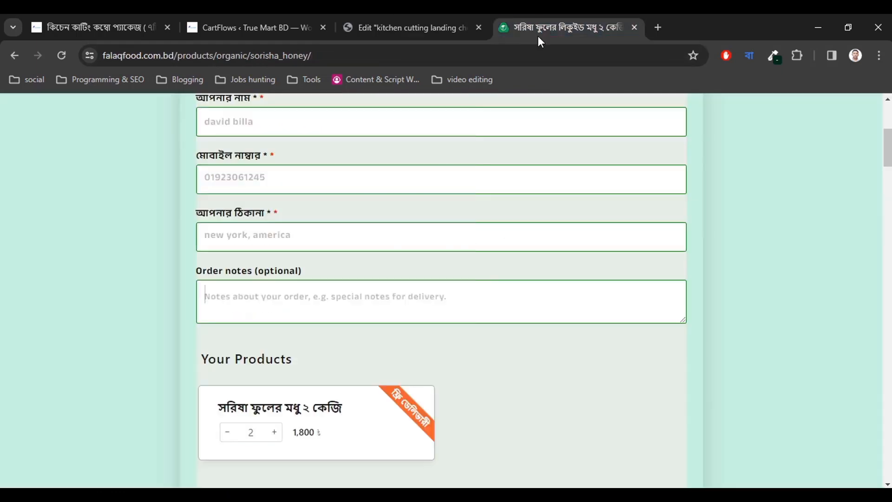
{"action": "scroll", "coordinate": [257, 282], "scroll_direction": "up", "scroll_amount": 3}
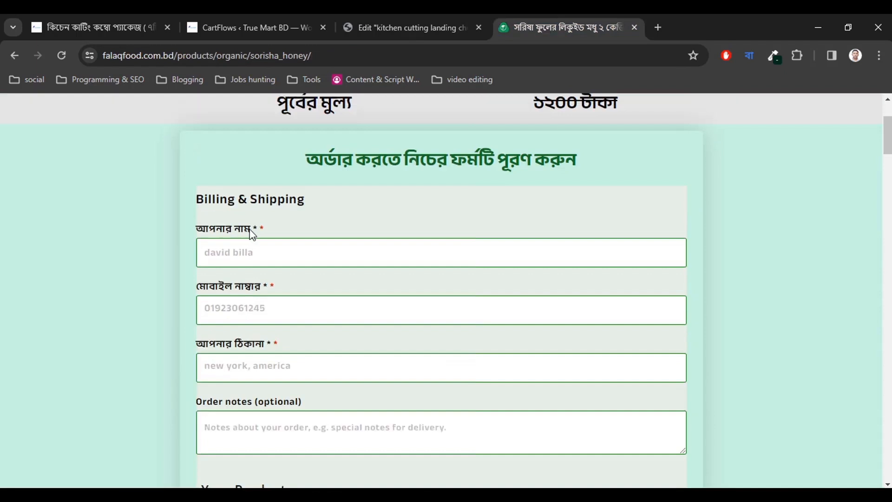
{"action": "left_click_drag", "start_coordinate": [250, 232], "coordinate": [186, 235]}
{"action": "left_click", "coordinate": [248, 252]}
{"action": "left_click_drag", "start_coordinate": [311, 161], "coordinate": [613, 160]}
{"action": "key", "text": "ctrl+c"}
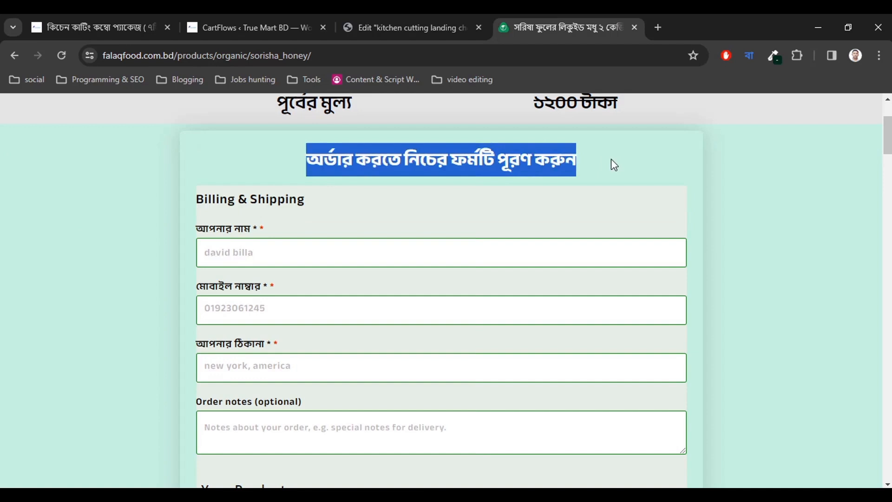
{"action": "left_click", "coordinate": [584, 198]}
{"action": "left_click", "coordinate": [428, 22]}
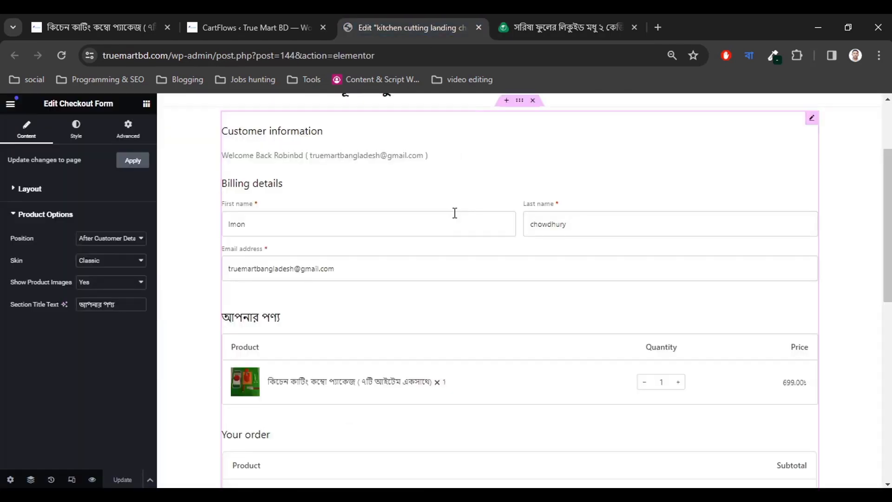
Drag a Heading widget above the checkout form and paste the title অর্ডার করতে নিচের ফর্মটি পূরণ করুন.
{"action": "left_click", "coordinate": [146, 103]}
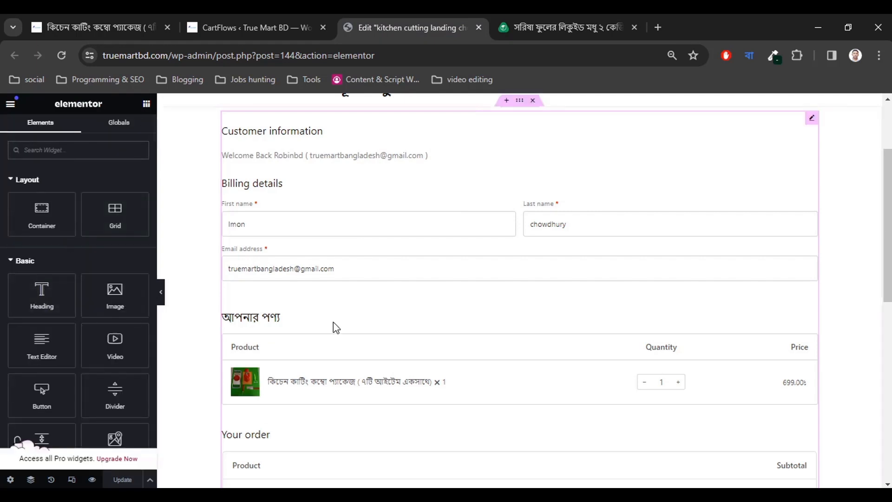
{"action": "scroll", "coordinate": [335, 328], "scroll_direction": "up", "scroll_amount": 3}
{"action": "left_click_drag", "start_coordinate": [42, 295], "coordinate": [525, 235]}
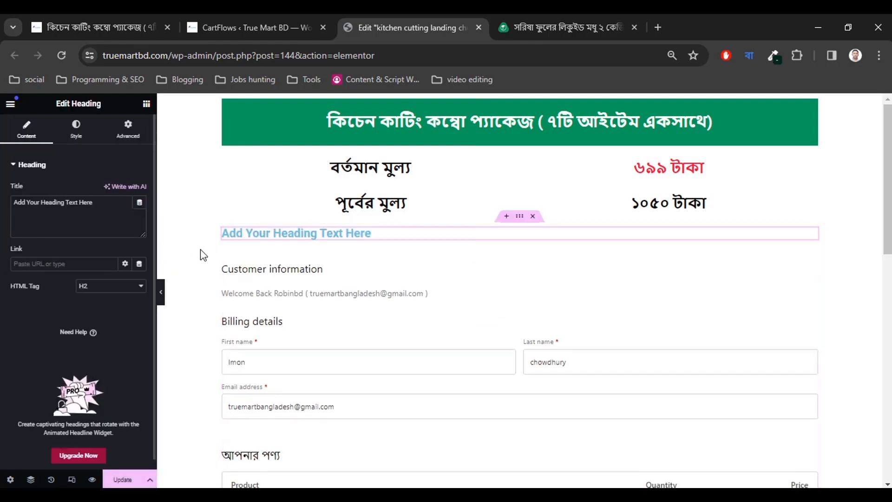
{"action": "left_click", "coordinate": [100, 210]}
{"action": "key", "text": "ctrl+a"}
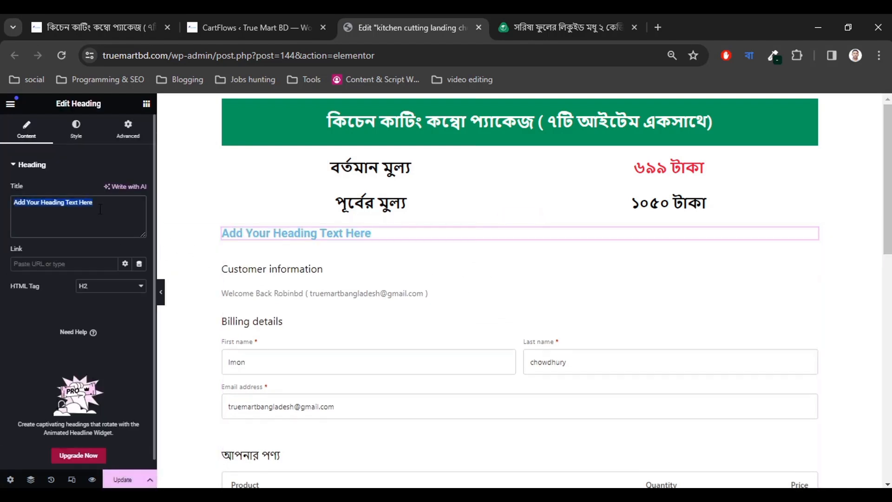
{"action": "key", "text": "ctrl+v"}
Center-align the new heading in its Style settings.
{"action": "left_click", "coordinate": [76, 140]}
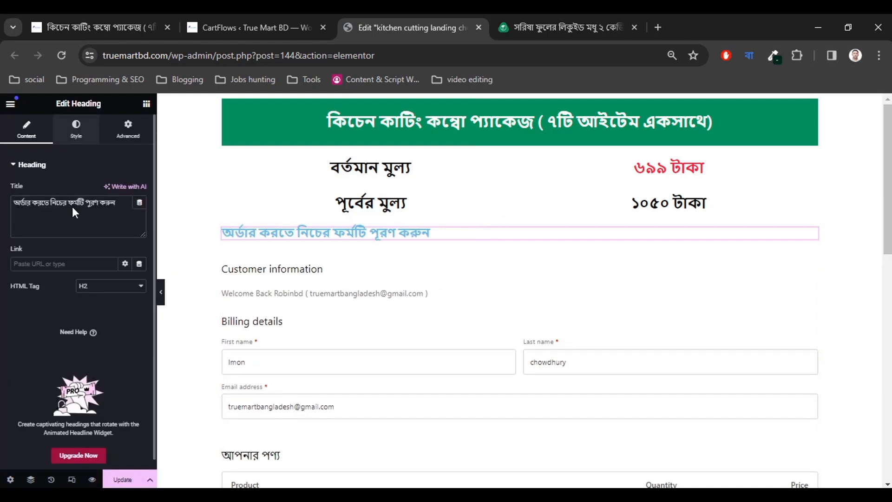
{"action": "left_click", "coordinate": [112, 190]}
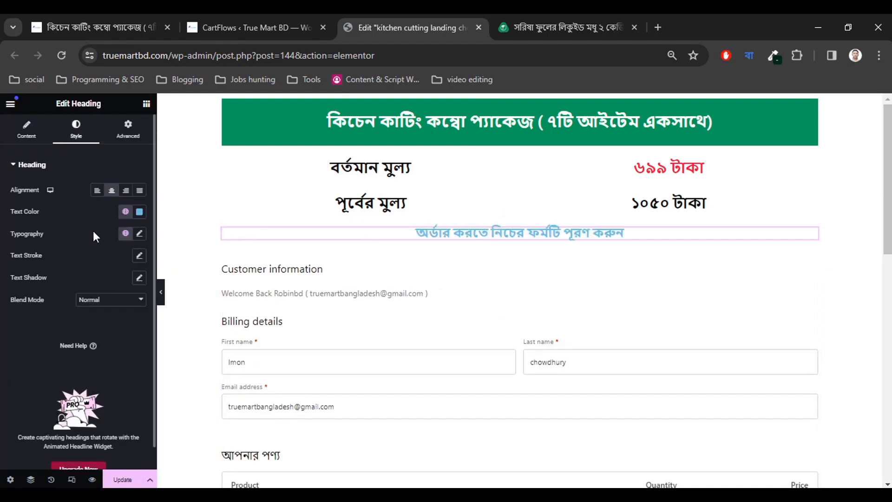
{"action": "left_click", "coordinate": [515, 14]}
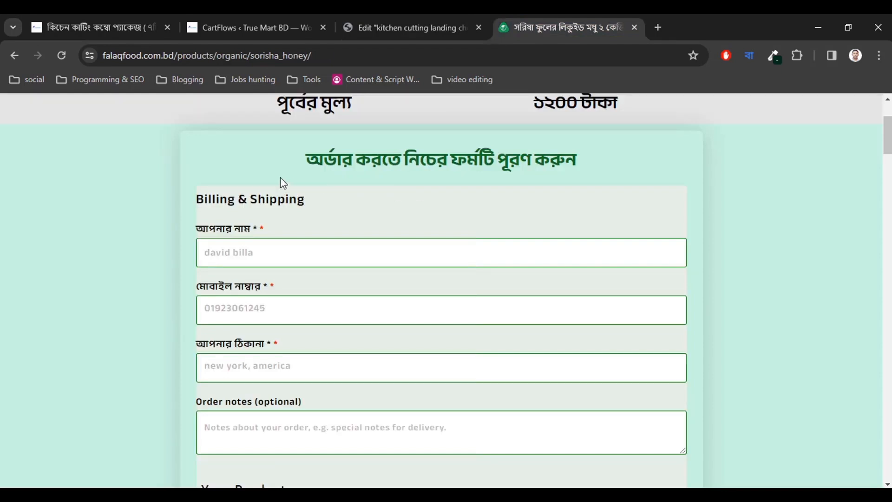
Use ColorZilla to copy the falaqfood form's mint background colour #C8F3E3.
{"action": "scroll", "coordinate": [579, 218], "scroll_direction": "up", "scroll_amount": 1}
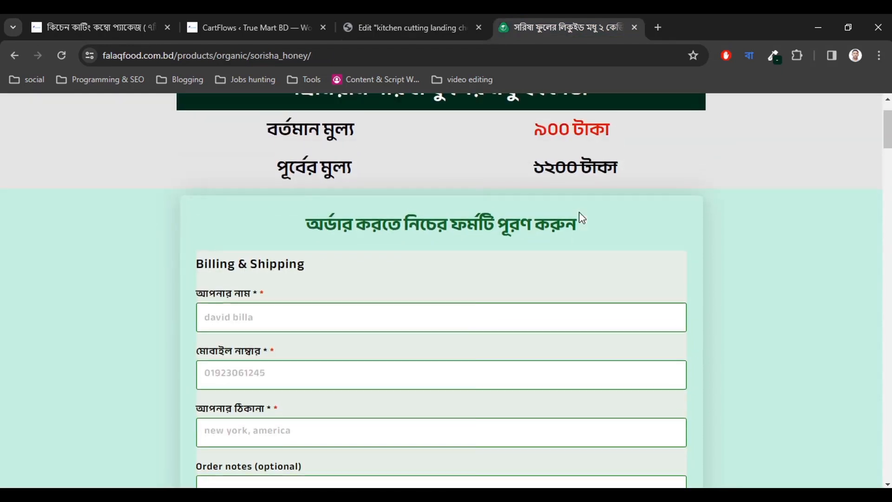
{"action": "scroll", "coordinate": [580, 218], "scroll_direction": "down", "scroll_amount": 1}
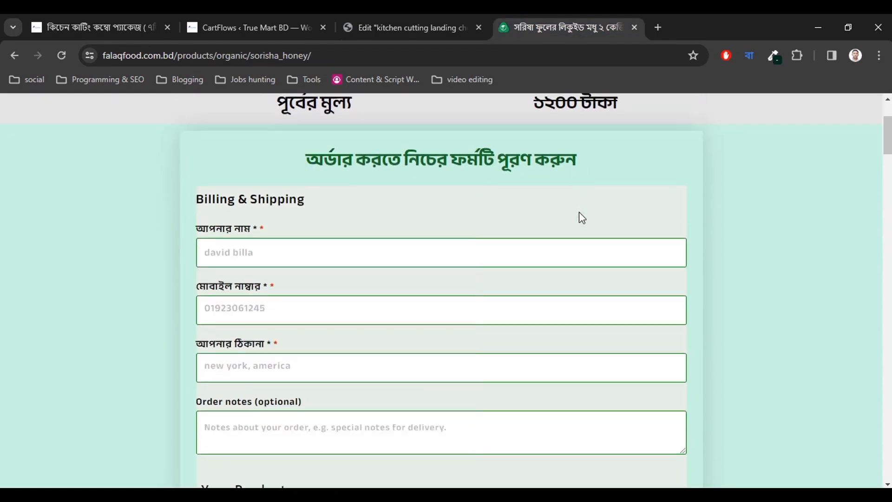
{"action": "left_click", "coordinate": [774, 56]}
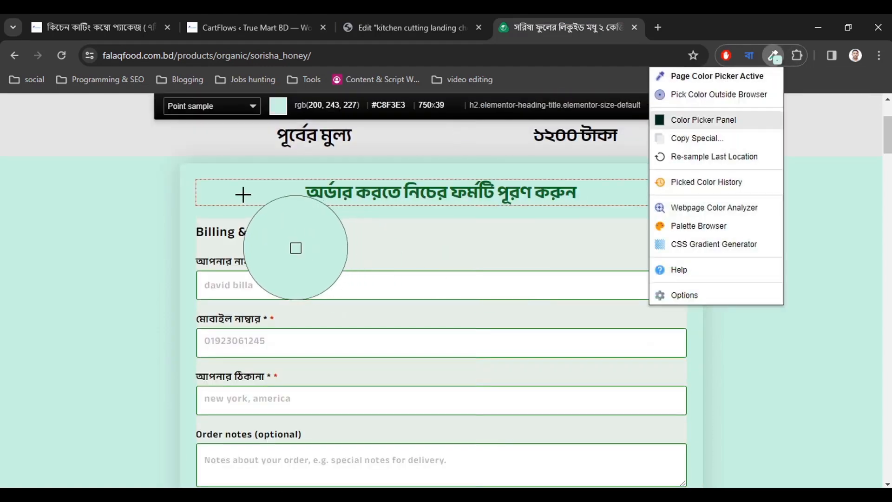
{"action": "left_click", "coordinate": [241, 193]}
{"action": "left_click", "coordinate": [241, 193]}
Select the checkout form in the editor and show its Style settings.
{"action": "left_click", "coordinate": [368, 21]}
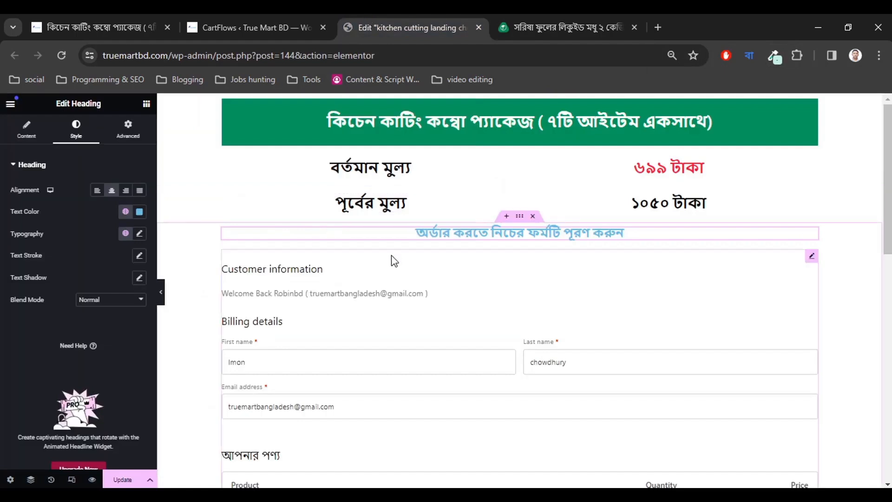
{"action": "left_click", "coordinate": [286, 281]}
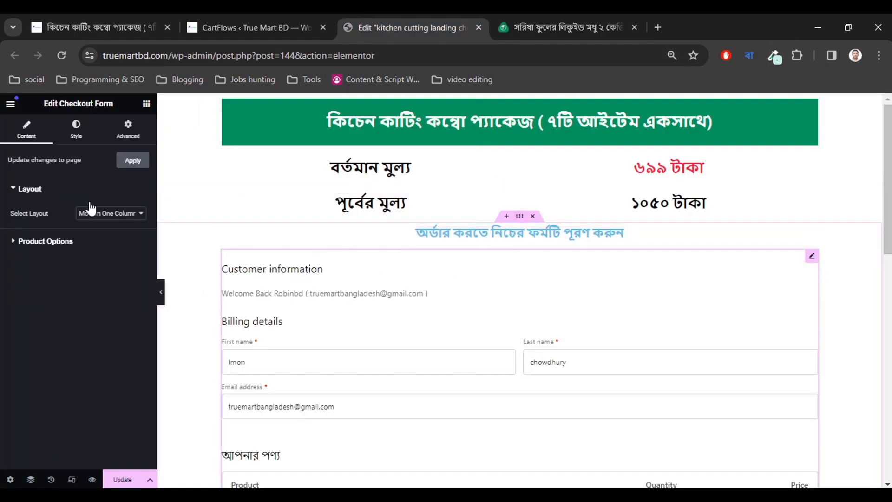
{"action": "left_click", "coordinate": [76, 139]}
{"action": "left_click", "coordinate": [561, 21]}
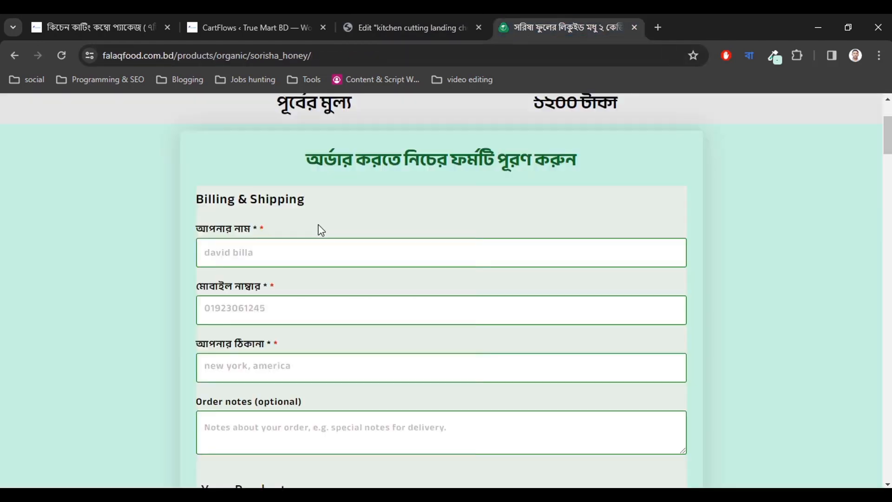
{"action": "left_click", "coordinate": [407, 21]}
{"action": "key", "text": "ctrl+Tab"}
{"action": "left_click", "coordinate": [413, 15]}
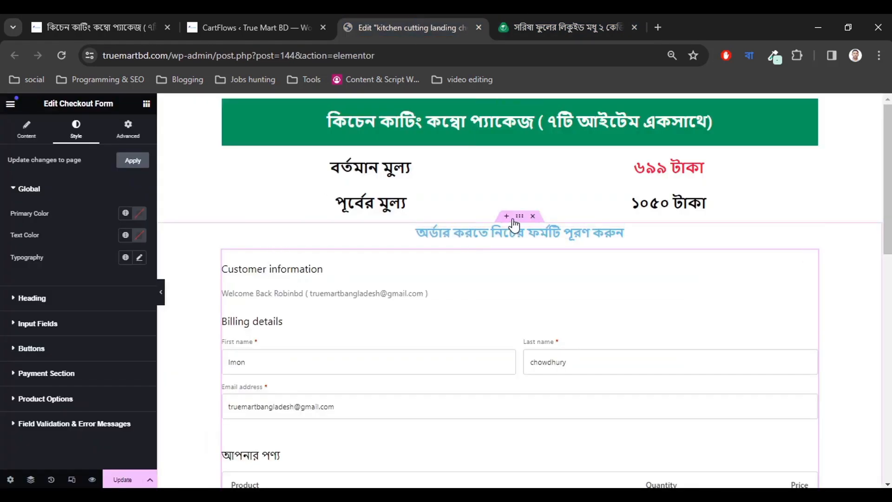
Give the container holding the heading and form a solid #C8F3E3 background.
{"action": "left_click", "coordinate": [507, 245]}
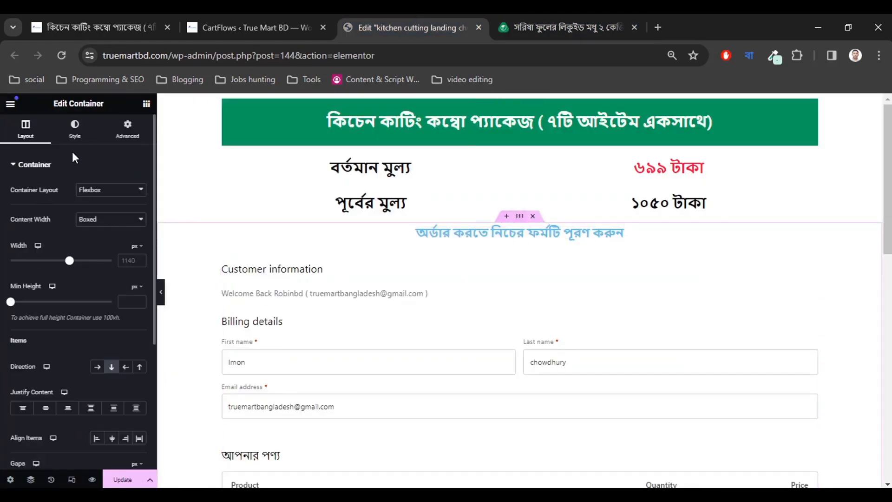
{"action": "left_click", "coordinate": [75, 129]}
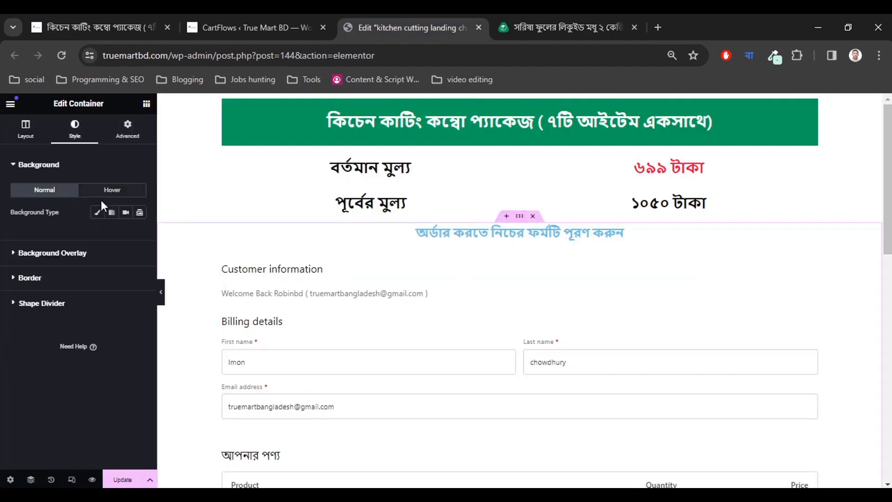
{"action": "left_click", "coordinate": [98, 212]}
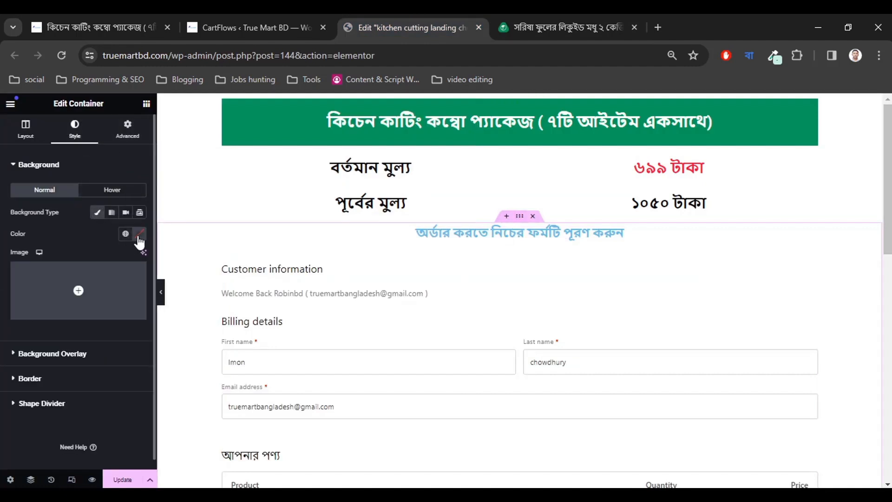
{"action": "left_click", "coordinate": [139, 235]}
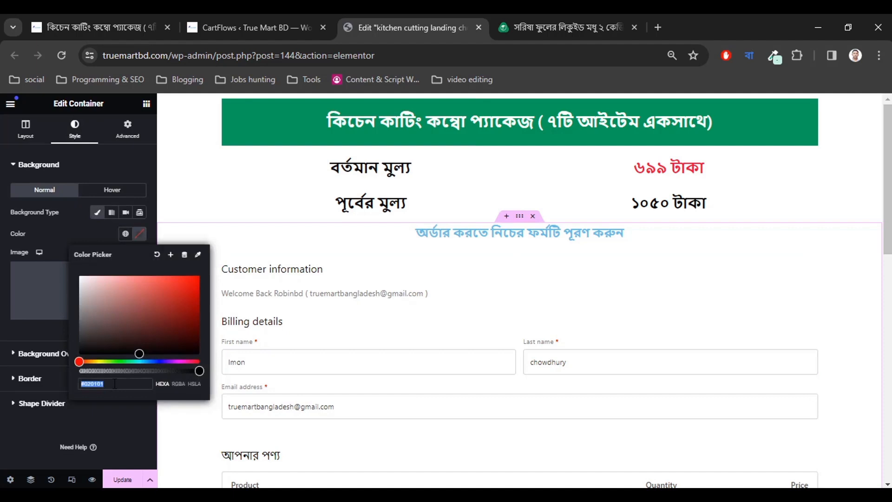
{"action": "key", "text": "ctrl+v"}
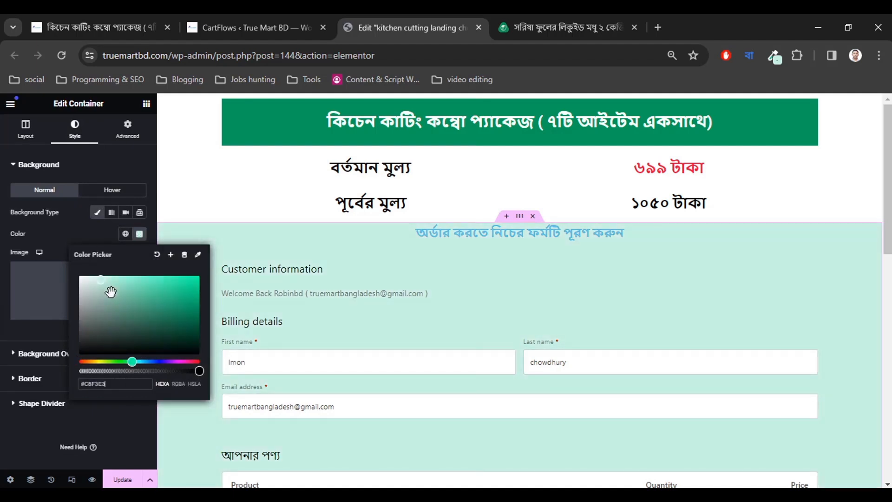
Lighten the container's mint shade slightly and preview the page with the panel hidden.
{"action": "mouse_move", "coordinate": [101, 293]}
{"action": "left_mouse_down"}
{"action": "mouse_move", "coordinate": [118, 291]}
{"action": "mouse_move", "coordinate": [113, 280]}
{"action": "mouse_move", "coordinate": [98, 280]}
{"action": "left_mouse_up"}
{"action": "left_click", "coordinate": [118, 387]}
{"action": "left_click", "coordinate": [112, 416]}
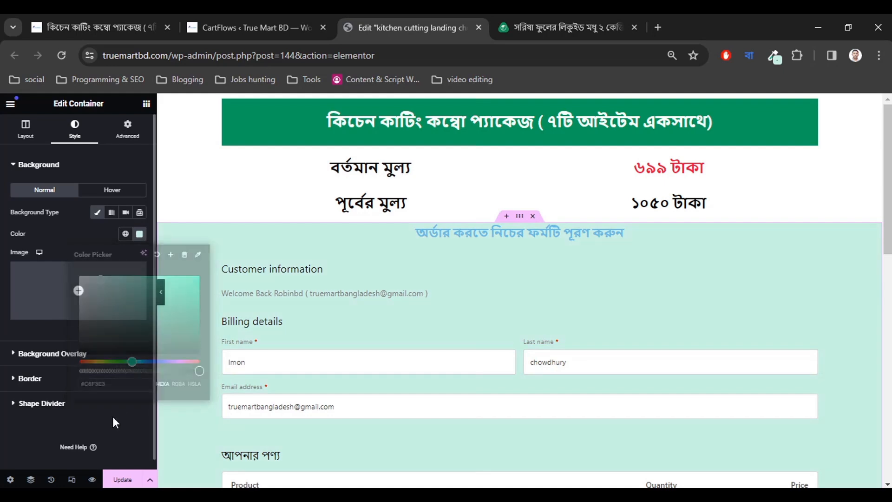
{"action": "scroll", "coordinate": [406, 360], "scroll_direction": "down", "scroll_amount": 5}
{"action": "scroll", "coordinate": [404, 358], "scroll_direction": "up", "scroll_amount": 2}
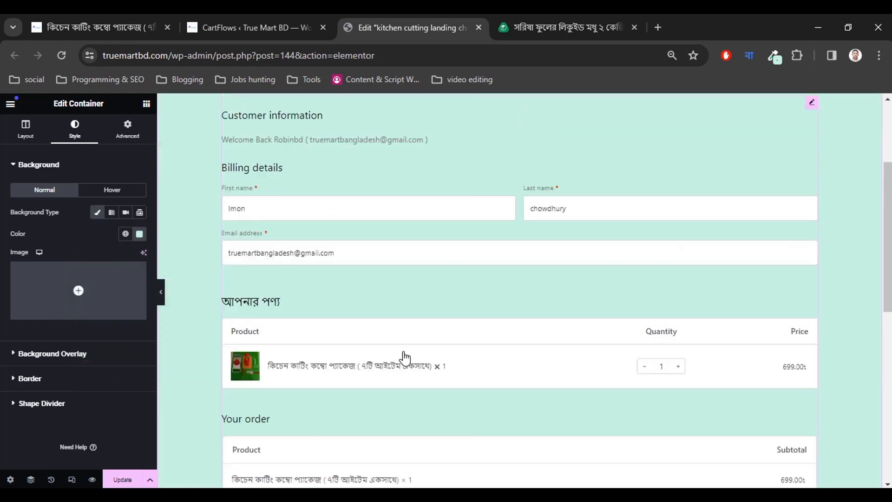
{"action": "left_click", "coordinate": [160, 292]}
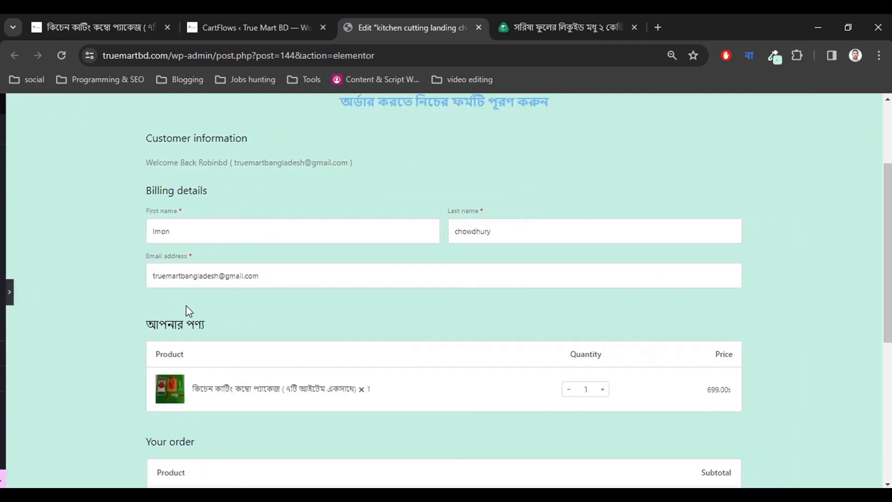
{"action": "left_click", "coordinate": [4, 292]}
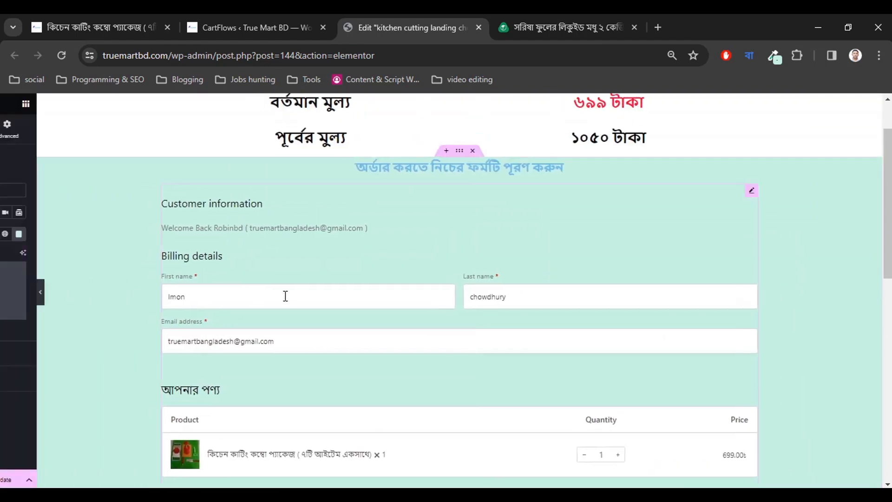
{"action": "left_click", "coordinate": [520, 15]}
{"action": "scroll", "coordinate": [102, 346], "scroll_direction": "up", "scroll_amount": 2}
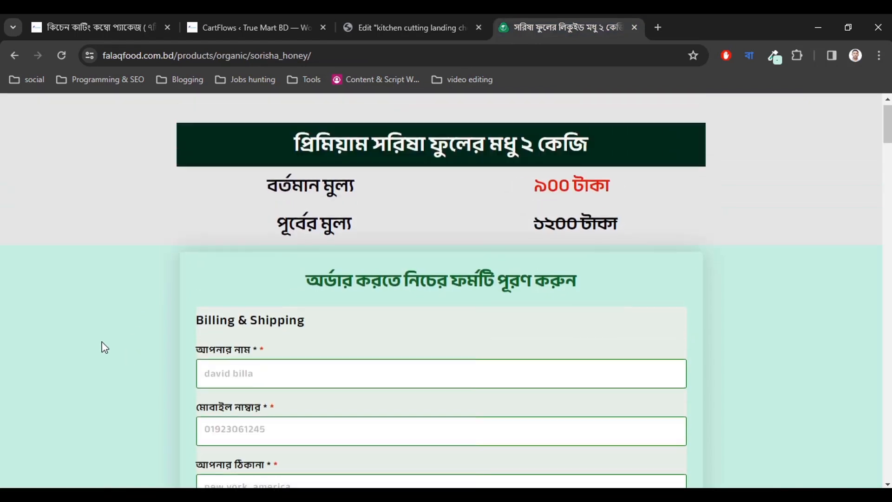
{"action": "scroll", "coordinate": [99, 302], "scroll_direction": "down", "scroll_amount": 2}
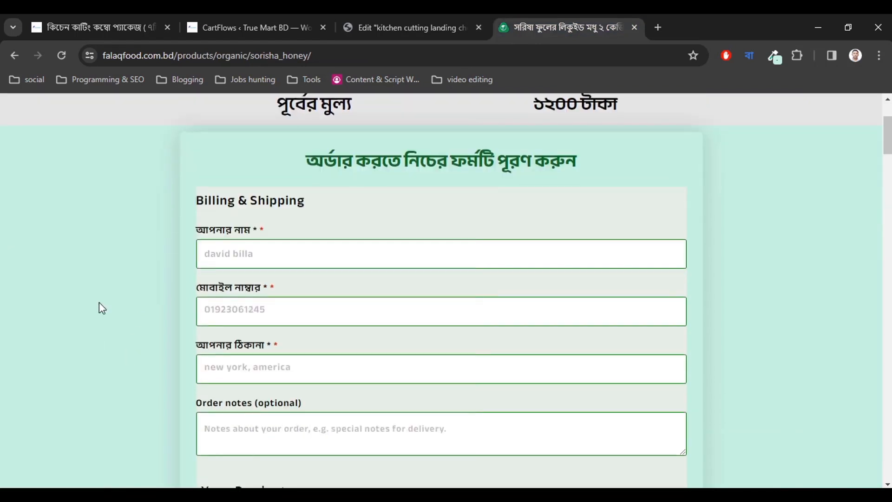
{"action": "left_click", "coordinate": [444, 14]}
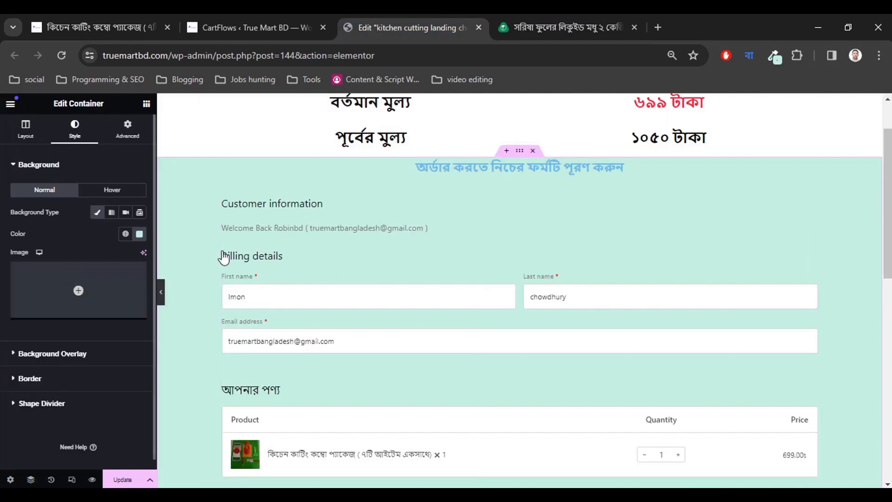
Select the checkout form and inspect its Content layout options.
{"action": "left_click", "coordinate": [411, 222]}
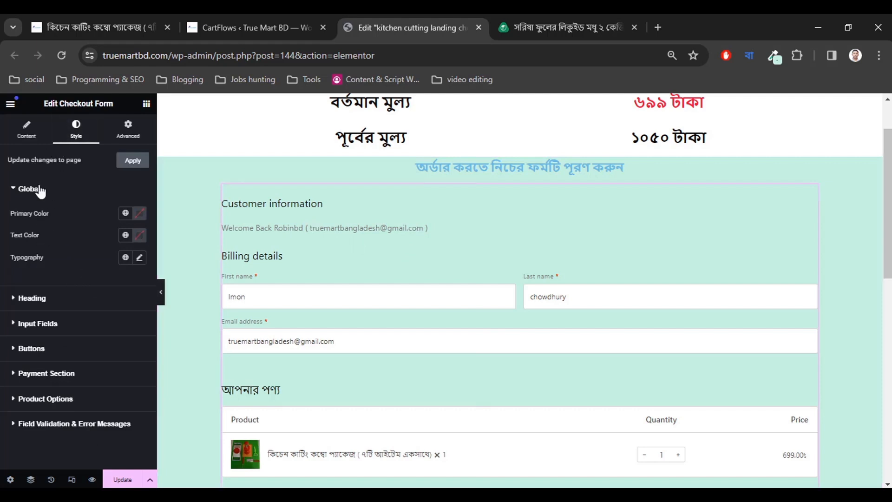
{"action": "left_click", "coordinate": [26, 129]}
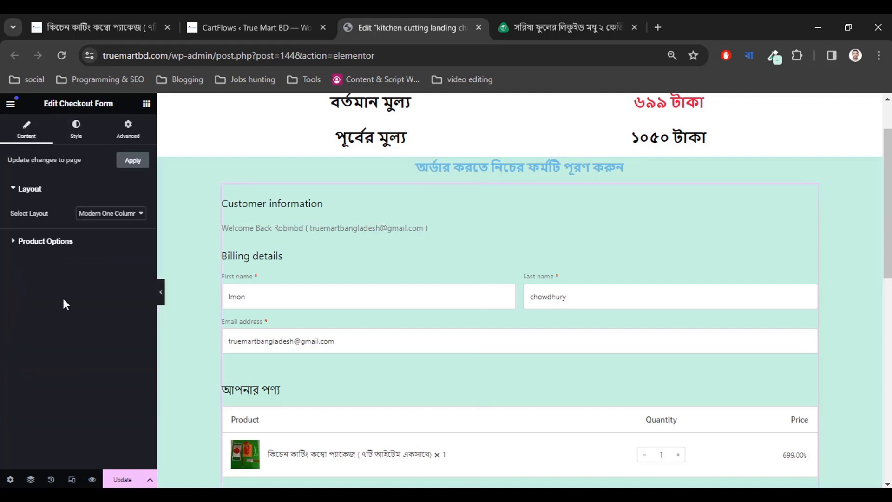
{"action": "left_click", "coordinate": [44, 200]}
{"action": "left_click", "coordinate": [44, 200]}
{"action": "left_click", "coordinate": [44, 200]}
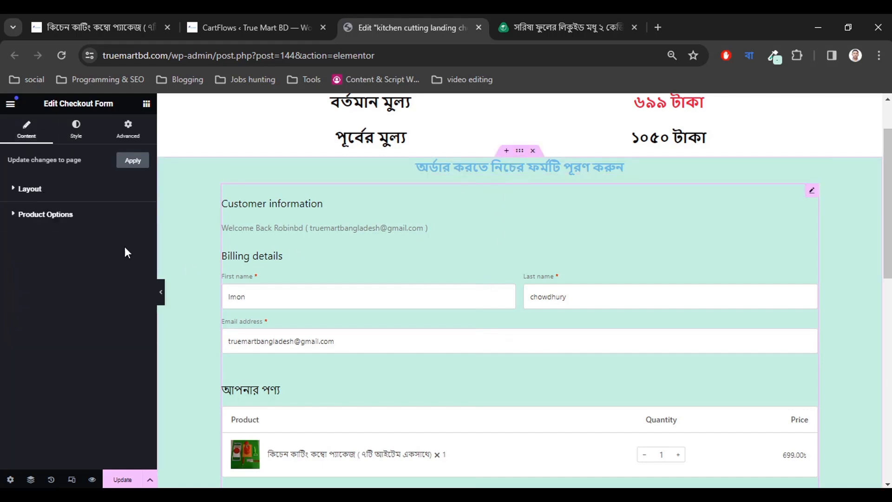
Review the form's Global typography under Style, leaving it at defaults, then collapse Global.
{"action": "left_click", "coordinate": [77, 131]}
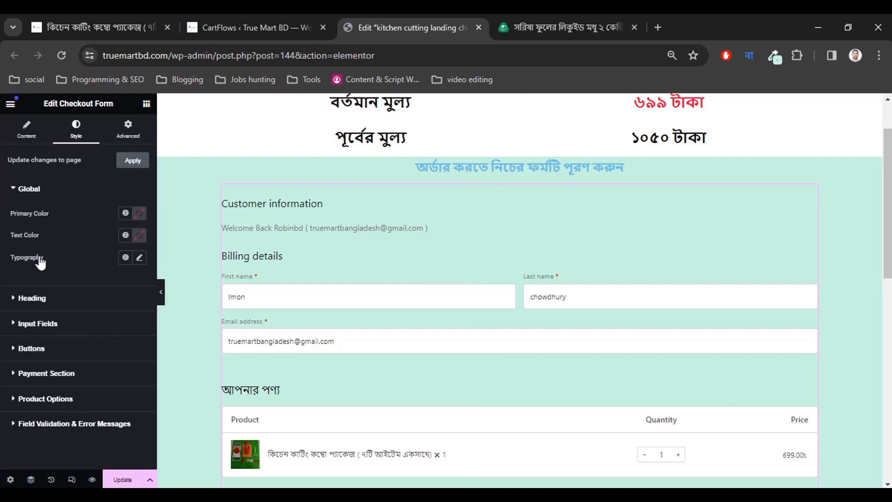
{"action": "left_click", "coordinate": [139, 257]}
{"action": "scroll", "coordinate": [67, 335], "scroll_direction": "down", "scroll_amount": 2}
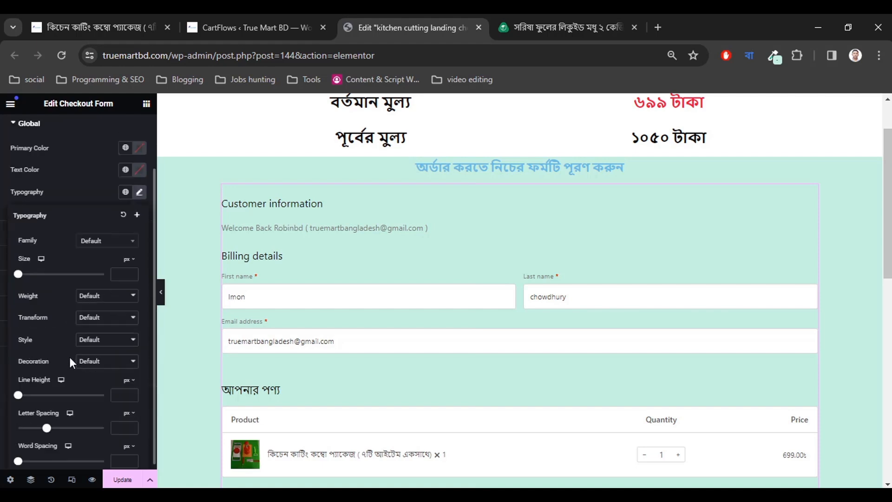
{"action": "scroll", "coordinate": [95, 347], "scroll_direction": "down", "scroll_amount": 1}
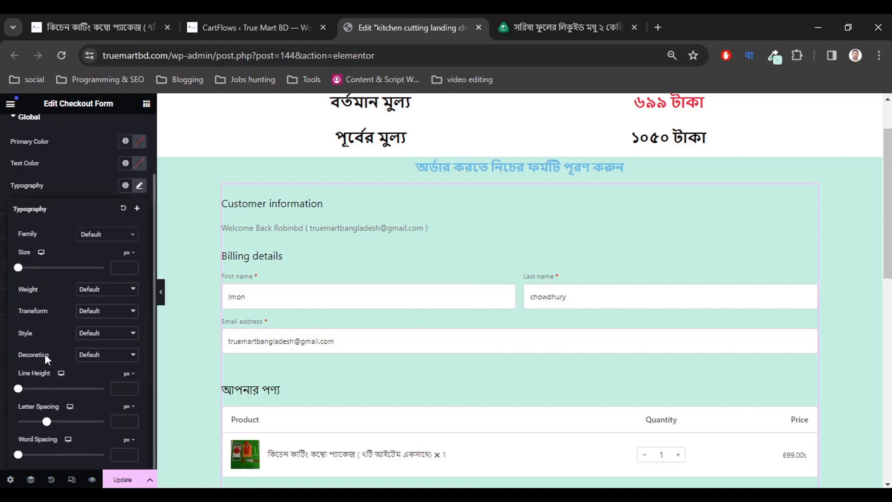
{"action": "scroll", "coordinate": [66, 429], "scroll_direction": "up", "scroll_amount": 2}
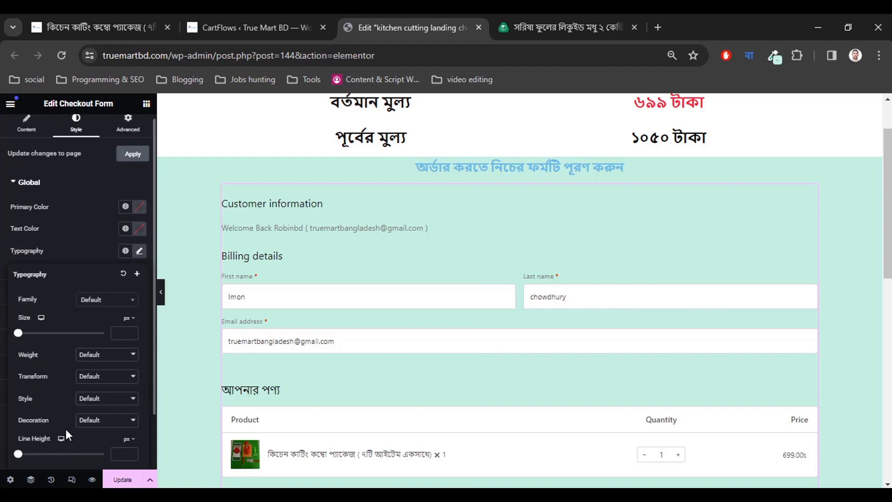
{"action": "scroll", "coordinate": [66, 385], "scroll_direction": "down", "scroll_amount": 2}
{"action": "scroll", "coordinate": [66, 388], "scroll_direction": "up", "scroll_amount": 2}
{"action": "scroll", "coordinate": [82, 325], "scroll_direction": "down", "scroll_amount": 2}
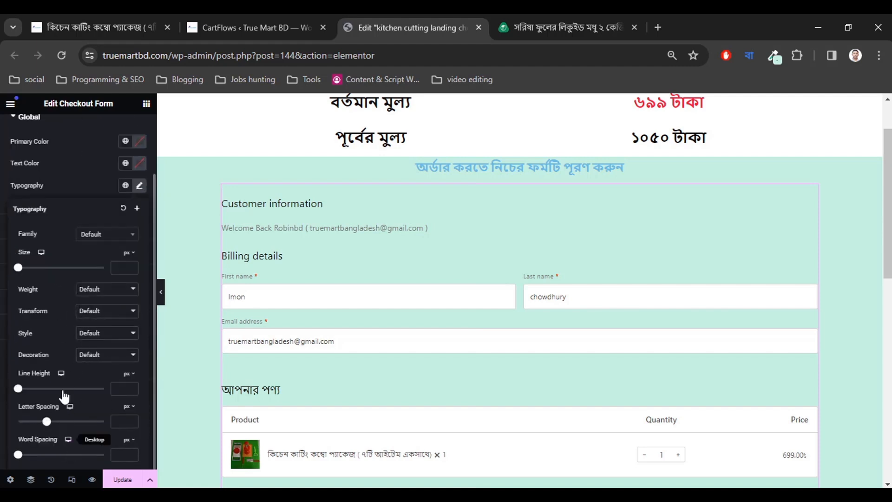
{"action": "scroll", "coordinate": [62, 367], "scroll_direction": "up", "scroll_amount": 2}
{"action": "scroll", "coordinate": [72, 354], "scroll_direction": "down", "scroll_amount": 2}
{"action": "scroll", "coordinate": [69, 301], "scroll_direction": "up", "scroll_amount": 2}
{"action": "left_click", "coordinate": [64, 191]}
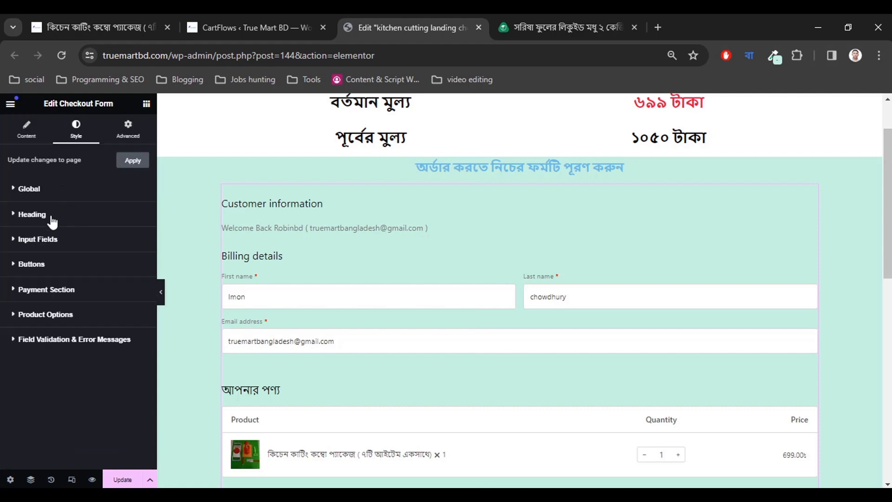
Add a box shadow with a wider blur around the checkout form.
{"action": "left_click", "coordinate": [127, 128]}
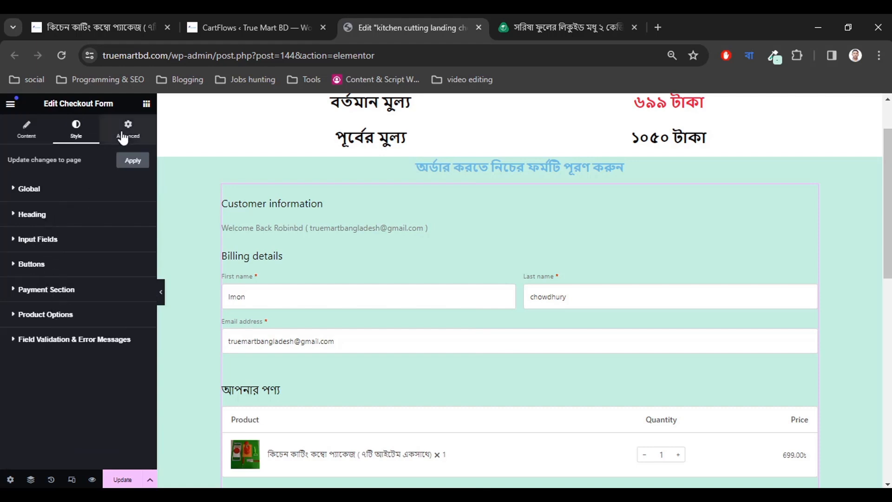
{"action": "scroll", "coordinate": [47, 308], "scroll_direction": "down", "scroll_amount": 1}
{"action": "scroll", "coordinate": [47, 308], "scroll_direction": "down", "scroll_amount": 7}
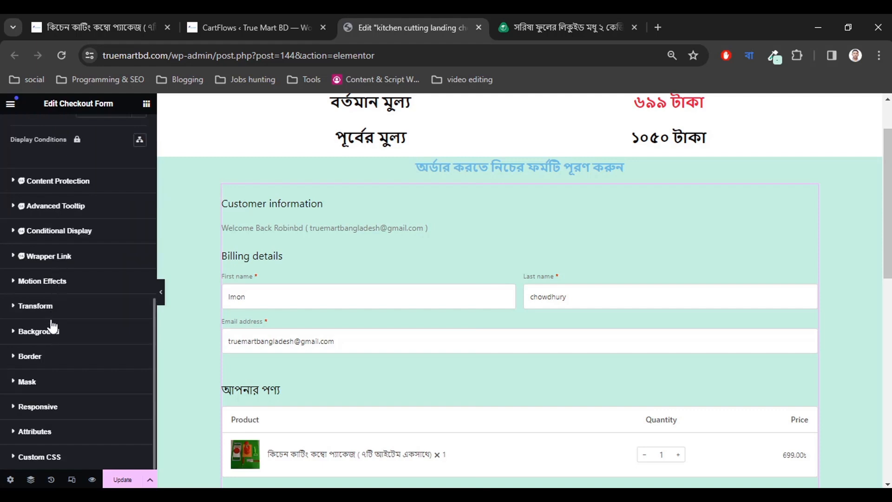
{"action": "left_click", "coordinate": [52, 334]}
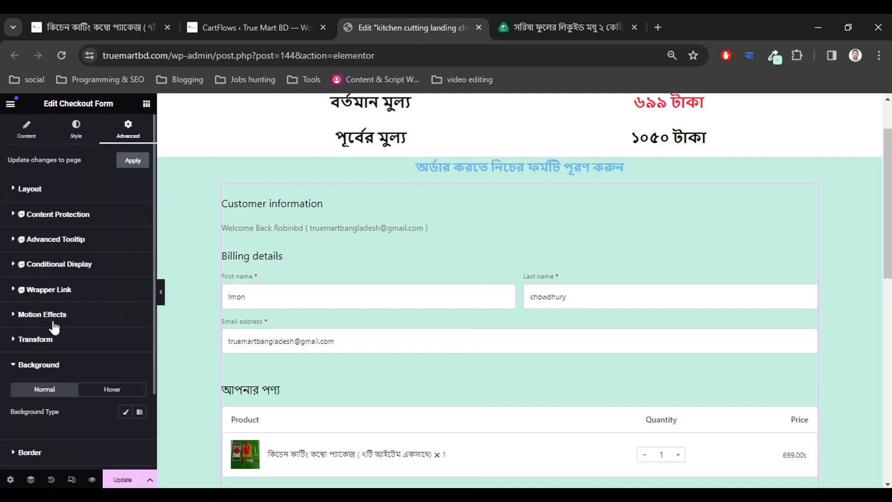
{"action": "left_click", "coordinate": [46, 359]}
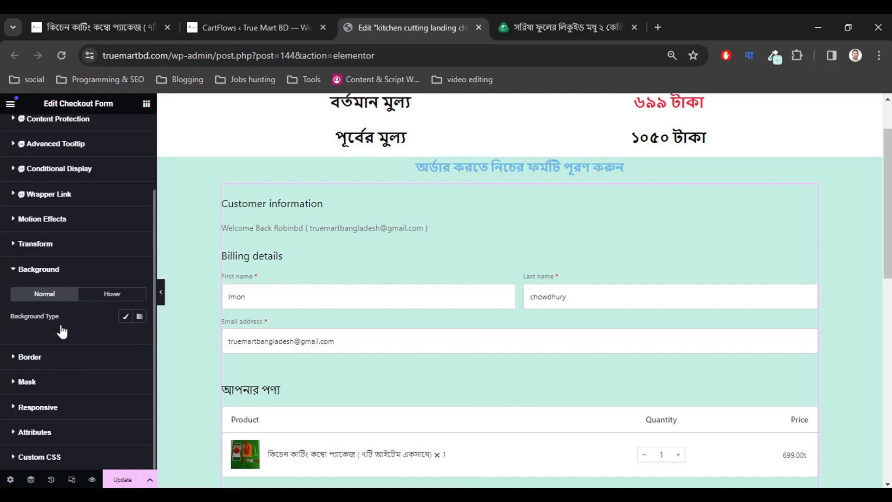
{"action": "scroll", "coordinate": [60, 339], "scroll_direction": "down", "scroll_amount": 1}
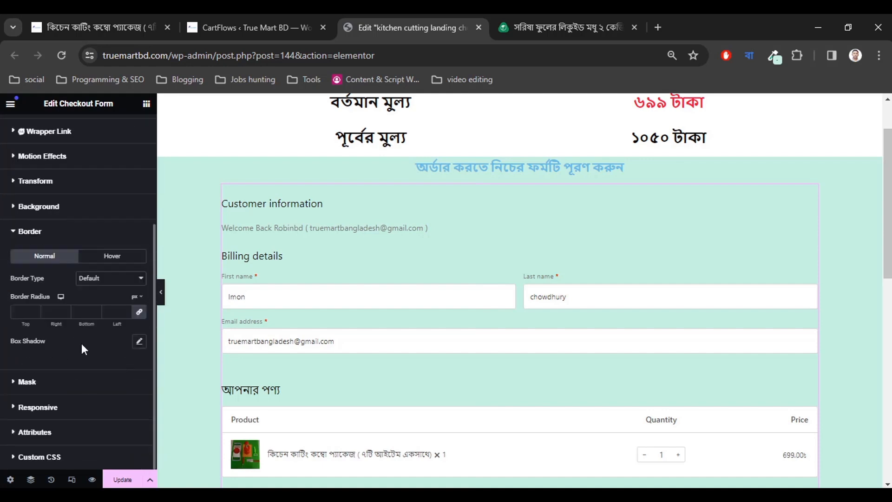
{"action": "left_click", "coordinate": [139, 342]}
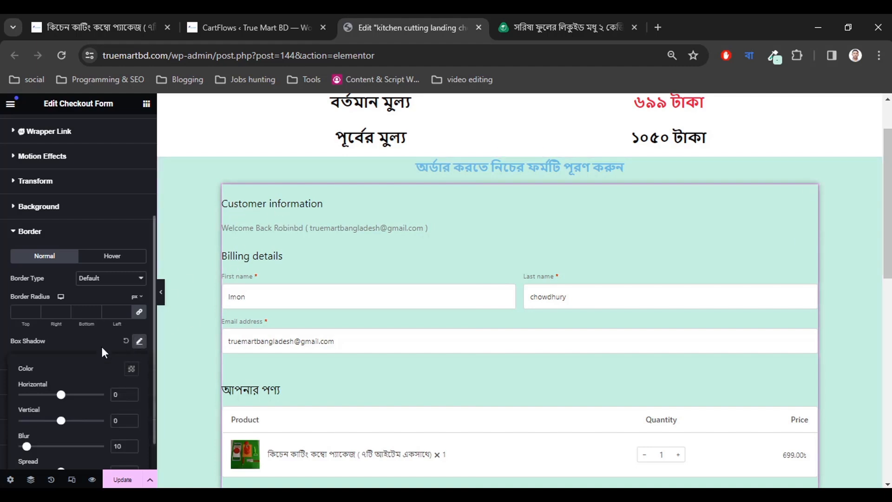
{"action": "scroll", "coordinate": [88, 352], "scroll_direction": "down", "scroll_amount": 1}
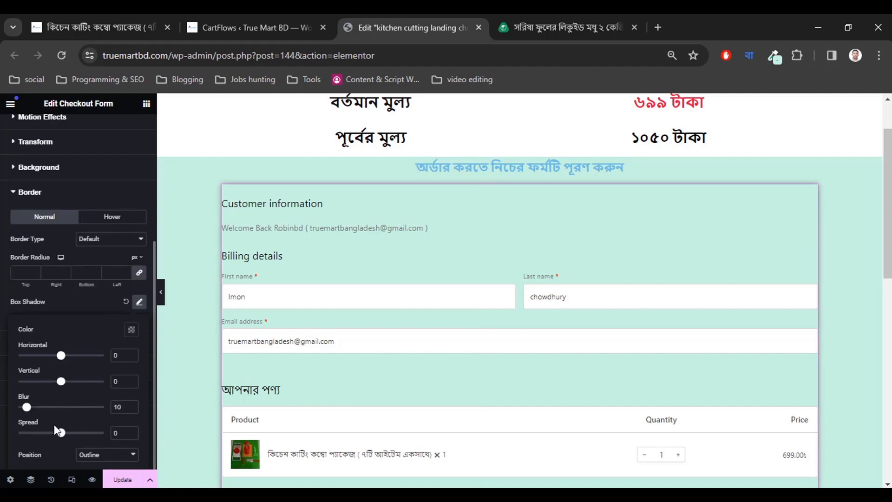
{"action": "left_click_drag", "start_coordinate": [27, 411], "coordinate": [47, 411]}
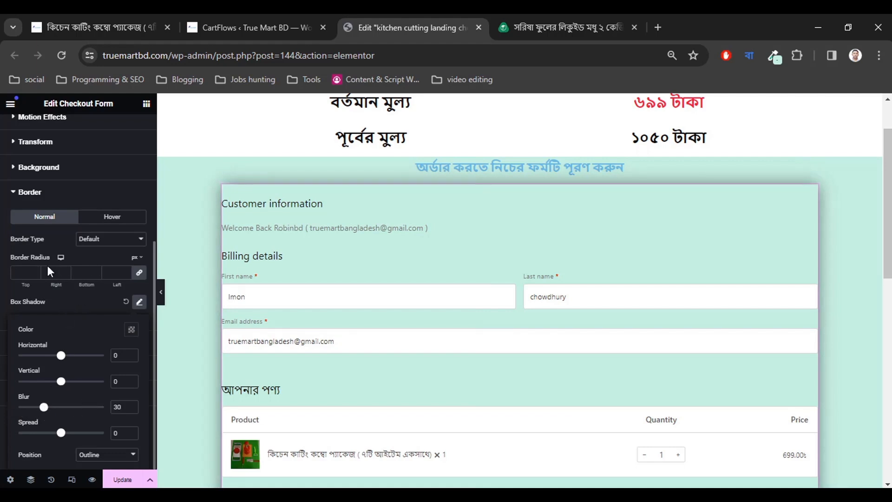
Round the checkout form's corners slightly with the border radius control.
{"action": "double_click", "coordinate": [34, 270]}
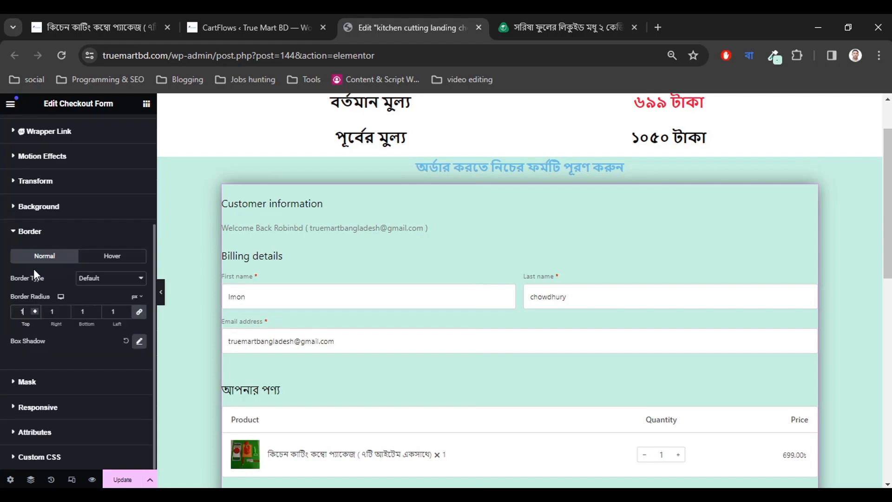
{"action": "left_click", "coordinate": [34, 309]}
{"action": "left_click", "coordinate": [34, 310]}
{"action": "left_click", "coordinate": [34, 310]}
{"action": "left_click", "coordinate": [34, 309]}
{"action": "left_click", "coordinate": [35, 309]}
{"action": "left_click", "coordinate": [35, 309]}
{"action": "left_click", "coordinate": [34, 309]}
{"action": "left_click", "coordinate": [34, 309]}
Give the checkout form 20 px padding on all four sides.
{"action": "scroll", "coordinate": [64, 325], "scroll_direction": "up", "scroll_amount": 5}
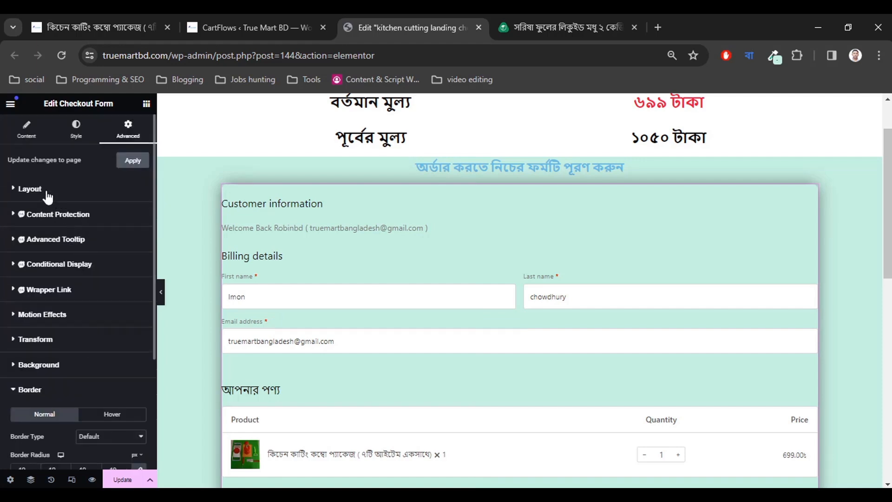
{"action": "left_click", "coordinate": [47, 192]}
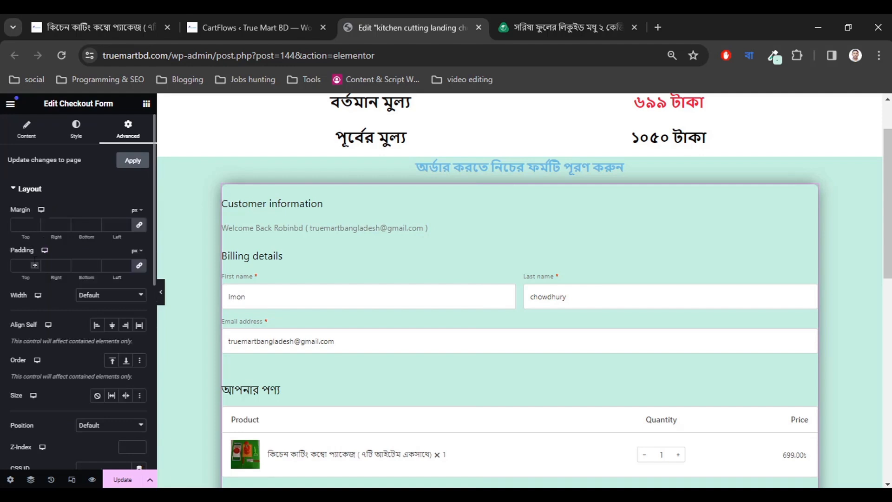
{"action": "left_click", "coordinate": [35, 264]}
{"action": "left_click", "coordinate": [34, 264]}
{"action": "left_click", "coordinate": [34, 264]}
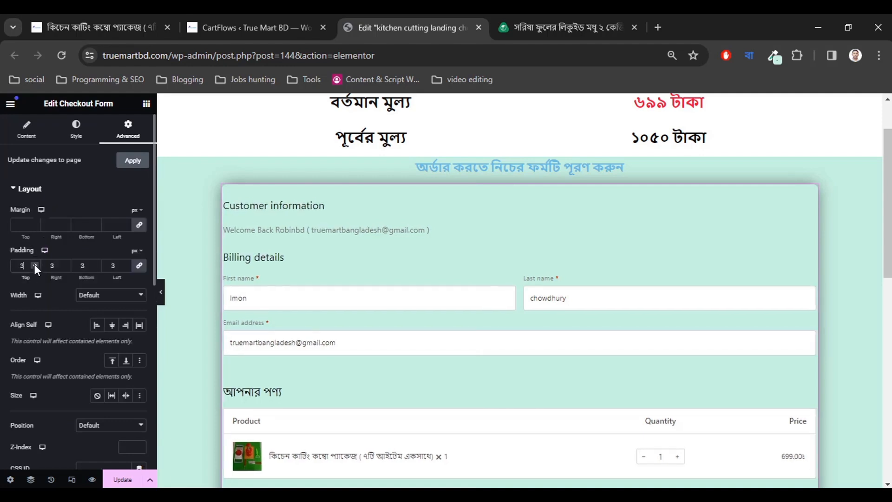
{"action": "left_click", "coordinate": [35, 264]}
{"action": "left_click", "coordinate": [34, 264]}
{"action": "left_click", "coordinate": [35, 263]}
{"action": "left_click", "coordinate": [35, 264]}
{"action": "left_click", "coordinate": [34, 264]}
{"action": "left_click", "coordinate": [34, 264]}
{"action": "left_click", "coordinate": [34, 263]}
{"action": "left_click", "coordinate": [34, 264]}
{"action": "left_click", "coordinate": [35, 264]}
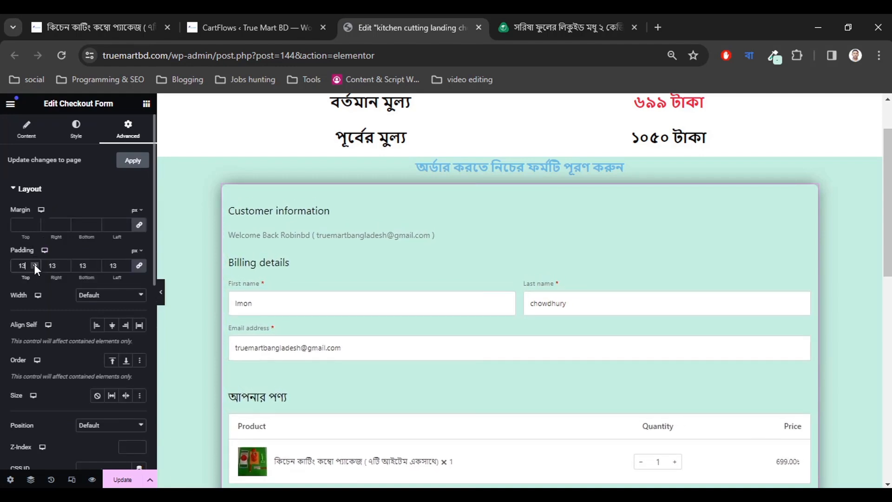
{"action": "left_click", "coordinate": [34, 264]}
{"action": "left_click", "coordinate": [35, 264]}
{"action": "left_click", "coordinate": [35, 264]}
{"action": "left_click", "coordinate": [34, 263]}
{"action": "left_click", "coordinate": [34, 264]}
{"action": "left_click", "coordinate": [35, 264]}
{"action": "left_click", "coordinate": [35, 263]}
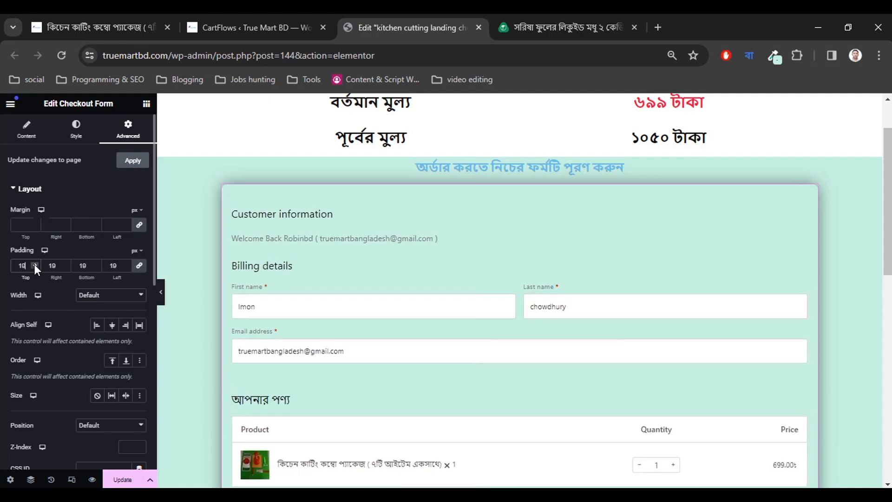
{"action": "left_click", "coordinate": [34, 264]}
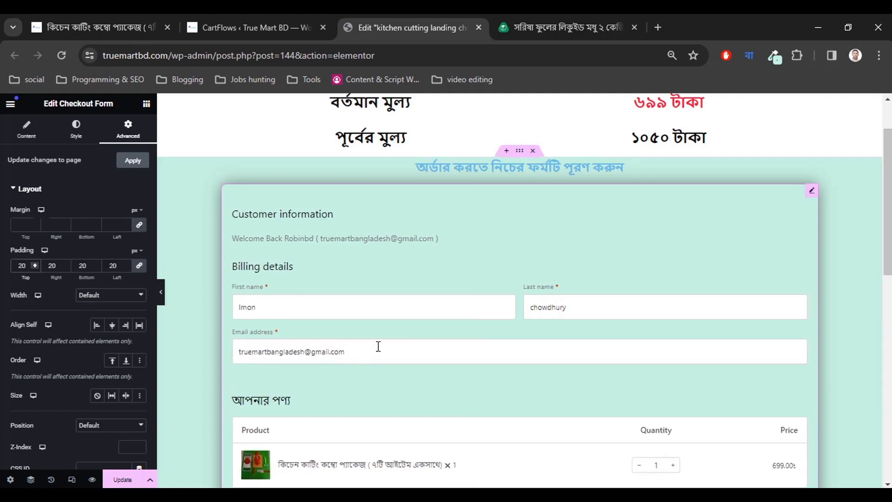
{"action": "scroll", "coordinate": [379, 348], "scroll_direction": "down", "scroll_amount": 8}
{"action": "scroll", "coordinate": [378, 350], "scroll_direction": "up", "scroll_amount": 15}
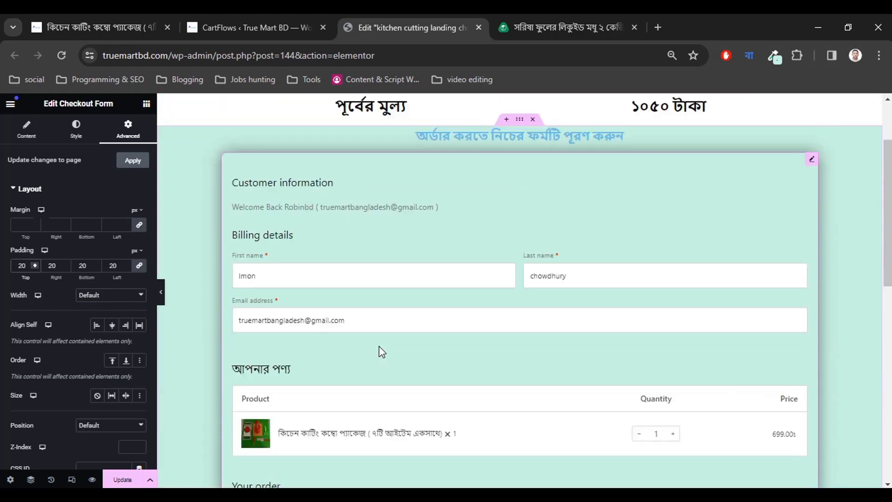
{"action": "scroll", "coordinate": [393, 266], "scroll_direction": "down", "scroll_amount": 2}
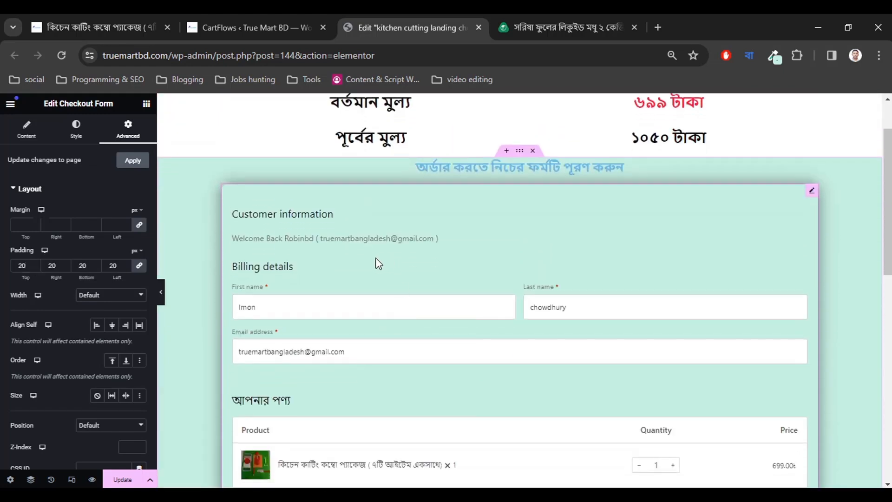
Compare with the falaqfood form and review the checkout form's Style options.
{"action": "left_click", "coordinate": [537, 19]}
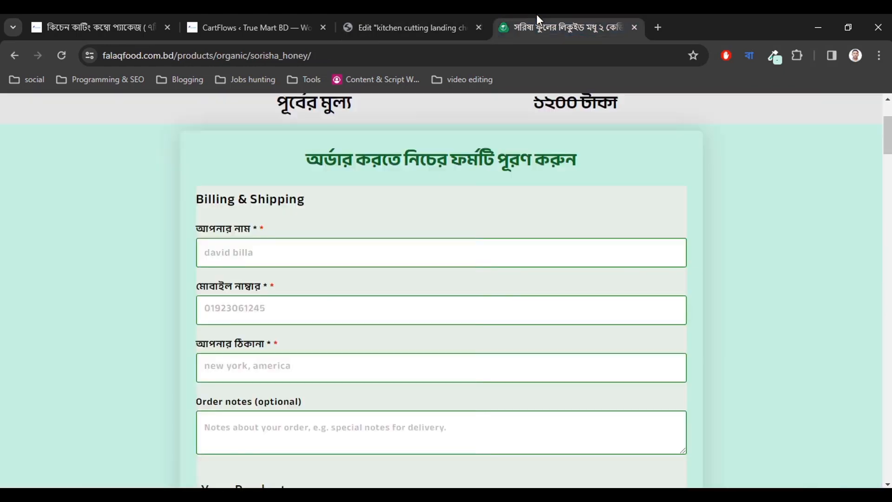
{"action": "left_click", "coordinate": [380, 23]}
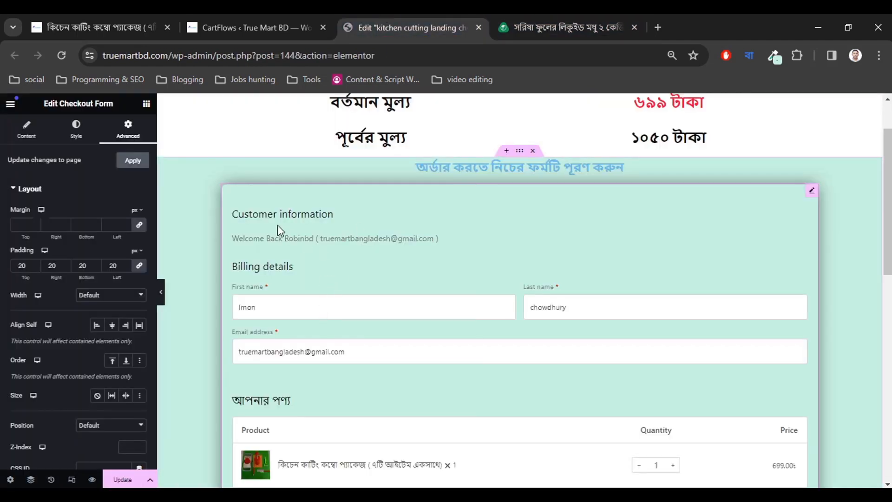
{"action": "scroll", "coordinate": [324, 239], "scroll_direction": "up", "scroll_amount": 1}
{"action": "scroll", "coordinate": [326, 256], "scroll_direction": "down", "scroll_amount": 1}
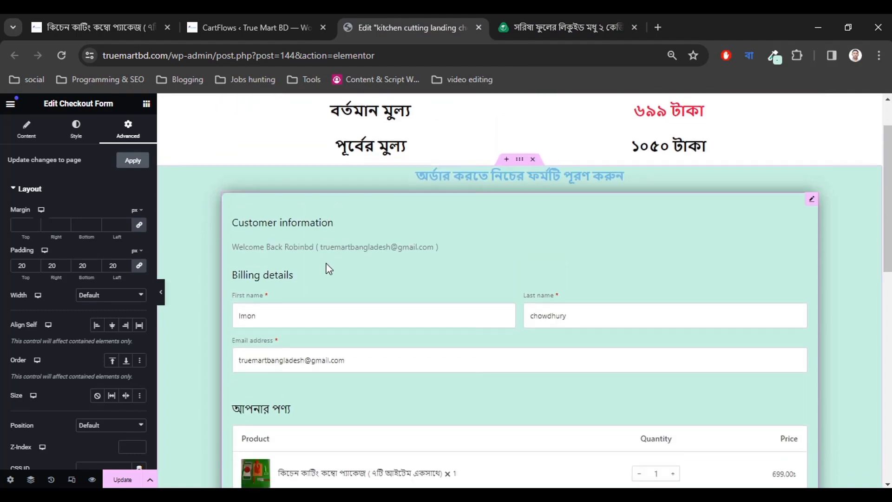
{"action": "left_click", "coordinate": [75, 129]}
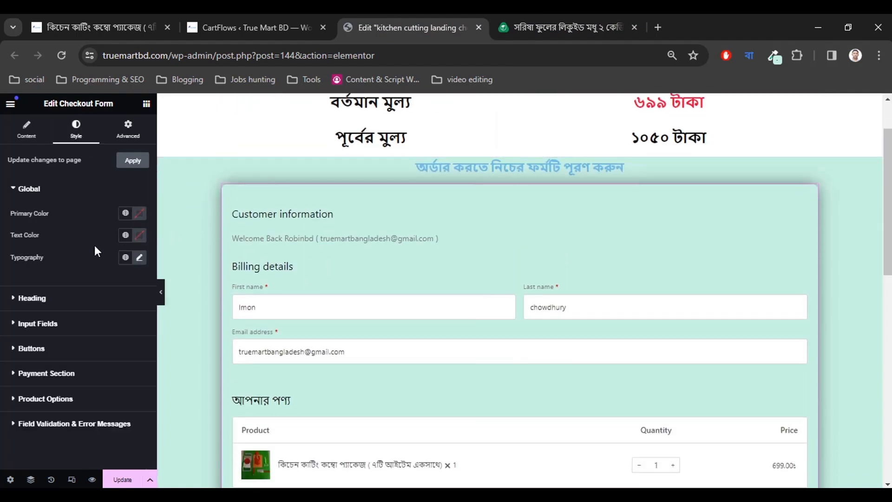
{"action": "scroll", "coordinate": [364, 319], "scroll_direction": "down", "scroll_amount": 10}
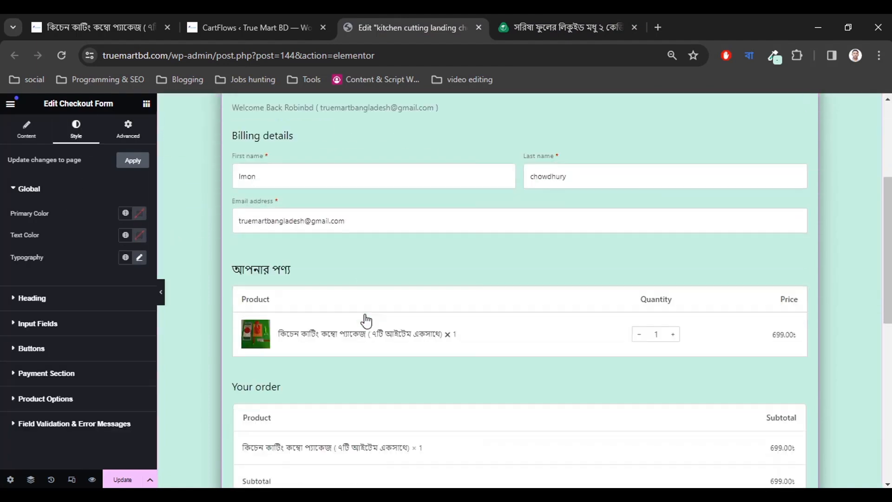
{"action": "scroll", "coordinate": [366, 320], "scroll_direction": "down", "scroll_amount": 3}
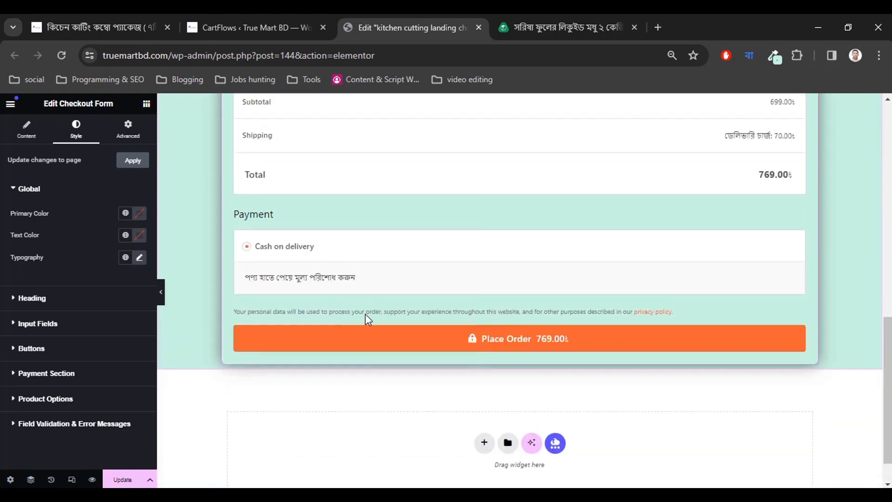
{"action": "scroll", "coordinate": [366, 316], "scroll_direction": "up", "scroll_amount": 9}
{"action": "scroll", "coordinate": [369, 318], "scroll_direction": "up", "scroll_amount": 2}
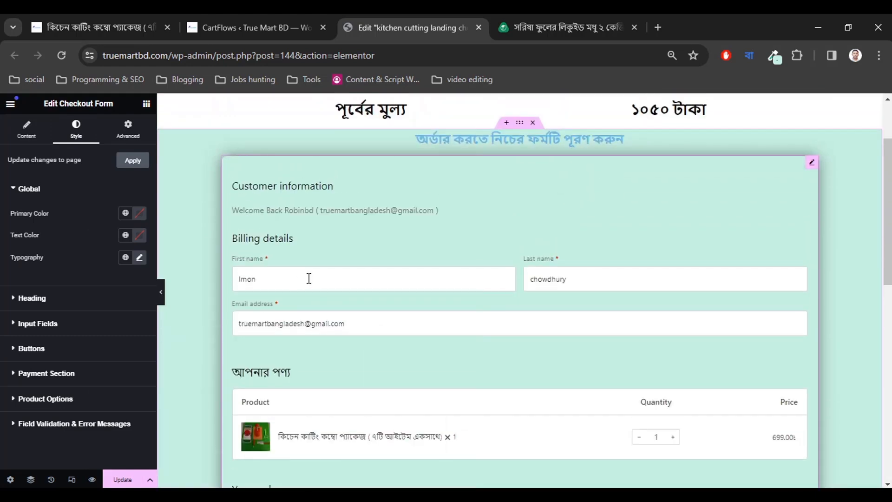
Check the reference Billing & Shipping heading, then select the order-form heading on the canvas.
{"action": "left_click", "coordinate": [506, 27]}
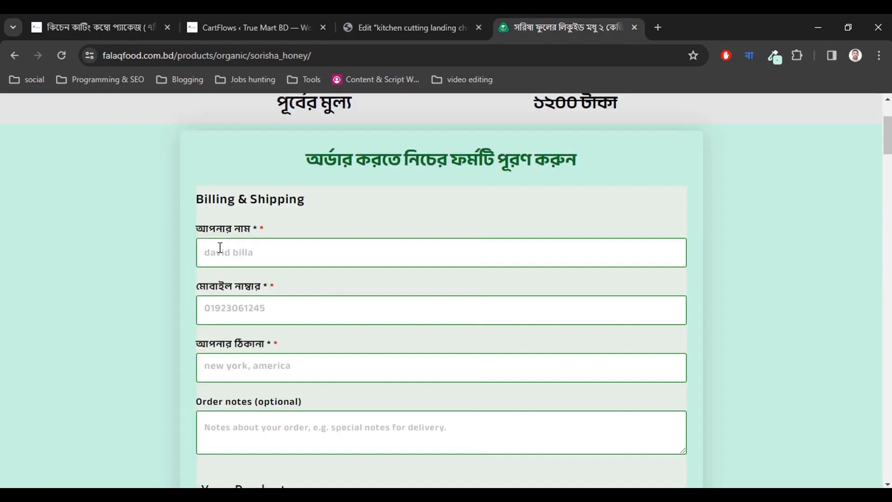
{"action": "left_click_drag", "start_coordinate": [199, 199], "coordinate": [298, 198]}
{"action": "left_click", "coordinate": [316, 204]}
{"action": "left_click", "coordinate": [404, 27]}
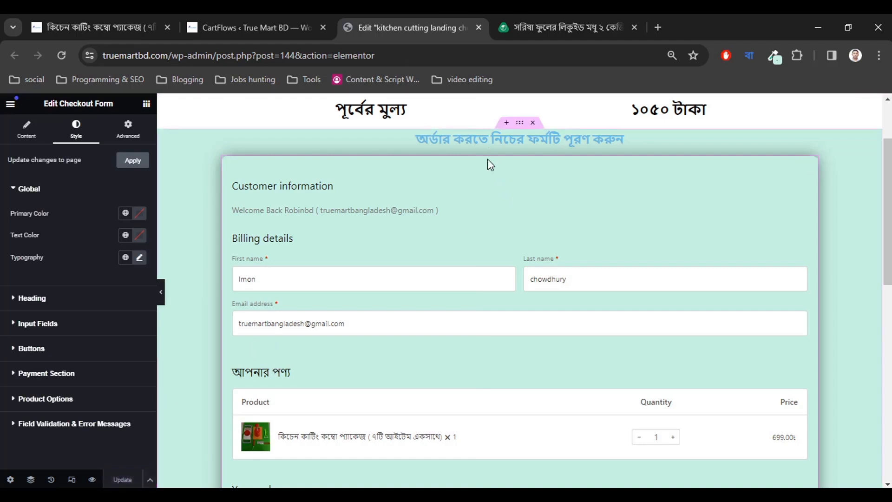
{"action": "scroll", "coordinate": [487, 186], "scroll_direction": "up", "scroll_amount": 2}
{"action": "left_click", "coordinate": [486, 202]}
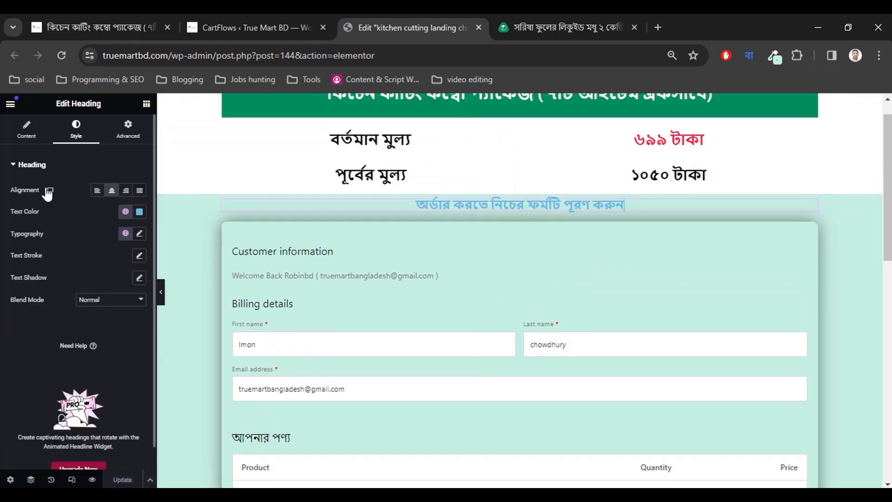
Set the order heading's Advanced margin to 30 px top and 30 px bottom.
{"action": "left_click", "coordinate": [123, 139]}
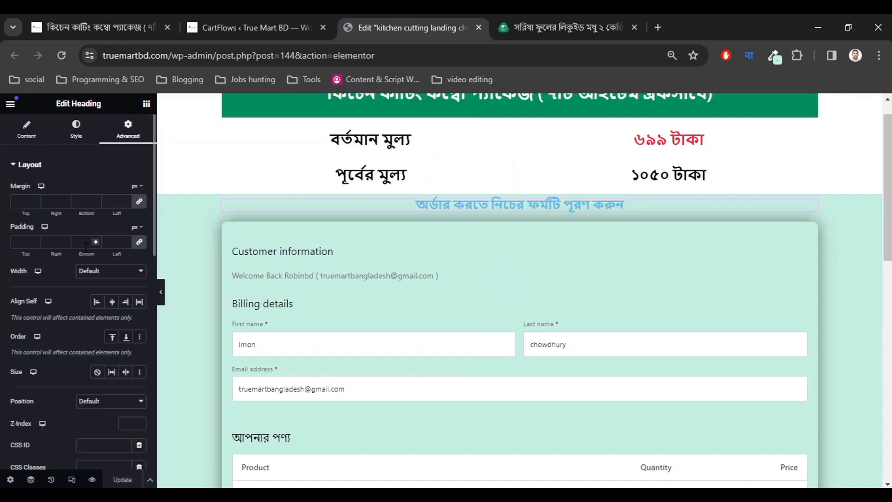
{"action": "left_click", "coordinate": [35, 202]}
{"action": "type", "text": "0"}
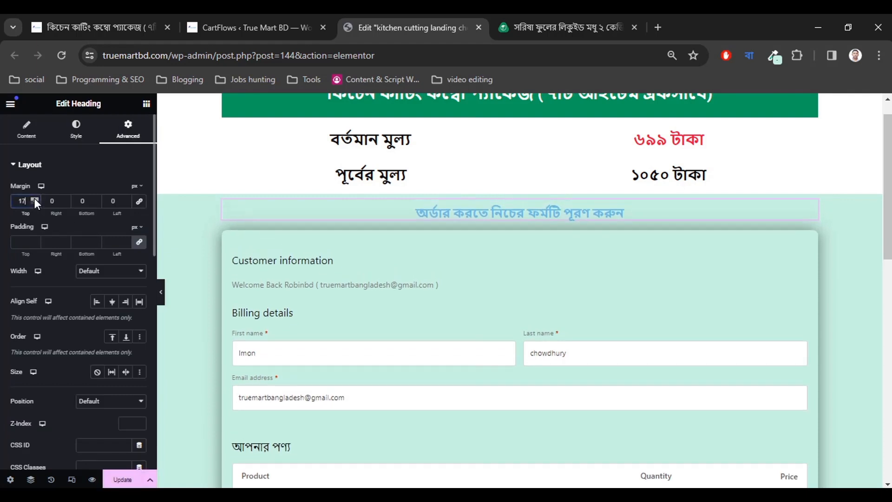
{"action": "left_click", "coordinate": [35, 199]}
{"action": "left_click", "coordinate": [35, 199]}
{"action": "left_click", "coordinate": [35, 199]}
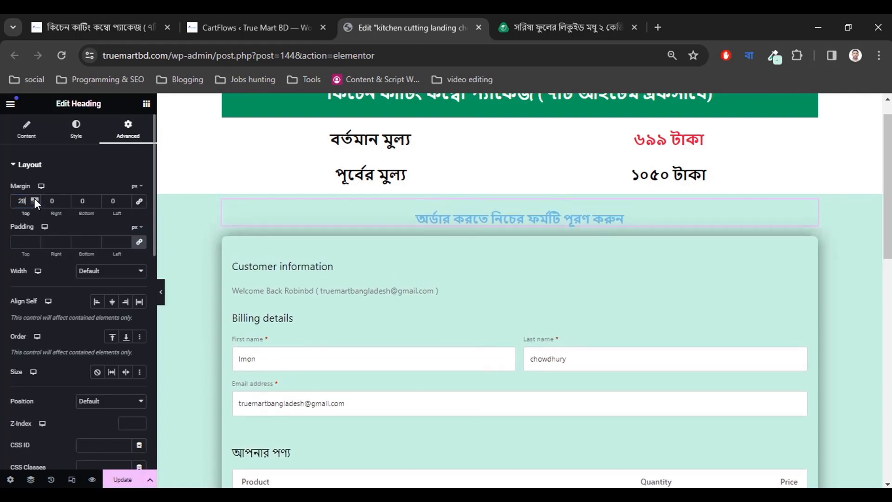
{"action": "left_click", "coordinate": [35, 199]}
{"action": "left_click", "coordinate": [34, 199]}
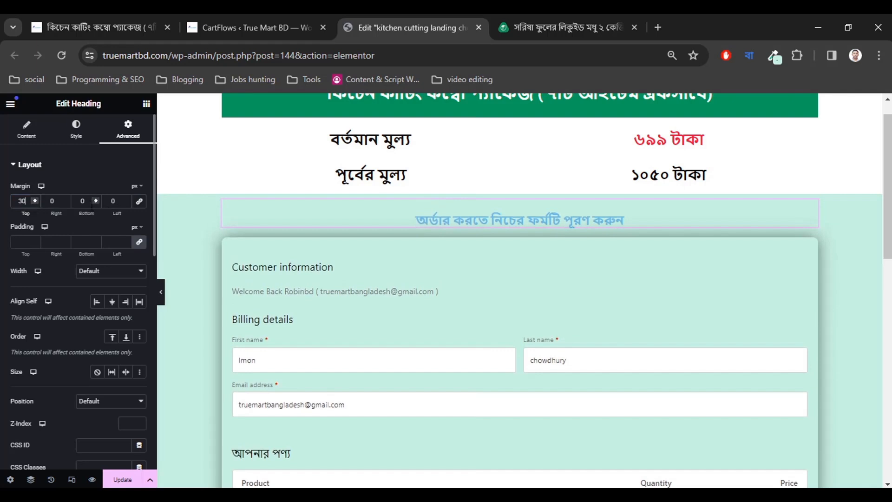
{"action": "left_click", "coordinate": [95, 198]}
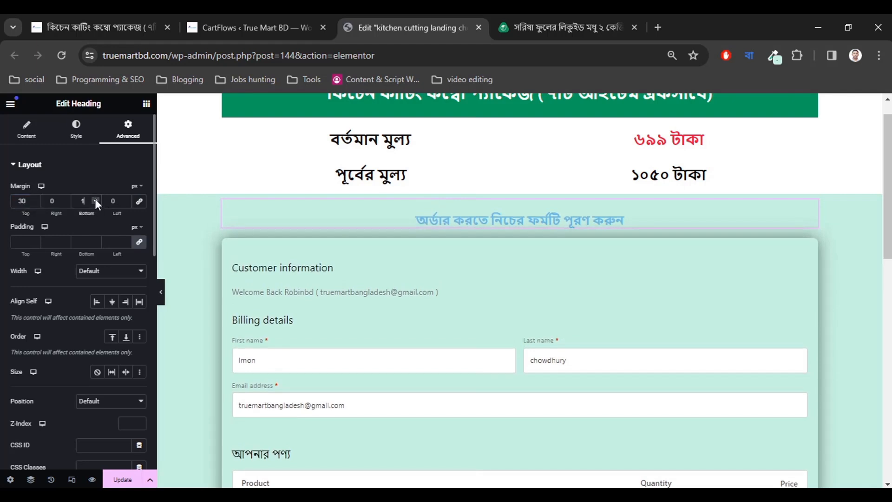
{"action": "left_click", "coordinate": [96, 198]}
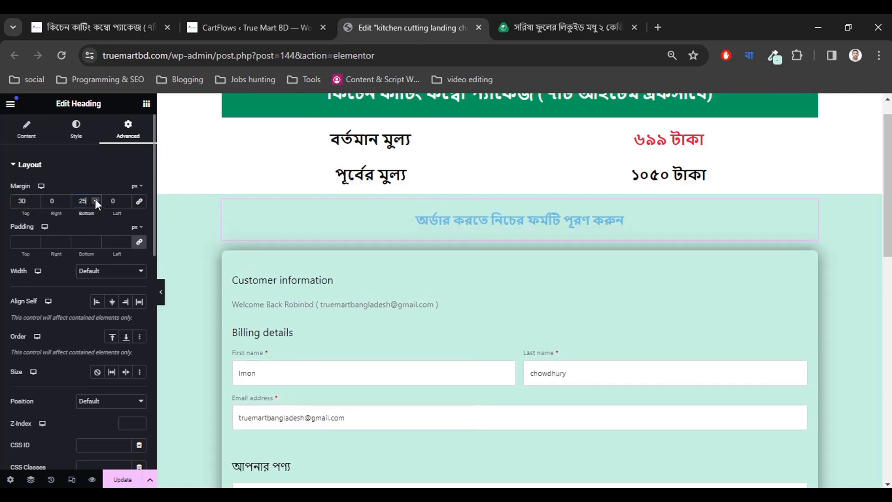
{"action": "left_click", "coordinate": [95, 198]}
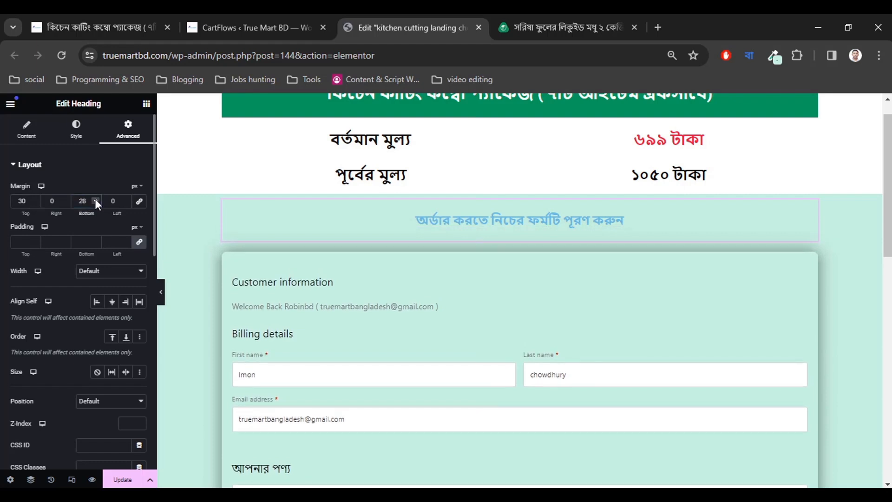
{"action": "left_click", "coordinate": [95, 198]}
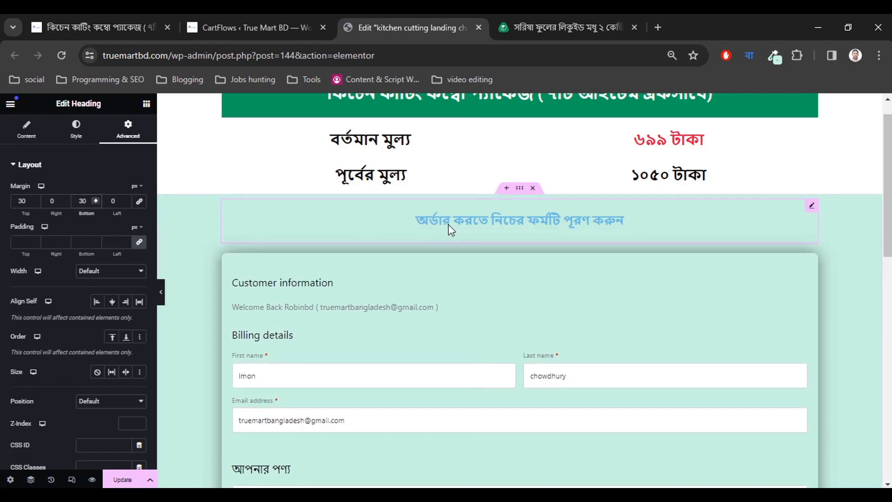
Darken the order-form heading text colour to near-black #161819.
{"action": "left_click", "coordinate": [76, 128]}
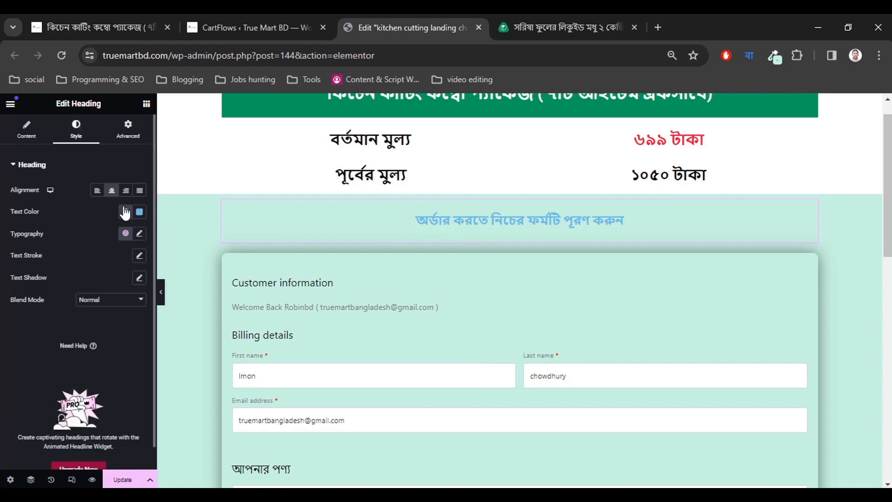
{"action": "left_click", "coordinate": [140, 214]}
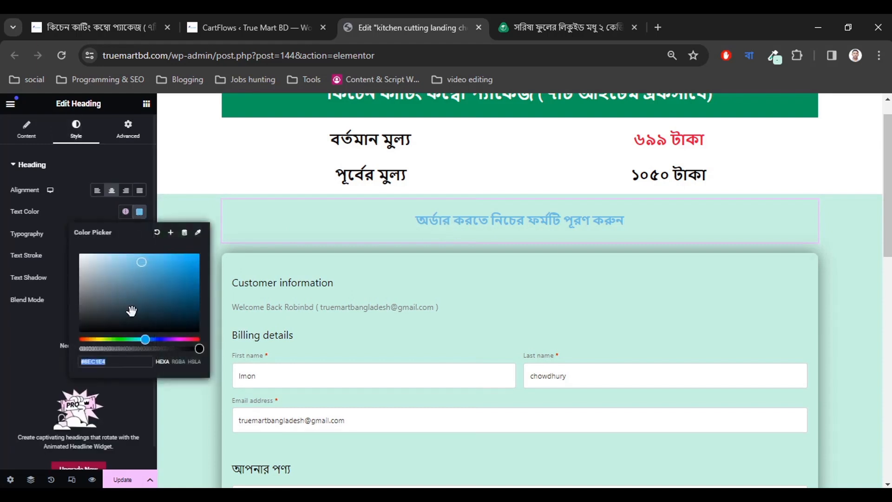
{"action": "left_click_drag", "start_coordinate": [130, 312], "coordinate": [93, 324]}
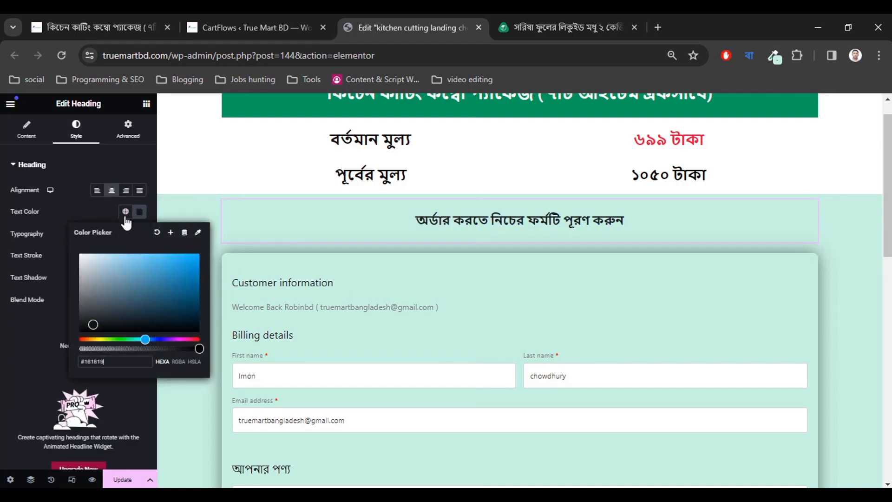
{"action": "left_click", "coordinate": [565, 17]}
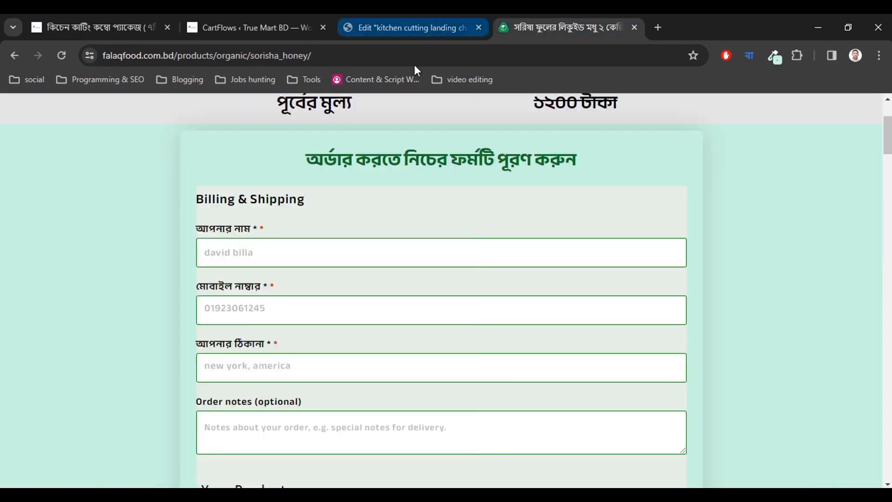
{"action": "left_click", "coordinate": [391, 22]}
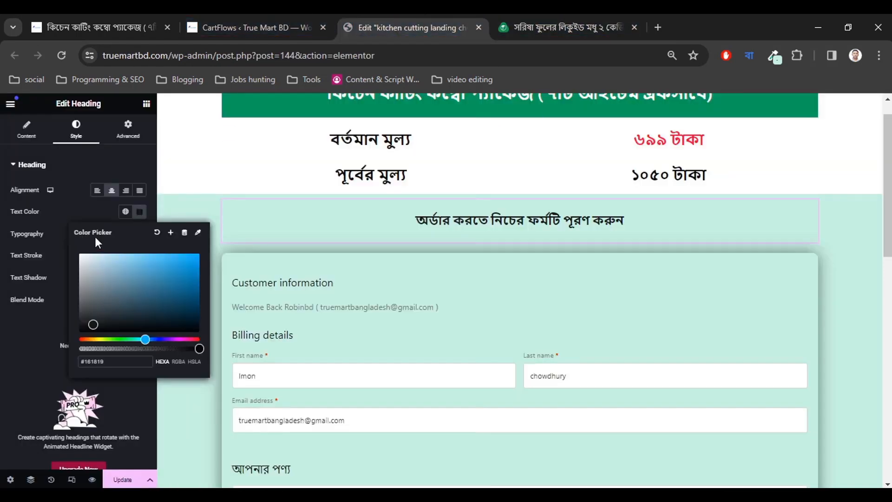
{"action": "left_click", "coordinate": [91, 217]}
Make the heading 700 Bold at a 30 px font size.
{"action": "left_click", "coordinate": [139, 234]}
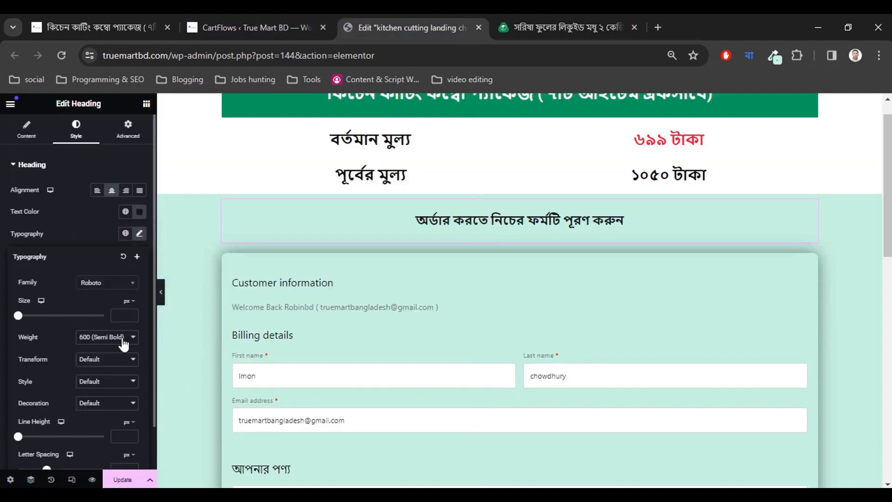
{"action": "left_click", "coordinate": [98, 344]}
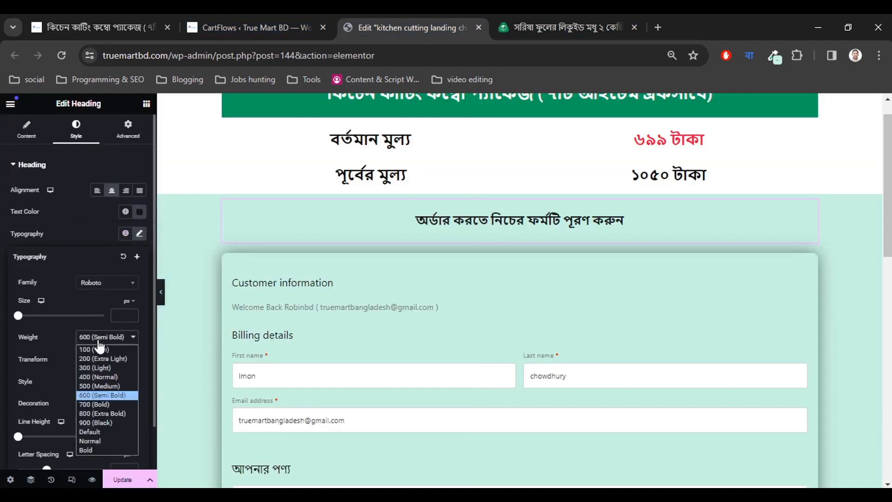
{"action": "left_click", "coordinate": [91, 405]}
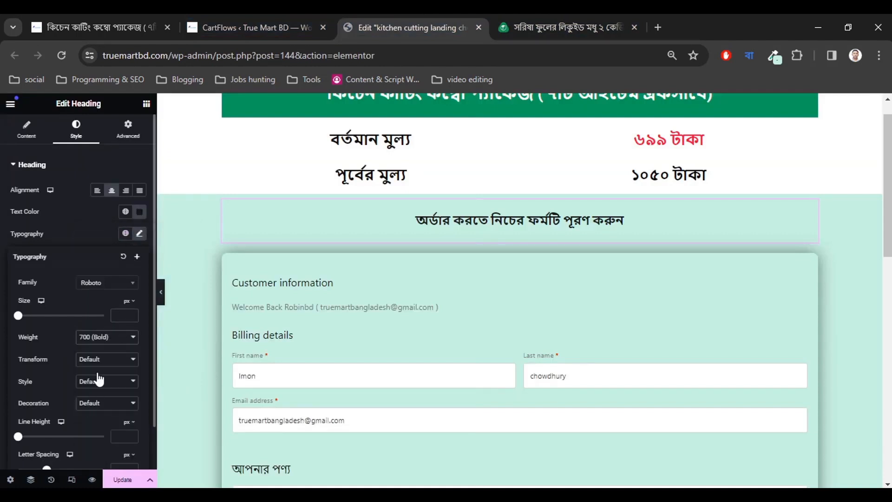
{"action": "left_click", "coordinate": [127, 315]}
{"action": "type", "text": "8"}
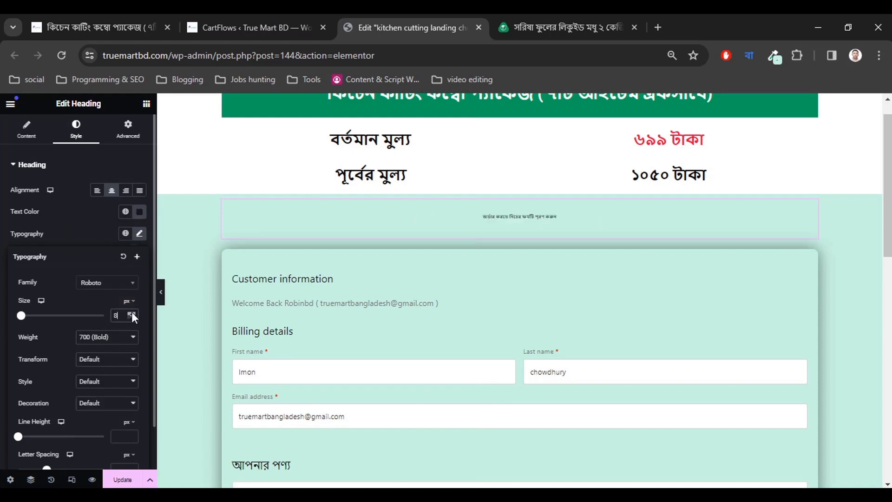
{"action": "left_click_drag", "start_coordinate": [132, 311], "coordinate": [132, 311]}
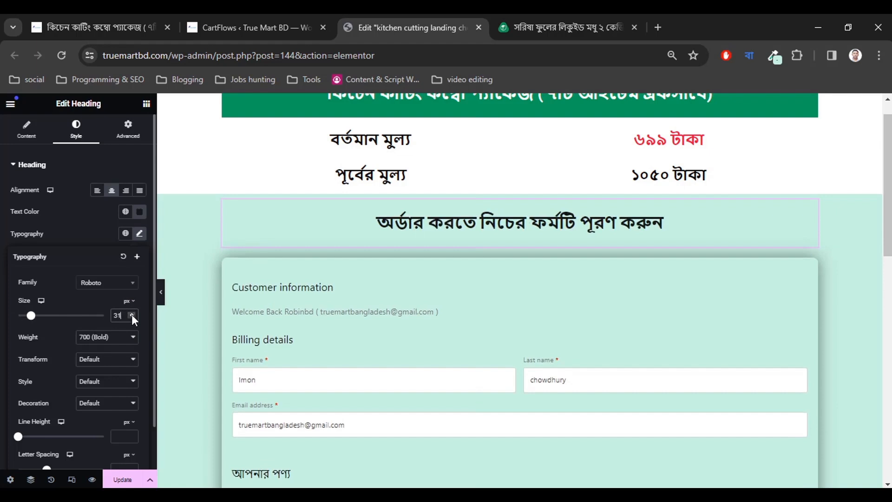
{"action": "left_click", "coordinate": [131, 314]}
{"action": "left_click", "coordinate": [132, 317]}
{"action": "left_click", "coordinate": [132, 316]}
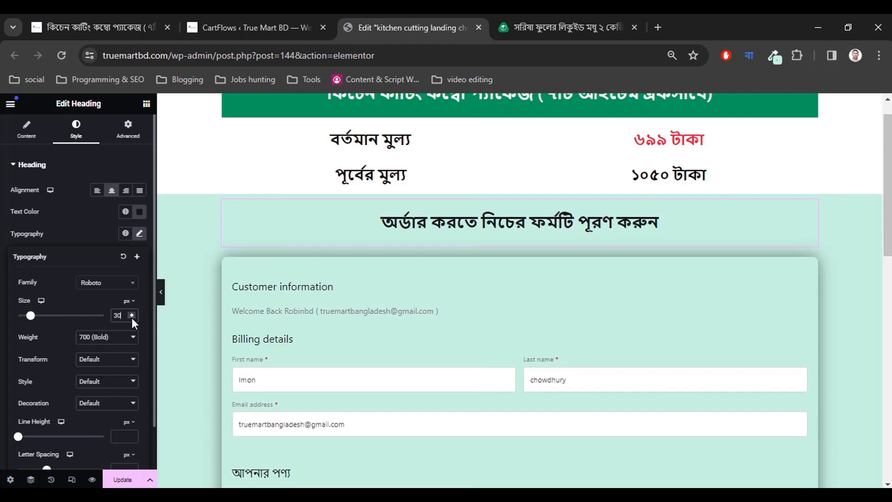
{"action": "scroll", "coordinate": [426, 324], "scroll_direction": "up", "scroll_amount": 1}
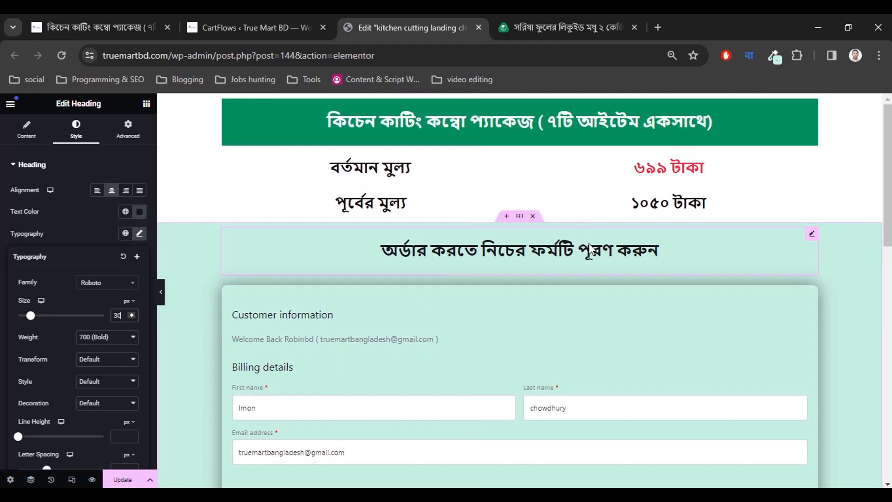
{"action": "left_click", "coordinate": [580, 15]}
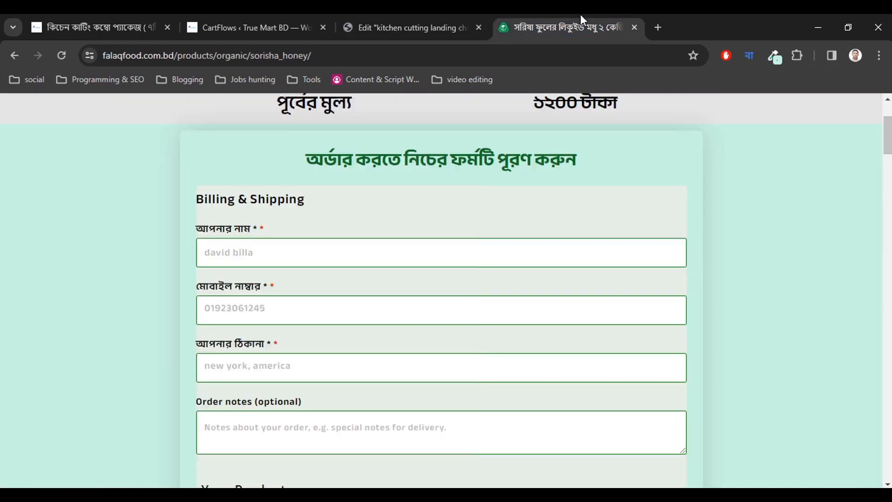
{"action": "left_click", "coordinate": [433, 15]}
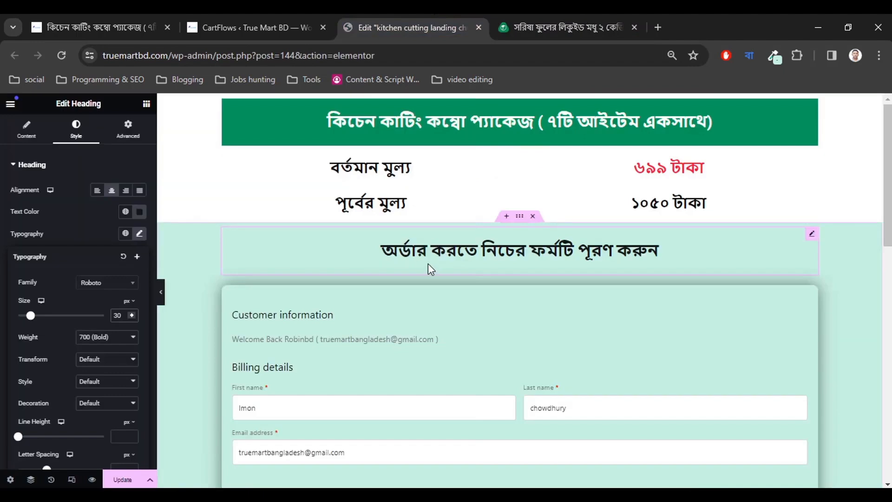
{"action": "left_click", "coordinate": [4, 313]}
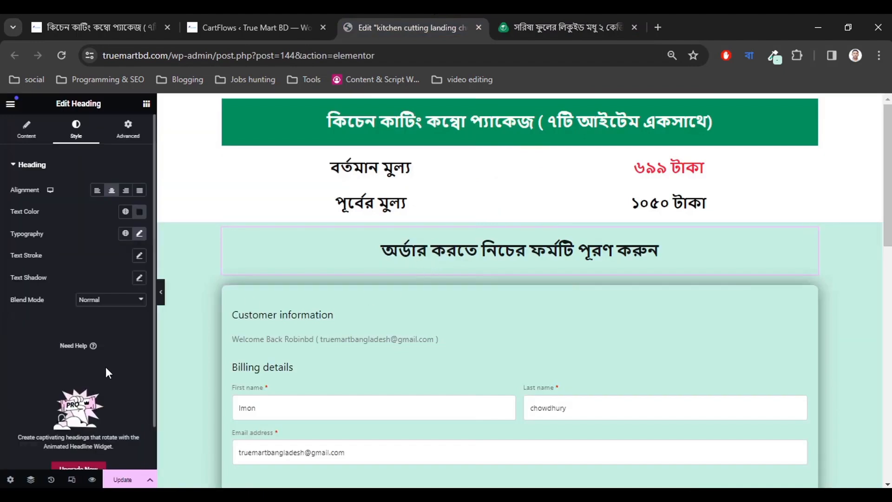
Select the checkout form widget, then go to the kitchen-cutting-landing-page CartFlows funnel.
{"action": "scroll", "coordinate": [408, 353], "scroll_direction": "down", "scroll_amount": 7}
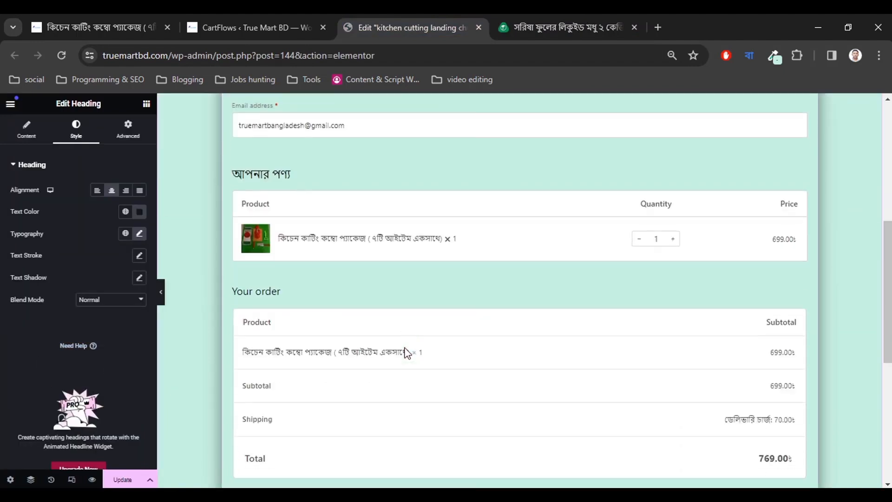
{"action": "scroll", "coordinate": [408, 353], "scroll_direction": "up", "scroll_amount": 7}
{"action": "scroll", "coordinate": [416, 334], "scroll_direction": "down", "scroll_amount": 5}
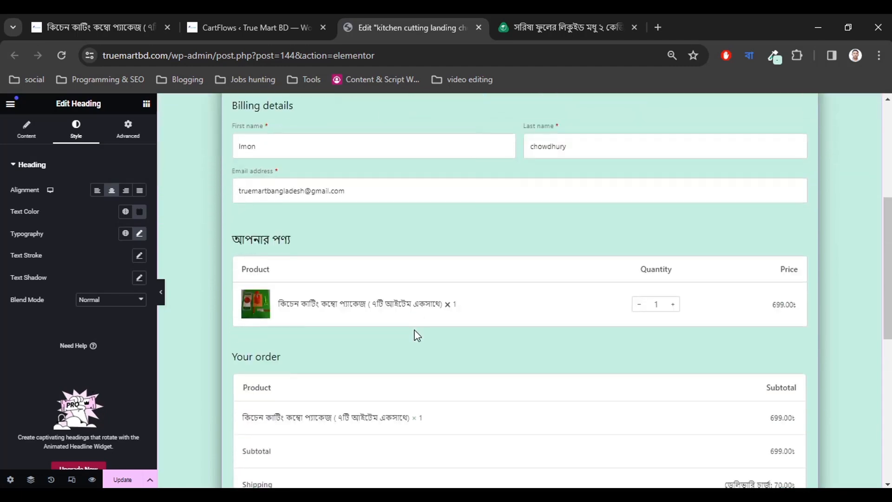
{"action": "scroll", "coordinate": [417, 336], "scroll_direction": "down", "scroll_amount": 7}
{"action": "scroll", "coordinate": [416, 332], "scroll_direction": "up", "scroll_amount": 8}
{"action": "scroll", "coordinate": [416, 330], "scroll_direction": "down", "scroll_amount": 6}
{"action": "scroll", "coordinate": [418, 327], "scroll_direction": "up", "scroll_amount": 9}
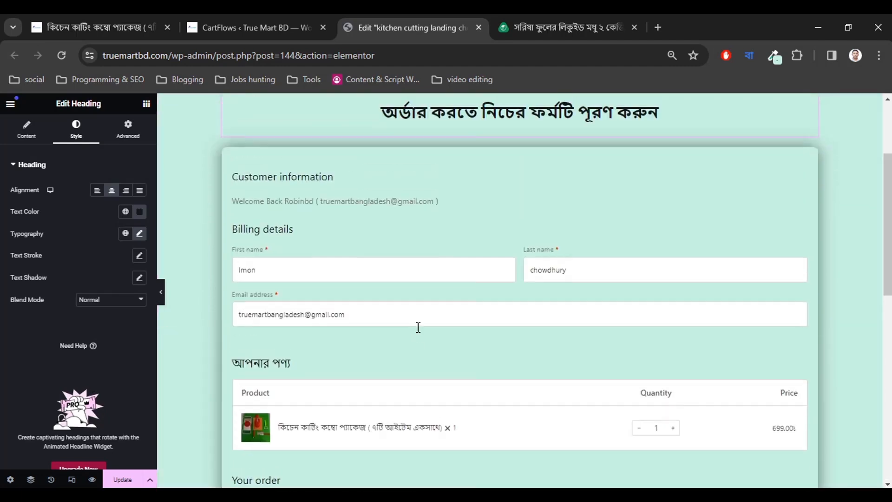
{"action": "left_click", "coordinate": [266, 276]}
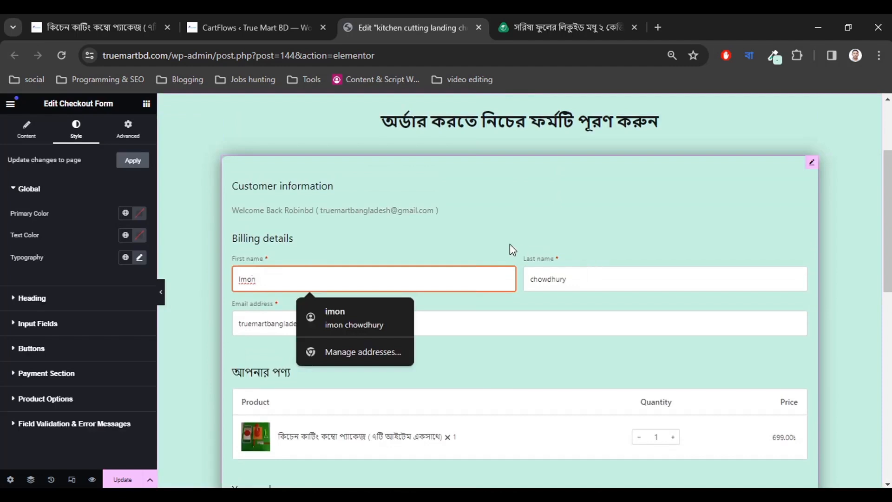
{"action": "left_click", "coordinate": [510, 244]}
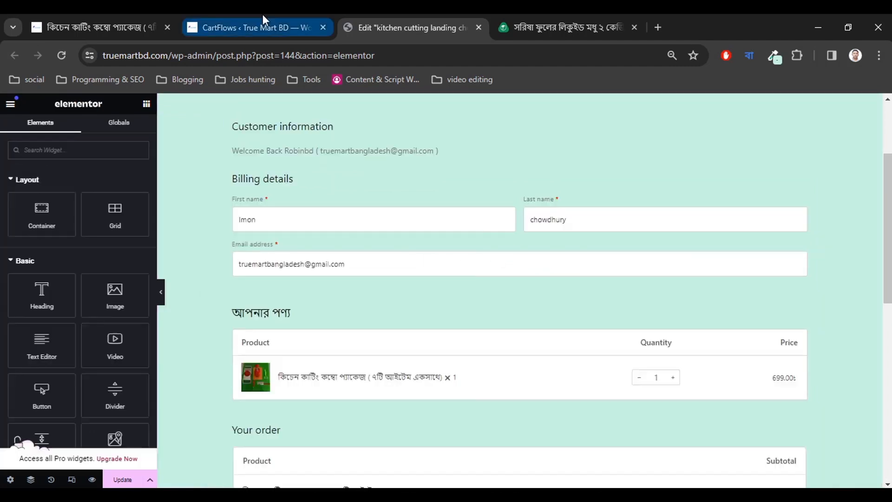
{"action": "left_click", "coordinate": [251, 28]}
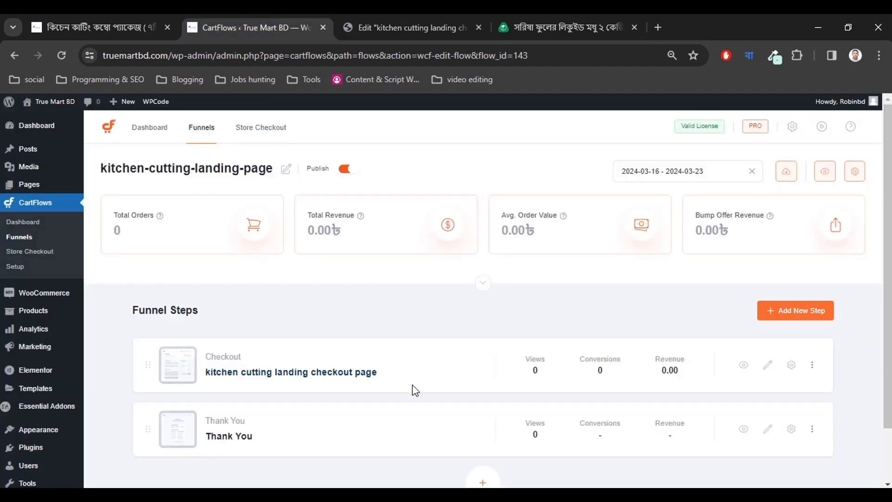
Expand the Checkout step's Checkout Form Field Editor and copy 'Billing & Shipping' from the reference page.
{"action": "scroll", "coordinate": [412, 388], "scroll_direction": "down", "scroll_amount": 2}
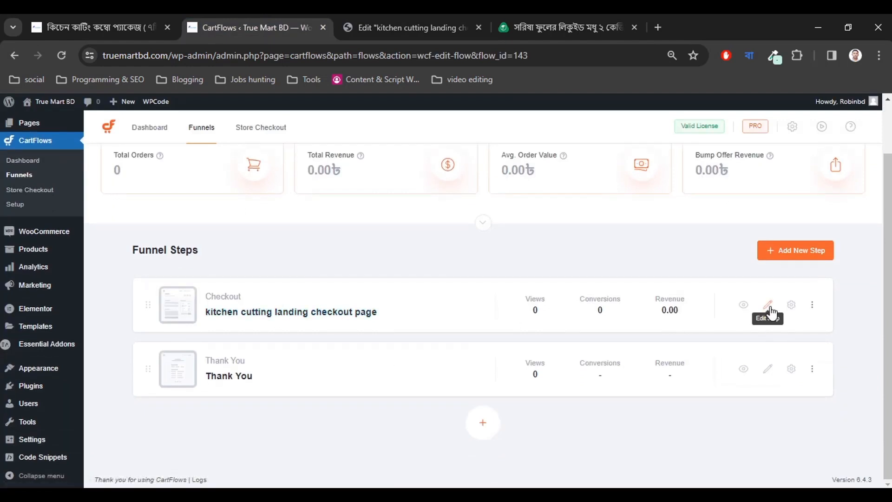
{"action": "left_click", "coordinate": [792, 306]}
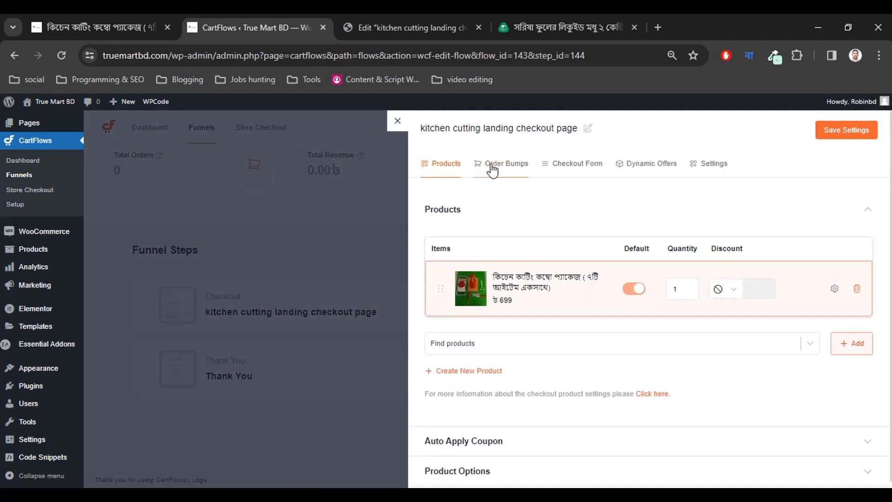
{"action": "left_click", "coordinate": [574, 164]}
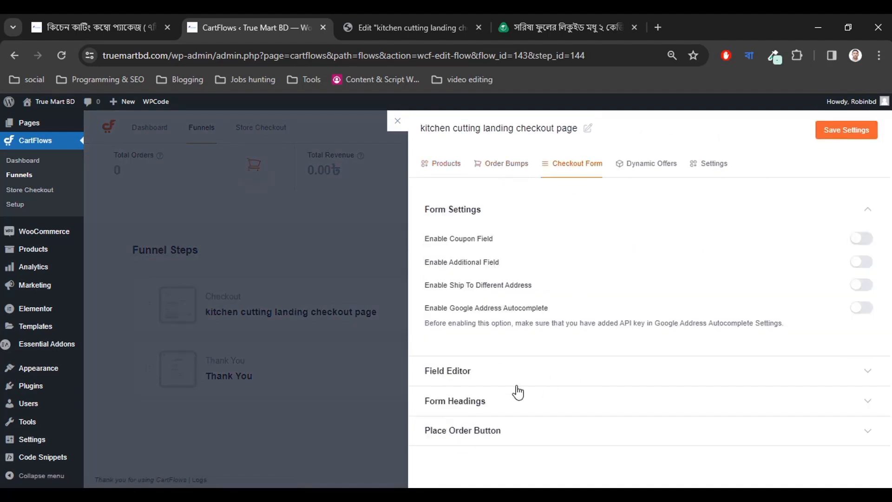
{"action": "left_click", "coordinate": [514, 372]}
{"action": "scroll", "coordinate": [566, 325], "scroll_direction": "down", "scroll_amount": 5}
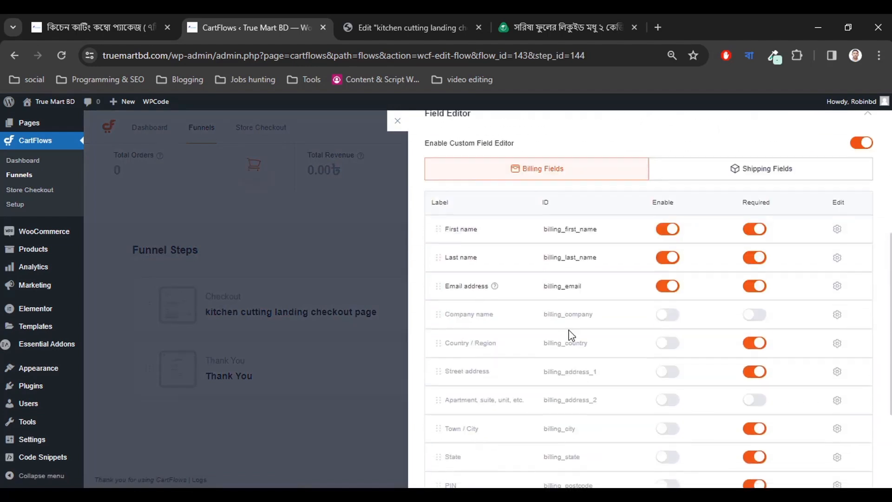
{"action": "left_click", "coordinate": [529, 21]}
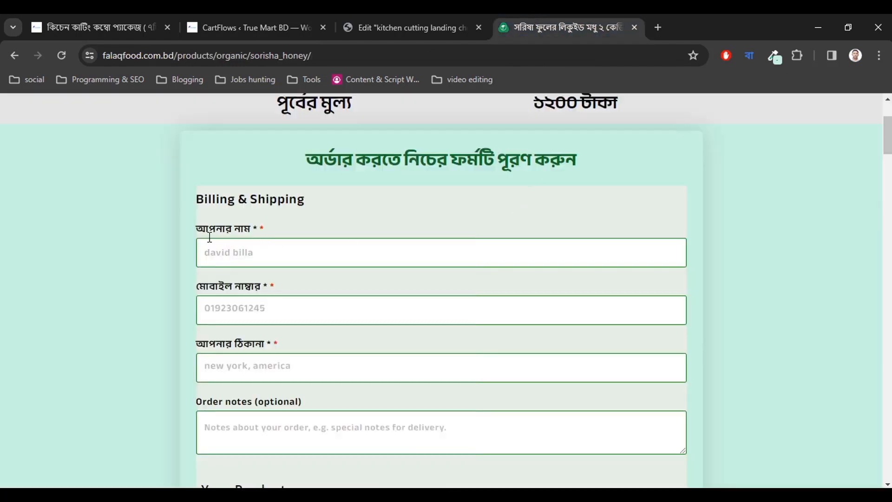
{"action": "left_click_drag", "start_coordinate": [217, 200], "coordinate": [304, 200]}
{"action": "key", "text": "ctrl+c"}
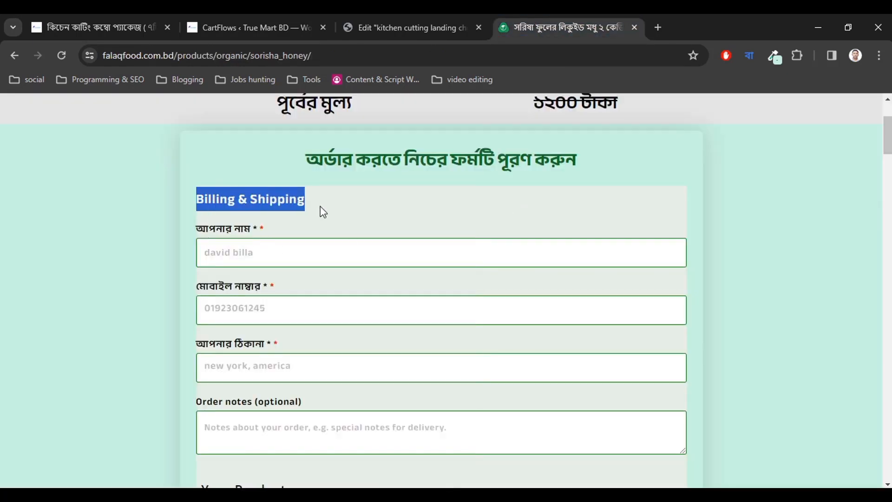
{"action": "left_click", "coordinate": [234, 21]}
{"action": "scroll", "coordinate": [641, 334], "scroll_direction": "down", "scroll_amount": 4}
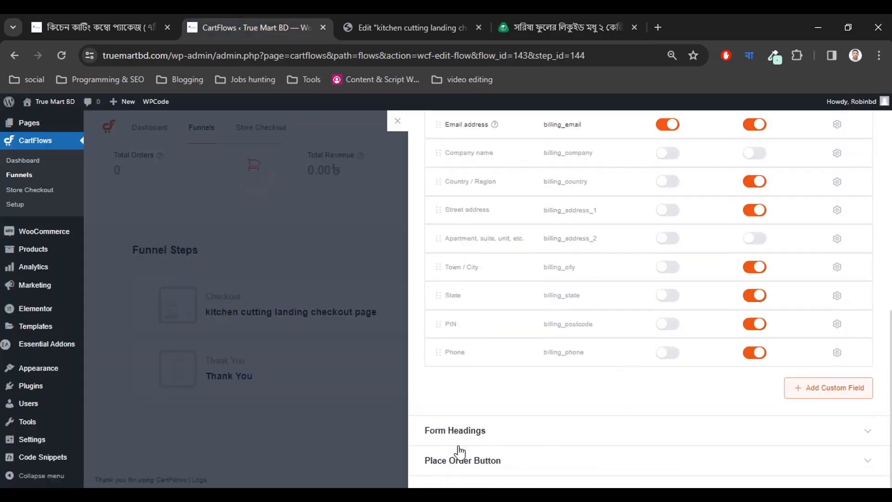
Set the Billing Details form heading to 'Billing & Shipping'.
{"action": "left_click", "coordinate": [463, 430]}
{"action": "scroll", "coordinate": [487, 340], "scroll_direction": "down", "scroll_amount": 5}
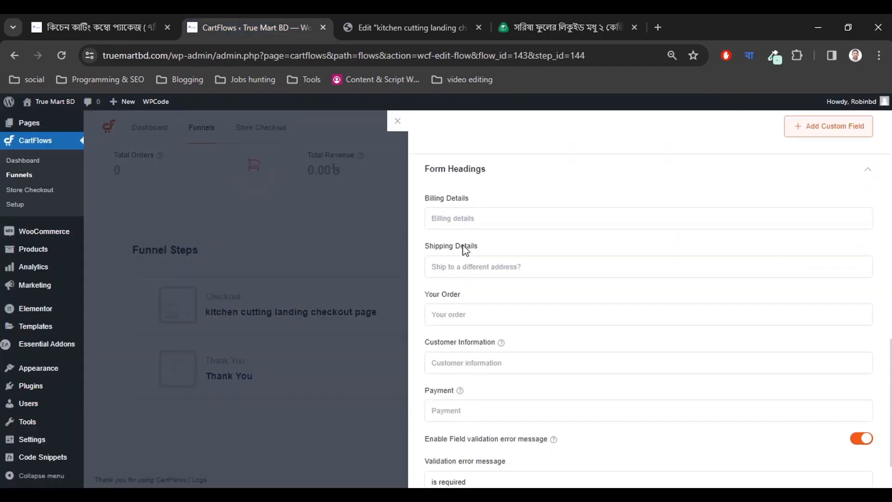
{"action": "left_click", "coordinate": [470, 220]}
{"action": "key", "text": "ctrl+v"}
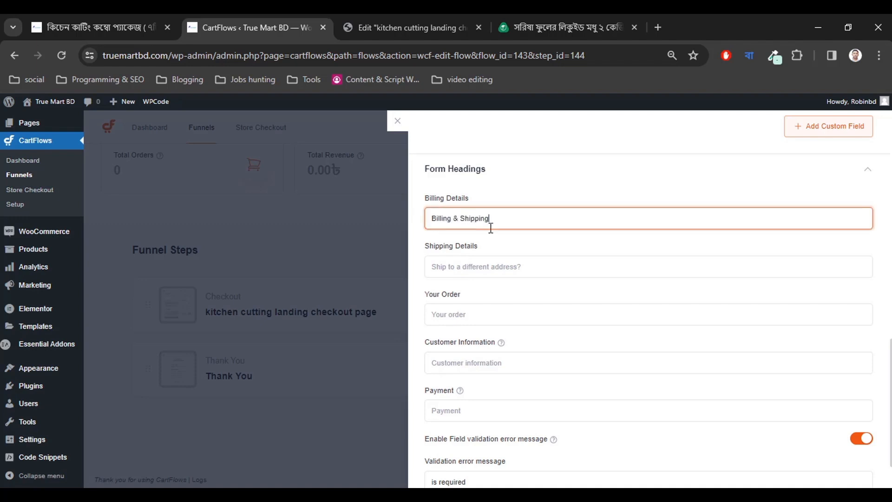
Copy the Bengali name label আপনার নাম from the reference order form.
{"action": "left_click", "coordinate": [546, 18]}
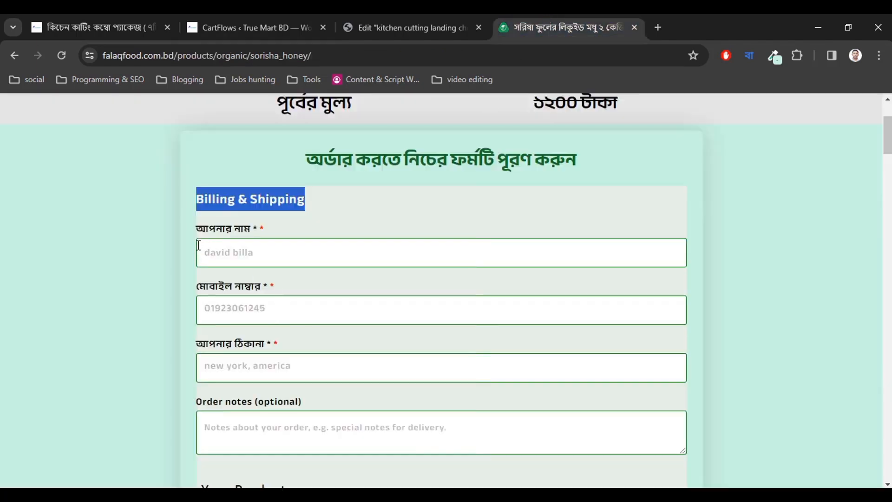
{"action": "left_click_drag", "start_coordinate": [199, 233], "coordinate": [251, 232]}
{"action": "key", "text": "ctrl+c"}
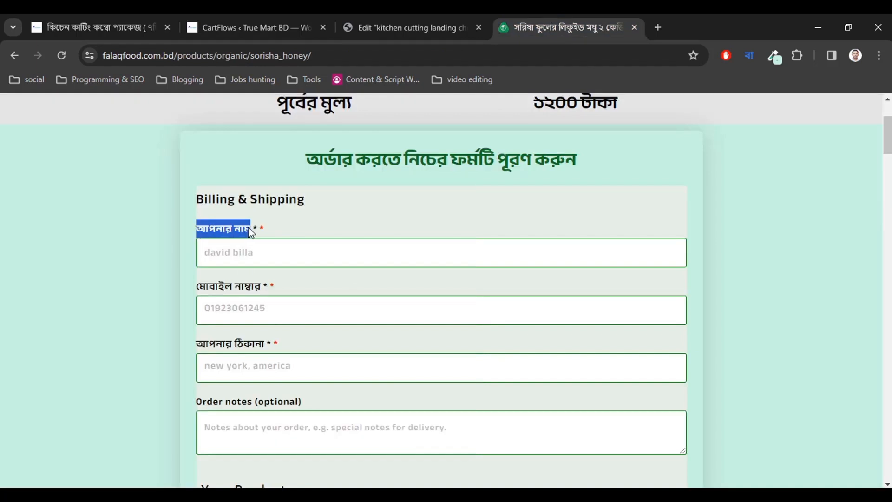
{"action": "left_click", "coordinate": [290, 236]}
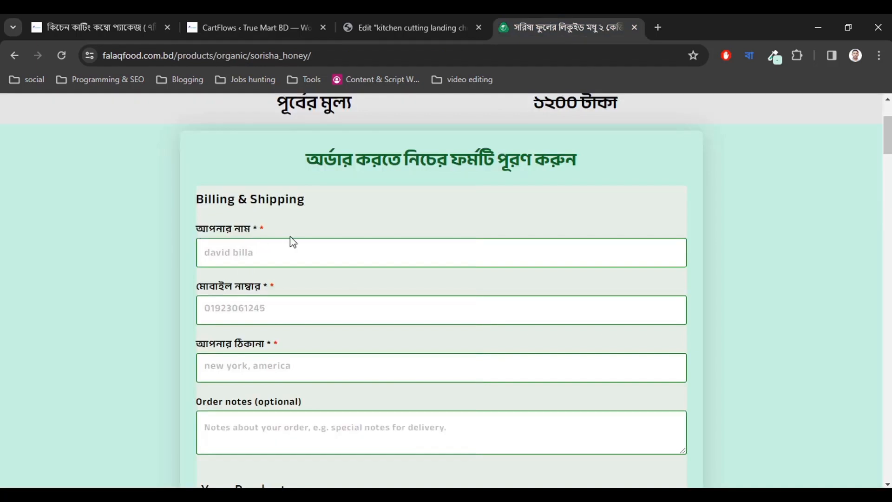
{"action": "left_click", "coordinate": [210, 14]}
{"action": "scroll", "coordinate": [535, 351], "scroll_direction": "up", "scroll_amount": 4}
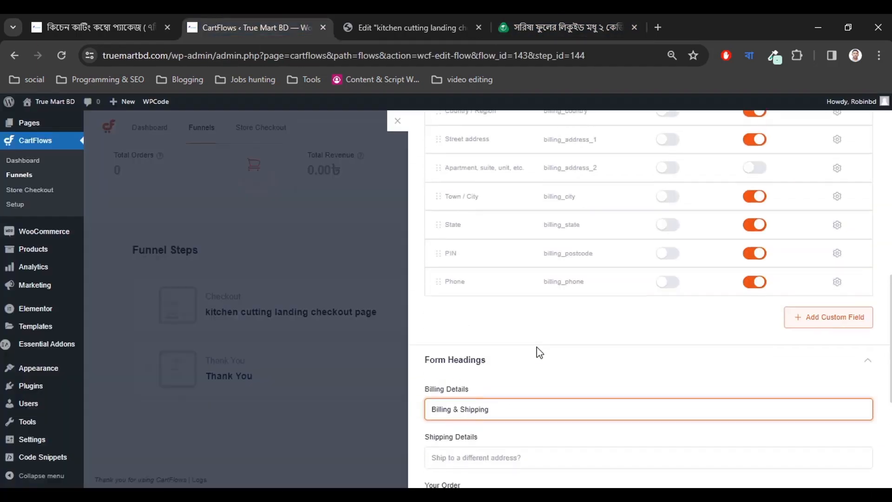
{"action": "scroll", "coordinate": [535, 350], "scroll_direction": "down", "scroll_amount": 4}
{"action": "scroll", "coordinate": [535, 349], "scroll_direction": "down", "scroll_amount": 2}
{"action": "scroll", "coordinate": [536, 350], "scroll_direction": "up", "scroll_amount": 10}
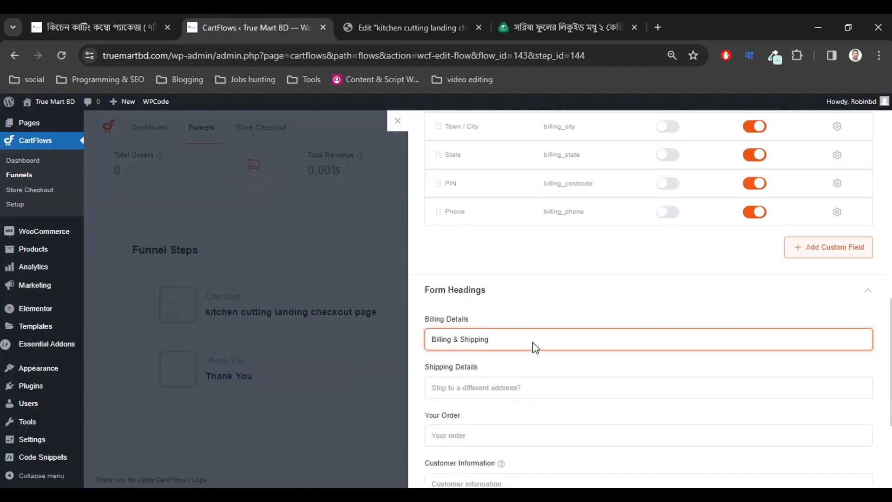
{"action": "scroll", "coordinate": [534, 306], "scroll_direction": "down", "scroll_amount": 1}
{"action": "scroll", "coordinate": [546, 193], "scroll_direction": "up", "scroll_amount": 2}
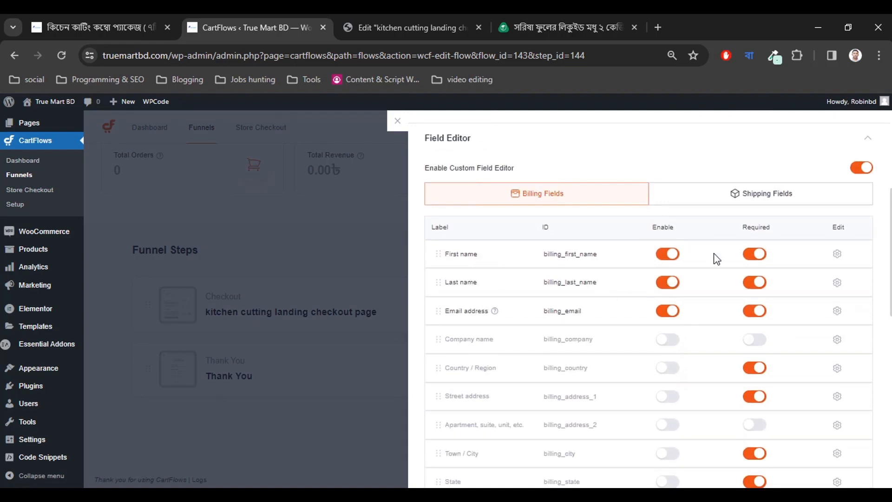
Disable Last name, then give First name 100% width and the label আপনার নাম.
{"action": "left_click", "coordinate": [668, 282]}
{"action": "left_click", "coordinate": [752, 282]}
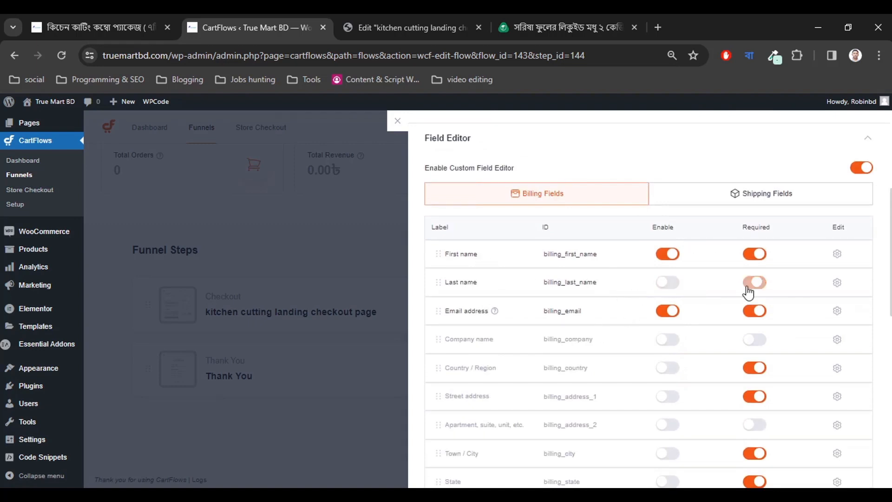
{"action": "left_click", "coordinate": [837, 254]}
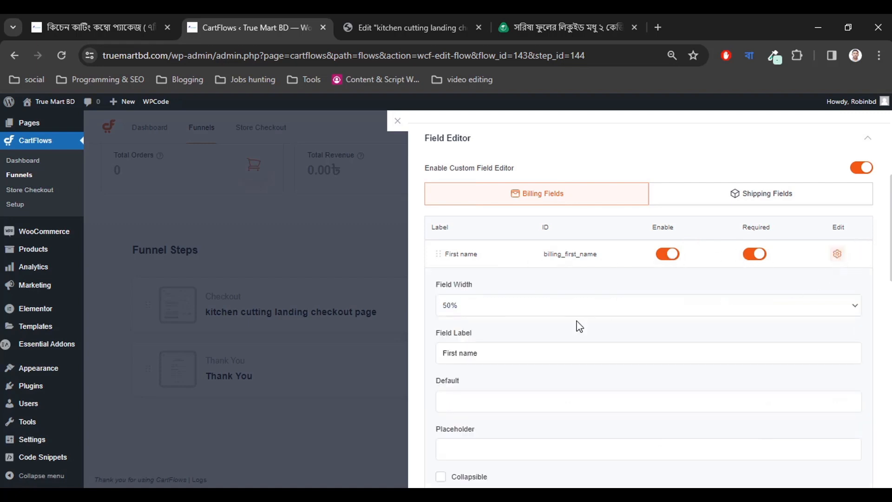
{"action": "left_click", "coordinate": [507, 307]}
{"action": "left_click", "coordinate": [498, 338]}
{"action": "scroll", "coordinate": [483, 291], "scroll_direction": "down", "scroll_amount": 1}
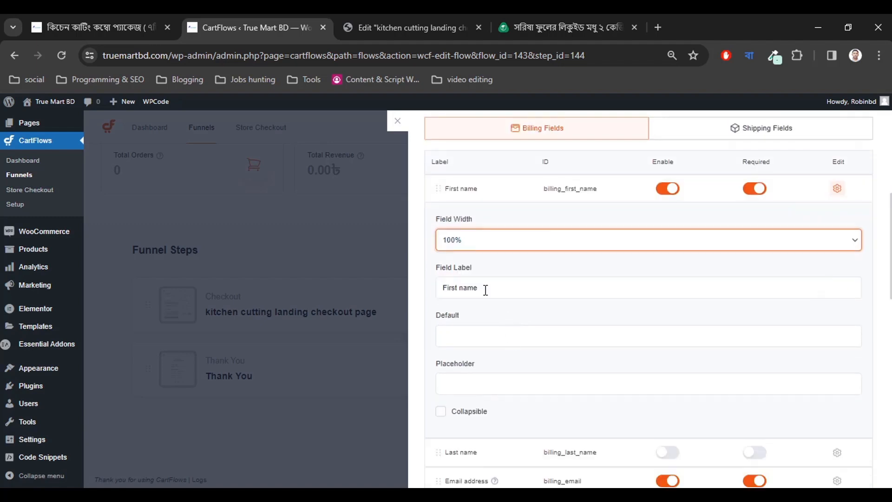
{"action": "left_click", "coordinate": [486, 287]}
{"action": "key", "text": "ctrl+a"}
{"action": "key", "text": "ctrl+v"}
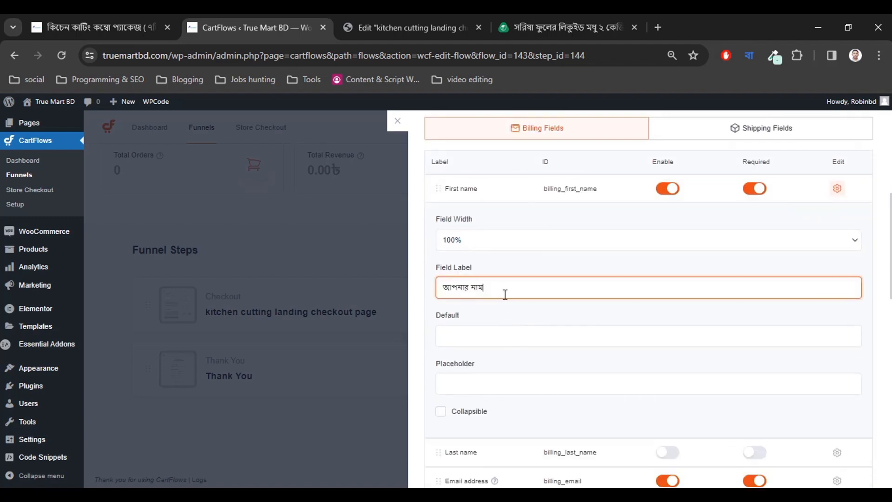
{"action": "scroll", "coordinate": [500, 324], "scroll_direction": "down", "scroll_amount": 3}
Set the First name placeholder to আপনার নাম লিখুন.
{"action": "left_click", "coordinate": [474, 249]}
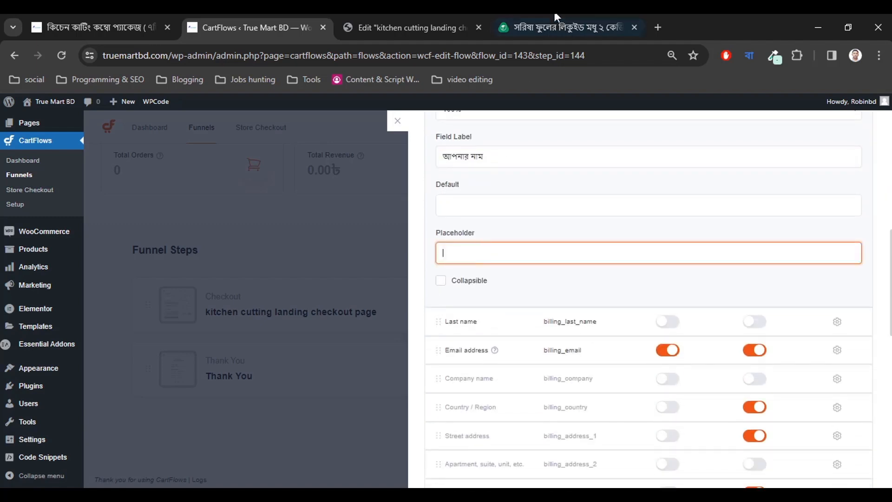
{"action": "left_click", "coordinate": [554, 26]}
{"action": "left_click_drag", "start_coordinate": [257, 259], "coordinate": [160, 256]}
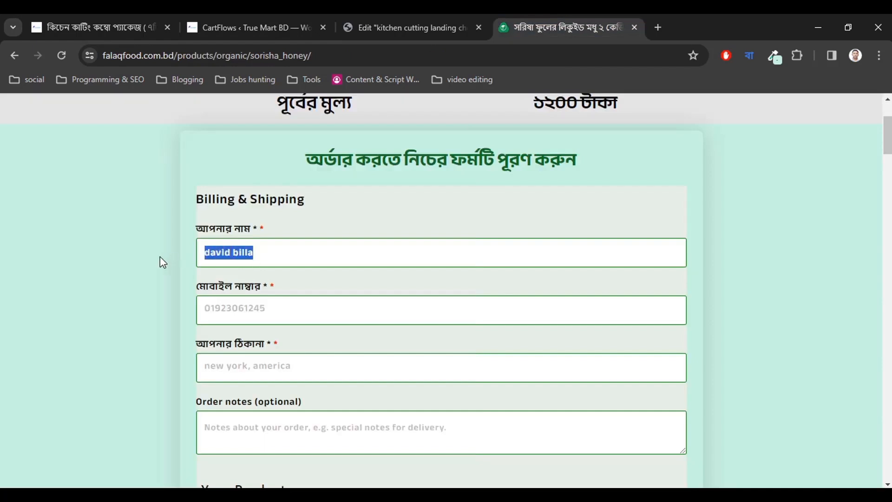
{"action": "key", "text": "BackSpace"}
{"action": "left_click", "coordinate": [169, 274]}
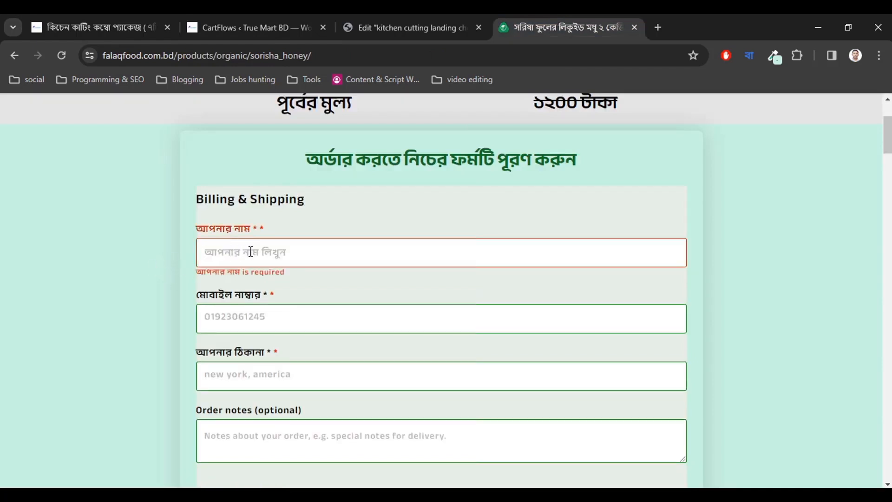
{"action": "left_click", "coordinate": [239, 29]}
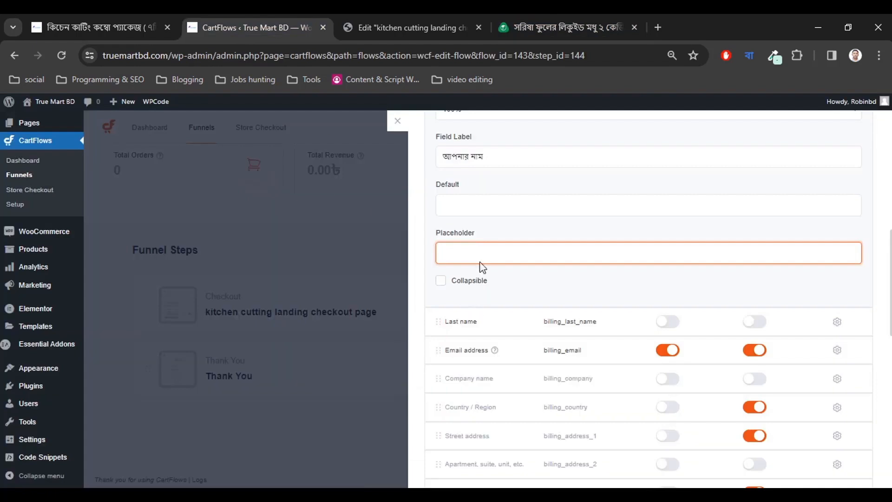
{"action": "key", "text": "ctrl+v"}
{"action": "type", "text": "লিখুন"}
{"action": "scroll", "coordinate": [604, 292], "scroll_direction": "up", "scroll_amount": 3}
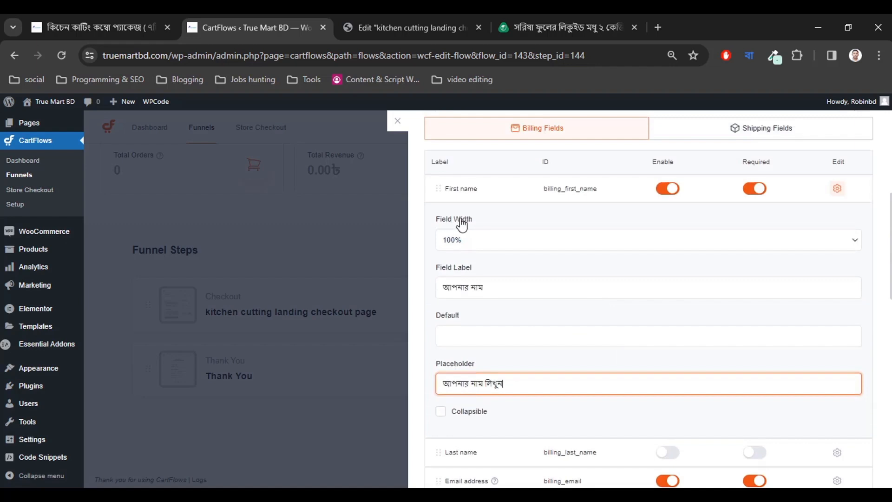
{"action": "scroll", "coordinate": [539, 339], "scroll_direction": "up", "scroll_amount": 2}
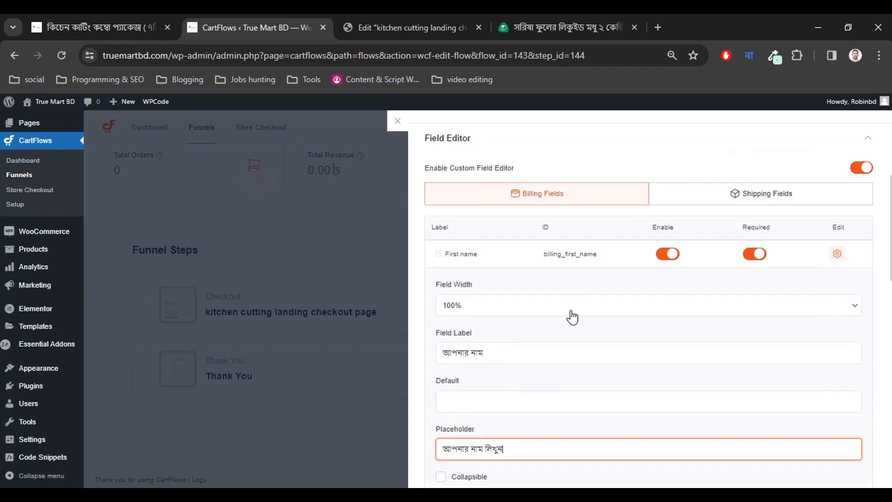
{"action": "left_click", "coordinate": [836, 254]}
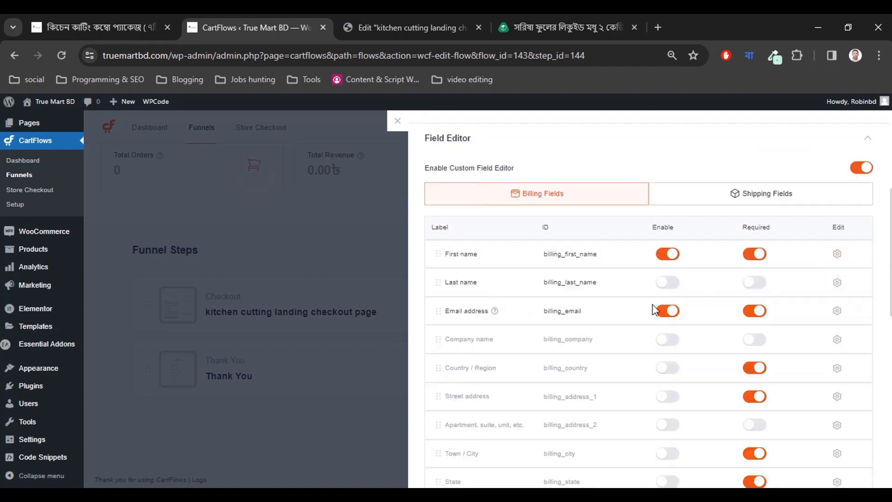
Disable Email address and make it optional, then enable the Country / Region field.
{"action": "scroll", "coordinate": [627, 301], "scroll_direction": "down", "scroll_amount": 2}
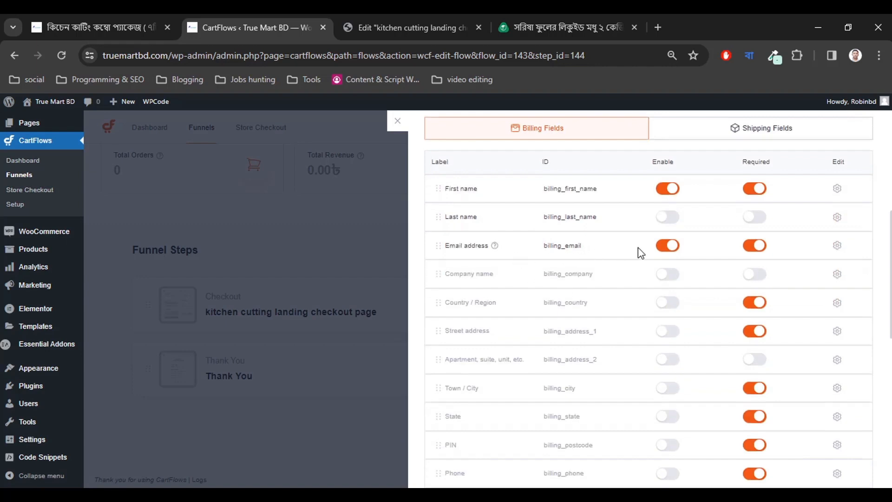
{"action": "left_click", "coordinate": [545, 36]}
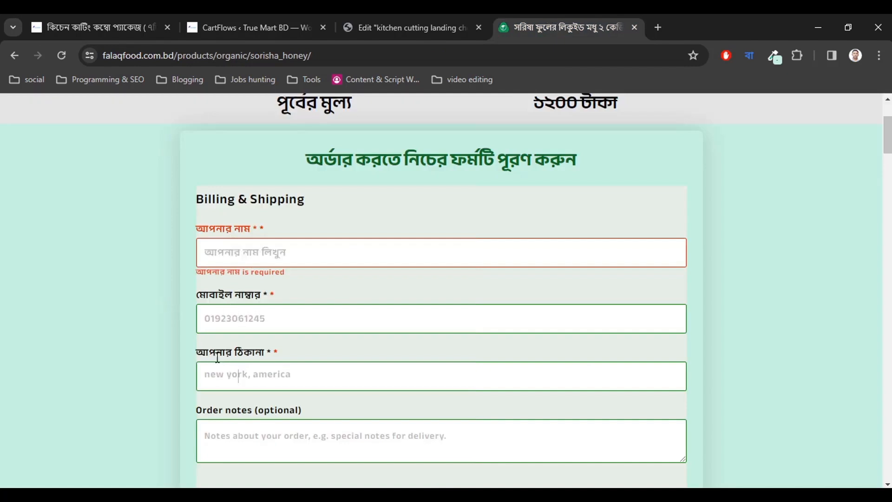
{"action": "left_click", "coordinate": [154, 27]}
{"action": "left_click", "coordinate": [297, 18]}
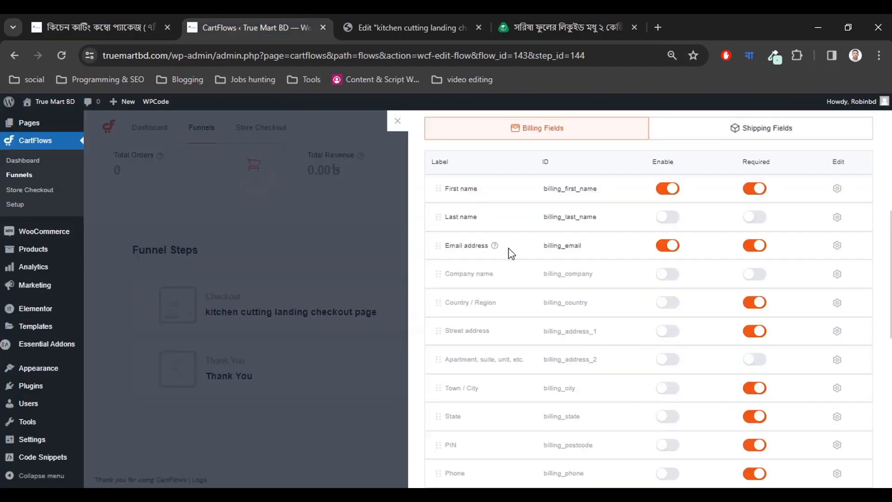
{"action": "left_click", "coordinate": [665, 251]}
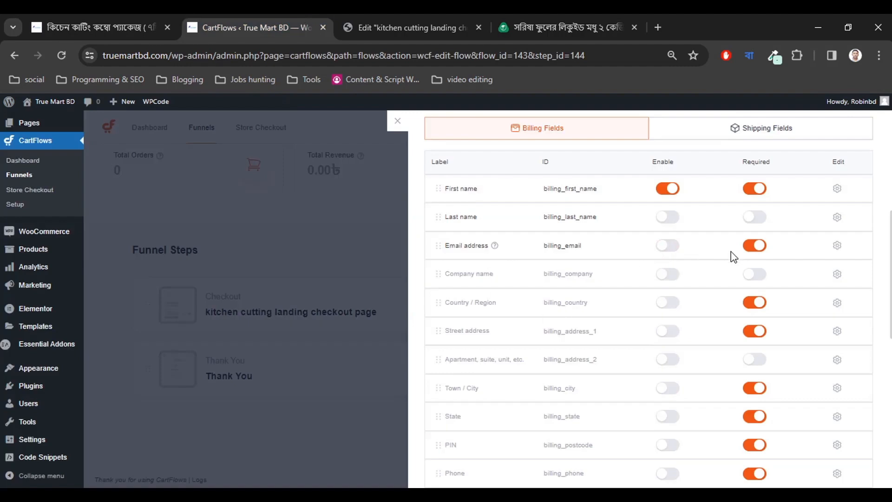
{"action": "left_click", "coordinate": [753, 246]}
{"action": "scroll", "coordinate": [517, 292], "scroll_direction": "down", "scroll_amount": 2}
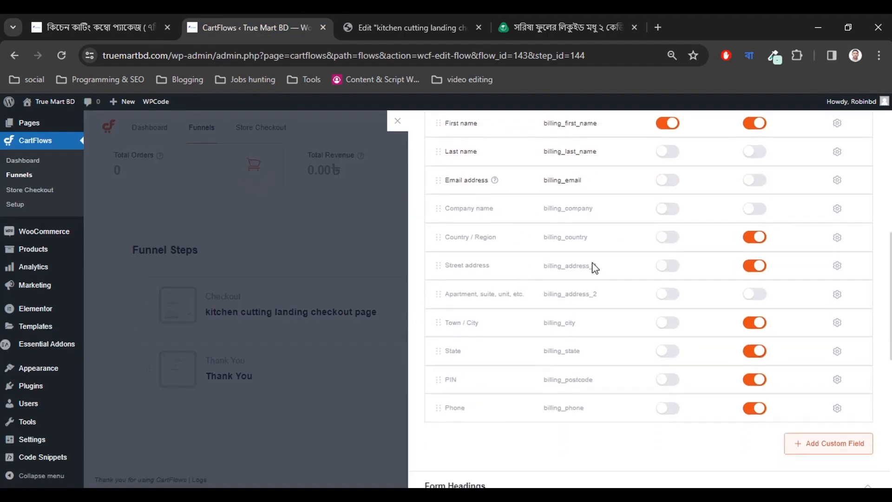
{"action": "left_click", "coordinate": [669, 242]}
{"action": "scroll", "coordinate": [648, 288], "scroll_direction": "up", "scroll_amount": 2}
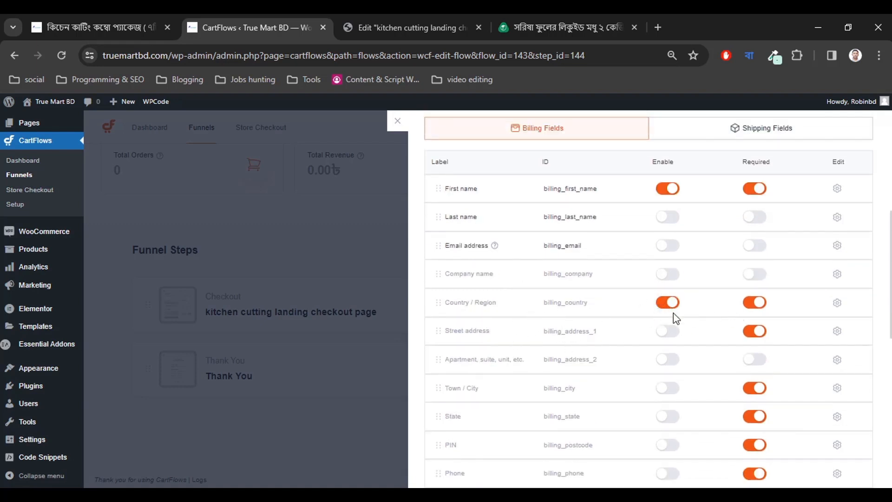
Replace the Country / Region field label with দেশের নাম.
{"action": "left_click", "coordinate": [836, 302]}
{"action": "scroll", "coordinate": [636, 354], "scroll_direction": "down", "scroll_amount": 2}
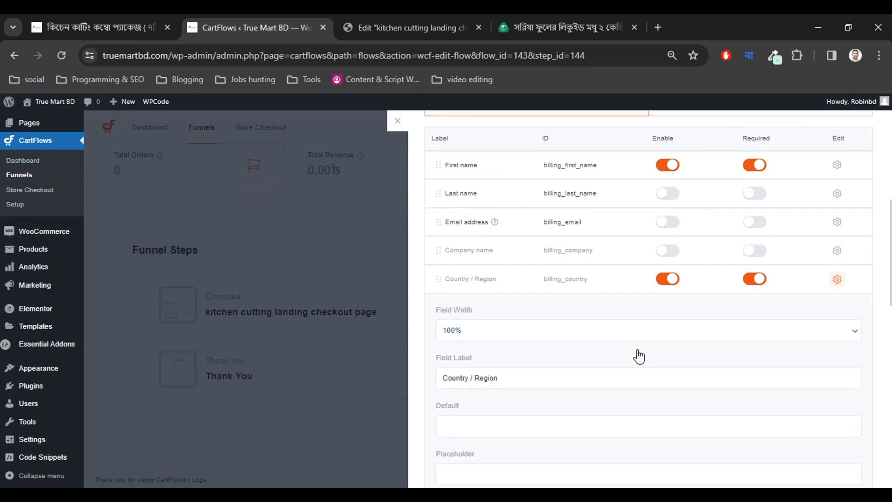
{"action": "scroll", "coordinate": [512, 317], "scroll_direction": "down", "scroll_amount": 2}
{"action": "left_click_drag", "start_coordinate": [516, 207], "coordinate": [478, 200]}
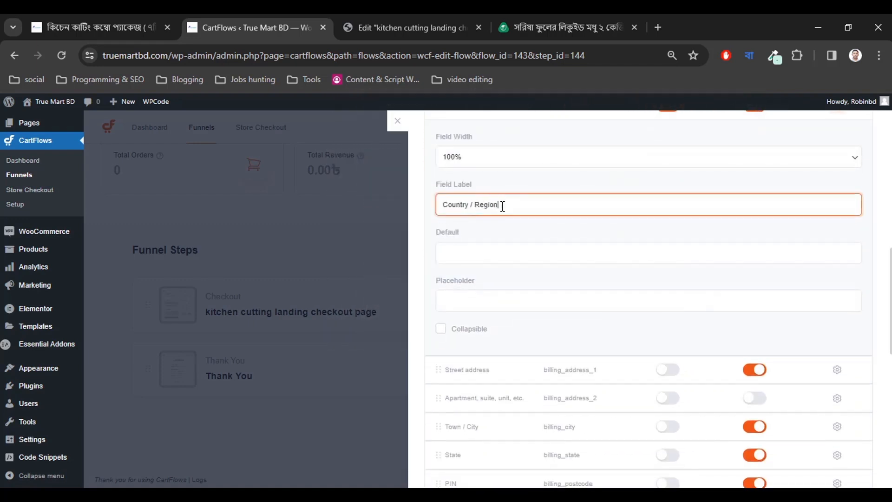
{"action": "key", "text": "ctrl+a"}
{"action": "type", "text": "দেশের si"}
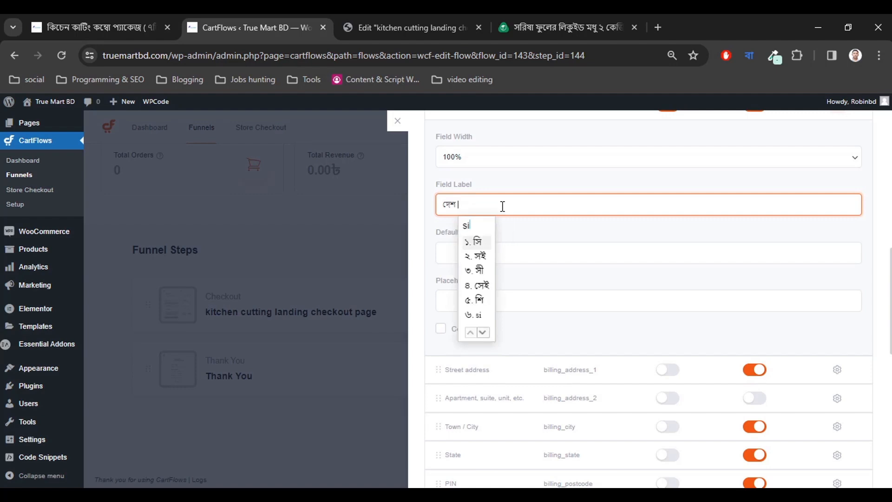
{"action": "key", "text": "BackSpace"}
{"action": "key", "text": "BackSpace"}
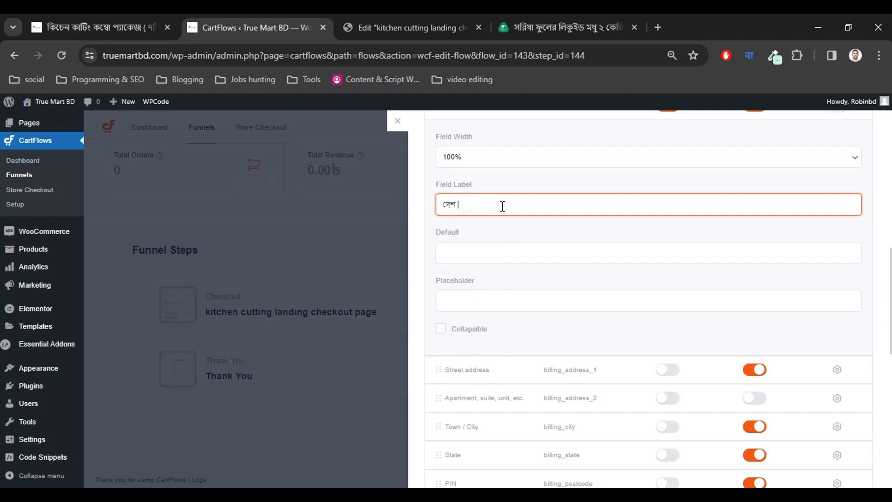
{"action": "type", "text": "bachai koru"}
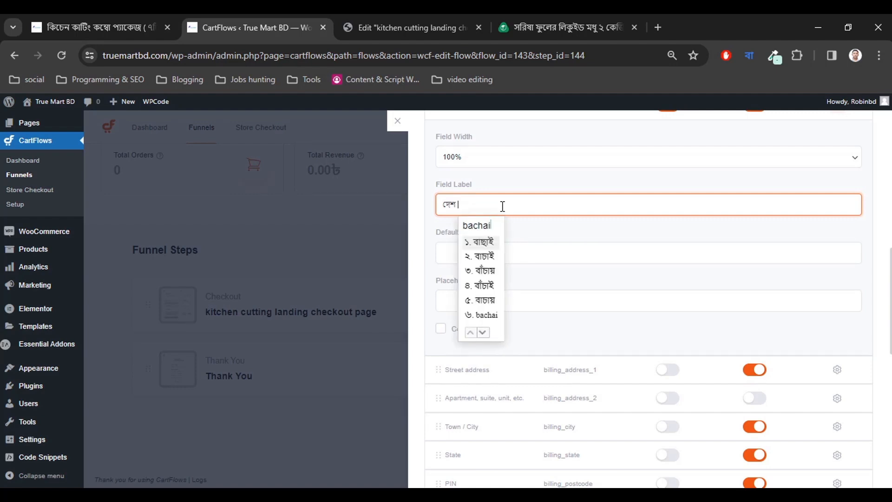
{"action": "key", "text": "BackSpace"}
{"action": "key", "text": "BackSpace"}
{"action": "key", "text": "BackSpace"}
{"action": "key", "text": "BackSpace"}
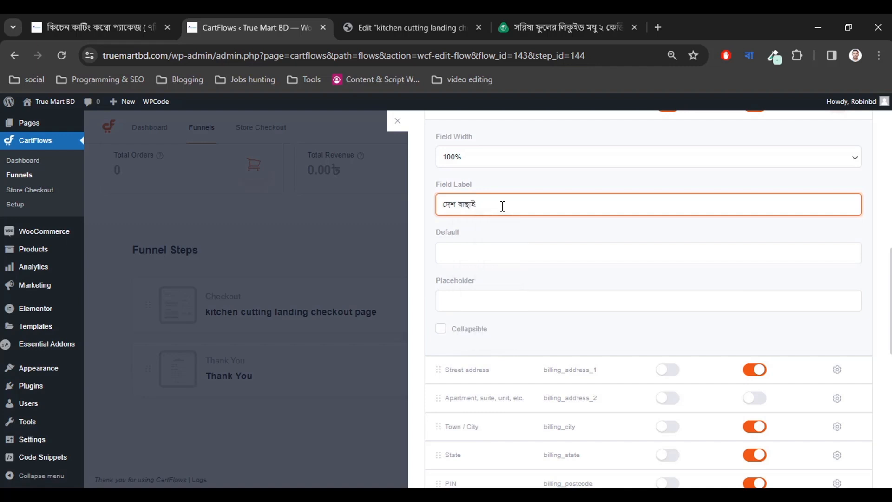
{"action": "type", "text": "desher nam"}
{"action": "left_click", "coordinate": [515, 246]}
{"action": "scroll", "coordinate": [515, 248], "scroll_direction": "up", "scroll_amount": 1}
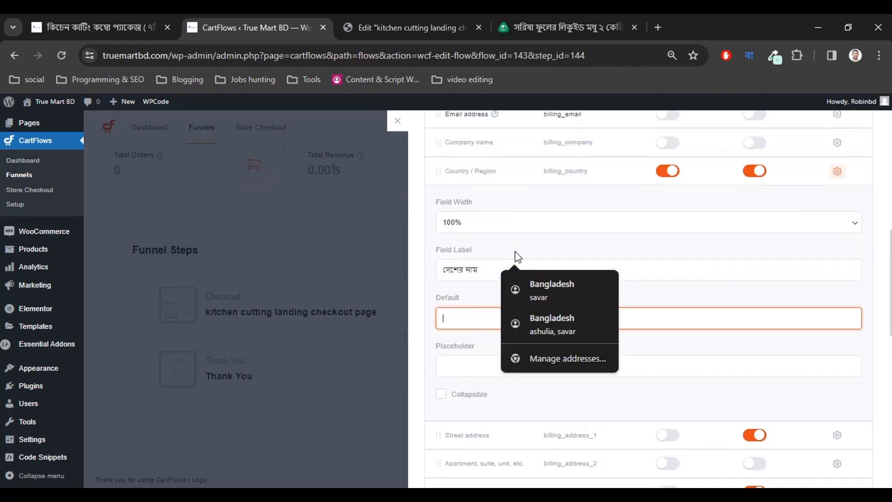
{"action": "scroll", "coordinate": [669, 260], "scroll_direction": "up", "scroll_amount": 1}
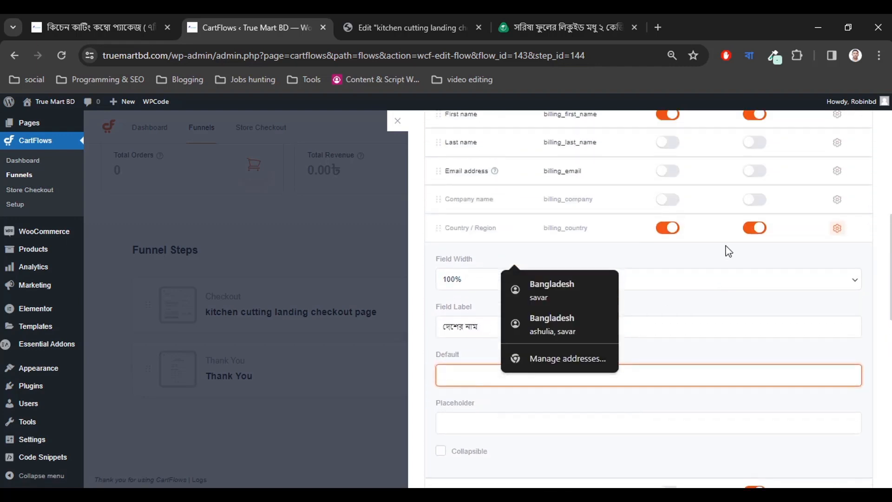
{"action": "left_click", "coordinate": [837, 237]}
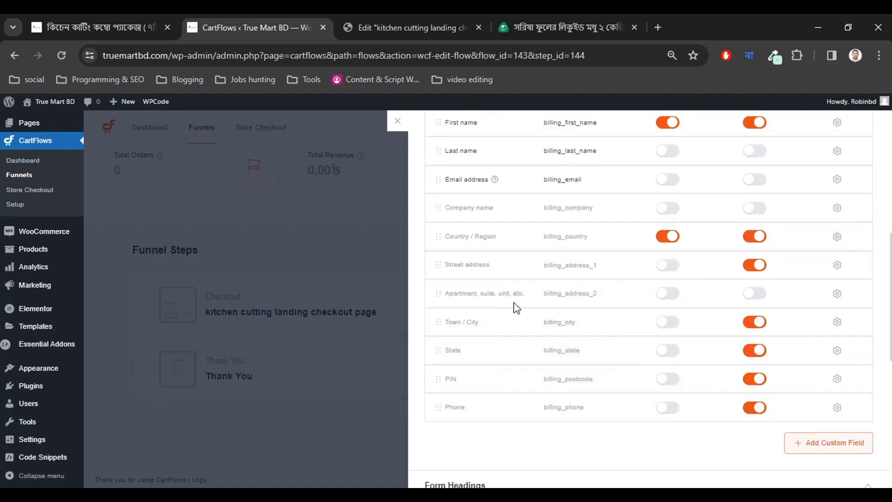
Enable Street address and copy the reference label আপনার ঠিকানা.
{"action": "left_click", "coordinate": [671, 265]}
{"action": "left_click", "coordinate": [474, 19]}
{"action": "left_click", "coordinate": [539, 20]}
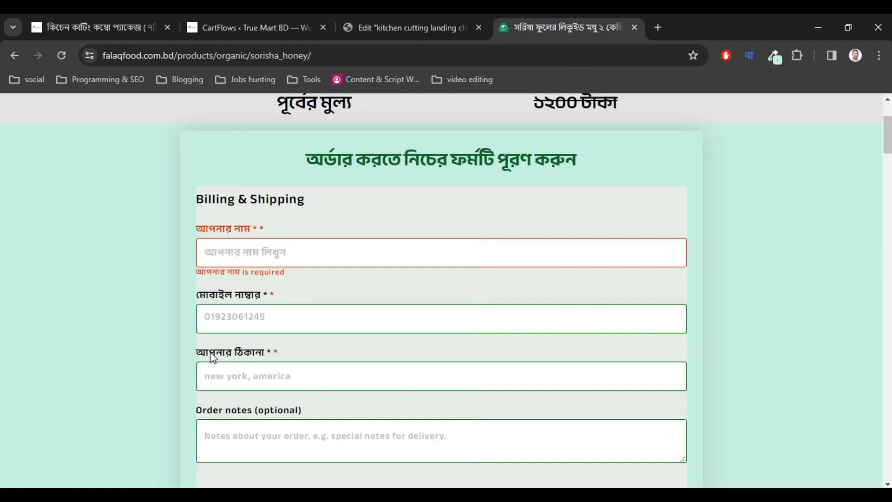
{"action": "left_click_drag", "start_coordinate": [197, 354], "coordinate": [264, 357]}
{"action": "key", "text": "ctrl+c"}
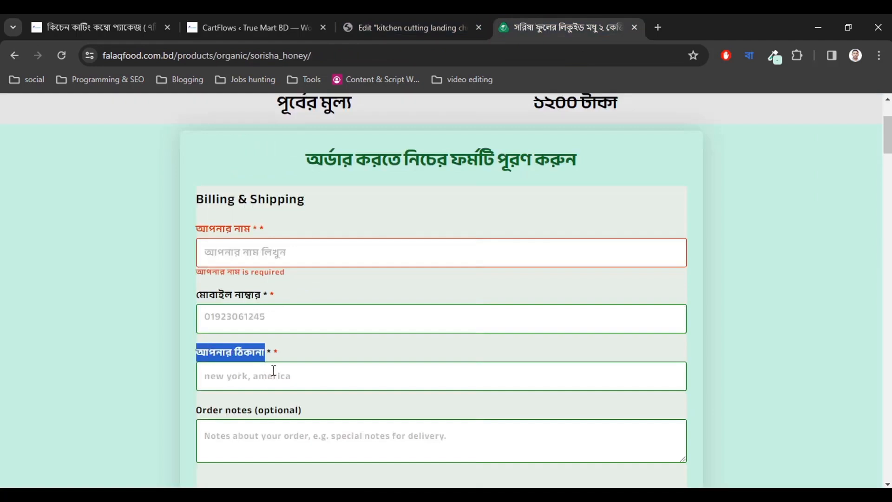
Keep Street address at 50% width and set its label to আপনার ঠিকানা.
{"action": "left_click", "coordinate": [158, 24]}
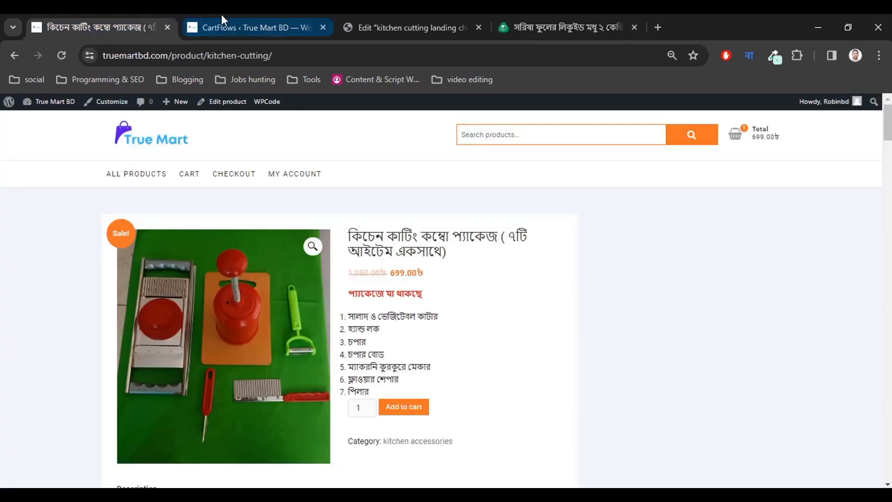
{"action": "left_click", "coordinate": [221, 25]}
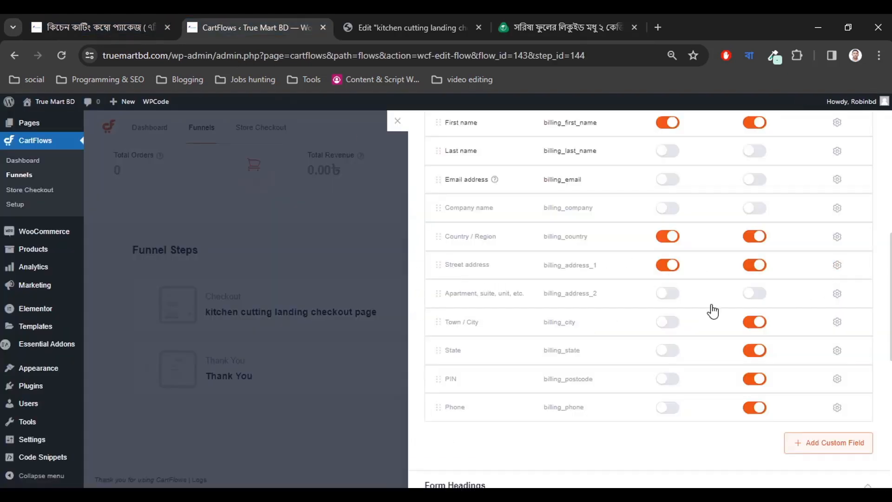
{"action": "left_click", "coordinate": [837, 266]}
{"action": "scroll", "coordinate": [781, 288], "scroll_direction": "down", "scroll_amount": 1}
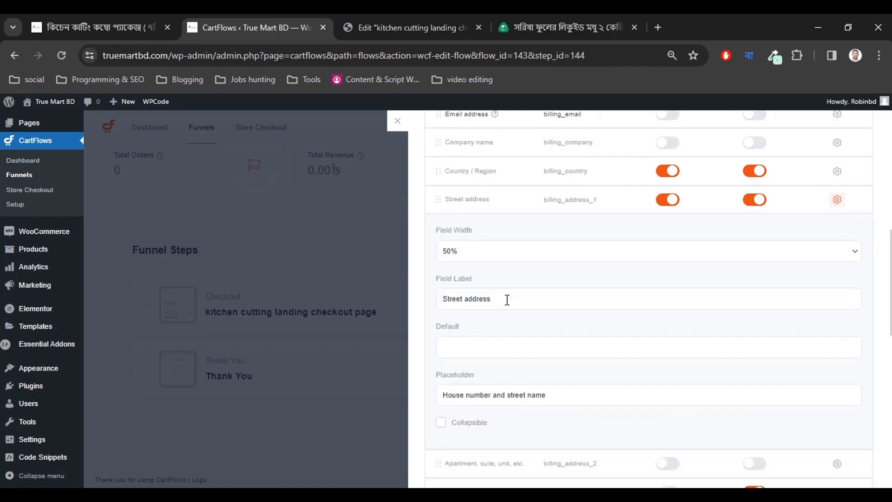
{"action": "left_click", "coordinate": [485, 253]}
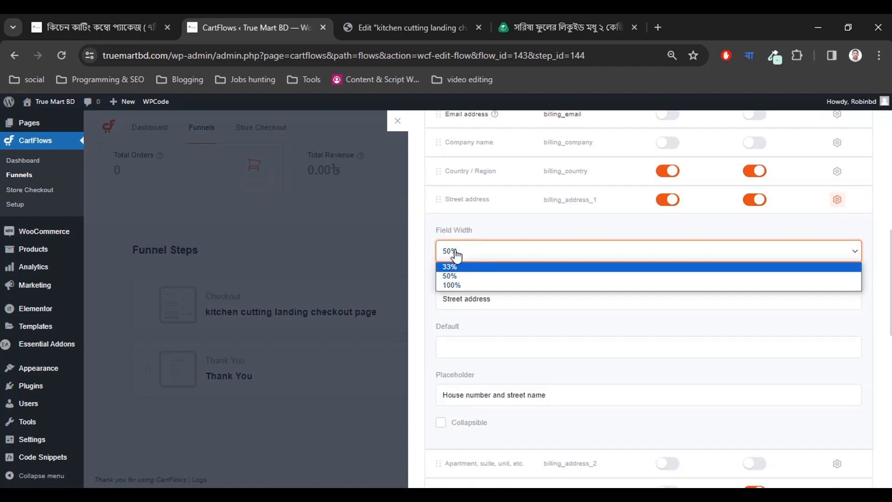
{"action": "left_click", "coordinate": [470, 227]}
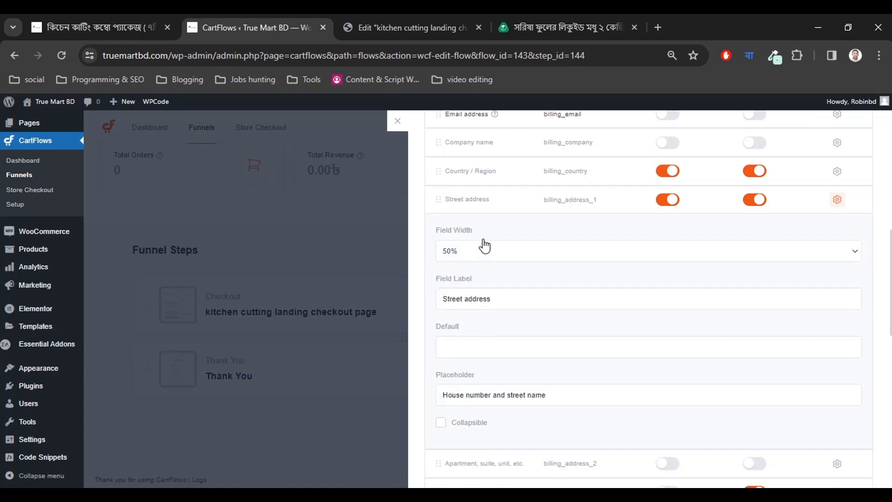
{"action": "left_click", "coordinate": [517, 299]}
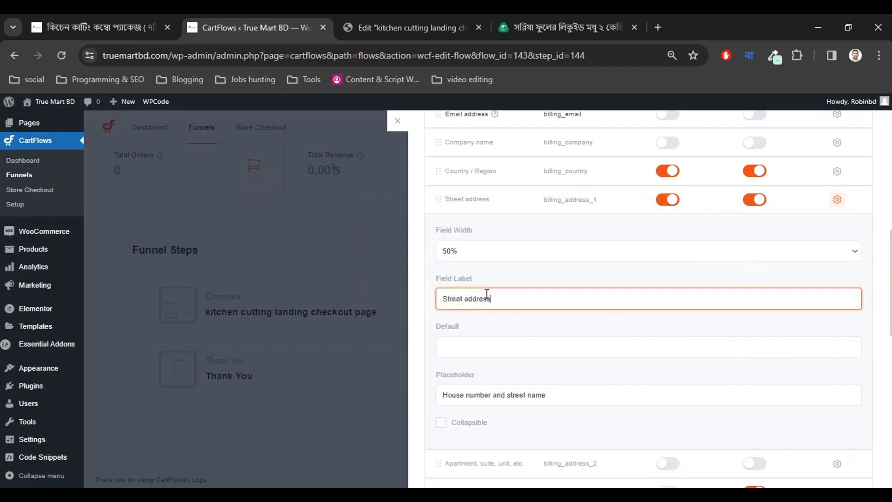
{"action": "key", "text": "ctrl+a"}
{"action": "key", "text": "ctrl+v"}
Set the Street address placeholder to আপনার ঠিকানা লিখুন.
{"action": "left_click", "coordinate": [530, 14]}
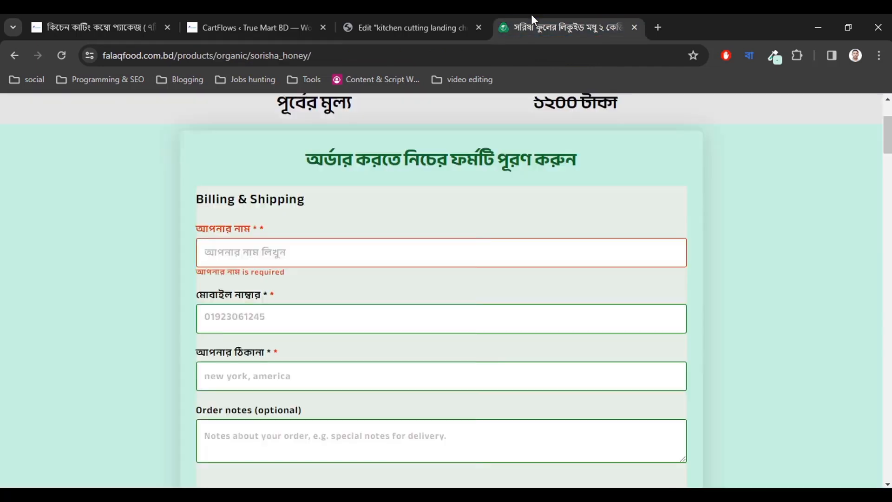
{"action": "left_click", "coordinate": [213, 14]}
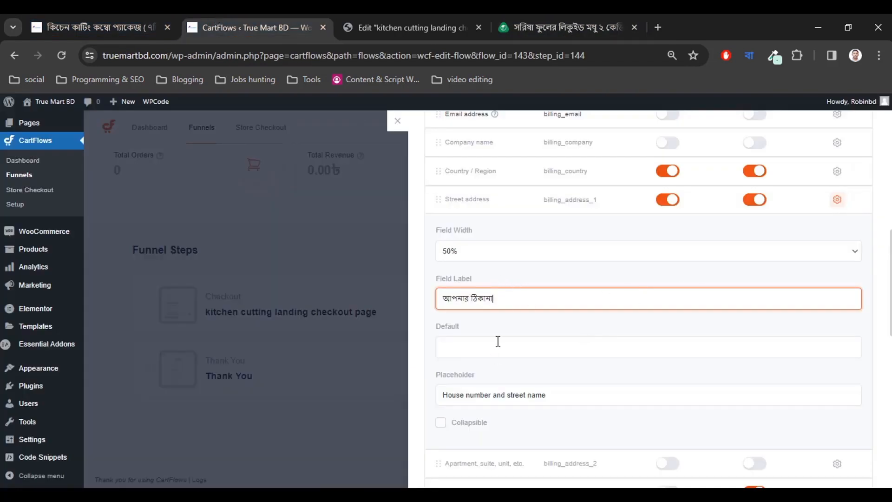
{"action": "scroll", "coordinate": [504, 337], "scroll_direction": "down", "scroll_amount": 1}
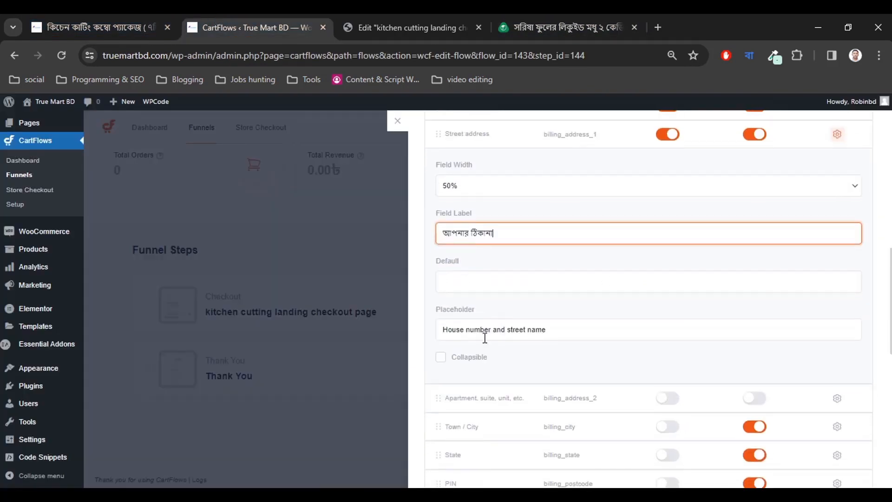
{"action": "left_click", "coordinate": [554, 331]}
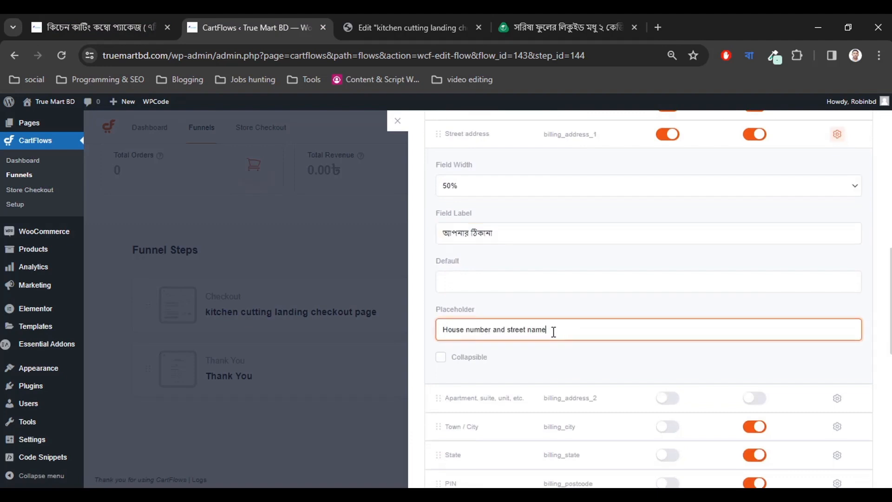
{"action": "key", "text": "ctrl+a"}
{"action": "key", "text": "BackSpace"}
{"action": "key", "text": "ctrl+v"}
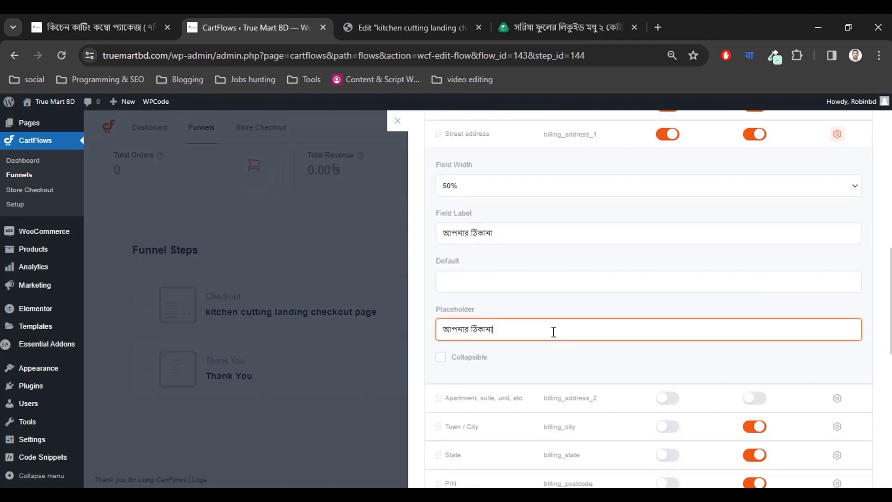
{"action": "type", "text": "লিখুন"}
{"action": "scroll", "coordinate": [667, 259], "scroll_direction": "up", "scroll_amount": 1}
{"action": "left_click", "coordinate": [836, 200]}
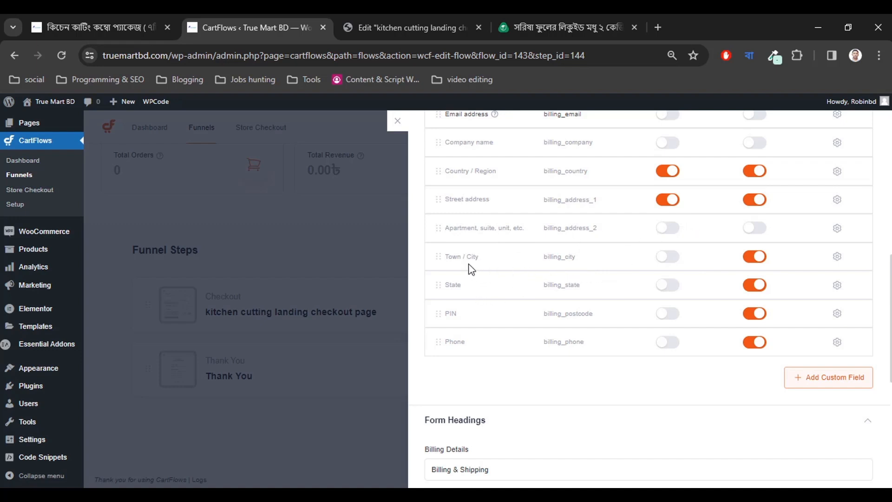
Turn off Town / City's Required toggle, enable State, and bring up the falaqfood reference form.
{"action": "left_click", "coordinate": [754, 256]}
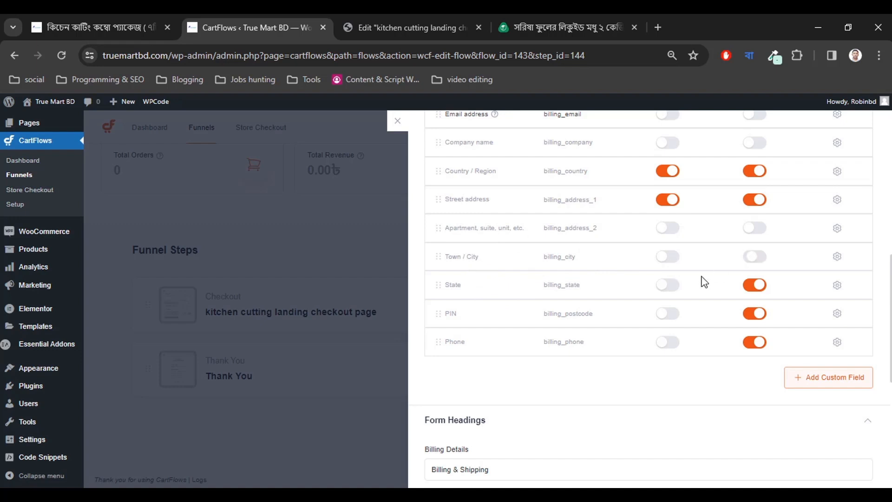
{"action": "left_click", "coordinate": [664, 287]}
{"action": "left_click", "coordinate": [563, 21]}
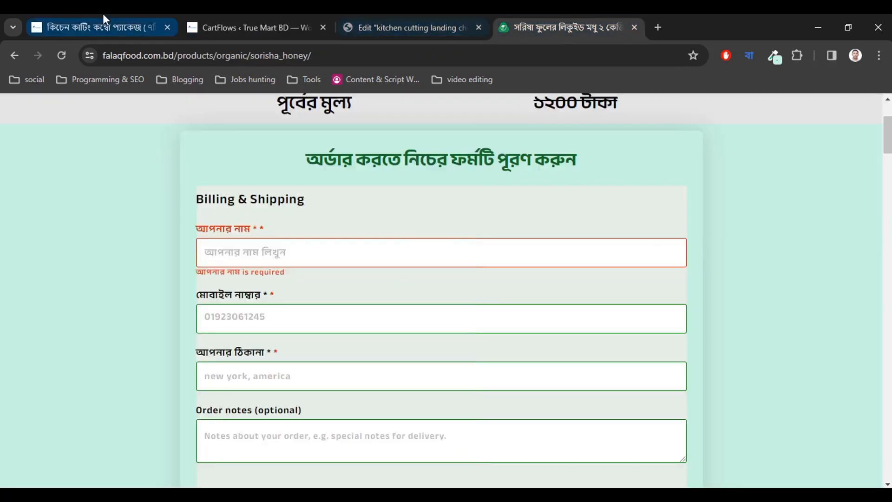
Add the kitchen cutting package to the cart from its product page.
{"action": "left_click", "coordinate": [103, 27]}
{"action": "scroll", "coordinate": [447, 353], "scroll_direction": "down", "scroll_amount": 4}
{"action": "scroll", "coordinate": [447, 353], "scroll_direction": "down", "scroll_amount": 1}
{"action": "scroll", "coordinate": [427, 316], "scroll_direction": "up", "scroll_amount": 3}
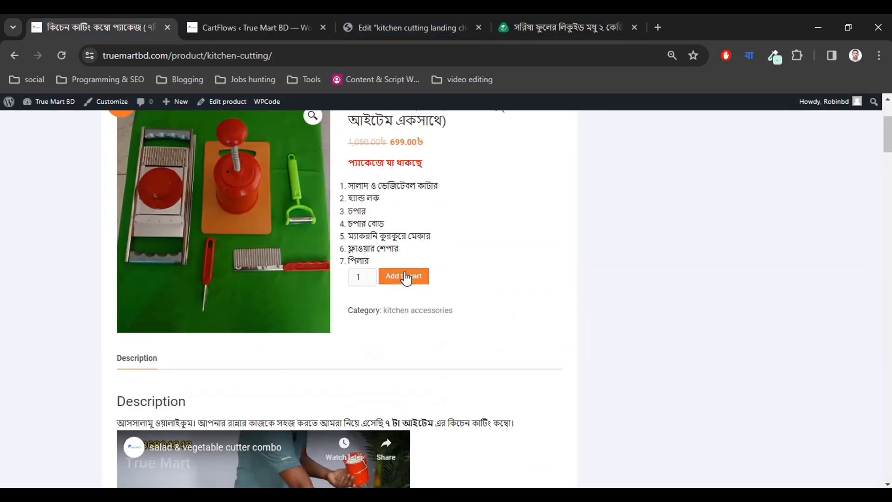
{"action": "left_click", "coordinate": [405, 277]}
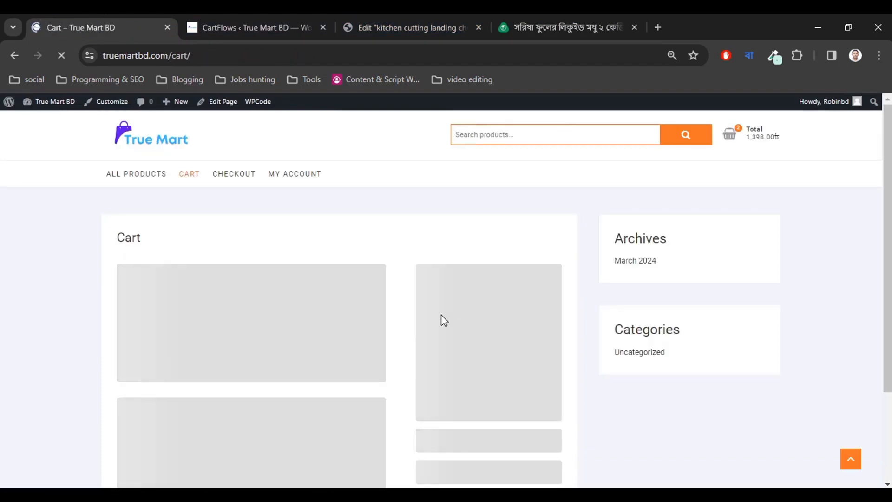
Proceed to checkout and uncheck 'Use same address for billing' to reveal the billing form.
{"action": "scroll", "coordinate": [385, 333], "scroll_direction": "down", "scroll_amount": 4}
{"action": "scroll", "coordinate": [297, 362], "scroll_direction": "up", "scroll_amount": 1}
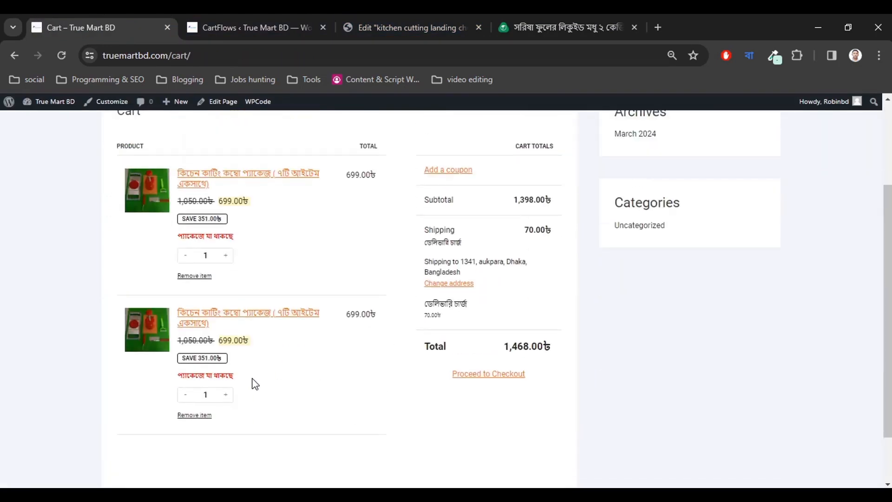
{"action": "left_click", "coordinate": [476, 380]}
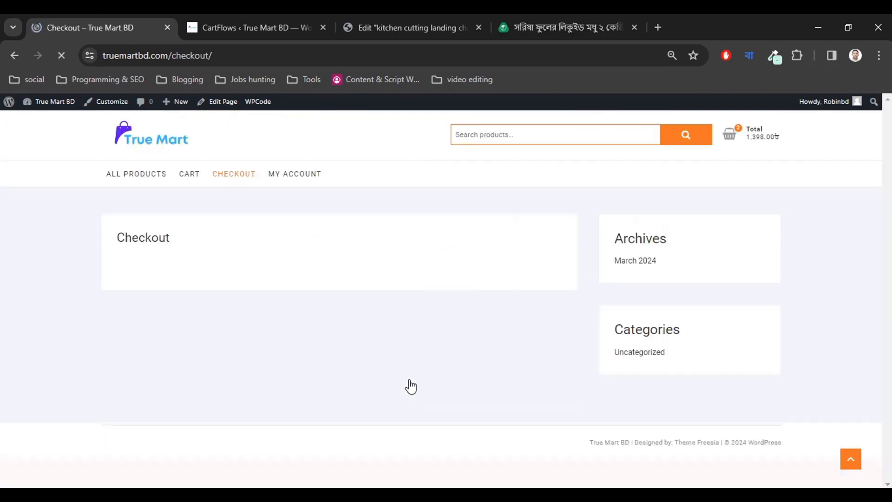
{"action": "scroll", "coordinate": [225, 360], "scroll_direction": "down", "scroll_amount": 1}
{"action": "scroll", "coordinate": [225, 357], "scroll_direction": "down", "scroll_amount": 2}
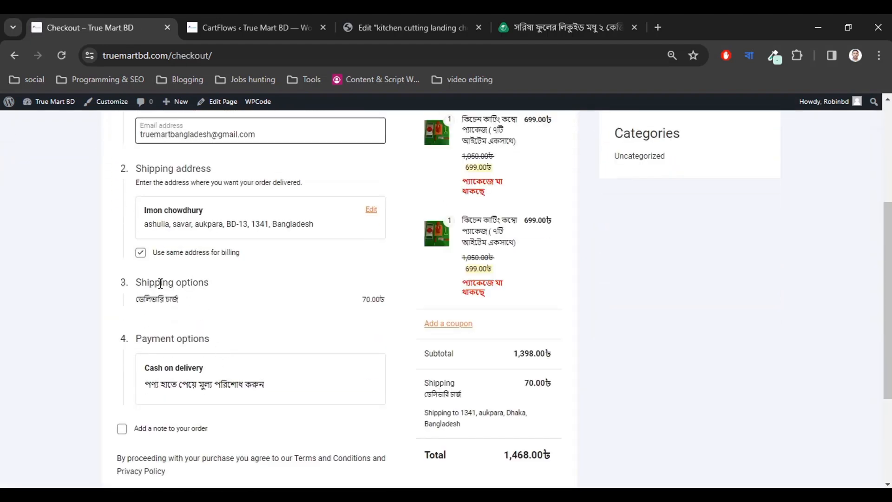
{"action": "left_click", "coordinate": [144, 258]}
{"action": "scroll", "coordinate": [241, 318], "scroll_direction": "down", "scroll_amount": 3}
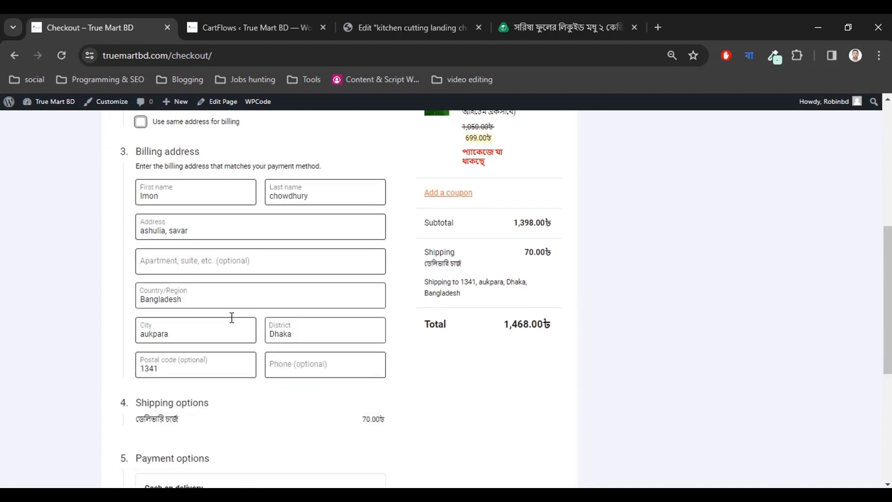
Choose Bagerhat as the billing District, try the Country/Region field, then return to CartFlows.
{"action": "left_click", "coordinate": [284, 333]}
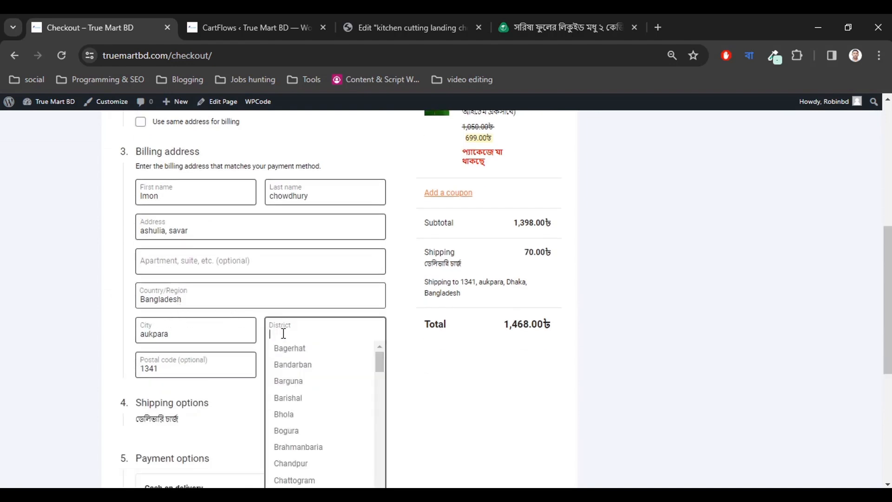
{"action": "left_click", "coordinate": [305, 348]}
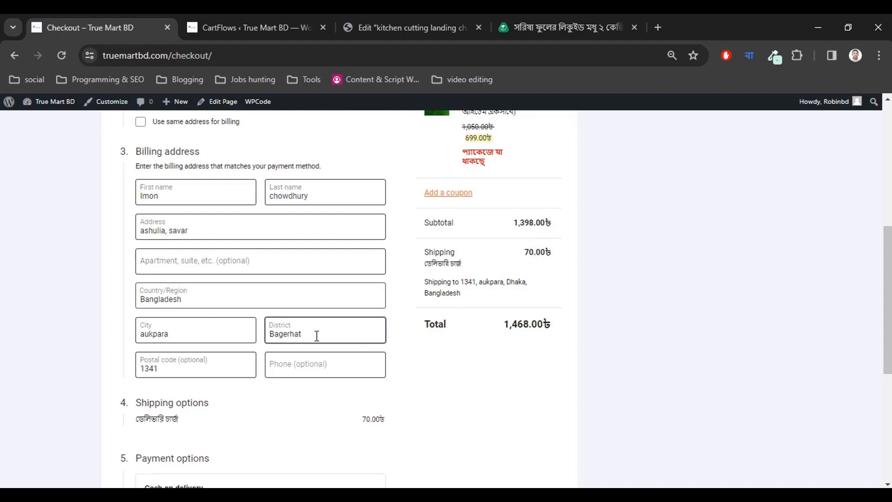
{"action": "left_click_drag", "start_coordinate": [317, 335], "coordinate": [259, 332]}
{"action": "left_click", "coordinate": [424, 353]}
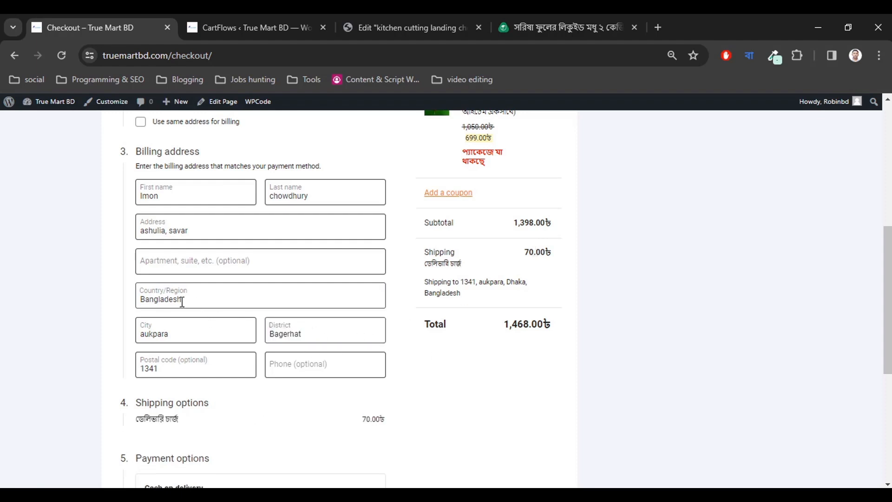
{"action": "left_click", "coordinate": [204, 297]}
{"action": "left_click", "coordinate": [202, 294]}
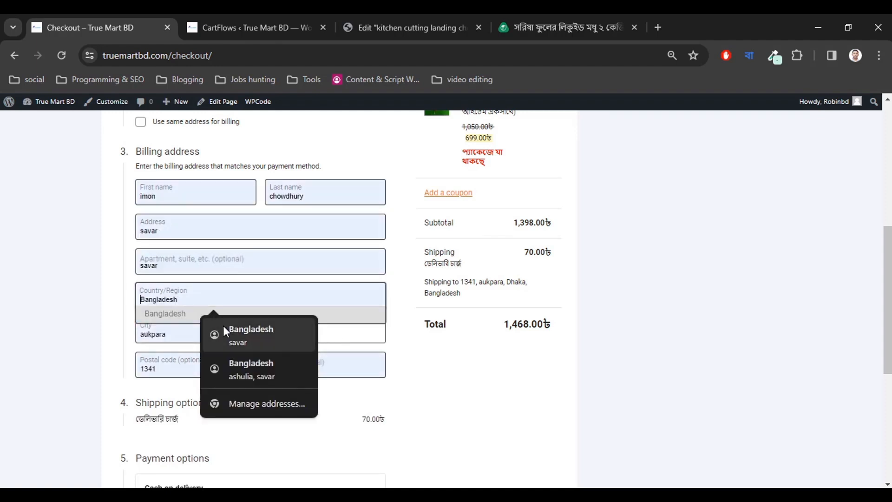
{"action": "left_click", "coordinate": [112, 321]}
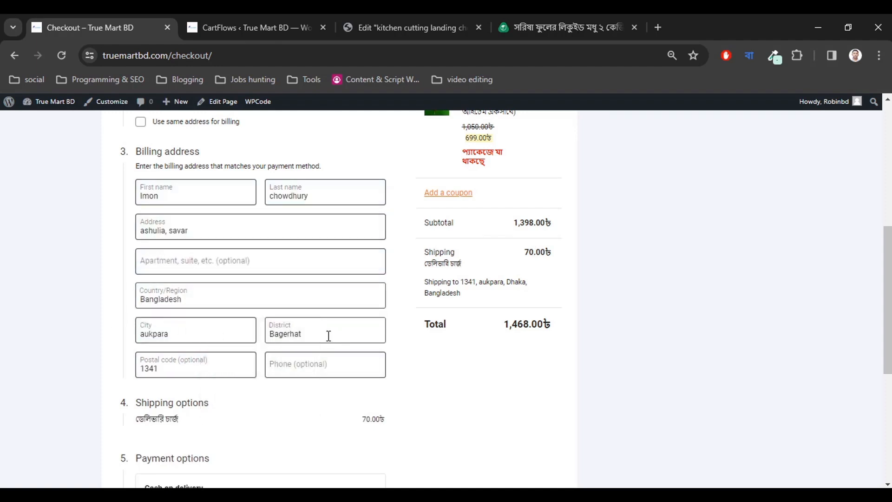
{"action": "left_click", "coordinate": [302, 333]}
{"action": "left_click", "coordinate": [421, 342]}
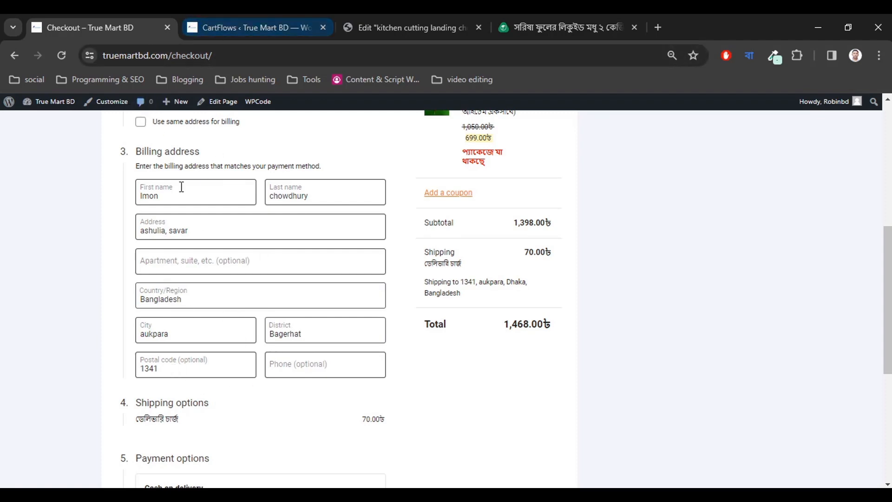
{"action": "scroll", "coordinate": [209, 237], "scroll_direction": "up", "scroll_amount": 2}
{"action": "scroll", "coordinate": [209, 238], "scroll_direction": "up", "scroll_amount": 4}
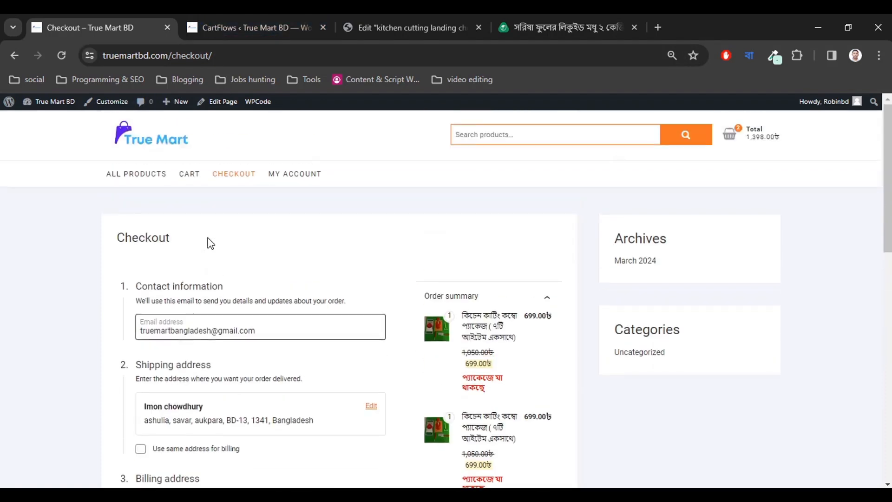
{"action": "left_click", "coordinate": [271, 18]}
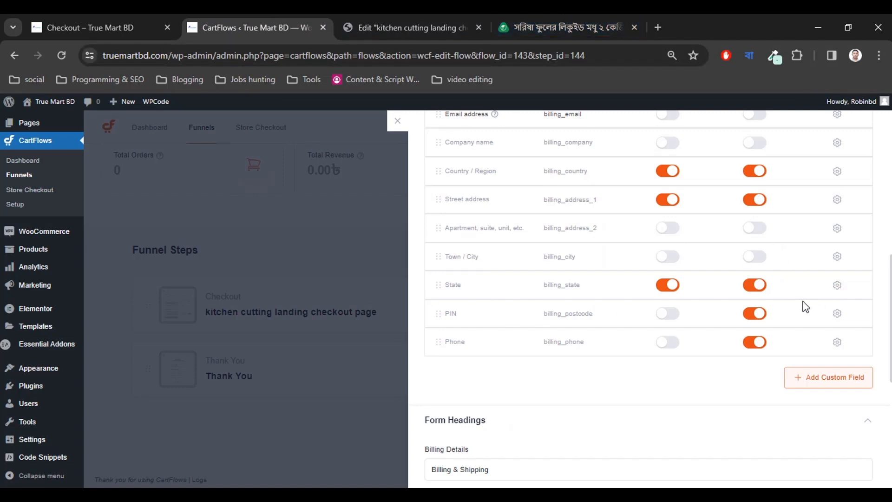
Set the State field's width to 50%.
{"action": "left_click", "coordinate": [835, 286]}
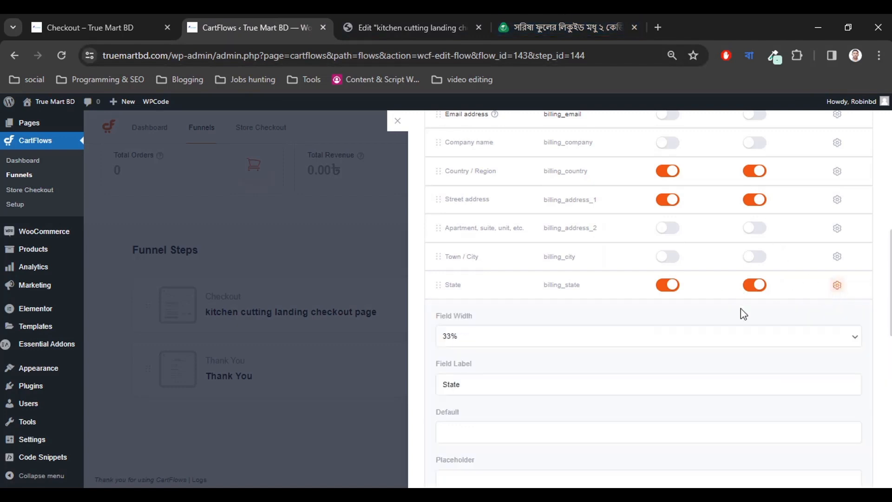
{"action": "left_click", "coordinate": [491, 342]}
{"action": "left_click", "coordinate": [483, 369]}
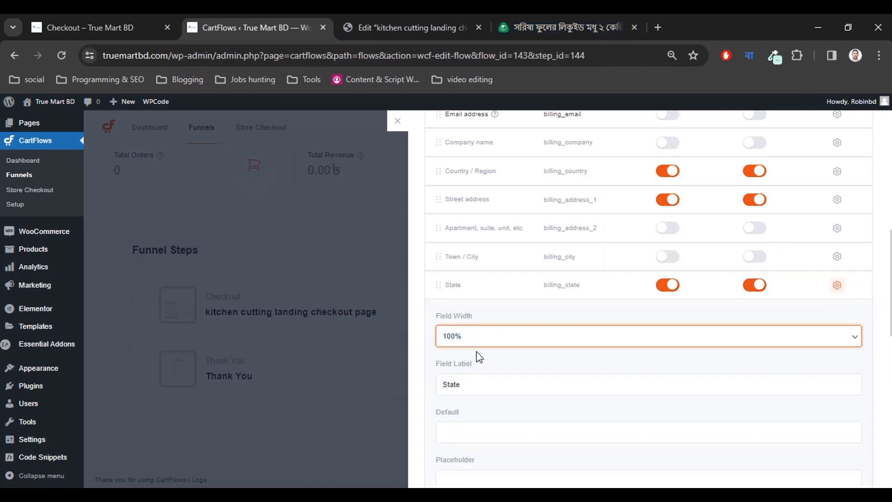
{"action": "left_click", "coordinate": [473, 345]}
{"action": "left_click", "coordinate": [469, 360]}
Replace the State field label with আপনার শহর and collapse its settings.
{"action": "scroll", "coordinate": [510, 362], "scroll_direction": "down", "scroll_amount": 1}
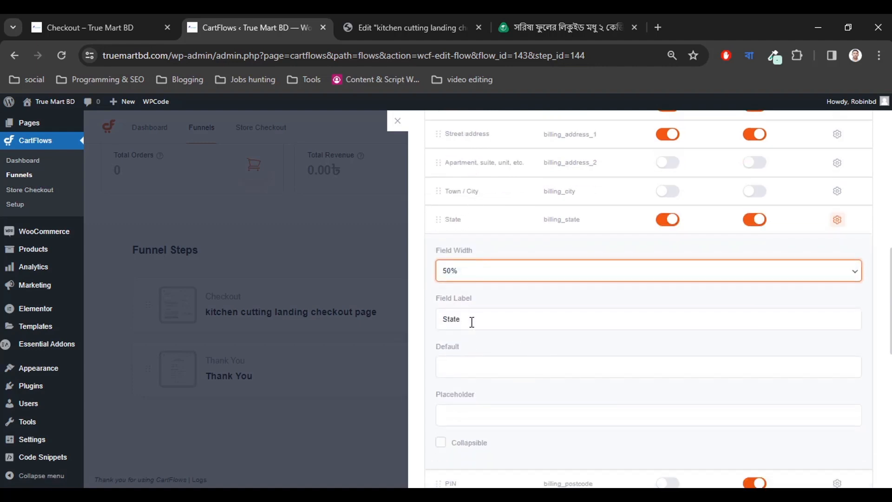
{"action": "left_click", "coordinate": [472, 320]}
{"action": "double_click", "coordinate": [471, 321]}
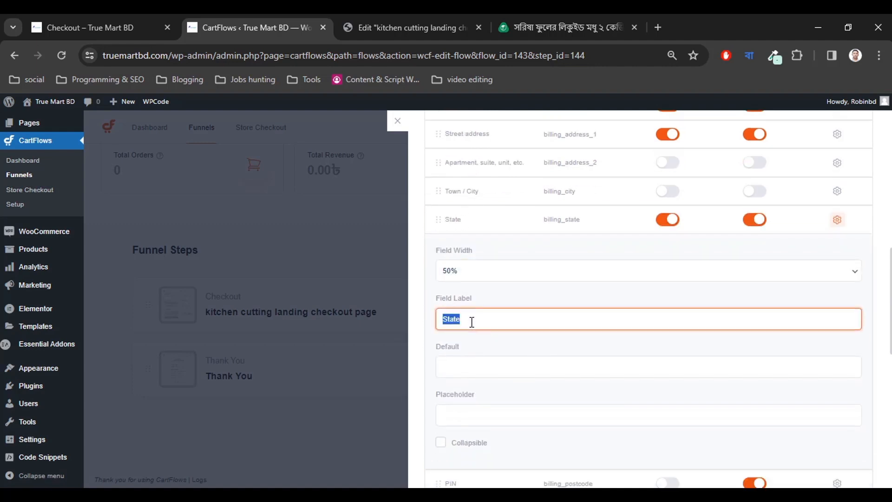
{"action": "type", "text": "আপনারbi"}
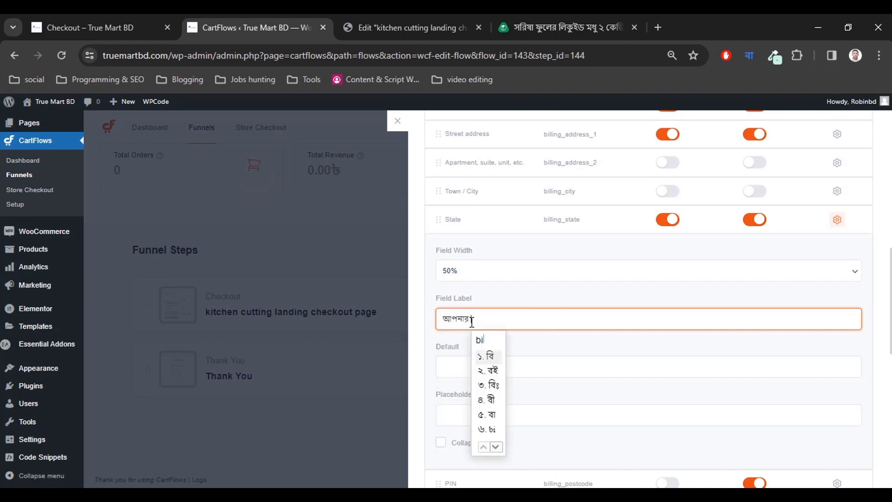
{"action": "key", "text": "BackSpace"}
{"action": "key", "text": "BackSpace"}
{"action": "type", "text": "sho"}
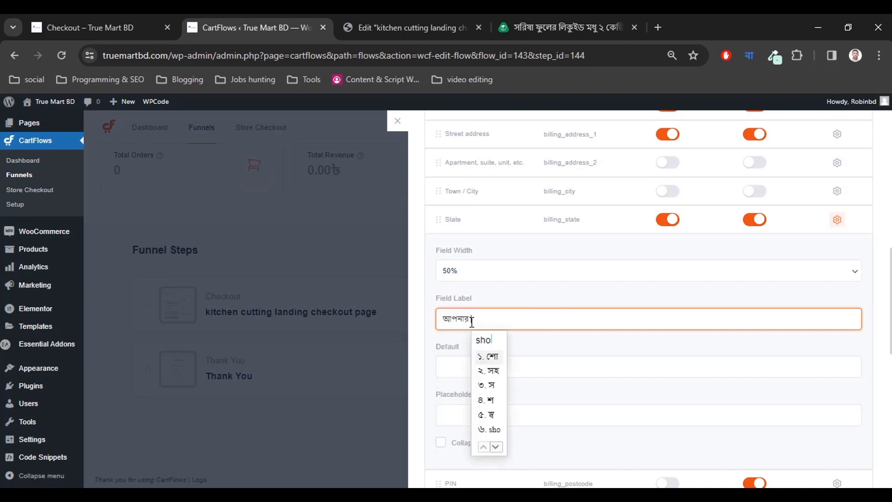
{"action": "type", "text": "hor"}
{"action": "key", "text": "space"}
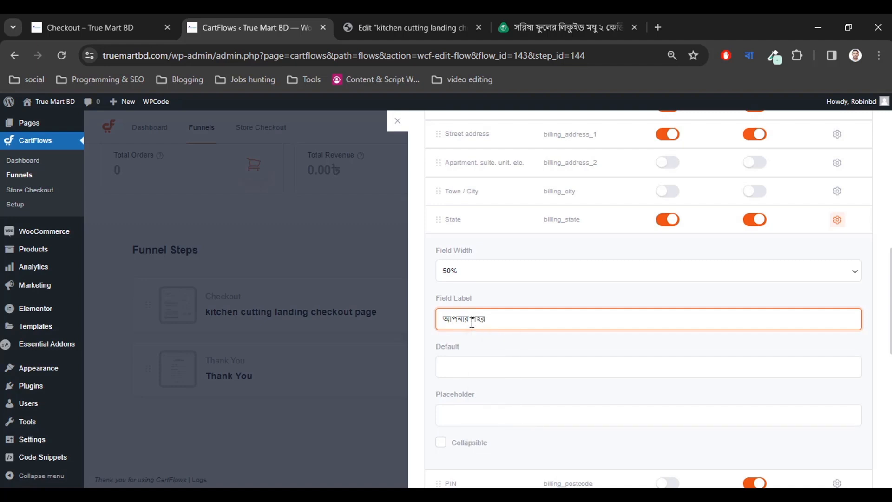
{"action": "scroll", "coordinate": [504, 343], "scroll_direction": "down", "scroll_amount": 3}
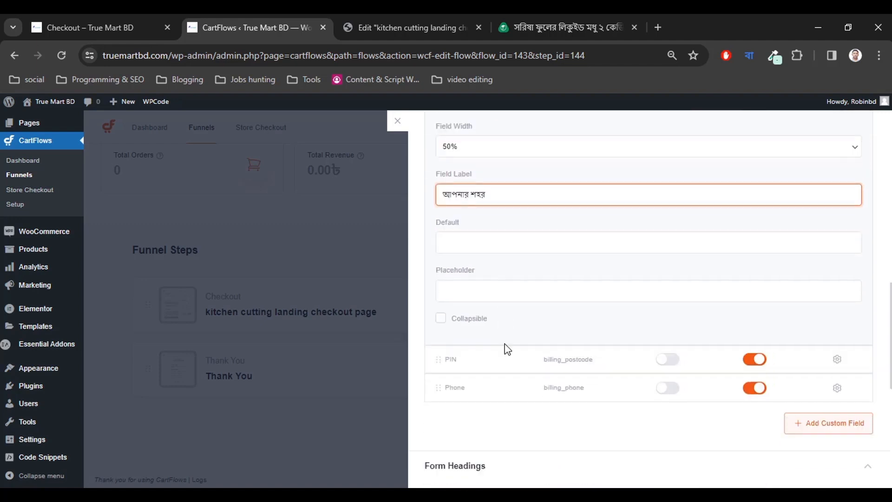
{"action": "scroll", "coordinate": [506, 361], "scroll_direction": "up", "scroll_amount": 3}
{"action": "scroll", "coordinate": [693, 300], "scroll_direction": "up", "scroll_amount": 2}
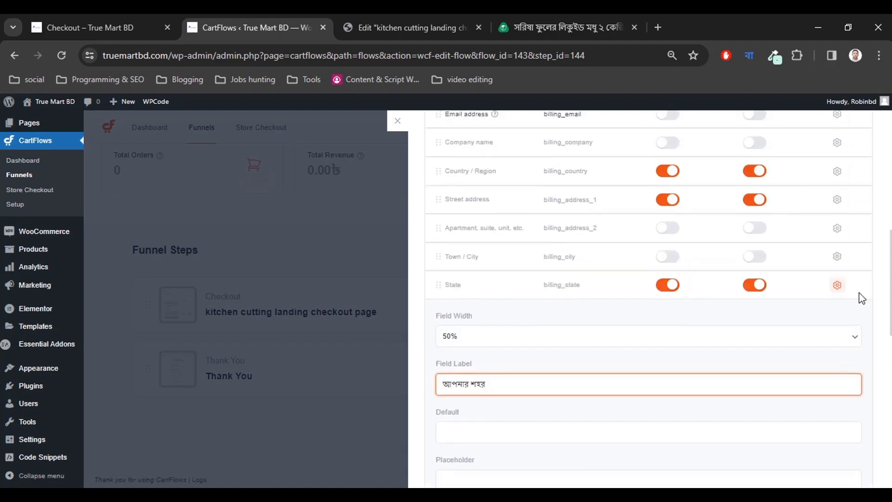
{"action": "left_click", "coordinate": [836, 288]}
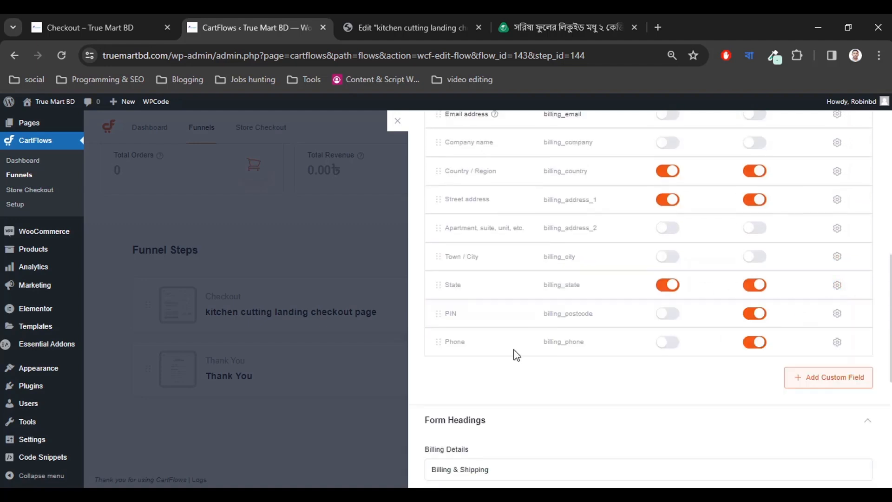
{"action": "scroll", "coordinate": [464, 354], "scroll_direction": "up", "scroll_amount": 2}
Move State above Street address and set Country / Region to 50% width.
{"action": "left_click_drag", "start_coordinate": [439, 351], "coordinate": [488, 264]}
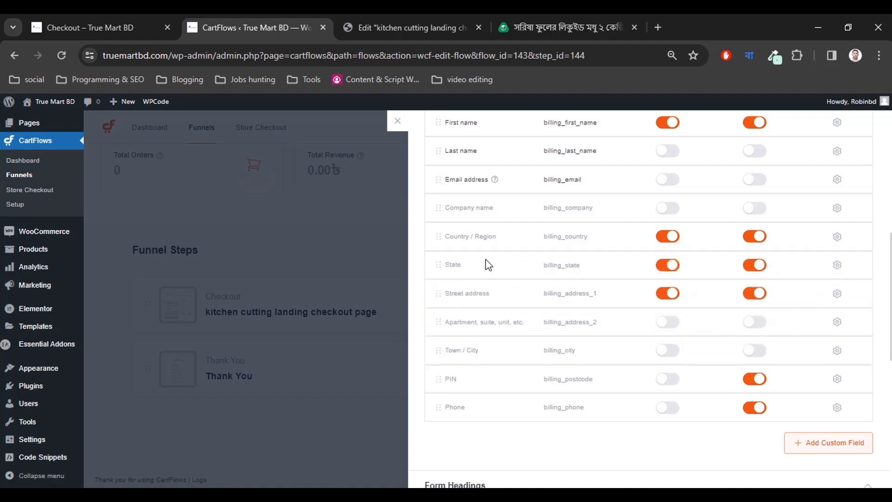
{"action": "left_click", "coordinate": [837, 265]}
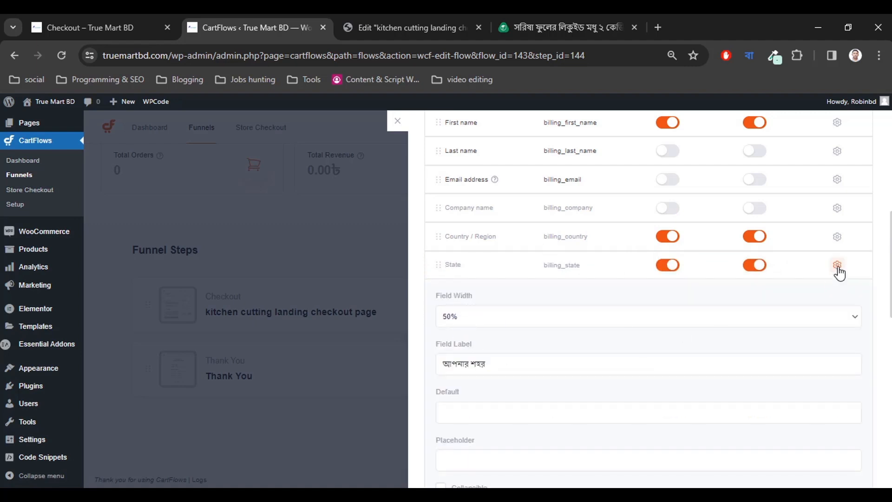
{"action": "left_click", "coordinate": [840, 268]}
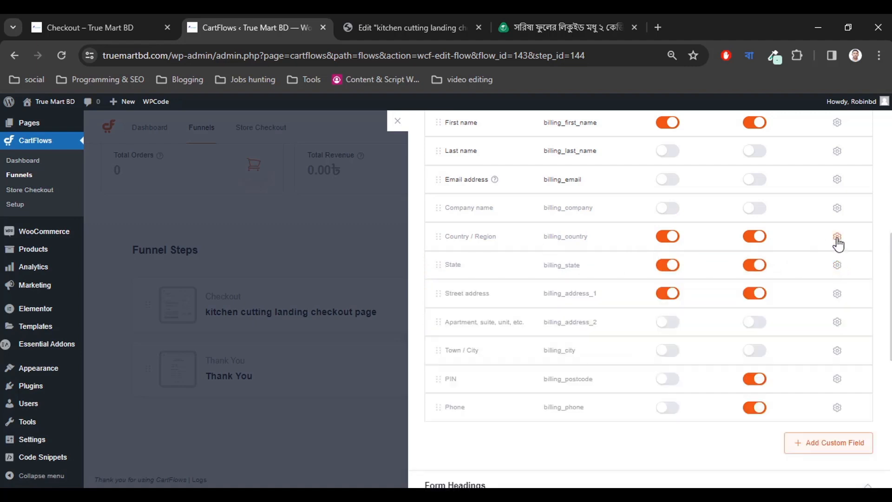
{"action": "left_click", "coordinate": [836, 238]}
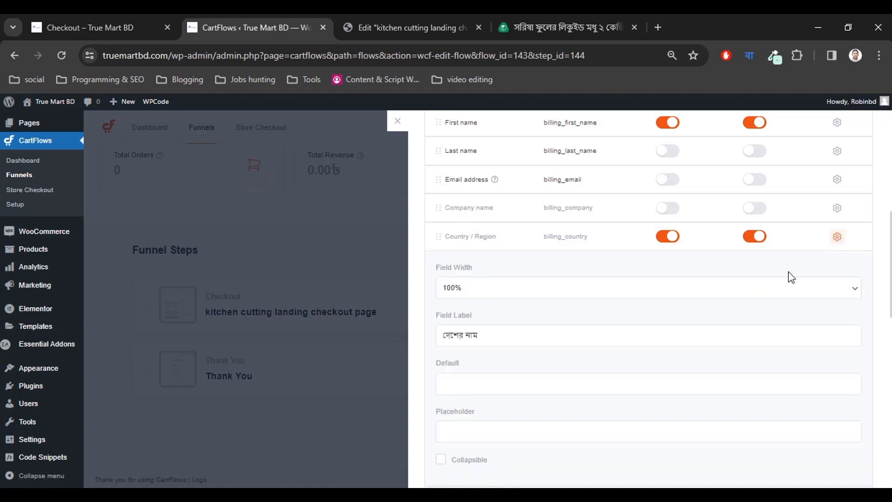
{"action": "left_click", "coordinate": [503, 289]}
{"action": "left_click", "coordinate": [496, 312]}
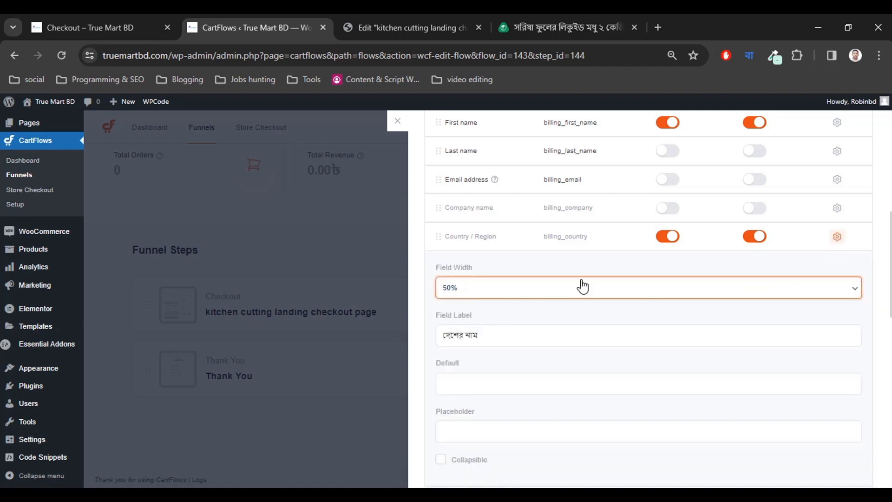
{"action": "left_click", "coordinate": [836, 238]}
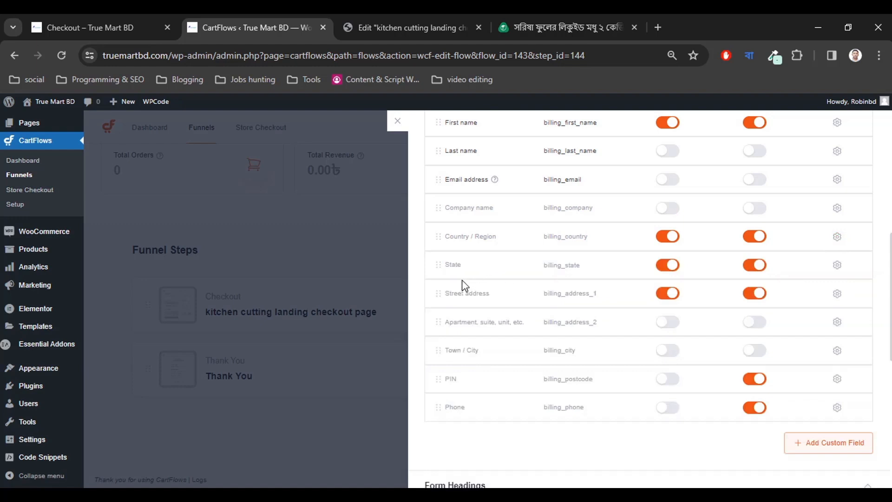
Set Street address to 100% width and make the PIN field optional.
{"action": "left_click", "coordinate": [837, 293]}
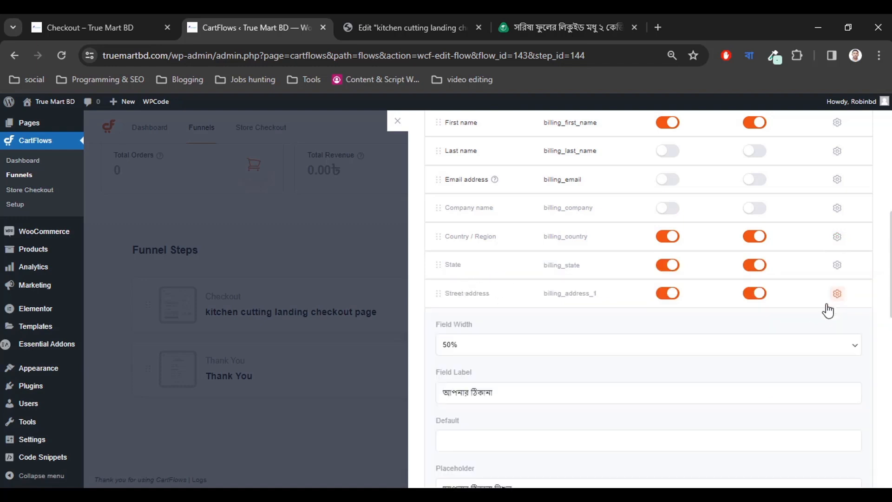
{"action": "left_click", "coordinate": [492, 349]}
{"action": "left_click", "coordinate": [486, 377]}
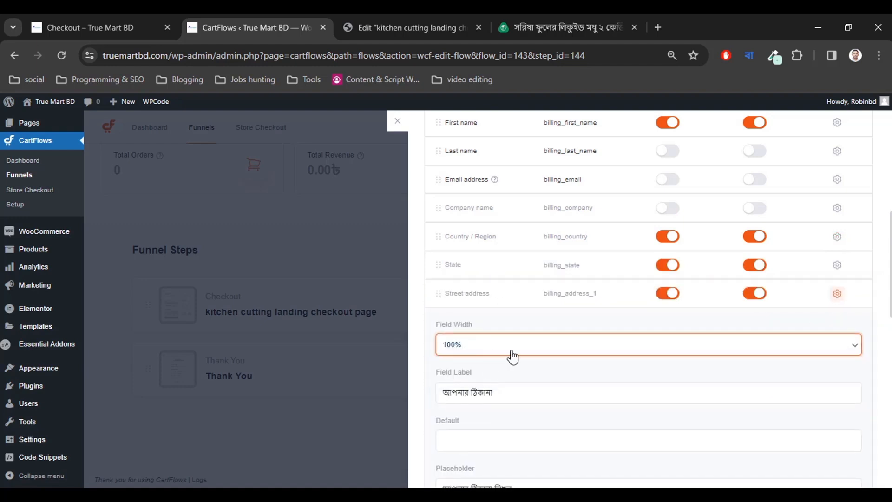
{"action": "left_click", "coordinate": [836, 295]}
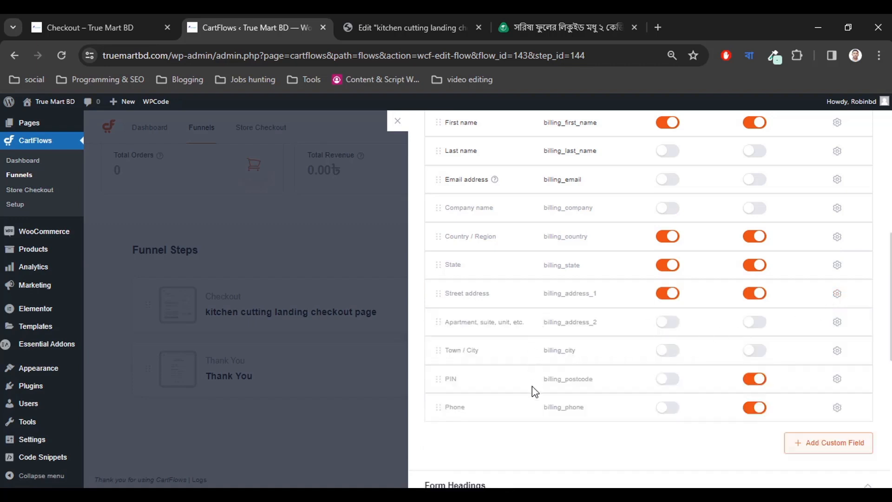
{"action": "left_click", "coordinate": [752, 381]}
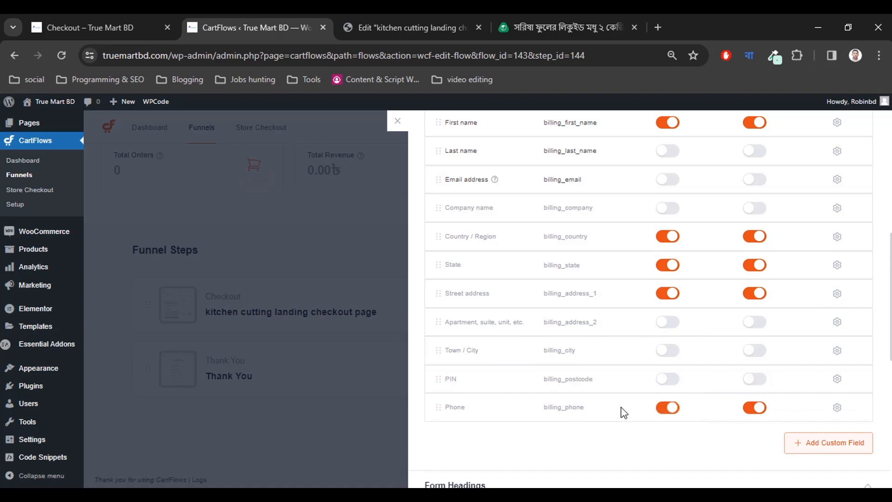
{"action": "scroll", "coordinate": [570, 394], "scroll_direction": "up", "scroll_amount": 2}
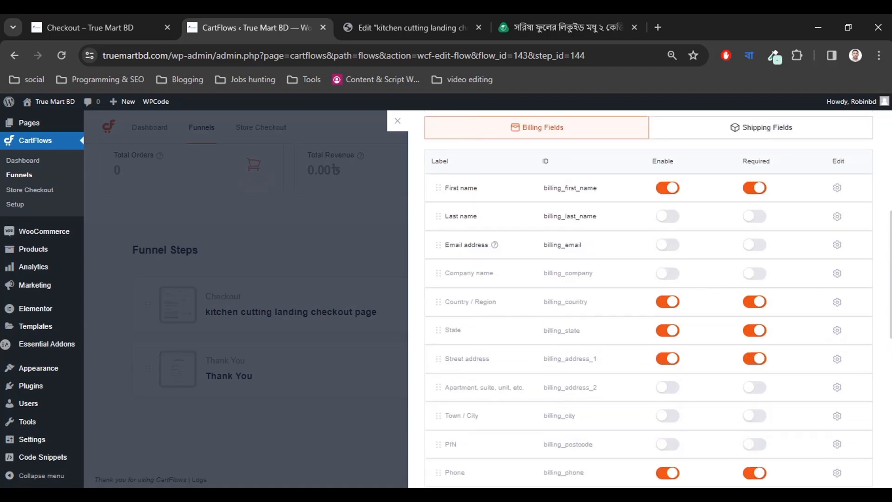
{"action": "left_click", "coordinate": [561, 28]}
Copy the মোবাইল নাম্বার label from the falaqfood reference form.
{"action": "left_click_drag", "start_coordinate": [197, 297], "coordinate": [258, 303]}
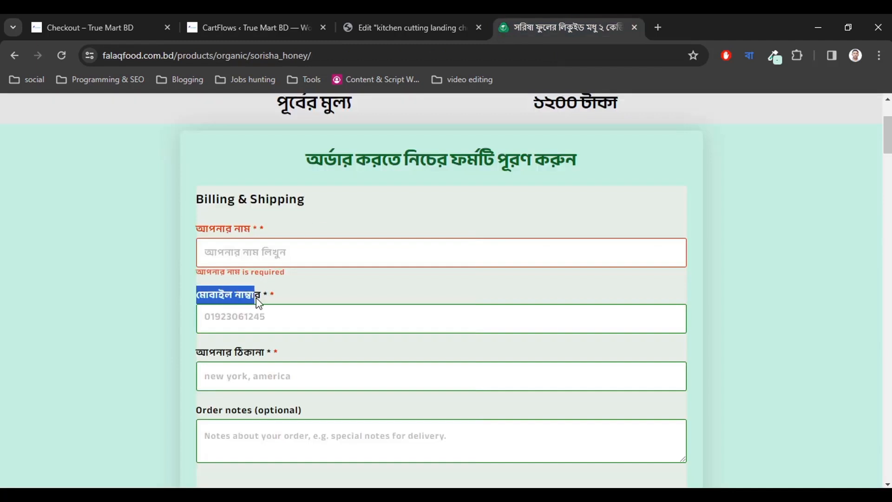
{"action": "left_click", "coordinate": [300, 307]}
{"action": "left_click", "coordinate": [133, 28]}
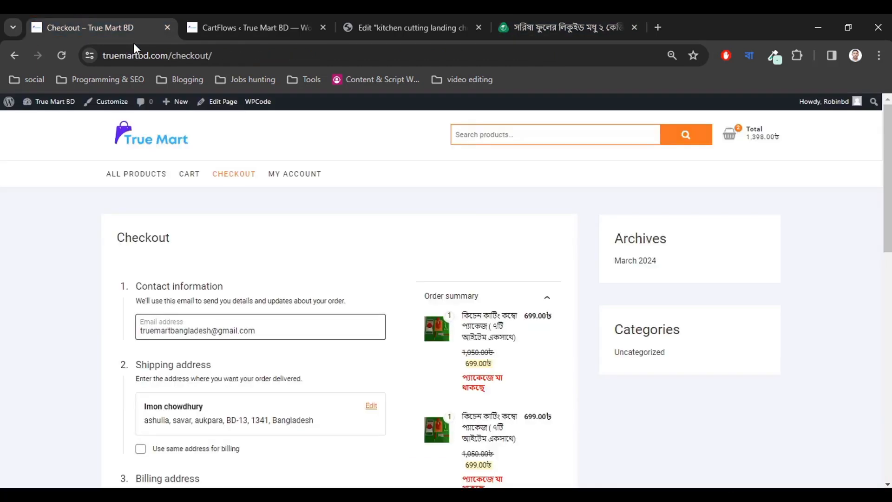
{"action": "left_click", "coordinate": [299, 31]}
{"action": "scroll", "coordinate": [630, 381], "scroll_direction": "down", "scroll_amount": 5}
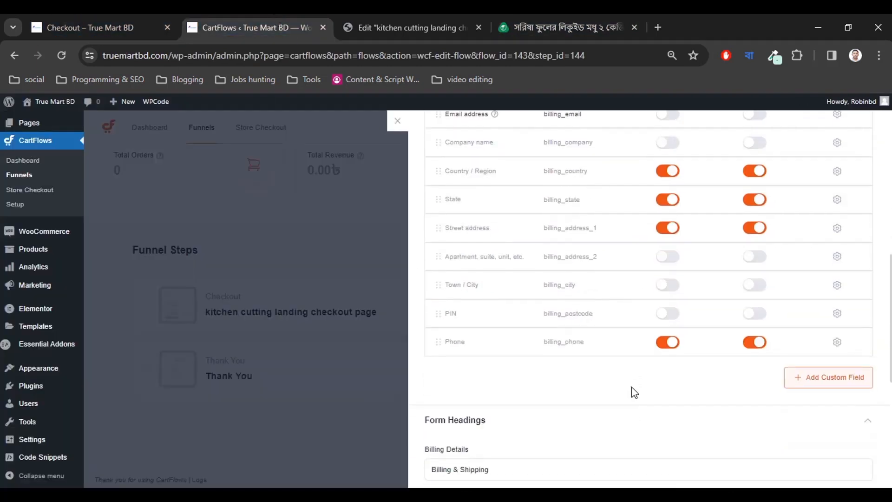
Paste মোবাইল নাম্বার into the Phone field's label and placeholder.
{"action": "left_click", "coordinate": [835, 344]}
{"action": "scroll", "coordinate": [461, 279], "scroll_direction": "down", "scroll_amount": 3}
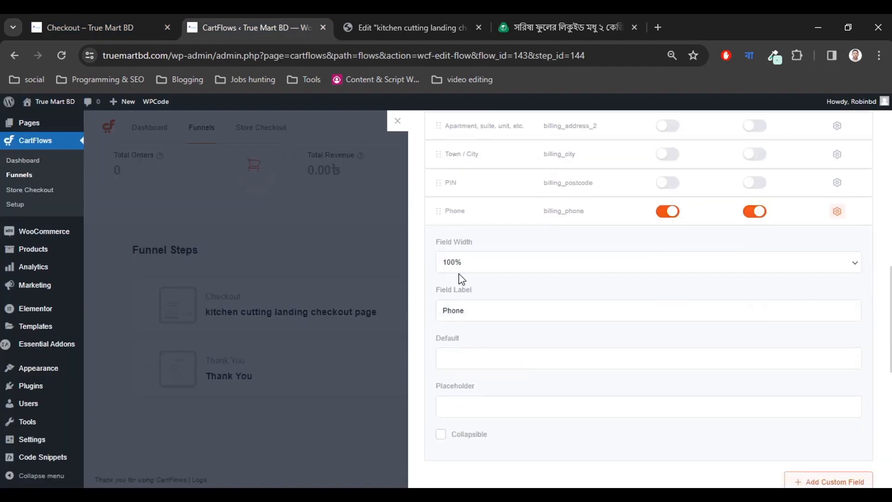
{"action": "left_click", "coordinate": [469, 316]}
{"action": "double_click", "coordinate": [469, 317]}
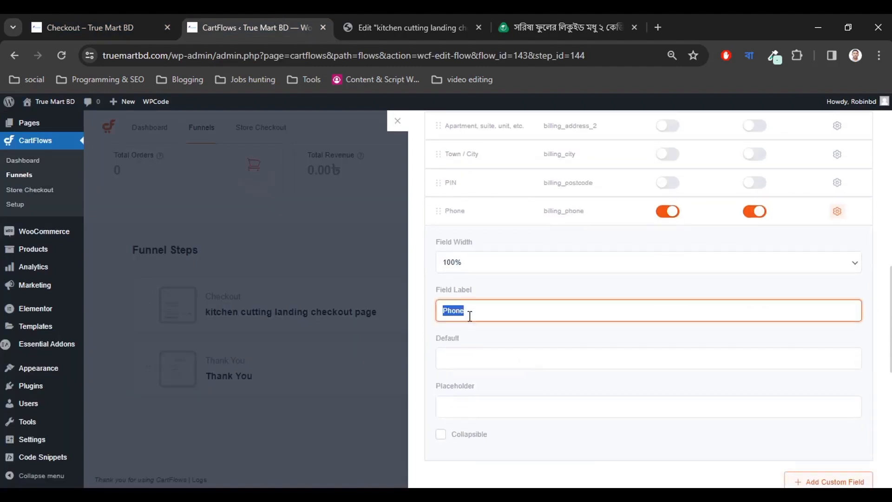
{"action": "type", "text": "মোবাইল নম্বার"}
{"action": "left_click", "coordinate": [476, 404]}
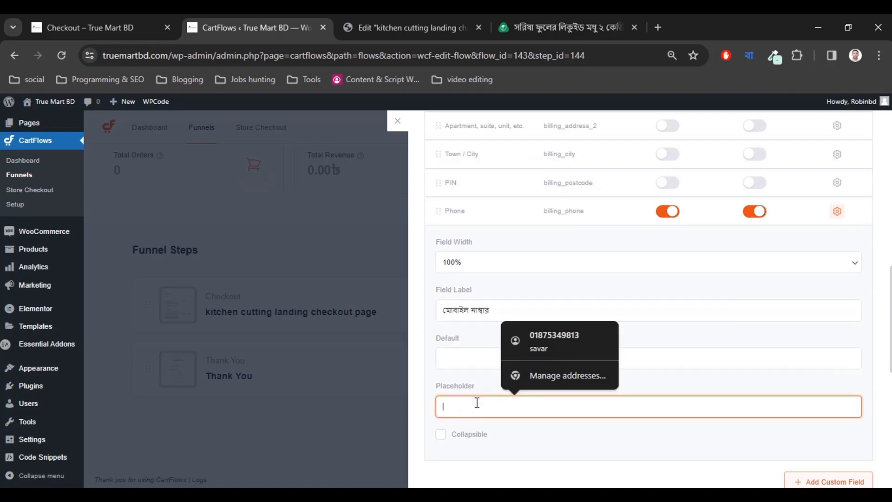
{"action": "type", "text": "মোবাইল নাম্বার"}
Clear the reference form's sample mobile number to see its placeholder and error.
{"action": "left_click", "coordinate": [530, 14]}
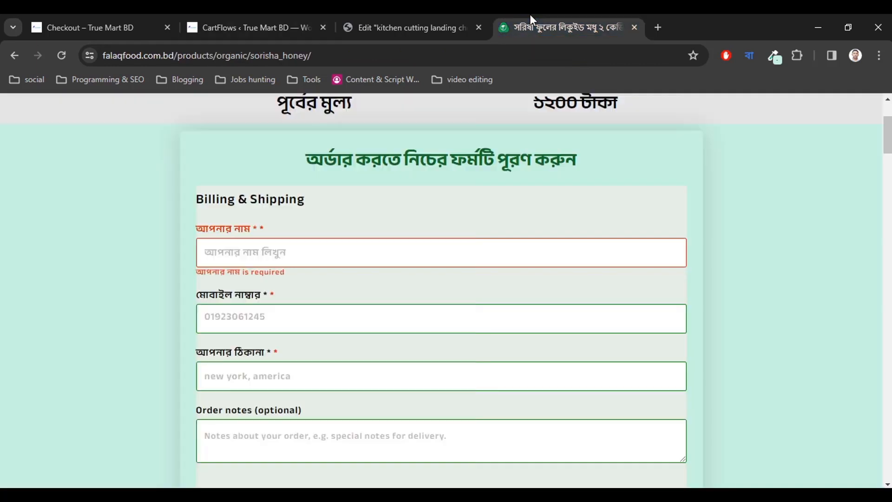
{"action": "scroll", "coordinate": [248, 241], "scroll_direction": "down", "scroll_amount": 2}
{"action": "left_click_drag", "start_coordinate": [281, 247], "coordinate": [139, 254]}
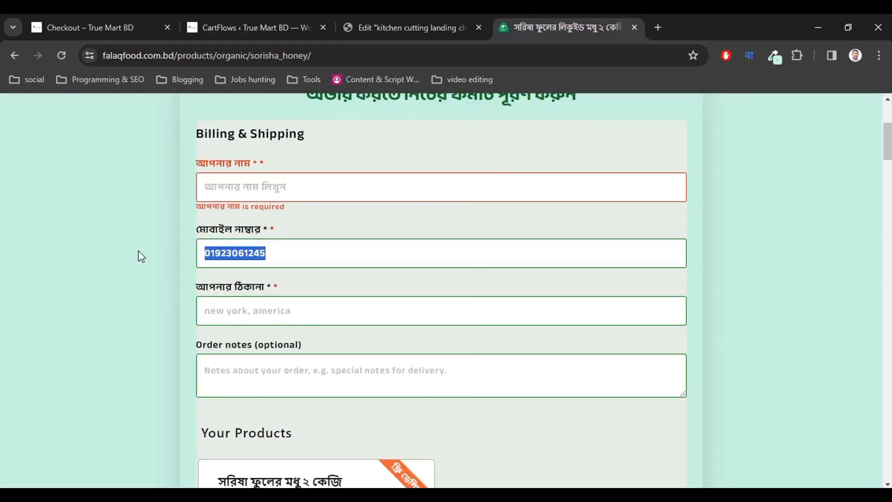
{"action": "key", "text": "BackSpace"}
{"action": "left_click", "coordinate": [140, 262]}
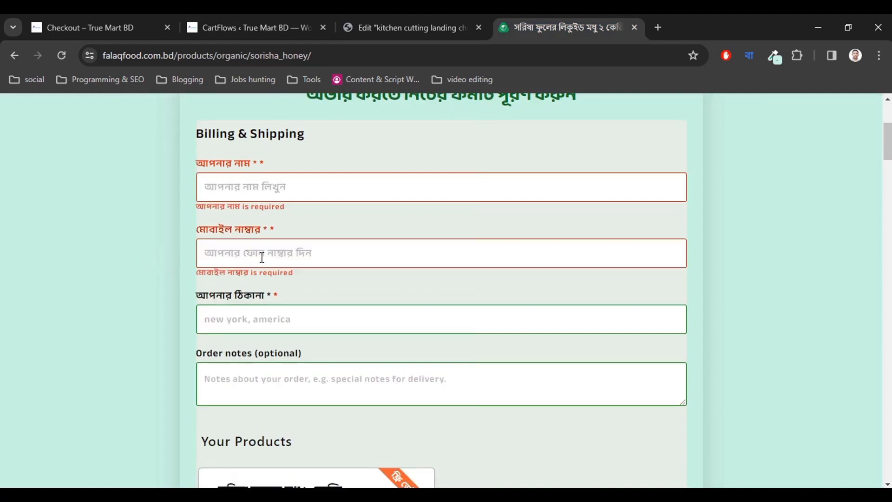
{"action": "left_click", "coordinate": [108, 19]}
{"action": "left_click", "coordinate": [246, 27]}
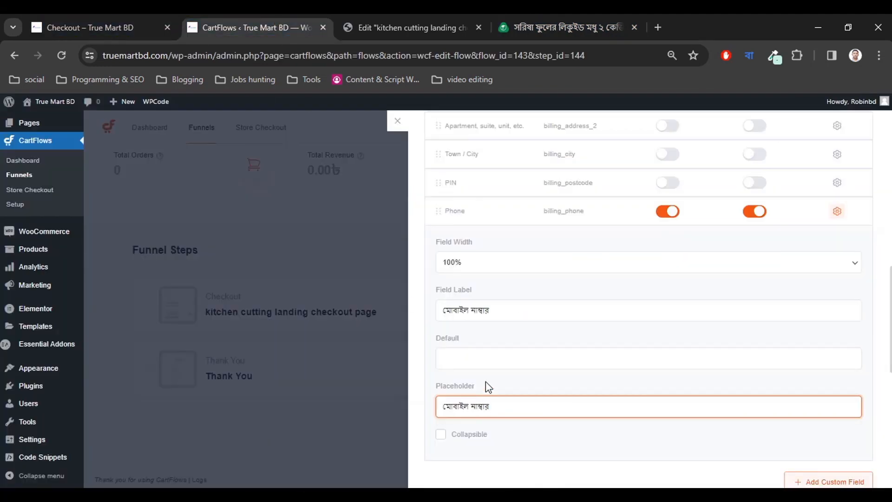
Change the Phone placeholder to আপনার ফোন নাম্বার দিন.
{"action": "double_click", "coordinate": [461, 407]}
{"action": "type", "text": "apnar phon"}
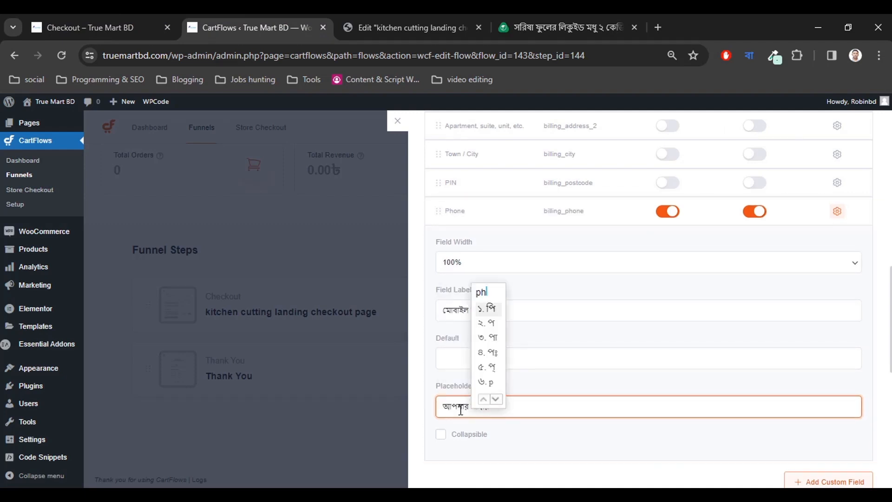
{"action": "left_click", "coordinate": [513, 408]}
{"action": "type", "text": "din"}
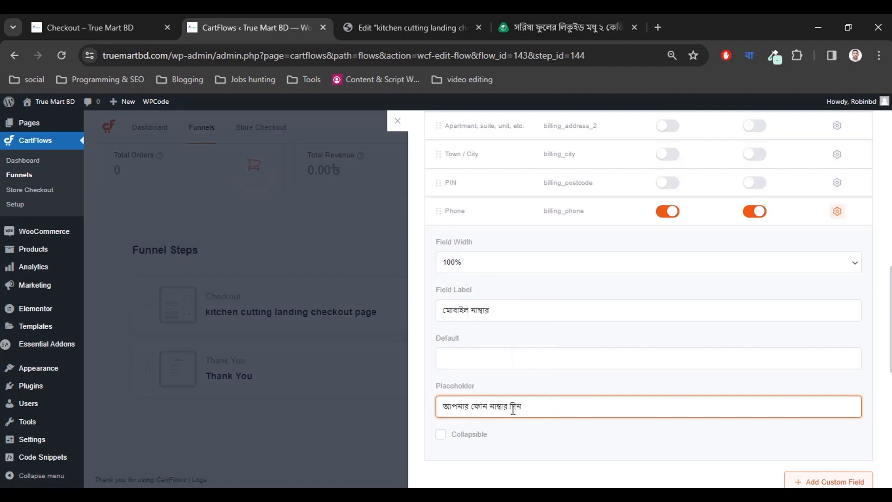
{"action": "scroll", "coordinate": [556, 415], "scroll_direction": "up", "scroll_amount": 1}
{"action": "scroll", "coordinate": [556, 415], "scroll_direction": "down", "scroll_amount": 2}
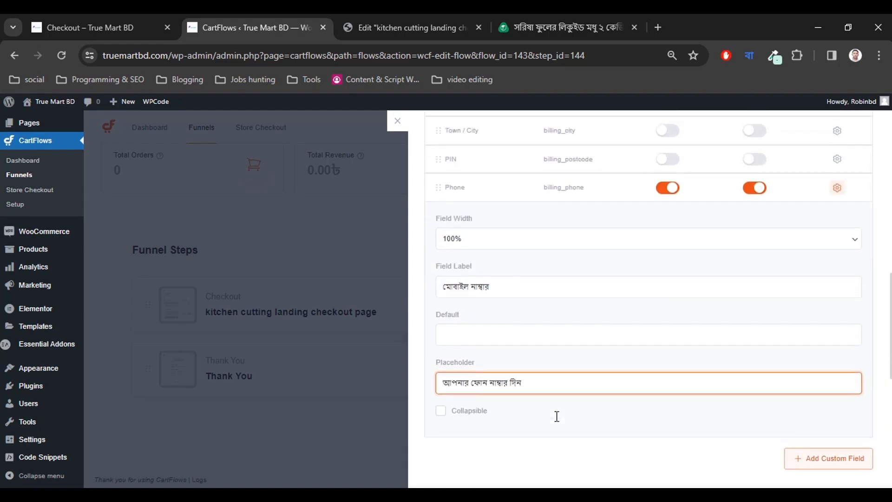
{"action": "scroll", "coordinate": [556, 414], "scroll_direction": "up", "scroll_amount": 1}
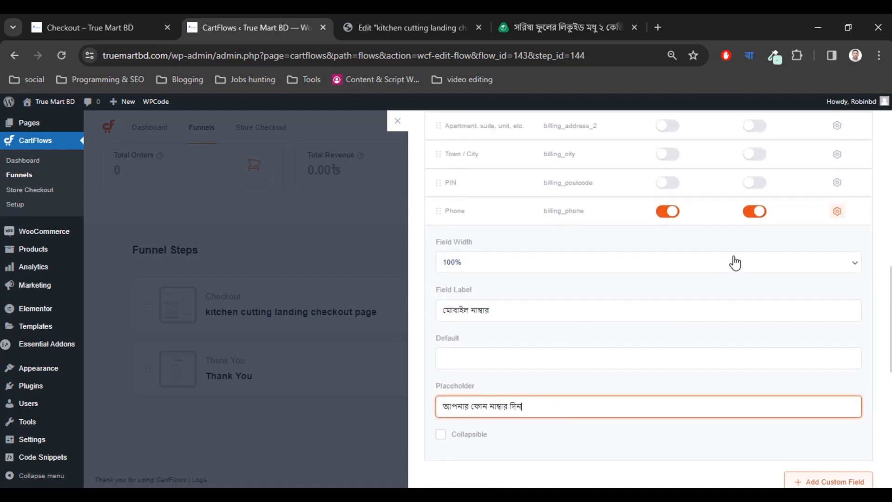
Collapse the Phone settings and copy the অর্ডার কনফার্ম করুন heading from the reference form.
{"action": "left_click", "coordinate": [837, 212]}
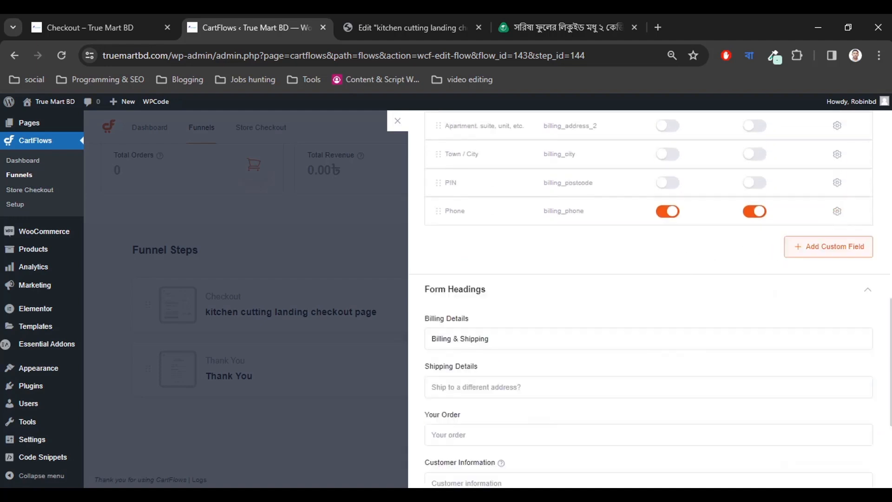
{"action": "scroll", "coordinate": [575, 343], "scroll_direction": "down", "scroll_amount": 1}
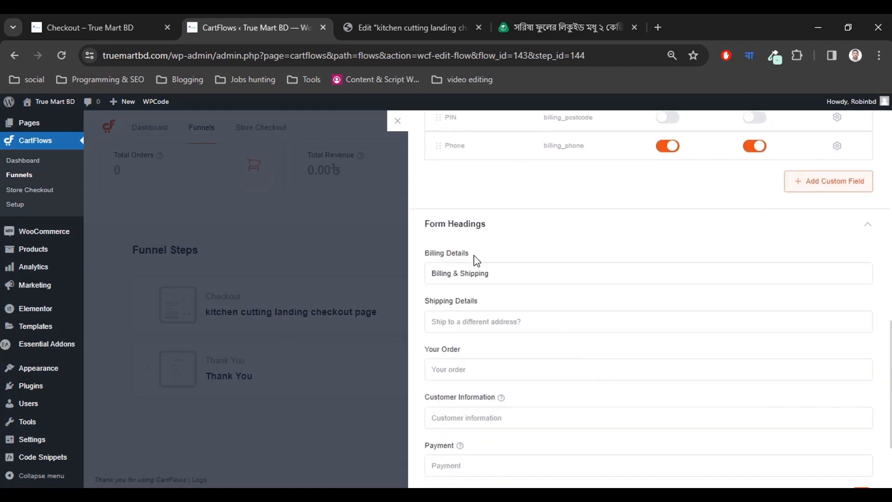
{"action": "left_click", "coordinate": [540, 20]}
{"action": "scroll", "coordinate": [364, 309], "scroll_direction": "down", "scroll_amount": 3}
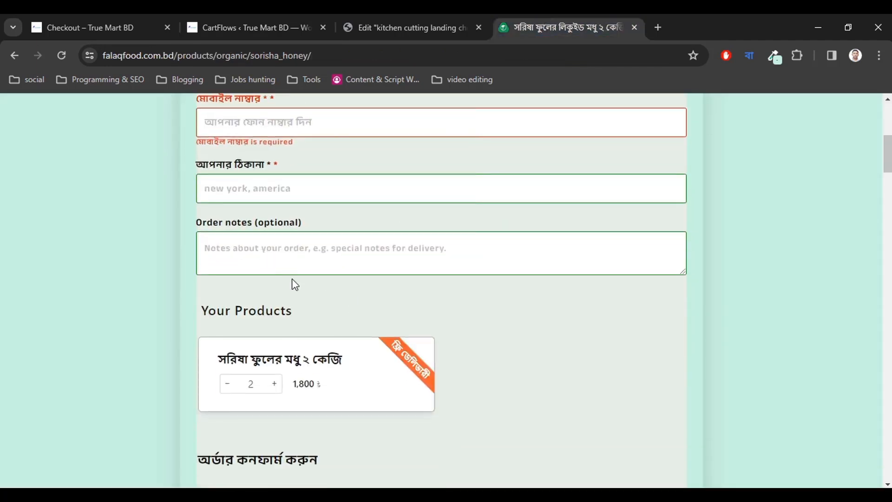
{"action": "scroll", "coordinate": [294, 284], "scroll_direction": "down", "scroll_amount": 2}
{"action": "scroll", "coordinate": [275, 244], "scroll_direction": "up", "scroll_amount": 3}
{"action": "scroll", "coordinate": [294, 305], "scroll_direction": "down", "scroll_amount": 3}
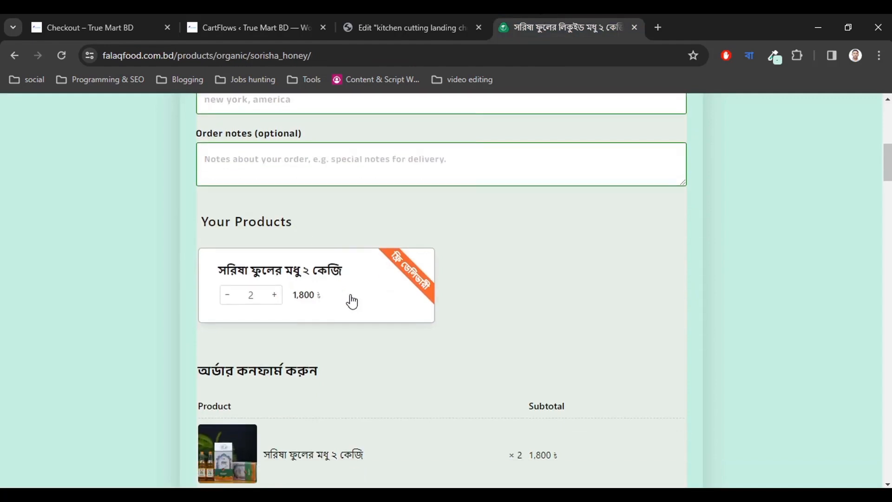
{"action": "scroll", "coordinate": [351, 302], "scroll_direction": "down", "scroll_amount": 4}
{"action": "scroll", "coordinate": [293, 260], "scroll_direction": "down", "scroll_amount": 3}
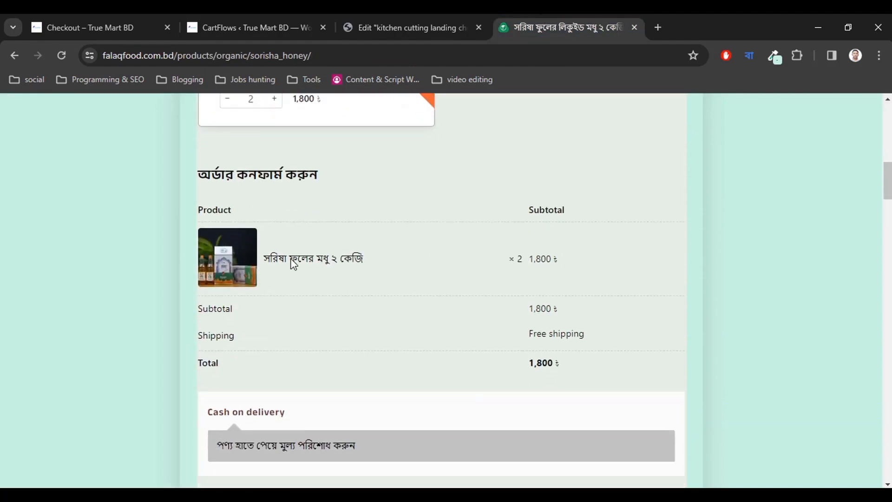
{"action": "scroll", "coordinate": [221, 207], "scroll_direction": "up", "scroll_amount": 3}
{"action": "left_click_drag", "start_coordinate": [201, 197], "coordinate": [340, 196]}
{"action": "key", "text": "ctrl+c"}
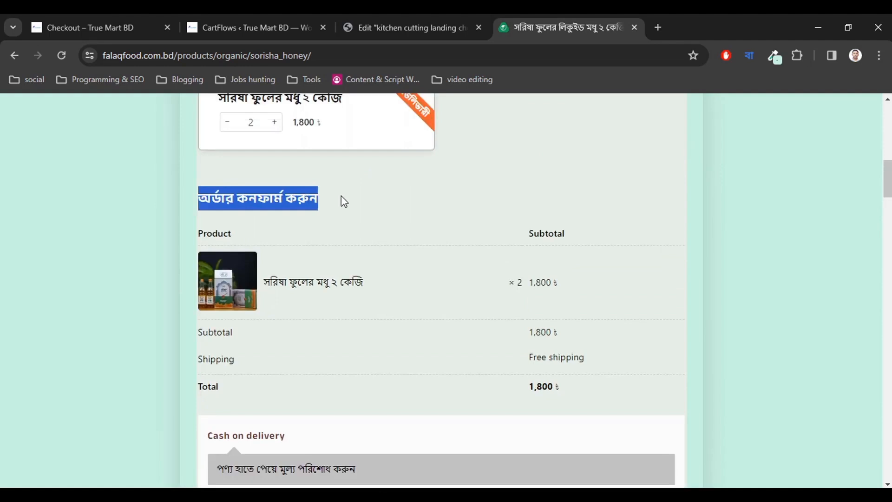
{"action": "left_click", "coordinate": [344, 195]}
Compare the Elementor checkout editor with the live store checkout page.
{"action": "left_click", "coordinate": [374, 18]}
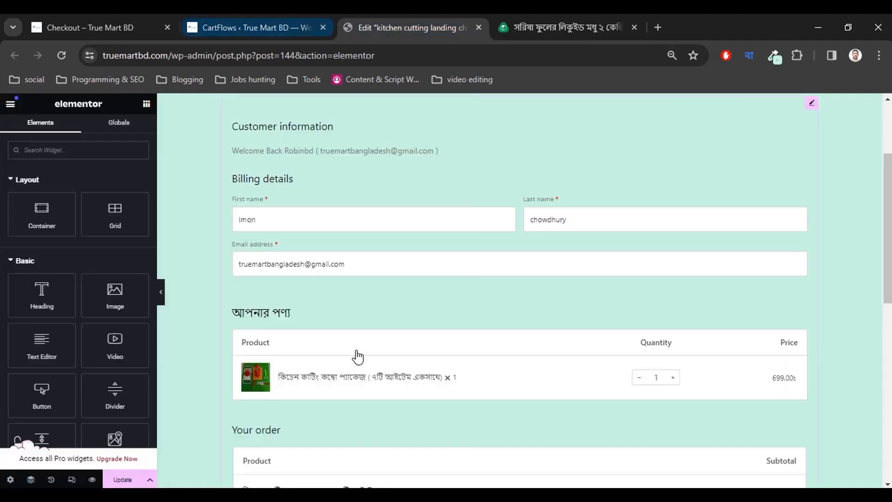
{"action": "scroll", "coordinate": [357, 353], "scroll_direction": "down", "scroll_amount": 3}
{"action": "scroll", "coordinate": [358, 353], "scroll_direction": "down", "scroll_amount": 2}
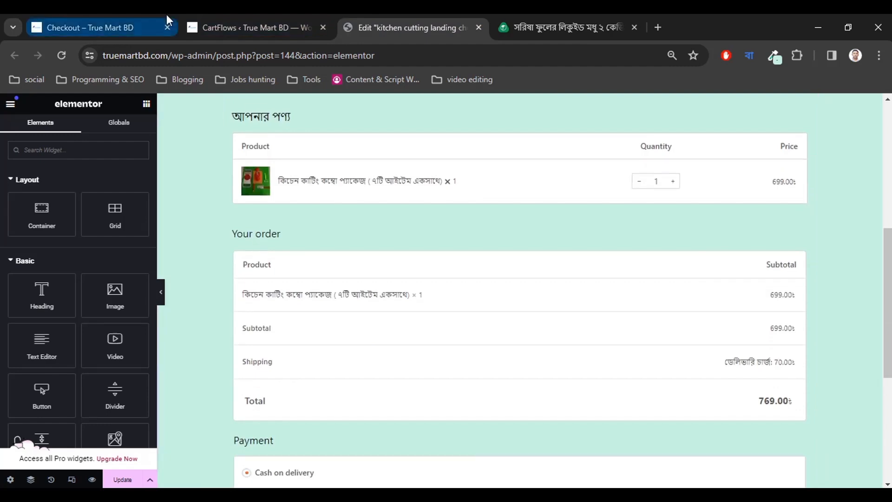
{"action": "left_click", "coordinate": [146, 16]}
{"action": "left_click", "coordinate": [375, 20]}
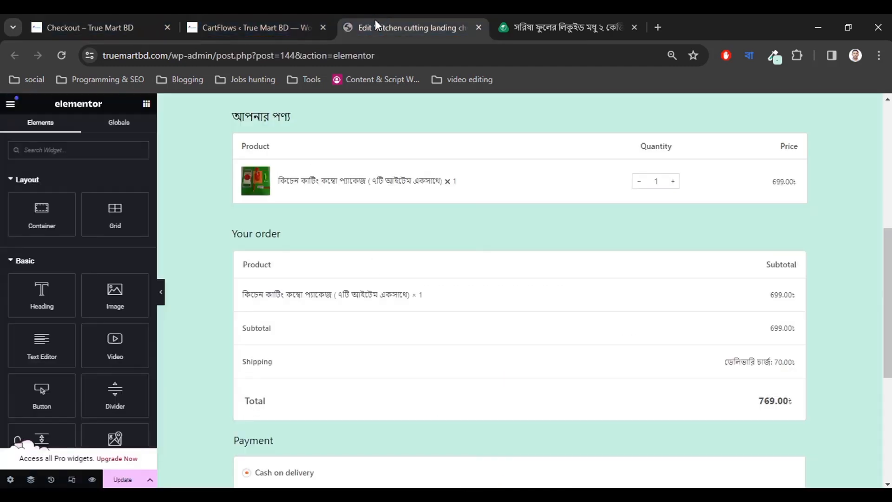
{"action": "scroll", "coordinate": [354, 293], "scroll_direction": "down", "scroll_amount": 4}
{"action": "scroll", "coordinate": [353, 292], "scroll_direction": "up", "scroll_amount": 1}
{"action": "left_click", "coordinate": [144, 24]}
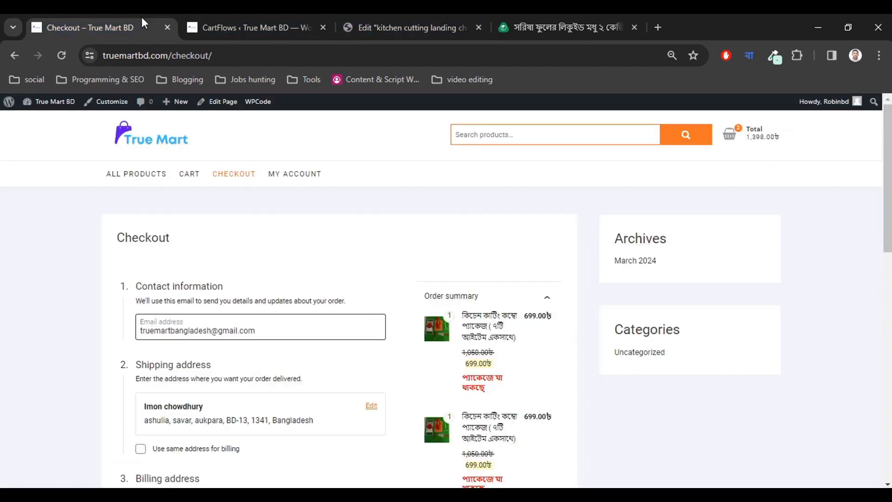
{"action": "left_click", "coordinate": [250, 28]}
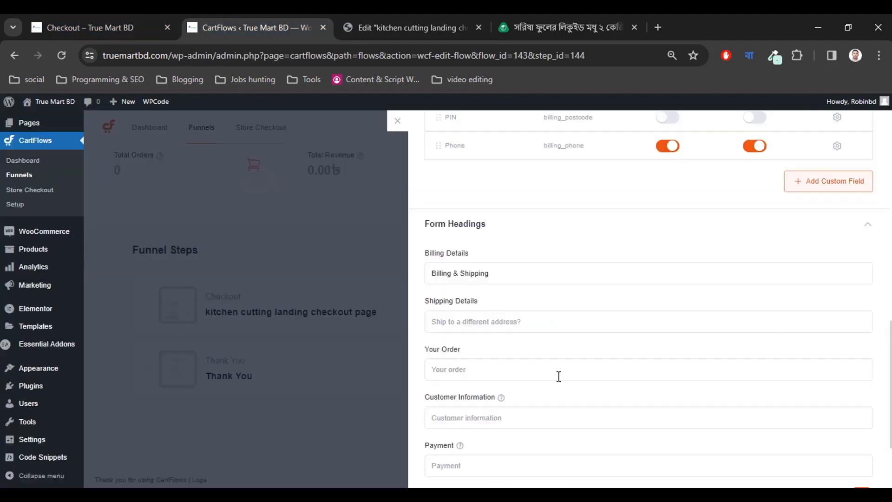
Paste অর্ডার কনফার্ম করুন into the Your Order heading field.
{"action": "left_click", "coordinate": [473, 368]}
{"action": "key", "text": "ctrl+v"}
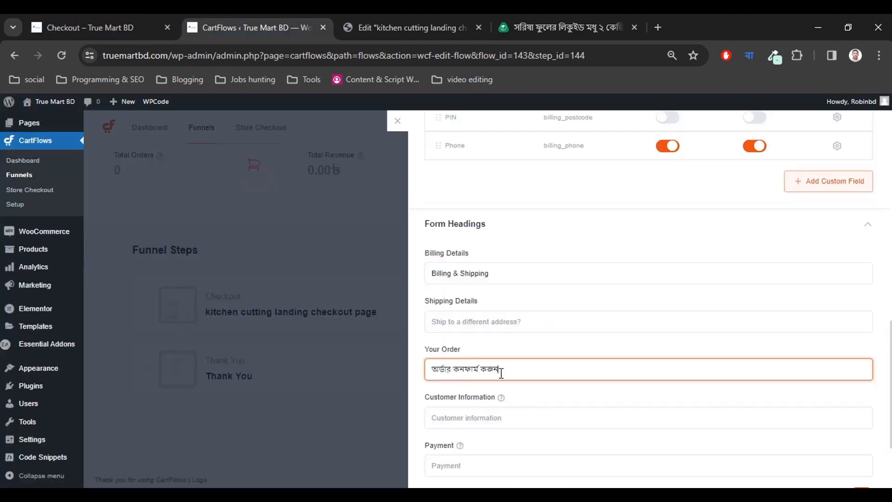
{"action": "scroll", "coordinate": [511, 404], "scroll_direction": "down", "scroll_amount": 2}
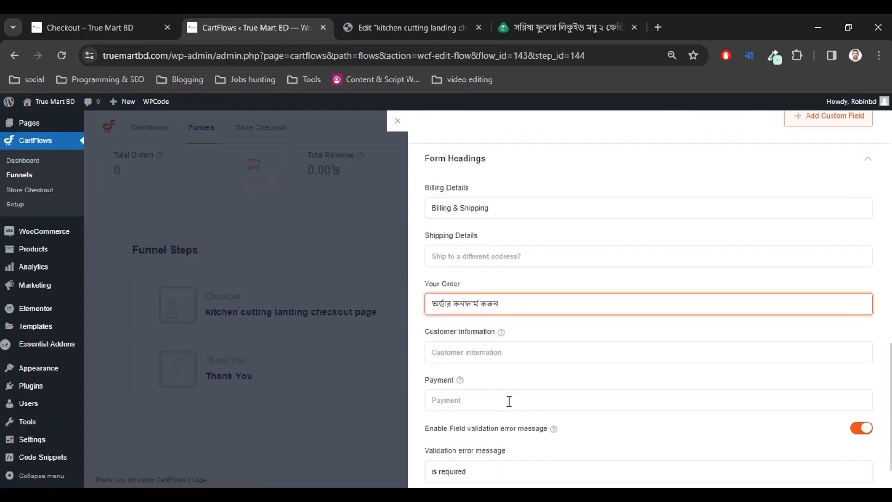
{"action": "scroll", "coordinate": [503, 360], "scroll_direction": "down", "scroll_amount": 2}
Review the payment note text on the reference honey product page.
{"action": "left_click", "coordinate": [531, 15]}
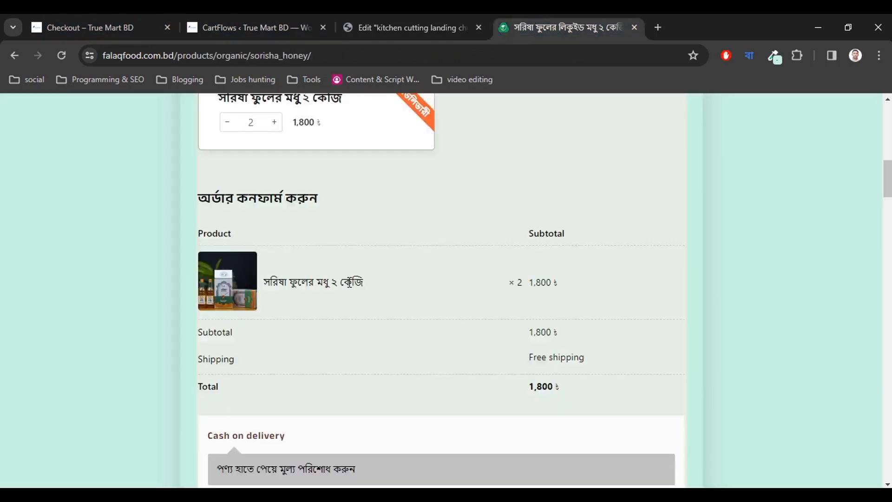
{"action": "scroll", "coordinate": [354, 284], "scroll_direction": "up", "scroll_amount": 10}
{"action": "scroll", "coordinate": [250, 328], "scroll_direction": "down", "scroll_amount": 2}
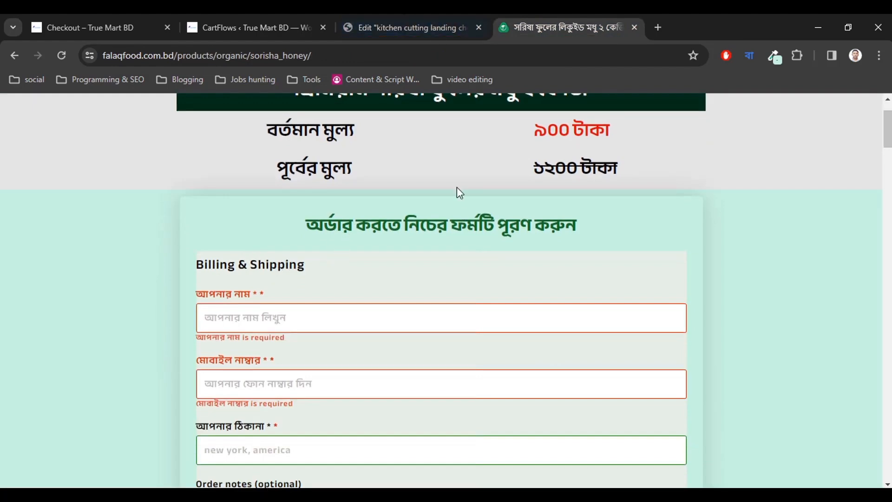
{"action": "scroll", "coordinate": [341, 353], "scroll_direction": "down", "scroll_amount": 8}
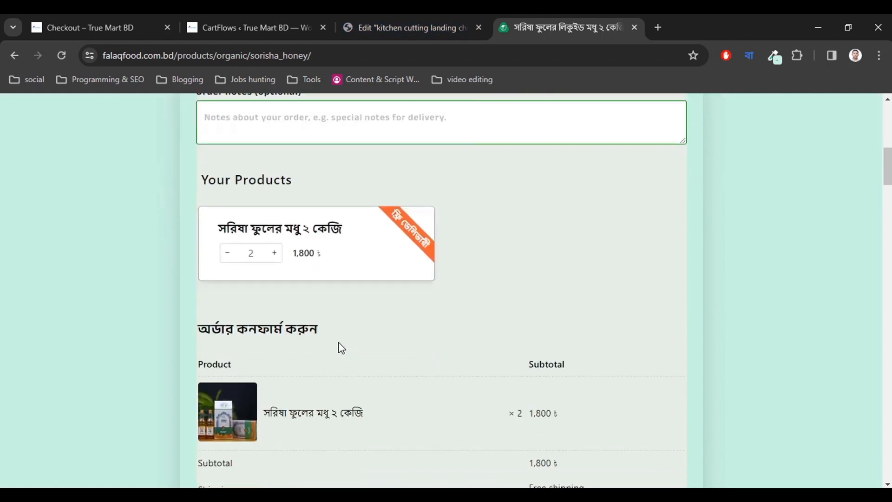
{"action": "scroll", "coordinate": [283, 321], "scroll_direction": "down", "scroll_amount": 7}
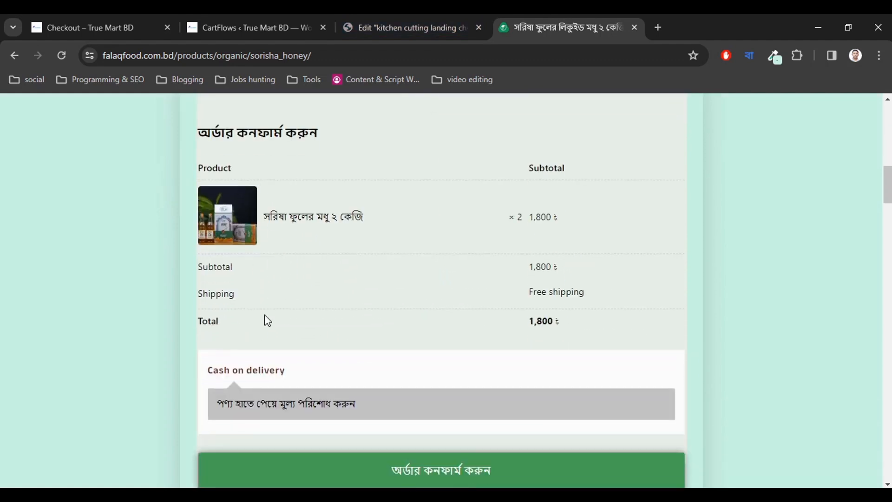
{"action": "left_click_drag", "start_coordinate": [222, 273], "coordinate": [364, 266]}
{"action": "left_click", "coordinate": [330, 276]}
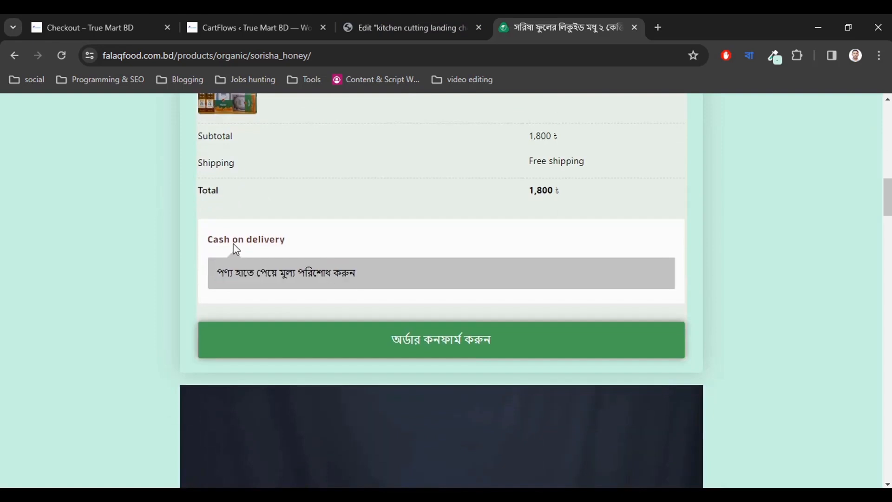
{"action": "left_click", "coordinate": [107, 23]}
{"action": "left_click", "coordinate": [264, 23]}
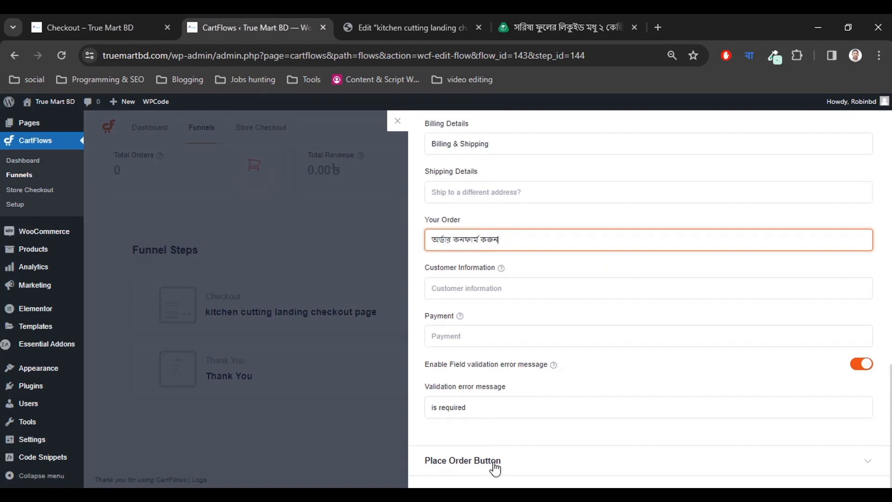
Expand the Place Order Button settings and check the reference page's order button.
{"action": "left_click", "coordinate": [496, 464]}
{"action": "scroll", "coordinate": [527, 437], "scroll_direction": "down", "scroll_amount": 3}
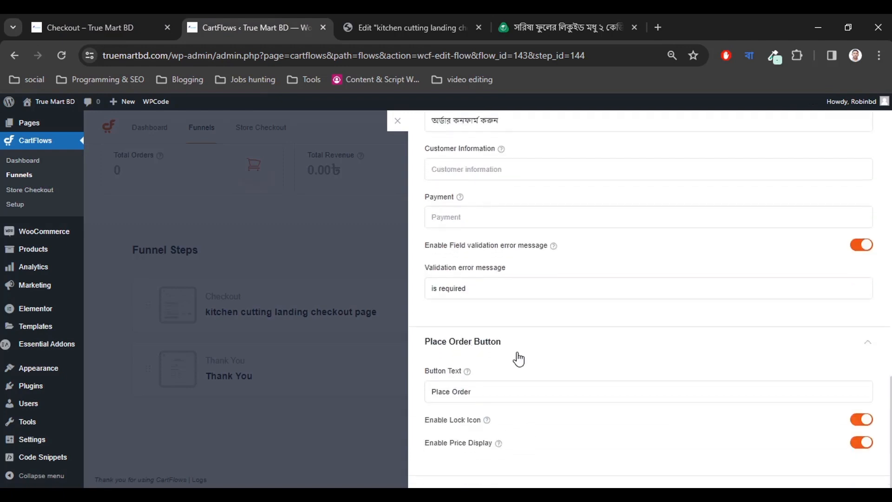
{"action": "left_click", "coordinate": [479, 391]}
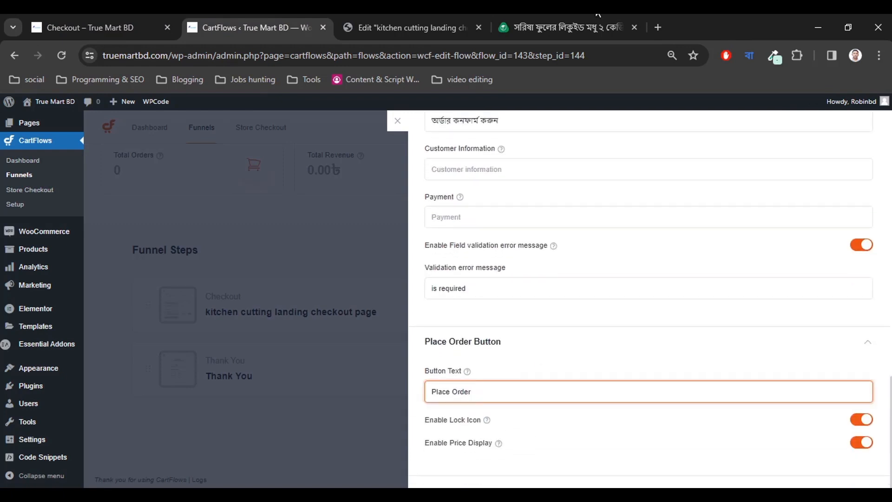
{"action": "left_click", "coordinate": [581, 27]}
{"action": "scroll", "coordinate": [470, 261], "scroll_direction": "down", "scroll_amount": 6}
{"action": "scroll", "coordinate": [444, 253], "scroll_direction": "up", "scroll_amount": 5}
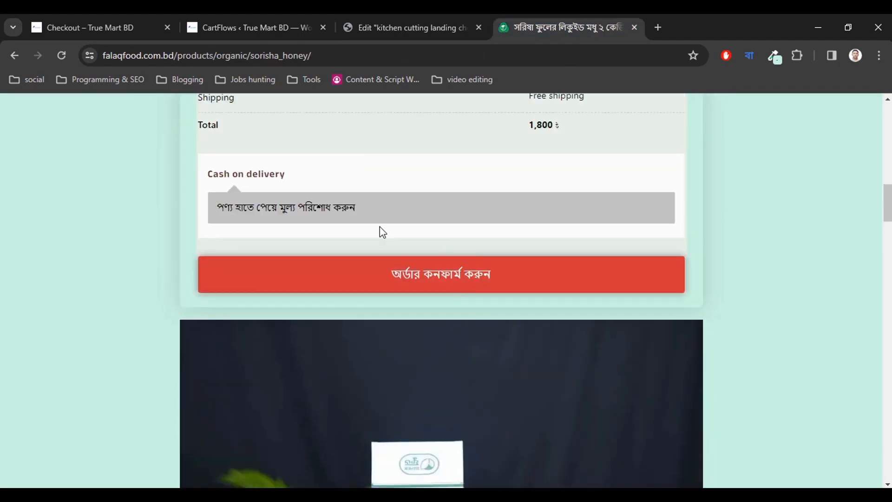
{"action": "left_click", "coordinate": [186, 21]}
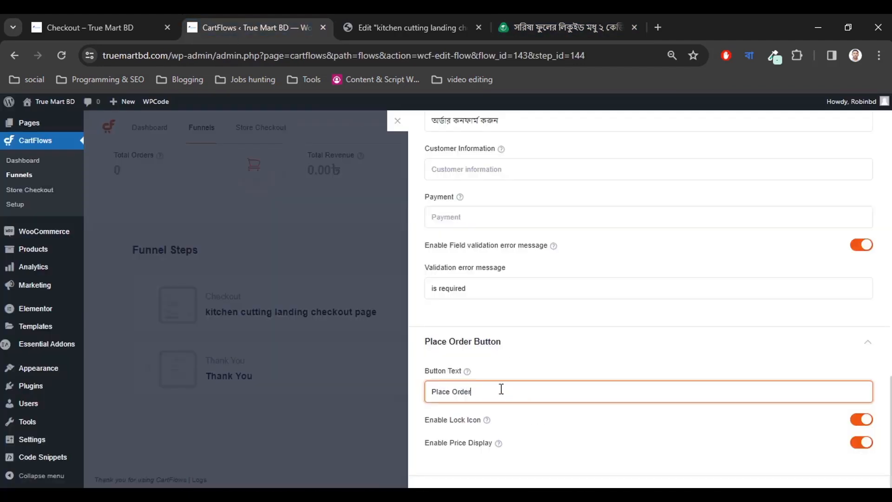
Replace the 'Place Order' button text with অর্ডার কনফার্ম করুন.
{"action": "key", "text": "ctrl+a"}
{"action": "type", "text": "অর্ডার কনফার্ম করুন"}
{"action": "double_click", "coordinate": [492, 389]}
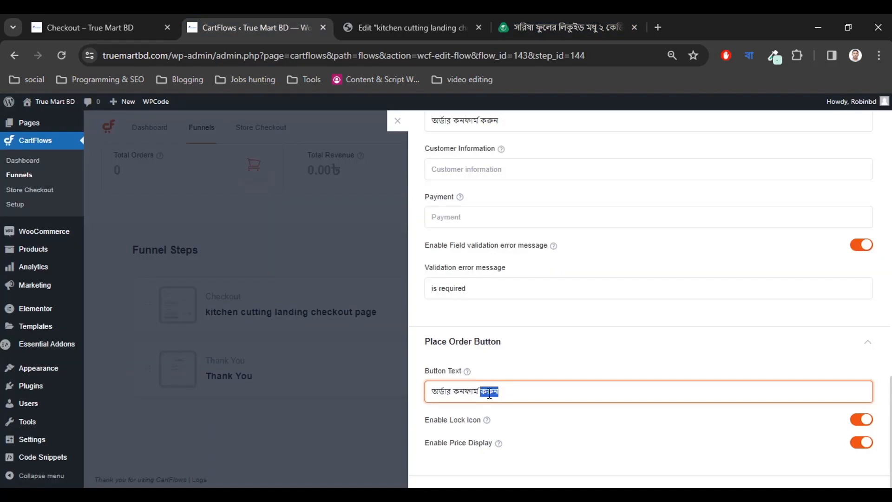
{"action": "double_click", "coordinate": [463, 390]}
{"action": "key", "text": "BackSpace"}
{"action": "key", "text": "ctrl+z"}
{"action": "left_click", "coordinate": [489, 394]}
Save the checkout form settings.
{"action": "scroll", "coordinate": [517, 415], "scroll_direction": "up", "scroll_amount": 5}
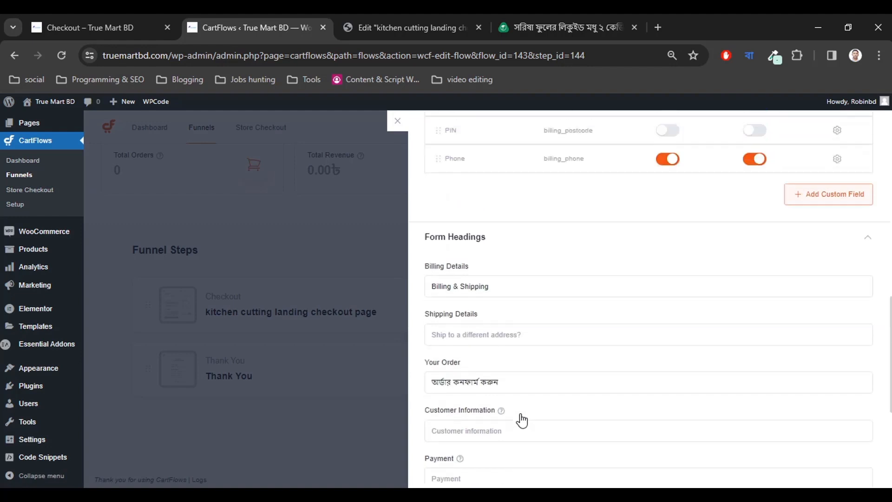
{"action": "scroll", "coordinate": [522, 421], "scroll_direction": "up", "scroll_amount": 11}
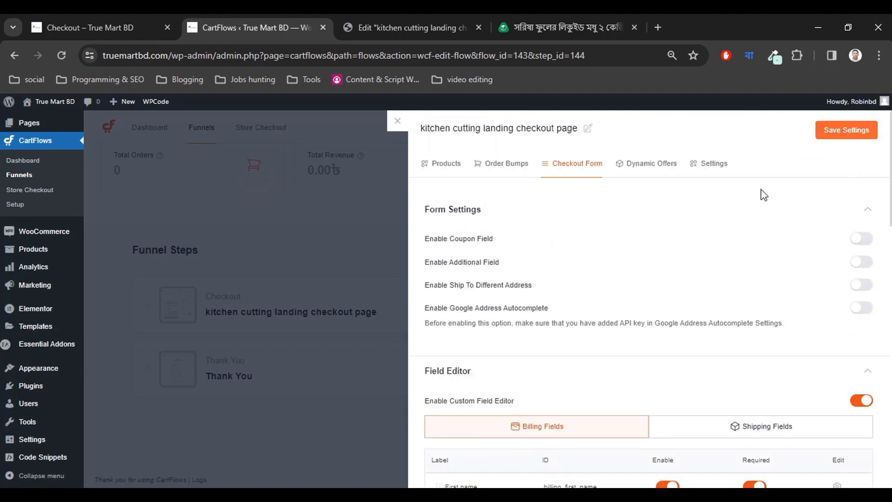
{"action": "left_click", "coordinate": [830, 138]}
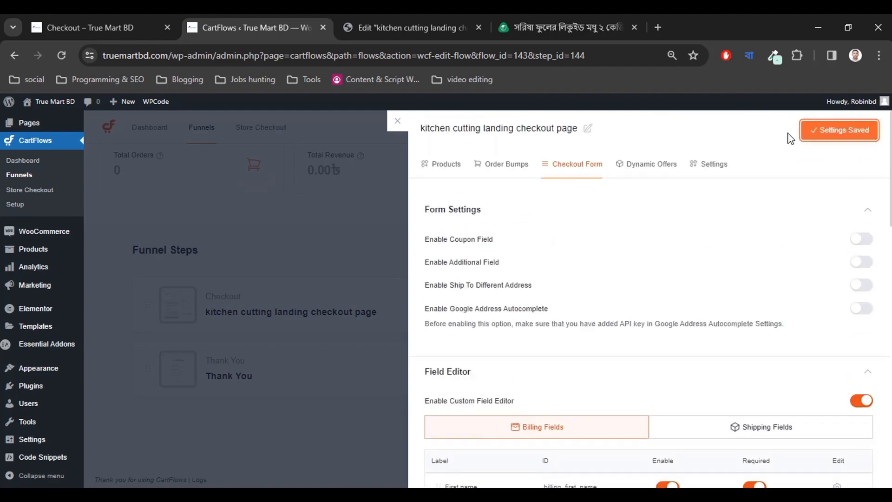
Return to the Elementor checkout page editor and save the page.
{"action": "left_click", "coordinate": [391, 29]}
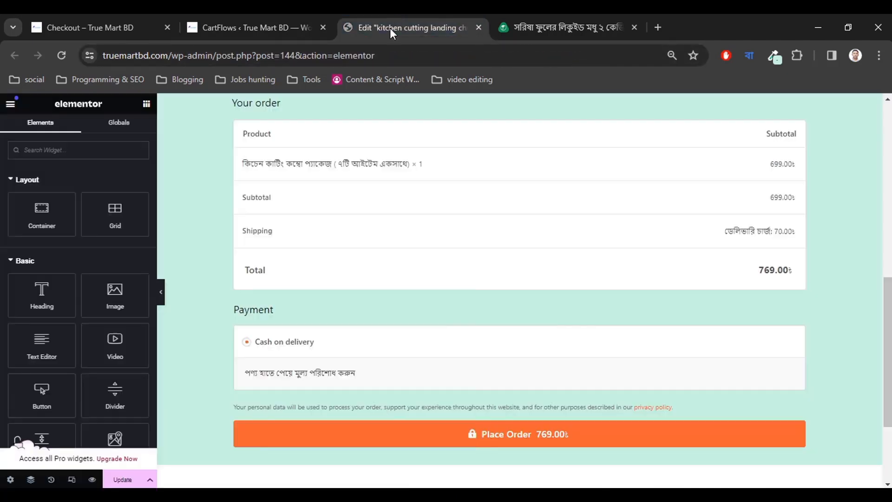
{"action": "left_click", "coordinate": [61, 56]}
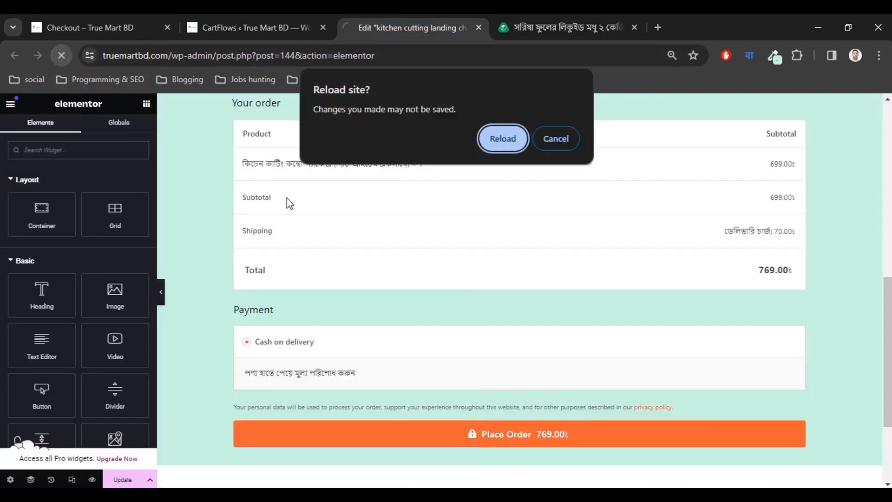
{"action": "left_click", "coordinate": [556, 139]}
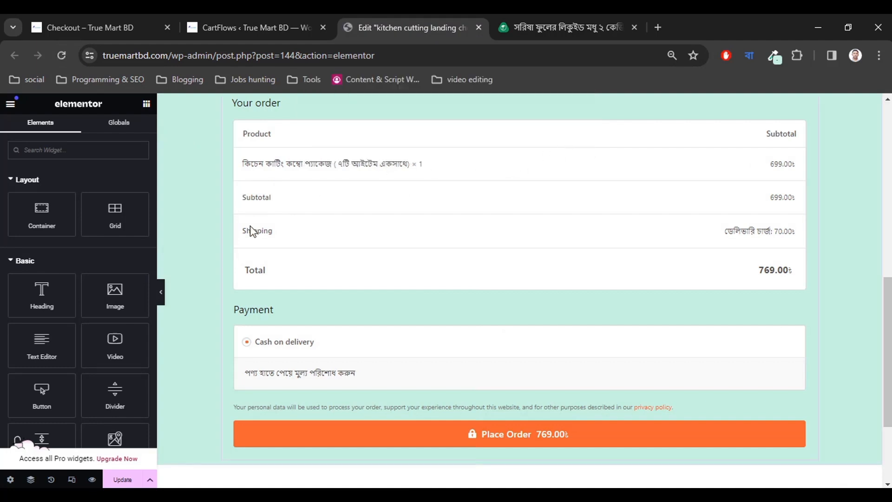
{"action": "left_click", "coordinate": [123, 480]}
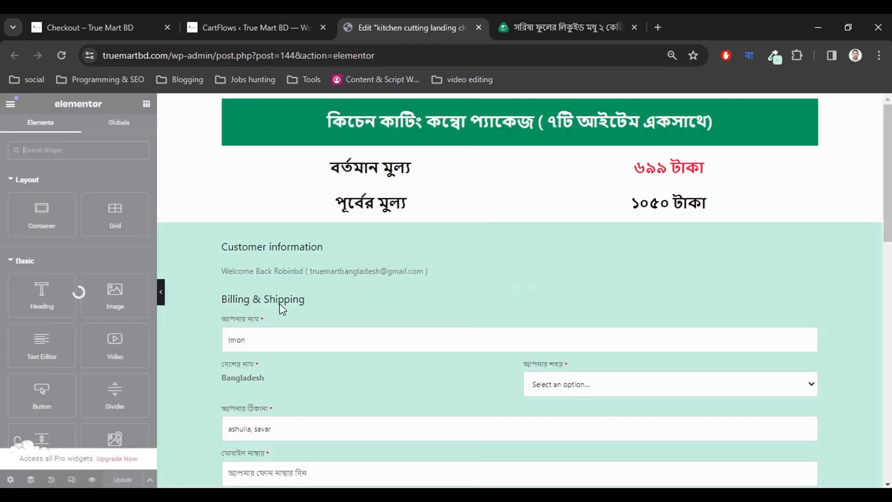
Scroll to the checkout form and check the আপনার শহর city dropdown's choices.
{"action": "scroll", "coordinate": [289, 318], "scroll_direction": "down", "scroll_amount": 3}
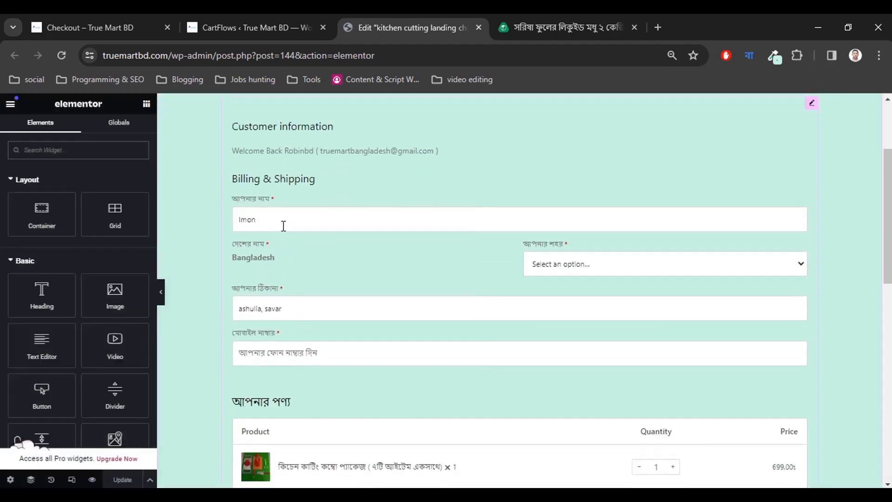
{"action": "left_click", "coordinate": [555, 266]}
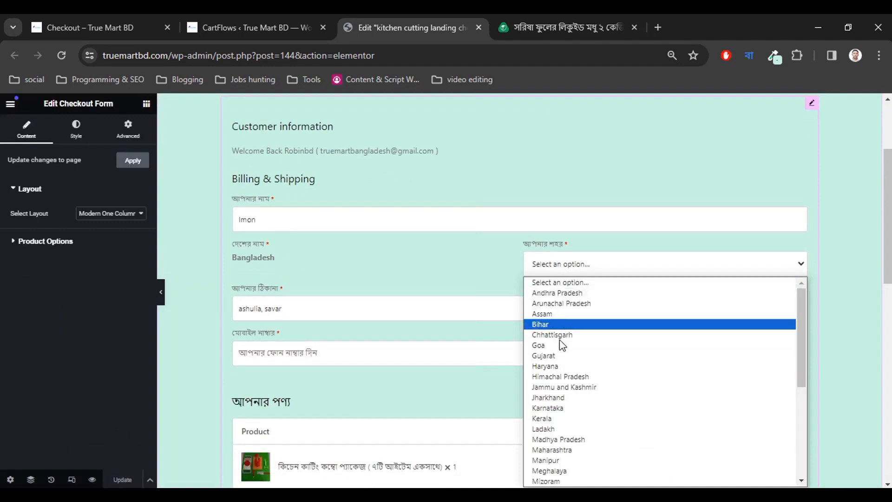
{"action": "scroll", "coordinate": [560, 372], "scroll_direction": "down", "scroll_amount": 6}
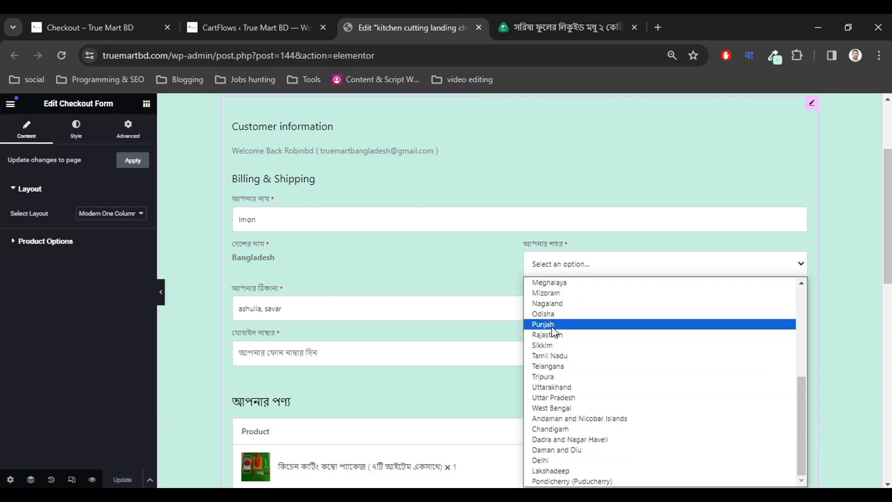
{"action": "left_click", "coordinate": [280, 275]}
{"action": "left_click", "coordinate": [607, 273]}
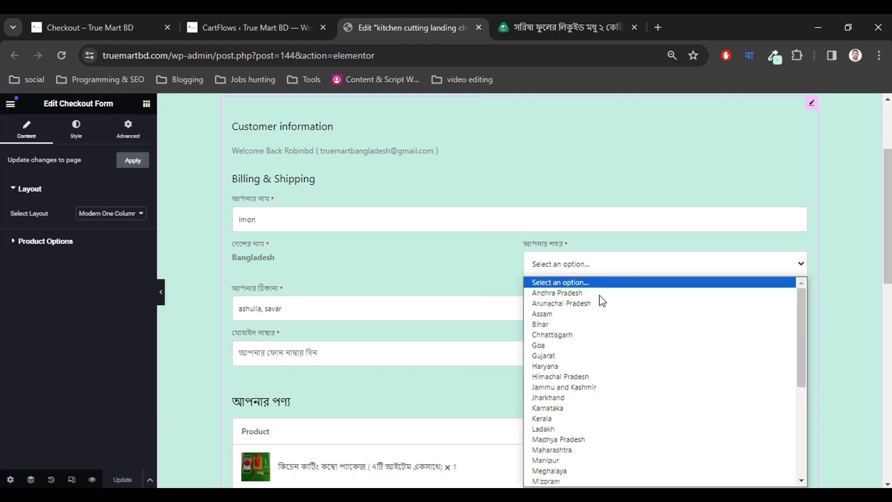
{"action": "scroll", "coordinate": [601, 386], "scroll_direction": "down", "scroll_amount": 6}
{"action": "scroll", "coordinate": [601, 386], "scroll_direction": "down", "scroll_amount": 1}
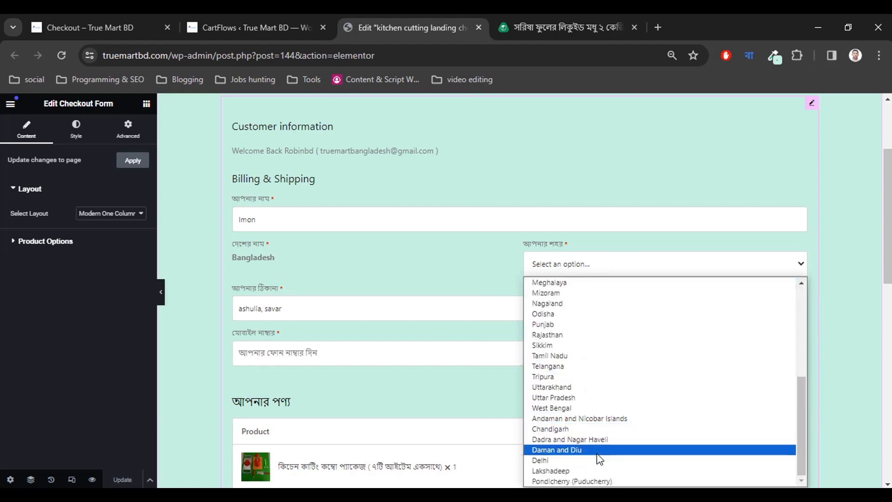
{"action": "scroll", "coordinate": [598, 451], "scroll_direction": "up", "scroll_amount": 5}
{"action": "left_click", "coordinate": [488, 274]}
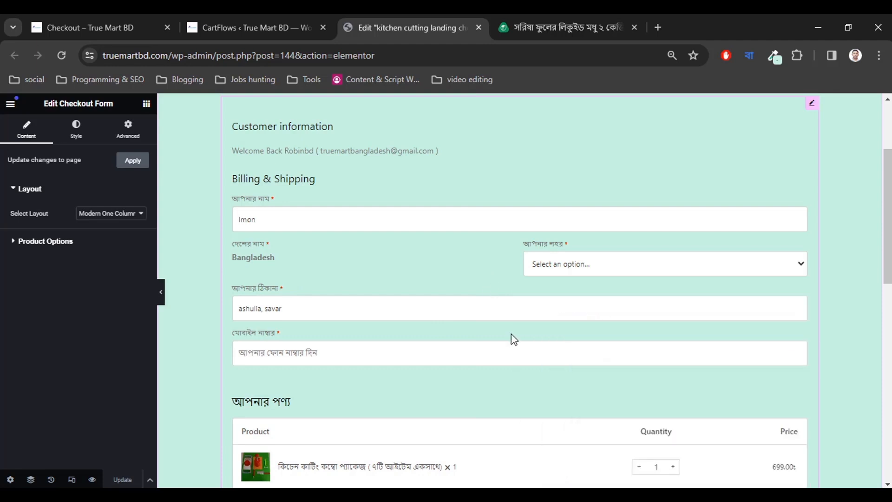
{"action": "scroll", "coordinate": [511, 337], "scroll_direction": "down", "scroll_amount": 4}
{"action": "scroll", "coordinate": [514, 345], "scroll_direction": "up", "scroll_amount": 7}
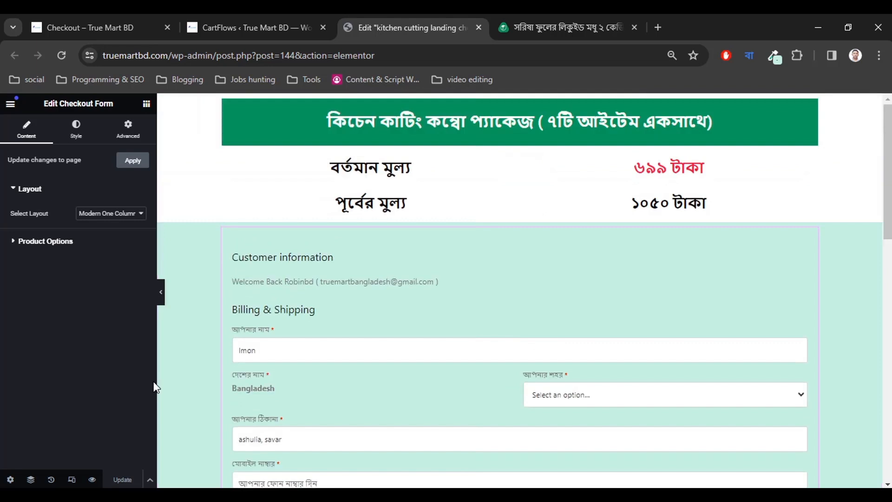
Open the live page from the editor menu's View Page link in a new tab.
{"action": "left_click", "coordinate": [10, 103]}
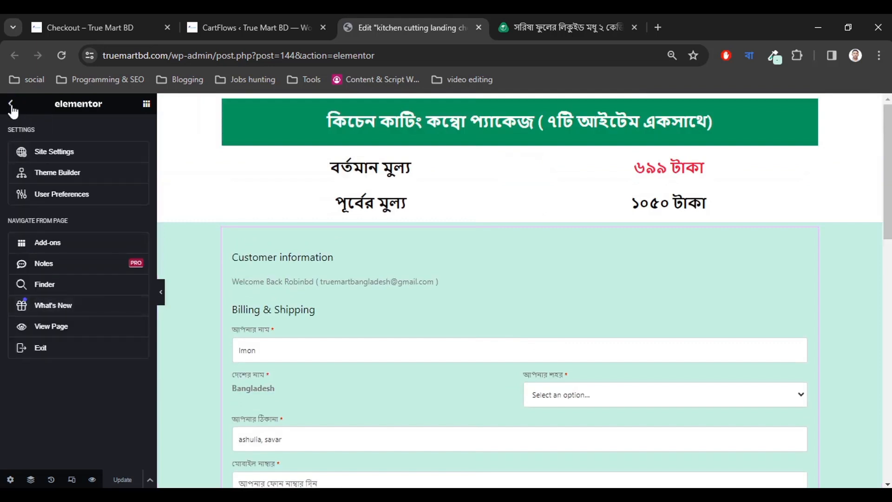
{"action": "left_click", "coordinate": [12, 107]}
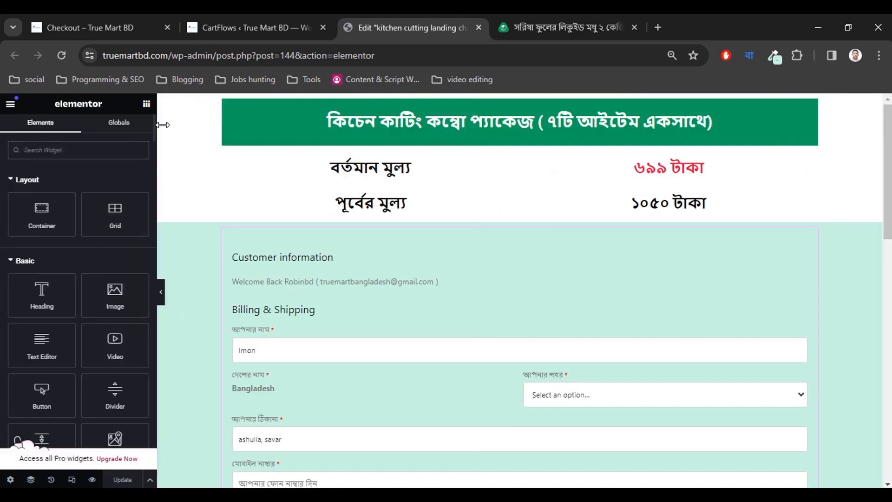
{"action": "left_click", "coordinate": [10, 103]}
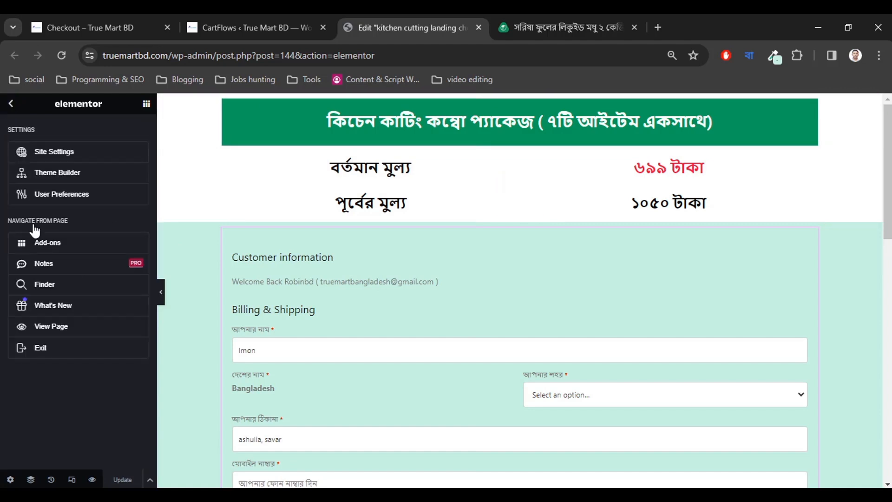
{"action": "right_click", "coordinate": [49, 324]}
{"action": "left_click", "coordinate": [93, 154]}
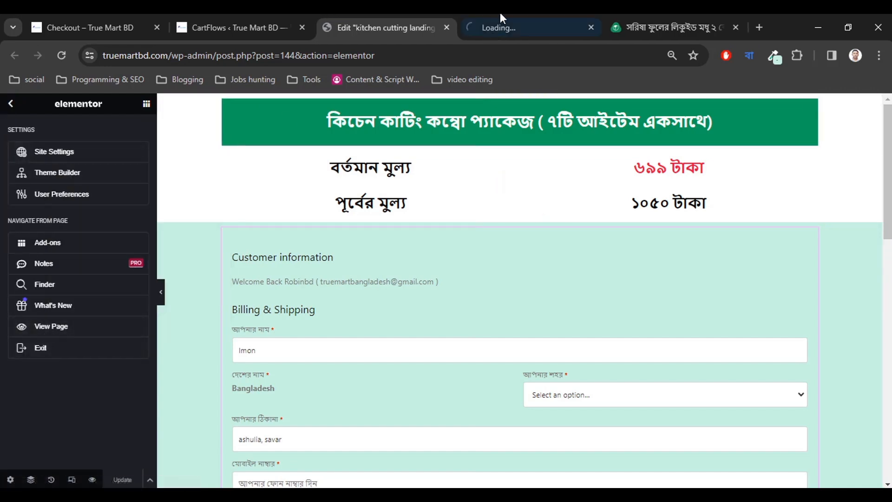
Copy the kitchen-cutting-package checkout URL from the new tab and open an Incognito window.
{"action": "left_click", "coordinate": [500, 15]}
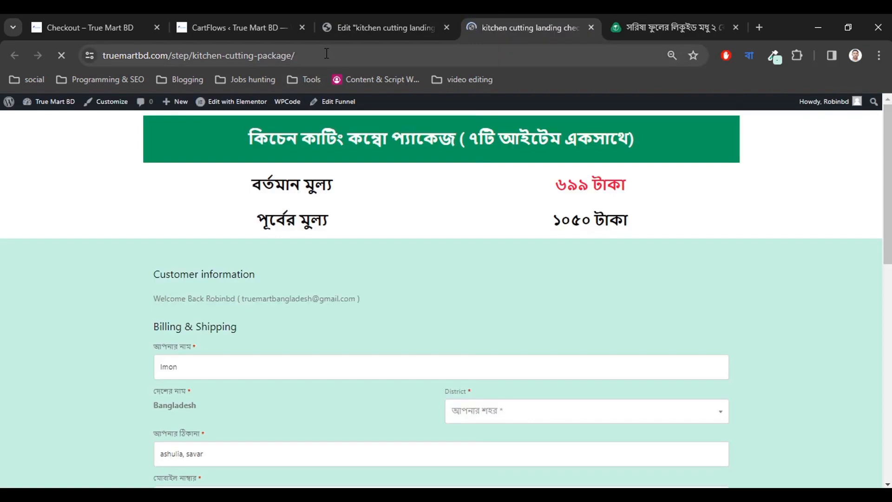
{"action": "left_click", "coordinate": [326, 54]}
{"action": "key", "text": "ctrl+c"}
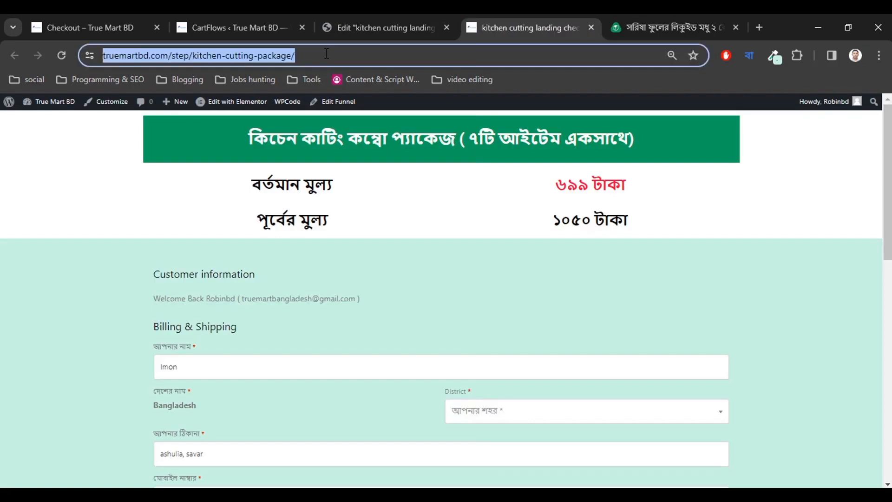
{"action": "left_click", "coordinate": [82, 227]}
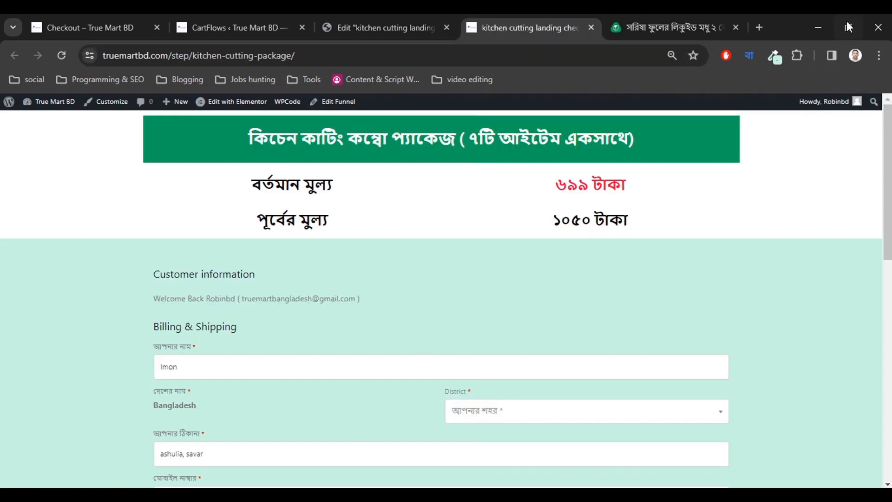
{"action": "left_click", "coordinate": [875, 55]}
{"action": "left_click", "coordinate": [756, 124]}
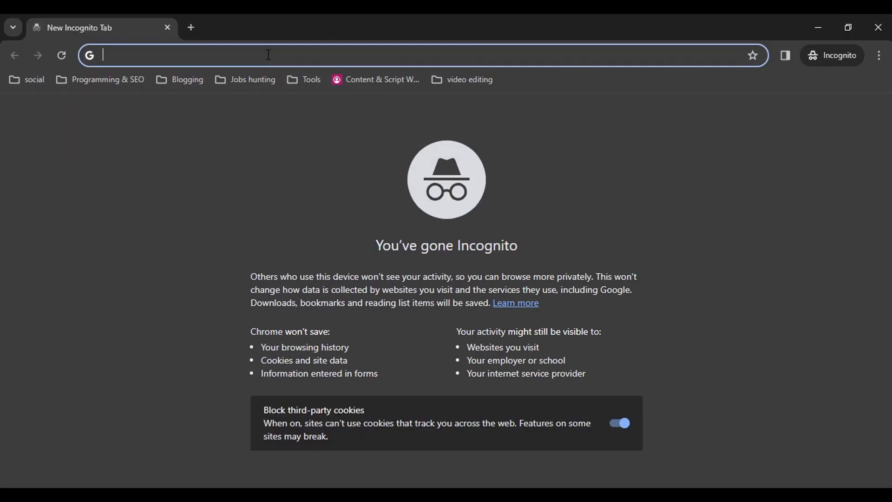
Paste the checkout URL into the Incognito window and load the page.
{"action": "key", "text": "ctrl+v"}
{"action": "key", "text": "Return"}
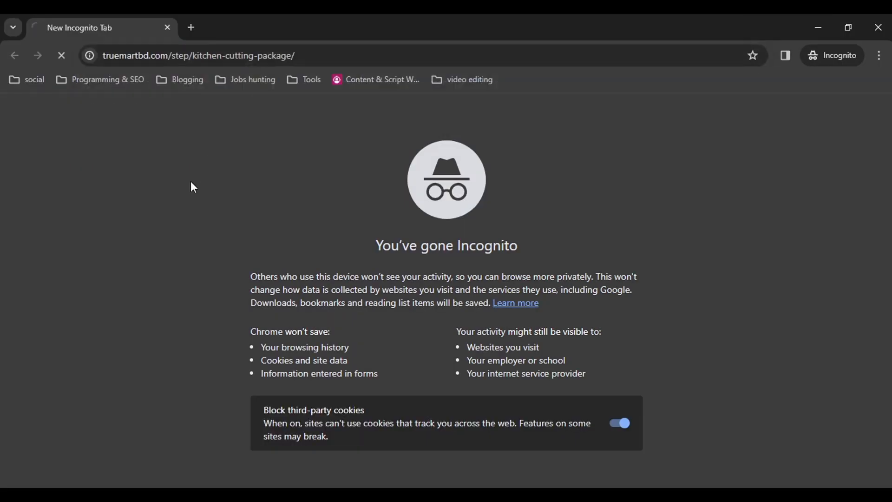
{"action": "scroll", "coordinate": [67, 298], "scroll_direction": "down", "scroll_amount": 4}
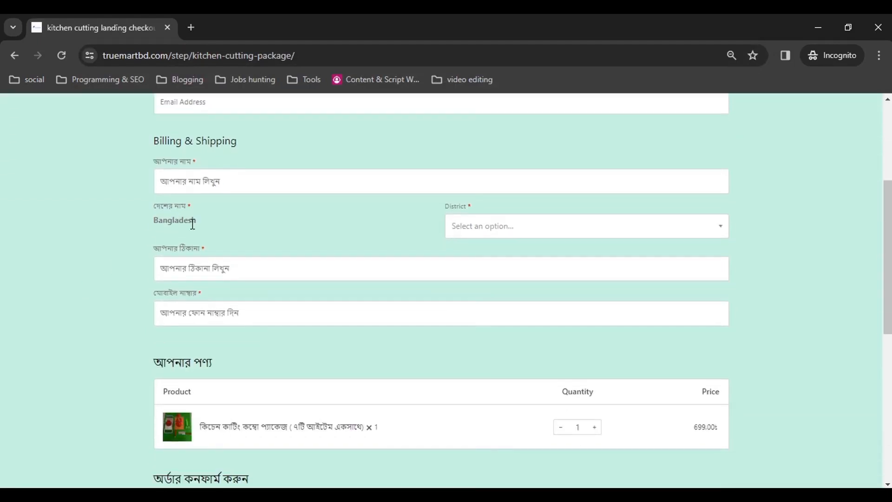
{"action": "scroll", "coordinate": [200, 223], "scroll_direction": "down", "scroll_amount": 1}
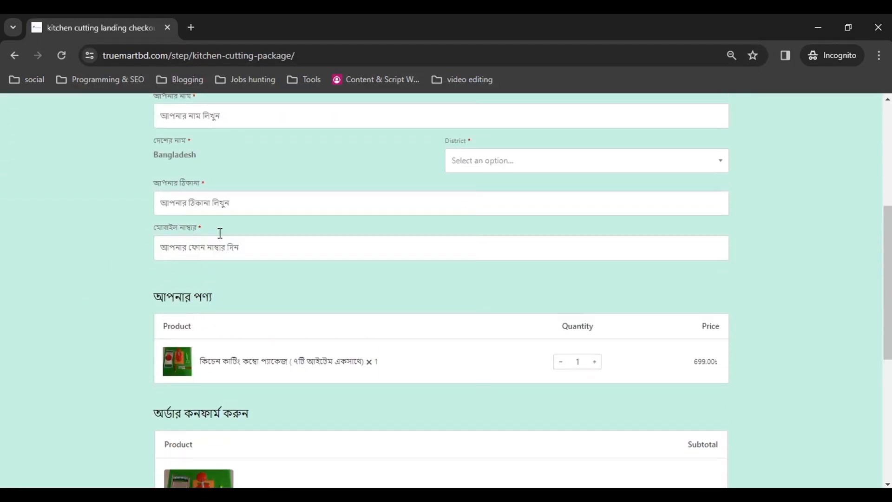
Choose Natore from the District dropdown in the checkout form.
{"action": "left_click", "coordinate": [520, 162]}
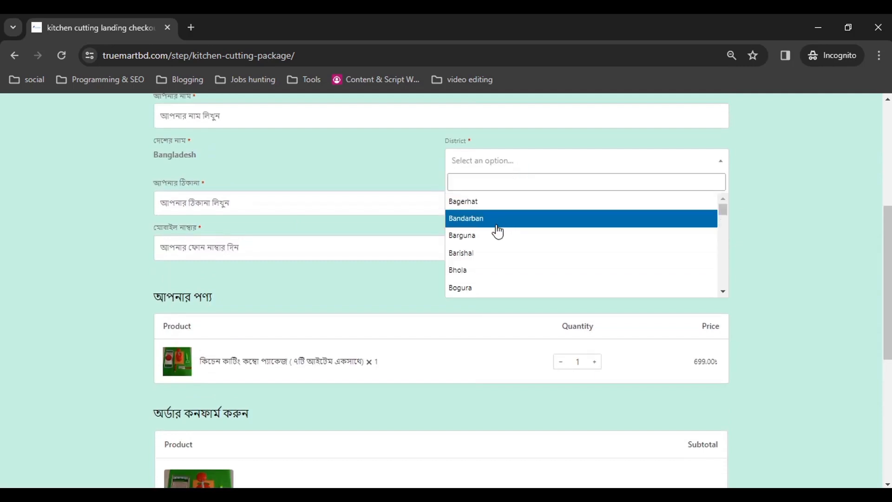
{"action": "scroll", "coordinate": [497, 231], "scroll_direction": "down", "scroll_amount": 18}
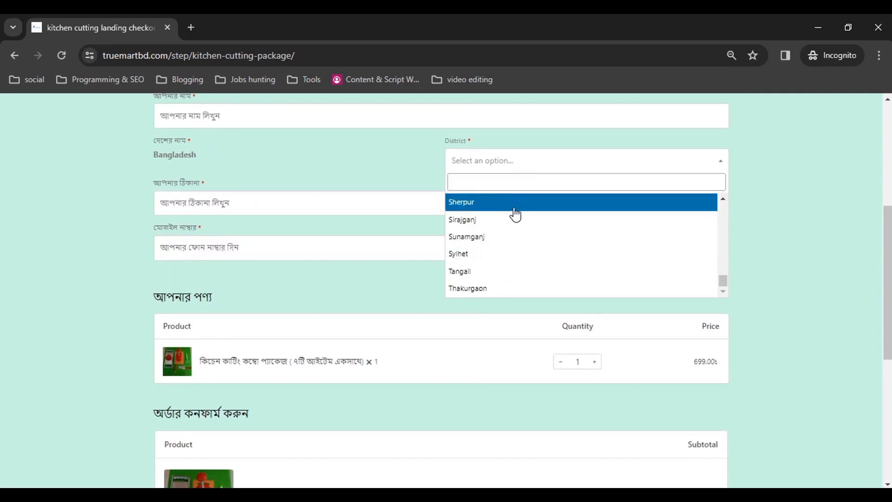
{"action": "scroll", "coordinate": [462, 364], "scroll_direction": "down", "scroll_amount": 7}
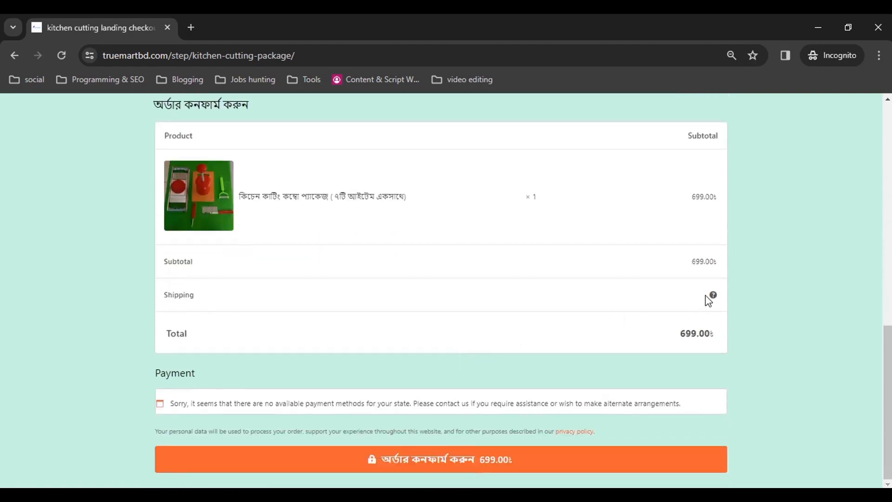
{"action": "mouse_move", "coordinate": [714, 293]}
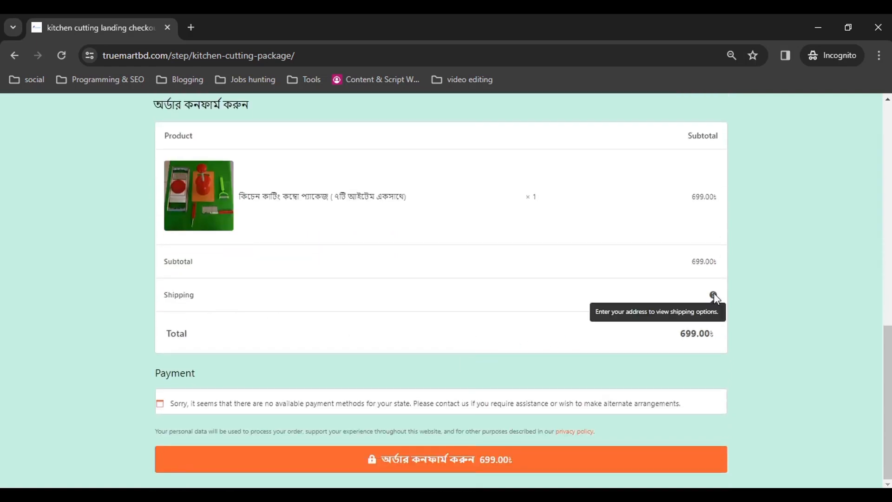
{"action": "scroll", "coordinate": [495, 330], "scroll_direction": "up", "scroll_amount": 7}
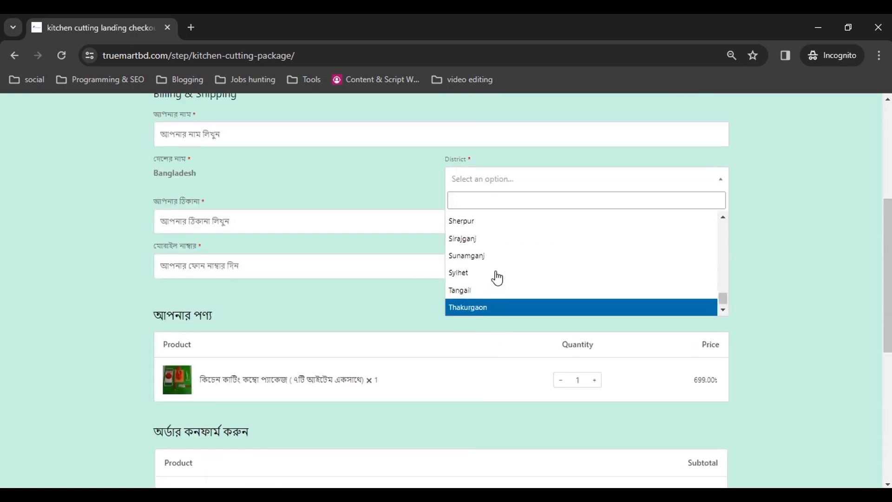
{"action": "scroll", "coordinate": [511, 291], "scroll_direction": "up", "scroll_amount": 3}
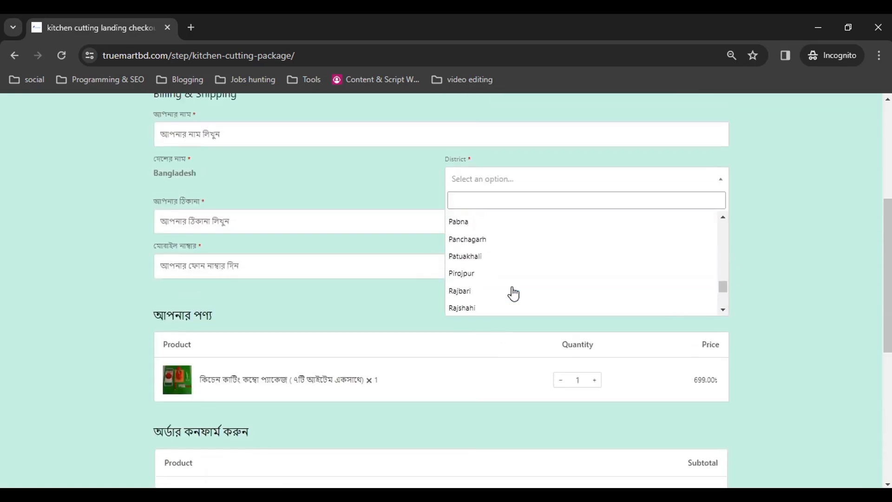
{"action": "scroll", "coordinate": [513, 294], "scroll_direction": "up", "scroll_amount": 2}
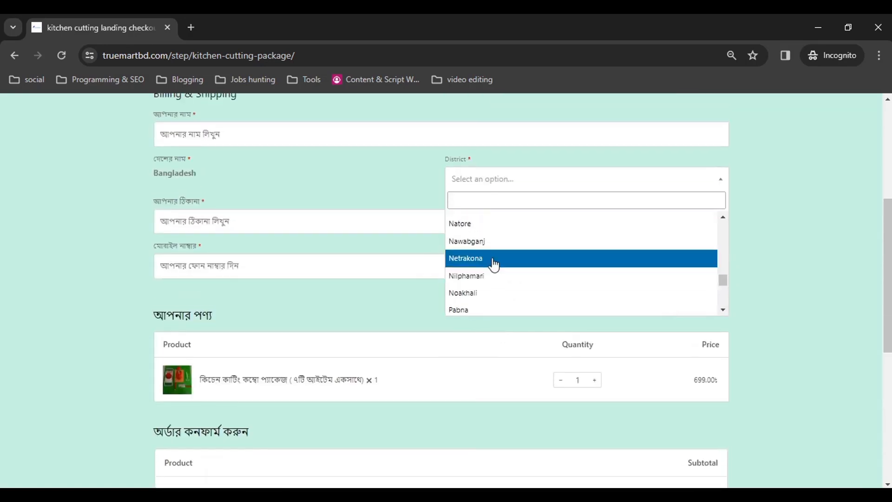
{"action": "left_click", "coordinate": [476, 228]}
{"action": "scroll", "coordinate": [403, 278], "scroll_direction": "down", "scroll_amount": 6}
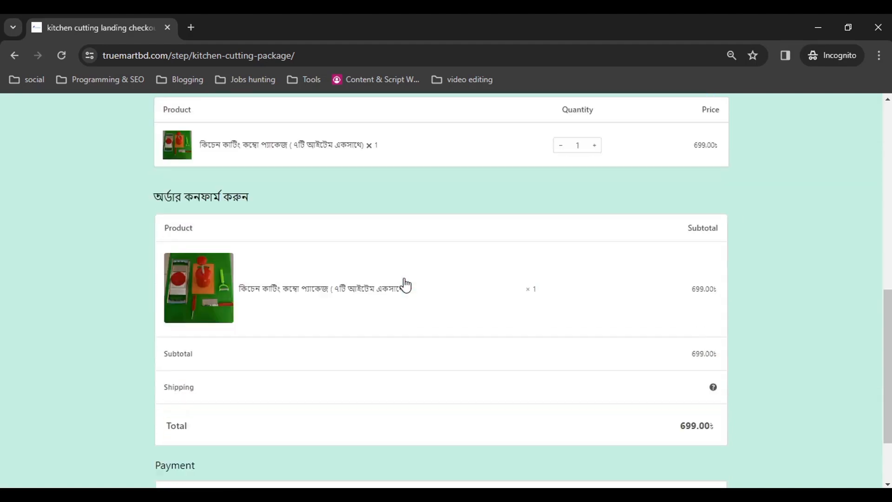
{"action": "scroll", "coordinate": [437, 290], "scroll_direction": "up", "scroll_amount": 6}
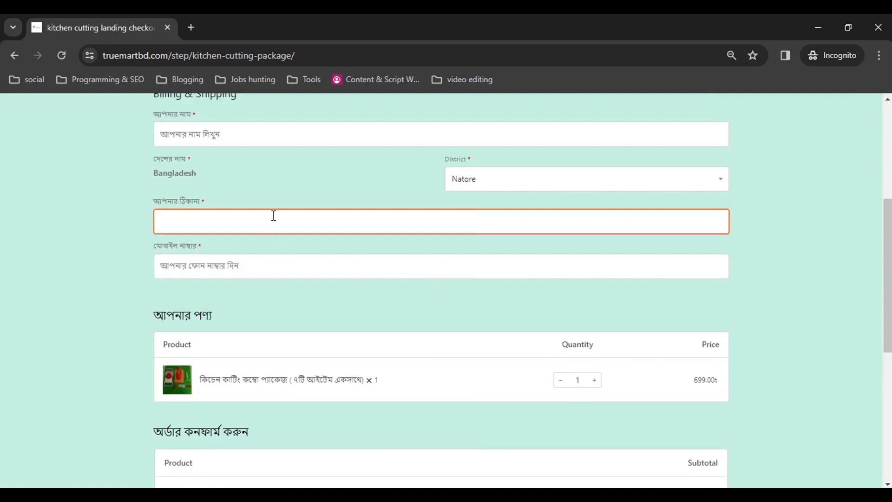
Autofill the billing name and address from a saved browser address.
{"action": "left_click", "coordinate": [274, 216]}
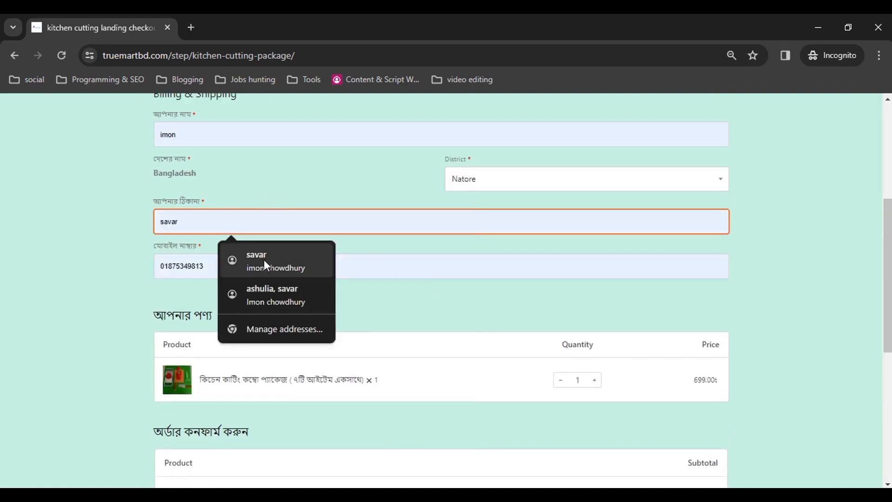
{"action": "left_click", "coordinate": [269, 304]}
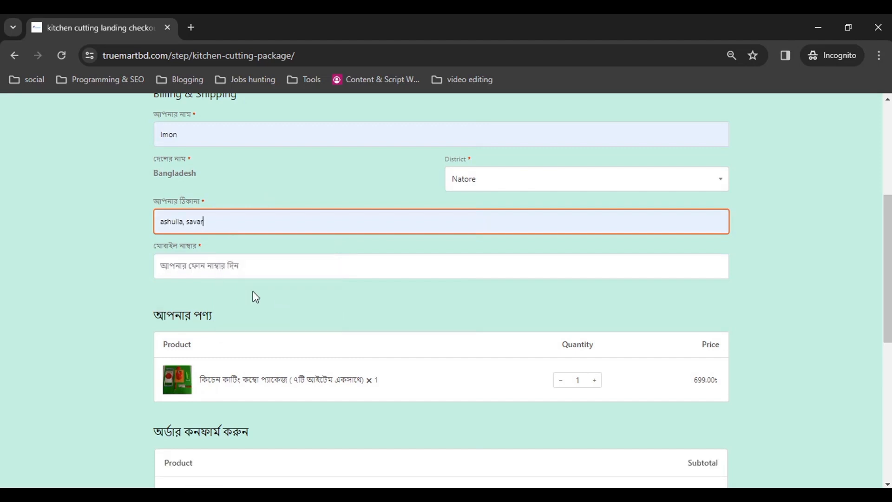
{"action": "scroll", "coordinate": [269, 375], "scroll_direction": "down", "scroll_amount": 3}
{"action": "scroll", "coordinate": [269, 375], "scroll_direction": "down", "scroll_amount": 5}
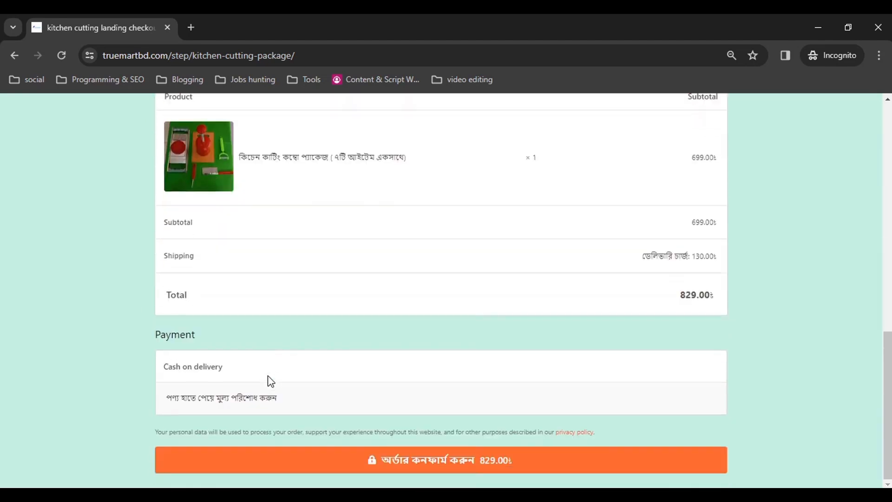
{"action": "scroll", "coordinate": [404, 351], "scroll_direction": "up", "scroll_amount": 10}
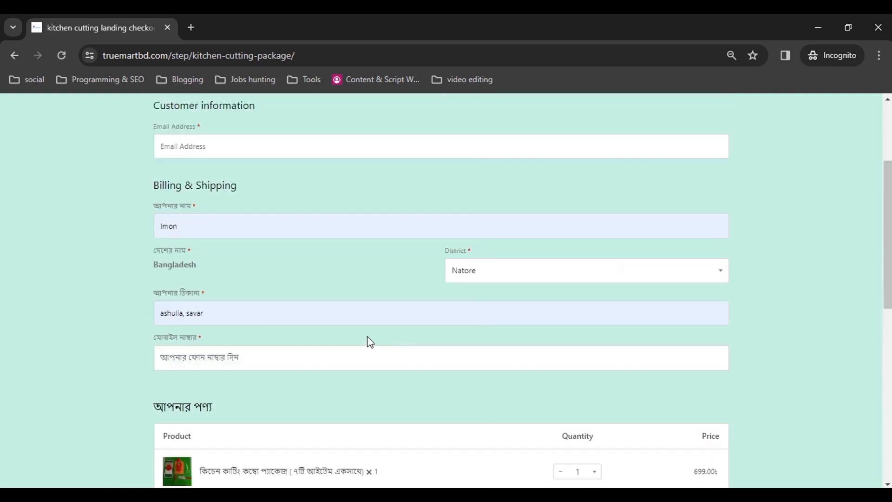
{"action": "scroll", "coordinate": [257, 270], "scroll_direction": "up", "scroll_amount": 1}
Focus and leave the empty Email Address and mobile number fields to trigger their errors.
{"action": "left_click", "coordinate": [204, 218]}
{"action": "left_click", "coordinate": [158, 250]}
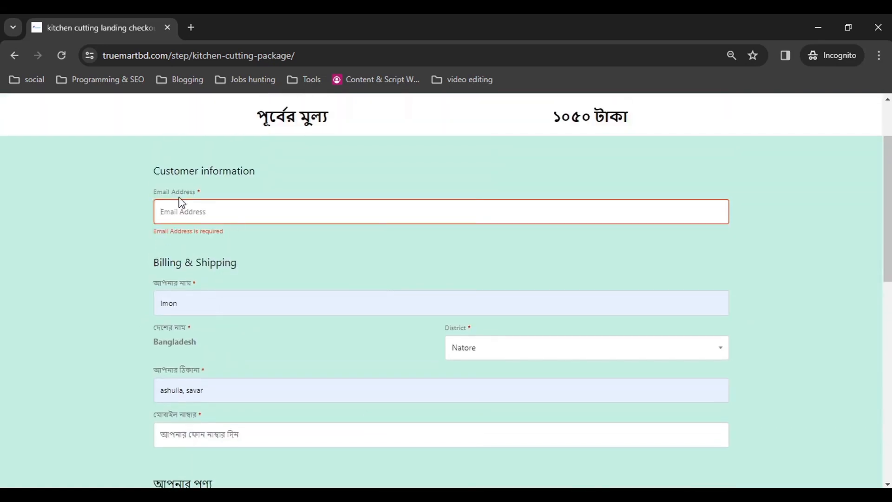
{"action": "left_click", "coordinate": [188, 209]}
{"action": "left_click", "coordinate": [128, 252]}
{"action": "scroll", "coordinate": [188, 293], "scroll_direction": "down", "scroll_amount": 1}
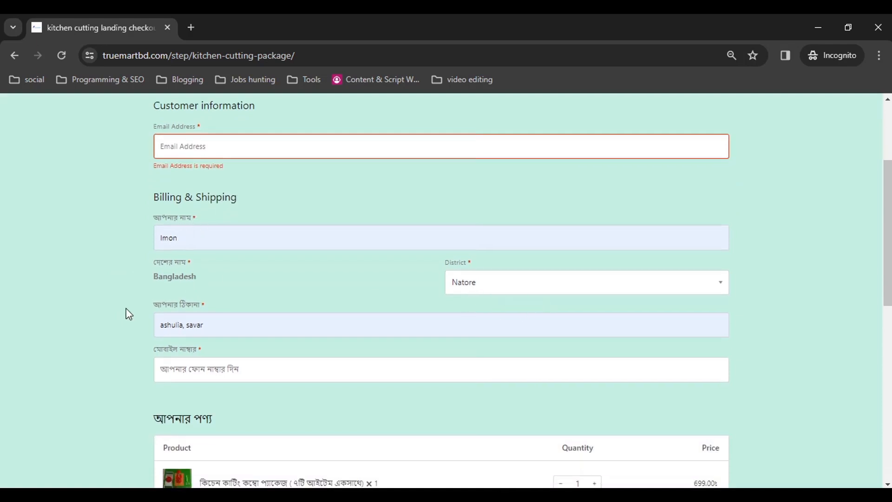
{"action": "scroll", "coordinate": [233, 344], "scroll_direction": "down", "scroll_amount": 10}
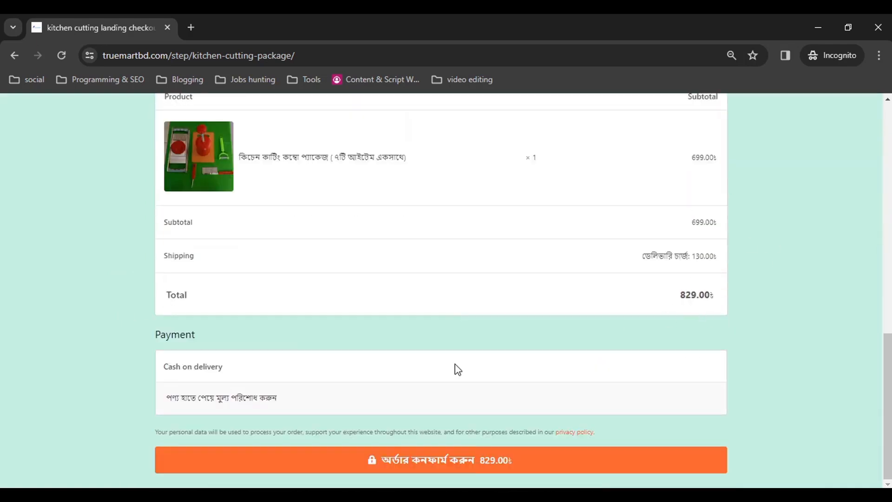
{"action": "scroll", "coordinate": [419, 374], "scroll_direction": "up", "scroll_amount": 12}
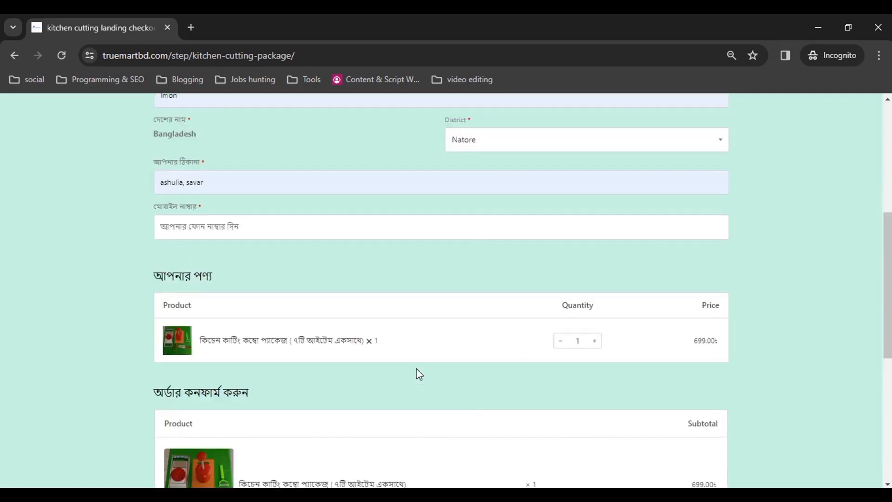
{"action": "scroll", "coordinate": [419, 374], "scroll_direction": "up", "scroll_amount": 2}
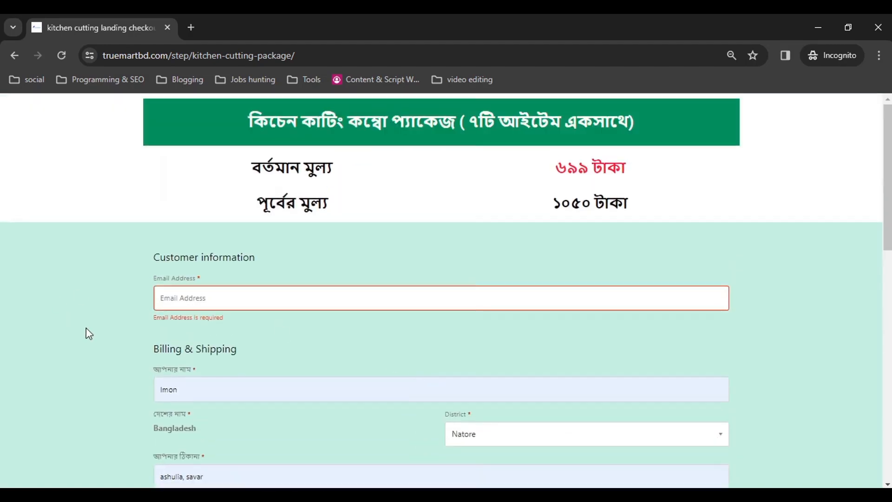
{"action": "scroll", "coordinate": [86, 328], "scroll_direction": "down", "scroll_amount": 3}
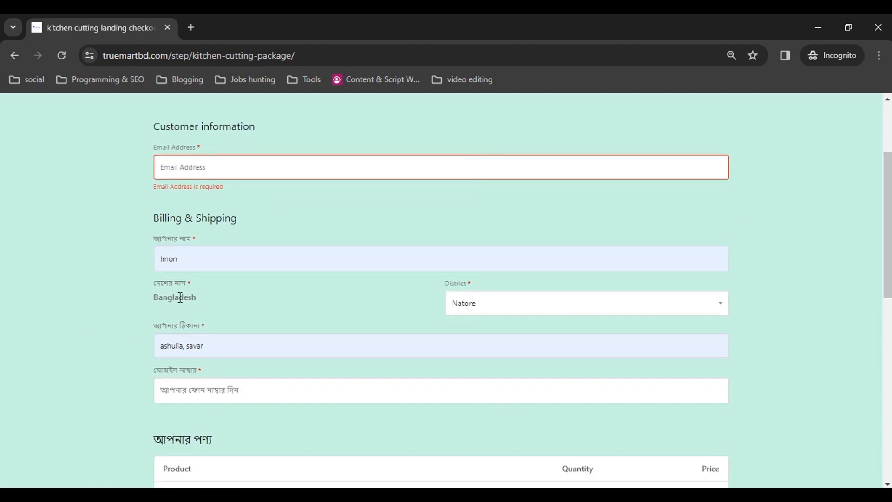
{"action": "scroll", "coordinate": [208, 231], "scroll_direction": "down", "scroll_amount": 3}
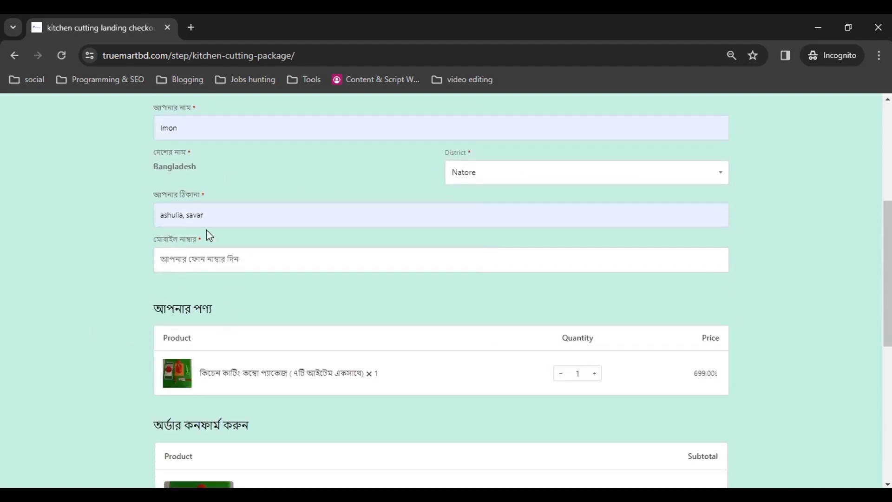
{"action": "left_click", "coordinate": [256, 258]}
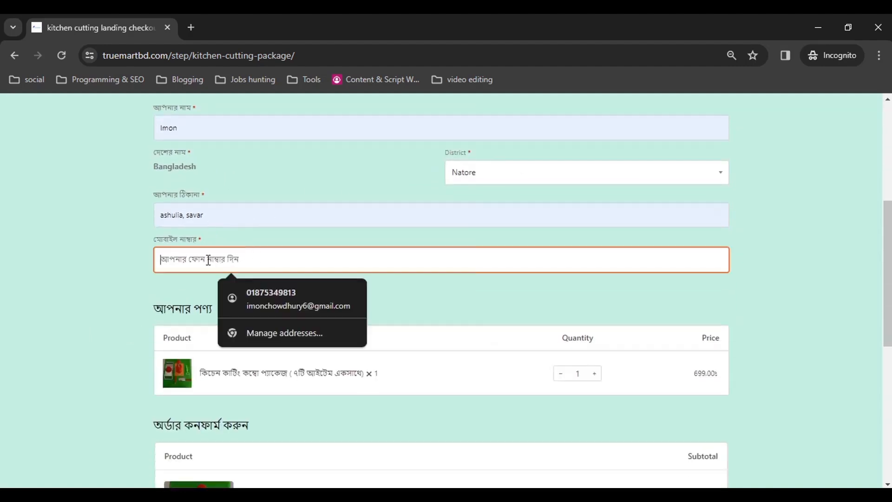
{"action": "left_click", "coordinate": [119, 294]}
Submit the order with email and mobile left empty to test validation.
{"action": "scroll", "coordinate": [137, 303], "scroll_direction": "down", "scroll_amount": 3}
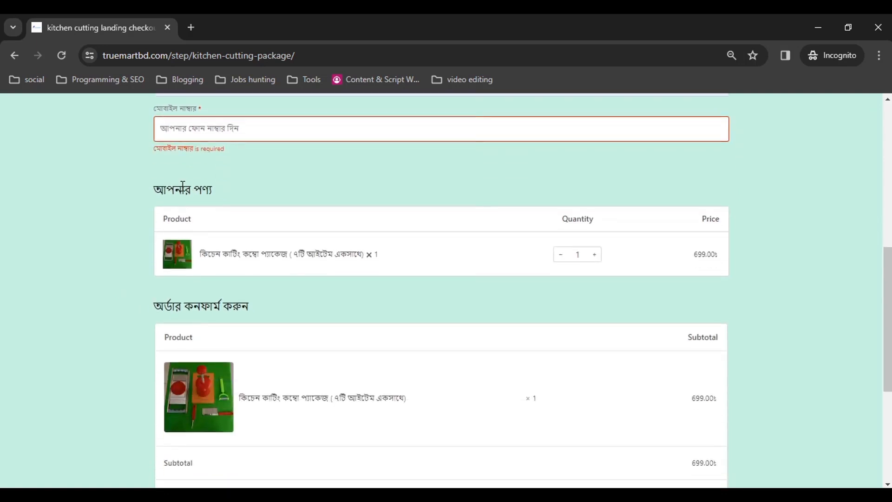
{"action": "left_click_drag", "start_coordinate": [184, 190], "coordinate": [201, 184]}
{"action": "left_click", "coordinate": [94, 320]}
{"action": "scroll", "coordinate": [144, 316], "scroll_direction": "down", "scroll_amount": 3}
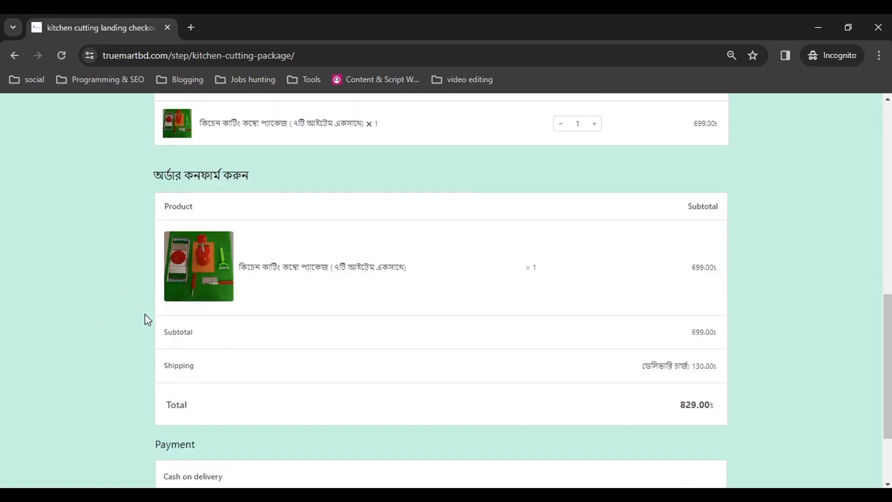
{"action": "scroll", "coordinate": [142, 308], "scroll_direction": "up", "scroll_amount": 3}
{"action": "scroll", "coordinate": [163, 292], "scroll_direction": "down", "scroll_amount": 5}
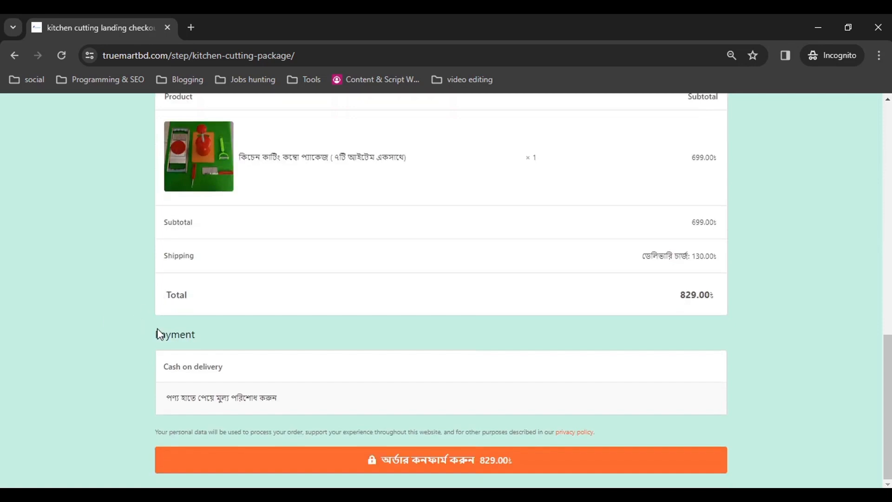
{"action": "double_click", "coordinate": [170, 335]}
{"action": "left_click", "coordinate": [140, 346]}
{"action": "left_click", "coordinate": [453, 470]}
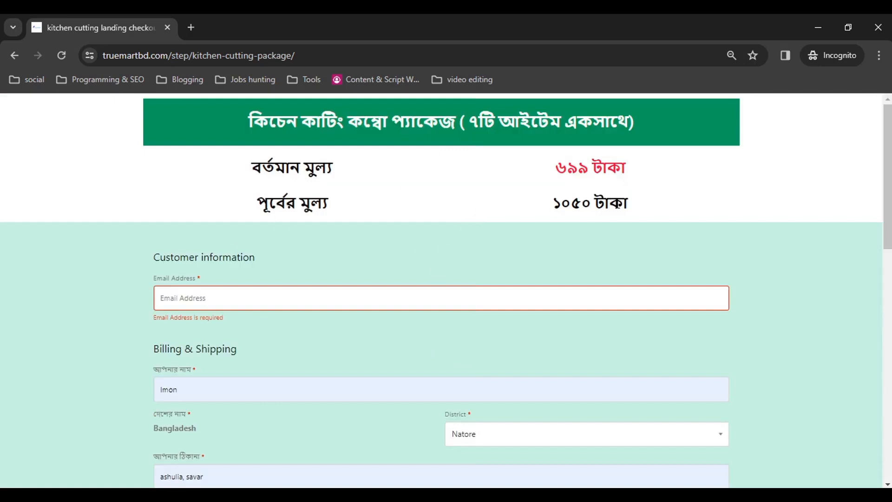
Close the Incognito window and go back to the kitchen cutting landing page's Elementor editor tab.
{"action": "left_click", "coordinate": [877, 26]}
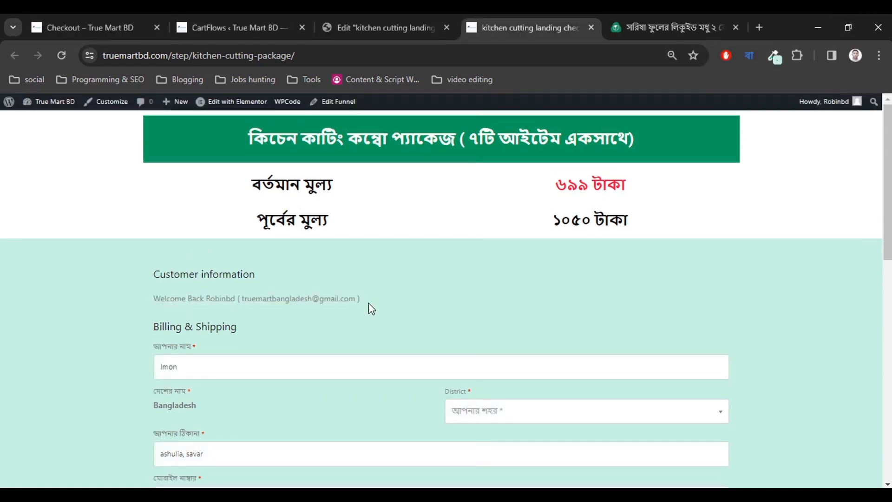
{"action": "scroll", "coordinate": [355, 217], "scroll_direction": "down", "scroll_amount": 2}
{"action": "scroll", "coordinate": [349, 256], "scroll_direction": "up", "scroll_amount": 2}
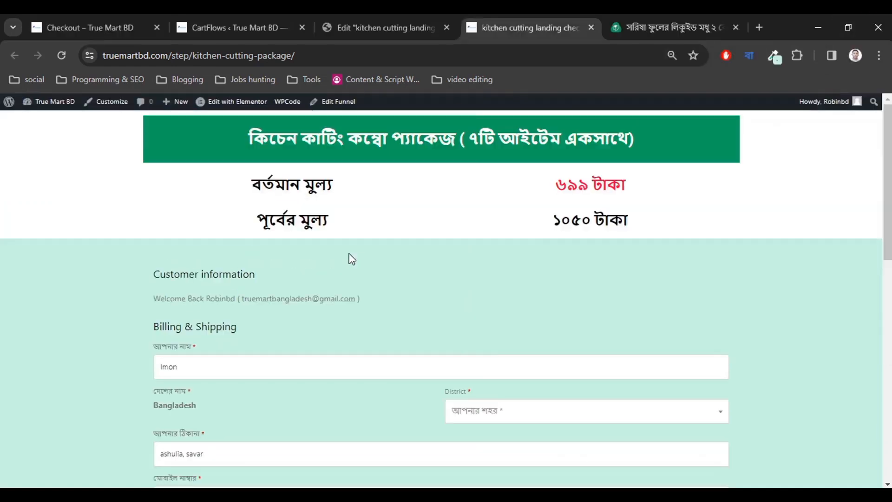
{"action": "left_click", "coordinate": [373, 14]}
{"action": "left_click", "coordinate": [269, 14]}
{"action": "left_click", "coordinate": [369, 15]}
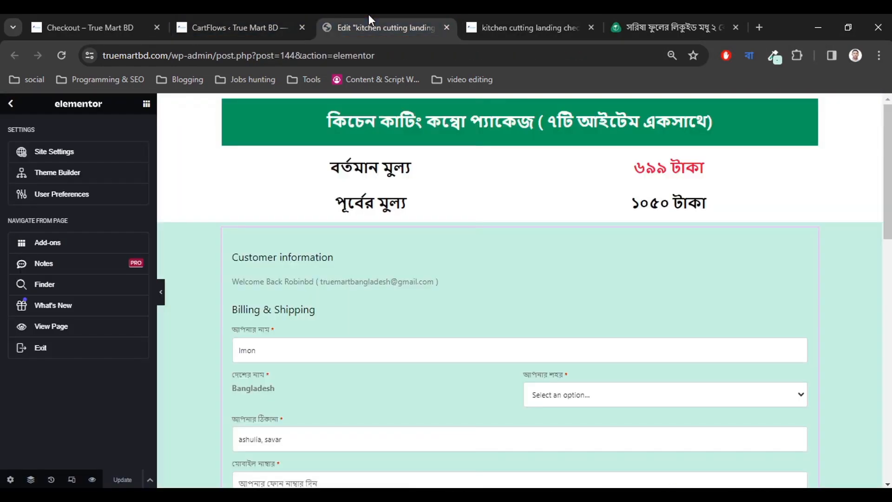
{"action": "scroll", "coordinate": [370, 312], "scroll_direction": "down", "scroll_amount": 3}
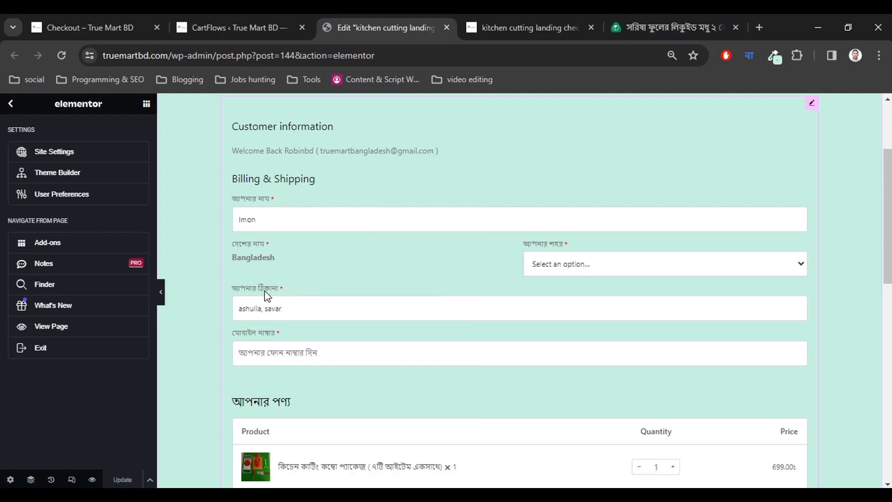
Open the funnel's checkout form billing field editor.
{"action": "left_click", "coordinate": [130, 27]}
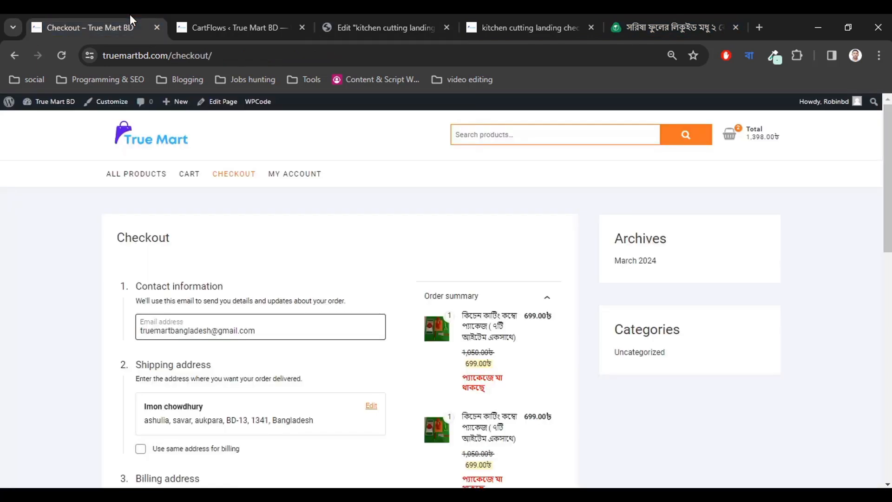
{"action": "left_click", "coordinate": [232, 27]}
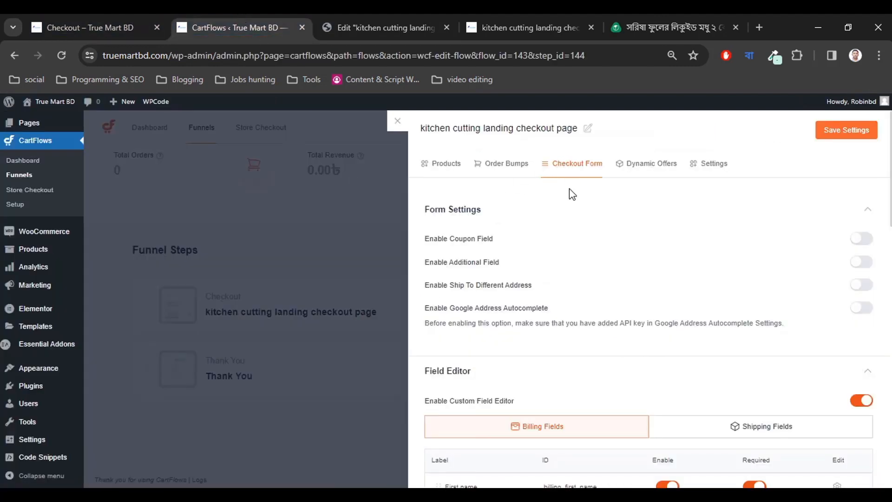
{"action": "scroll", "coordinate": [549, 316], "scroll_direction": "down", "scroll_amount": 7}
{"action": "scroll", "coordinate": [473, 269], "scroll_direction": "up", "scroll_amount": 3}
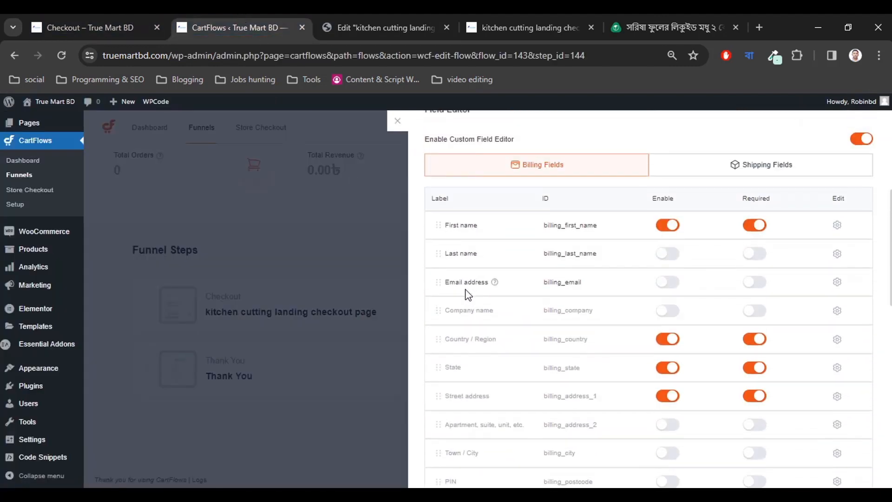
{"action": "scroll", "coordinate": [469, 378], "scroll_direction": "down", "scroll_amount": 3}
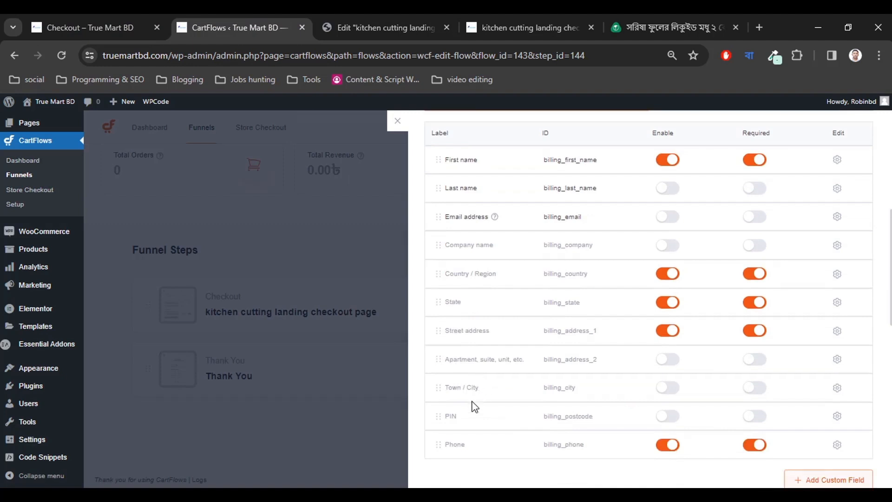
{"action": "scroll", "coordinate": [482, 352], "scroll_direction": "up", "scroll_amount": 1}
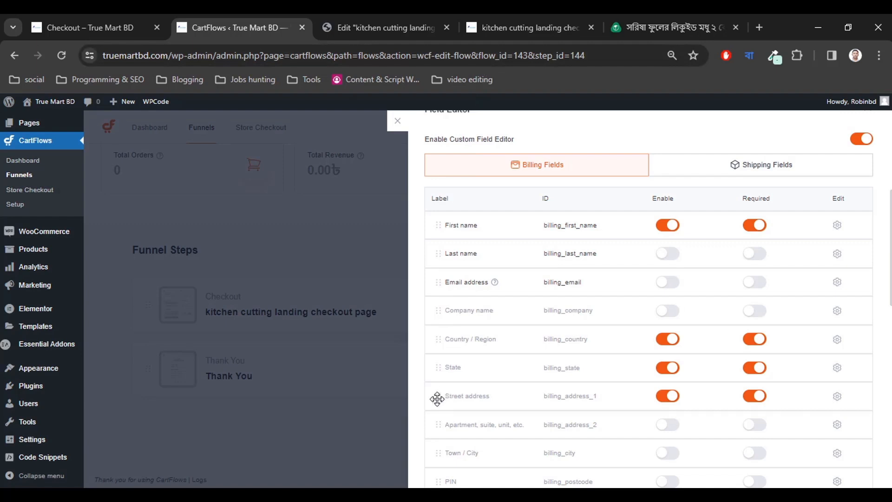
Drag Street address, Phone, Country / Region and State up beneath First name, in that order.
{"action": "left_click_drag", "start_coordinate": [436, 398], "coordinate": [437, 255]}
{"action": "scroll", "coordinate": [511, 394], "scroll_direction": "down", "scroll_amount": 3}
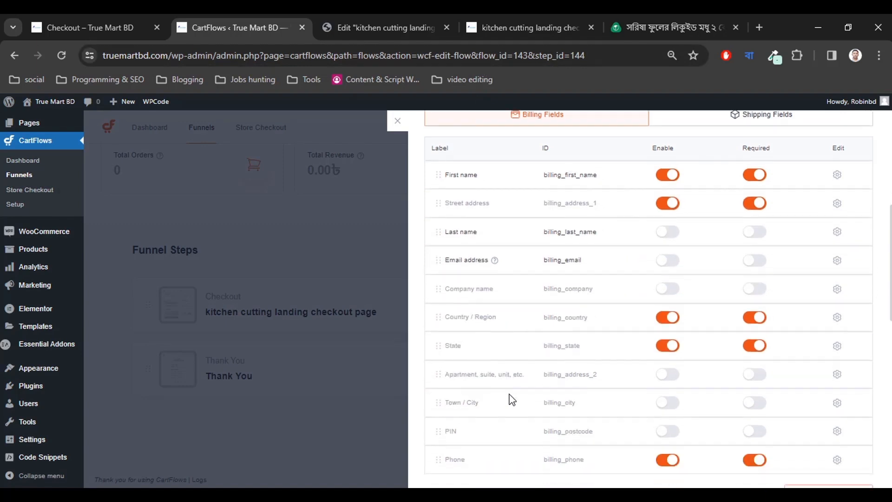
{"action": "scroll", "coordinate": [437, 418], "scroll_direction": "up", "scroll_amount": 1}
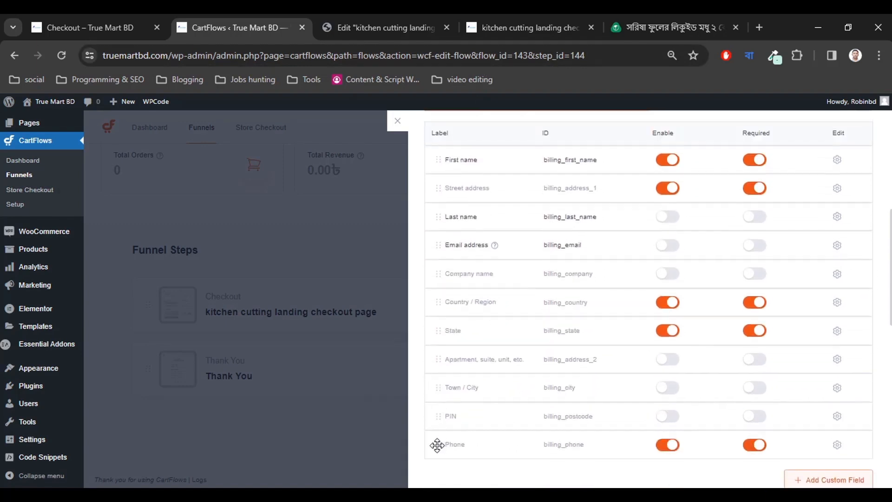
{"action": "left_click_drag", "start_coordinate": [438, 444], "coordinate": [428, 217]}
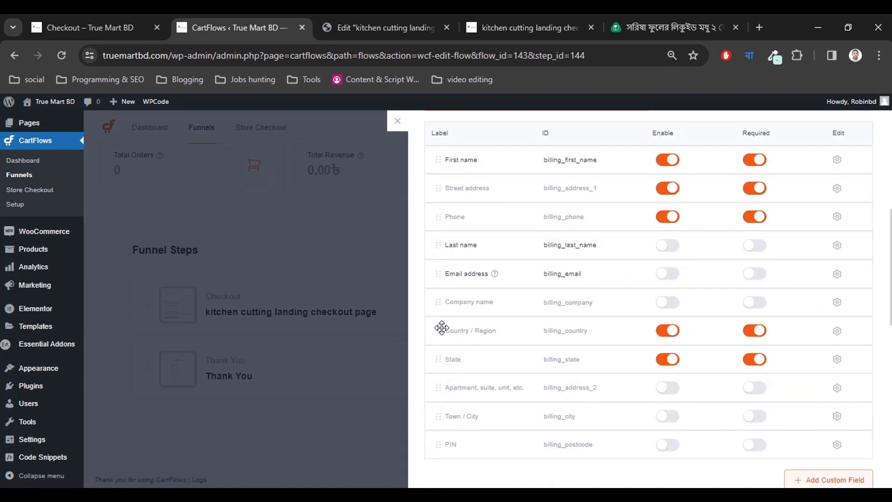
{"action": "left_click_drag", "start_coordinate": [441, 329], "coordinate": [445, 247]}
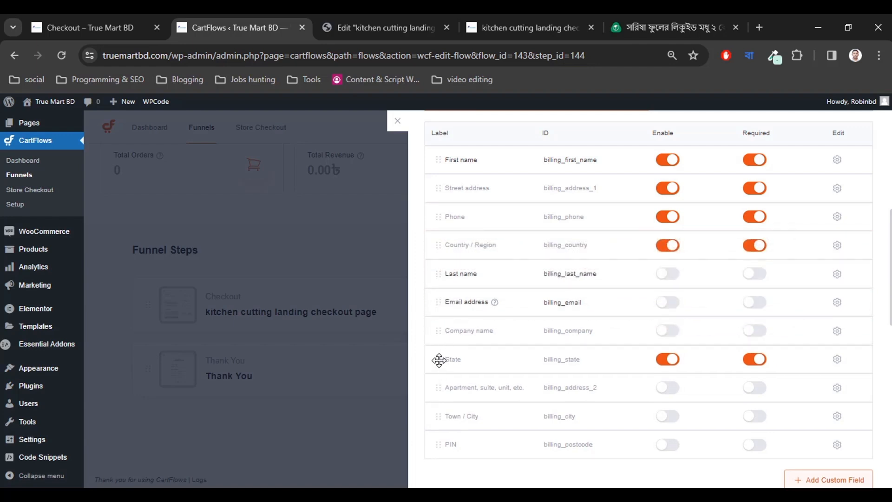
{"action": "left_click_drag", "start_coordinate": [434, 360], "coordinate": [433, 275]}
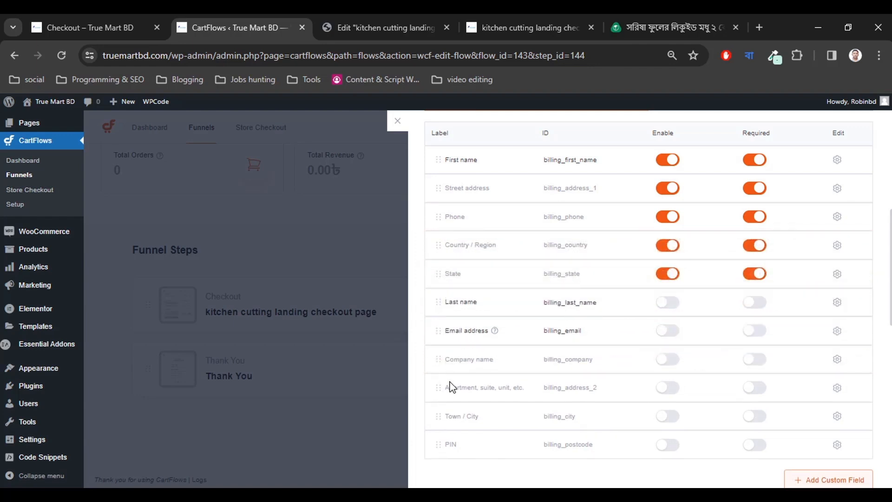
{"action": "scroll", "coordinate": [480, 416], "scroll_direction": "down", "scroll_amount": 2}
{"action": "scroll", "coordinate": [480, 418], "scroll_direction": "up", "scroll_amount": 4}
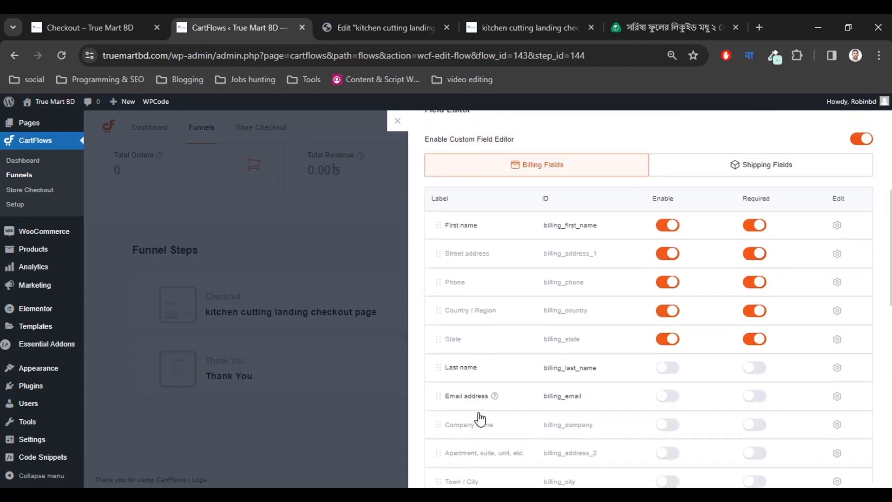
{"action": "scroll", "coordinate": [587, 333], "scroll_direction": "up", "scroll_amount": 4}
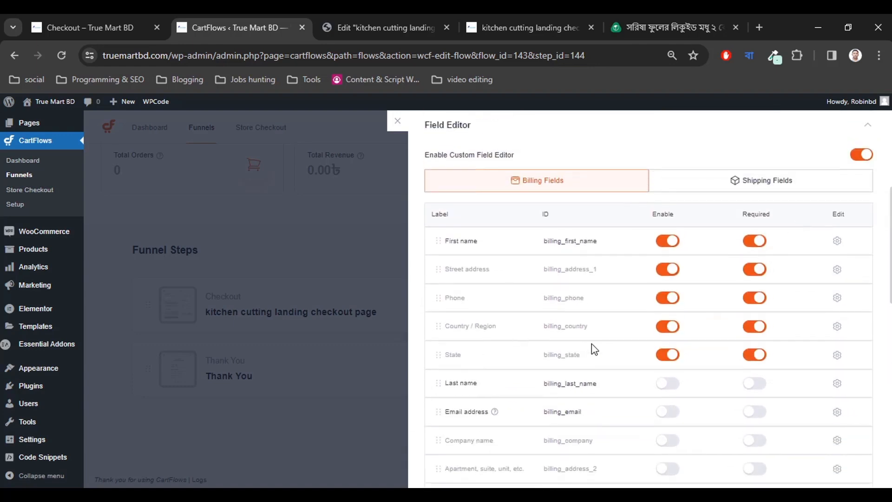
{"action": "scroll", "coordinate": [721, 273], "scroll_direction": "up", "scroll_amount": 3}
Save the reordered billing fields and reload the Elementor editor.
{"action": "left_click", "coordinate": [836, 132]}
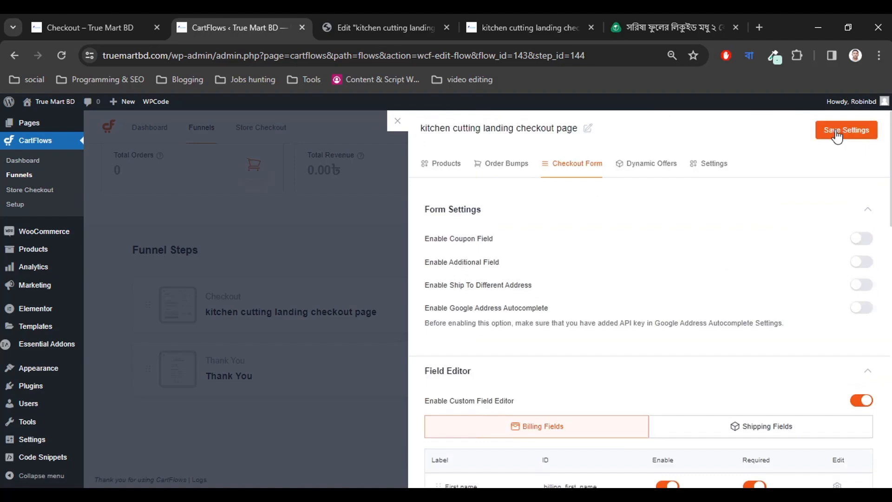
{"action": "left_click", "coordinate": [332, 28]}
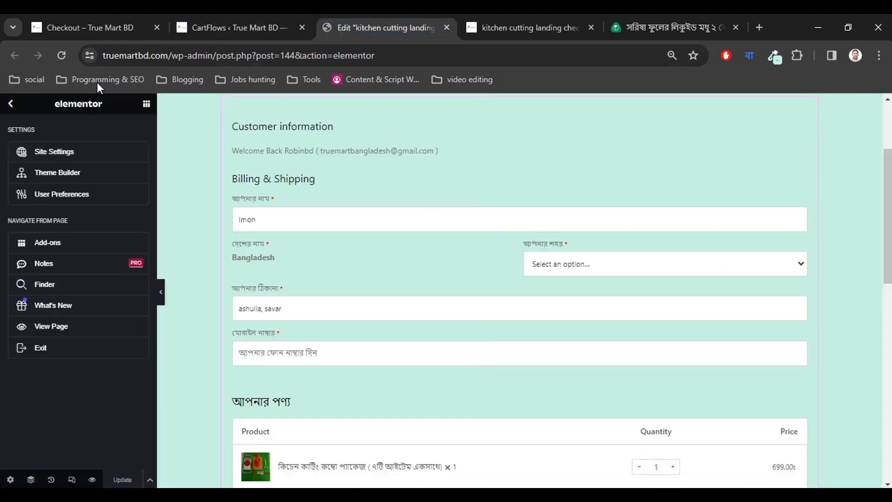
{"action": "left_click", "coordinate": [232, 27]}
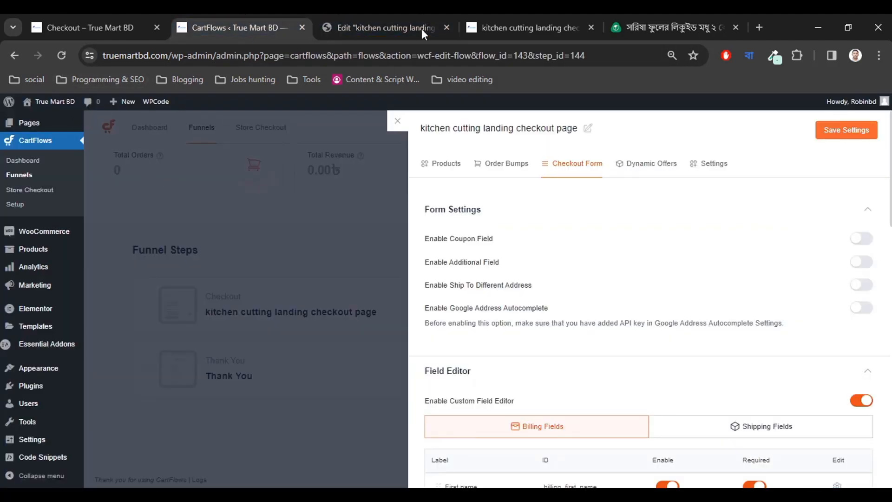
{"action": "left_click", "coordinate": [483, 31]}
{"action": "left_click", "coordinate": [360, 27]}
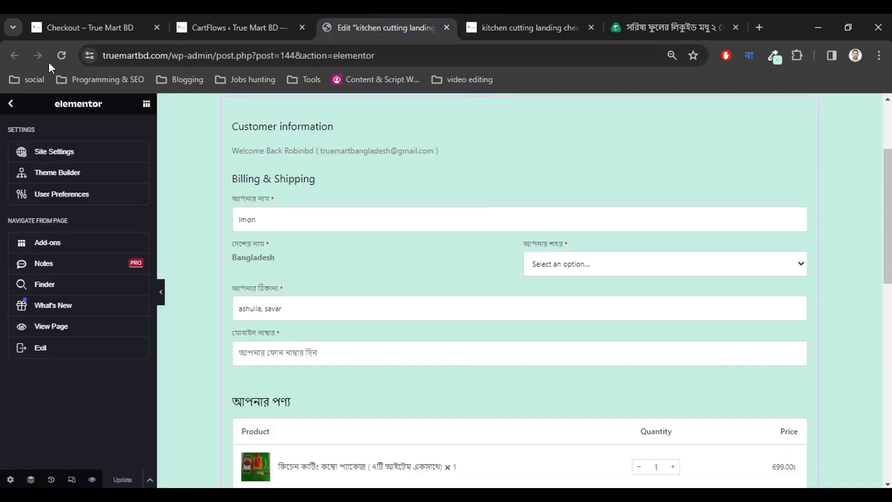
{"action": "left_click", "coordinate": [61, 56]}
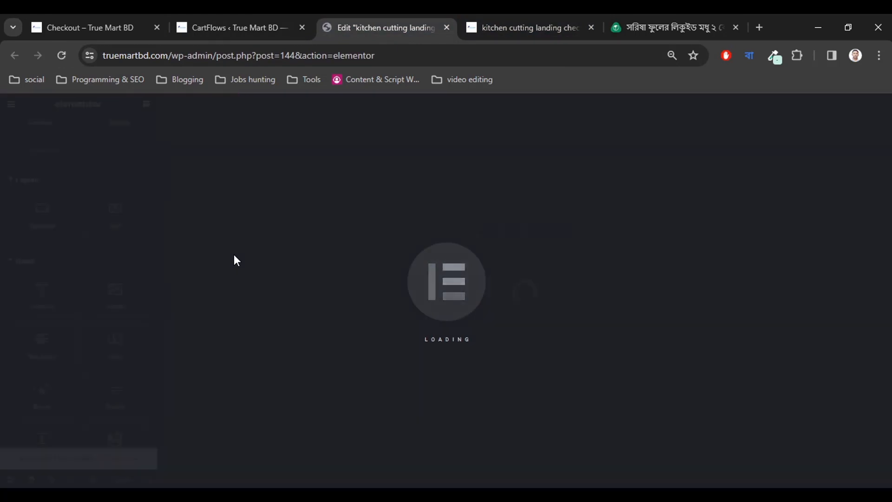
Scroll through the checkout preview to review the reordered billing fields and order tables.
{"action": "scroll", "coordinate": [254, 372], "scroll_direction": "down", "scroll_amount": 4}
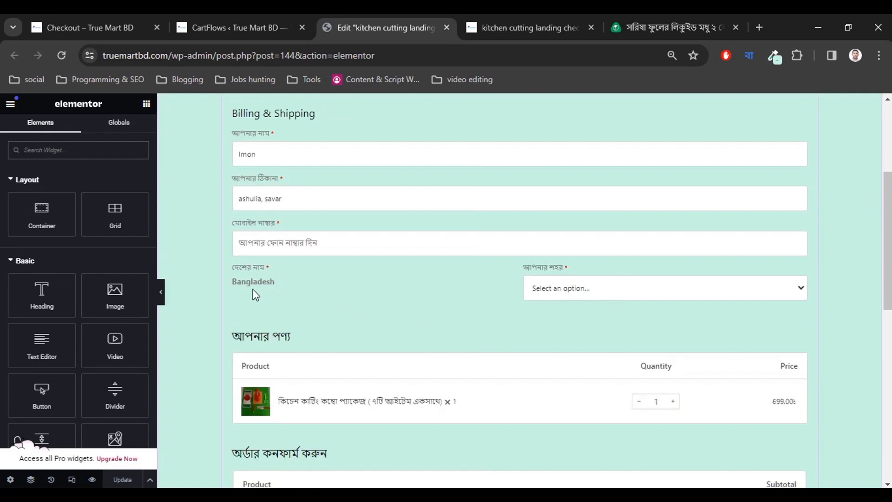
{"action": "scroll", "coordinate": [283, 298], "scroll_direction": "down", "scroll_amount": 2}
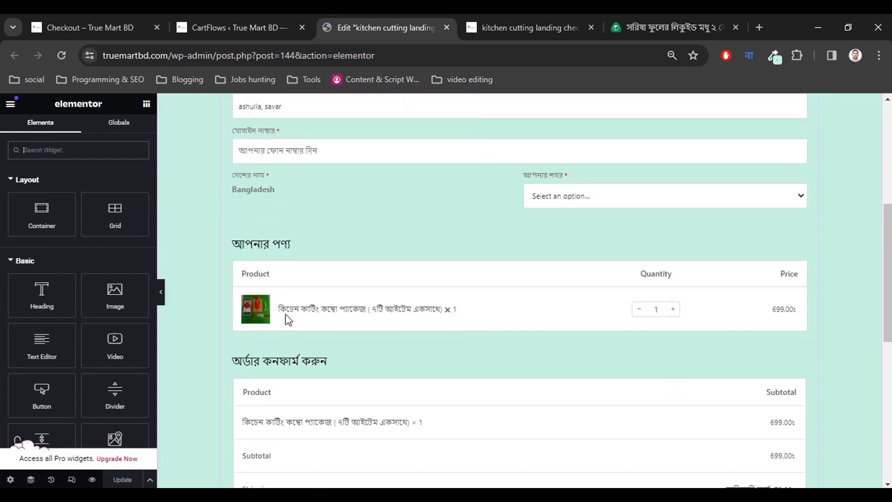
{"action": "scroll", "coordinate": [278, 311], "scroll_direction": "up", "scroll_amount": 2}
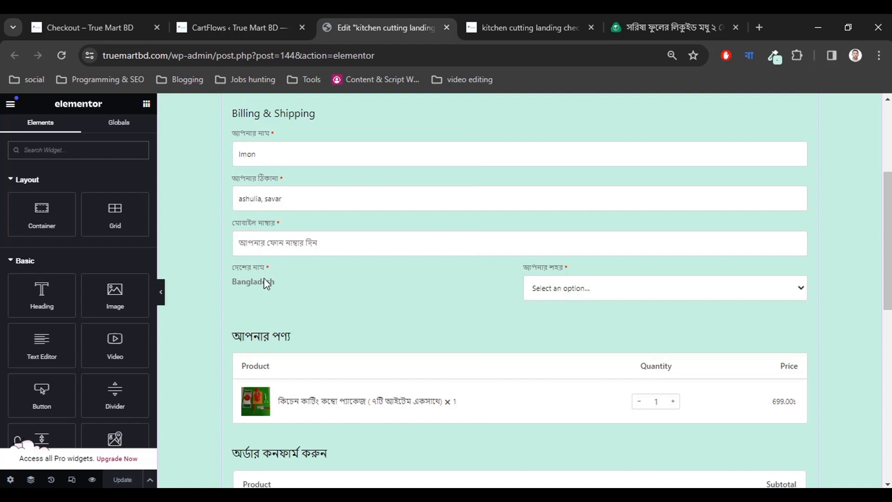
{"action": "scroll", "coordinate": [569, 293], "scroll_direction": "down", "scroll_amount": 2}
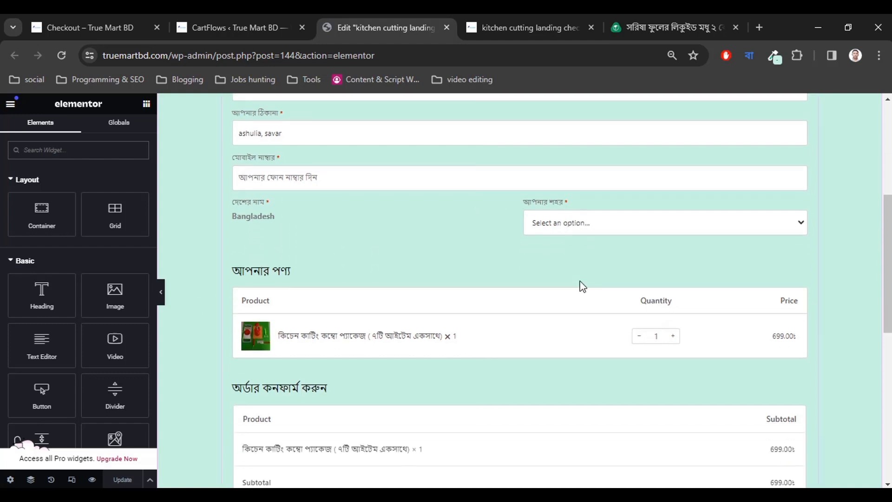
{"action": "scroll", "coordinate": [553, 227], "scroll_direction": "down", "scroll_amount": 1}
{"action": "scroll", "coordinate": [472, 328], "scroll_direction": "down", "scroll_amount": 8}
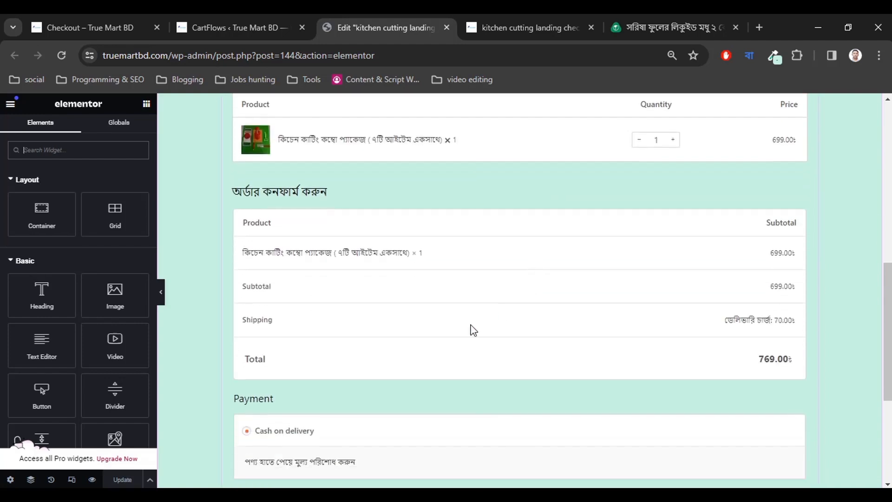
{"action": "scroll", "coordinate": [404, 356], "scroll_direction": "up", "scroll_amount": 4}
{"action": "scroll", "coordinate": [616, 354], "scroll_direction": "up", "scroll_amount": 3}
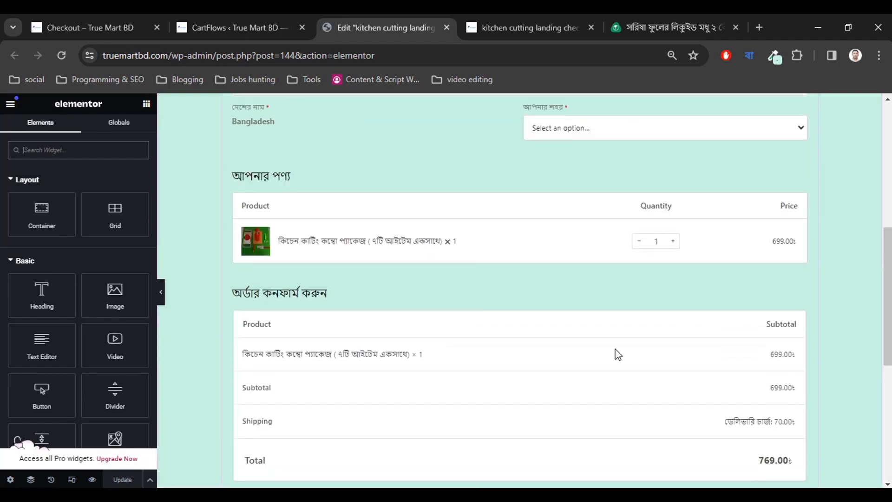
{"action": "scroll", "coordinate": [622, 340], "scroll_direction": "up", "scroll_amount": 1}
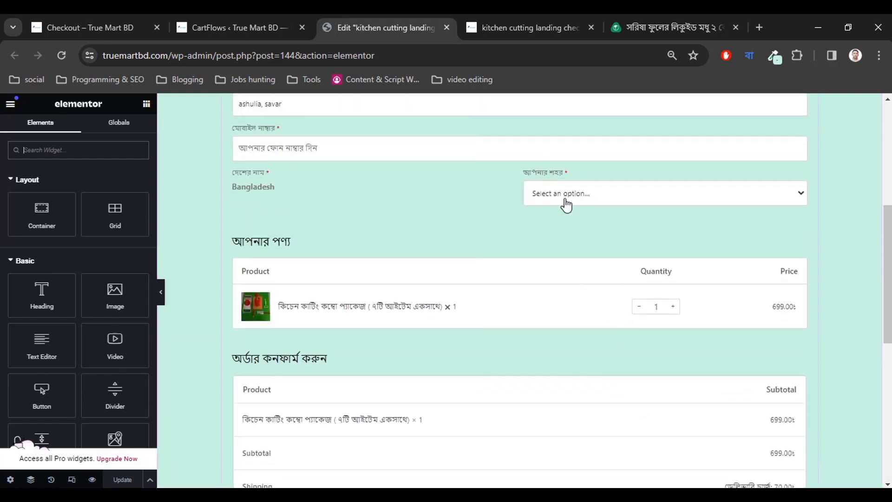
{"action": "scroll", "coordinate": [579, 247], "scroll_direction": "down", "scroll_amount": 2}
{"action": "scroll", "coordinate": [793, 437], "scroll_direction": "up", "scroll_amount": 3}
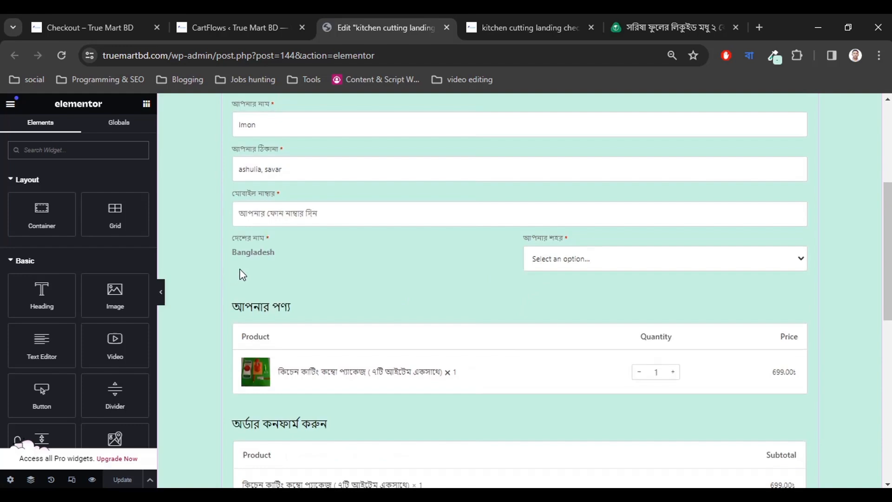
Set the Country / Region billing field's width to 100%.
{"action": "left_click", "coordinate": [131, 15]}
{"action": "left_click", "coordinate": [285, 15]}
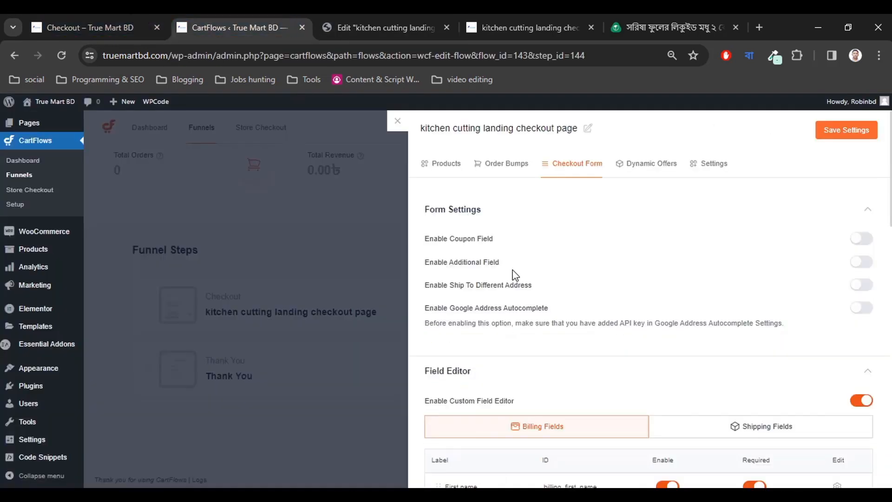
{"action": "scroll", "coordinate": [515, 275], "scroll_direction": "down", "scroll_amount": 7}
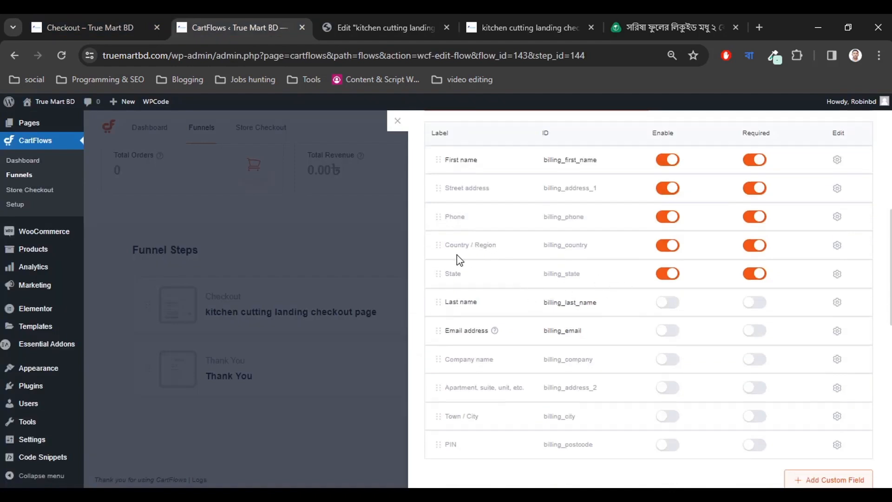
{"action": "left_click", "coordinate": [837, 248]}
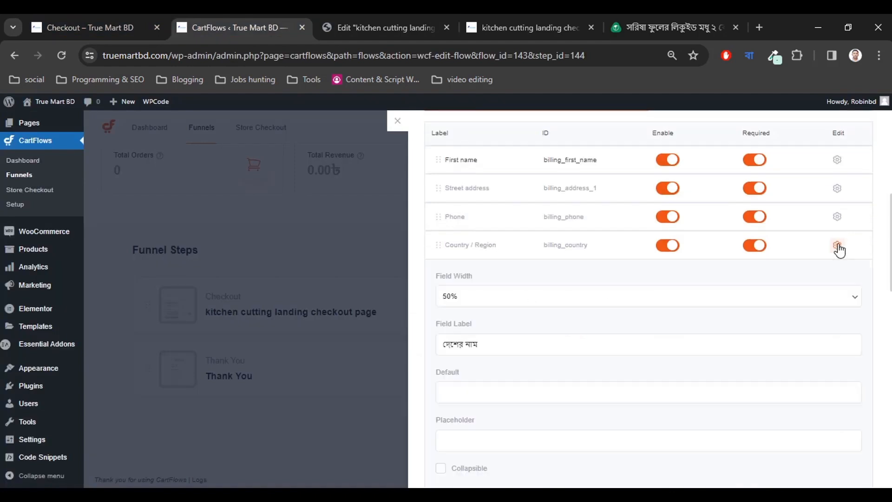
{"action": "left_click", "coordinate": [469, 300]}
{"action": "left_click", "coordinate": [463, 329]}
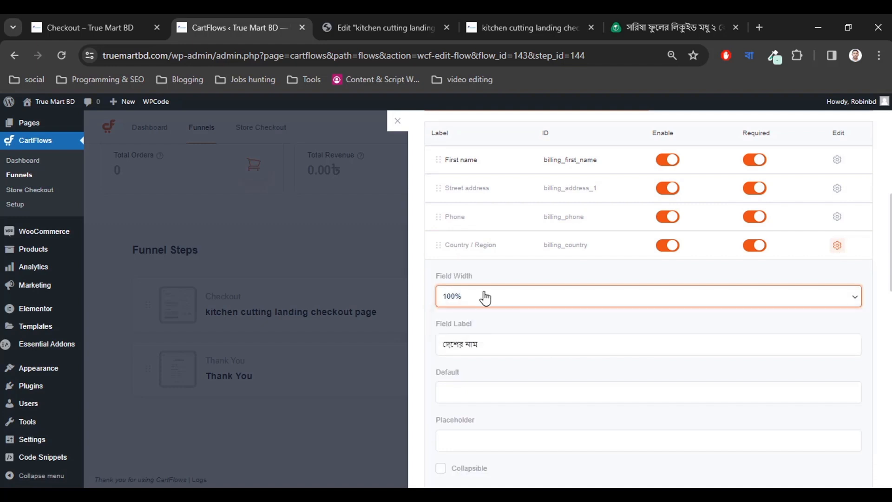
{"action": "left_click", "coordinate": [837, 247]}
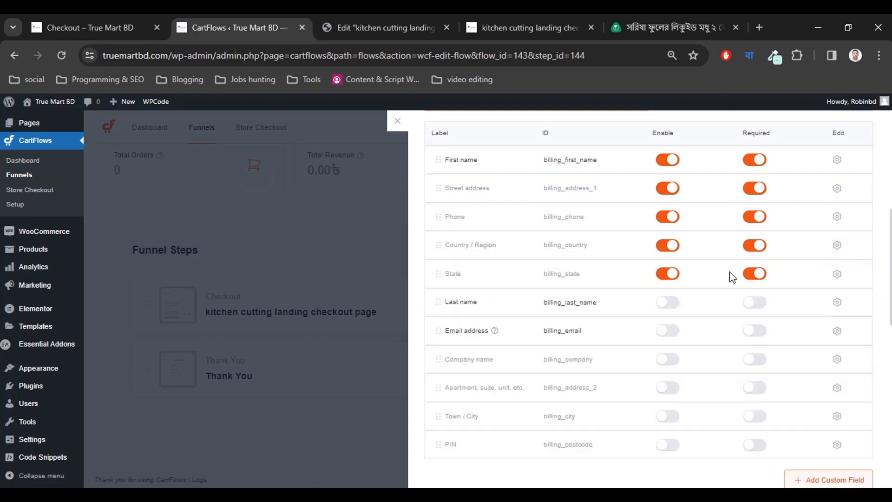
Set the State field's width to 100% and save the checkout form settings.
{"action": "left_click", "coordinate": [836, 275]}
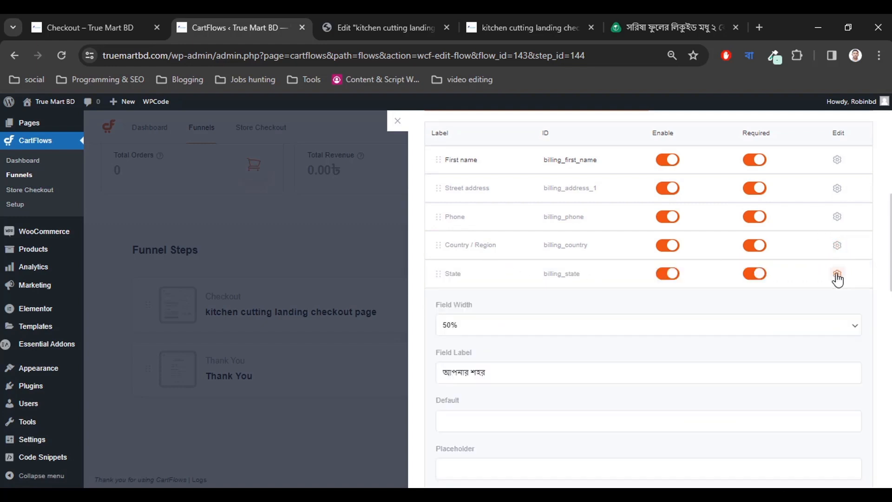
{"action": "left_click", "coordinate": [462, 329]}
{"action": "left_click", "coordinate": [458, 358]}
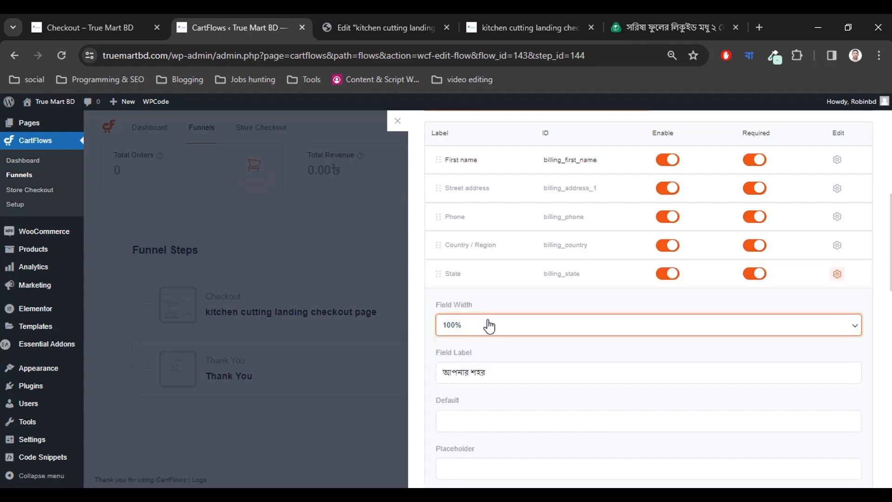
{"action": "left_click", "coordinate": [836, 274]}
{"action": "scroll", "coordinate": [678, 344], "scroll_direction": "up", "scroll_amount": 3}
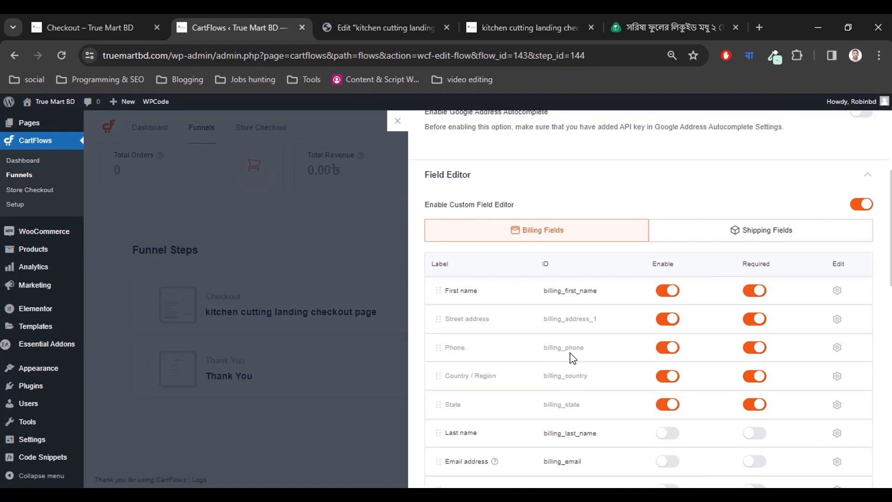
{"action": "scroll", "coordinate": [573, 358], "scroll_direction": "down", "scroll_amount": 1}
{"action": "scroll", "coordinate": [573, 357], "scroll_direction": "up", "scroll_amount": 5}
{"action": "scroll", "coordinate": [671, 286], "scroll_direction": "up", "scroll_amount": 1}
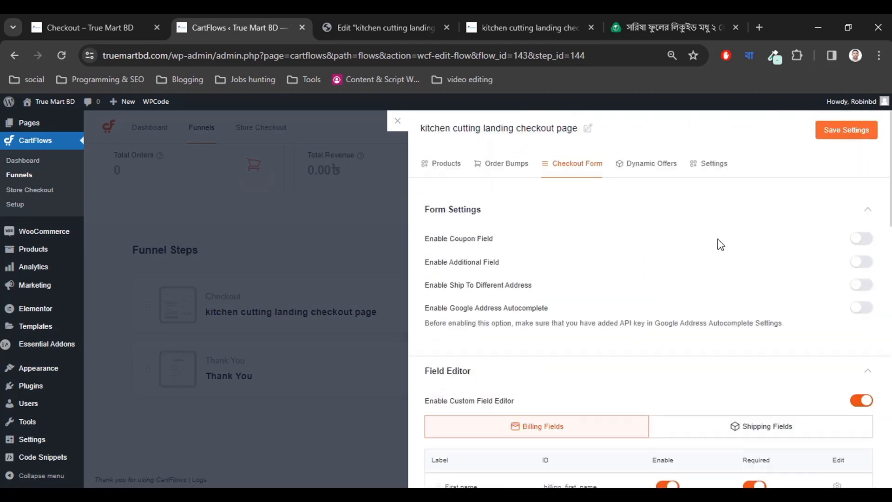
{"action": "left_click", "coordinate": [839, 134]}
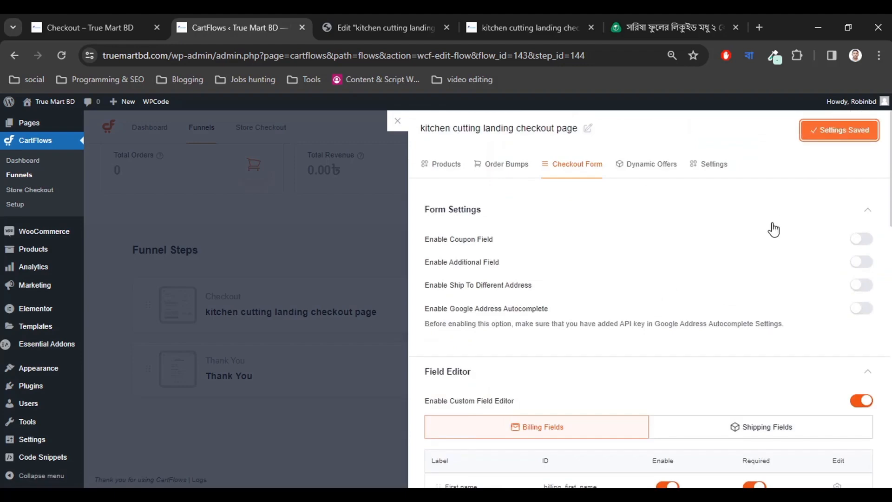
{"action": "scroll", "coordinate": [773, 229], "scroll_direction": "down", "scroll_amount": 3}
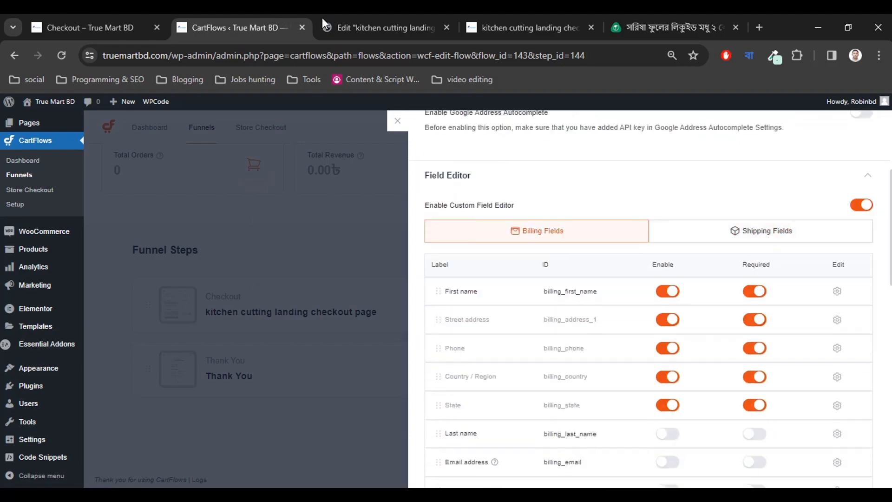
{"action": "left_click", "coordinate": [89, 27]}
{"action": "scroll", "coordinate": [189, 313], "scroll_direction": "down", "scroll_amount": 5}
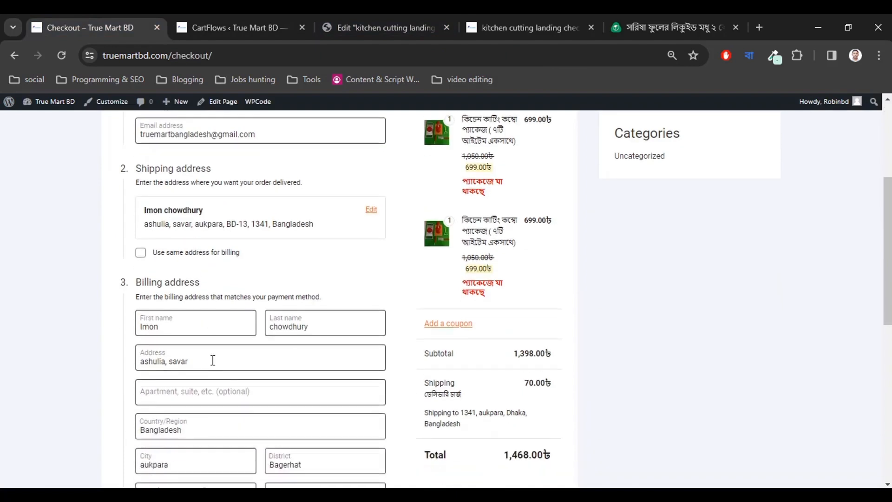
{"action": "scroll", "coordinate": [213, 361], "scroll_direction": "down", "scroll_amount": 3}
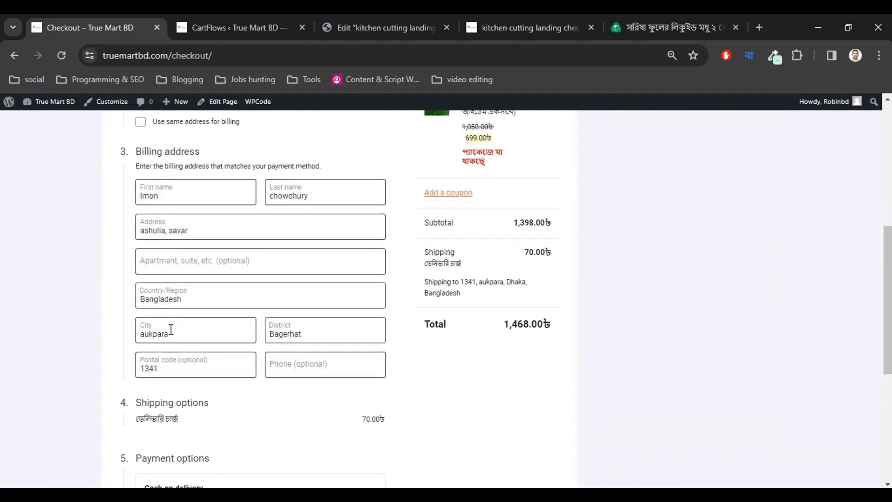
{"action": "left_click", "coordinate": [205, 329]}
{"action": "left_click", "coordinate": [72, 329]}
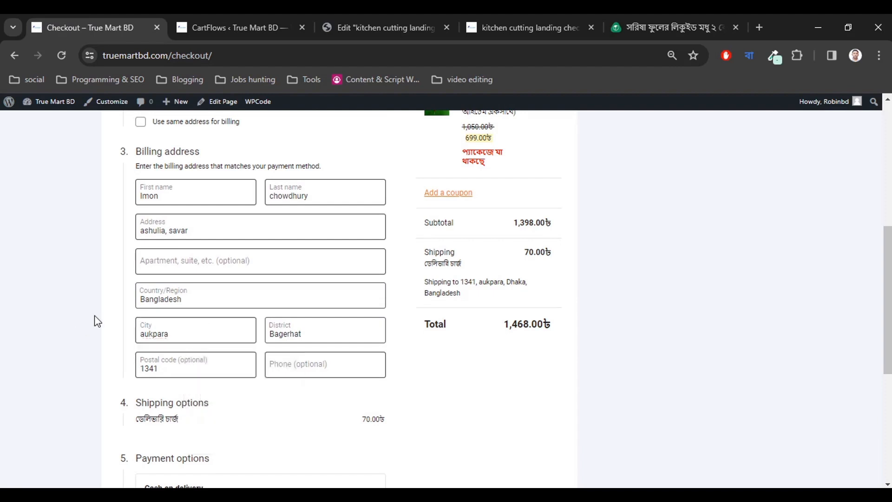
{"action": "left_click", "coordinate": [236, 21]}
{"action": "scroll", "coordinate": [695, 287], "scroll_direction": "up", "scroll_amount": 5}
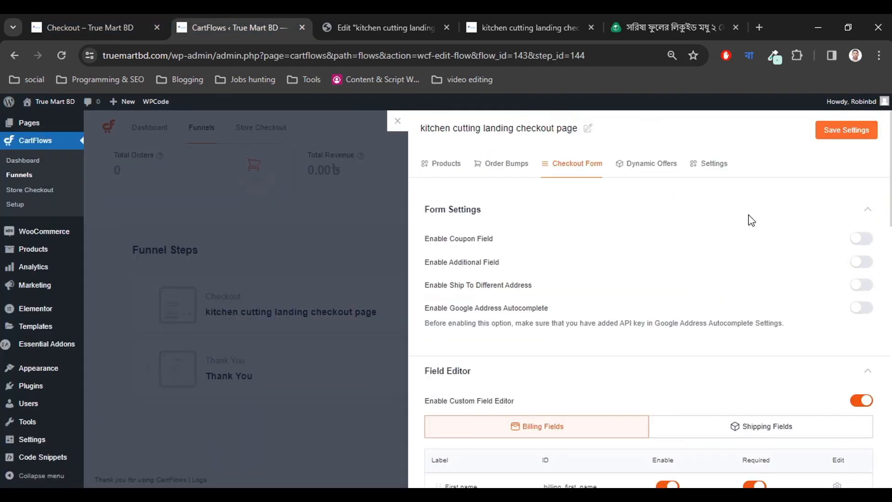
Save the field settings again and reload Elementor to see full-width country and city rows.
{"action": "left_click", "coordinate": [830, 133]}
{"action": "left_click", "coordinate": [352, 26]}
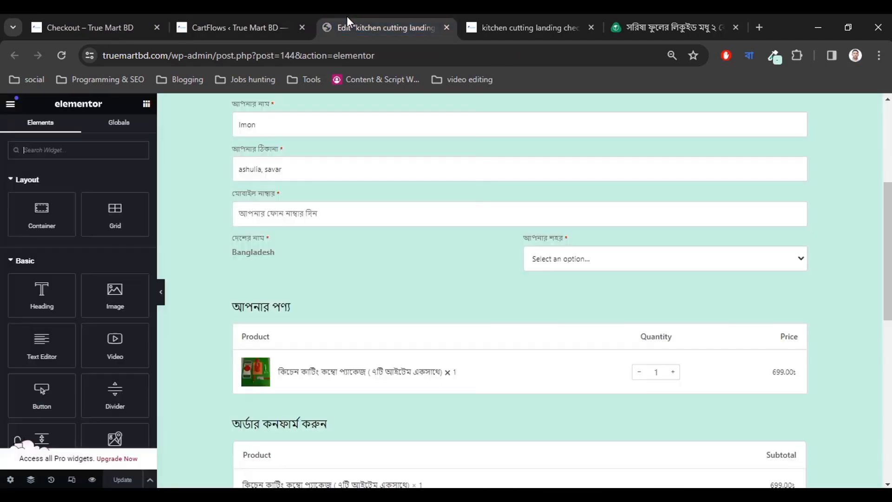
{"action": "left_click", "coordinate": [56, 57]}
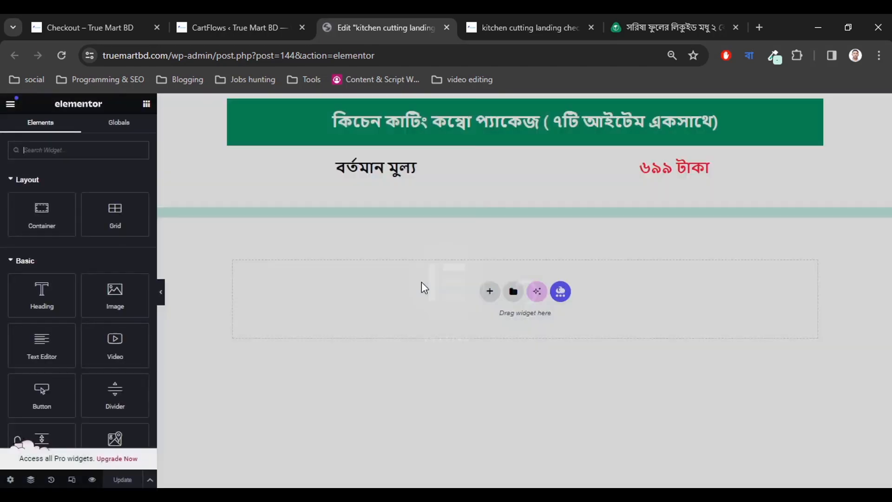
{"action": "scroll", "coordinate": [376, 314], "scroll_direction": "down", "scroll_amount": 4}
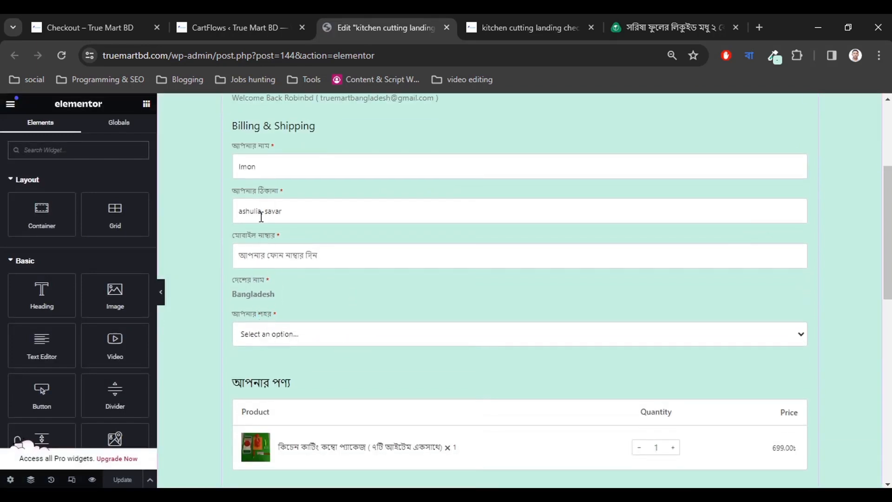
{"action": "scroll", "coordinate": [293, 288], "scroll_direction": "up", "scroll_amount": 4}
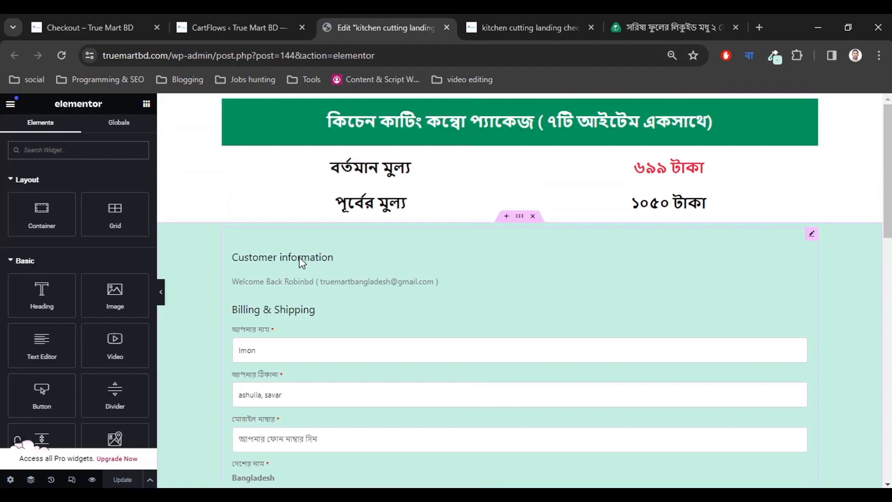
Select the Checkout Form widget and view its Style and Advanced settings, including Border.
{"action": "left_click", "coordinate": [441, 252]}
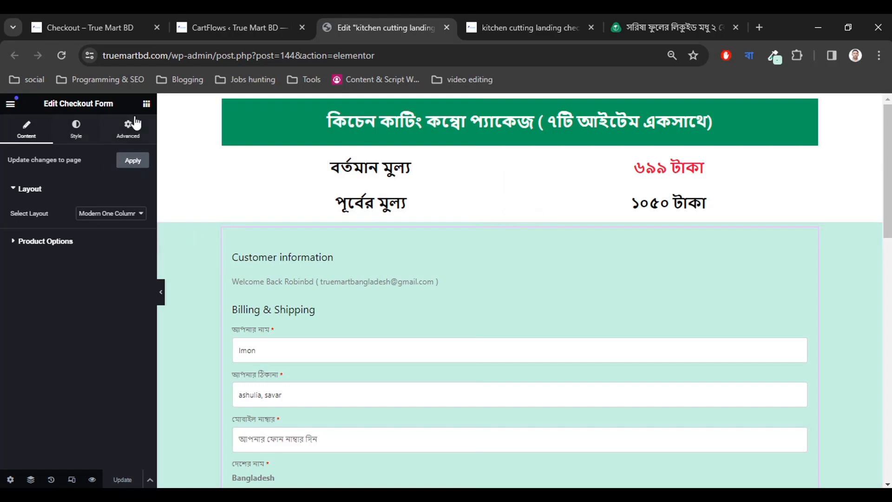
{"action": "left_click", "coordinate": [76, 130]}
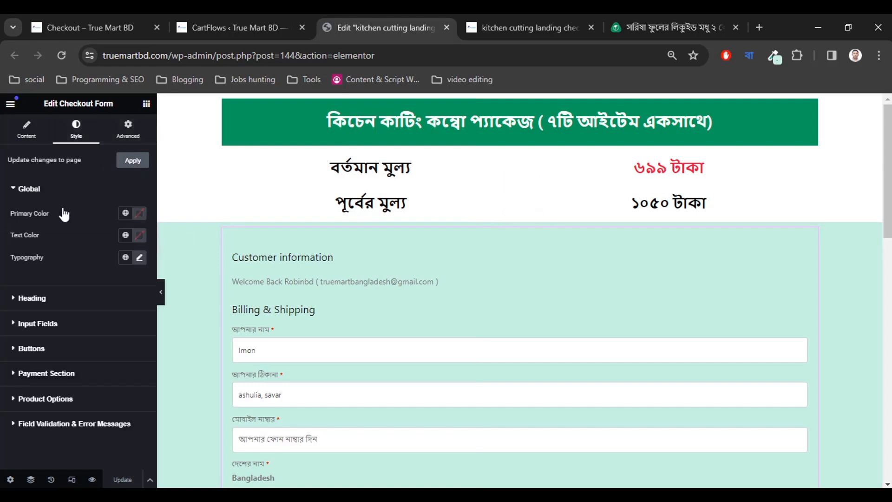
{"action": "left_click", "coordinate": [127, 130]}
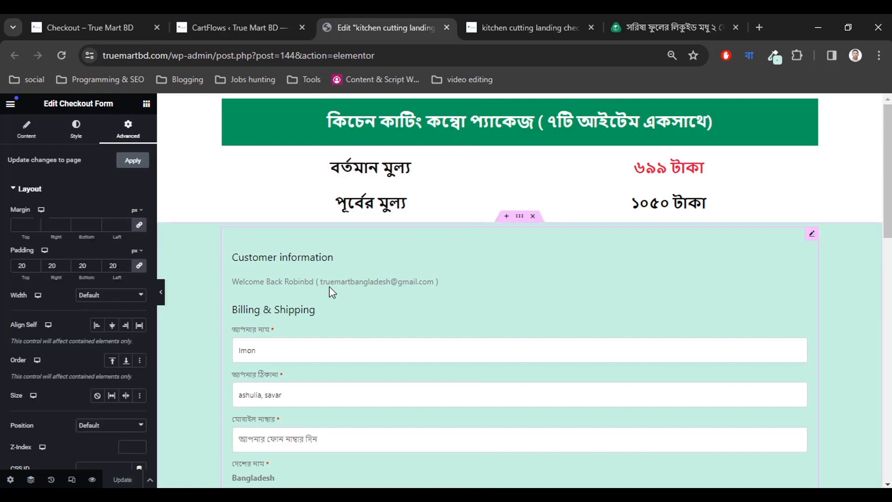
{"action": "scroll", "coordinate": [93, 295], "scroll_direction": "down", "scroll_amount": 5}
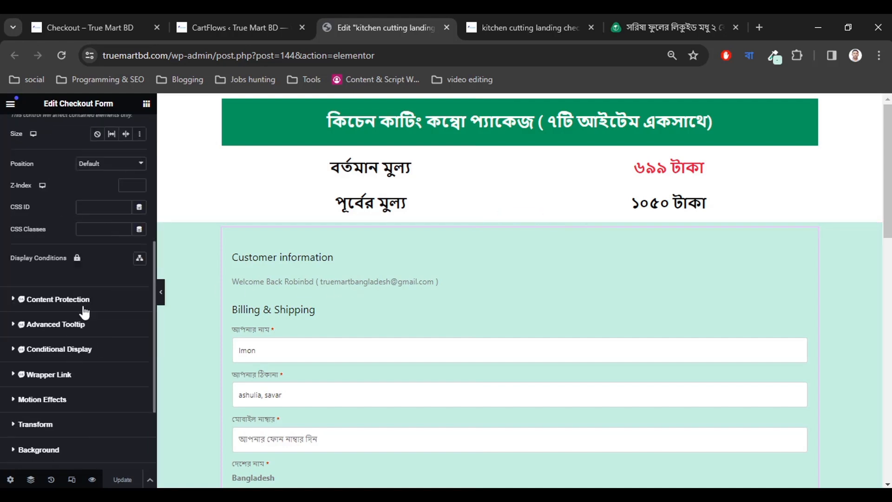
{"action": "scroll", "coordinate": [85, 311], "scroll_direction": "up", "scroll_amount": 1}
{"action": "scroll", "coordinate": [84, 307], "scroll_direction": "up", "scroll_amount": 4}
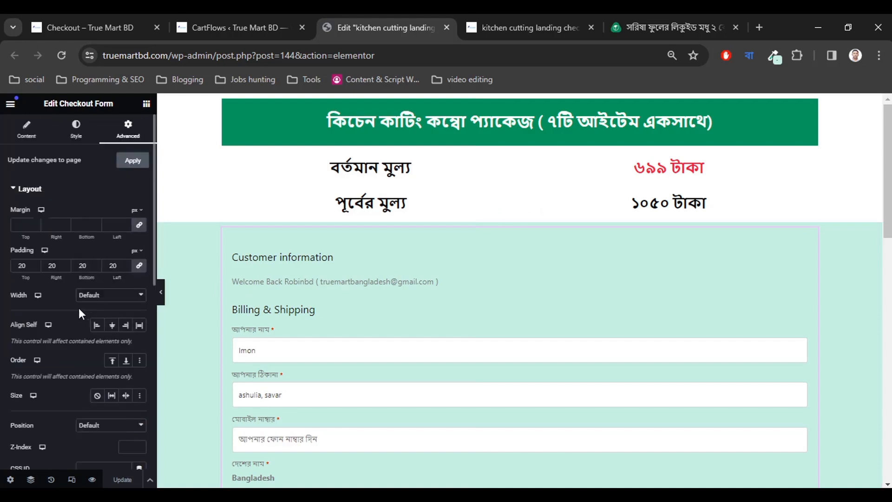
{"action": "scroll", "coordinate": [77, 313], "scroll_direction": "down", "scroll_amount": 7}
{"action": "scroll", "coordinate": [70, 308], "scroll_direction": "up", "scroll_amount": 3}
{"action": "scroll", "coordinate": [56, 343], "scroll_direction": "down", "scroll_amount": 4}
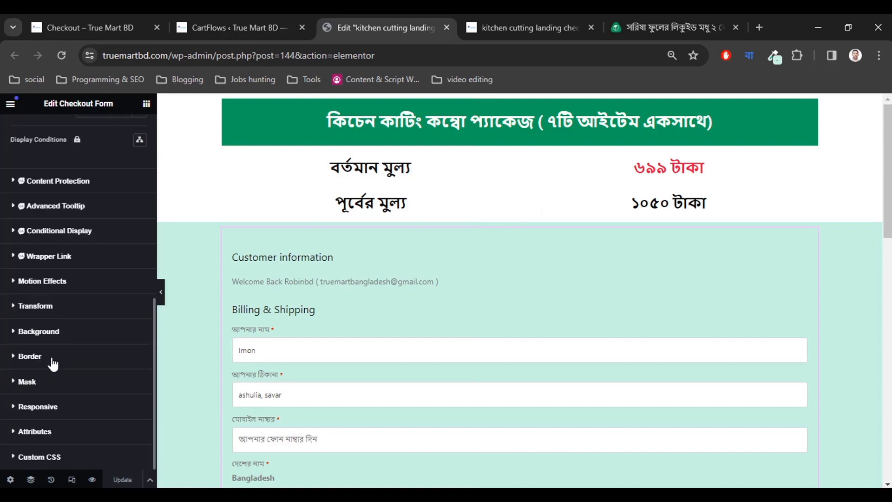
Round the checkout form box's corners to a 10 px border radius.
{"action": "left_click", "coordinate": [30, 356]}
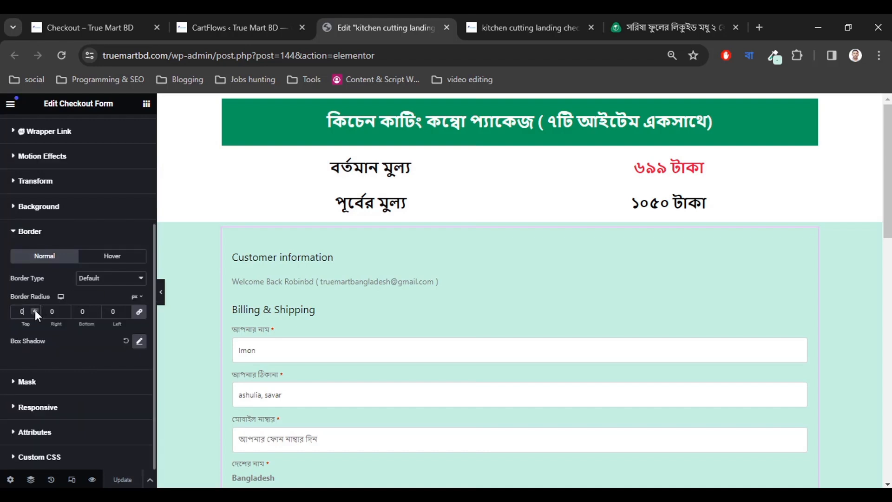
{"action": "left_click", "coordinate": [34, 310]}
{"action": "left_click", "coordinate": [35, 310]}
{"action": "left_click", "coordinate": [34, 310]}
{"action": "left_click", "coordinate": [35, 310]}
{"action": "left_click", "coordinate": [35, 310]}
{"action": "left_click", "coordinate": [35, 310]}
{"action": "left_click", "coordinate": [35, 311]}
{"action": "left_click", "coordinate": [35, 310]}
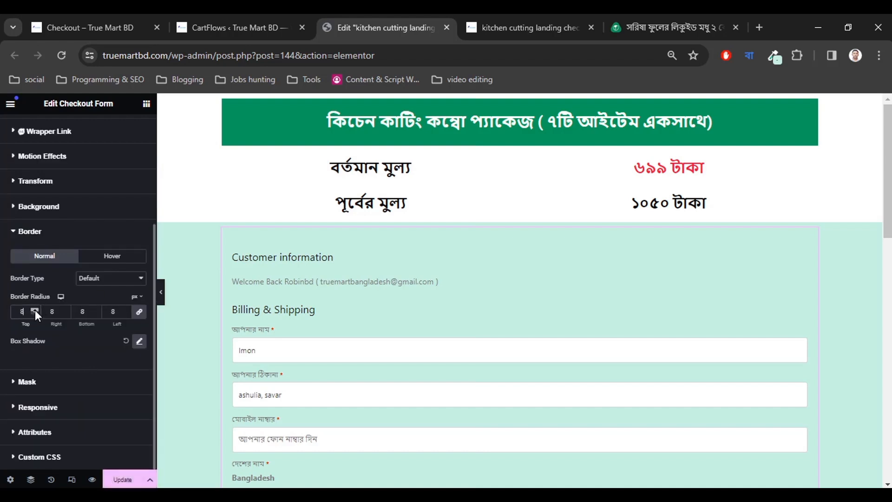
{"action": "left_click", "coordinate": [35, 310]}
{"action": "left_click", "coordinate": [35, 310]}
Give the form box a soft box shadow with blur 10.
{"action": "left_click", "coordinate": [140, 341]}
{"action": "scroll", "coordinate": [82, 342], "scroll_direction": "down", "scroll_amount": 1}
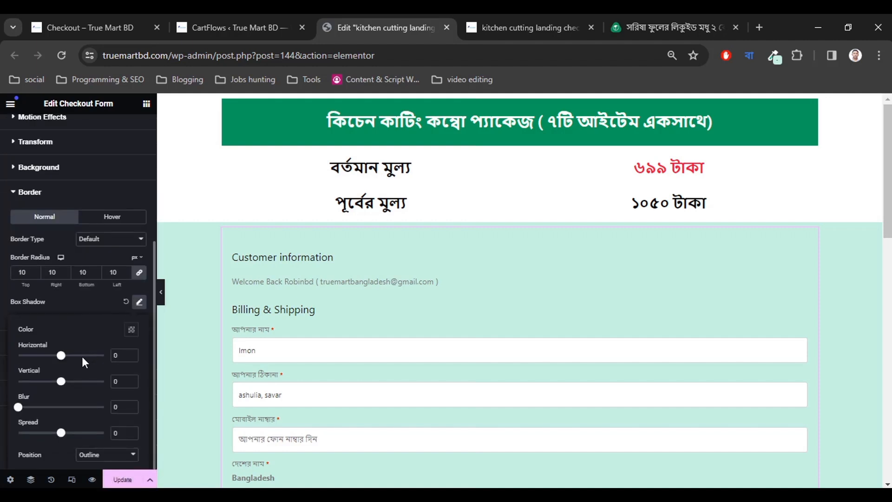
{"action": "mouse_move", "coordinate": [18, 410]}
{"action": "left_mouse_down"}
{"action": "mouse_move", "coordinate": [52, 410]}
{"action": "mouse_move", "coordinate": [26, 411]}
{"action": "left_mouse_up"}
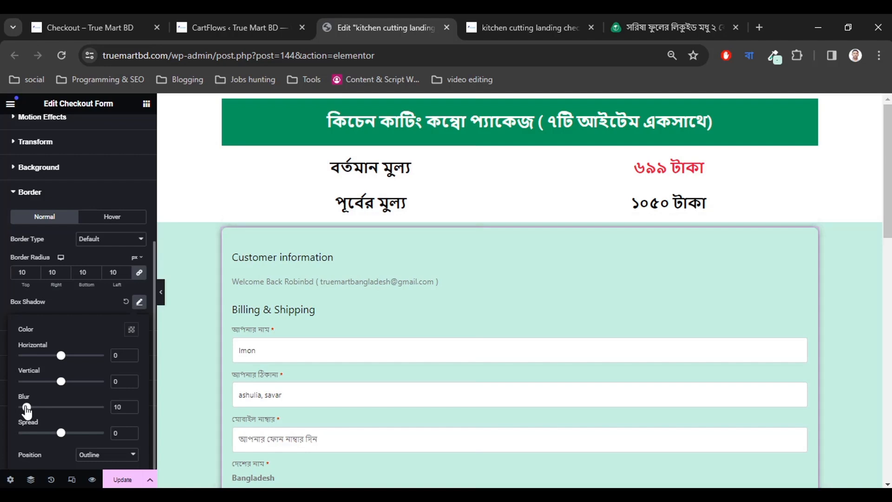
{"action": "left_click", "coordinate": [71, 307]}
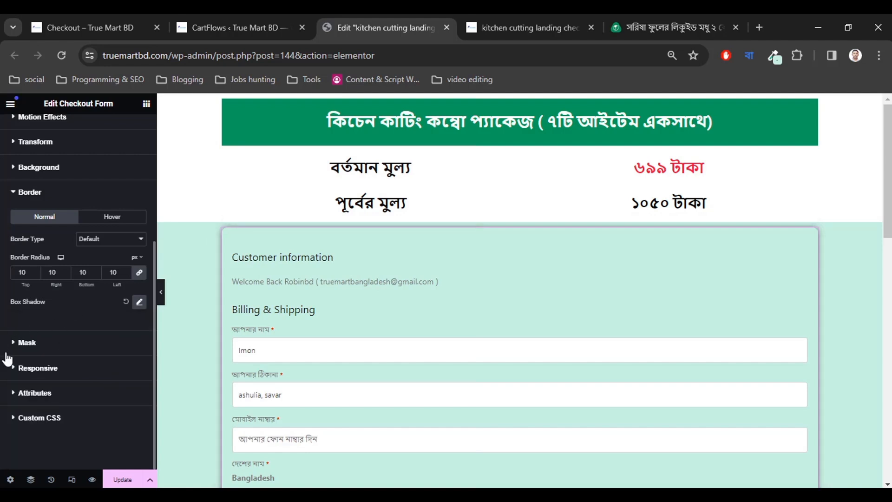
{"action": "scroll", "coordinate": [408, 318], "scroll_direction": "down", "scroll_amount": 3}
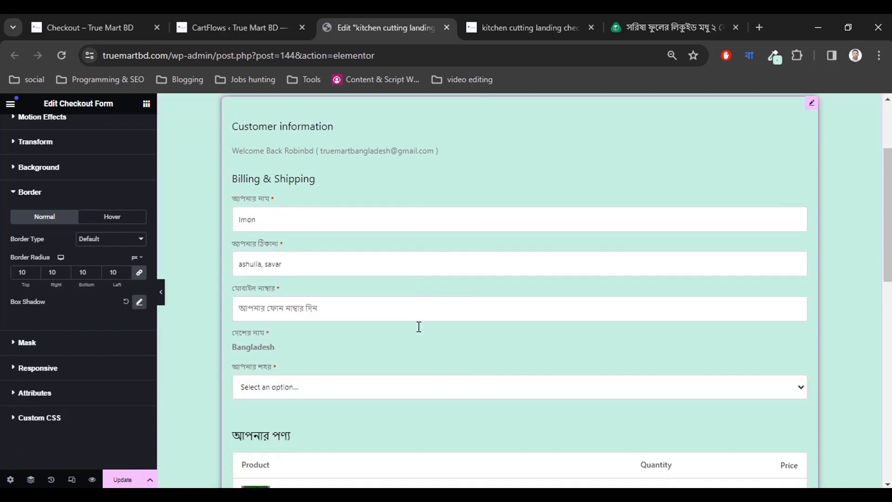
{"action": "scroll", "coordinate": [419, 326], "scroll_direction": "up", "scroll_amount": 3}
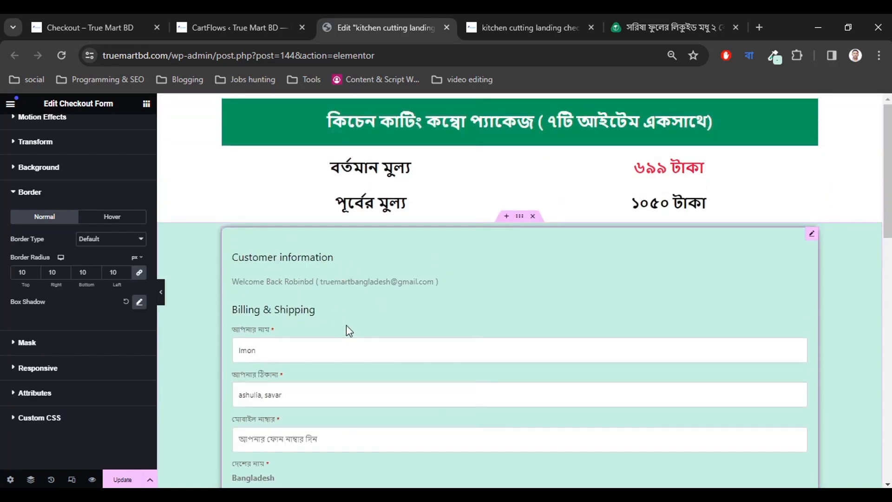
Add a heading above the checkout form and paste in 'অর্ডার করতে নিচের ফর্মটি পূরণ করুন'.
{"action": "left_click", "coordinate": [519, 217]}
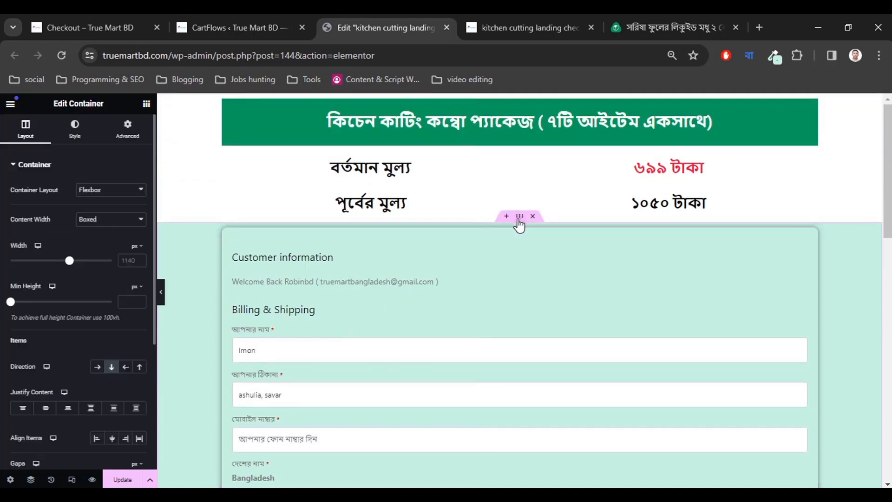
{"action": "left_click", "coordinate": [146, 104]}
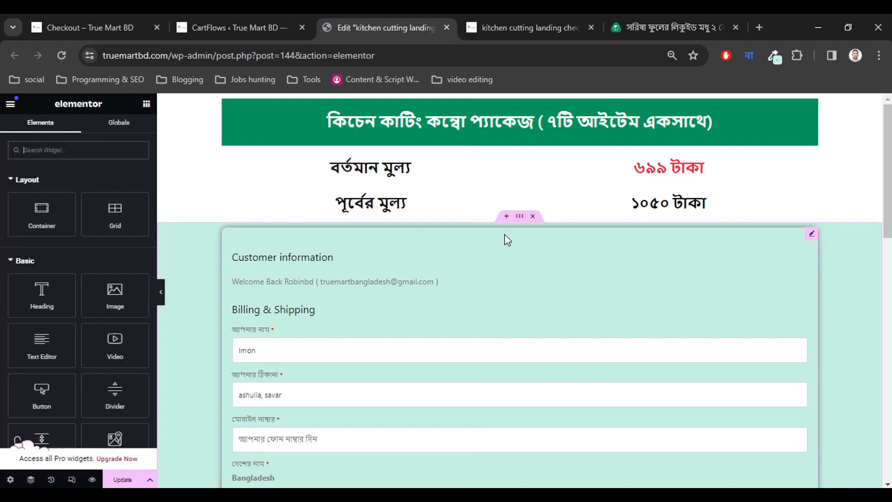
{"action": "left_click_drag", "start_coordinate": [42, 294], "coordinate": [516, 242]}
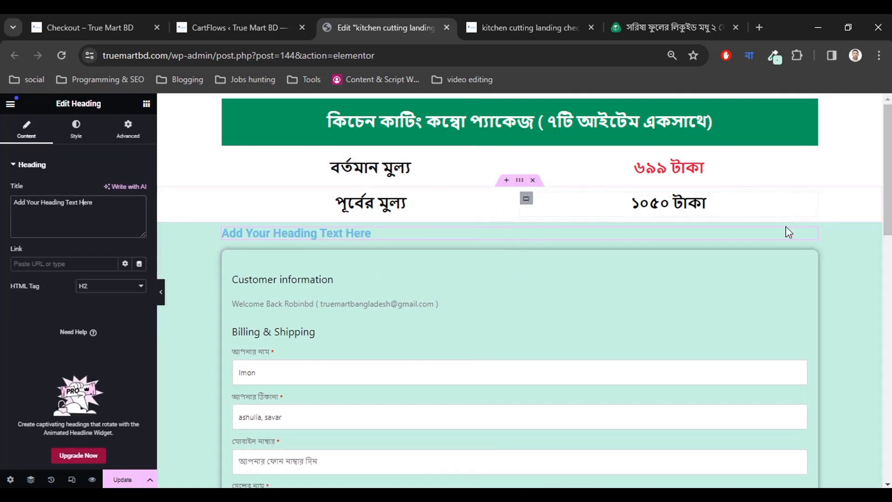
{"action": "right_click", "coordinate": [810, 240]}
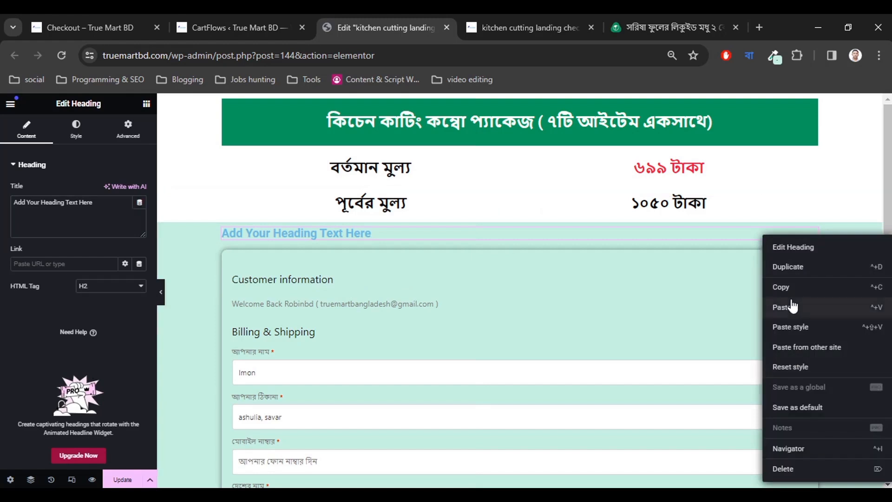
{"action": "left_click", "coordinate": [788, 306]}
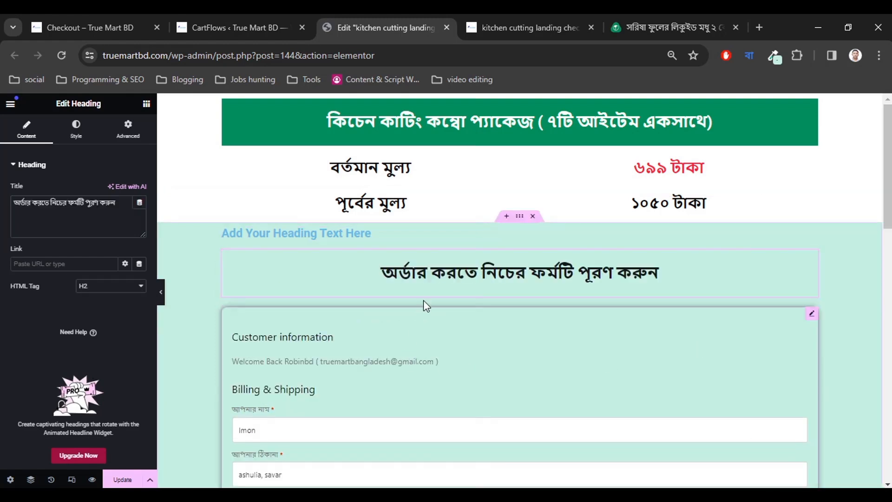
Delete the leftover placeholder heading.
{"action": "left_click", "coordinate": [466, 238]}
{"action": "right_click", "coordinate": [812, 239]}
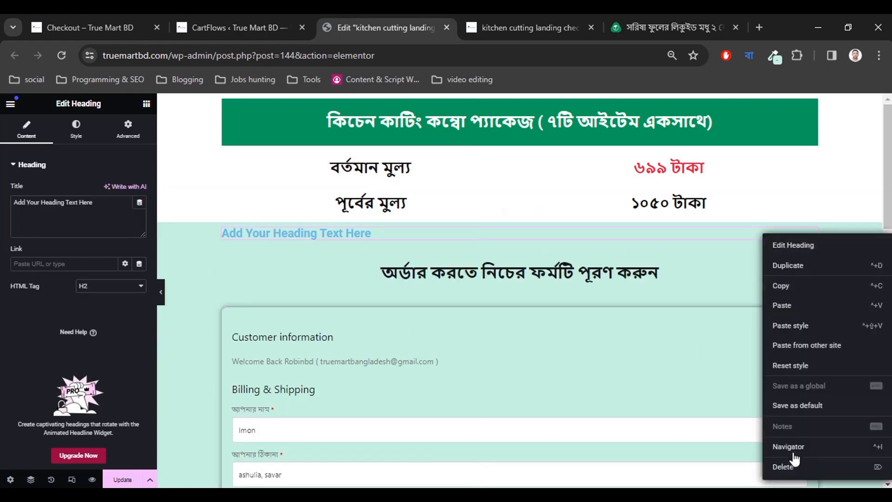
{"action": "left_click", "coordinate": [789, 468]}
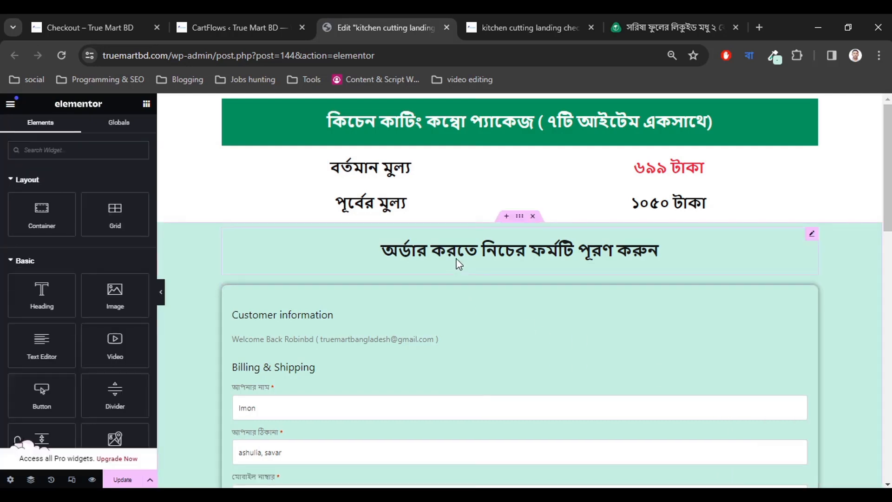
{"action": "left_click", "coordinate": [161, 296]}
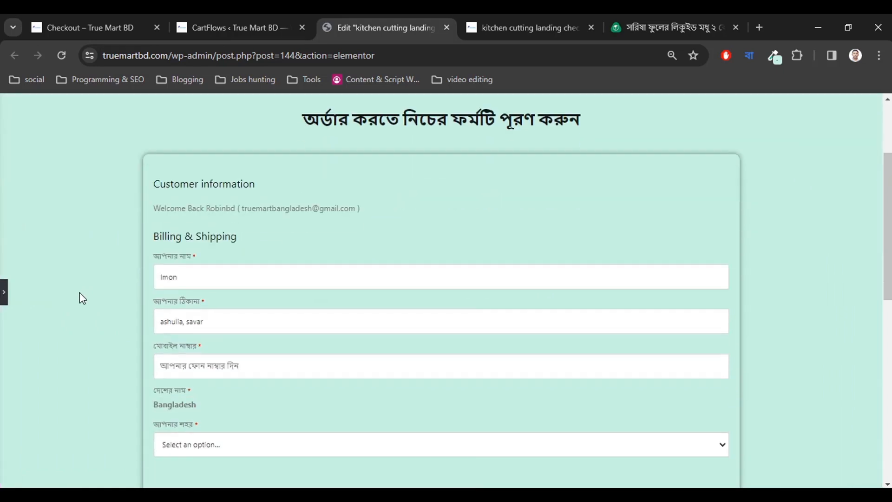
{"action": "scroll", "coordinate": [80, 292], "scroll_direction": "down", "scroll_amount": 9}
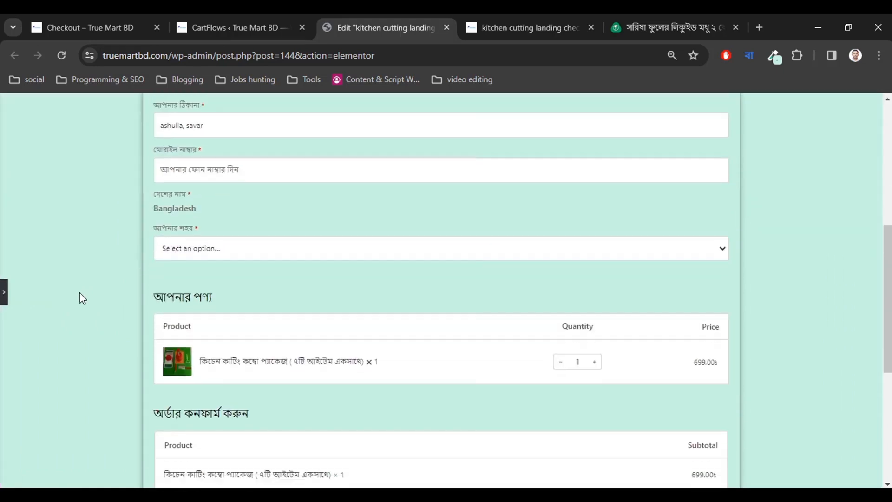
{"action": "scroll", "coordinate": [79, 292], "scroll_direction": "up", "scroll_amount": 4}
{"action": "scroll", "coordinate": [83, 298], "scroll_direction": "up", "scroll_amount": 7}
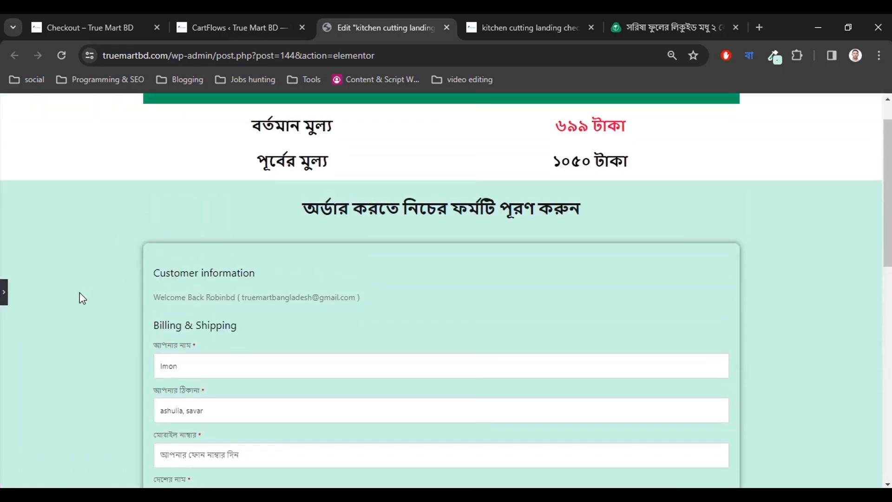
{"action": "left_click", "coordinate": [4, 296]}
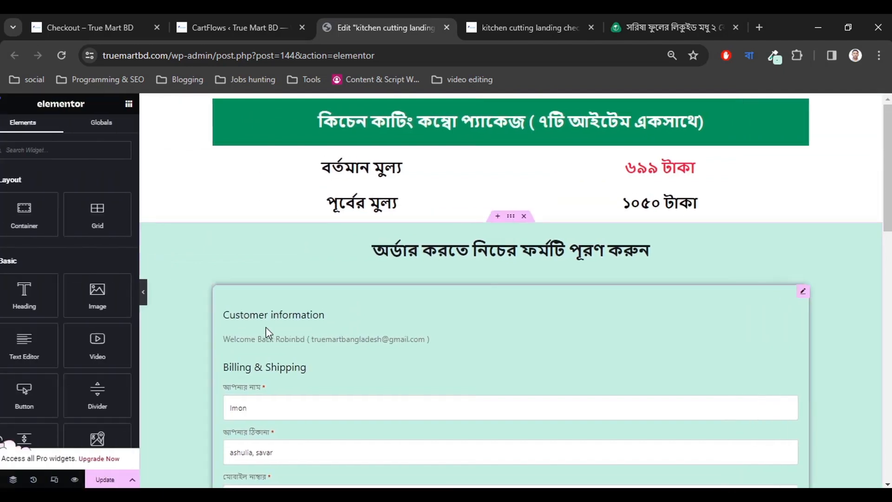
{"action": "scroll", "coordinate": [299, 309], "scroll_direction": "down", "scroll_amount": 3}
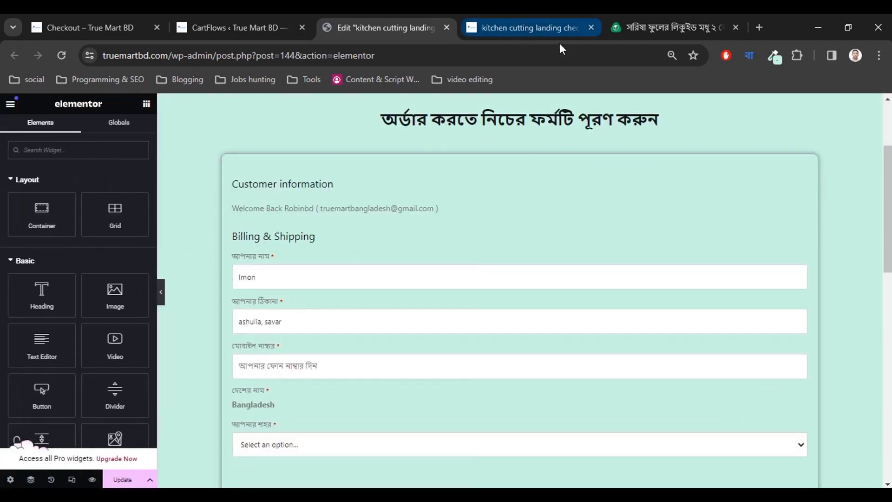
{"action": "left_click", "coordinate": [534, 20]}
{"action": "scroll", "coordinate": [239, 354], "scroll_direction": "down", "scroll_amount": 1}
{"action": "left_click", "coordinate": [614, 20]}
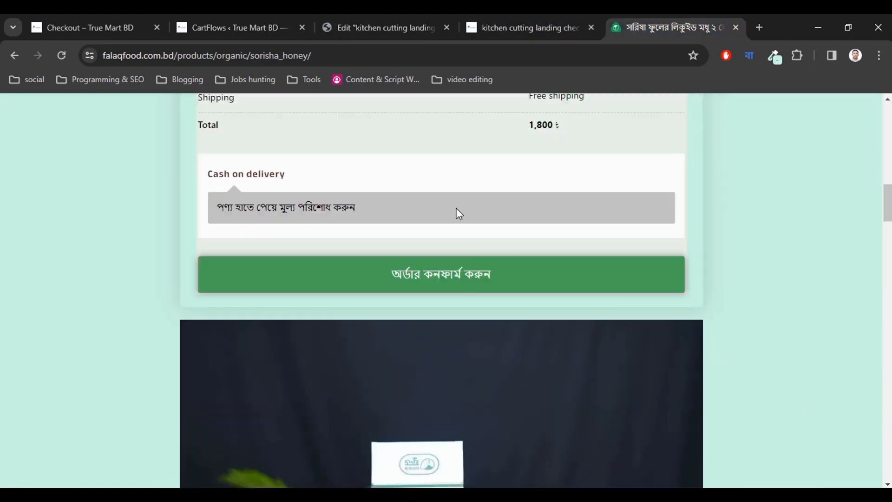
{"action": "scroll", "coordinate": [358, 324], "scroll_direction": "up", "scroll_amount": 10}
{"action": "scroll", "coordinate": [358, 325], "scroll_direction": "up", "scroll_amount": 3}
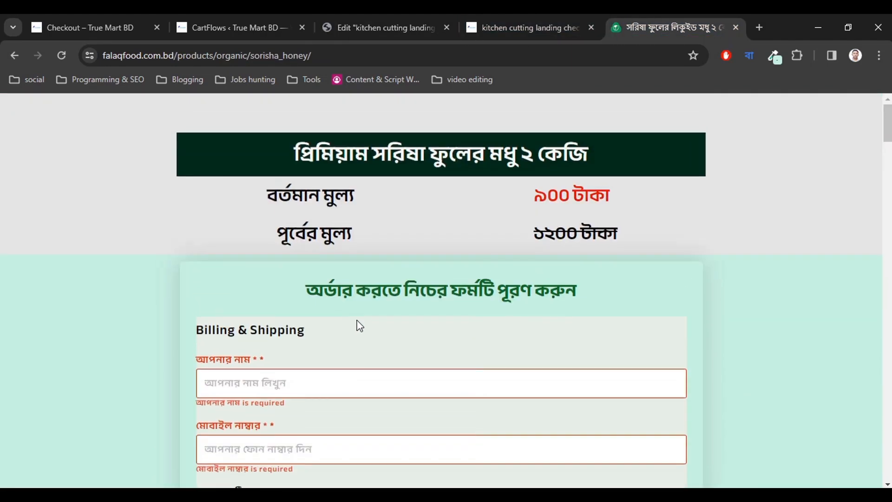
{"action": "scroll", "coordinate": [358, 325], "scroll_direction": "down", "scroll_amount": 3}
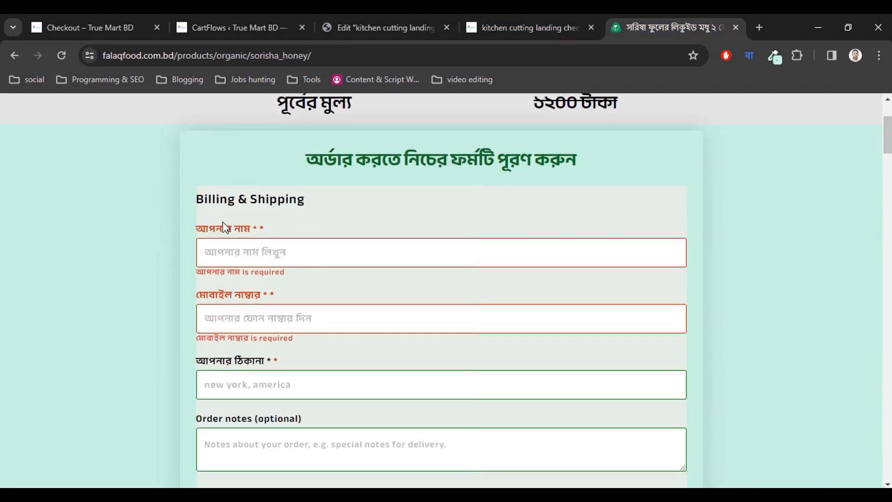
{"action": "left_click", "coordinate": [409, 15]}
{"action": "left_click", "coordinate": [263, 273]}
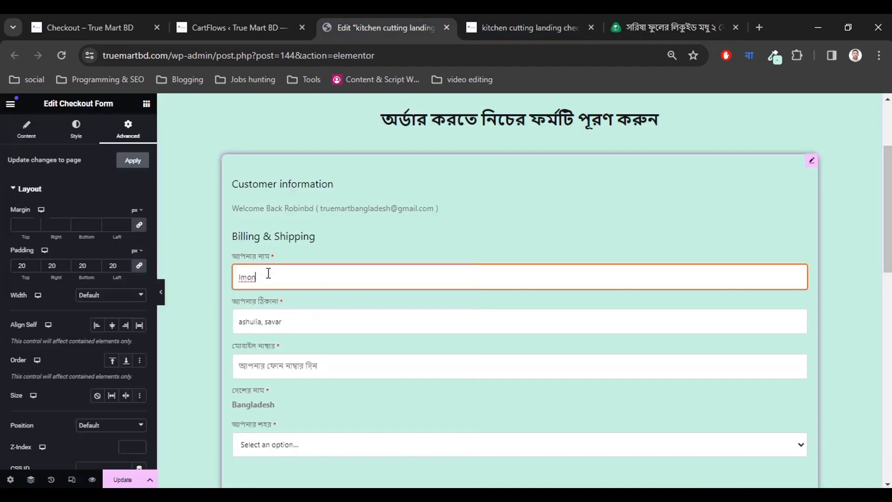
{"action": "scroll", "coordinate": [353, 344], "scroll_direction": "down", "scroll_amount": 4}
{"action": "scroll", "coordinate": [354, 344], "scroll_direction": "down", "scroll_amount": 10}
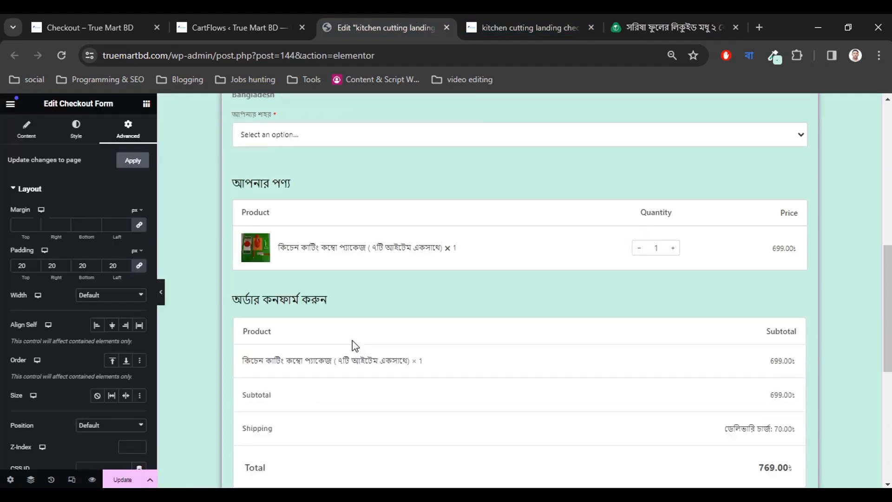
{"action": "scroll", "coordinate": [355, 348], "scroll_direction": "up", "scroll_amount": 5}
{"action": "scroll", "coordinate": [355, 349], "scroll_direction": "up", "scroll_amount": 8}
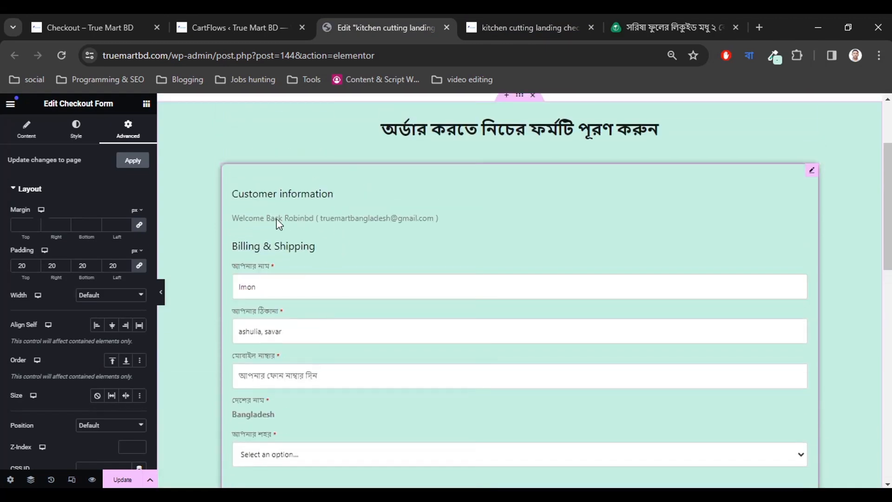
{"action": "left_click", "coordinate": [655, 21]}
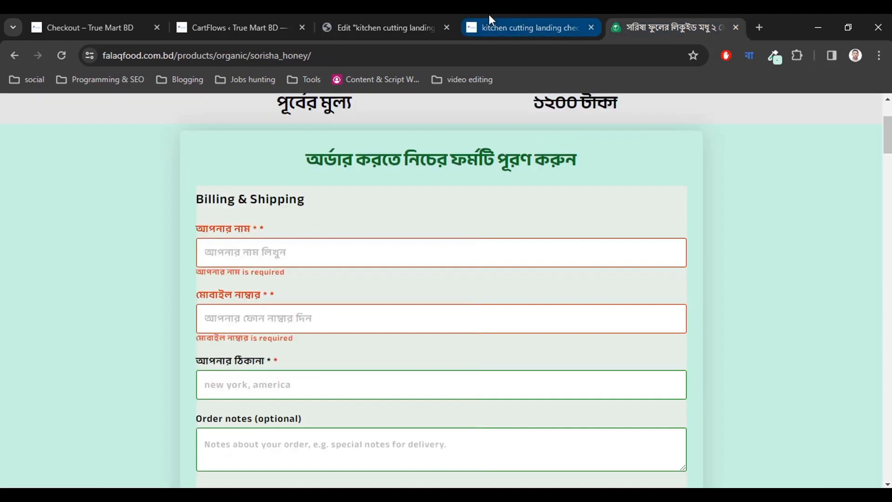
{"action": "left_click", "coordinate": [488, 18]}
{"action": "left_click", "coordinate": [425, 18]}
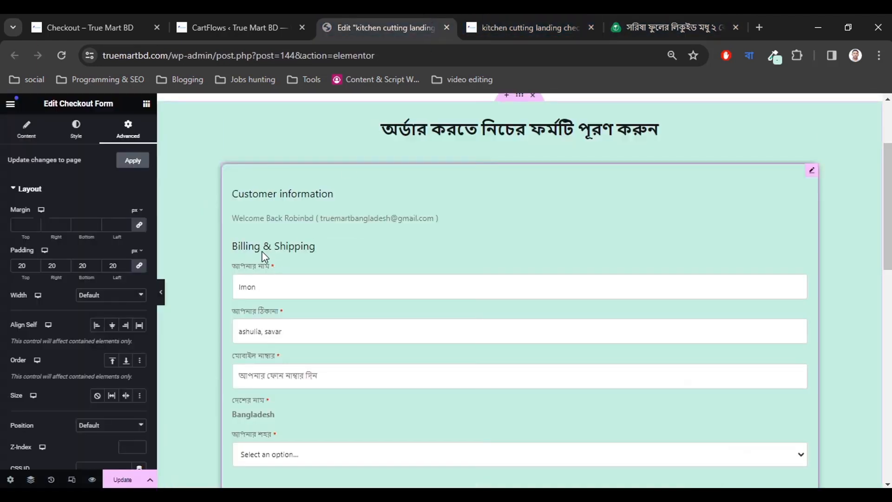
Set the checkout form's global Primary Color and Text Color to black.
{"action": "left_click", "coordinate": [77, 135]}
{"action": "left_click", "coordinate": [35, 191]}
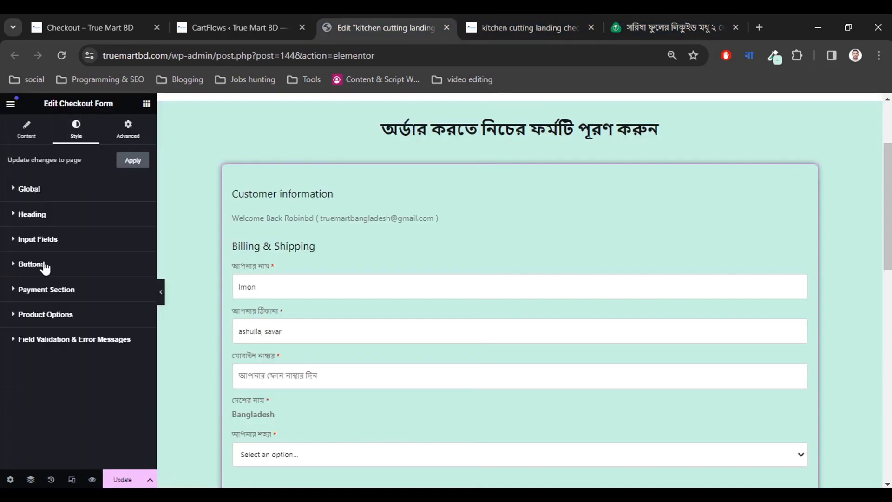
{"action": "left_click", "coordinate": [37, 191]}
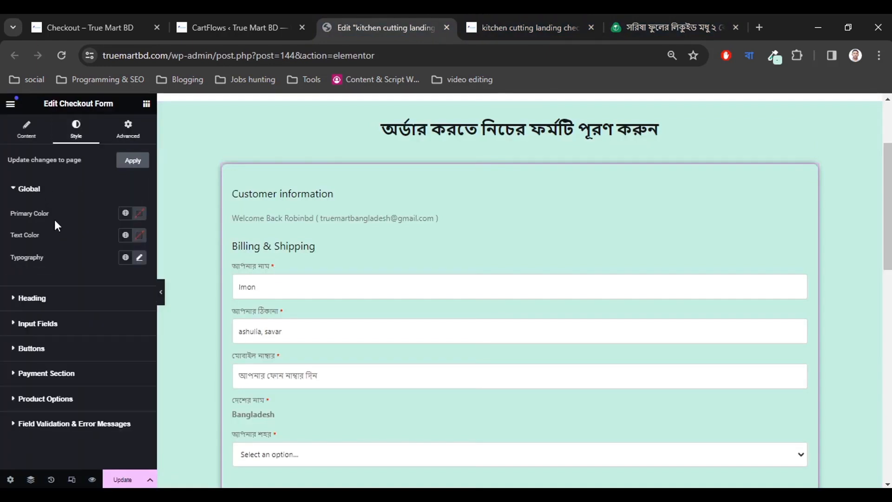
{"action": "left_click", "coordinate": [139, 214]}
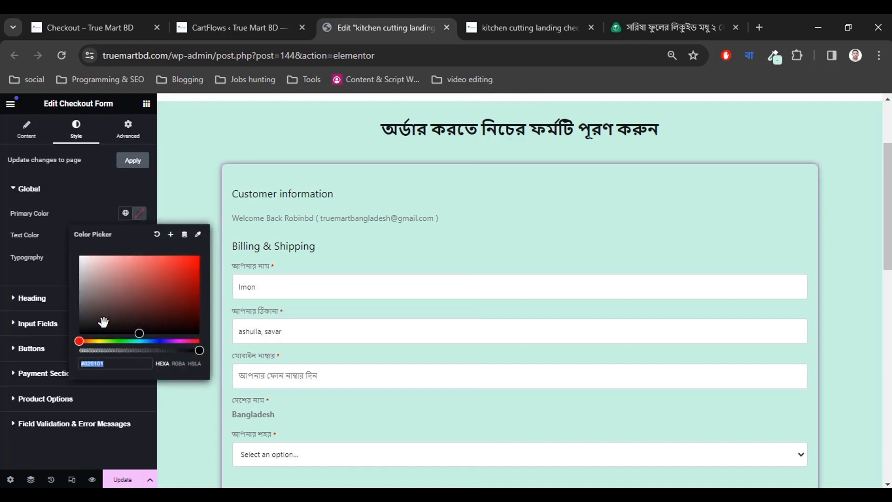
{"action": "left_click", "coordinate": [106, 333]}
{"action": "left_click", "coordinate": [84, 335]}
{"action": "left_click", "coordinate": [79, 217]}
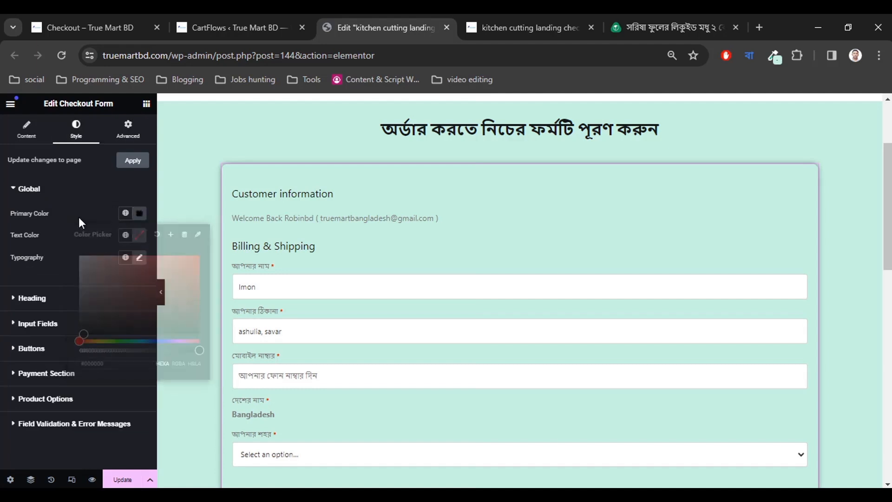
{"action": "left_click", "coordinate": [139, 236]}
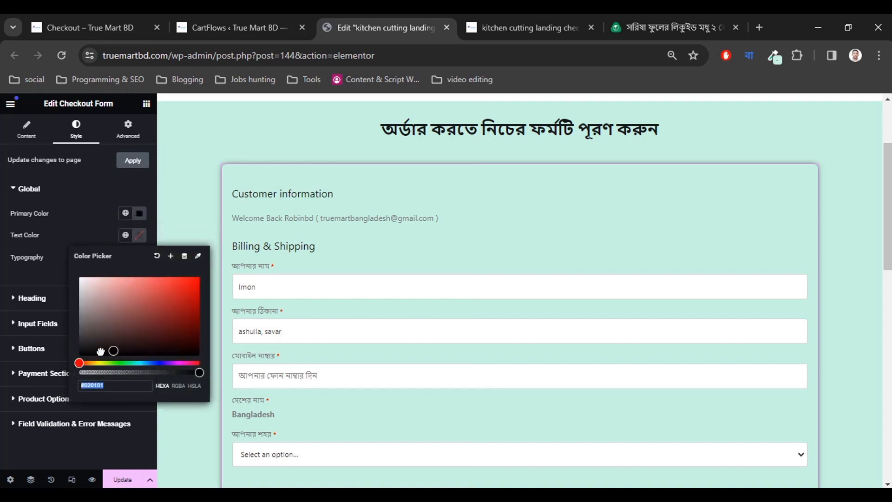
{"action": "left_click", "coordinate": [79, 355]}
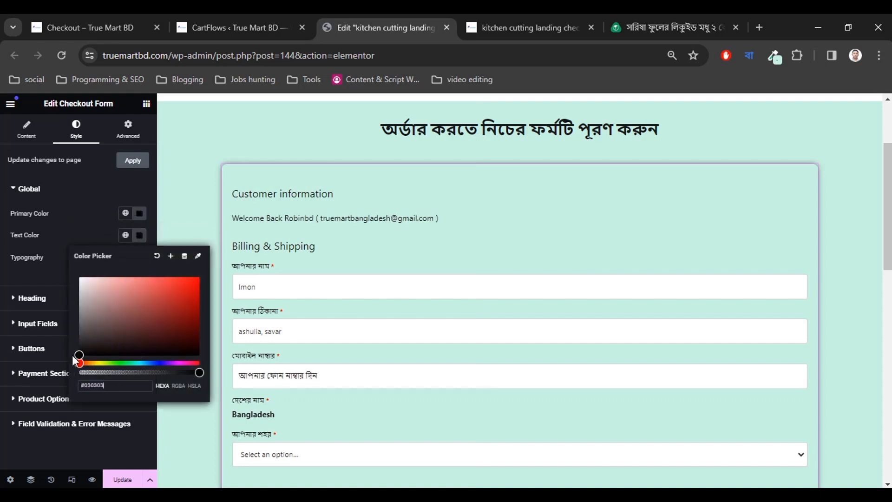
{"action": "left_click", "coordinate": [71, 246]}
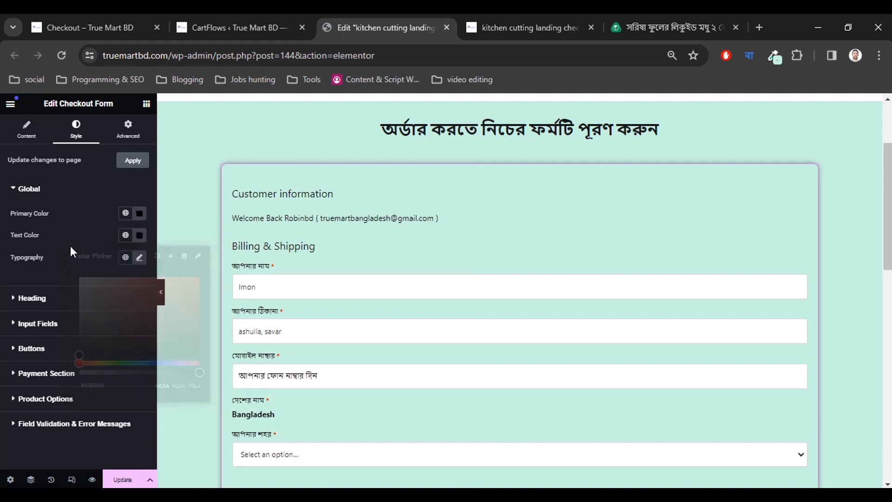
Raise the form's global typography text size to 20 px.
{"action": "left_click", "coordinate": [139, 257]}
{"action": "scroll", "coordinate": [90, 327], "scroll_direction": "down", "scroll_amount": 2}
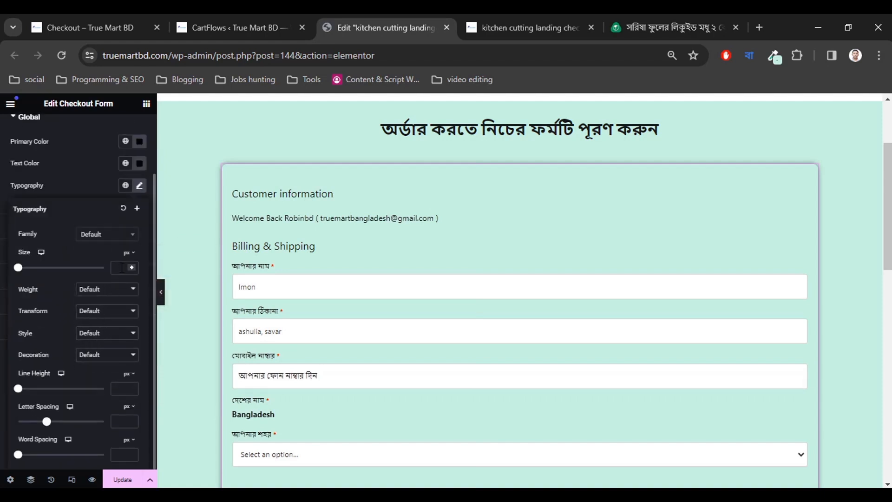
{"action": "left_click", "coordinate": [131, 266]}
{"action": "left_click", "coordinate": [132, 266]}
{"action": "left_click", "coordinate": [132, 265]}
{"action": "left_click", "coordinate": [131, 265]}
{"action": "left_click", "coordinate": [132, 265]}
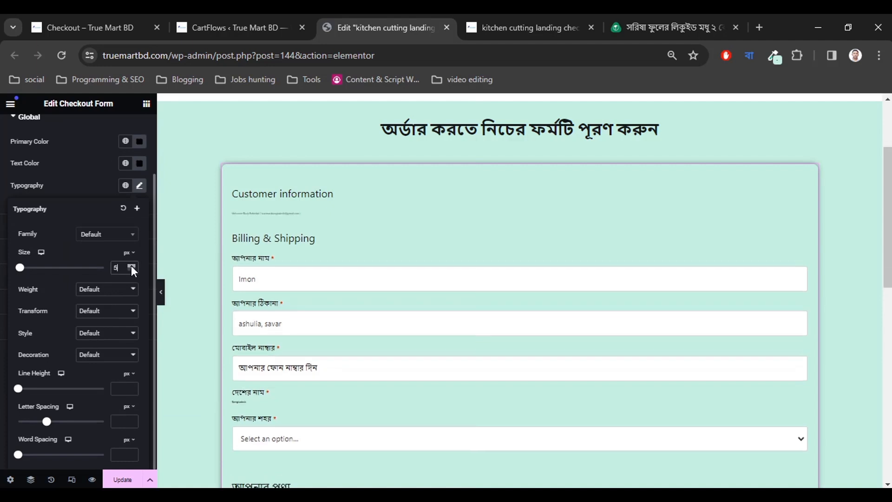
{"action": "left_click", "coordinate": [132, 266]}
{"action": "left_click", "coordinate": [131, 266]}
{"action": "left_click", "coordinate": [132, 265]}
{"action": "left_click", "coordinate": [132, 265]}
{"action": "left_click", "coordinate": [132, 265]}
{"action": "left_click", "coordinate": [131, 266]}
{"action": "left_click", "coordinate": [131, 265]}
{"action": "left_click", "coordinate": [132, 266]}
{"action": "left_click", "coordinate": [132, 266]}
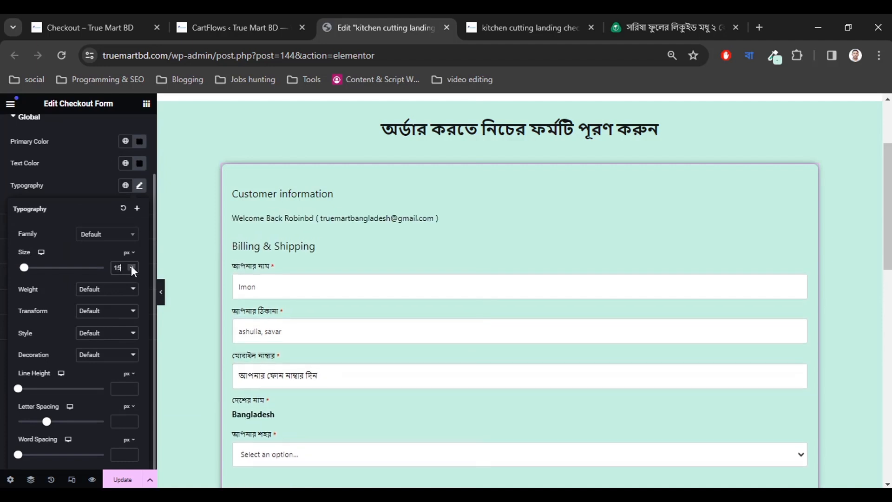
{"action": "left_click", "coordinate": [131, 266]}
{"action": "left_click", "coordinate": [132, 266]}
{"action": "left_click", "coordinate": [131, 266]}
{"action": "left_click", "coordinate": [131, 266]}
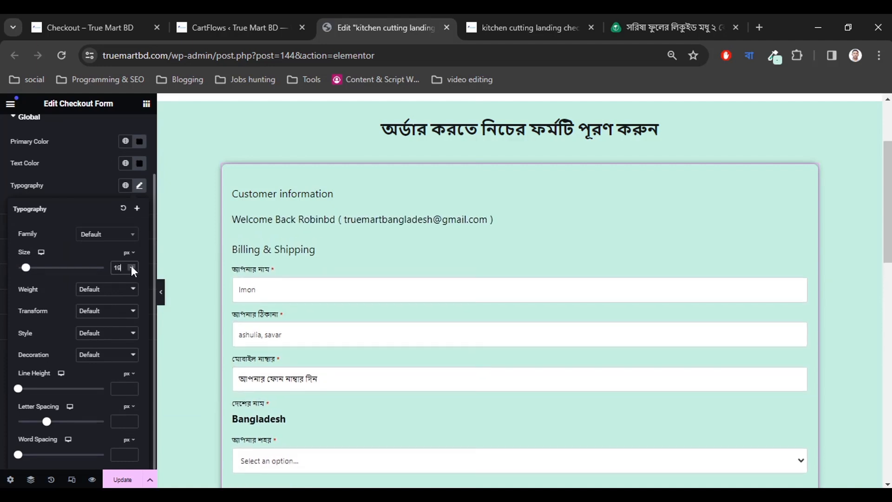
{"action": "left_click", "coordinate": [131, 265]}
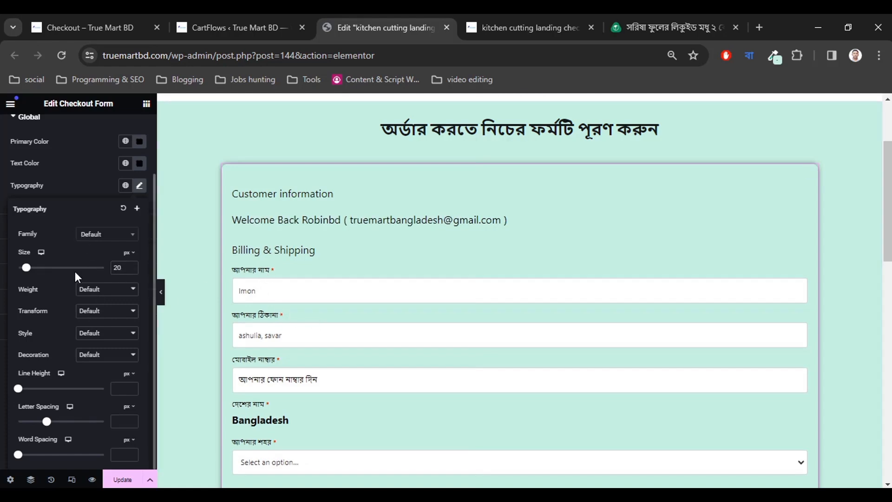
{"action": "scroll", "coordinate": [75, 278], "scroll_direction": "up", "scroll_amount": 2}
Try changing the heading text size, then reset heading typography to default.
{"action": "left_click", "coordinate": [31, 193]}
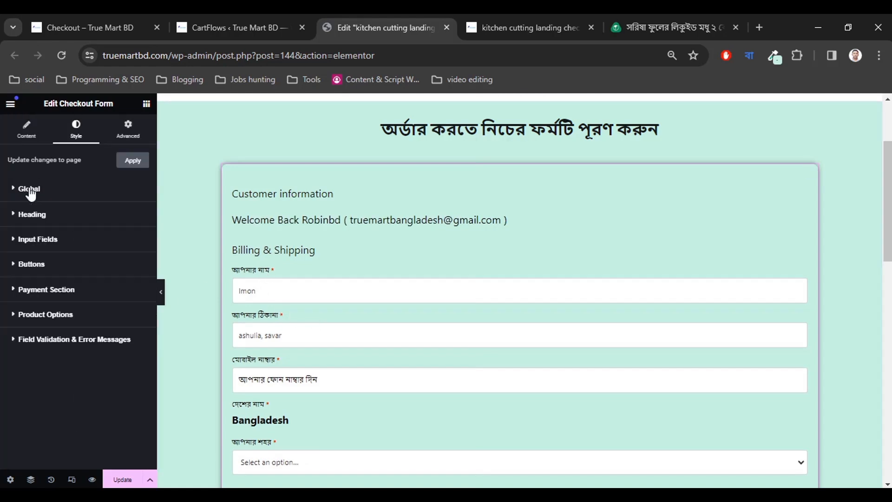
{"action": "left_click", "coordinate": [31, 194]}
{"action": "left_click", "coordinate": [35, 216]}
{"action": "left_click", "coordinate": [140, 260]}
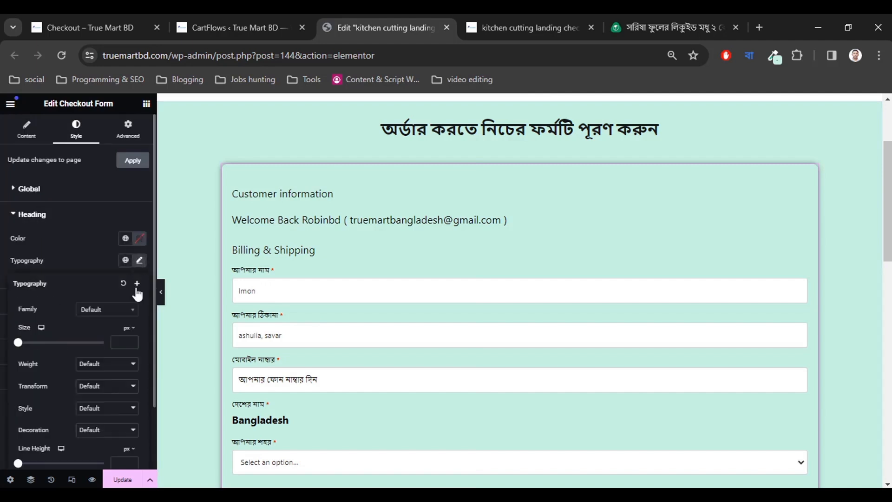
{"action": "left_click", "coordinate": [131, 340]}
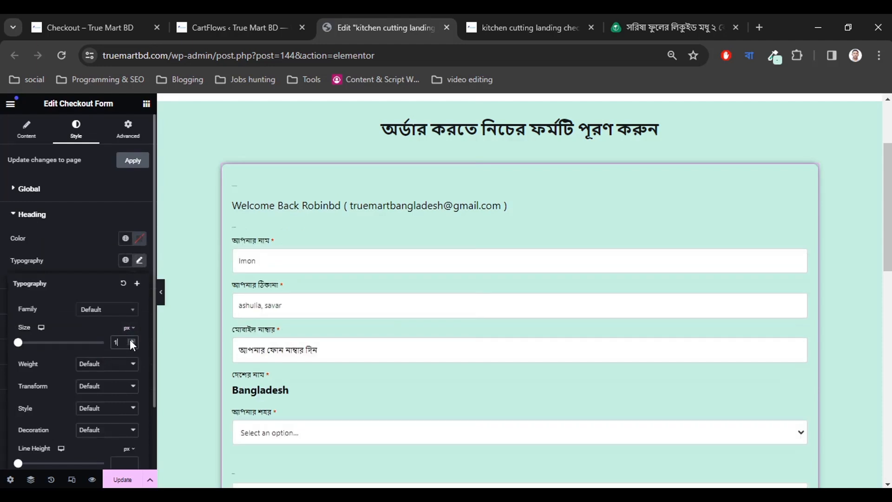
{"action": "left_click", "coordinate": [131, 339]}
{"action": "left_click", "coordinate": [131, 345]}
{"action": "double_click", "coordinate": [122, 342]}
{"action": "left_click", "coordinate": [123, 284]}
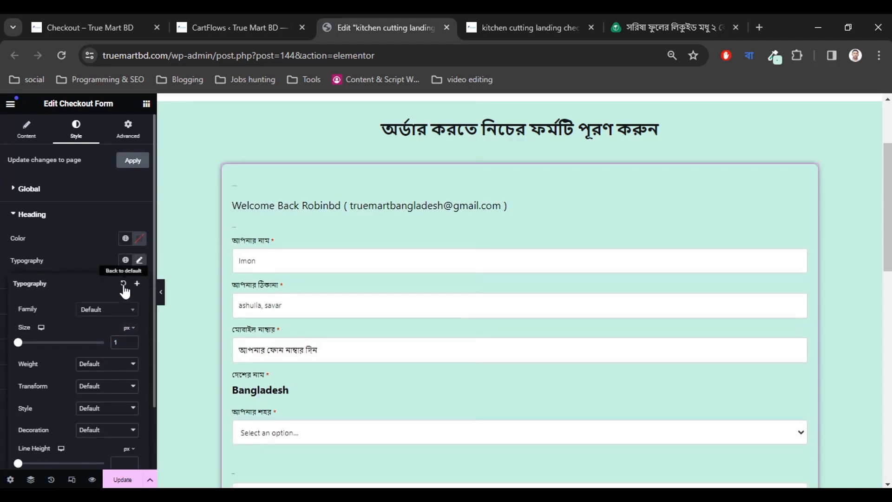
{"action": "left_click", "coordinate": [84, 220]}
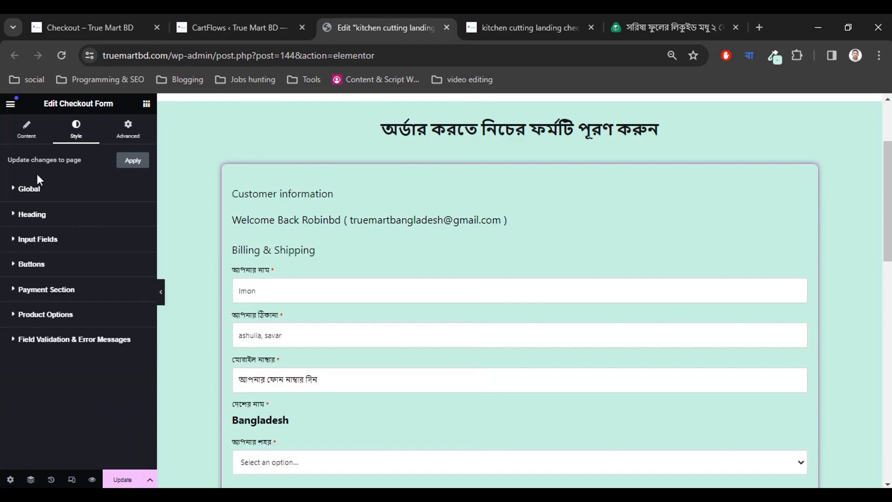
Set the input fields' typography size to 18 px.
{"action": "left_click", "coordinate": [40, 192]}
{"action": "left_click", "coordinate": [36, 189]}
{"action": "left_click", "coordinate": [40, 240]}
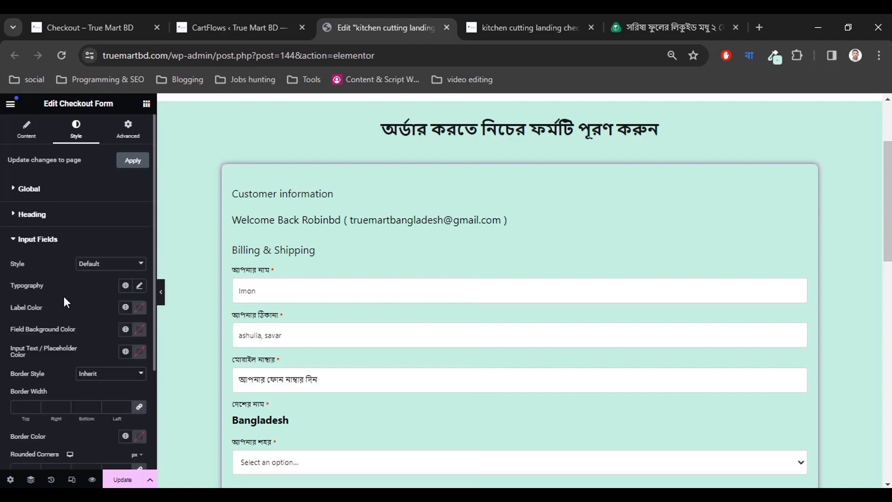
{"action": "left_click", "coordinate": [139, 286]}
{"action": "scroll", "coordinate": [120, 307], "scroll_direction": "down", "scroll_amount": 1}
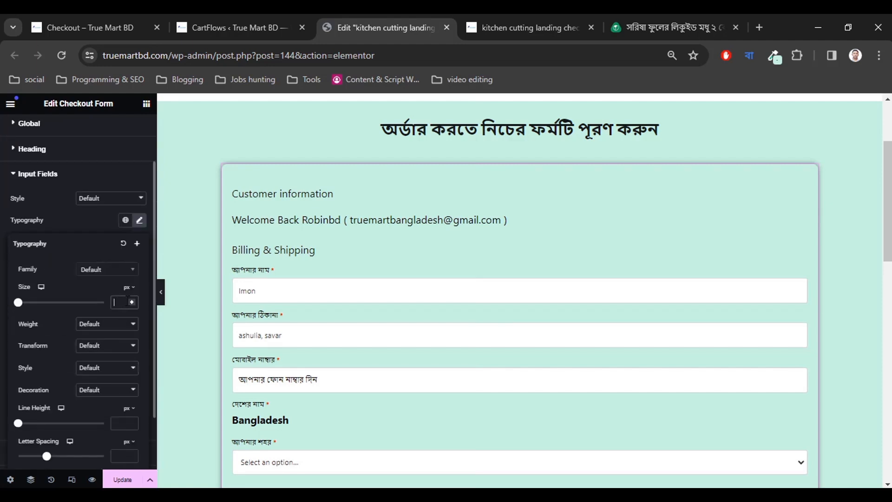
{"action": "type", "text": "8"}
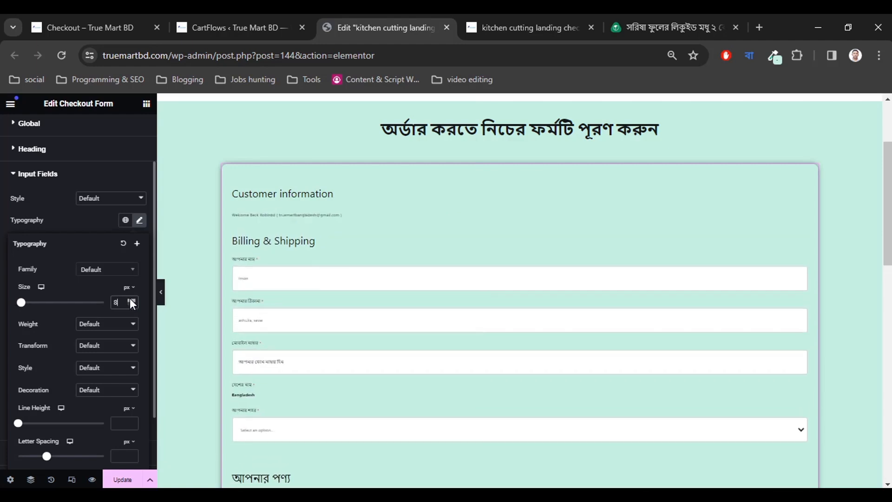
{"action": "left_click", "coordinate": [130, 298]}
{"action": "left_click", "coordinate": [132, 298]}
{"action": "left_click", "coordinate": [132, 299]}
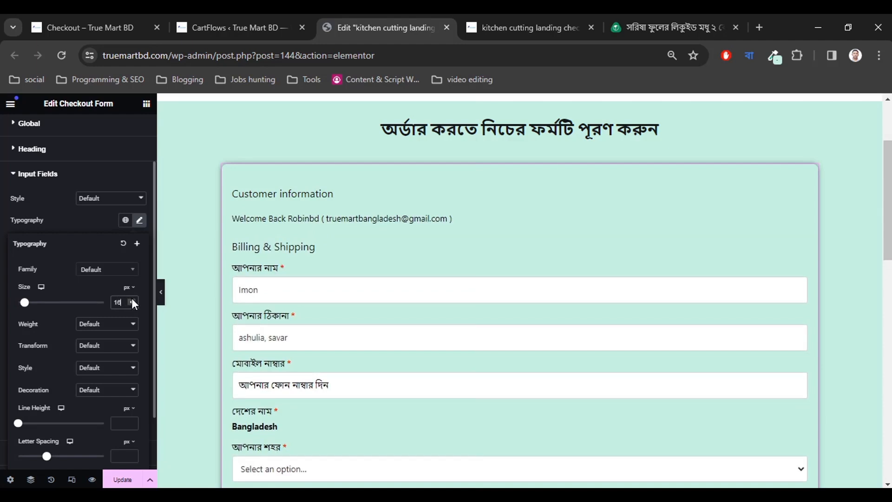
{"action": "left_click", "coordinate": [131, 300]}
{"action": "left_click", "coordinate": [132, 300]}
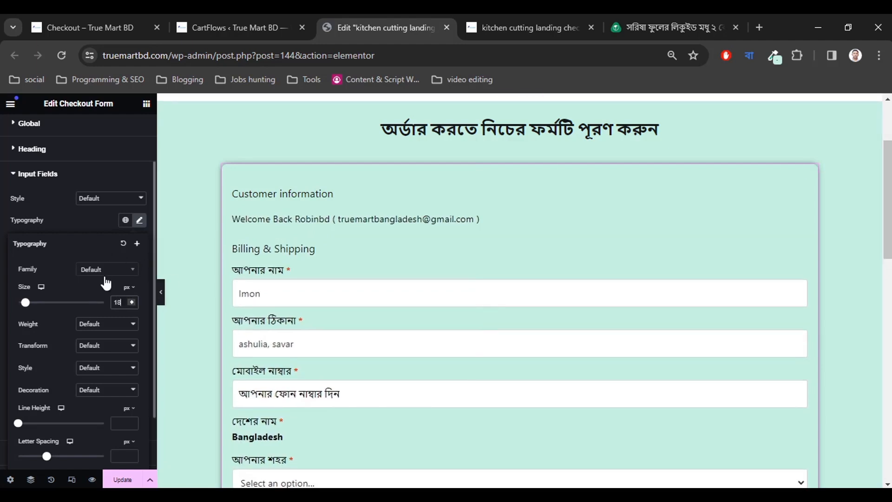
{"action": "scroll", "coordinate": [53, 240], "scroll_direction": "up", "scroll_amount": 2}
Set the input field font weight to 700 (Bold) and view the honey product page.
{"action": "left_click", "coordinate": [46, 190]}
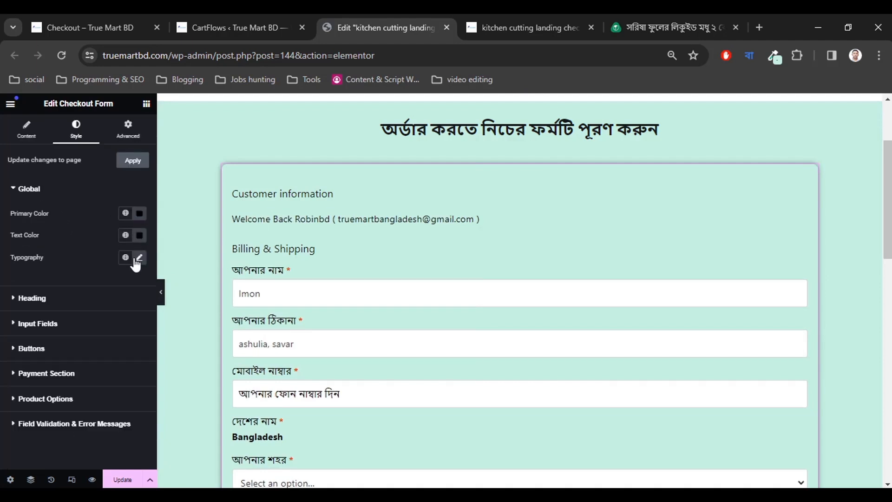
{"action": "left_click", "coordinate": [138, 258]}
{"action": "left_click", "coordinate": [79, 240]}
{"action": "left_click", "coordinate": [32, 190]}
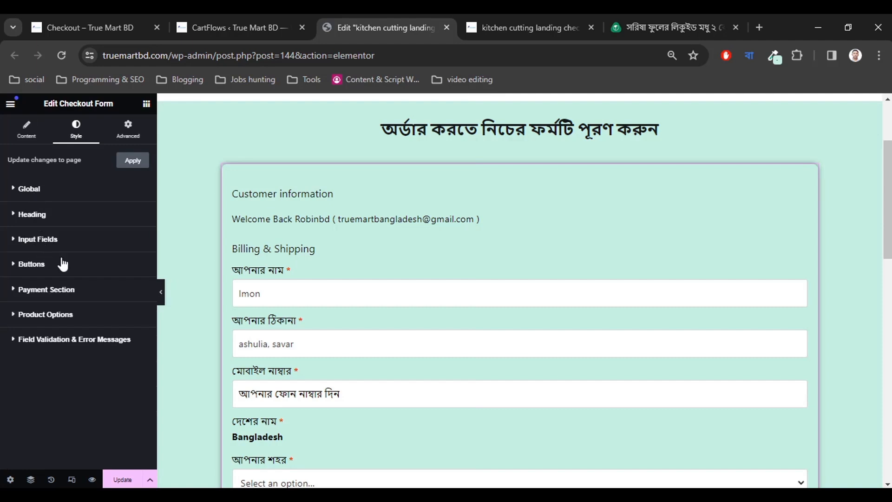
{"action": "left_click", "coordinate": [60, 238]}
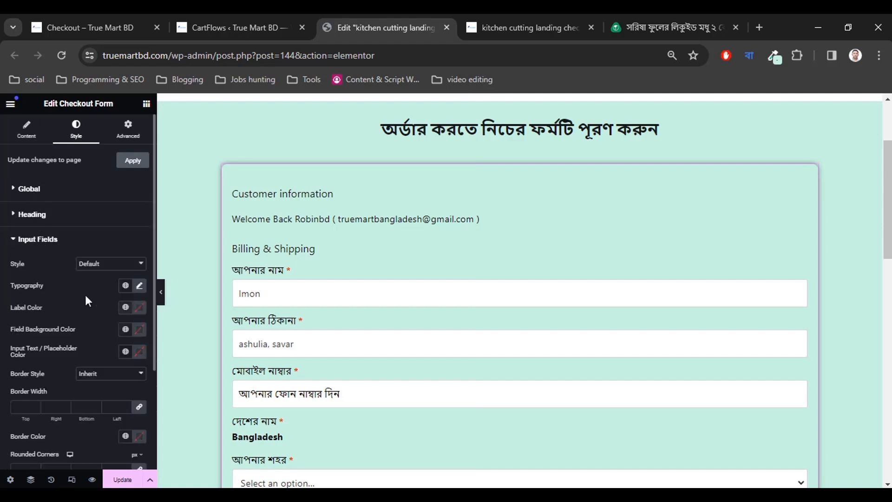
{"action": "left_click", "coordinate": [139, 286]}
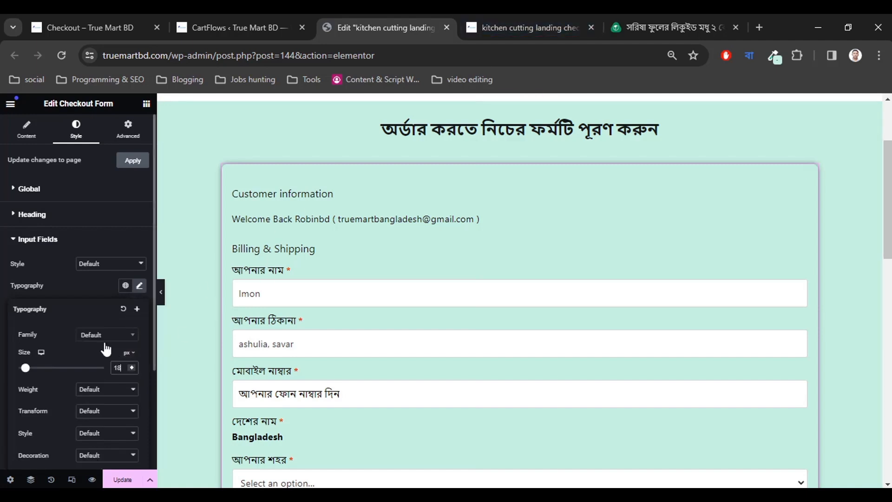
{"action": "scroll", "coordinate": [100, 354], "scroll_direction": "down", "scroll_amount": 2}
{"action": "left_click", "coordinate": [97, 325]}
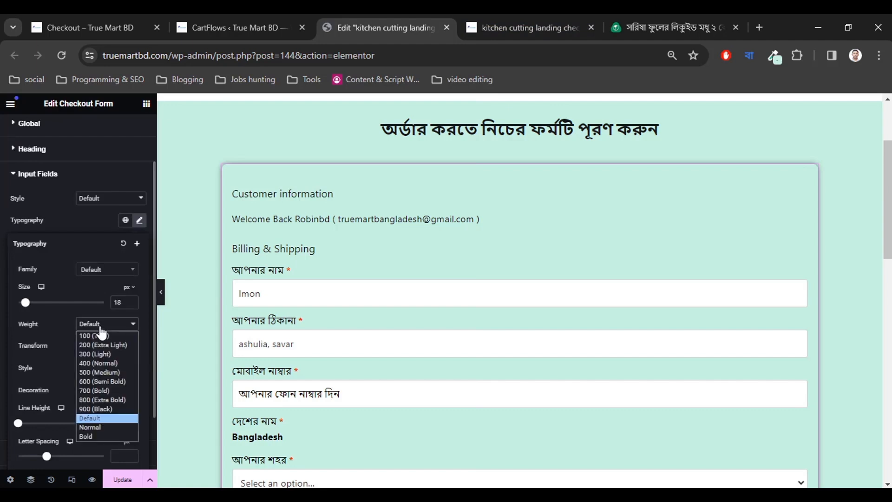
{"action": "left_click", "coordinate": [93, 389]}
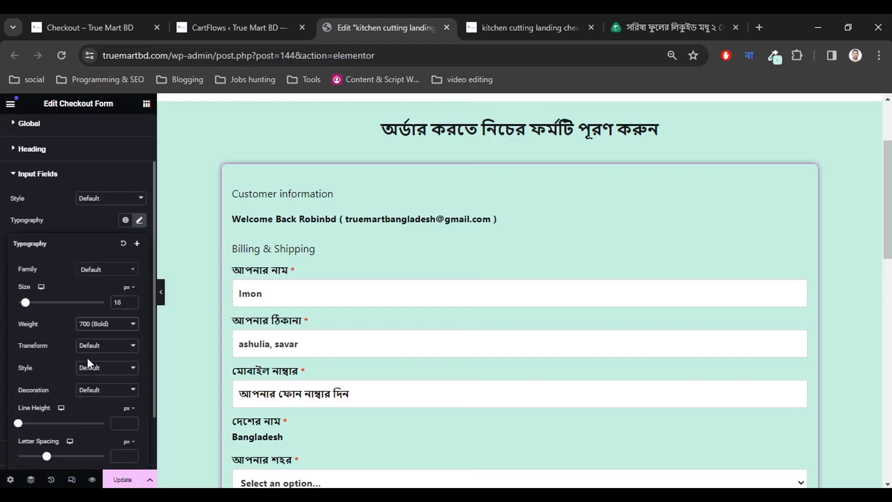
{"action": "left_click", "coordinate": [628, 15]}
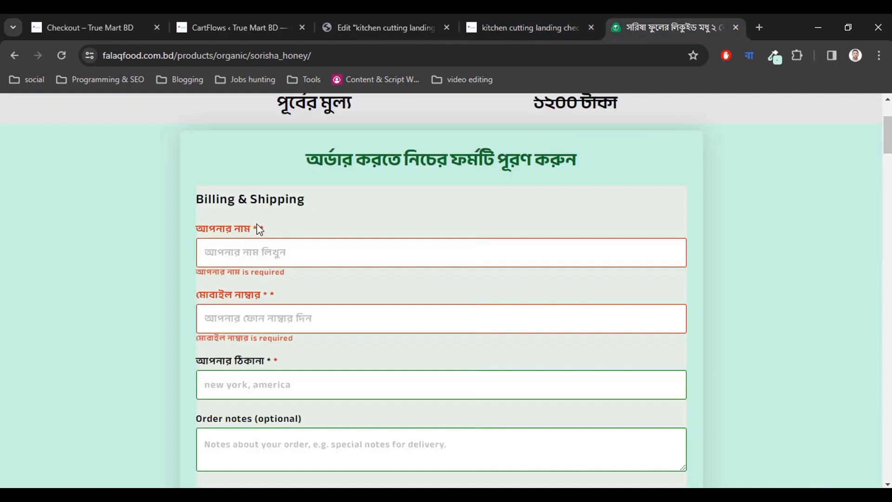
Check the live kitchen cutting checkout page, then return to the Elementor editor and collapse Input Fields.
{"action": "left_click", "coordinate": [495, 14]}
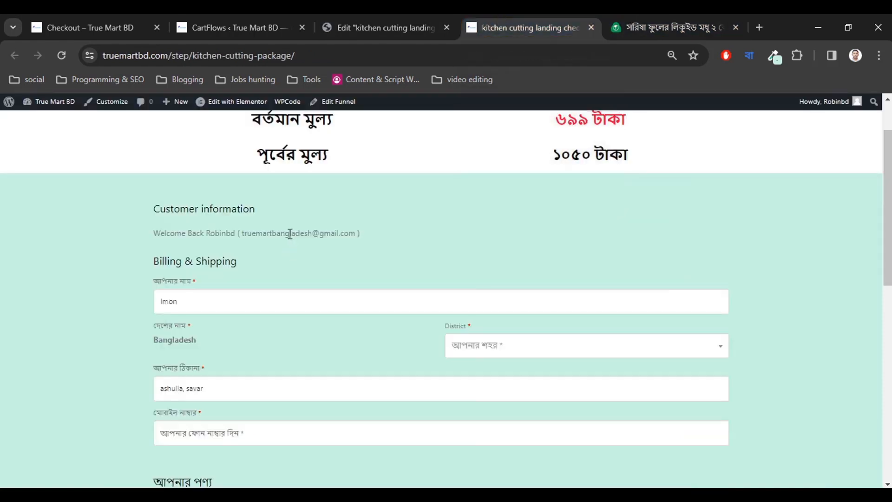
{"action": "left_click", "coordinate": [347, 17]}
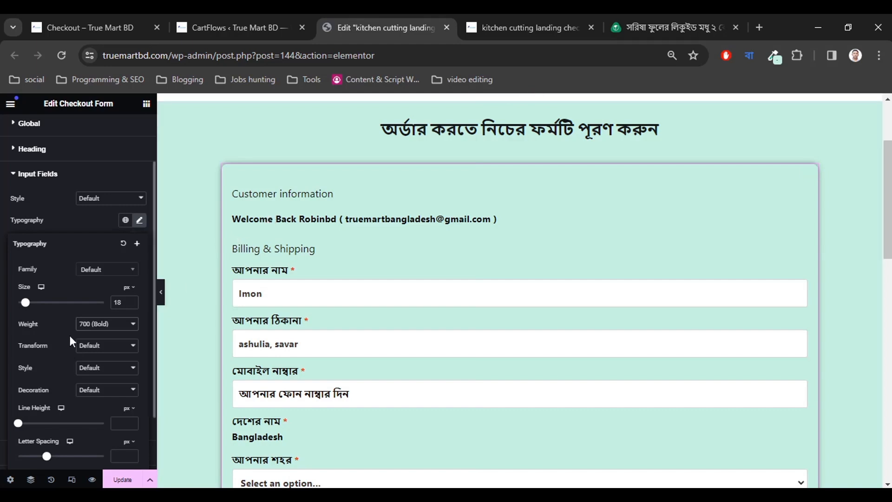
{"action": "scroll", "coordinate": [86, 334], "scroll_direction": "down", "scroll_amount": 2}
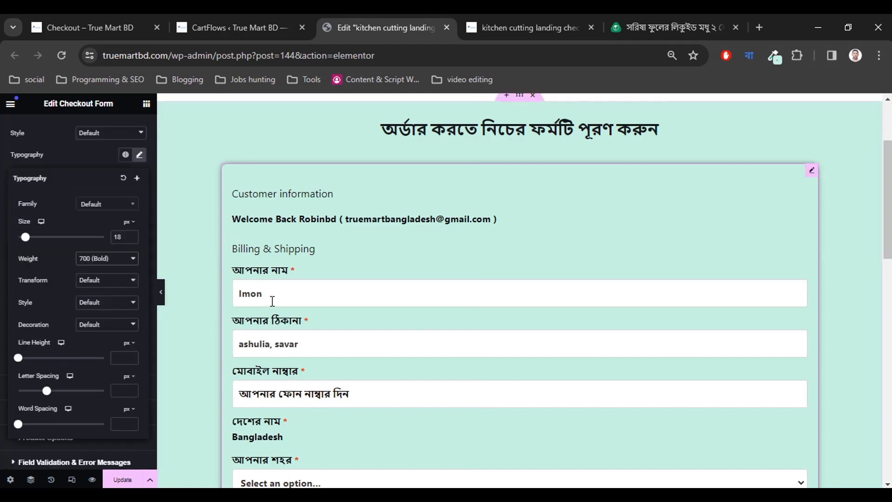
{"action": "scroll", "coordinate": [300, 335], "scroll_direction": "down", "scroll_amount": 3}
{"action": "scroll", "coordinate": [307, 340], "scroll_direction": "down", "scroll_amount": 1}
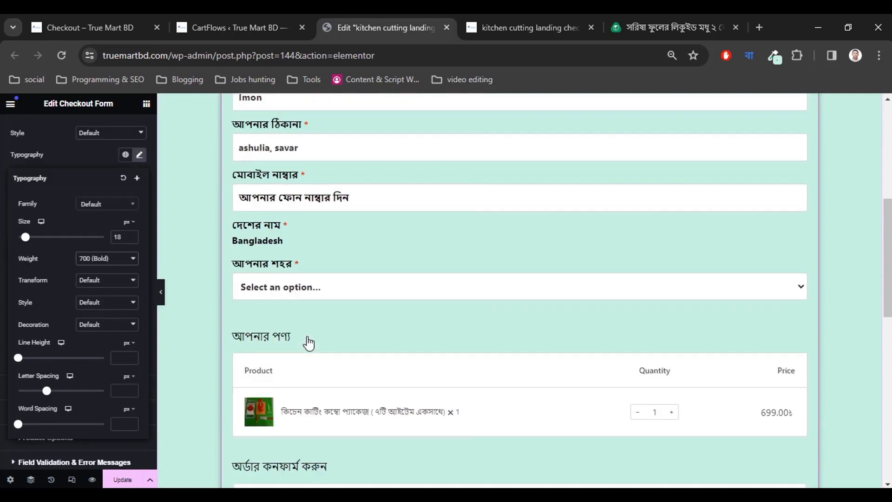
{"action": "scroll", "coordinate": [308, 340], "scroll_direction": "down", "scroll_amount": 1}
{"action": "scroll", "coordinate": [309, 341], "scroll_direction": "up", "scroll_amount": 1}
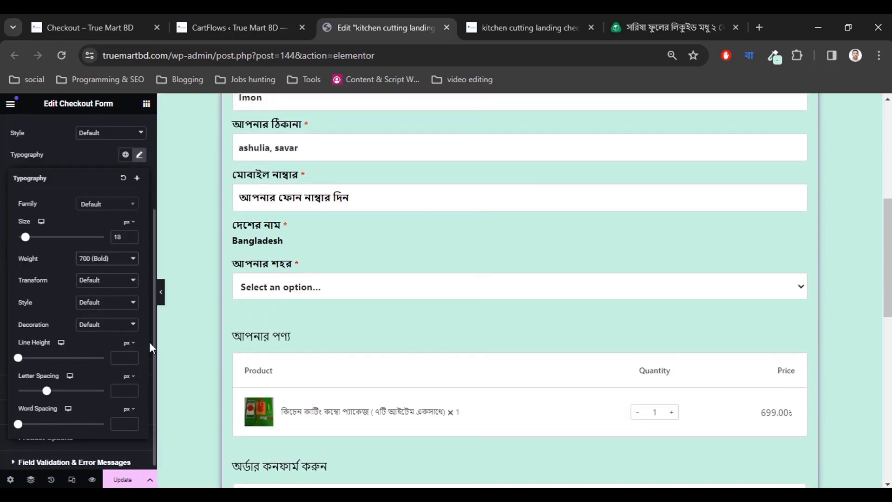
{"action": "scroll", "coordinate": [89, 390], "scroll_direction": "down", "scroll_amount": 1}
{"action": "scroll", "coordinate": [339, 330], "scroll_direction": "down", "scroll_amount": 2}
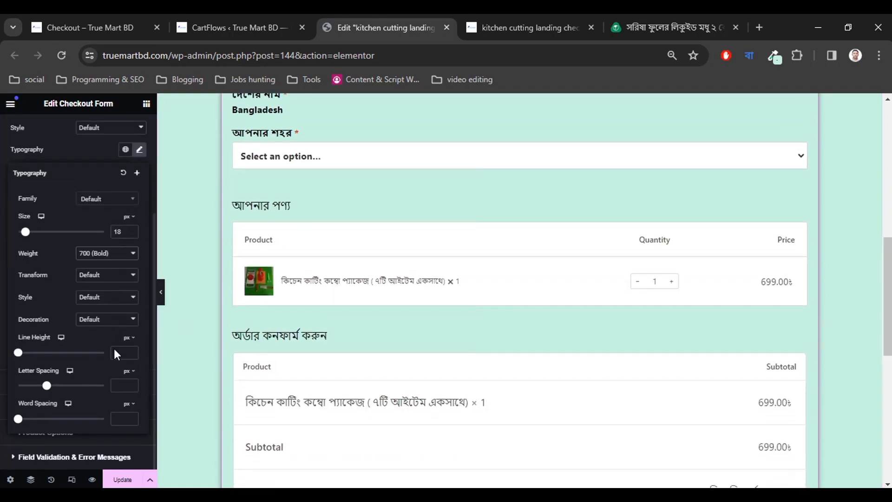
{"action": "scroll", "coordinate": [260, 360], "scroll_direction": "down", "scroll_amount": 2}
{"action": "scroll", "coordinate": [291, 362], "scroll_direction": "up", "scroll_amount": 1}
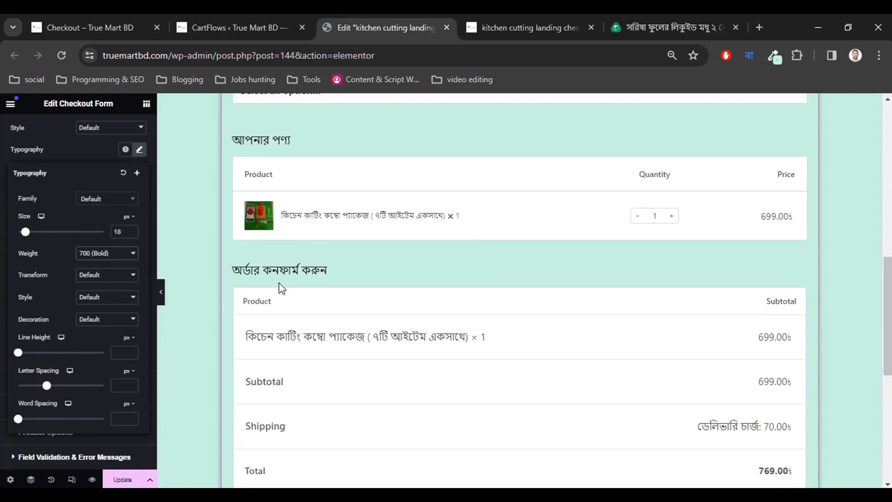
{"action": "scroll", "coordinate": [319, 313], "scroll_direction": "up", "scroll_amount": 8}
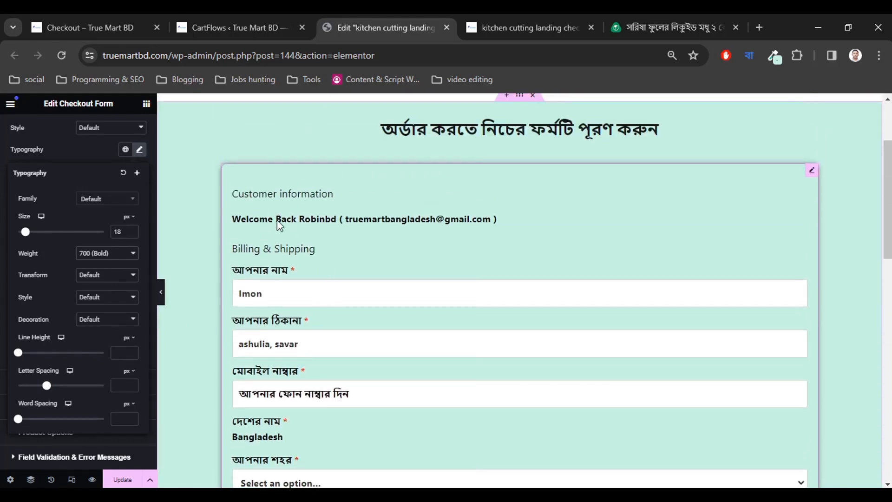
{"action": "scroll", "coordinate": [64, 391], "scroll_direction": "up", "scroll_amount": 3}
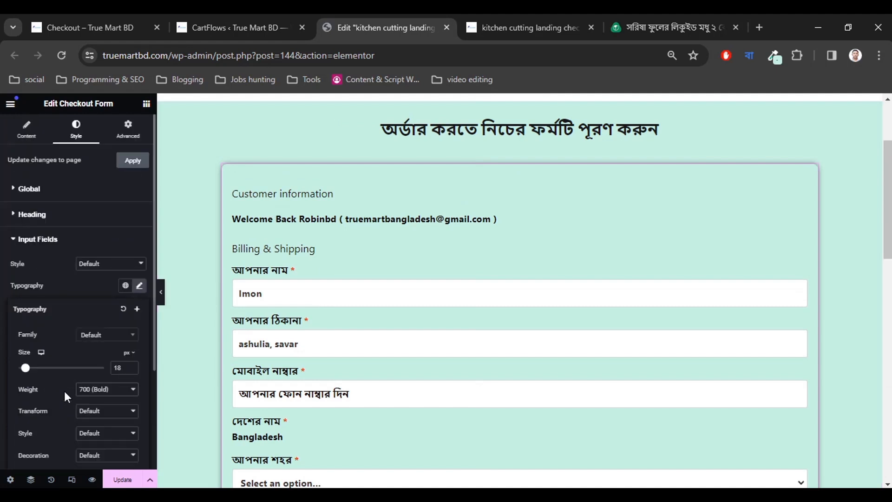
{"action": "left_click", "coordinate": [40, 240]}
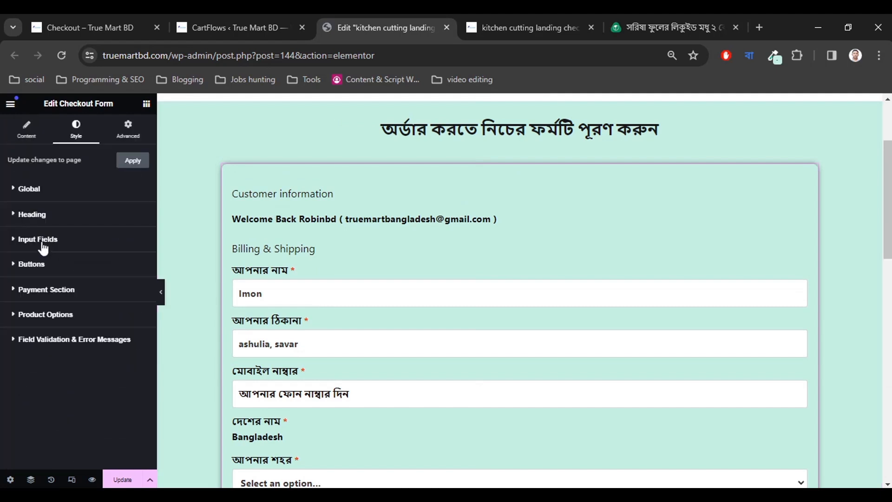
Set the validation Label, Field Border and Error Message colours to red.
{"action": "left_click", "coordinate": [51, 341]}
{"action": "scroll", "coordinate": [69, 381], "scroll_direction": "down", "scroll_amount": 2}
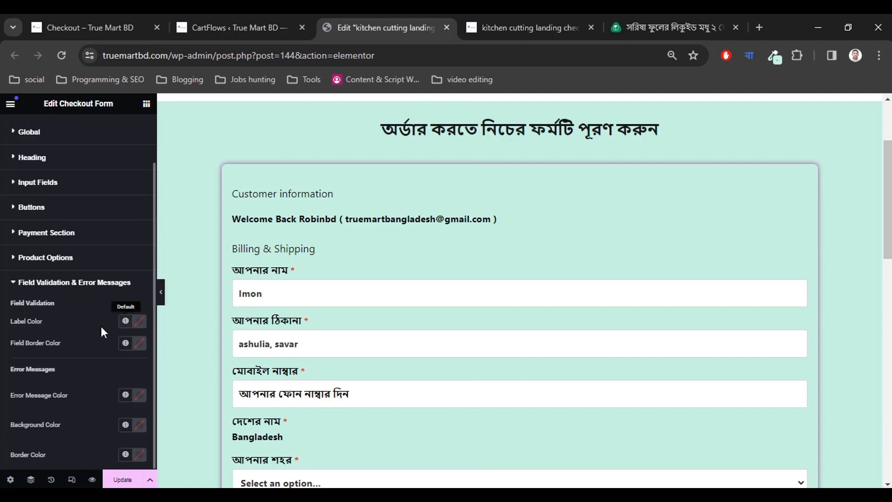
{"action": "left_click", "coordinate": [138, 321]}
{"action": "left_click_drag", "start_coordinate": [117, 393], "coordinate": [208, 361]}
{"action": "left_click", "coordinate": [90, 321]}
{"action": "left_click", "coordinate": [139, 343]}
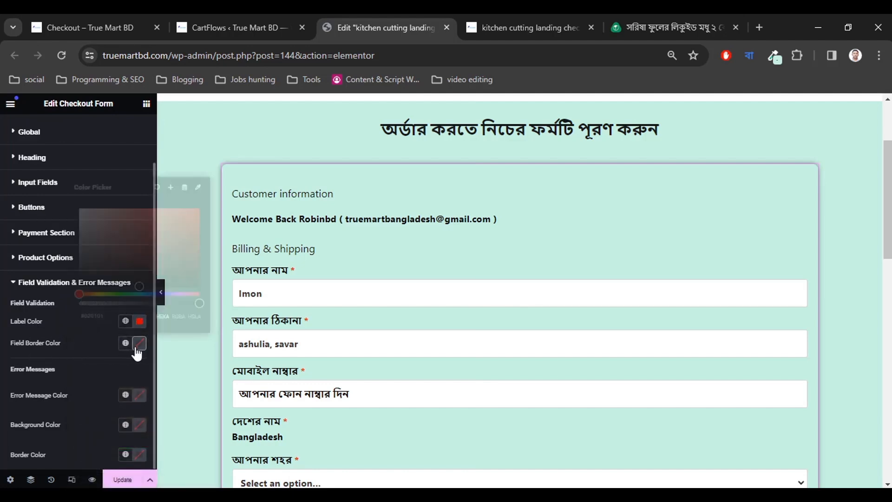
{"action": "mouse_move", "coordinate": [142, 285]}
{"action": "left_mouse_down"}
{"action": "mouse_move", "coordinate": [183, 241]}
{"action": "mouse_move", "coordinate": [189, 216]}
{"action": "left_mouse_up"}
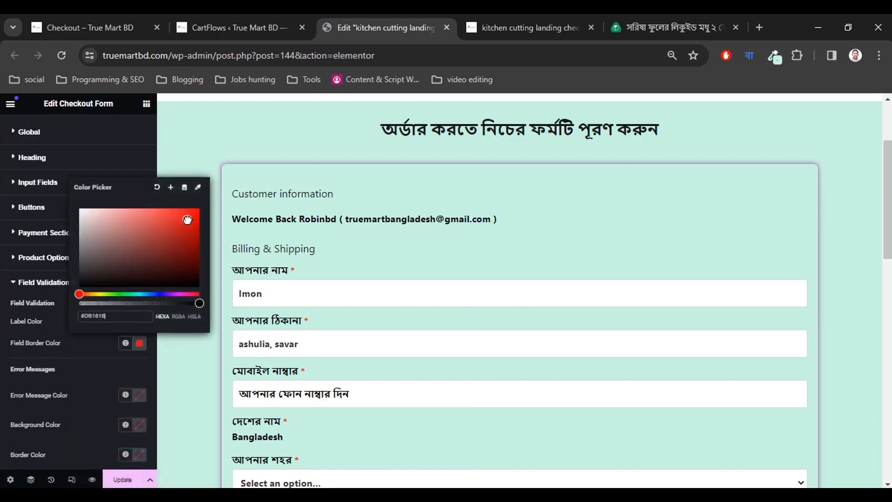
{"action": "left_click", "coordinate": [102, 358]}
{"action": "left_click", "coordinate": [140, 321]}
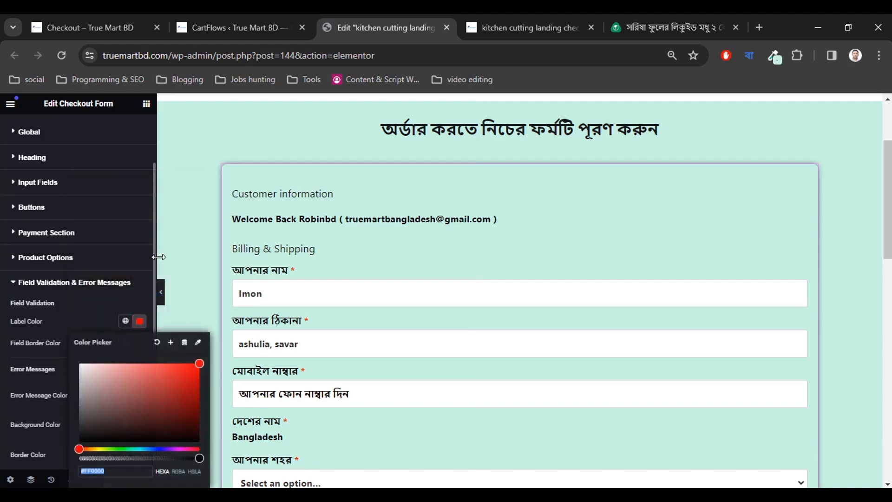
{"action": "left_click_drag", "start_coordinate": [174, 374], "coordinate": [188, 379]}
{"action": "left_click", "coordinate": [88, 330]}
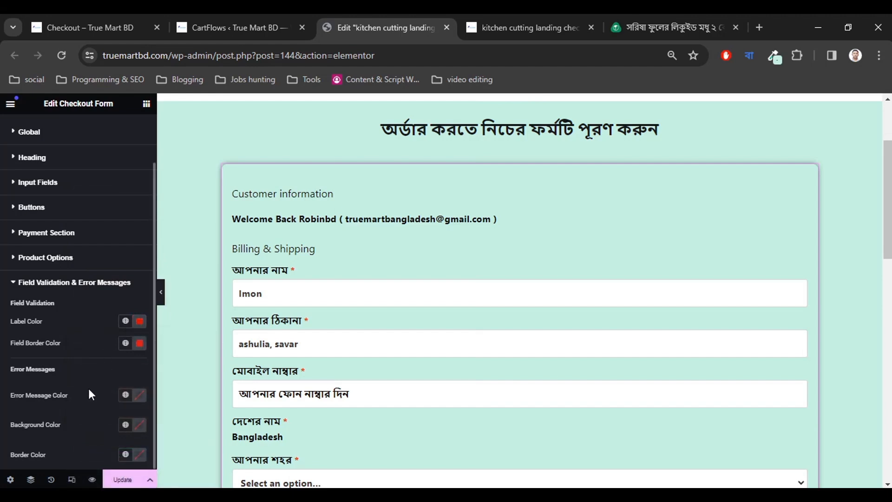
{"action": "left_click", "coordinate": [138, 395]}
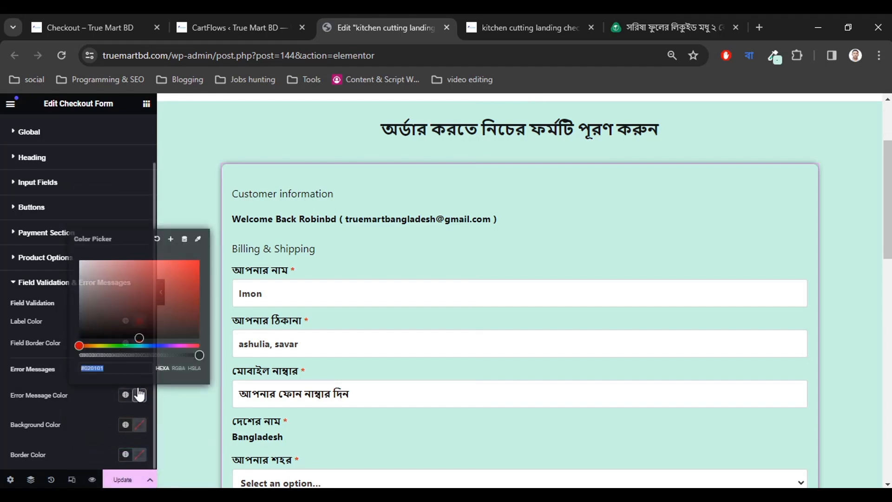
{"action": "left_click_drag", "start_coordinate": [171, 282], "coordinate": [188, 274]}
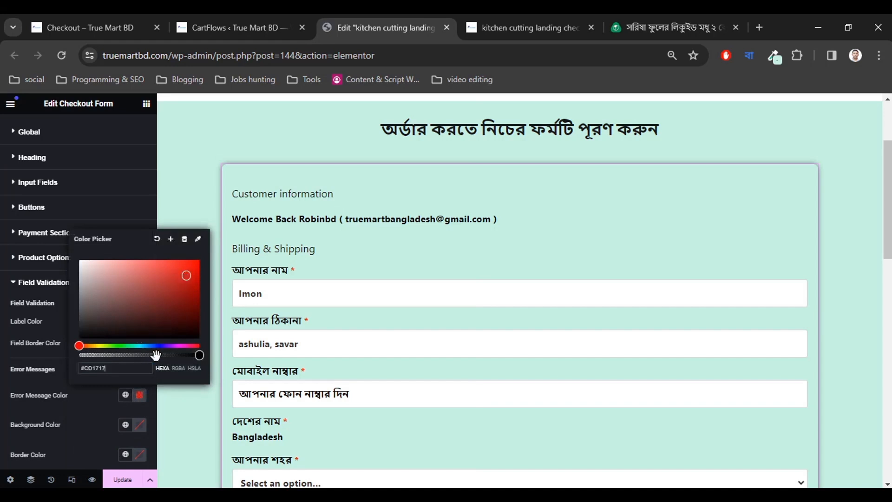
{"action": "left_click", "coordinate": [104, 405]}
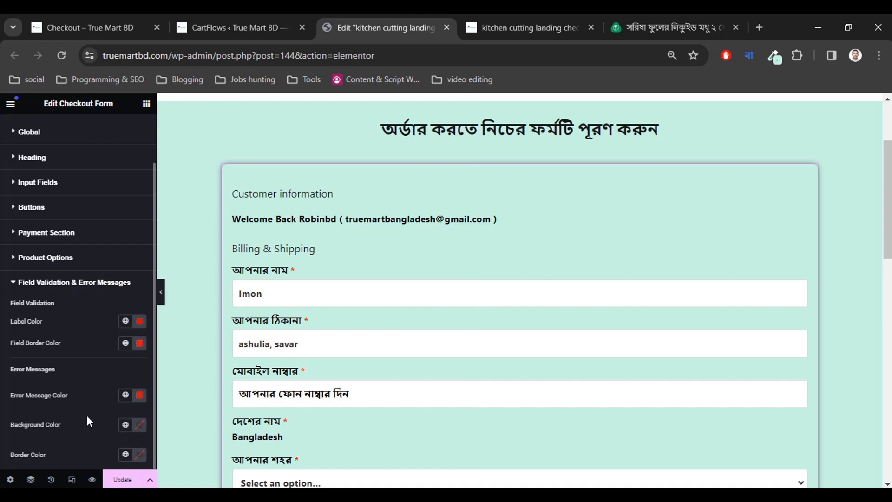
{"action": "scroll", "coordinate": [70, 385], "scroll_direction": "up", "scroll_amount": 2}
{"action": "left_click", "coordinate": [53, 345]}
Set the Product Options text colour to near-black #0B0B0B.
{"action": "left_click", "coordinate": [52, 320]}
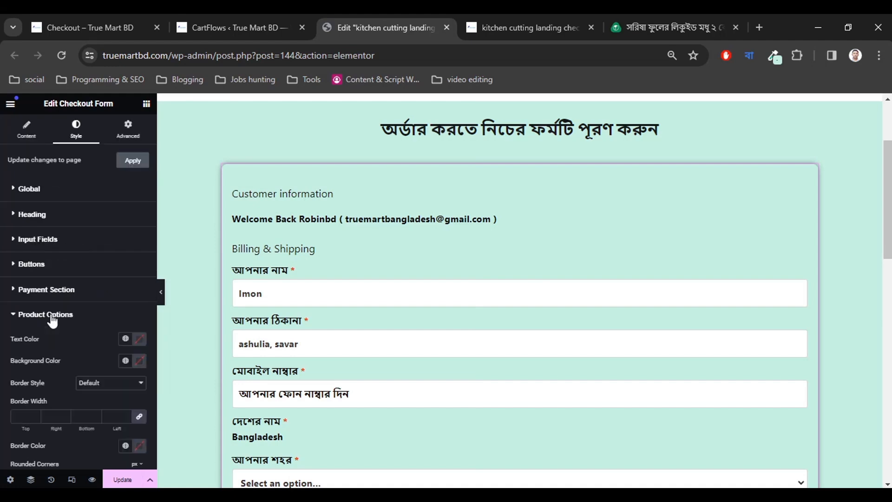
{"action": "scroll", "coordinate": [358, 346], "scroll_direction": "down", "scroll_amount": 6}
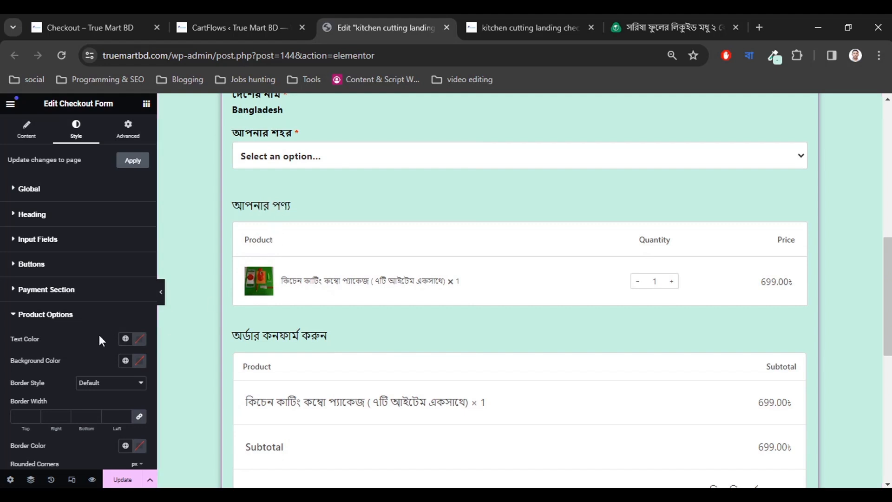
{"action": "scroll", "coordinate": [99, 335], "scroll_direction": "down", "scroll_amount": 2}
{"action": "left_click", "coordinate": [133, 300]}
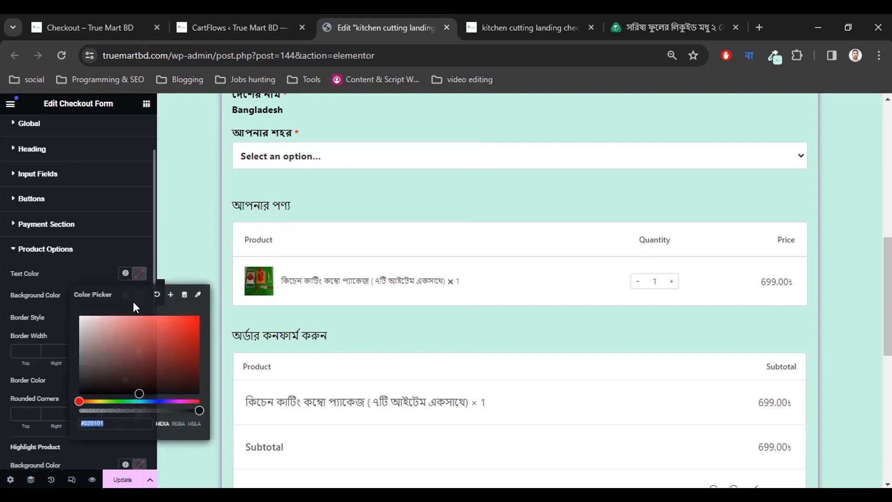
{"action": "left_click_drag", "start_coordinate": [135, 391], "coordinate": [86, 390]}
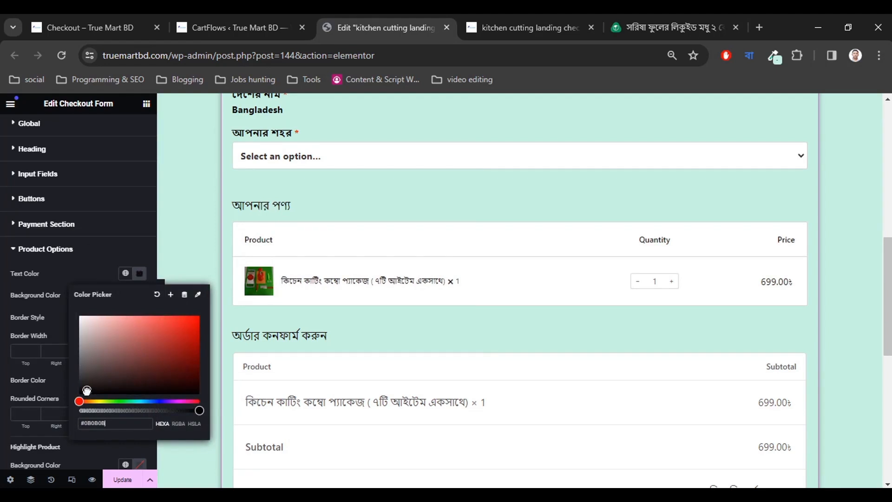
{"action": "left_click", "coordinate": [90, 275]}
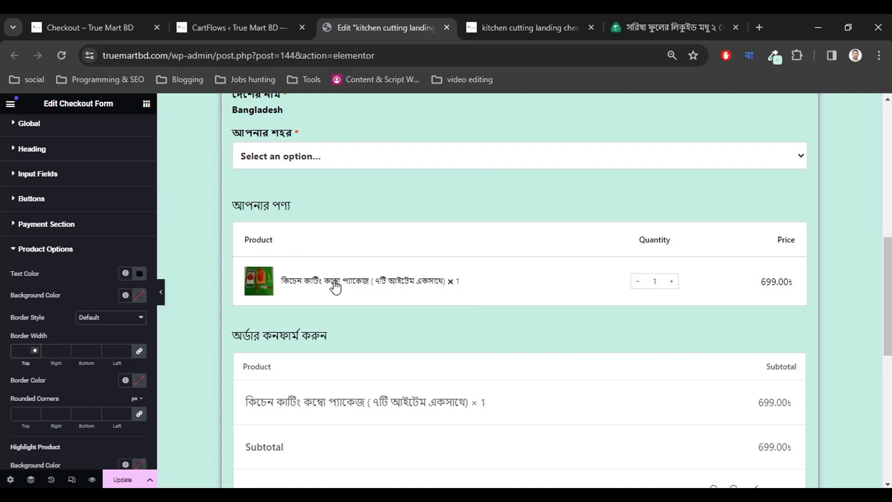
Review the Input Fields and Product Options style settings, leaving the product border style at default.
{"action": "left_click", "coordinate": [44, 250]}
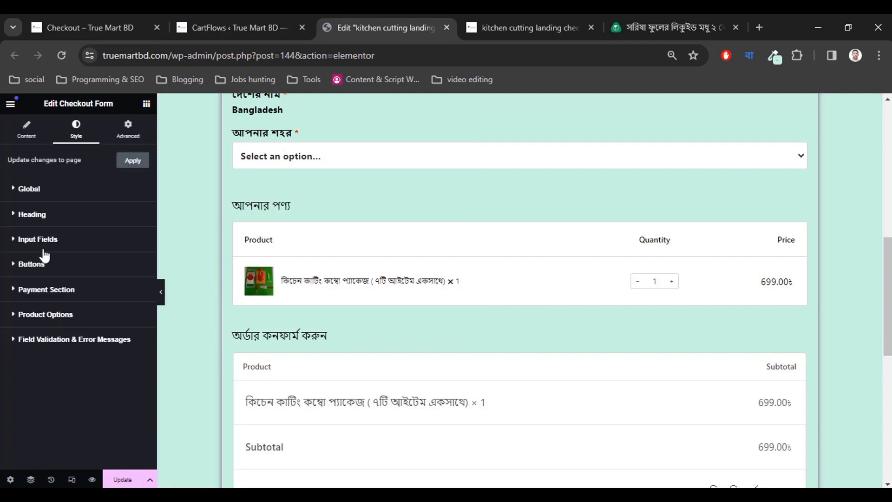
{"action": "left_click", "coordinate": [42, 244]}
{"action": "left_click", "coordinate": [34, 247]}
{"action": "left_click", "coordinate": [42, 315]}
{"action": "scroll", "coordinate": [23, 367], "scroll_direction": "down", "scroll_amount": 5}
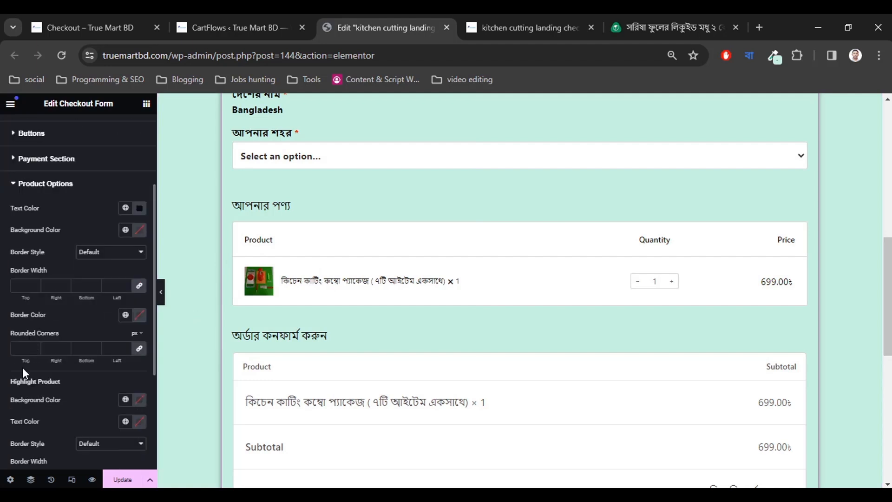
{"action": "scroll", "coordinate": [51, 344], "scroll_direction": "down", "scroll_amount": 1}
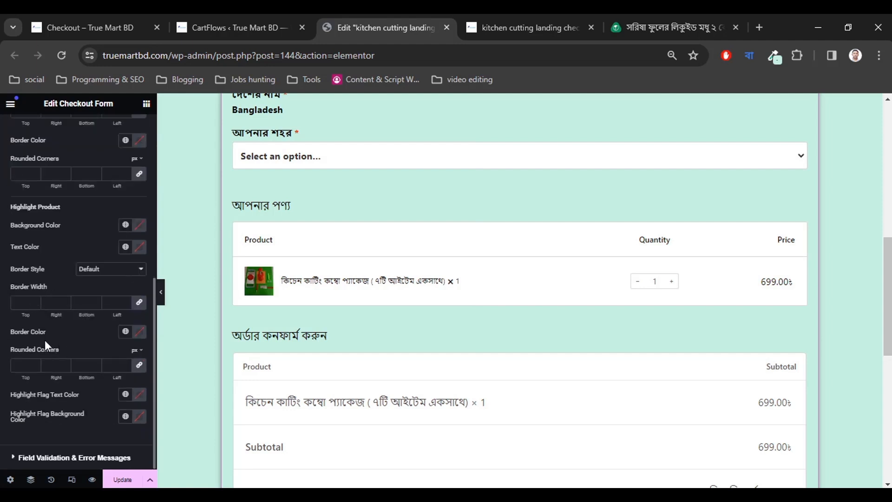
{"action": "scroll", "coordinate": [48, 334], "scroll_direction": "up", "scroll_amount": 3}
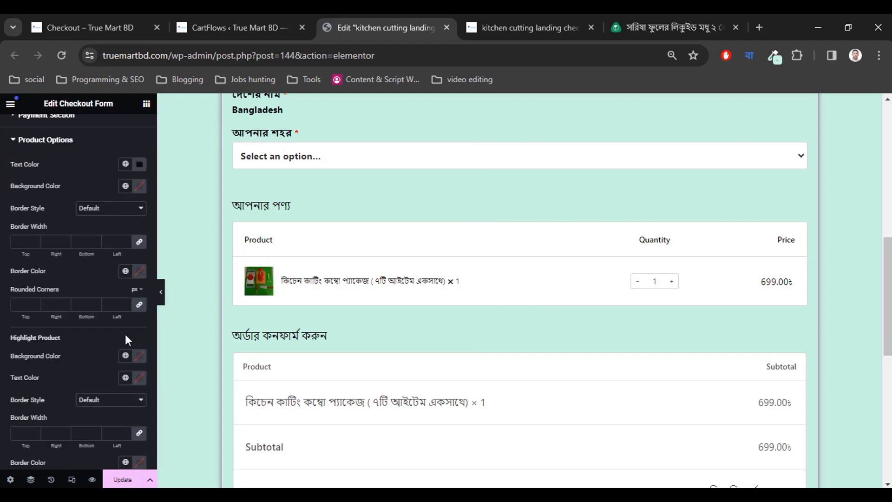
{"action": "scroll", "coordinate": [42, 356], "scroll_direction": "up", "scroll_amount": 2}
{"action": "scroll", "coordinate": [46, 285], "scroll_direction": "up", "scroll_amount": 2}
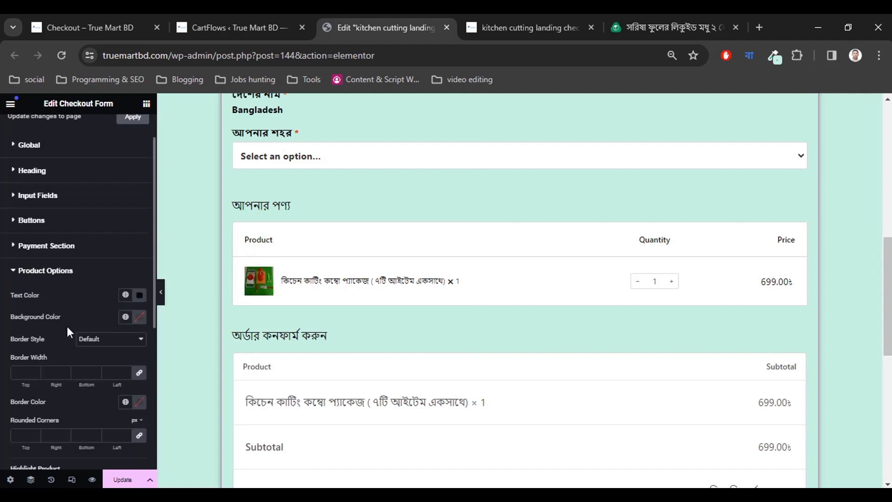
{"action": "left_click", "coordinate": [95, 339]}
{"action": "left_click", "coordinate": [95, 339]}
{"action": "scroll", "coordinate": [70, 365], "scroll_direction": "down", "scroll_amount": 8}
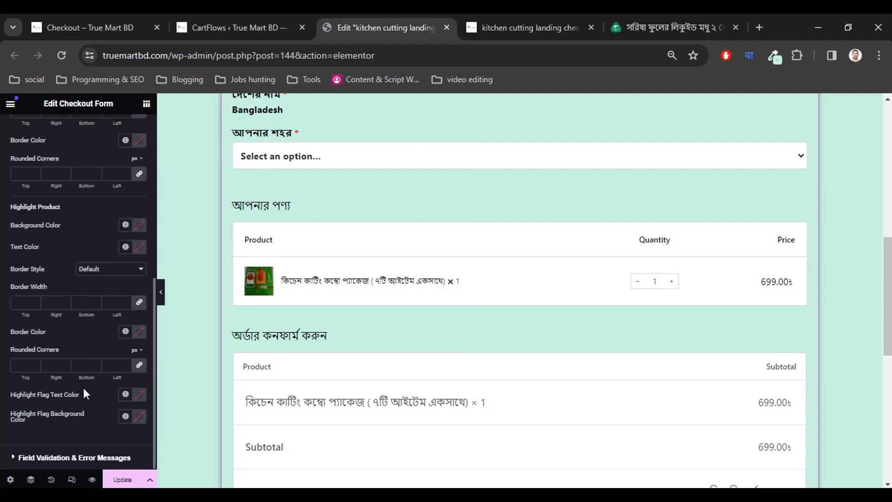
{"action": "scroll", "coordinate": [76, 419], "scroll_direction": "up", "scroll_amount": 8}
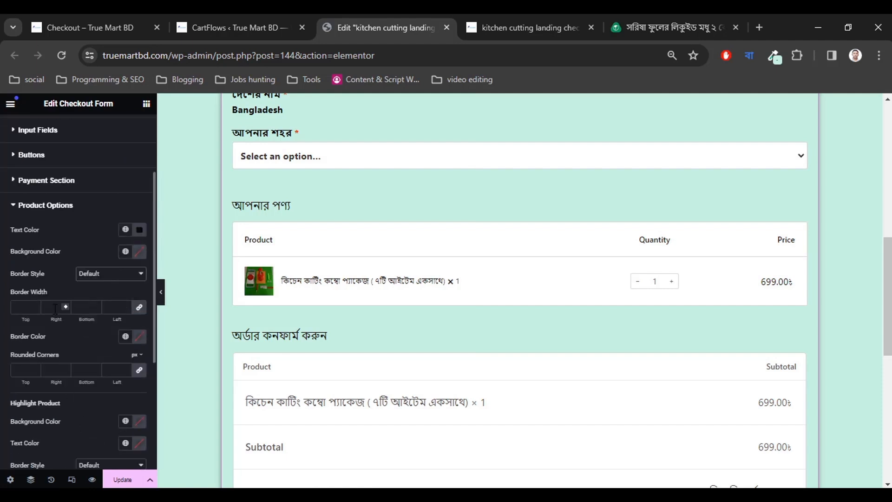
{"action": "left_click", "coordinate": [53, 274]}
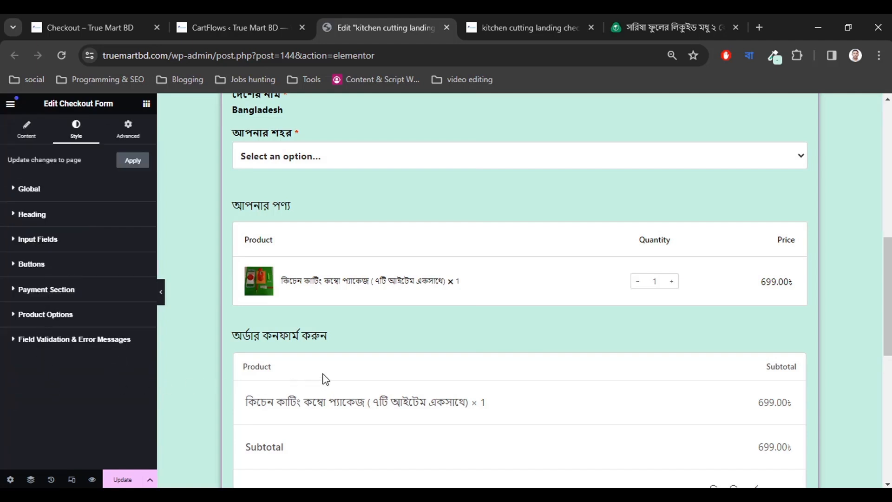
{"action": "scroll", "coordinate": [327, 374], "scroll_direction": "down", "scroll_amount": 3}
{"action": "scroll", "coordinate": [337, 355], "scroll_direction": "up", "scroll_amount": 3}
Inspect the Checkout Button style settings without changing them.
{"action": "left_click", "coordinate": [32, 267]}
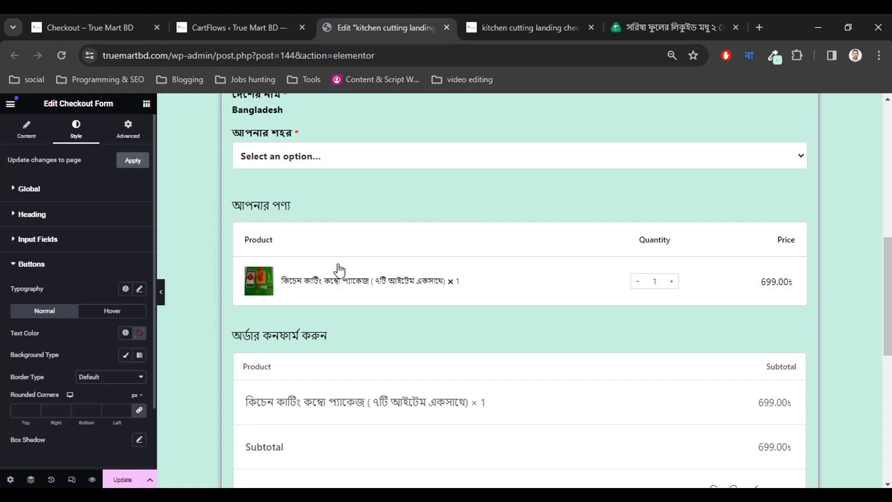
{"action": "scroll", "coordinate": [358, 312], "scroll_direction": "up", "scroll_amount": 5}
{"action": "scroll", "coordinate": [361, 314], "scroll_direction": "down", "scroll_amount": 15}
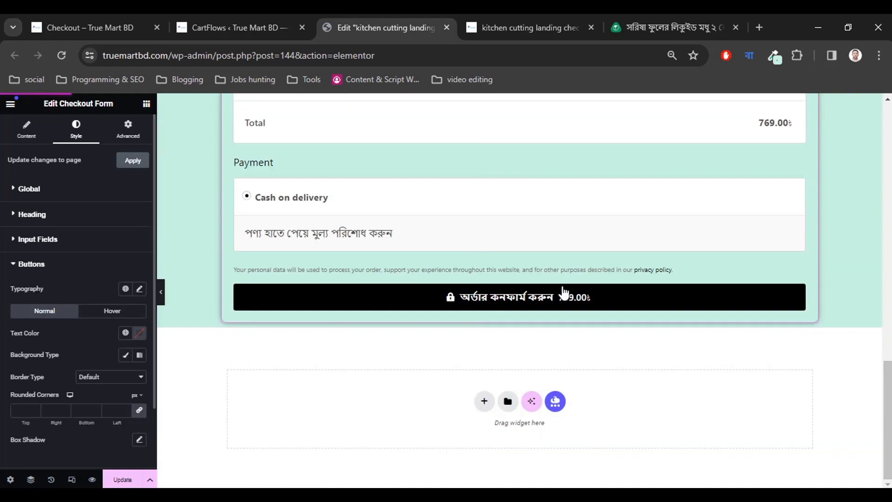
{"action": "scroll", "coordinate": [81, 351], "scroll_direction": "down", "scroll_amount": 2}
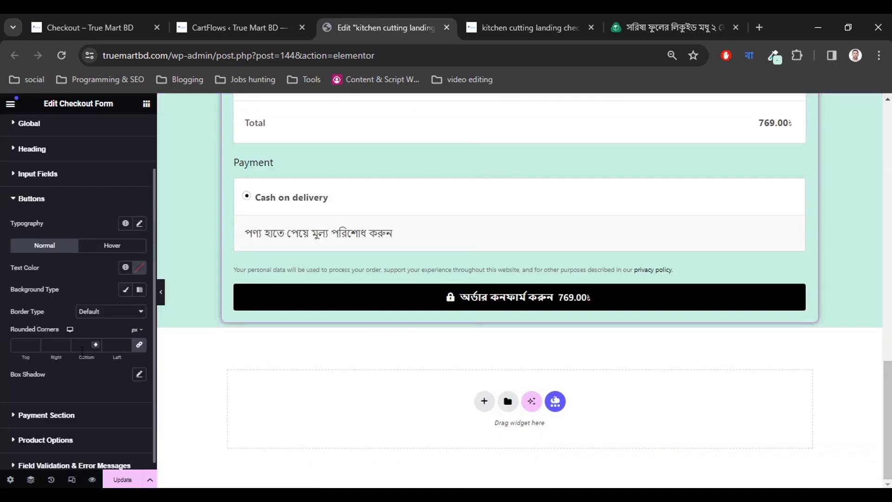
{"action": "scroll", "coordinate": [85, 386], "scroll_direction": "up", "scroll_amount": 2}
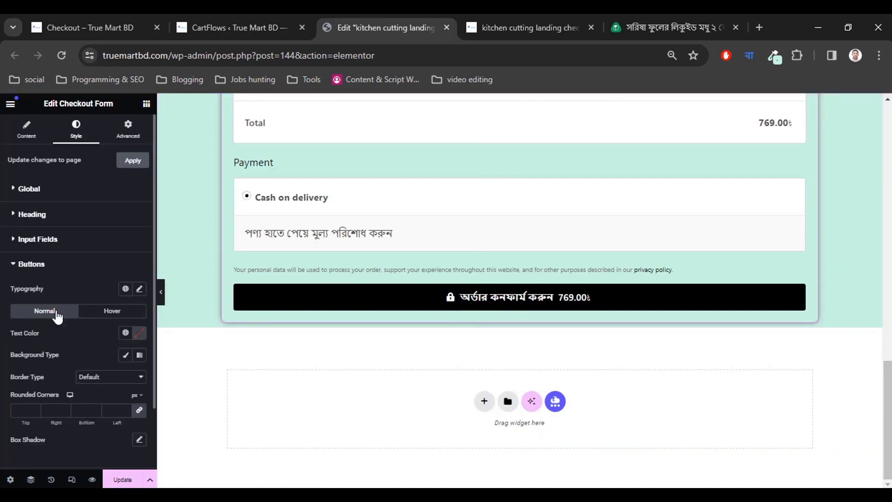
{"action": "left_click", "coordinate": [44, 267]}
Set the Payment Section text colour to near-black #0F0F0F.
{"action": "left_click", "coordinate": [49, 292]}
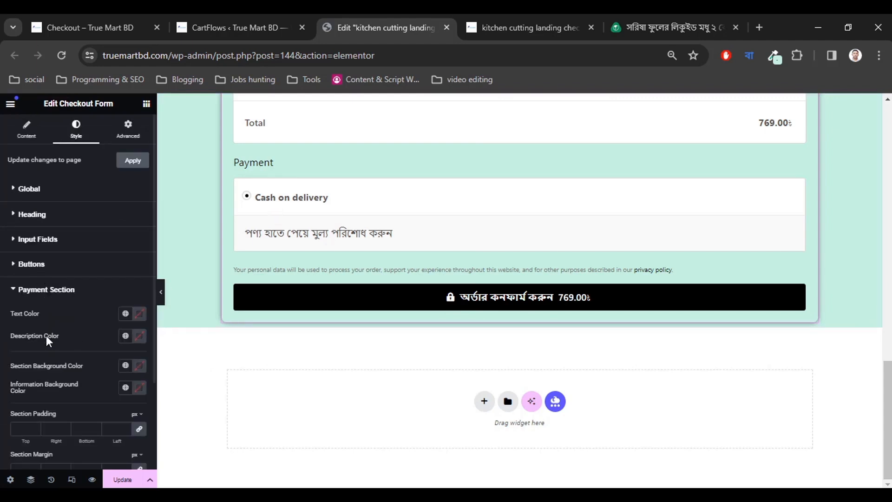
{"action": "left_click", "coordinate": [139, 314]}
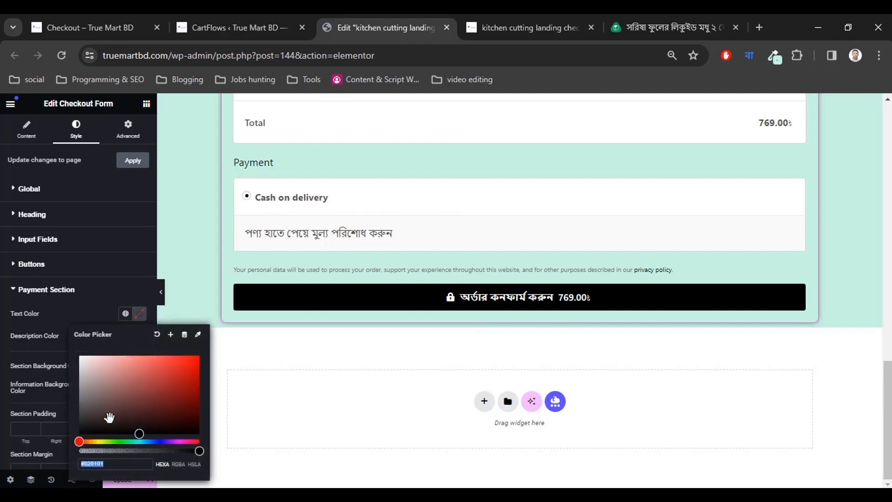
{"action": "left_click_drag", "start_coordinate": [139, 433], "coordinate": [79, 429]}
{"action": "left_click", "coordinate": [84, 312]}
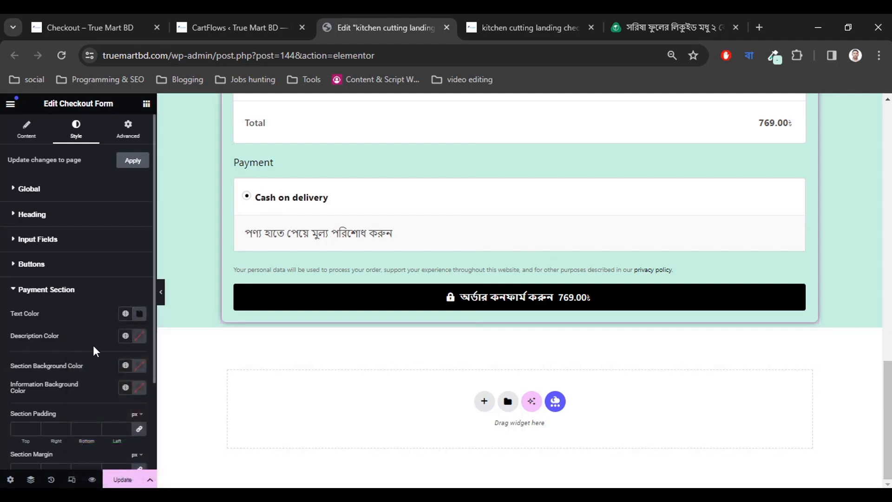
{"action": "scroll", "coordinate": [94, 363], "scroll_direction": "down", "scroll_amount": 3}
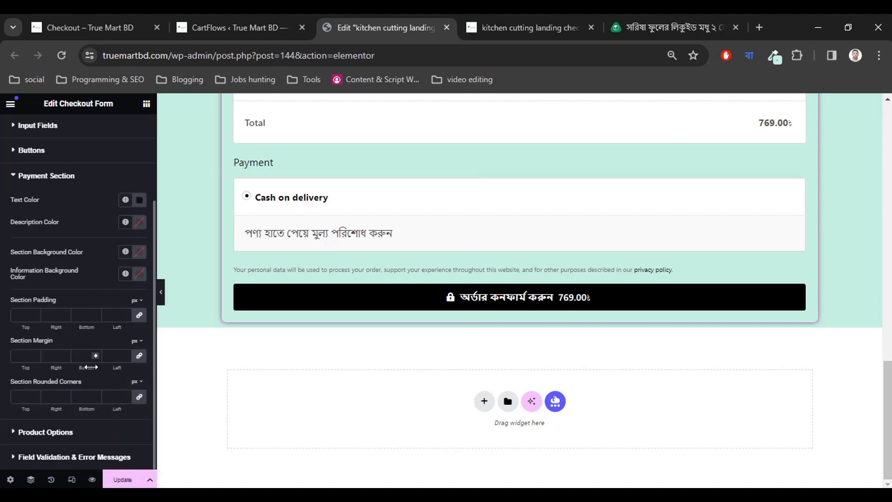
{"action": "scroll", "coordinate": [79, 344], "scroll_direction": "up", "scroll_amount": 3}
{"action": "left_click", "coordinate": [44, 289]}
{"action": "scroll", "coordinate": [316, 349], "scroll_direction": "up", "scroll_amount": 7}
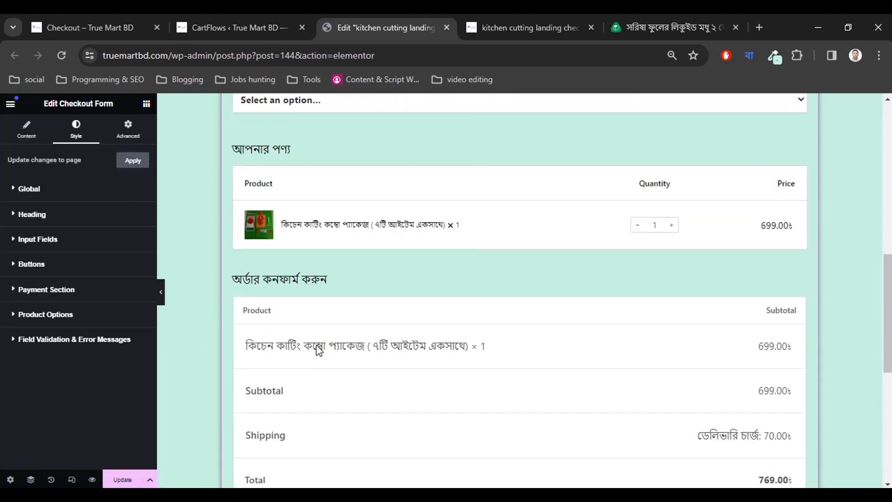
{"action": "scroll", "coordinate": [318, 349], "scroll_direction": "up", "scroll_amount": 2}
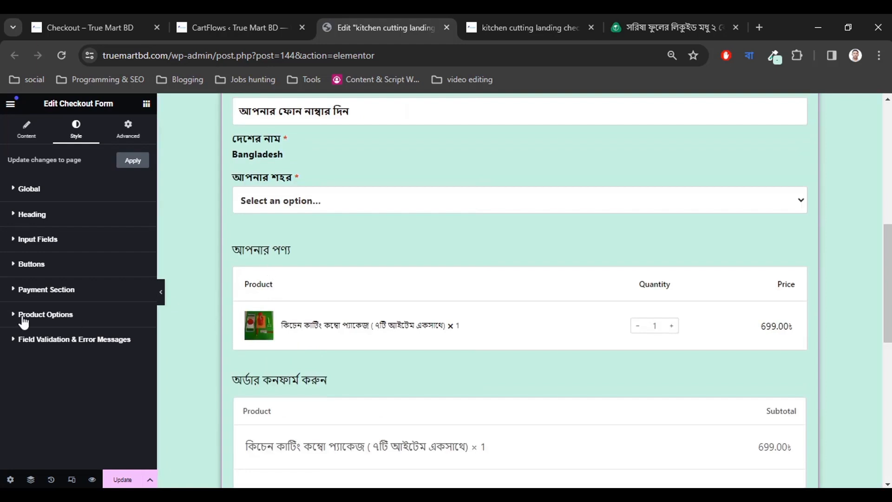
Switch the Product Options skin between Cards and Classic several times to compare the looks.
{"action": "left_click", "coordinate": [27, 129]}
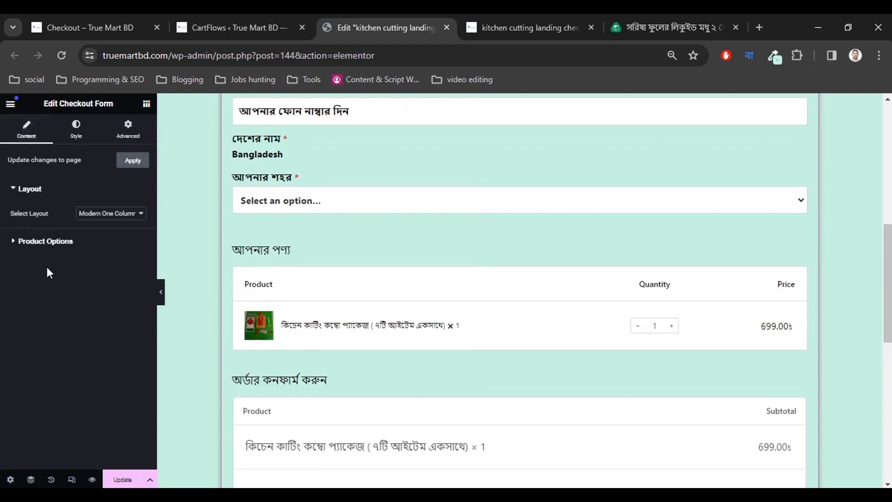
{"action": "left_click", "coordinate": [46, 241]}
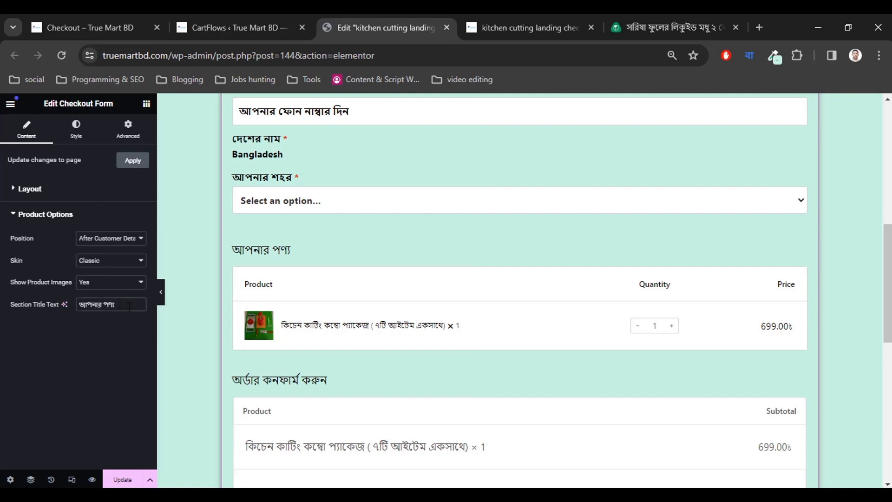
{"action": "left_click", "coordinate": [95, 261]}
{"action": "left_click", "coordinate": [96, 278]}
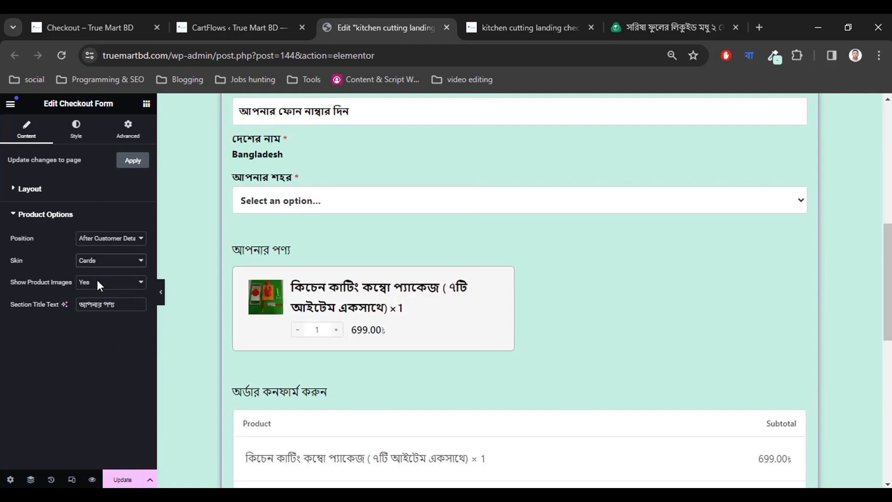
{"action": "left_click", "coordinate": [100, 261]}
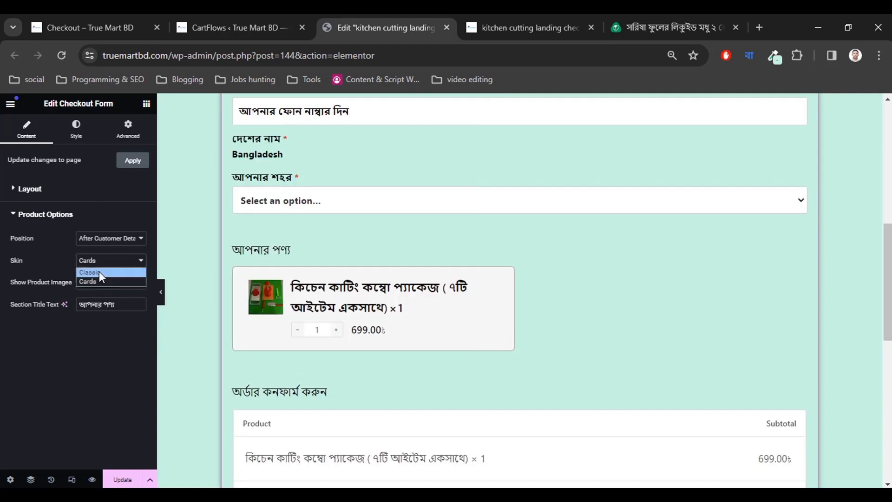
{"action": "left_click", "coordinate": [99, 271]}
{"action": "left_click", "coordinate": [100, 261]}
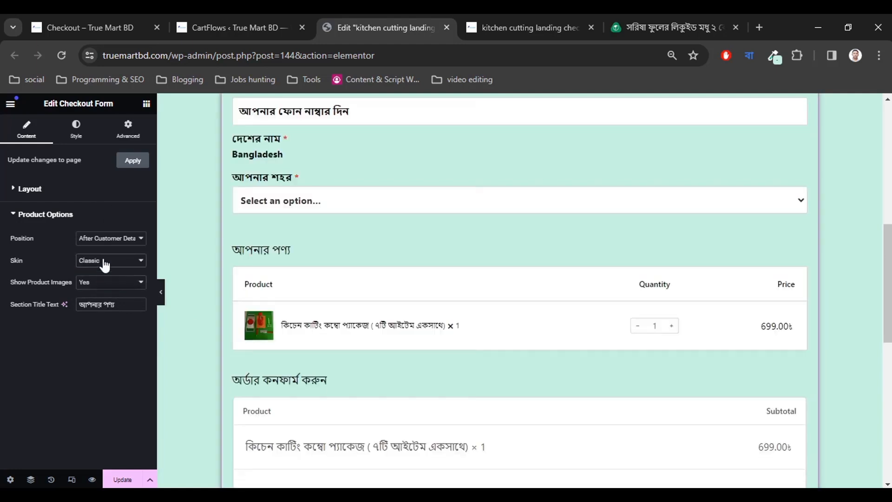
{"action": "left_click", "coordinate": [102, 281]}
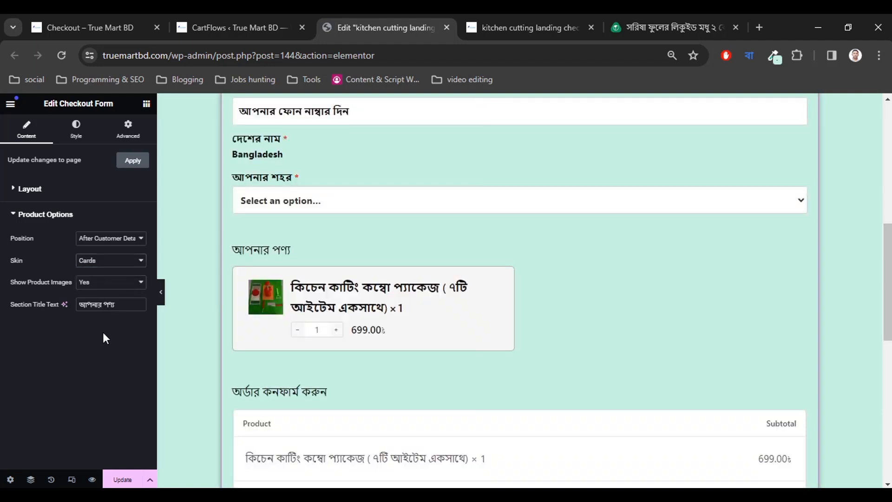
{"action": "left_click", "coordinate": [97, 268]}
{"action": "left_click", "coordinate": [96, 277]}
{"action": "left_click", "coordinate": [97, 262]}
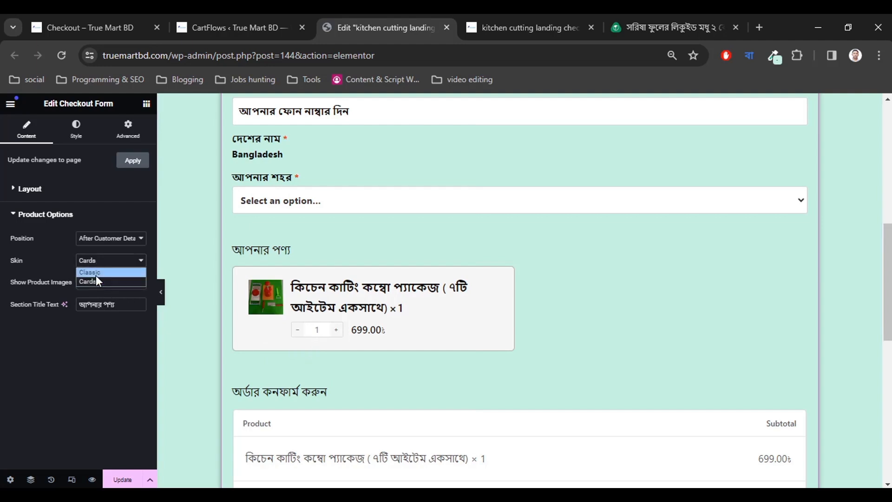
{"action": "left_click", "coordinate": [95, 273]}
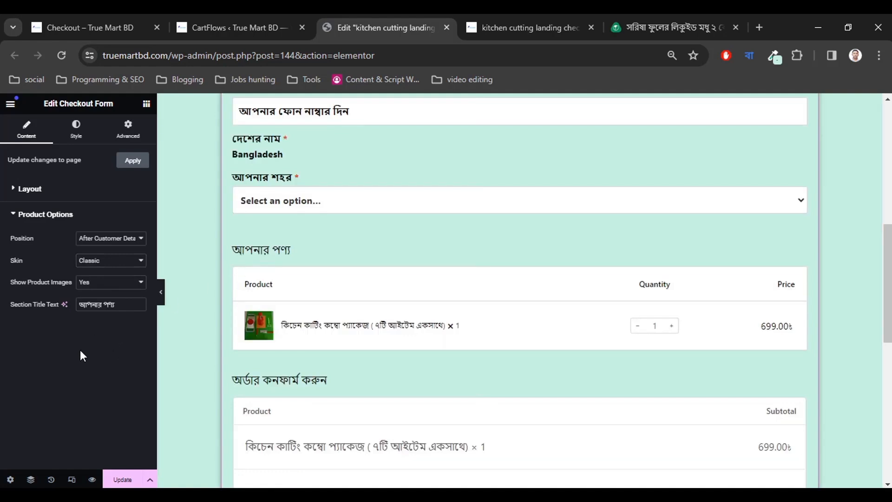
Keep the Classic table skin and update the page.
{"action": "left_click", "coordinate": [98, 268]}
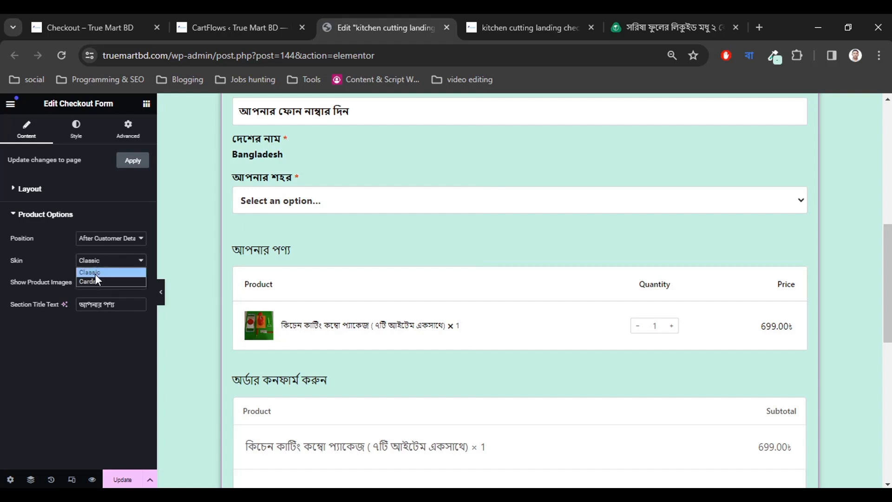
{"action": "left_click", "coordinate": [95, 273]}
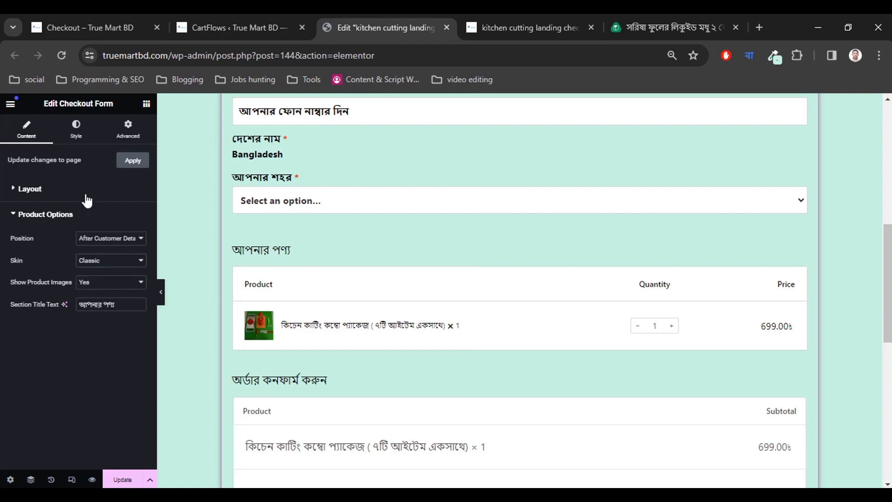
{"action": "left_click", "coordinate": [122, 479]}
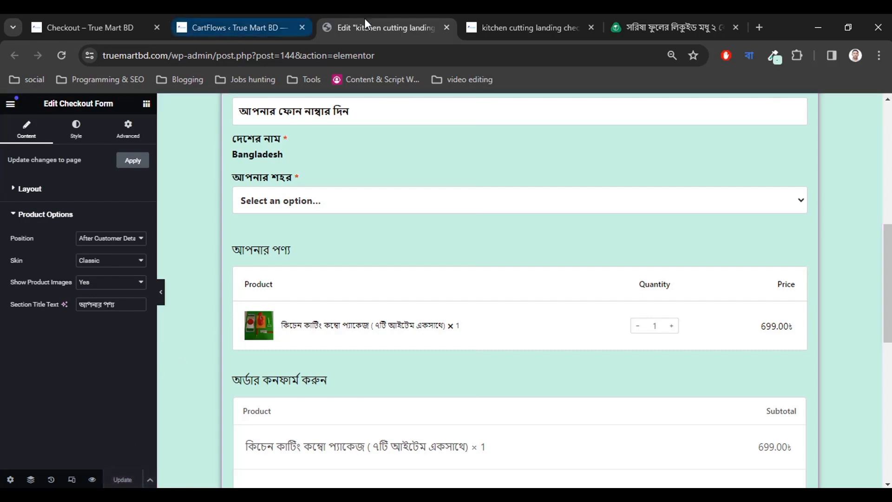
Reload the live checkout page, then go back to the editor scrolled to the top.
{"action": "left_click", "coordinate": [536, 19]}
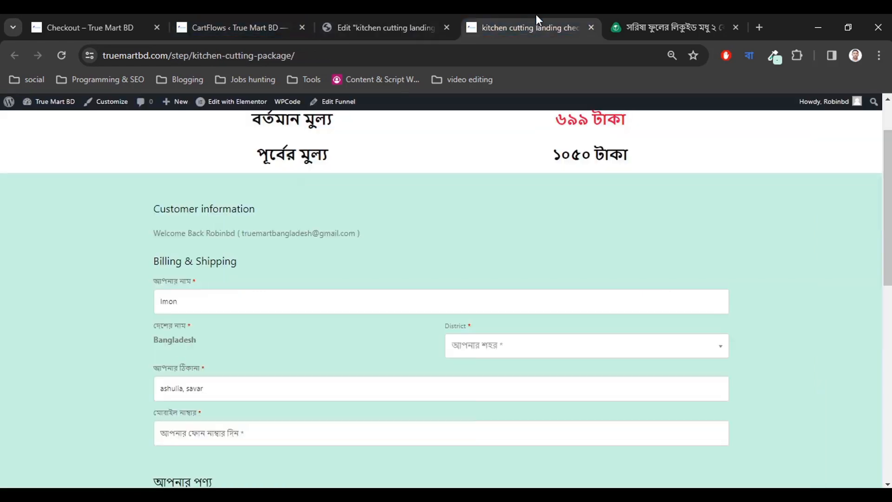
{"action": "left_click", "coordinate": [61, 55]}
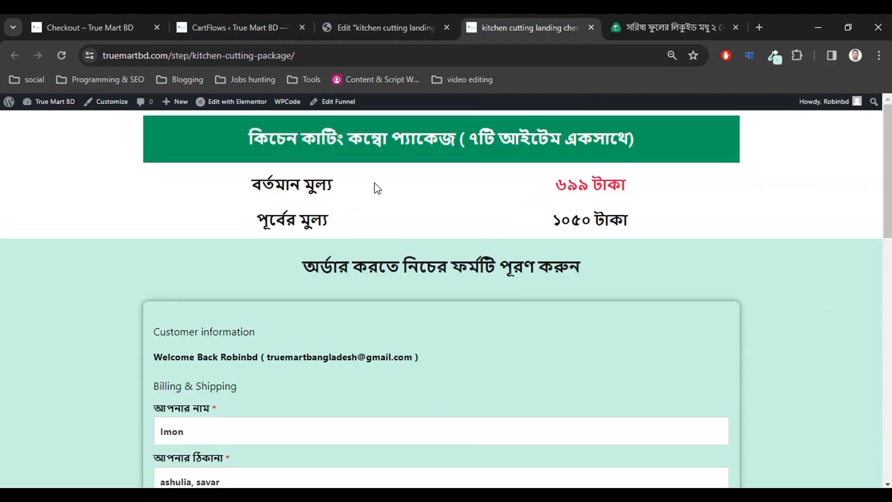
{"action": "left_click", "coordinate": [371, 21]}
{"action": "scroll", "coordinate": [356, 247], "scroll_direction": "up", "scroll_amount": 10}
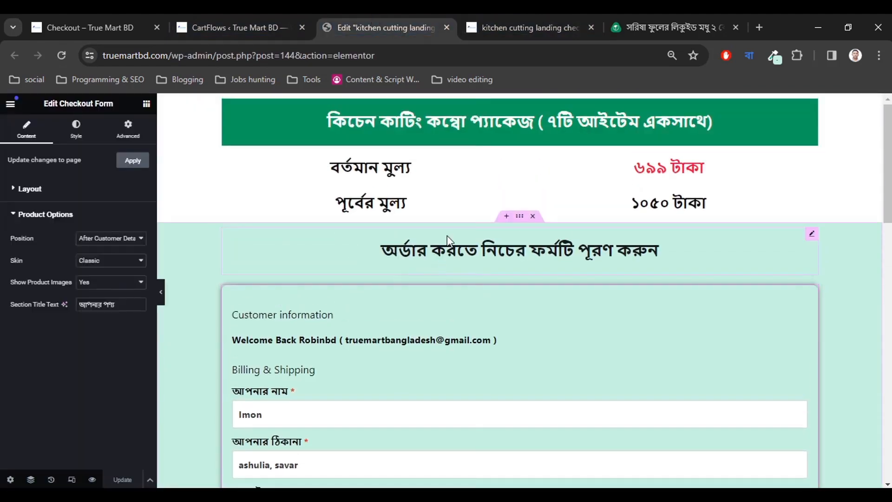
Give the order form container a 30 px top margin.
{"action": "left_click", "coordinate": [519, 216]}
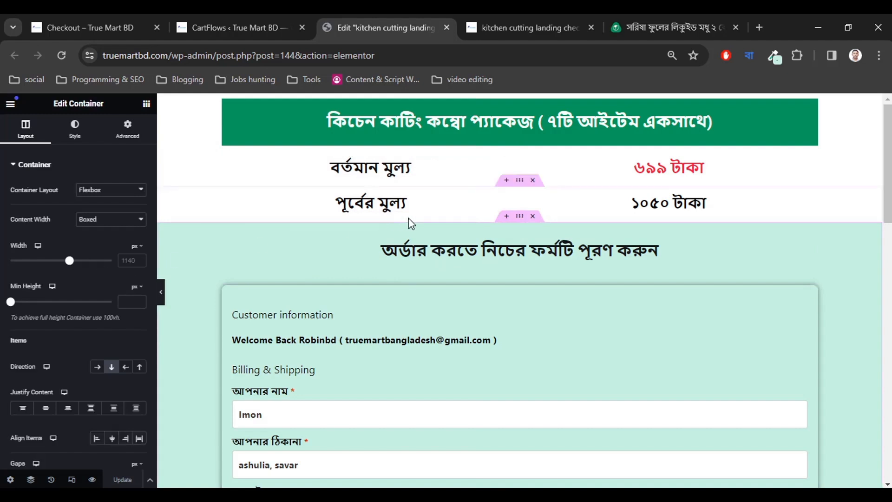
{"action": "left_click", "coordinate": [73, 141]}
{"action": "left_click", "coordinate": [127, 130]}
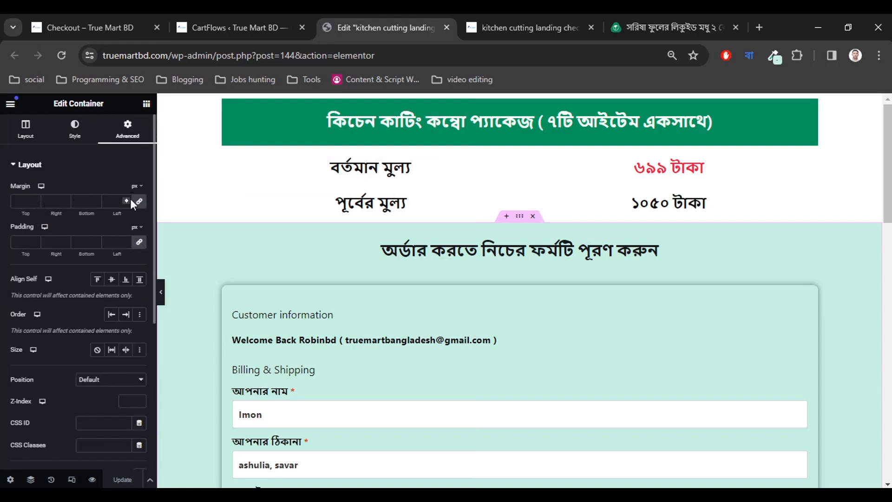
{"action": "left_click", "coordinate": [23, 201]}
{"action": "type", "text": "0"}
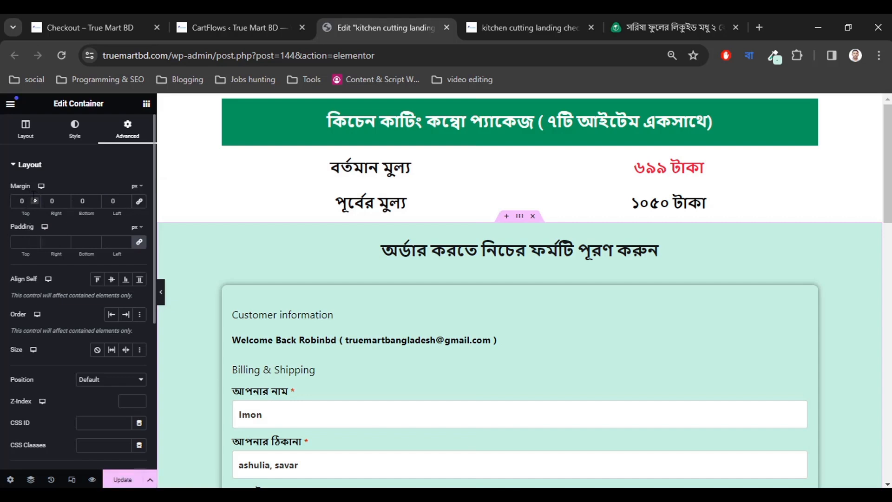
{"action": "left_click", "coordinate": [34, 199]}
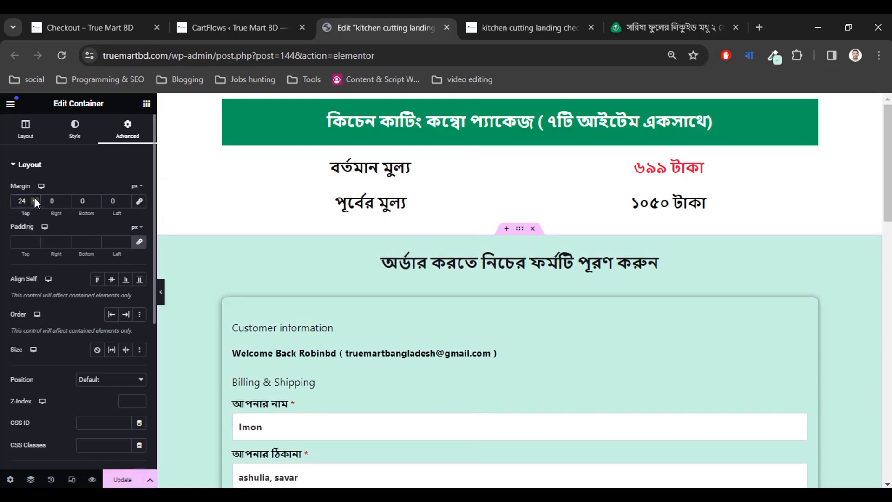
{"action": "left_click", "coordinate": [35, 203]}
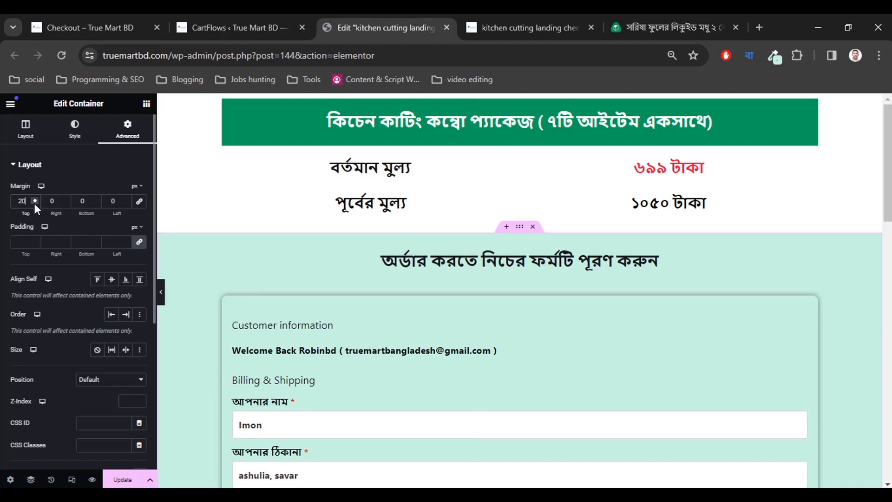
{"action": "left_click", "coordinate": [34, 199]}
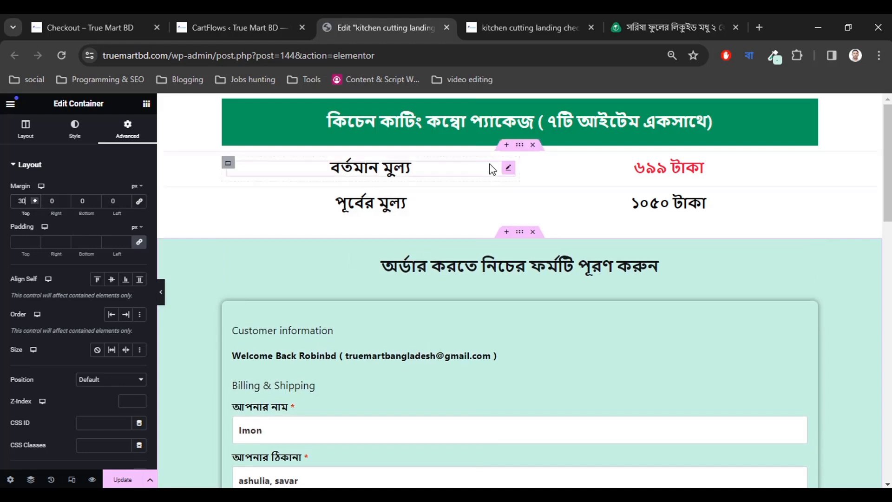
Unlink the price-row container's margins and set its top margin to 20 px.
{"action": "left_click", "coordinate": [519, 155]}
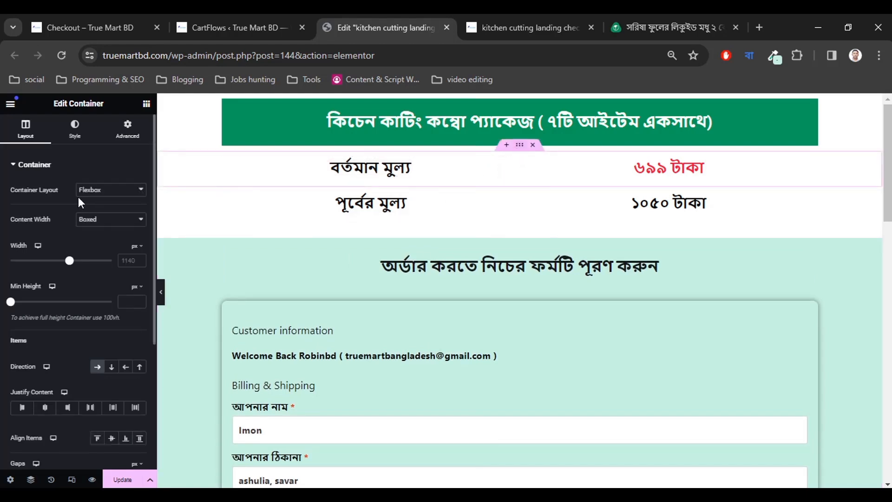
{"action": "left_click", "coordinate": [128, 135]}
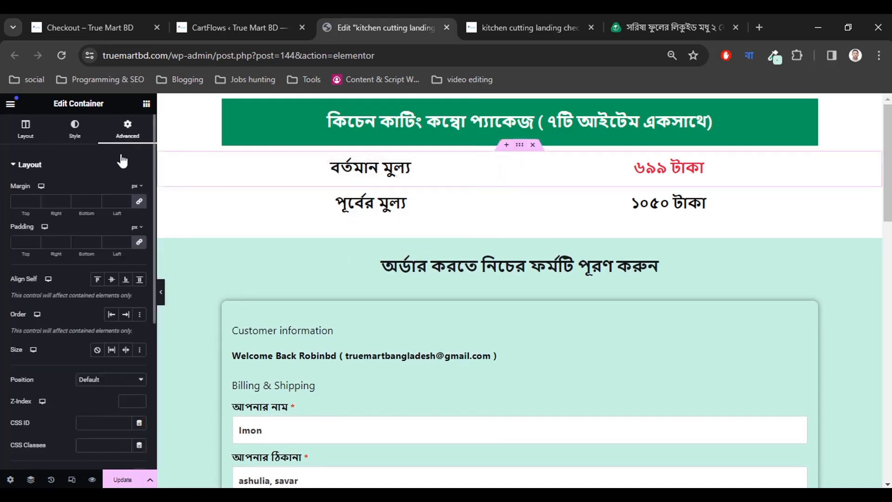
{"action": "left_click", "coordinate": [139, 203]}
{"action": "left_click", "coordinate": [34, 199]}
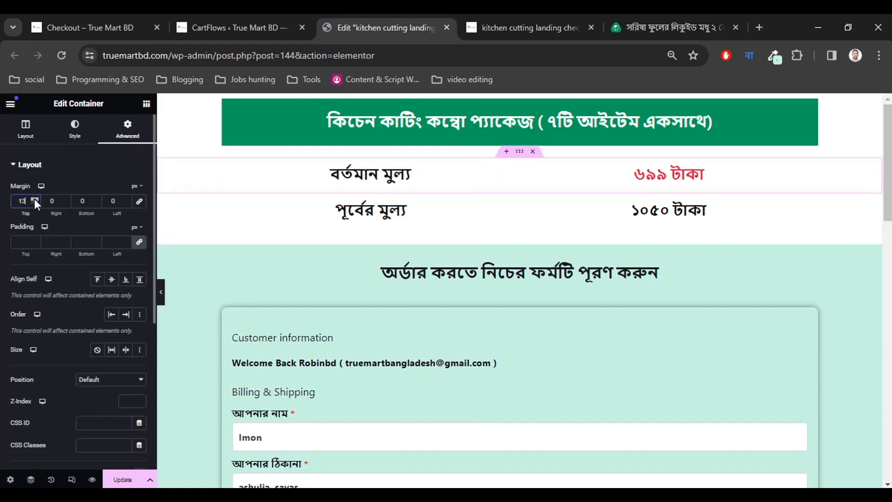
{"action": "left_click", "coordinate": [34, 199]}
{"action": "left_click", "coordinate": [35, 199]}
{"action": "left_click", "coordinate": [34, 199]}
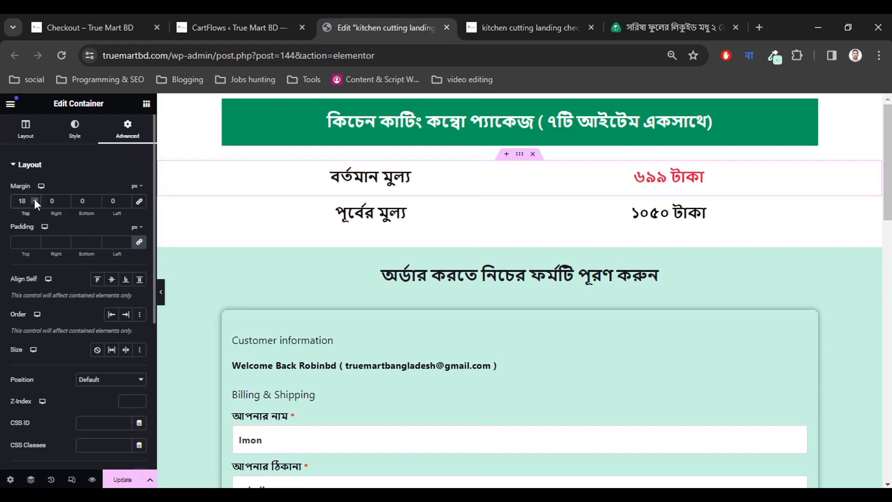
{"action": "left_click", "coordinate": [34, 199]}
{"action": "left_click", "coordinate": [34, 199]}
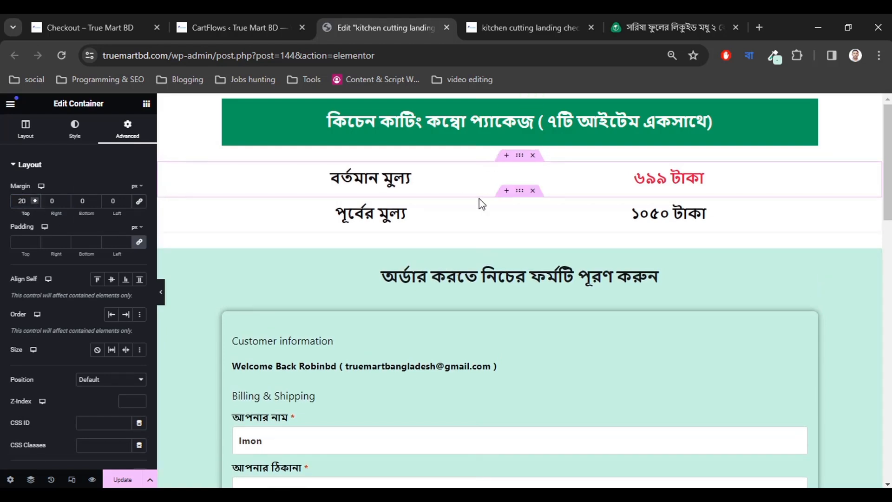
Compare against the falaqfood reference and live checkout page, then return to the editor.
{"action": "left_click", "coordinate": [657, 19]}
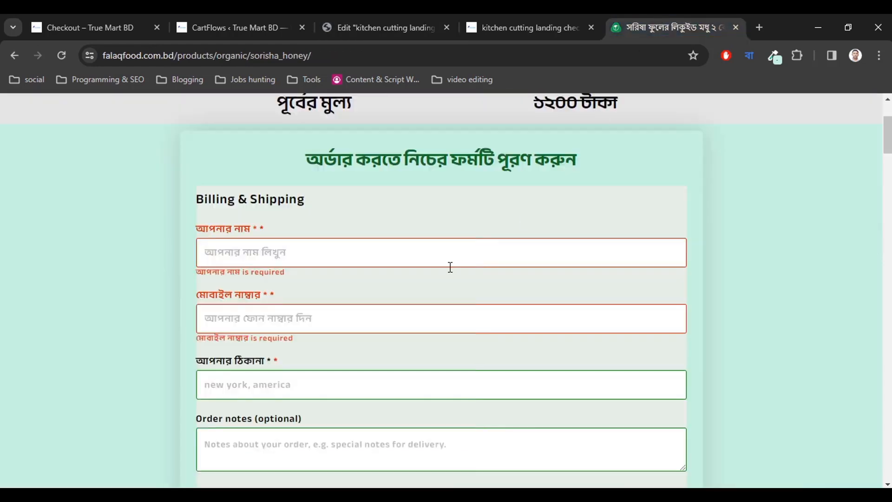
{"action": "scroll", "coordinate": [450, 265], "scroll_direction": "up", "scroll_amount": 3}
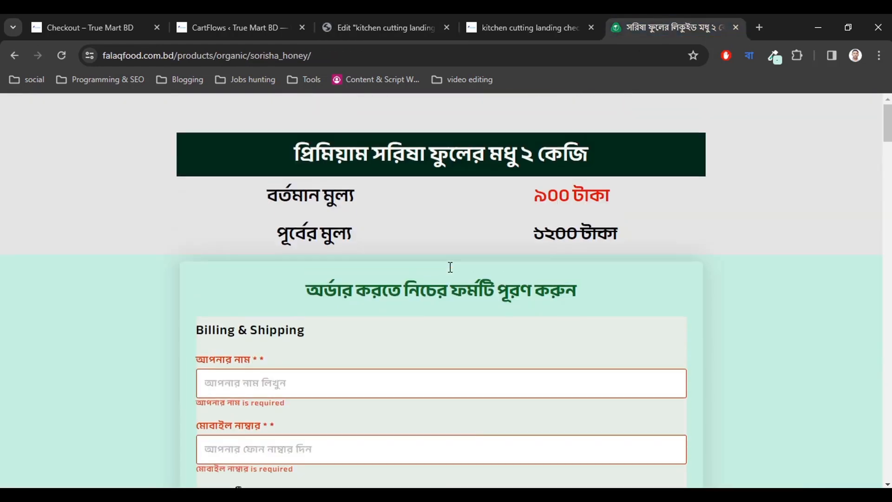
{"action": "left_click", "coordinate": [532, 21]}
{"action": "left_click", "coordinate": [397, 21]}
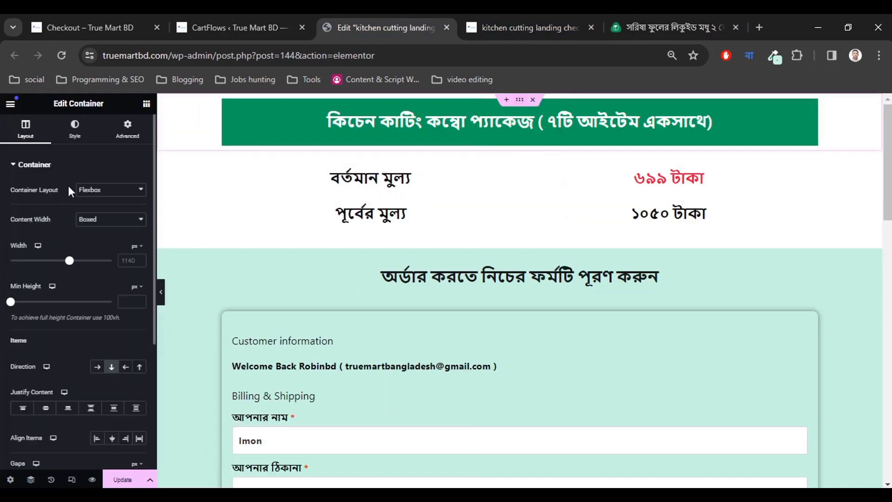
Set the title banner container's top margin to 60 px, update the page, and view it live.
{"action": "left_click", "coordinate": [126, 139]}
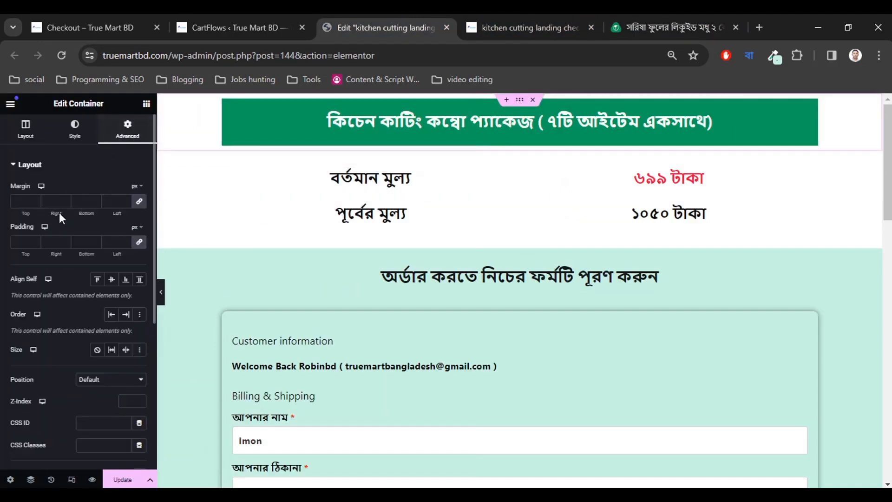
{"action": "left_click", "coordinate": [139, 203]}
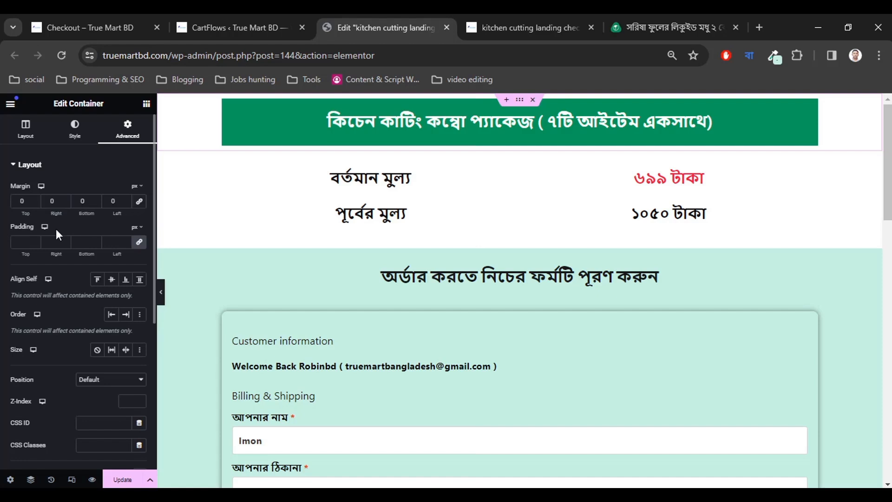
{"action": "left_click", "coordinate": [35, 198]}
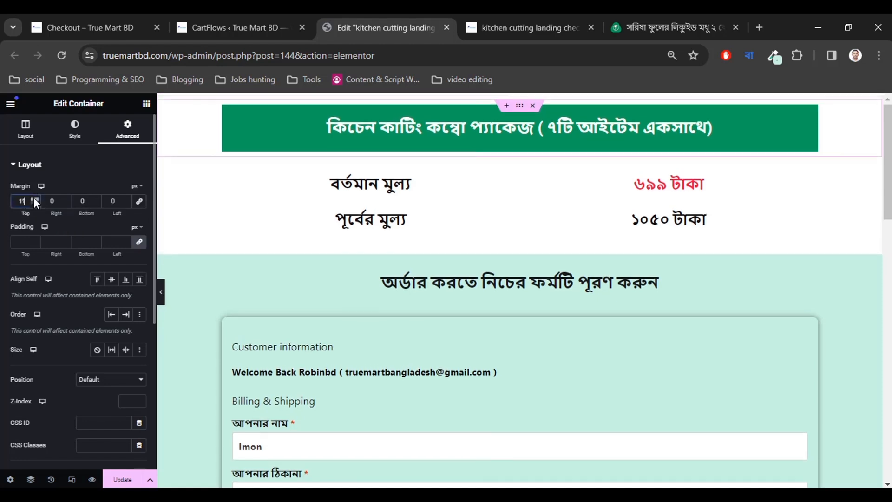
{"action": "left_click_drag", "start_coordinate": [35, 199], "coordinate": [35, 199]}
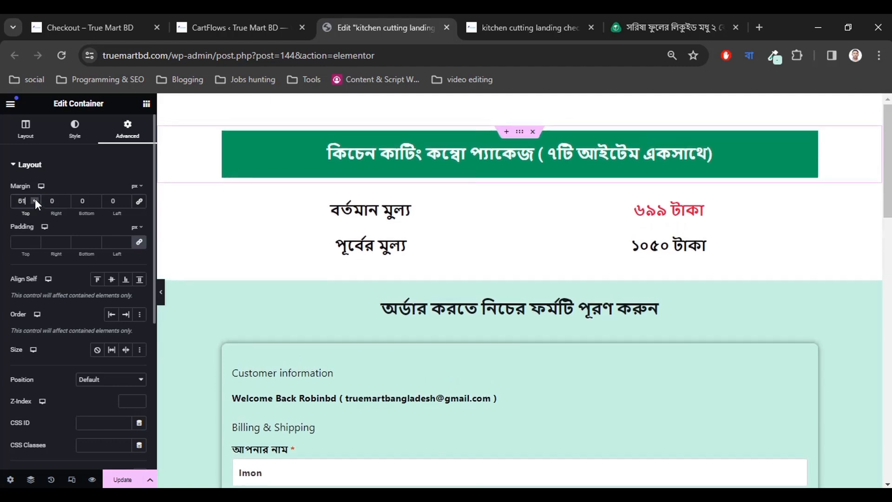
{"action": "left_click", "coordinate": [35, 204]}
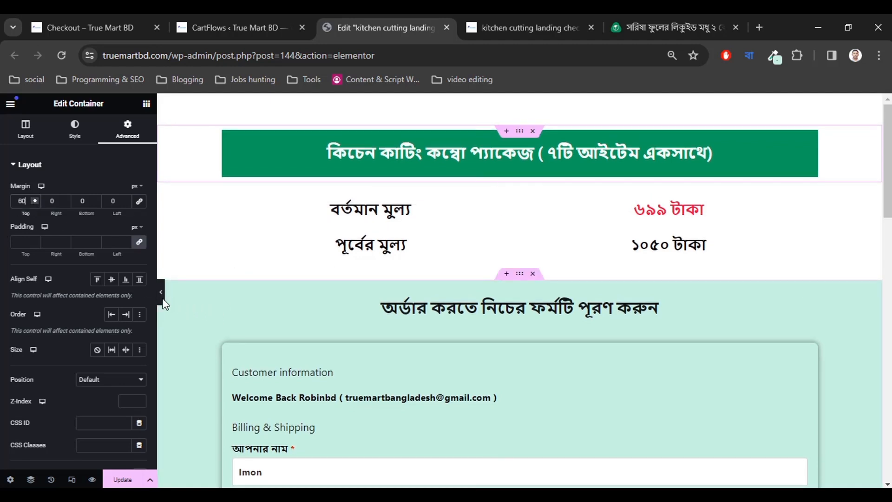
{"action": "left_click", "coordinate": [122, 479]}
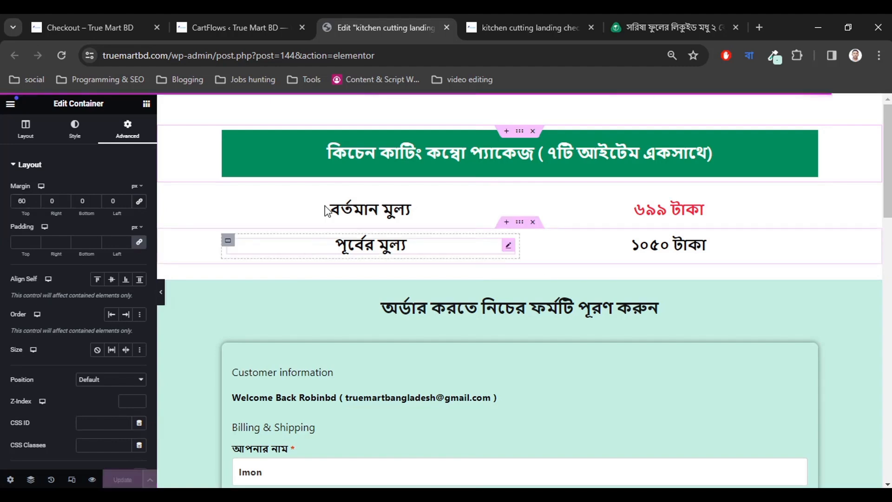
{"action": "key", "text": "ctrl+Tab"}
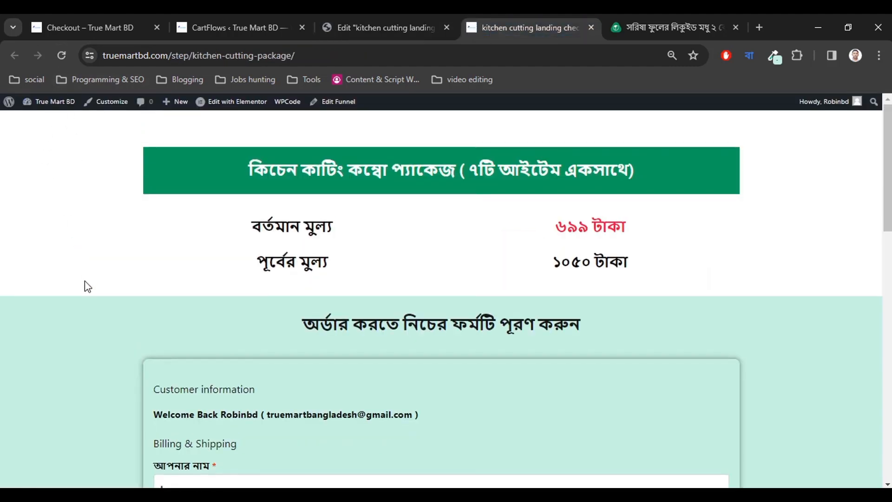
Scroll through the live checkout page, then return to the editor and scroll its preview.
{"action": "scroll", "coordinate": [88, 287], "scroll_direction": "down", "scroll_amount": 6}
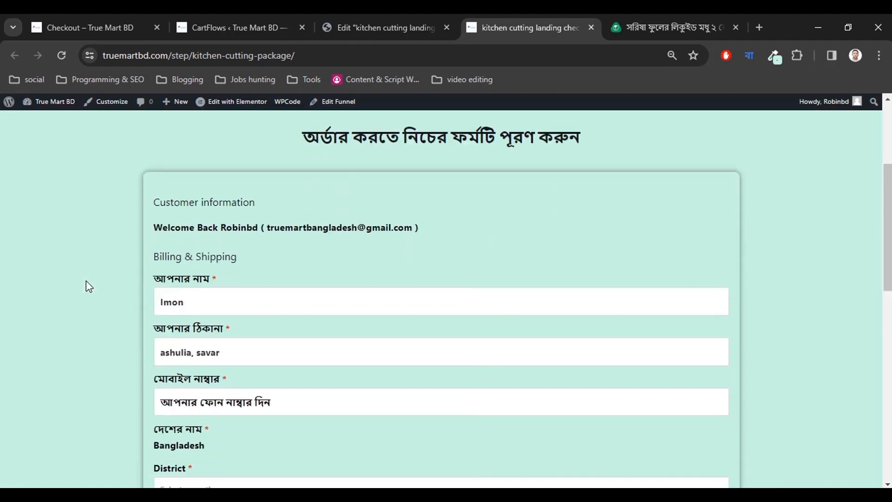
{"action": "scroll", "coordinate": [88, 286], "scroll_direction": "down", "scroll_amount": 1}
{"action": "scroll", "coordinate": [89, 286], "scroll_direction": "up", "scroll_amount": 3}
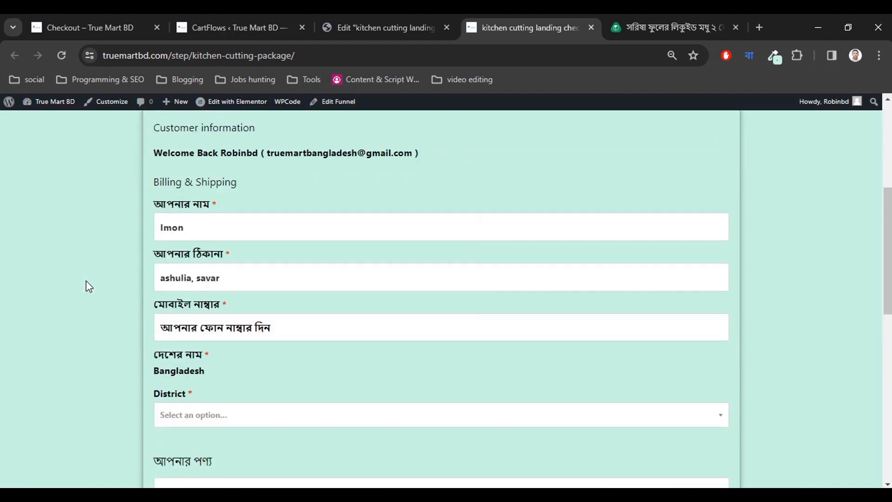
{"action": "scroll", "coordinate": [88, 287], "scroll_direction": "up", "scroll_amount": 4}
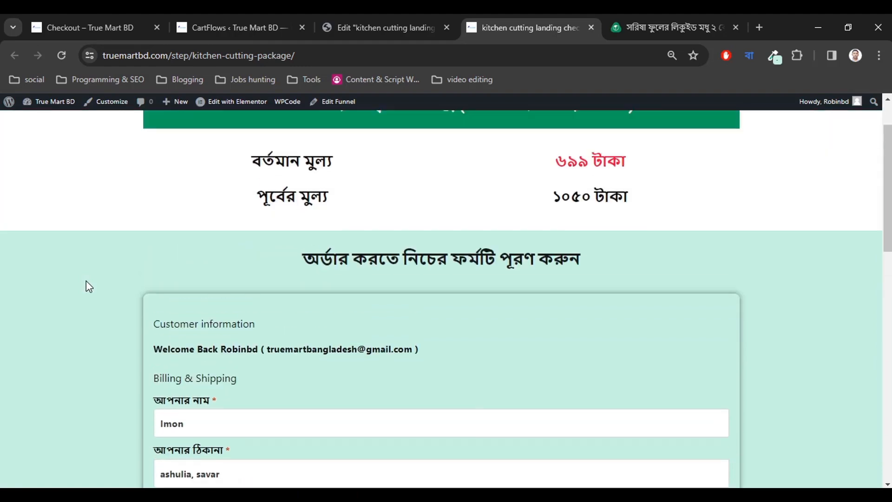
{"action": "scroll", "coordinate": [88, 287], "scroll_direction": "down", "scroll_amount": 8}
{"action": "scroll", "coordinate": [86, 281], "scroll_direction": "down", "scroll_amount": 1}
{"action": "scroll", "coordinate": [86, 281], "scroll_direction": "up", "scroll_amount": 6}
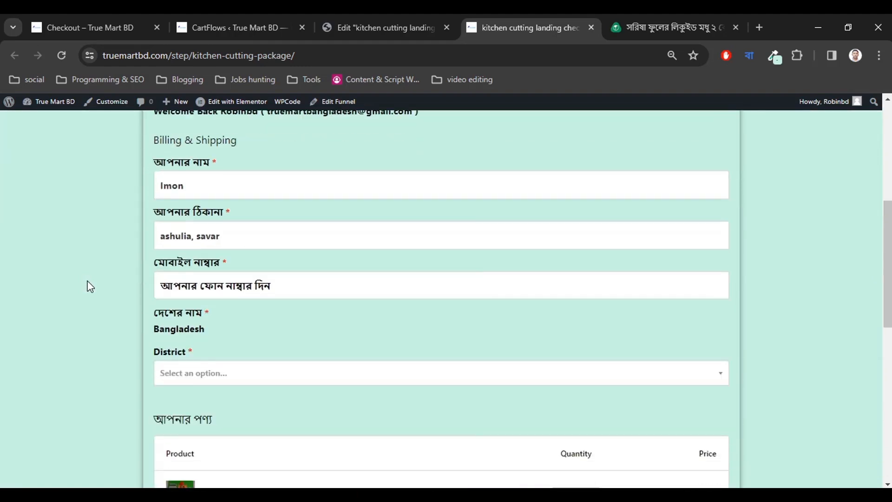
{"action": "scroll", "coordinate": [88, 281], "scroll_direction": "down", "scroll_amount": 1}
{"action": "scroll", "coordinate": [90, 286], "scroll_direction": "up", "scroll_amount": 7}
{"action": "scroll", "coordinate": [88, 288], "scroll_direction": "down", "scroll_amount": 2}
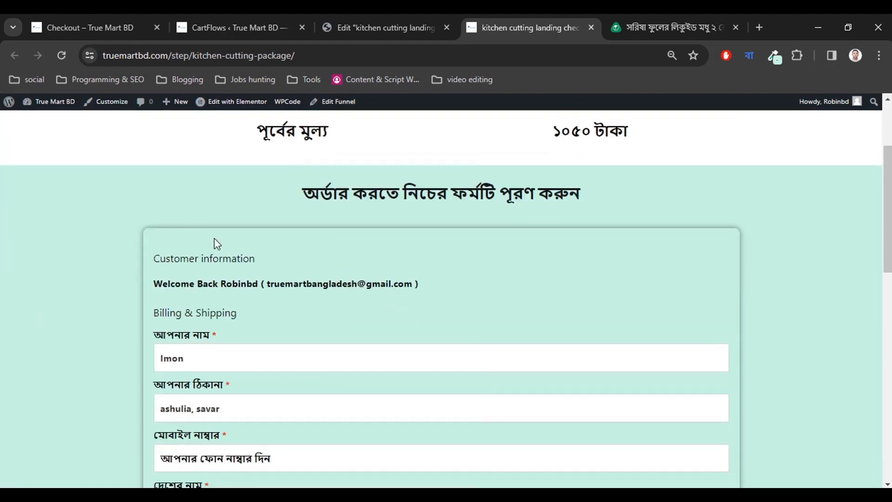
{"action": "left_click", "coordinate": [383, 26]}
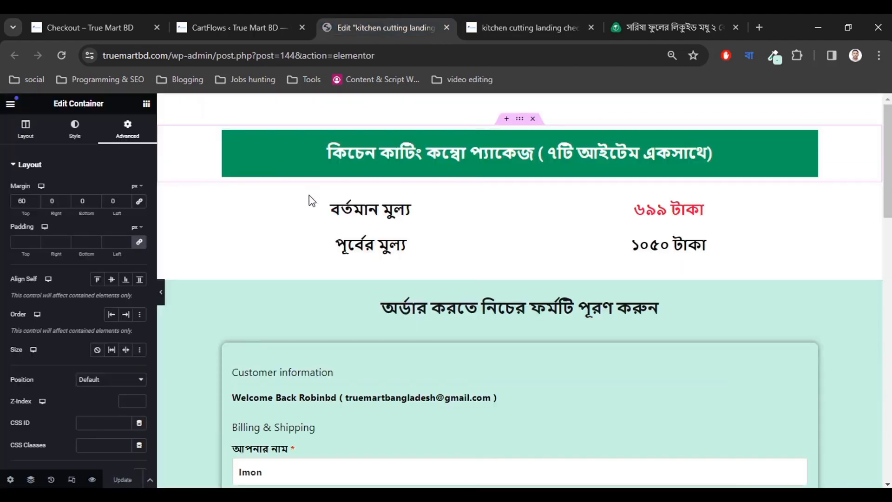
{"action": "scroll", "coordinate": [307, 272], "scroll_direction": "down", "scroll_amount": 3}
{"action": "scroll", "coordinate": [353, 241], "scroll_direction": "down", "scroll_amount": 2}
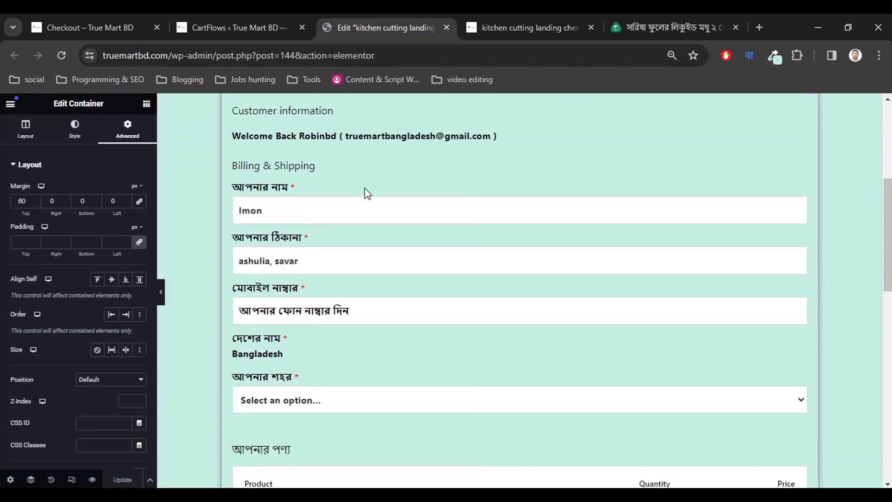
{"action": "scroll", "coordinate": [418, 192], "scroll_direction": "up", "scroll_amount": 2}
{"action": "scroll", "coordinate": [436, 213], "scroll_direction": "down", "scroll_amount": 15}
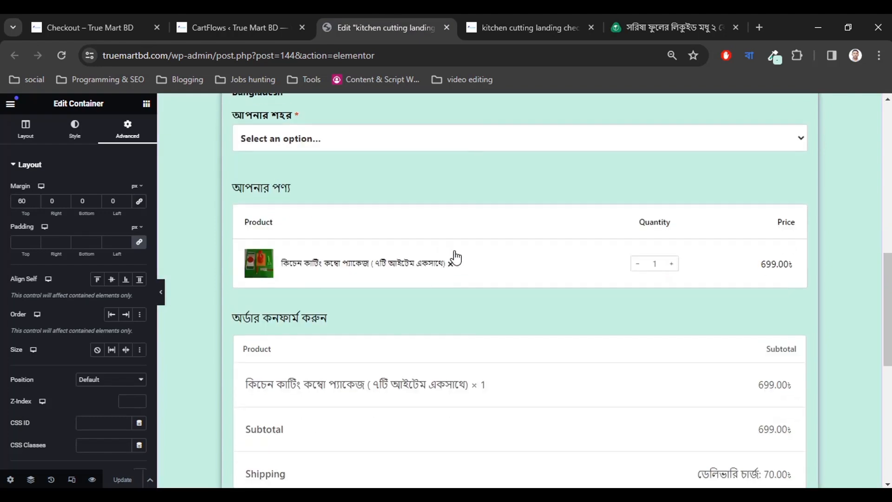
{"action": "scroll", "coordinate": [408, 312], "scroll_direction": "up", "scroll_amount": 12}
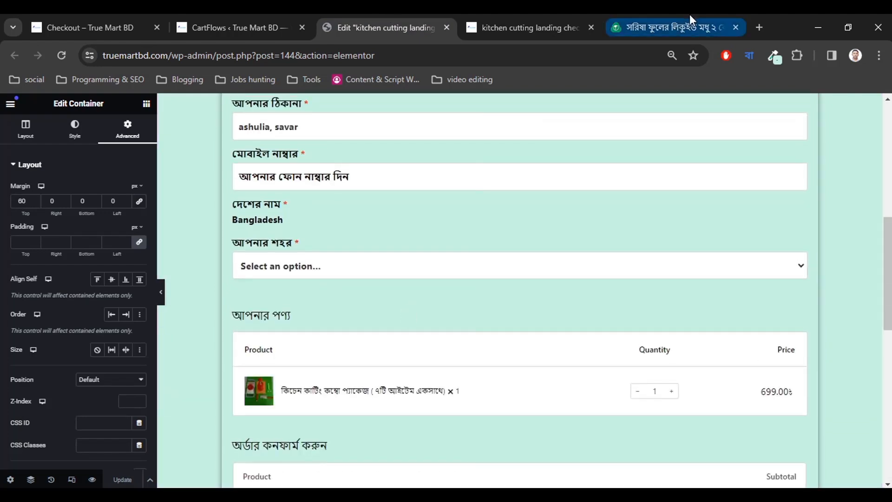
Compare with the falaqfood reference page, then scroll the editor down to the empty drop area.
{"action": "left_click", "coordinate": [674, 27]}
{"action": "scroll", "coordinate": [438, 331], "scroll_direction": "down", "scroll_amount": 15}
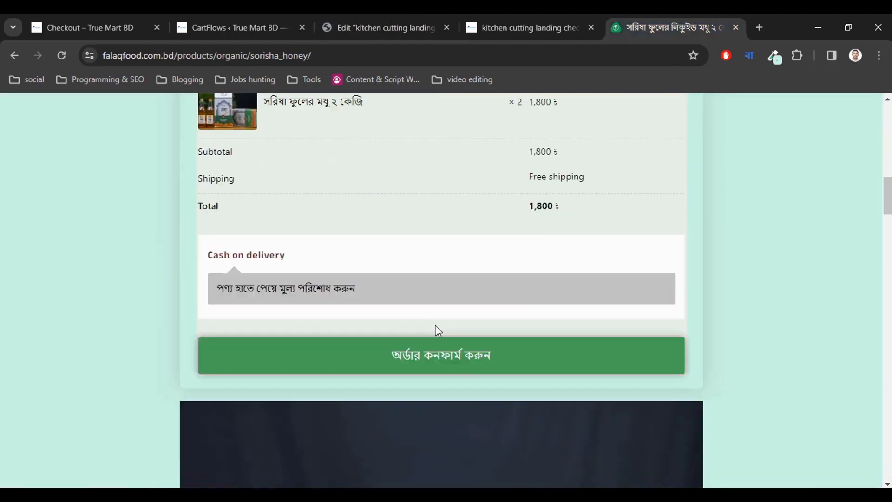
{"action": "scroll", "coordinate": [392, 328], "scroll_direction": "down", "scroll_amount": 10}
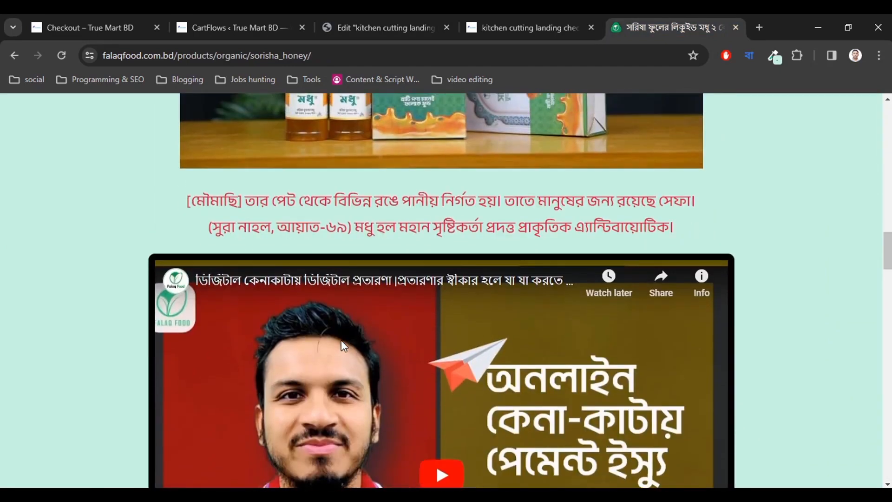
{"action": "scroll", "coordinate": [341, 340], "scroll_direction": "up", "scroll_amount": 6}
{"action": "left_click", "coordinate": [398, 21]}
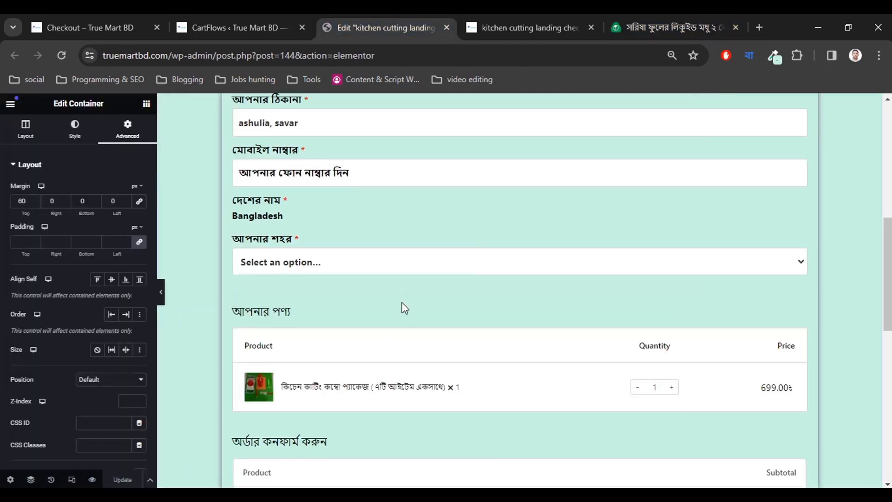
{"action": "scroll", "coordinate": [404, 300], "scroll_direction": "down", "scroll_amount": 8}
{"action": "scroll", "coordinate": [413, 320], "scroll_direction": "down", "scroll_amount": 3}
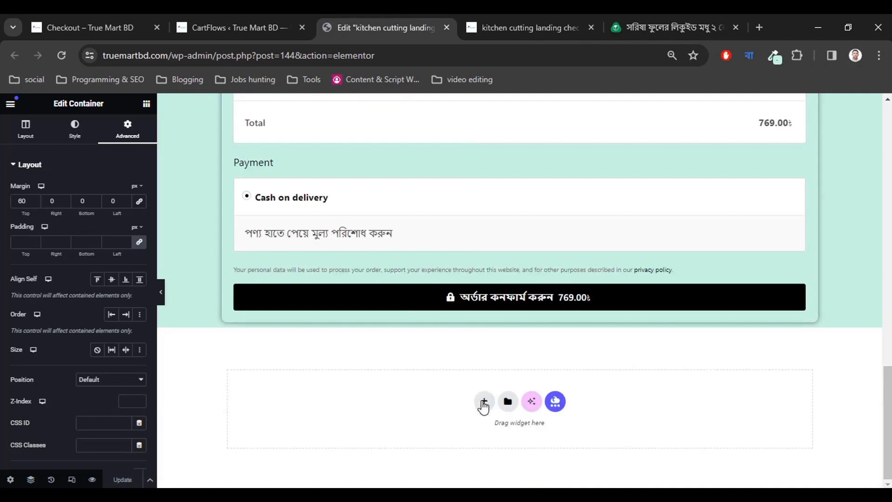
Add a single-structure Flexbox container below the checkout section.
{"action": "left_click", "coordinate": [484, 402]}
{"action": "left_click", "coordinate": [478, 432]}
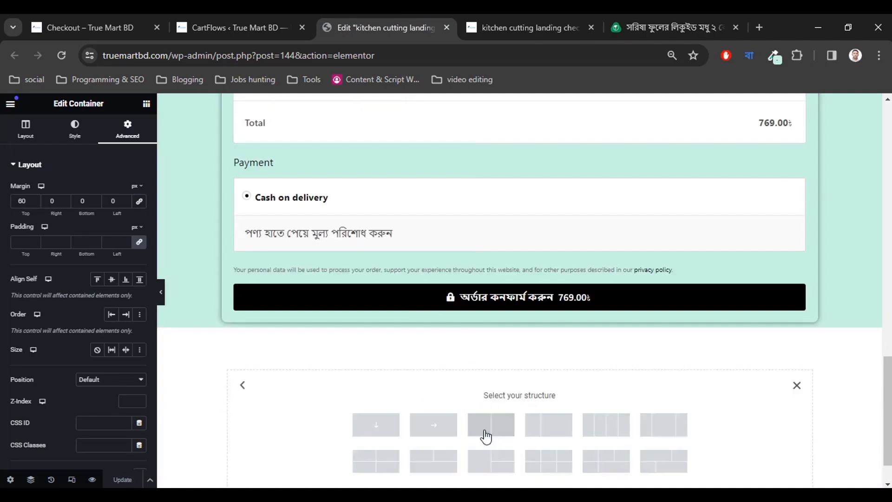
{"action": "left_click", "coordinate": [377, 426]}
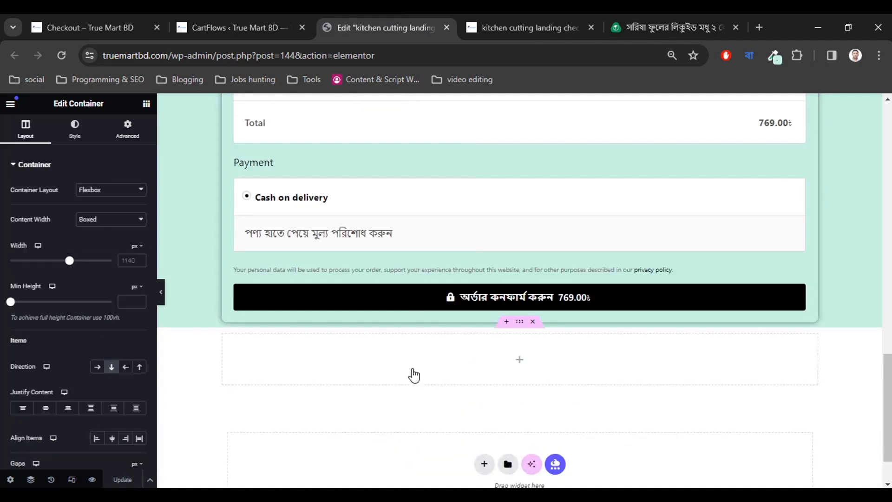
{"action": "left_click", "coordinate": [519, 360]}
After glancing at the honey reference page, drag an Image widget into the new container.
{"action": "left_click", "coordinate": [650, 25]}
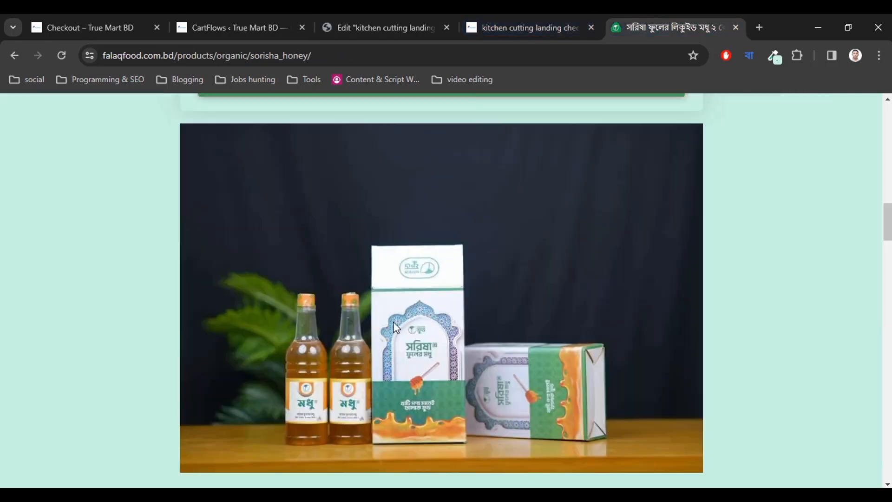
{"action": "scroll", "coordinate": [404, 306], "scroll_direction": "down", "scroll_amount": 7}
{"action": "scroll", "coordinate": [371, 288], "scroll_direction": "up", "scroll_amount": 6}
{"action": "scroll", "coordinate": [358, 292], "scroll_direction": "down", "scroll_amount": 1}
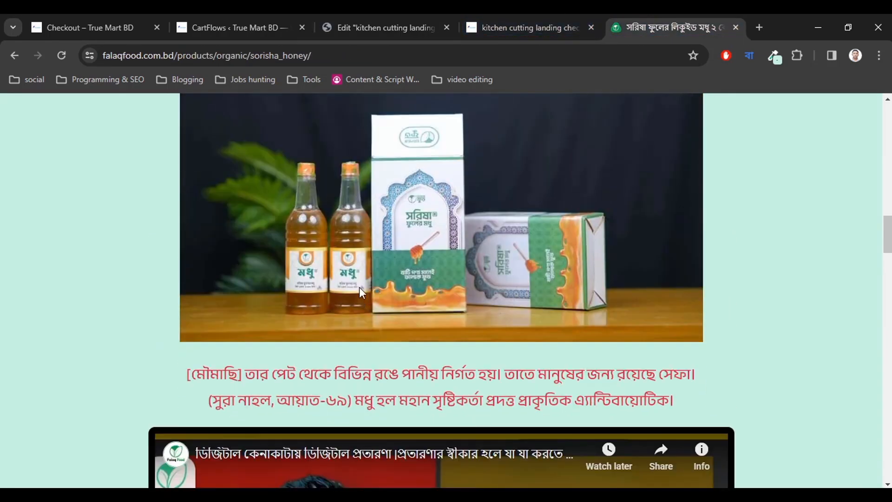
{"action": "left_click", "coordinate": [241, 21]}
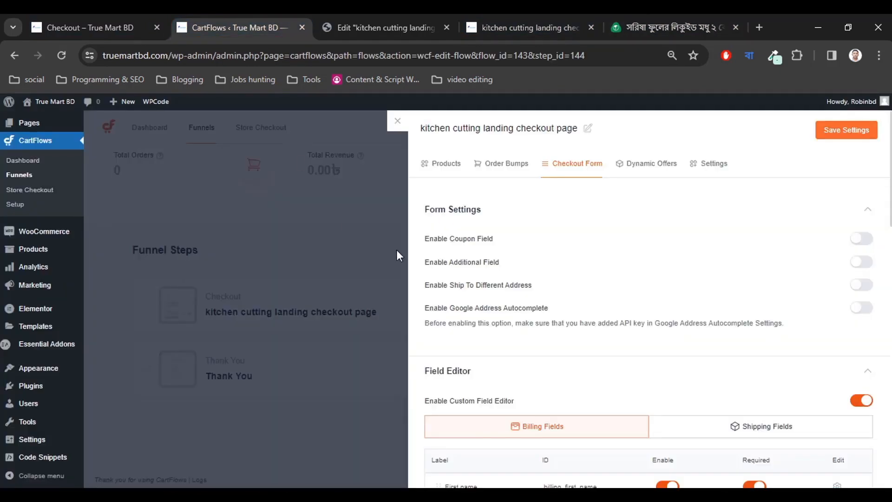
{"action": "left_click", "coordinate": [383, 21]}
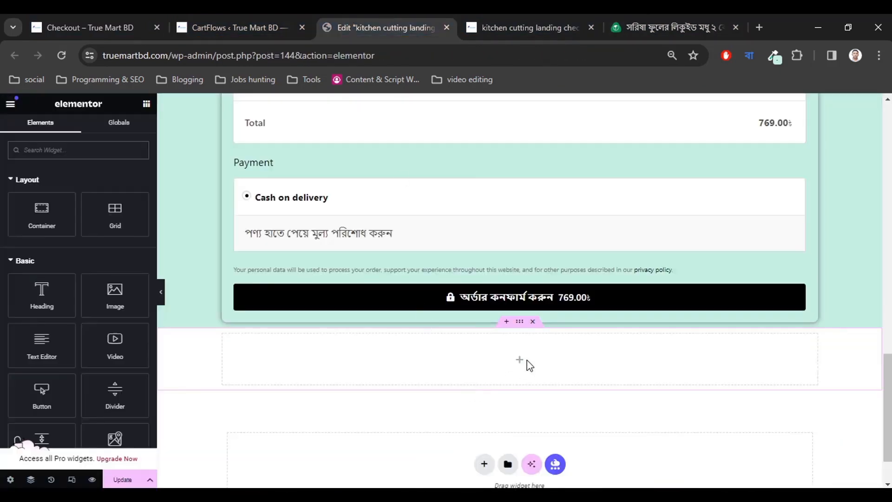
{"action": "left_click_drag", "start_coordinate": [115, 295], "coordinate": [522, 363]}
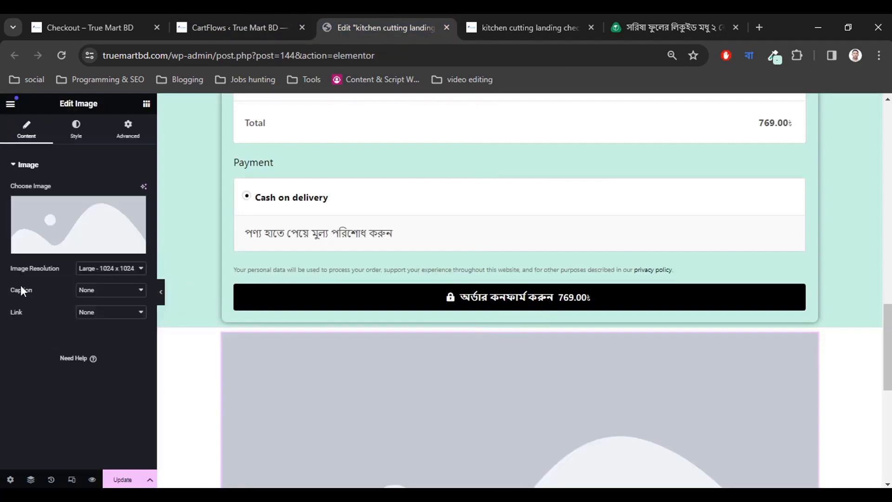
Set Image Resolution to Full and insert the kitchen cutter photo from the Media Library.
{"action": "left_click", "coordinate": [94, 273]}
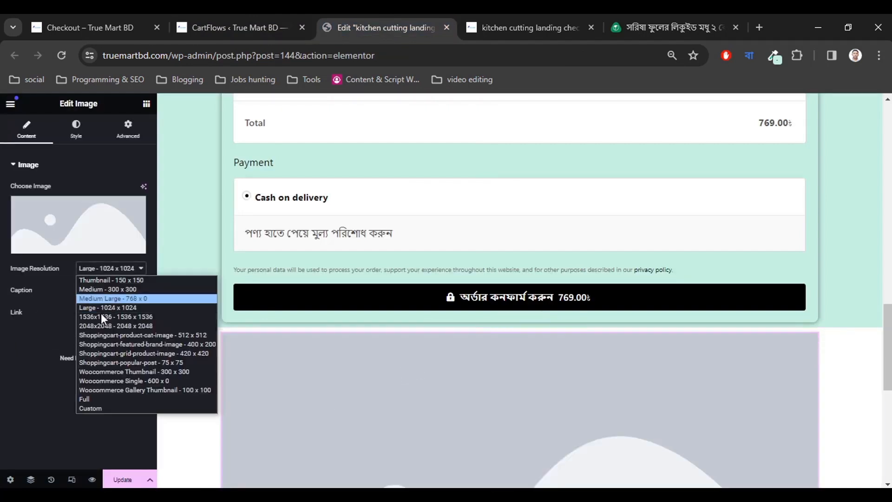
{"action": "left_click", "coordinate": [90, 396]}
{"action": "left_click", "coordinate": [74, 233]}
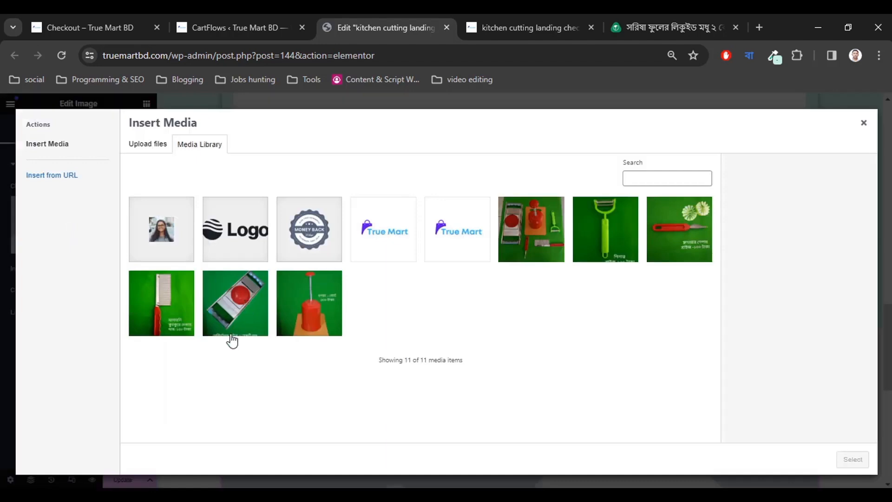
{"action": "left_click", "coordinate": [540, 242]}
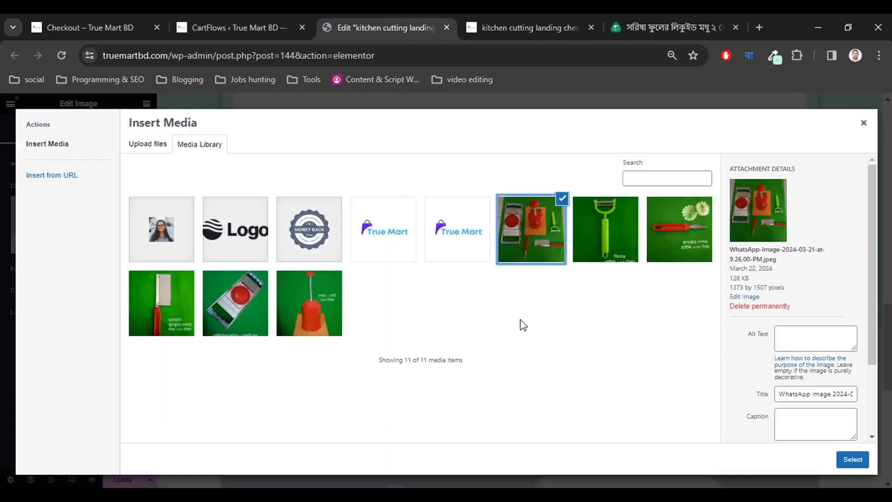
{"action": "left_click", "coordinate": [790, 336]}
{"action": "left_click", "coordinate": [851, 460]}
Dismiss the image optimizer notice, remove the photo, and open a new browser tab.
{"action": "scroll", "coordinate": [344, 385], "scroll_direction": "down", "scroll_amount": 10}
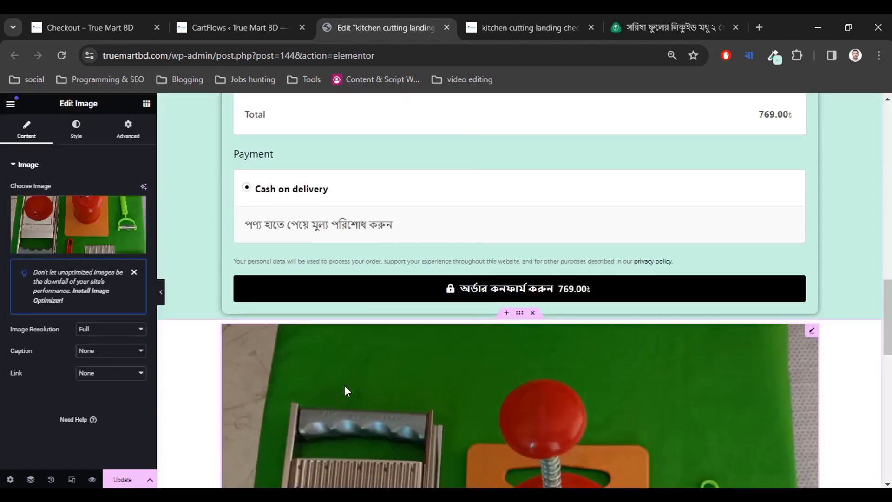
{"action": "scroll", "coordinate": [344, 385], "scroll_direction": "down", "scroll_amount": 3}
{"action": "scroll", "coordinate": [344, 385], "scroll_direction": "up", "scroll_amount": 10}
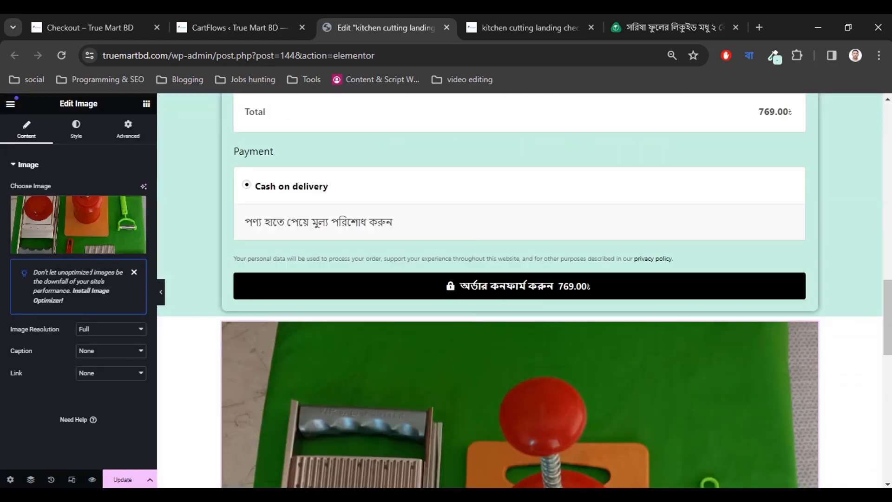
{"action": "left_click", "coordinate": [133, 273]}
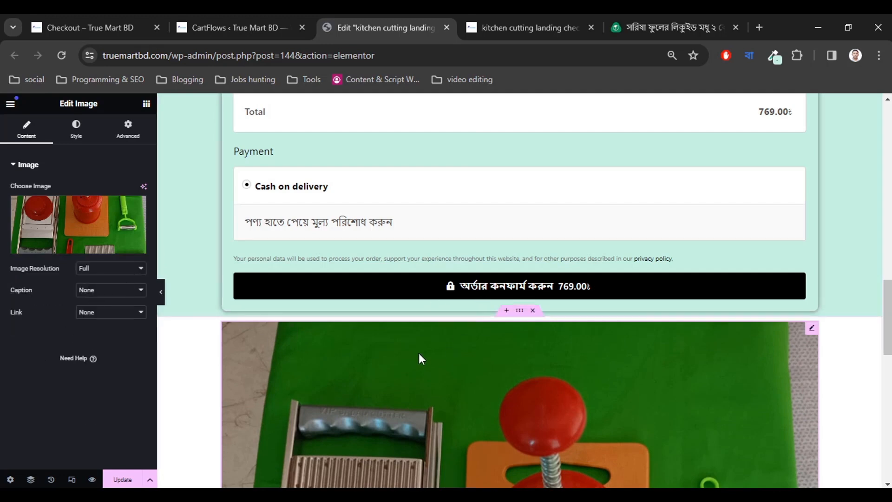
{"action": "left_click", "coordinate": [136, 209]}
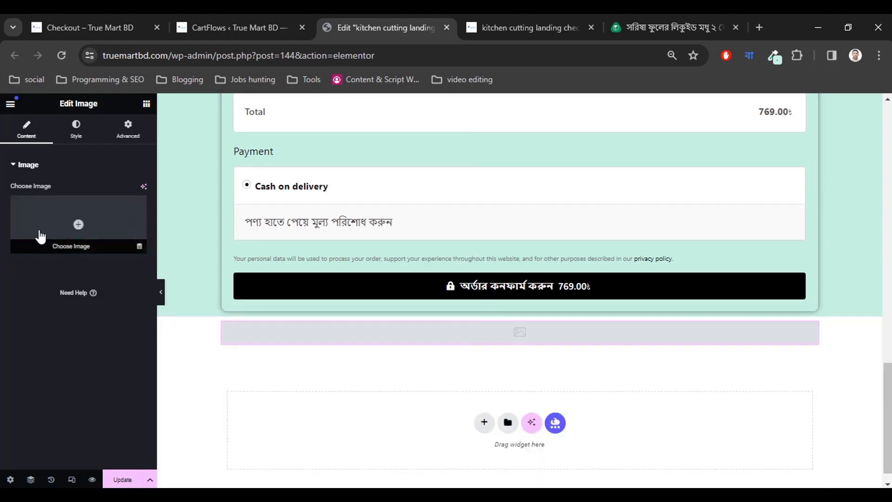
{"action": "left_click", "coordinate": [758, 28]}
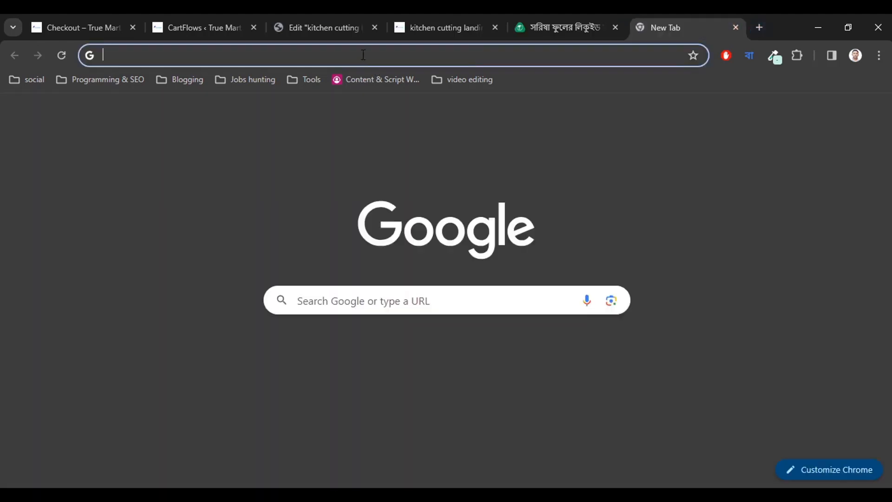
Load compressor.io in the new tab and open its file picker to choose an image.
{"action": "type", "text": "compressor.io"}
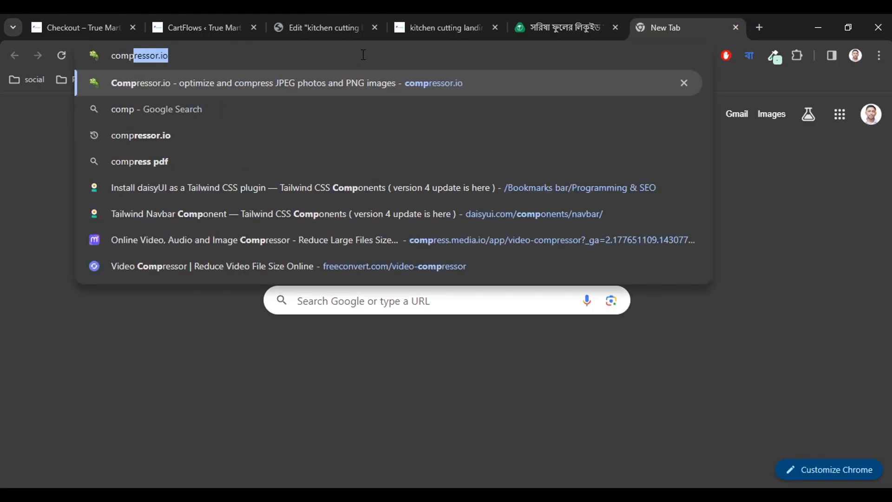
{"action": "key", "text": "Return"}
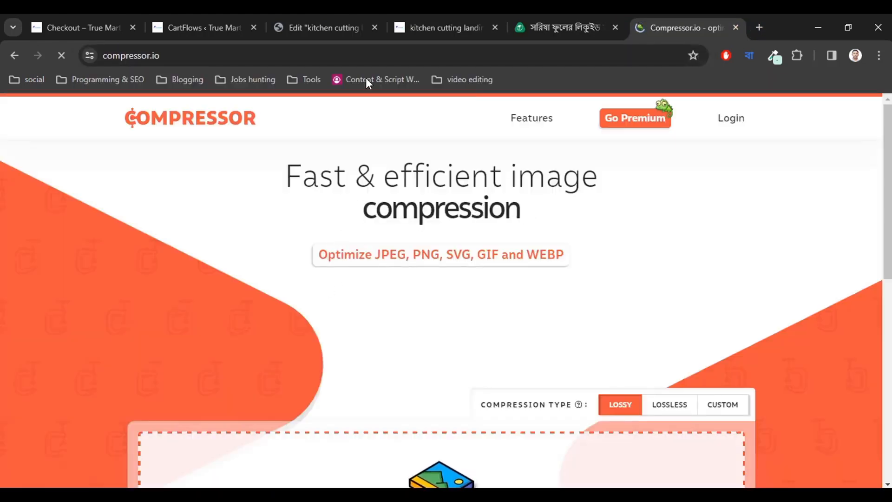
{"action": "left_click", "coordinate": [402, 27]}
{"action": "left_click", "coordinate": [350, 20]}
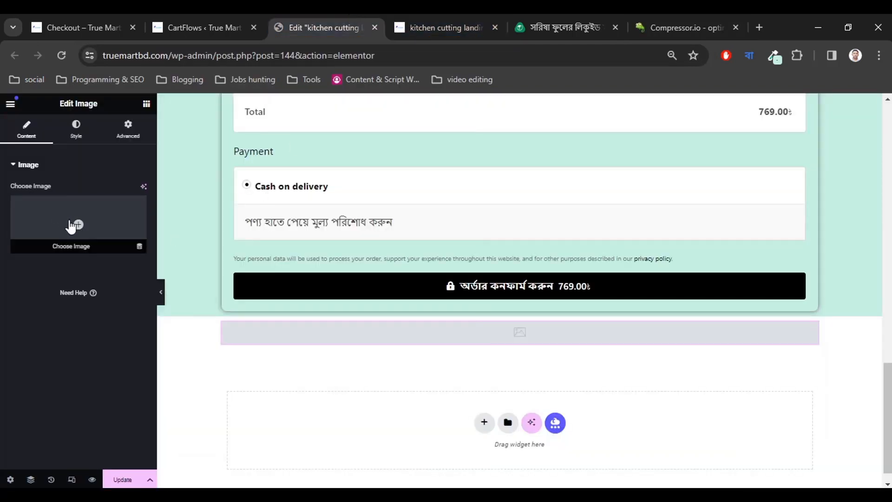
{"action": "left_click", "coordinate": [670, 18]}
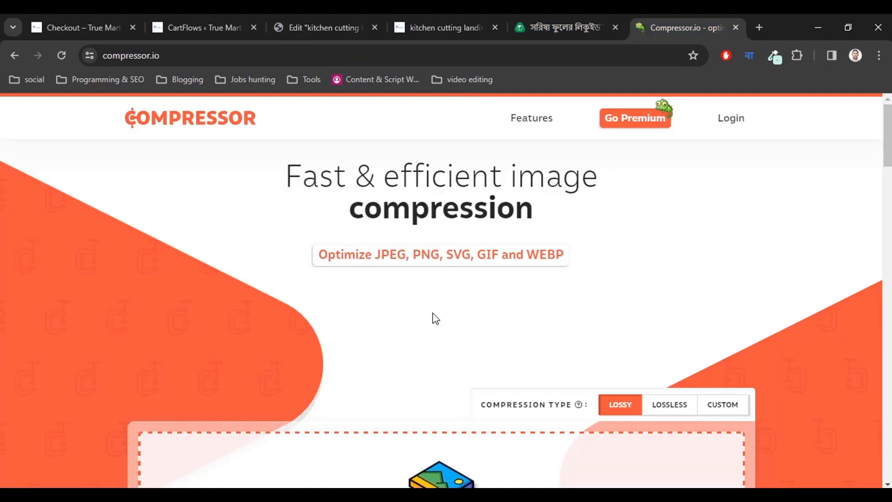
{"action": "scroll", "coordinate": [432, 317], "scroll_direction": "down", "scroll_amount": 12}
{"action": "scroll", "coordinate": [425, 257], "scroll_direction": "up", "scroll_amount": 6}
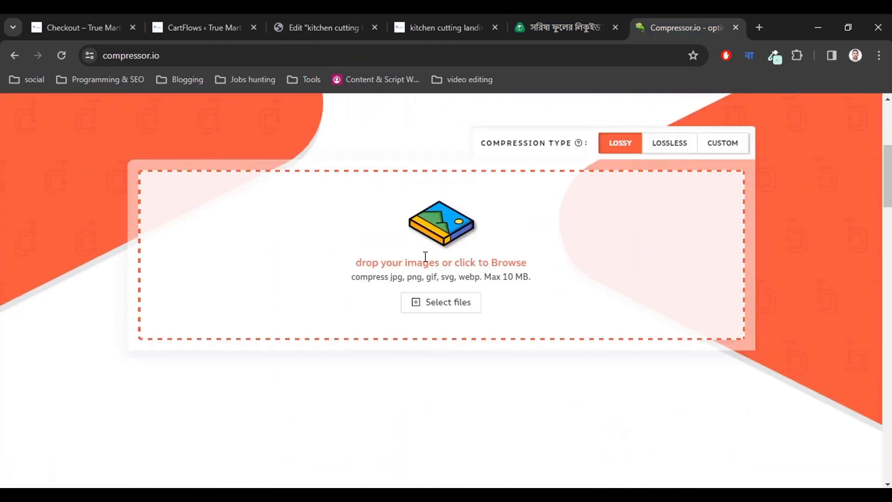
{"action": "left_click", "coordinate": [444, 302]}
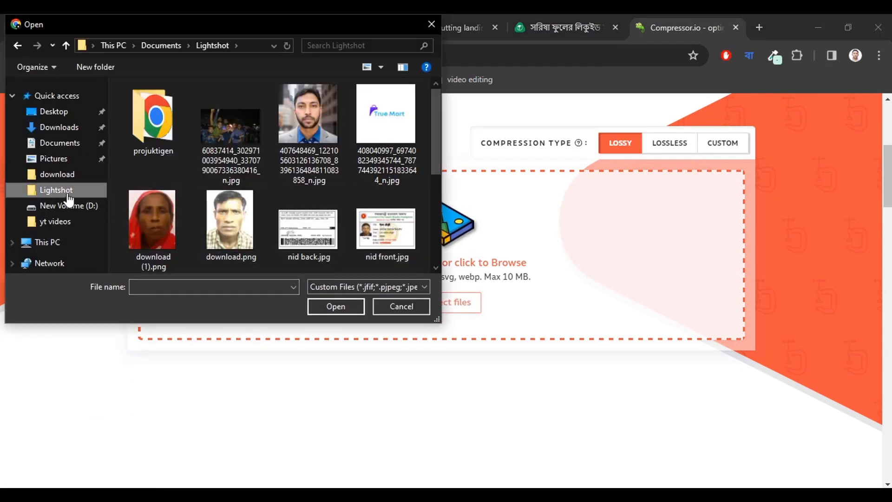
Compress the 9.26.00 PM WhatsApp image from 128 KB to 98 KB and download it.
{"action": "scroll", "coordinate": [272, 220], "scroll_direction": "down", "scroll_amount": 3}
{"action": "scroll", "coordinate": [322, 221], "scroll_direction": "up", "scroll_amount": 1}
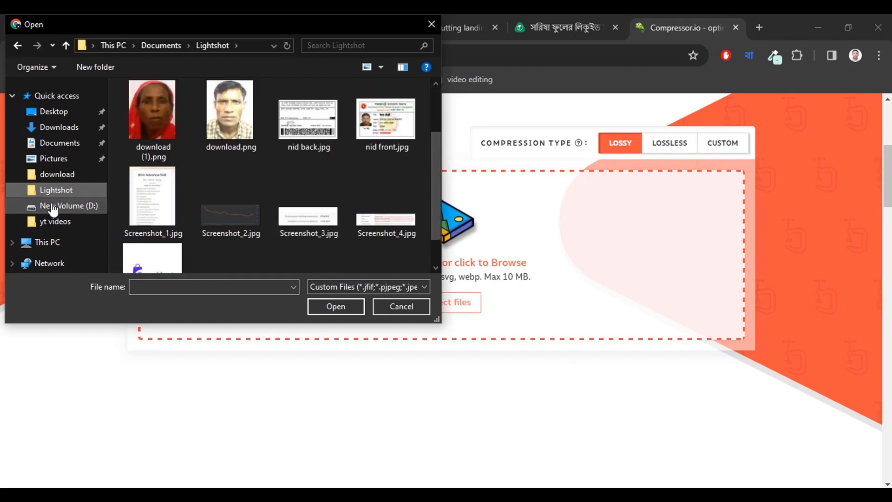
{"action": "left_click", "coordinate": [58, 175]}
{"action": "left_click_drag", "start_coordinate": [436, 99], "coordinate": [453, 254]}
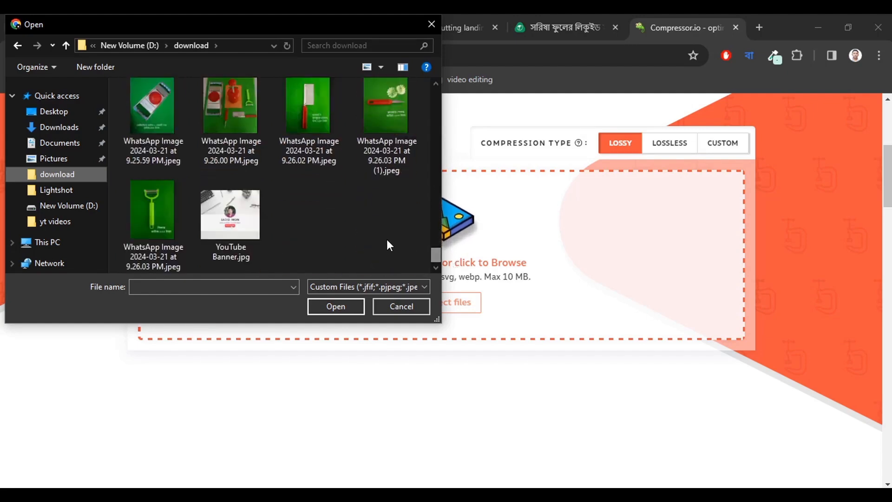
{"action": "double_click", "coordinate": [241, 124]}
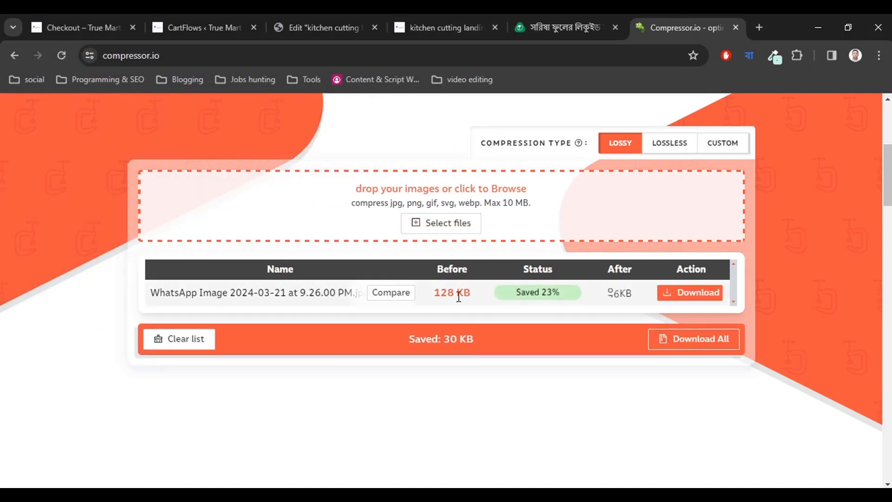
{"action": "left_click", "coordinate": [676, 295]}
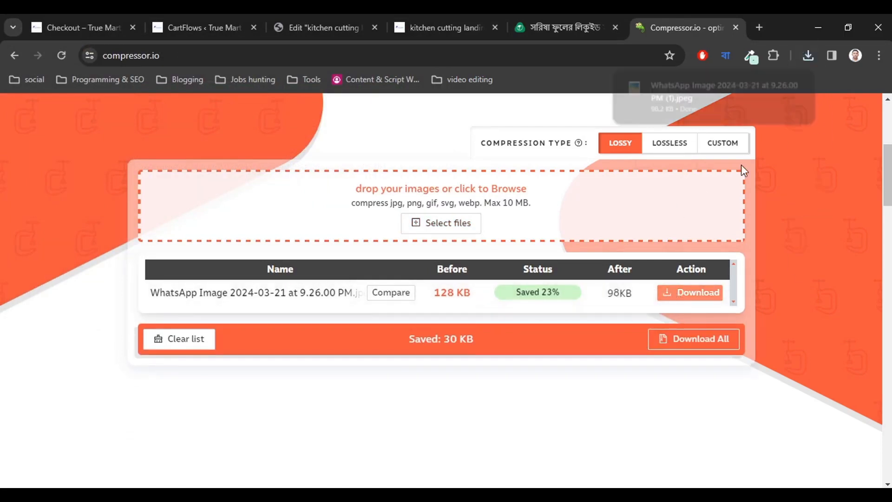
Go back to the Elementor page editor tab.
{"action": "left_click", "coordinate": [567, 18]}
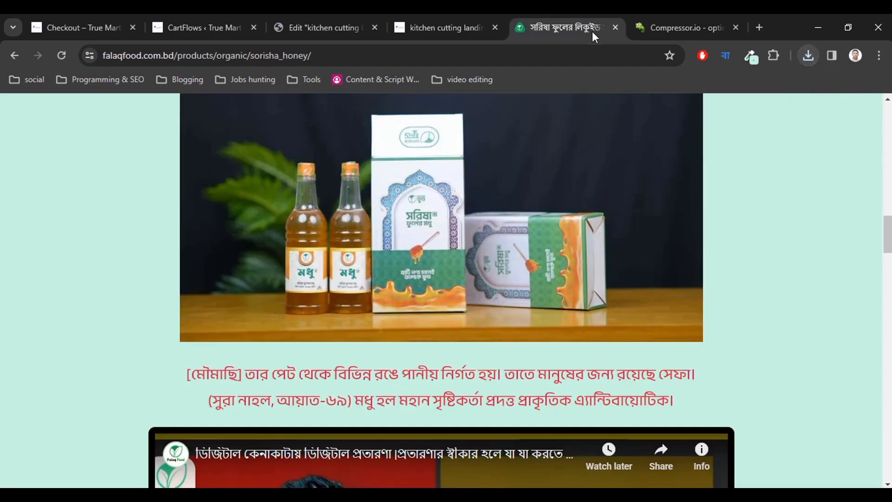
{"action": "left_click", "coordinate": [441, 28]}
{"action": "left_click", "coordinate": [316, 23]}
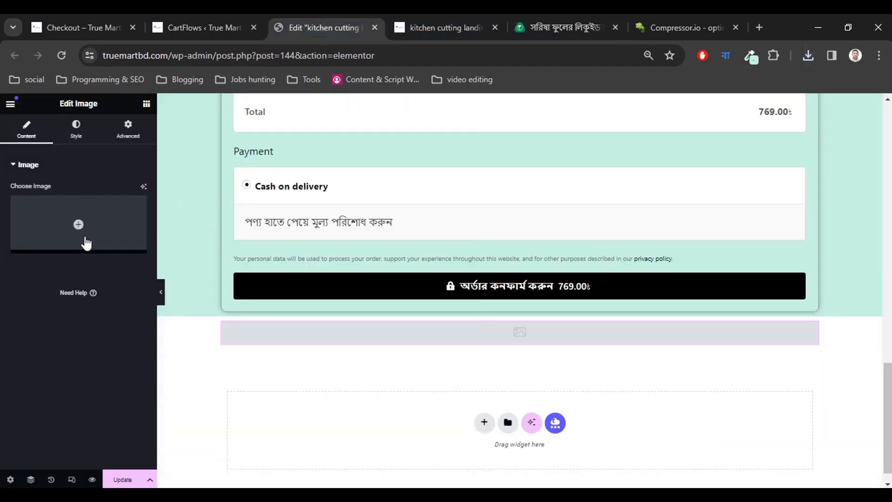
Upload the compressed kitchen cutting photo to the Media Library and insert it below the order button.
{"action": "left_click", "coordinate": [80, 223]}
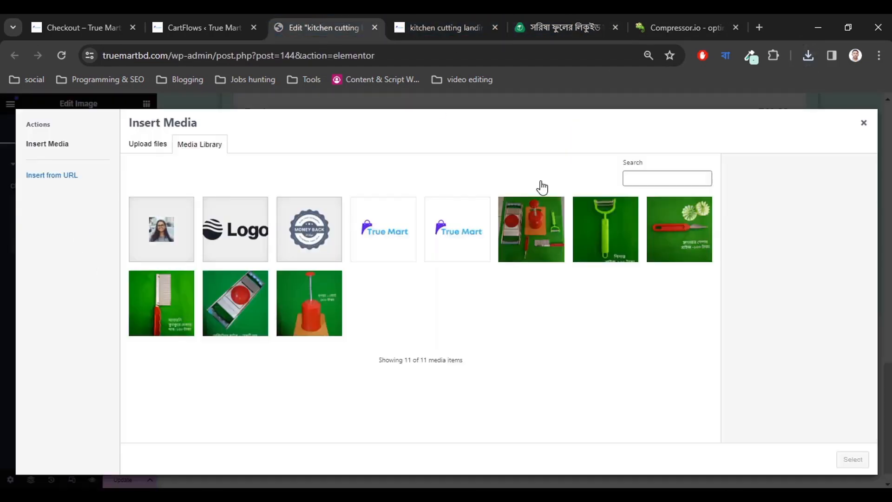
{"action": "left_click", "coordinate": [806, 56]}
{"action": "left_click_drag", "start_coordinate": [693, 132], "coordinate": [450, 355]}
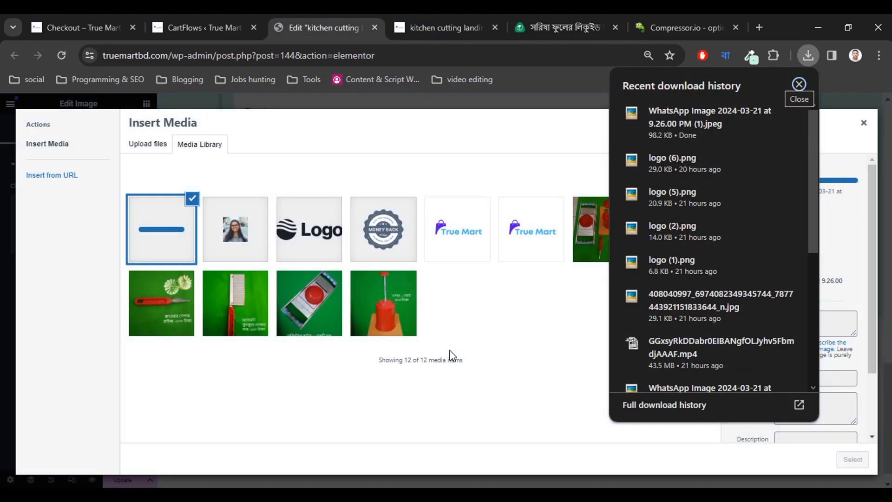
{"action": "left_click", "coordinate": [854, 460]}
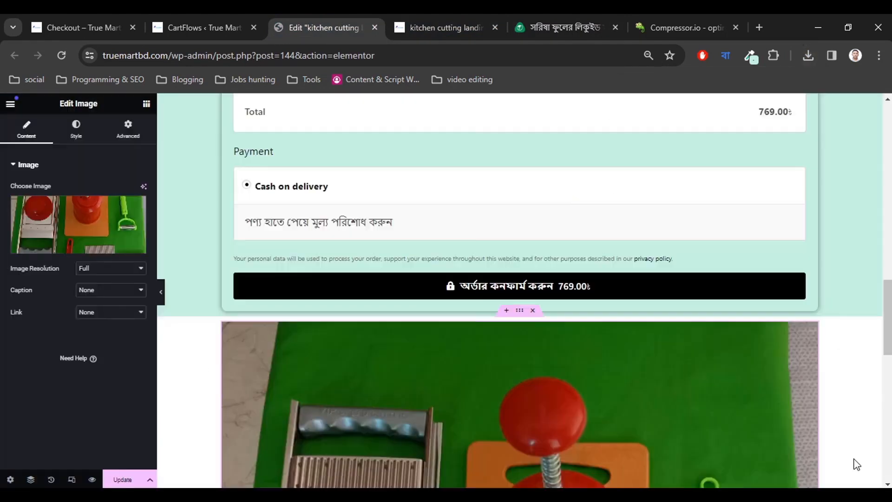
{"action": "scroll", "coordinate": [481, 370], "scroll_direction": "down", "scroll_amount": 13}
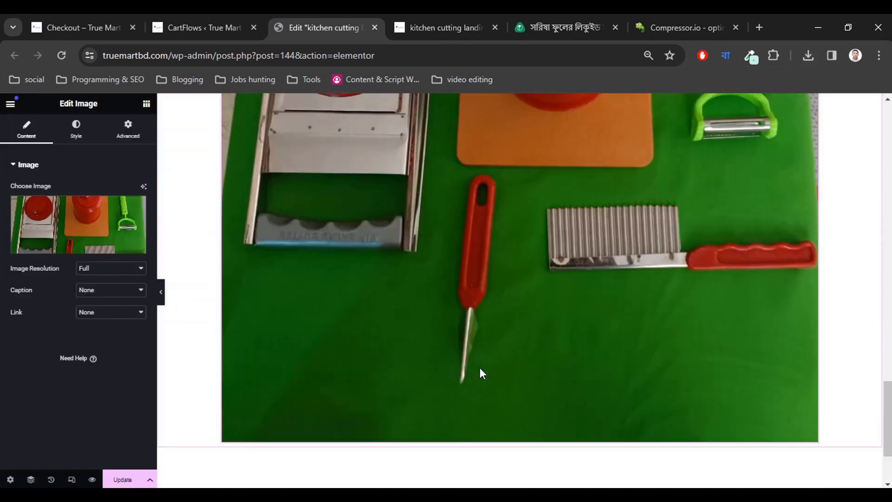
{"action": "scroll", "coordinate": [482, 372], "scroll_direction": "up", "scroll_amount": 13}
{"action": "scroll", "coordinate": [479, 366], "scroll_direction": "down", "scroll_amount": 2}
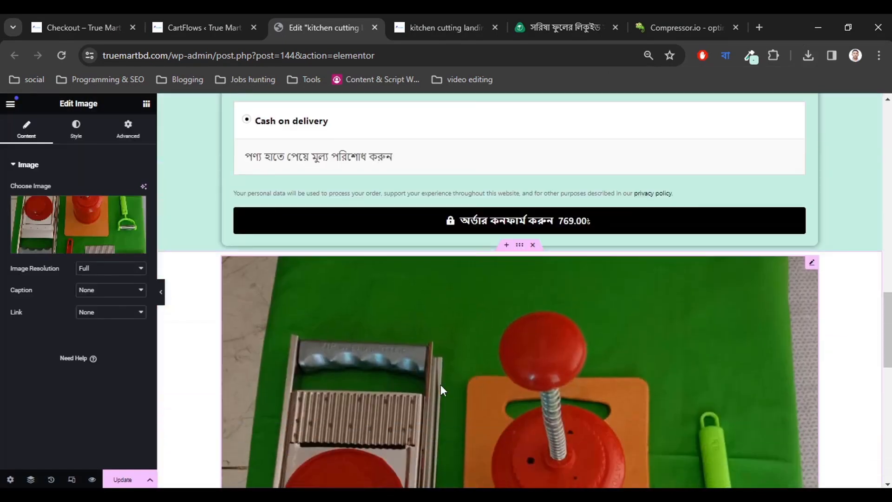
Try the 300 x 300, Medium Large 768 and Large 1024 image resolutions, settling on Medium Large 768.
{"action": "left_click", "coordinate": [101, 270]}
{"action": "left_click", "coordinate": [101, 288]}
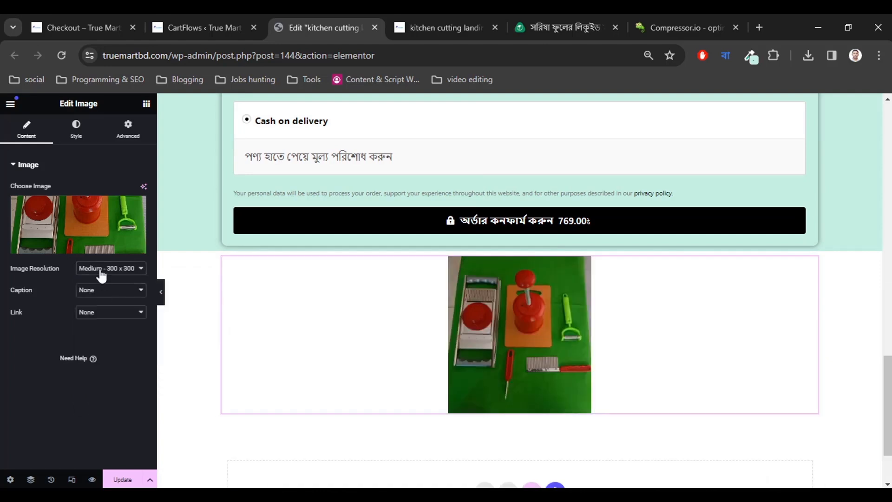
{"action": "left_click", "coordinate": [99, 271]}
{"action": "left_click", "coordinate": [101, 295]}
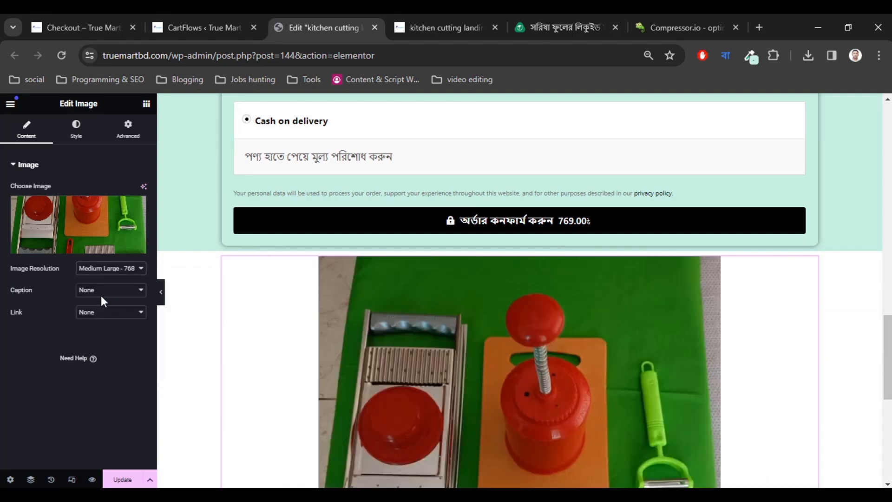
{"action": "scroll", "coordinate": [436, 335], "scroll_direction": "down", "scroll_amount": 5}
{"action": "scroll", "coordinate": [256, 333], "scroll_direction": "up", "scroll_amount": 5}
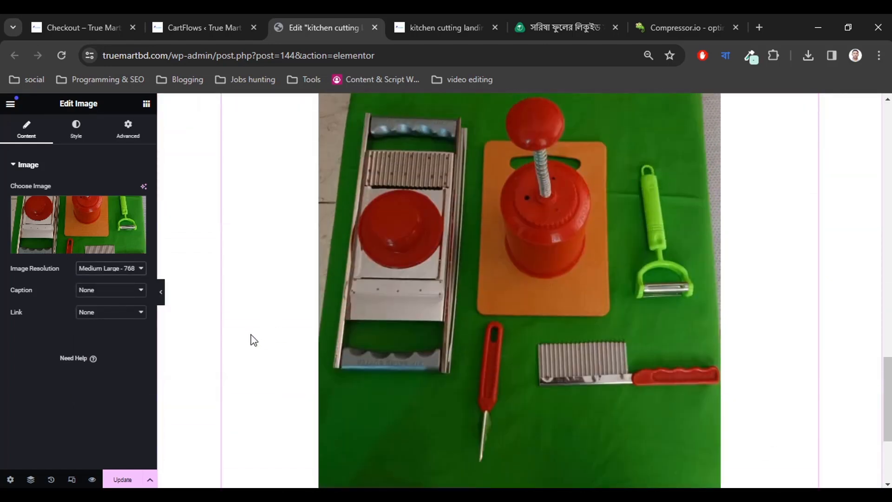
{"action": "left_click", "coordinate": [96, 269]}
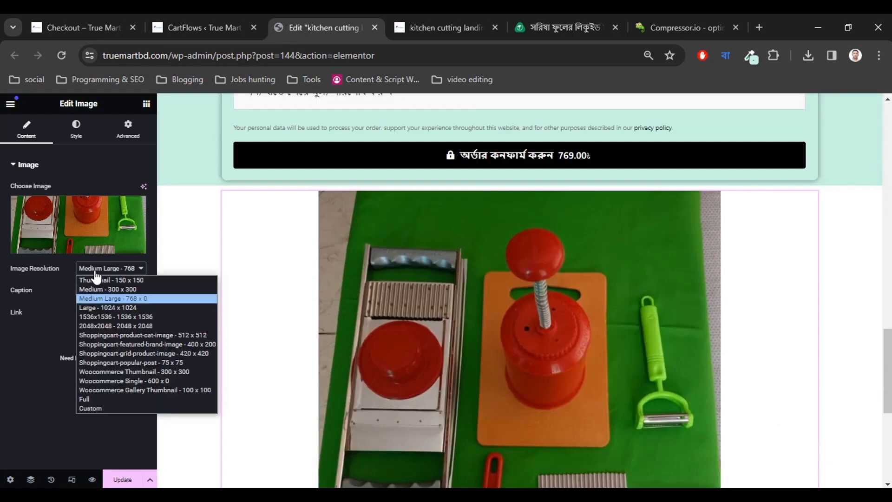
{"action": "left_click", "coordinate": [102, 306]}
{"action": "scroll", "coordinate": [344, 346], "scroll_direction": "down", "scroll_amount": 6}
{"action": "scroll", "coordinate": [344, 347], "scroll_direction": "up", "scroll_amount": 6}
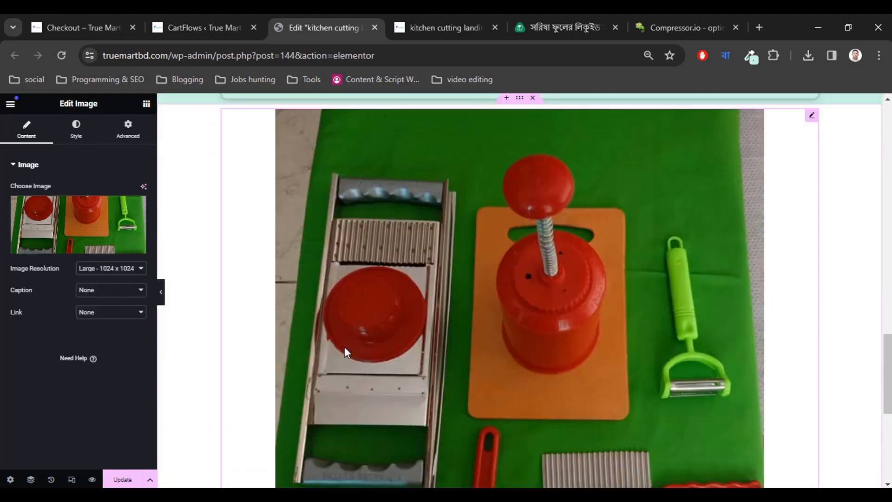
{"action": "scroll", "coordinate": [345, 347], "scroll_direction": "down", "scroll_amount": 2}
{"action": "scroll", "coordinate": [341, 349], "scroll_direction": "up", "scroll_amount": 3}
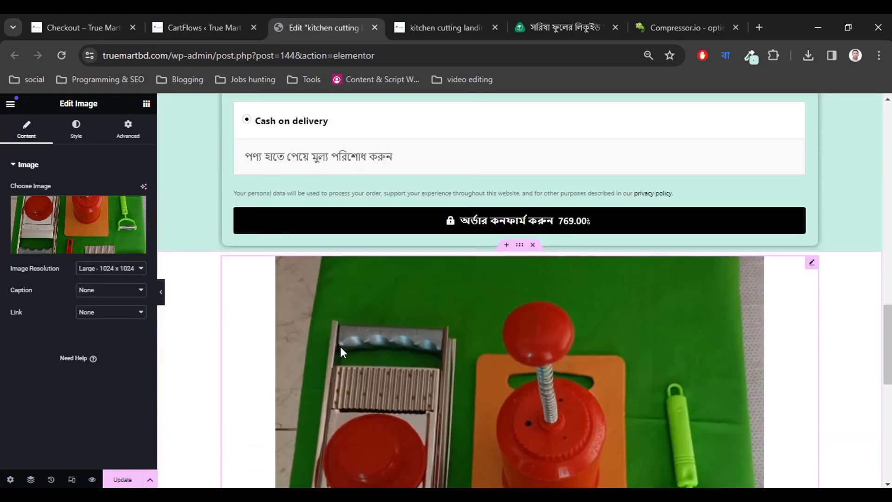
{"action": "left_click", "coordinate": [112, 270]}
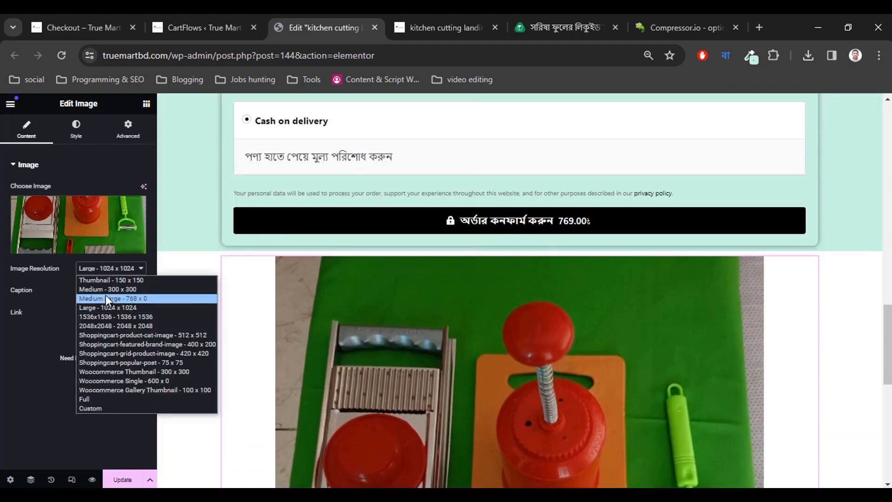
{"action": "left_click", "coordinate": [105, 298]}
{"action": "scroll", "coordinate": [502, 329], "scroll_direction": "down", "scroll_amount": 6}
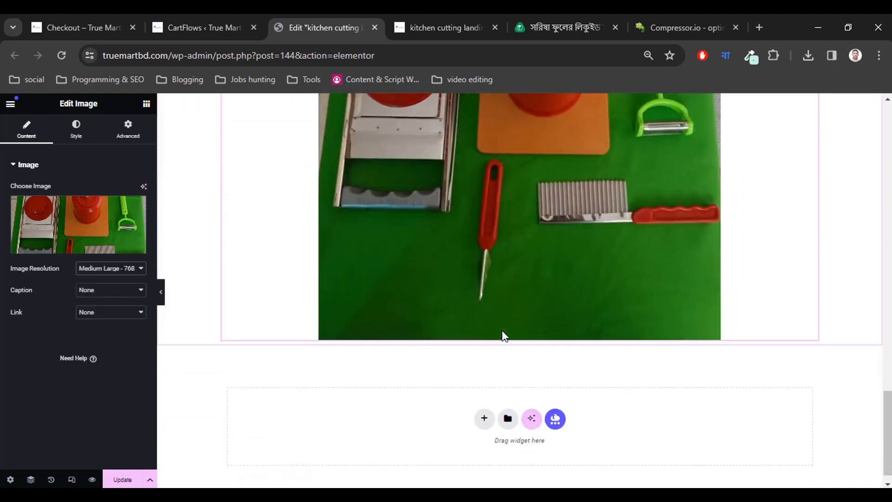
{"action": "scroll", "coordinate": [502, 329], "scroll_direction": "up", "scroll_amount": 5}
{"action": "scroll", "coordinate": [501, 330], "scroll_direction": "up", "scroll_amount": 1}
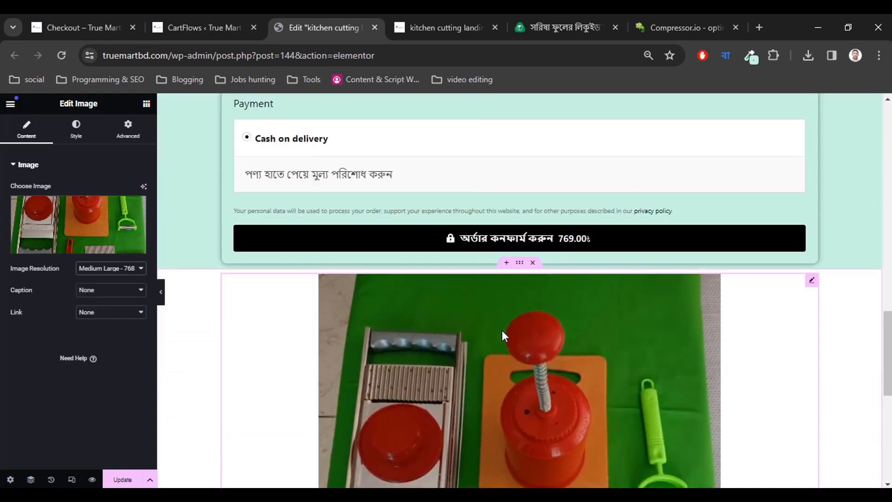
Look over the falaqfood honey reference page and the kitchen cutting landing page, then return to Elementor.
{"action": "left_click", "coordinate": [537, 24]}
{"action": "scroll", "coordinate": [475, 316], "scroll_direction": "up", "scroll_amount": 6}
{"action": "scroll", "coordinate": [476, 316], "scroll_direction": "down", "scroll_amount": 3}
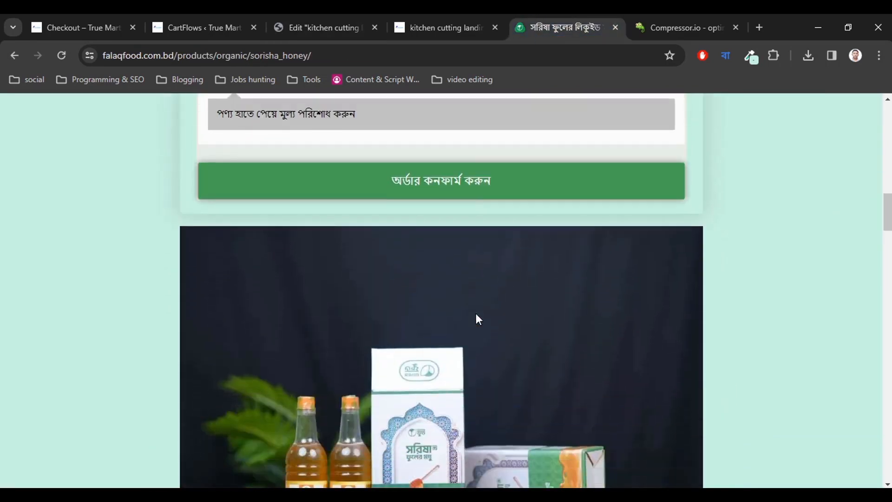
{"action": "scroll", "coordinate": [159, 344], "scroll_direction": "down", "scroll_amount": 7}
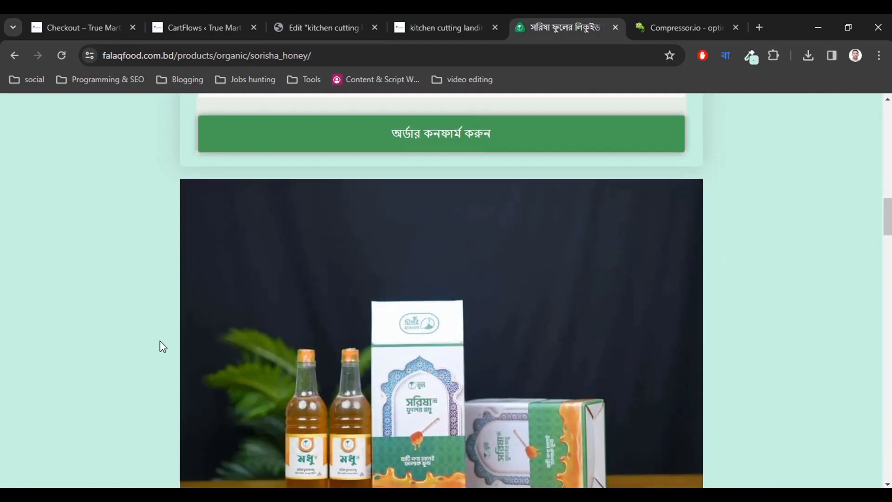
{"action": "left_click", "coordinate": [418, 27]}
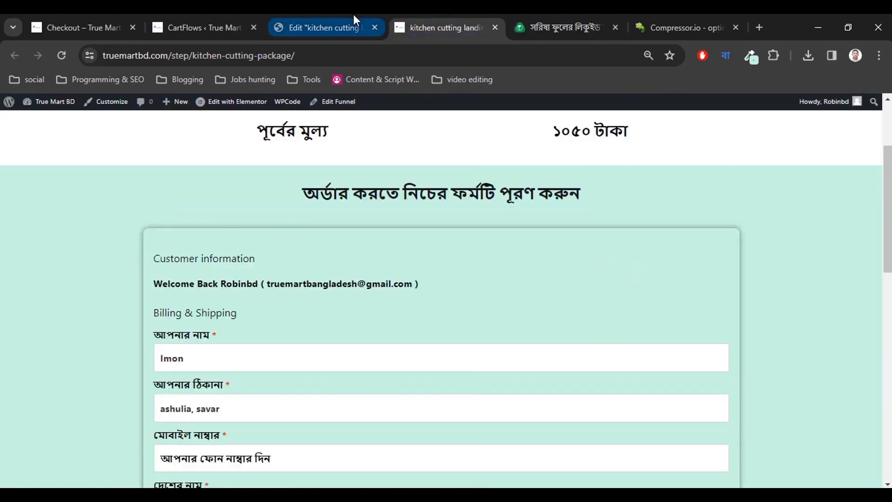
{"action": "left_click", "coordinate": [339, 27]}
{"action": "scroll", "coordinate": [431, 289], "scroll_direction": "down", "scroll_amount": 3}
{"action": "scroll", "coordinate": [431, 291], "scroll_direction": "down", "scroll_amount": 5}
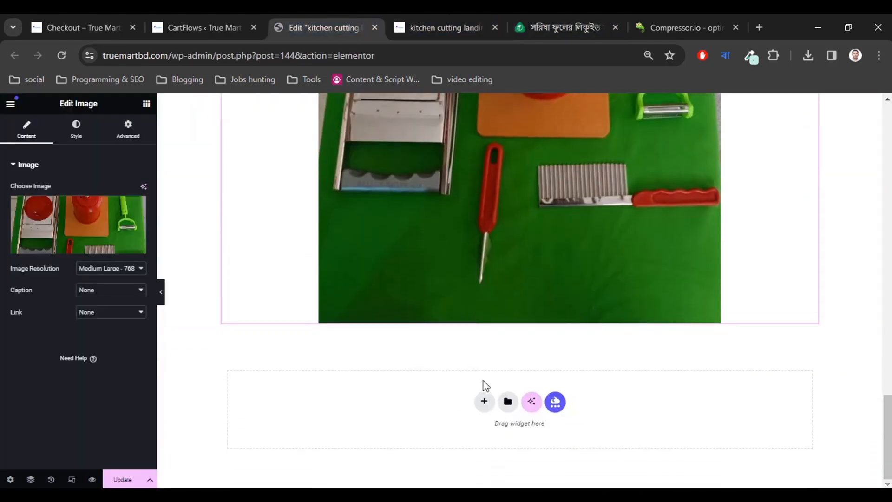
{"action": "scroll", "coordinate": [488, 398], "scroll_direction": "up", "scroll_amount": 10}
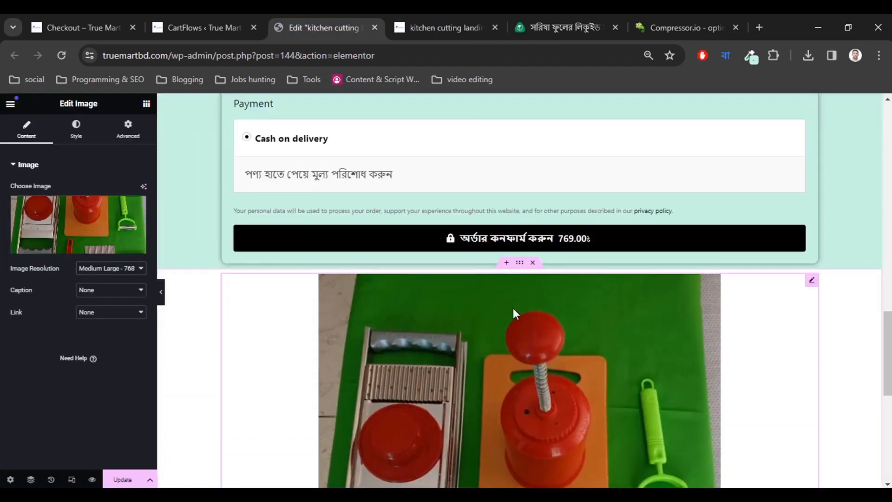
Add a Text Editor widget with Lorem ipsum placeholder text above the product image, then go to the store's checkout page.
{"action": "left_click", "coordinate": [146, 104]}
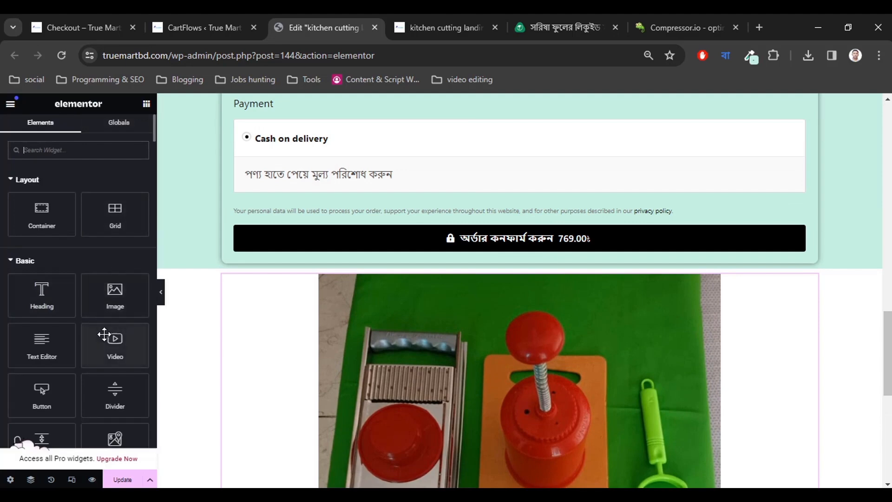
{"action": "left_click_drag", "start_coordinate": [41, 348], "coordinate": [502, 275]}
{"action": "left_click_drag", "start_coordinate": [380, 313], "coordinate": [381, 313]}
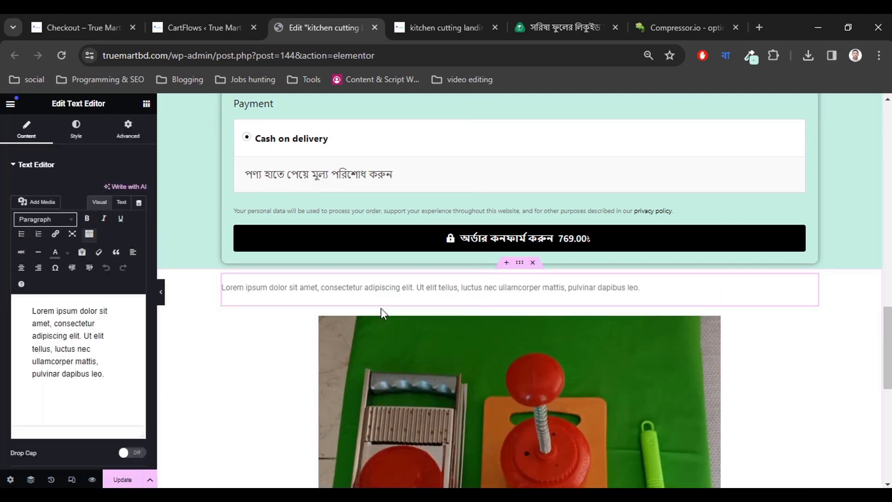
{"action": "left_click", "coordinate": [95, 336]}
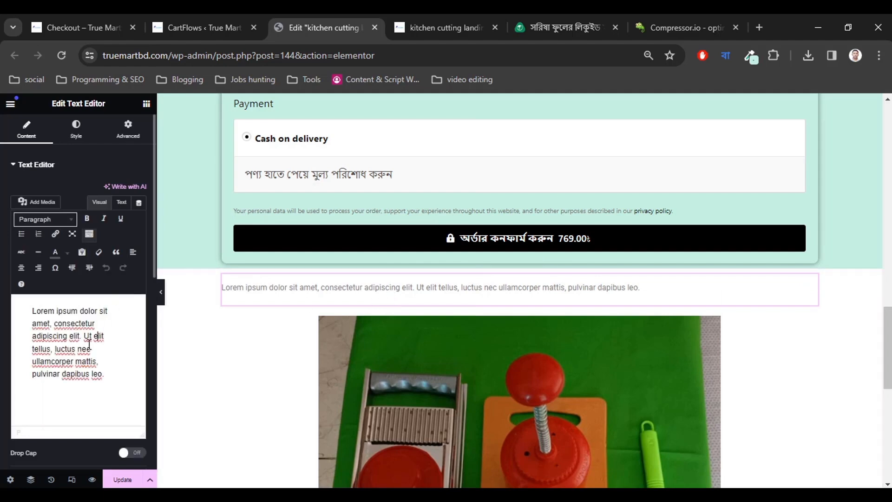
{"action": "left_click", "coordinate": [88, 28]}
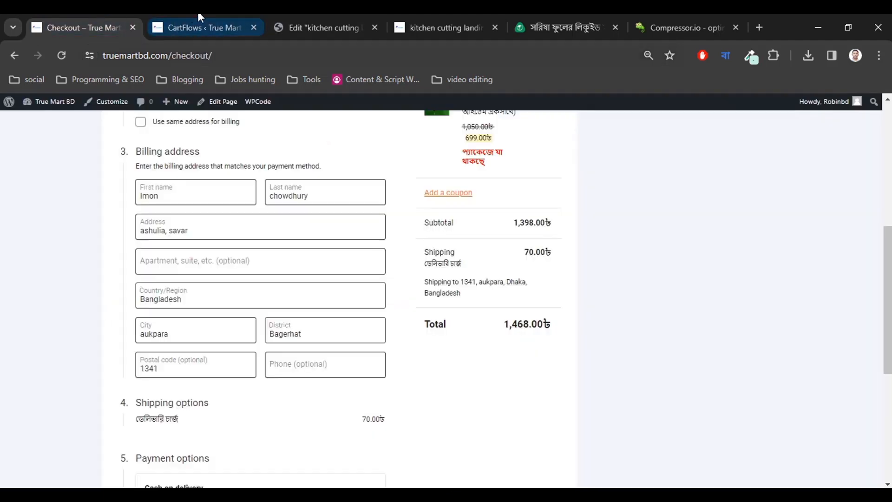
Open the kitchen cutting package product from the store's All Products listing.
{"action": "scroll", "coordinate": [256, 317], "scroll_direction": "up", "scroll_amount": 5}
{"action": "scroll", "coordinate": [279, 301], "scroll_direction": "down", "scroll_amount": 6}
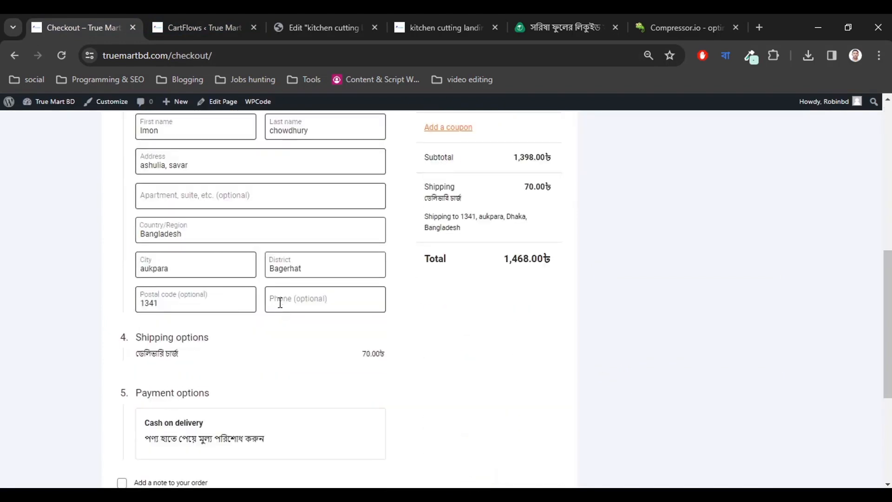
{"action": "scroll", "coordinate": [279, 302], "scroll_direction": "up", "scroll_amount": 1}
{"action": "scroll", "coordinate": [278, 302], "scroll_direction": "up", "scroll_amount": 6}
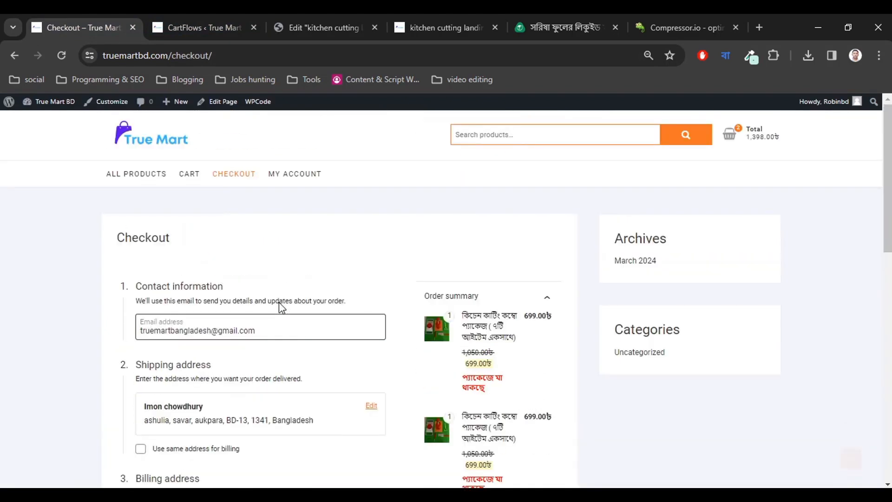
{"action": "left_click", "coordinate": [145, 176]}
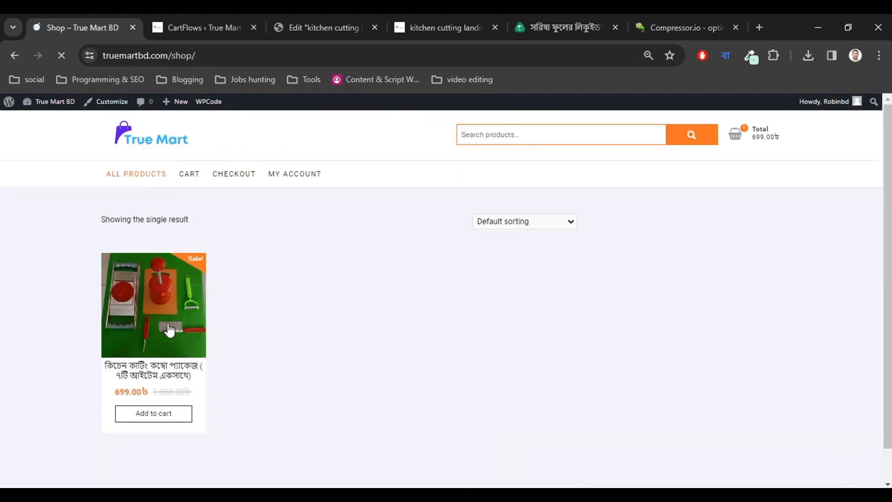
{"action": "left_click", "coordinate": [170, 330]}
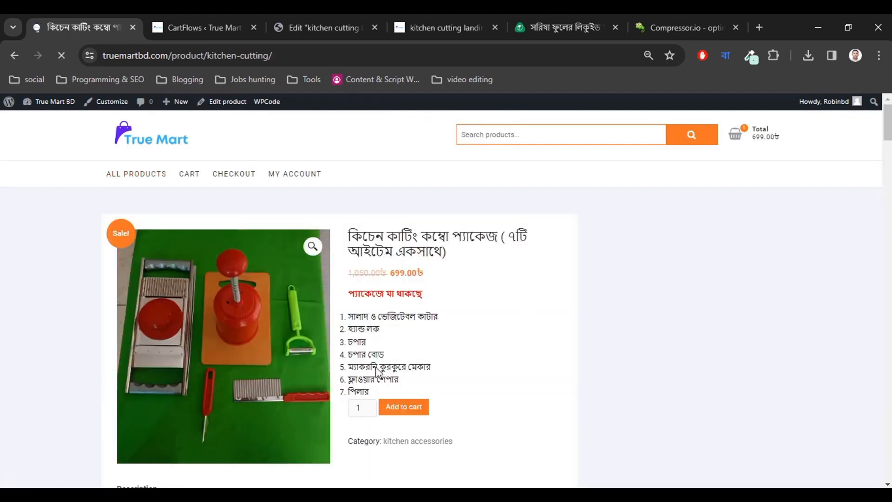
Copy the description's opening greeting line and go back to the Elementor editor.
{"action": "scroll", "coordinate": [381, 374], "scroll_direction": "down", "scroll_amount": 7}
{"action": "scroll", "coordinate": [219, 304], "scroll_direction": "down", "scroll_amount": 5}
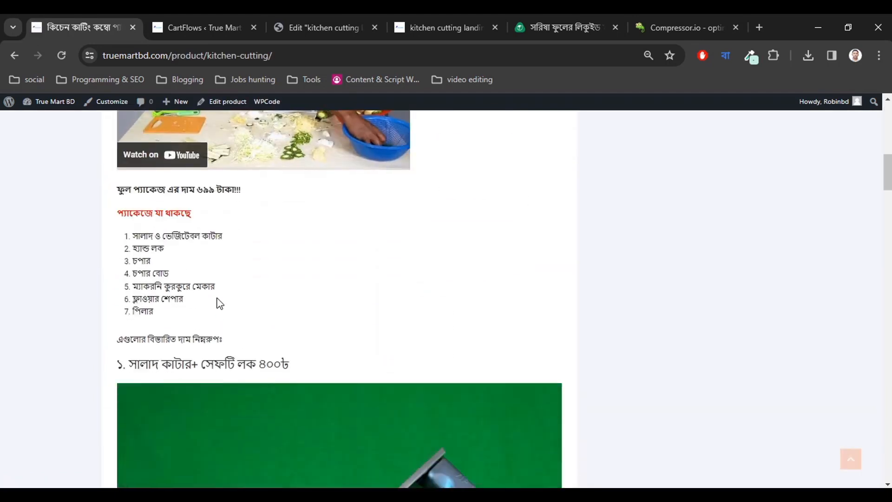
{"action": "scroll", "coordinate": [216, 297], "scroll_direction": "down", "scroll_amount": 2}
{"action": "scroll", "coordinate": [208, 293], "scroll_direction": "up", "scroll_amount": 10}
{"action": "scroll", "coordinate": [200, 290], "scroll_direction": "down", "scroll_amount": 4}
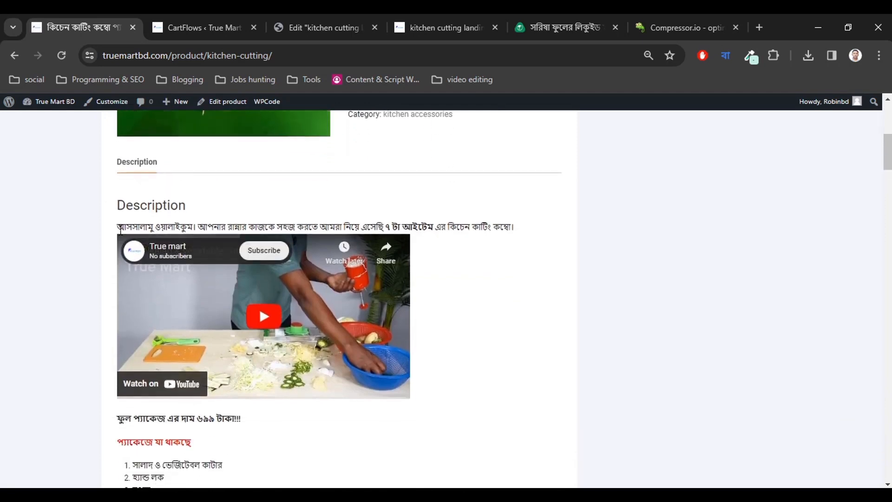
{"action": "left_click_drag", "start_coordinate": [119, 225], "coordinate": [519, 227]}
{"action": "key", "text": "ctrl+c"}
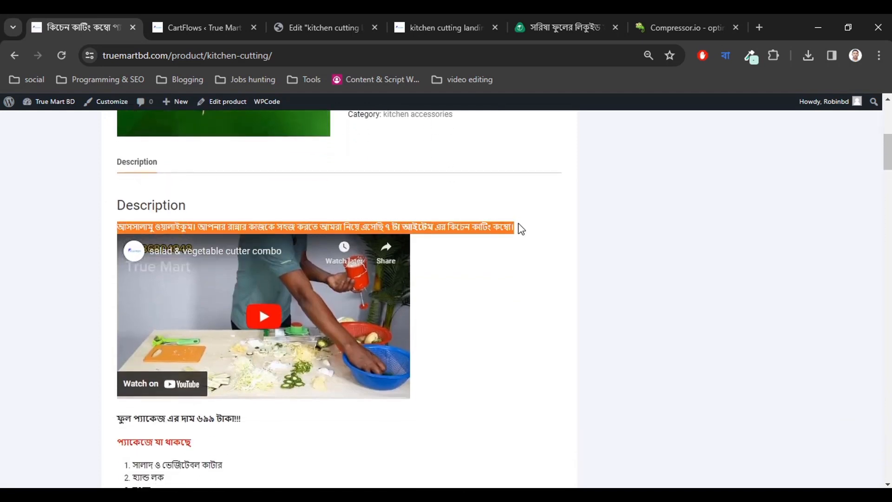
{"action": "left_click", "coordinate": [515, 254]}
{"action": "left_click", "coordinate": [561, 29]}
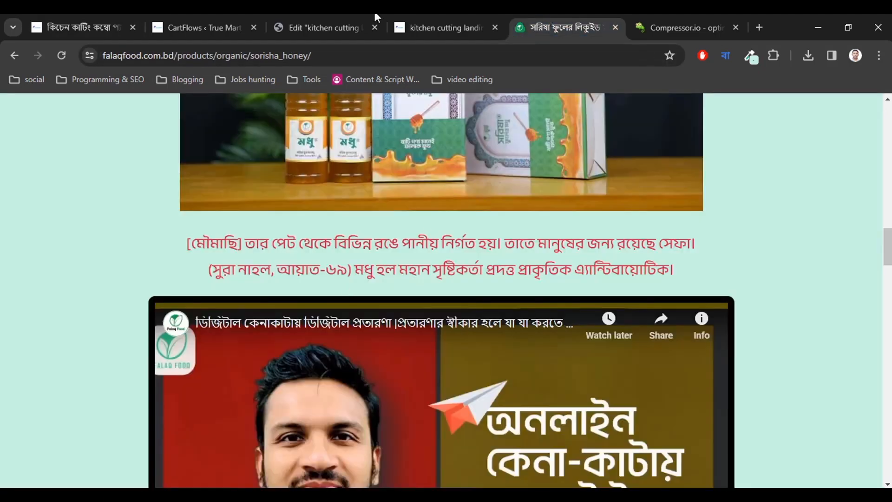
{"action": "left_click", "coordinate": [325, 28]}
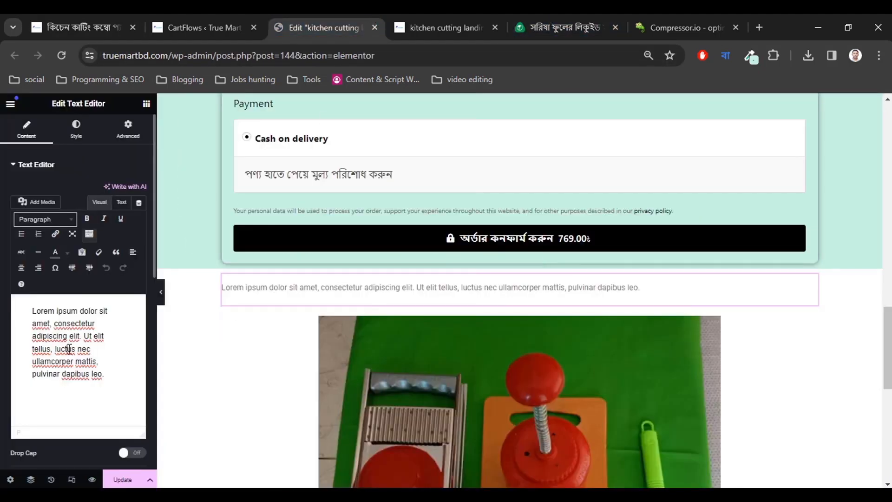
Paste the copied Bengali greeting over the Lorem ipsum text and centre-align the paragraph.
{"action": "key", "text": "ctrl+a"}
{"action": "key", "text": "ctrl+v"}
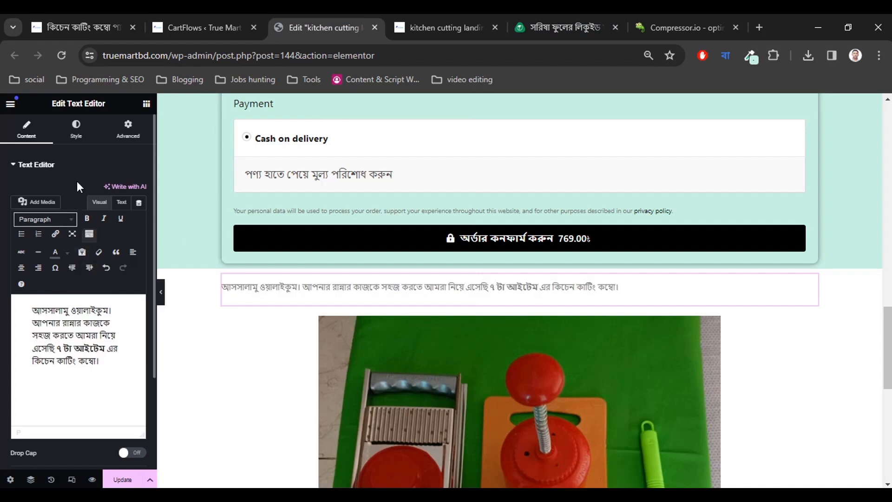
{"action": "left_click", "coordinate": [78, 139]}
{"action": "left_click", "coordinate": [111, 190]}
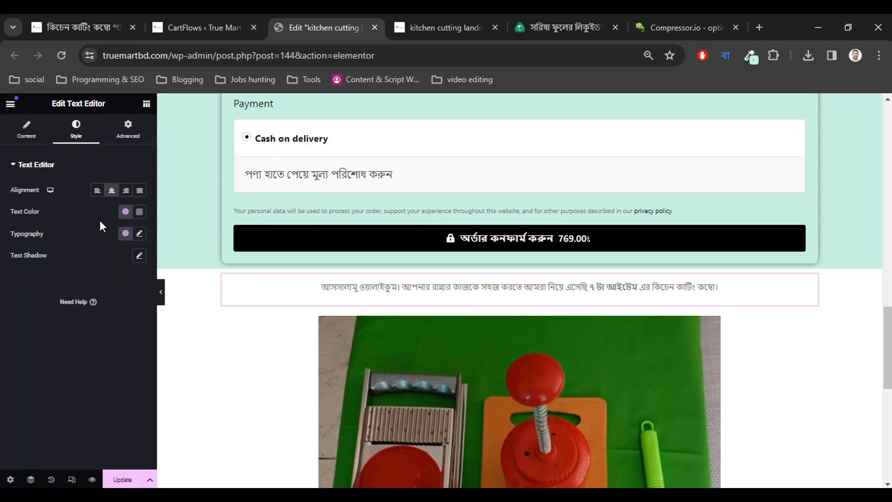
Set the greeting paragraph's text colour to a very dark #211111.
{"action": "left_click", "coordinate": [140, 212]}
{"action": "left_click_drag", "start_coordinate": [120, 290], "coordinate": [136, 320]}
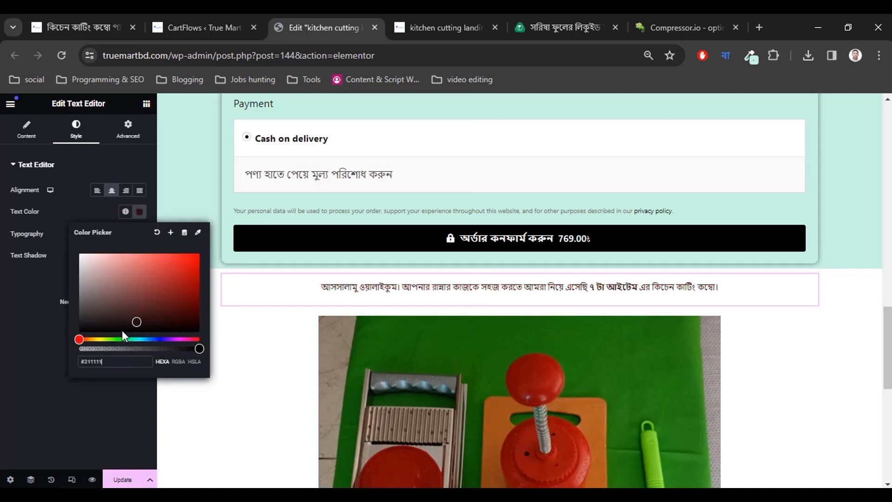
{"action": "left_click", "coordinate": [94, 211]}
Set the greeting's typography size to 20 px so it fits on one line.
{"action": "left_click", "coordinate": [139, 233]}
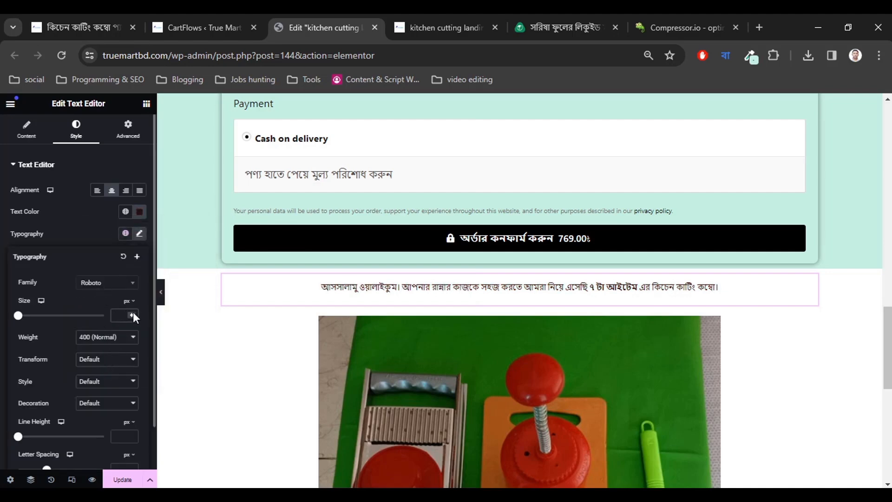
{"action": "left_click", "coordinate": [133, 313]}
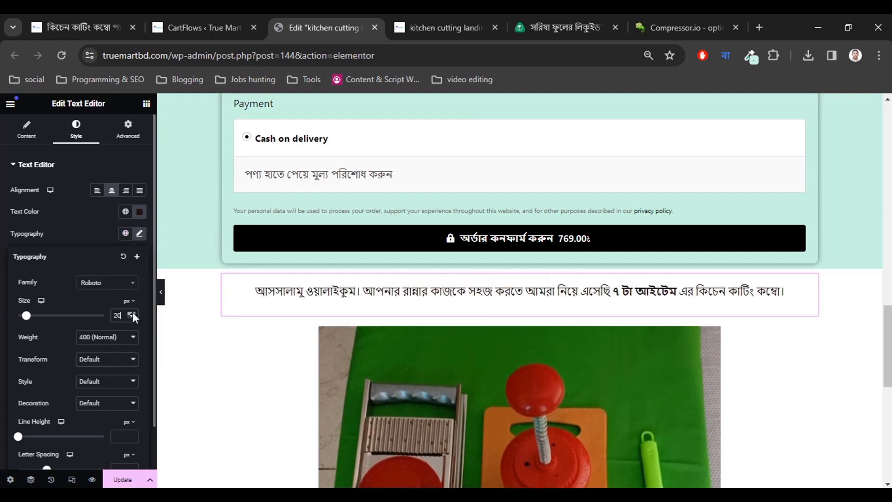
{"action": "left_click", "coordinate": [133, 313]}
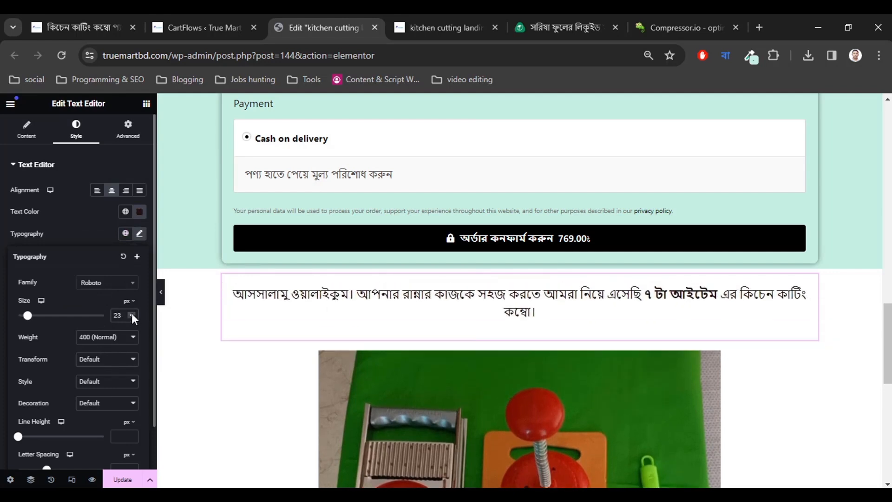
{"action": "left_click", "coordinate": [132, 313]}
{"action": "left_click", "coordinate": [132, 313]}
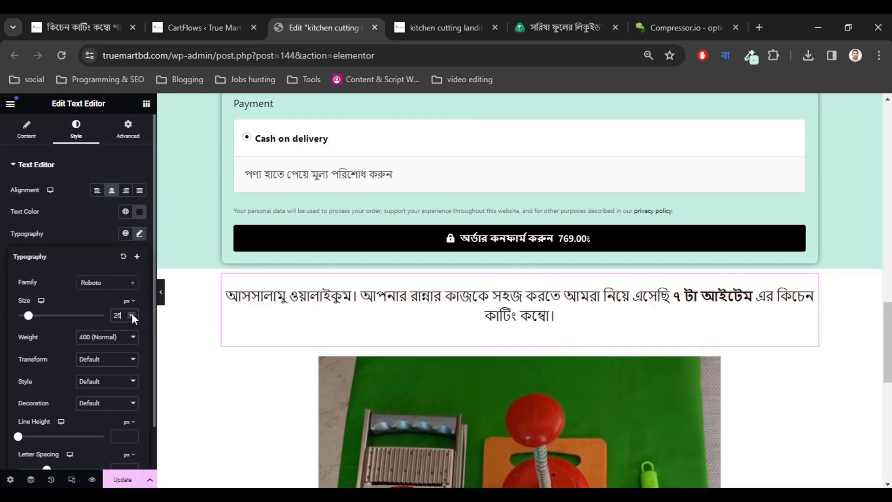
{"action": "left_click", "coordinate": [132, 317]}
{"action": "left_click", "coordinate": [132, 317]}
{"action": "left_click", "coordinate": [132, 317]}
{"action": "left_click", "coordinate": [132, 317]}
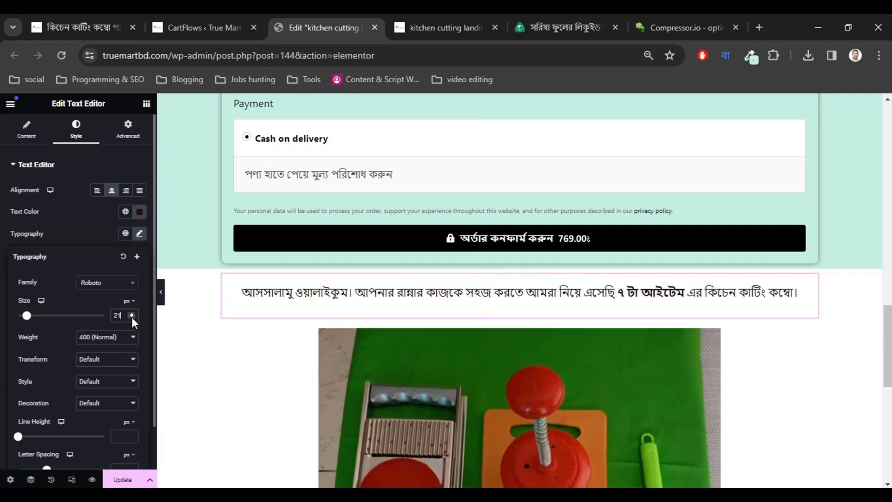
{"action": "left_click", "coordinate": [132, 317]}
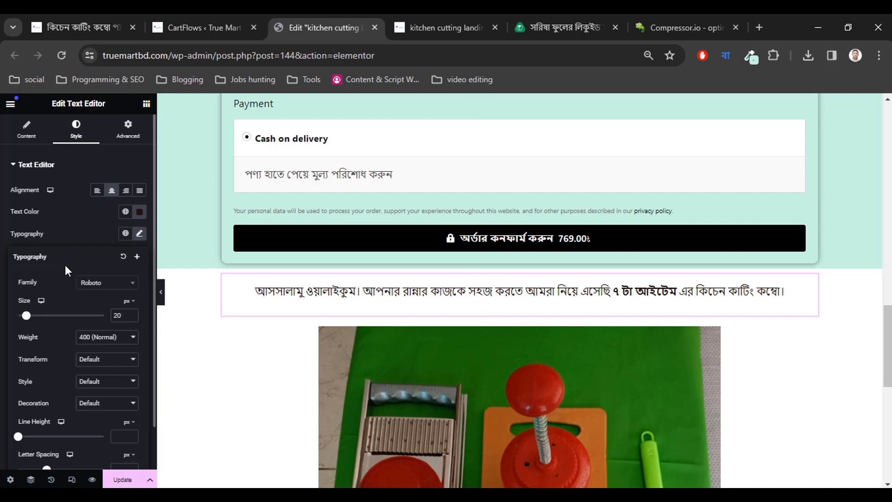
{"action": "left_click", "coordinate": [1, 314]}
{"action": "scroll", "coordinate": [482, 344], "scroll_direction": "down", "scroll_amount": 5}
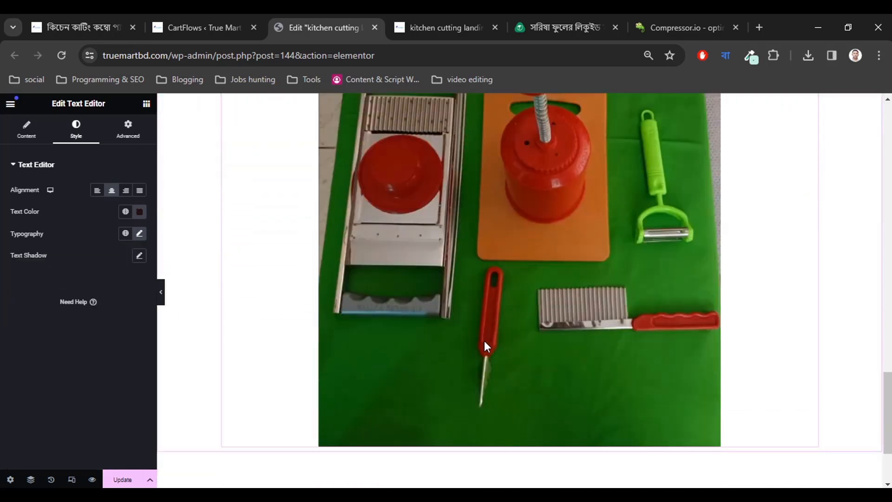
{"action": "scroll", "coordinate": [481, 343], "scroll_direction": "up", "scroll_amount": 7}
{"action": "scroll", "coordinate": [483, 344], "scroll_direction": "down", "scroll_amount": 2}
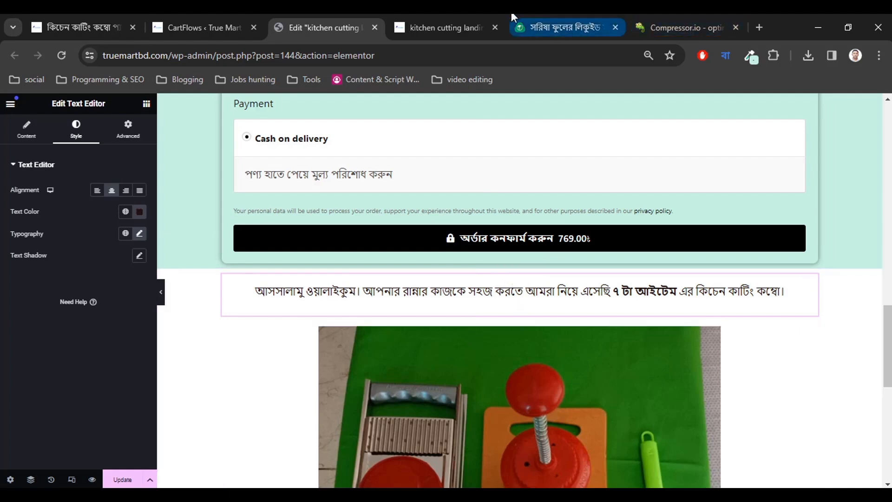
{"action": "left_click", "coordinate": [444, 14]}
{"action": "scroll", "coordinate": [433, 349], "scroll_direction": "down", "scroll_amount": 5}
{"action": "scroll", "coordinate": [433, 349], "scroll_direction": "down", "scroll_amount": 4}
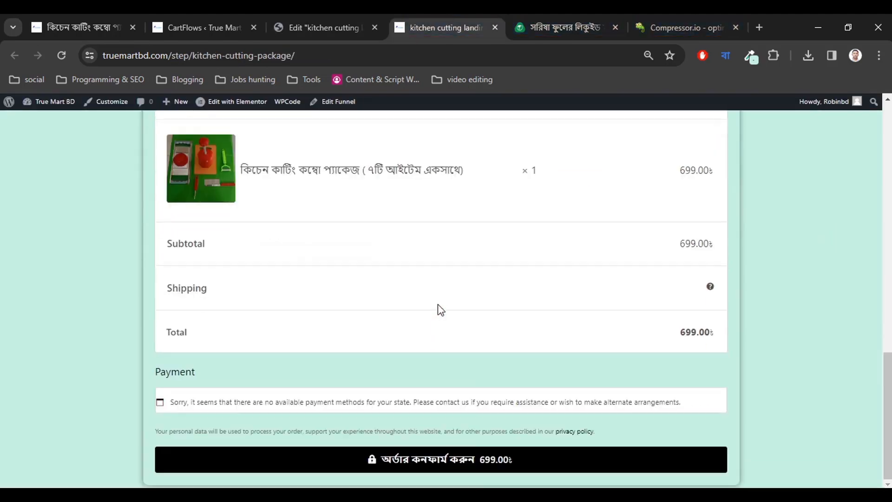
{"action": "scroll", "coordinate": [437, 304], "scroll_direction": "up", "scroll_amount": 1}
{"action": "left_click", "coordinate": [302, 25]}
{"action": "scroll", "coordinate": [411, 226], "scroll_direction": "down", "scroll_amount": 5}
{"action": "scroll", "coordinate": [446, 286], "scroll_direction": "down", "scroll_amount": 3}
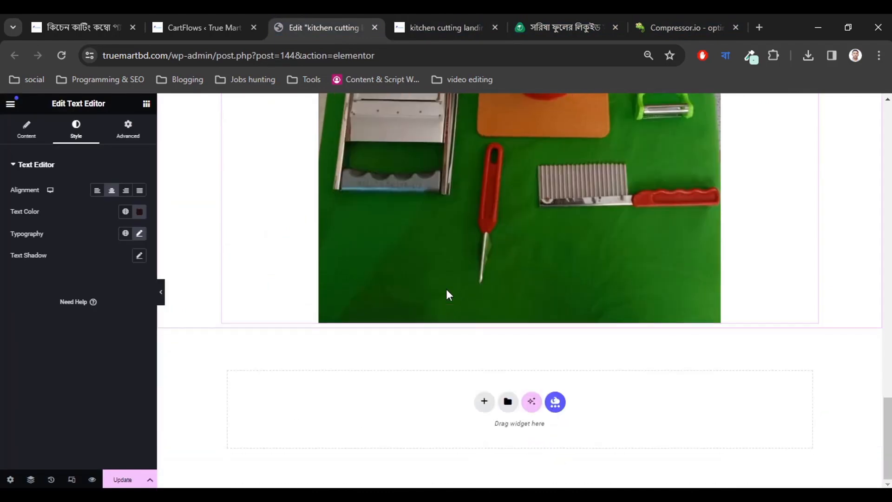
{"action": "left_click", "coordinate": [576, 23]}
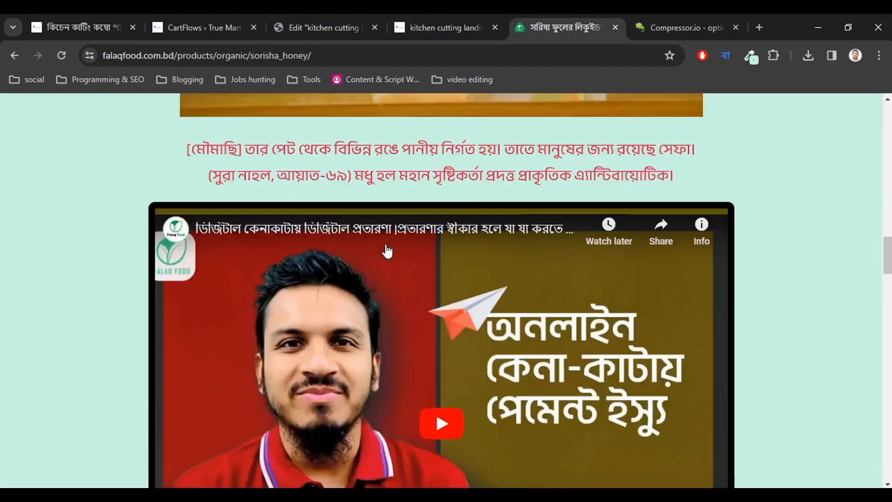
{"action": "scroll", "coordinate": [387, 248], "scroll_direction": "up", "scroll_amount": 14}
{"action": "scroll", "coordinate": [388, 250], "scroll_direction": "down", "scroll_amount": 8}
{"action": "scroll", "coordinate": [388, 250], "scroll_direction": "down", "scroll_amount": 7}
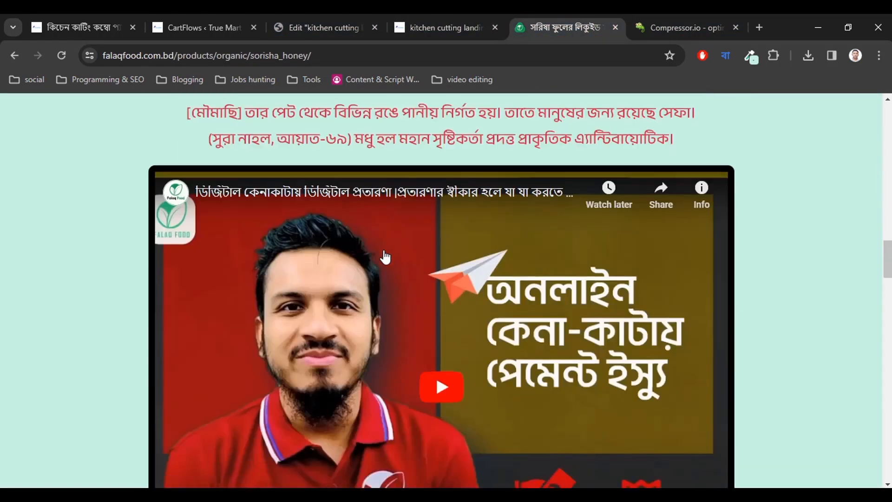
{"action": "scroll", "coordinate": [335, 211], "scroll_direction": "up", "scroll_amount": 2}
{"action": "scroll", "coordinate": [297, 237], "scroll_direction": "down", "scroll_amount": 1}
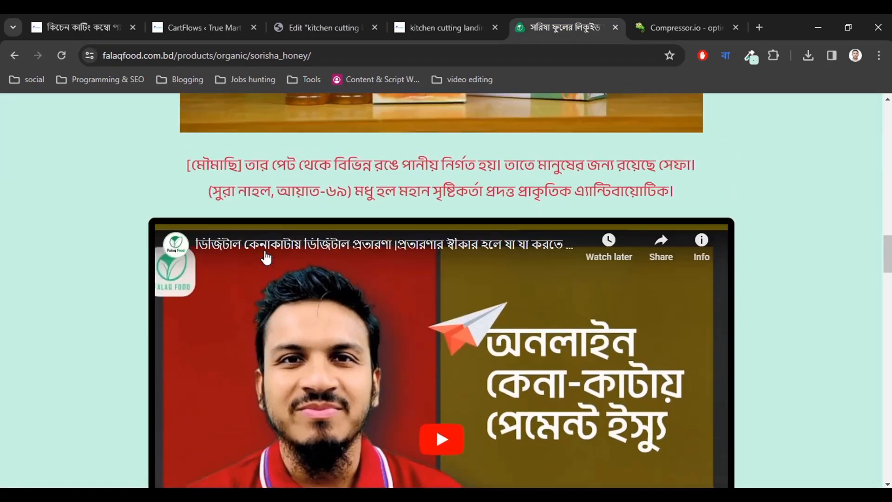
{"action": "scroll", "coordinate": [241, 232], "scroll_direction": "up", "scroll_amount": 2}
{"action": "scroll", "coordinate": [279, 257], "scroll_direction": "down", "scroll_amount": 9}
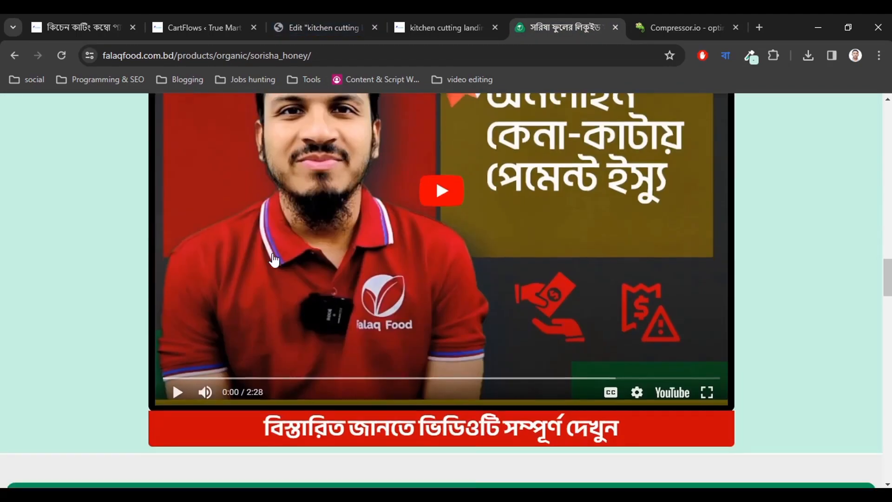
{"action": "scroll", "coordinate": [279, 257], "scroll_direction": "up", "scroll_amount": 5}
Add a Video widget below the Bengali greeting text, keeping YouTube as its source.
{"action": "left_click", "coordinate": [314, 21]}
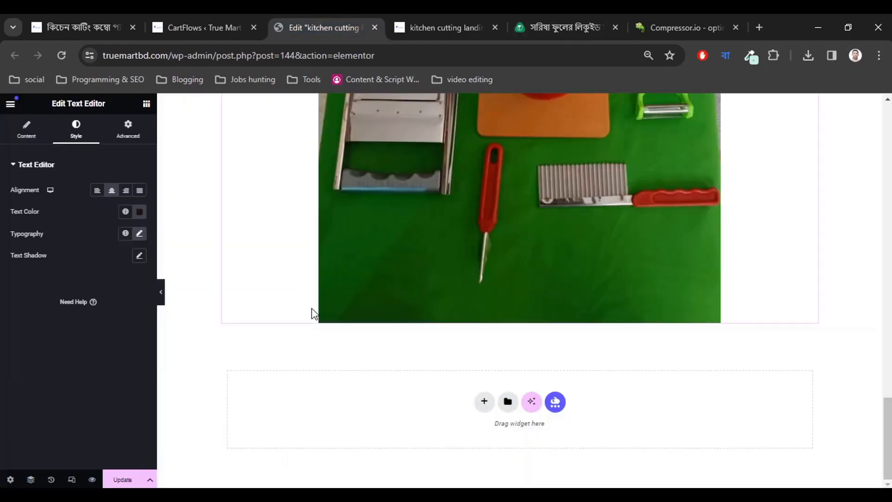
{"action": "scroll", "coordinate": [312, 312], "scroll_direction": "up", "scroll_amount": 4}
{"action": "scroll", "coordinate": [432, 288], "scroll_direction": "up", "scroll_amount": 4}
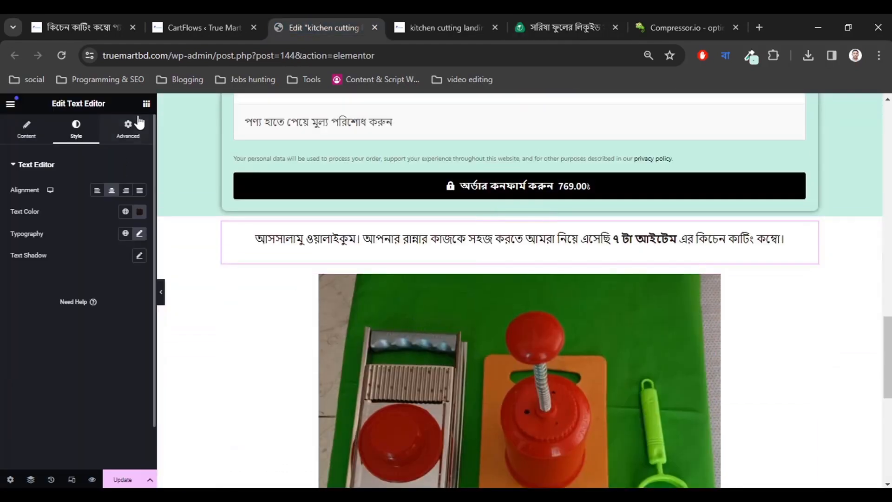
{"action": "left_click", "coordinate": [146, 104]}
{"action": "scroll", "coordinate": [91, 358], "scroll_direction": "down", "scroll_amount": 3}
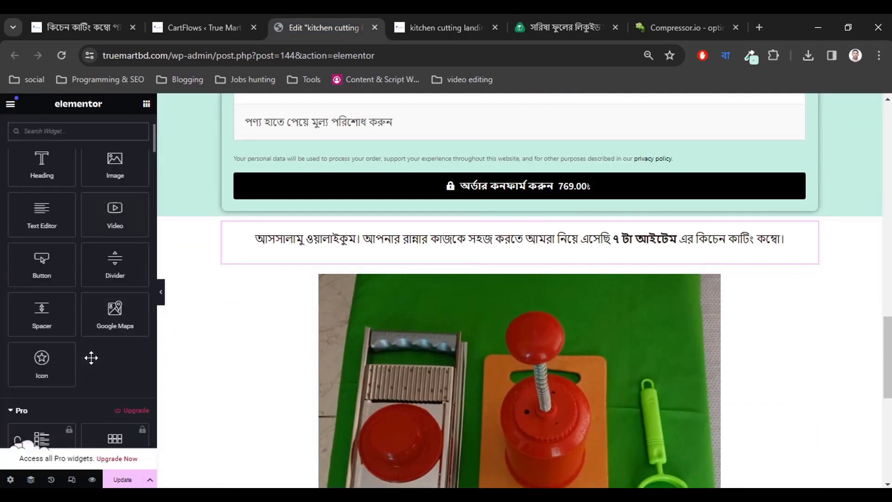
{"action": "scroll", "coordinate": [66, 304], "scroll_direction": "up", "scroll_amount": 3}
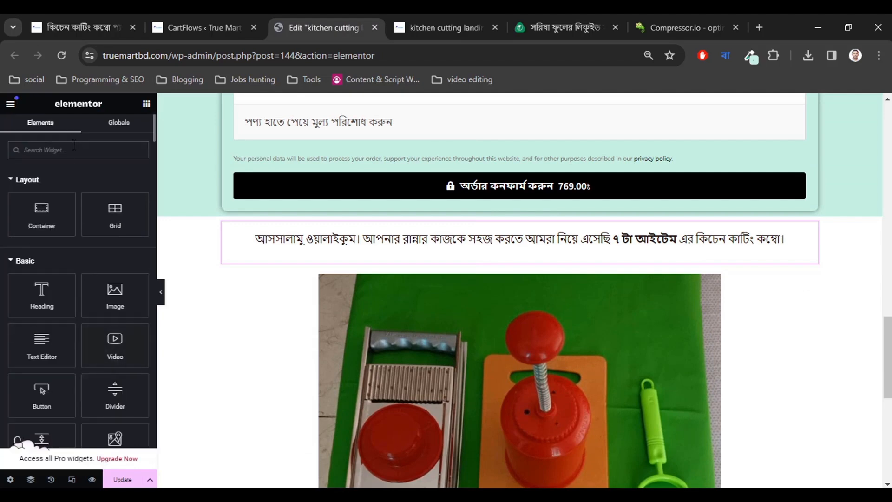
{"action": "scroll", "coordinate": [83, 306], "scroll_direction": "down", "scroll_amount": 2}
{"action": "left_click_drag", "start_coordinate": [112, 288], "coordinate": [418, 307]}
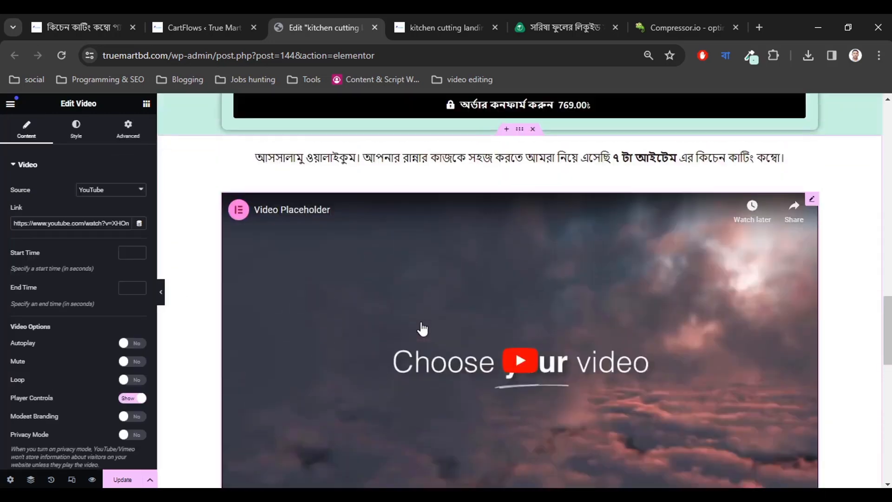
{"action": "left_click", "coordinate": [99, 191]}
{"action": "left_click", "coordinate": [96, 202]}
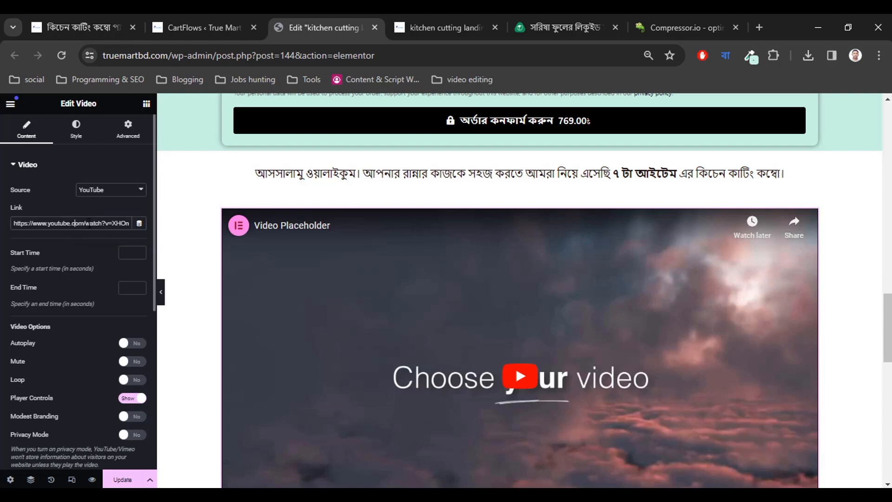
Copy the embed code of the kitchen cutting product's YouTube video from its product page.
{"action": "left_click", "coordinate": [757, 27]}
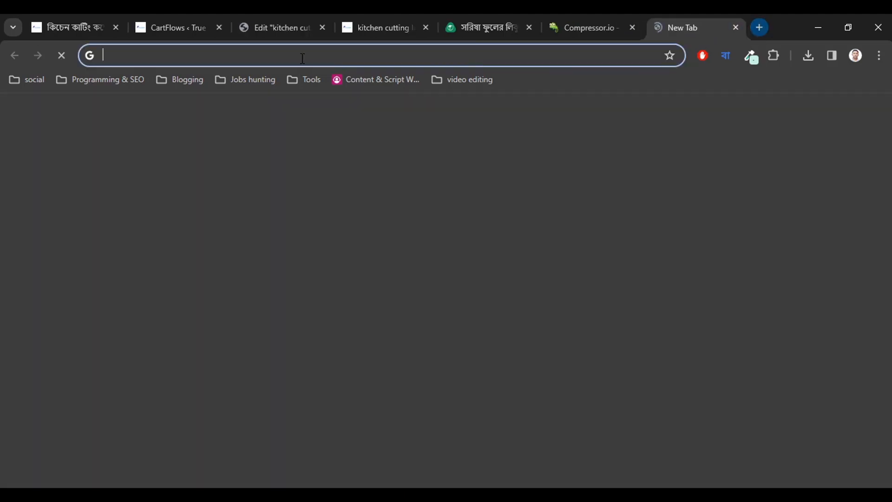
{"action": "left_click", "coordinate": [199, 17]}
{"action": "left_click", "coordinate": [78, 15]}
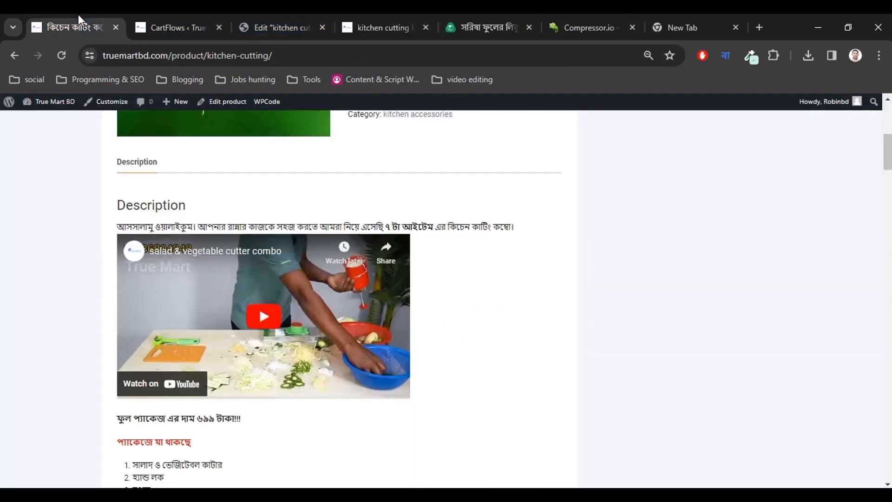
{"action": "scroll", "coordinate": [246, 274], "scroll_direction": "down", "scroll_amount": 1}
{"action": "right_click", "coordinate": [229, 245]}
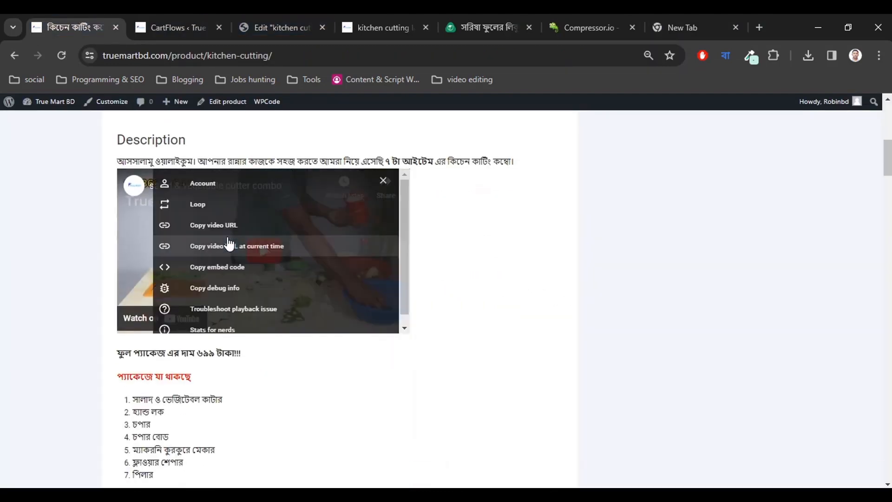
{"action": "left_click", "coordinate": [50, 277]}
{"action": "right_click", "coordinate": [216, 237]}
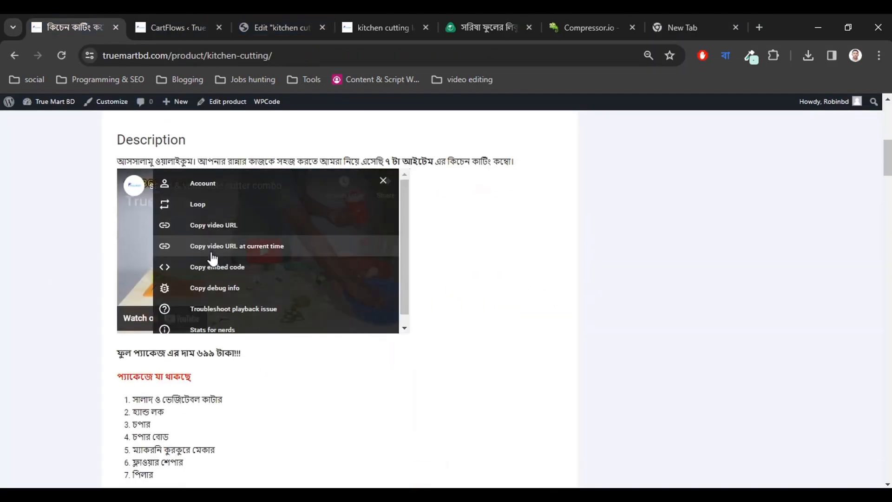
{"action": "left_click", "coordinate": [214, 267]}
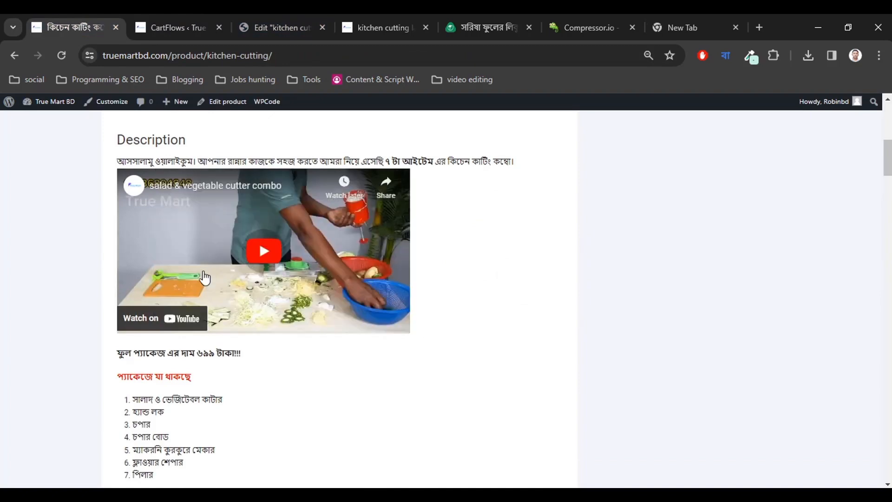
Close the Compressor.io and blank tabs and paste the embed code into the Video widget's Link field.
{"action": "left_click", "coordinate": [654, 16]}
{"action": "left_click", "coordinate": [612, 17]}
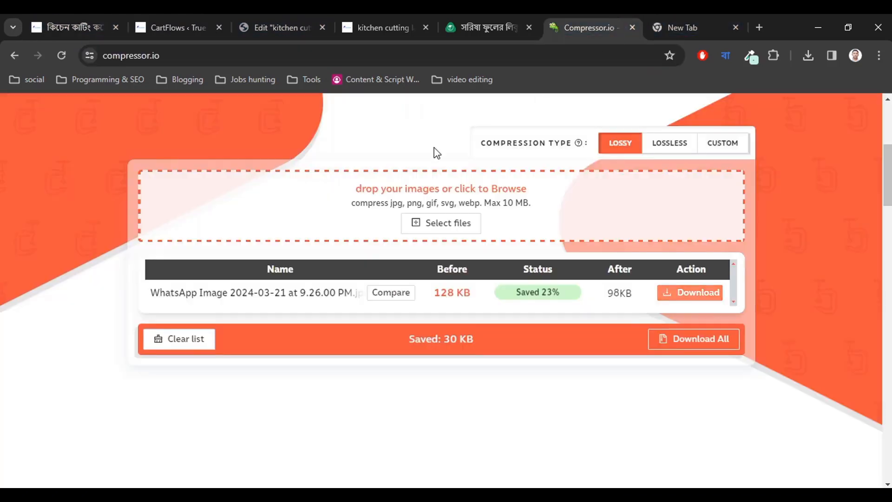
{"action": "left_click", "coordinate": [494, 19]}
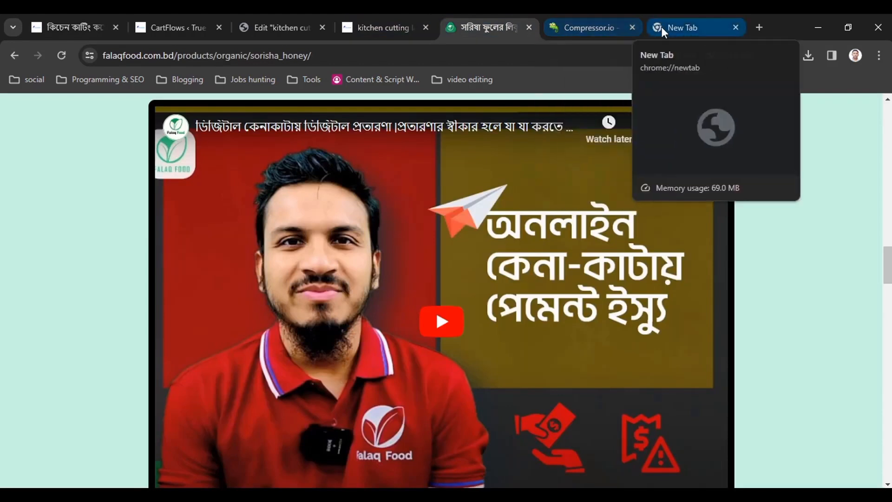
{"action": "left_click", "coordinate": [632, 28]}
{"action": "left_click", "coordinate": [632, 28]}
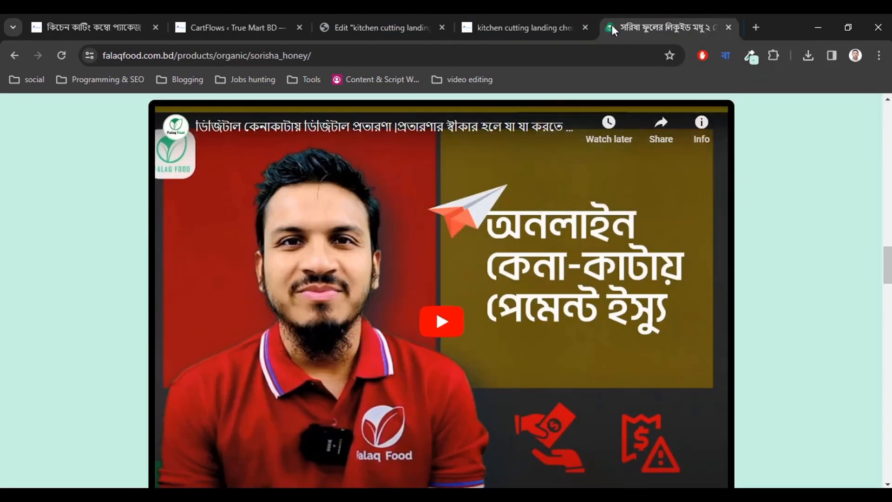
{"action": "left_click", "coordinate": [506, 18]}
{"action": "left_click", "coordinate": [391, 16]}
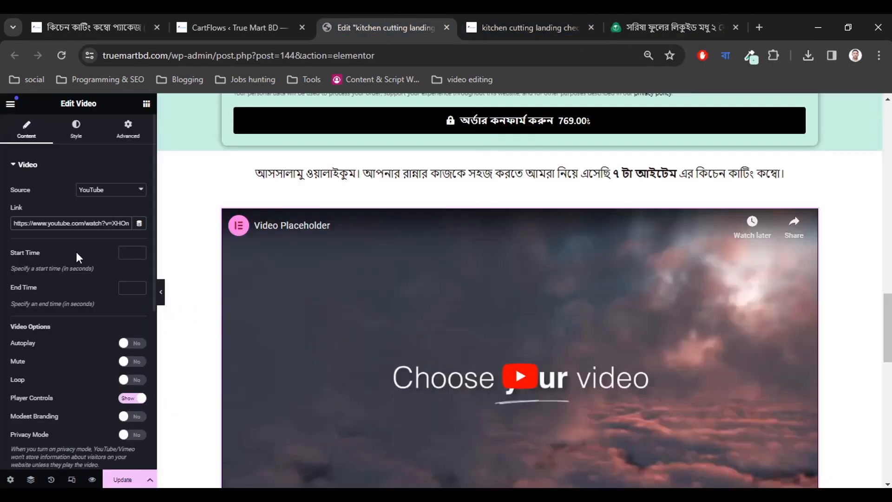
{"action": "key", "text": "ctrl+a"}
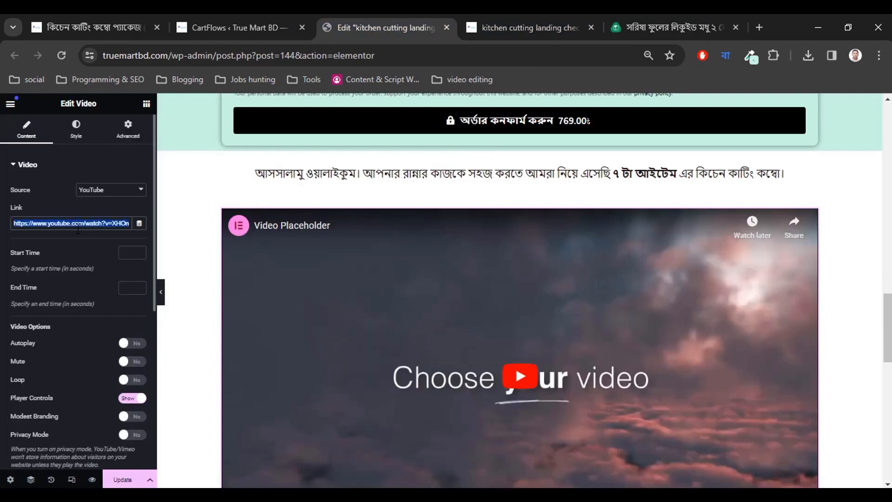
{"action": "key", "text": "ctrl+v"}
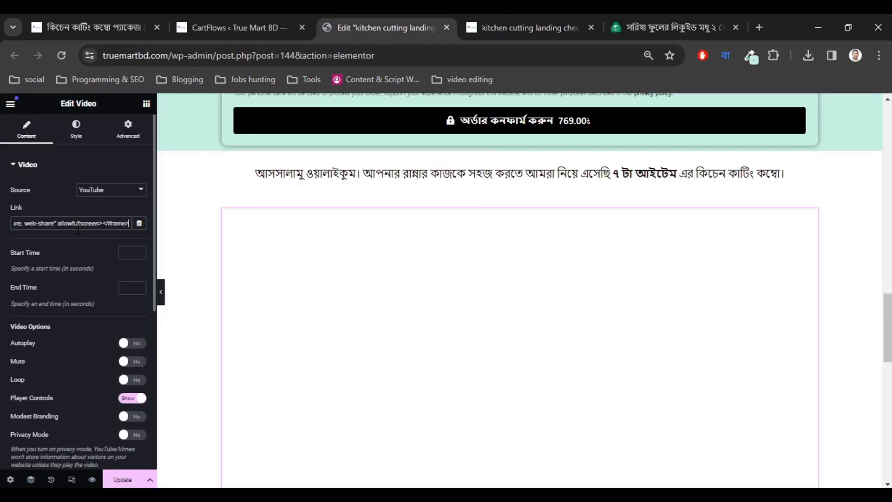
{"action": "left_click", "coordinate": [0, 243]}
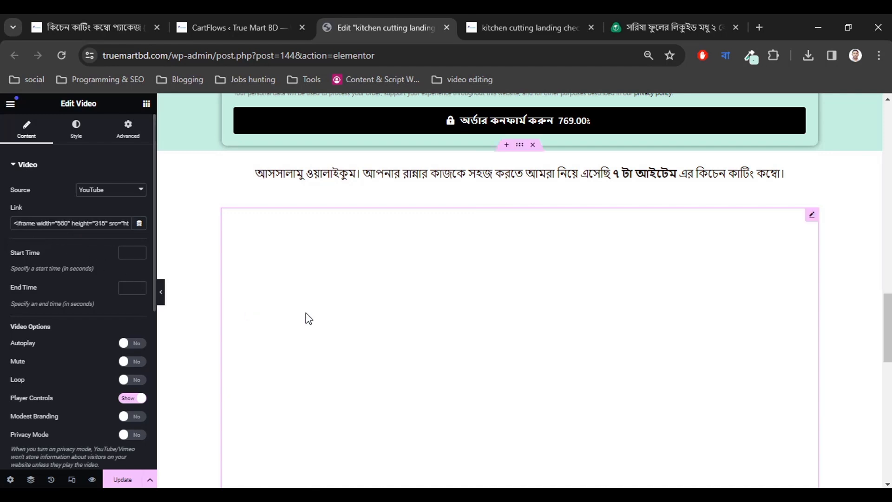
{"action": "scroll", "coordinate": [348, 321], "scroll_direction": "down", "scroll_amount": 3}
{"action": "scroll", "coordinate": [360, 321], "scroll_direction": "up", "scroll_amount": 3}
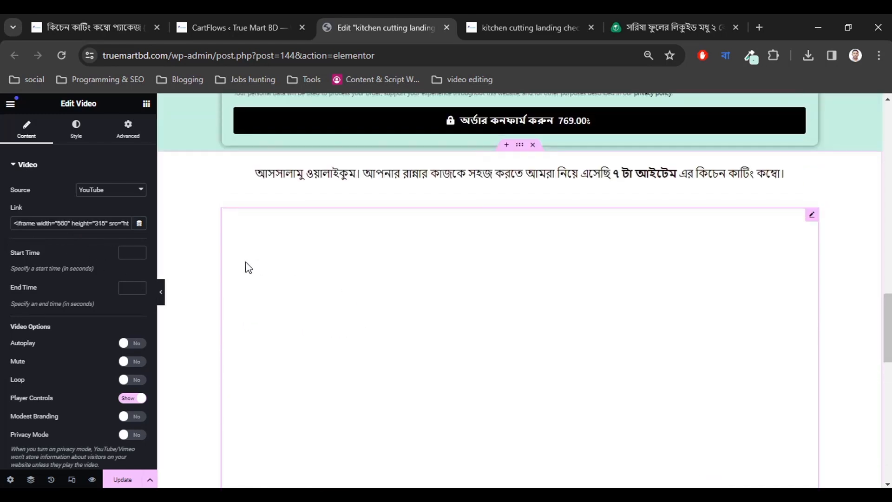
{"action": "left_click_drag", "start_coordinate": [77, 223], "coordinate": [16, 223]}
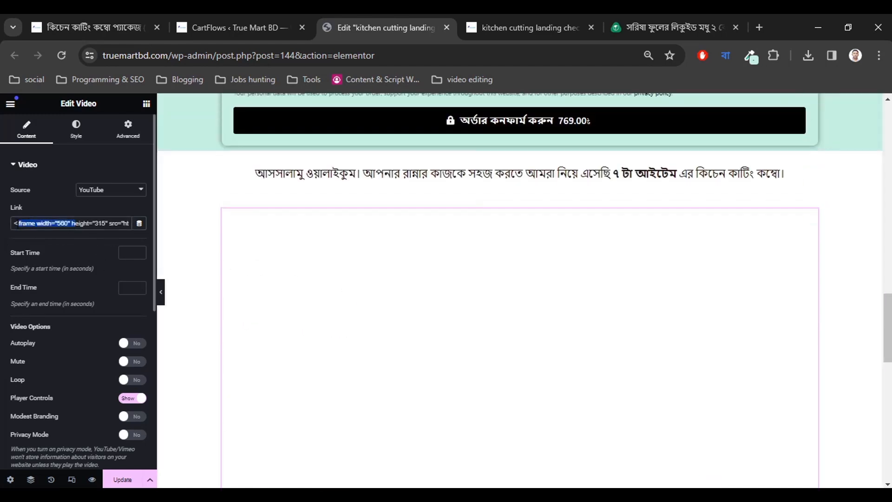
{"action": "left_click", "coordinate": [24, 223]}
{"action": "scroll", "coordinate": [77, 319], "scroll_direction": "down", "scroll_amount": 6}
{"action": "scroll", "coordinate": [51, 327], "scroll_direction": "up", "scroll_amount": 6}
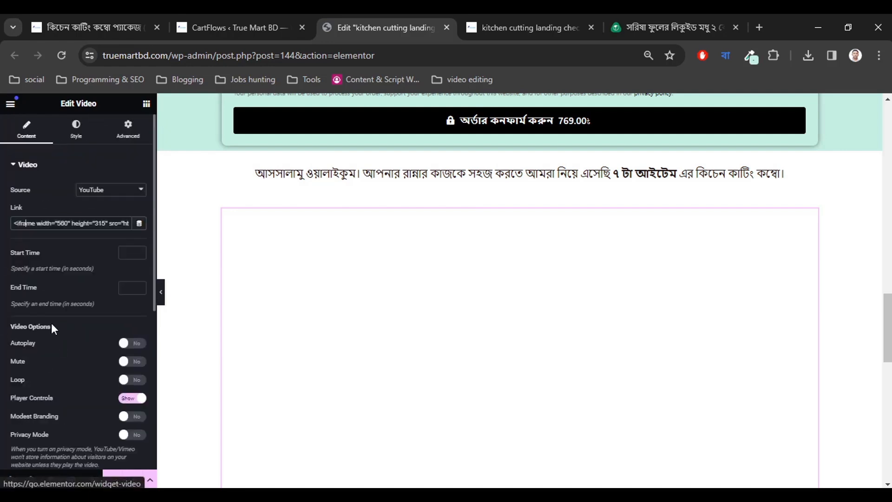
Copy the product video's URL instead and paste it over the Link field's contents.
{"action": "left_click", "coordinate": [214, 18]}
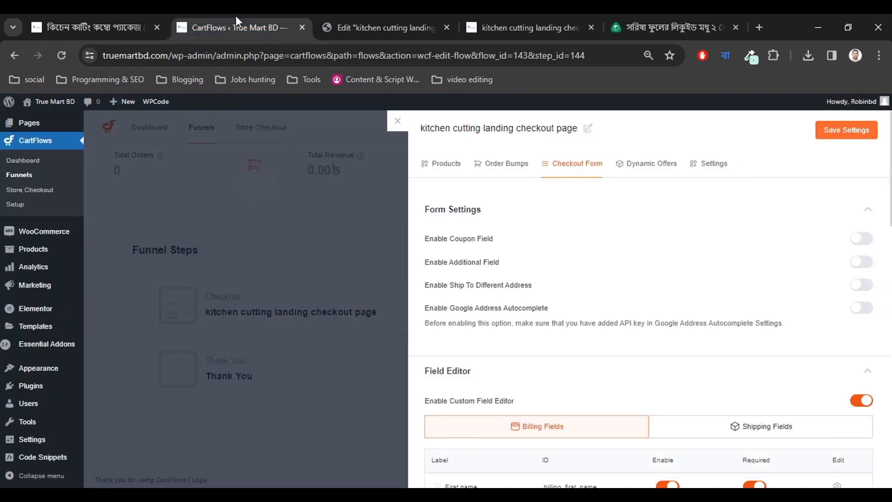
{"action": "left_click", "coordinate": [122, 18]}
{"action": "right_click", "coordinate": [216, 227]}
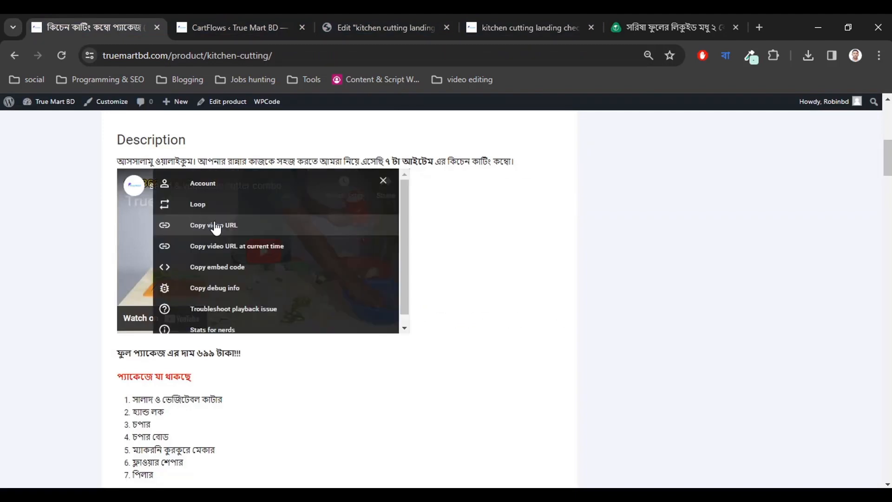
{"action": "scroll", "coordinate": [239, 278], "scroll_direction": "up", "scroll_amount": 1}
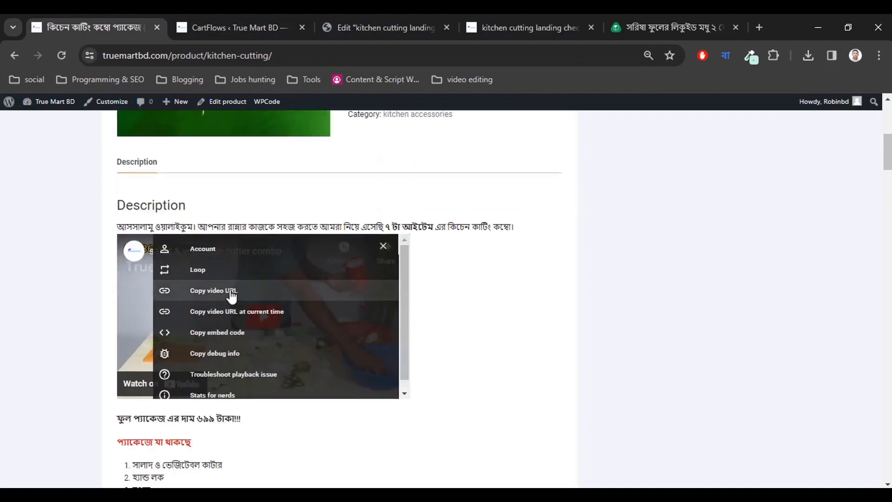
{"action": "left_click", "coordinate": [232, 292]}
{"action": "left_click", "coordinate": [563, 23]}
{"action": "left_click", "coordinate": [635, 16]}
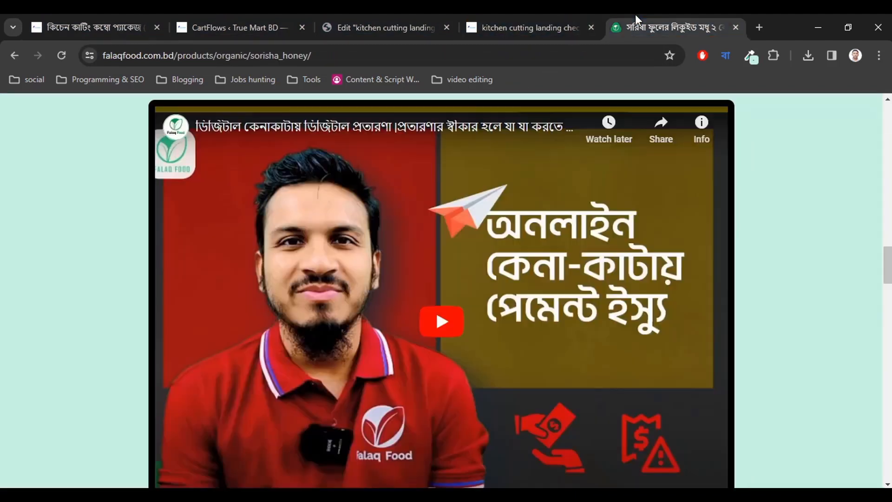
{"action": "left_click", "coordinate": [403, 31]}
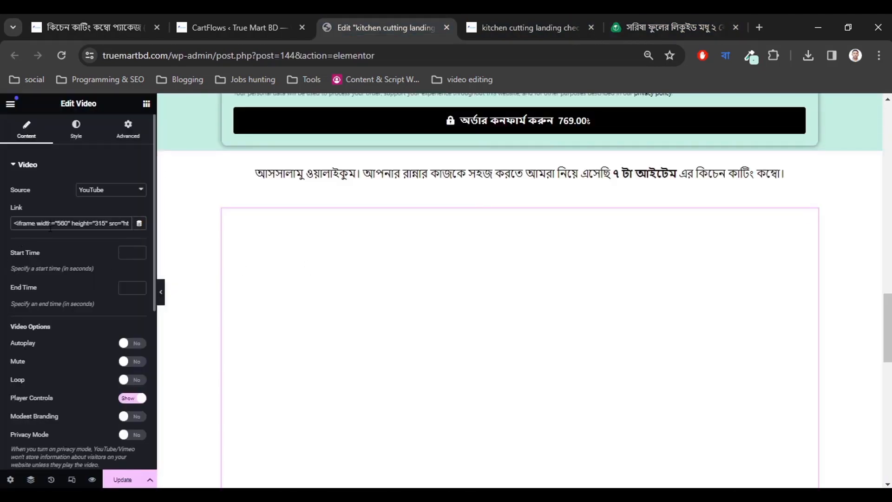
{"action": "key", "text": "ctrl+a"}
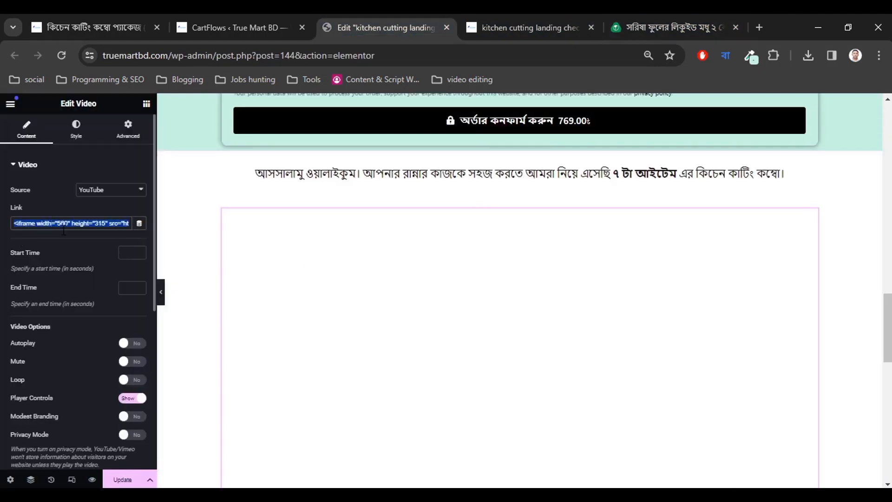
{"action": "key", "text": "ctrl+v"}
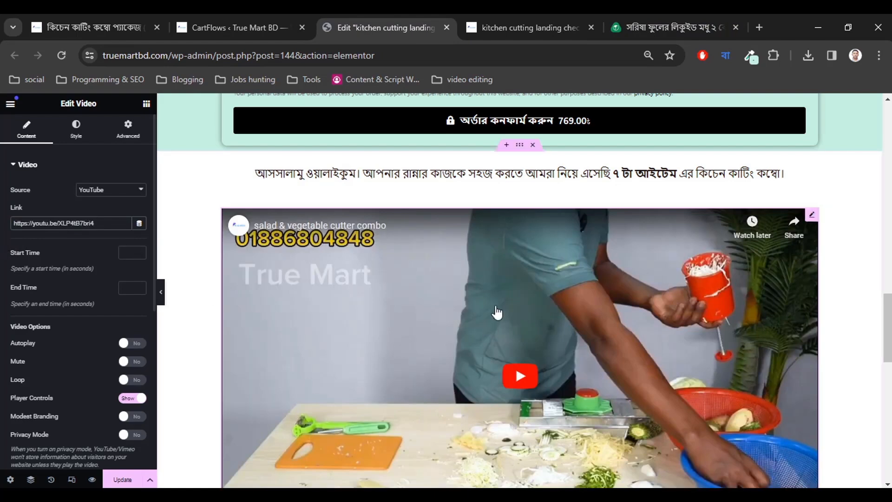
Leave autoplay off, keep suggested videos from the current channel, and expand Image Overlay settings.
{"action": "scroll", "coordinate": [493, 313], "scroll_direction": "down", "scroll_amount": 5}
{"action": "scroll", "coordinate": [494, 313], "scroll_direction": "up", "scroll_amount": 5}
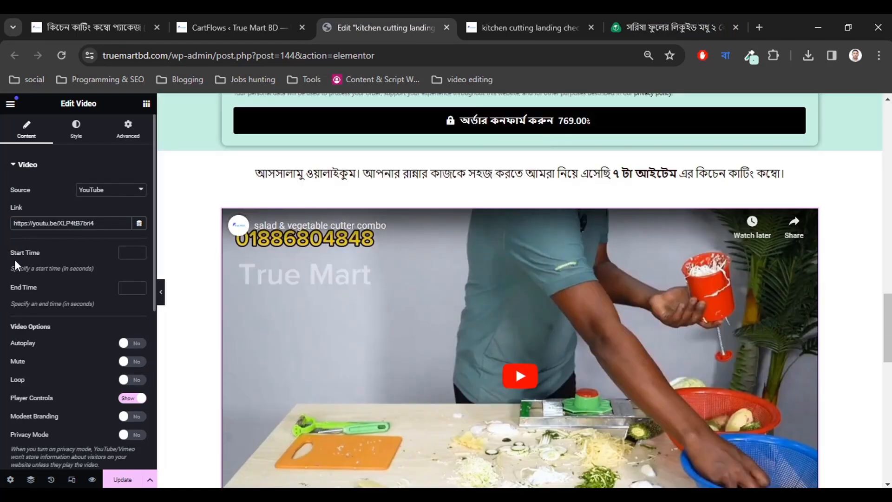
{"action": "scroll", "coordinate": [68, 300], "scroll_direction": "down", "scroll_amount": 3}
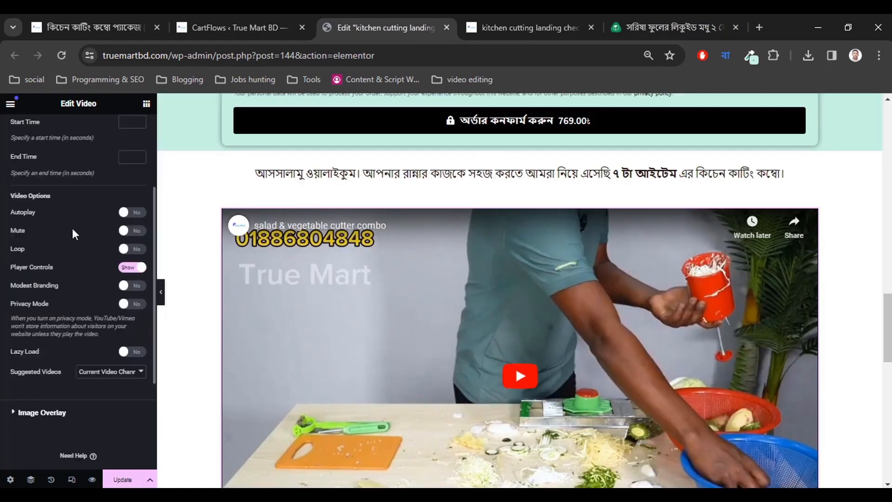
{"action": "left_click", "coordinate": [131, 214]}
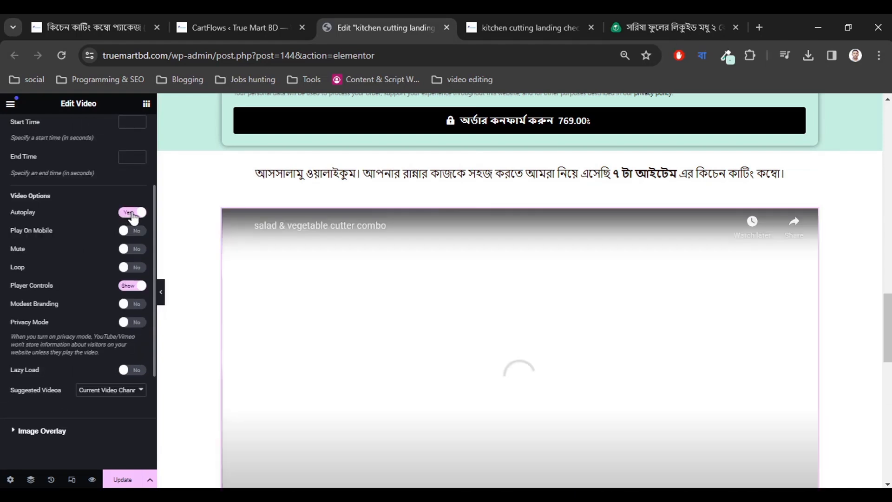
{"action": "left_click", "coordinate": [132, 213]}
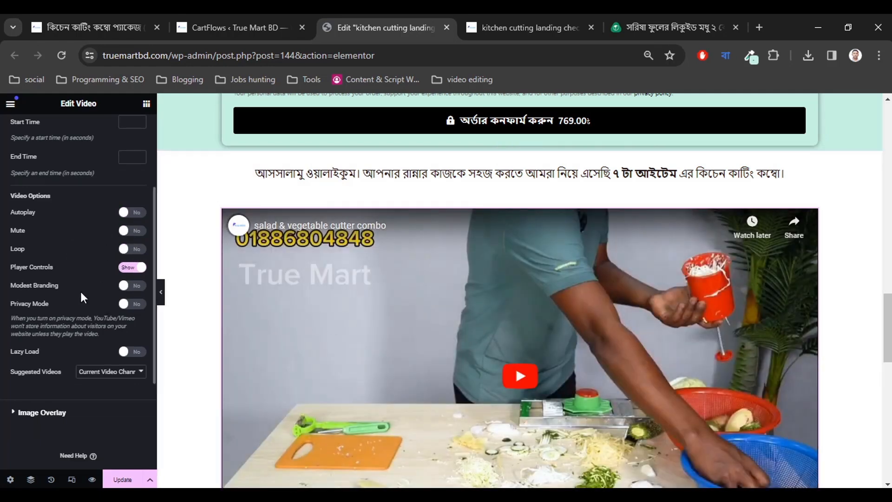
{"action": "scroll", "coordinate": [60, 325], "scroll_direction": "down", "scroll_amount": 2}
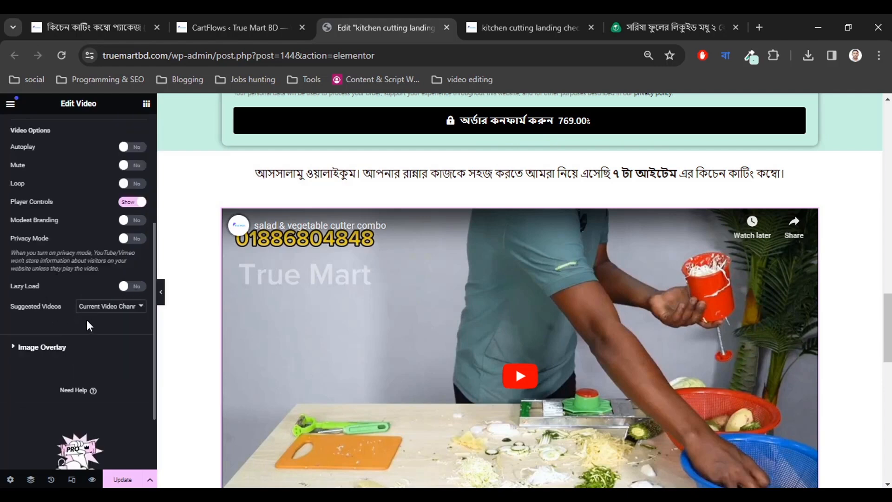
{"action": "left_click", "coordinate": [111, 307]}
{"action": "left_click", "coordinate": [120, 318]}
{"action": "left_click", "coordinate": [54, 348]}
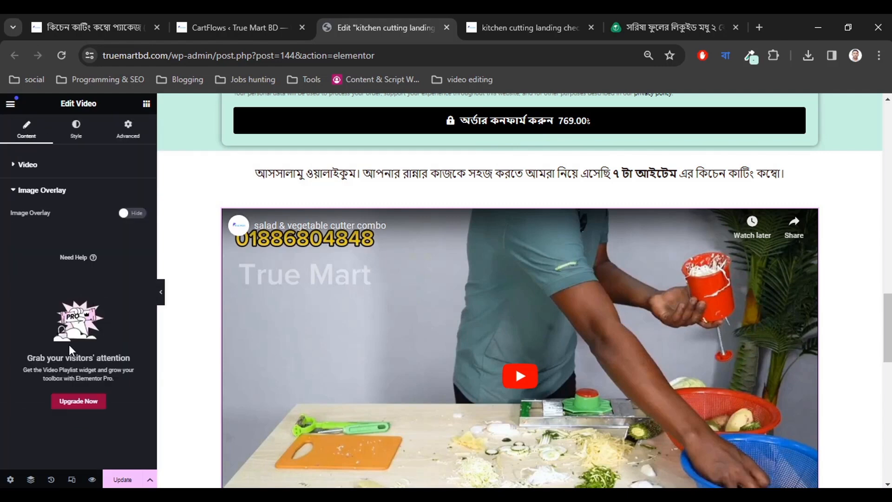
Set the kitchen cutter photo as the video's overlay image, then hide the overlay again.
{"action": "left_click", "coordinate": [132, 213]}
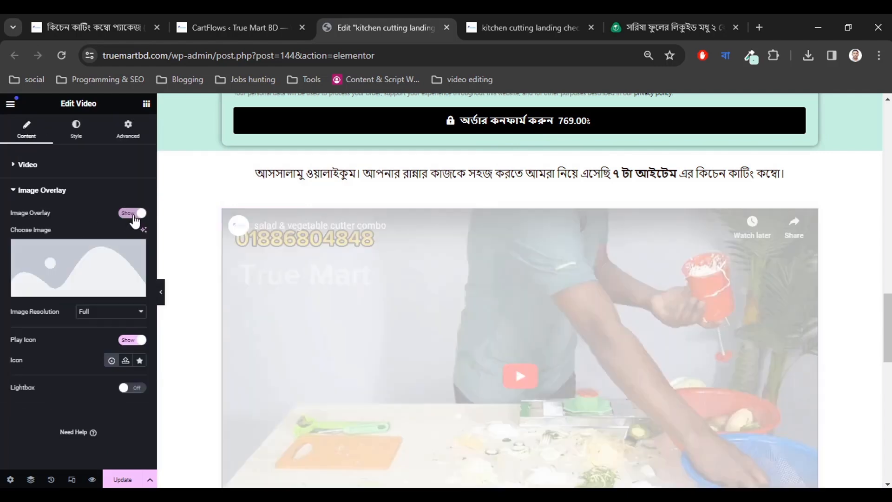
{"action": "left_click", "coordinate": [95, 267]}
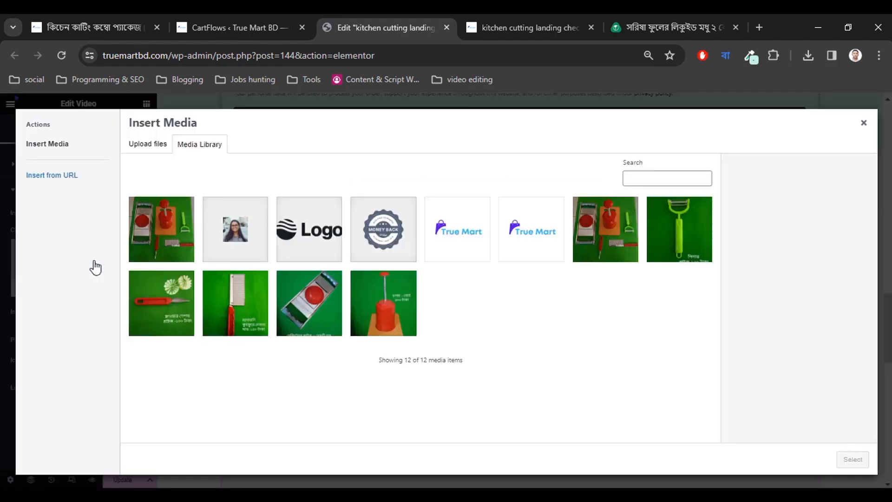
{"action": "left_click", "coordinate": [177, 240]}
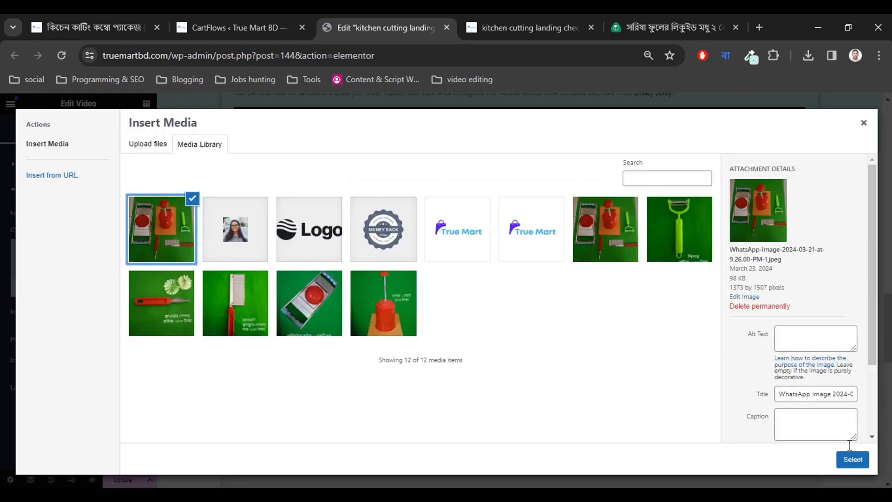
{"action": "left_click", "coordinate": [852, 459]}
{"action": "scroll", "coordinate": [418, 342], "scroll_direction": "down", "scroll_amount": 4}
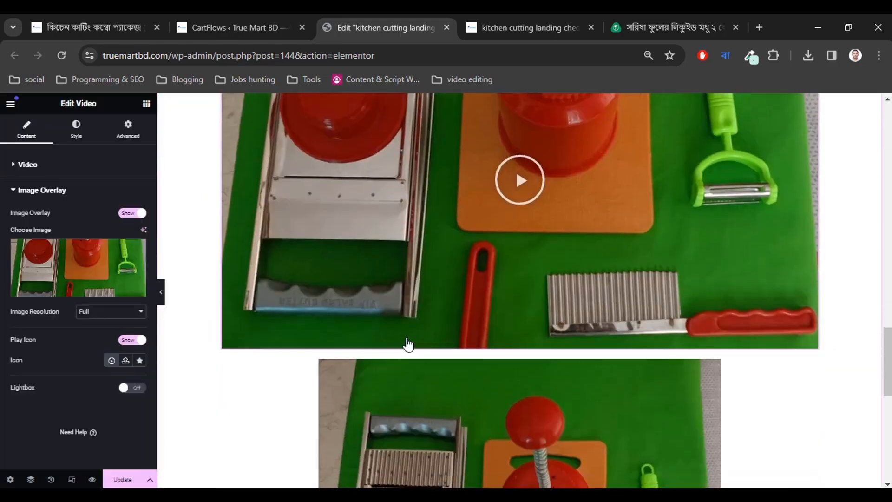
{"action": "scroll", "coordinate": [407, 344], "scroll_direction": "up", "scroll_amount": 5}
{"action": "scroll", "coordinate": [408, 345], "scroll_direction": "down", "scroll_amount": 2}
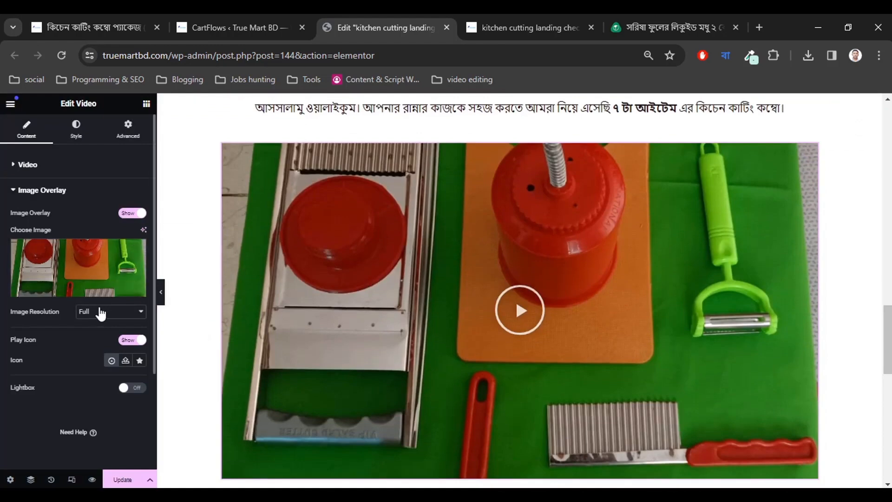
{"action": "left_click", "coordinate": [128, 213]}
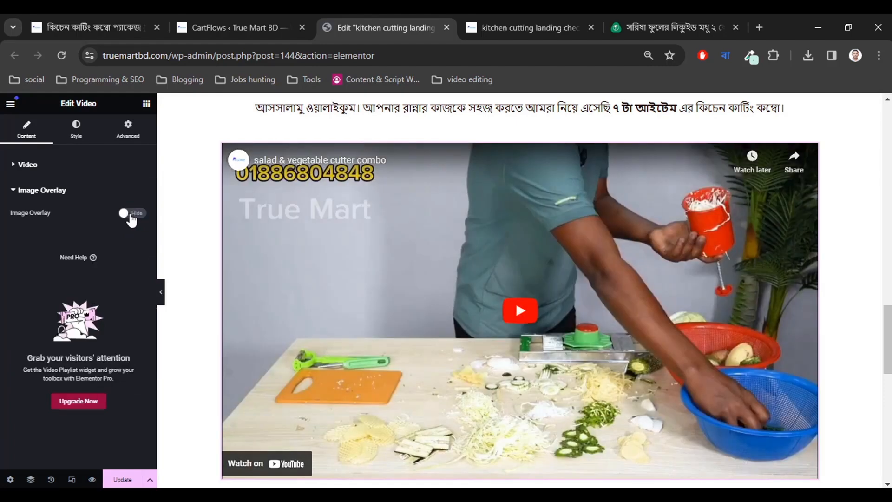
In the Video widget's Style settings, preview the 4:3, 3:2 and 1:1 aspect ratios.
{"action": "left_click", "coordinate": [24, 190]}
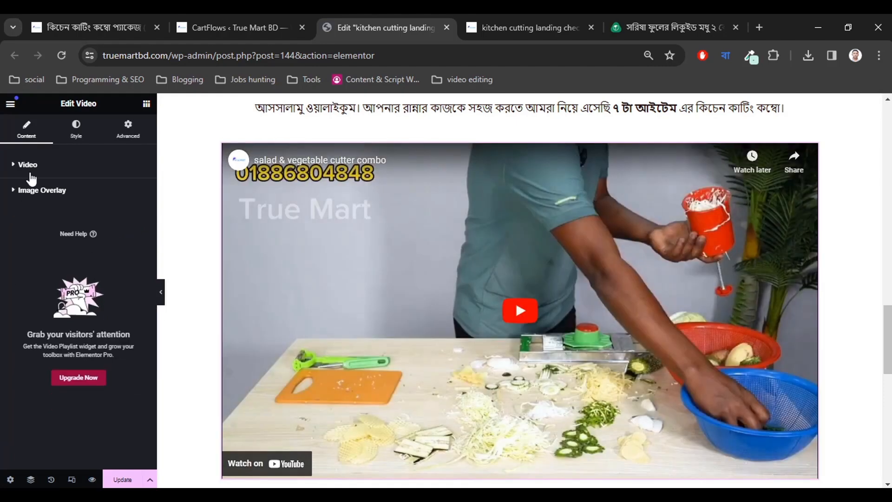
{"action": "left_click", "coordinate": [29, 166]}
{"action": "left_click", "coordinate": [29, 166]}
{"action": "left_click", "coordinate": [77, 130]}
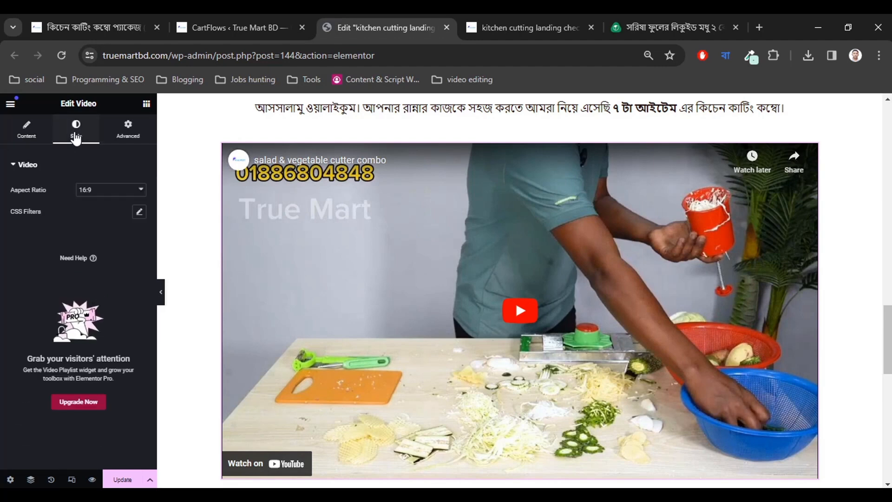
{"action": "left_click", "coordinate": [90, 190]}
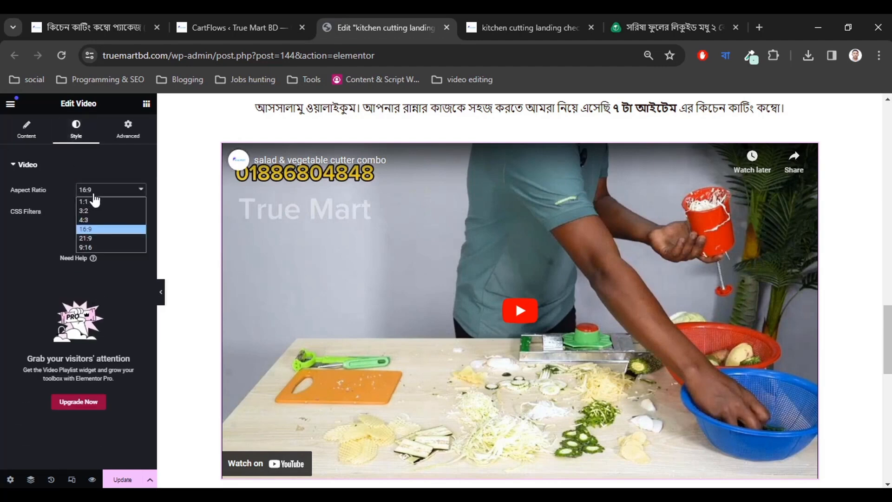
{"action": "left_click", "coordinate": [90, 221]}
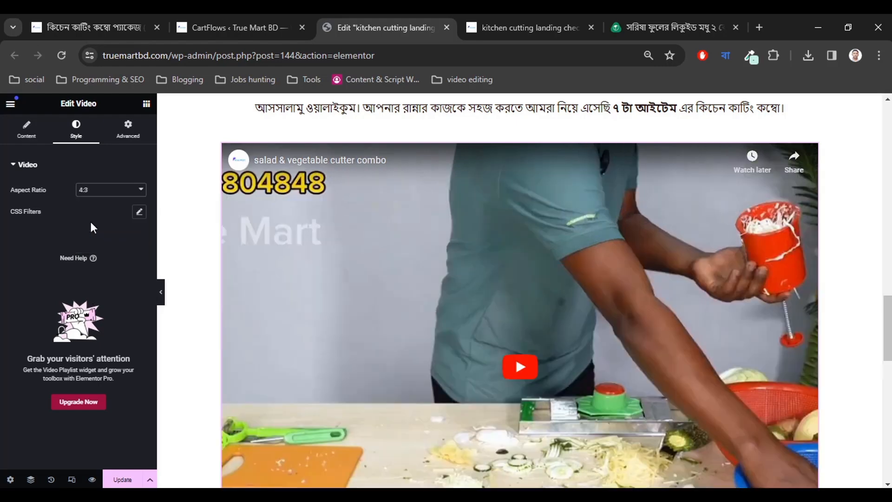
{"action": "left_click", "coordinate": [90, 191]}
{"action": "left_click", "coordinate": [90, 210]}
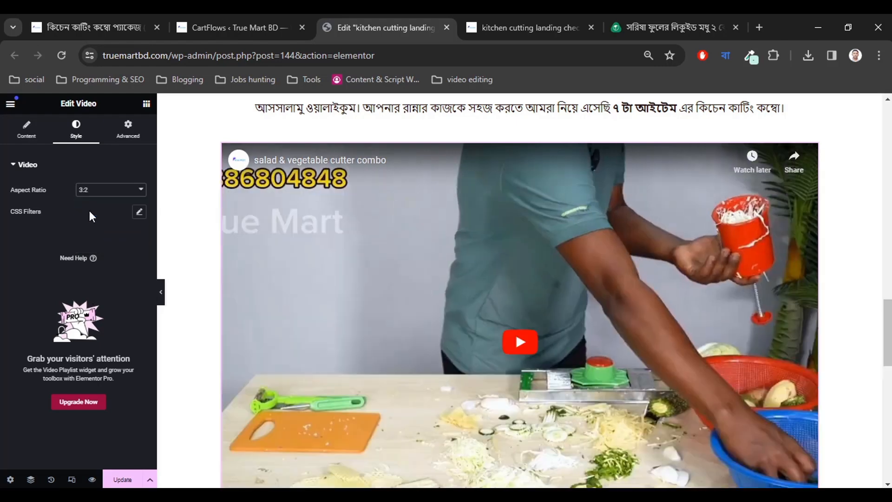
{"action": "left_click", "coordinate": [91, 191]}
{"action": "left_click", "coordinate": [90, 202]}
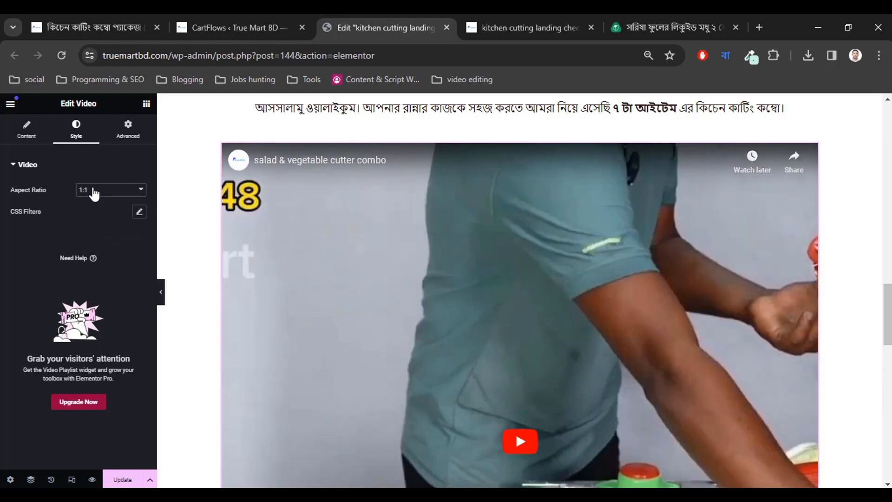
Compare 16:9, 21:9 and 9:16, then settle the video aspect ratio on 16:9.
{"action": "left_click", "coordinate": [92, 191]}
{"action": "left_click", "coordinate": [87, 226]}
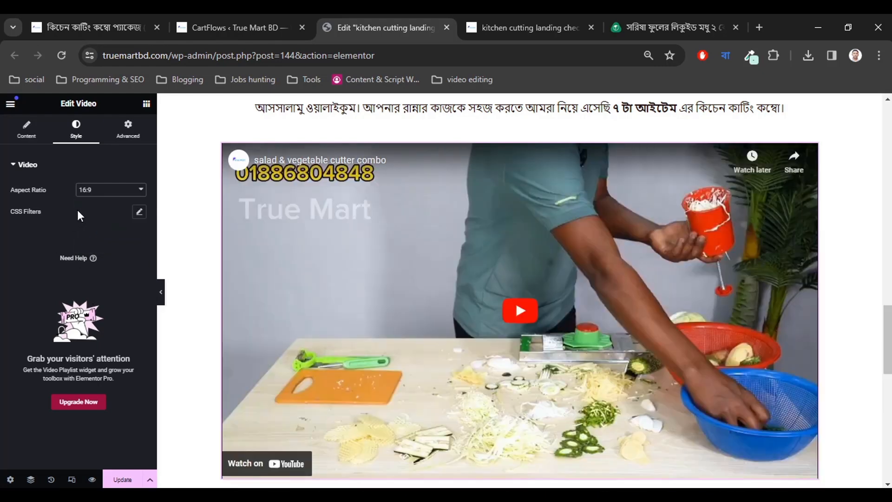
{"action": "left_click", "coordinate": [86, 190]}
{"action": "left_click", "coordinate": [85, 238]}
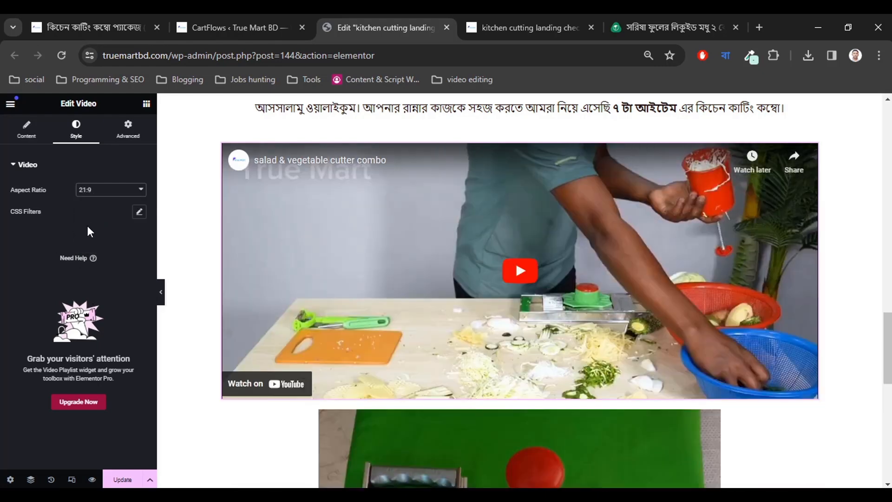
{"action": "left_click", "coordinate": [98, 194]}
{"action": "left_click", "coordinate": [87, 246]}
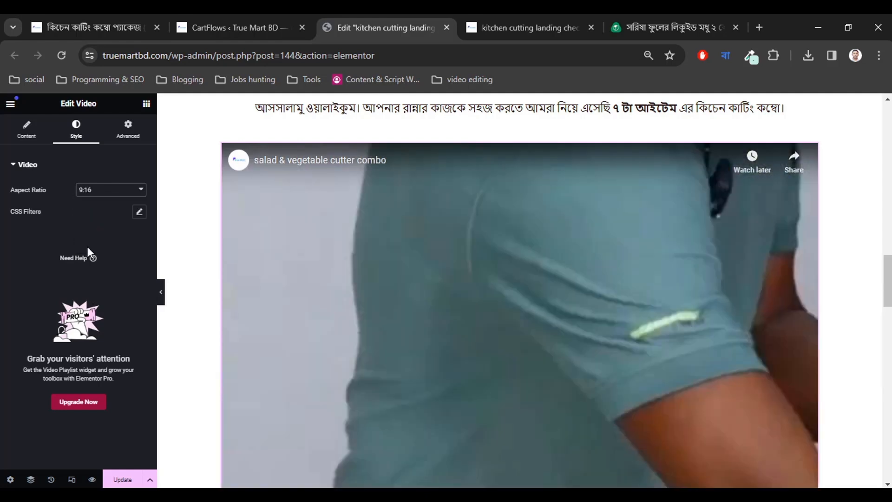
{"action": "left_click", "coordinate": [98, 191]}
{"action": "left_click", "coordinate": [91, 237]}
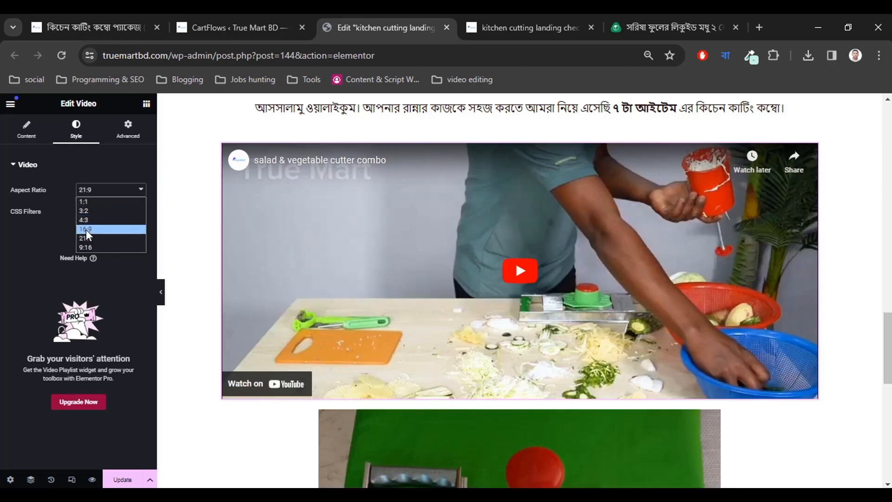
{"action": "left_click", "coordinate": [86, 229]}
{"action": "scroll", "coordinate": [499, 322], "scroll_direction": "down", "scroll_amount": 4}
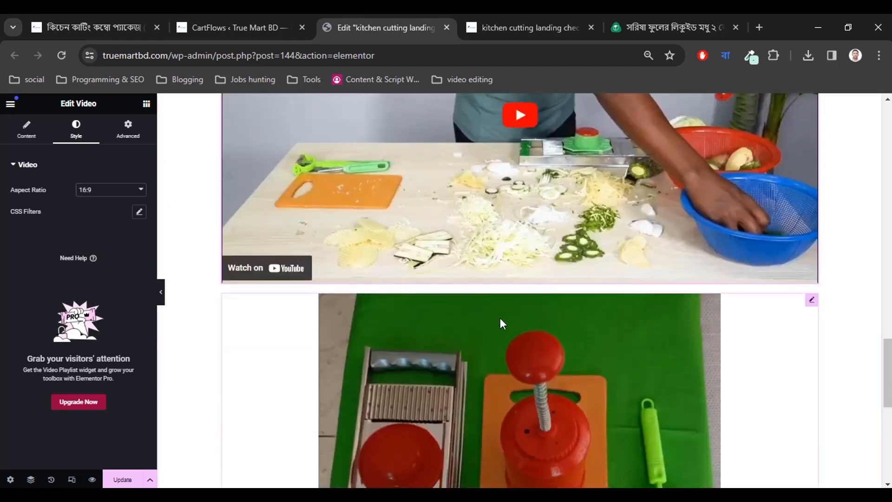
{"action": "scroll", "coordinate": [436, 329], "scroll_direction": "up", "scroll_amount": 8}
Unlink the greeting container's margins and set only its top margin to 30 px.
{"action": "scroll", "coordinate": [436, 328], "scroll_direction": "down", "scroll_amount": 1}
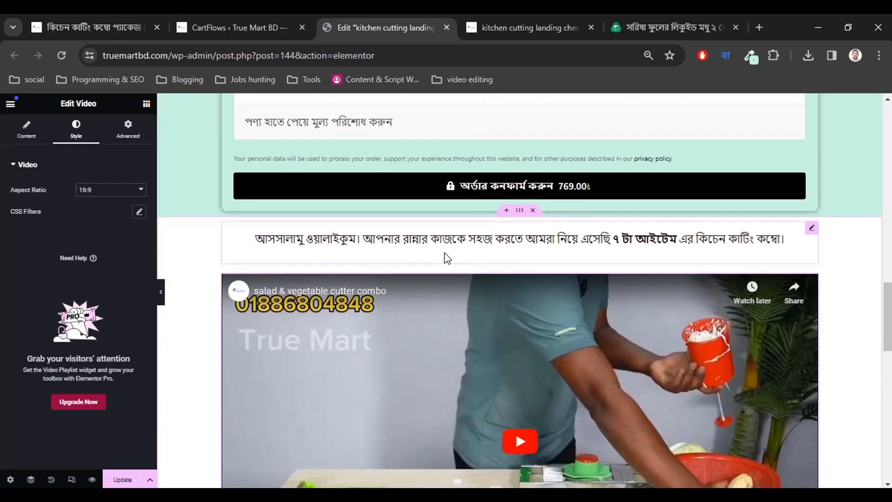
{"action": "left_click", "coordinate": [476, 256]}
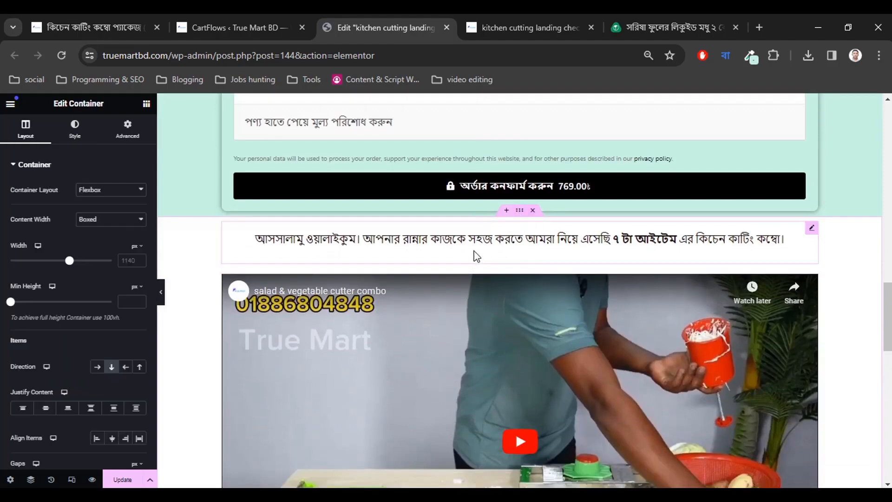
{"action": "left_click", "coordinate": [125, 134]}
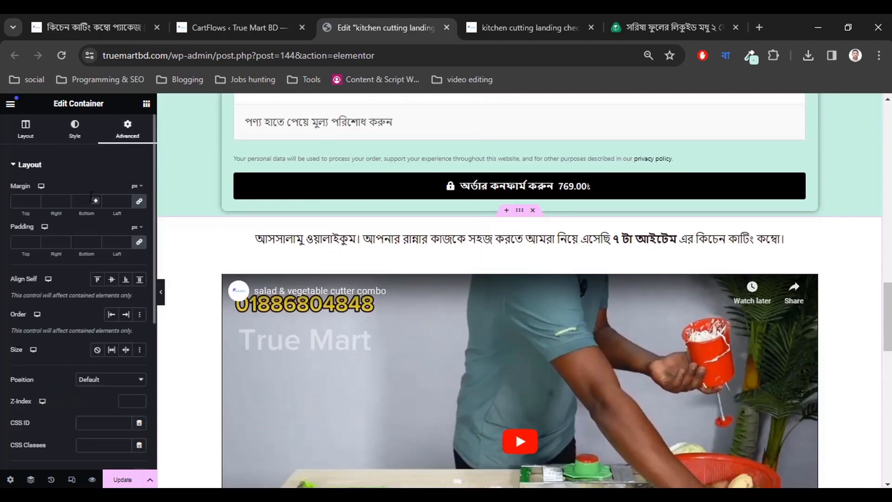
{"action": "left_click", "coordinate": [139, 200]}
{"action": "left_click", "coordinate": [36, 198]}
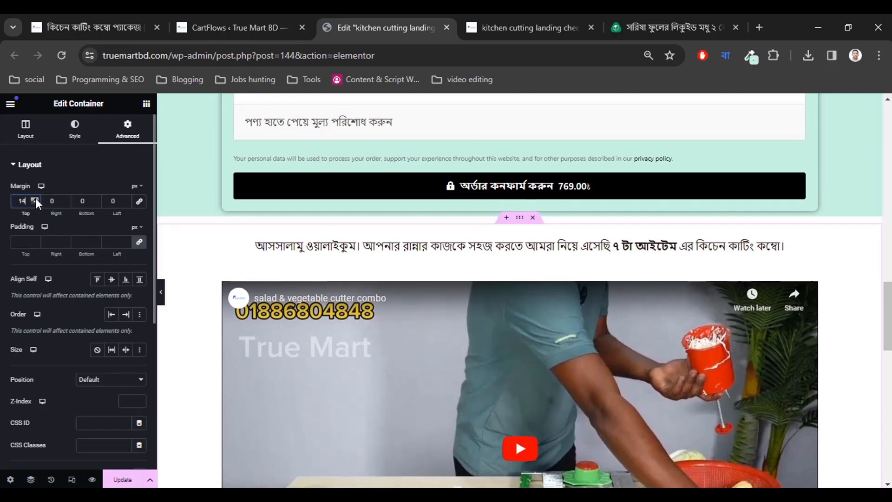
{"action": "left_click", "coordinate": [36, 198]}
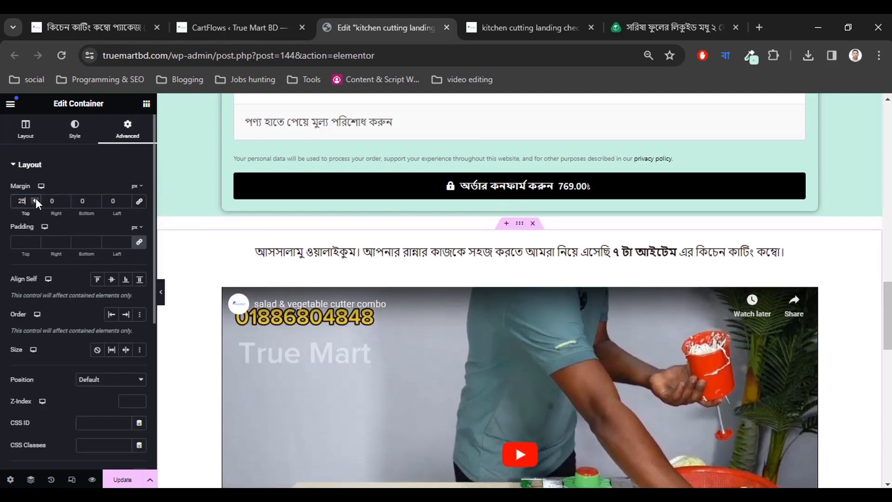
{"action": "left_click", "coordinate": [36, 198]}
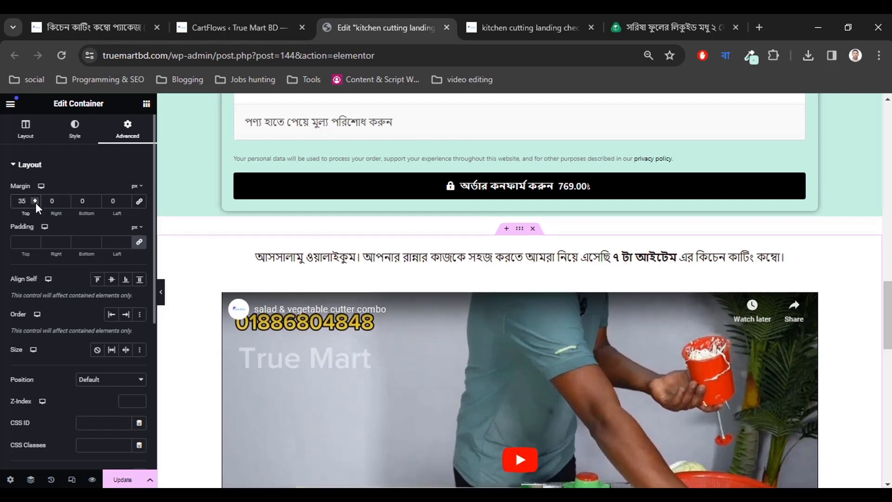
{"action": "left_click", "coordinate": [35, 202]}
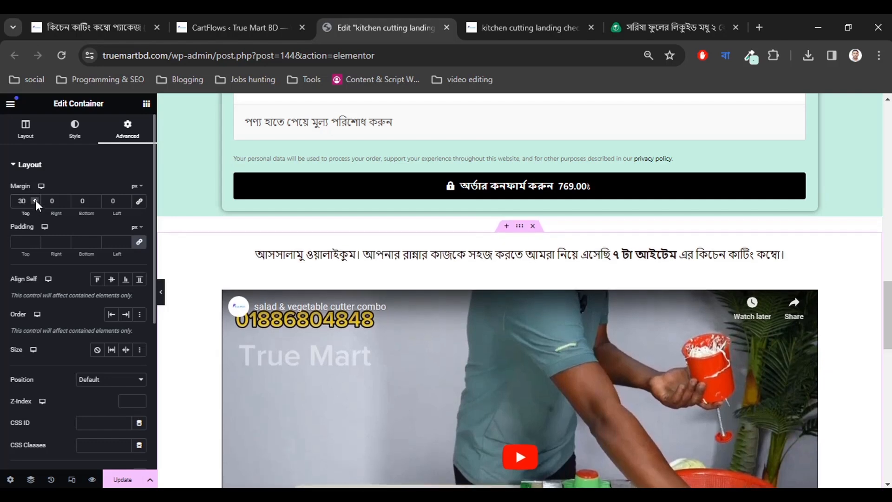
{"action": "left_click", "coordinate": [494, 261]}
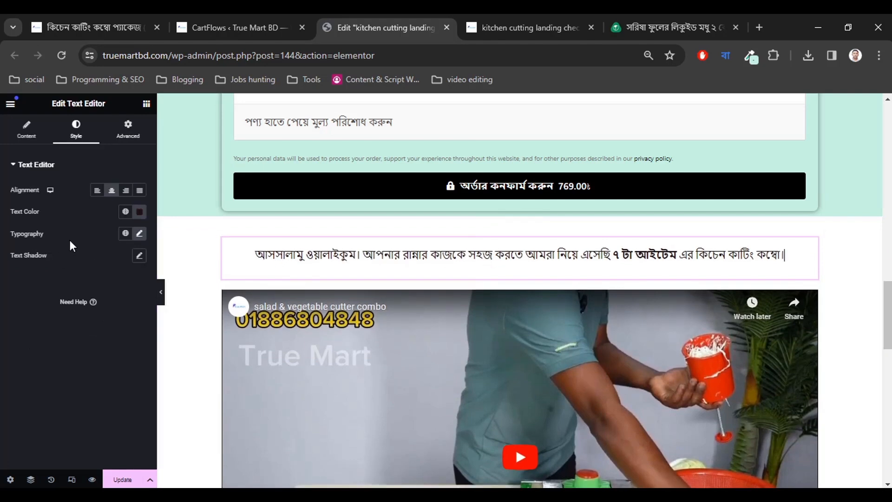
Set the greeting paragraph's typography font size to 25 px.
{"action": "left_click", "coordinate": [139, 233]}
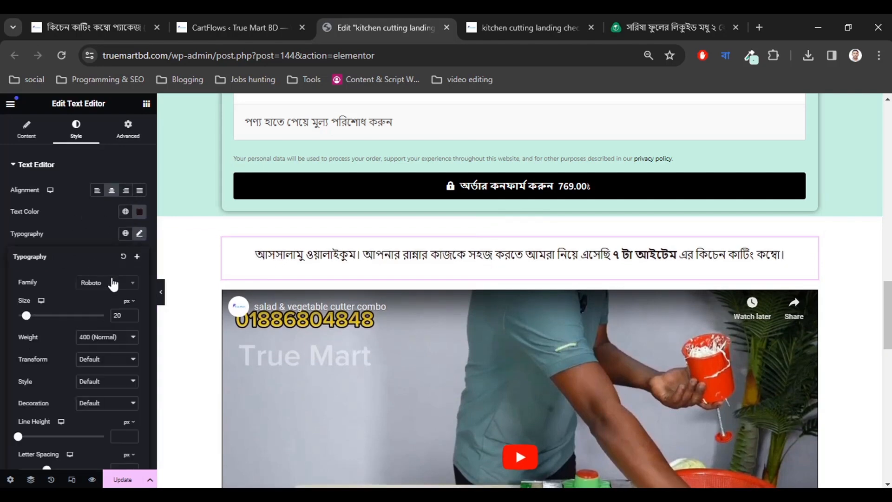
{"action": "left_click", "coordinate": [132, 314]}
{"action": "left_click", "coordinate": [132, 313]}
{"action": "left_click", "coordinate": [132, 314]}
{"action": "left_click", "coordinate": [132, 314]}
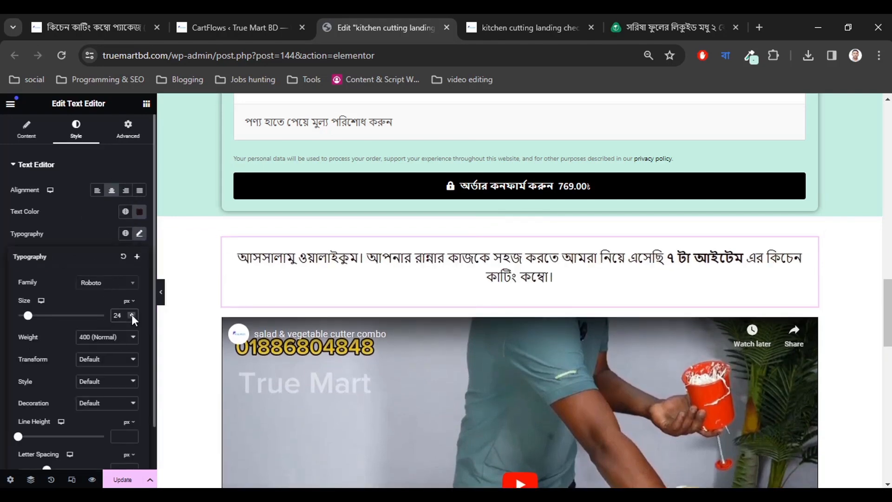
{"action": "left_click", "coordinate": [132, 313]}
{"action": "left_click", "coordinate": [350, 271]}
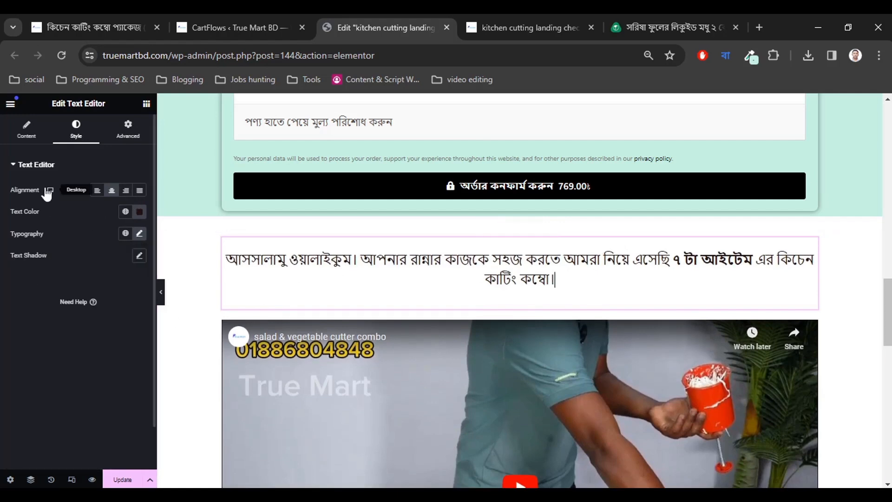
Insert a <br> line break so the bold '৭ টা আইটেম' phrase starts a new line.
{"action": "left_click", "coordinate": [26, 129]}
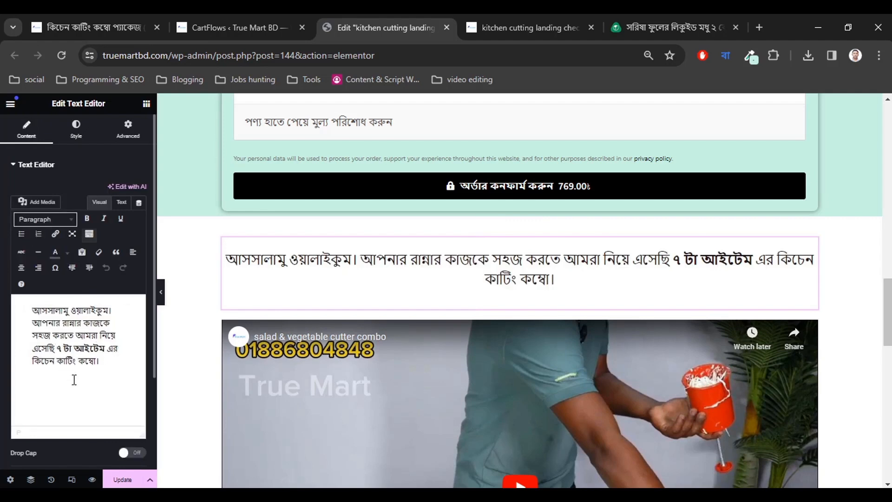
{"action": "type", "text": "<br"}
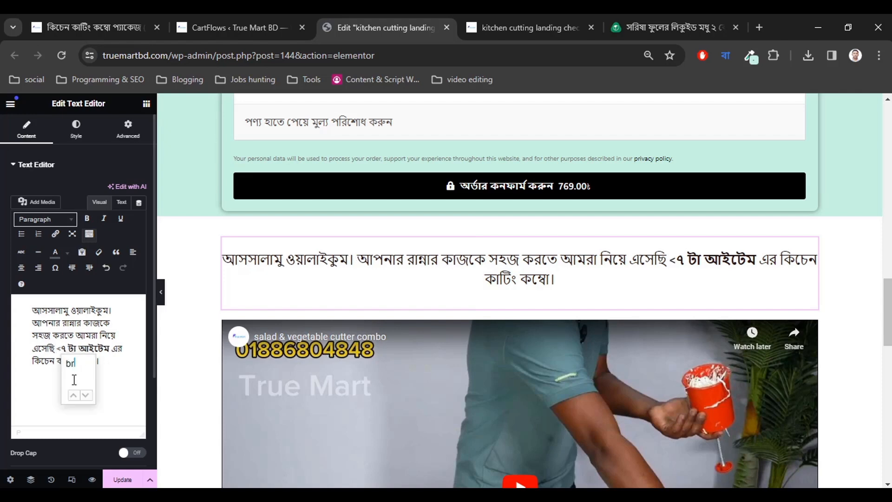
{"action": "type", "text": "6"}
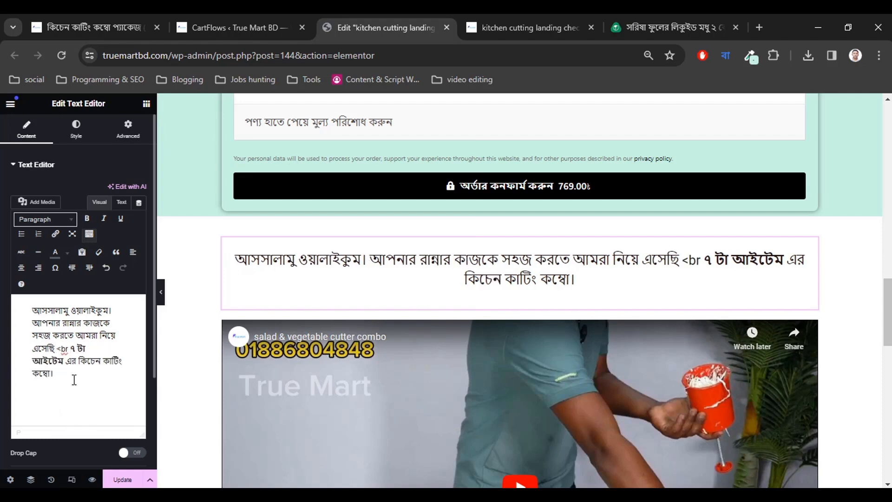
{"action": "type", "text": ">"}
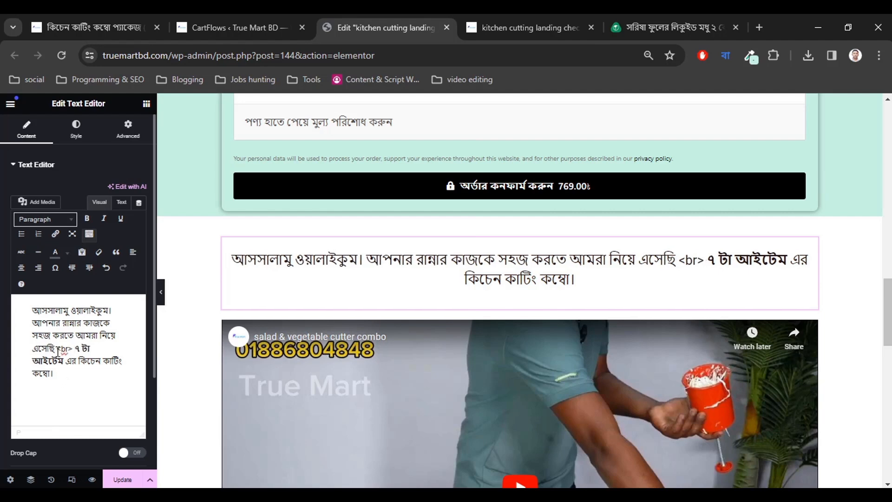
{"action": "left_click_drag", "start_coordinate": [57, 349], "coordinate": [73, 351]}
{"action": "key", "text": "BackSpace"}
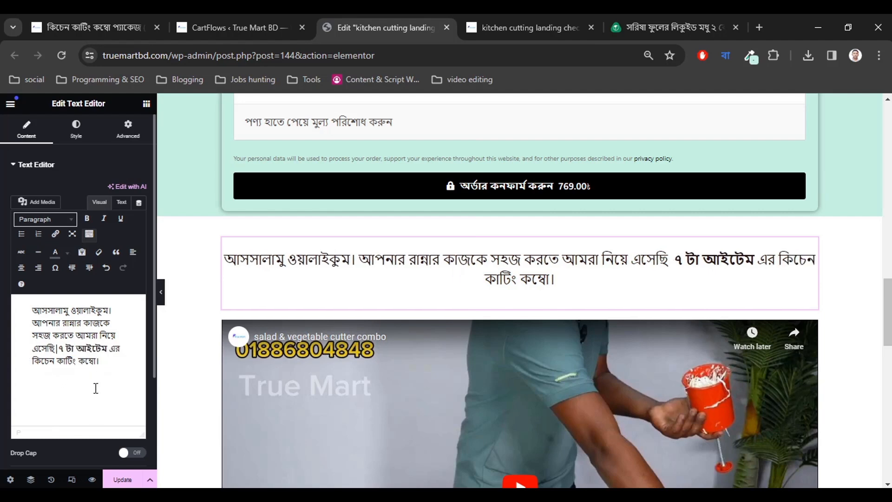
{"action": "key", "text": "BackSpace"}
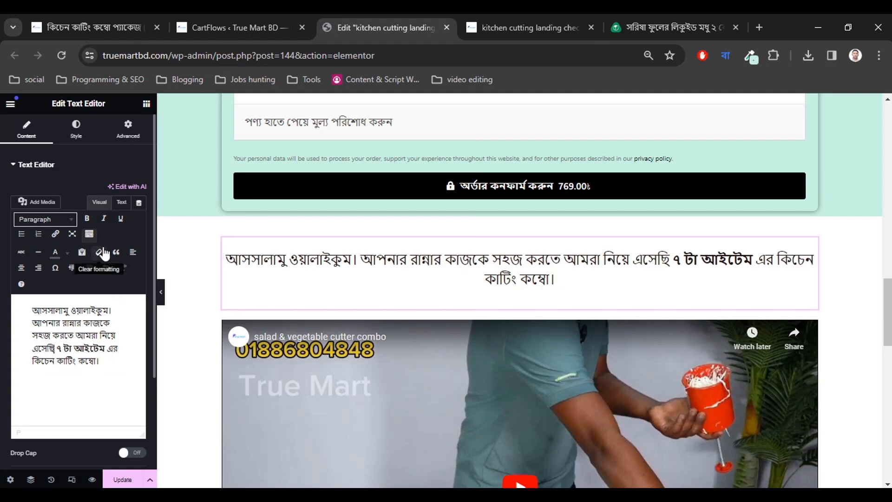
{"action": "left_click", "coordinate": [121, 203]}
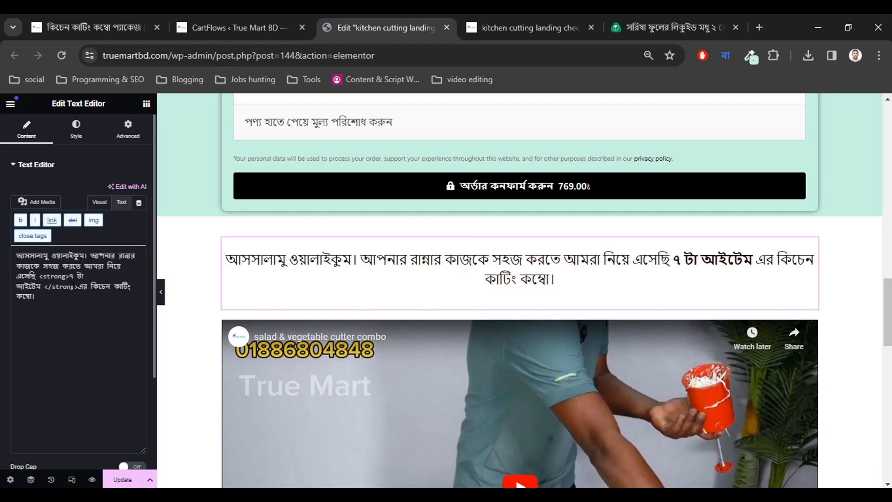
{"action": "type", "text": "<br>"}
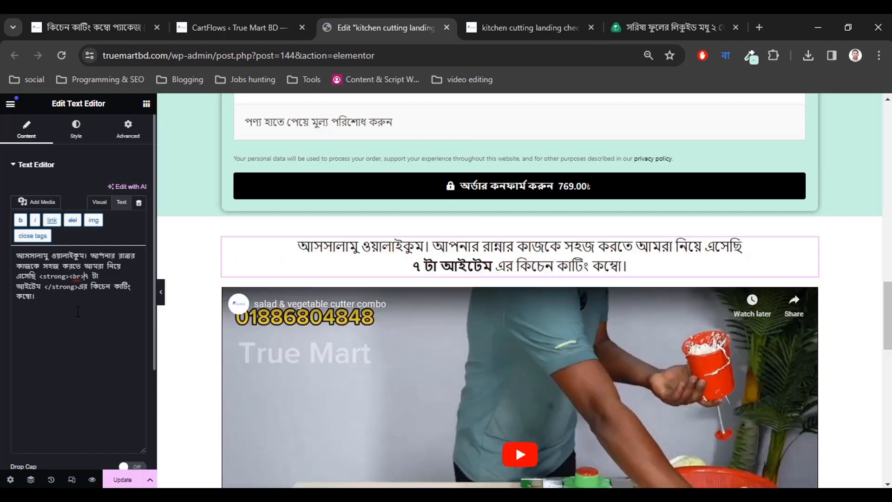
{"action": "left_click", "coordinate": [100, 202]}
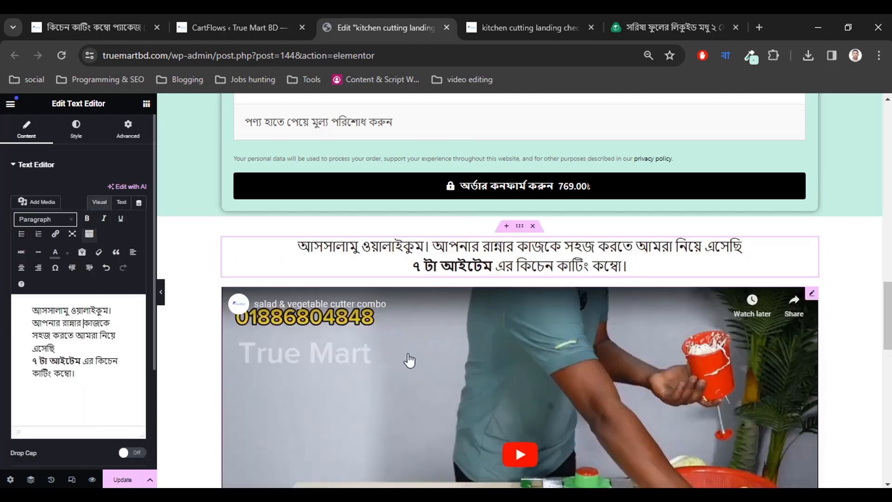
{"action": "scroll", "coordinate": [455, 360], "scroll_direction": "down", "scroll_amount": 3}
{"action": "scroll", "coordinate": [467, 364], "scroll_direction": "down", "scroll_amount": 10}
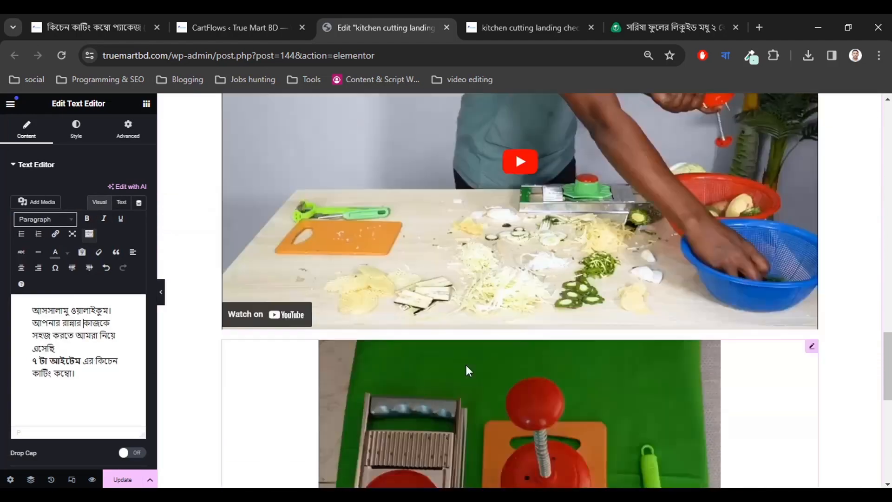
{"action": "scroll", "coordinate": [468, 344], "scroll_direction": "up", "scroll_amount": 4}
{"action": "scroll", "coordinate": [468, 345], "scroll_direction": "up", "scroll_amount": 3}
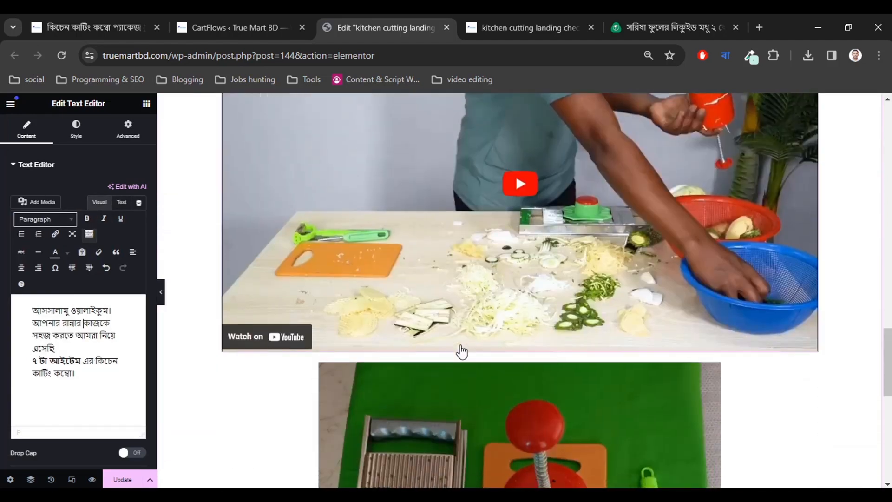
Copy the price line and seven-item package list from the kitchen cutting product page.
{"action": "left_click", "coordinate": [107, 28]}
{"action": "scroll", "coordinate": [257, 270], "scroll_direction": "down", "scroll_amount": 3}
{"action": "scroll", "coordinate": [282, 317], "scroll_direction": "down", "scroll_amount": 3}
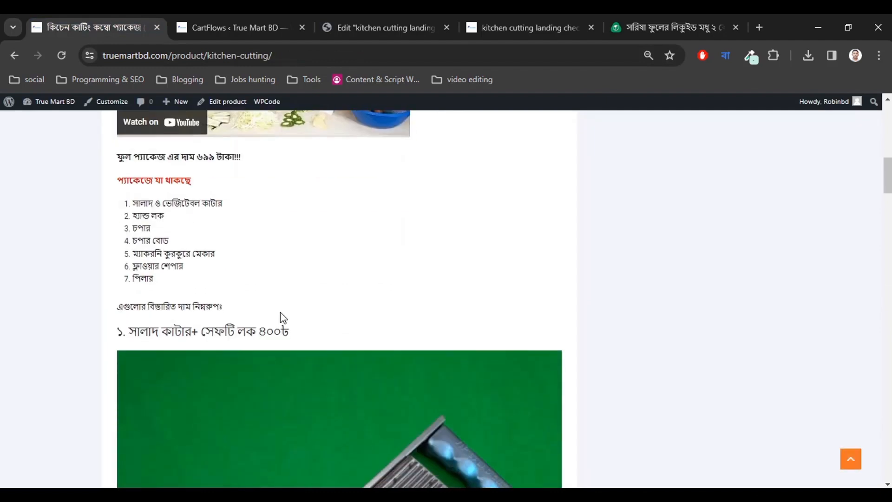
{"action": "scroll", "coordinate": [103, 219], "scroll_direction": "up", "scroll_amount": 2}
{"action": "left_click_drag", "start_coordinate": [120, 225], "coordinate": [186, 347]}
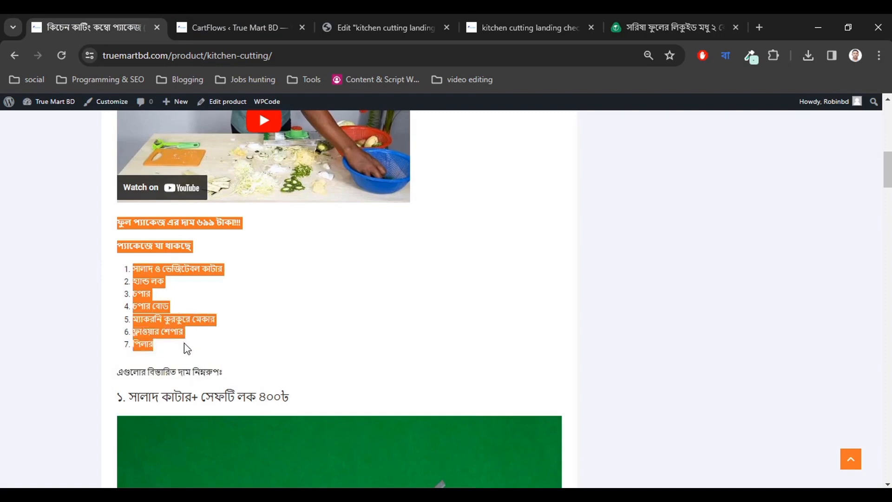
{"action": "right_click", "coordinate": [161, 278]}
{"action": "left_click", "coordinate": [205, 291]}
Go back to the landing page's Elementor editor via the CartFlows funnel tab.
{"action": "left_click", "coordinate": [198, 253]}
{"action": "left_click", "coordinate": [246, 19]}
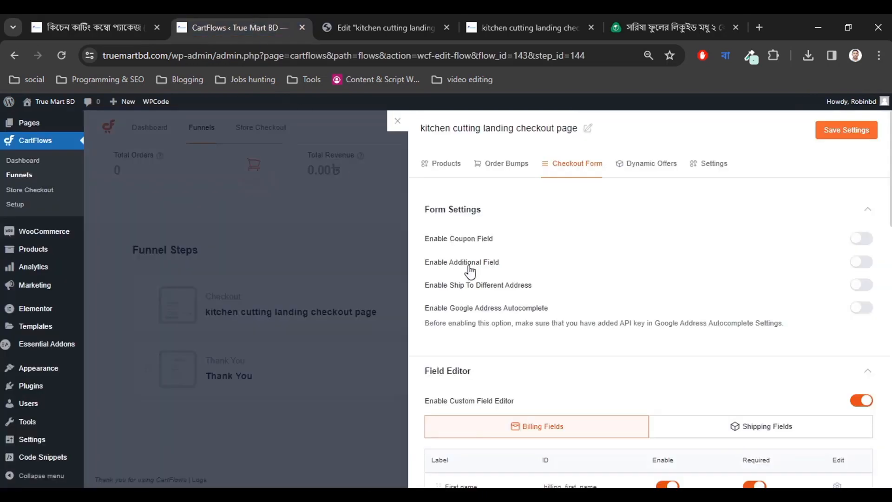
{"action": "left_click", "coordinate": [393, 23]}
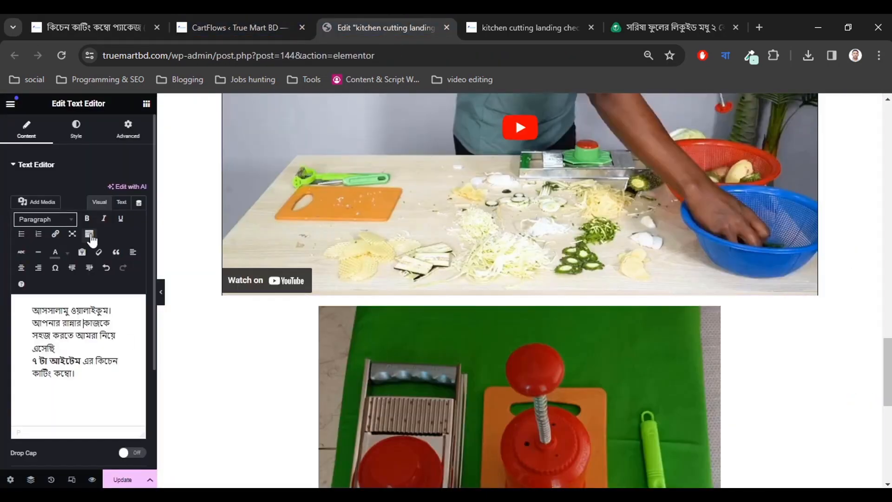
Add a Text Editor widget below the video and replace its lorem text with the copied package text.
{"action": "left_click", "coordinate": [146, 104]}
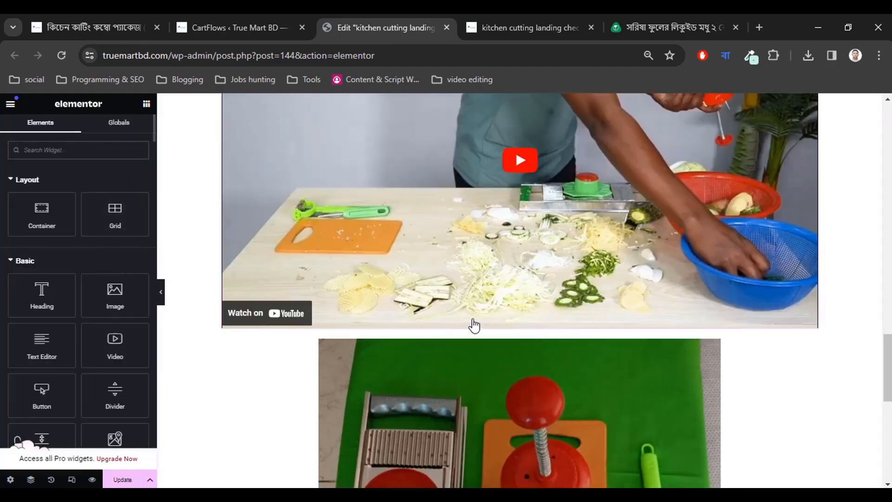
{"action": "scroll", "coordinate": [486, 325], "scroll_direction": "up", "scroll_amount": 2}
{"action": "scroll", "coordinate": [485, 327], "scroll_direction": "up", "scroll_amount": 4}
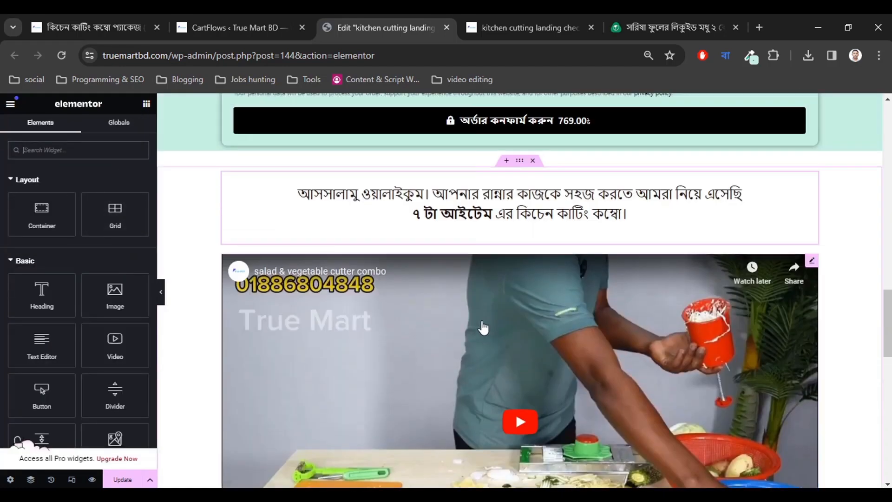
{"action": "scroll", "coordinate": [430, 280], "scroll_direction": "down", "scroll_amount": 6}
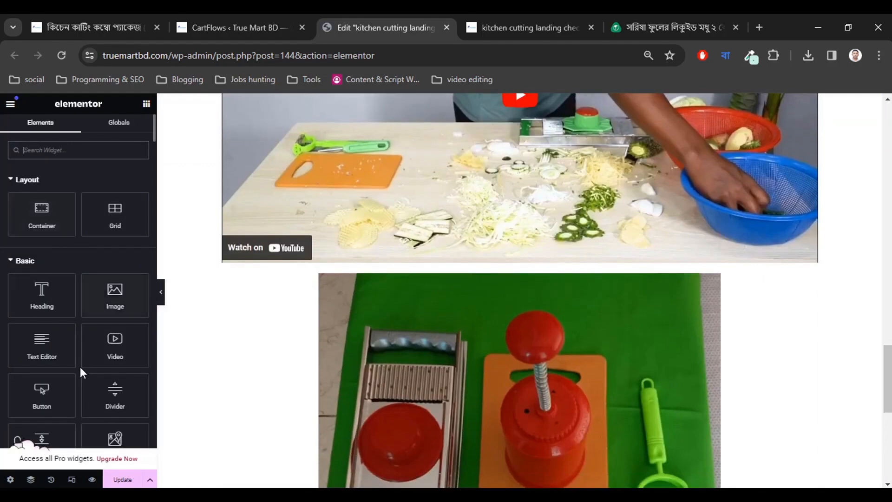
{"action": "left_click_drag", "start_coordinate": [42, 343], "coordinate": [469, 290]}
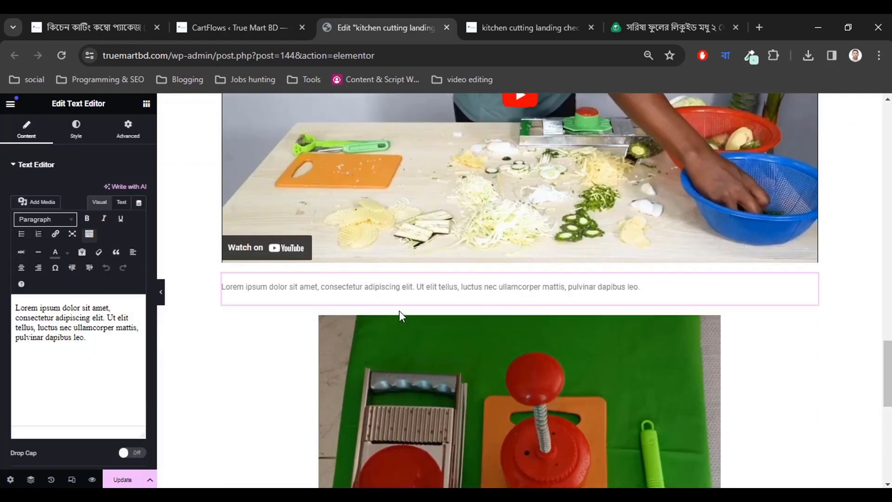
{"action": "left_click", "coordinate": [75, 325]}
{"action": "key", "text": "ctrl+a"}
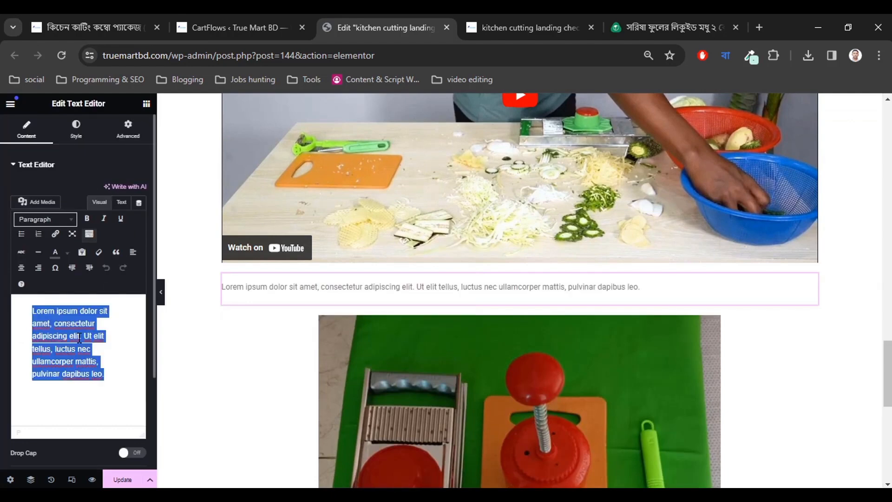
{"action": "key", "text": "ctrl+v"}
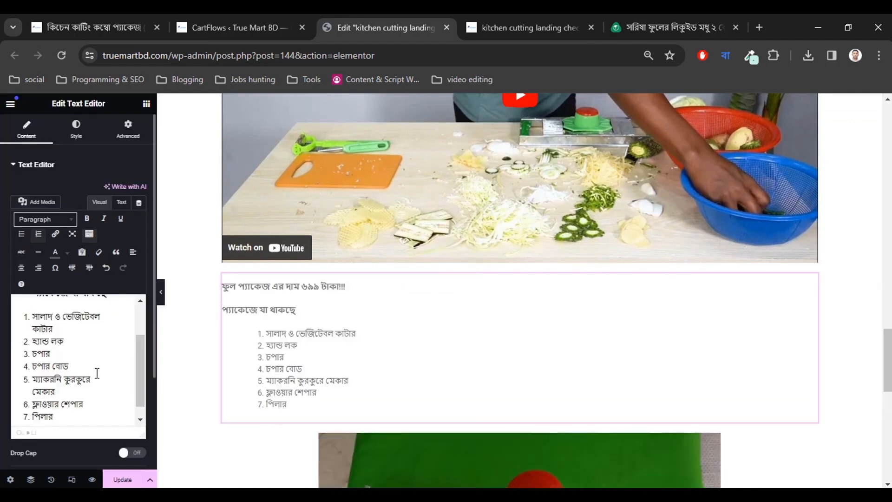
Make the ৬৯৯ টাকা price line bold.
{"action": "scroll", "coordinate": [96, 371], "scroll_direction": "up", "scroll_amount": 2}
{"action": "scroll", "coordinate": [96, 371], "scroll_direction": "down", "scroll_amount": 2}
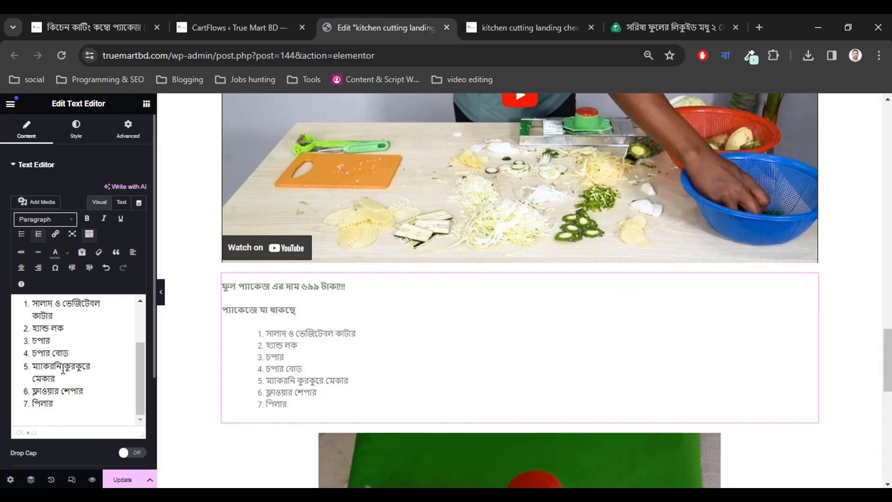
{"action": "scroll", "coordinate": [70, 376], "scroll_direction": "up", "scroll_amount": 3}
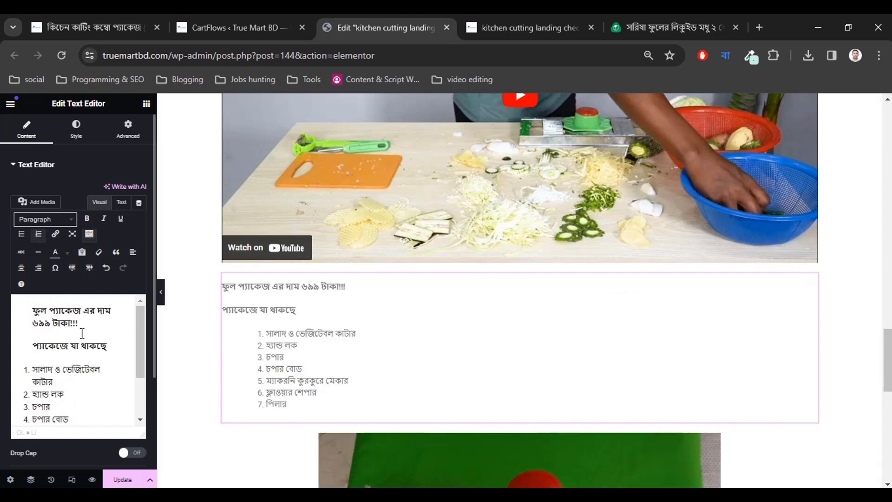
{"action": "left_click_drag", "start_coordinate": [80, 324], "coordinate": [22, 313]}
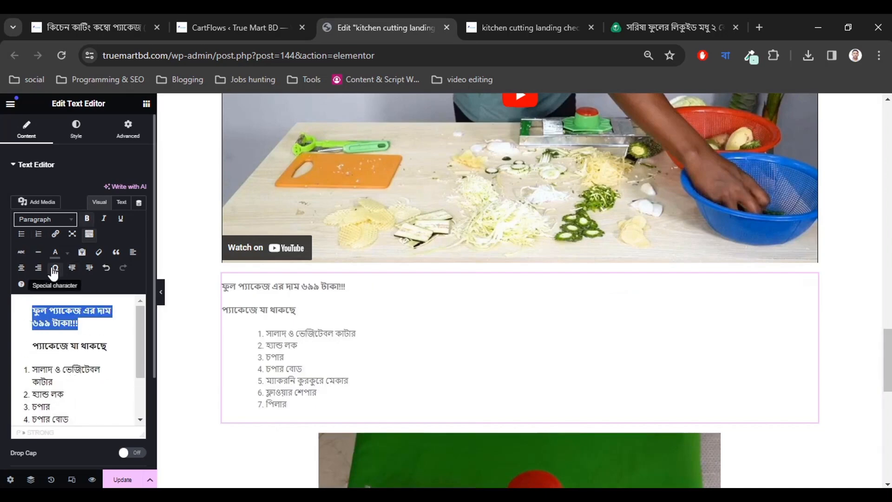
{"action": "left_click", "coordinate": [87, 218]}
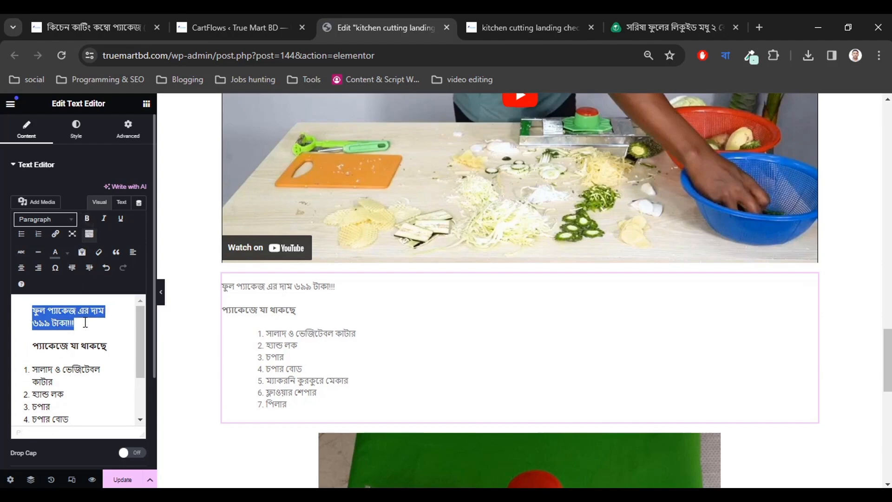
{"action": "left_click_drag", "start_coordinate": [84, 324], "coordinate": [20, 312]}
{"action": "left_click", "coordinate": [86, 218]}
{"action": "left_click", "coordinate": [73, 343]}
{"action": "scroll", "coordinate": [84, 359], "scroll_direction": "down", "scroll_amount": 3}
{"action": "scroll", "coordinate": [84, 359], "scroll_direction": "up", "scroll_amount": 3}
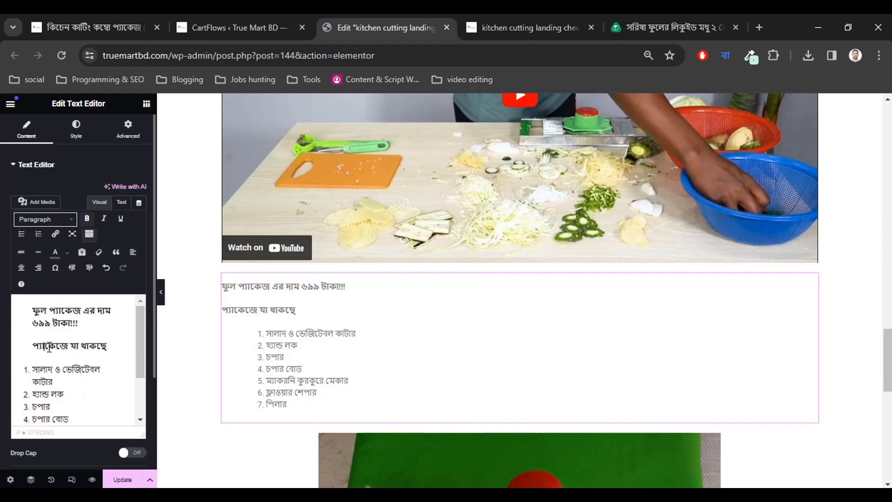
Try center then left alignment, and re-apply the numbered list to the seven items.
{"action": "scroll", "coordinate": [74, 384], "scroll_direction": "down", "scroll_amount": 3}
{"action": "left_click", "coordinate": [76, 404]}
{"action": "scroll", "coordinate": [79, 384], "scroll_direction": "up", "scroll_amount": 3}
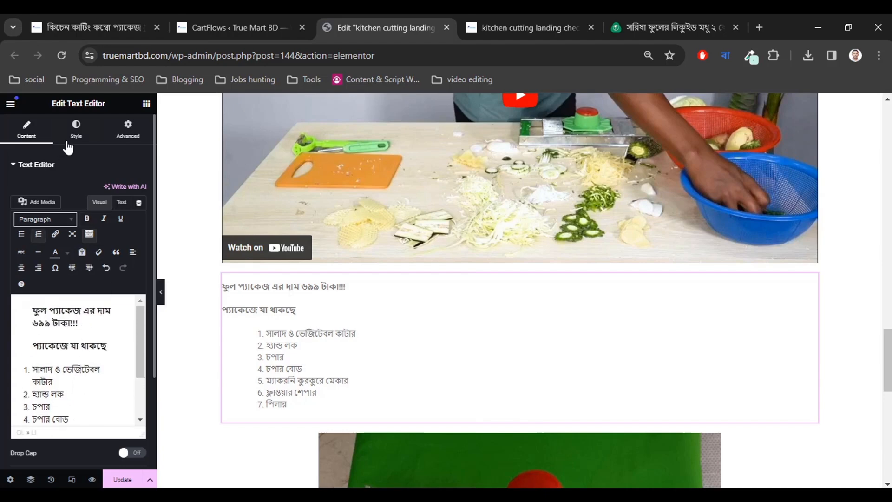
{"action": "left_click", "coordinate": [75, 130]}
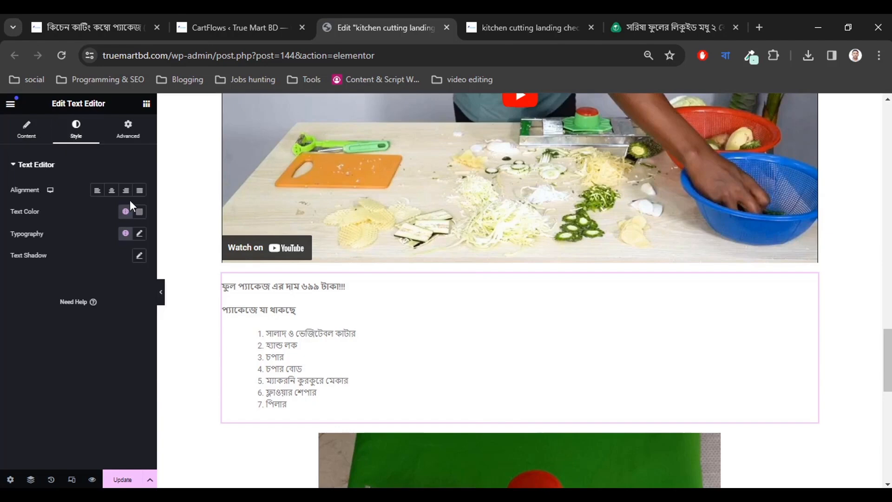
{"action": "left_click", "coordinate": [112, 191]}
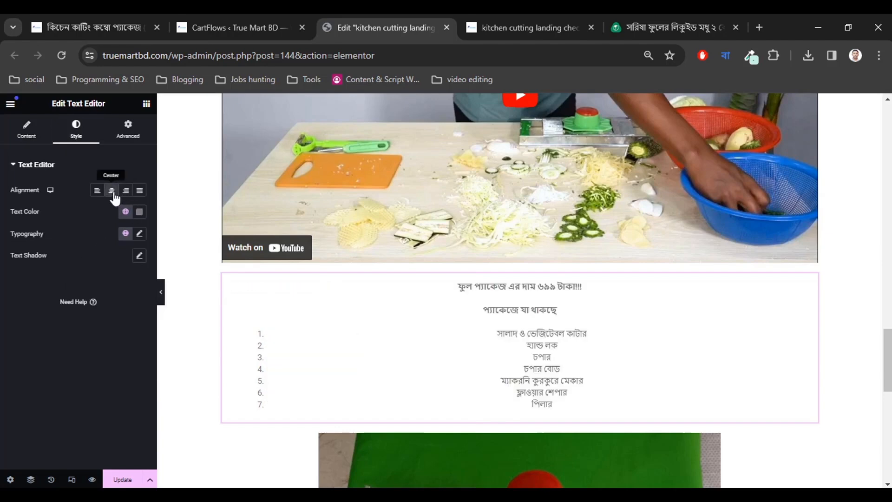
{"action": "left_click", "coordinate": [98, 195]}
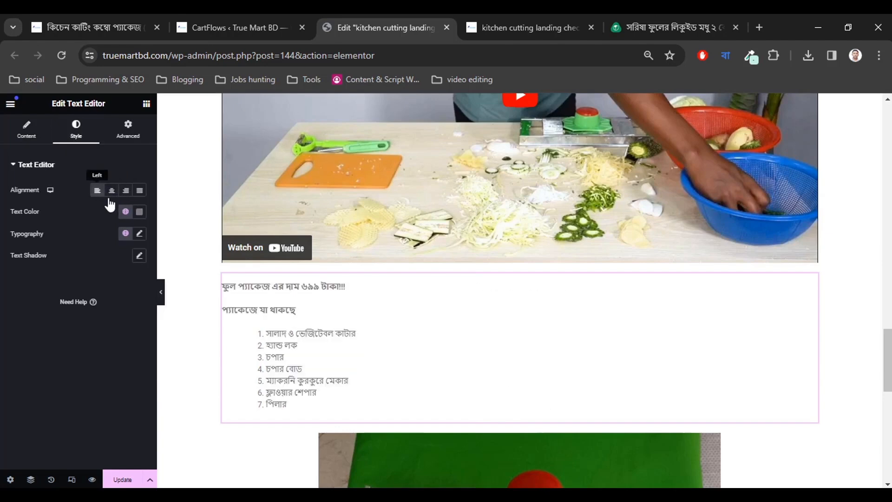
{"action": "left_click", "coordinate": [28, 134]}
{"action": "scroll", "coordinate": [84, 357], "scroll_direction": "down", "scroll_amount": 3}
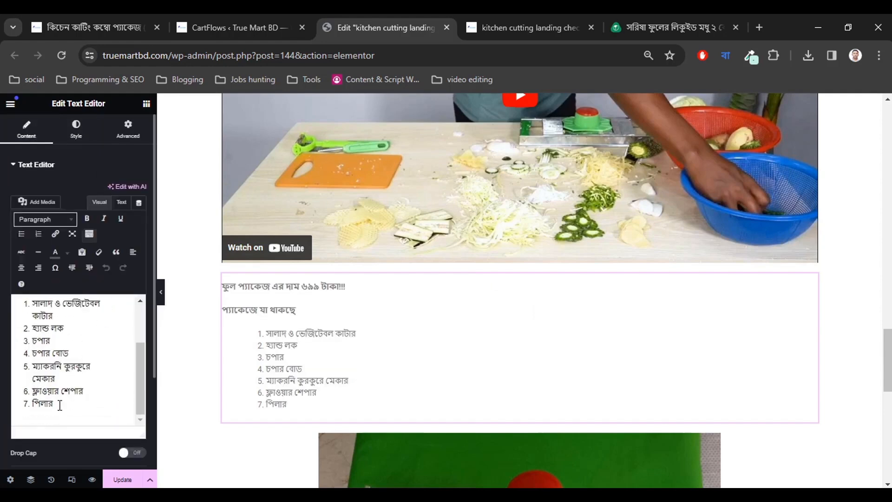
{"action": "left_click_drag", "start_coordinate": [59, 404], "coordinate": [23, 356]}
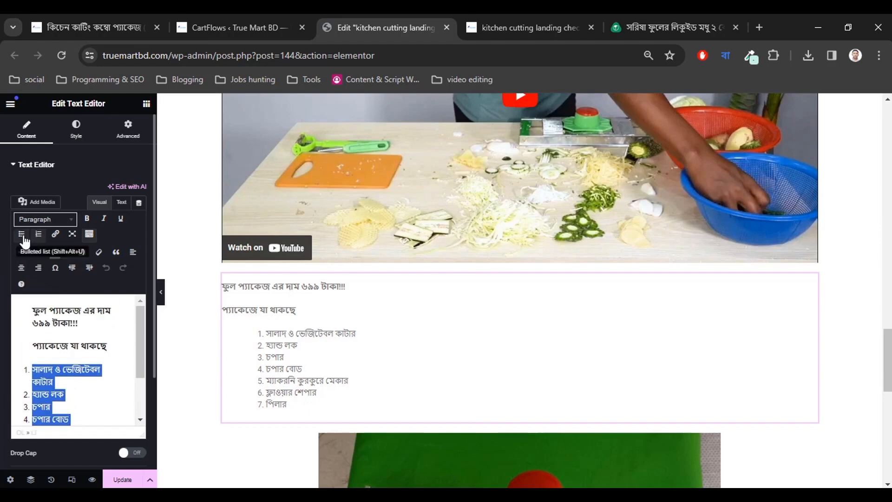
{"action": "left_click", "coordinate": [41, 239]}
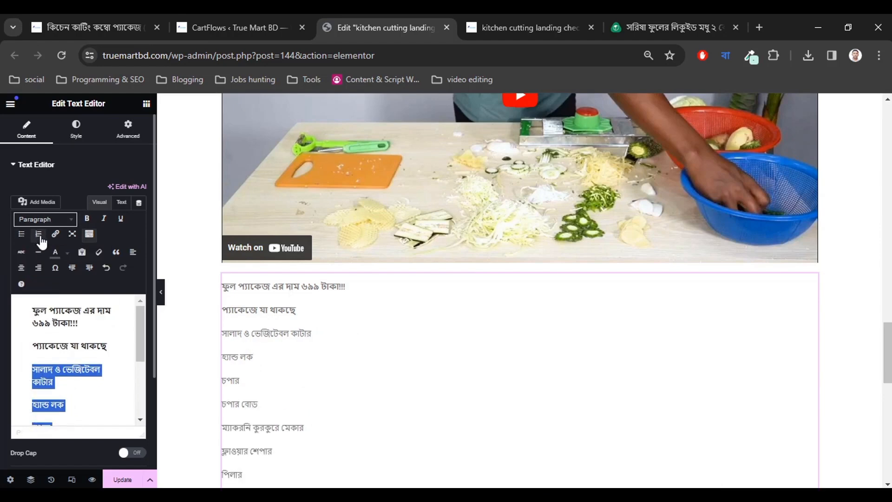
{"action": "left_click", "coordinate": [41, 239]}
{"action": "left_click", "coordinate": [79, 384]}
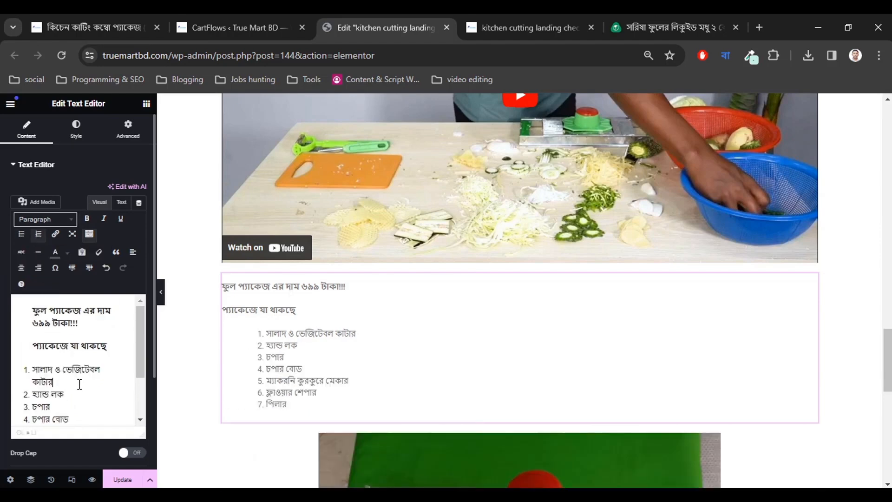
Set the package text color to near-black #120F0F.
{"action": "left_click", "coordinate": [76, 129]}
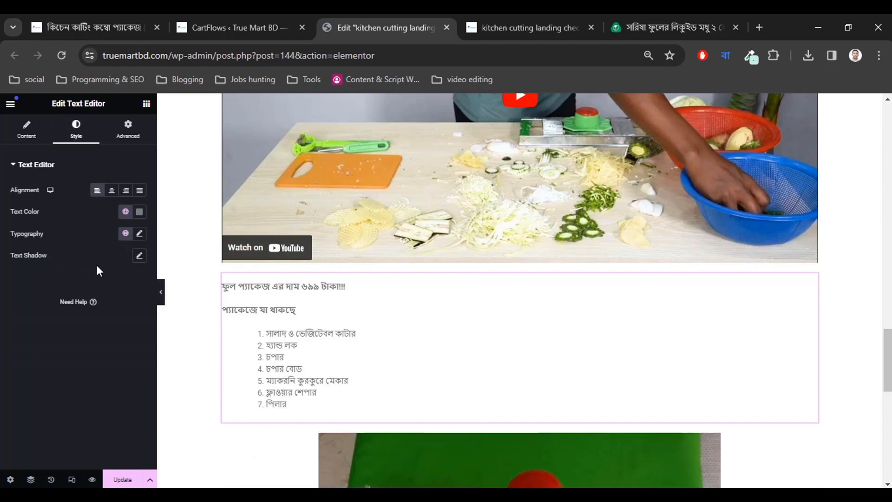
{"action": "left_click", "coordinate": [139, 211]}
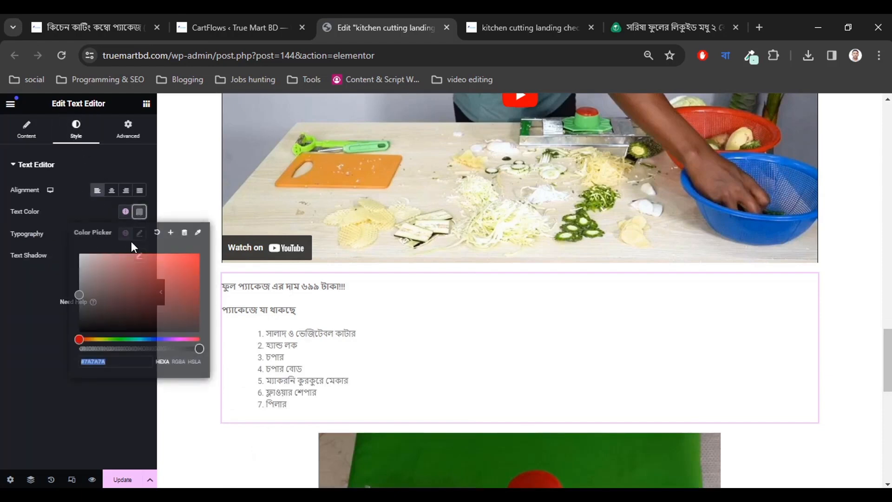
{"action": "left_click_drag", "start_coordinate": [119, 313], "coordinate": [98, 326]}
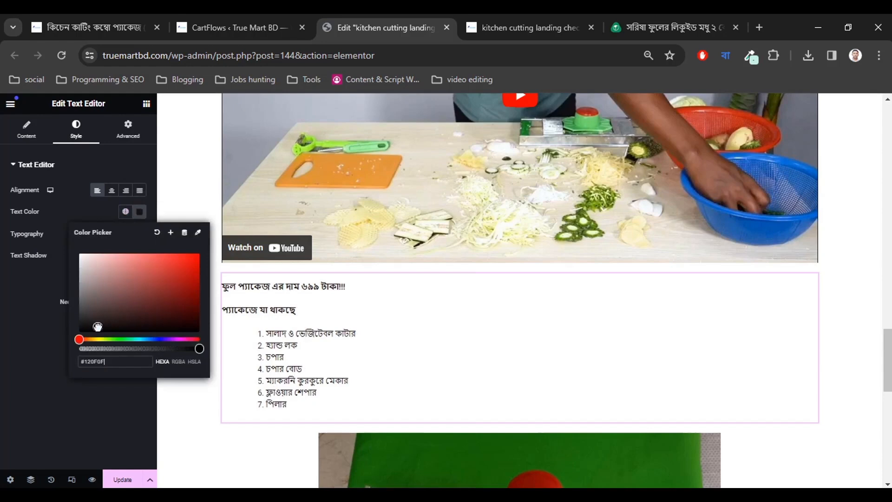
{"action": "left_click", "coordinate": [41, 329]}
Set the package text font size to 20 px and bring up the falaqfood honey page.
{"action": "left_click", "coordinate": [139, 233]}
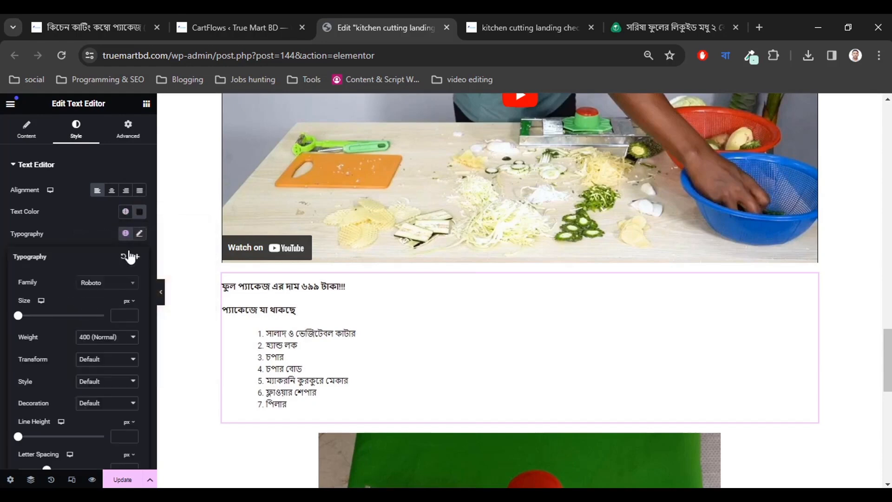
{"action": "left_click", "coordinate": [130, 312]}
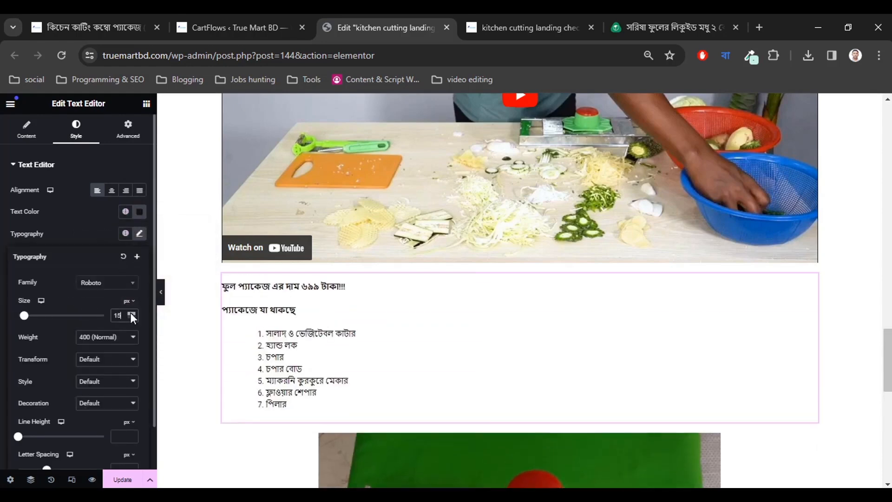
{"action": "left_click_drag", "start_coordinate": [130, 312], "coordinate": [130, 312]}
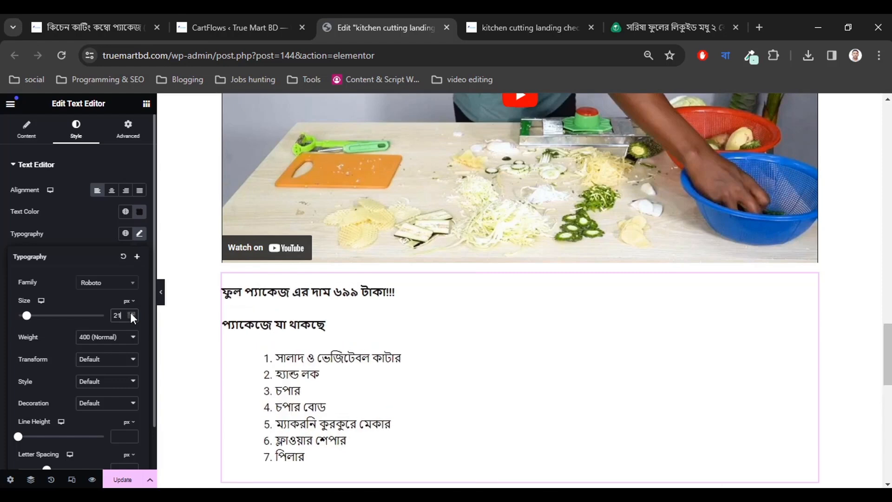
{"action": "left_click", "coordinate": [131, 318]}
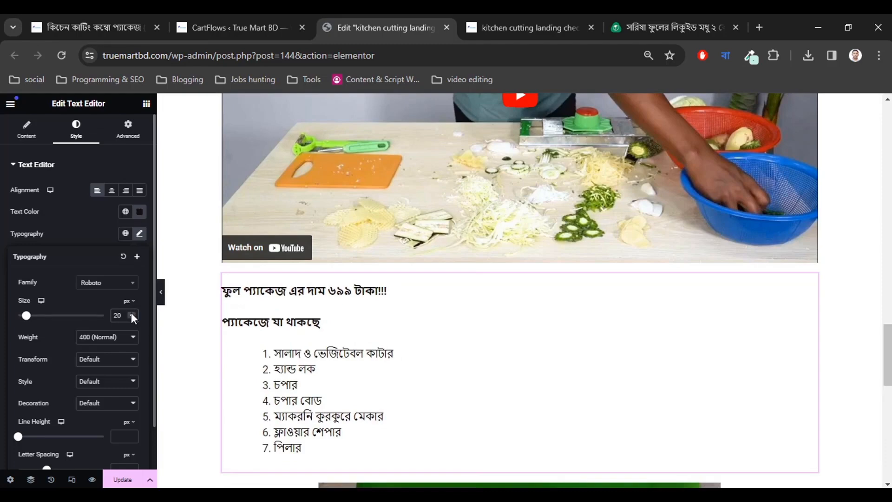
{"action": "left_click", "coordinate": [537, 13]}
{"action": "left_click", "coordinate": [628, 15]}
Inspect the honey card description's font (Hind Siliguri, 18px, weight 500), then return to Elementor.
{"action": "scroll", "coordinate": [383, 296], "scroll_direction": "down", "scroll_amount": 5}
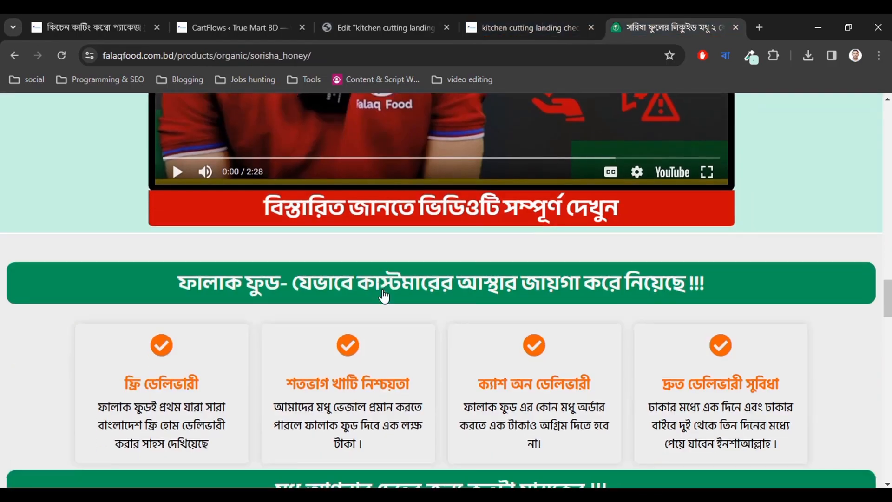
{"action": "scroll", "coordinate": [384, 296], "scroll_direction": "down", "scroll_amount": 5}
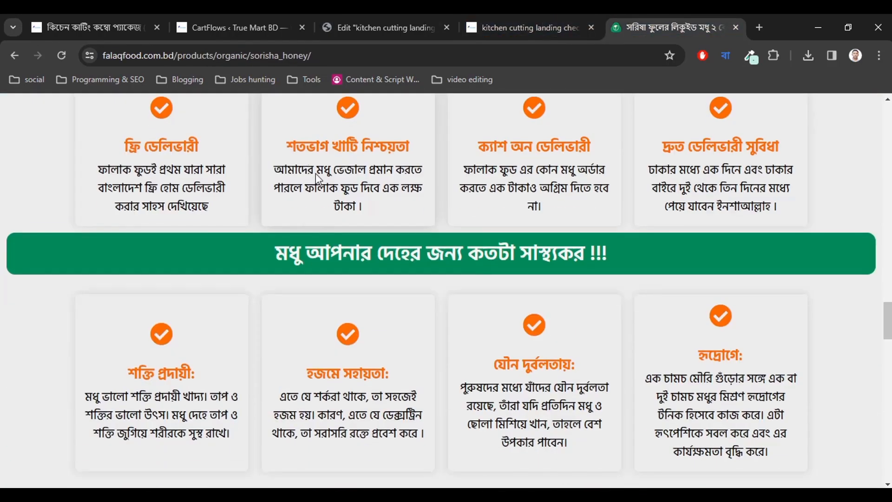
{"action": "right_click", "coordinate": [302, 169]}
{"action": "left_click", "coordinate": [364, 437]}
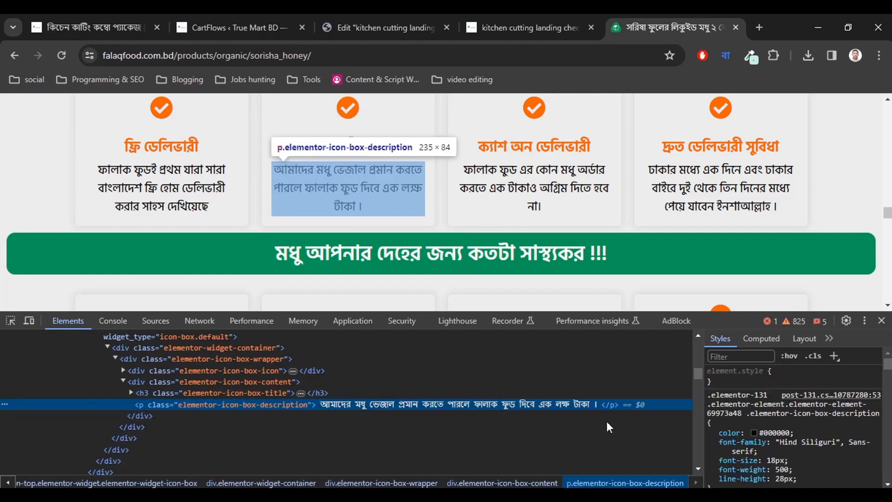
{"action": "scroll", "coordinate": [768, 432], "scroll_direction": "down", "scroll_amount": 2}
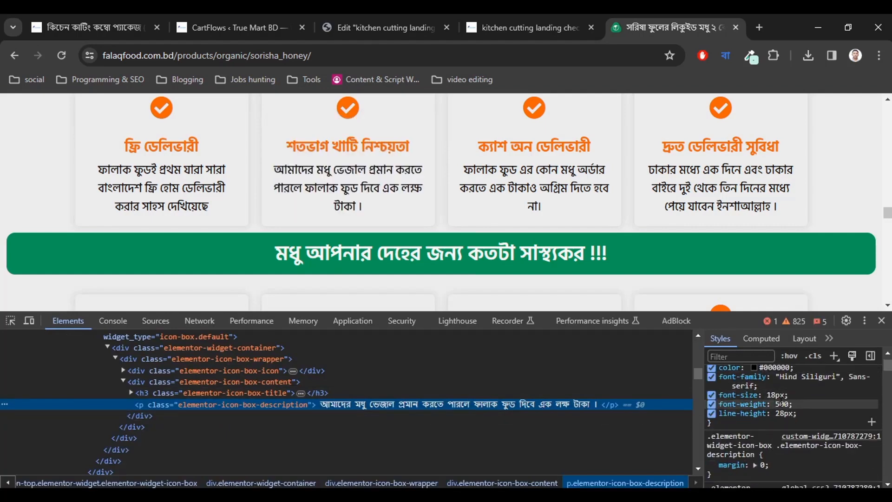
{"action": "left_click", "coordinate": [881, 321]}
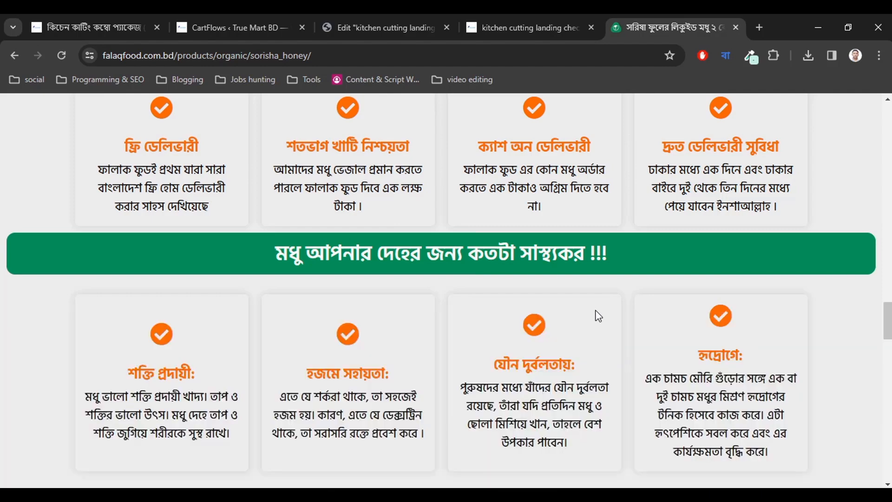
{"action": "left_click", "coordinate": [254, 21]}
{"action": "left_click", "coordinate": [364, 21]}
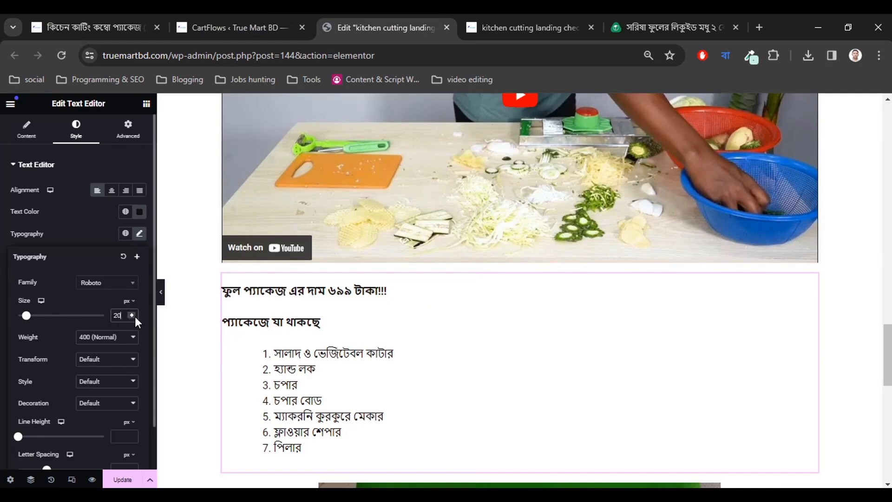
Set the package text block's font weight to 500 (Medium).
{"action": "left_click", "coordinate": [112, 338]}
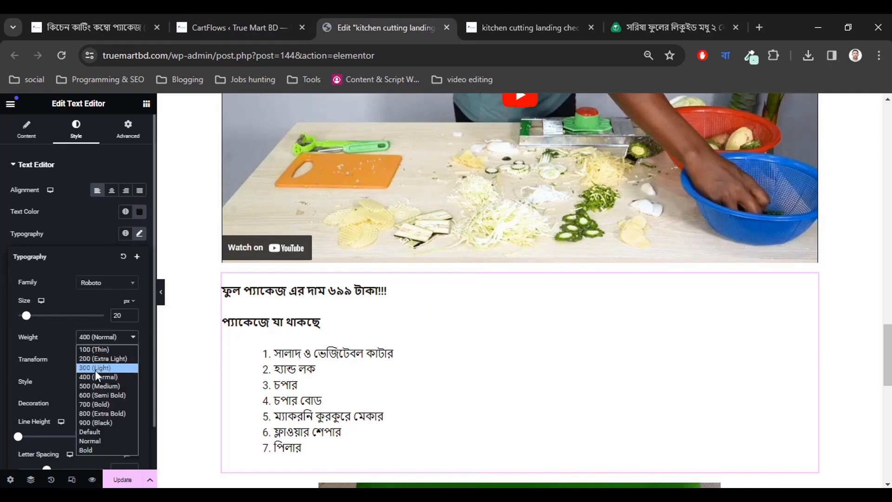
{"action": "left_click", "coordinate": [95, 385]}
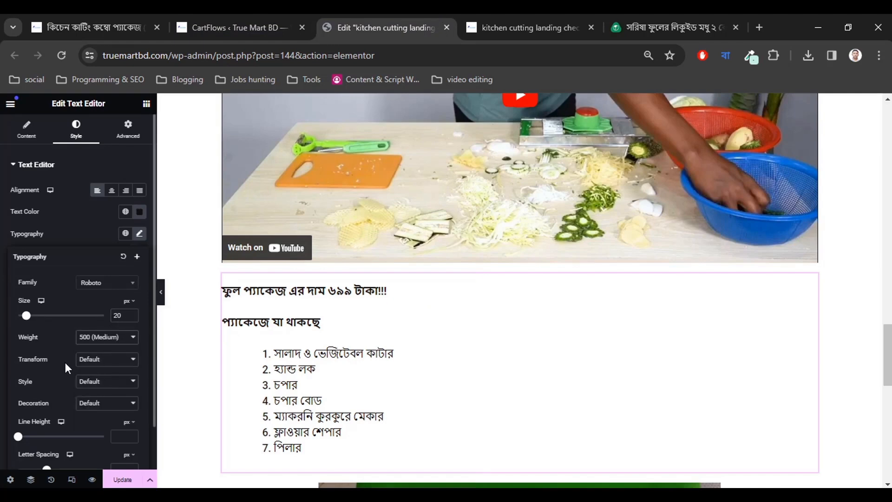
{"action": "left_click", "coordinate": [3, 387]}
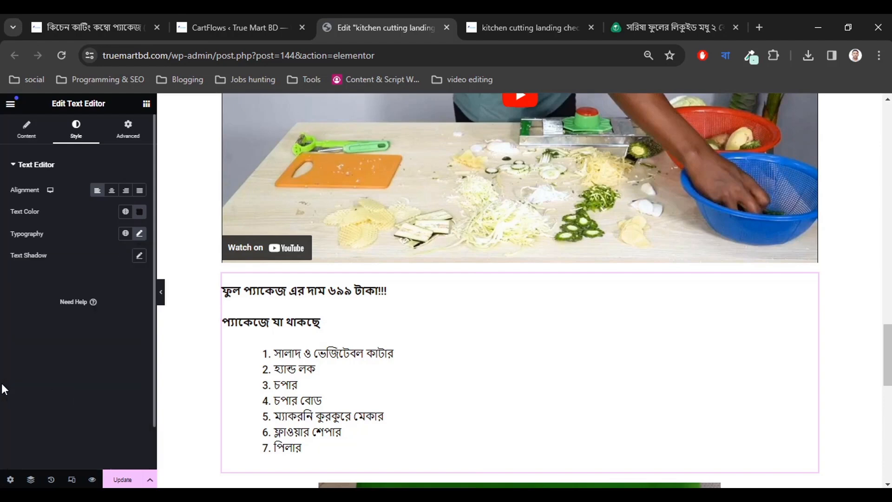
{"action": "scroll", "coordinate": [368, 355], "scroll_direction": "down", "scroll_amount": 2}
{"action": "scroll", "coordinate": [369, 355], "scroll_direction": "up", "scroll_amount": 2}
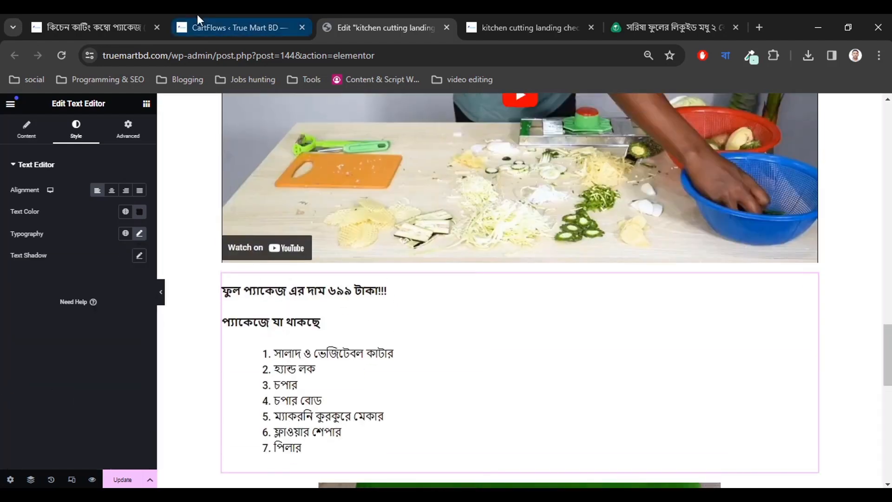
Copy the first price heading from the product page and return to the checkout's Elementor editor.
{"action": "left_click", "coordinate": [119, 27]}
{"action": "scroll", "coordinate": [168, 122], "scroll_direction": "down", "scroll_amount": 3}
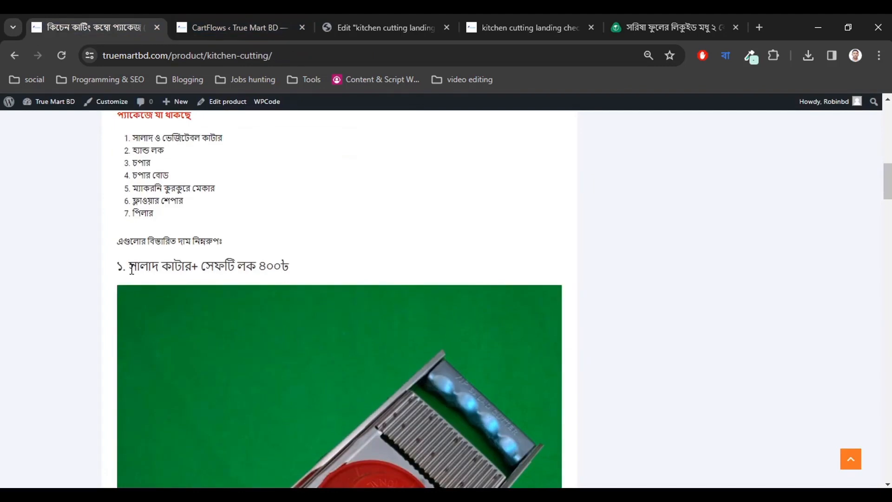
{"action": "left_click_drag", "start_coordinate": [130, 266], "coordinate": [323, 273]}
{"action": "right_click", "coordinate": [282, 261]}
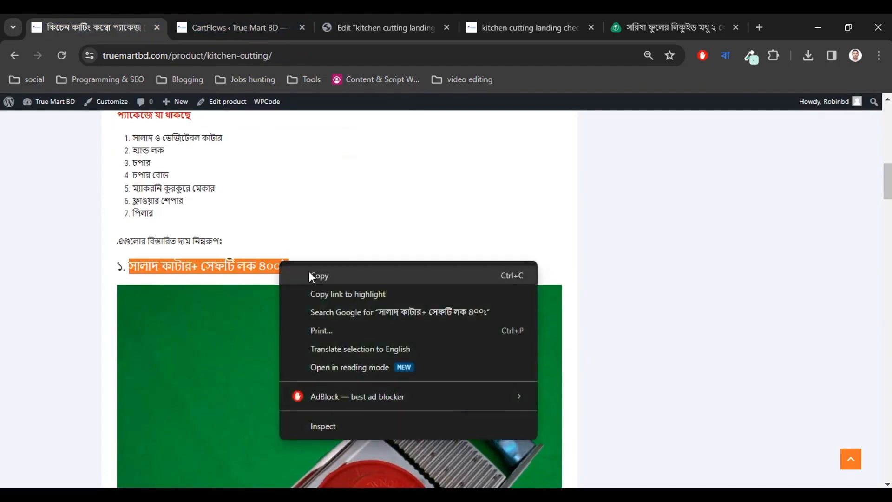
{"action": "left_click", "coordinate": [309, 273]}
{"action": "left_click", "coordinate": [282, 269]}
{"action": "left_click", "coordinate": [276, 21]}
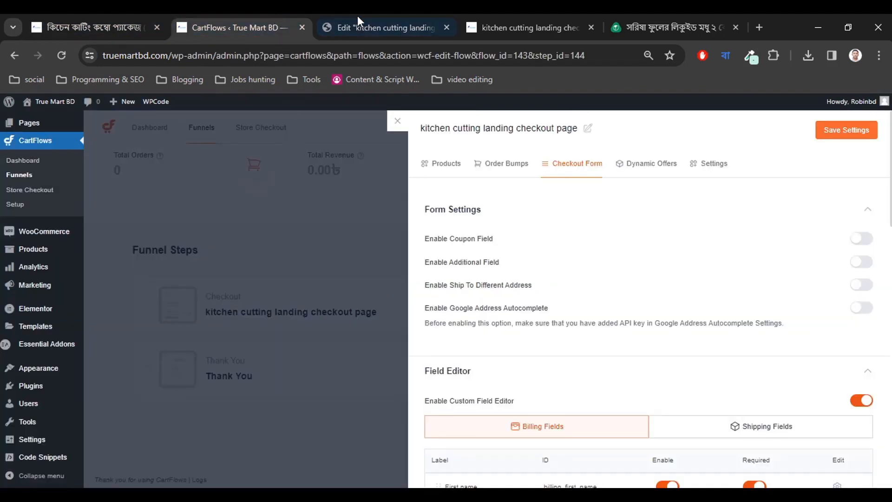
{"action": "left_click", "coordinate": [371, 28]}
{"action": "scroll", "coordinate": [391, 337], "scroll_direction": "down", "scroll_amount": 5}
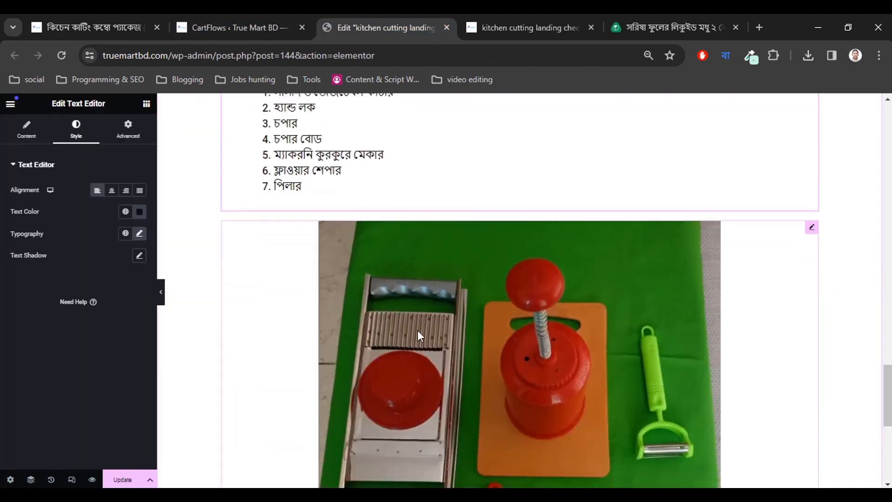
Delete the combined product photo below the package list.
{"action": "left_click", "coordinate": [425, 286]}
{"action": "right_click", "coordinate": [811, 236]}
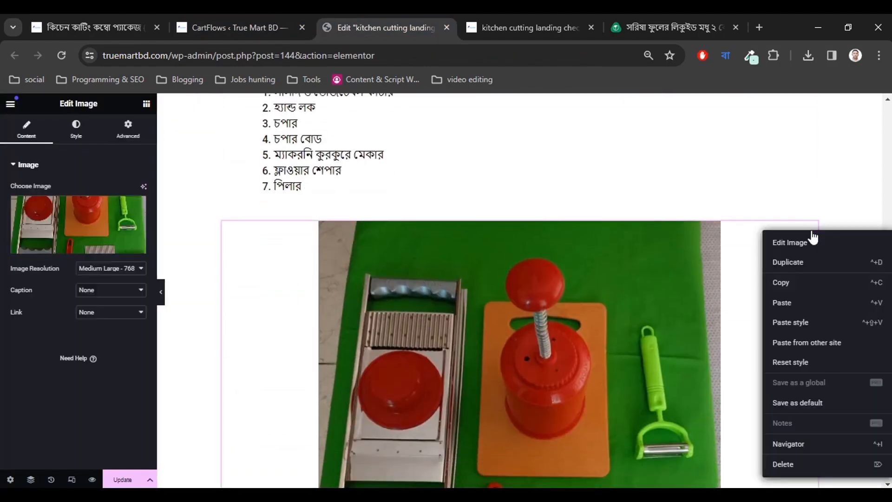
{"action": "left_click", "coordinate": [783, 465]}
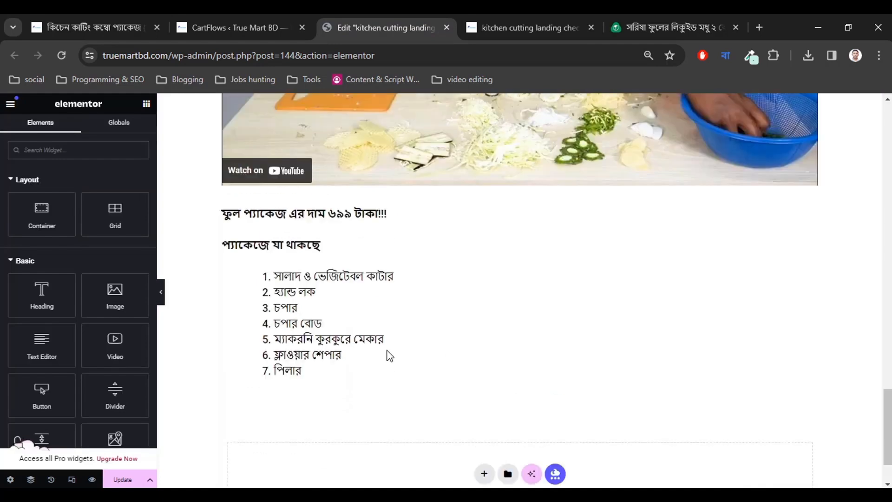
{"action": "scroll", "coordinate": [389, 355], "scroll_direction": "up", "scroll_amount": 12}
{"action": "scroll", "coordinate": [389, 355], "scroll_direction": "down", "scroll_amount": 2}
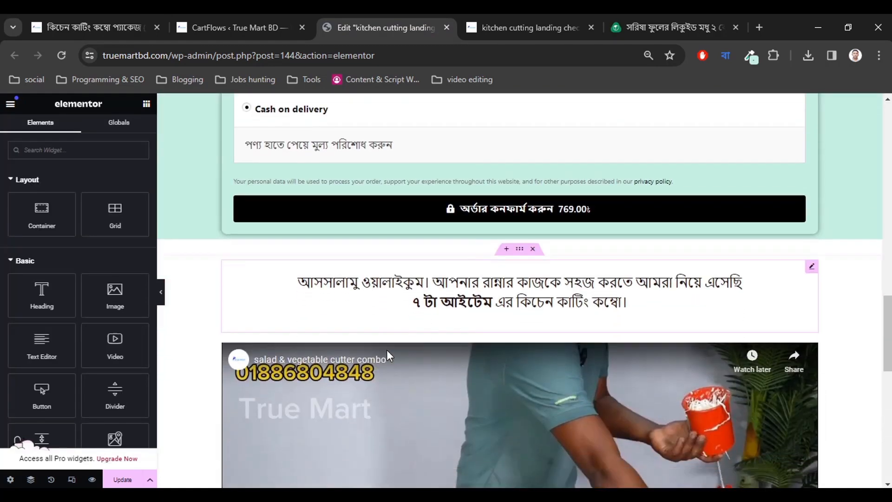
{"action": "scroll", "coordinate": [387, 351], "scroll_direction": "down", "scroll_amount": 9}
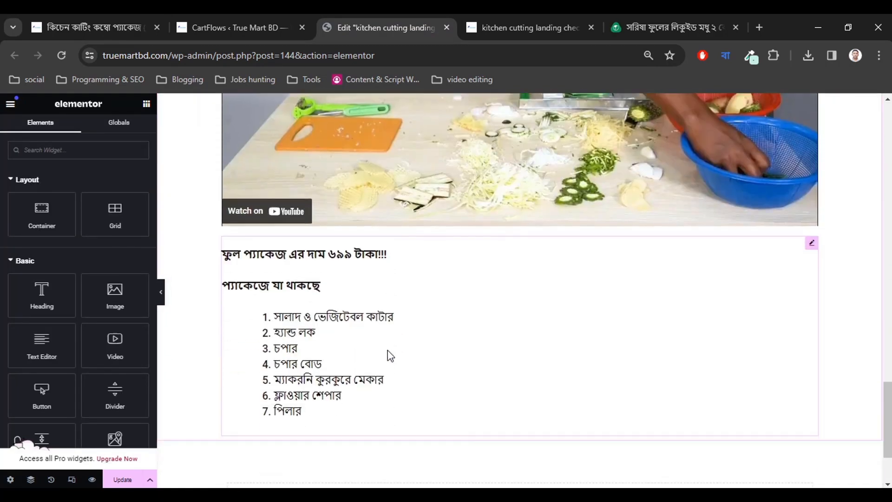
{"action": "scroll", "coordinate": [389, 356], "scroll_direction": "up", "scroll_amount": 7}
Set the intro Text Editor's text colour to near-black #1A1313 after briefly trying red.
{"action": "left_click", "coordinate": [448, 184]}
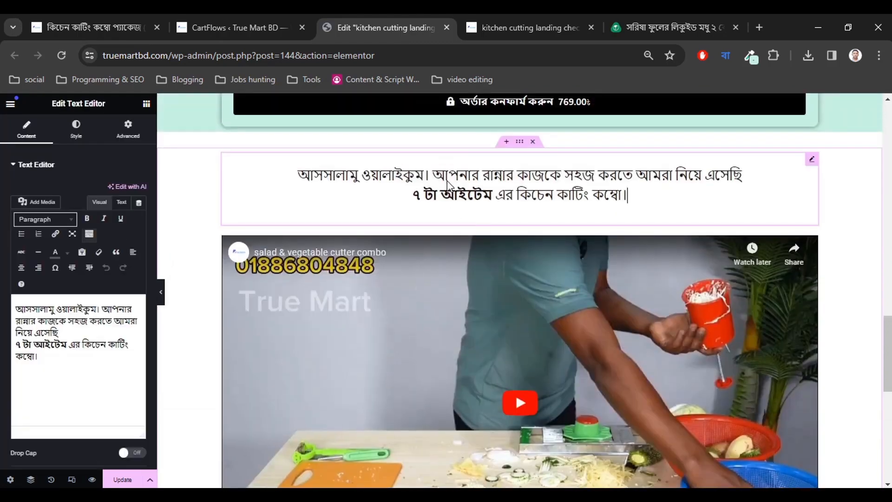
{"action": "left_click", "coordinate": [78, 139]}
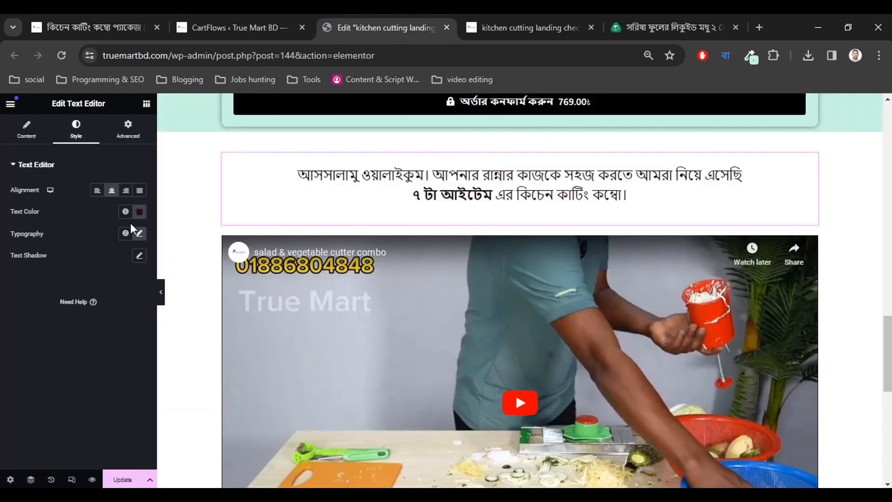
{"action": "left_click", "coordinate": [139, 234]}
{"action": "left_click", "coordinate": [139, 234]}
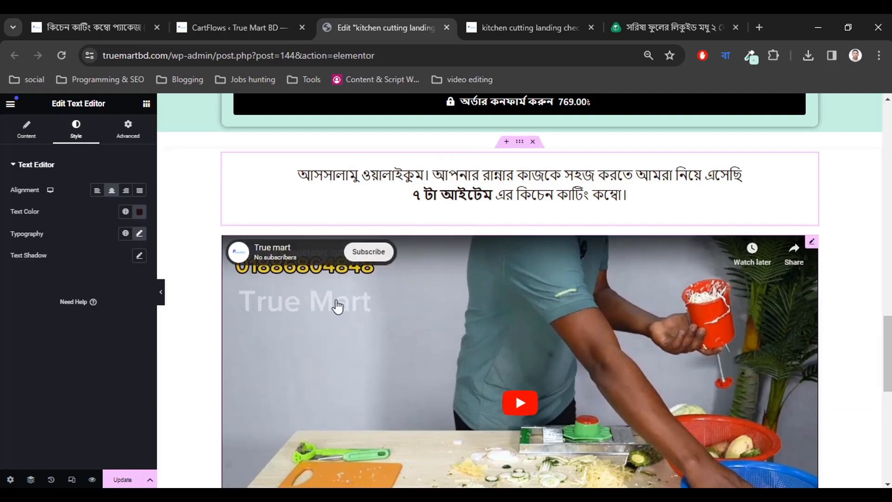
{"action": "scroll", "coordinate": [338, 304], "scroll_direction": "down", "scroll_amount": 6}
{"action": "scroll", "coordinate": [338, 308], "scroll_direction": "down", "scroll_amount": 3}
{"action": "scroll", "coordinate": [338, 308], "scroll_direction": "up", "scroll_amount": 8}
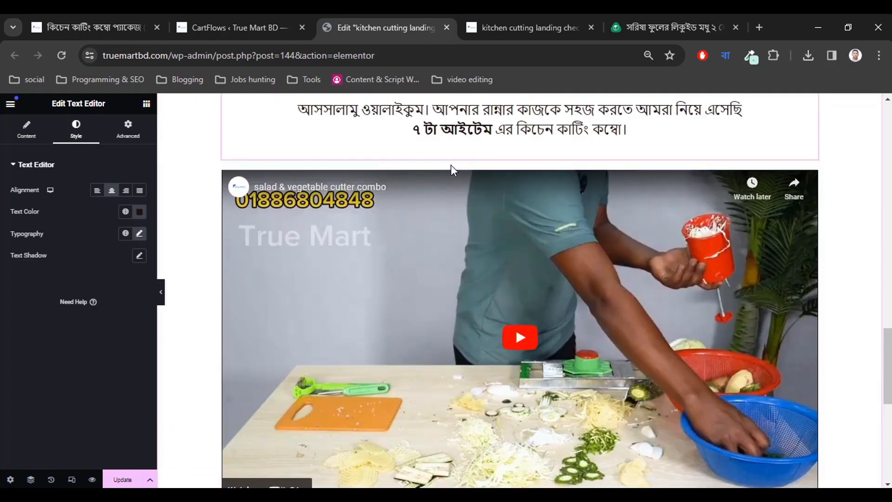
{"action": "scroll", "coordinate": [446, 218], "scroll_direction": "up", "scroll_amount": 1}
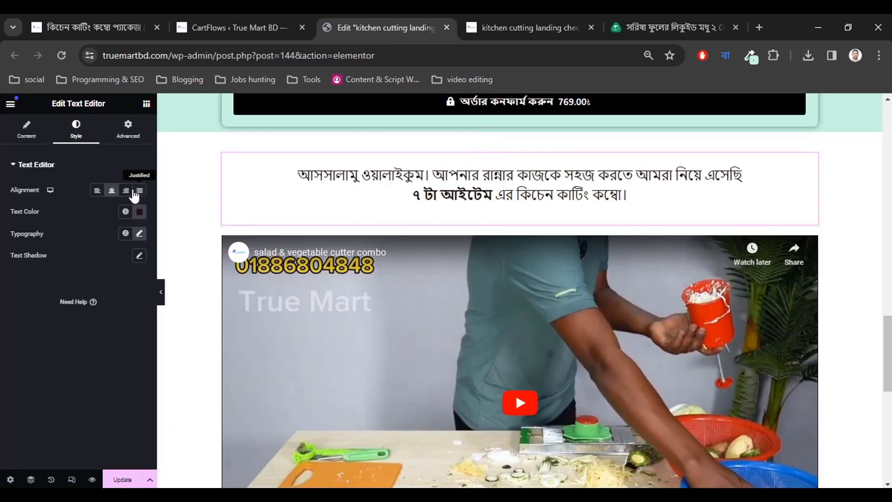
{"action": "left_click", "coordinate": [139, 212]}
{"action": "mouse_move", "coordinate": [118, 317]}
{"action": "left_mouse_down"}
{"action": "mouse_move", "coordinate": [145, 282]}
{"action": "mouse_move", "coordinate": [196, 250]}
{"action": "mouse_move", "coordinate": [116, 252]}
{"action": "left_mouse_up"}
{"action": "left_click_drag", "start_coordinate": [199, 254], "coordinate": [74, 340]}
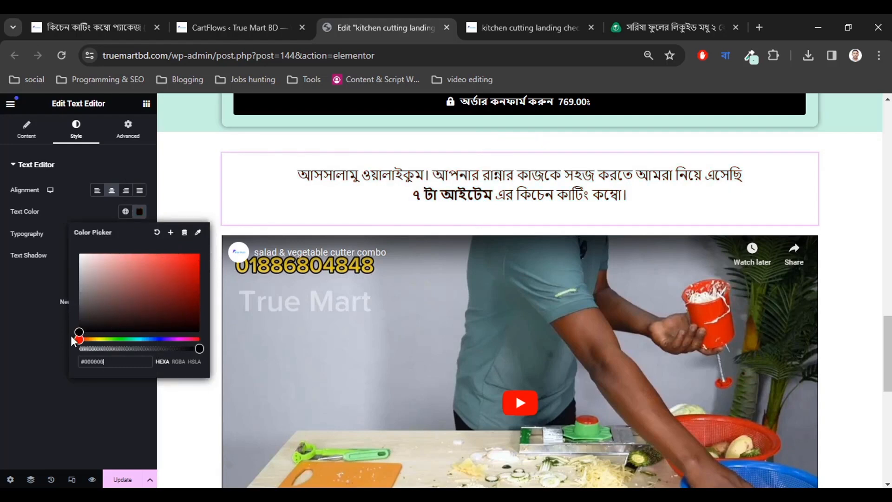
{"action": "left_click", "coordinate": [28, 368]}
{"action": "scroll", "coordinate": [315, 313], "scroll_direction": "down", "scroll_amount": 10}
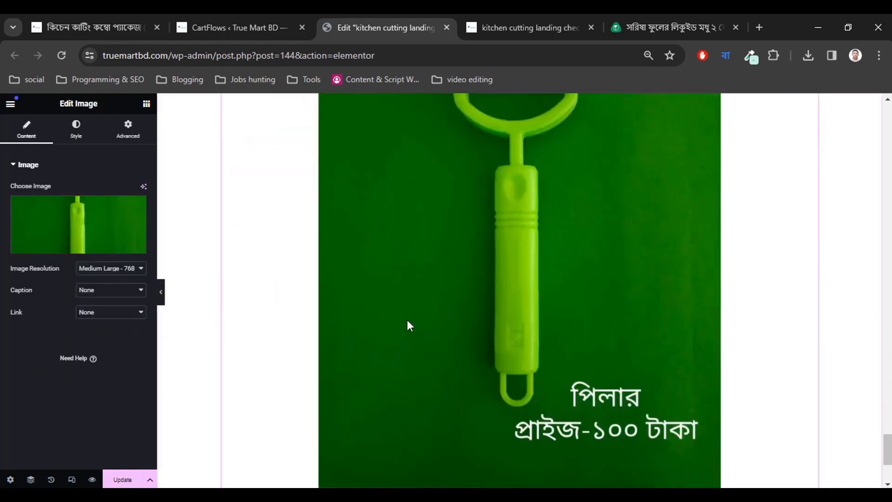
{"action": "scroll", "coordinate": [407, 320], "scroll_direction": "down", "scroll_amount": 3}
{"action": "scroll", "coordinate": [409, 323], "scroll_direction": "up", "scroll_amount": 20}
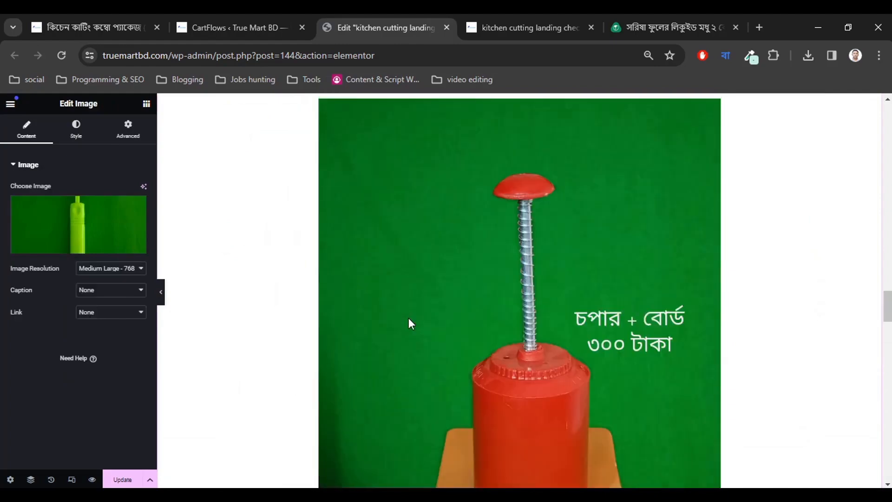
{"action": "scroll", "coordinate": [411, 324], "scroll_direction": "up", "scroll_amount": 8}
{"action": "scroll", "coordinate": [411, 324], "scroll_direction": "down", "scroll_amount": 13}
{"action": "scroll", "coordinate": [411, 324], "scroll_direction": "up", "scroll_amount": 7}
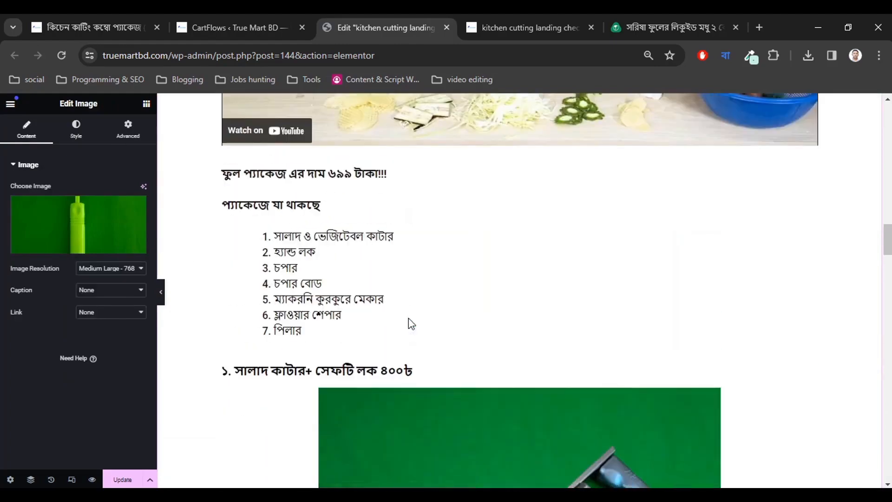
{"action": "scroll", "coordinate": [411, 323], "scroll_direction": "down", "scroll_amount": 10}
{"action": "scroll", "coordinate": [411, 323], "scroll_direction": "up", "scroll_amount": 6}
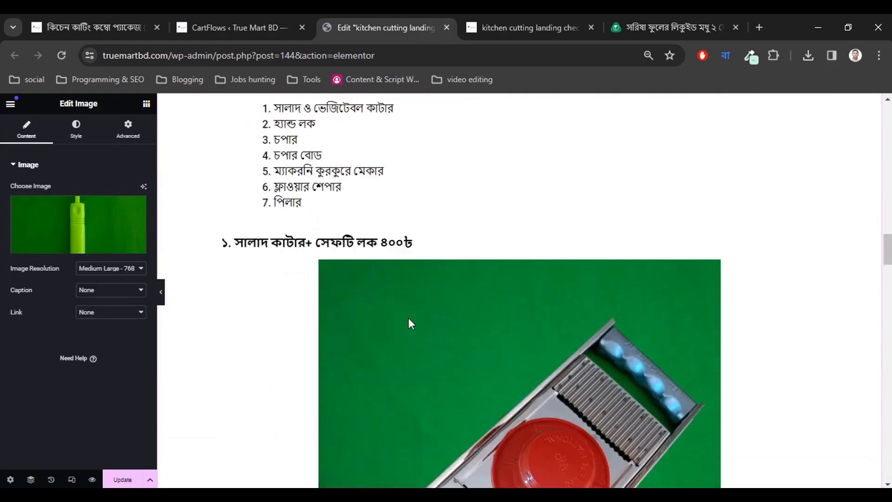
{"action": "scroll", "coordinate": [408, 318], "scroll_direction": "down", "scroll_amount": 2}
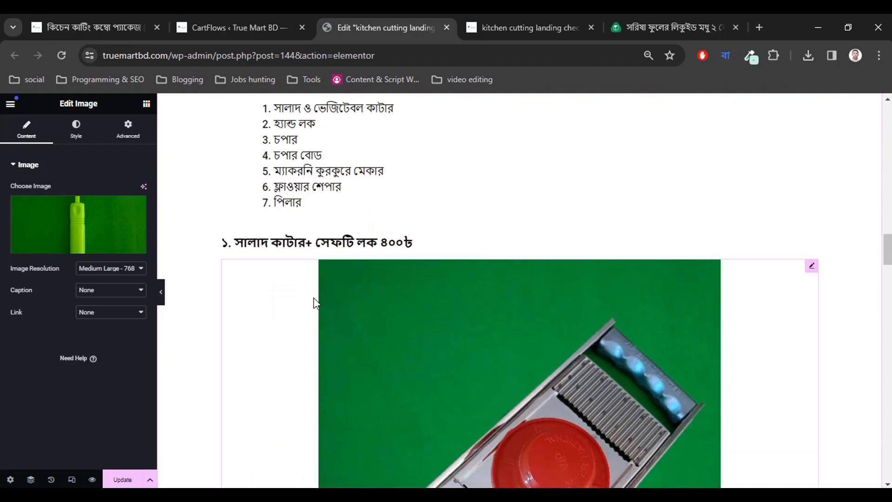
{"action": "scroll", "coordinate": [298, 300], "scroll_direction": "down", "scroll_amount": 5}
{"action": "scroll", "coordinate": [288, 296], "scroll_direction": "down", "scroll_amount": 3}
{"action": "scroll", "coordinate": [288, 296], "scroll_direction": "up", "scroll_amount": 7}
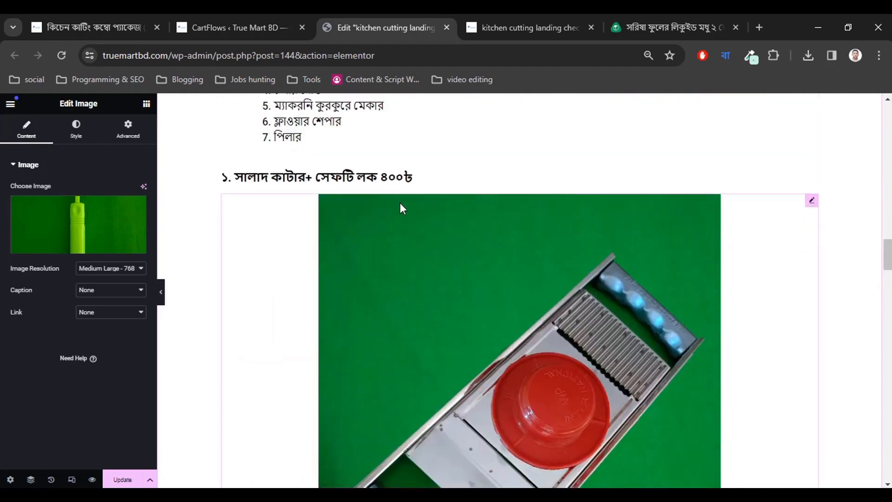
{"action": "scroll", "coordinate": [400, 205], "scroll_direction": "up", "scroll_amount": 3}
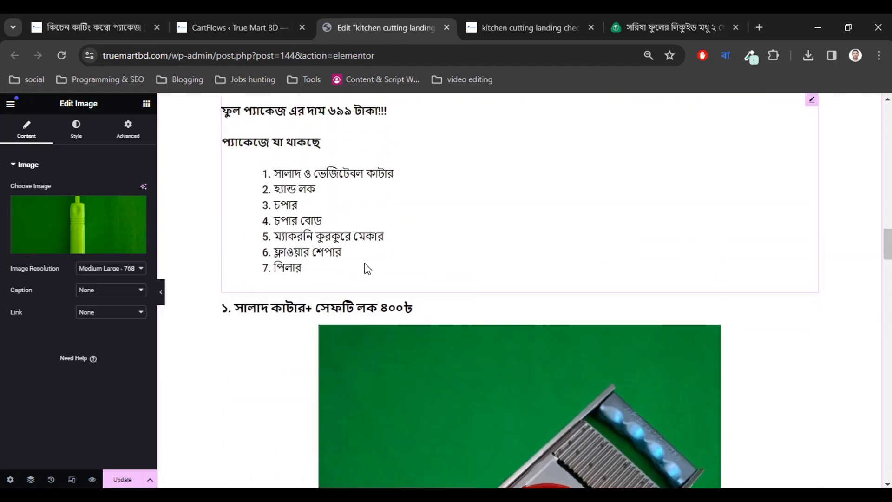
Search the Elementor widgets panel for 'gallary'.
{"action": "left_click", "coordinate": [146, 103]}
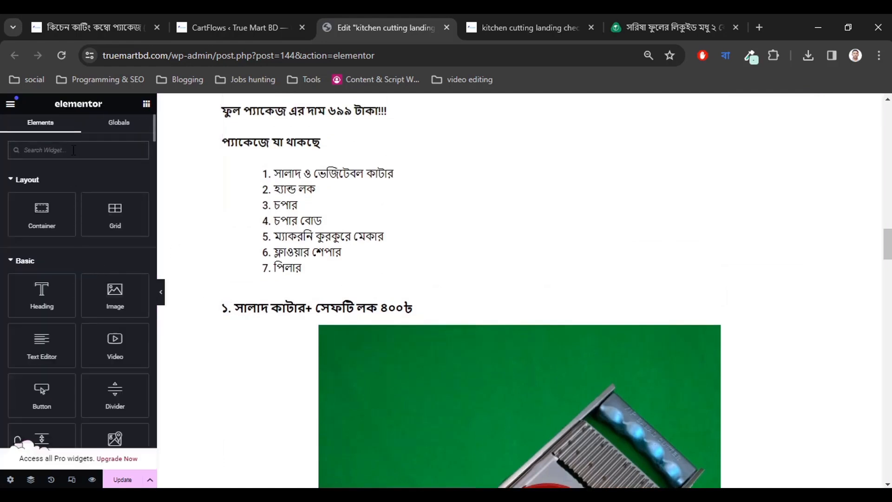
{"action": "type", "text": "gallary"}
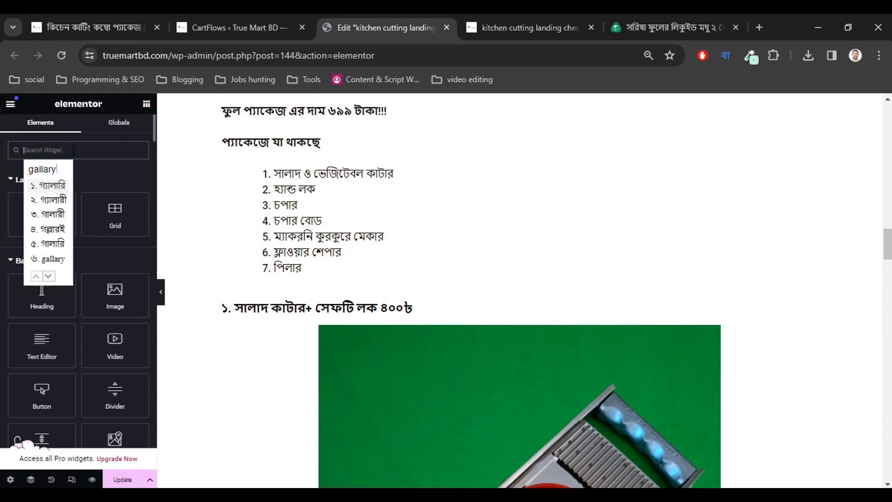
{"action": "key", "text": "Return"}
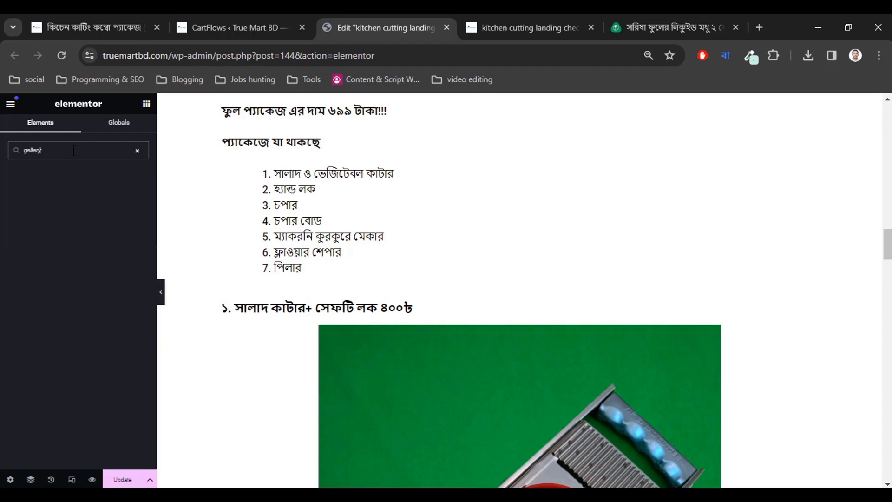
Turn off the Bengali input tool and re-search the widgets for 'gal'.
{"action": "left_click", "coordinate": [726, 61]}
{"action": "left_click", "coordinate": [655, 105]}
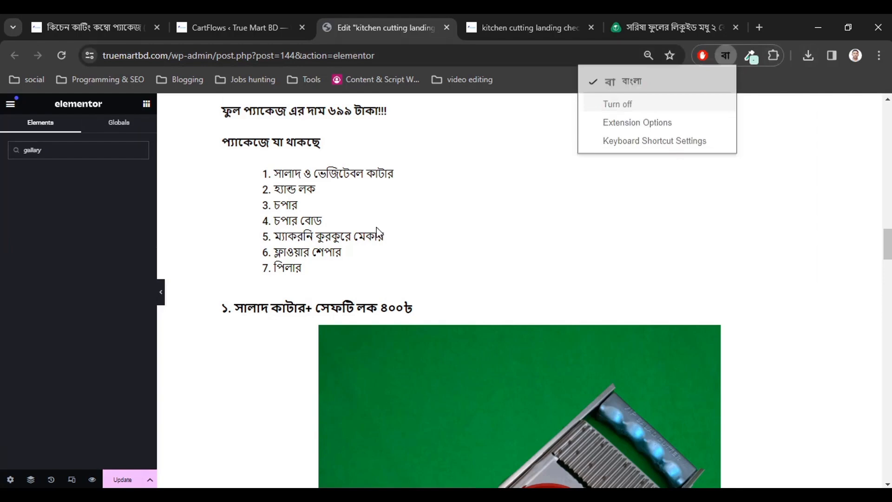
{"action": "double_click", "coordinate": [56, 146]}
{"action": "key", "text": "BackSpace"}
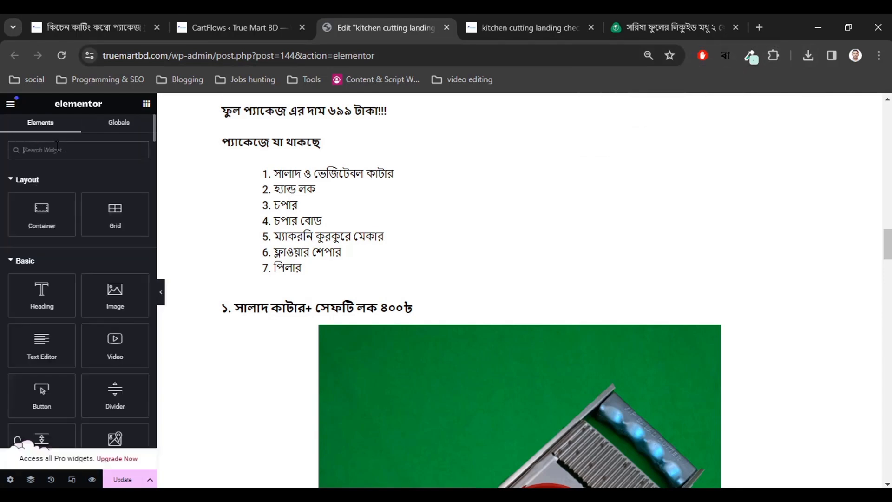
{"action": "type", "text": "ga"}
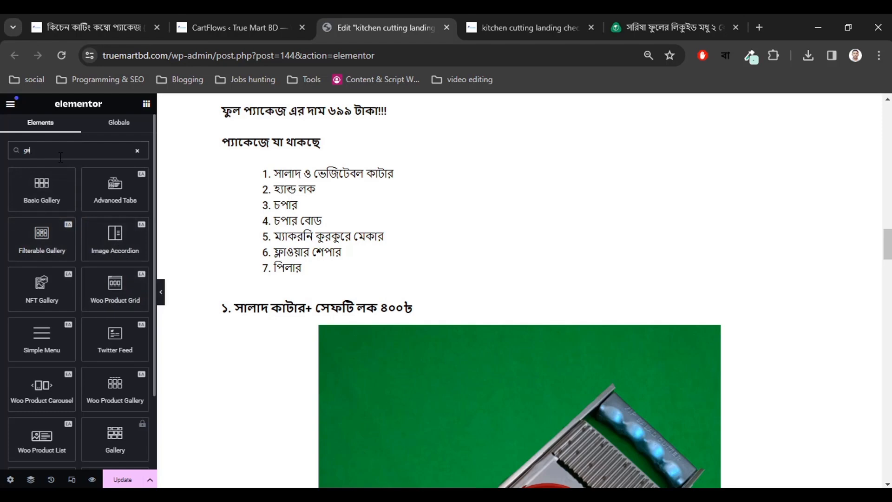
{"action": "type", "text": "llery"}
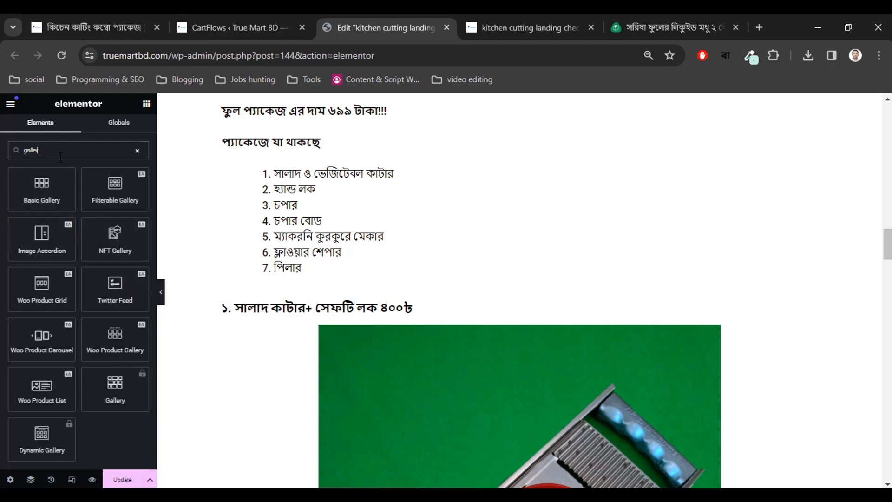
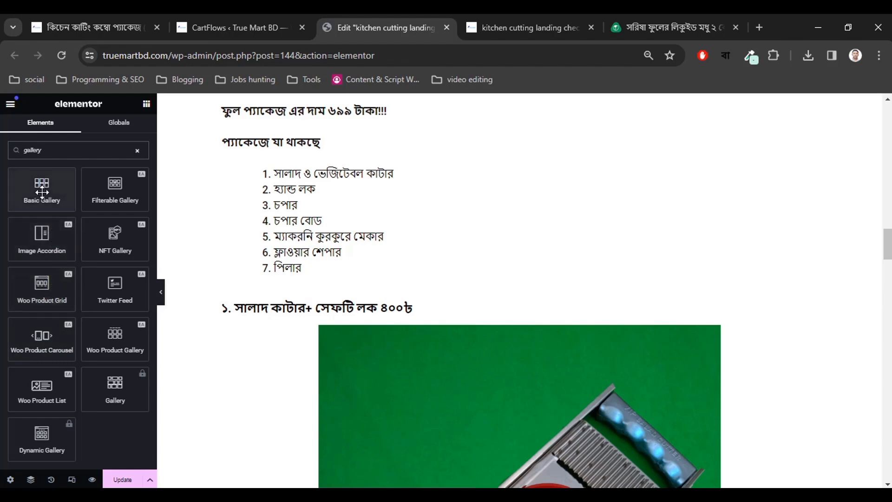
Place a Basic Gallery widget above the first product heading with Full image resolution.
{"action": "left_click_drag", "start_coordinate": [42, 192], "coordinate": [484, 286]}
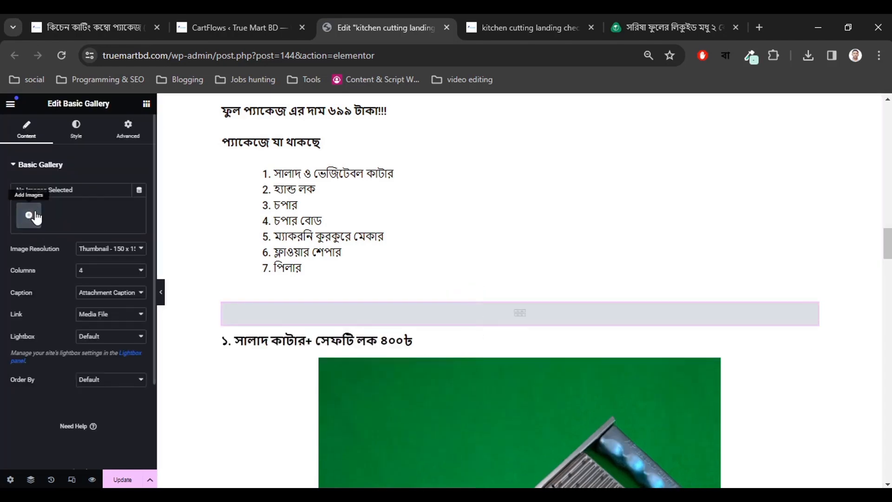
{"action": "left_click", "coordinate": [95, 250]}
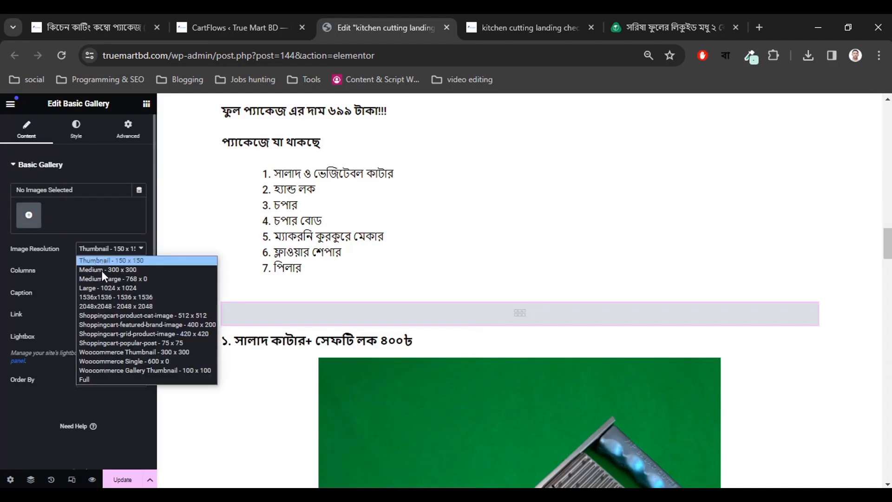
{"action": "left_click", "coordinate": [96, 377]}
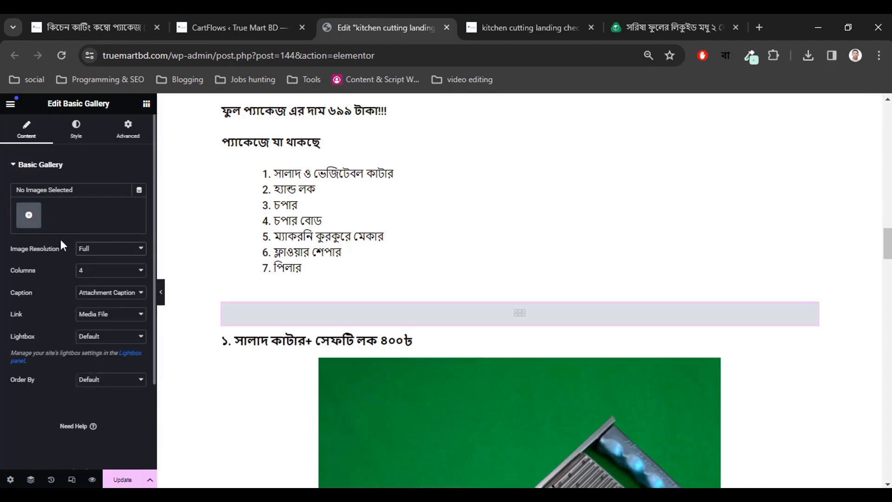
Create and insert a gallery of six kitchen tool photos, from chopper to full tool set.
{"action": "left_click", "coordinate": [29, 214]}
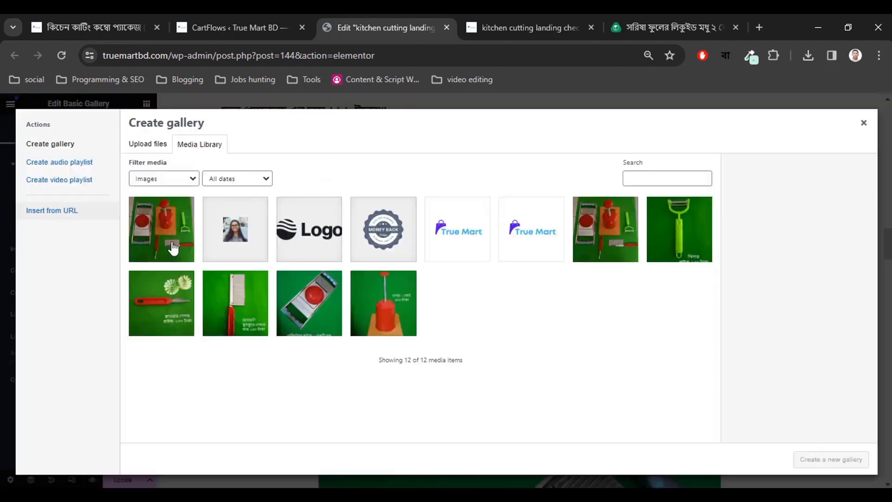
{"action": "left_click", "coordinate": [391, 313]}
{"action": "left_click", "coordinate": [314, 315]}
{"action": "left_click", "coordinate": [253, 312]}
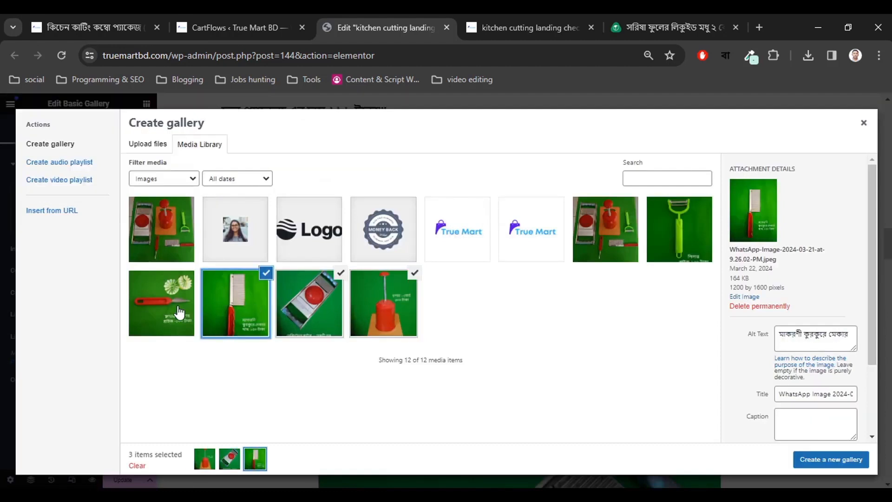
{"action": "left_click", "coordinate": [179, 312]}
{"action": "left_click", "coordinate": [679, 245]}
{"action": "left_click", "coordinate": [613, 239]}
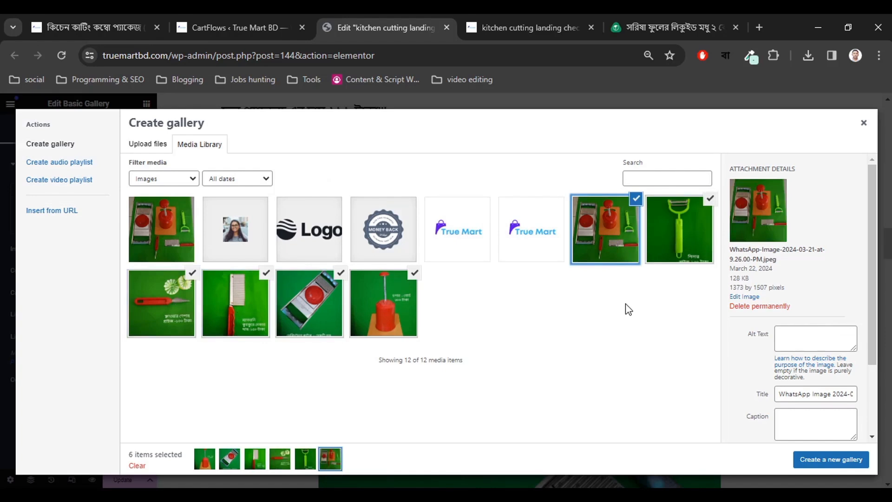
{"action": "left_click", "coordinate": [823, 464]}
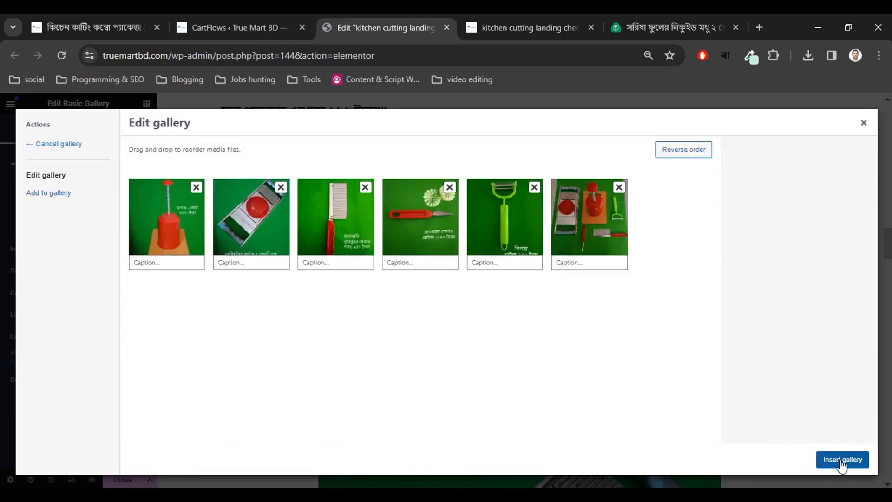
{"action": "left_click", "coordinate": [834, 458]}
Set the gallery to 3 columns, keeping Full image resolution.
{"action": "scroll", "coordinate": [418, 335], "scroll_direction": "down", "scroll_amount": 5}
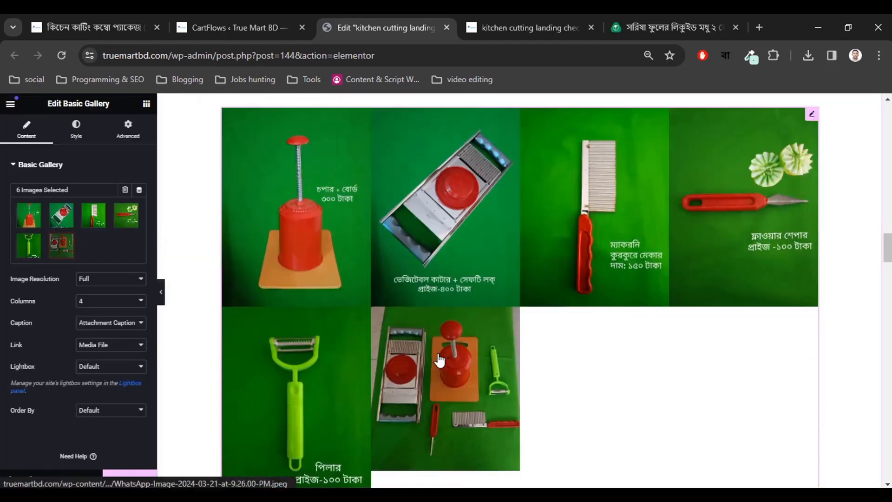
{"action": "scroll", "coordinate": [440, 359], "scroll_direction": "down", "scroll_amount": 2}
{"action": "scroll", "coordinate": [443, 360], "scroll_direction": "up", "scroll_amount": 2}
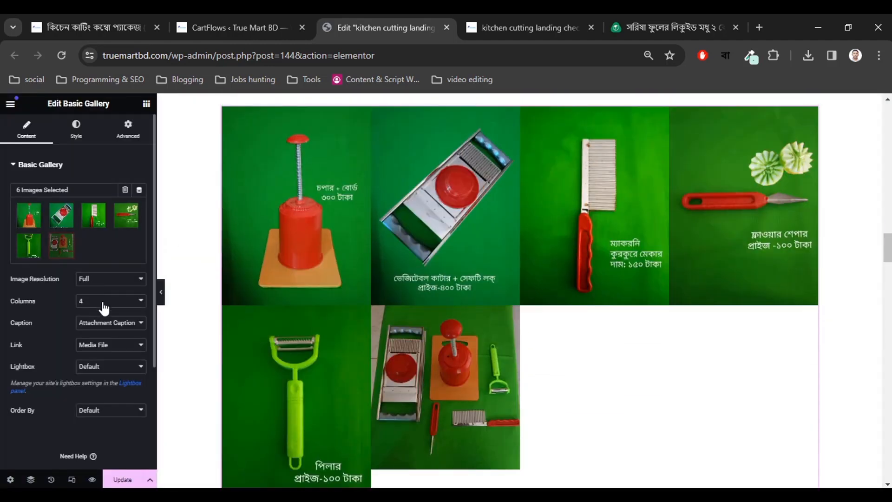
{"action": "left_click", "coordinate": [95, 280]}
{"action": "left_click", "coordinate": [95, 281]}
{"action": "left_click", "coordinate": [95, 302]}
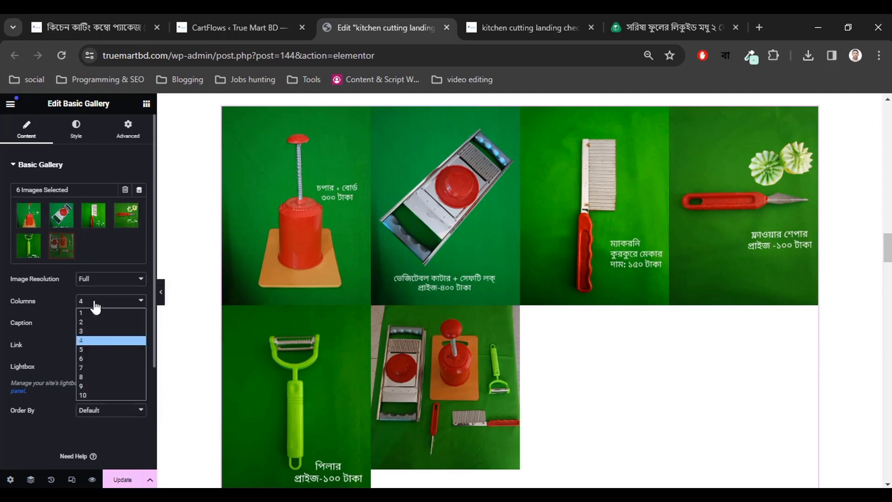
{"action": "left_click", "coordinate": [89, 331]}
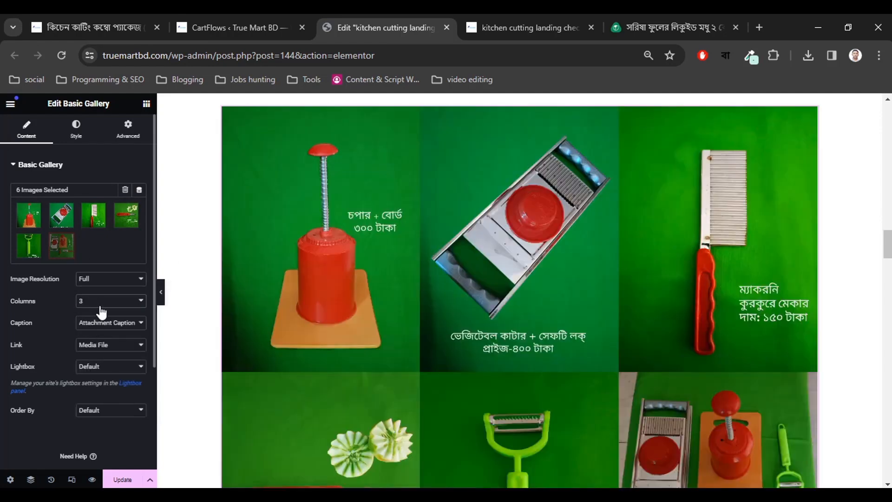
Set the gallery image Link to None, keeping the attachment caption setting.
{"action": "scroll", "coordinate": [97, 345], "scroll_direction": "down", "scroll_amount": 1}
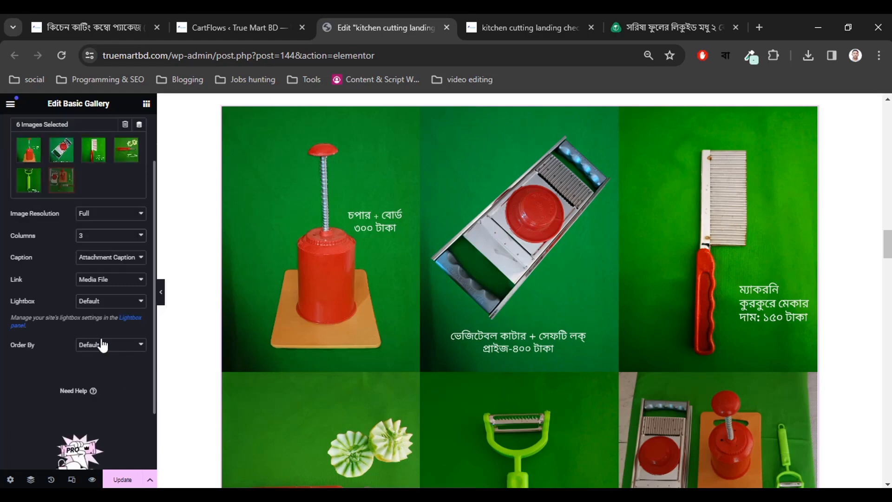
{"action": "left_click", "coordinate": [111, 258]}
{"action": "left_click", "coordinate": [111, 259]}
{"action": "left_click", "coordinate": [104, 280]}
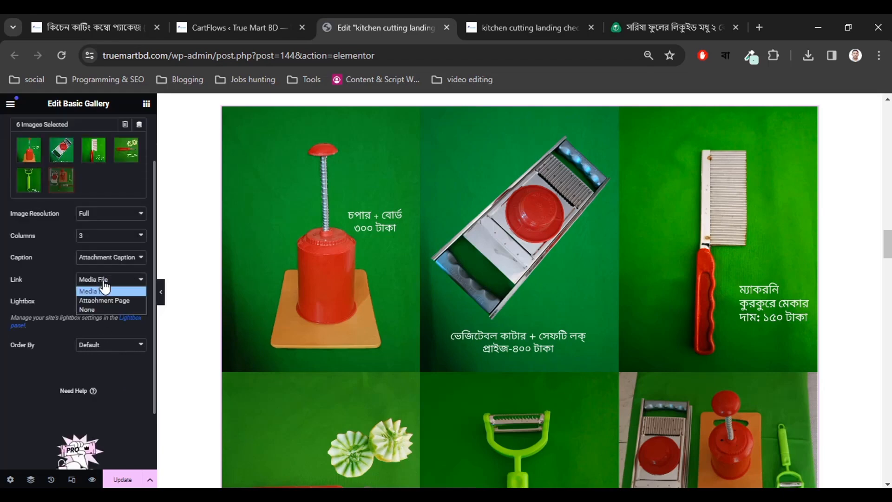
{"action": "left_click", "coordinate": [96, 309]}
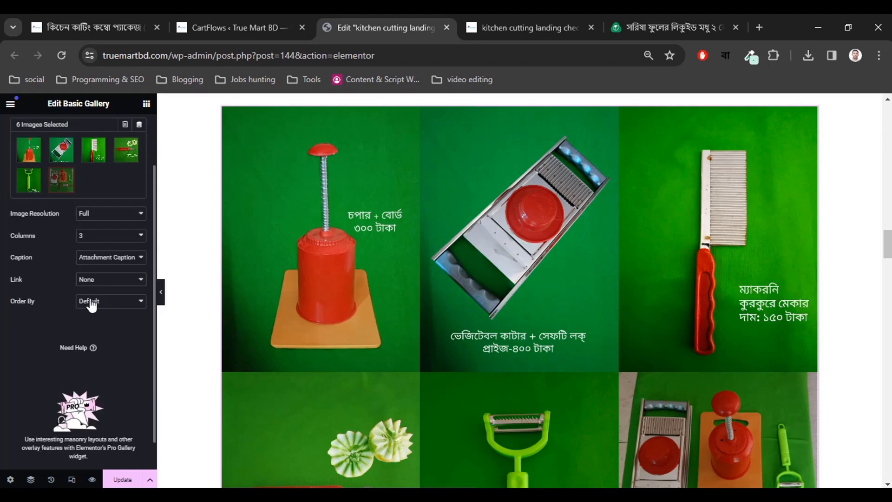
{"action": "scroll", "coordinate": [101, 313], "scroll_direction": "up", "scroll_amount": 1}
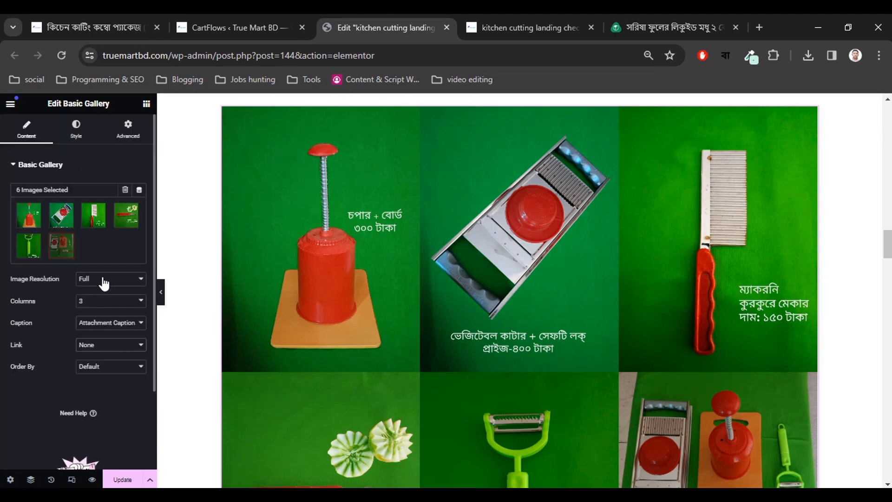
In the gallery's Style settings, set image spacing to Custom at 35 px.
{"action": "left_click", "coordinate": [76, 135]}
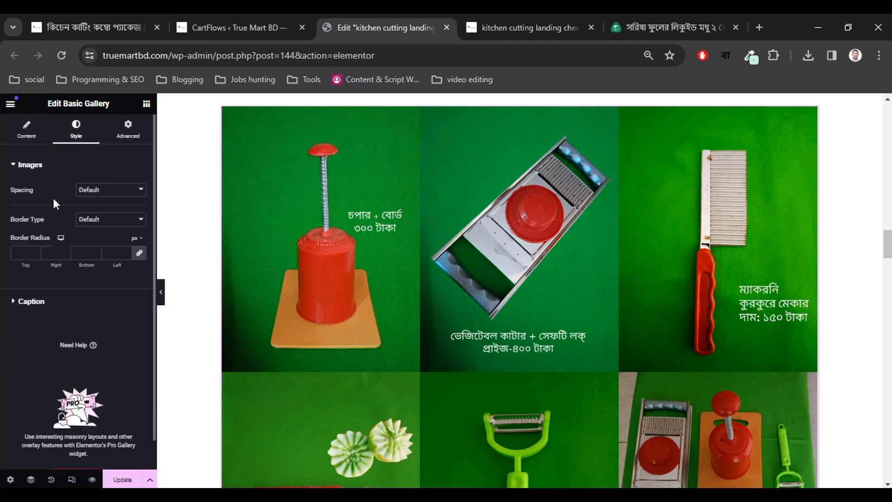
{"action": "left_click", "coordinate": [90, 190]}
{"action": "left_click", "coordinate": [95, 211]}
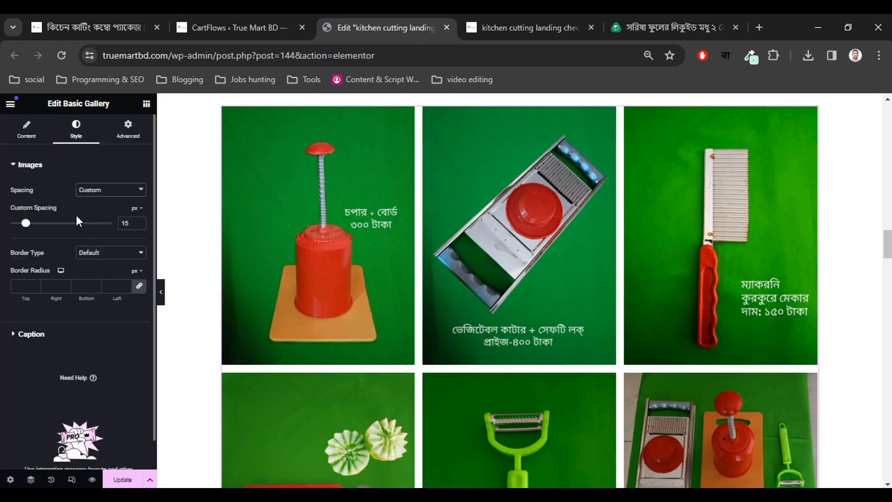
{"action": "left_click", "coordinate": [140, 222]}
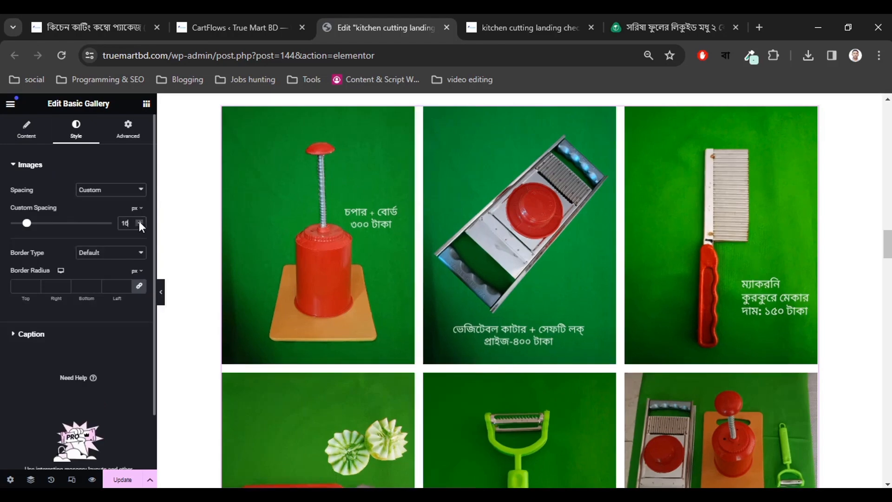
{"action": "left_click", "coordinate": [139, 222]}
{"action": "left_click", "coordinate": [140, 221]}
{"action": "left_click", "coordinate": [140, 222]}
{"action": "left_click", "coordinate": [140, 222]}
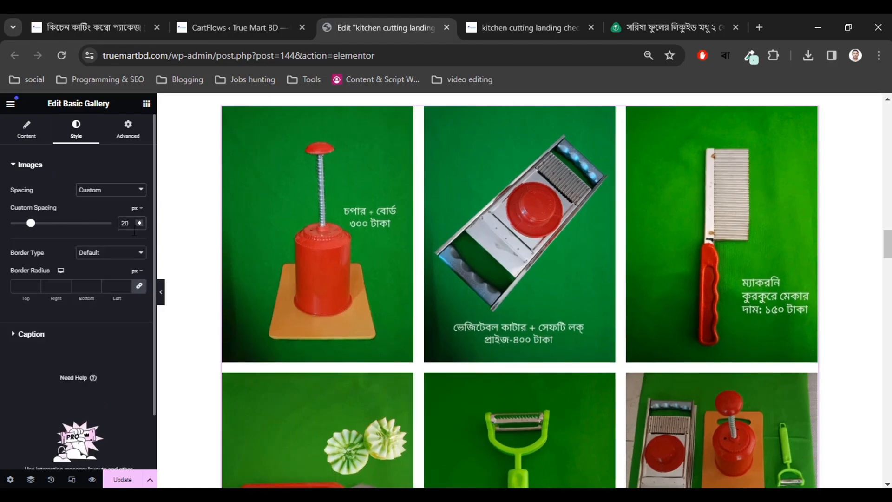
{"action": "left_click_drag", "start_coordinate": [139, 222], "coordinate": [139, 222]}
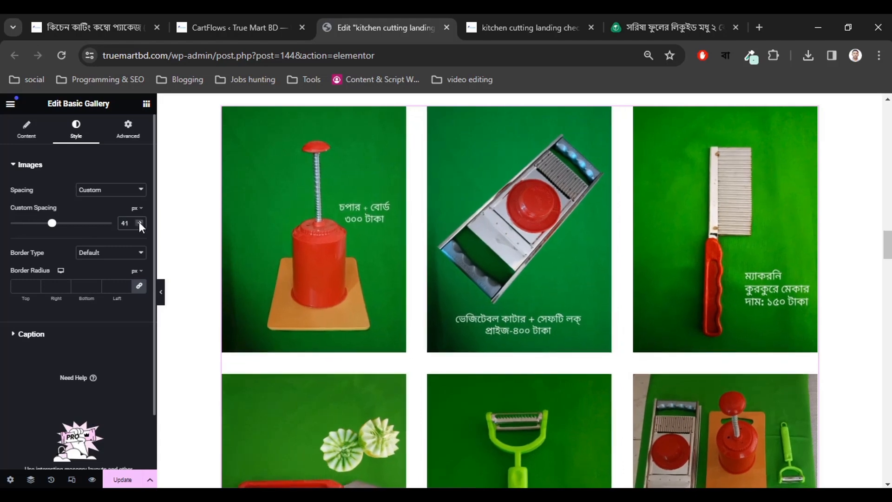
{"action": "left_click", "coordinate": [139, 222]}
{"action": "left_click", "coordinate": [139, 222]}
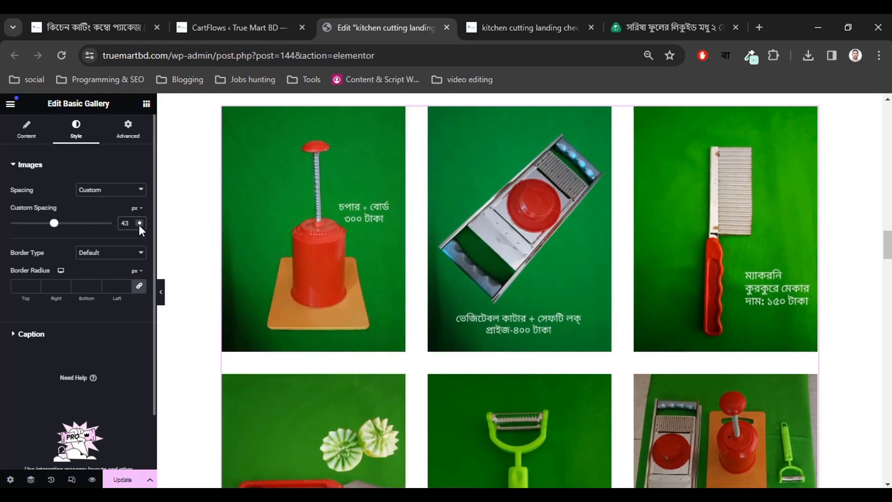
{"action": "left_click_drag", "start_coordinate": [139, 225], "coordinate": [138, 225]}
{"action": "left_click", "coordinate": [138, 221]}
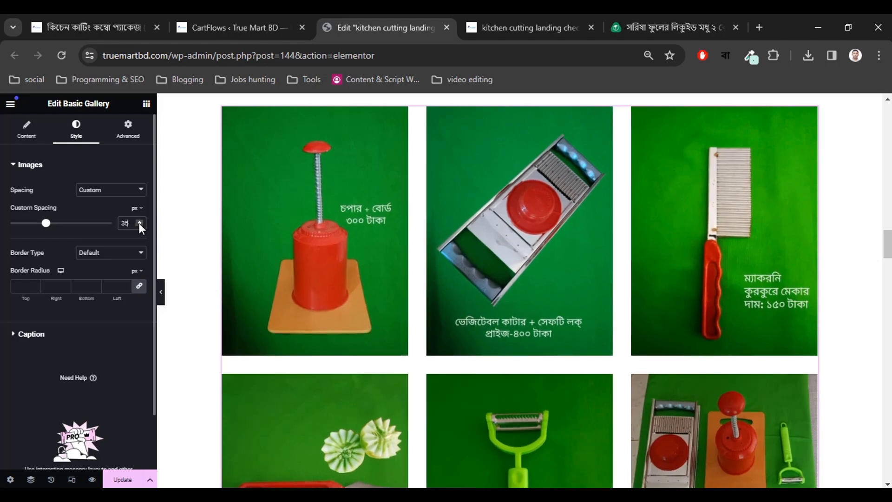
Keep the default border style and set the image border radius to 3.
{"action": "left_click", "coordinate": [95, 255]}
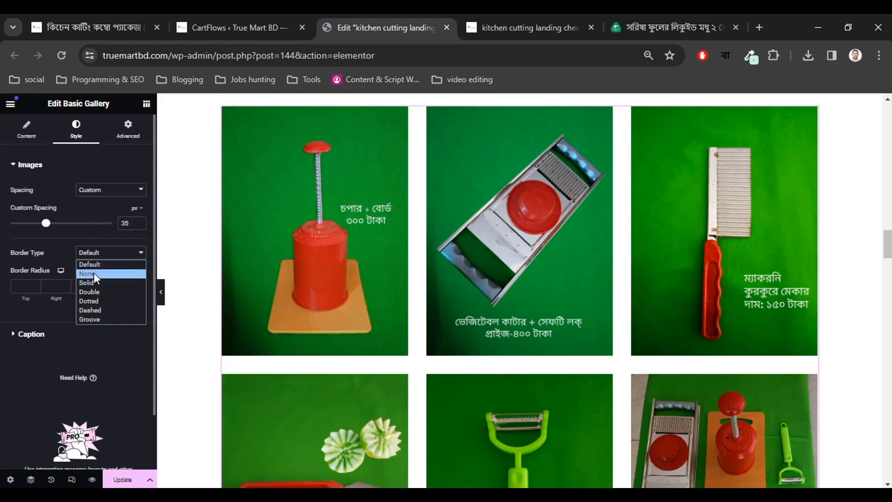
{"action": "left_click", "coordinate": [99, 253]}
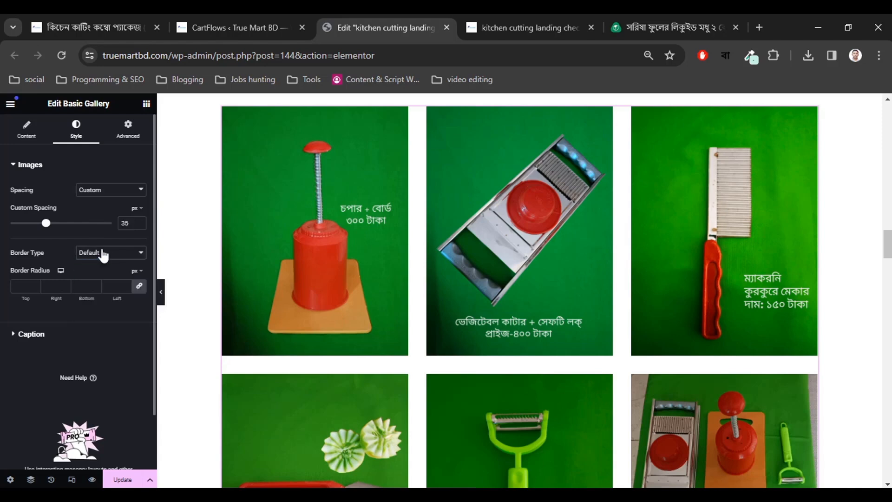
{"action": "left_click", "coordinate": [34, 283]}
{"action": "left_click", "coordinate": [34, 283]}
{"action": "left_click", "coordinate": [34, 283]}
{"action": "left_click", "coordinate": [34, 283]}
{"action": "left_click", "coordinate": [30, 334]}
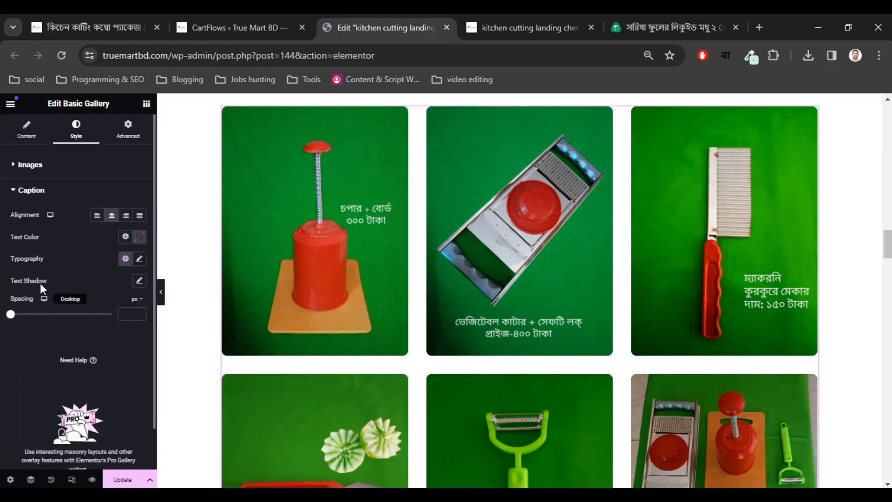
{"action": "left_click", "coordinate": [26, 134]}
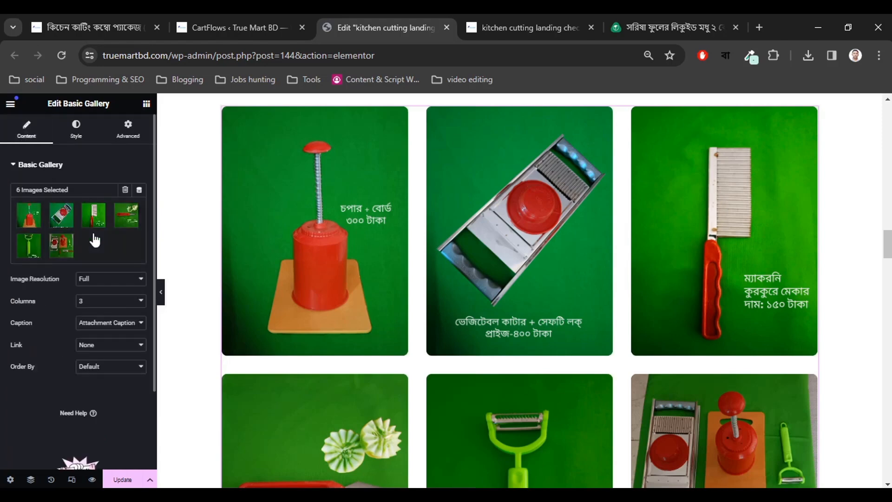
Open the gallery's images, then highlight the salad cutter heading on the live product page.
{"action": "left_click", "coordinate": [134, 216]}
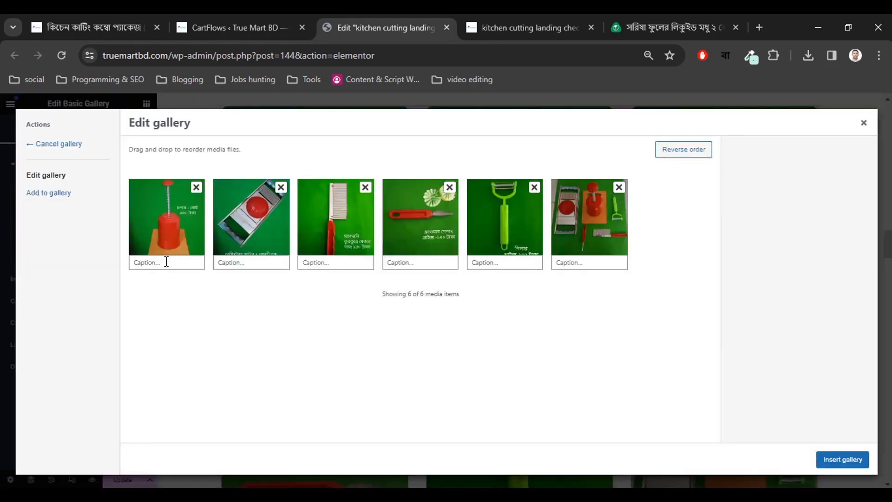
{"action": "left_click", "coordinate": [167, 261]}
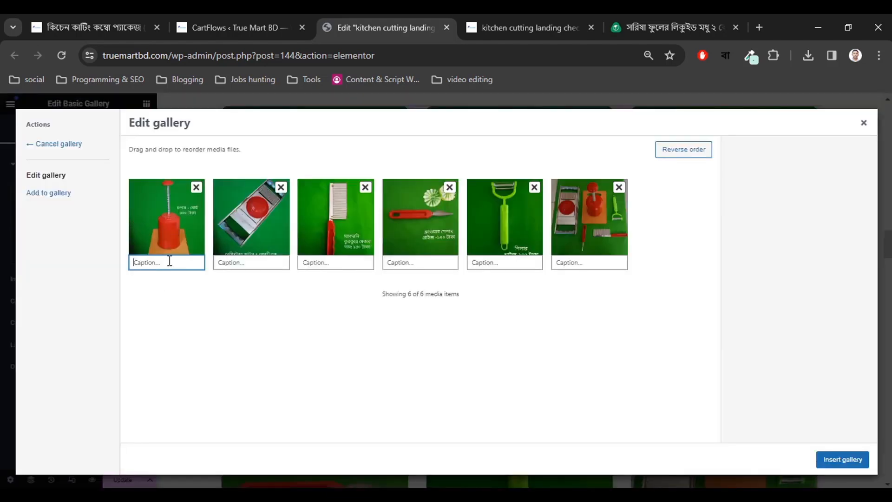
{"action": "left_click", "coordinate": [120, 15]}
{"action": "scroll", "coordinate": [262, 304], "scroll_direction": "up", "scroll_amount": 5}
{"action": "scroll", "coordinate": [262, 304], "scroll_direction": "up", "scroll_amount": 10}
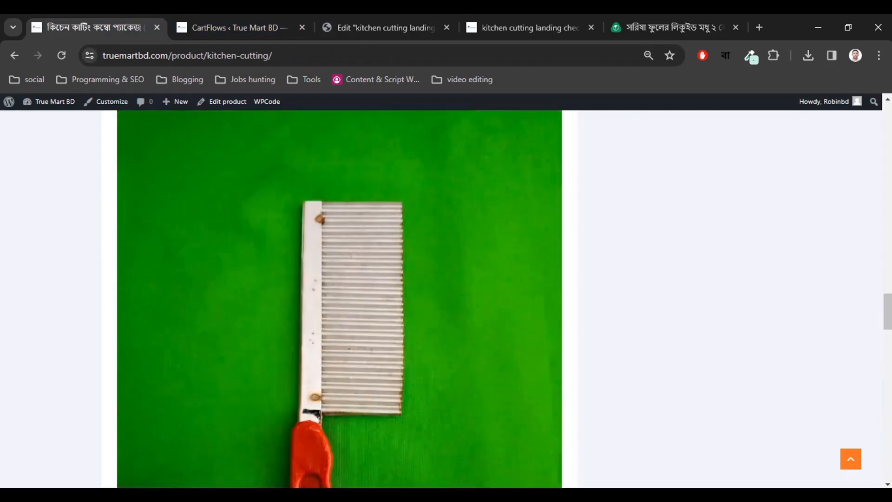
{"action": "left_click_drag", "start_coordinate": [887, 309], "coordinate": [887, 192]}
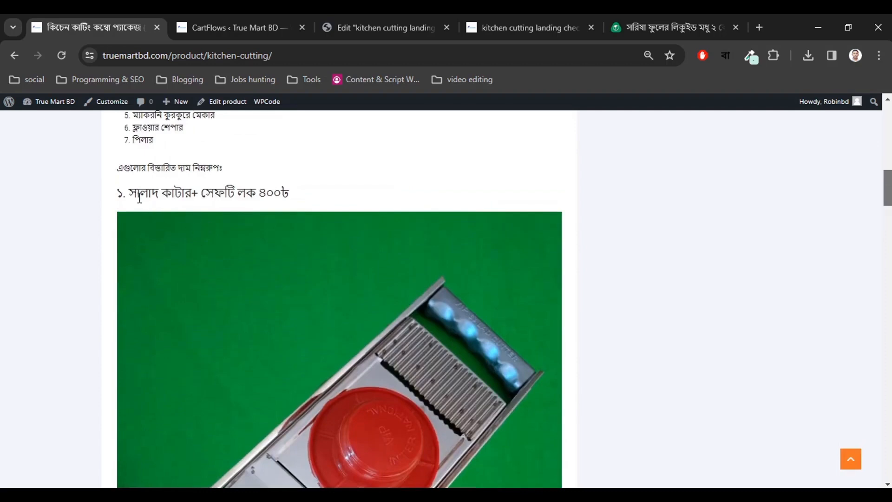
{"action": "left_click_drag", "start_coordinate": [131, 193], "coordinate": [311, 192]}
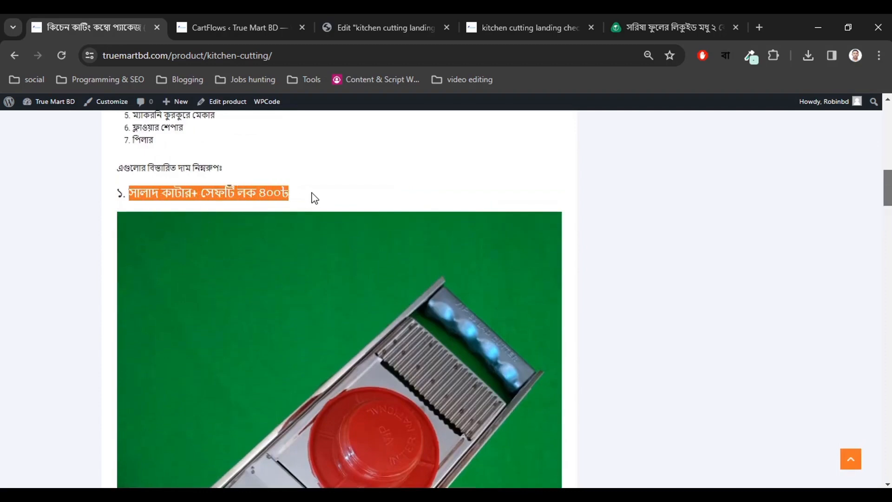
Return to the landing page editor and close the gallery editing dialog.
{"action": "left_click", "coordinate": [249, 21]}
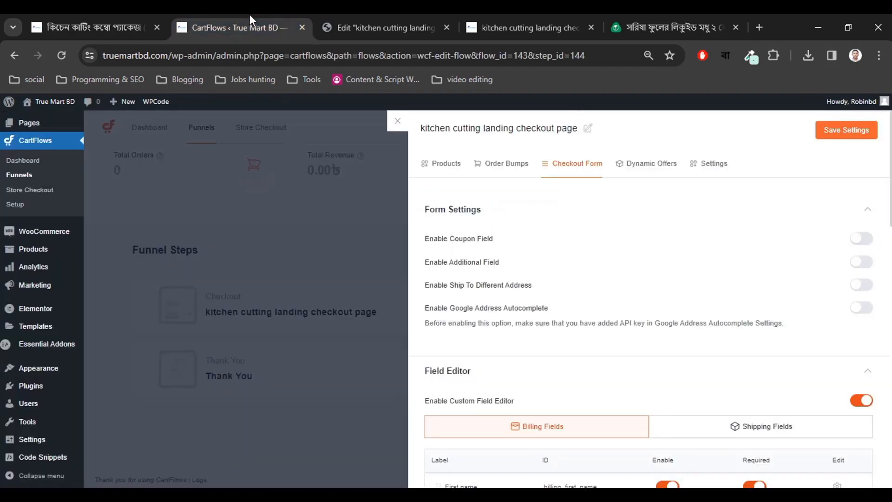
{"action": "left_click", "coordinate": [374, 26]}
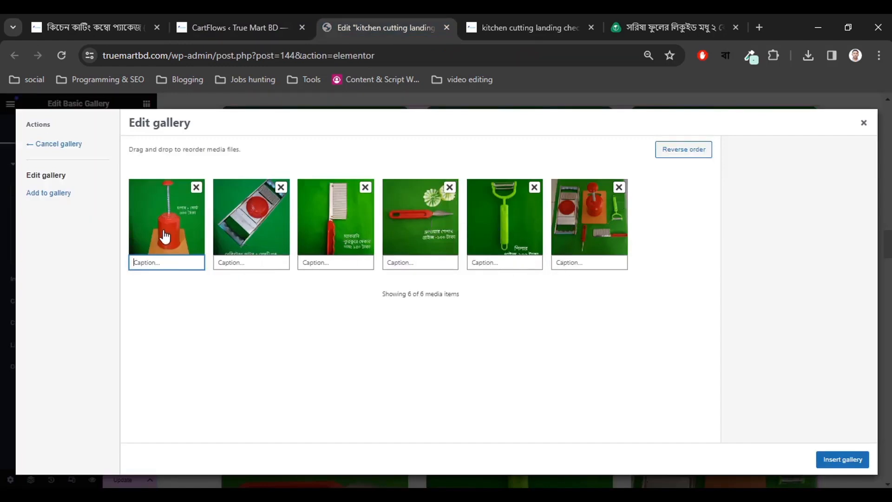
{"action": "left_click", "coordinate": [863, 123]}
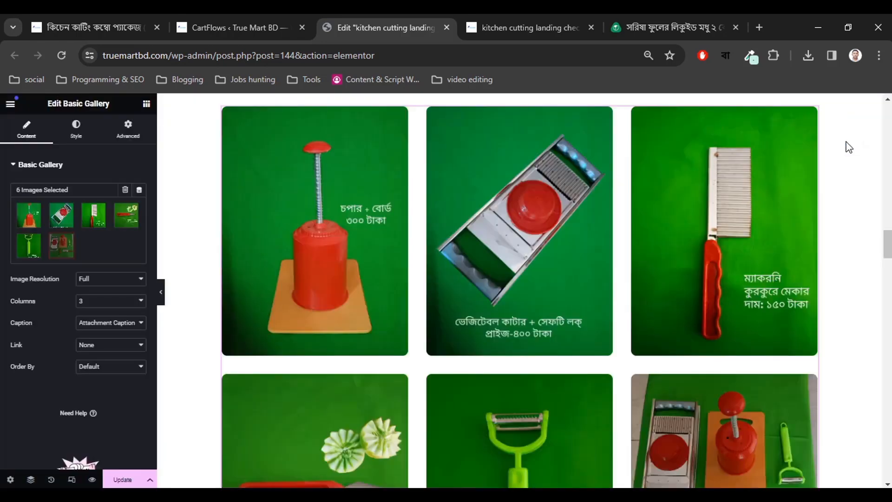
{"action": "scroll", "coordinate": [387, 355], "scroll_direction": "down", "scroll_amount": 5}
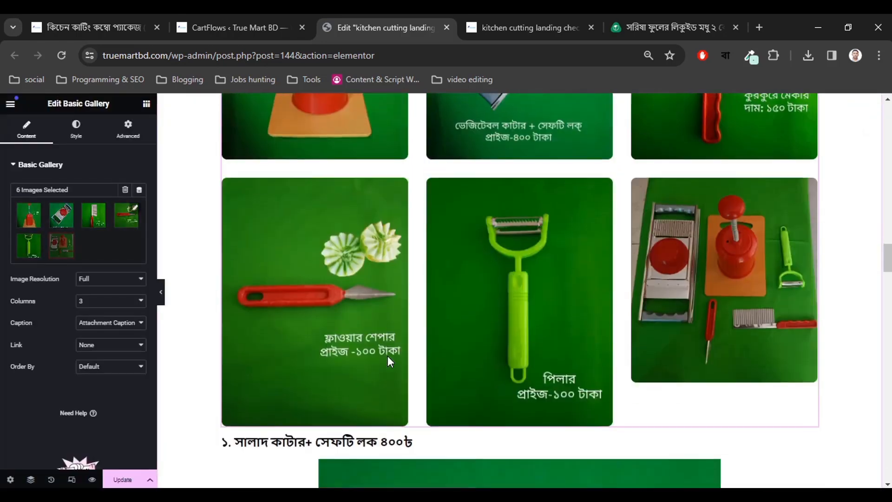
{"action": "scroll", "coordinate": [387, 355], "scroll_direction": "up", "scroll_amount": 2}
{"action": "scroll", "coordinate": [387, 356], "scroll_direction": "up", "scroll_amount": 1}
{"action": "scroll", "coordinate": [388, 356], "scroll_direction": "down", "scroll_amount": 1}
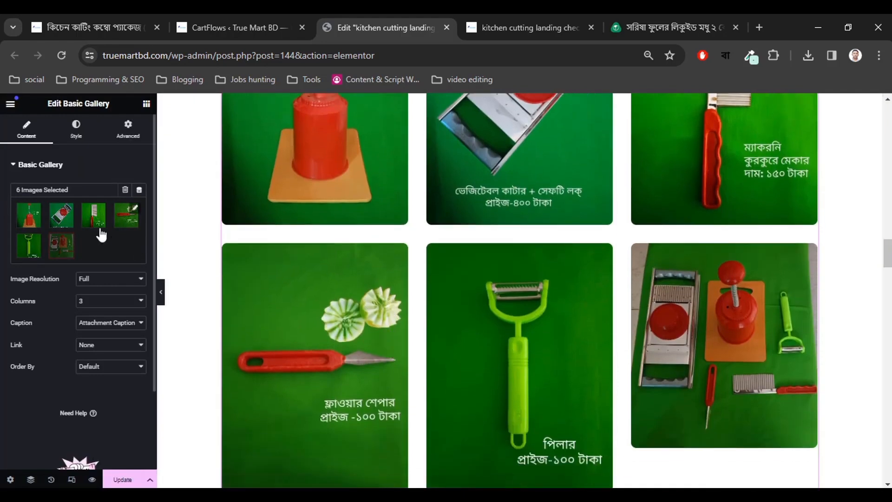
Reopen the gallery and choose Add to gallery, showing the Media Library images.
{"action": "left_click", "coordinate": [133, 218]}
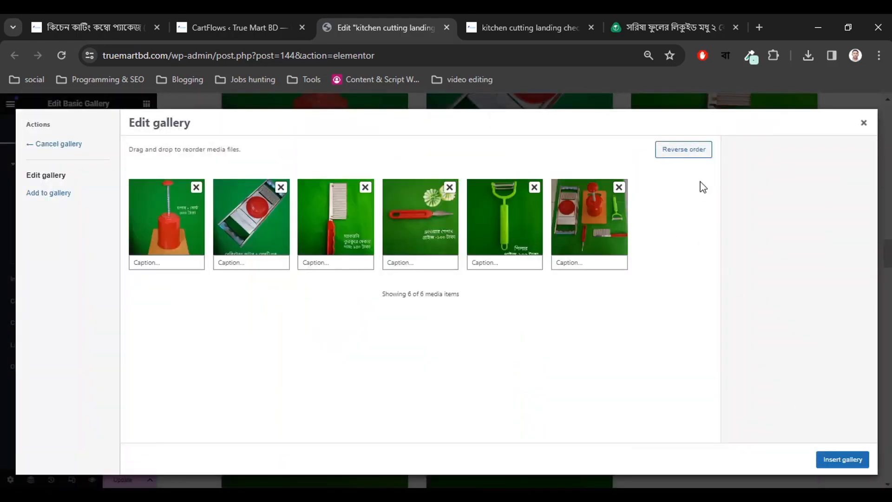
{"action": "left_click", "coordinate": [62, 197]}
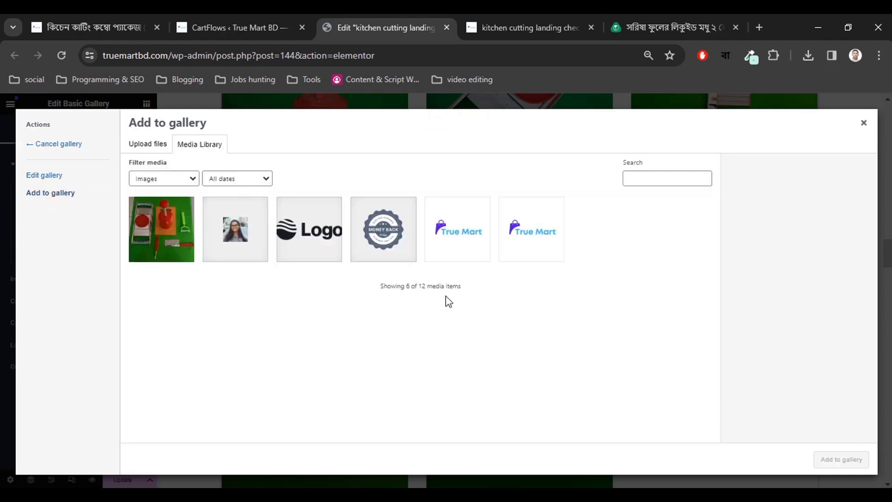
{"action": "left_click", "coordinate": [154, 144]}
{"action": "left_click", "coordinate": [195, 146]}
Scroll through the live kitchen-cutting product page's seven tools, prices and 699-taka package.
{"action": "left_click", "coordinate": [154, 21]}
{"action": "left_click", "coordinate": [286, 207]}
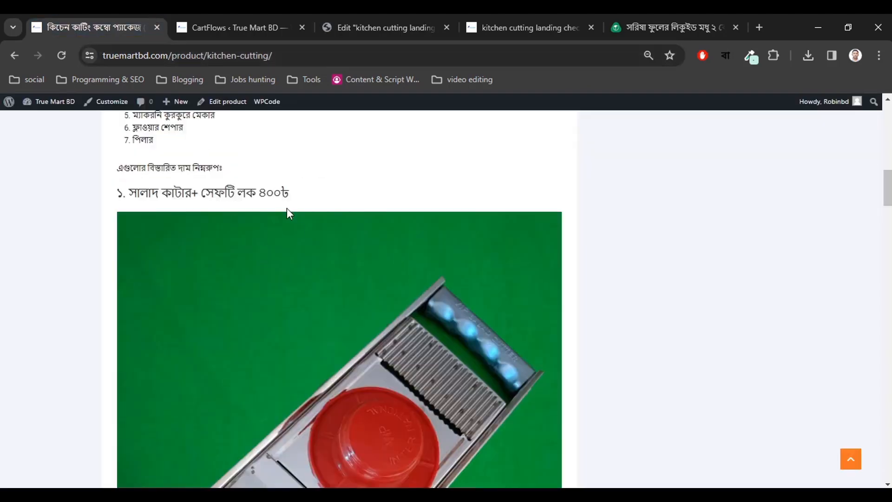
{"action": "scroll", "coordinate": [227, 255], "scroll_direction": "up", "scroll_amount": 3}
{"action": "scroll", "coordinate": [319, 304], "scroll_direction": "down", "scroll_amount": 20}
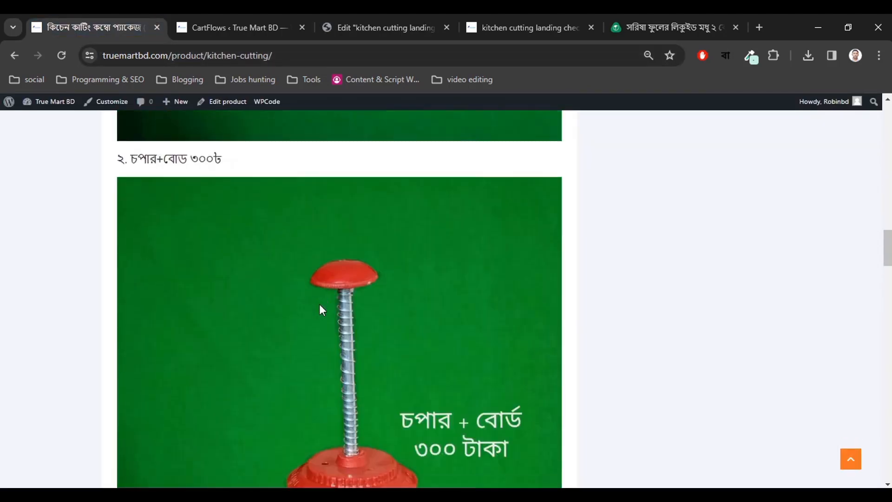
{"action": "scroll", "coordinate": [319, 304], "scroll_direction": "down", "scroll_amount": 20}
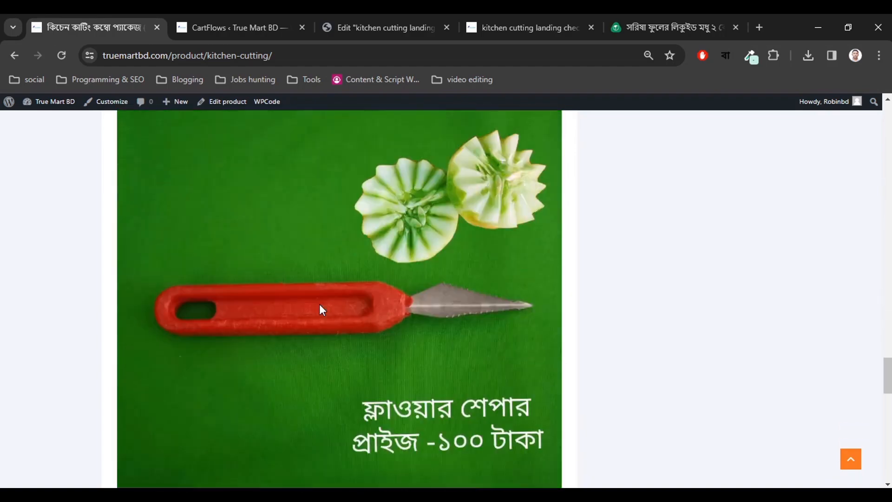
{"action": "scroll", "coordinate": [321, 309], "scroll_direction": "down", "scroll_amount": 4}
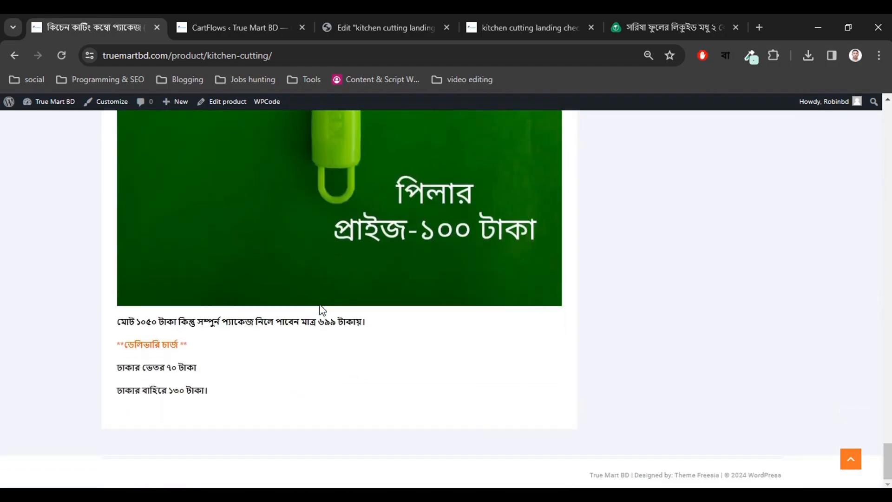
{"action": "scroll", "coordinate": [323, 310], "scroll_direction": "up", "scroll_amount": 20}
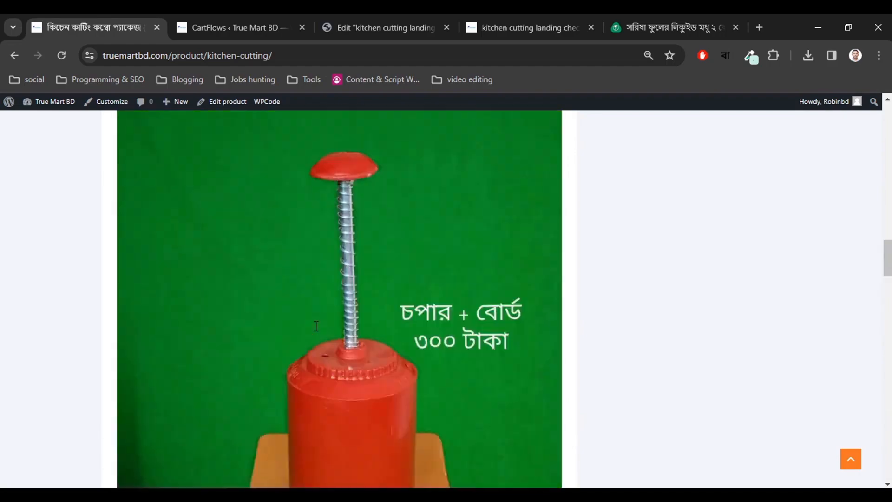
{"action": "scroll", "coordinate": [316, 325], "scroll_direction": "up", "scroll_amount": 10}
{"action": "scroll", "coordinate": [314, 325], "scroll_direction": "down", "scroll_amount": 8}
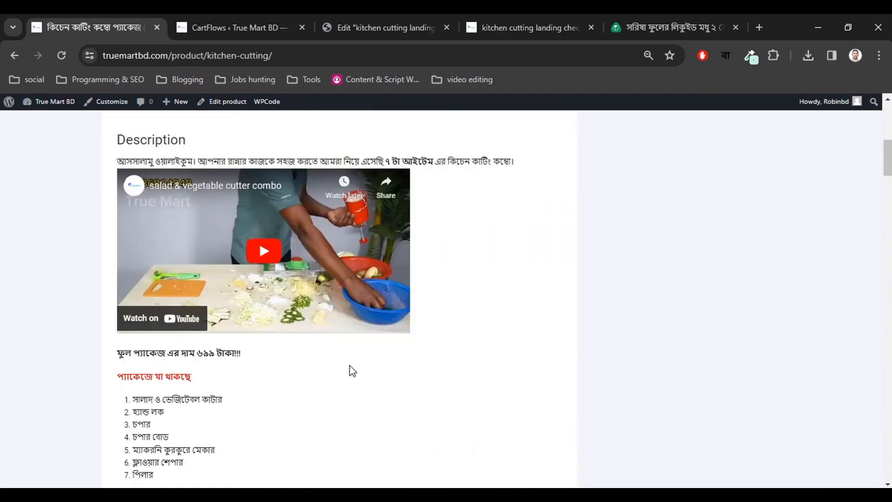
{"action": "scroll", "coordinate": [349, 365], "scroll_direction": "down", "scroll_amount": 13}
{"action": "scroll", "coordinate": [349, 365], "scroll_direction": "up", "scroll_amount": 11}
{"action": "scroll", "coordinate": [349, 365], "scroll_direction": "down", "scroll_amount": 8}
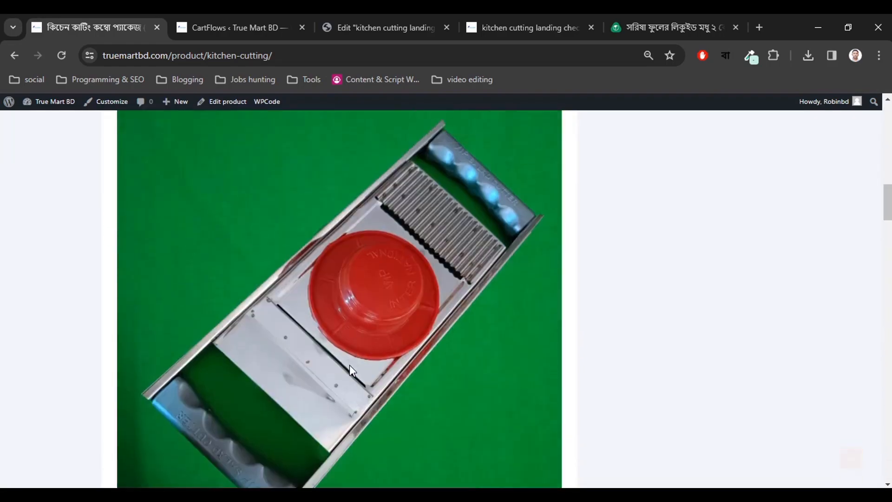
{"action": "scroll", "coordinate": [349, 364], "scroll_direction": "up", "scroll_amount": 9}
{"action": "scroll", "coordinate": [378, 418], "scroll_direction": "down", "scroll_amount": 7}
{"action": "scroll", "coordinate": [354, 473], "scroll_direction": "up", "scroll_amount": 2}
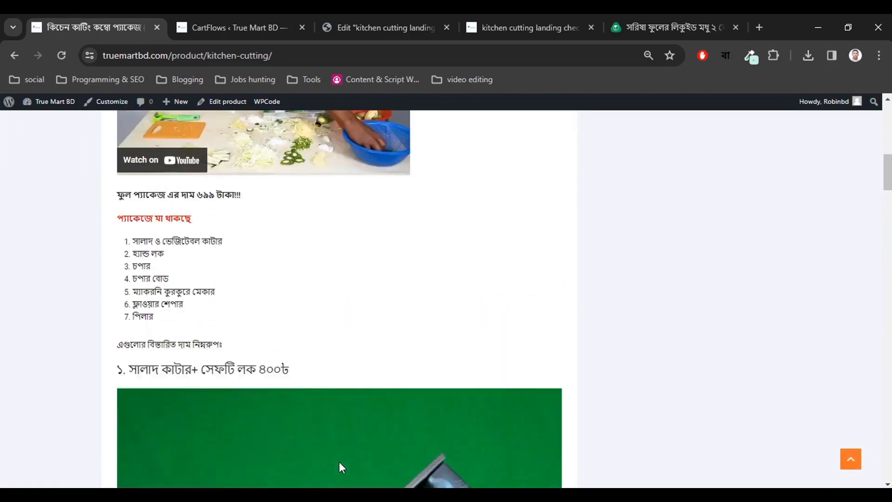
Back in the add-images dialog, keep the media filters at Images and All dates.
{"action": "left_click", "coordinate": [232, 28]}
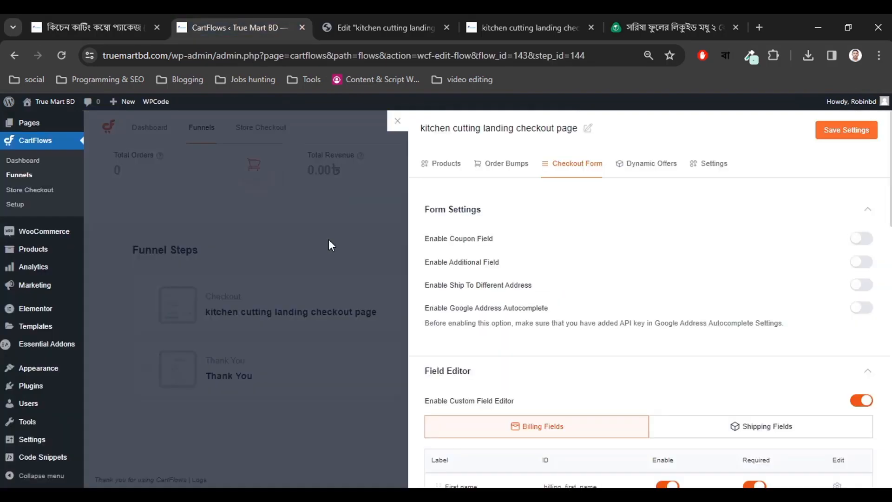
{"action": "left_click", "coordinate": [395, 26]}
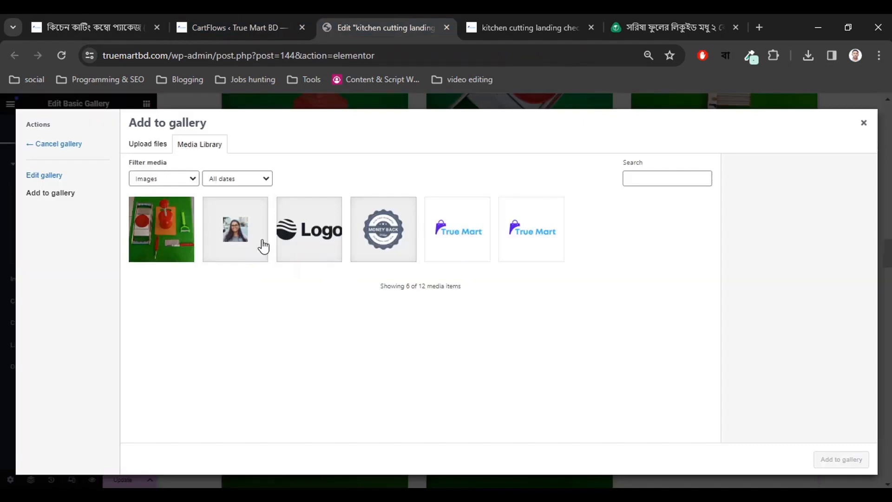
{"action": "left_click", "coordinate": [171, 178]}
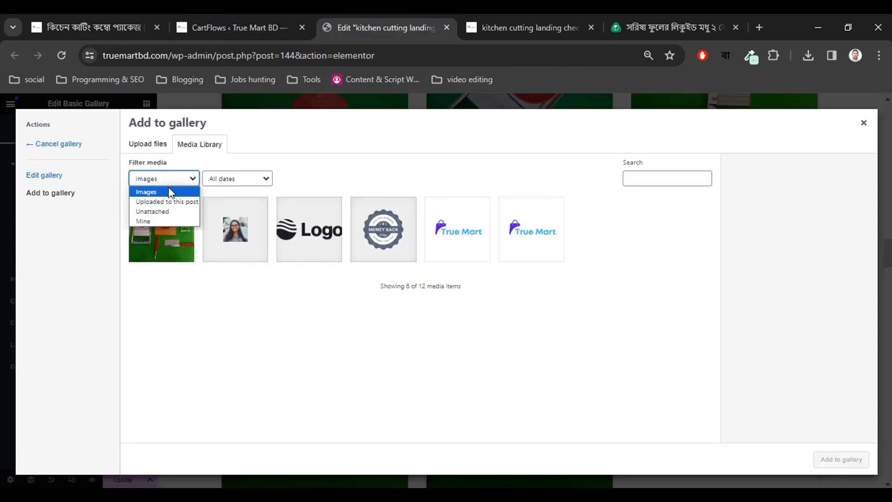
{"action": "left_click", "coordinate": [166, 178]}
{"action": "left_click", "coordinate": [216, 179]}
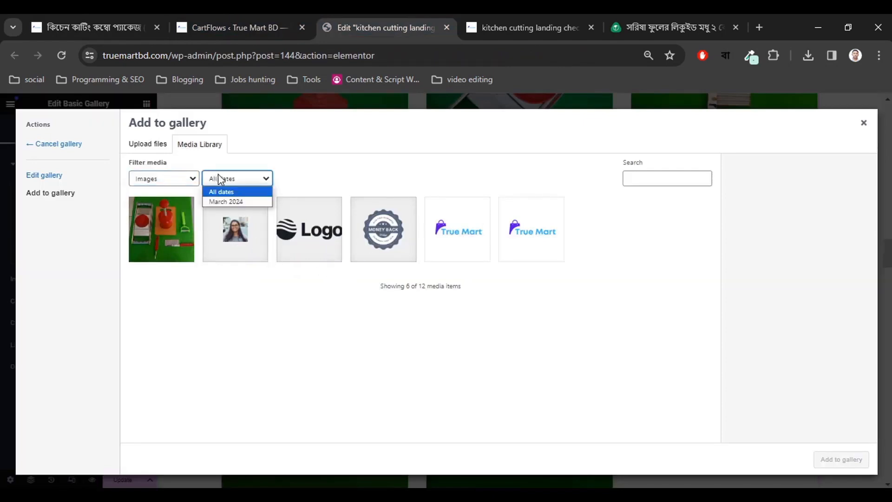
{"action": "left_click", "coordinate": [223, 180]}
{"action": "left_click", "coordinate": [280, 328]}
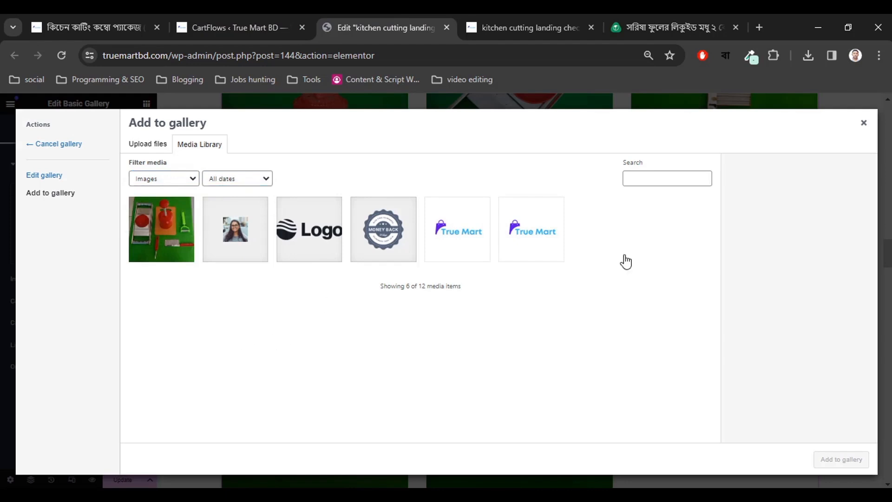
Close the add-to-gallery dialog without adding images and return to the product page.
{"action": "left_click", "coordinate": [863, 127]}
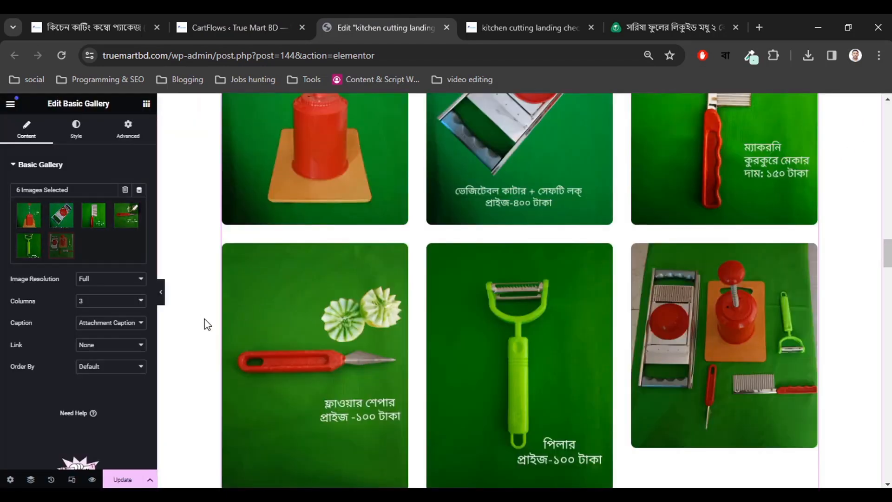
{"action": "scroll", "coordinate": [342, 357], "scroll_direction": "down", "scroll_amount": 3}
{"action": "scroll", "coordinate": [580, 341], "scroll_direction": "down", "scroll_amount": 3}
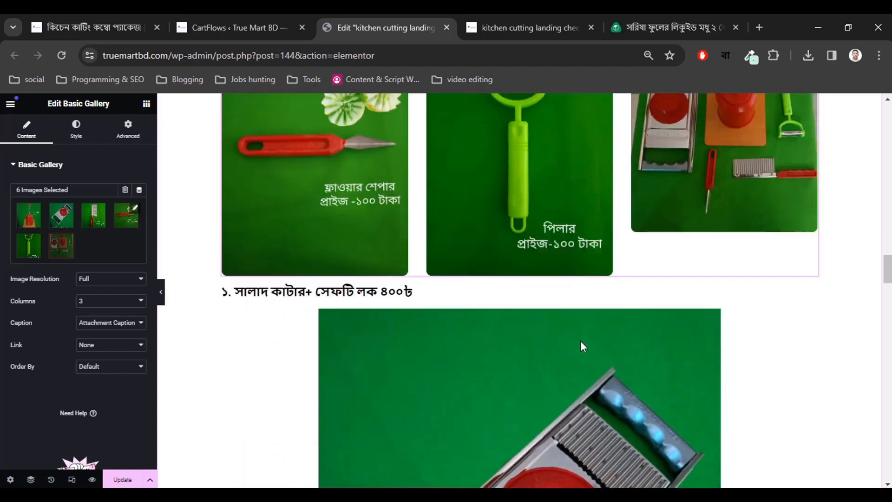
{"action": "scroll", "coordinate": [580, 341], "scroll_direction": "up", "scroll_amount": 5}
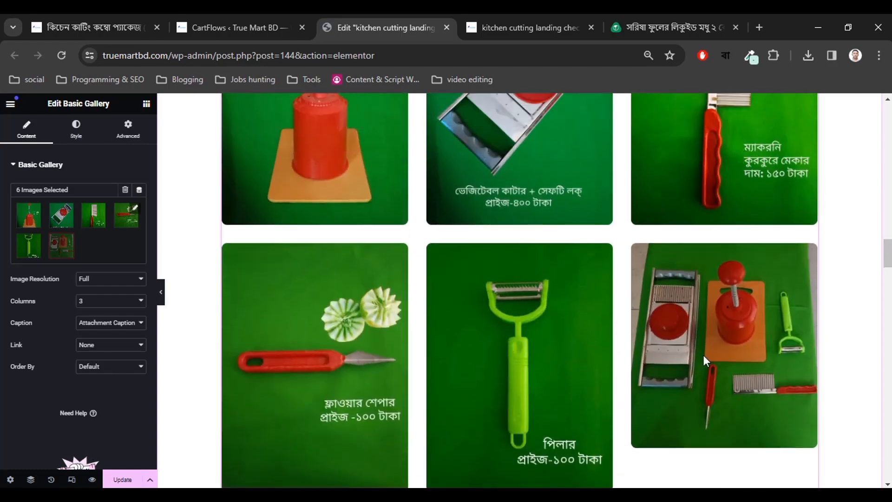
{"action": "scroll", "coordinate": [703, 355], "scroll_direction": "down", "scroll_amount": 3}
{"action": "scroll", "coordinate": [707, 357], "scroll_direction": "up", "scroll_amount": 4}
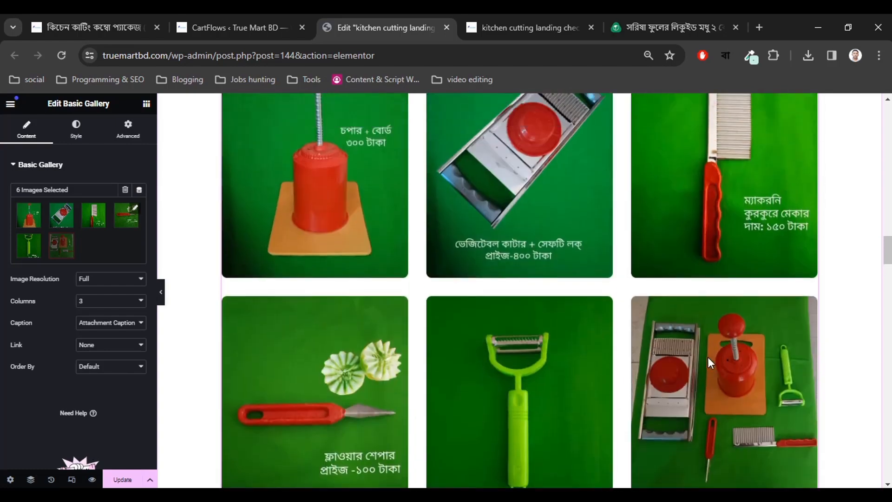
{"action": "scroll", "coordinate": [707, 357], "scroll_direction": "down", "scroll_amount": 8}
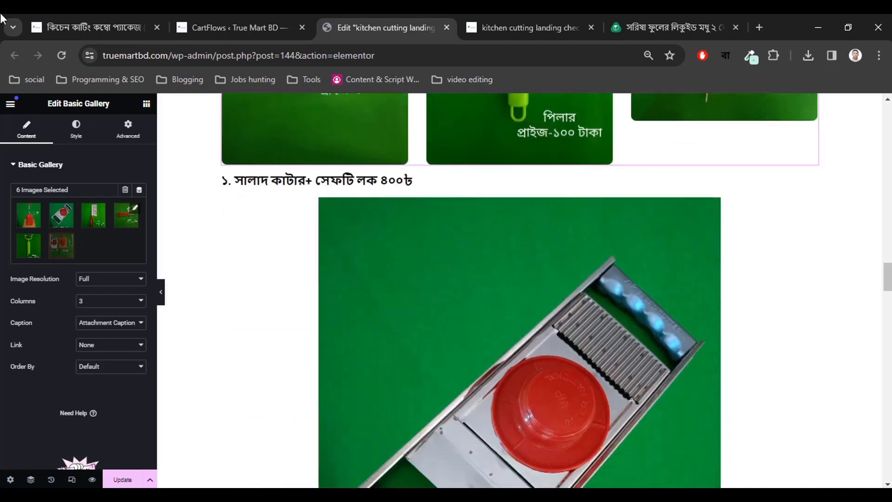
{"action": "left_click", "coordinate": [40, 25]}
{"action": "scroll", "coordinate": [141, 249], "scroll_direction": "up", "scroll_amount": 8}
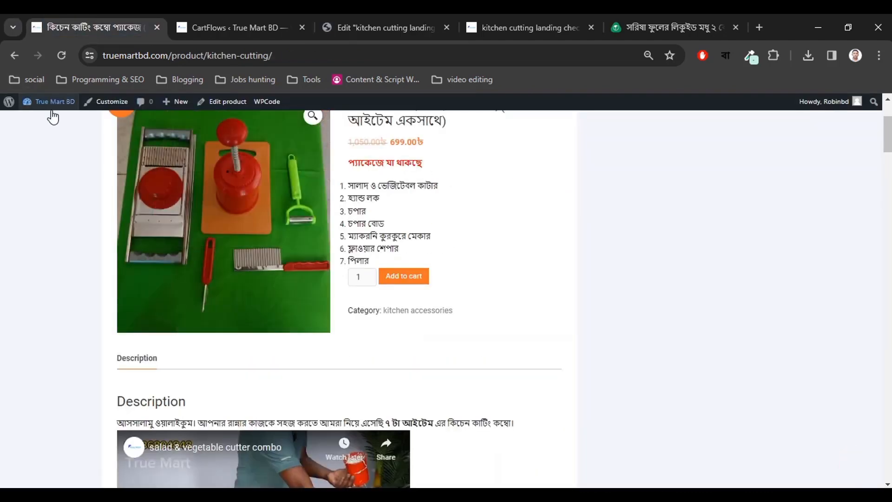
Open the admin dashboard in a new tab and go to the Media Library.
{"action": "mouse_move", "coordinate": [49, 103]}
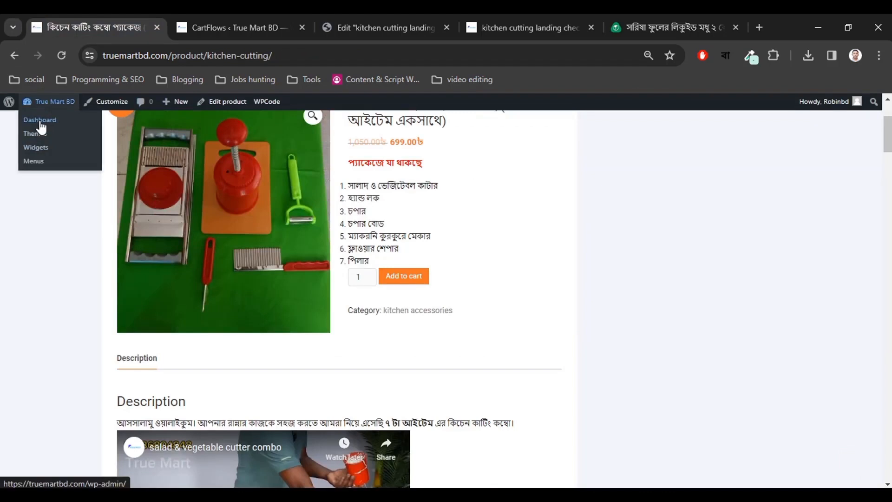
{"action": "right_click", "coordinate": [40, 122]}
{"action": "left_click", "coordinate": [59, 134]}
{"action": "left_click", "coordinate": [188, 35]}
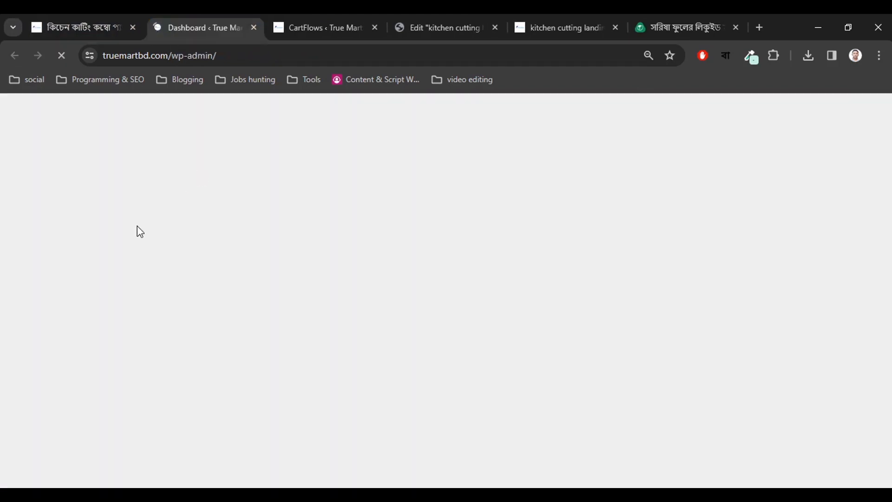
{"action": "left_click", "coordinate": [96, 206]}
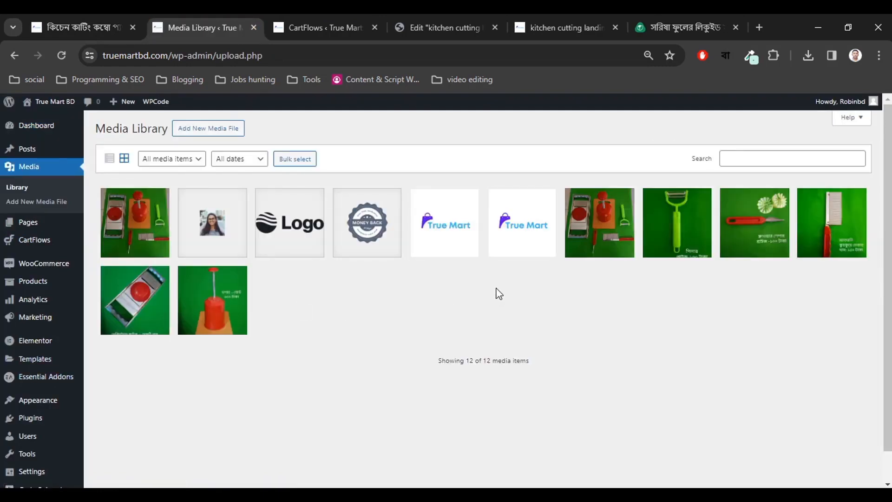
Inspect the red chopper image's details, then close the Media Library tab.
{"action": "left_click", "coordinate": [221, 328]}
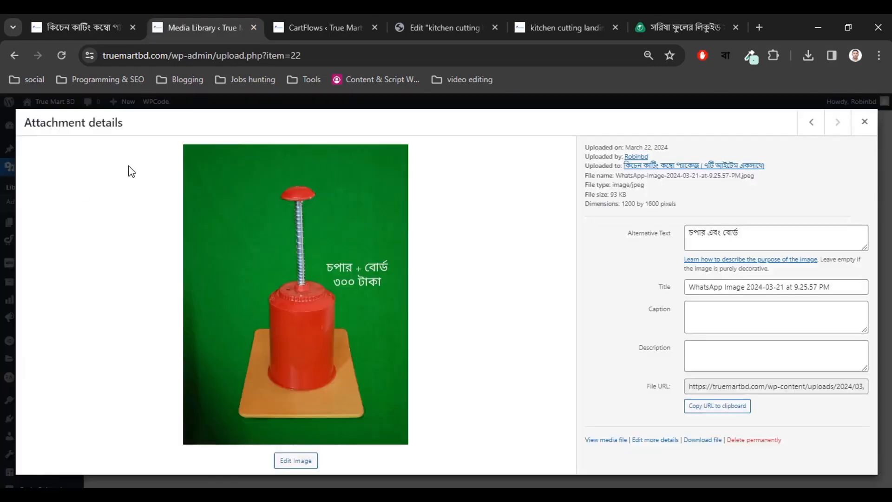
{"action": "left_click", "coordinate": [863, 122]}
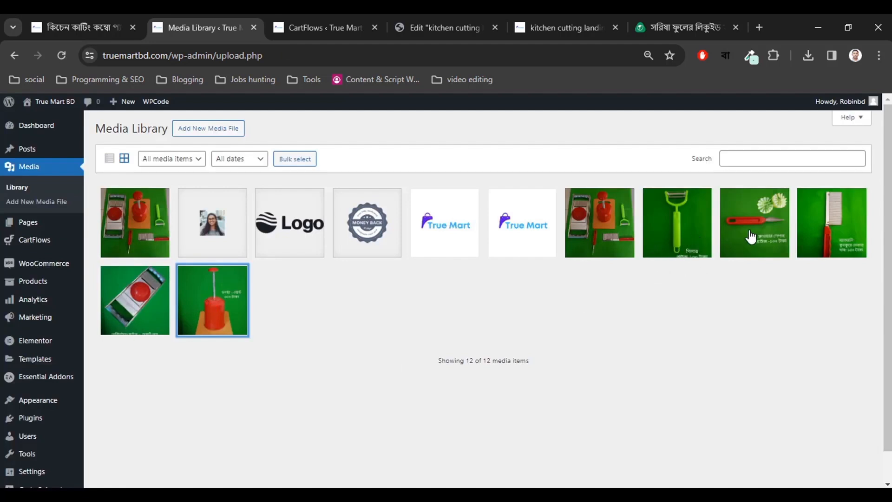
{"action": "left_click", "coordinate": [667, 299]}
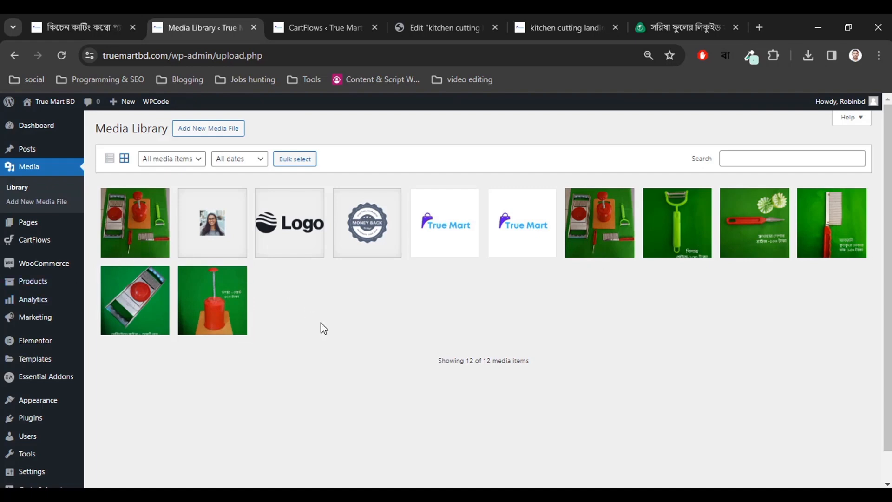
{"action": "left_click", "coordinate": [254, 28]}
Go back to the landing page's Elementor editor and open the gallery's images for editing.
{"action": "left_click", "coordinate": [167, 26]}
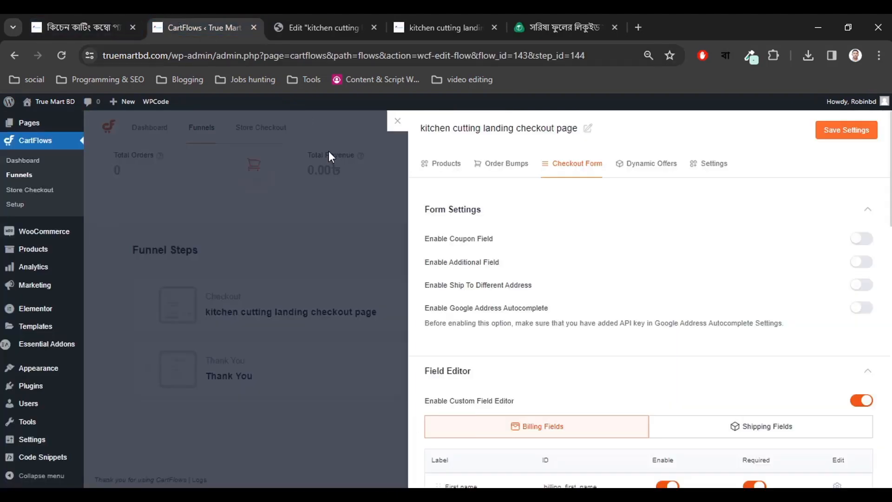
{"action": "left_click", "coordinate": [344, 27]}
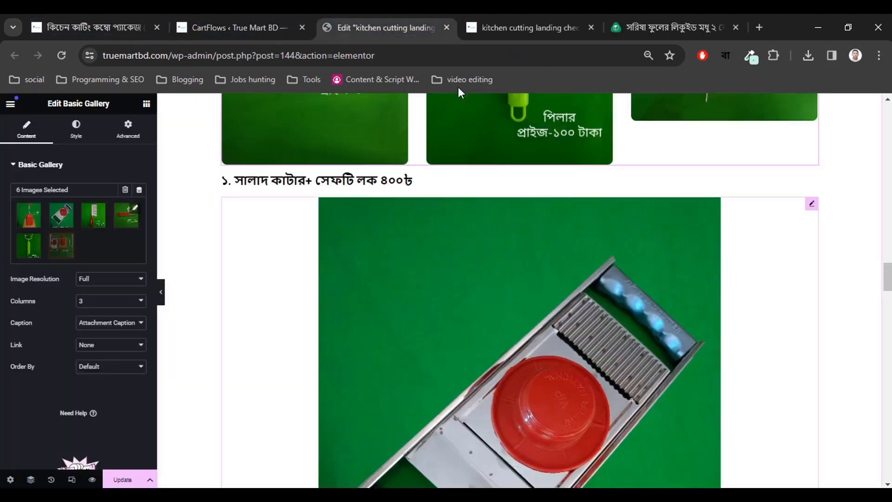
{"action": "scroll", "coordinate": [462, 266], "scroll_direction": "up", "scroll_amount": 10}
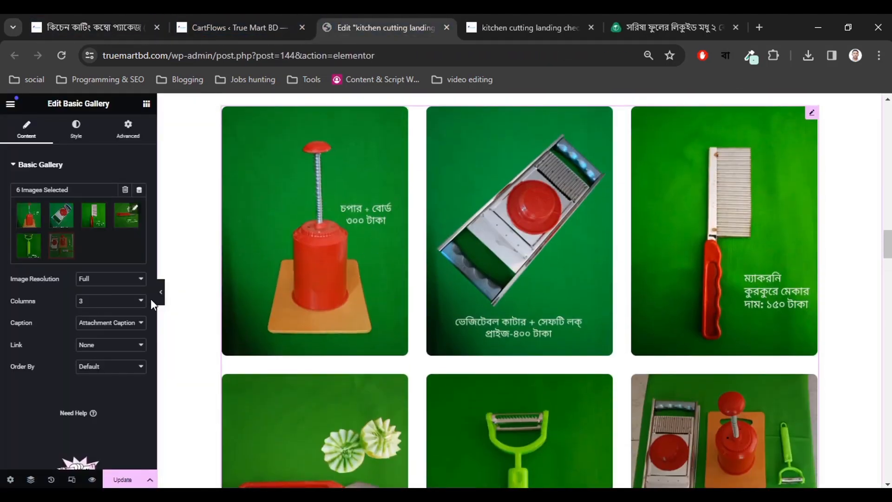
{"action": "left_click", "coordinate": [135, 214]}
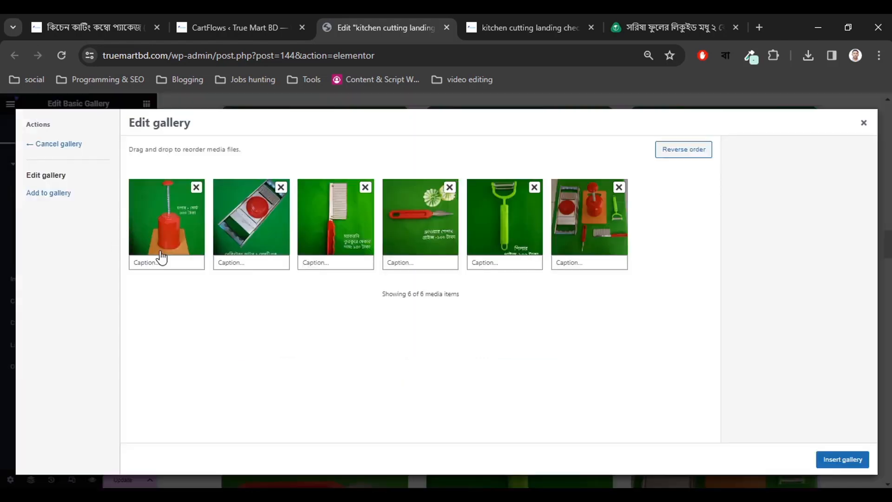
Copy the first item's heading from the product page into the second image's caption.
{"action": "left_click", "coordinate": [168, 262]}
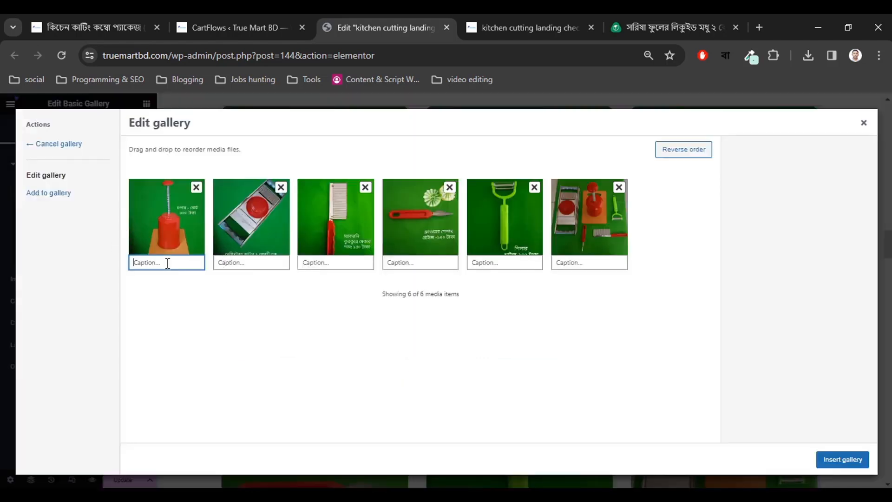
{"action": "left_click", "coordinate": [249, 15]}
{"action": "left_click", "coordinate": [373, 15]}
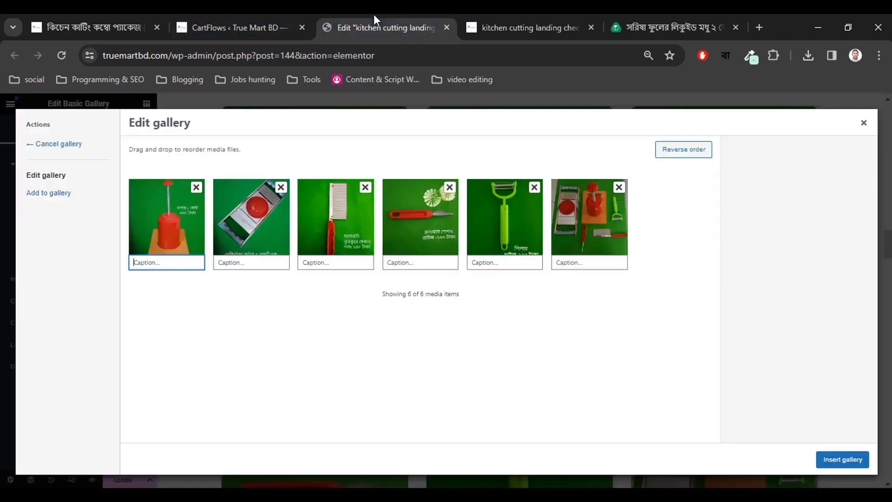
{"action": "left_click", "coordinate": [110, 16]}
{"action": "scroll", "coordinate": [353, 353], "scroll_direction": "down", "scroll_amount": 10}
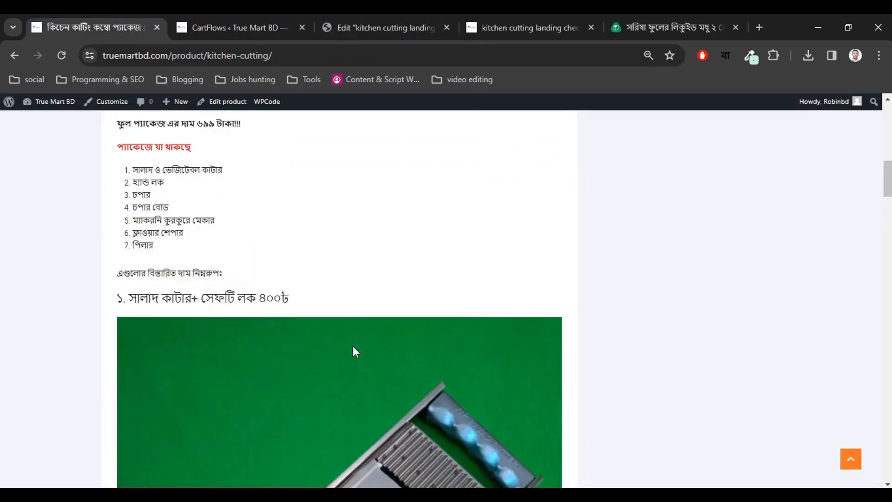
{"action": "scroll", "coordinate": [353, 347], "scroll_direction": "up", "scroll_amount": 1}
{"action": "left_click_drag", "start_coordinate": [129, 327], "coordinate": [328, 332]}
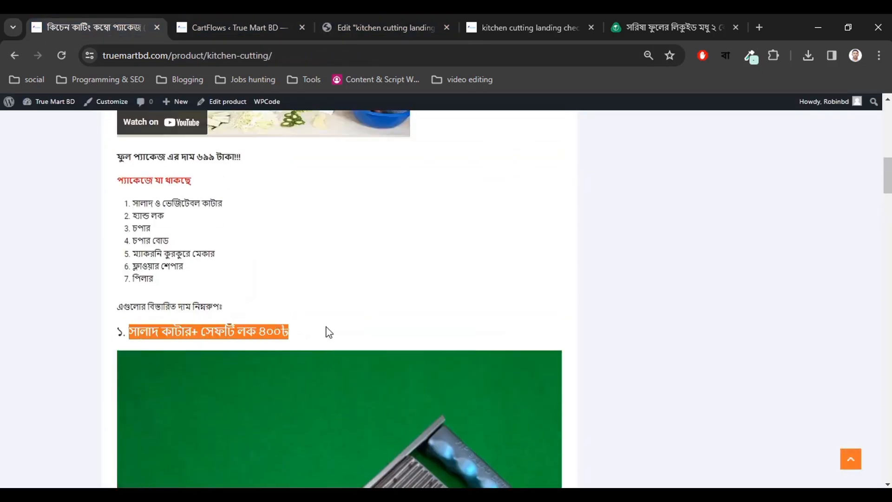
{"action": "left_click", "coordinate": [348, 331]}
{"action": "scroll", "coordinate": [347, 334], "scroll_direction": "down", "scroll_amount": 5}
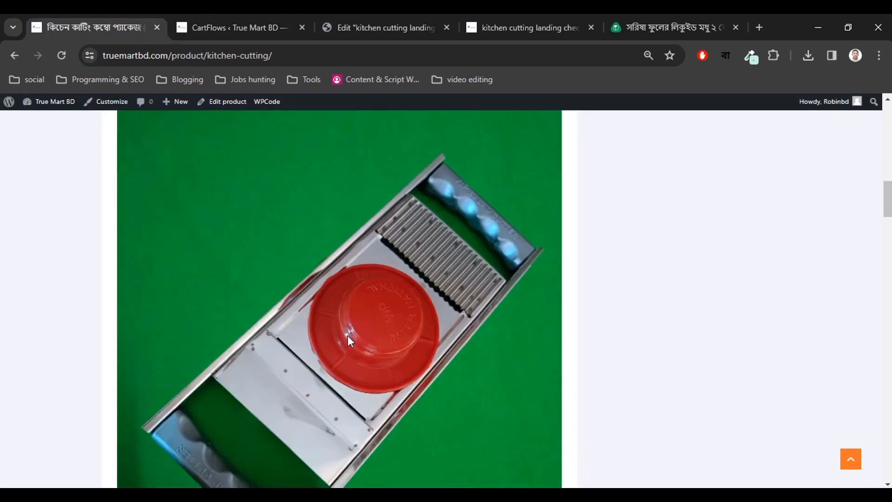
{"action": "left_click", "coordinate": [360, 23]}
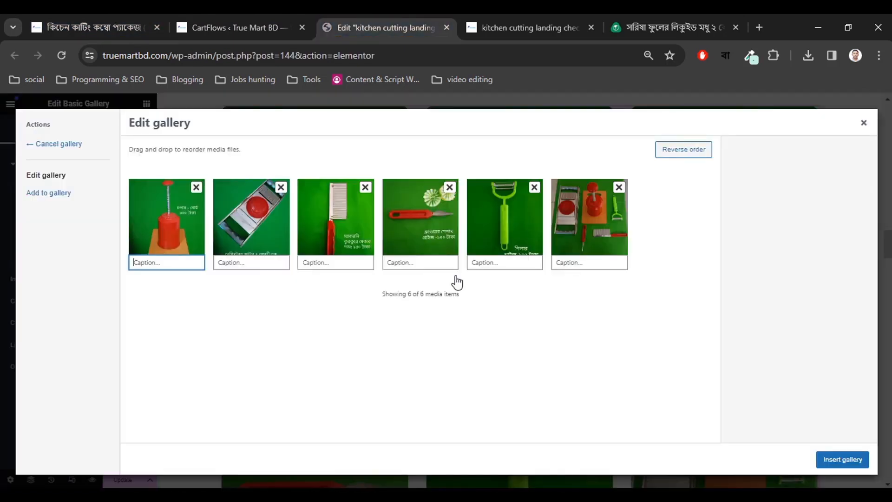
{"action": "left_click", "coordinate": [250, 261]}
{"action": "key", "text": "ctrl+v"}
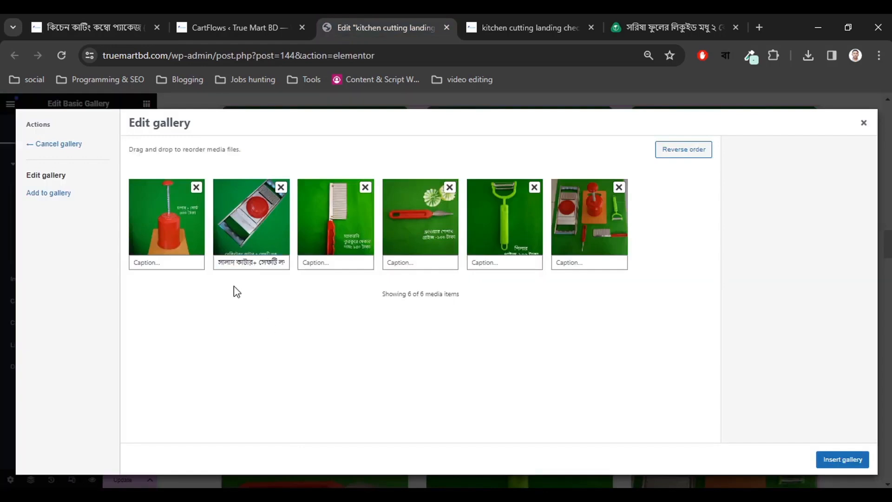
Copy the chopper heading and set the first caption to 'চপার+বোড ৩০০৳'.
{"action": "left_click", "coordinate": [159, 14]}
{"action": "scroll", "coordinate": [371, 305], "scroll_direction": "down", "scroll_amount": 6}
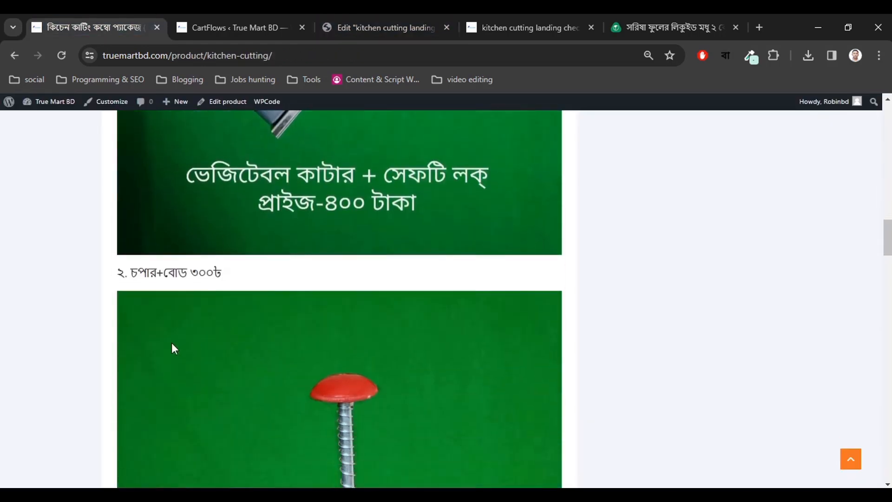
{"action": "left_click_drag", "start_coordinate": [131, 241], "coordinate": [260, 248]}
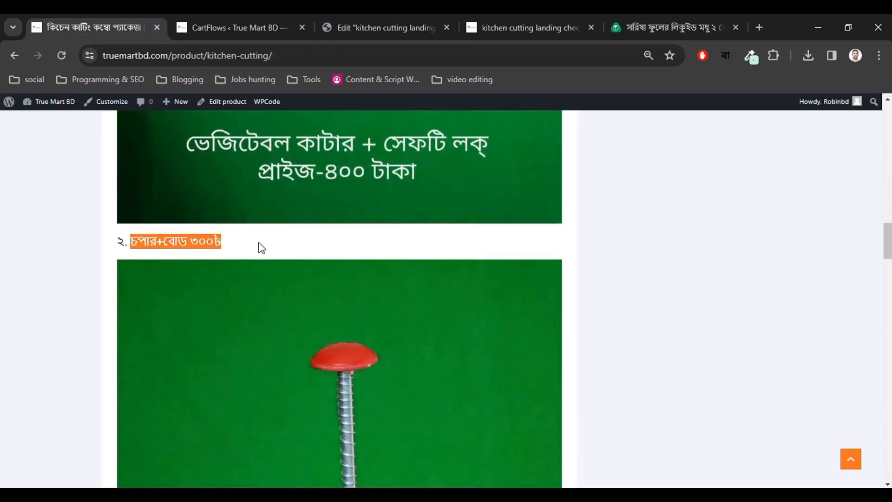
{"action": "key", "text": "ctrl+c"}
{"action": "left_click", "coordinate": [344, 27]}
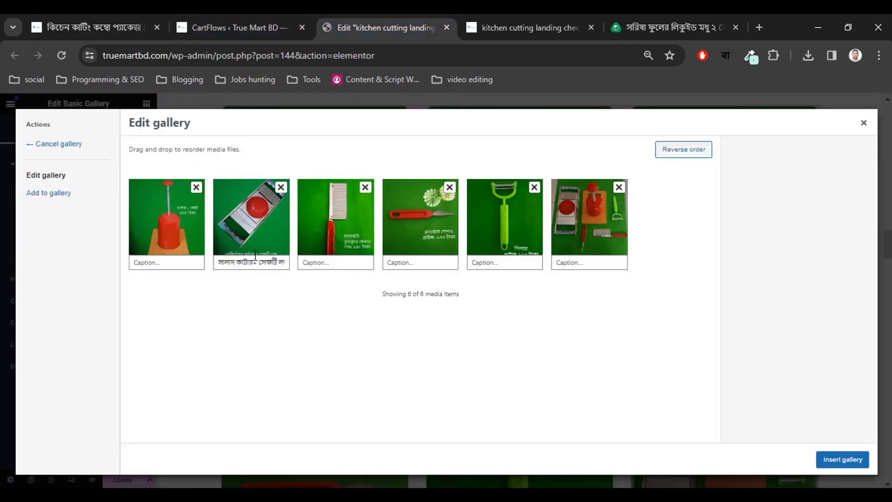
{"action": "left_click", "coordinate": [118, 15]}
{"action": "scroll", "coordinate": [286, 252], "scroll_direction": "down", "scroll_amount": 5}
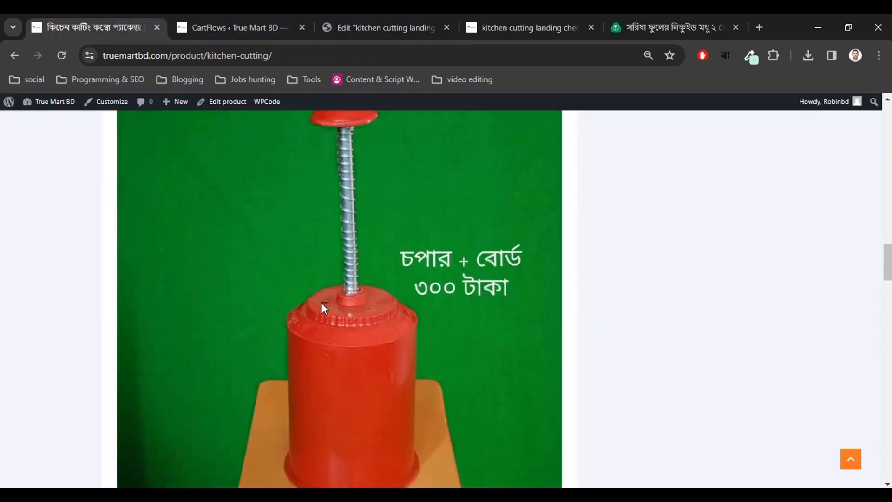
{"action": "left_click", "coordinate": [386, 17]}
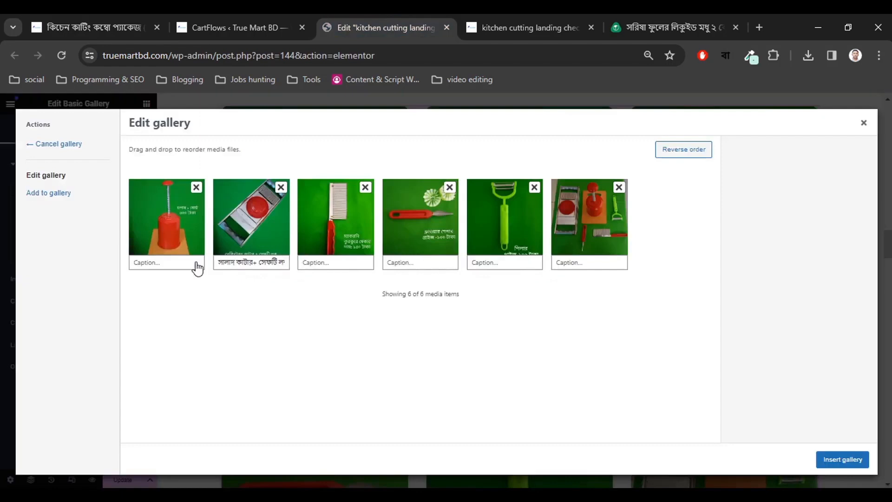
{"action": "left_click", "coordinate": [176, 263]}
{"action": "key", "text": "ctrl+v"}
{"action": "left_click", "coordinate": [213, 300]}
Copy '৩. কুরকুরে মেকার ১৫০৳' from the product page into the third caption.
{"action": "left_click", "coordinate": [120, 20]}
{"action": "scroll", "coordinate": [279, 332], "scroll_direction": "down", "scroll_amount": 5}
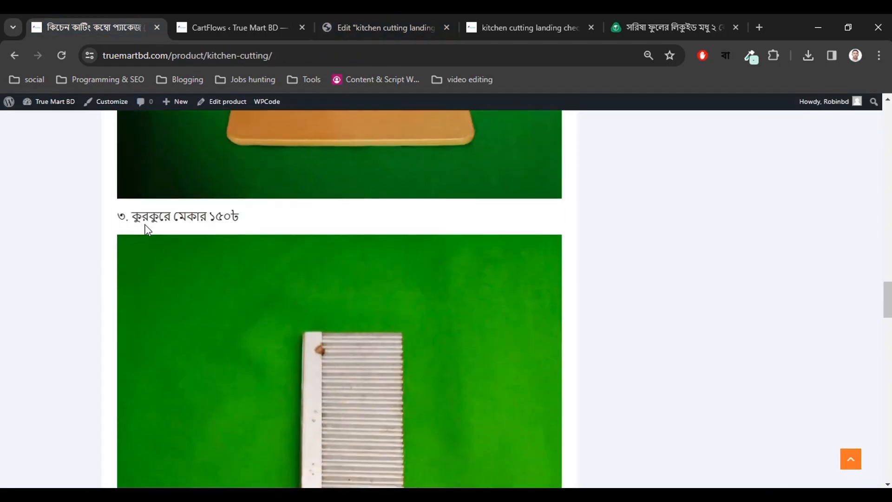
{"action": "left_click_drag", "start_coordinate": [266, 226], "coordinate": [118, 222]}
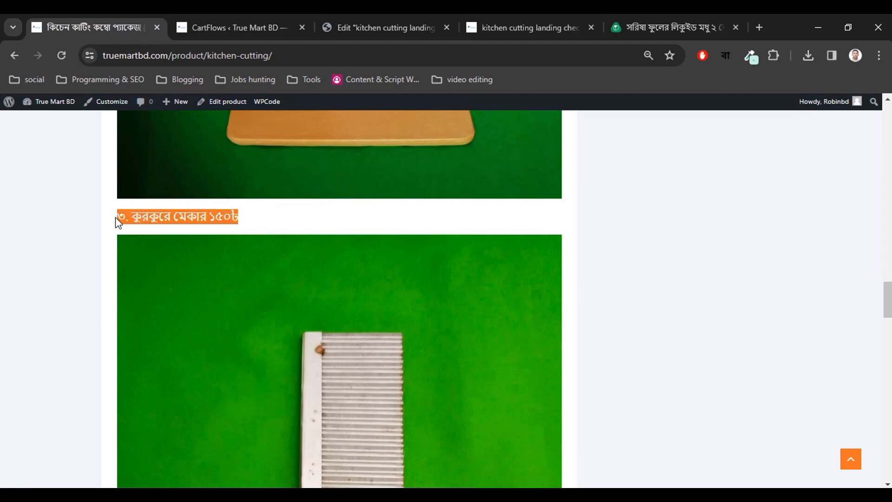
{"action": "left_click", "coordinate": [187, 220]}
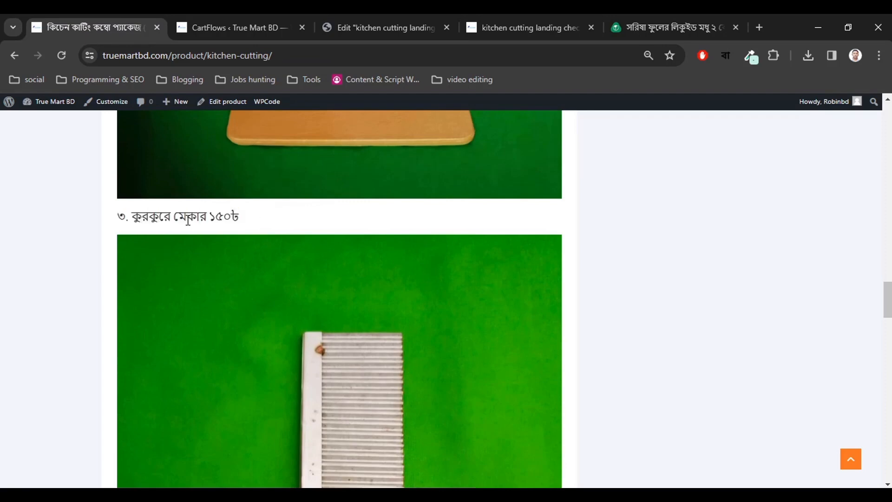
{"action": "scroll", "coordinate": [217, 204], "scroll_direction": "down", "scroll_amount": 4}
{"action": "left_click", "coordinate": [228, 15]}
{"action": "left_click", "coordinate": [334, 23]}
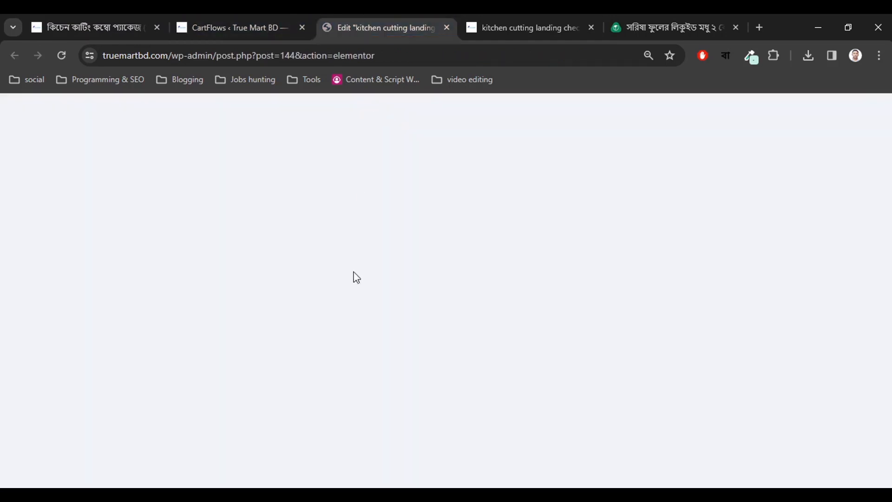
{"action": "left_click", "coordinate": [331, 262]}
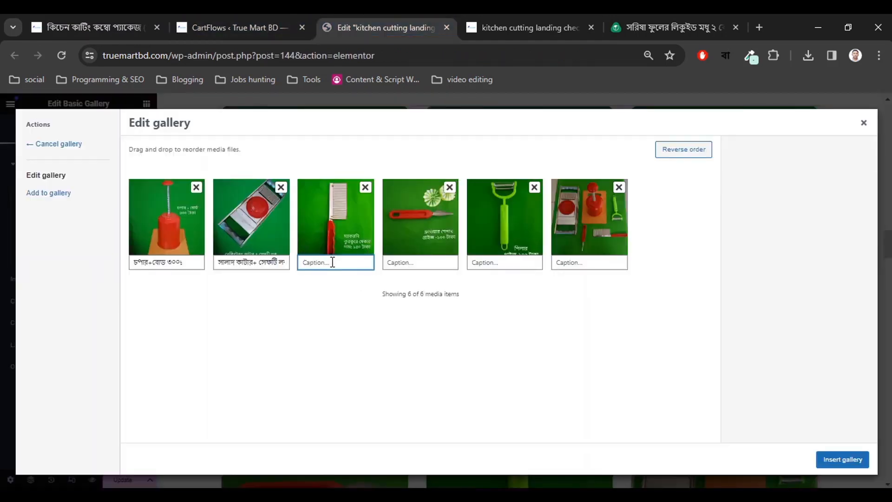
{"action": "key", "text": "ctrl+v"}
{"action": "left_click", "coordinate": [341, 306]}
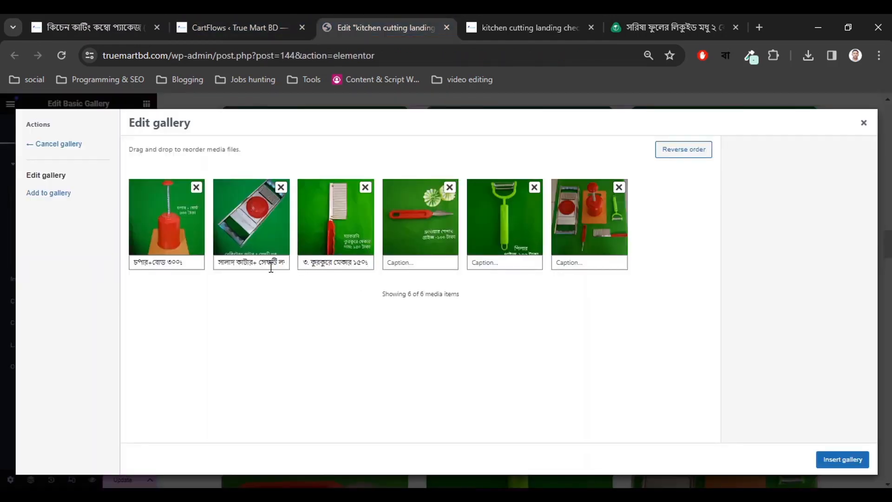
Switch typing to Bengali and number the first two captions ১ and ২.
{"action": "left_click_drag", "start_coordinate": [268, 262], "coordinate": [207, 268]}
{"action": "left_click", "coordinate": [218, 263]}
{"action": "left_click", "coordinate": [723, 54]}
{"action": "left_click", "coordinate": [673, 84]}
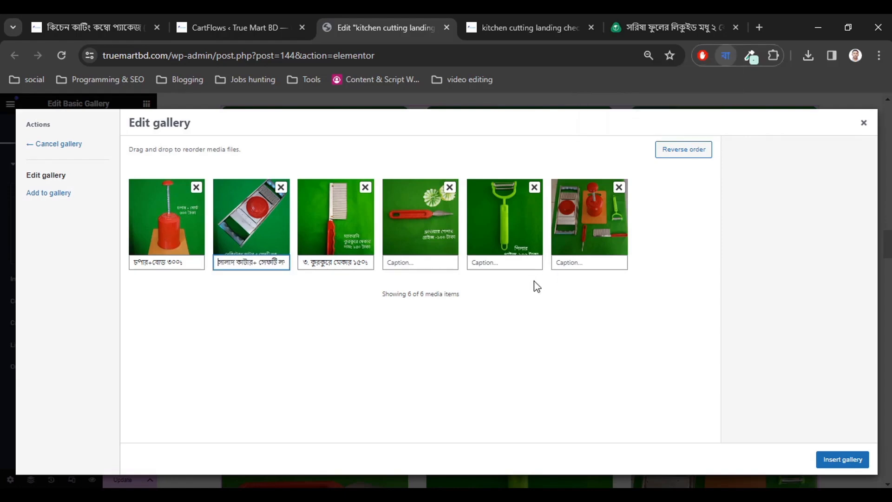
{"action": "type", "text": "১."}
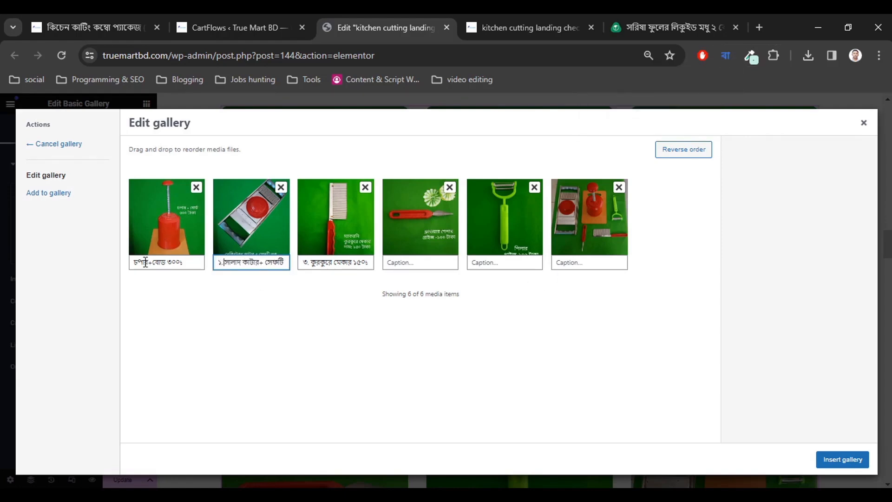
{"action": "left_click", "coordinate": [131, 263]}
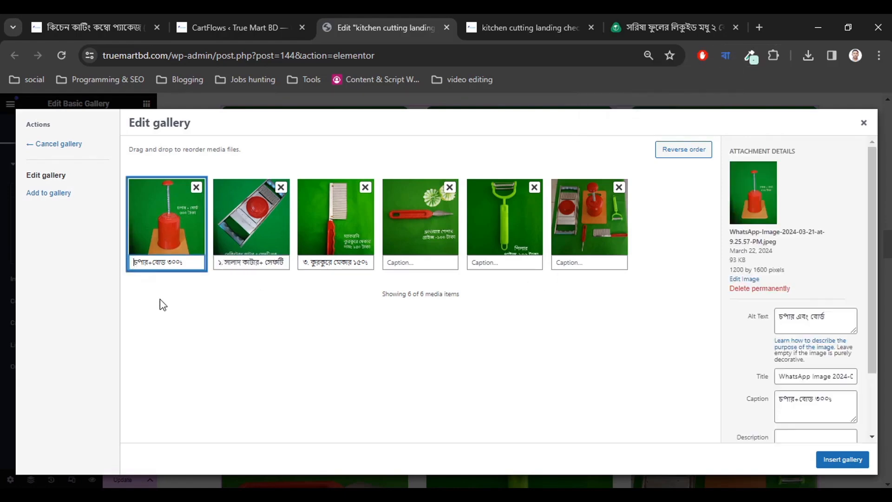
{"action": "type", "text": "১."}
{"action": "left_click", "coordinate": [218, 262]}
{"action": "type", "text": "২"}
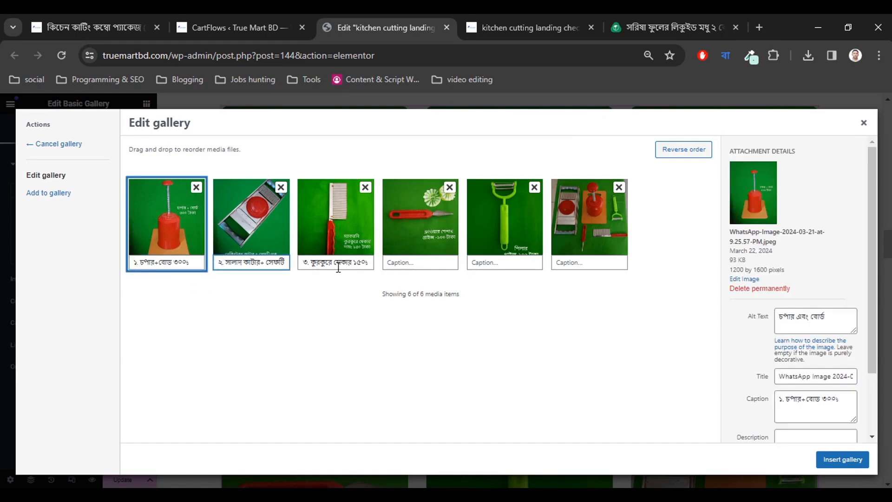
{"action": "left_click", "coordinate": [405, 262]}
Copy the flower shaper item's text from the product page for the fourth caption.
{"action": "left_click", "coordinate": [93, 26]}
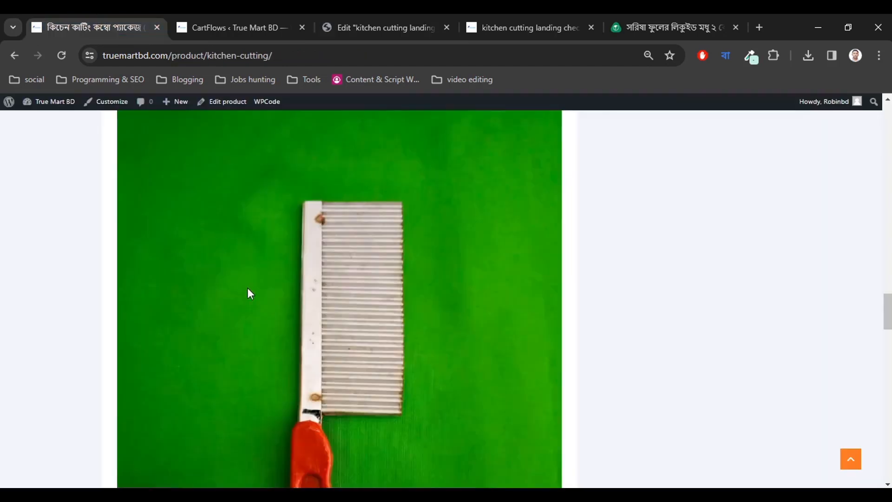
{"action": "scroll", "coordinate": [246, 288], "scroll_direction": "down", "scroll_amount": 8}
{"action": "left_click_drag", "start_coordinate": [236, 192], "coordinate": [119, 195]}
{"action": "left_click", "coordinate": [160, 192]}
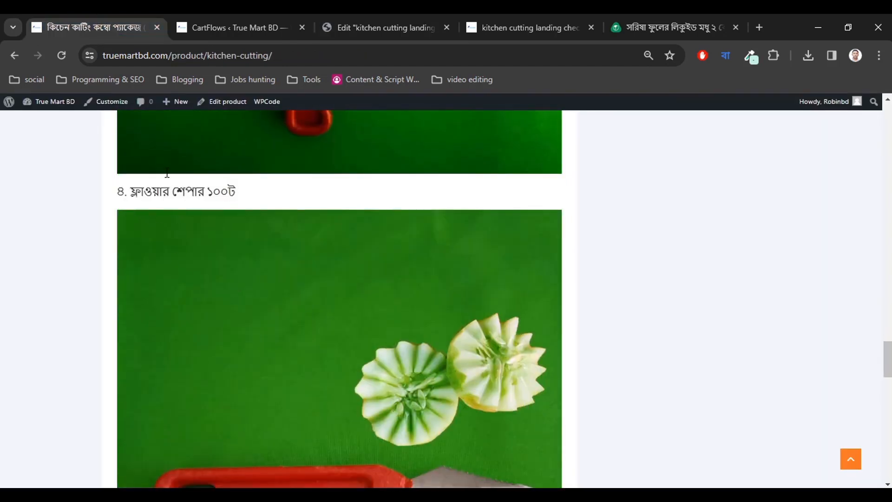
{"action": "left_click", "coordinate": [263, 23]}
{"action": "left_click", "coordinate": [381, 26]}
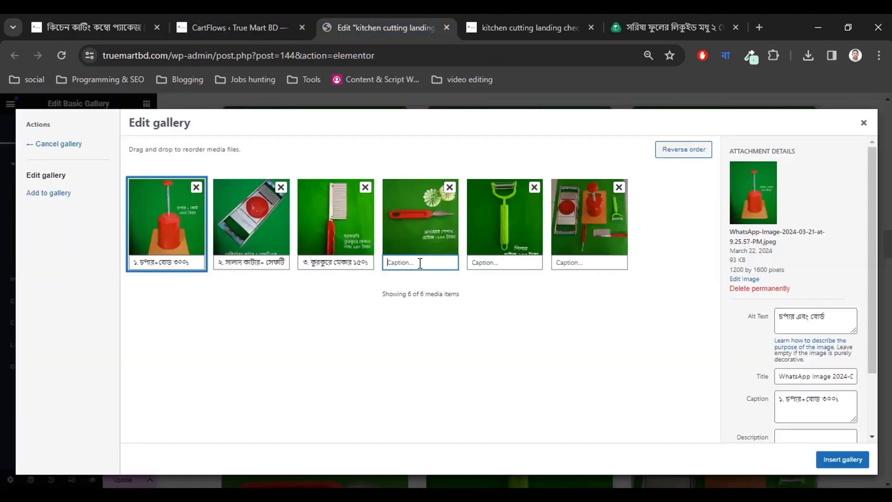
Paste the peeler item's text into the fifth caption and remove the sixth image.
{"action": "left_click", "coordinate": [121, 15]}
{"action": "scroll", "coordinate": [263, 270], "scroll_direction": "down", "scroll_amount": 10}
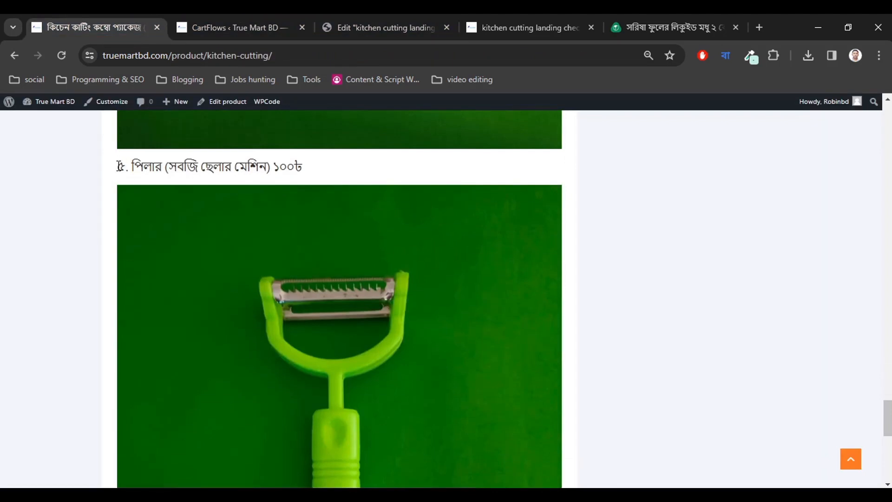
{"action": "left_click_drag", "start_coordinate": [119, 165], "coordinate": [312, 166]}
{"action": "key", "text": "ctrl+c"}
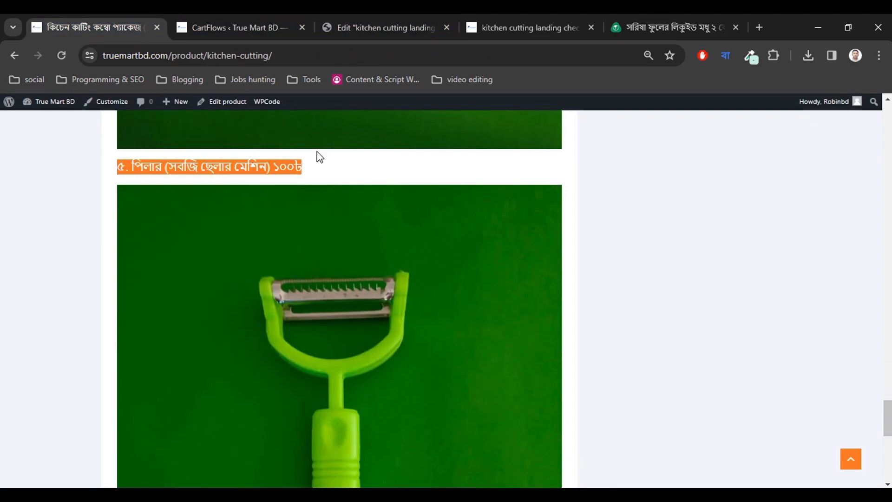
{"action": "left_click", "coordinate": [265, 14]}
{"action": "left_click", "coordinate": [393, 10]}
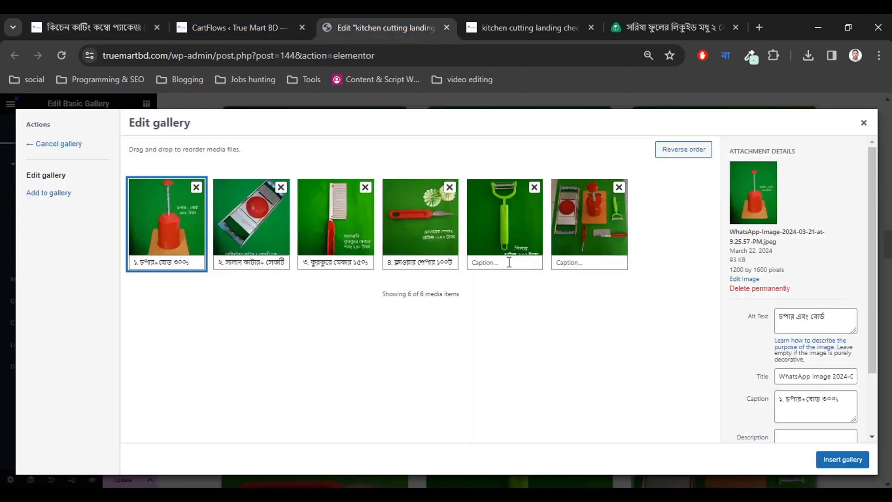
{"action": "left_click", "coordinate": [507, 261]}
{"action": "key", "text": "ctrl+v"}
{"action": "left_click", "coordinate": [535, 316]}
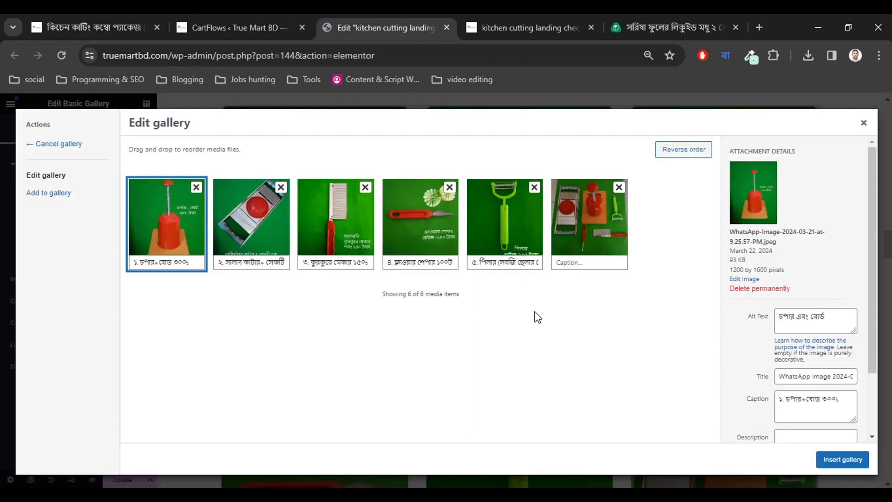
{"action": "left_click", "coordinate": [619, 189]}
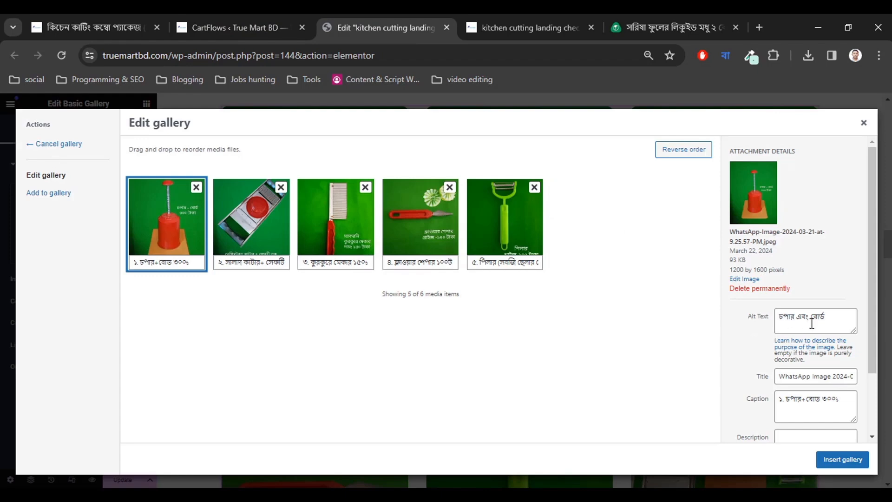
Insert the five-image gallery and check the numbered Bengali captions in the preview.
{"action": "left_click", "coordinate": [842, 460]}
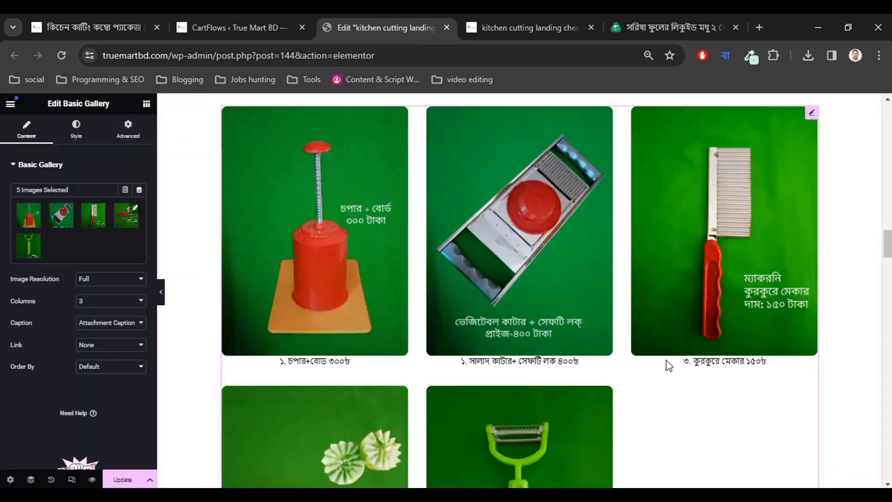
{"action": "scroll", "coordinate": [691, 372], "scroll_direction": "down", "scroll_amount": 6}
{"action": "scroll", "coordinate": [693, 374], "scroll_direction": "up", "scroll_amount": 4}
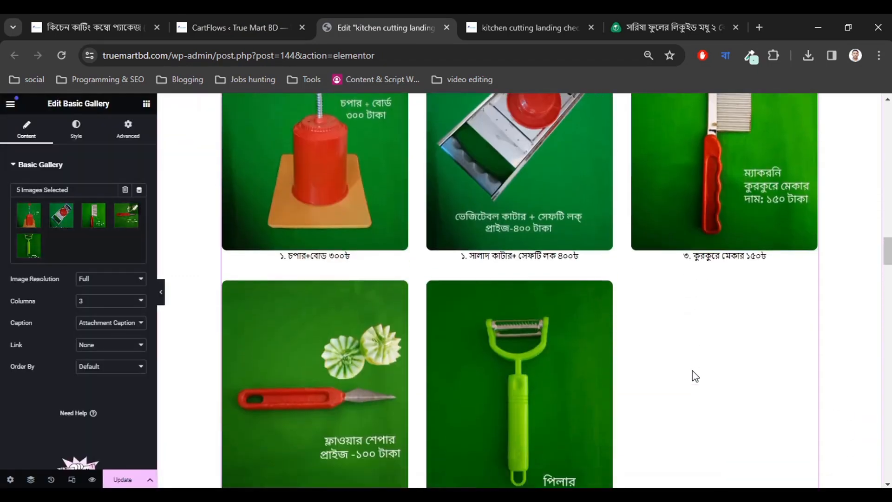
{"action": "scroll", "coordinate": [695, 375], "scroll_direction": "down", "scroll_amount": 4}
{"action": "scroll", "coordinate": [694, 375], "scroll_direction": "down", "scroll_amount": 1}
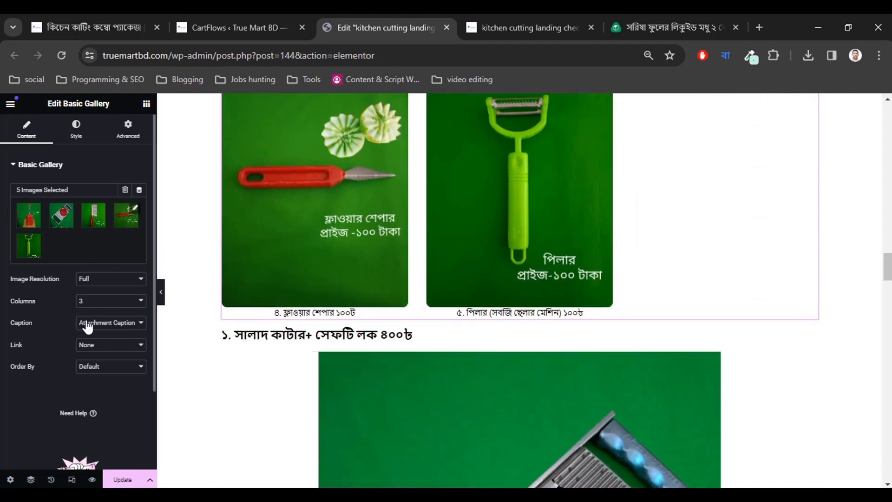
{"action": "scroll", "coordinate": [318, 334], "scroll_direction": "up", "scroll_amount": 8}
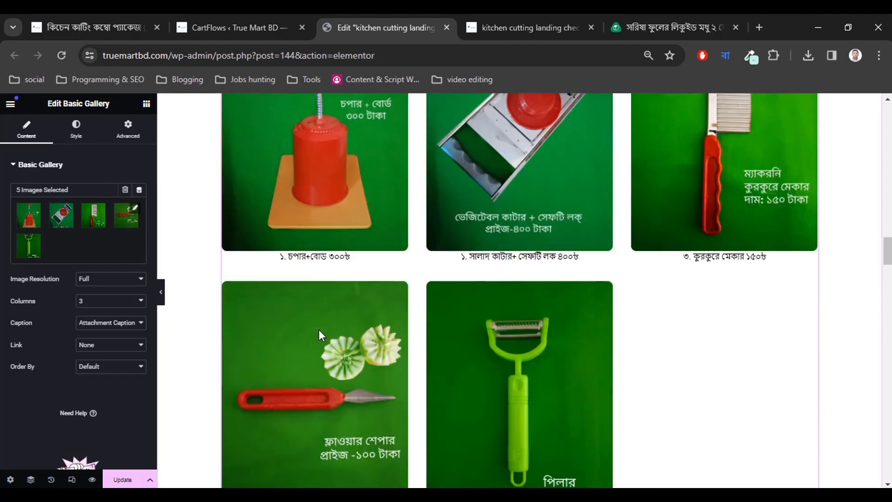
{"action": "scroll", "coordinate": [319, 335], "scroll_direction": "down", "scroll_amount": 3}
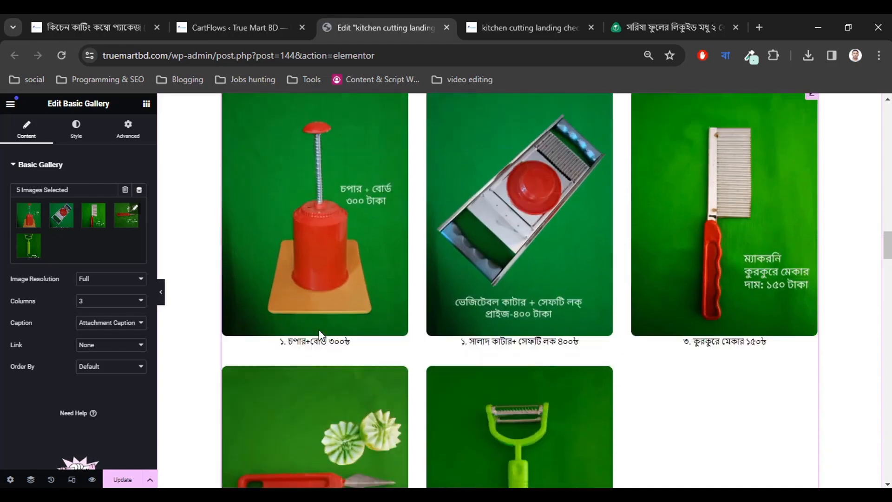
{"action": "scroll", "coordinate": [319, 334], "scroll_direction": "up", "scroll_amount": 3}
{"action": "scroll", "coordinate": [318, 334], "scroll_direction": "down", "scroll_amount": 3}
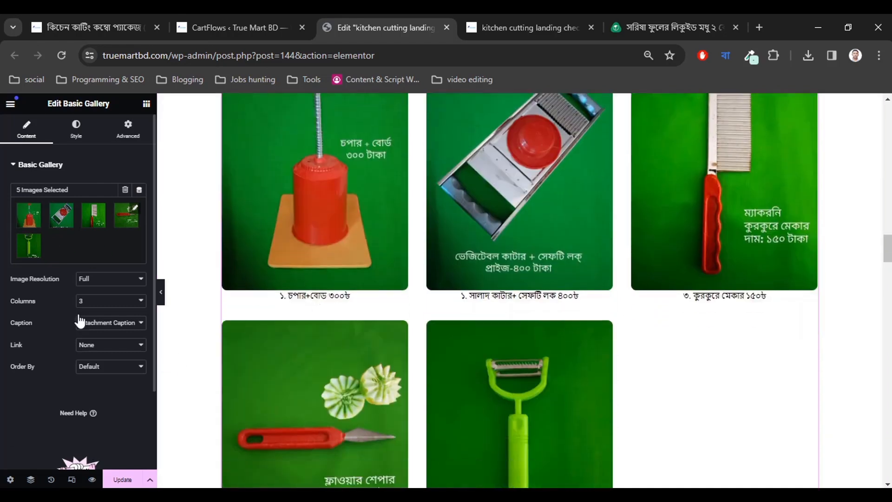
Center the gallery captions in the Style tab's Caption settings, keeping the dark text colour.
{"action": "left_click", "coordinate": [76, 130]}
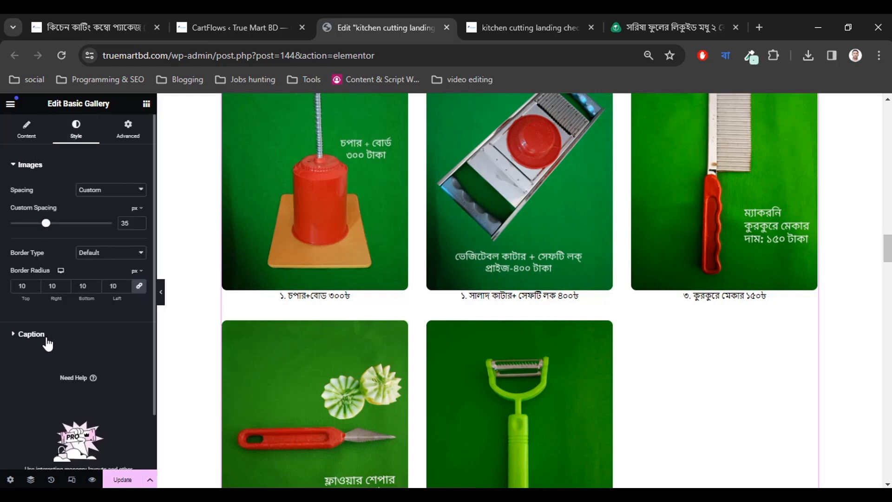
{"action": "left_click", "coordinate": [97, 325]}
{"action": "left_click", "coordinate": [111, 216]}
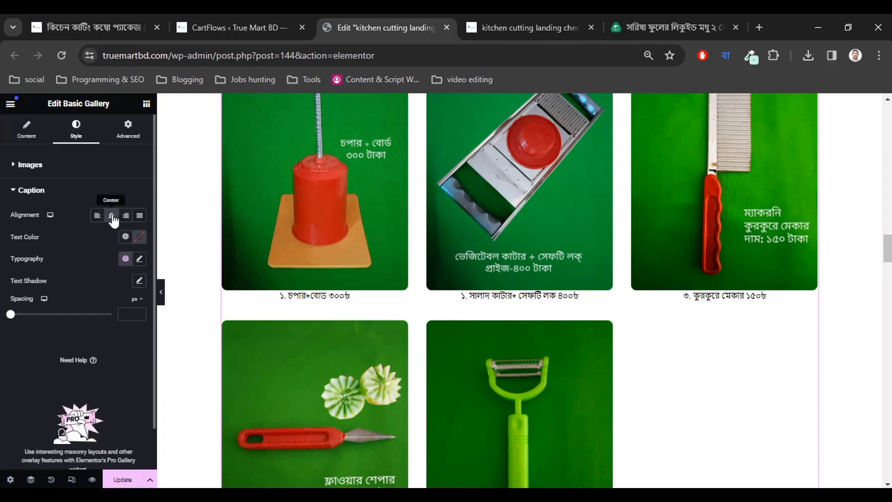
{"action": "left_click", "coordinate": [136, 240]}
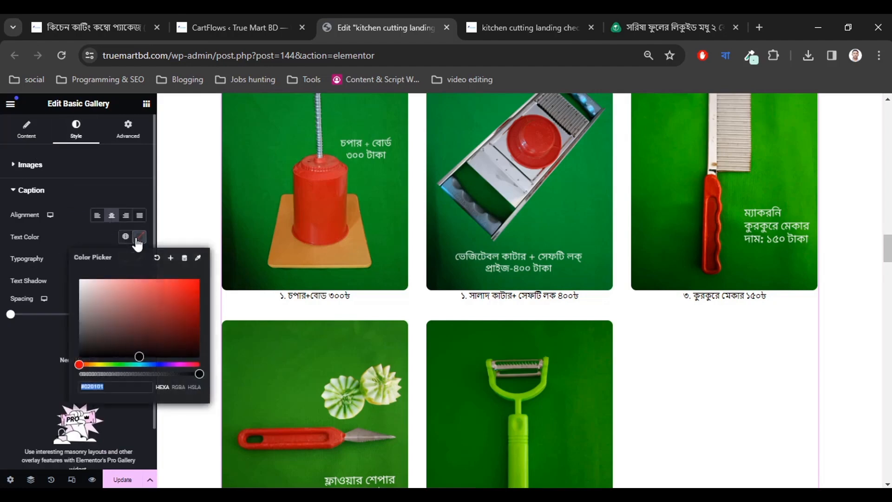
{"action": "left_click", "coordinate": [94, 244]}
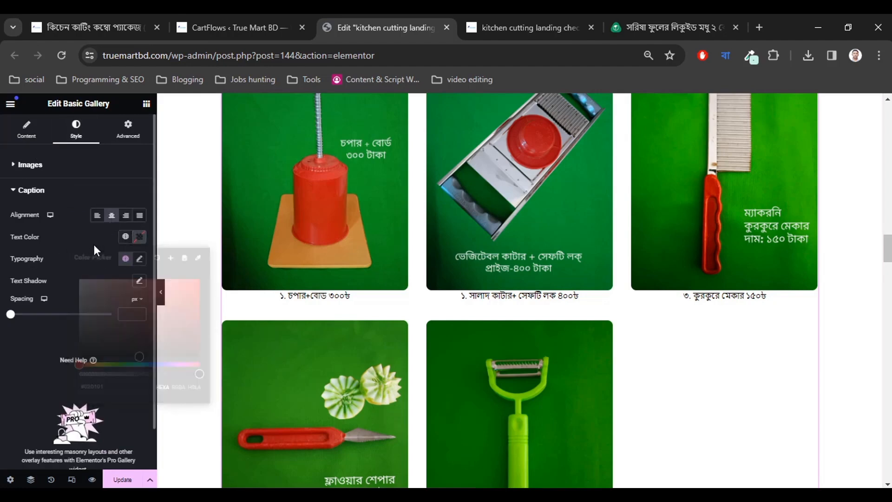
Make the caption typography bold at 20 px.
{"action": "left_click", "coordinate": [140, 258]}
{"action": "scroll", "coordinate": [107, 305], "scroll_direction": "down", "scroll_amount": 1}
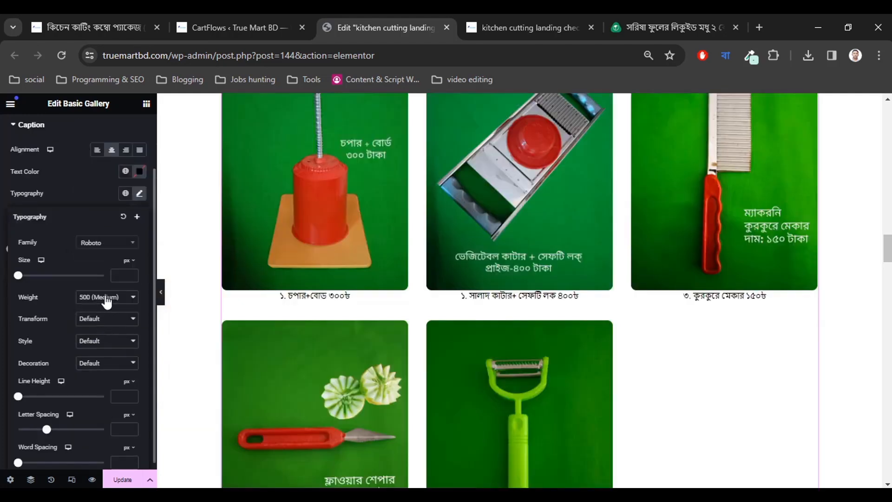
{"action": "left_click", "coordinate": [101, 299]}
{"action": "left_click", "coordinate": [102, 301]}
{"action": "left_click", "coordinate": [101, 301]}
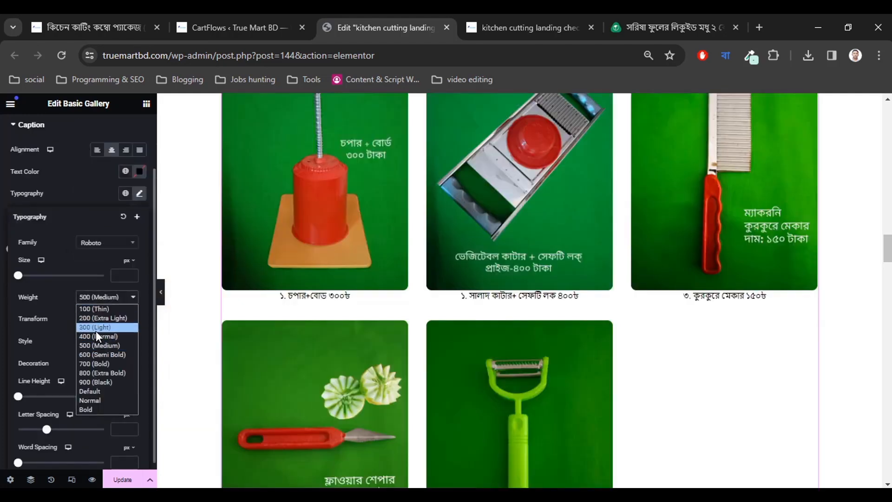
{"action": "left_click", "coordinate": [94, 361]}
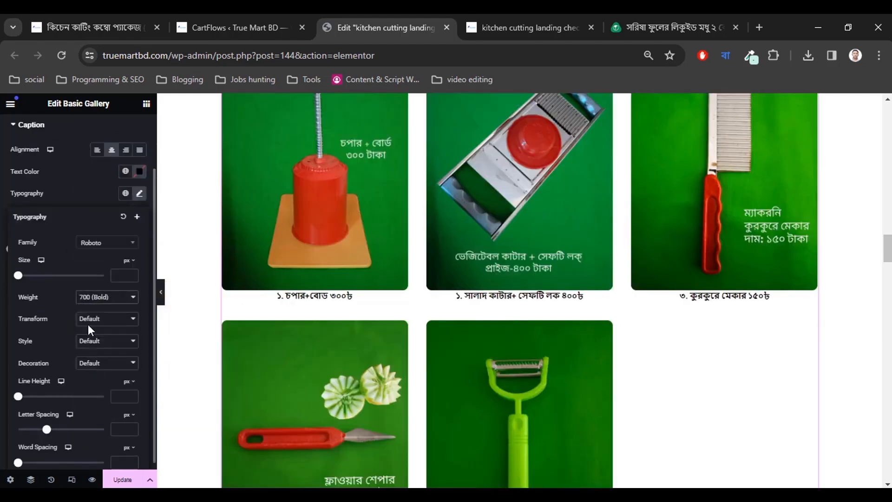
{"action": "left_click", "coordinate": [132, 273]}
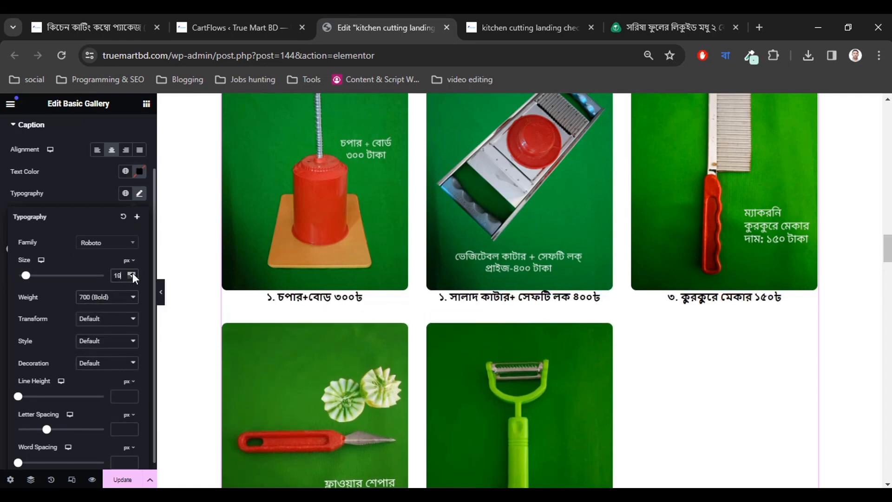
{"action": "left_click", "coordinate": [132, 274]}
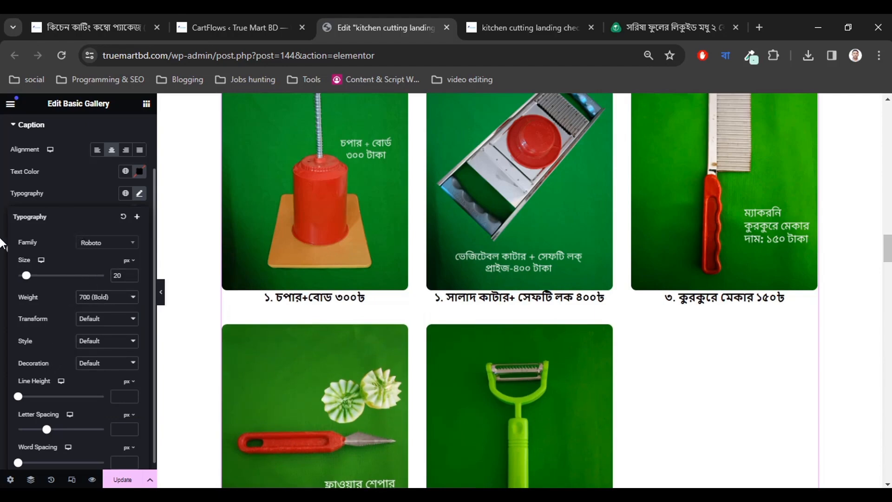
{"action": "left_click", "coordinate": [1, 262]}
Increase the caption spacing to 20 px.
{"action": "scroll", "coordinate": [65, 302], "scroll_direction": "up", "scroll_amount": 2}
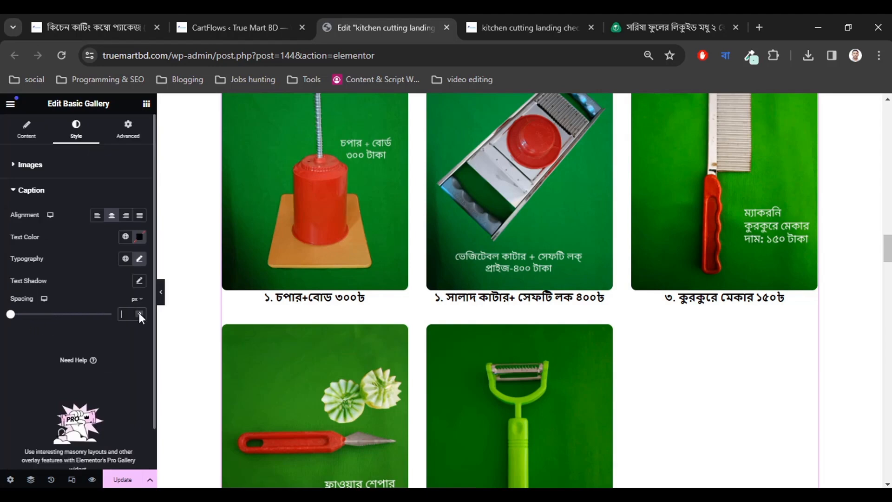
{"action": "type", "text": "7"}
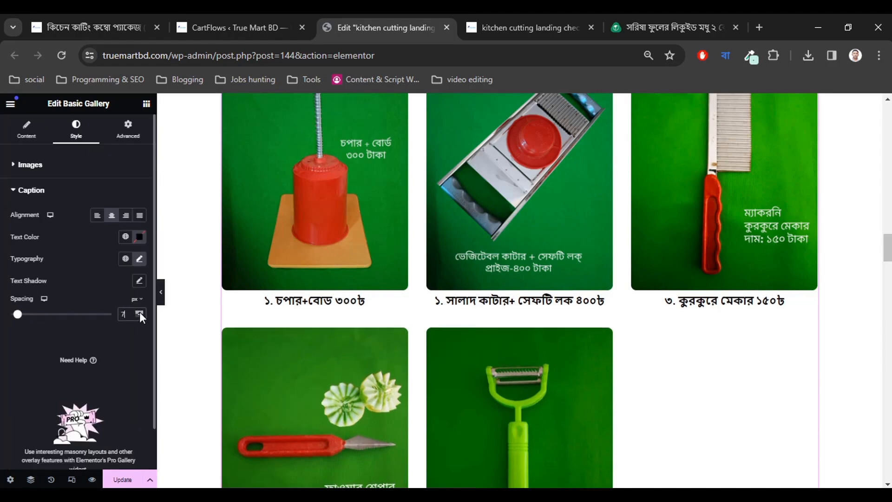
{"action": "left_click", "coordinate": [140, 311]}
{"action": "left_click", "coordinate": [139, 311]}
{"action": "left_click", "coordinate": [139, 311]}
{"action": "left_click", "coordinate": [139, 312]}
{"action": "left_click", "coordinate": [139, 311]}
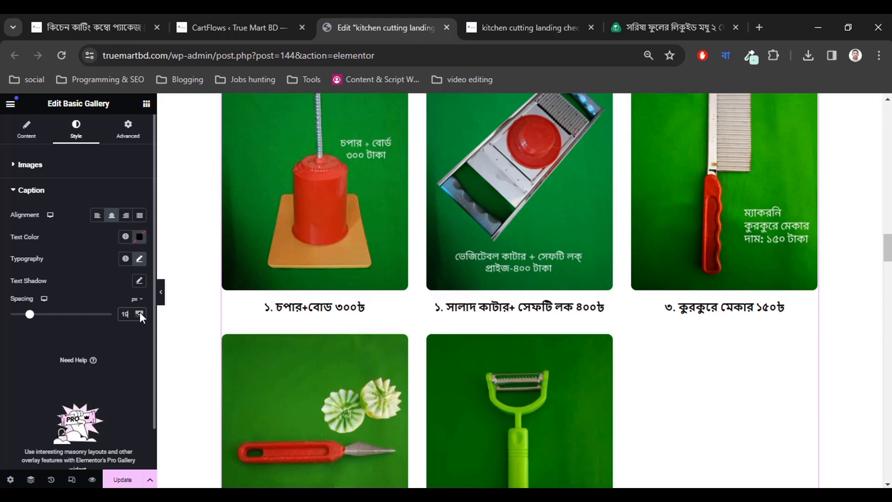
{"action": "left_click", "coordinate": [139, 312]}
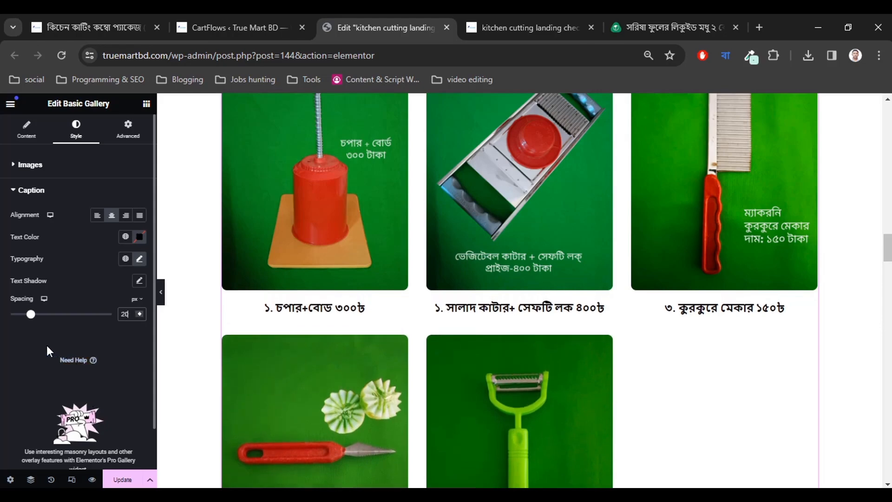
{"action": "scroll", "coordinate": [743, 362], "scroll_direction": "down", "scroll_amount": 5}
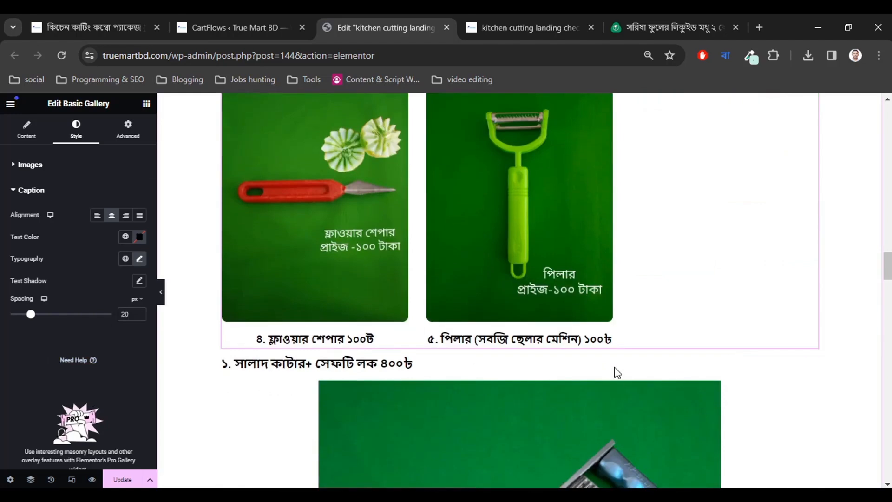
{"action": "scroll", "coordinate": [617, 373], "scroll_direction": "down", "scroll_amount": 1}
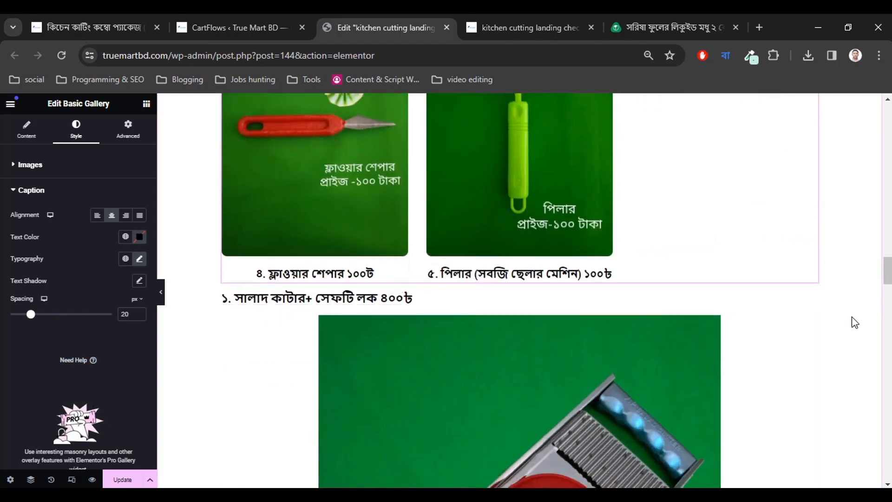
Delete the salad cutter, chopper and board, and crinkle maker headings and images.
{"action": "right_click", "coordinate": [811, 305]}
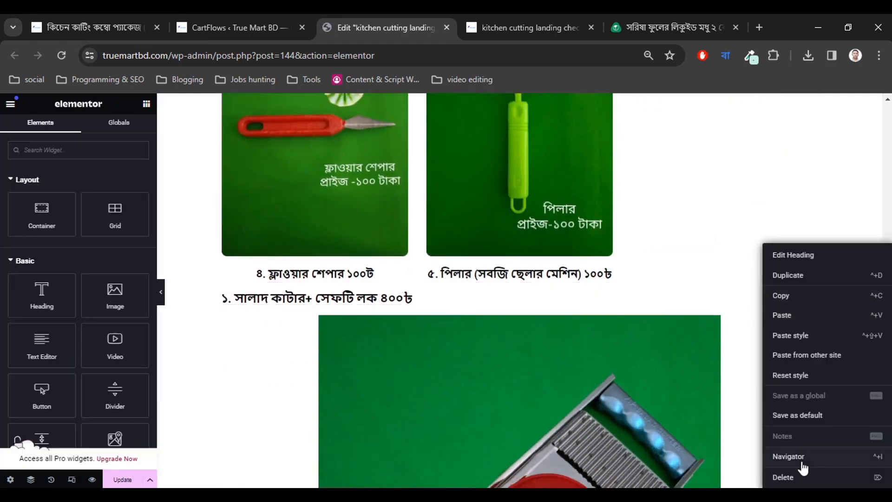
{"action": "left_click", "coordinate": [794, 477]}
{"action": "right_click", "coordinate": [812, 304]}
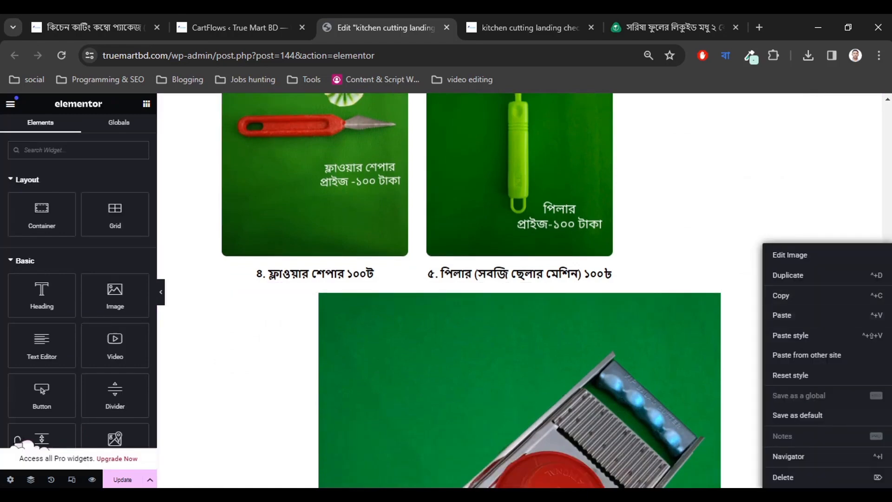
{"action": "left_click", "coordinate": [792, 476]}
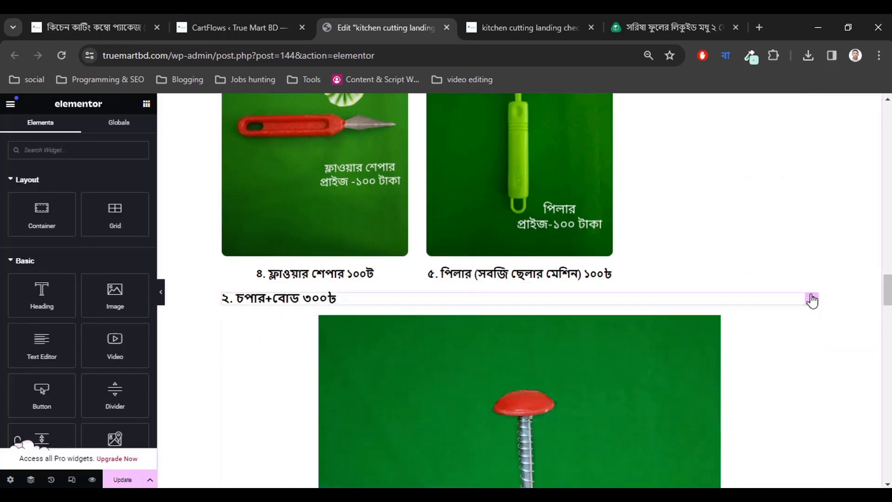
{"action": "right_click", "coordinate": [812, 305]}
{"action": "left_click", "coordinate": [792, 477]}
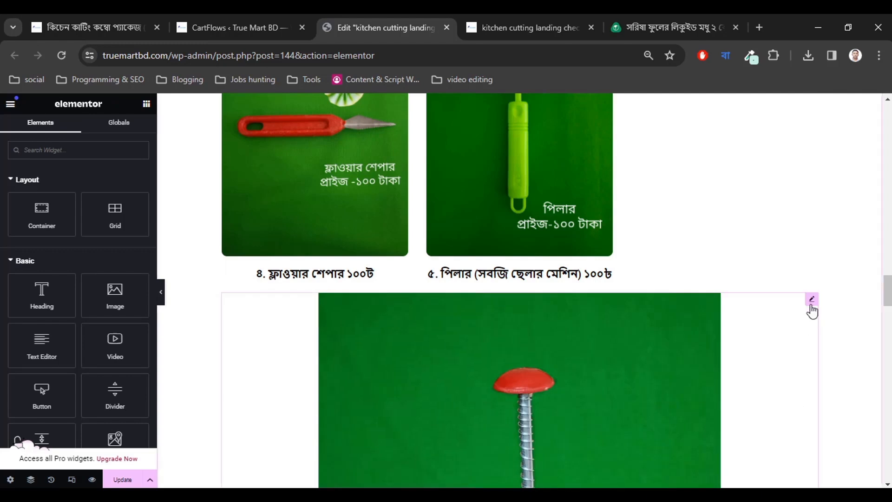
{"action": "right_click", "coordinate": [812, 308]}
{"action": "left_click", "coordinate": [792, 477]}
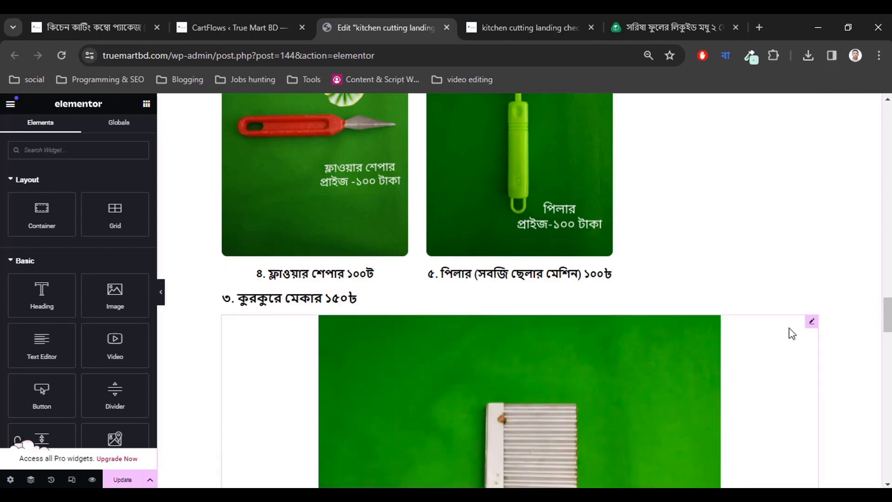
{"action": "right_click", "coordinate": [813, 305]}
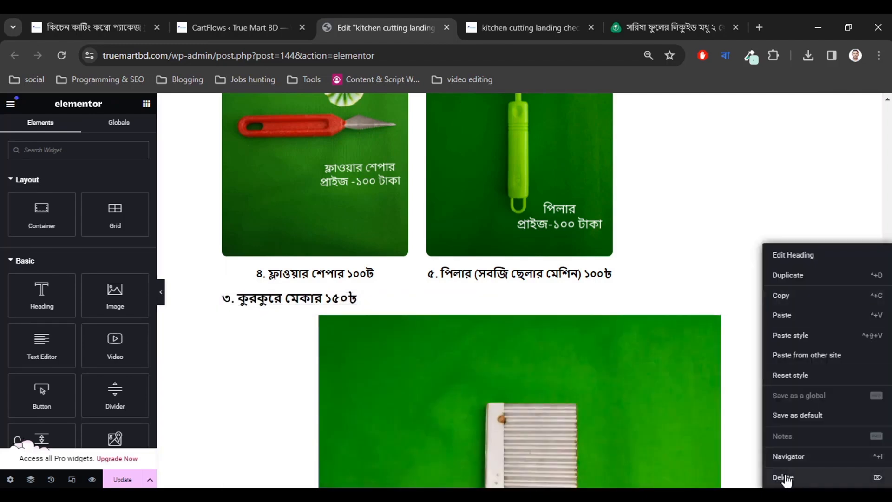
{"action": "left_click", "coordinate": [788, 477]}
{"action": "right_click", "coordinate": [809, 302]}
{"action": "left_click", "coordinate": [784, 476]}
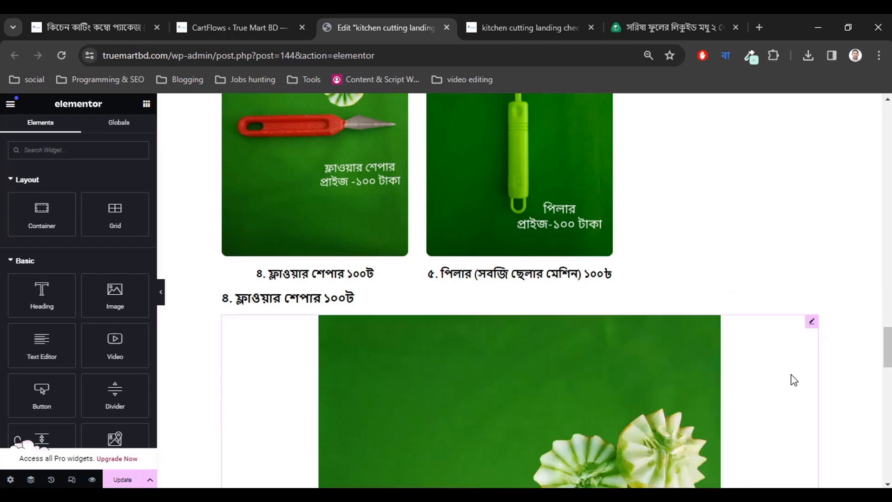
Delete the flower shaper and peeler headings and images below the gallery.
{"action": "right_click", "coordinate": [809, 302]}
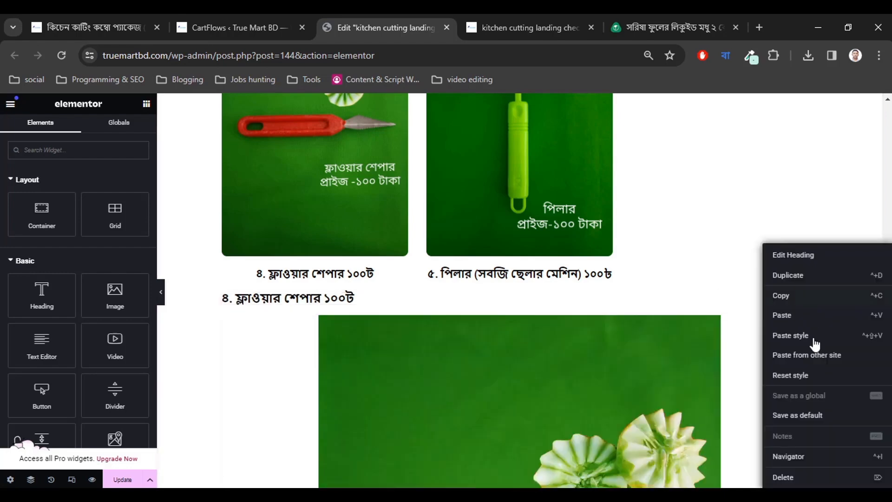
{"action": "left_click", "coordinate": [793, 477]}
{"action": "right_click", "coordinate": [810, 303]}
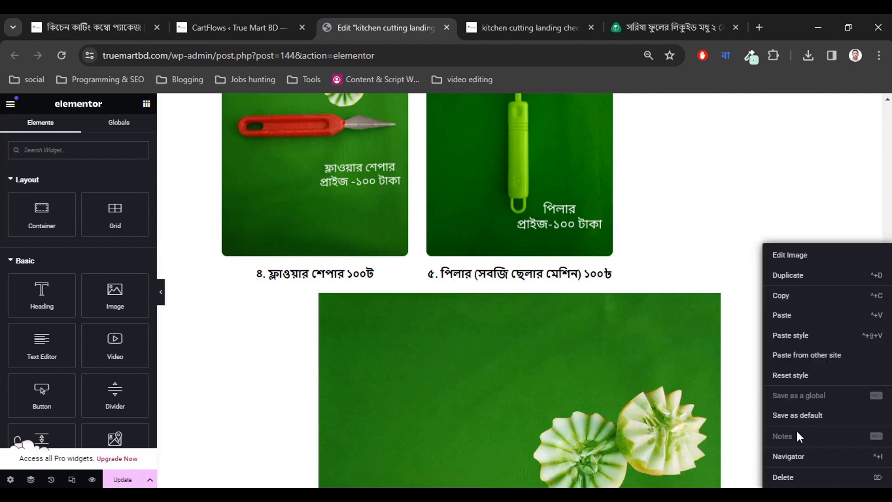
{"action": "left_click", "coordinate": [787, 476]}
{"action": "right_click", "coordinate": [809, 303]}
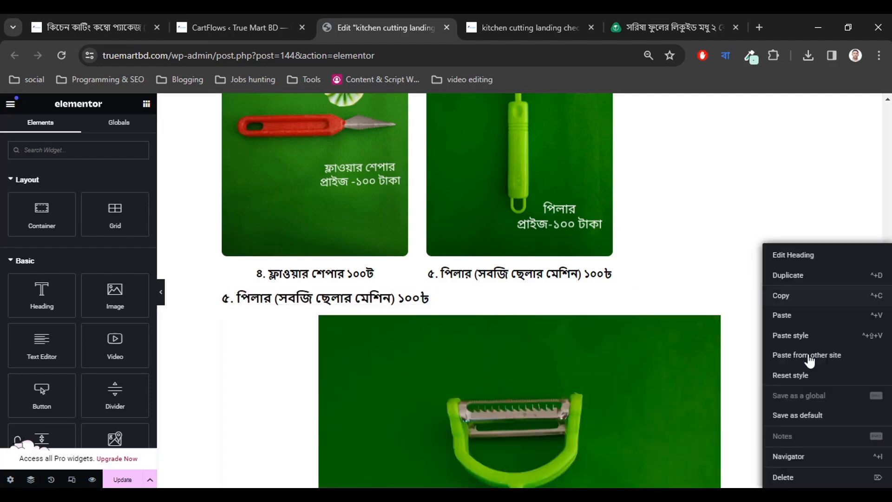
{"action": "left_click", "coordinate": [789, 477]}
{"action": "right_click", "coordinate": [812, 305]}
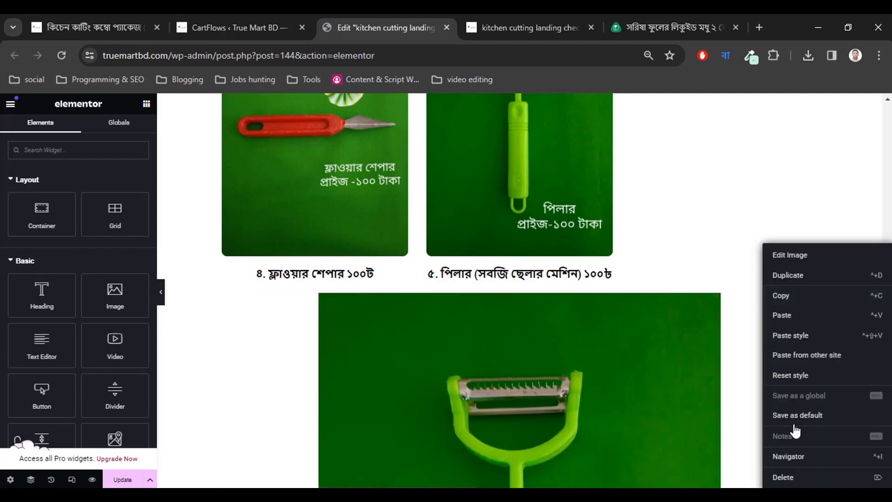
{"action": "left_click", "coordinate": [785, 476]}
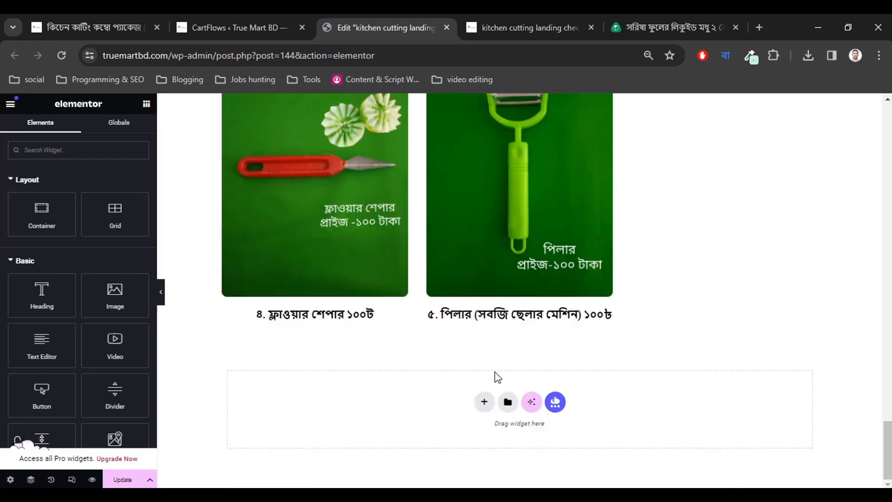
{"action": "scroll", "coordinate": [497, 376], "scroll_direction": "up", "scroll_amount": 8}
{"action": "scroll", "coordinate": [516, 339], "scroll_direction": "down", "scroll_amount": 5}
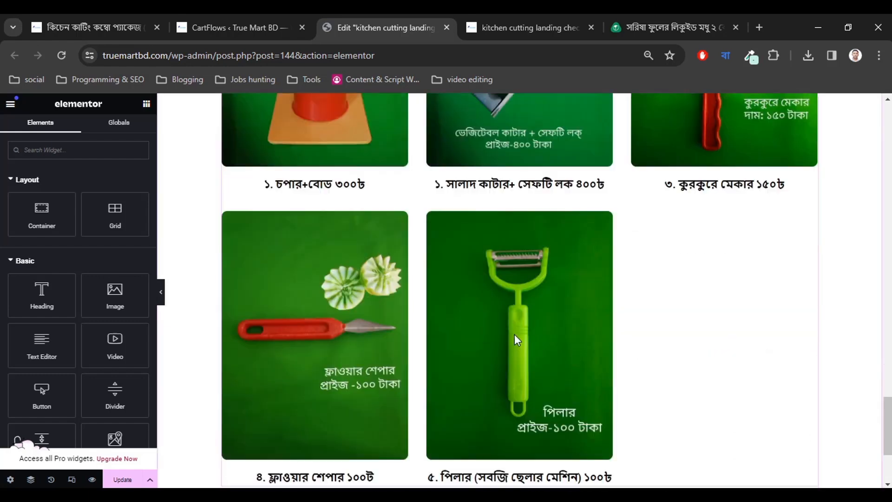
{"action": "scroll", "coordinate": [516, 332], "scroll_direction": "down", "scroll_amount": 3}
{"action": "scroll", "coordinate": [506, 341], "scroll_direction": "up", "scroll_amount": 2}
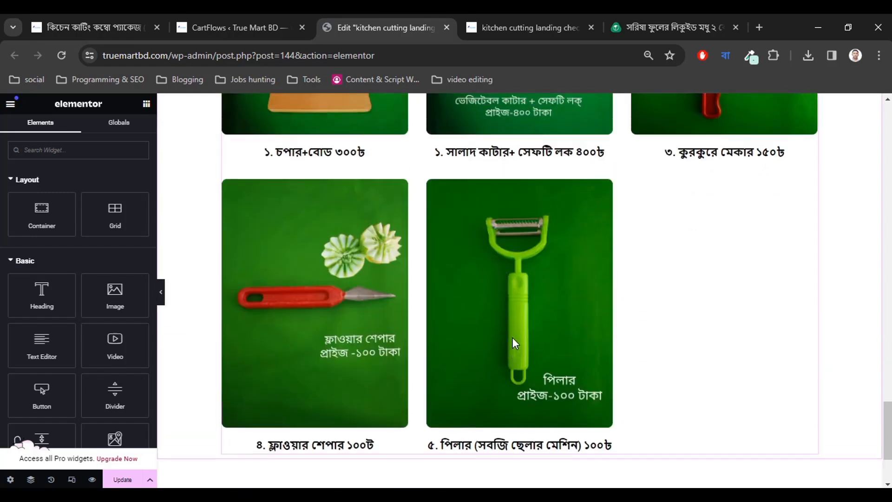
{"action": "scroll", "coordinate": [511, 338], "scroll_direction": "up", "scroll_amount": 7}
Colour the 'ফুল প্যাকেজ এর দাম ৬৯৯ টাকা!!!' line red in the Text Editor and update the page.
{"action": "scroll", "coordinate": [409, 241], "scroll_direction": "up", "scroll_amount": 4}
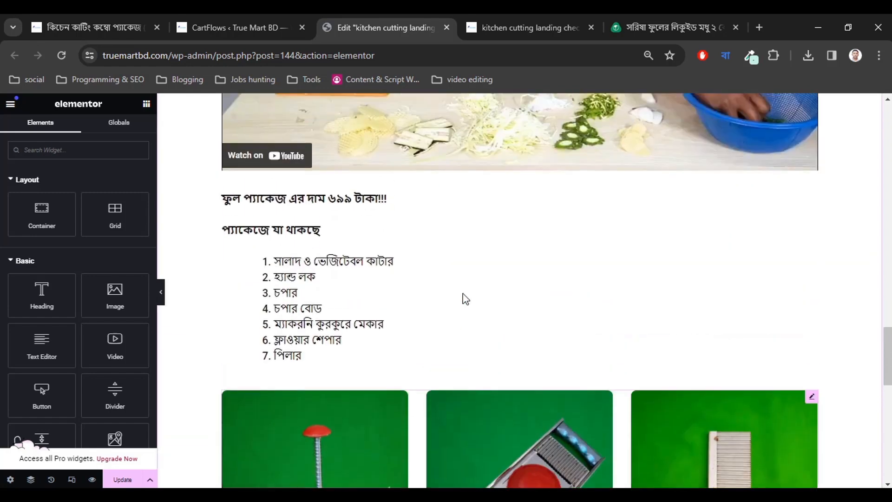
{"action": "scroll", "coordinate": [423, 339], "scroll_direction": "up", "scroll_amount": 4}
{"action": "scroll", "coordinate": [422, 341], "scroll_direction": "down", "scroll_amount": 3}
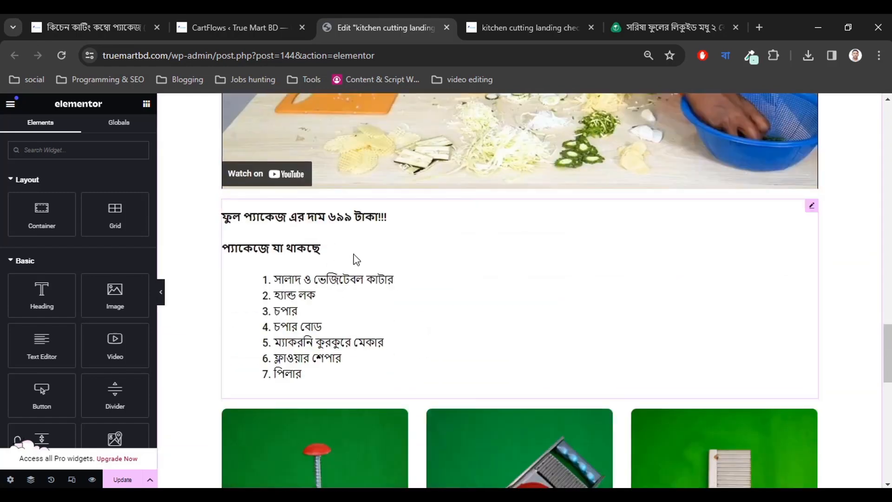
{"action": "scroll", "coordinate": [420, 324], "scroll_direction": "down", "scroll_amount": 6}
{"action": "scroll", "coordinate": [369, 316], "scroll_direction": "up", "scroll_amount": 8}
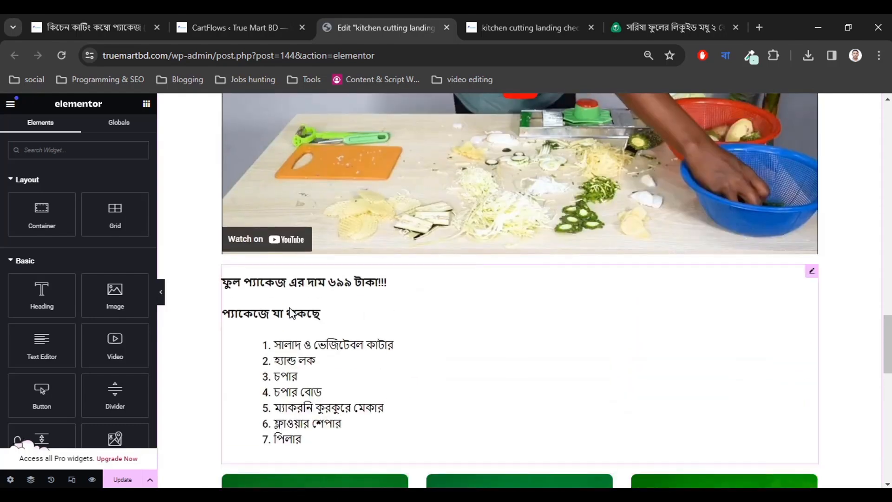
{"action": "left_click", "coordinate": [339, 296]}
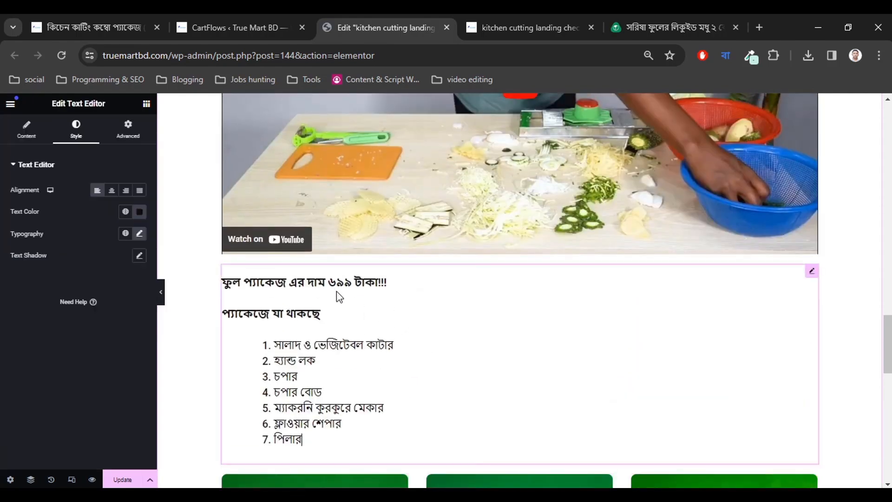
{"action": "left_click", "coordinate": [29, 133]}
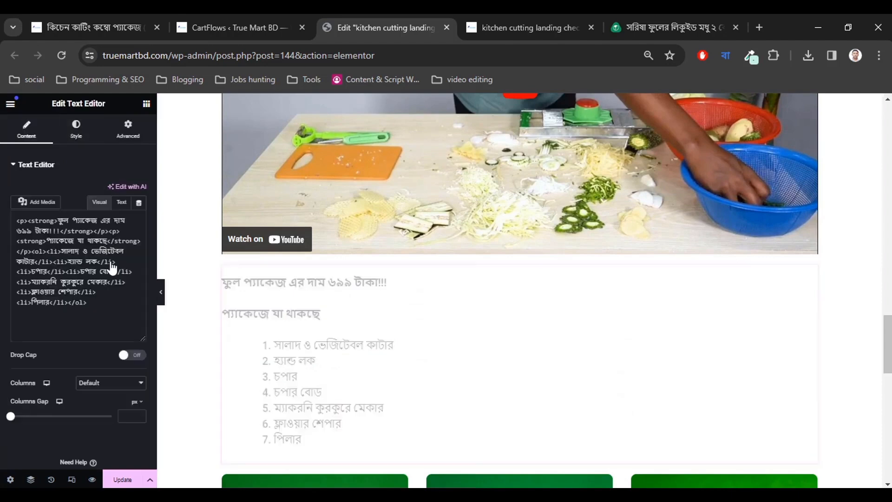
{"action": "left_click_drag", "start_coordinate": [86, 328], "coordinate": [29, 315]}
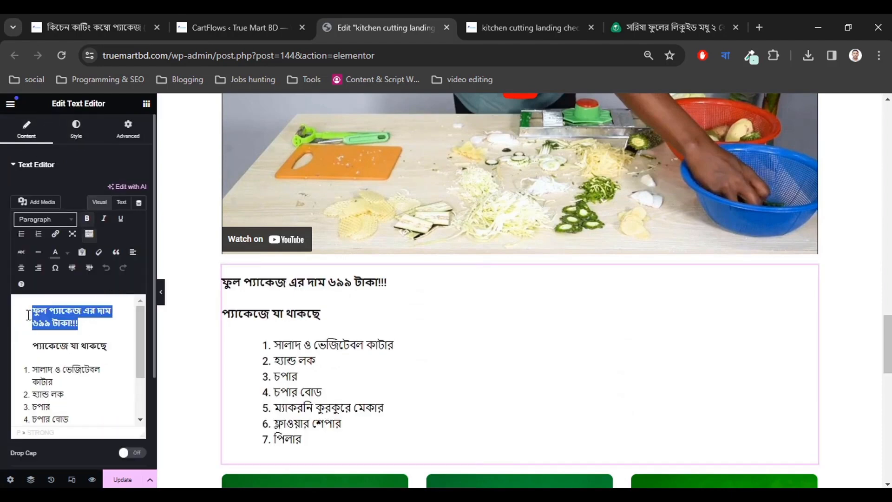
{"action": "left_click", "coordinate": [67, 253]}
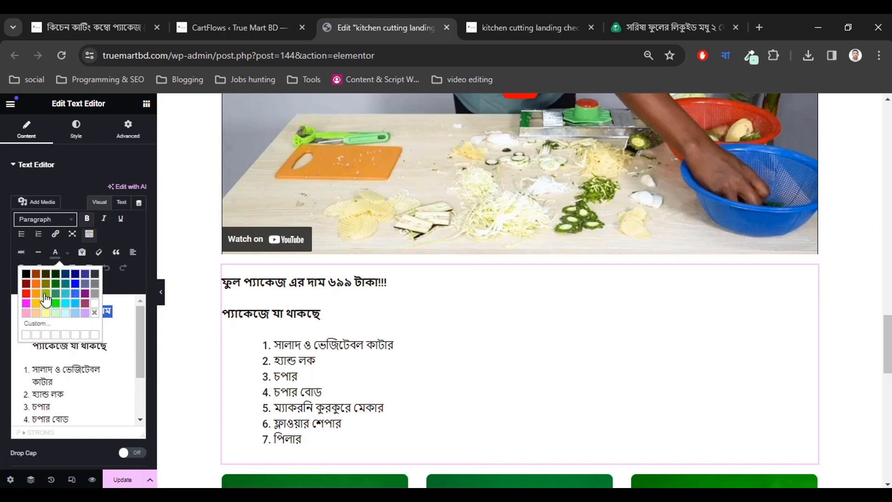
{"action": "left_click", "coordinate": [26, 294]}
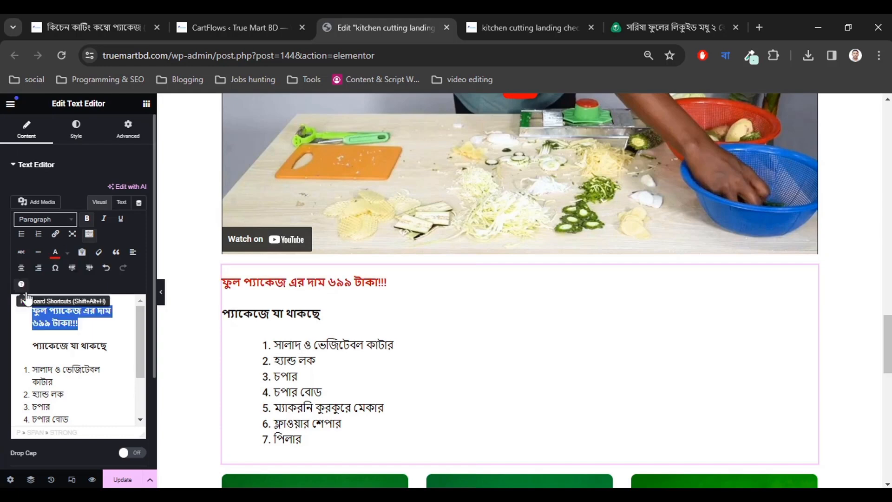
{"action": "left_click", "coordinate": [87, 324]}
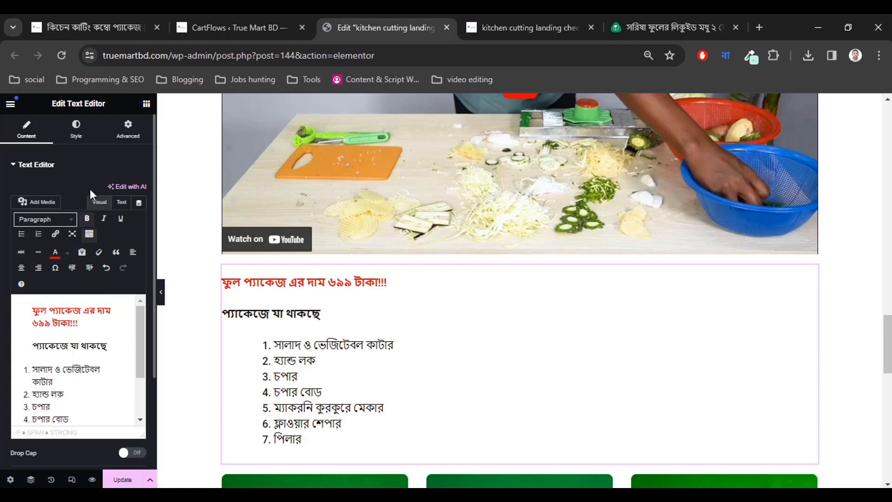
{"action": "left_click", "coordinate": [122, 480]}
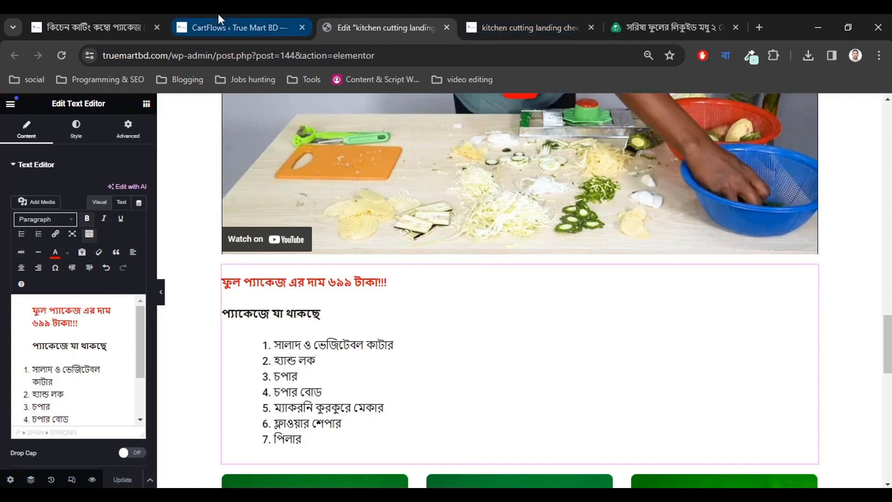
{"action": "left_click", "coordinate": [230, 15]}
Check the total price and delivery charge on the product page, then return to the landing page editor.
{"action": "left_click", "coordinate": [116, 14]}
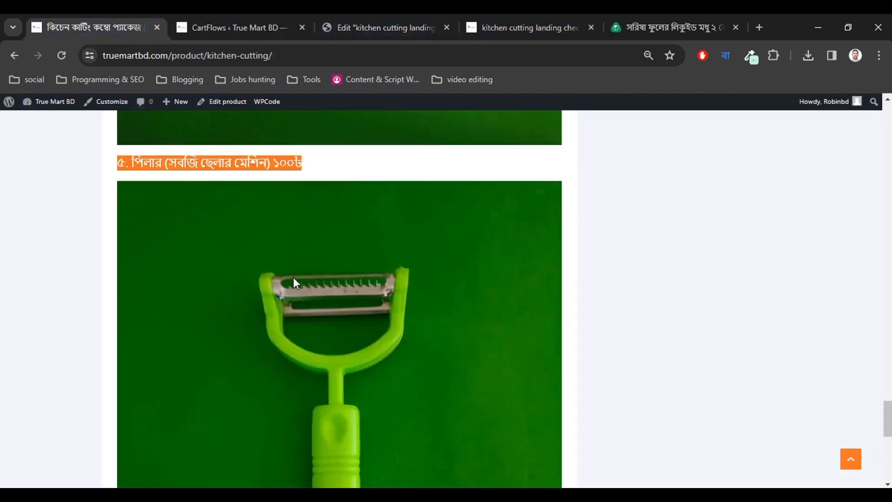
{"action": "scroll", "coordinate": [298, 288], "scroll_direction": "down", "scroll_amount": 6}
{"action": "scroll", "coordinate": [308, 299], "scroll_direction": "up", "scroll_amount": 1}
{"action": "scroll", "coordinate": [252, 374], "scroll_direction": "down", "scroll_amount": 2}
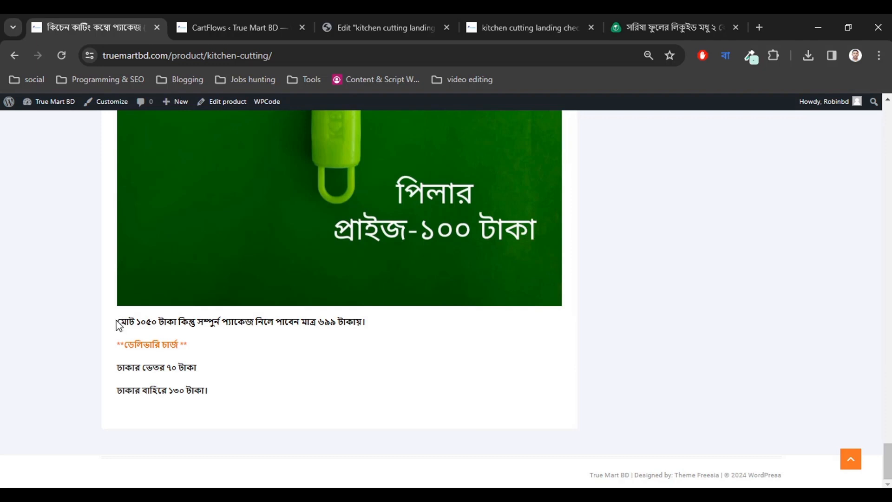
{"action": "left_click_drag", "start_coordinate": [119, 320], "coordinate": [263, 388]}
{"action": "key", "text": "ctrl+c"}
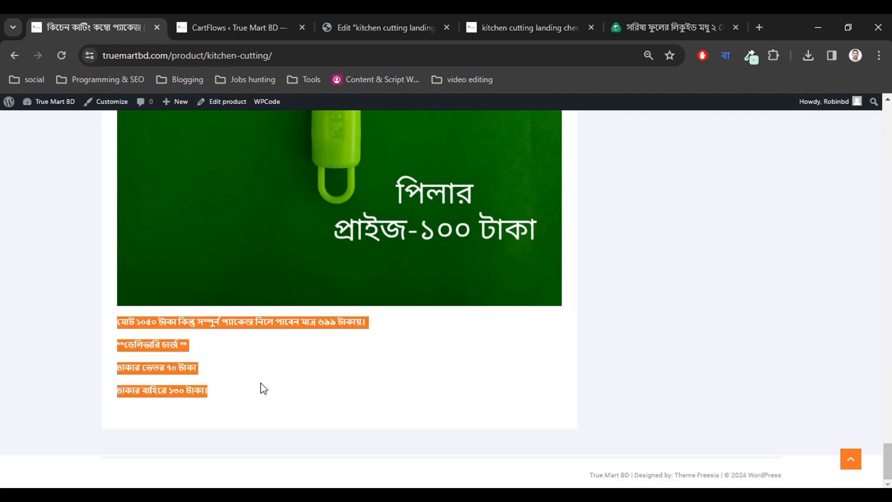
{"action": "left_click", "coordinate": [264, 383]}
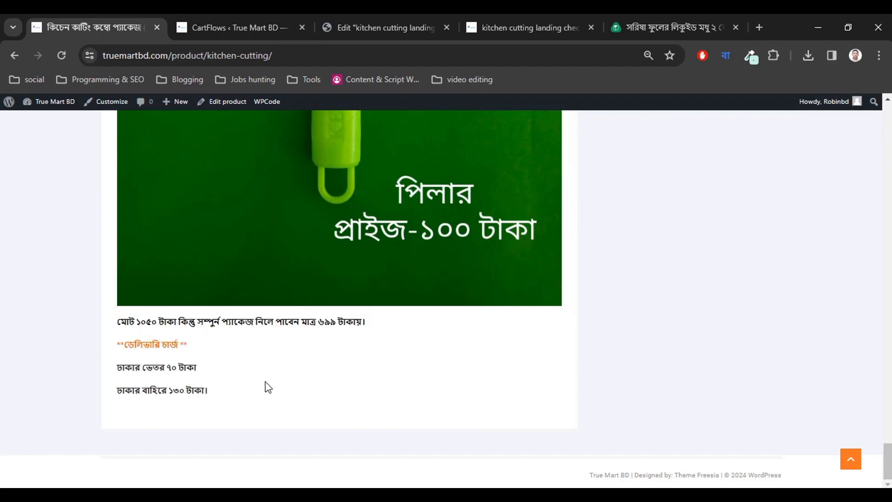
{"action": "left_click", "coordinate": [437, 14]}
{"action": "scroll", "coordinate": [453, 344], "scroll_direction": "down", "scroll_amount": 10}
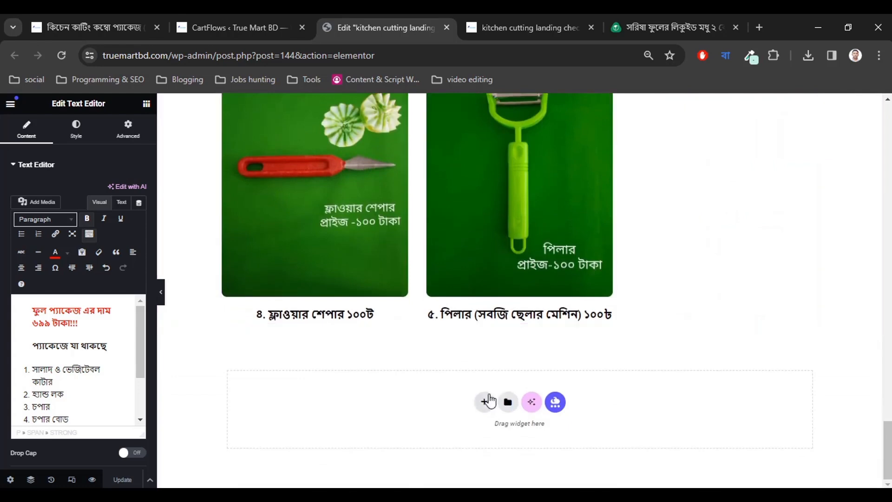
Add a Text Editor block below the product images and paste the Bengali price text into it.
{"action": "left_click", "coordinate": [146, 103]}
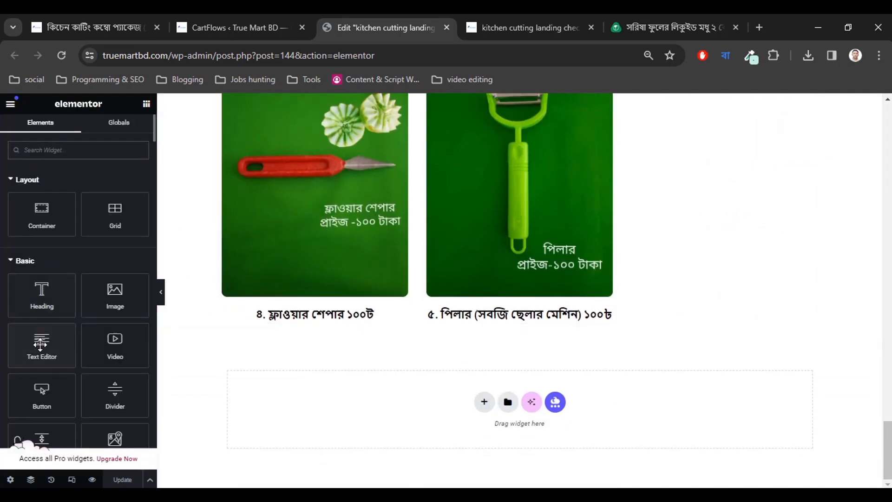
{"action": "left_click_drag", "start_coordinate": [42, 344], "coordinate": [490, 337]}
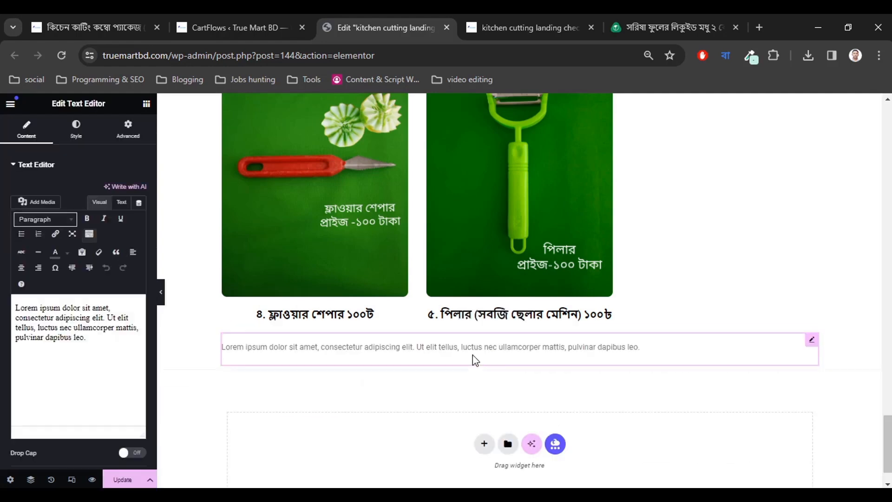
{"action": "left_click", "coordinate": [70, 342]}
{"action": "key", "text": "ctrl+a"}
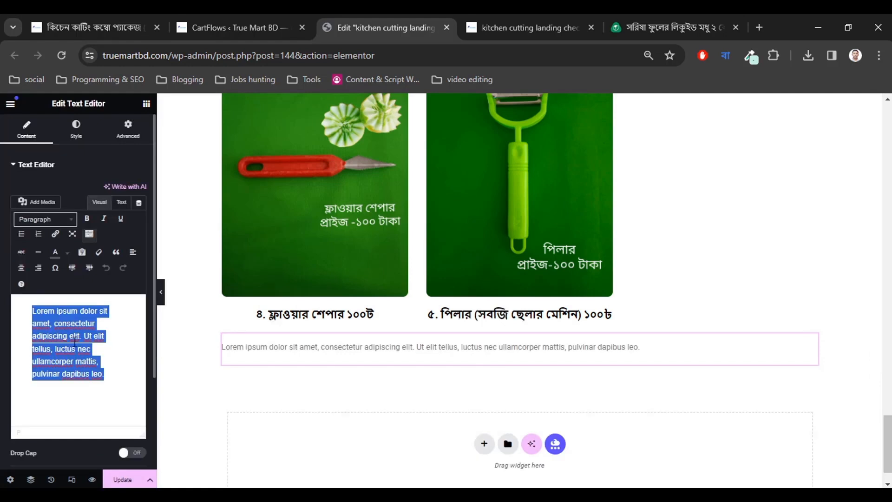
{"action": "key", "text": "ctrl+v"}
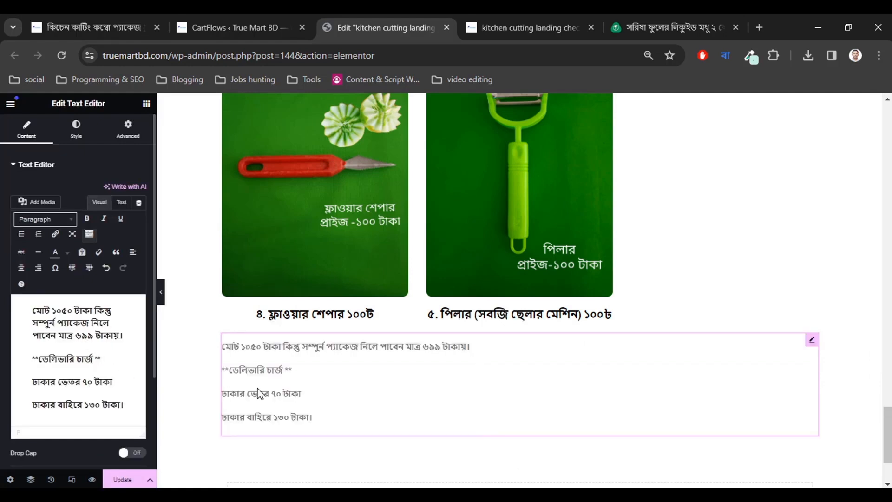
Bold the text and delete the three delivery-charge lines, keeping only the ১০৫০/৬৯৯ টাকা sentence.
{"action": "left_click", "coordinate": [105, 393]}
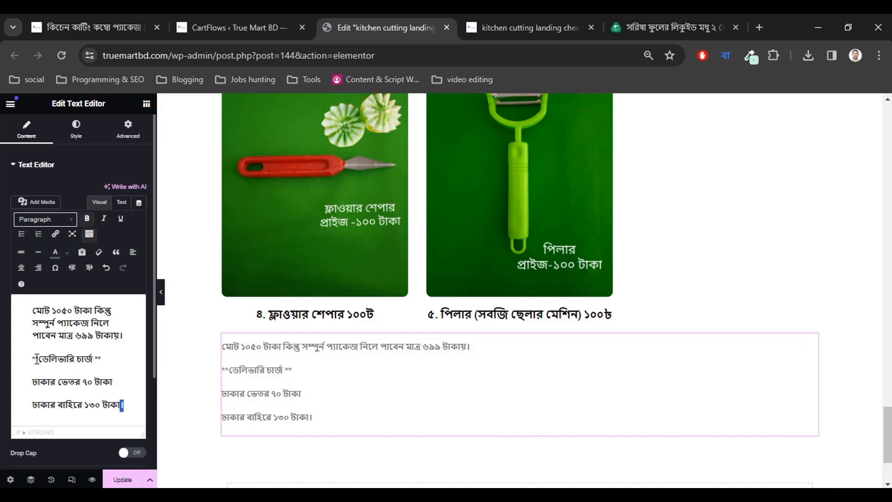
{"action": "left_click_drag", "start_coordinate": [34, 359], "coordinate": [125, 406]}
{"action": "type", "text": "*"}
{"action": "key", "text": "BackSpace"}
{"action": "key", "text": "BackSpace"}
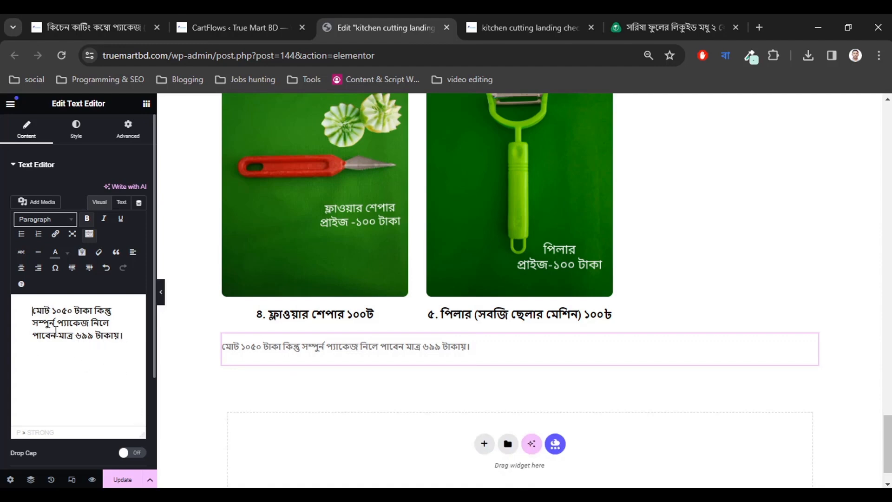
{"action": "triple_click", "coordinate": [72, 333]}
{"action": "left_click", "coordinate": [73, 333]}
Centre the price sentence and set its text colour to black.
{"action": "left_click", "coordinate": [75, 129]}
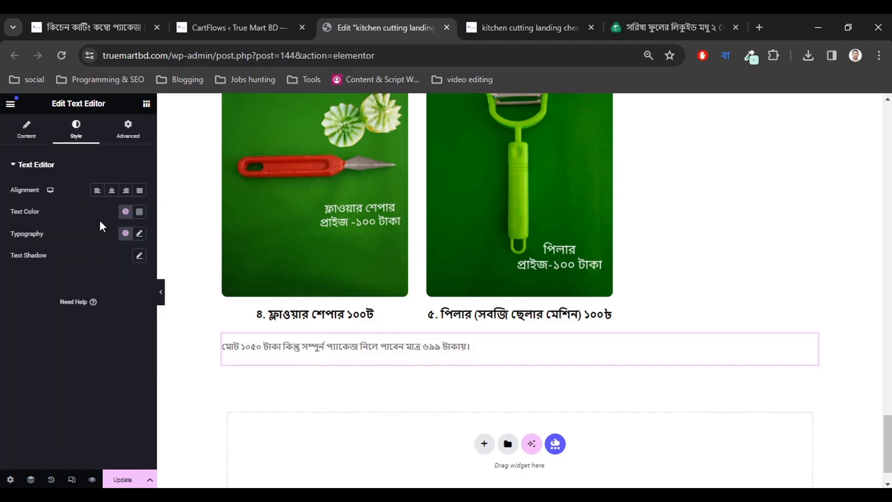
{"action": "left_click", "coordinate": [112, 191]}
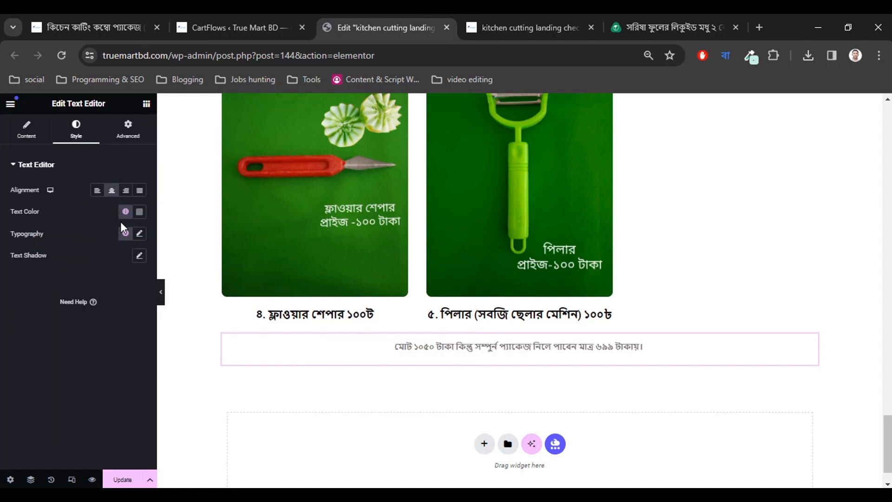
{"action": "left_click", "coordinate": [139, 212]}
{"action": "left_click_drag", "start_coordinate": [121, 315], "coordinate": [93, 333]}
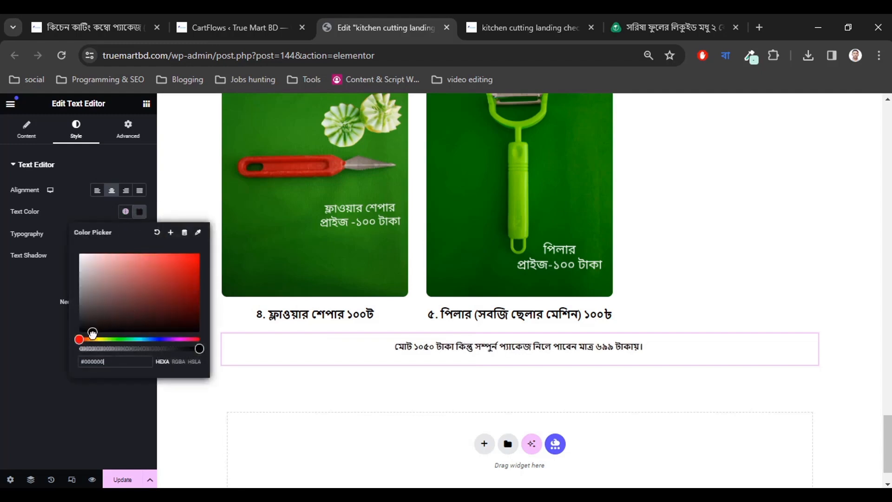
{"action": "left_click", "coordinate": [45, 344]}
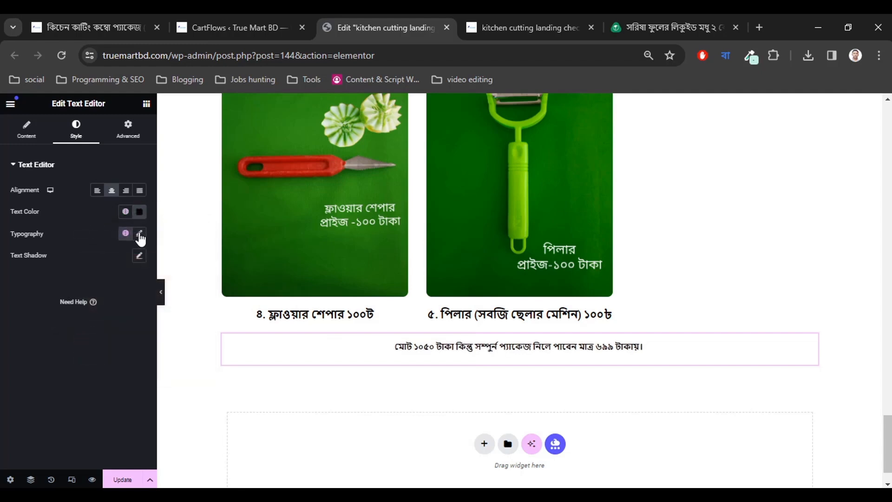
Set the price sentence's typography to 30 px size and 700 (bold) weight.
{"action": "left_click", "coordinate": [139, 234]}
{"action": "left_click", "coordinate": [131, 314]}
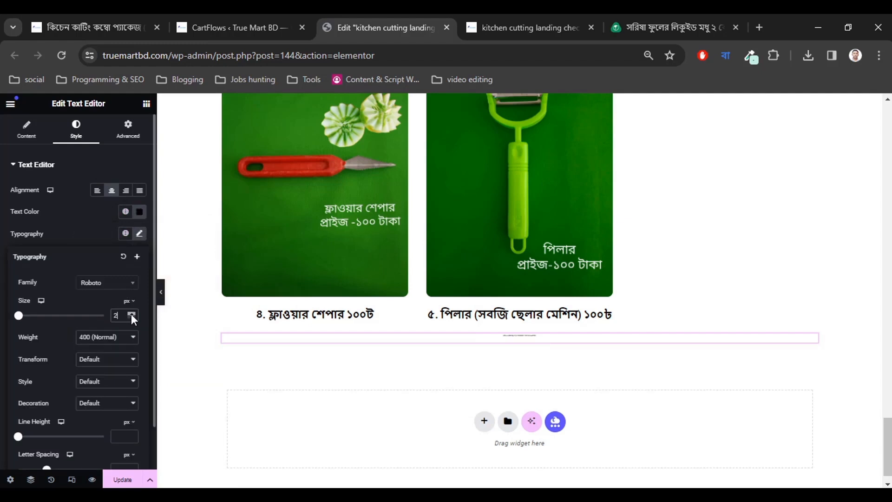
{"action": "left_click", "coordinate": [131, 315]}
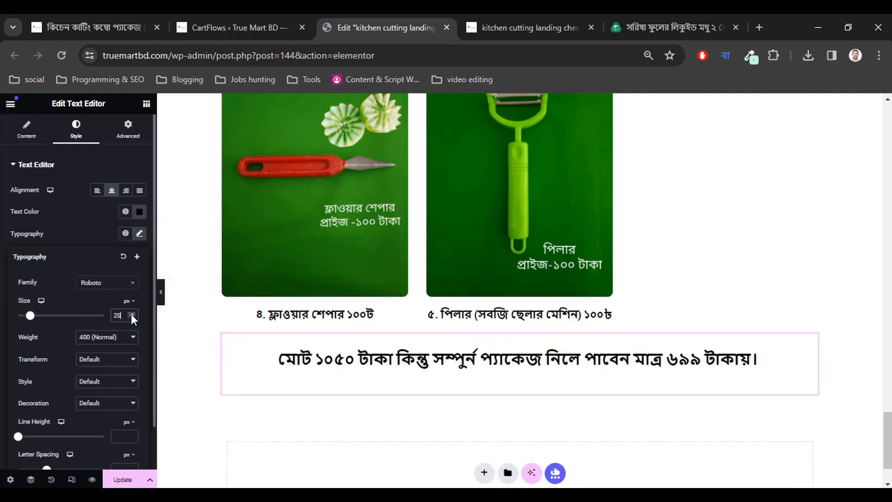
{"action": "left_click", "coordinate": [132, 315]}
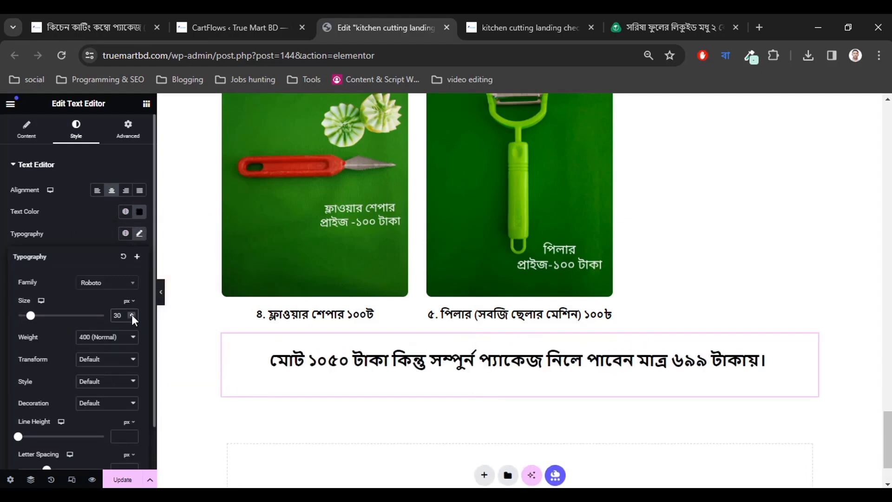
{"action": "left_click", "coordinate": [98, 339]}
{"action": "left_click", "coordinate": [91, 403]}
{"action": "left_click", "coordinate": [3, 307]}
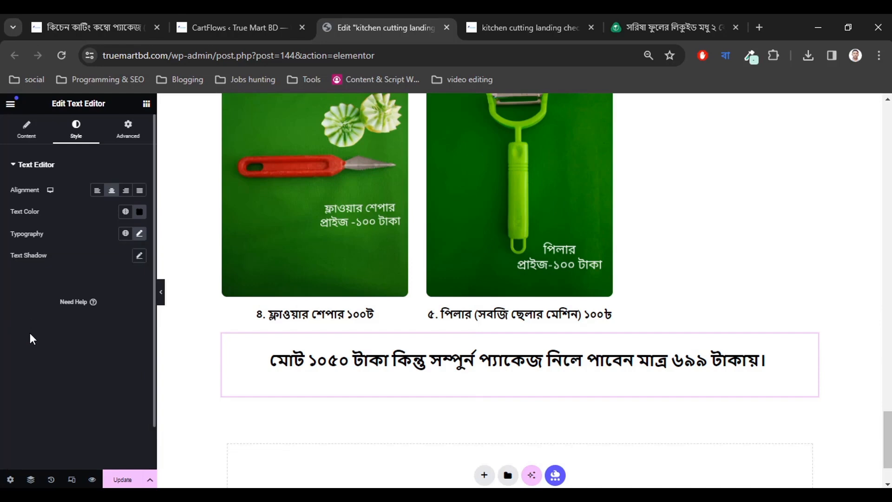
Review how the Falaq Food honey page's order button jumps to its checkout form, then return to CartFlows.
{"action": "scroll", "coordinate": [414, 408], "scroll_direction": "down", "scroll_amount": 2}
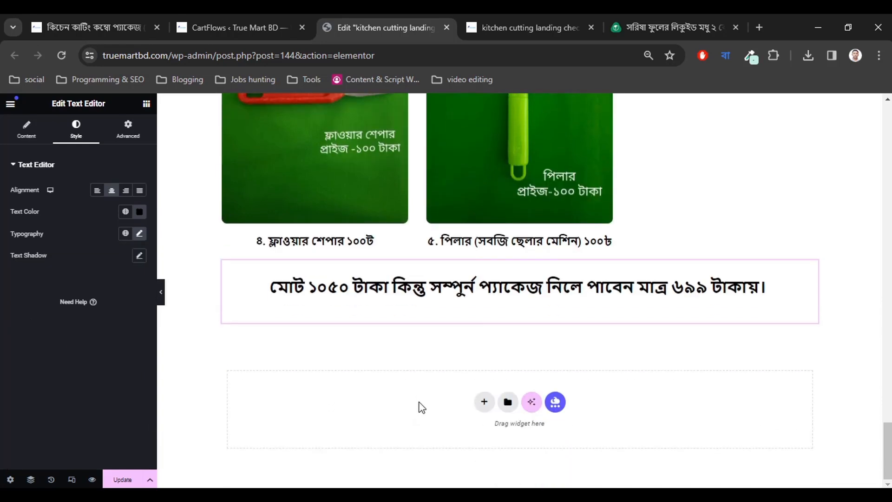
{"action": "scroll", "coordinate": [418, 406], "scroll_direction": "up", "scroll_amount": 4}
{"action": "scroll", "coordinate": [421, 404], "scroll_direction": "down", "scroll_amount": 4}
{"action": "left_click", "coordinate": [657, 15]}
{"action": "scroll", "coordinate": [464, 284], "scroll_direction": "down", "scroll_amount": 5}
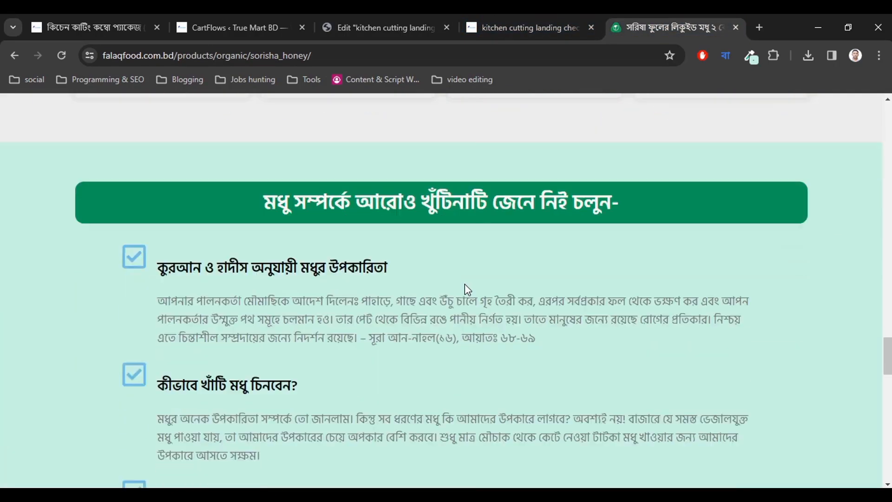
{"action": "scroll", "coordinate": [465, 283], "scroll_direction": "down", "scroll_amount": 10}
{"action": "scroll", "coordinate": [464, 283], "scroll_direction": "up", "scroll_amount": 12}
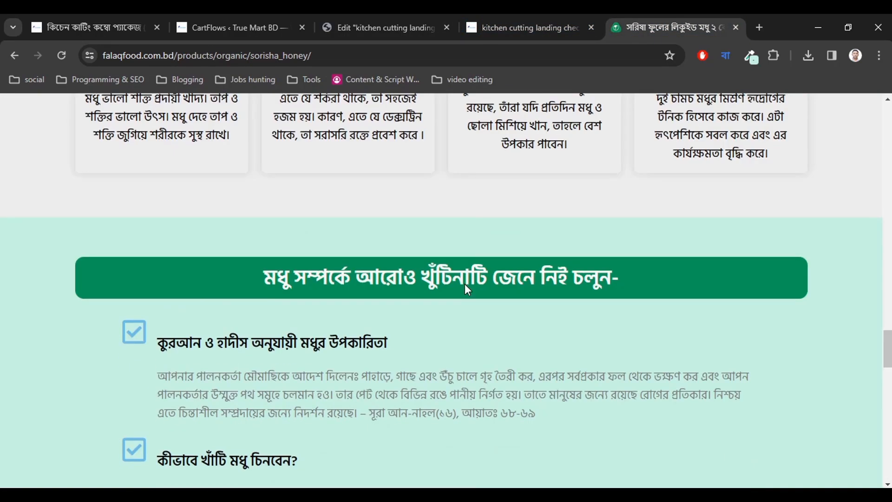
{"action": "scroll", "coordinate": [282, 180], "scroll_direction": "down", "scroll_amount": 2}
{"action": "left_click_drag", "start_coordinate": [263, 218], "coordinate": [674, 212]}
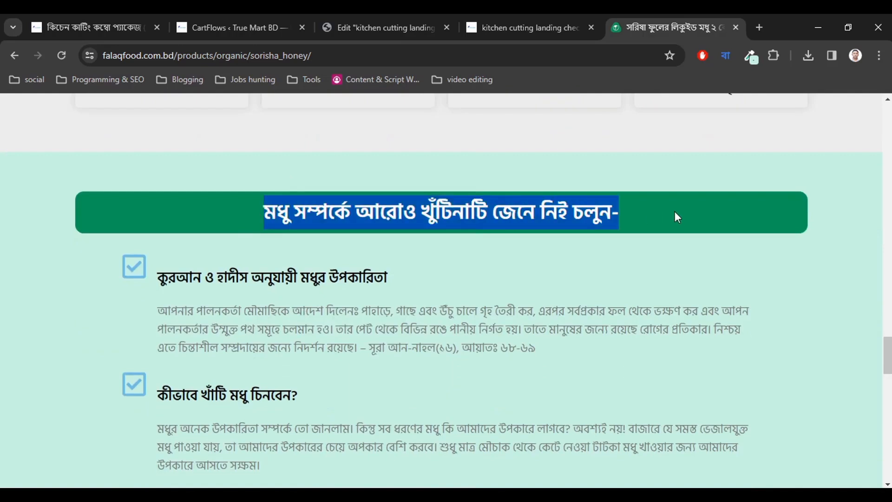
{"action": "scroll", "coordinate": [448, 319], "scroll_direction": "down", "scroll_amount": 10}
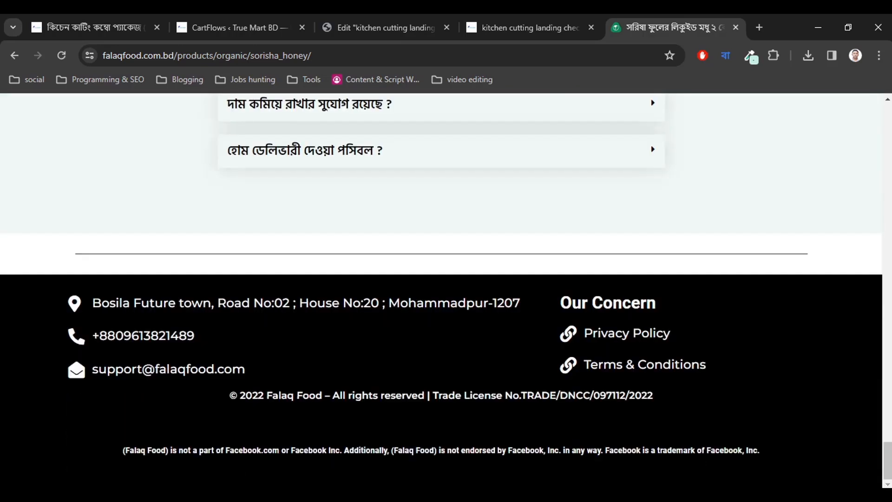
{"action": "scroll", "coordinate": [448, 319], "scroll_direction": "up", "scroll_amount": 9}
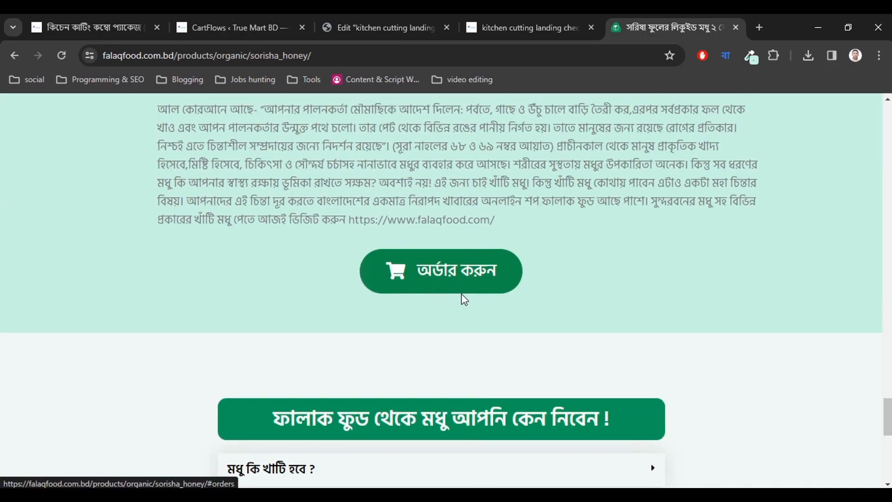
{"action": "scroll", "coordinate": [461, 297], "scroll_direction": "down", "scroll_amount": 10}
{"action": "scroll", "coordinate": [454, 346], "scroll_direction": "up", "scroll_amount": 12}
{"action": "scroll", "coordinate": [457, 347], "scroll_direction": "up", "scroll_amount": 15}
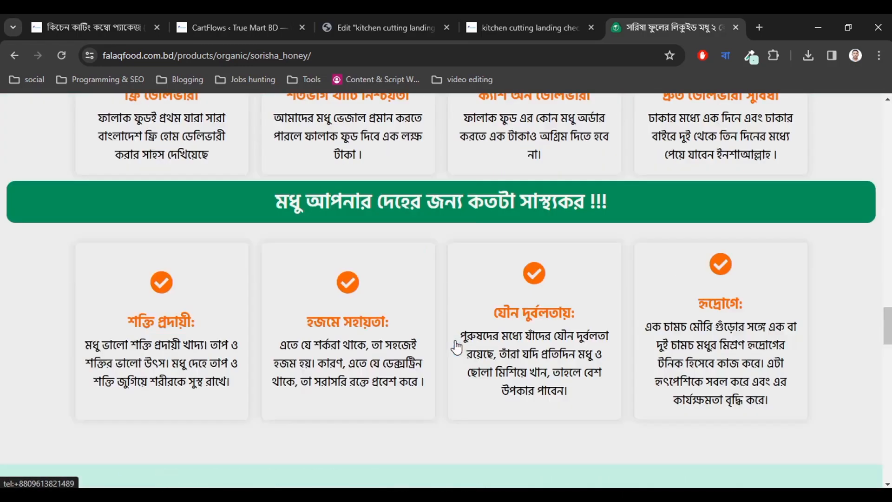
{"action": "scroll", "coordinate": [457, 346], "scroll_direction": "down", "scroll_amount": 5}
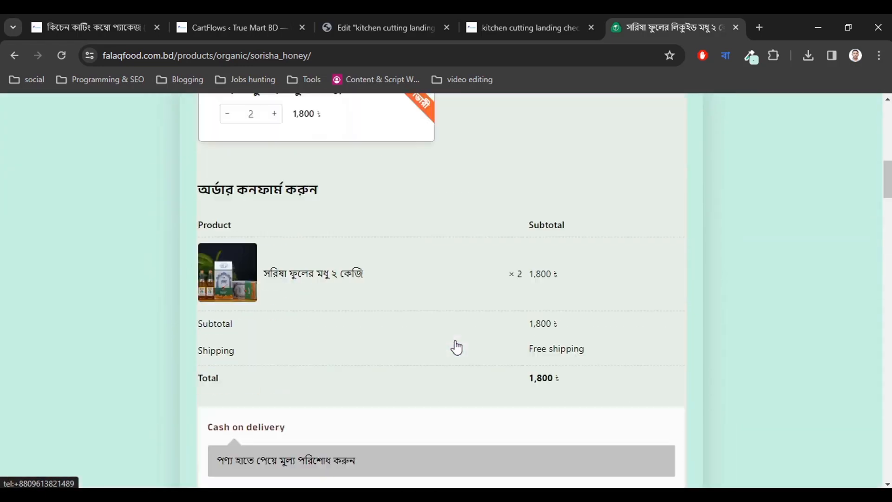
{"action": "left_click", "coordinate": [263, 28]}
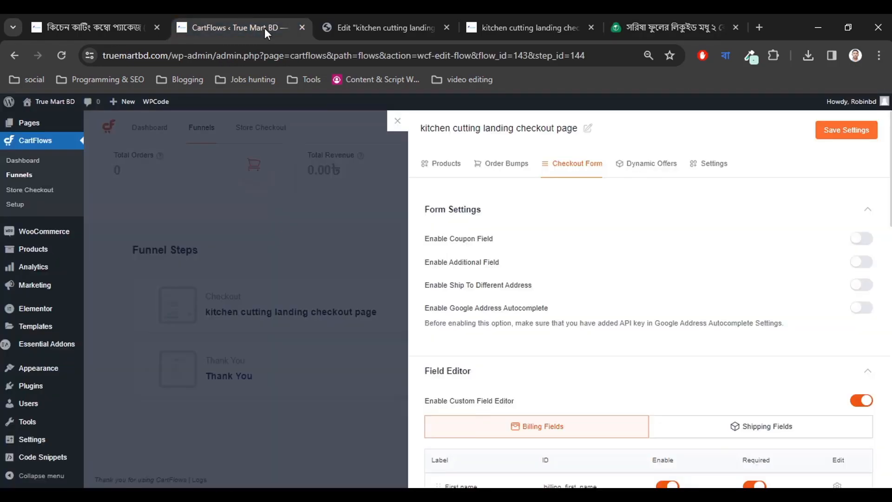
Compare the Falaq Food honey page and live kitchen cutting checkout page, then return to Elementor.
{"action": "left_click", "coordinate": [400, 19]}
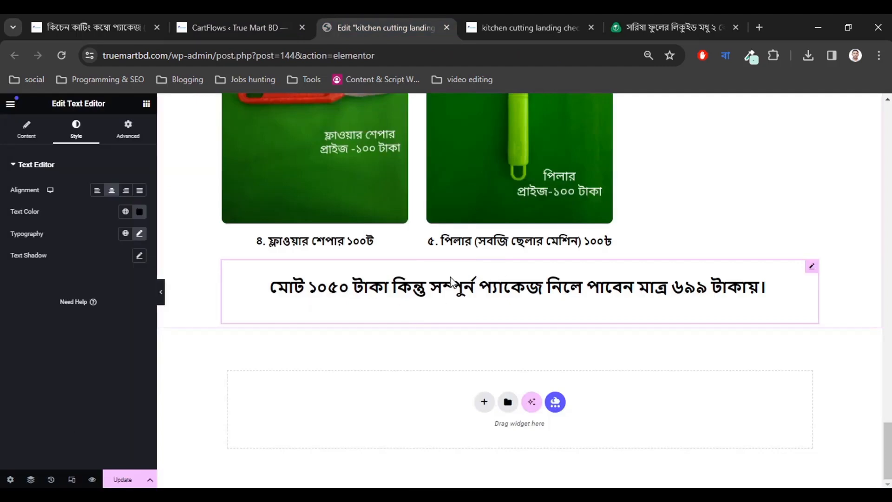
{"action": "left_click", "coordinate": [668, 27]}
{"action": "left_click_drag", "start_coordinate": [886, 182], "coordinate": [886, 462]}
{"action": "left_click", "coordinate": [482, 26]}
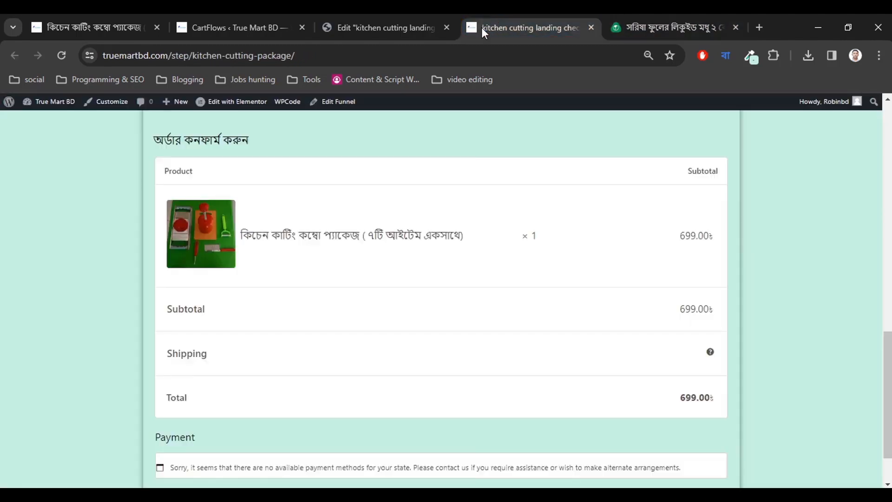
{"action": "left_click", "coordinate": [431, 20]}
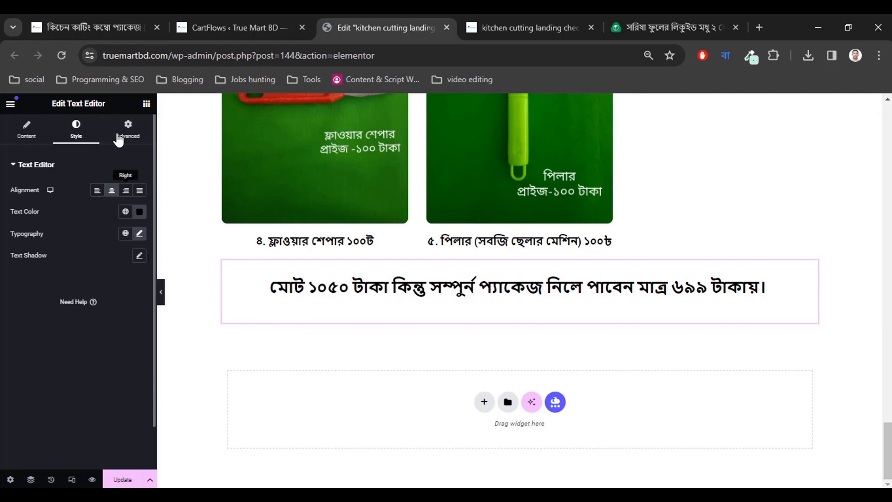
Add a Button widget below the price line, link it to #checkout, and select its Click here label.
{"action": "left_click", "coordinate": [145, 105]}
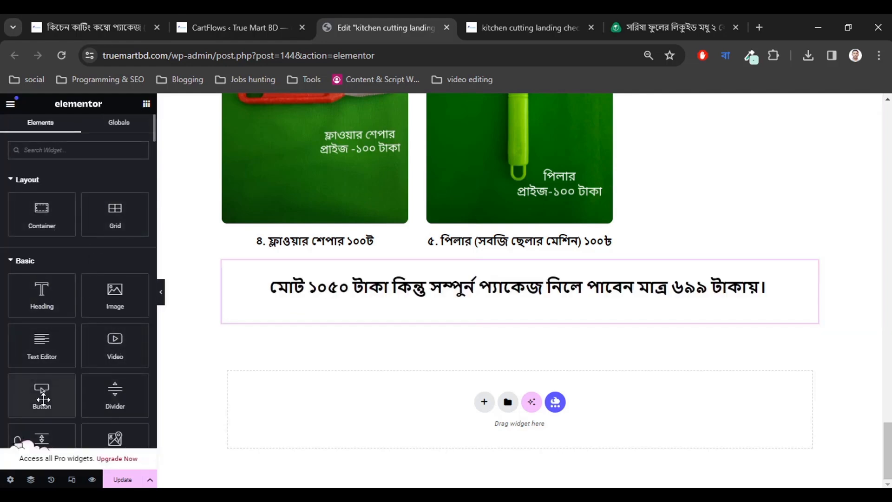
{"action": "left_click_drag", "start_coordinate": [42, 393], "coordinate": [500, 314]}
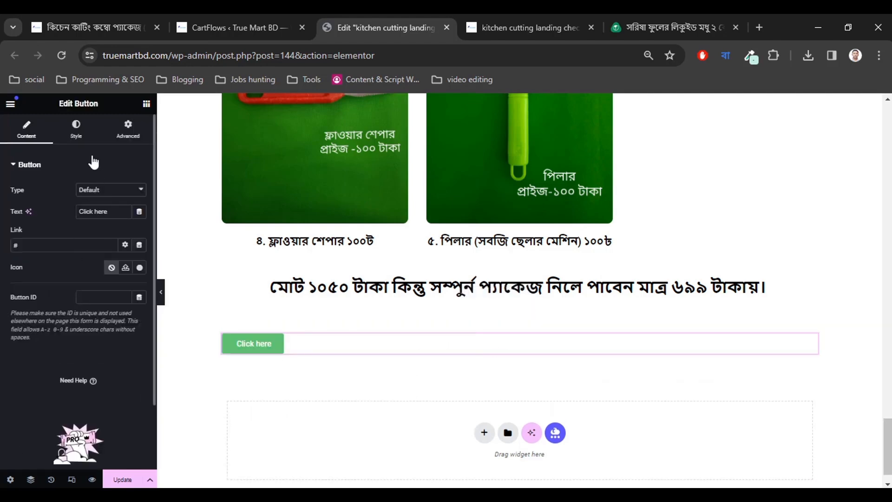
{"action": "left_click", "coordinate": [47, 248]}
{"action": "type", "text": "checkout"}
{"action": "left_click_drag", "start_coordinate": [114, 212], "coordinate": [52, 212]}
{"action": "left_click", "coordinate": [644, 21]}
{"action": "left_click", "coordinate": [251, 21]}
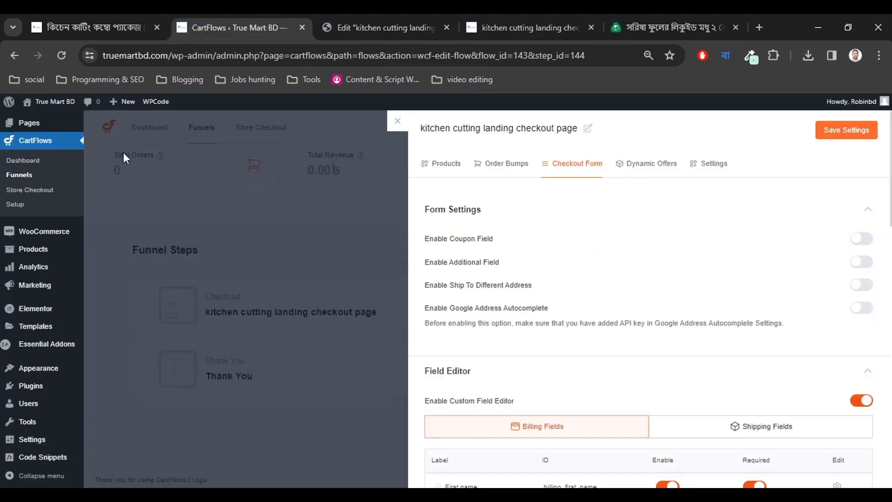
Replace the button label with অর্ডার করুন, trying the Info type before keeping Default.
{"action": "left_click", "coordinate": [381, 27]}
{"action": "key", "text": "BackSpace"}
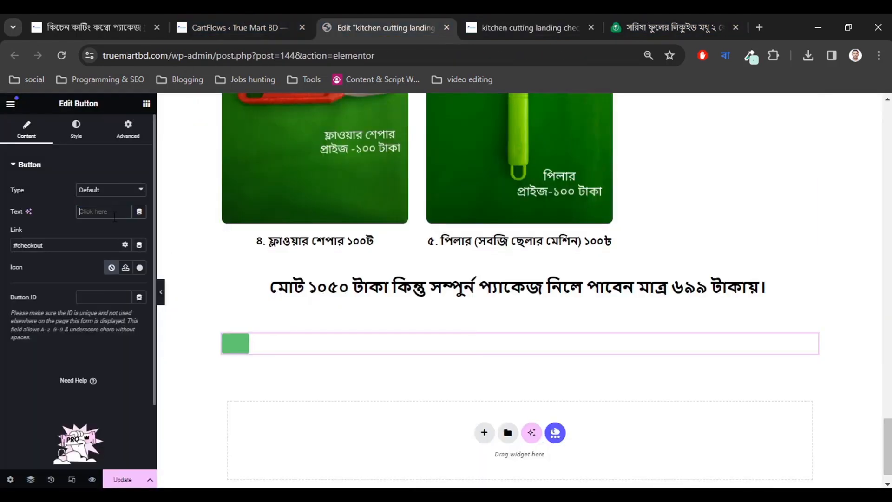
{"action": "type", "text": "ordar"}
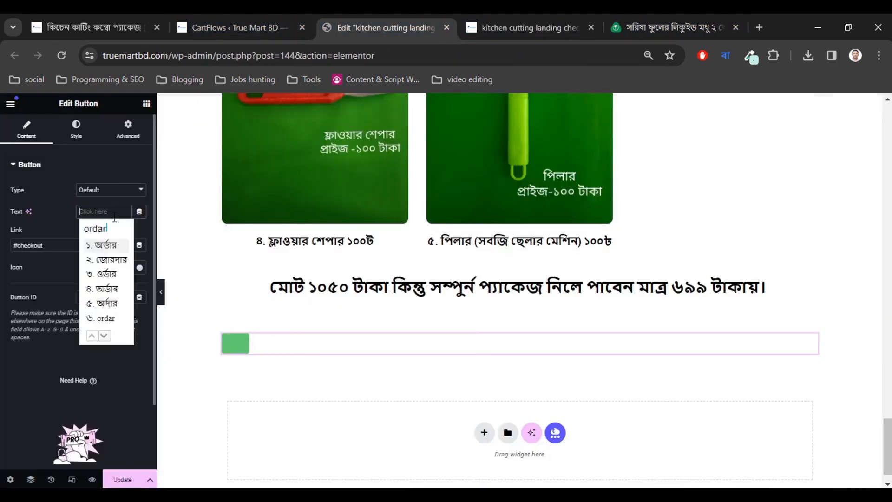
{"action": "type", "text": " korun"}
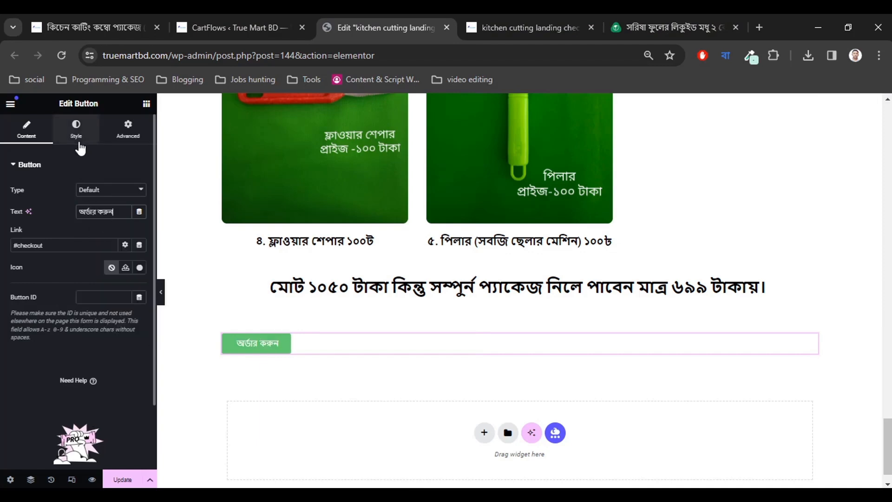
{"action": "left_click", "coordinate": [102, 188]}
{"action": "left_click", "coordinate": [102, 209]}
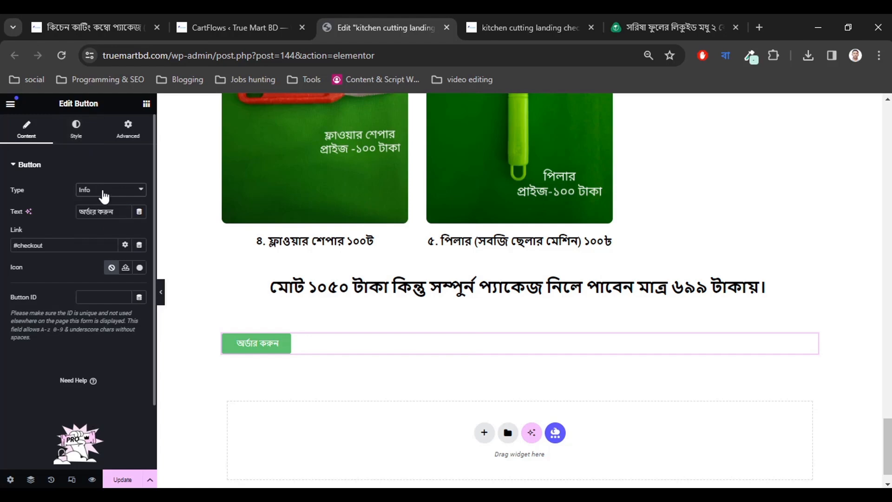
{"action": "left_click", "coordinate": [104, 191]}
{"action": "left_click", "coordinate": [98, 199]}
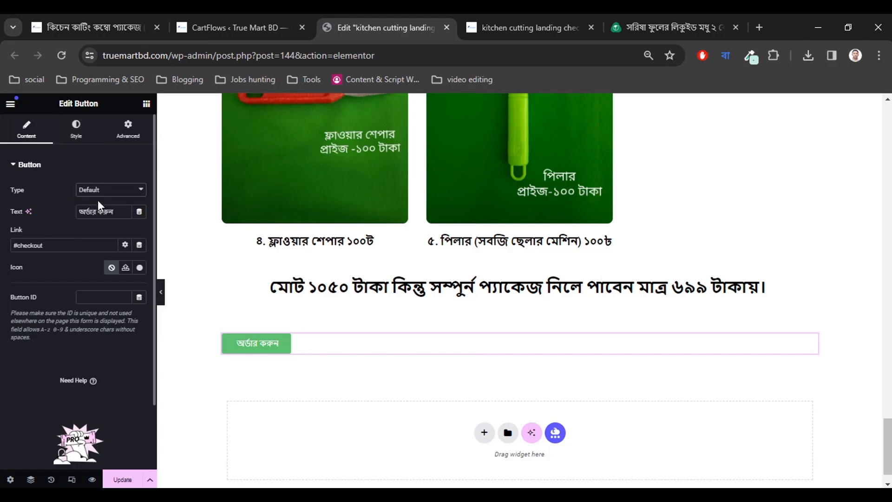
Search the icon library for 'cart' and insert the Cart arrow down icon on the button.
{"action": "left_click", "coordinate": [138, 268]}
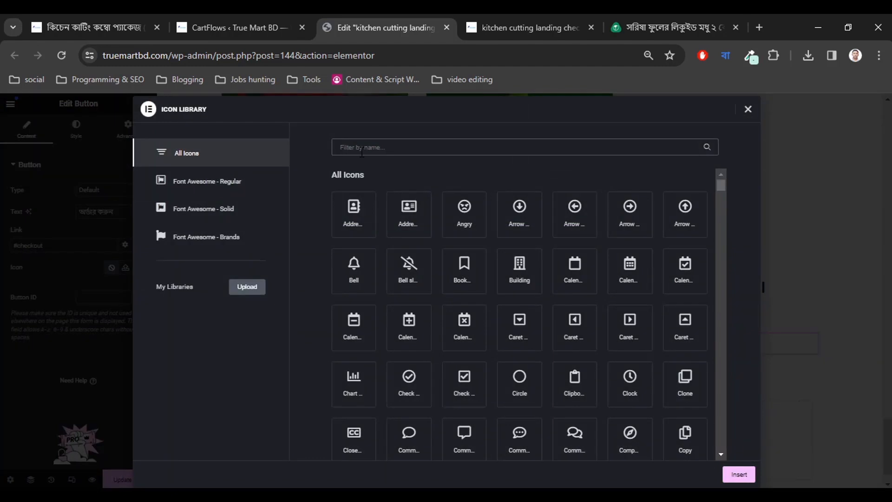
{"action": "type", "text": "cart"}
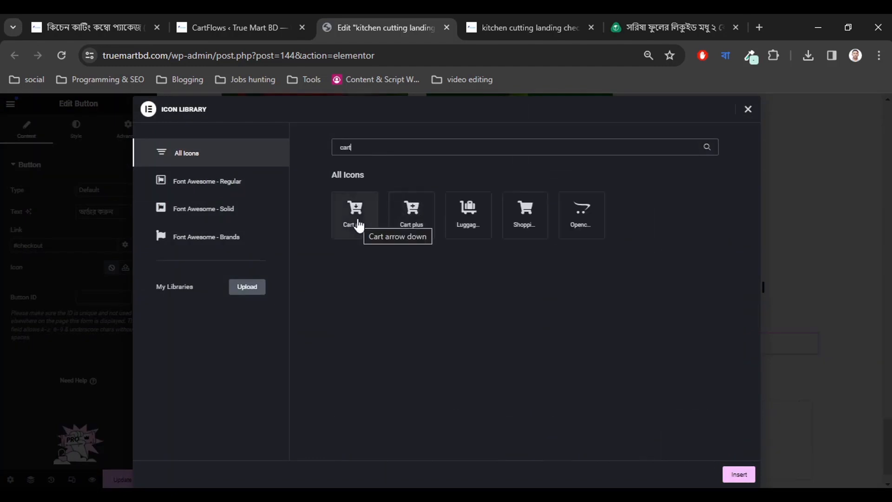
{"action": "left_click", "coordinate": [358, 226]}
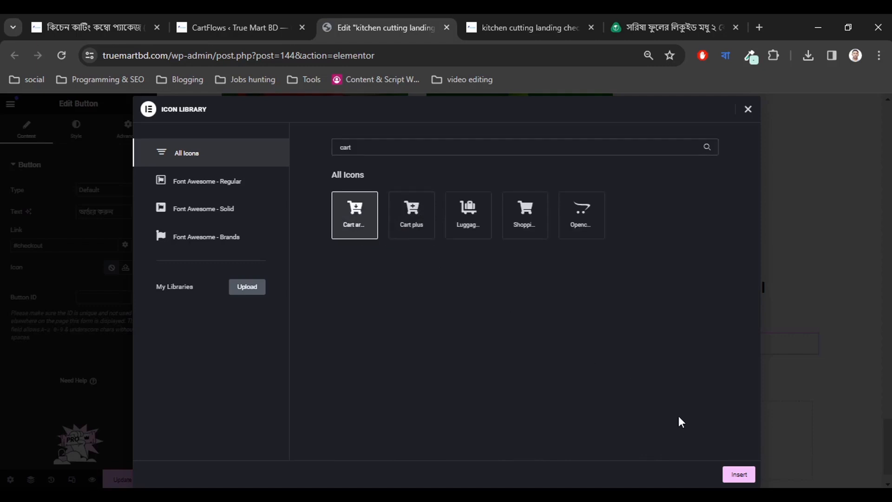
{"action": "left_click", "coordinate": [744, 479]}
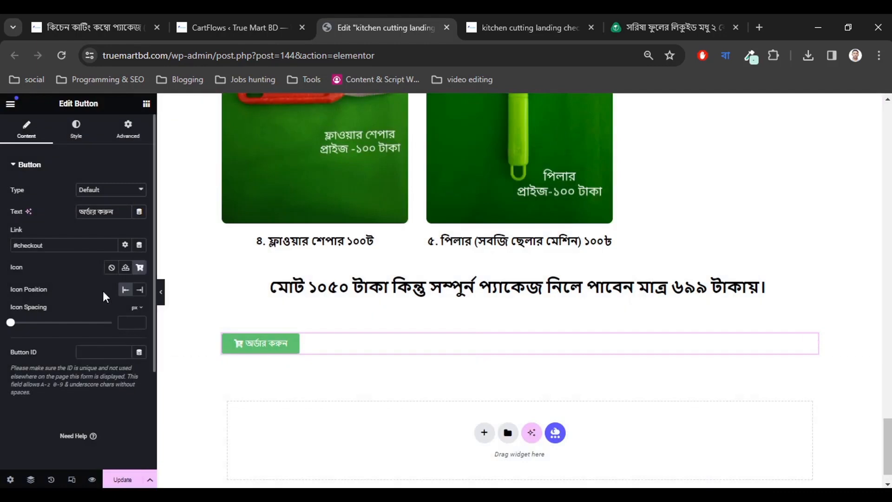
Set the order button's alignment to Center in the Style settings.
{"action": "left_click", "coordinate": [76, 129]}
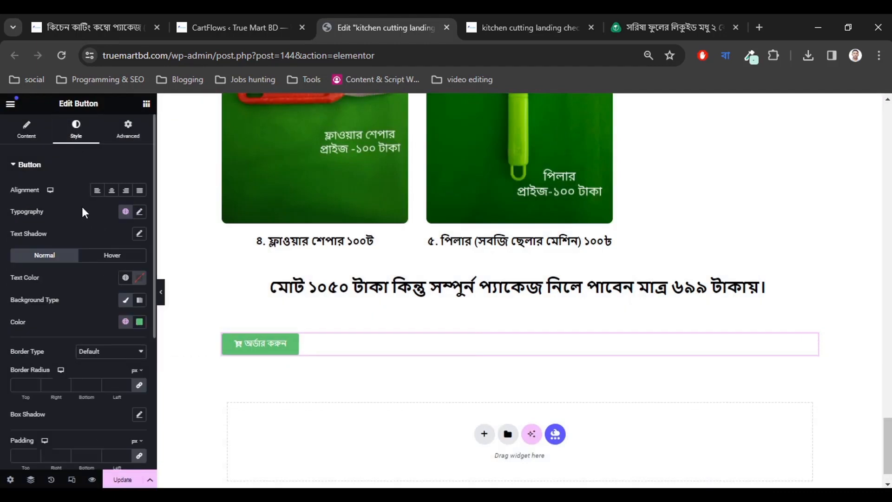
{"action": "left_click", "coordinate": [112, 191]}
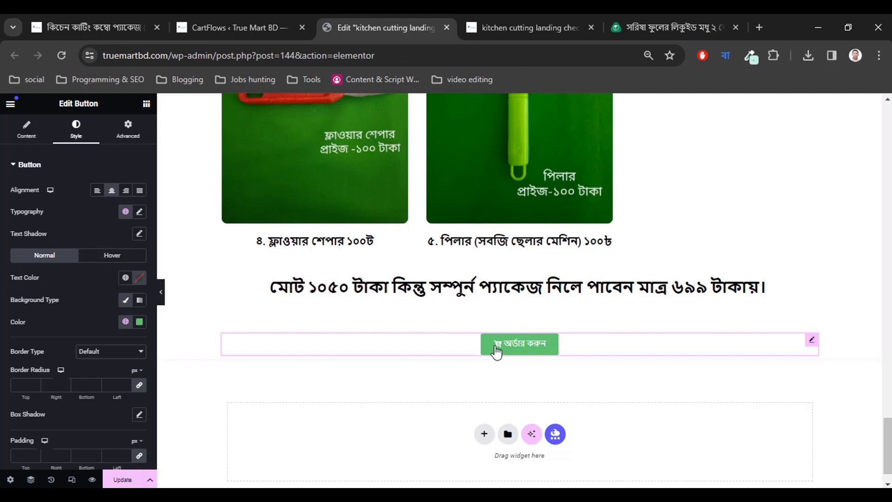
{"action": "scroll", "coordinate": [54, 339], "scroll_direction": "down", "scroll_amount": 2}
{"action": "scroll", "coordinate": [53, 350], "scroll_direction": "up", "scroll_amount": 2}
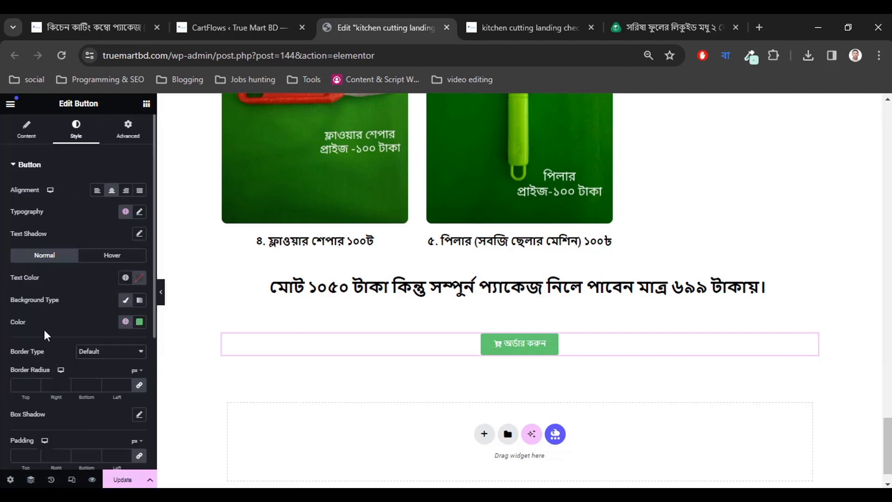
{"action": "left_click", "coordinate": [32, 172]}
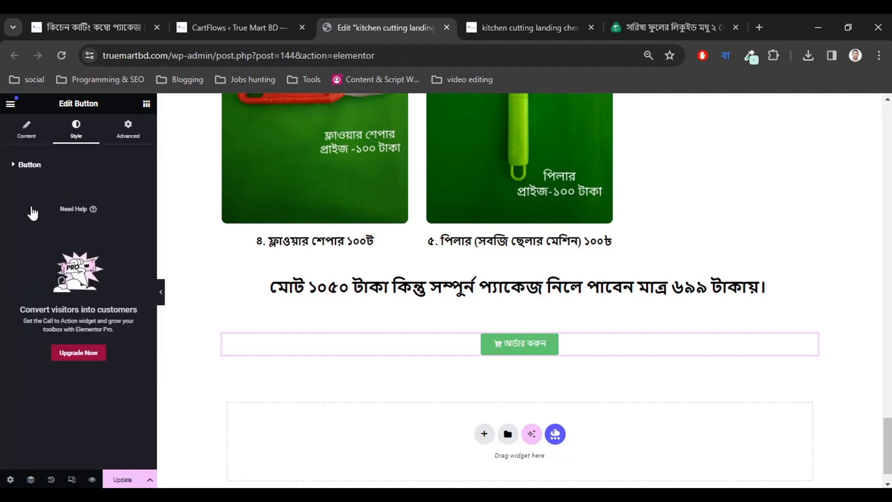
{"action": "left_click", "coordinate": [31, 174]}
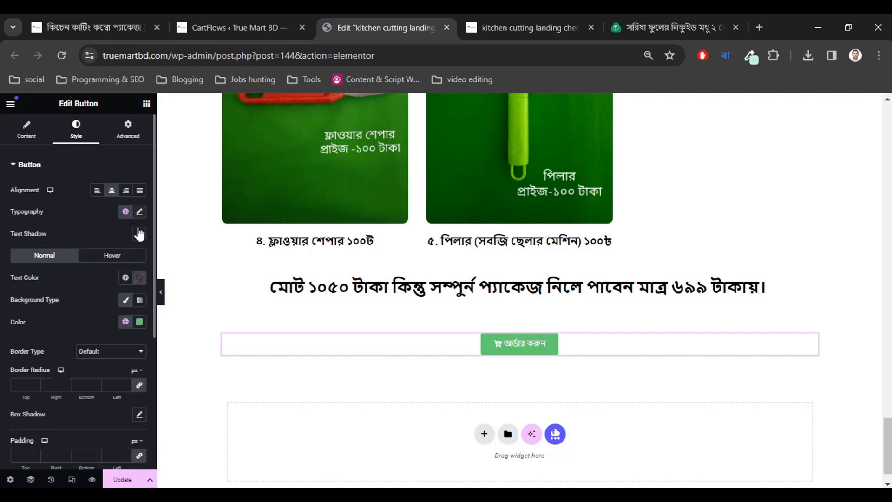
{"action": "scroll", "coordinate": [100, 302], "scroll_direction": "down", "scroll_amount": 2}
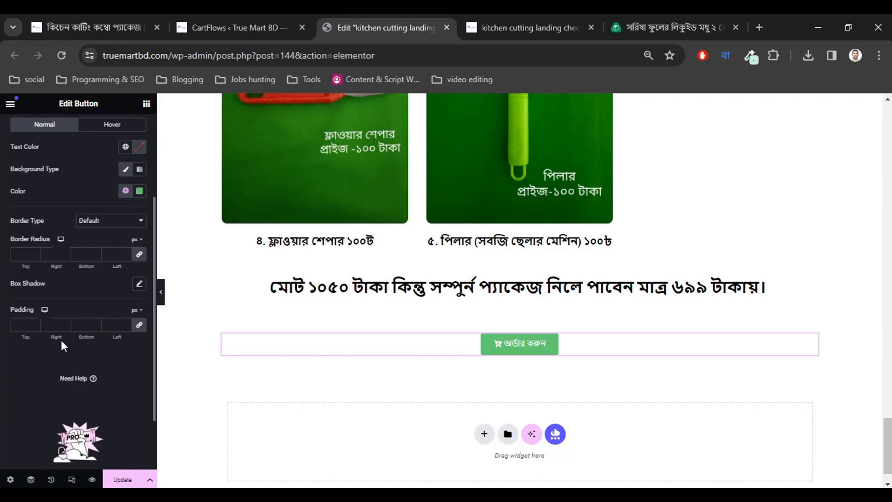
{"action": "scroll", "coordinate": [60, 339], "scroll_direction": "up", "scroll_amount": 2}
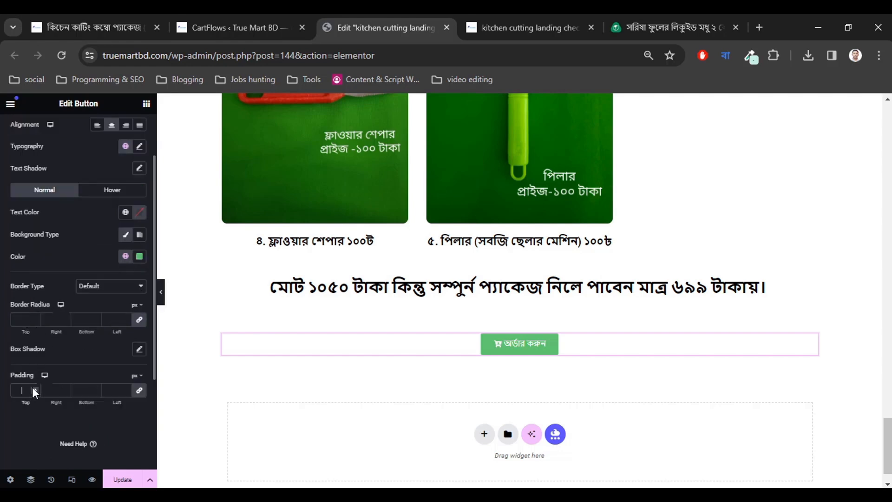
Give the button 35 px padding, then unlink sides and widen left and right padding to 80 px.
{"action": "type", "text": "16"}
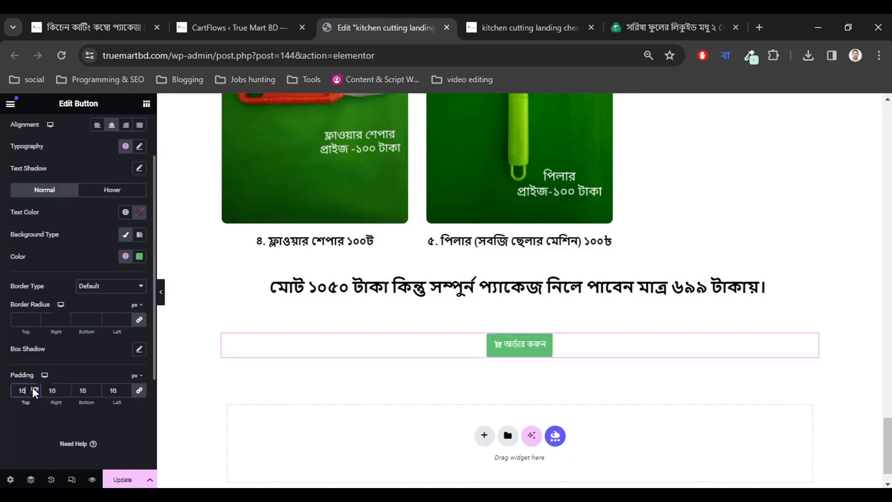
{"action": "left_click", "coordinate": [33, 387]}
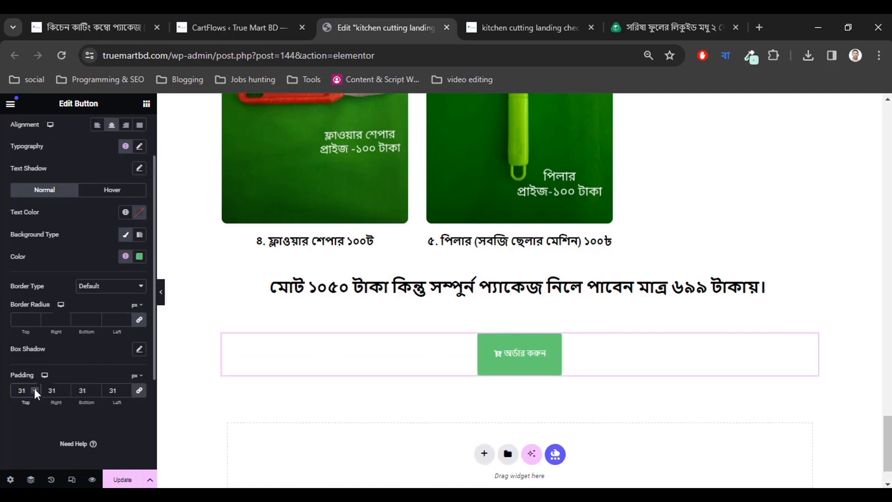
{"action": "left_click", "coordinate": [34, 388]}
{"action": "left_click", "coordinate": [35, 387]}
{"action": "left_click", "coordinate": [34, 388]}
{"action": "left_click", "coordinate": [34, 387]}
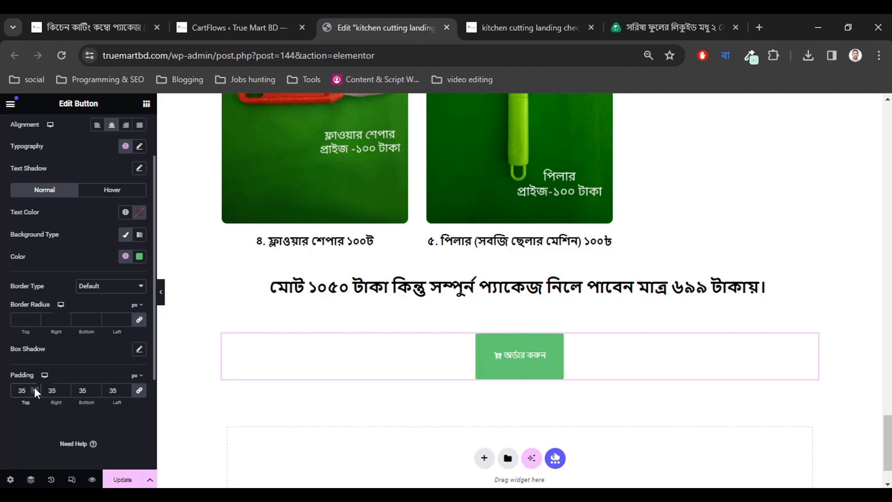
{"action": "left_click", "coordinate": [138, 393]}
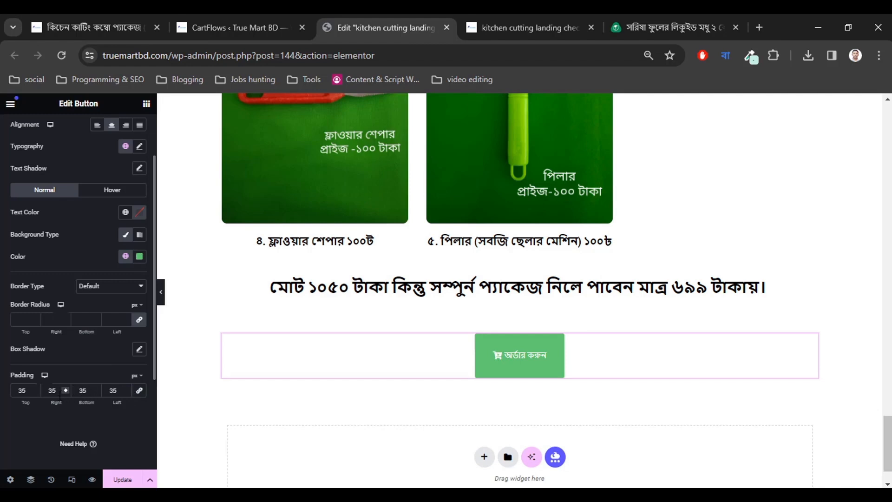
{"action": "left_click_drag", "start_coordinate": [64, 388], "coordinate": [64, 389]}
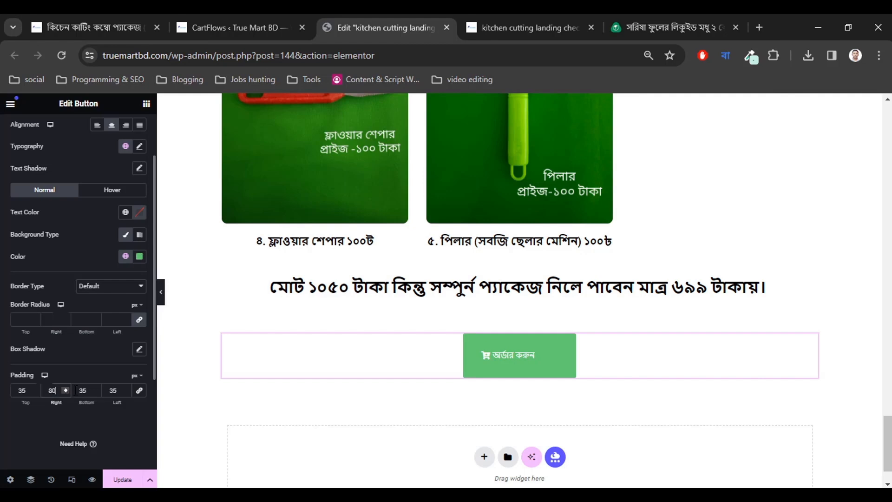
{"action": "left_click", "coordinate": [125, 389]}
{"action": "left_click_drag", "start_coordinate": [125, 388], "coordinate": [125, 388]}
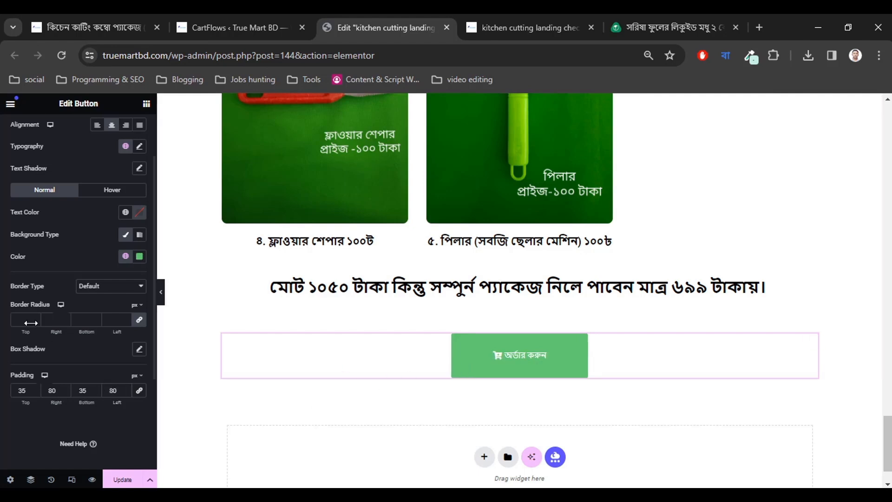
{"action": "scroll", "coordinate": [60, 338], "scroll_direction": "up", "scroll_amount": 1}
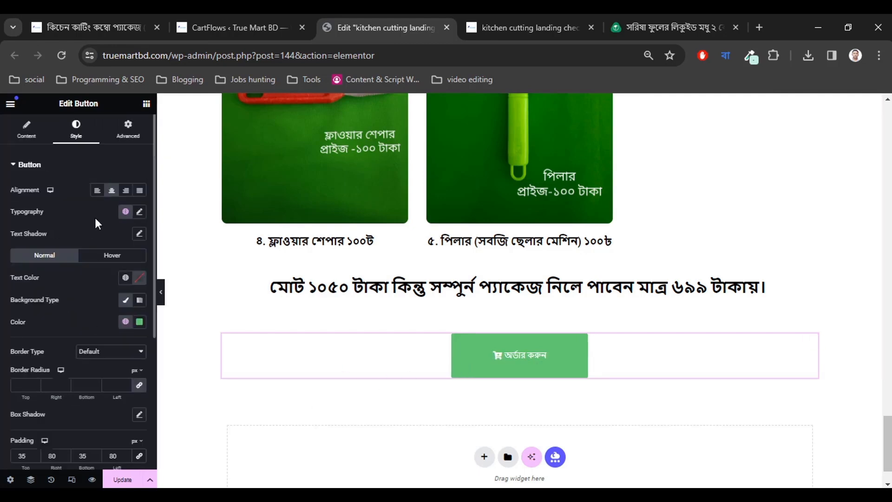
Set the order button's text colour to white.
{"action": "left_click", "coordinate": [139, 278]}
{"action": "left_click_drag", "start_coordinate": [121, 390], "coordinate": [72, 320]}
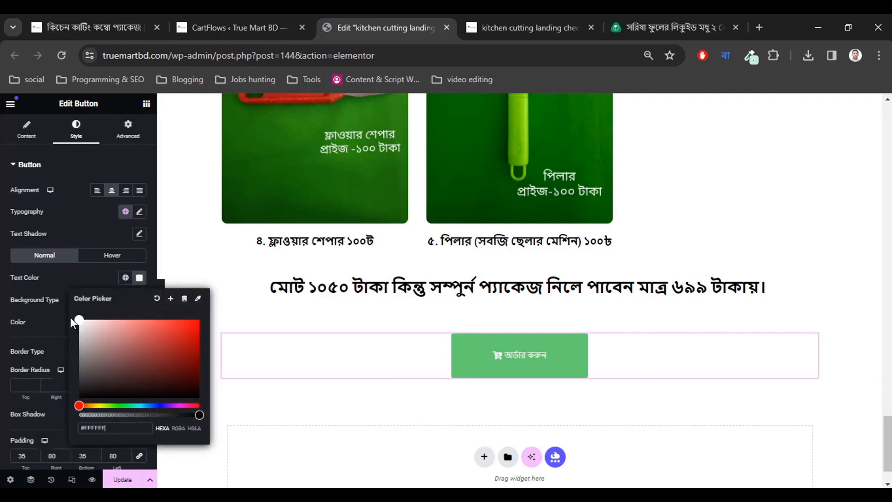
{"action": "left_click", "coordinate": [77, 326]}
{"action": "left_click", "coordinate": [68, 273]}
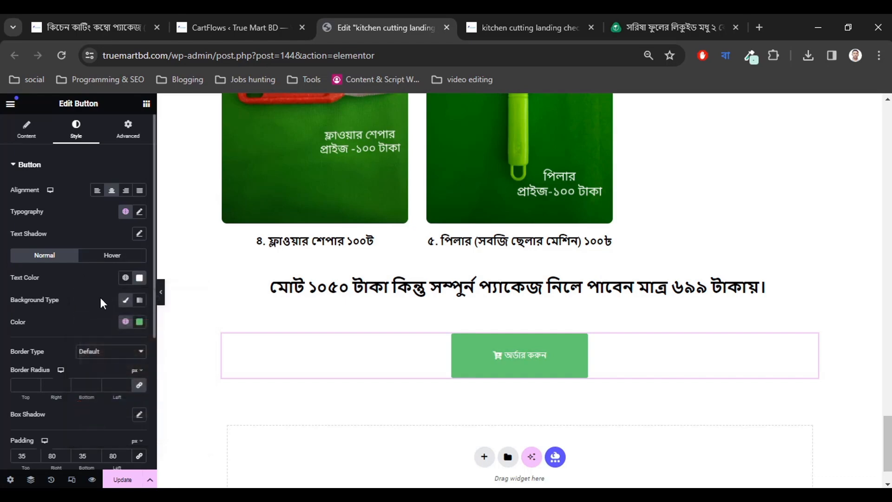
Change the order button's background colour from green to a vivid deep blue.
{"action": "left_click", "coordinate": [139, 322]}
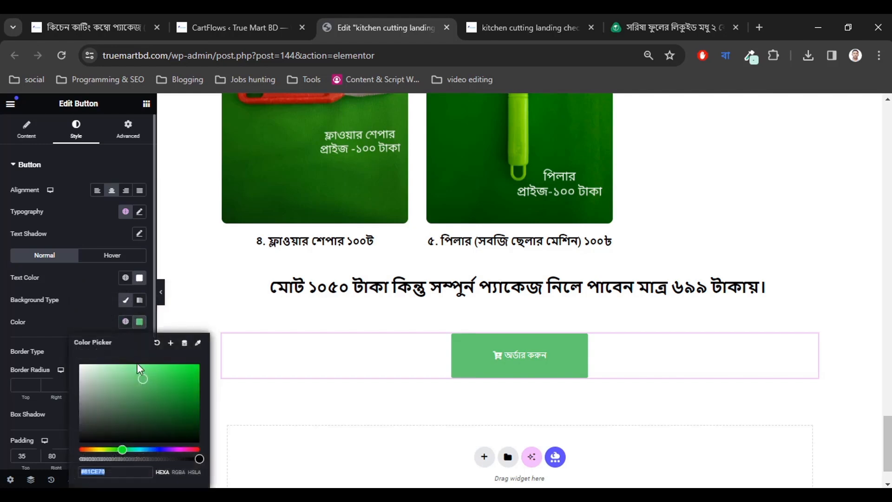
{"action": "left_click", "coordinate": [163, 450]}
{"action": "left_click", "coordinate": [163, 450]}
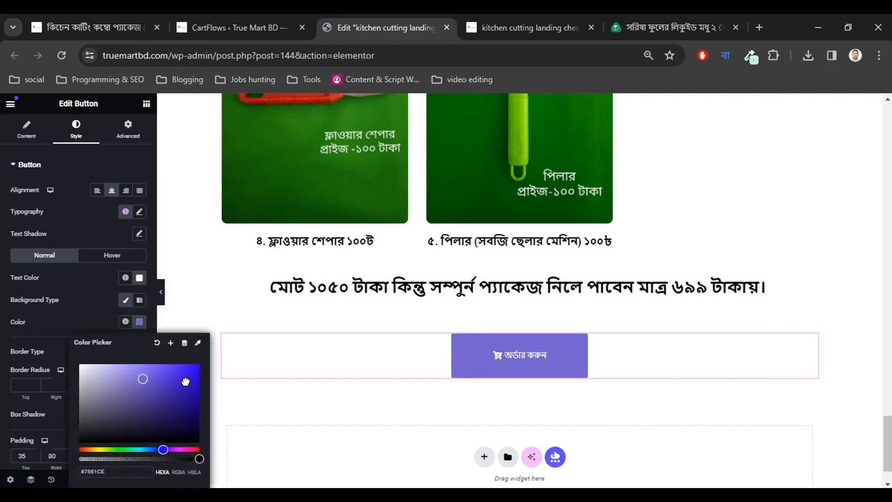
{"action": "left_click", "coordinate": [191, 374]}
{"action": "left_click", "coordinate": [83, 320]}
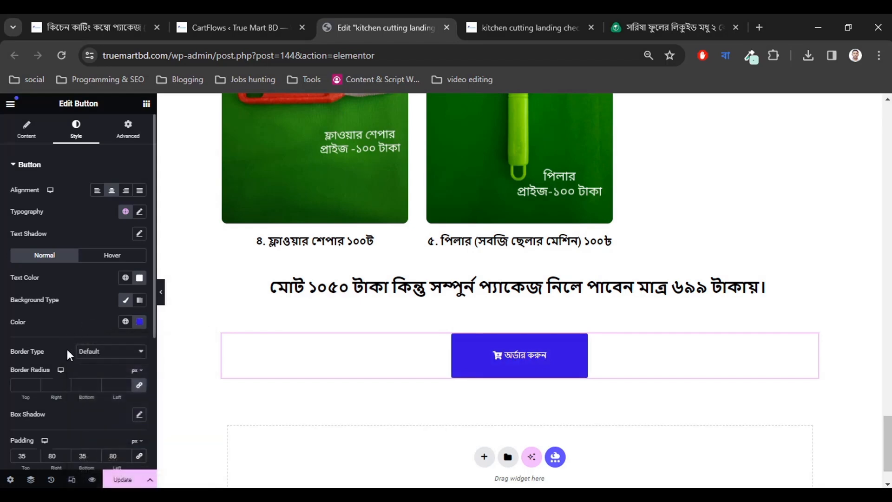
{"action": "left_click", "coordinate": [139, 212]}
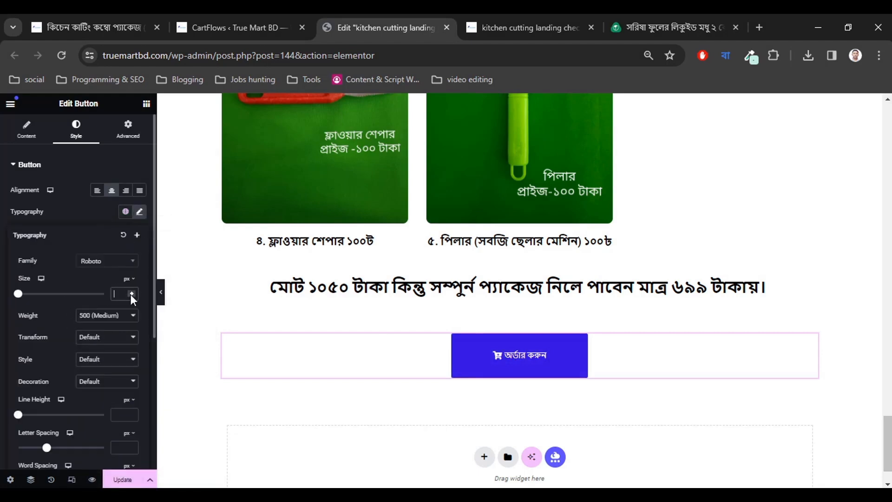
Enlarge the order button's label and icon to a 30 px font size.
{"action": "left_click_drag", "start_coordinate": [133, 292], "coordinate": [132, 295]}
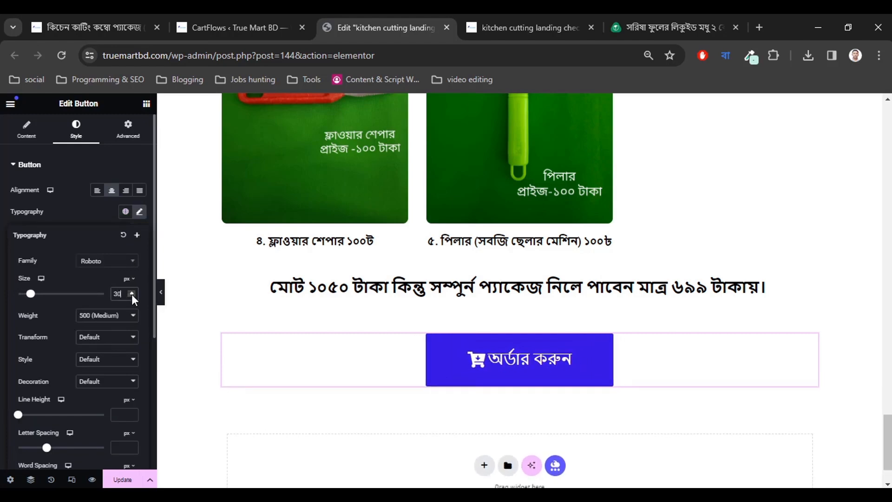
{"action": "left_click", "coordinate": [3, 332]}
Reduce the order button's left and right padding to 50 px.
{"action": "scroll", "coordinate": [51, 367], "scroll_direction": "down", "scroll_amount": 4}
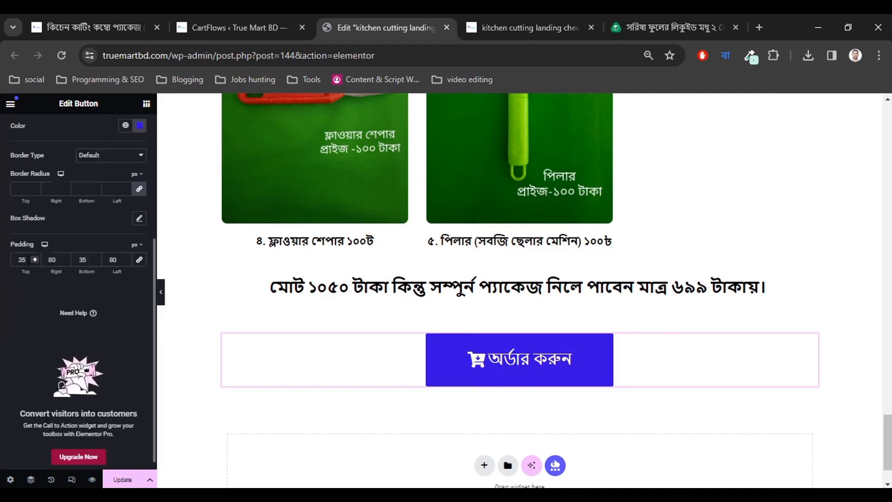
{"action": "scroll", "coordinate": [33, 296], "scroll_direction": "up", "scroll_amount": 1}
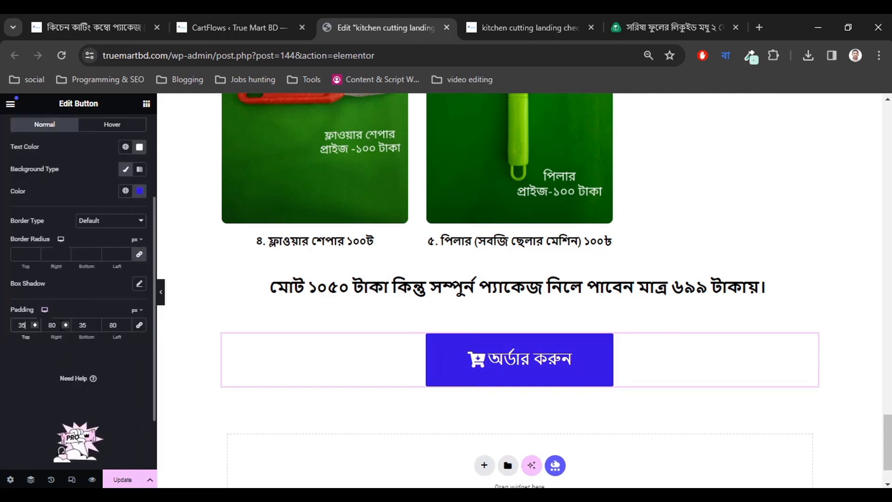
{"action": "left_click", "coordinate": [65, 327]}
{"action": "left_click", "coordinate": [66, 326]}
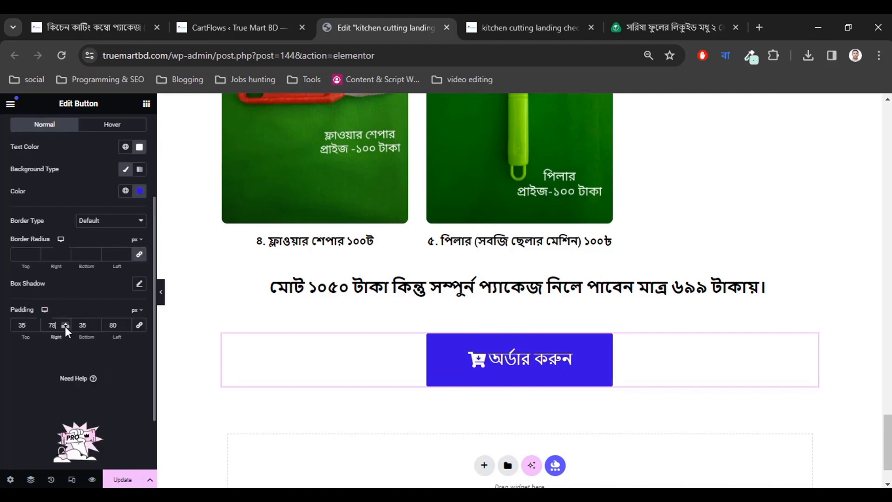
{"action": "left_click_drag", "start_coordinate": [65, 326], "coordinate": [65, 326]}
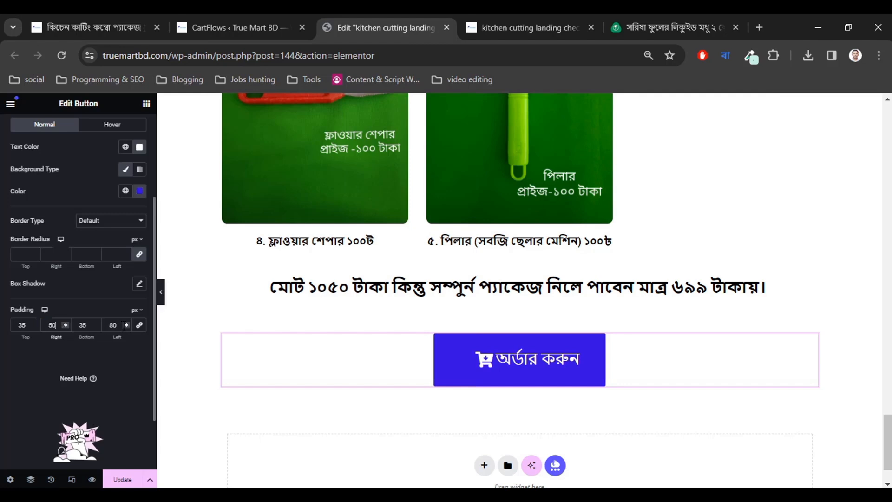
{"action": "left_click_drag", "start_coordinate": [125, 326], "coordinate": [124, 327]}
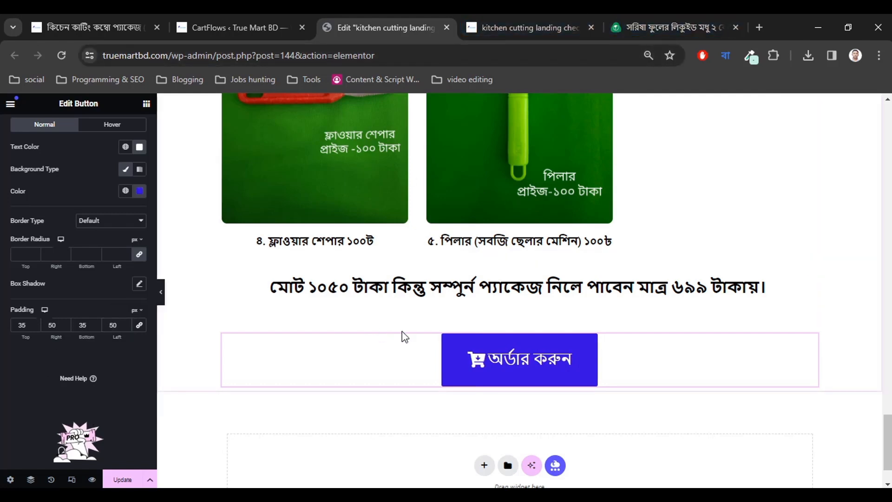
Set the order button's top padding to 30 px.
{"action": "left_click", "coordinate": [35, 324]}
{"action": "left_click", "coordinate": [34, 324]}
{"action": "left_click", "coordinate": [35, 324]}
{"action": "left_click", "coordinate": [35, 324]}
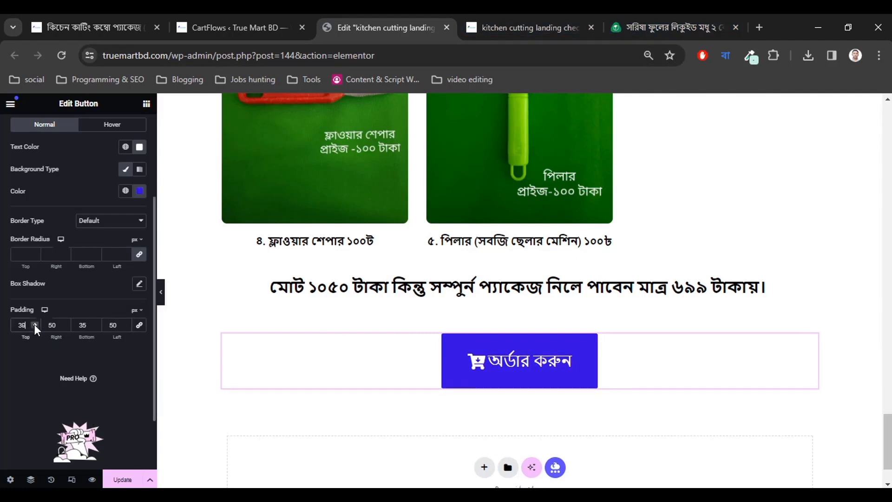
{"action": "left_click", "coordinate": [35, 324]}
{"action": "left_click", "coordinate": [34, 327]}
{"action": "left_click", "coordinate": [34, 327]}
{"action": "left_click", "coordinate": [34, 326]}
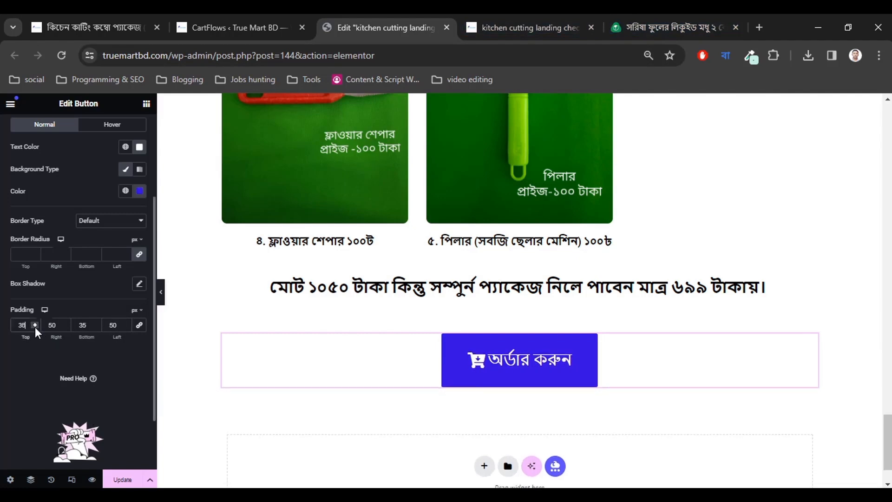
{"action": "left_click", "coordinate": [35, 327]}
{"action": "left_click", "coordinate": [34, 327]}
{"action": "left_click", "coordinate": [34, 327]}
{"action": "left_click", "coordinate": [34, 327]}
{"action": "left_click", "coordinate": [34, 327]}
{"action": "left_click", "coordinate": [35, 327]}
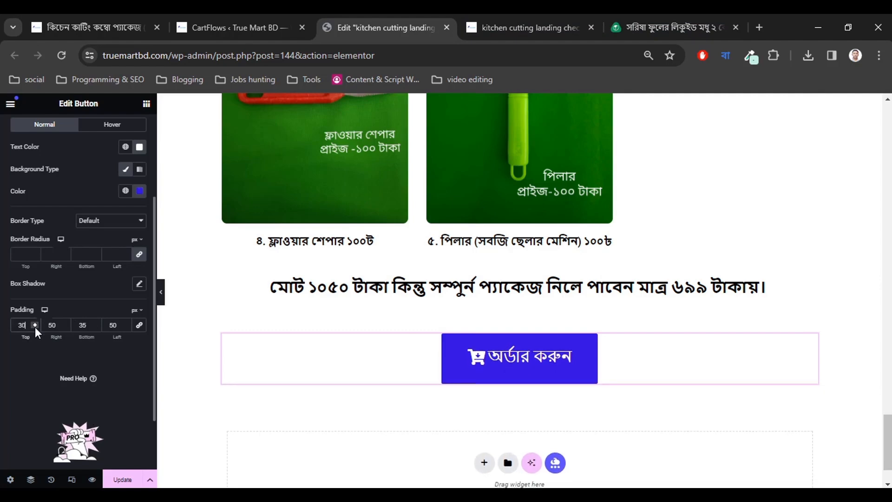
Set the order button's bottom padding to 30 px.
{"action": "left_click", "coordinate": [94, 325]}
{"action": "left_click", "coordinate": [95, 325]}
{"action": "left_click", "coordinate": [95, 325]}
{"action": "left_click", "coordinate": [94, 324]}
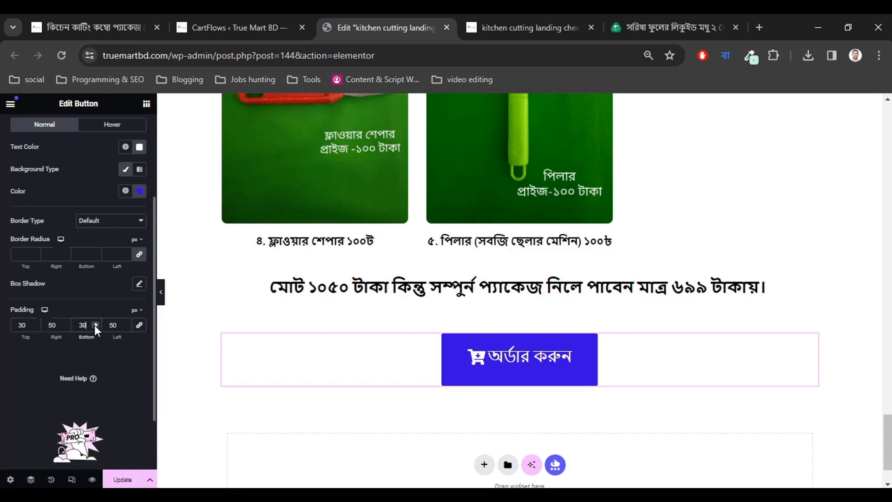
{"action": "left_click", "coordinate": [94, 326]}
{"action": "left_click", "coordinate": [95, 326]}
{"action": "left_click", "coordinate": [95, 327]}
{"action": "left_click", "coordinate": [95, 327]}
{"action": "left_click", "coordinate": [95, 326]}
{"action": "left_click", "coordinate": [95, 326]}
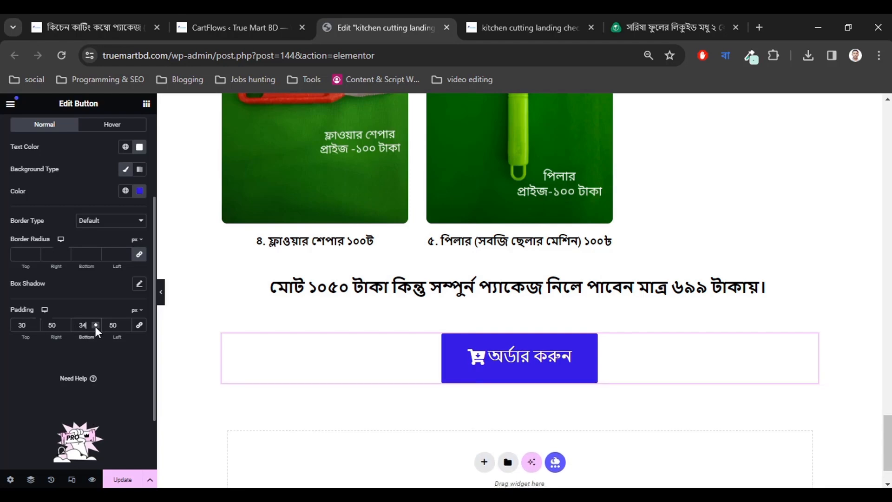
{"action": "left_click", "coordinate": [94, 326]}
{"action": "left_click", "coordinate": [95, 326]}
{"action": "left_click", "coordinate": [94, 326]}
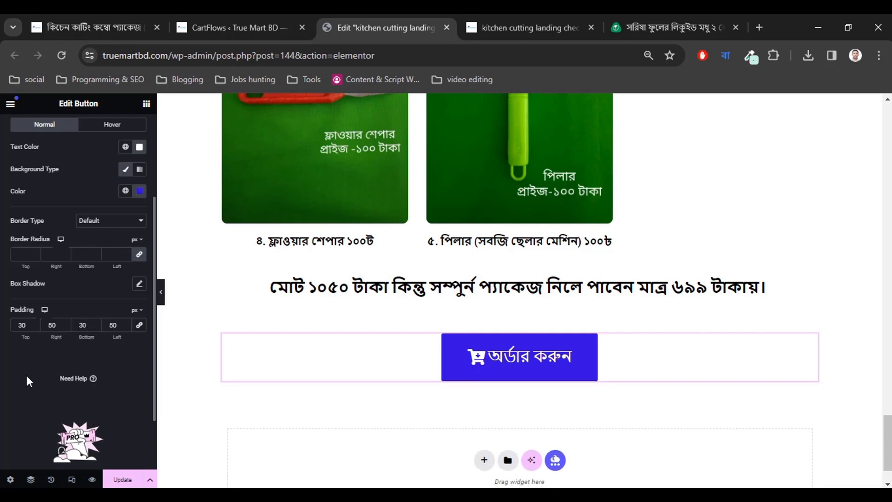
Scroll the preview and select the checkout form widget for editing.
{"action": "scroll", "coordinate": [475, 359], "scroll_direction": "up", "scroll_amount": 10}
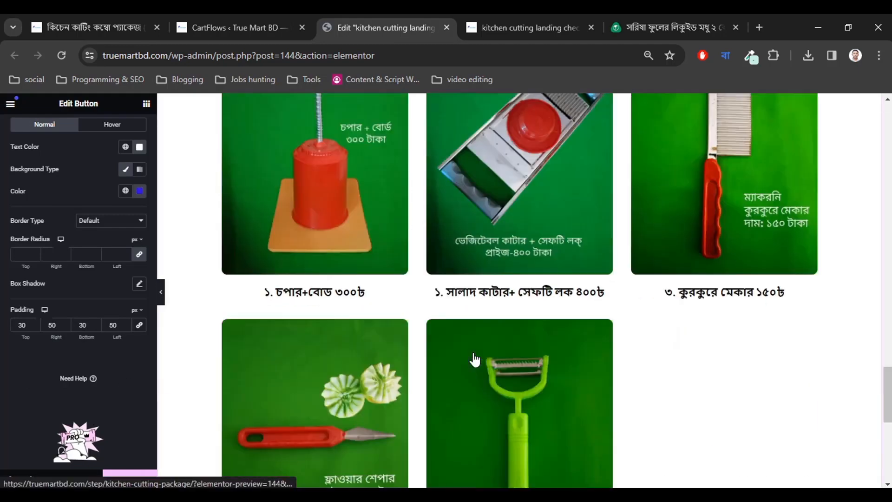
{"action": "scroll", "coordinate": [474, 359], "scroll_direction": "down", "scroll_amount": 20}
{"action": "scroll", "coordinate": [474, 358], "scroll_direction": "up", "scroll_amount": 10}
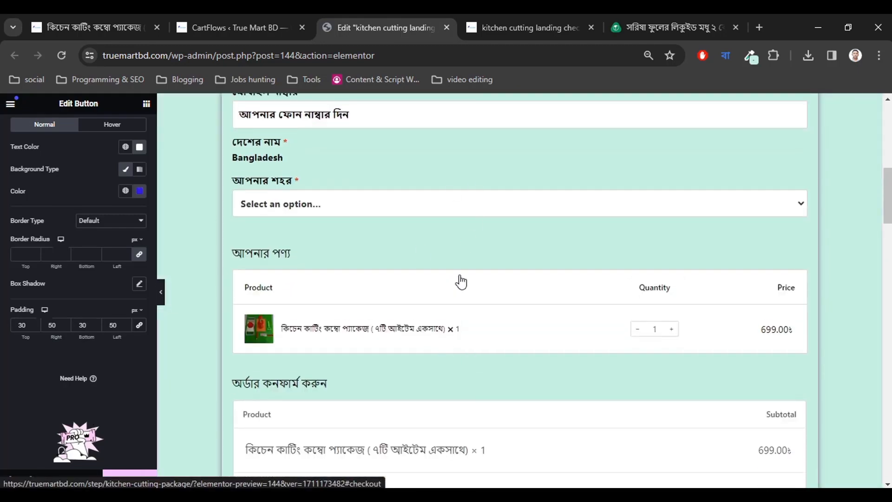
{"action": "scroll", "coordinate": [461, 281], "scroll_direction": "up", "scroll_amount": 3}
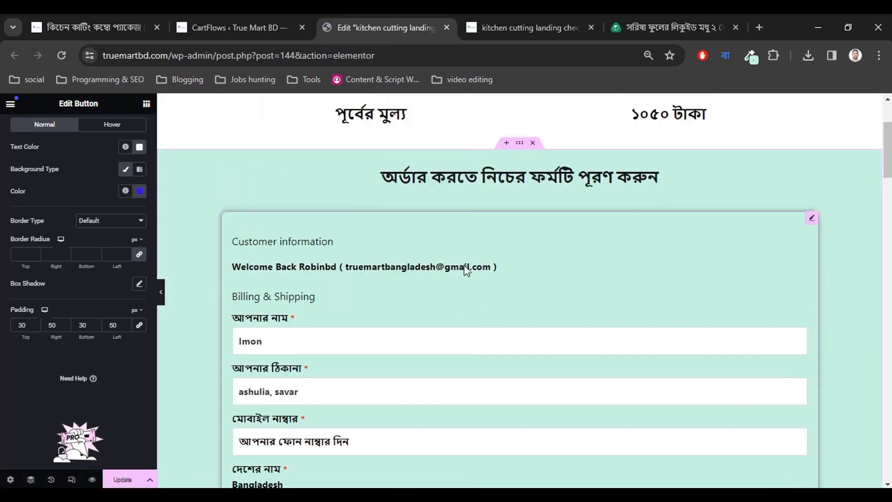
{"action": "left_click", "coordinate": [437, 249]}
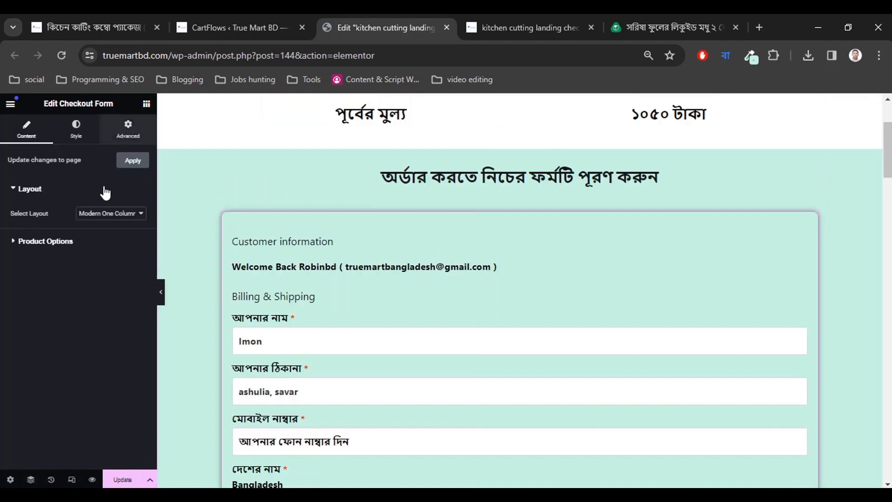
Enter 'checkout' as the checkout form's CSS ID in the Advanced settings.
{"action": "left_click", "coordinate": [128, 130]}
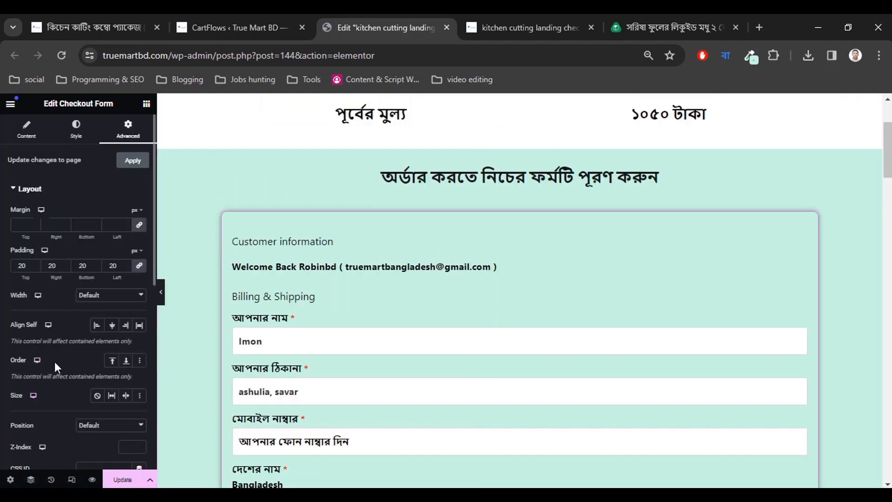
{"action": "scroll", "coordinate": [52, 354], "scroll_direction": "down", "scroll_amount": 3}
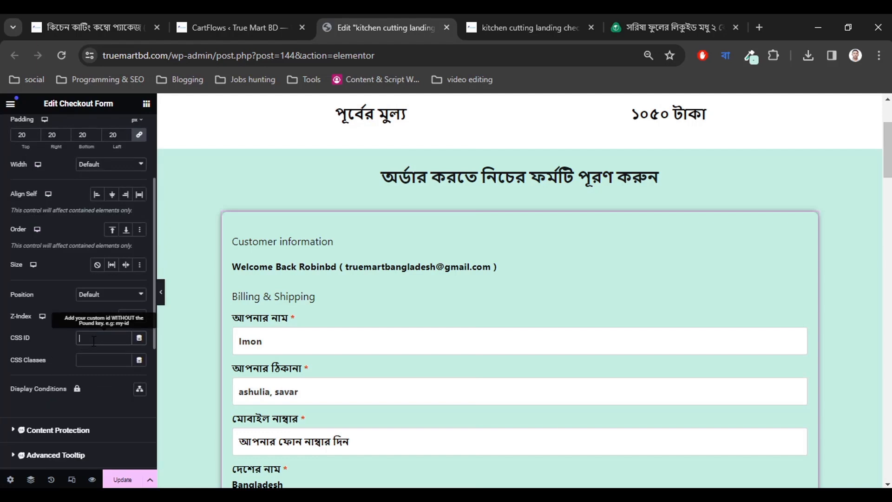
{"action": "type", "text": "checkout"}
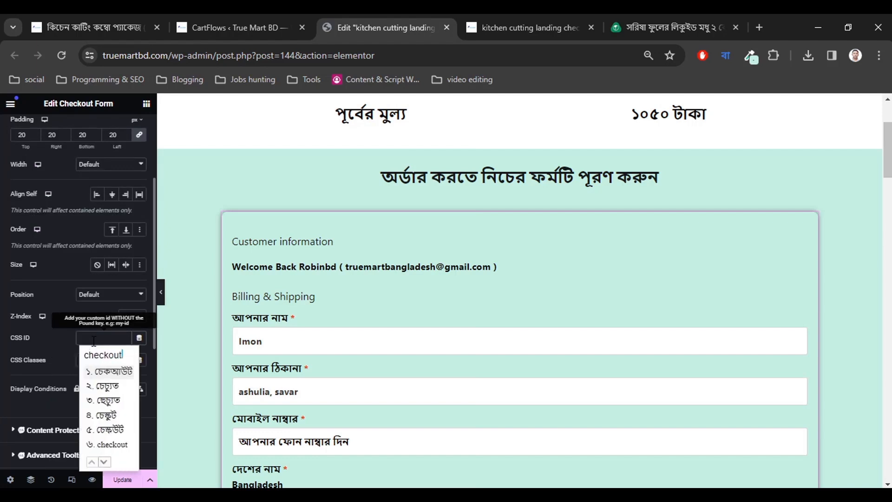
{"action": "type", "text": "6"}
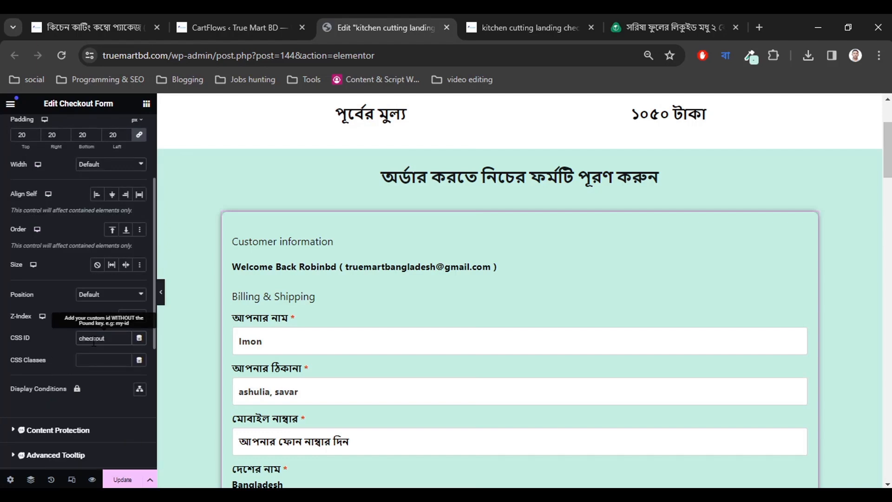
Test in the preview that the order button jumps down to the checkout form.
{"action": "scroll", "coordinate": [508, 342], "scroll_direction": "down", "scroll_amount": 20}
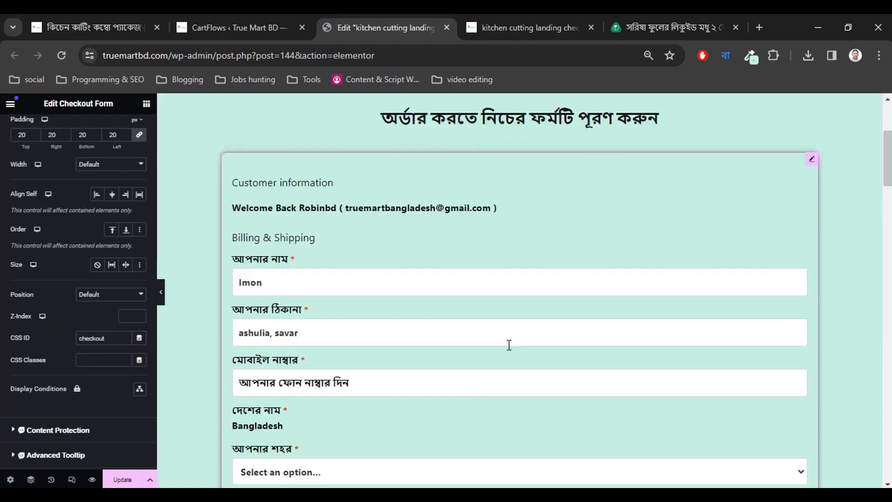
{"action": "scroll", "coordinate": [510, 350], "scroll_direction": "down", "scroll_amount": 10}
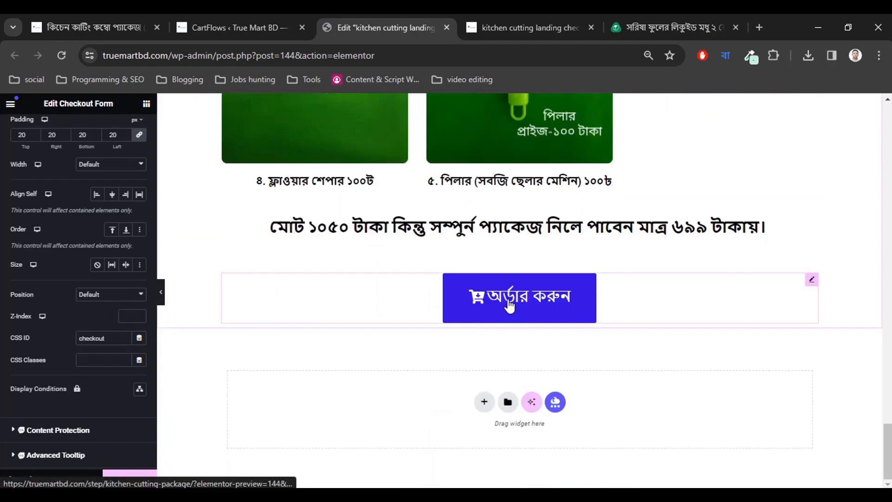
{"action": "left_click", "coordinate": [509, 315]}
{"action": "scroll", "coordinate": [467, 304], "scroll_direction": "up", "scroll_amount": 5}
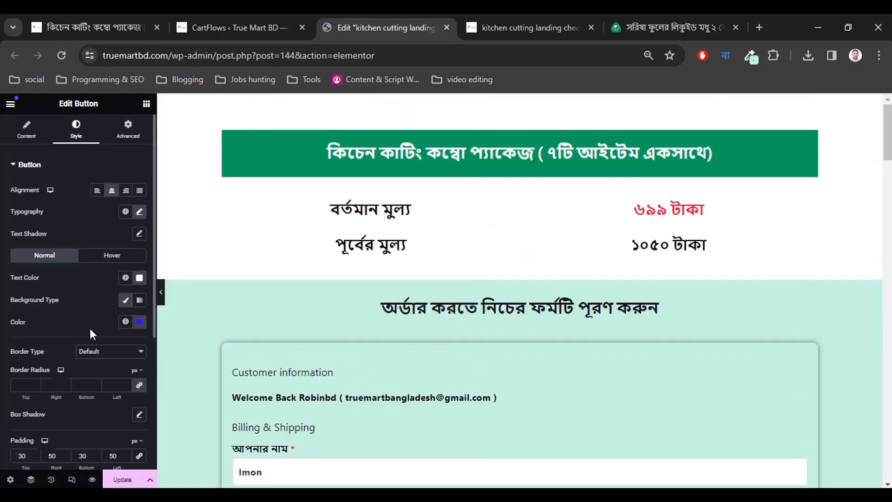
{"action": "left_click", "coordinate": [352, 371]}
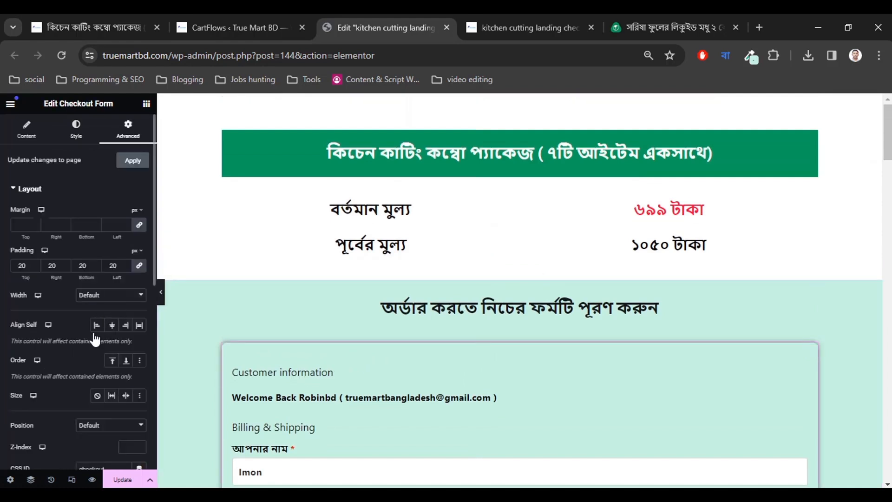
Verify the CSS ID reads 'checkout' and update the page.
{"action": "scroll", "coordinate": [109, 418], "scroll_direction": "down", "scroll_amount": 4}
{"action": "left_click", "coordinate": [105, 273]}
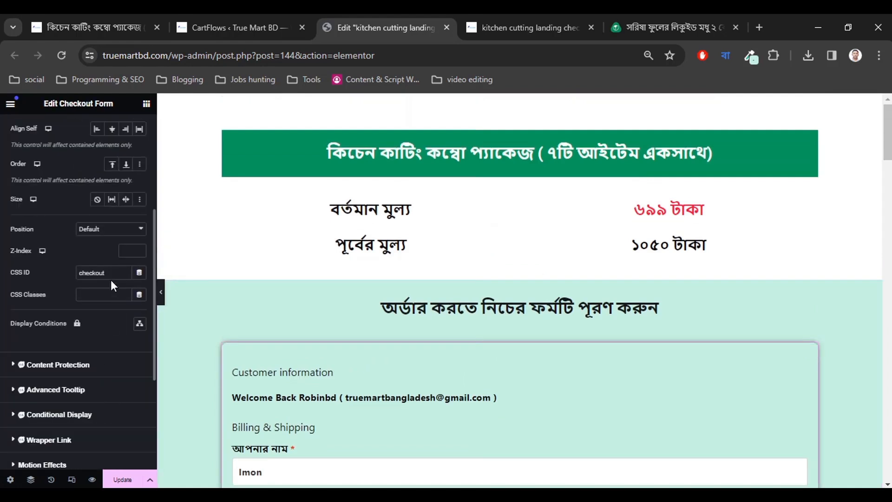
{"action": "double_click", "coordinate": [111, 273]}
{"action": "left_click", "coordinate": [107, 273]}
{"action": "scroll", "coordinate": [629, 346], "scroll_direction": "down", "scroll_amount": 8}
{"action": "scroll", "coordinate": [629, 346], "scroll_direction": "down", "scroll_amount": 15}
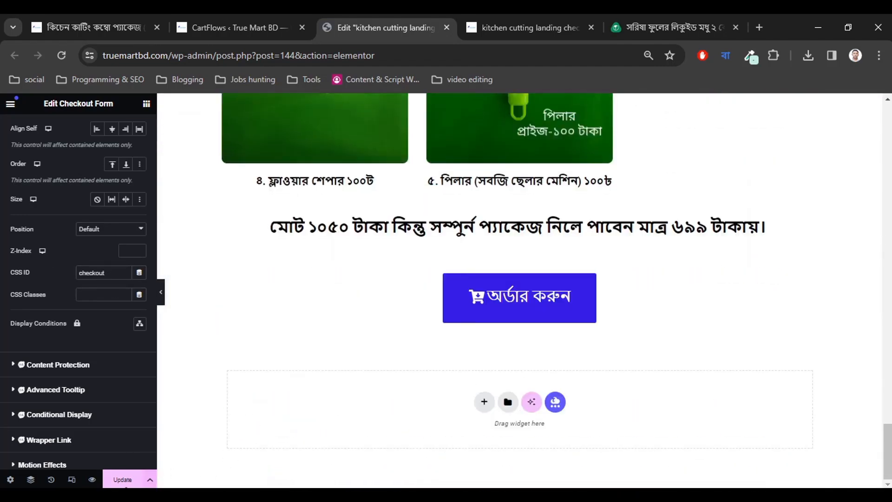
{"action": "left_click", "coordinate": [137, 479]}
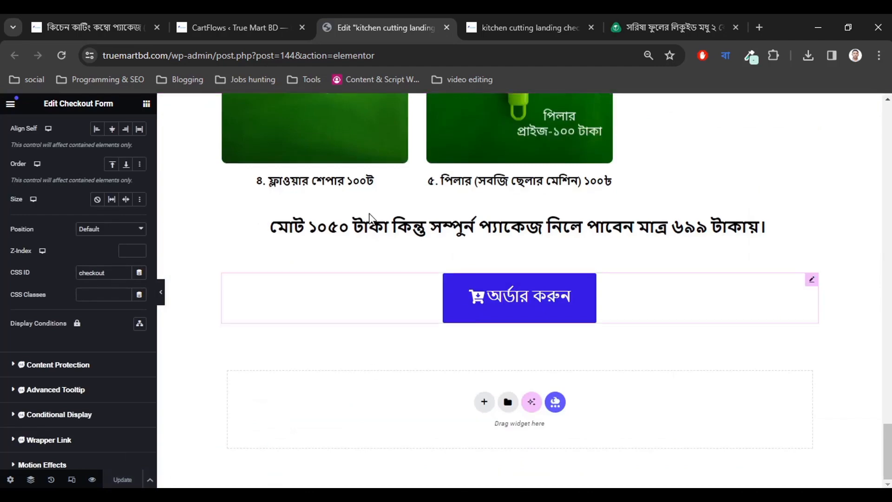
{"action": "left_click", "coordinate": [496, 21]}
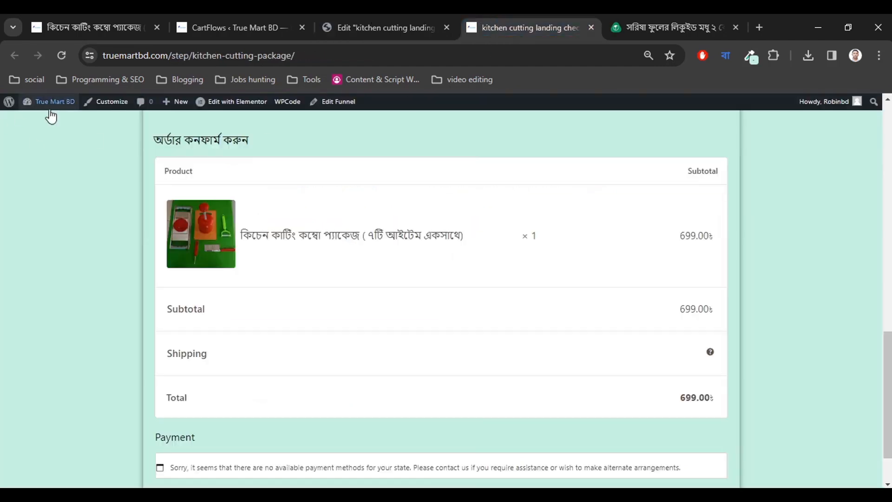
{"action": "left_click", "coordinate": [60, 55]}
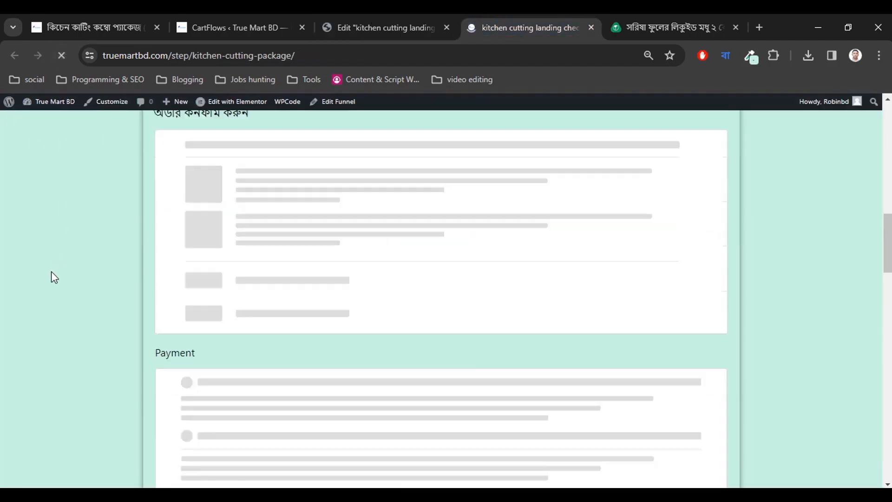
{"action": "scroll", "coordinate": [504, 325], "scroll_direction": "down", "scroll_amount": 15}
{"action": "scroll", "coordinate": [504, 321], "scroll_direction": "down", "scroll_amount": 3}
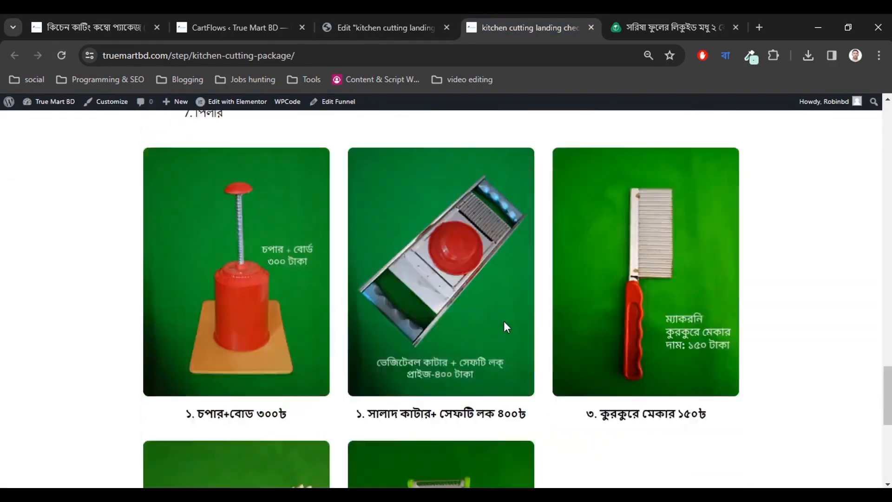
{"action": "scroll", "coordinate": [503, 322], "scroll_direction": "up", "scroll_amount": 12}
{"action": "scroll", "coordinate": [503, 321], "scroll_direction": "down", "scroll_amount": 16}
{"action": "scroll", "coordinate": [503, 322], "scroll_direction": "down", "scroll_amount": 3}
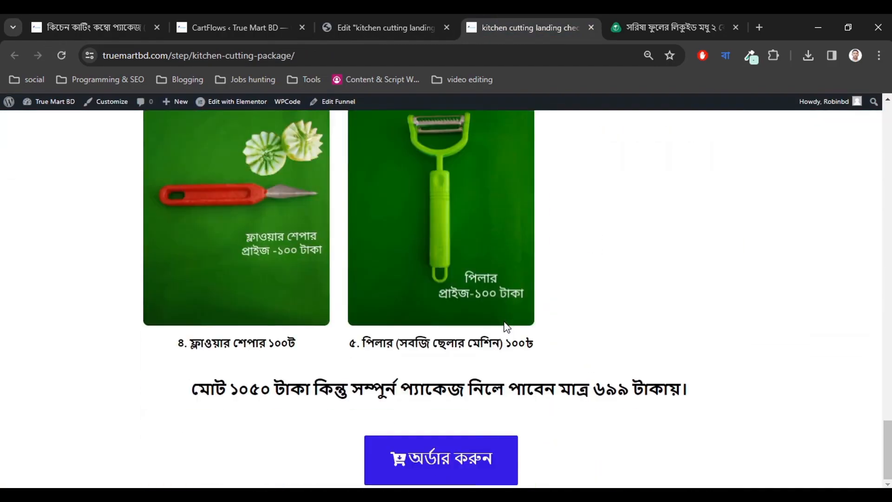
{"action": "left_click", "coordinate": [439, 467]}
{"action": "scroll", "coordinate": [497, 431], "scroll_direction": "up", "scroll_amount": 12}
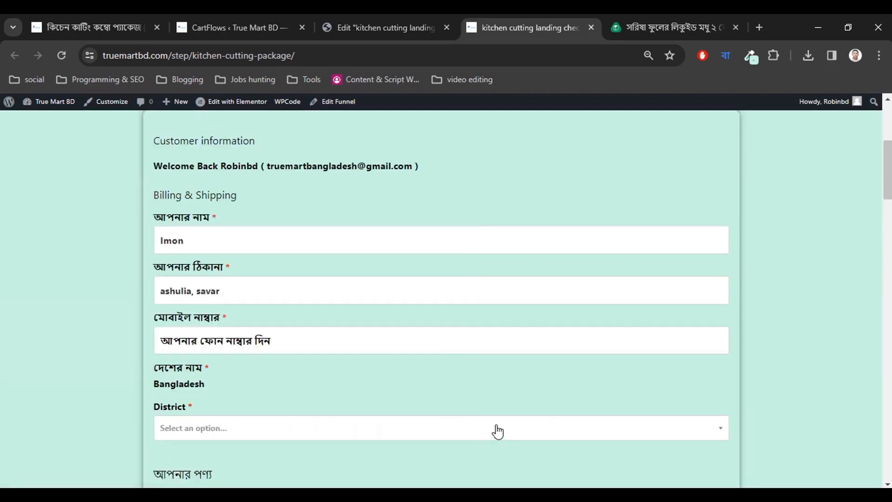
{"action": "scroll", "coordinate": [360, 328], "scroll_direction": "up", "scroll_amount": 3}
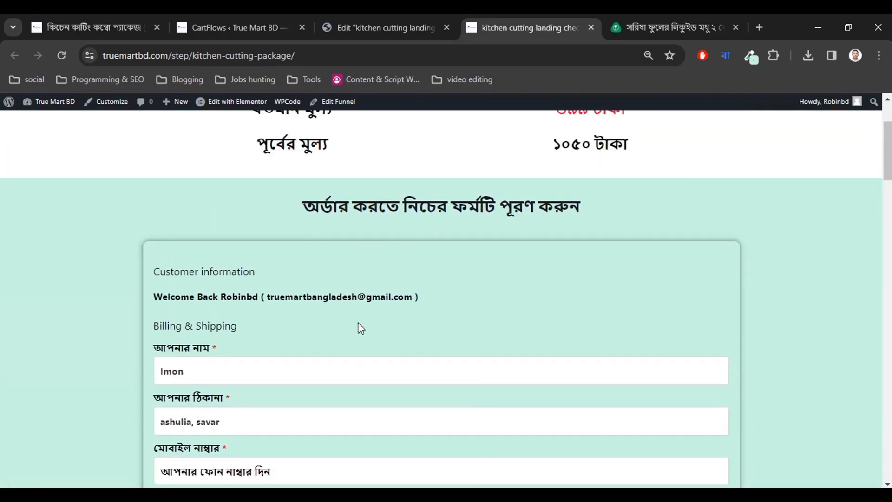
{"action": "left_click", "coordinate": [375, 20]}
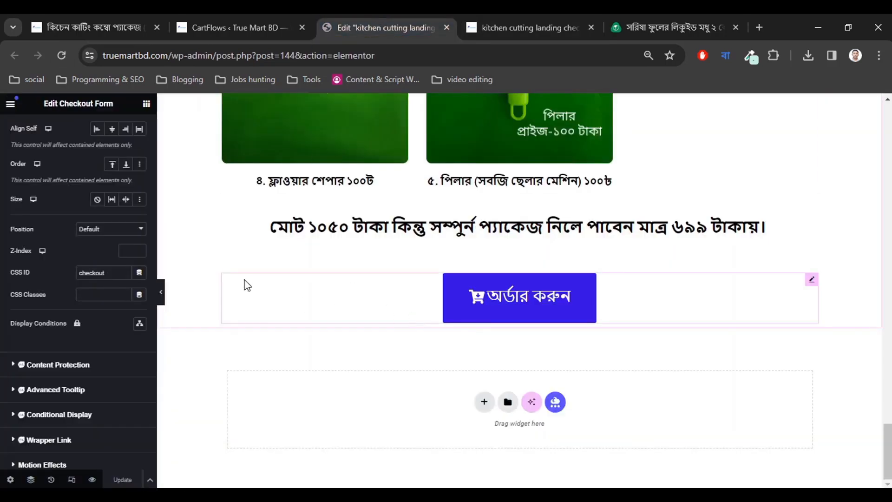
Clear the 'checkout' CSS ID from the Checkout Form widget.
{"action": "scroll", "coordinate": [367, 323], "scroll_direction": "up", "scroll_amount": 20}
{"action": "scroll", "coordinate": [369, 327], "scroll_direction": "up", "scroll_amount": 15}
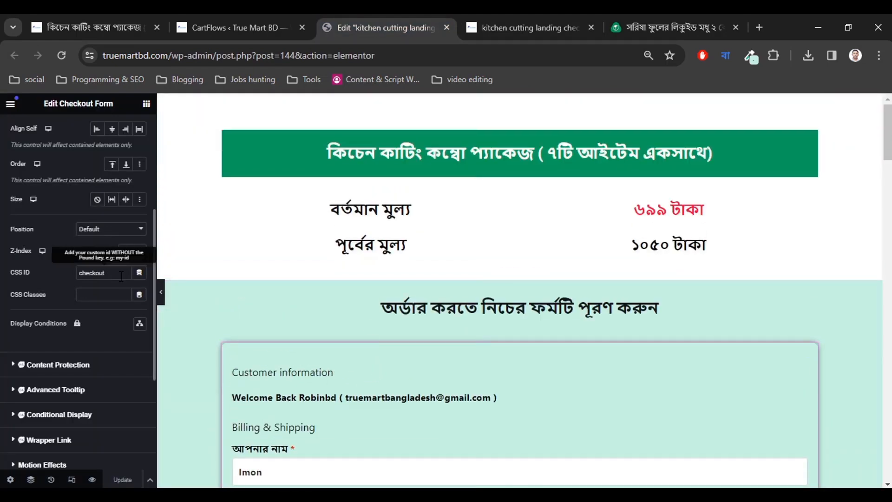
{"action": "left_click_drag", "start_coordinate": [110, 273], "coordinate": [53, 277]}
{"action": "key", "text": "ctrl+c"}
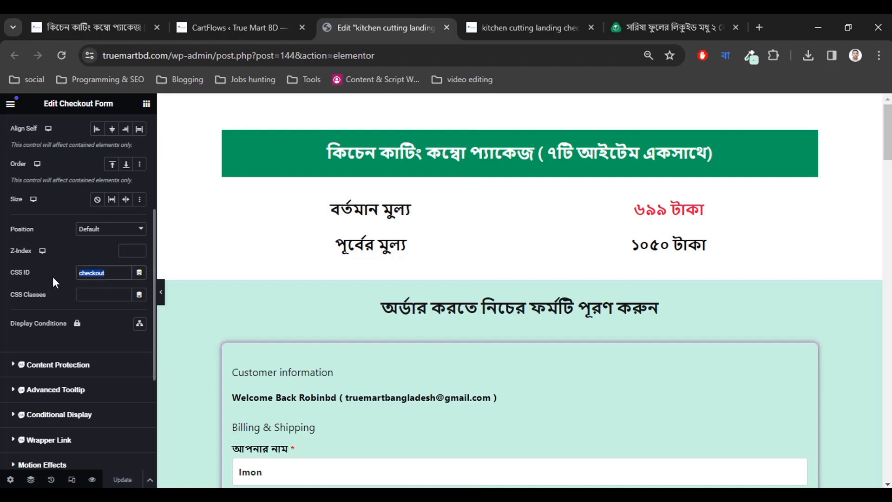
{"action": "key", "text": "BackSpace"}
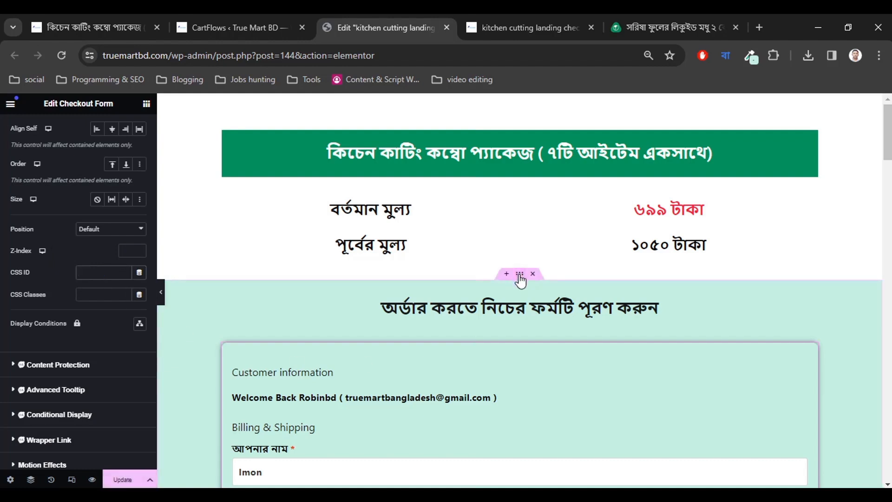
Paste 'checkout' as the enclosing section's CSS ID and update the page.
{"action": "left_click", "coordinate": [519, 275]}
{"action": "scroll", "coordinate": [90, 335], "scroll_direction": "down", "scroll_amount": 3}
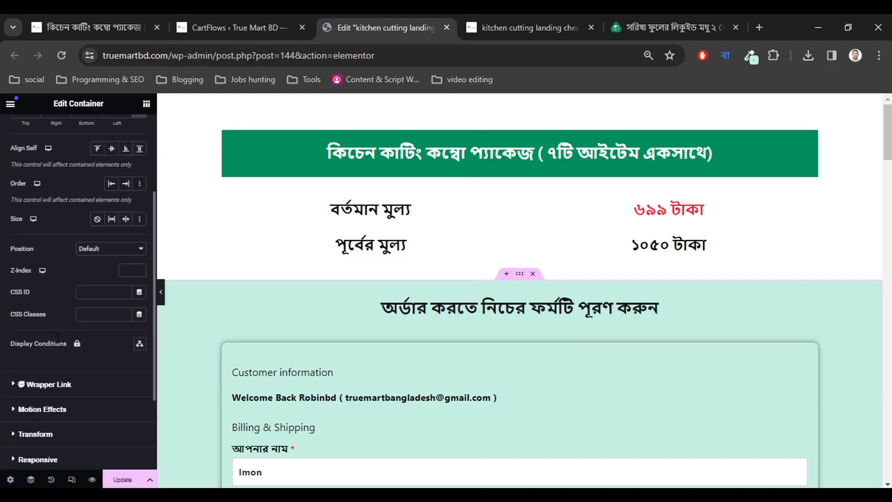
{"action": "left_click", "coordinate": [95, 292]}
{"action": "key", "text": "ctrl+v"}
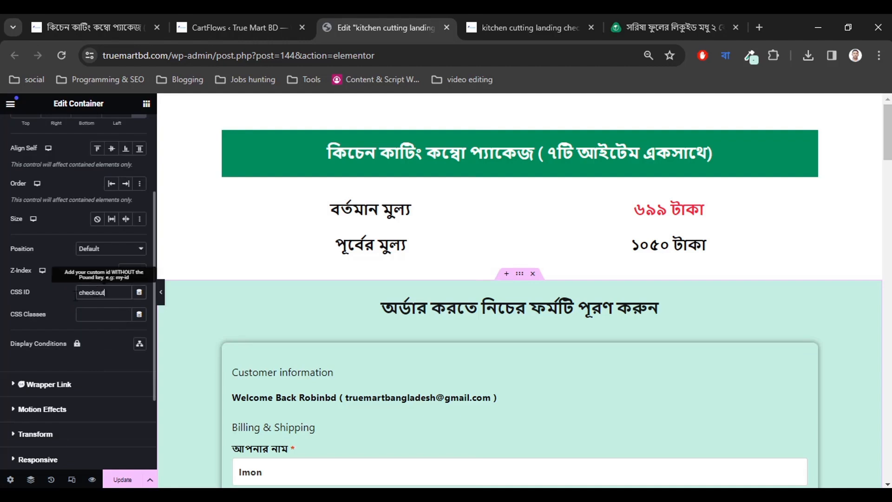
{"action": "left_click", "coordinate": [120, 478]}
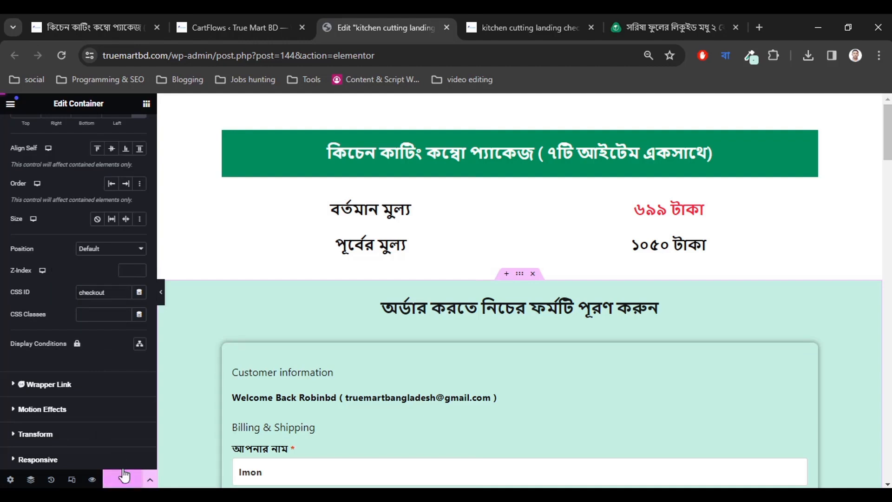
Reload the live page and confirm the blue order button jumps to the checkout form.
{"action": "left_click", "coordinate": [530, 27]}
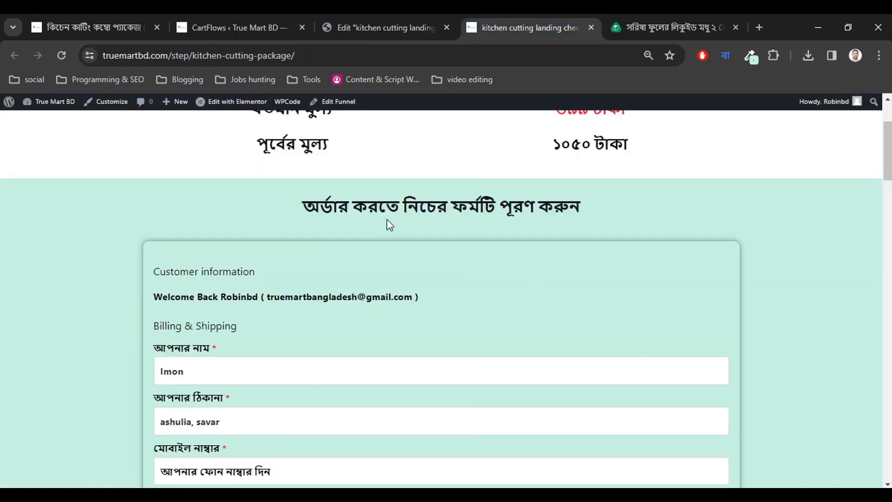
{"action": "scroll", "coordinate": [388, 223], "scroll_direction": "down", "scroll_amount": 15}
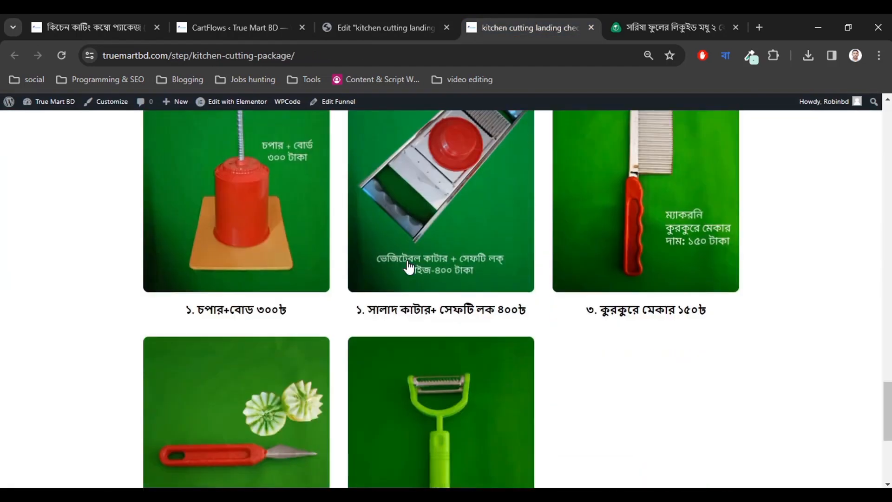
{"action": "left_click", "coordinate": [61, 55]}
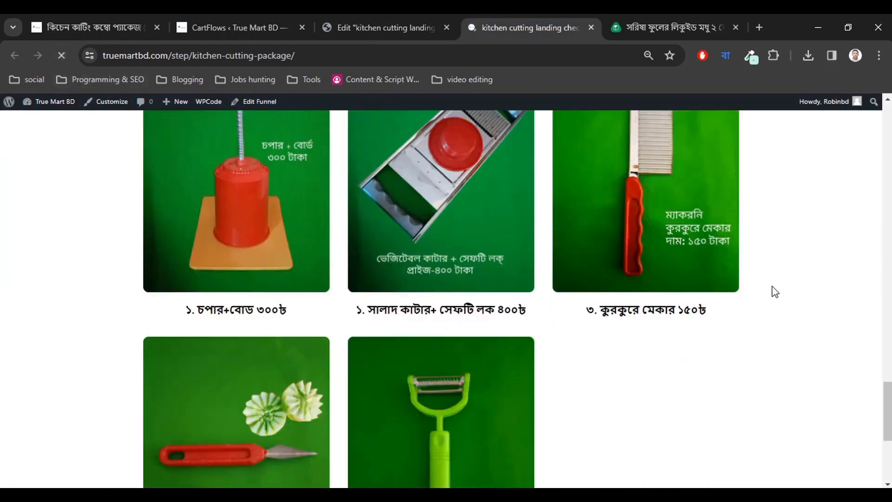
{"action": "scroll", "coordinate": [772, 291], "scroll_direction": "down", "scroll_amount": 5}
{"action": "left_click", "coordinate": [435, 468]}
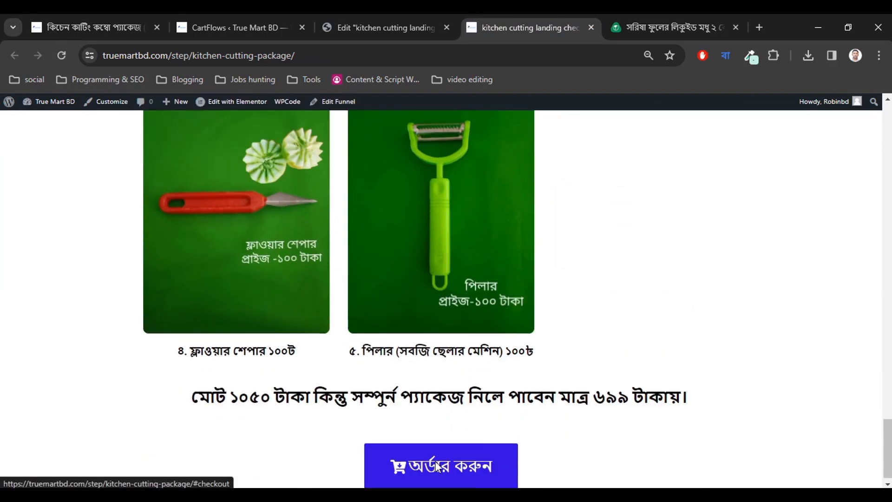
Clear the existing billing name and address fields.
{"action": "scroll", "coordinate": [338, 306], "scroll_direction": "up", "scroll_amount": 2}
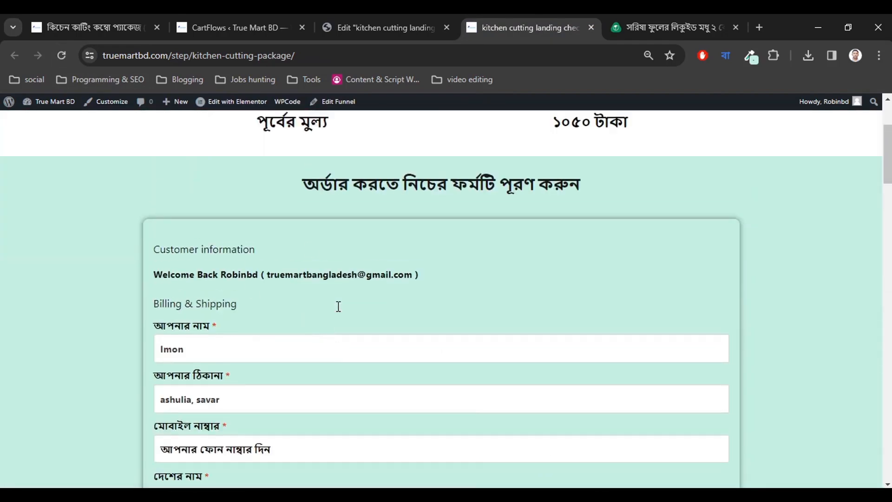
{"action": "scroll", "coordinate": [335, 320], "scroll_direction": "down", "scroll_amount": 2}
{"action": "left_click_drag", "start_coordinate": [202, 302], "coordinate": [74, 295]}
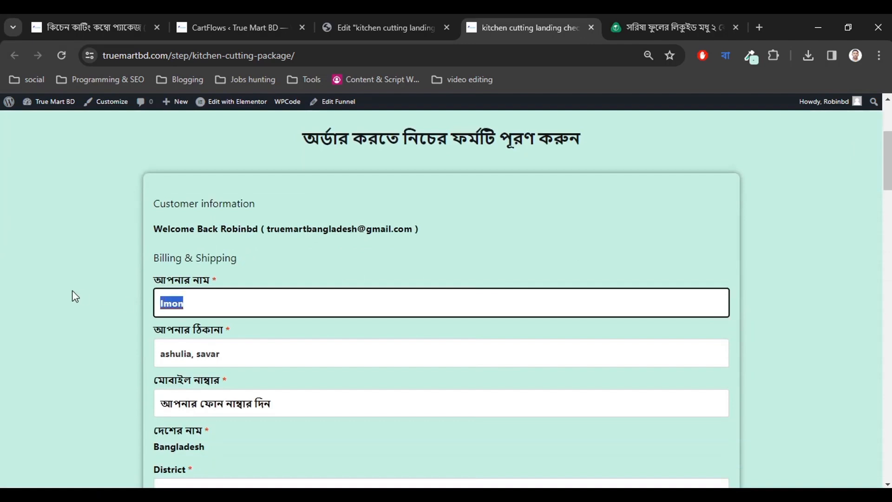
{"action": "key", "text": "BackSpace"}
{"action": "left_click", "coordinate": [105, 316]}
{"action": "left_click_drag", "start_coordinate": [246, 370], "coordinate": [116, 363]}
{"action": "key", "text": "BackSpace"}
{"action": "left_click", "coordinate": [116, 358]}
Select the mobile number field and scroll through the payment notice section.
{"action": "scroll", "coordinate": [158, 360], "scroll_direction": "down", "scroll_amount": 3}
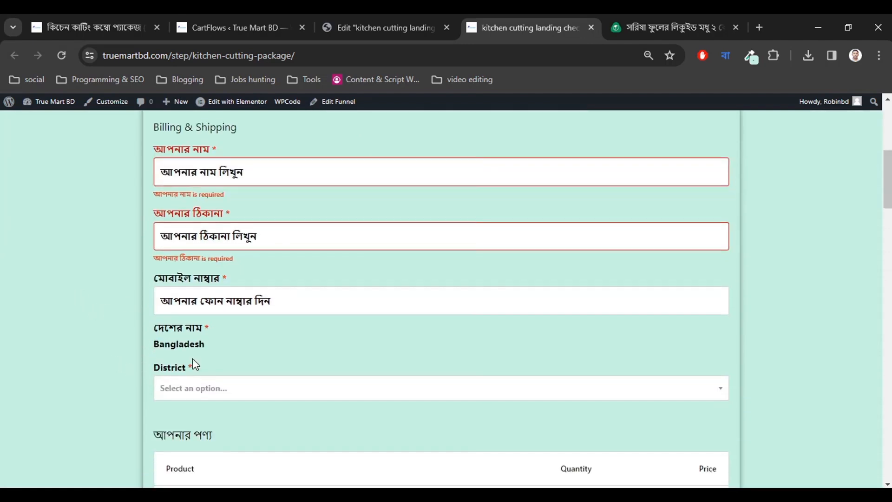
{"action": "left_click", "coordinate": [293, 298]}
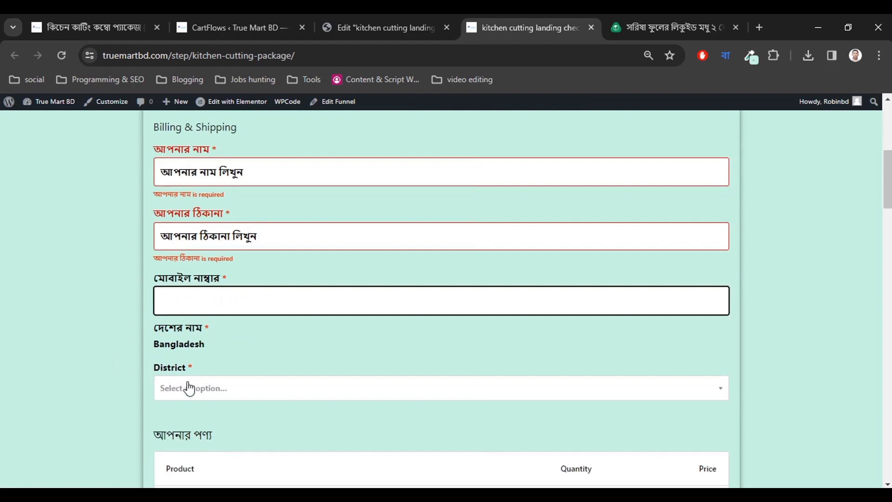
{"action": "scroll", "coordinate": [173, 391], "scroll_direction": "down", "scroll_amount": 5}
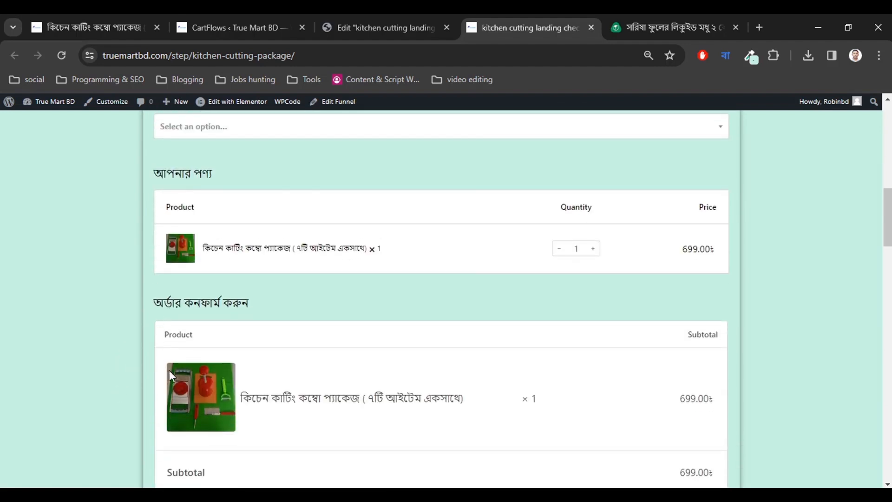
{"action": "scroll", "coordinate": [168, 370], "scroll_direction": "down", "scroll_amount": 4}
{"action": "scroll", "coordinate": [351, 271], "scroll_direction": "down", "scroll_amount": 3}
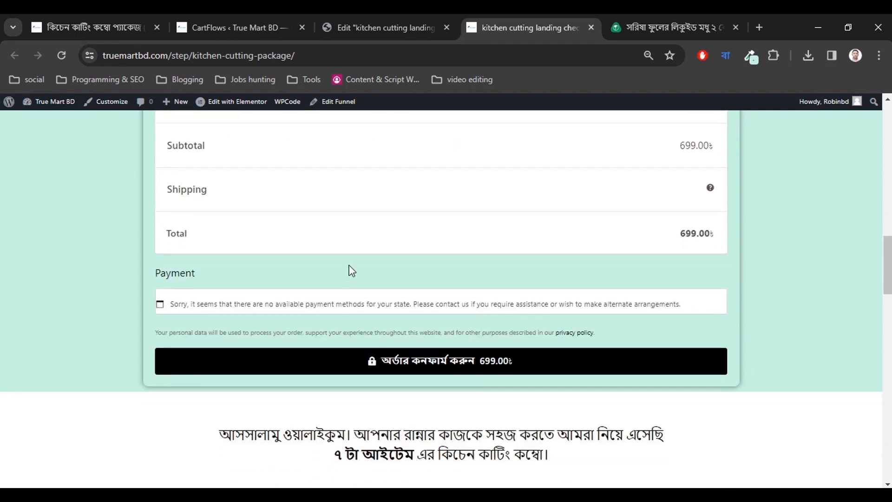
{"action": "left_click_drag", "start_coordinate": [181, 308], "coordinate": [298, 304]}
{"action": "left_click", "coordinate": [595, 246]}
{"action": "scroll", "coordinate": [331, 276], "scroll_direction": "up", "scroll_amount": 15}
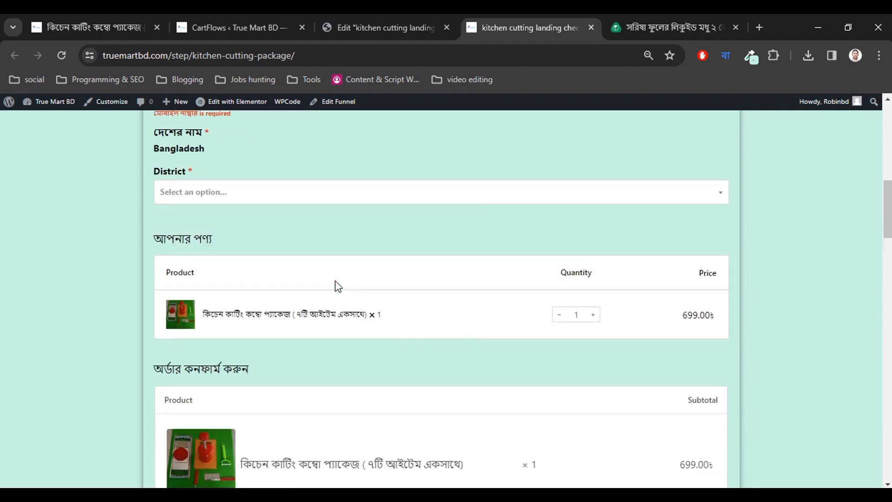
{"action": "scroll", "coordinate": [217, 304], "scroll_direction": "down", "scroll_amount": 3}
Enter a new test customer name and address in Bengali.
{"action": "left_click", "coordinate": [245, 152]}
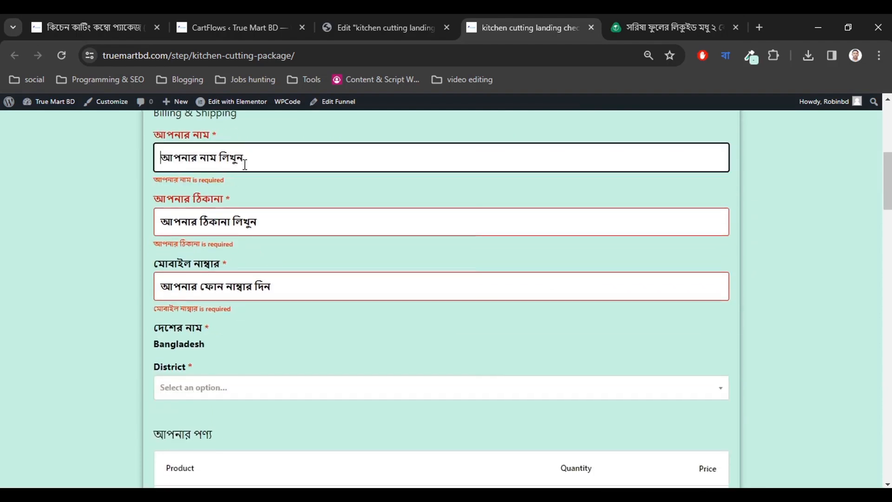
{"action": "type", "text": "imon"}
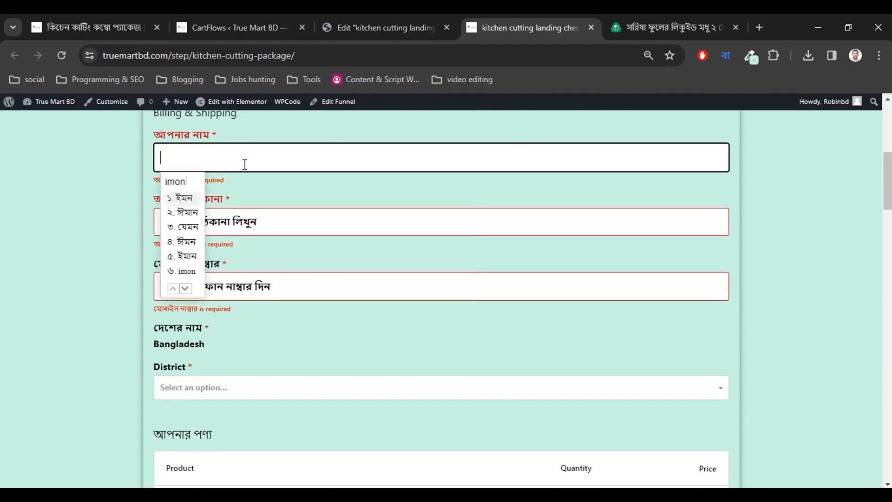
{"action": "key", "text": "space"}
{"action": "left_click", "coordinate": [226, 223]}
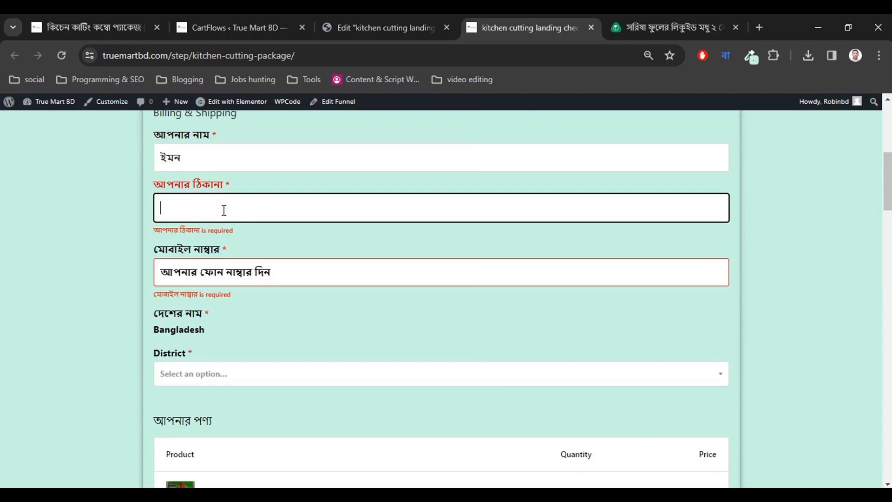
{"action": "type", "text": "dhaka"}
{"action": "key", "text": "space"}
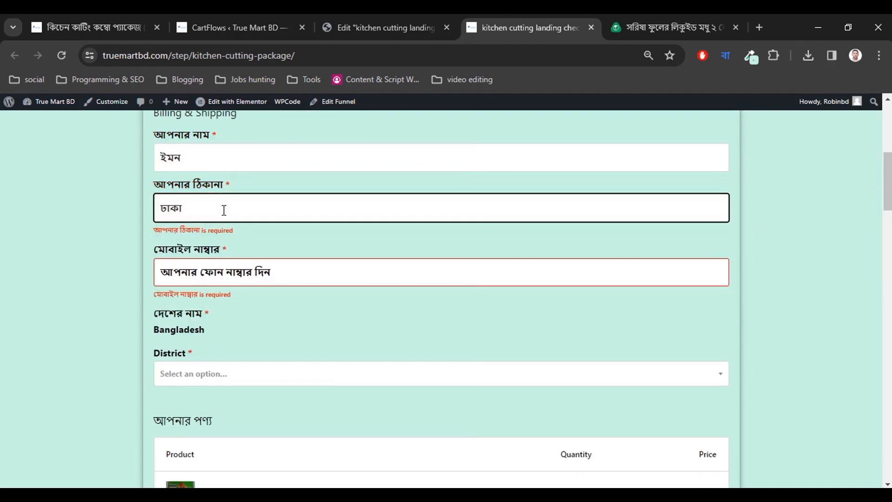
{"action": "left_click", "coordinate": [233, 268]}
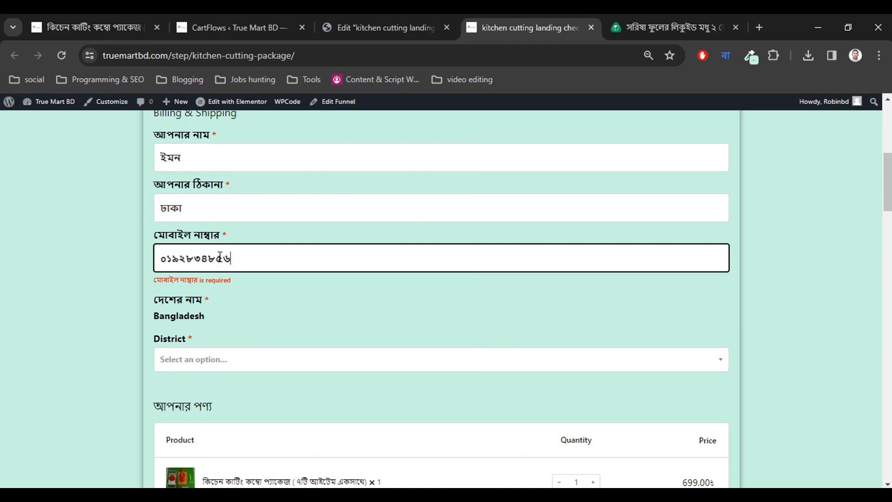
Search the District dropdown and pick Dhaka on the checkout page.
{"action": "scroll", "coordinate": [219, 278], "scroll_direction": "down", "scroll_amount": 1}
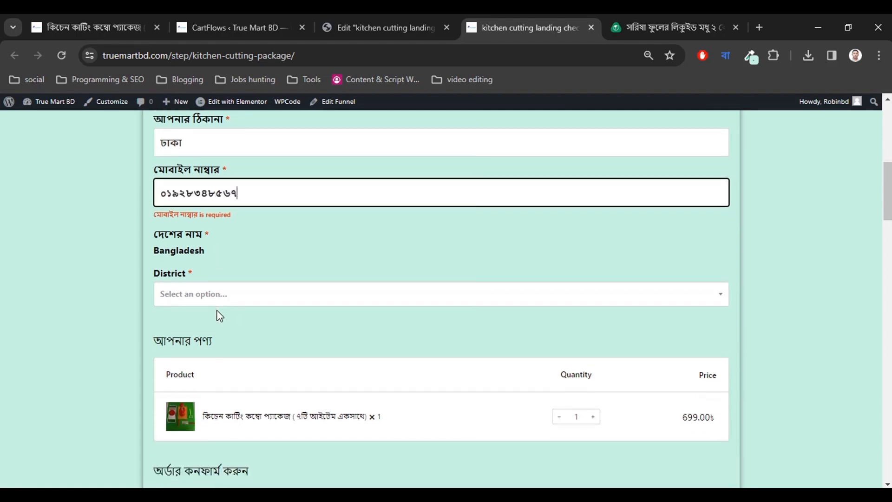
{"action": "left_click", "coordinate": [186, 299]}
{"action": "scroll", "coordinate": [194, 387], "scroll_direction": "down", "scroll_amount": 6}
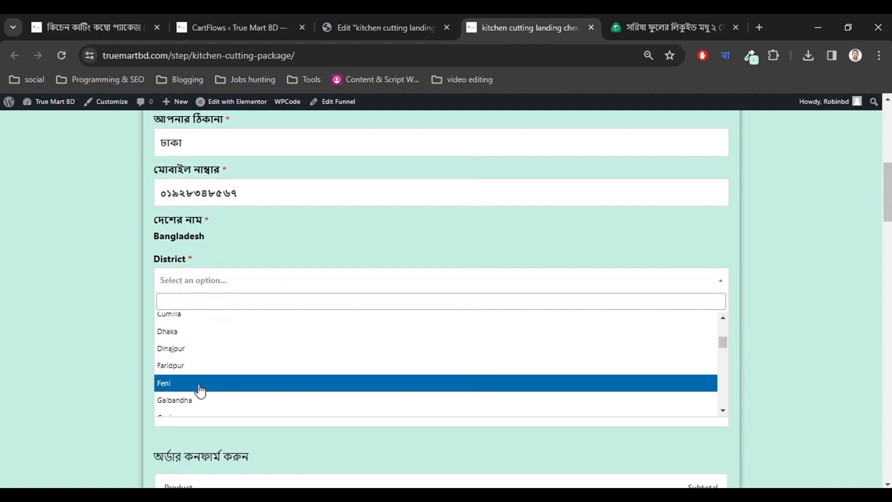
{"action": "scroll", "coordinate": [191, 375], "scroll_direction": "down", "scroll_amount": 5}
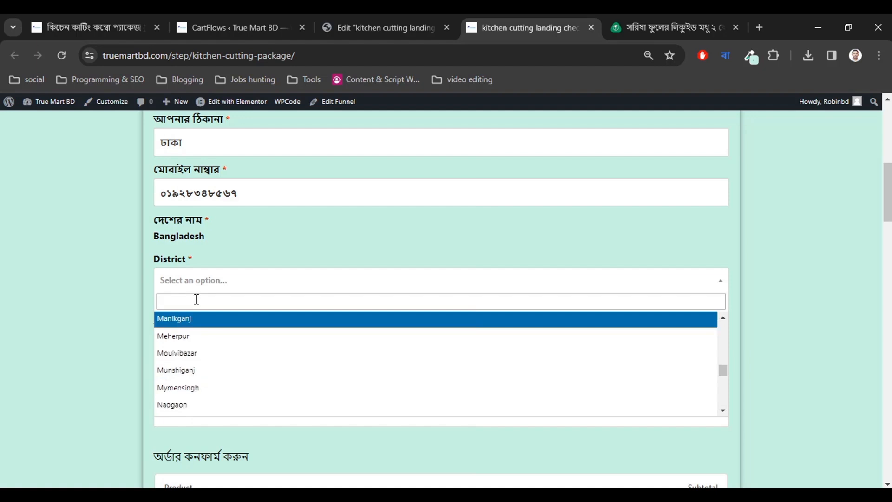
{"action": "type", "text": "dhak"}
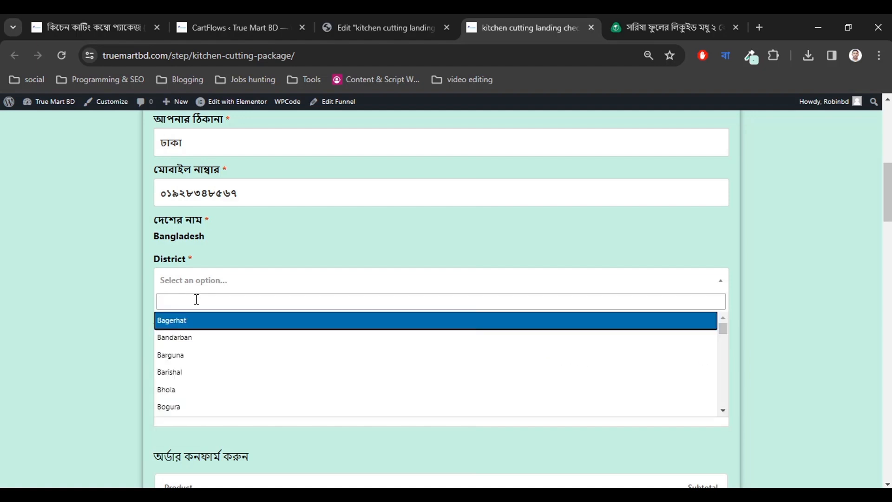
{"action": "type", "text": "dhakdhadhdhak"}
{"action": "scroll", "coordinate": [259, 366], "scroll_direction": "down", "scroll_amount": 4}
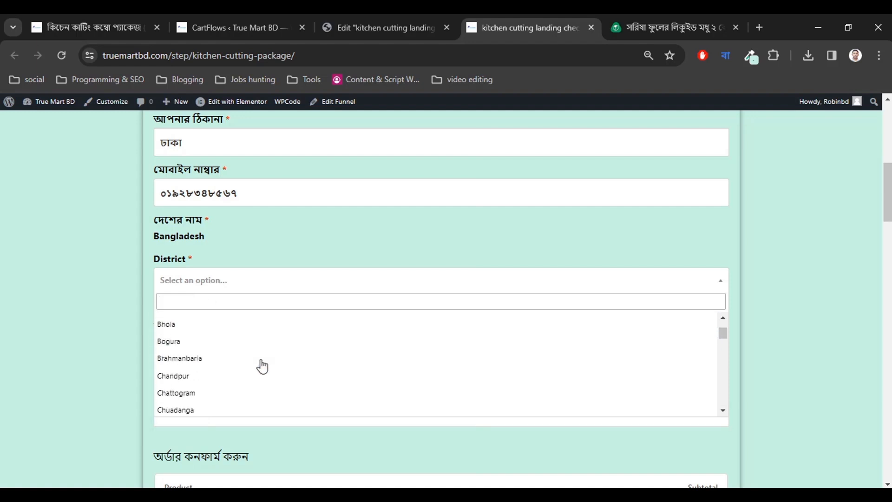
{"action": "left_click", "coordinate": [204, 334]}
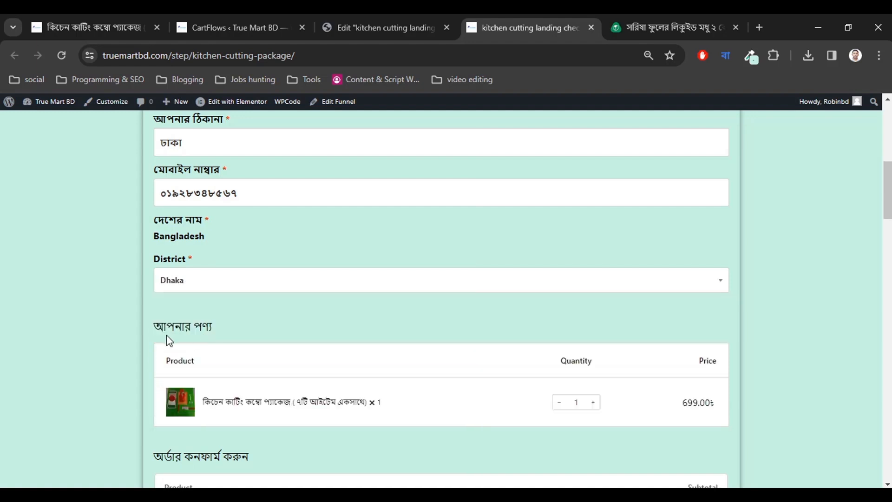
Review the shipping charge and order total calculated for Dhaka.
{"action": "scroll", "coordinate": [224, 370], "scroll_direction": "down", "scroll_amount": 4}
{"action": "scroll", "coordinate": [225, 369], "scroll_direction": "down", "scroll_amount": 5}
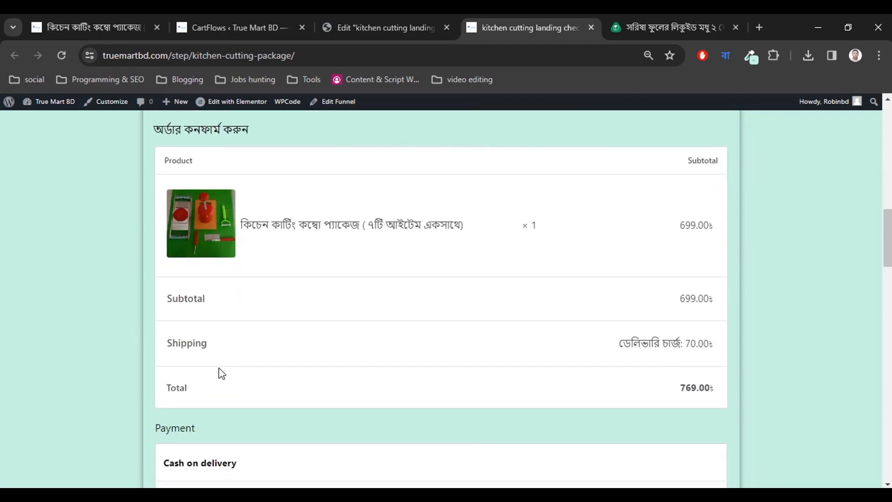
{"action": "left_click_drag", "start_coordinate": [640, 284], "coordinate": [717, 282]}
{"action": "left_click", "coordinate": [566, 323]}
{"action": "scroll", "coordinate": [522, 328], "scroll_direction": "down", "scroll_amount": 2}
{"action": "scroll", "coordinate": [523, 328], "scroll_direction": "down", "scroll_amount": 15}
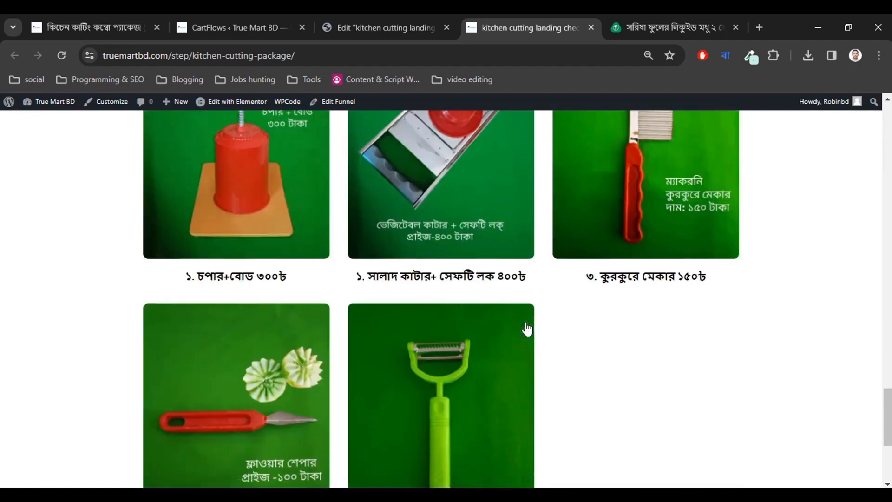
{"action": "scroll", "coordinate": [527, 325], "scroll_direction": "up", "scroll_amount": 4}
{"action": "scroll", "coordinate": [527, 325], "scroll_direction": "up", "scroll_amount": 15}
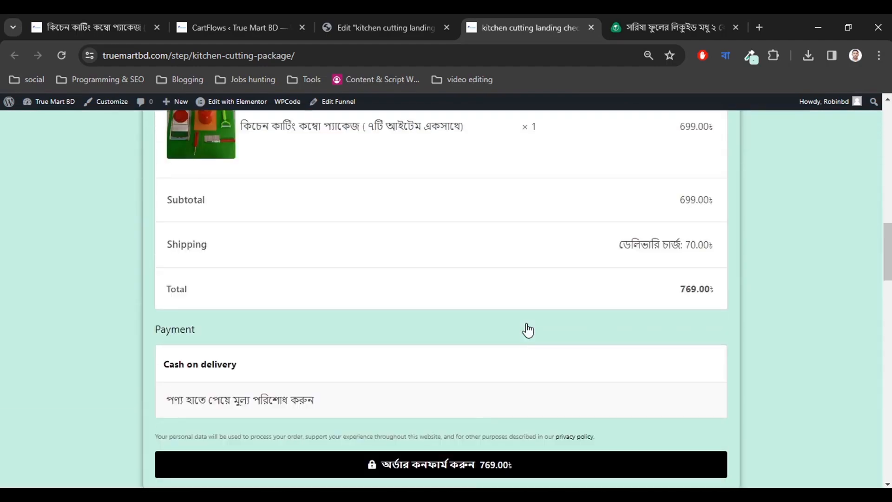
{"action": "scroll", "coordinate": [354, 347], "scroll_direction": "down", "scroll_amount": 5}
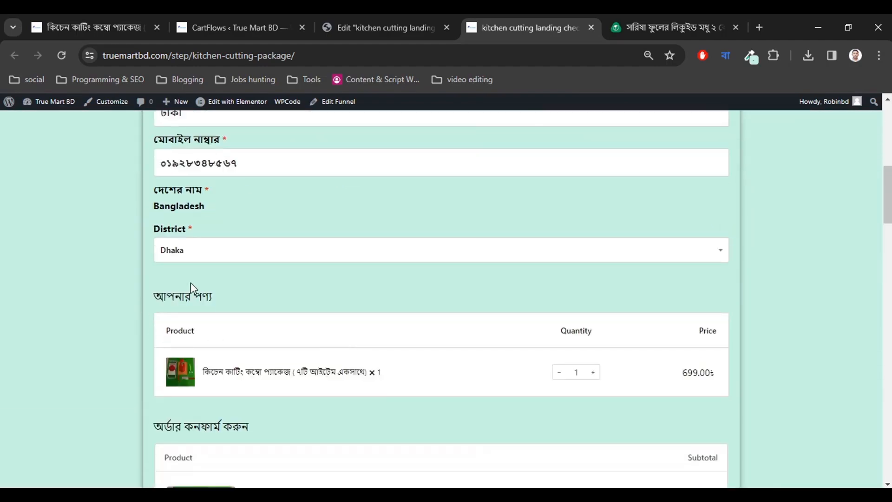
{"action": "scroll", "coordinate": [204, 199], "scroll_direction": "down", "scroll_amount": 1}
Change the District to Jashore and confirm shipping 130.00 and total 829.00.
{"action": "left_click", "coordinate": [205, 189]}
{"action": "scroll", "coordinate": [204, 292], "scroll_direction": "down", "scroll_amount": 3}
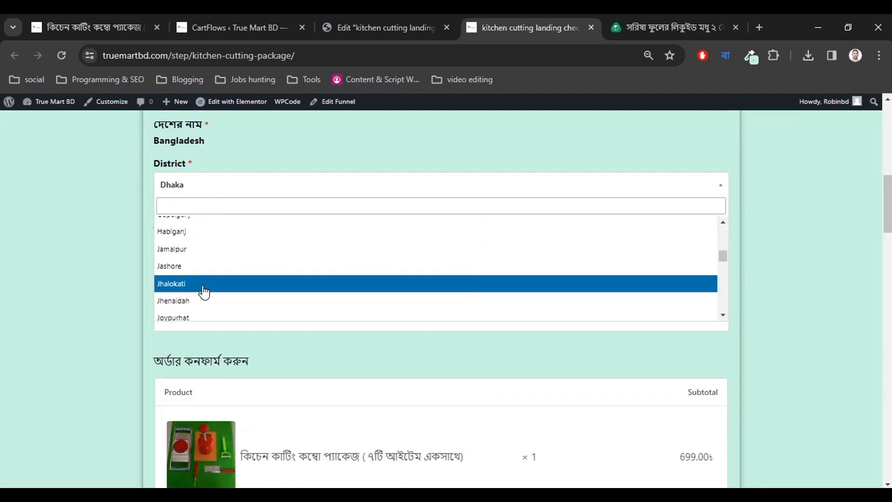
{"action": "left_click", "coordinate": [202, 268]}
{"action": "scroll", "coordinate": [344, 332], "scroll_direction": "down", "scroll_amount": 7}
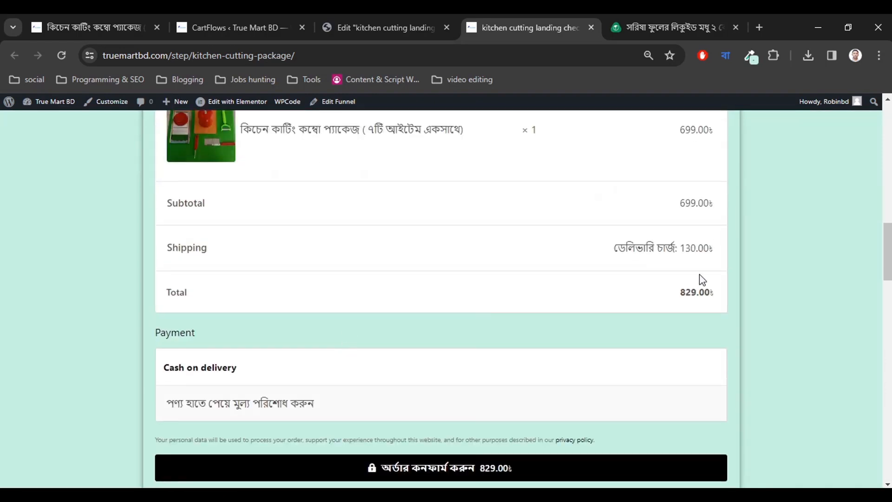
{"action": "left_click_drag", "start_coordinate": [677, 247], "coordinate": [695, 249]}
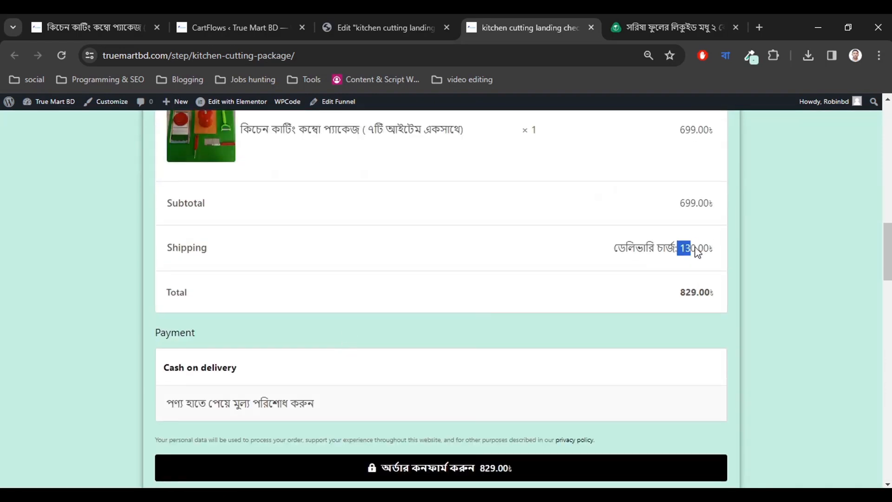
{"action": "left_click", "coordinate": [135, 17]}
Close the checkout step's settings panel in the CartFlows funnel.
{"action": "left_click", "coordinate": [252, 17]}
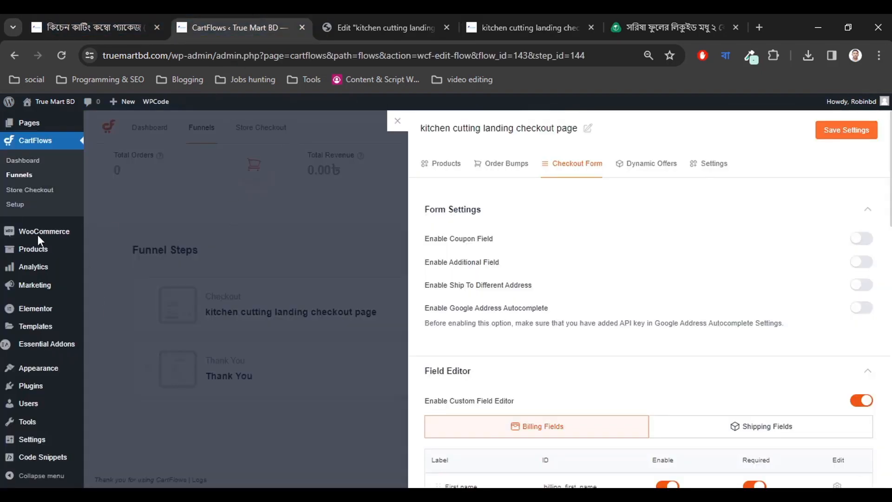
{"action": "left_click", "coordinate": [397, 124]}
{"action": "mouse_move", "coordinate": [70, 222]}
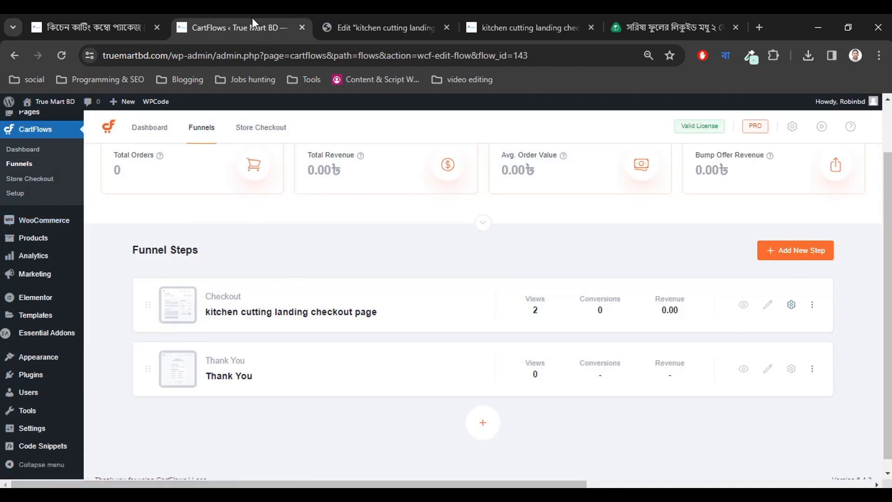
Return to the live checkout page and review the Cash on delivery 829.00 total.
{"action": "left_click", "coordinate": [353, 18]}
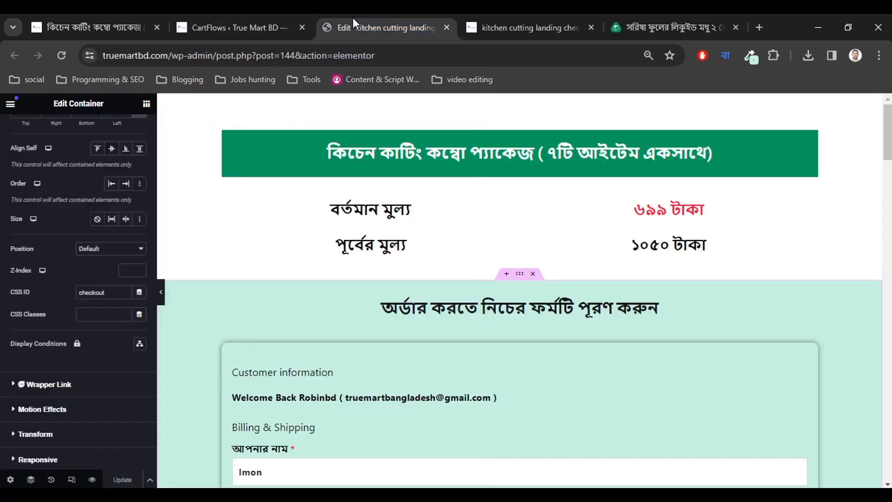
{"action": "left_click", "coordinate": [519, 19]}
{"action": "left_click", "coordinate": [430, 262]}
{"action": "scroll", "coordinate": [730, 283], "scroll_direction": "down", "scroll_amount": 3}
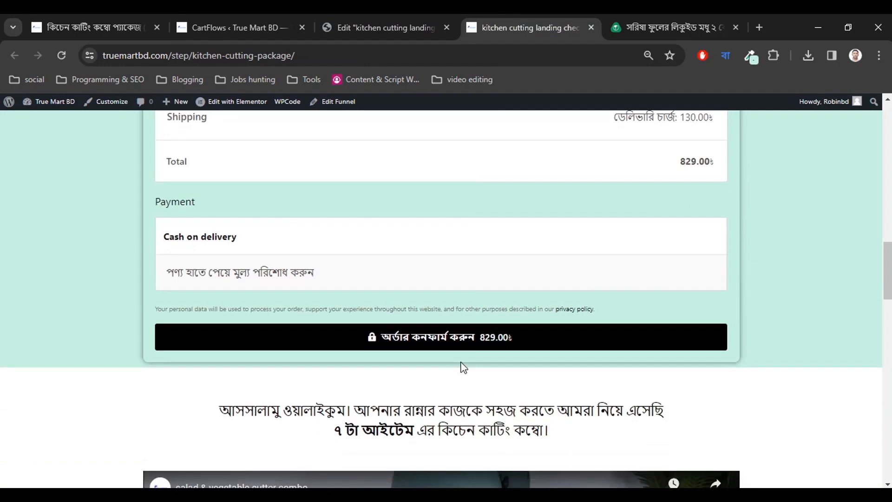
{"action": "scroll", "coordinate": [462, 367], "scroll_direction": "down", "scroll_amount": 1}
{"action": "scroll", "coordinate": [492, 356], "scroll_direction": "up", "scroll_amount": 15}
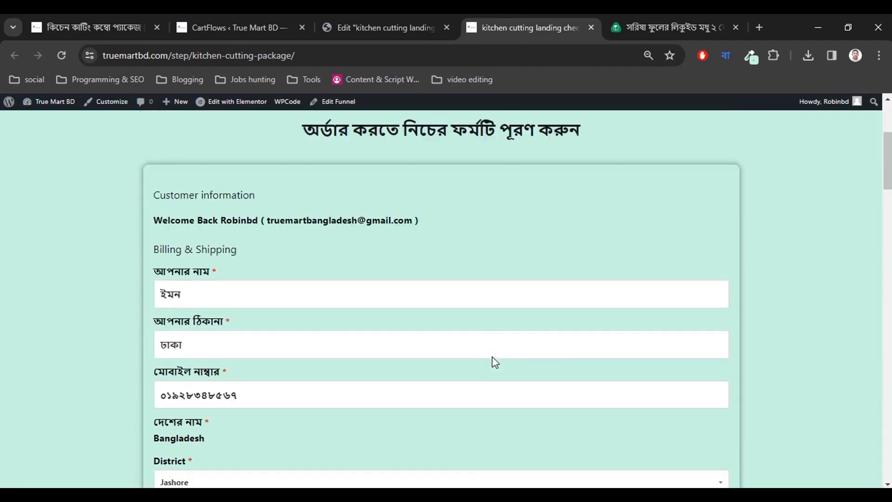
{"action": "scroll", "coordinate": [492, 355], "scroll_direction": "down", "scroll_amount": 15}
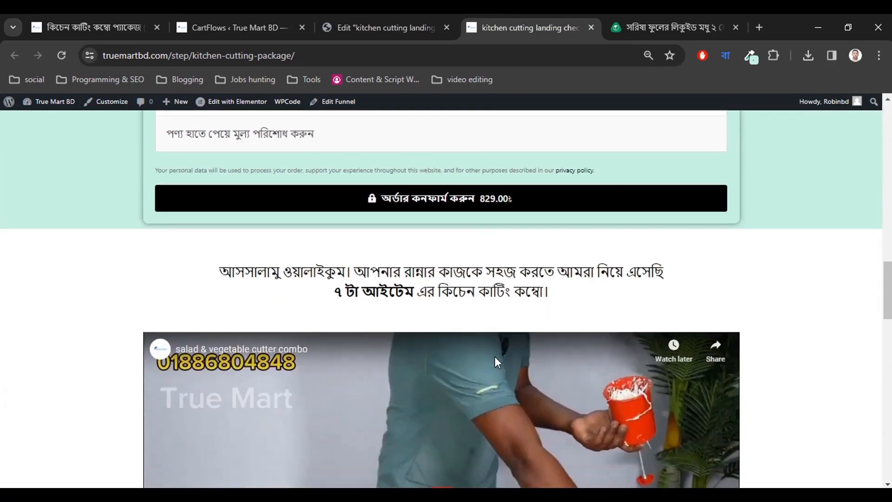
{"action": "scroll", "coordinate": [407, 348], "scroll_direction": "up", "scroll_amount": 3}
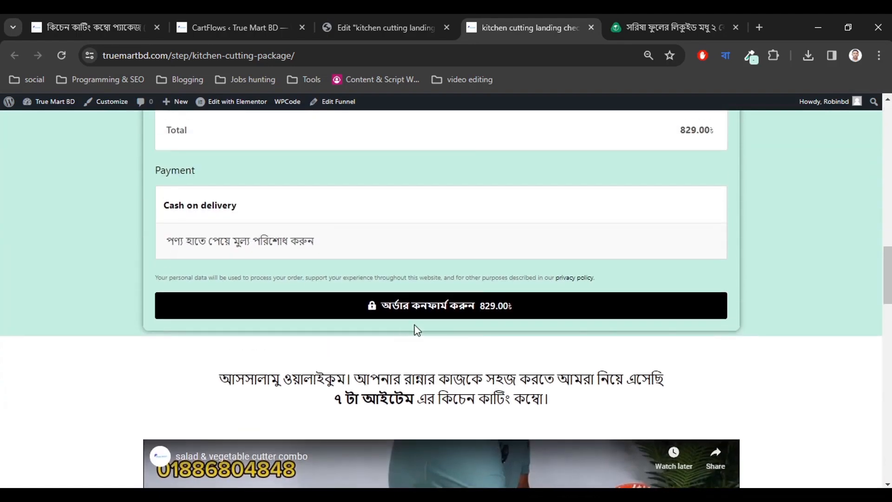
In Elementor, select the checkout form's order heading and view its layout spacing.
{"action": "left_click", "coordinate": [421, 27]}
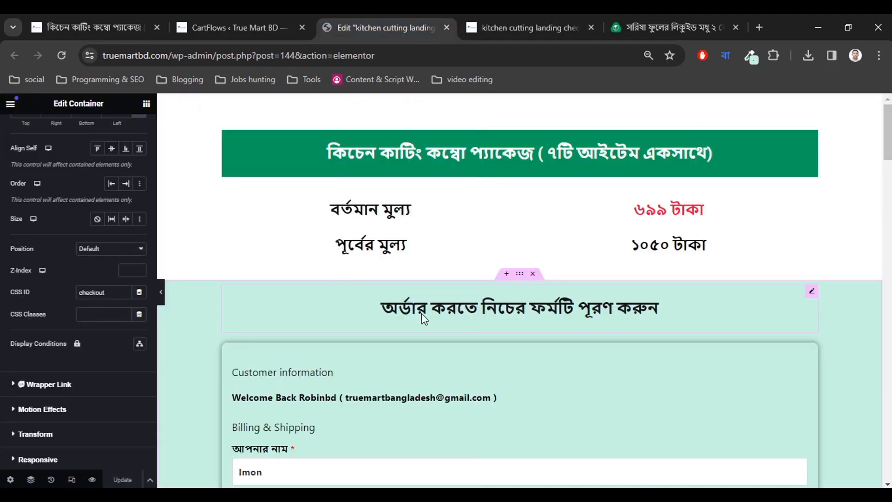
{"action": "scroll", "coordinate": [422, 317], "scroll_direction": "down", "scroll_amount": 10}
{"action": "scroll", "coordinate": [424, 318], "scroll_direction": "up", "scroll_amount": 6}
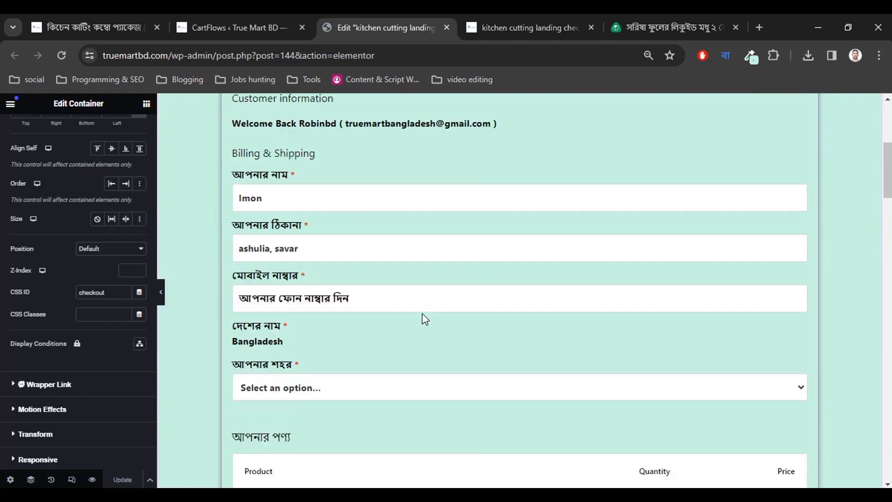
{"action": "scroll", "coordinate": [424, 318], "scroll_direction": "up", "scroll_amount": 5}
{"action": "left_click", "coordinate": [475, 284]}
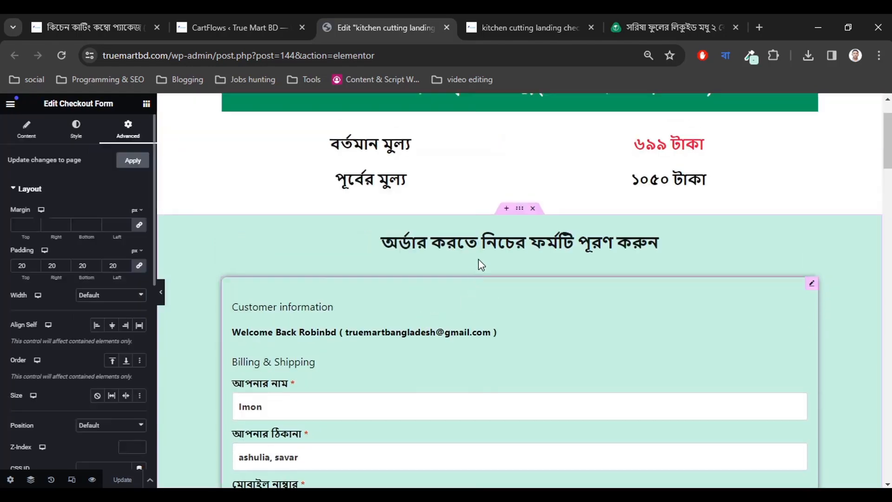
{"action": "left_click", "coordinate": [494, 250]}
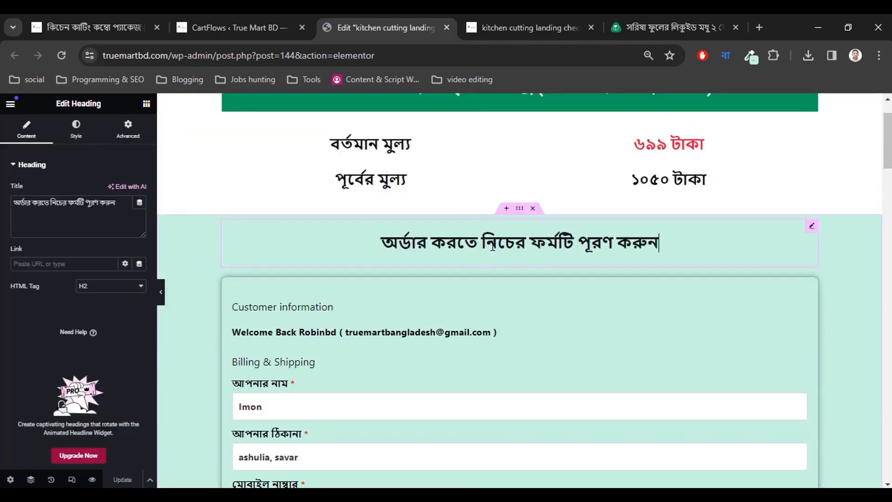
{"action": "left_click", "coordinate": [129, 127]}
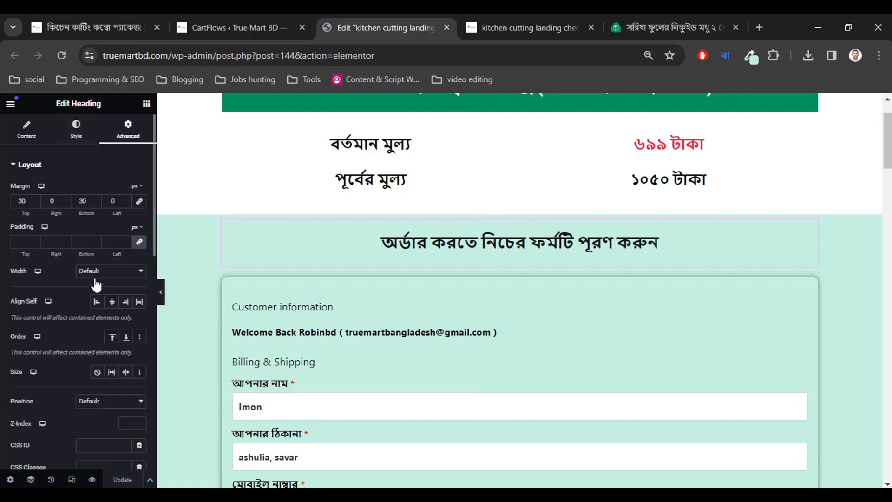
{"action": "scroll", "coordinate": [454, 285], "scroll_direction": "down", "scroll_amount": 15}
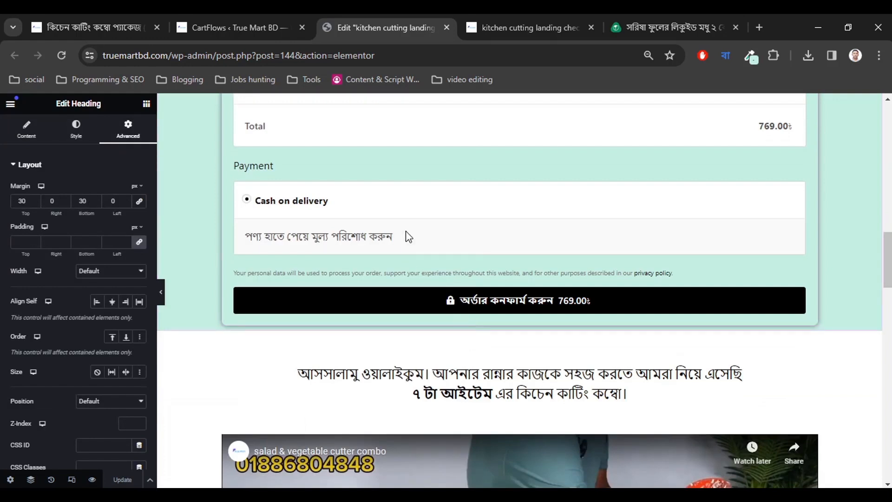
Give the checkout form a 30 px bottom margin, Update the page and collapse the panel.
{"action": "left_click", "coordinate": [431, 203]}
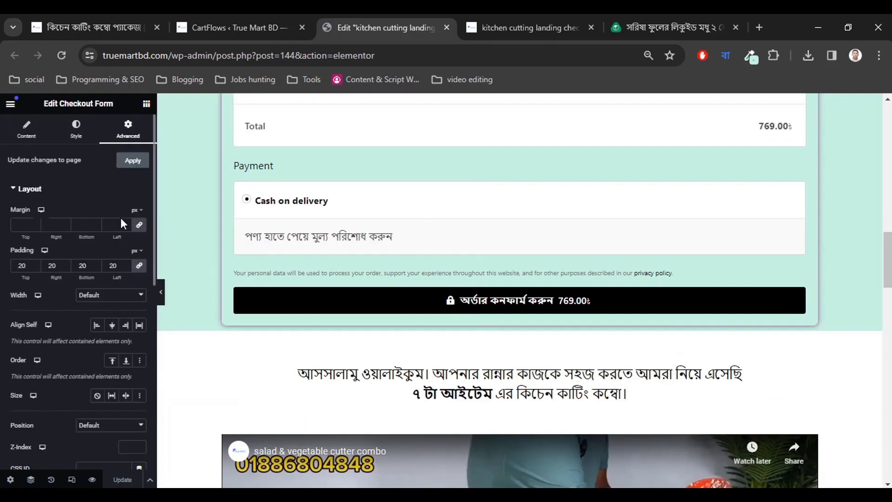
{"action": "left_click", "coordinate": [138, 226]}
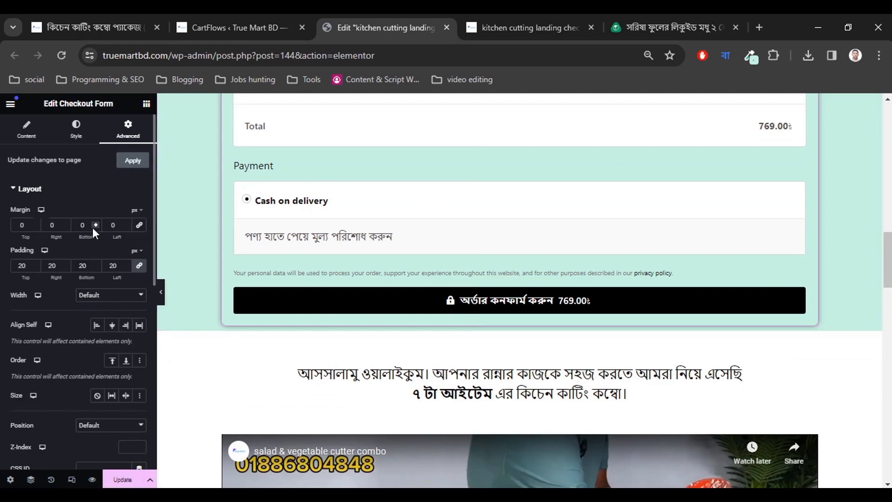
{"action": "left_click_drag", "start_coordinate": [95, 224], "coordinate": [96, 223]}
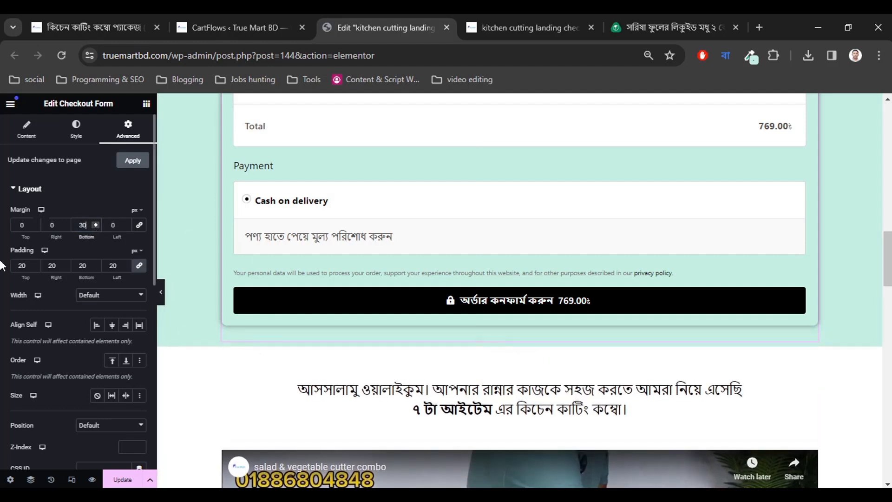
{"action": "scroll", "coordinate": [551, 341], "scroll_direction": "up", "scroll_amount": 2}
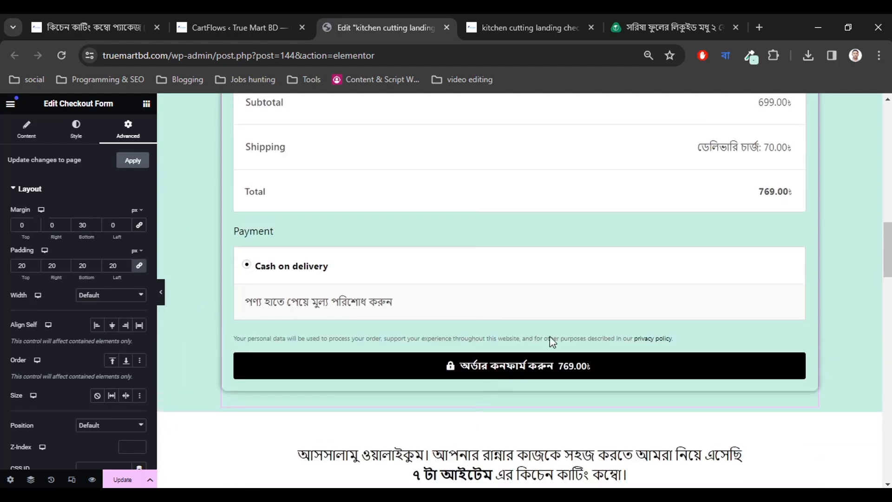
{"action": "left_click", "coordinate": [123, 479]}
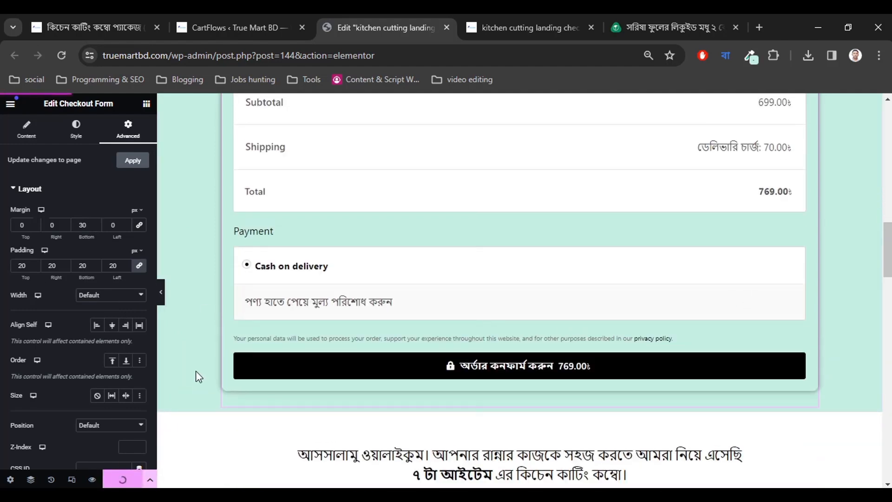
{"action": "left_click", "coordinate": [161, 302]}
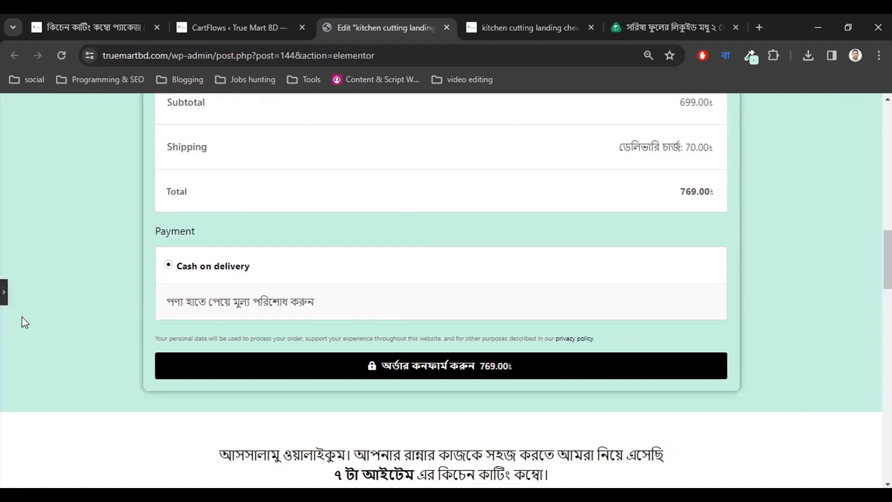
{"action": "scroll", "coordinate": [22, 317], "scroll_direction": "down", "scroll_amount": 4}
{"action": "scroll", "coordinate": [22, 318], "scroll_direction": "up", "scroll_amount": 8}
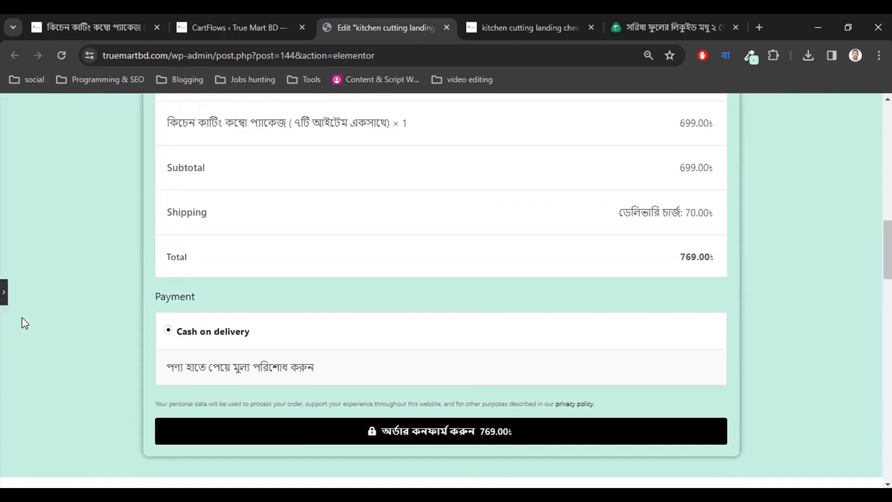
{"action": "scroll", "coordinate": [22, 318], "scroll_direction": "down", "scroll_amount": 4}
{"action": "scroll", "coordinate": [22, 318], "scroll_direction": "up", "scroll_amount": 6}
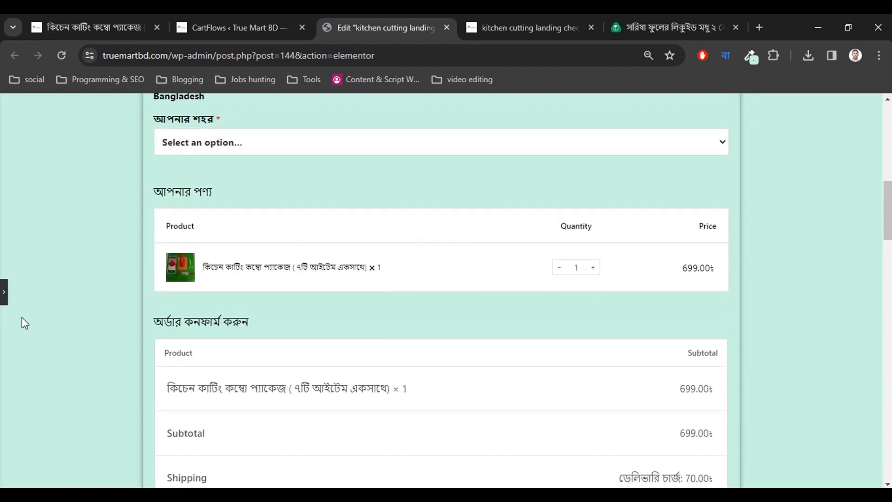
{"action": "scroll", "coordinate": [22, 318], "scroll_direction": "up", "scroll_amount": 10}
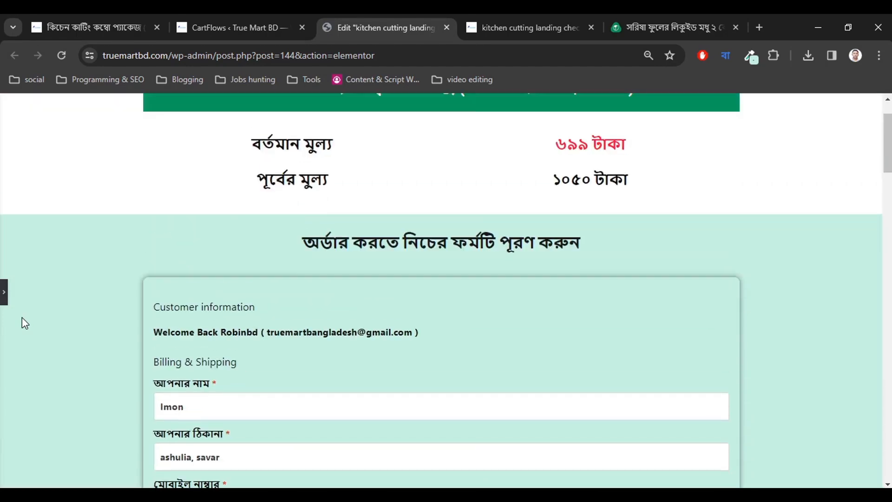
{"action": "scroll", "coordinate": [21, 318], "scroll_direction": "down", "scroll_amount": 3}
{"action": "scroll", "coordinate": [22, 318], "scroll_direction": "up", "scroll_amount": 4}
{"action": "scroll", "coordinate": [22, 318], "scroll_direction": "down", "scroll_amount": 3}
{"action": "scroll", "coordinate": [21, 318], "scroll_direction": "up", "scroll_amount": 3}
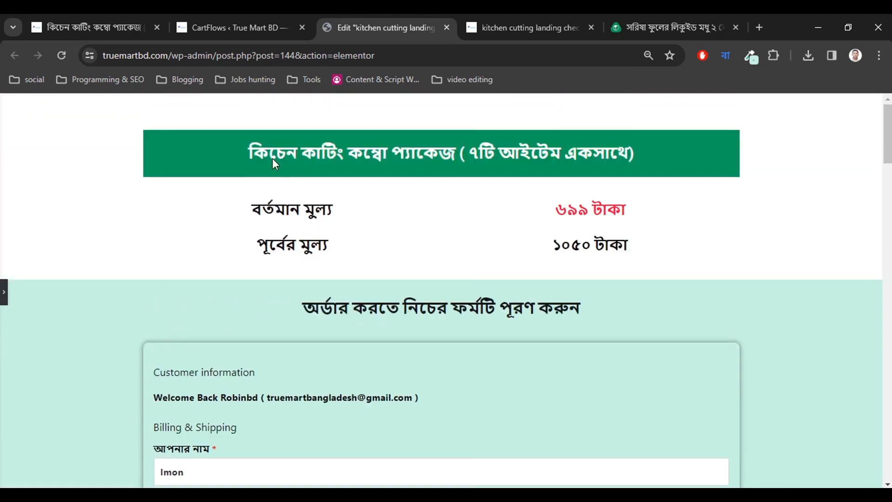
{"action": "scroll", "coordinate": [270, 299], "scroll_direction": "down", "scroll_amount": 20}
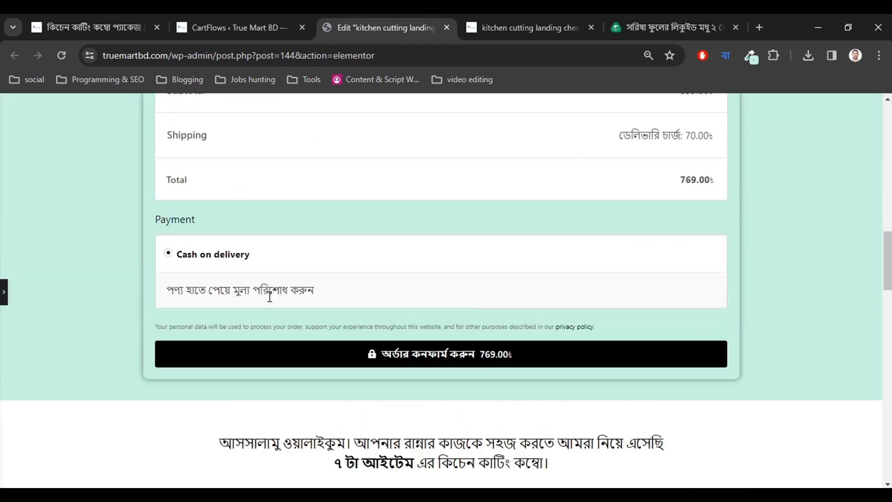
{"action": "scroll", "coordinate": [270, 296], "scroll_direction": "down", "scroll_amount": 4}
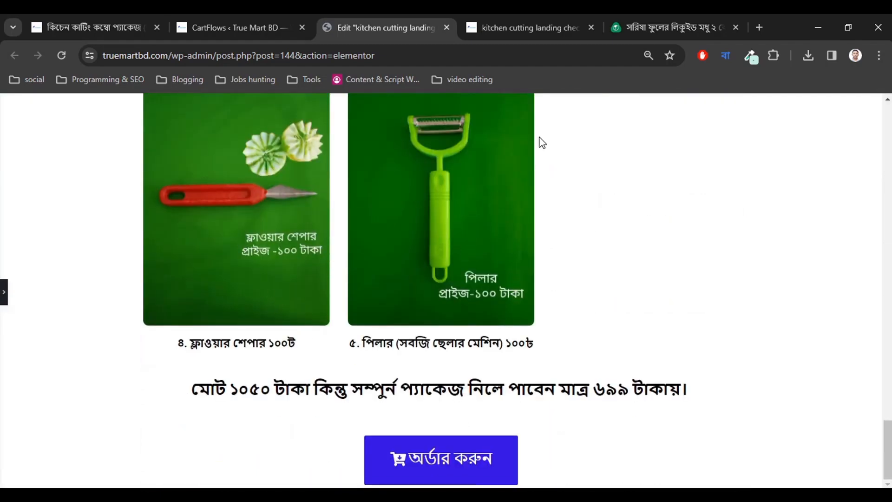
{"action": "left_click", "coordinate": [530, 27]}
{"action": "scroll", "coordinate": [425, 314], "scroll_direction": "down", "scroll_amount": 10}
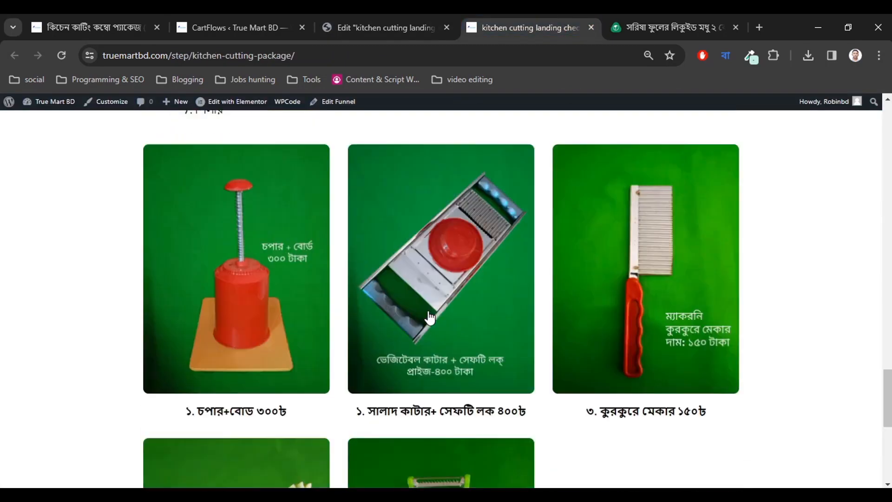
{"action": "scroll", "coordinate": [428, 315], "scroll_direction": "down", "scroll_amount": 7}
{"action": "left_click", "coordinate": [656, 26]}
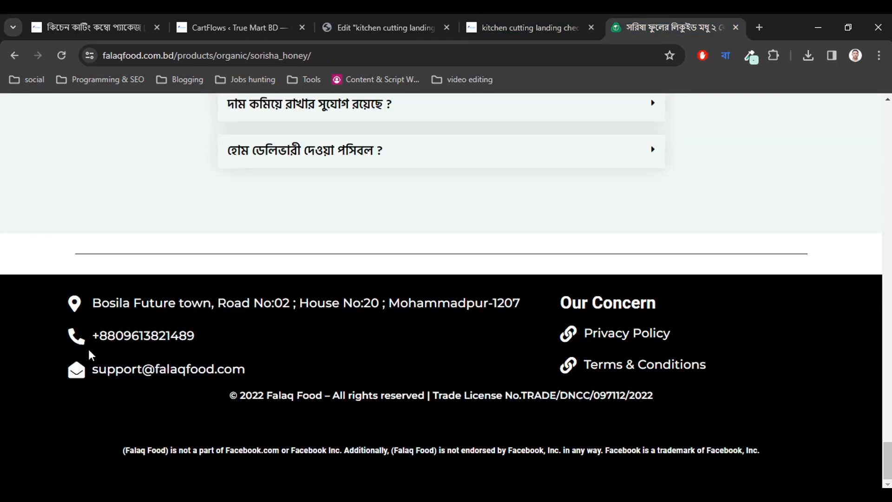
{"action": "left_click", "coordinate": [434, 21]}
{"action": "left_click", "coordinate": [664, 20]}
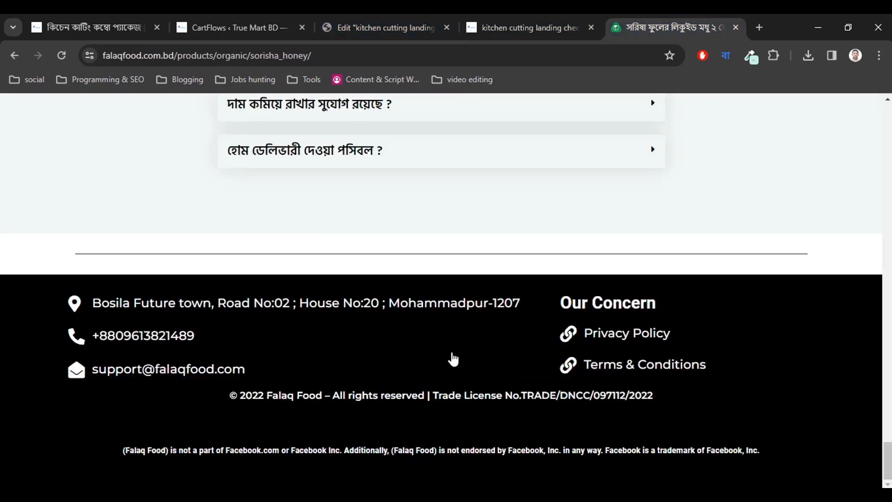
{"action": "left_click", "coordinate": [436, 24]}
Browse the block library filtered to the Footer category.
{"action": "left_click", "coordinate": [4, 292]}
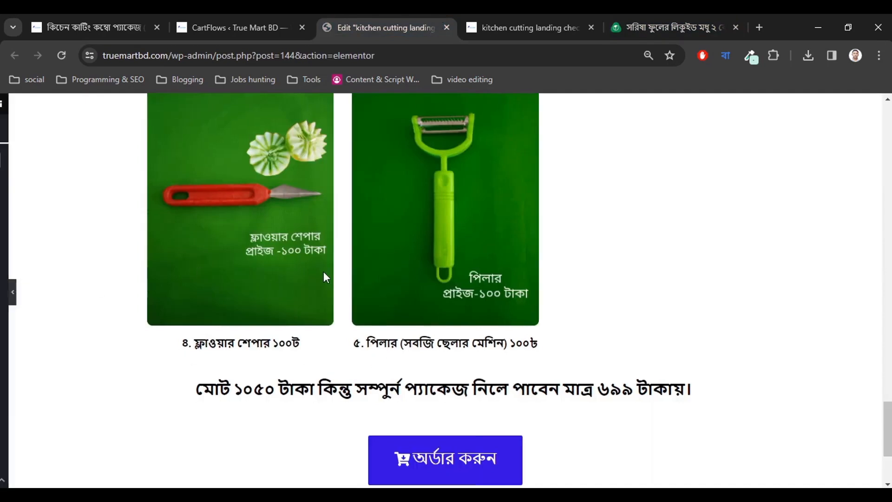
{"action": "scroll", "coordinate": [561, 391], "scroll_direction": "down", "scroll_amount": 3}
{"action": "scroll", "coordinate": [562, 391], "scroll_direction": "down", "scroll_amount": 1}
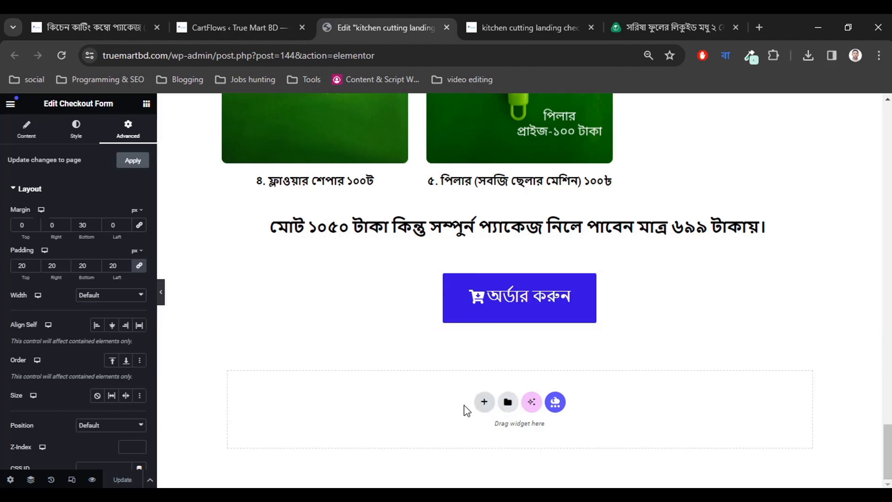
{"action": "left_click", "coordinate": [508, 403]}
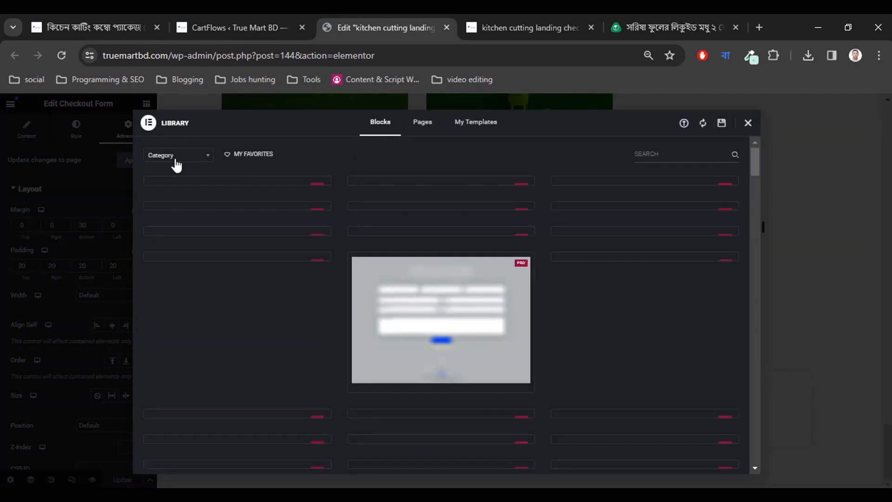
{"action": "left_click", "coordinate": [178, 158]}
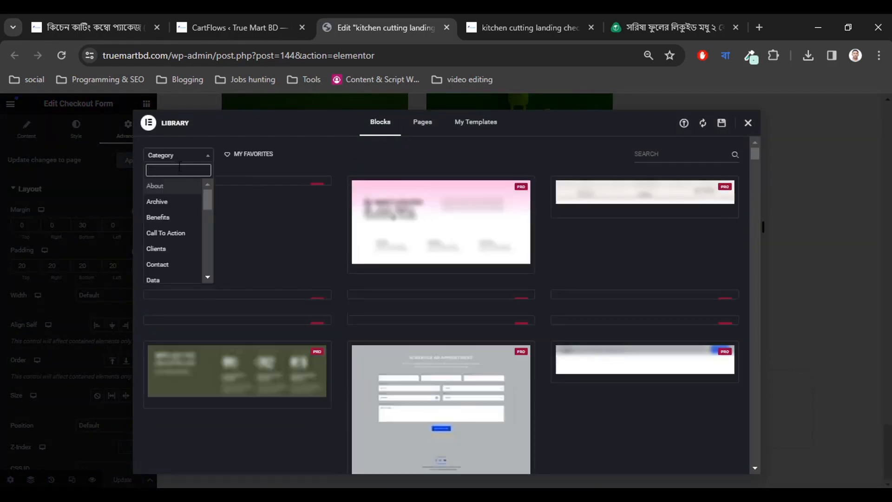
{"action": "scroll", "coordinate": [171, 235], "scroll_direction": "down", "scroll_amount": 2}
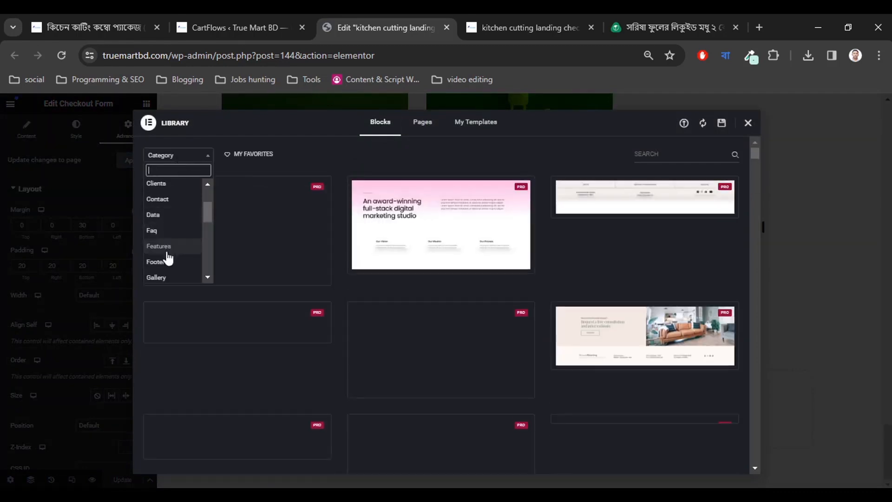
{"action": "left_click", "coordinate": [167, 261]}
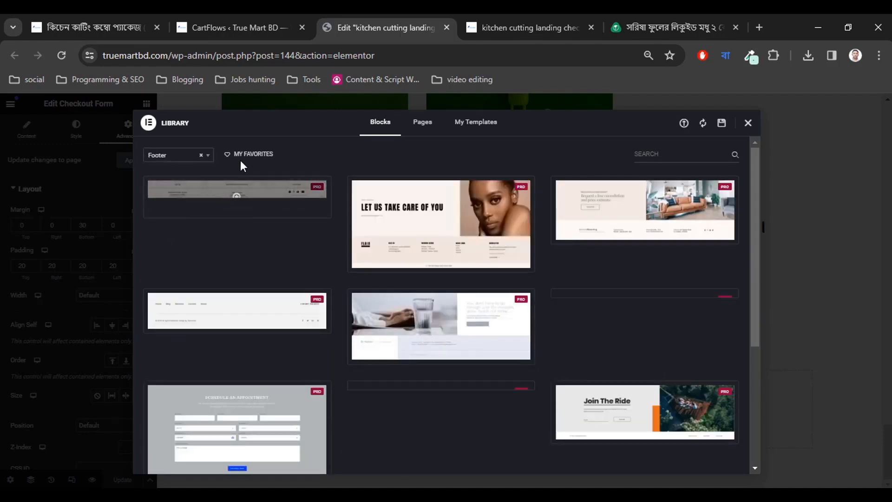
{"action": "scroll", "coordinate": [417, 341], "scroll_direction": "down", "scroll_amount": 3}
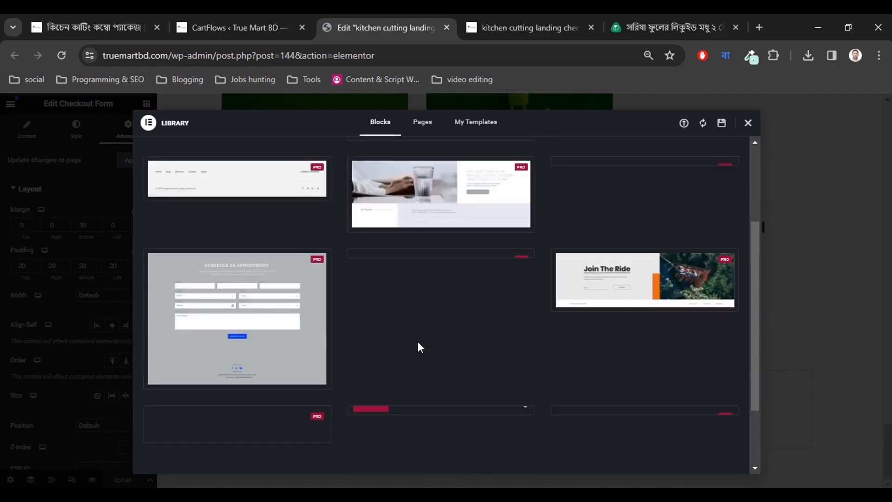
{"action": "scroll", "coordinate": [417, 347], "scroll_direction": "up", "scroll_amount": 3}
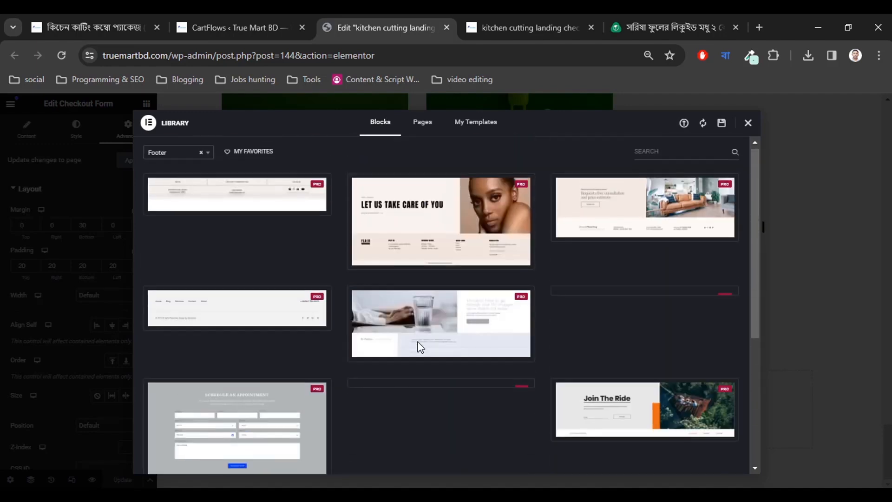
Re-filter to Footer blocks, then add an empty single-column container at the page bottom.
{"action": "left_click", "coordinate": [201, 156]}
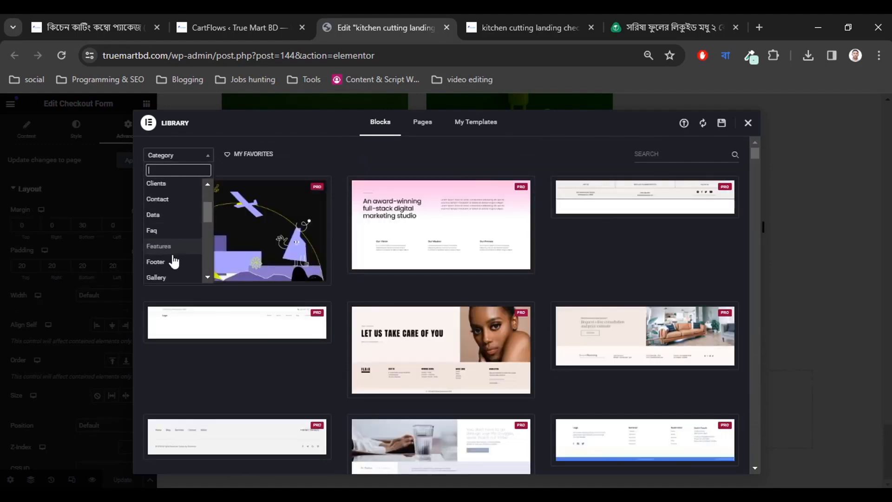
{"action": "left_click", "coordinate": [166, 262]}
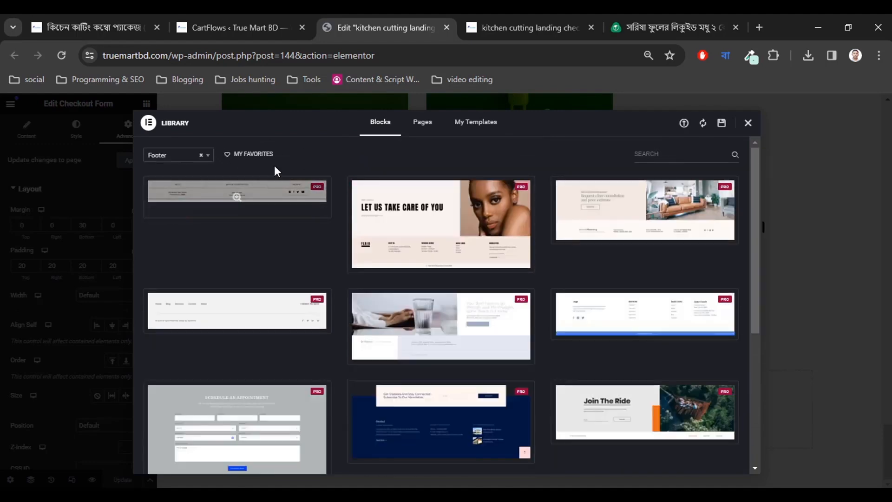
{"action": "scroll", "coordinate": [467, 260], "scroll_direction": "down", "scroll_amount": 3}
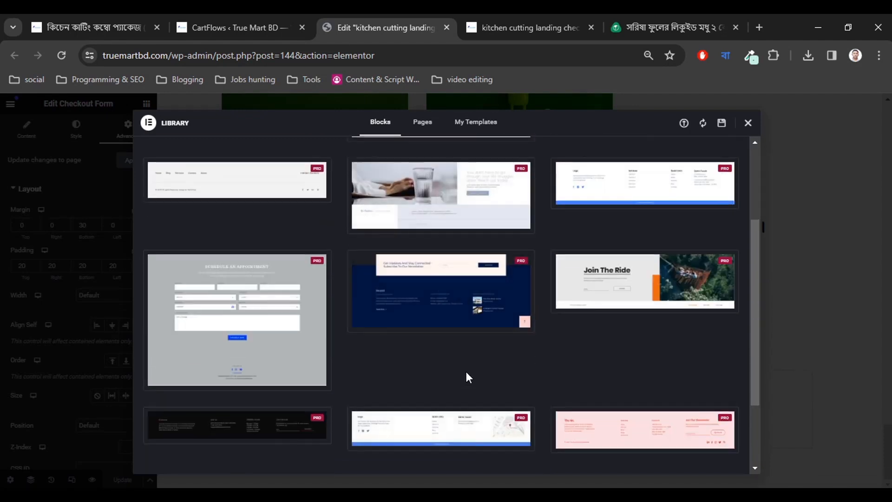
{"action": "scroll", "coordinate": [467, 376], "scroll_direction": "down", "scroll_amount": 2}
{"action": "scroll", "coordinate": [472, 391], "scroll_direction": "up", "scroll_amount": 3}
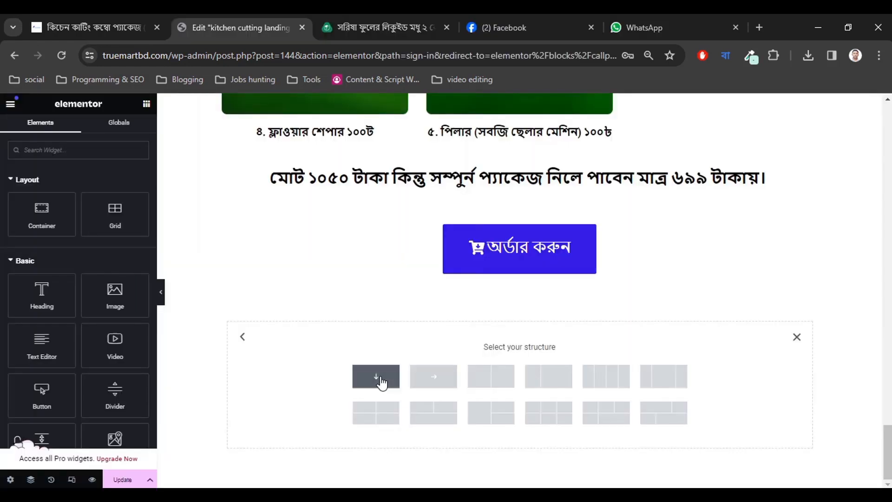
{"action": "left_click", "coordinate": [374, 375]}
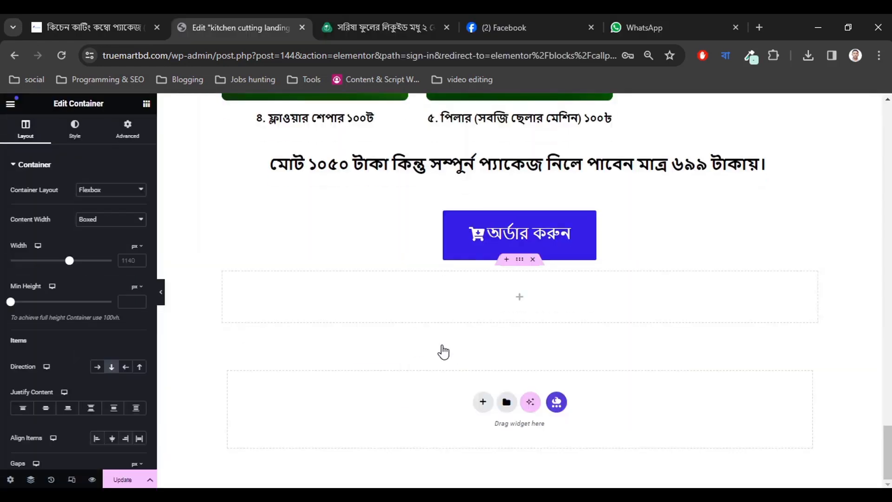
Add a text block to the new container holding the shop's pasted address, phone and email.
{"action": "left_click", "coordinate": [519, 298]}
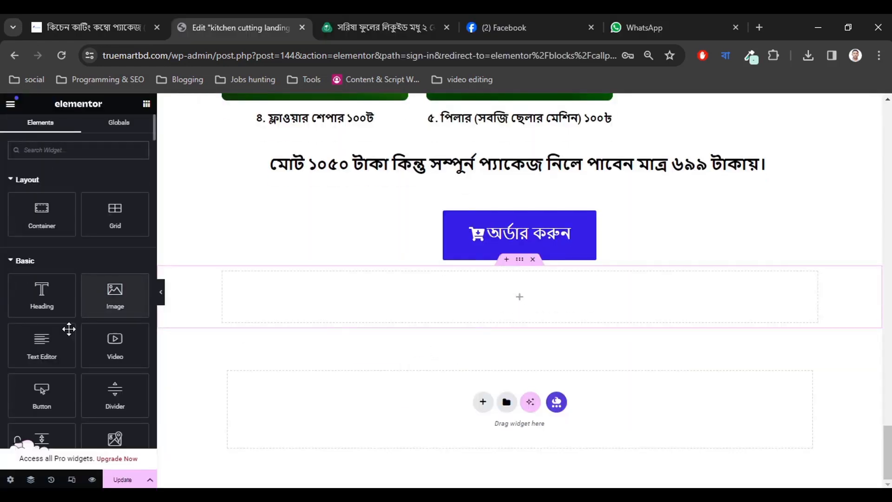
{"action": "left_click_drag", "start_coordinate": [43, 341], "coordinate": [501, 297]}
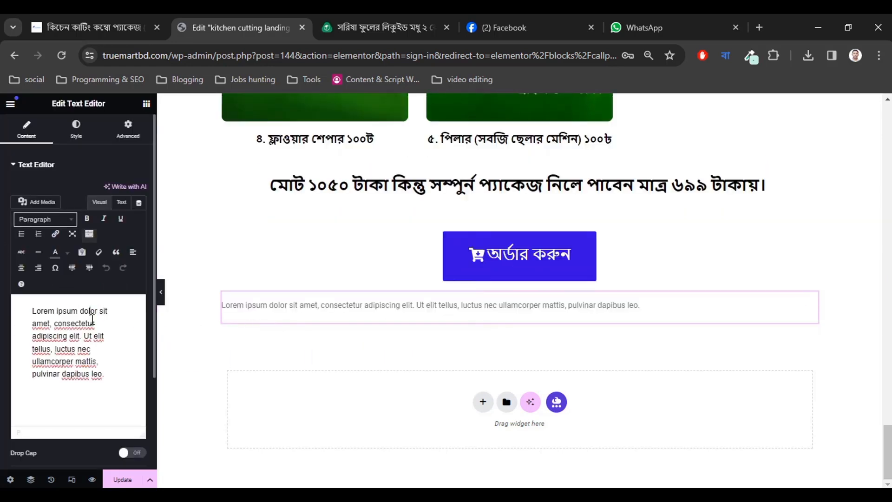
{"action": "key", "text": "ctrl+a"}
{"action": "key", "text": "ctrl+v"}
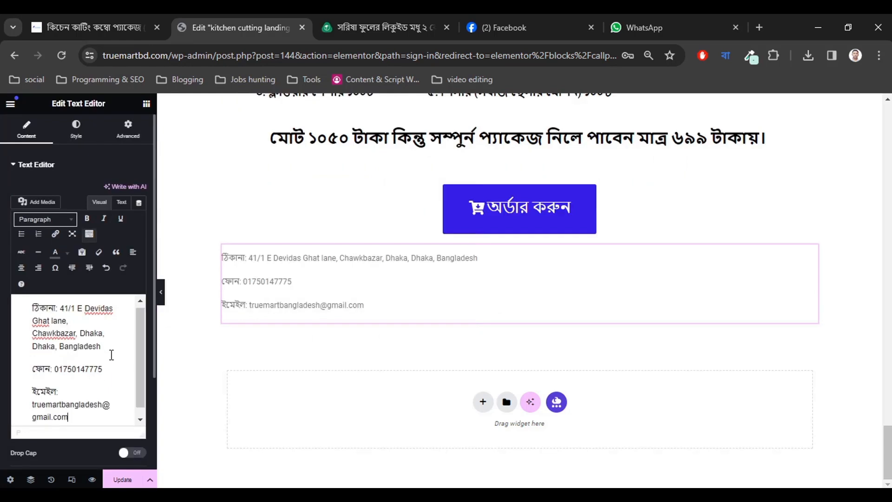
{"action": "left_click", "coordinate": [76, 128]}
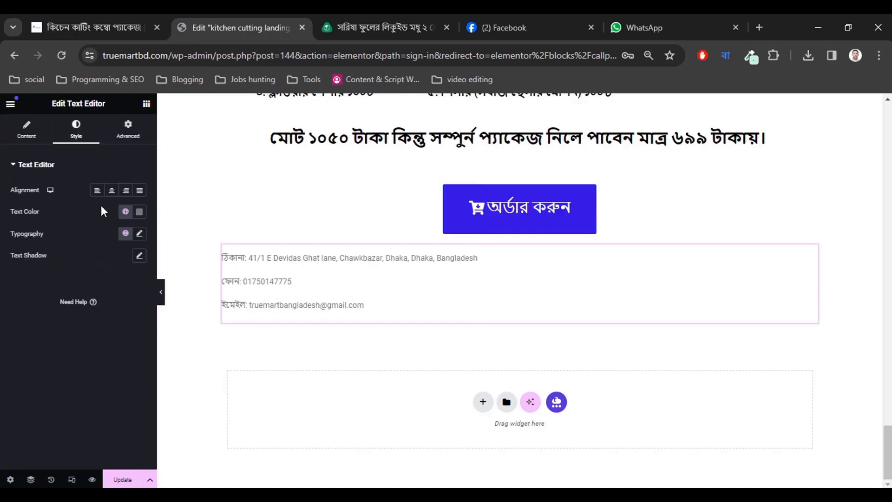
{"action": "left_click", "coordinate": [112, 189]}
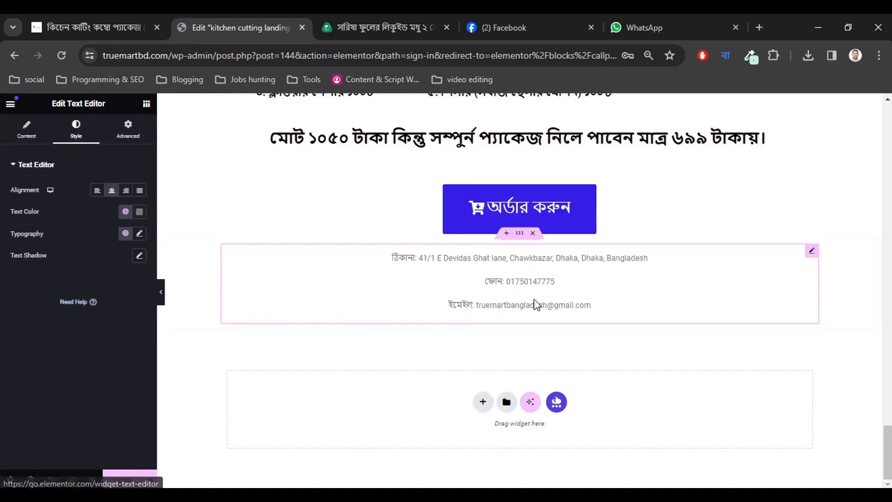
Give the footer container a classic black background colour.
{"action": "left_click", "coordinate": [519, 233]}
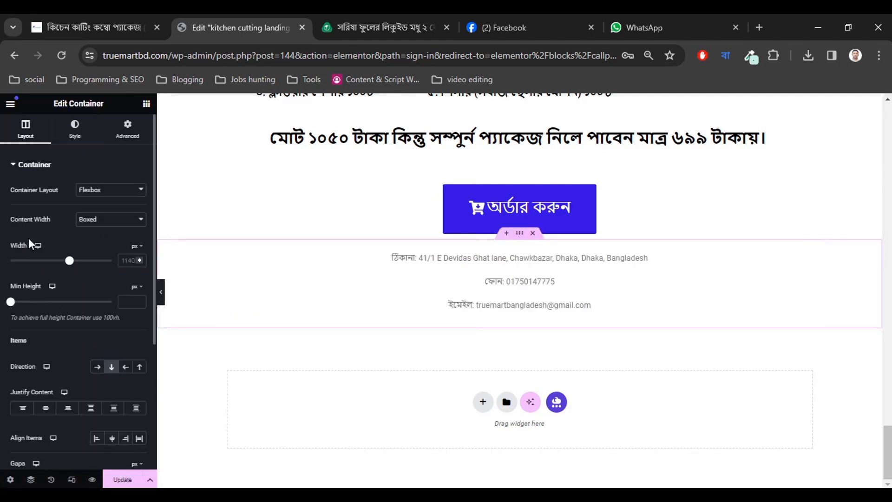
{"action": "left_click", "coordinate": [75, 128]}
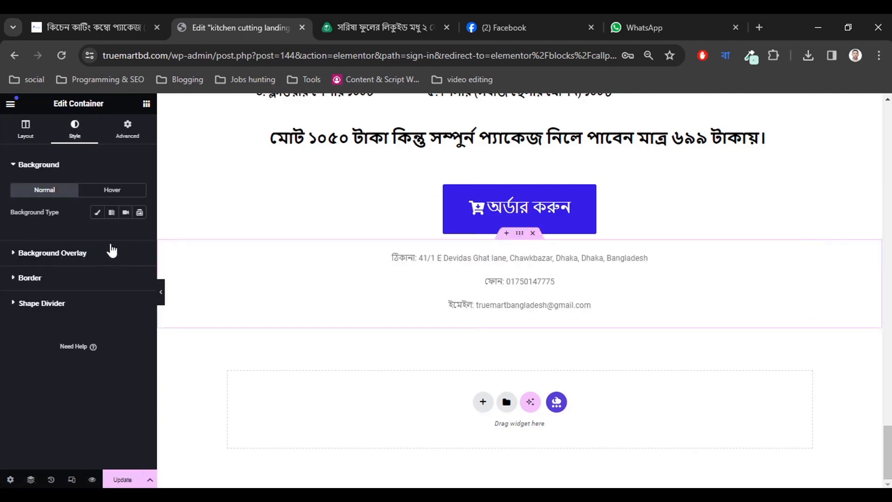
{"action": "left_click", "coordinate": [97, 213]}
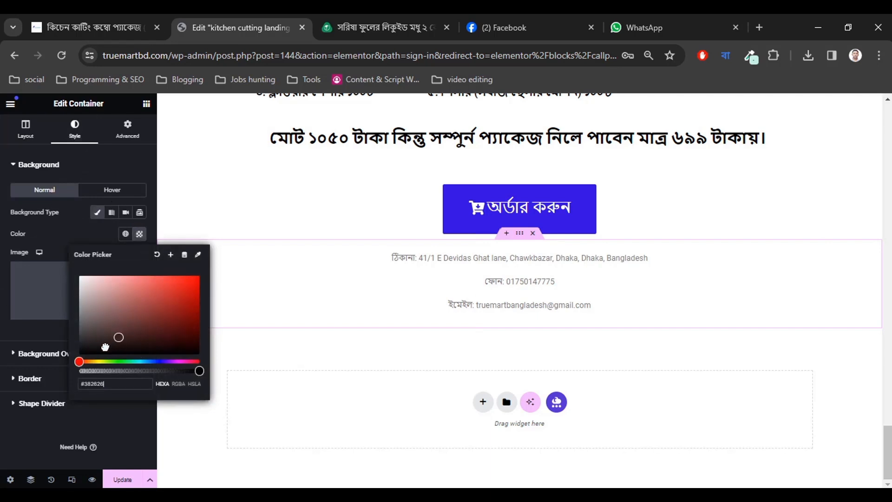
{"action": "left_click", "coordinate": [97, 352]}
{"action": "left_click", "coordinate": [12, 426]}
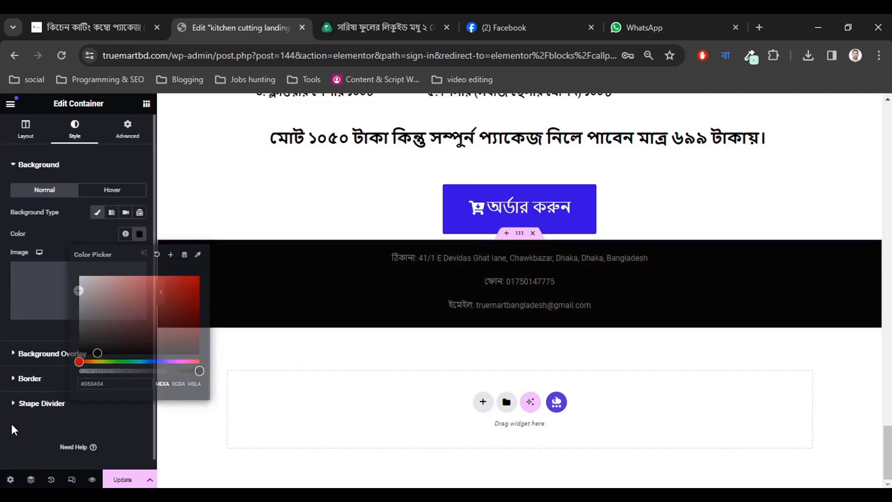
Centre the footer contact text and set its colour to white #FFFFFF.
{"action": "left_click", "coordinate": [411, 297]}
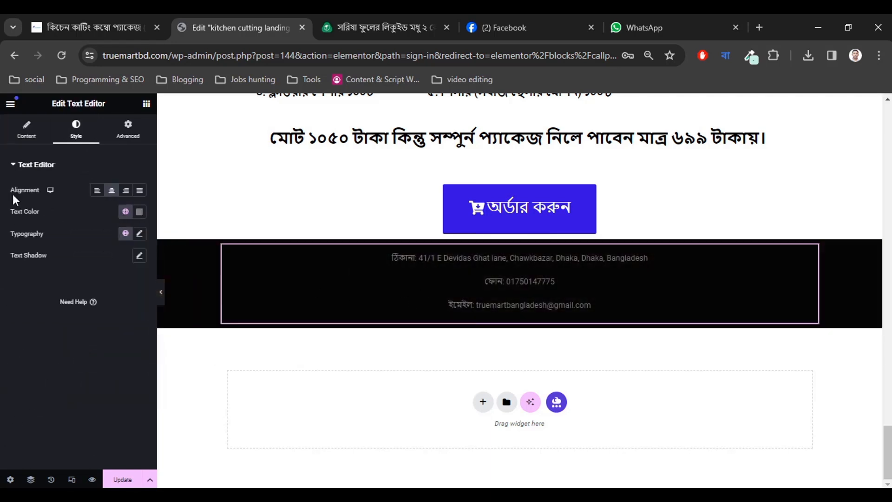
{"action": "left_click", "coordinate": [112, 190]}
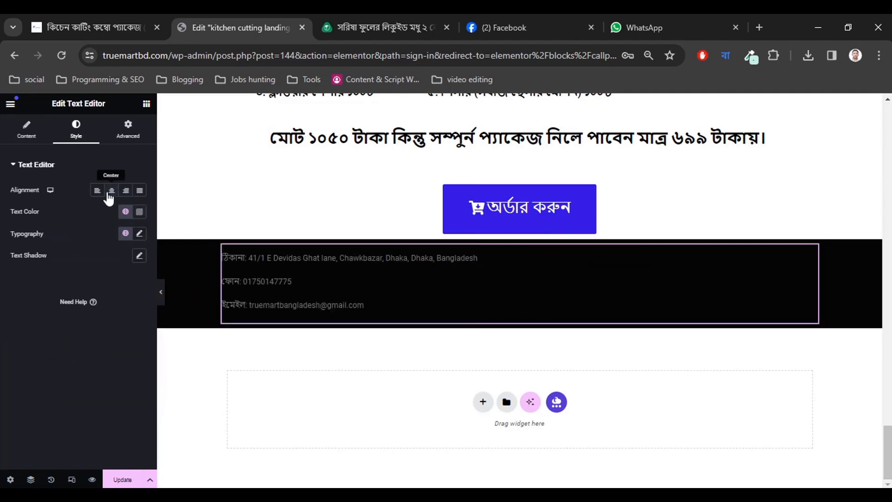
{"action": "left_click", "coordinate": [111, 191]}
{"action": "left_click", "coordinate": [139, 212]}
{"action": "left_click_drag", "start_coordinate": [123, 302], "coordinate": [76, 251]}
{"action": "left_click", "coordinate": [80, 210]}
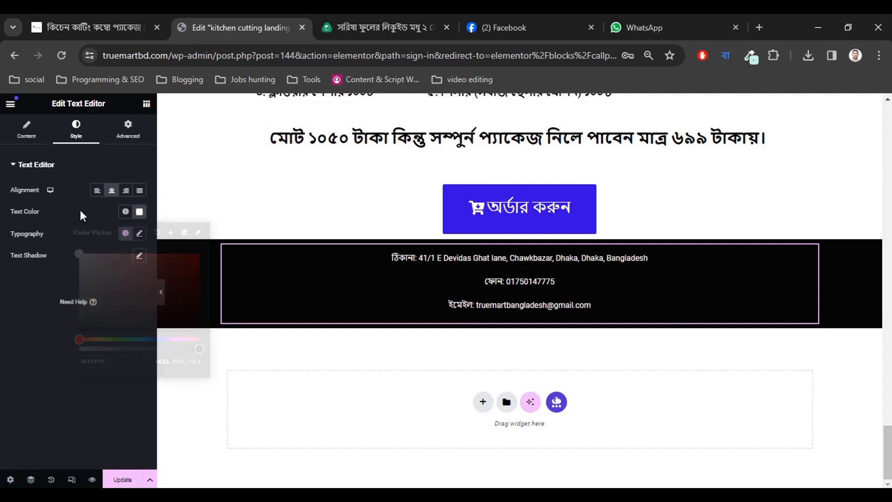
{"action": "left_click", "coordinate": [139, 233]}
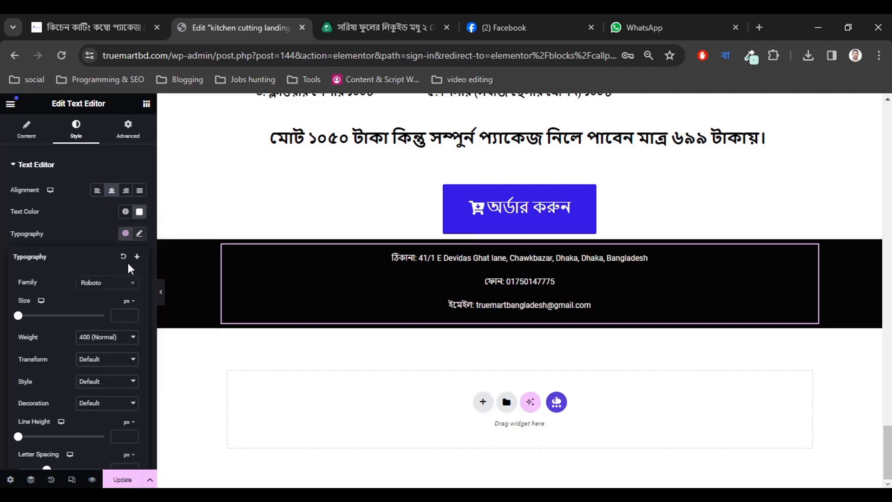
Set the footer contact text size to 20 px.
{"action": "left_click", "coordinate": [120, 315]}
{"action": "left_click", "coordinate": [130, 314]}
{"action": "left_click", "coordinate": [130, 314]}
{"action": "left_click", "coordinate": [131, 313]}
{"action": "left_click_drag", "start_coordinate": [131, 314], "coordinate": [132, 314]}
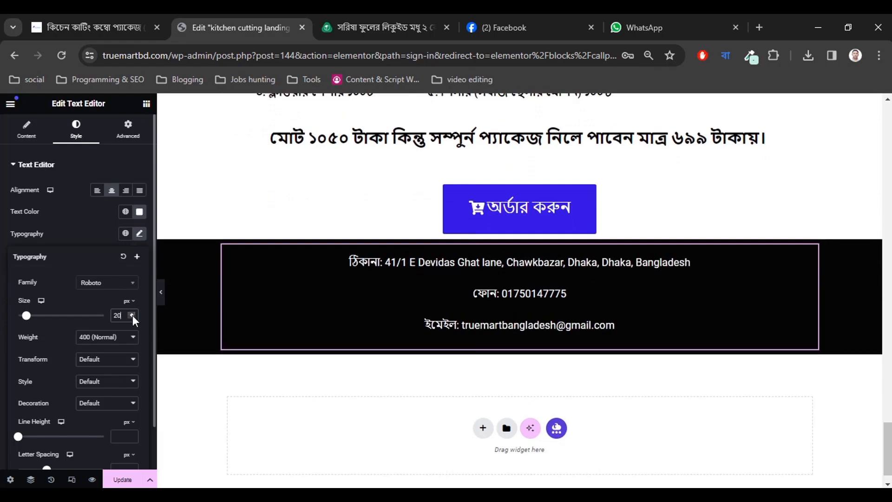
{"action": "left_click", "coordinate": [137, 234]}
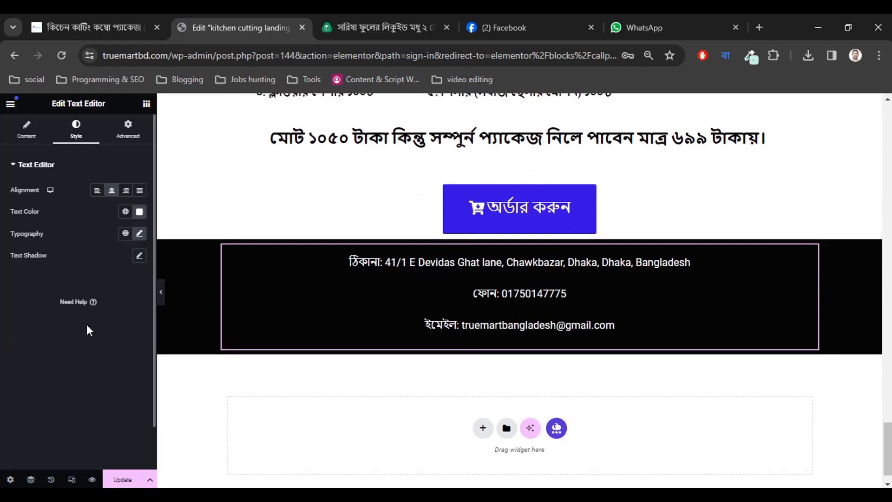
{"action": "left_click", "coordinate": [137, 234]}
Make the footer text bold and preview the page with the panel hidden.
{"action": "left_click", "coordinate": [107, 337]}
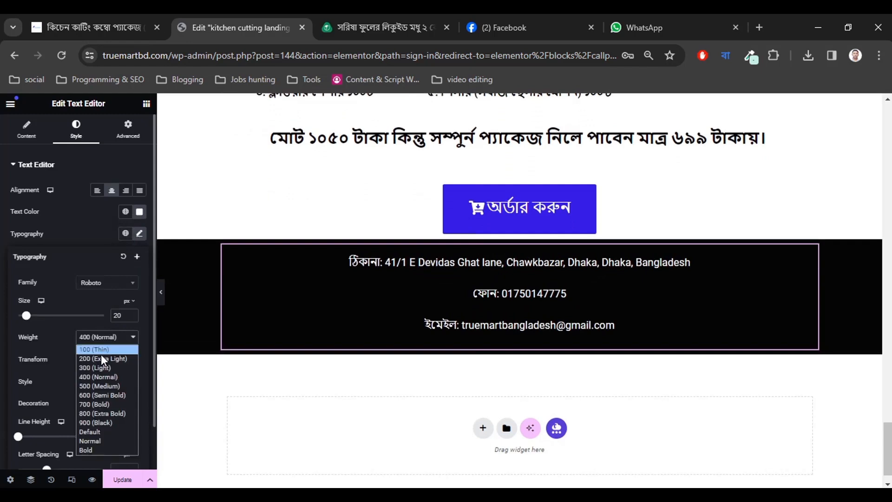
{"action": "left_click", "coordinate": [96, 400]}
{"action": "left_click", "coordinate": [2, 360]}
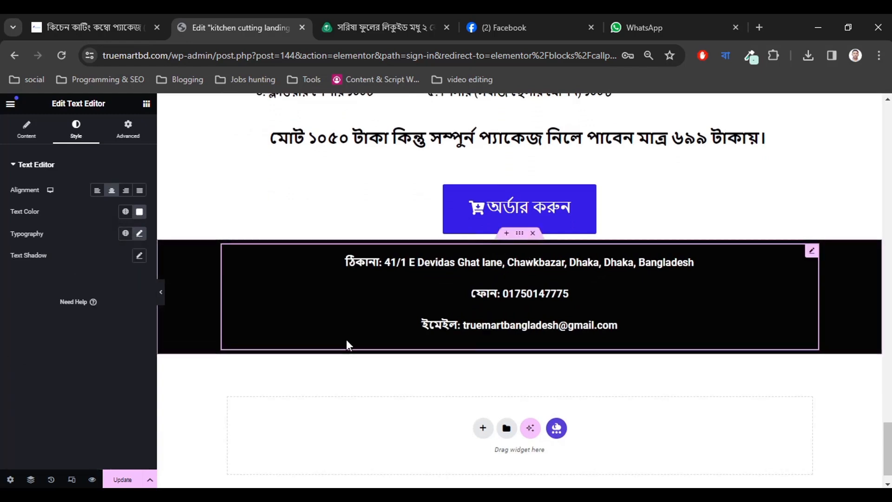
{"action": "scroll", "coordinate": [326, 382], "scroll_direction": "up", "scroll_amount": 1}
{"action": "scroll", "coordinate": [332, 398], "scroll_direction": "down", "scroll_amount": 2}
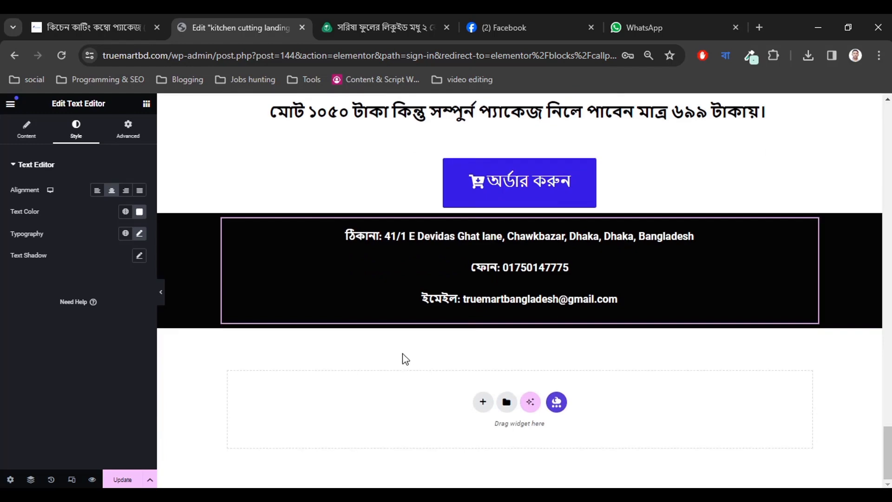
{"action": "scroll", "coordinate": [166, 310], "scroll_direction": "up", "scroll_amount": 3}
{"action": "left_click", "coordinate": [163, 303]}
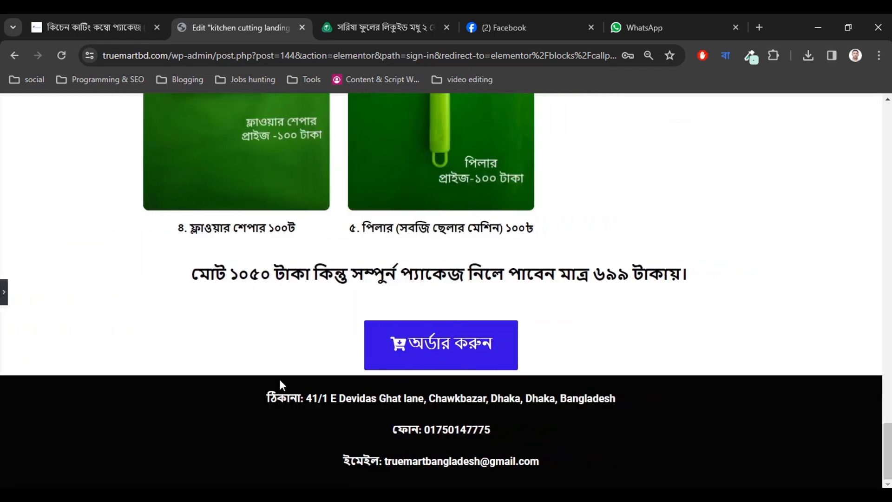
{"action": "left_click", "coordinate": [4, 297]}
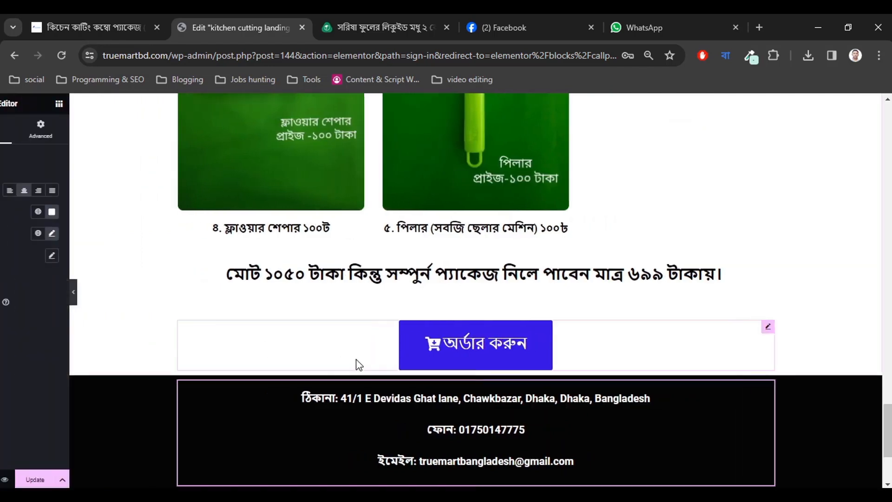
Unlink the footer container's padding and set the top padding to 25 px.
{"action": "scroll", "coordinate": [402, 366], "scroll_direction": "down", "scroll_amount": 3}
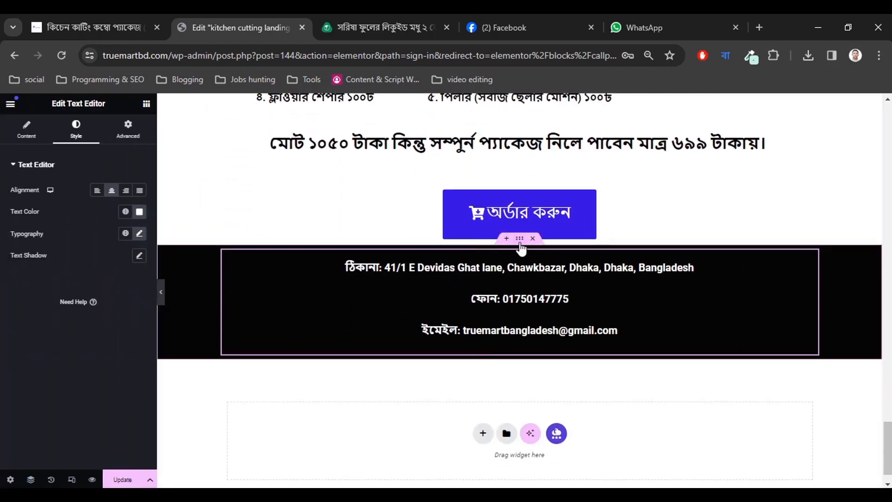
{"action": "left_click", "coordinate": [448, 296]}
{"action": "left_click", "coordinate": [128, 128]}
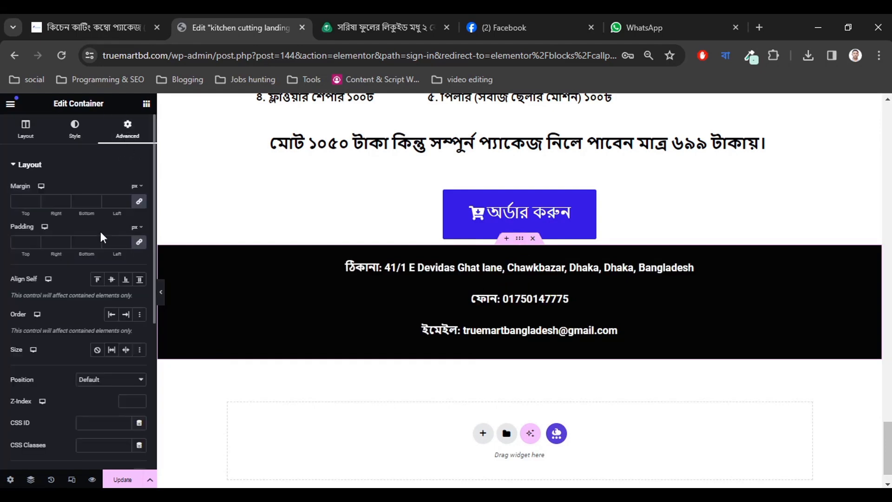
{"action": "left_click", "coordinate": [141, 244]}
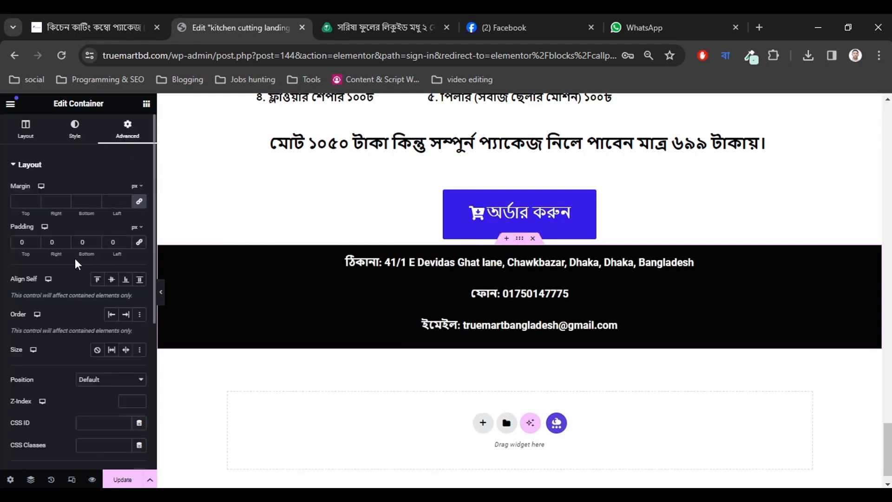
{"action": "left_click", "coordinate": [35, 239]}
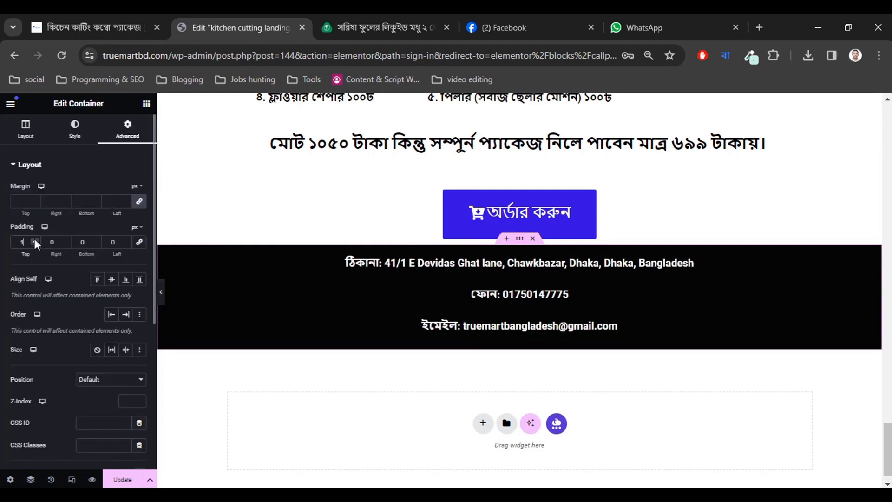
{"action": "left_click", "coordinate": [34, 240]}
{"action": "left_click", "coordinate": [35, 239]}
{"action": "left_click", "coordinate": [35, 239]}
{"action": "left_click", "coordinate": [34, 240]}
{"action": "left_click", "coordinate": [35, 239]}
{"action": "left_click", "coordinate": [35, 239]}
{"action": "left_click", "coordinate": [35, 239]}
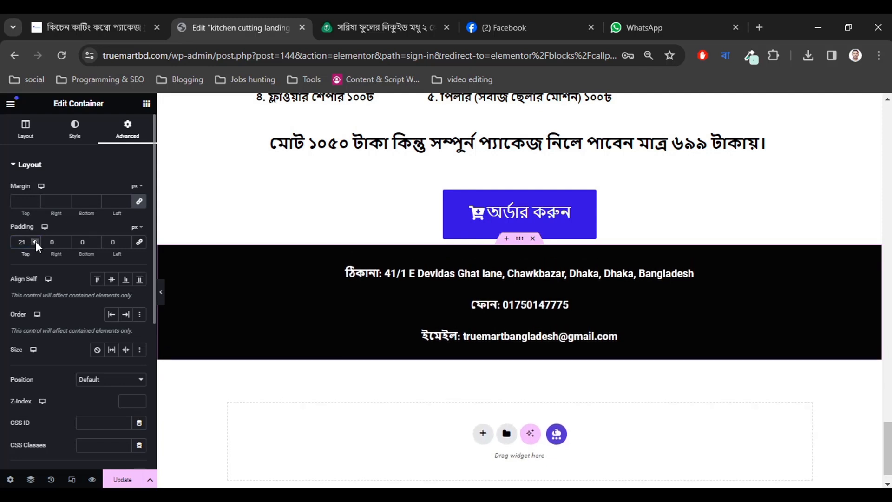
{"action": "left_click", "coordinate": [35, 240]}
{"action": "left_click", "coordinate": [35, 240]}
{"action": "left_click", "coordinate": [36, 240]}
{"action": "left_click", "coordinate": [36, 240]}
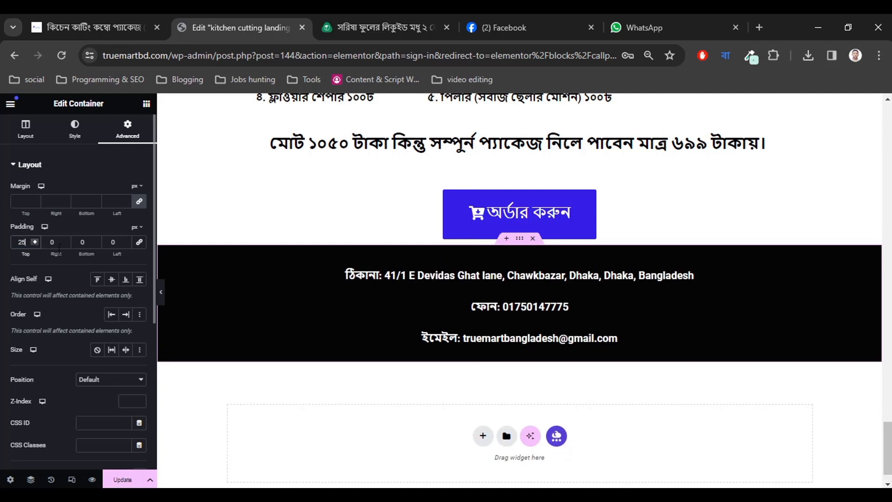
Set the footer's bottom padding to 25 px, leaving the sides at 0.
{"action": "left_click", "coordinate": [95, 240]}
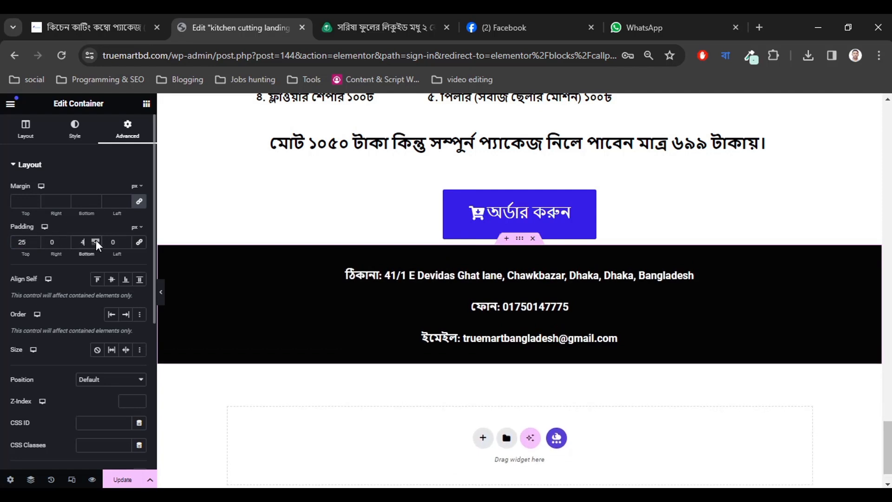
{"action": "left_click", "coordinate": [96, 240]}
{"action": "left_click", "coordinate": [95, 240]}
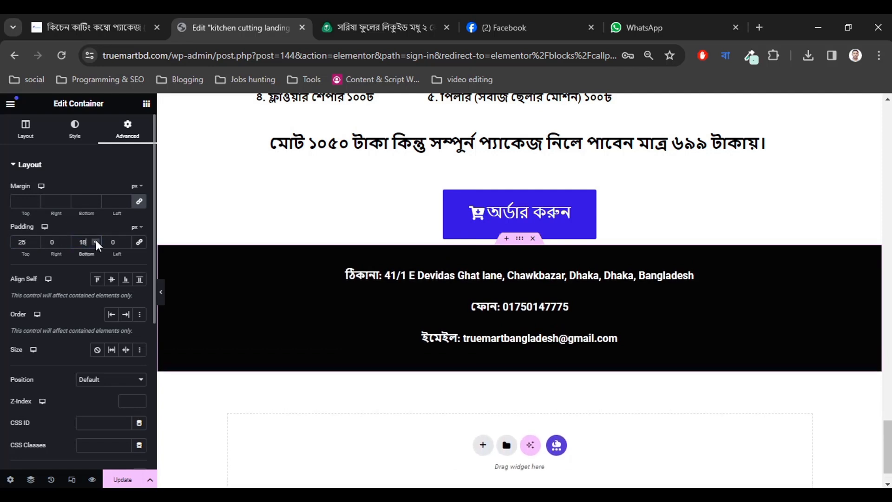
{"action": "left_click", "coordinate": [96, 239]}
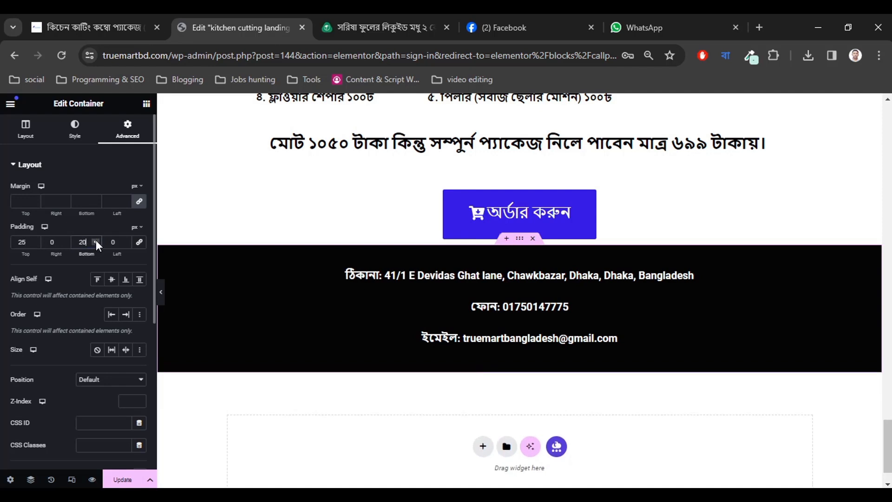
{"action": "left_click", "coordinate": [96, 240]}
{"action": "left_click", "coordinate": [95, 240]}
{"action": "left_click", "coordinate": [96, 240]}
{"action": "left_click", "coordinate": [96, 240]}
{"action": "left_click", "coordinate": [96, 240]}
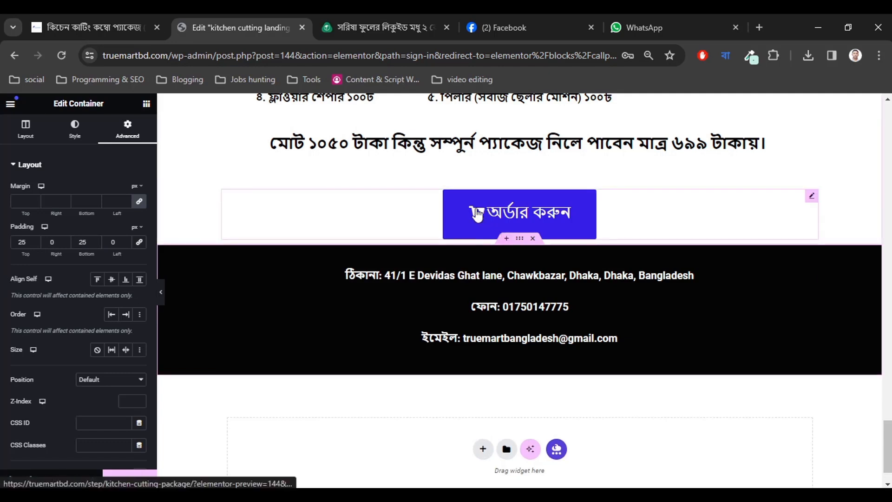
Set the order button's top padding to 20 px in its Style settings.
{"action": "left_click", "coordinate": [418, 212]}
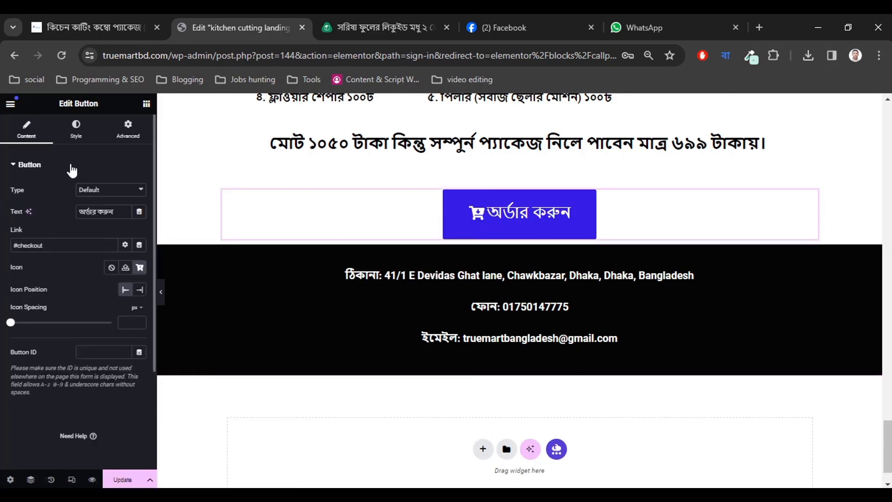
{"action": "left_click", "coordinate": [76, 132]}
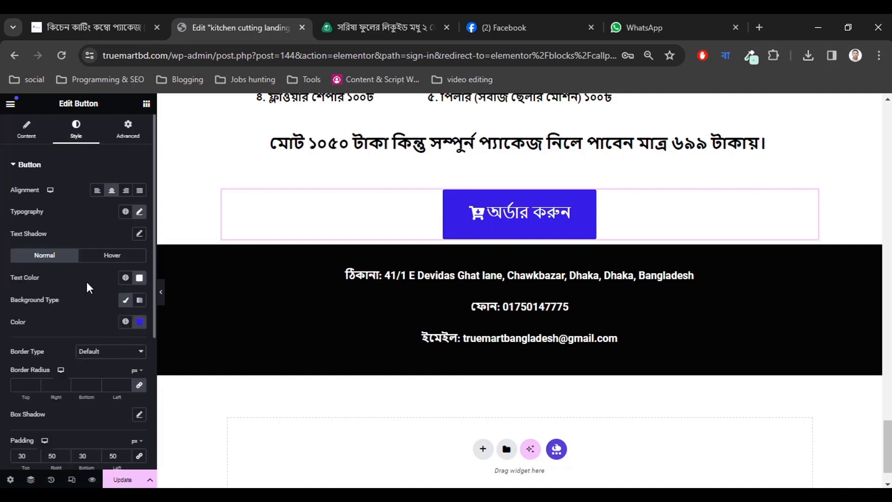
{"action": "scroll", "coordinate": [91, 316], "scroll_direction": "down", "scroll_amount": 4}
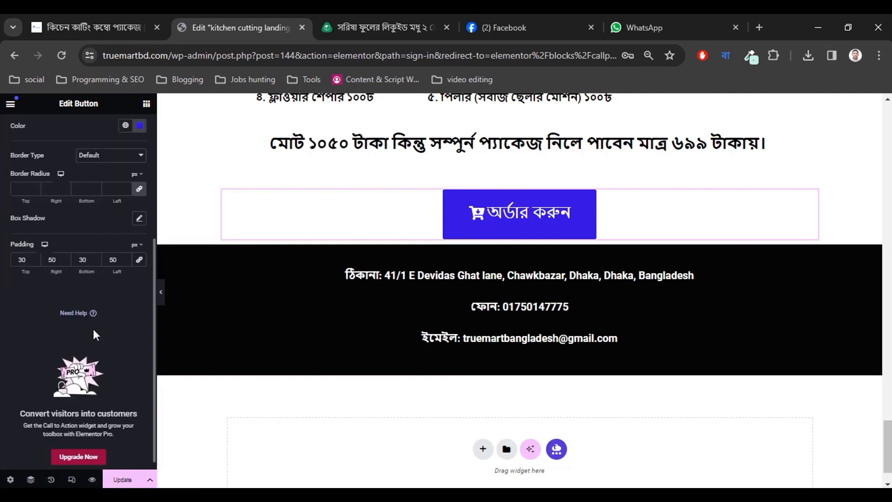
{"action": "left_click", "coordinate": [35, 261]}
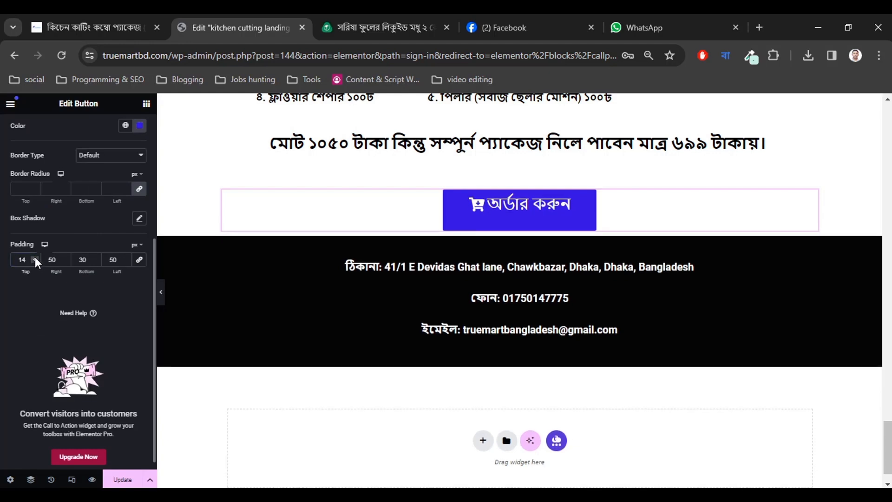
{"action": "left_click", "coordinate": [35, 257]}
{"action": "left_click", "coordinate": [35, 257]}
{"action": "left_click", "coordinate": [35, 258]}
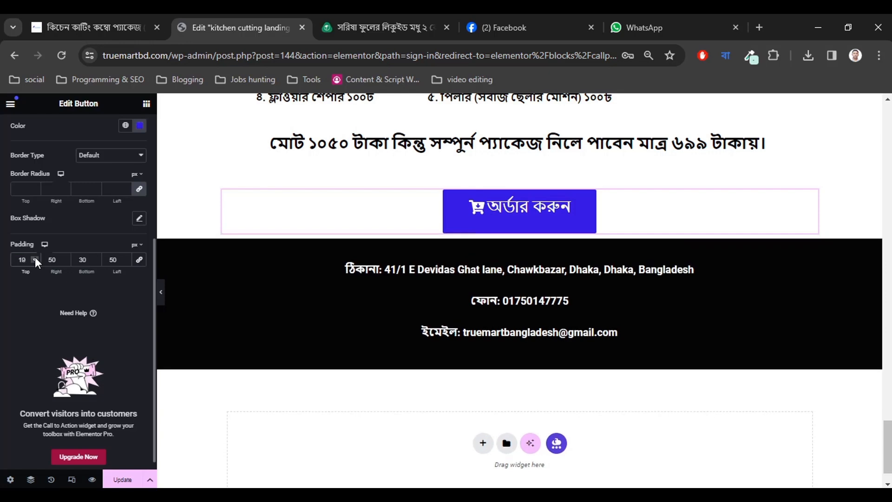
{"action": "left_click", "coordinate": [34, 258]}
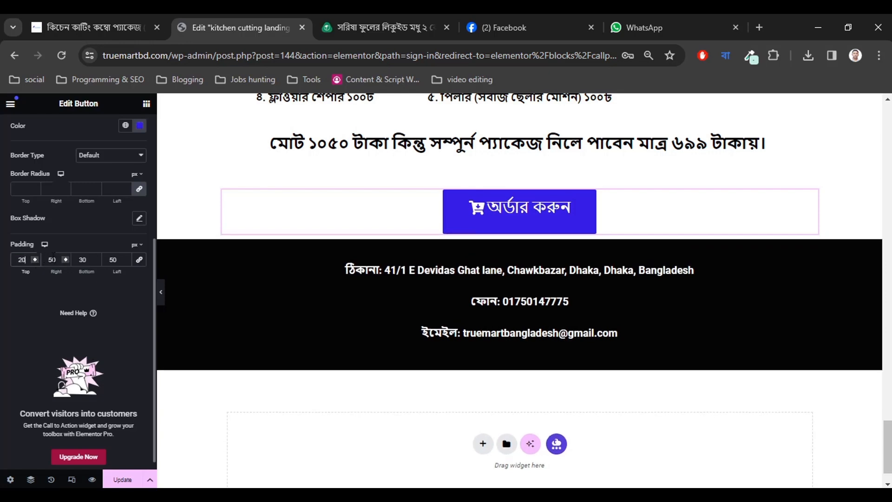
Reduce the order button's bottom padding from 30 to 20 px.
{"action": "left_click", "coordinate": [96, 261]}
{"action": "left_click", "coordinate": [96, 261]}
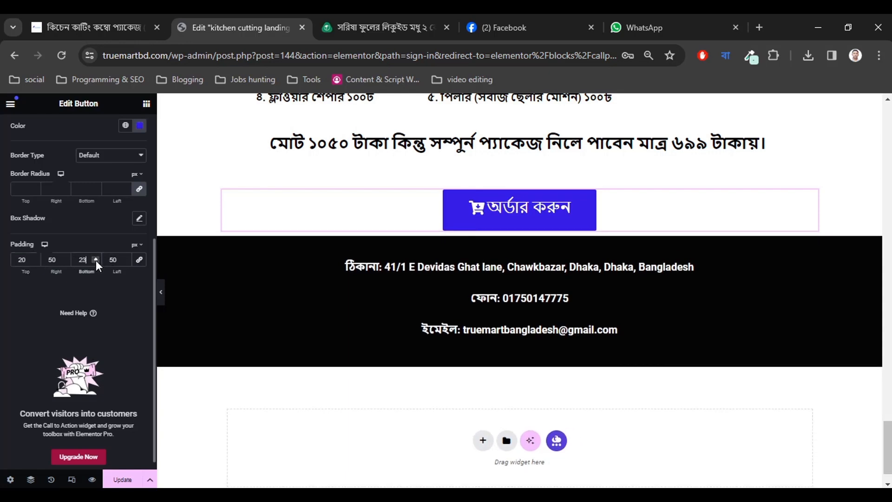
{"action": "left_click", "coordinate": [96, 261]}
{"action": "left_click", "coordinate": [96, 261]}
{"action": "left_click", "coordinate": [96, 261]}
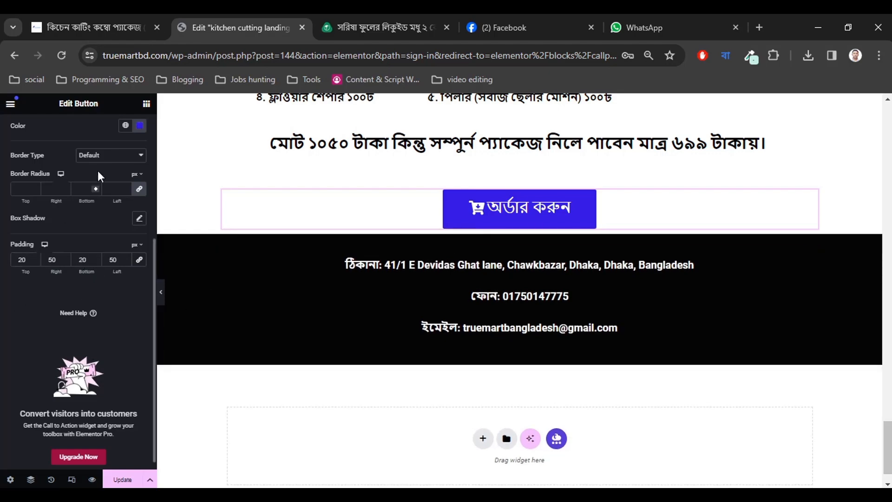
{"action": "scroll", "coordinate": [61, 279], "scroll_direction": "up", "scroll_amount": 5}
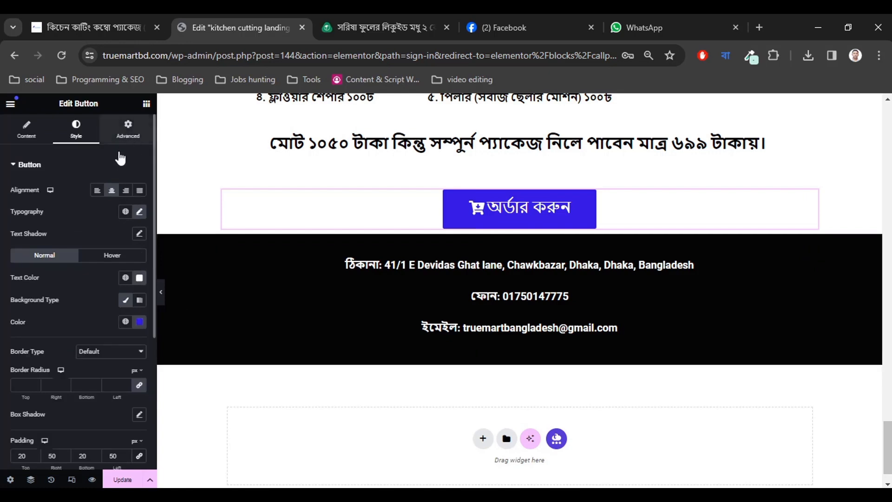
Set the order button's Advanced margins to 10 px top and 35 px bottom.
{"action": "left_click", "coordinate": [127, 126]}
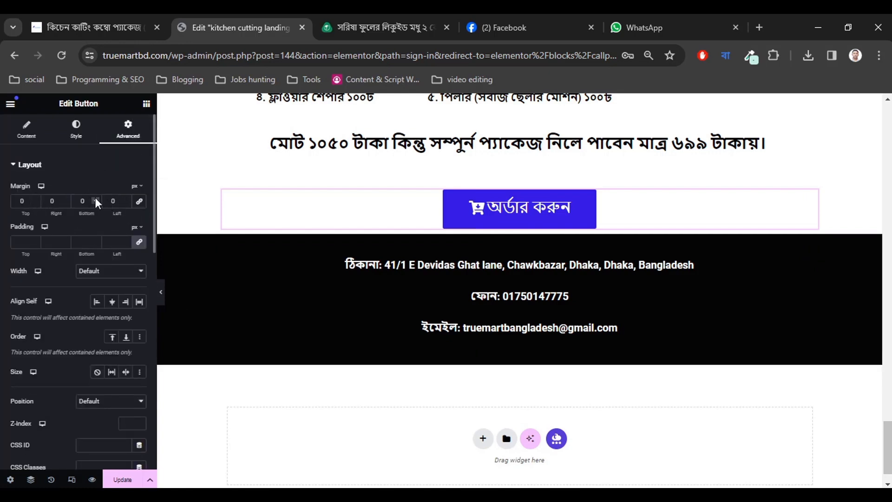
{"action": "left_click_drag", "start_coordinate": [95, 197], "coordinate": [96, 197]}
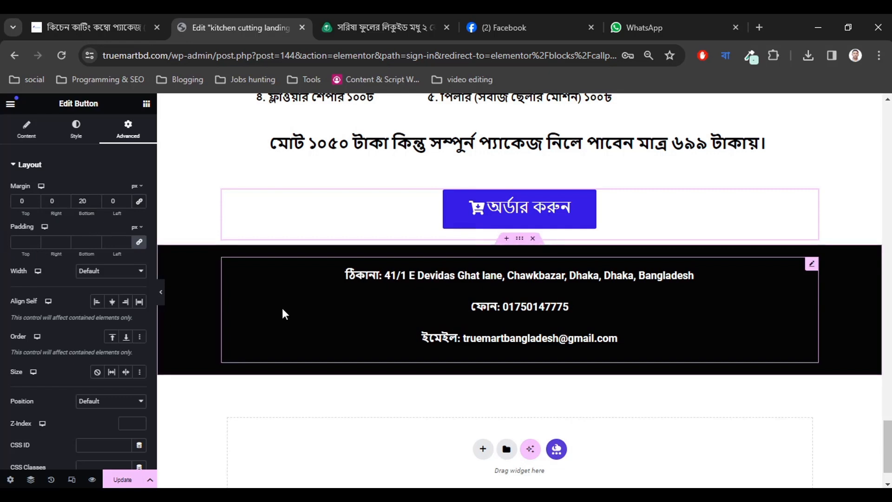
{"action": "left_click", "coordinate": [95, 198]}
{"action": "left_click", "coordinate": [95, 198]}
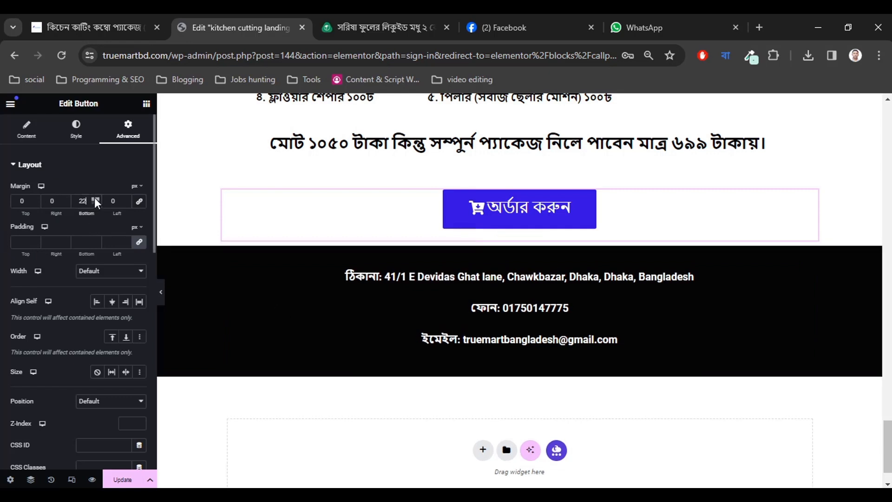
{"action": "left_click_drag", "start_coordinate": [94, 197], "coordinate": [94, 197]}
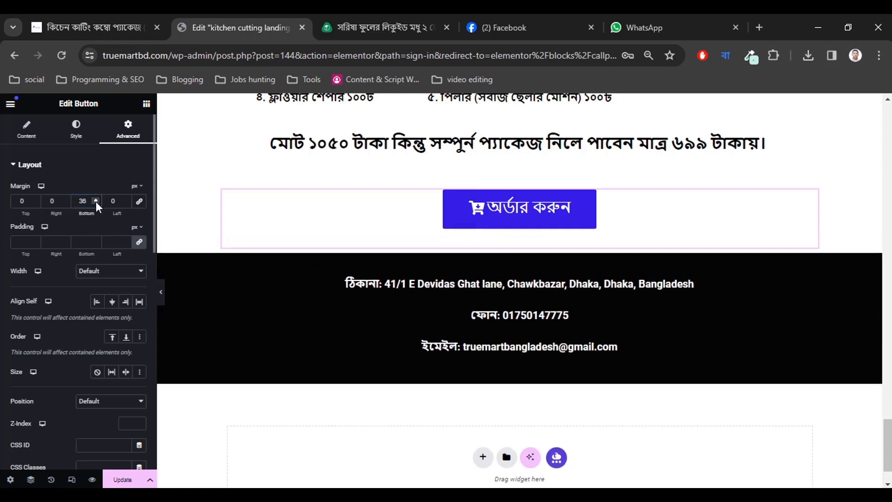
{"action": "left_click", "coordinate": [96, 201]}
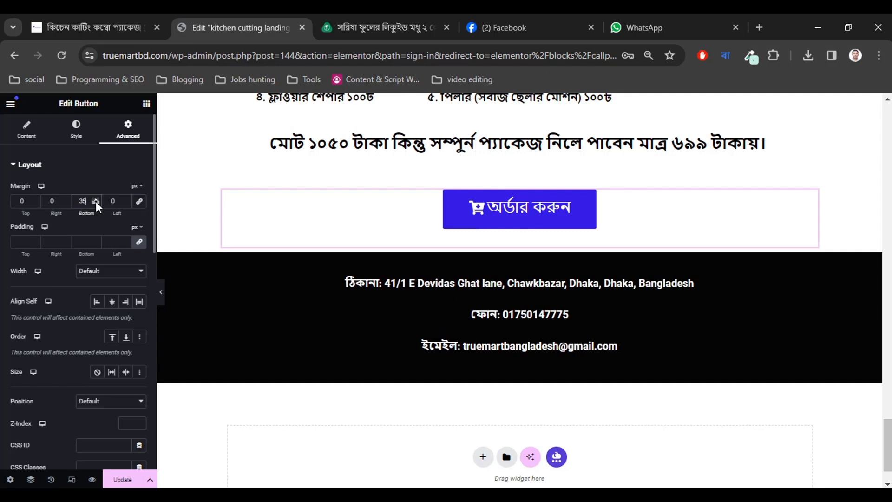
{"action": "left_click_drag", "start_coordinate": [35, 199], "coordinate": [35, 199]}
{"action": "left_click", "coordinate": [35, 199]}
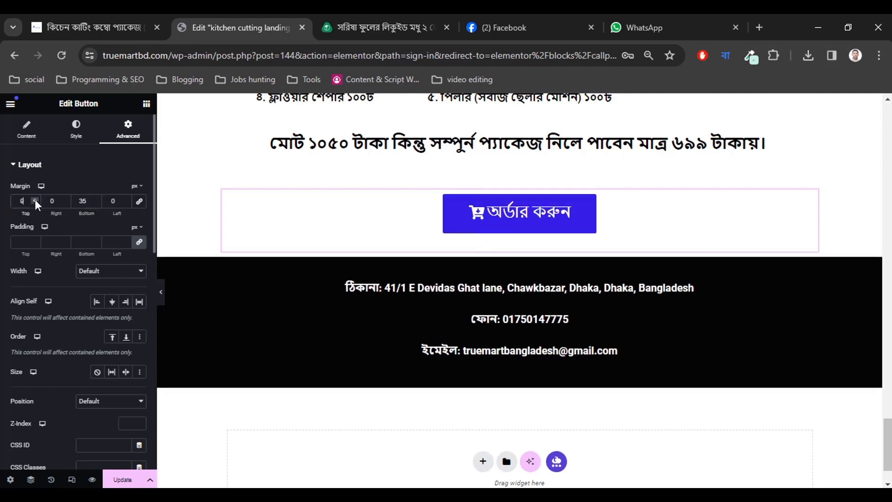
{"action": "left_click", "coordinate": [34, 200]}
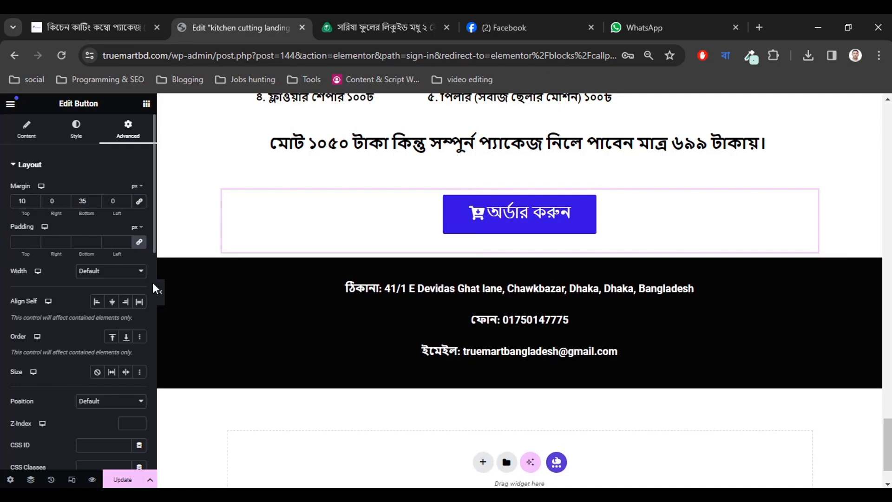
{"action": "left_click", "coordinate": [160, 292]}
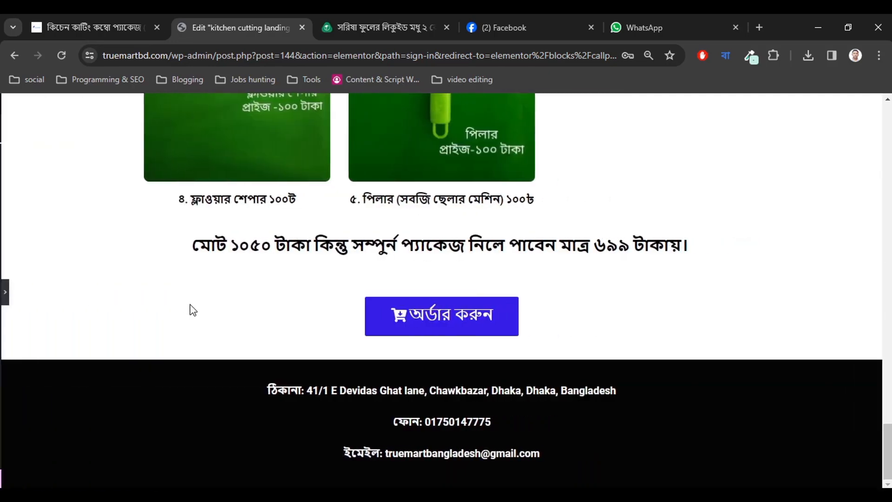
{"action": "scroll", "coordinate": [267, 374], "scroll_direction": "up", "scroll_amount": 12}
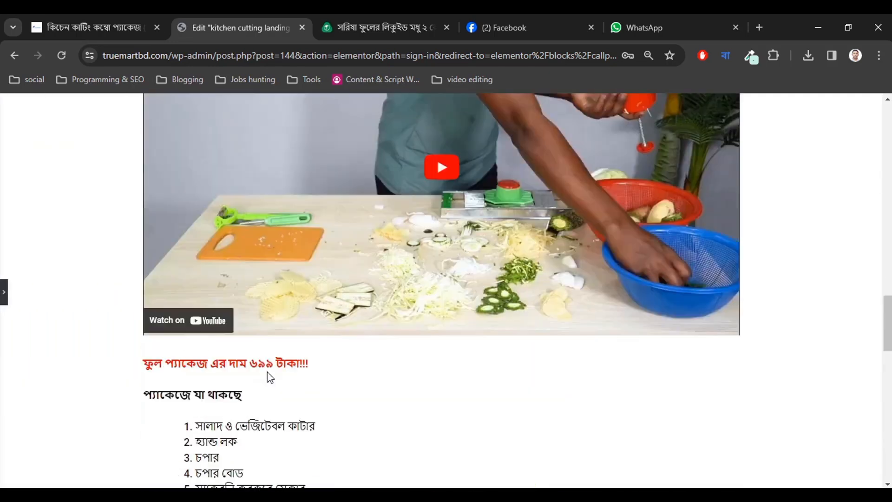
{"action": "scroll", "coordinate": [266, 371], "scroll_direction": "up", "scroll_amount": 20}
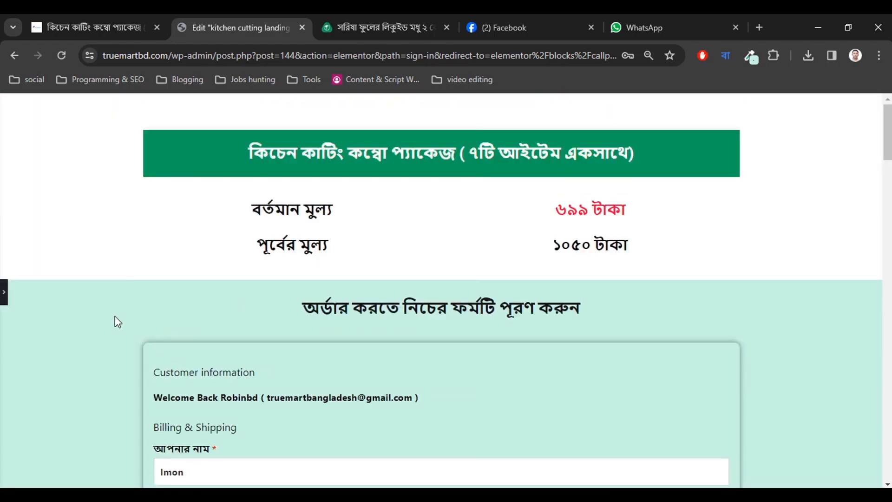
{"action": "scroll", "coordinate": [135, 329], "scroll_direction": "down", "scroll_amount": 20}
{"action": "scroll", "coordinate": [136, 329], "scroll_direction": "down", "scroll_amount": 15}
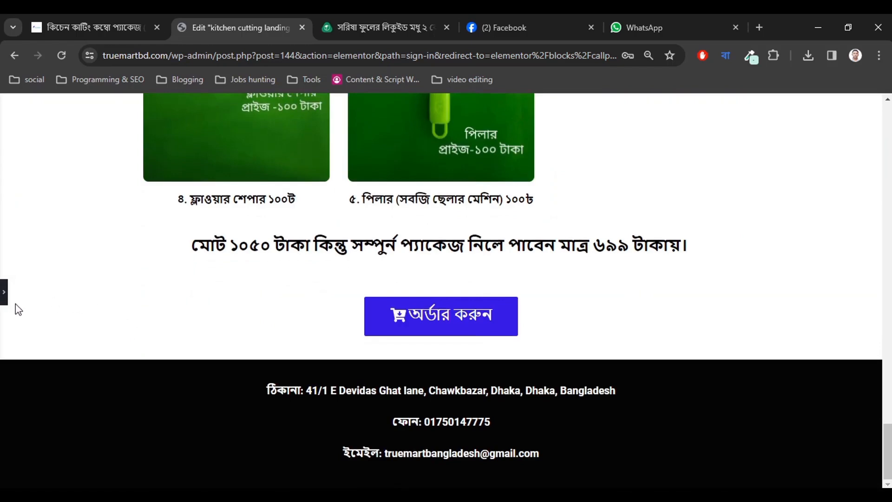
{"action": "left_click", "coordinate": [3, 293]}
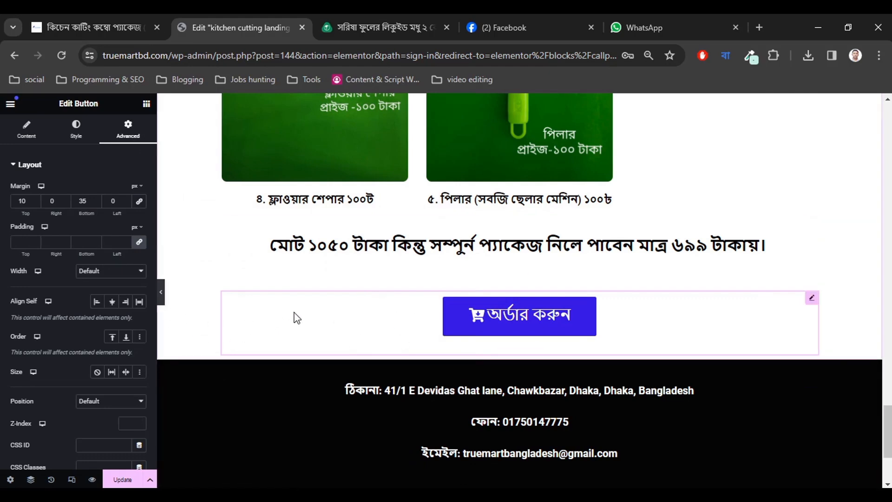
Turn on Responsive Mode and preview the landing page at 360 px Mobile width.
{"action": "left_click", "coordinate": [72, 481]}
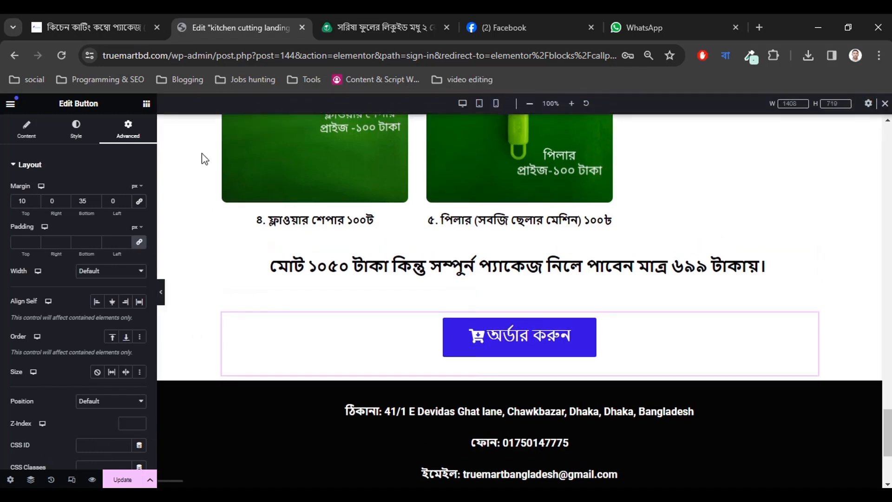
{"action": "left_click", "coordinate": [496, 104]}
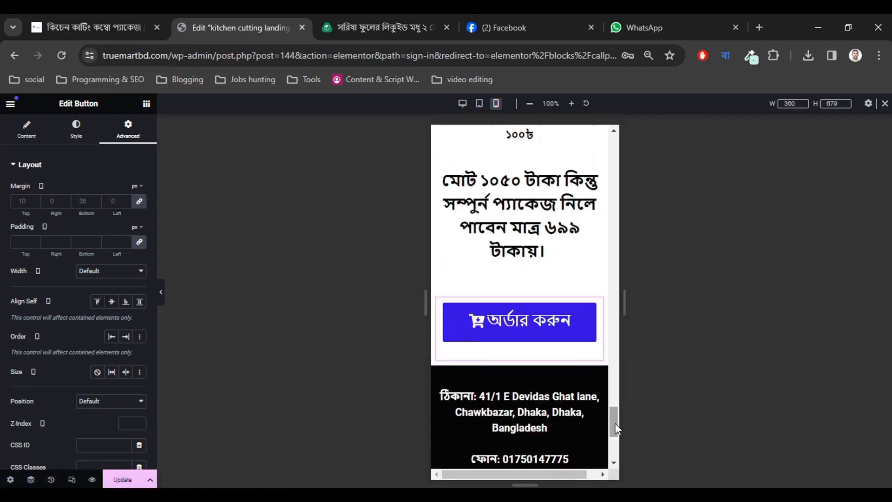
{"action": "left_click_drag", "start_coordinate": [614, 422], "coordinate": [611, 143]}
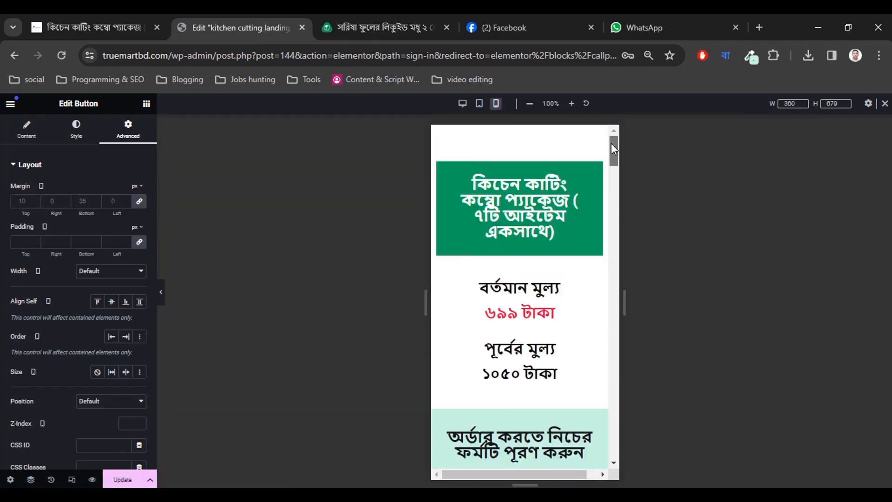
Select the green package title and raise its mobile font size to 25 px.
{"action": "left_click", "coordinate": [520, 205]}
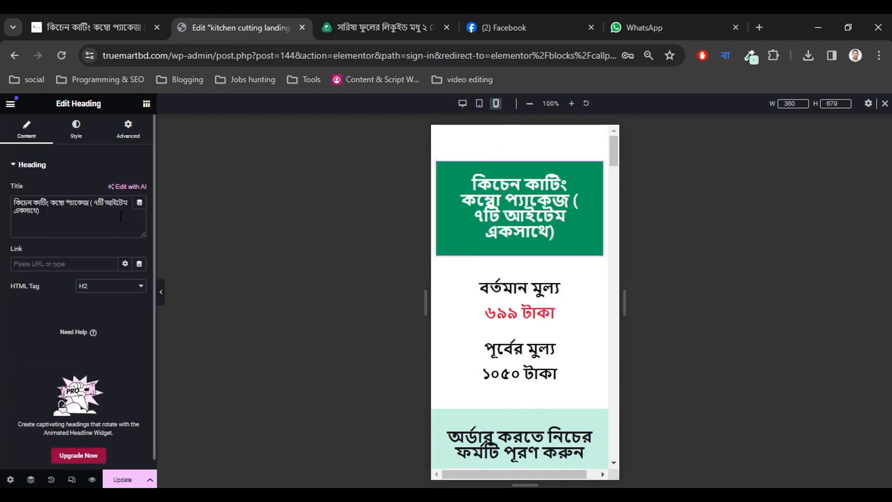
{"action": "left_click", "coordinate": [76, 129]}
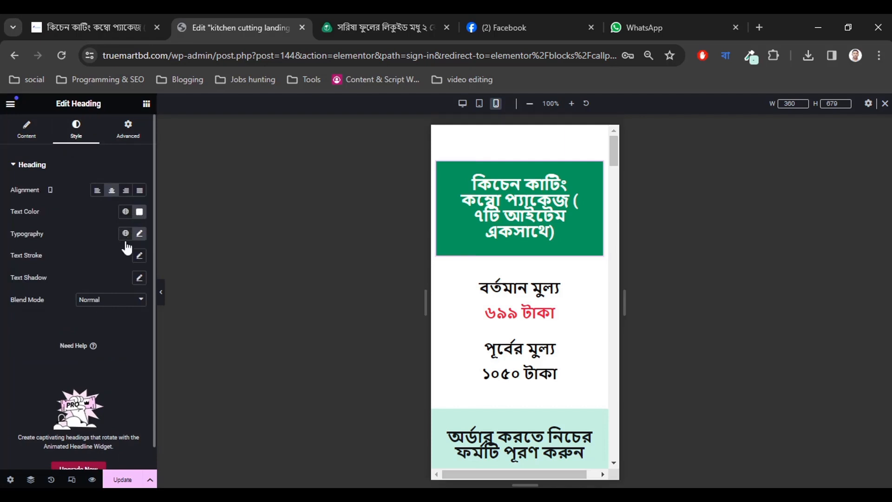
{"action": "left_click", "coordinate": [140, 234]}
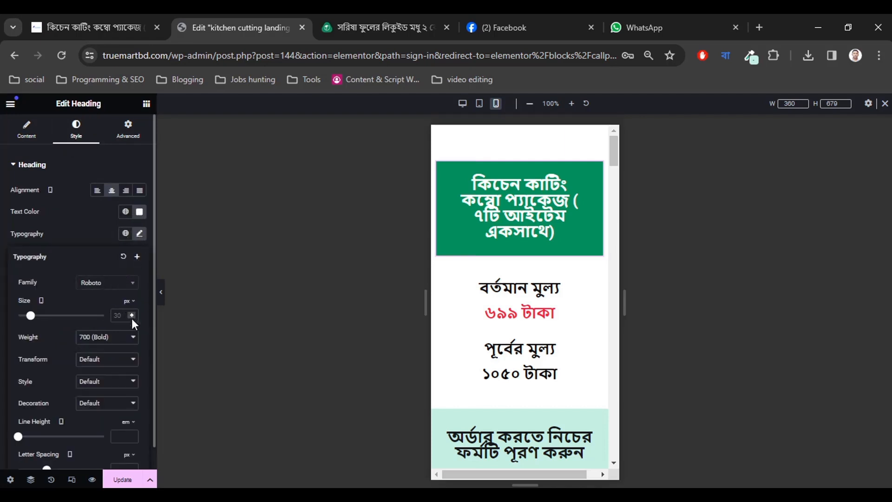
{"action": "left_click", "coordinate": [130, 316]}
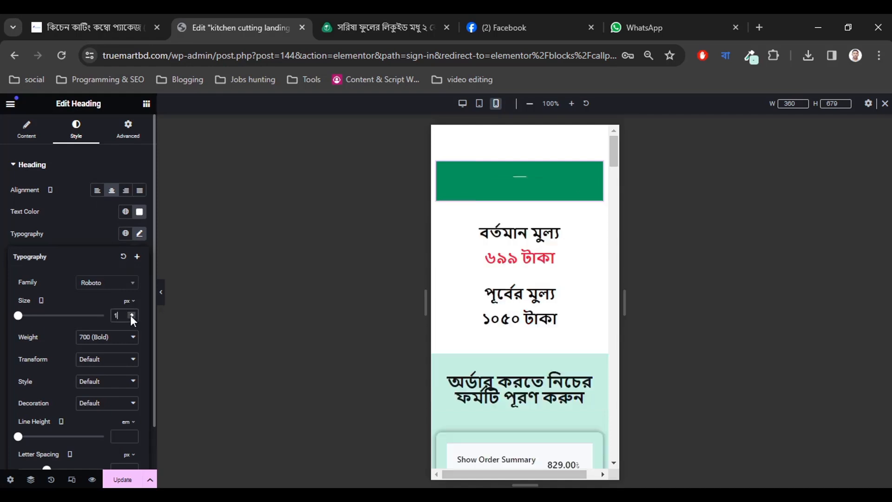
{"action": "left_click", "coordinate": [130, 314]}
{"action": "left_click", "coordinate": [131, 313]}
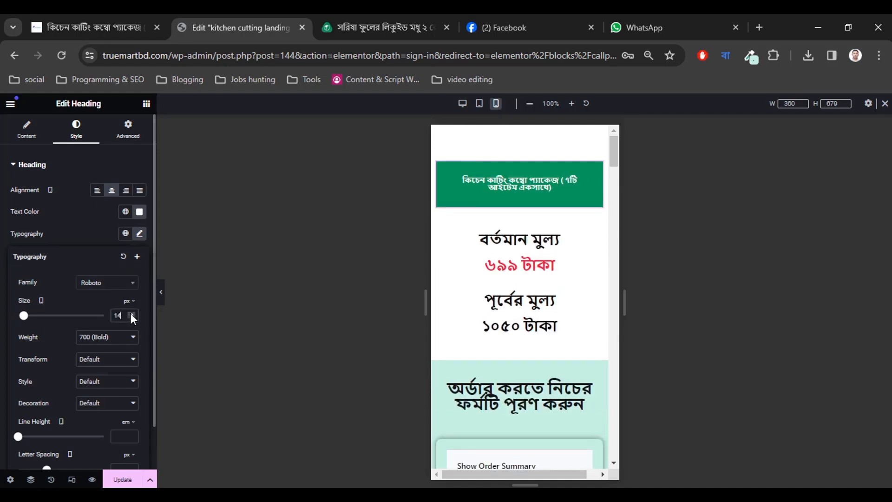
{"action": "left_click", "coordinate": [130, 314]}
{"action": "left_click", "coordinate": [130, 313]}
{"action": "left_click", "coordinate": [131, 313]}
{"action": "left_click", "coordinate": [130, 313]}
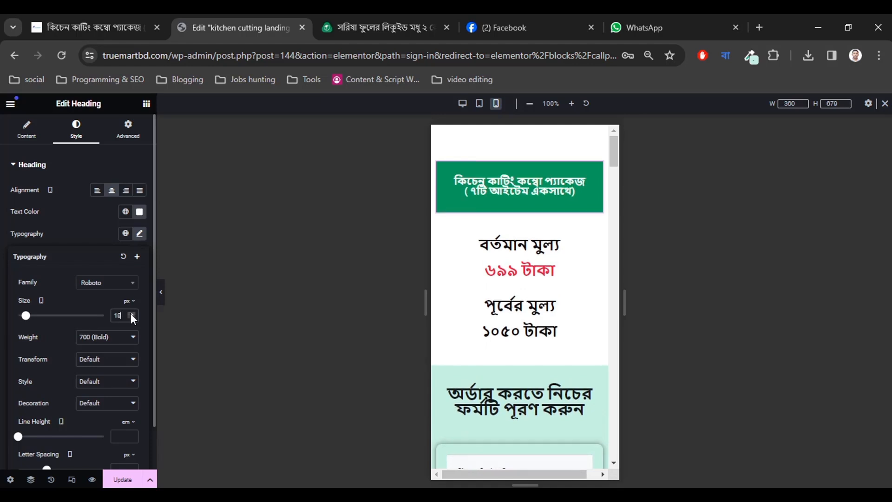
{"action": "left_click", "coordinate": [130, 313]}
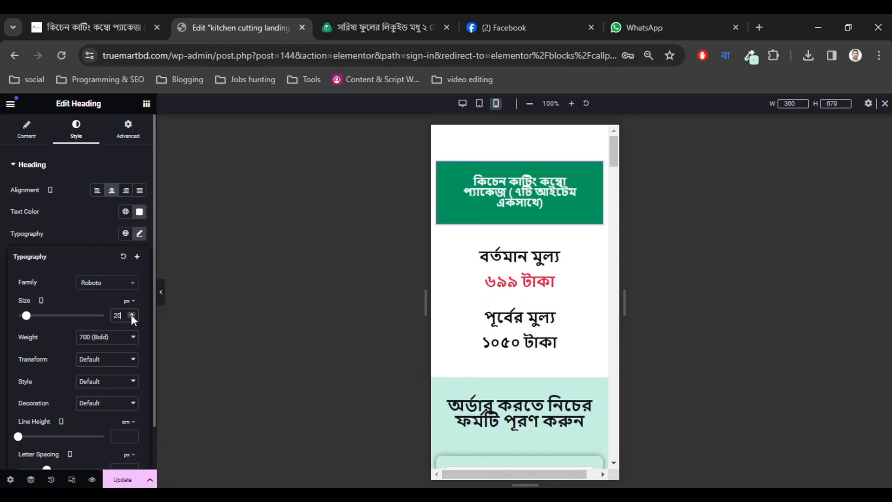
{"action": "left_click", "coordinate": [131, 313]}
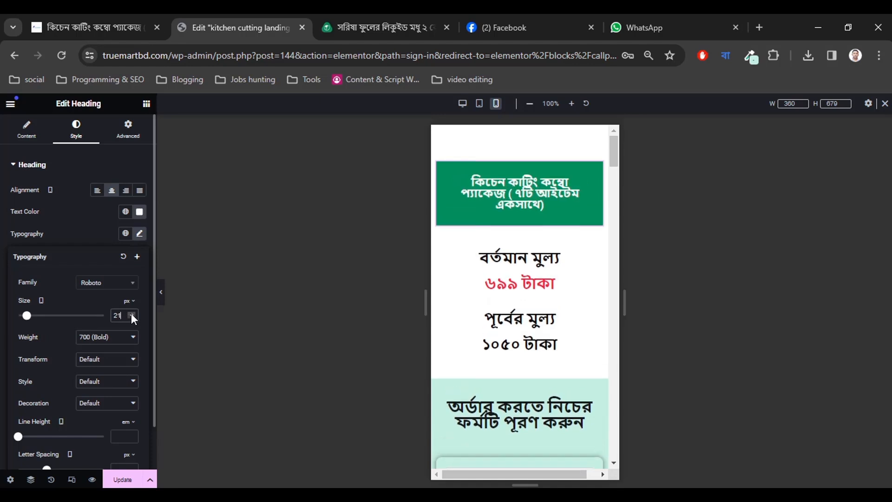
{"action": "left_click", "coordinate": [131, 314]}
{"action": "left_click", "coordinate": [131, 314]}
{"action": "left_click", "coordinate": [130, 314]}
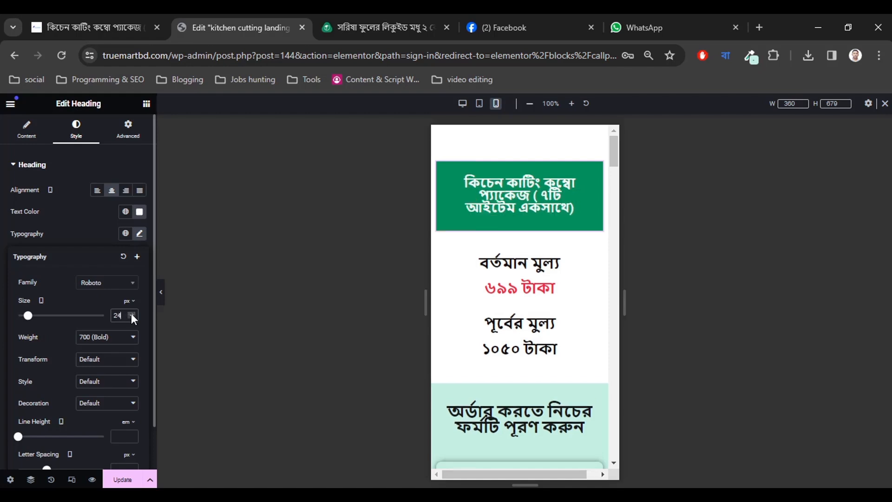
{"action": "left_click", "coordinate": [131, 313]}
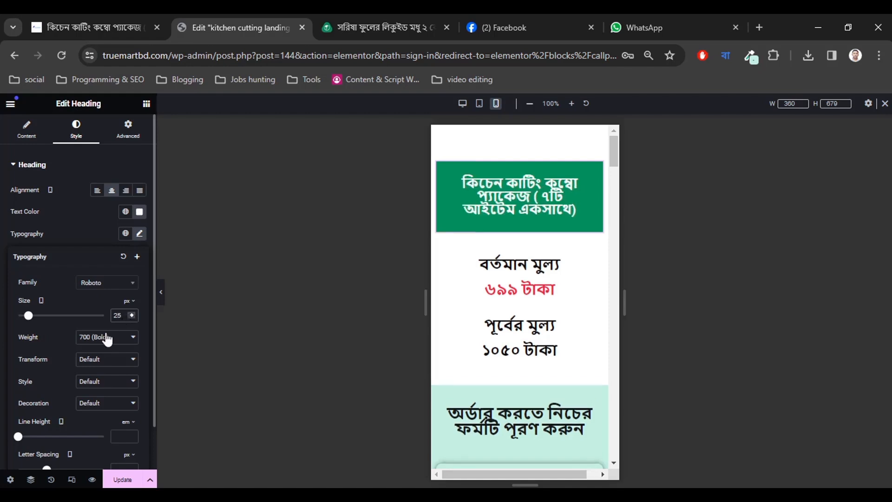
Give the green package title a 1.6 em line height.
{"action": "scroll", "coordinate": [79, 417], "scroll_direction": "down", "scroll_amount": 1}
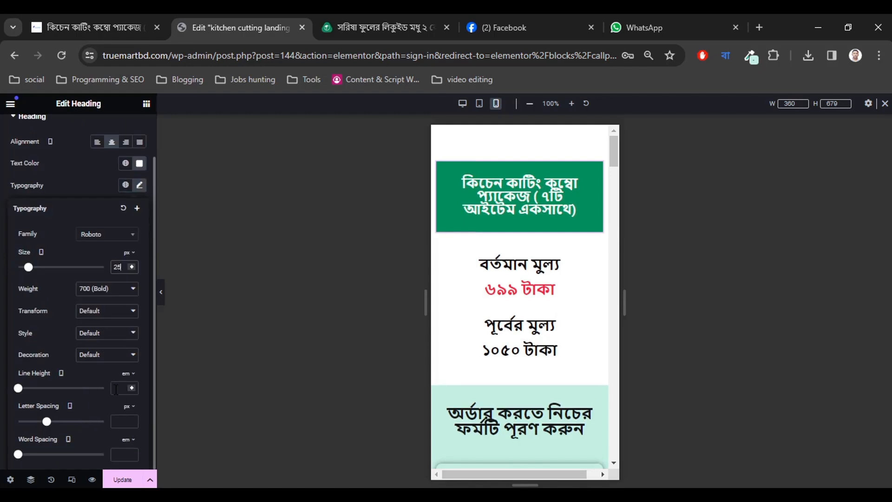
{"action": "left_click", "coordinate": [131, 386]}
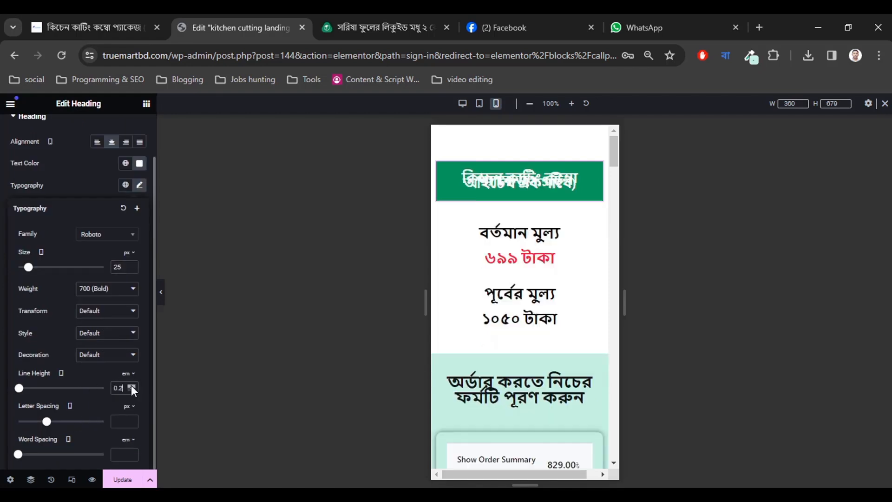
{"action": "left_click", "coordinate": [131, 386]}
{"action": "left_click", "coordinate": [131, 385]}
{"action": "left_click", "coordinate": [131, 386]}
{"action": "left_click", "coordinate": [130, 386]}
{"action": "left_click", "coordinate": [131, 385]}
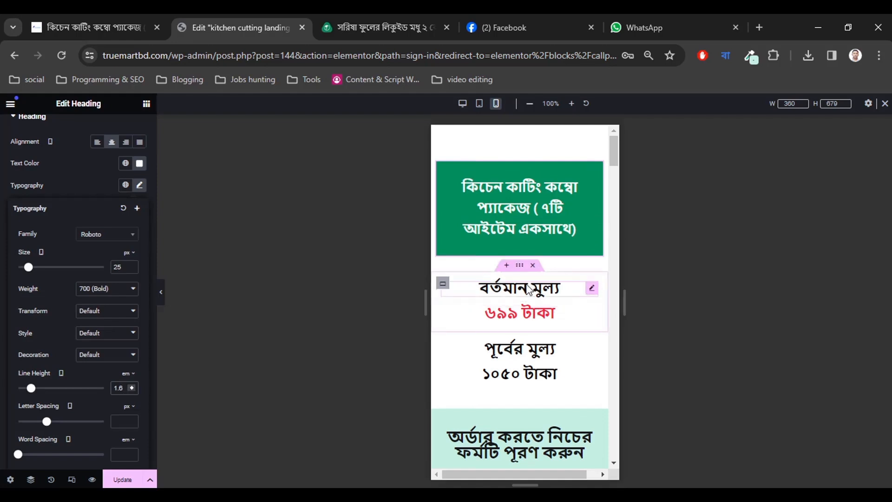
{"action": "scroll", "coordinate": [524, 306], "scroll_direction": "down", "scroll_amount": 5}
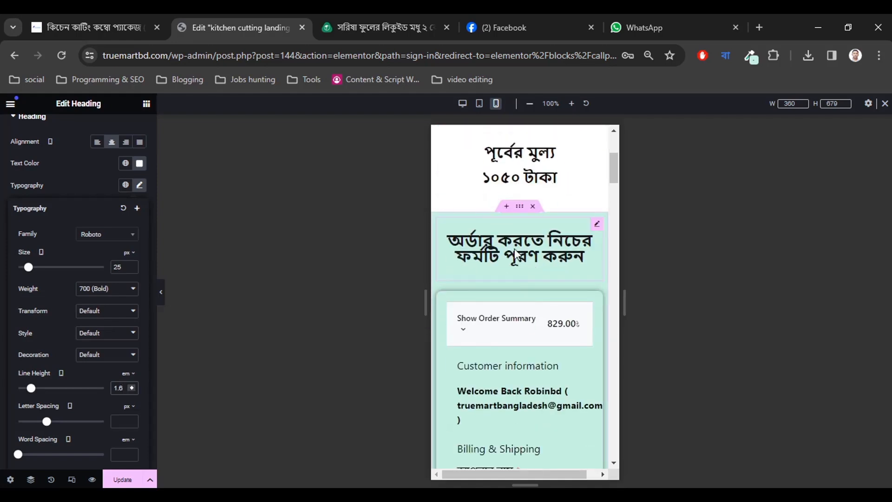
Raise the order-form heading's typography line height from empty to 1.6 em.
{"action": "left_click", "coordinate": [516, 253]}
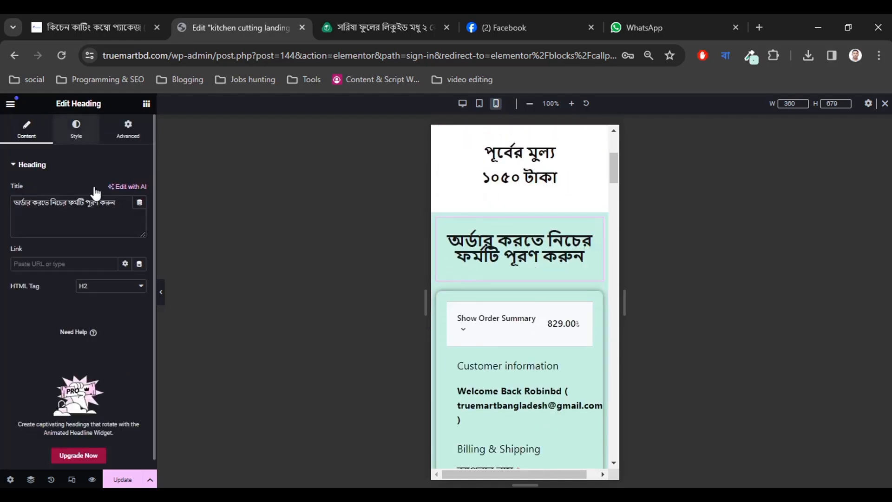
{"action": "left_click", "coordinate": [78, 130]}
{"action": "left_click", "coordinate": [138, 234]}
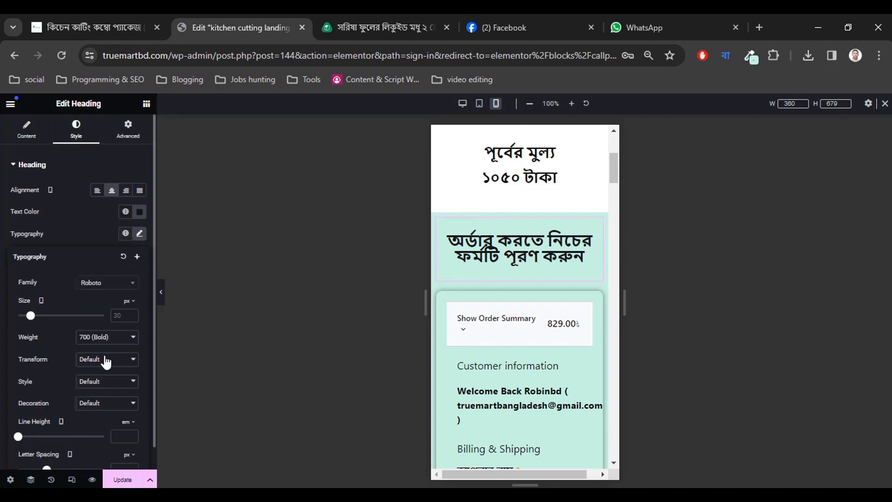
{"action": "scroll", "coordinate": [106, 381], "scroll_direction": "down", "scroll_amount": 1}
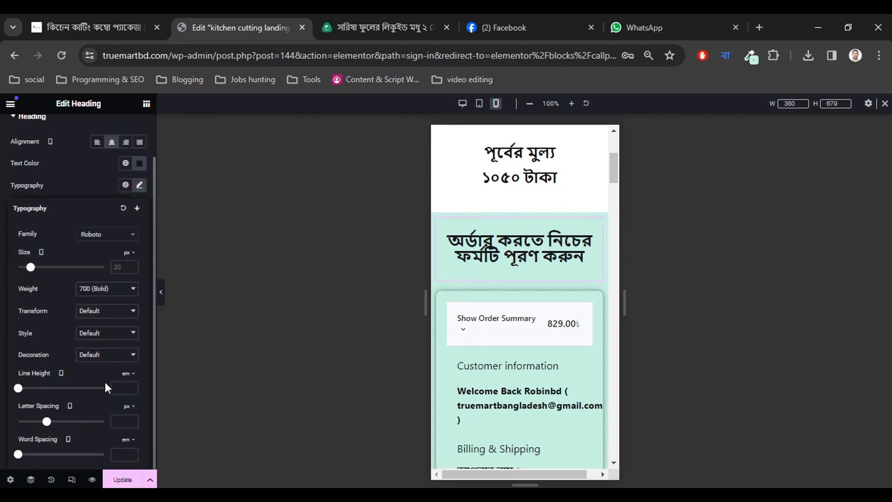
{"action": "left_click", "coordinate": [132, 386]}
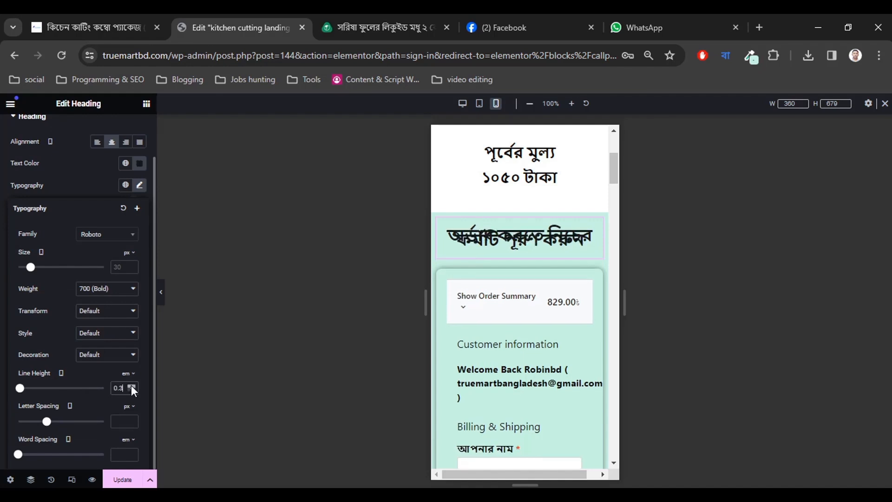
{"action": "left_click", "coordinate": [131, 385]}
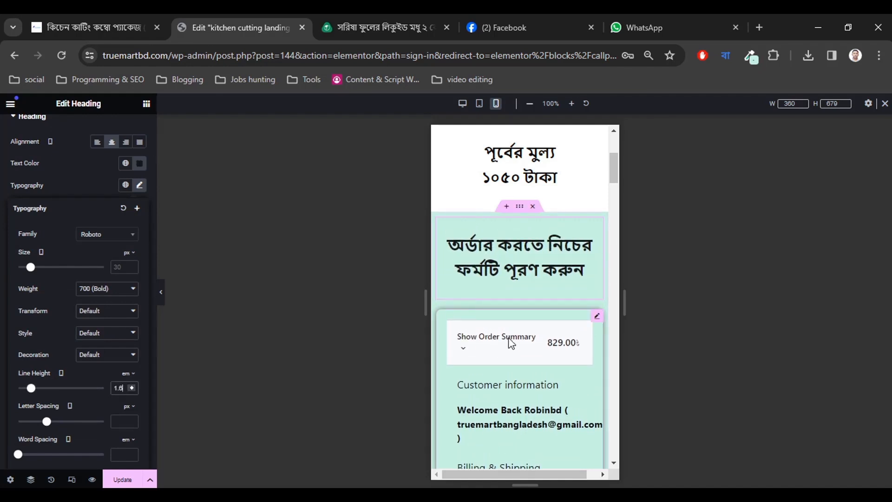
{"action": "scroll", "coordinate": [501, 290], "scroll_direction": "down", "scroll_amount": 1}
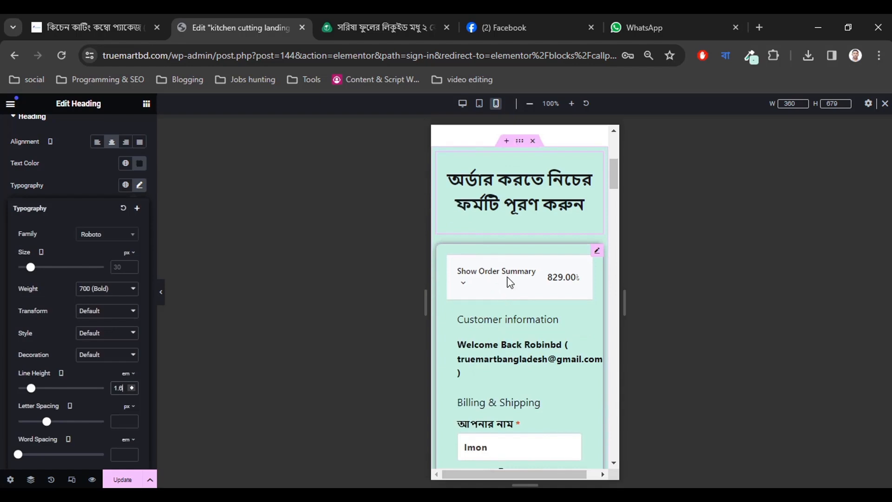
Select the checkout form and bring its Global typography size to 15 px.
{"action": "left_click", "coordinate": [464, 287]}
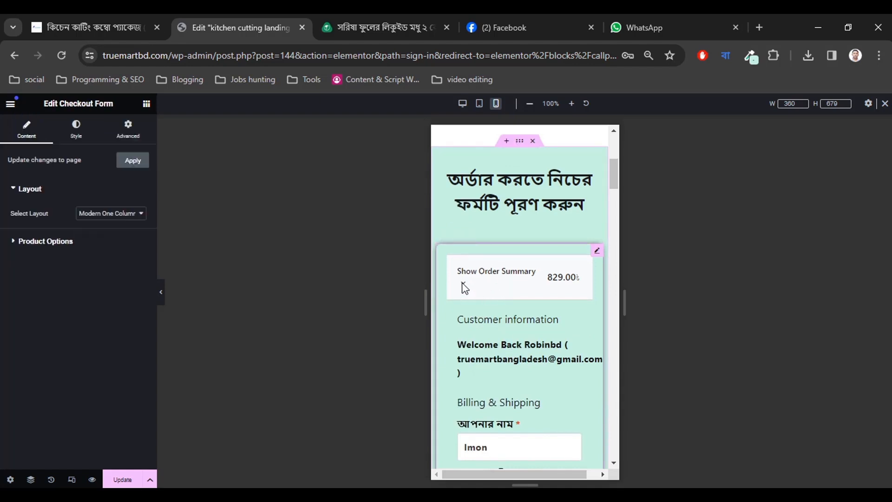
{"action": "scroll", "coordinate": [529, 325], "scroll_direction": "down", "scroll_amount": 1}
{"action": "scroll", "coordinate": [527, 315], "scroll_direction": "up", "scroll_amount": 2}
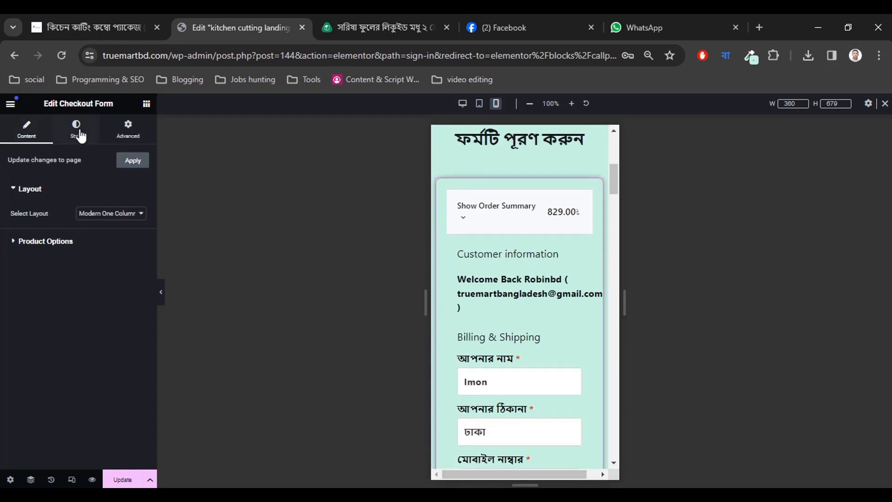
{"action": "left_click", "coordinate": [76, 127]}
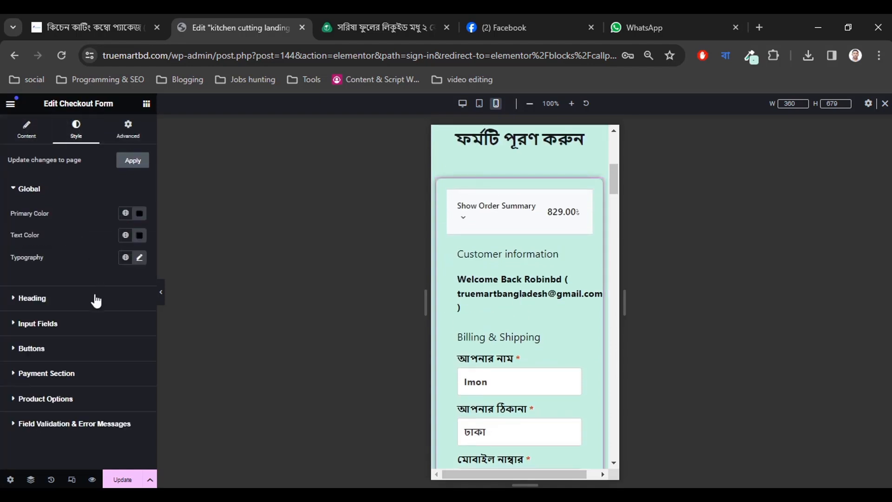
{"action": "left_click", "coordinate": [138, 258]}
{"action": "scroll", "coordinate": [106, 307], "scroll_direction": "down", "scroll_amount": 2}
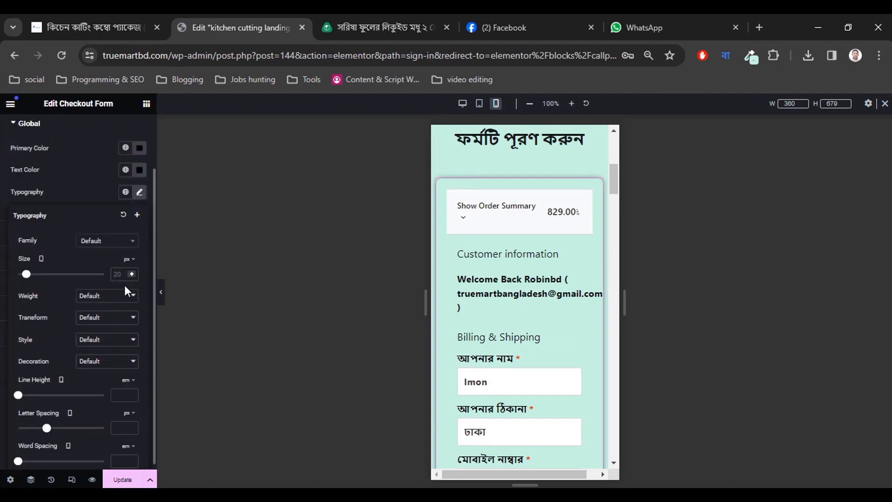
{"action": "left_click", "coordinate": [132, 272]}
{"action": "left_click", "coordinate": [132, 272]}
{"action": "left_click", "coordinate": [132, 272]}
{"action": "left_click", "coordinate": [131, 272]}
{"action": "left_click", "coordinate": [132, 272]}
{"action": "left_click", "coordinate": [132, 272]}
{"action": "left_click", "coordinate": [132, 272]}
{"action": "left_click", "coordinate": [132, 272]}
{"action": "left_click", "coordinate": [132, 272]}
{"action": "left_click", "coordinate": [132, 272]}
{"action": "left_click", "coordinate": [131, 272]}
{"action": "left_click", "coordinate": [131, 272]}
{"action": "left_click", "coordinate": [132, 272]}
{"action": "left_click", "coordinate": [131, 275]}
{"action": "left_click", "coordinate": [132, 276]}
{"action": "left_click", "coordinate": [132, 275]}
{"action": "left_click", "coordinate": [131, 275]}
Readjust the checkout form's global text size, settling back on 15 px.
{"action": "scroll", "coordinate": [588, 348], "scroll_direction": "down", "scroll_amount": 5}
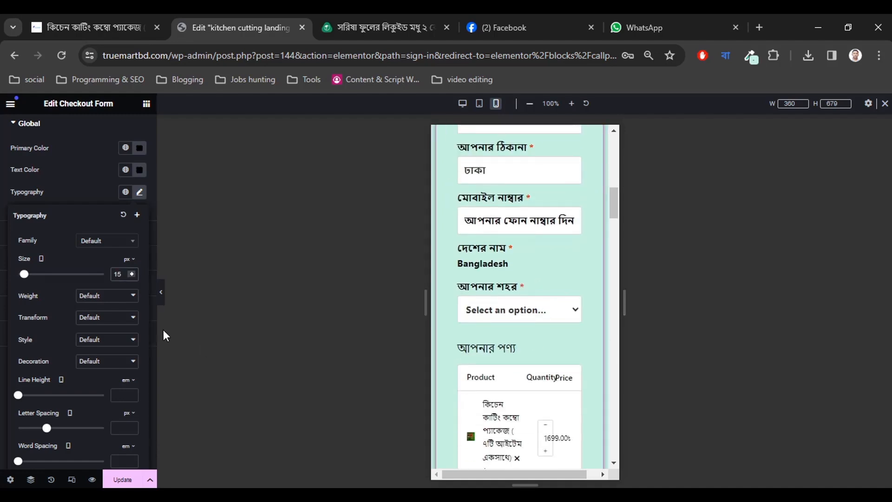
{"action": "left_click", "coordinate": [132, 272]}
{"action": "left_click", "coordinate": [132, 272]}
{"action": "left_click", "coordinate": [132, 272]}
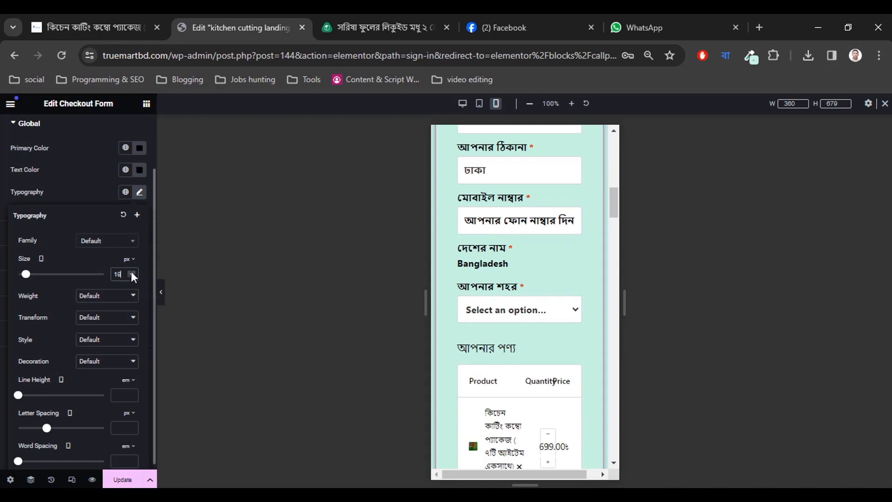
{"action": "left_click", "coordinate": [132, 275]}
{"action": "scroll", "coordinate": [560, 394], "scroll_direction": "down", "scroll_amount": 4}
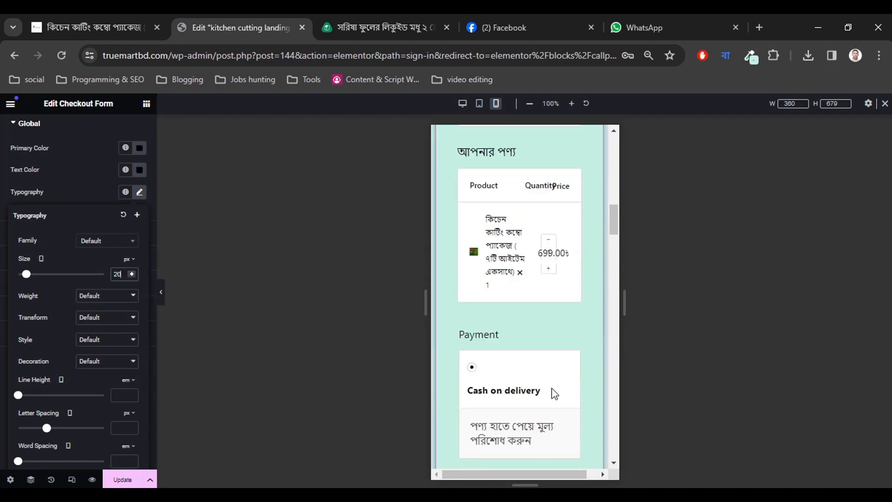
{"action": "scroll", "coordinate": [549, 381], "scroll_direction": "up", "scroll_amount": 1}
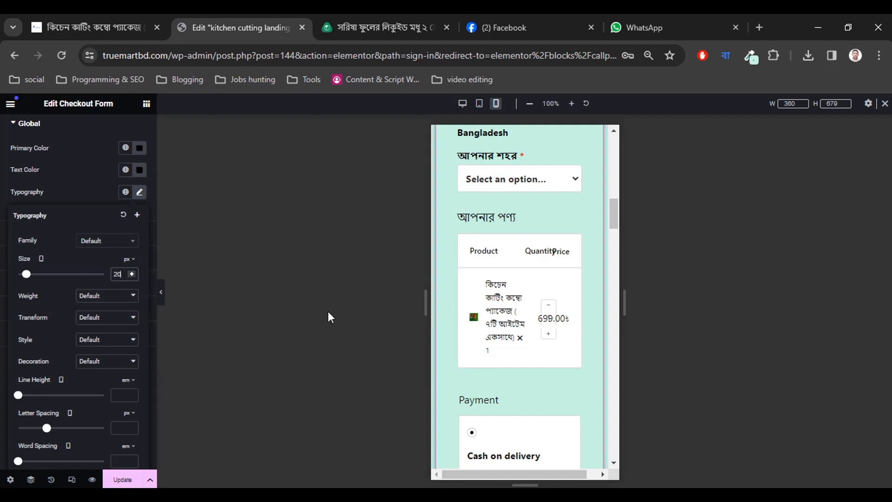
{"action": "left_click", "coordinate": [132, 276]}
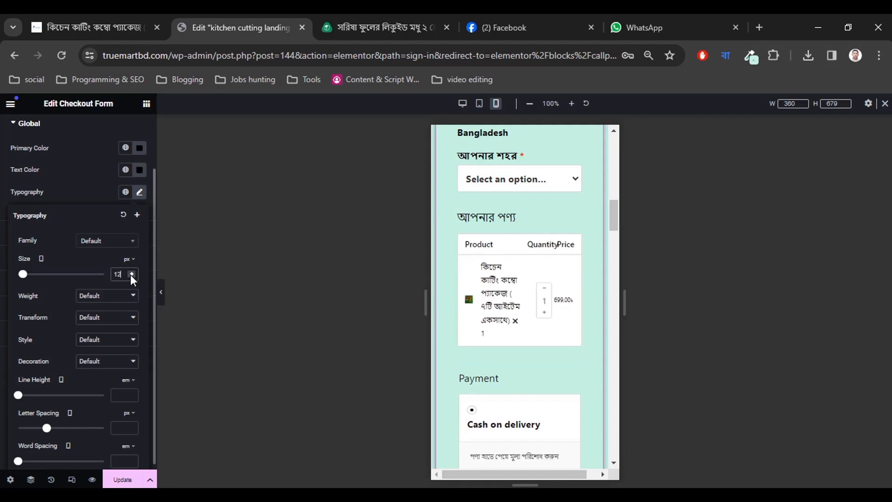
{"action": "left_click", "coordinate": [130, 276]}
{"action": "left_click", "coordinate": [131, 275]}
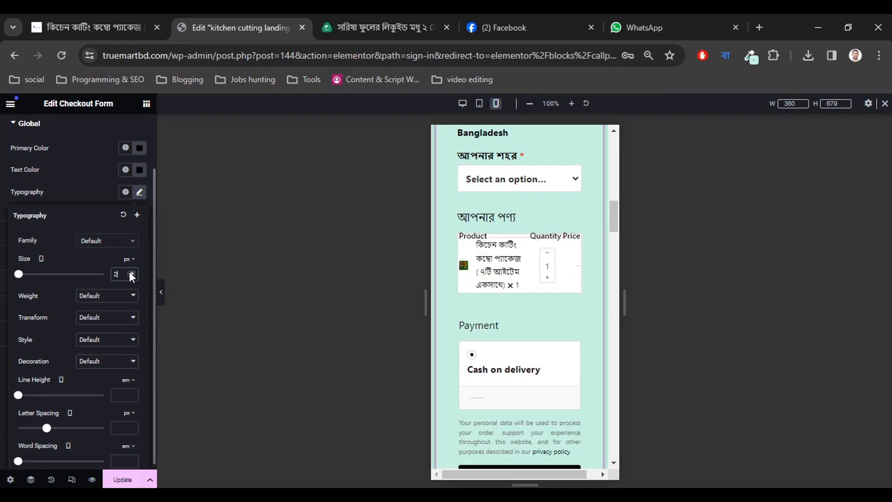
{"action": "left_click", "coordinate": [130, 271]}
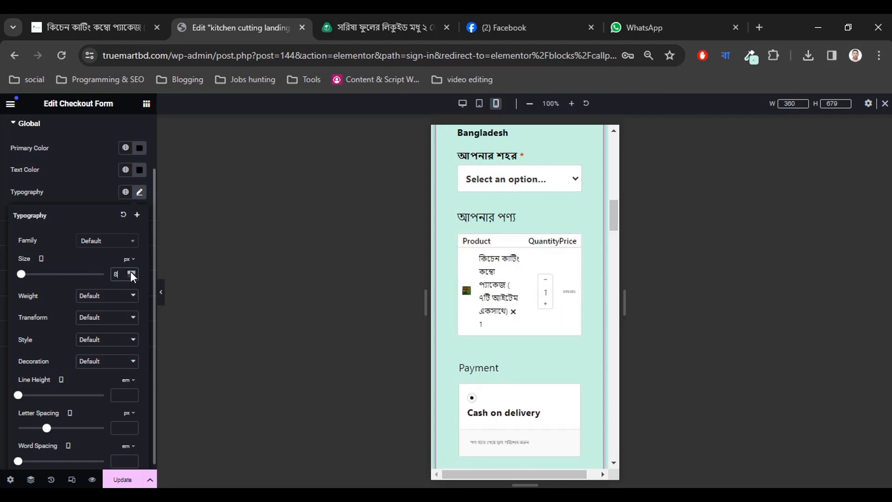
{"action": "left_click", "coordinate": [130, 271]}
{"action": "left_click", "coordinate": [130, 272]}
{"action": "left_click", "coordinate": [130, 271]}
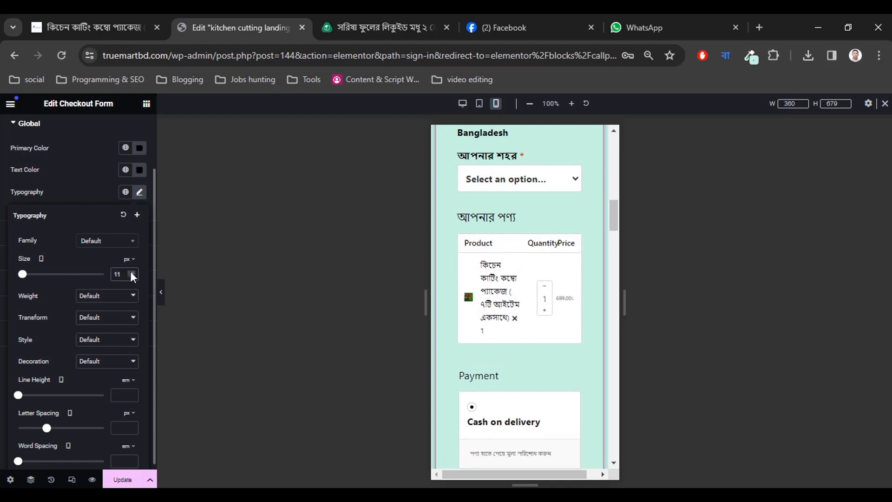
{"action": "left_click", "coordinate": [130, 271]}
{"action": "left_click", "coordinate": [130, 272]}
{"action": "left_click", "coordinate": [130, 272]}
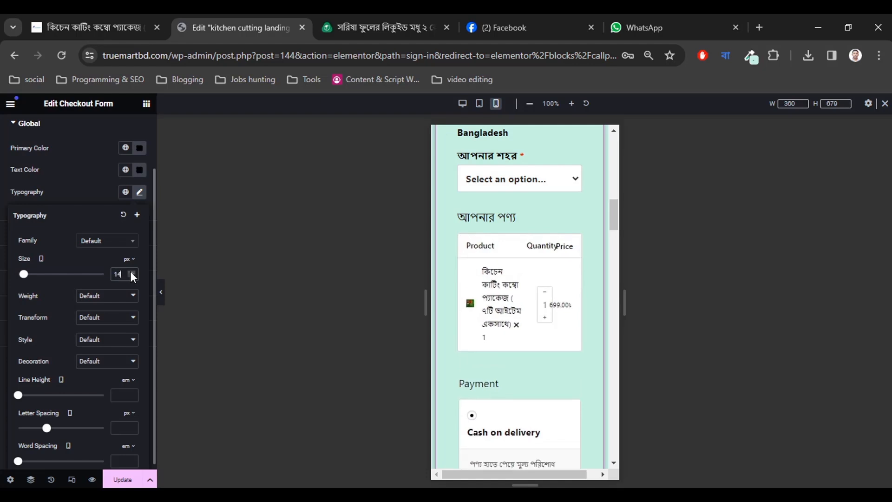
{"action": "left_click", "coordinate": [130, 271]}
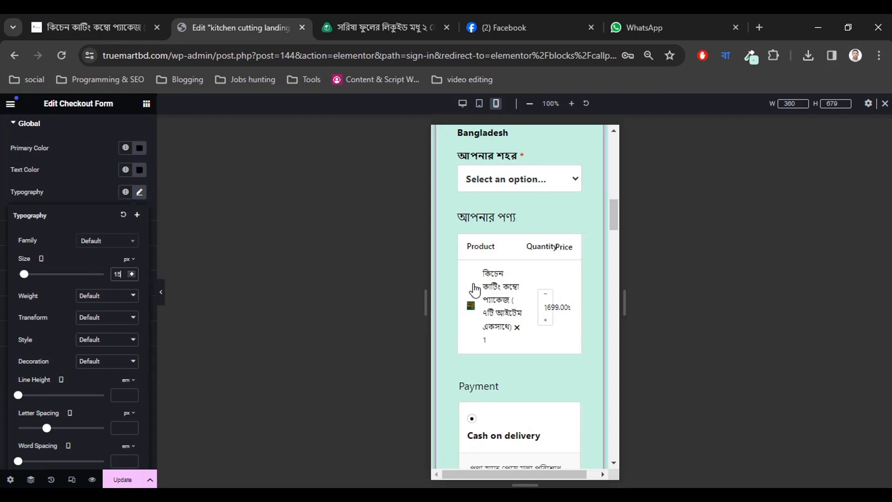
{"action": "scroll", "coordinate": [474, 290], "scroll_direction": "up", "scroll_amount": 10}
{"action": "scroll", "coordinate": [477, 284], "scroll_direction": "up", "scroll_amount": 1}
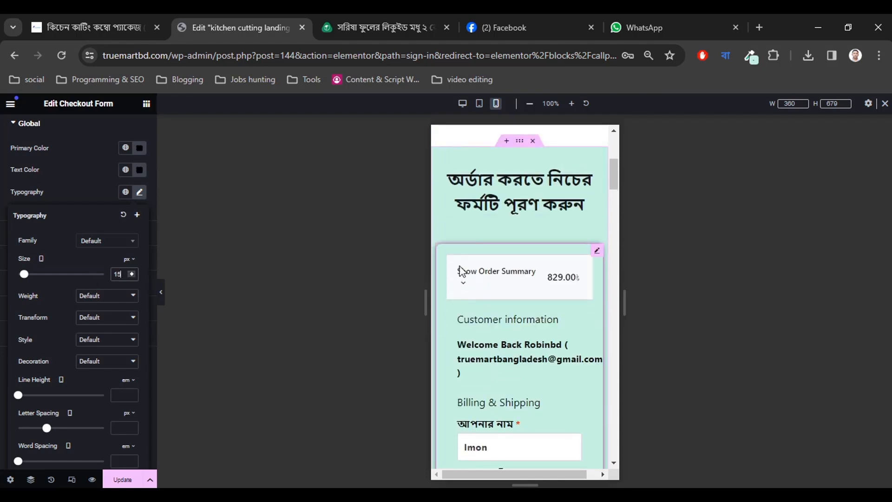
Set the checkout form's Advanced layout padding to 0 on all sides.
{"action": "left_click", "coordinate": [446, 256]}
{"action": "scroll", "coordinate": [56, 242], "scroll_direction": "up", "scroll_amount": 2}
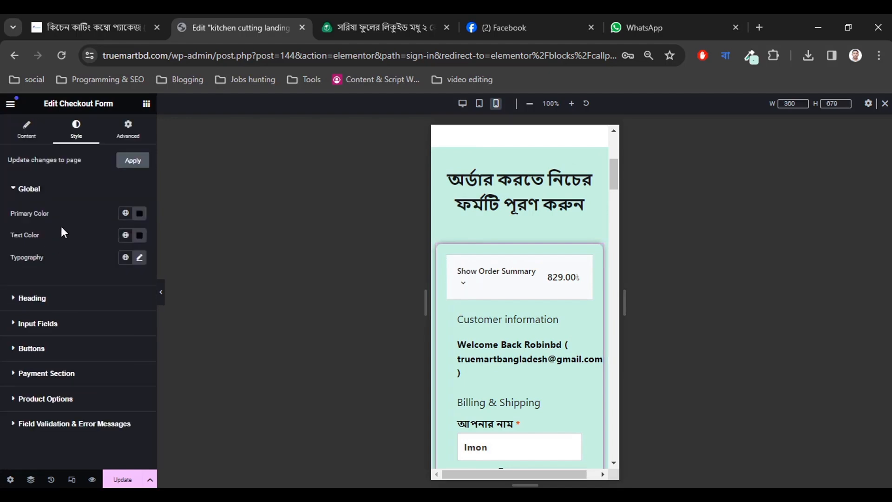
{"action": "left_click", "coordinate": [127, 139]}
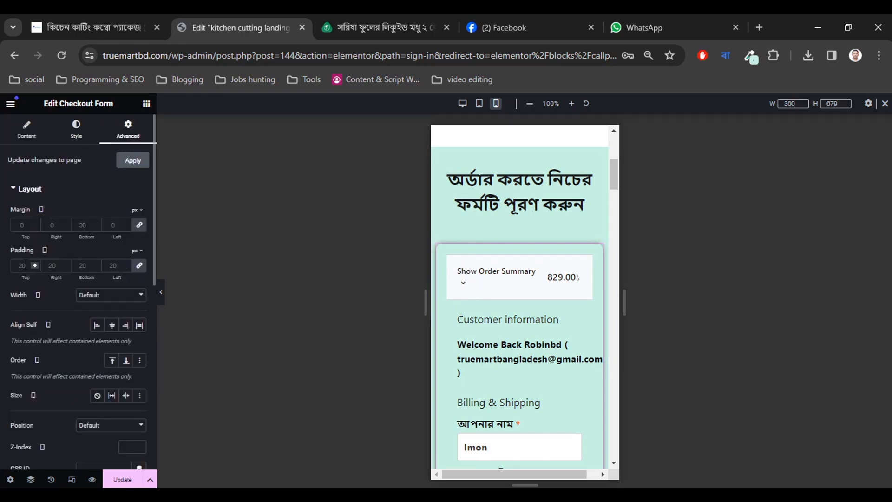
{"action": "left_click", "coordinate": [138, 266]}
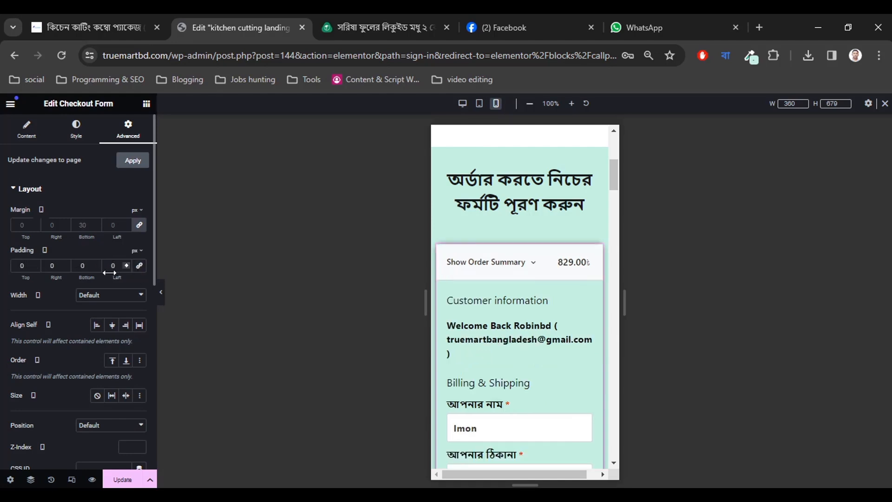
{"action": "scroll", "coordinate": [499, 339], "scroll_direction": "down", "scroll_amount": 12}
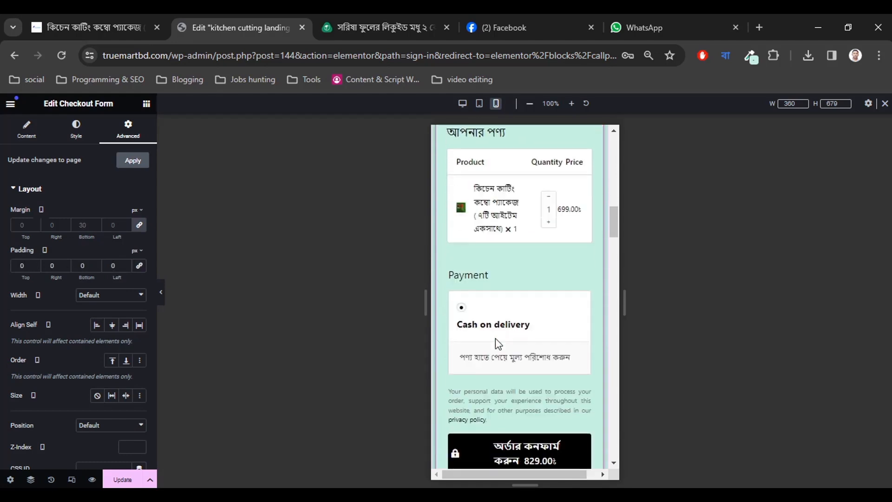
{"action": "scroll", "coordinate": [495, 340], "scroll_direction": "up", "scroll_amount": 2}
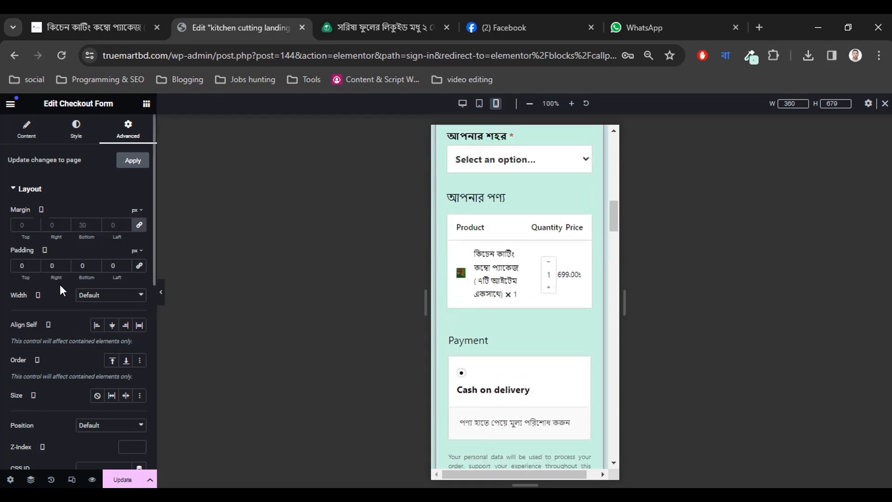
{"action": "scroll", "coordinate": [529, 332], "scroll_direction": "up", "scroll_amount": 8}
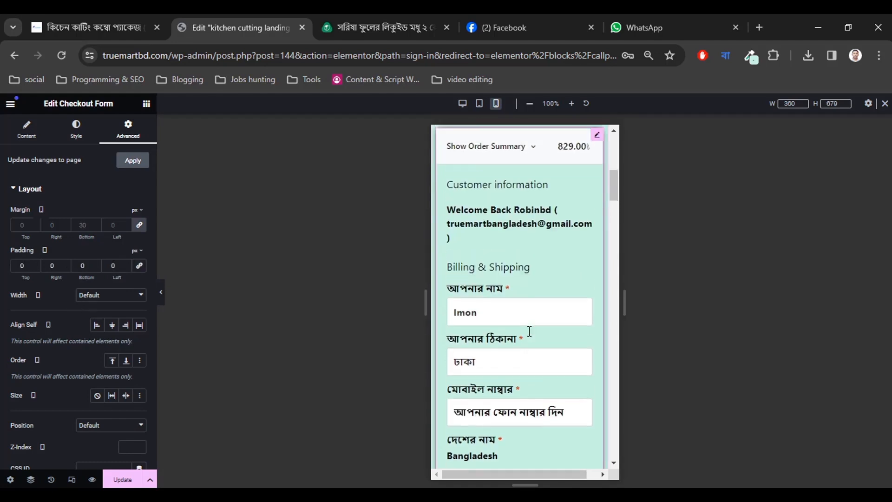
{"action": "scroll", "coordinate": [529, 331], "scroll_direction": "up", "scroll_amount": 1}
{"action": "scroll", "coordinate": [529, 334], "scroll_direction": "down", "scroll_amount": 4}
{"action": "scroll", "coordinate": [531, 335], "scroll_direction": "up", "scroll_amount": 2}
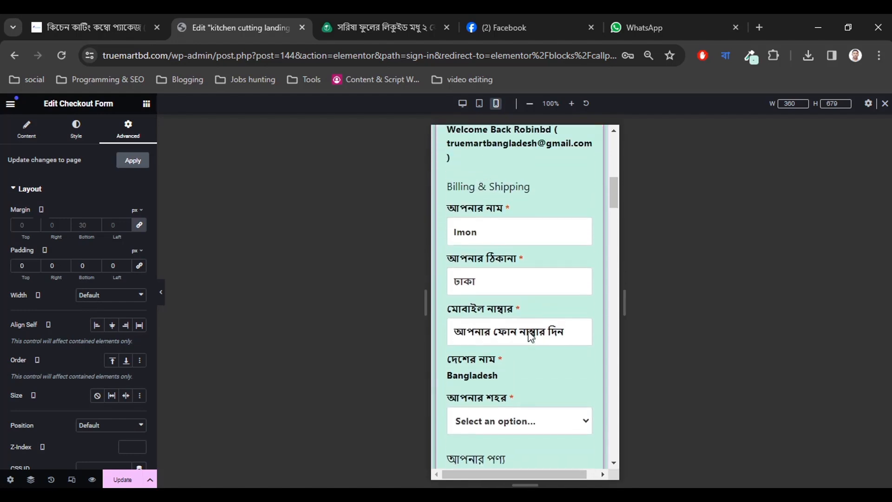
{"action": "scroll", "coordinate": [531, 335], "scroll_direction": "up", "scroll_amount": 2}
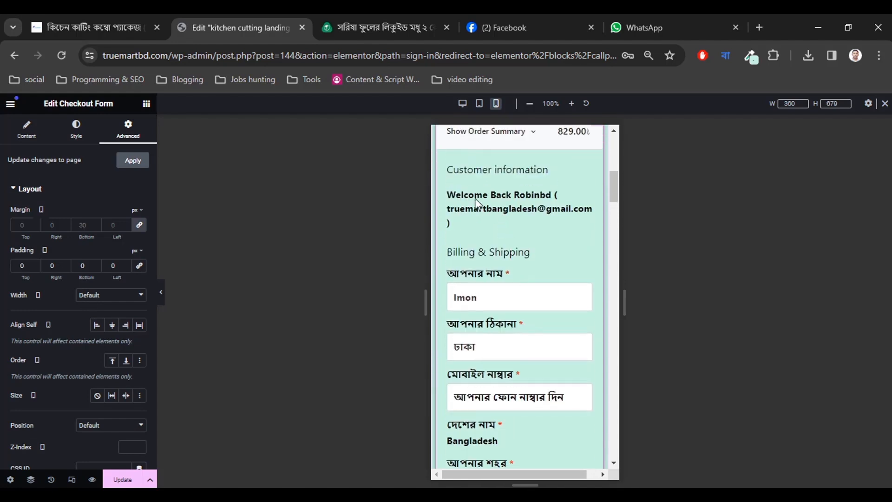
{"action": "scroll", "coordinate": [479, 276], "scroll_direction": "down", "scroll_amount": 6}
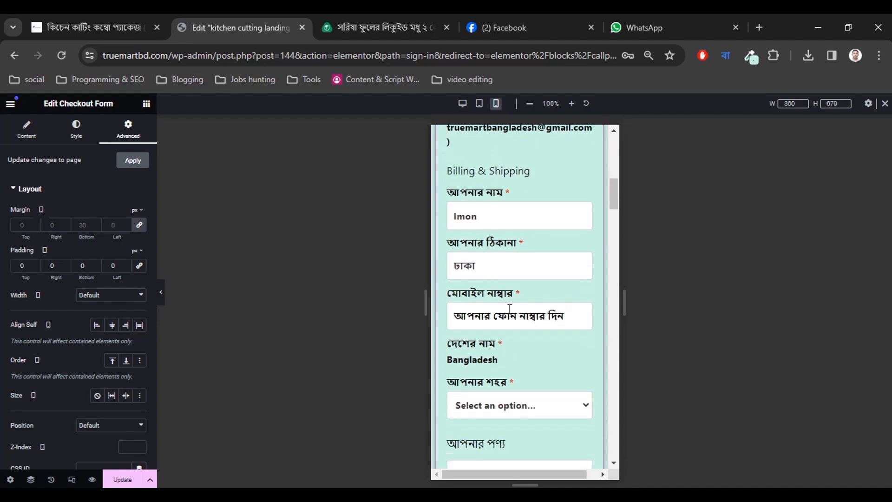
{"action": "scroll", "coordinate": [511, 320], "scroll_direction": "down", "scroll_amount": 3}
{"action": "scroll", "coordinate": [511, 322], "scroll_direction": "up", "scroll_amount": 3}
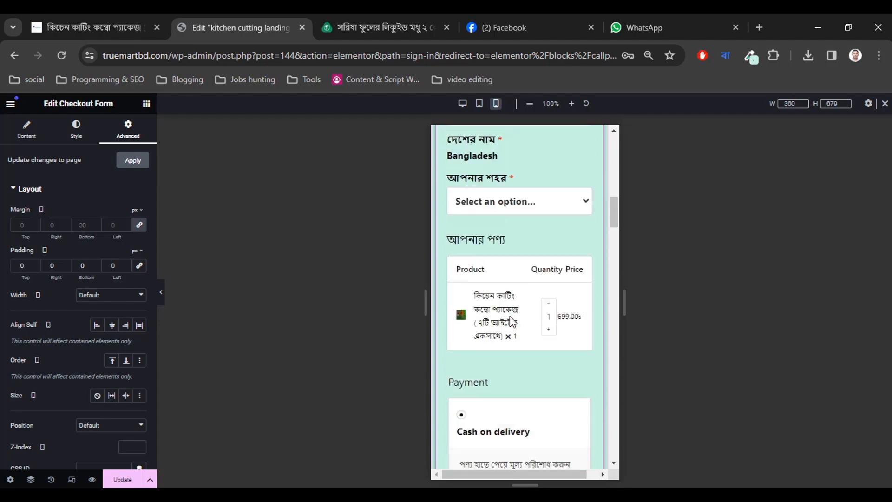
{"action": "scroll", "coordinate": [511, 320], "scroll_direction": "up", "scroll_amount": 3}
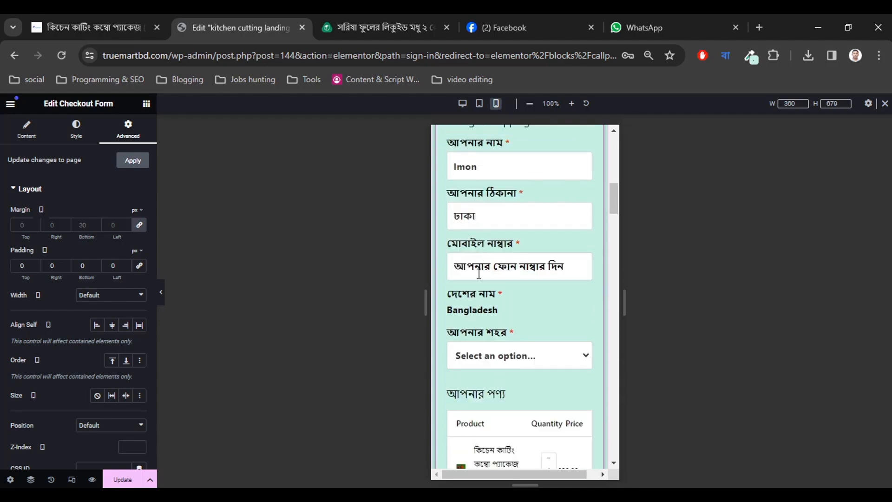
{"action": "left_click", "coordinate": [76, 129]}
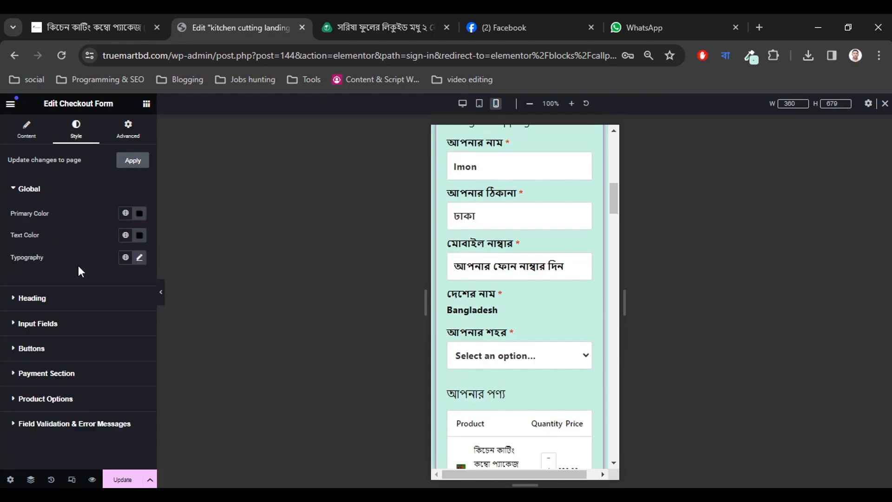
Set the checkout Input Fields typography size to 16 px, starting from 12.
{"action": "left_click", "coordinate": [47, 325]}
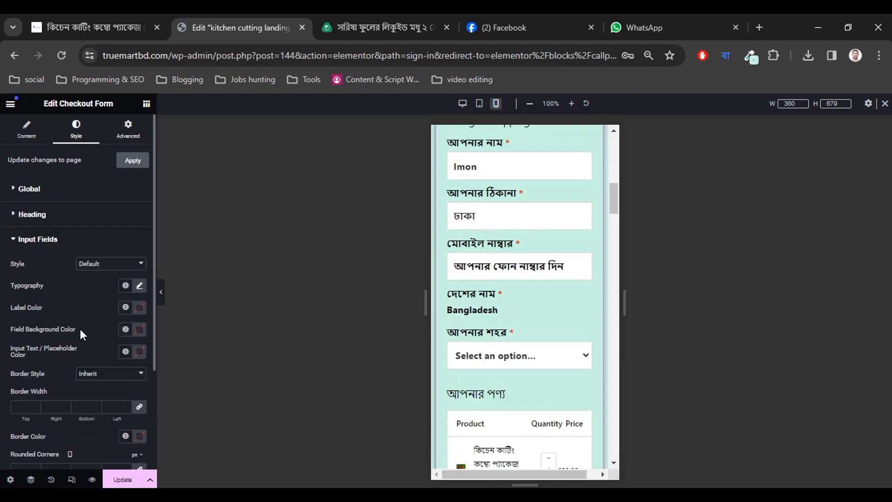
{"action": "left_click", "coordinate": [139, 289]}
{"action": "scroll", "coordinate": [106, 302], "scroll_direction": "down", "scroll_amount": 1}
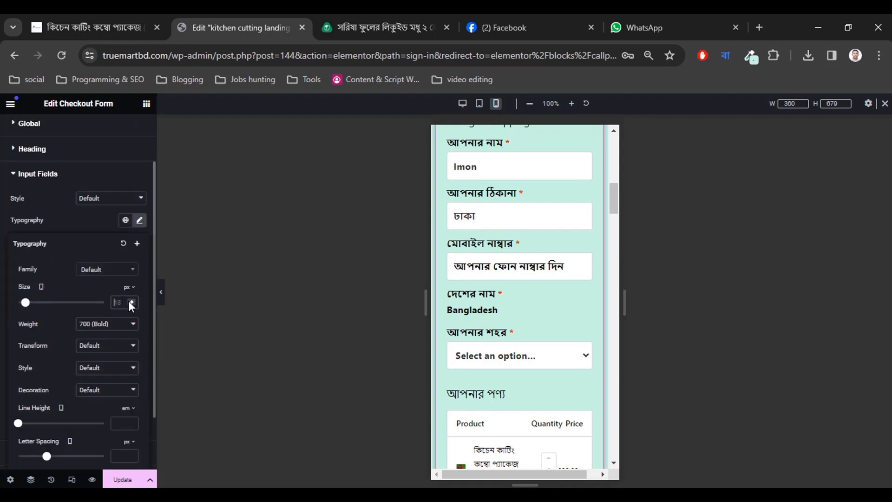
{"action": "type", "text": "12"}
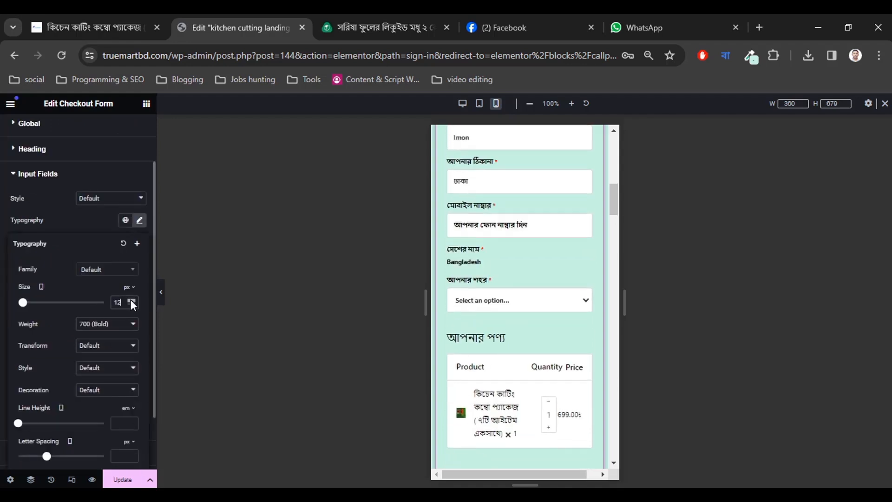
{"action": "left_click", "coordinate": [130, 300]}
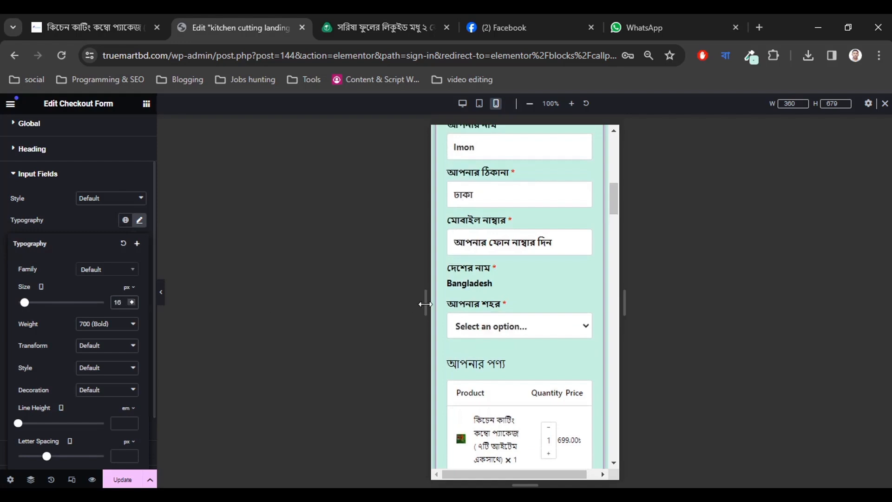
{"action": "scroll", "coordinate": [530, 341], "scroll_direction": "up", "scroll_amount": 4}
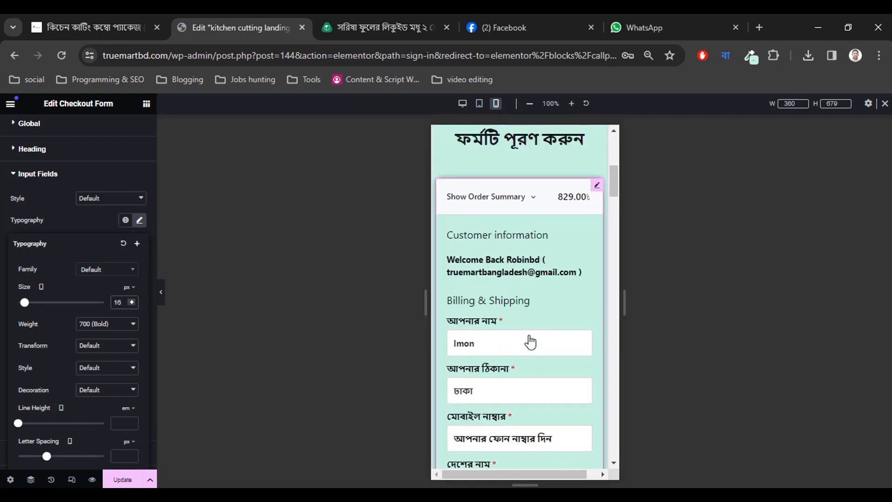
{"action": "scroll", "coordinate": [530, 342], "scroll_direction": "down", "scroll_amount": 4}
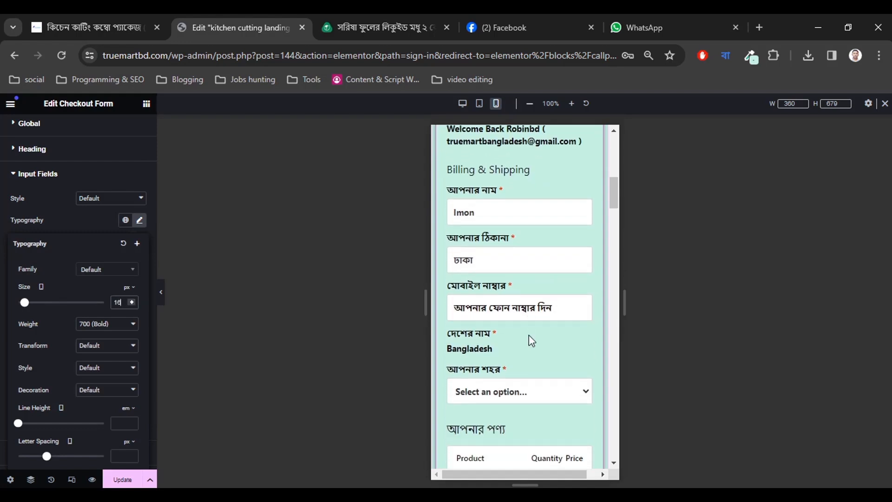
{"action": "scroll", "coordinate": [530, 342], "scroll_direction": "down", "scroll_amount": 1}
{"action": "scroll", "coordinate": [530, 341], "scroll_direction": "down", "scroll_amount": 2}
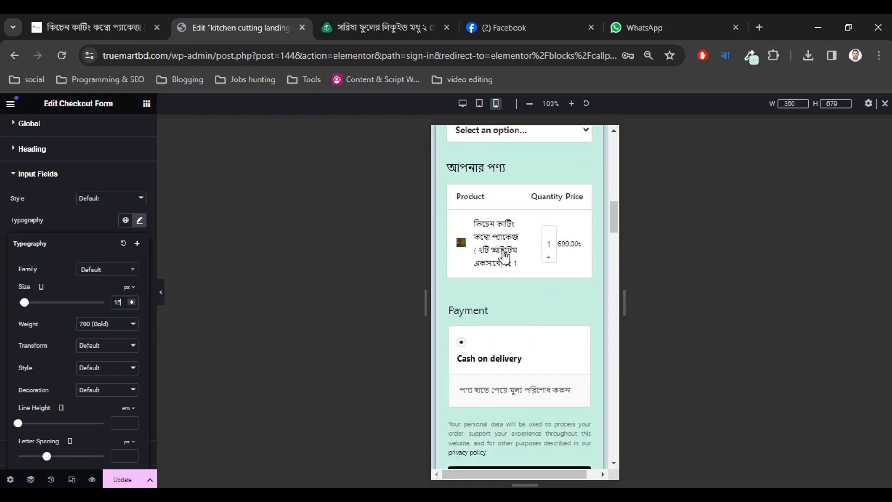
{"action": "scroll", "coordinate": [83, 276], "scroll_direction": "up", "scroll_amount": 2}
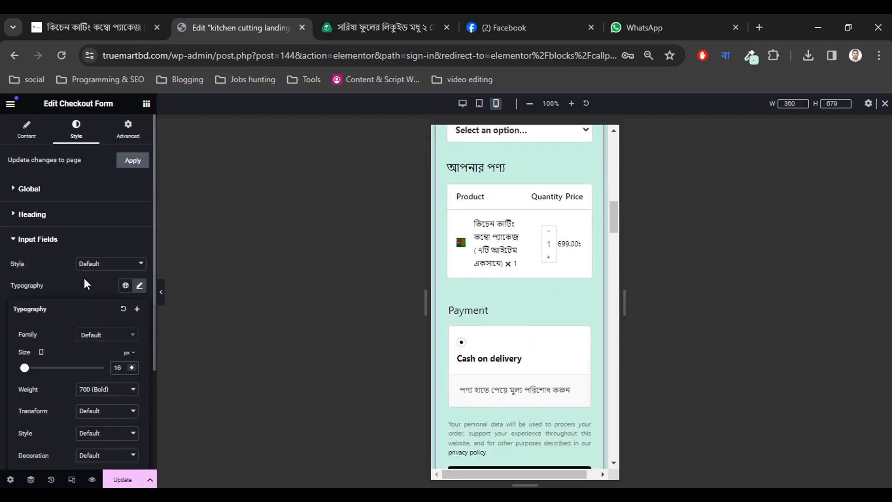
Change the checkout form's Global typography size to 14 px.
{"action": "left_click", "coordinate": [40, 238]}
{"action": "left_click", "coordinate": [28, 188]}
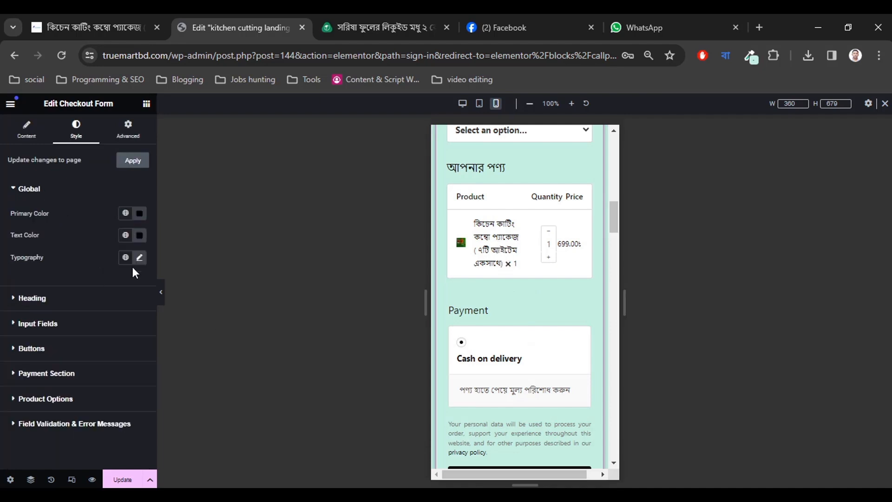
{"action": "left_click", "coordinate": [141, 259]}
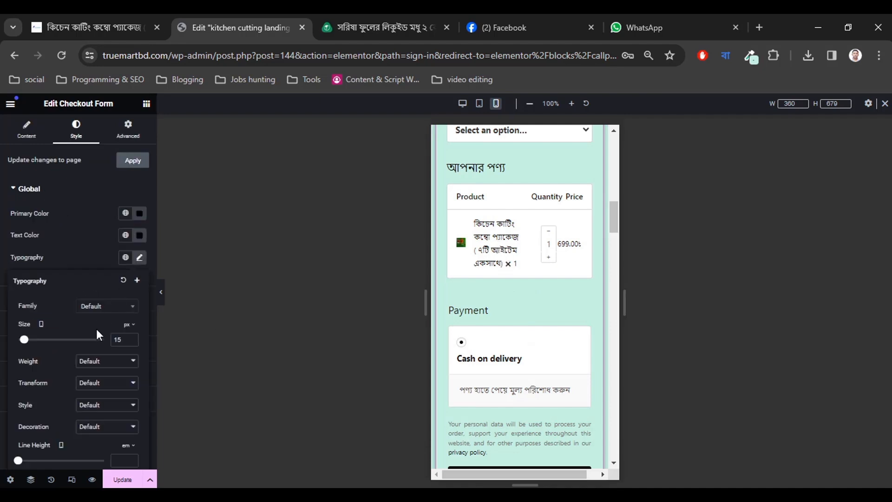
{"action": "left_click", "coordinate": [131, 339]}
{"action": "left_click", "coordinate": [131, 339]}
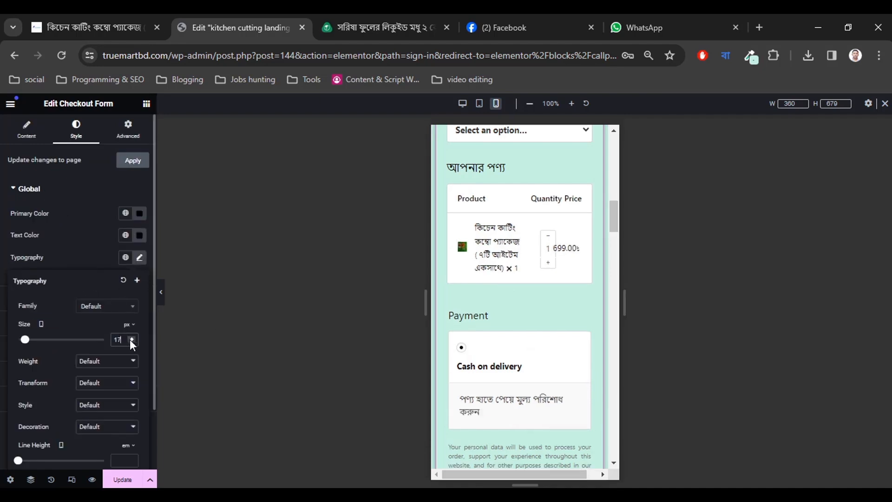
{"action": "left_click", "coordinate": [130, 338]}
{"action": "left_click", "coordinate": [130, 338]}
{"action": "left_click", "coordinate": [130, 336]}
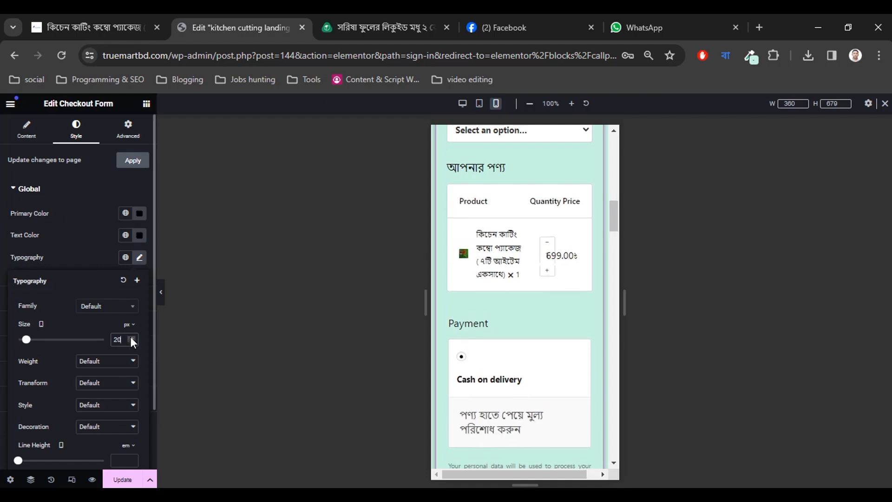
{"action": "left_click", "coordinate": [131, 341]}
{"action": "left_click", "coordinate": [131, 340]}
{"action": "left_click", "coordinate": [131, 340]}
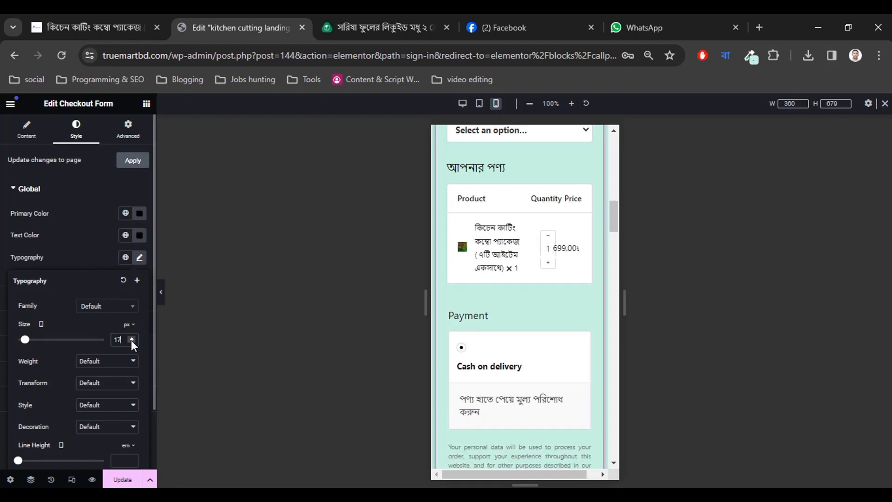
{"action": "left_click", "coordinate": [130, 340]}
{"action": "left_click", "coordinate": [131, 340]}
{"action": "left_click", "coordinate": [131, 340]}
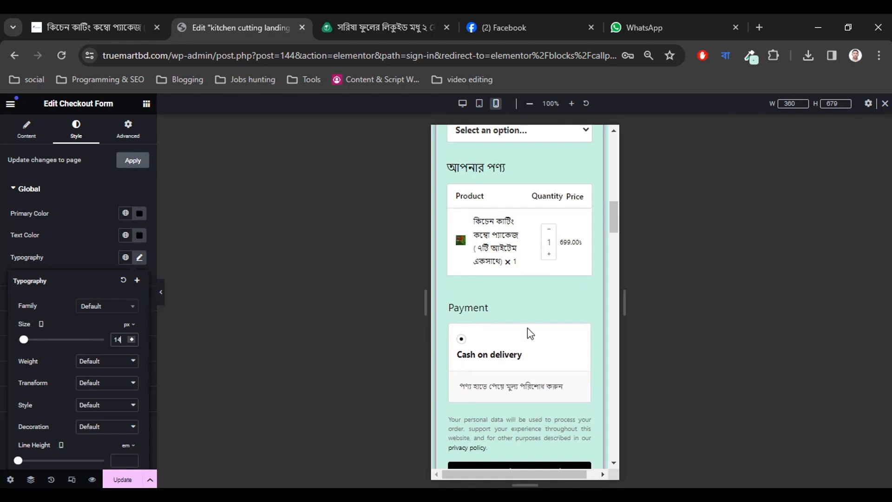
{"action": "scroll", "coordinate": [527, 329], "scroll_direction": "down", "scroll_amount": 3}
{"action": "scroll", "coordinate": [509, 325], "scroll_direction": "down", "scroll_amount": 2}
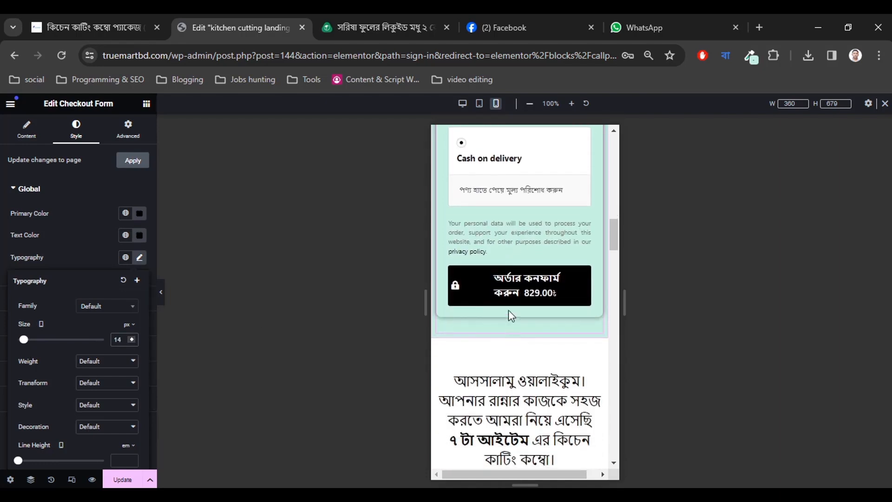
{"action": "scroll", "coordinate": [520, 307], "scroll_direction": "down", "scroll_amount": 4}
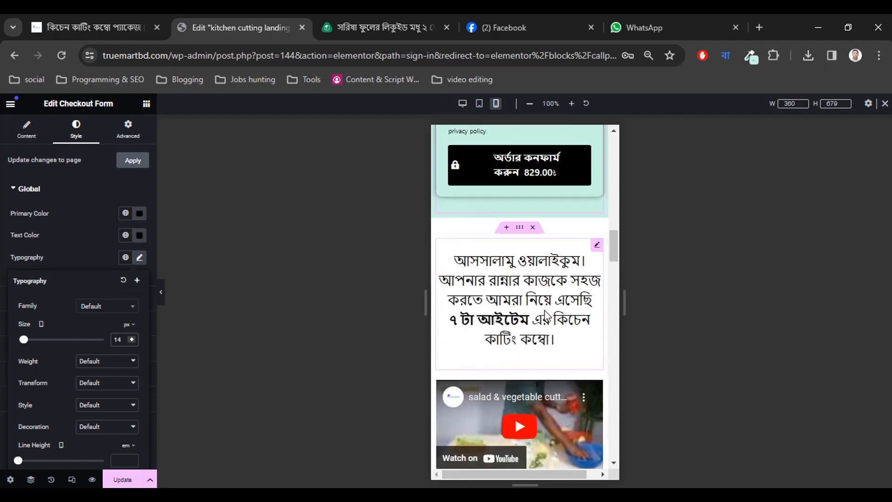
Select the greeting paragraph and set its line height to 1.6 em.
{"action": "left_click", "coordinate": [525, 304]}
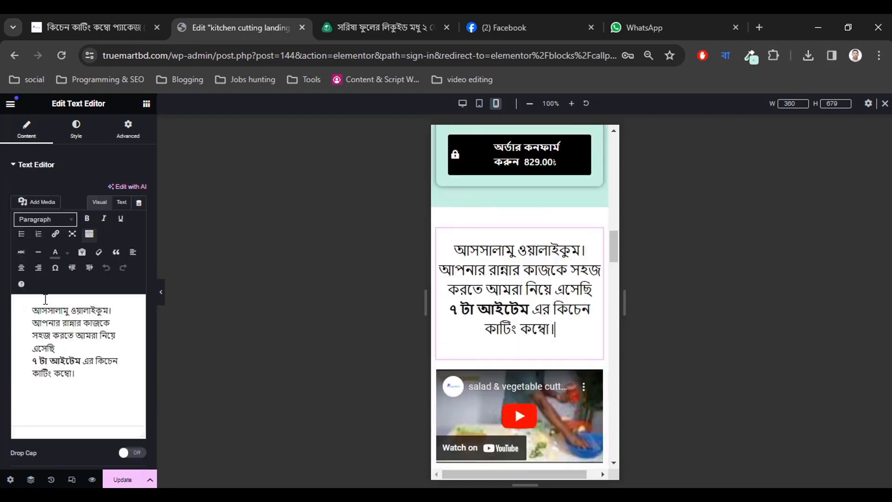
{"action": "left_click", "coordinate": [76, 130]}
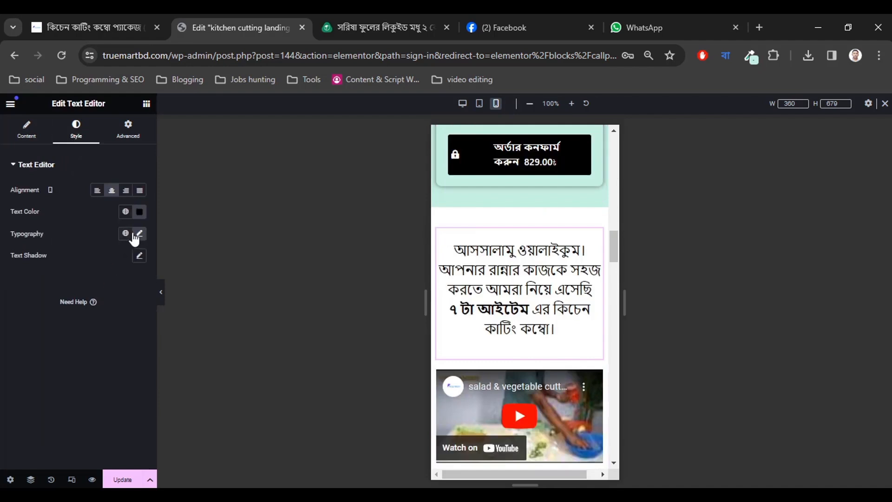
{"action": "left_click", "coordinate": [139, 233]}
{"action": "scroll", "coordinate": [127, 353], "scroll_direction": "down", "scroll_amount": 1}
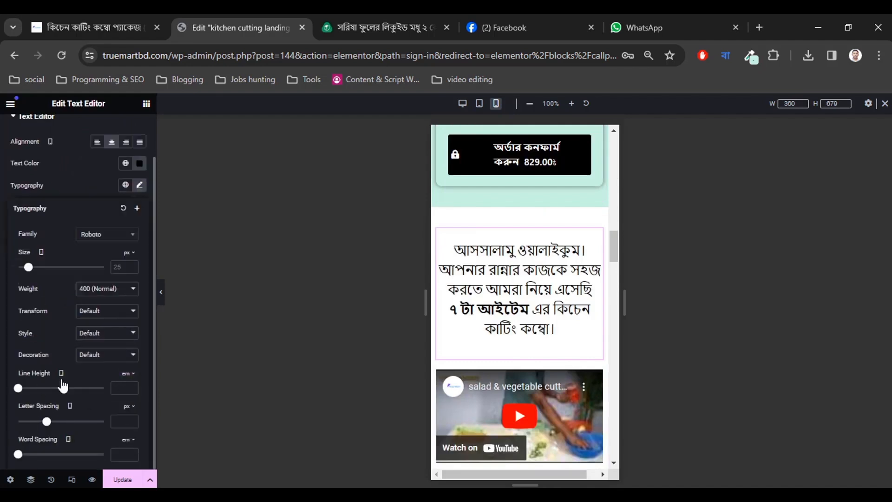
{"action": "type", "text": "1.5"}
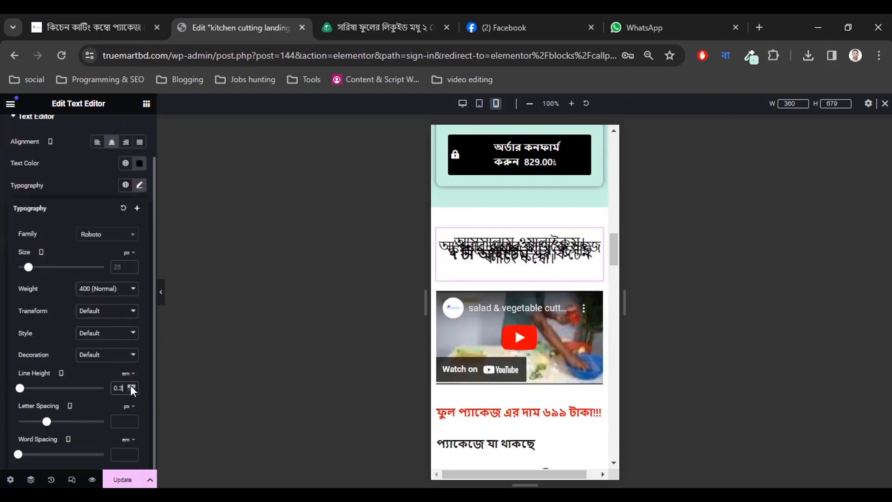
{"action": "left_click", "coordinate": [131, 385]}
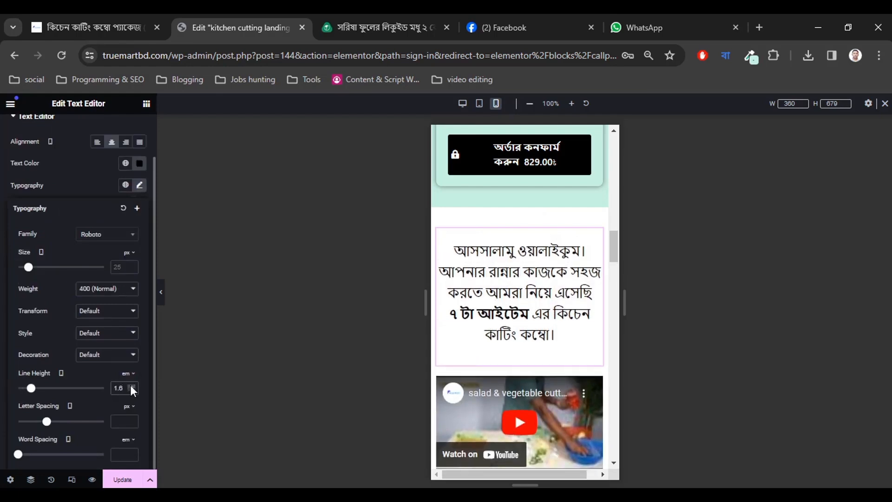
{"action": "scroll", "coordinate": [516, 329], "scroll_direction": "down", "scroll_amount": 4}
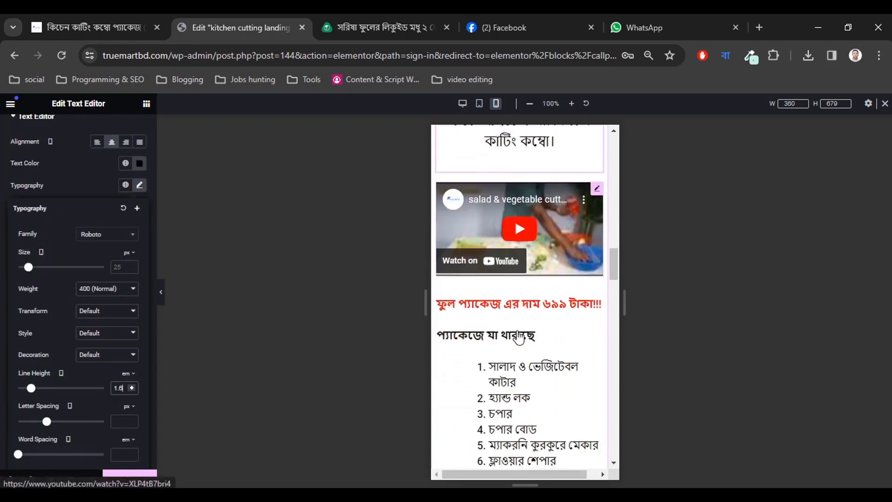
{"action": "scroll", "coordinate": [519, 337], "scroll_direction": "up", "scroll_amount": 3}
{"action": "scroll", "coordinate": [46, 316], "scroll_direction": "up", "scroll_amount": 1}
{"action": "scroll", "coordinate": [48, 327], "scroll_direction": "down", "scroll_amount": 1}
{"action": "scroll", "coordinate": [105, 272], "scroll_direction": "up", "scroll_amount": 1}
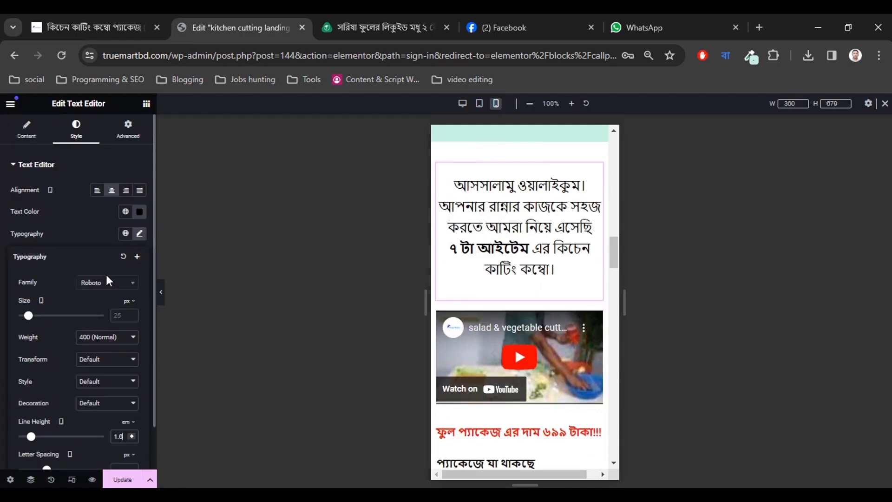
Set the greeting paragraph's font size to 24 px.
{"action": "left_click", "coordinate": [126, 315]}
{"action": "type", "text": "22"}
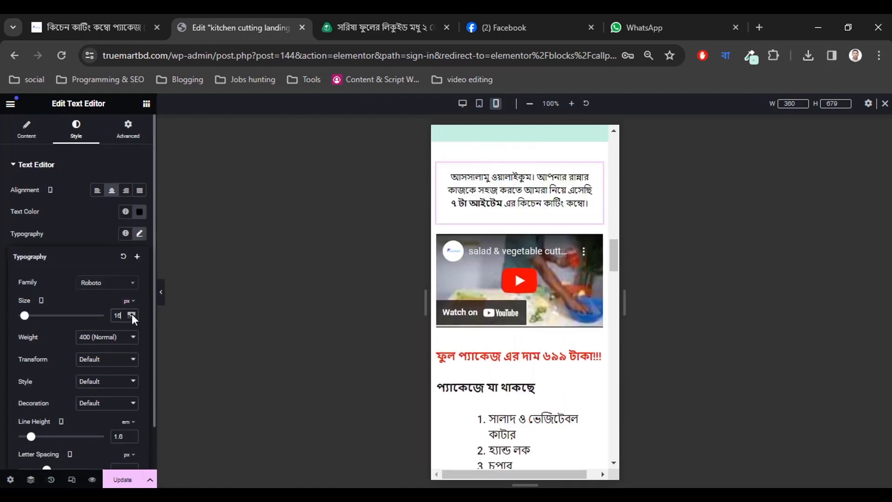
{"action": "left_click", "coordinate": [131, 313]}
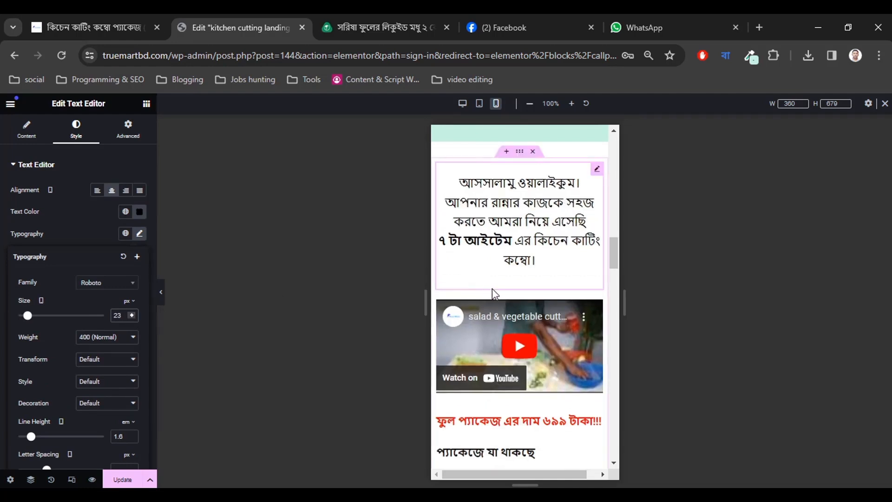
{"action": "left_click", "coordinate": [132, 313]}
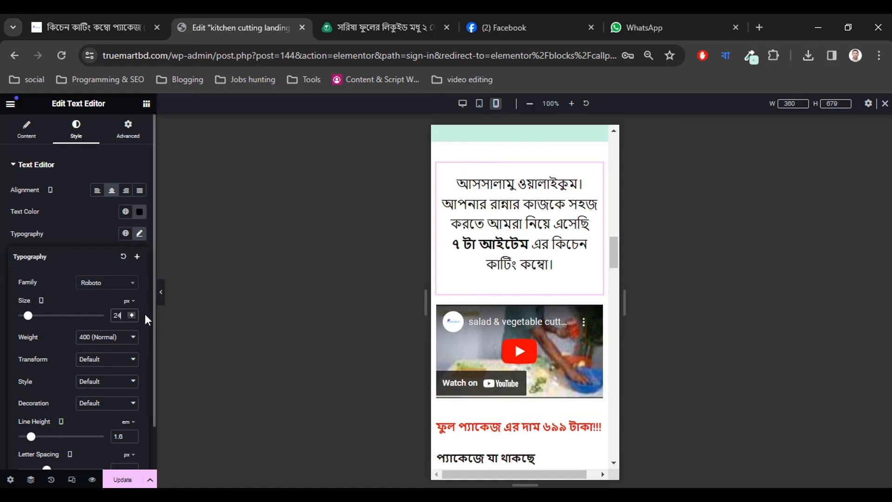
{"action": "scroll", "coordinate": [543, 344], "scroll_direction": "down", "scroll_amount": 3}
{"action": "scroll", "coordinate": [540, 342], "scroll_direction": "down", "scroll_amount": 2}
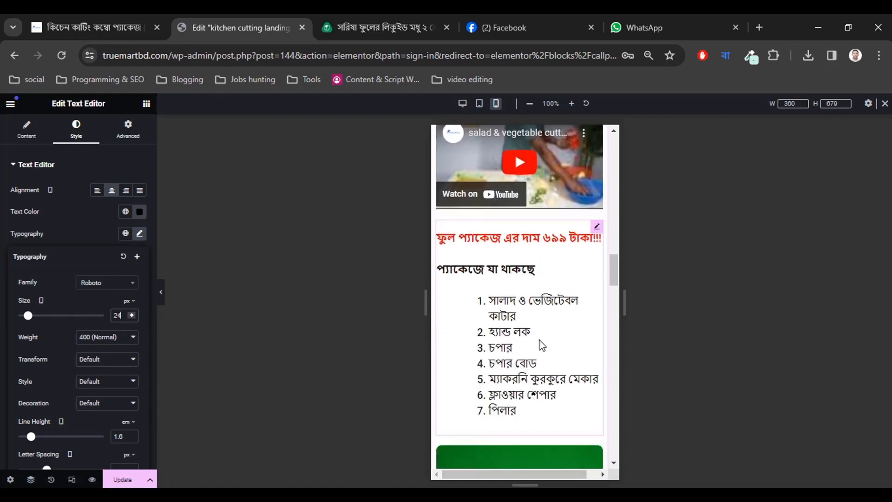
Select the 699-taka package list block and bring its mobile padding back to 0.
{"action": "left_click", "coordinate": [484, 292]}
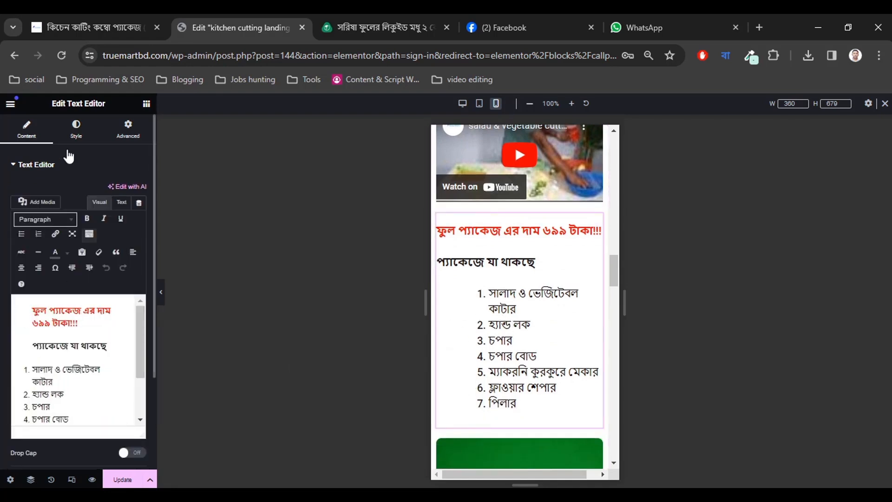
{"action": "left_click", "coordinate": [126, 129]}
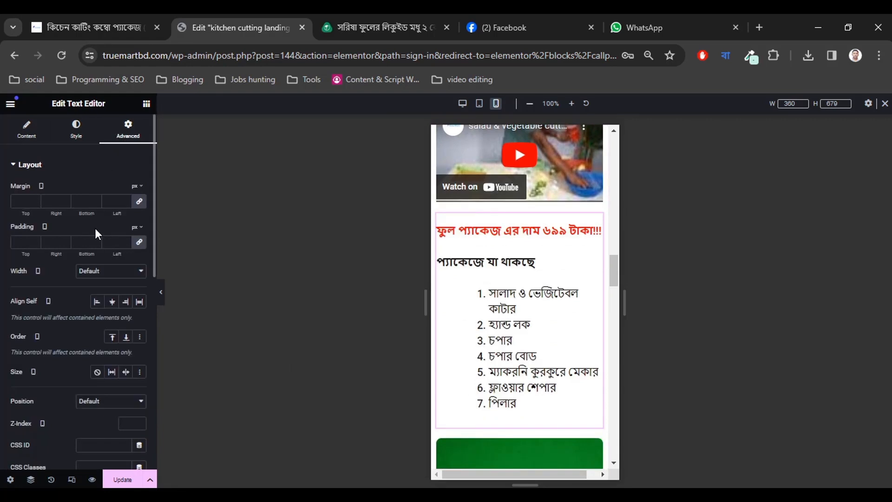
{"action": "left_click", "coordinate": [34, 240]}
{"action": "left_click", "coordinate": [34, 239]}
{"action": "left_click", "coordinate": [34, 239]}
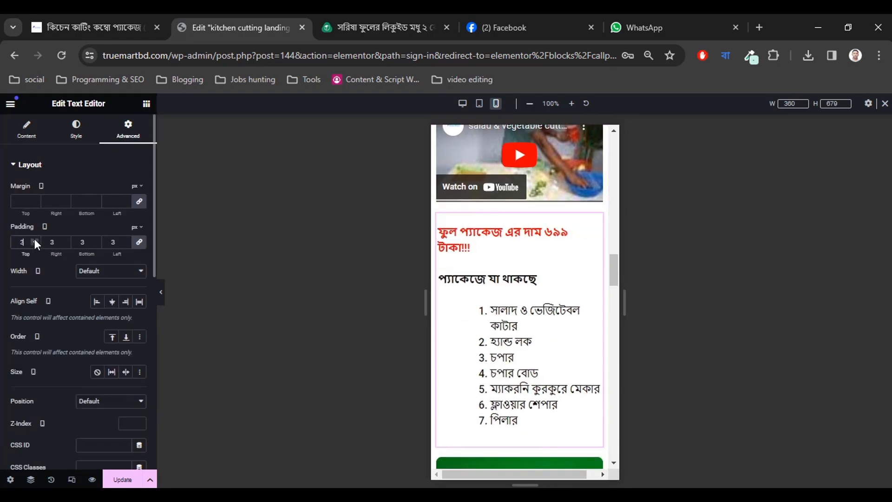
{"action": "left_click", "coordinate": [34, 240]}
{"action": "left_click", "coordinate": [35, 240]}
{"action": "left_click", "coordinate": [34, 239]}
{"action": "left_click", "coordinate": [35, 239]}
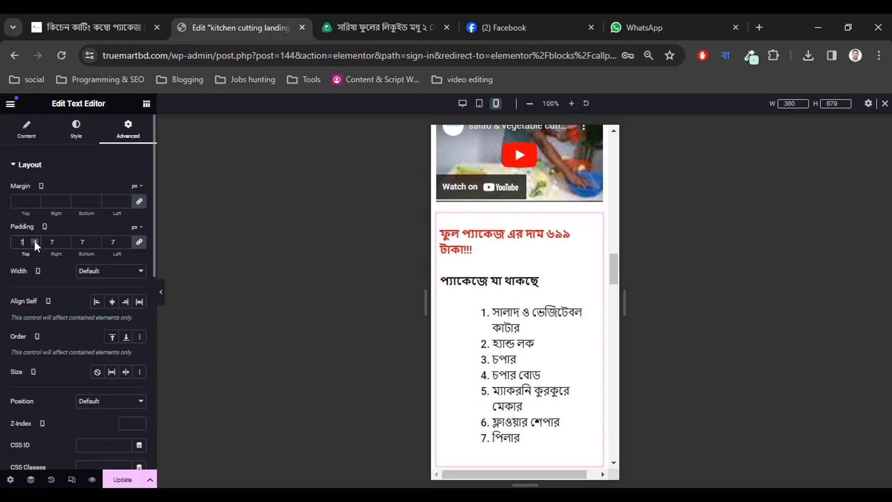
{"action": "left_click", "coordinate": [34, 241]}
{"action": "left_click", "coordinate": [34, 241]}
{"action": "left_click", "coordinate": [34, 241]}
{"action": "left_click", "coordinate": [35, 242]}
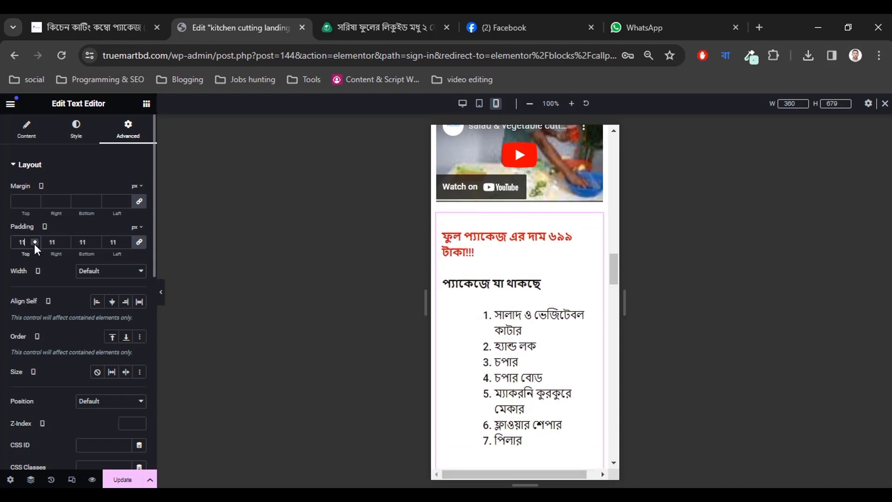
{"action": "left_click", "coordinate": [34, 244]}
{"action": "left_click", "coordinate": [34, 243]}
{"action": "left_click", "coordinate": [34, 244]}
{"action": "left_click", "coordinate": [34, 244]}
{"action": "left_click", "coordinate": [34, 244]}
{"action": "left_click", "coordinate": [34, 244]}
{"action": "left_click", "coordinate": [35, 243]}
{"action": "left_click", "coordinate": [34, 244]}
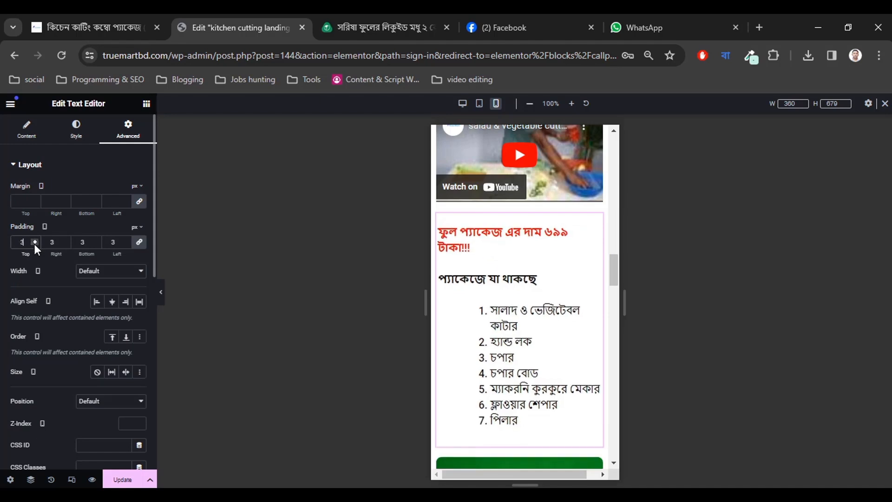
{"action": "left_click", "coordinate": [34, 244]}
{"action": "left_click", "coordinate": [34, 244]}
{"action": "left_click", "coordinate": [35, 243]}
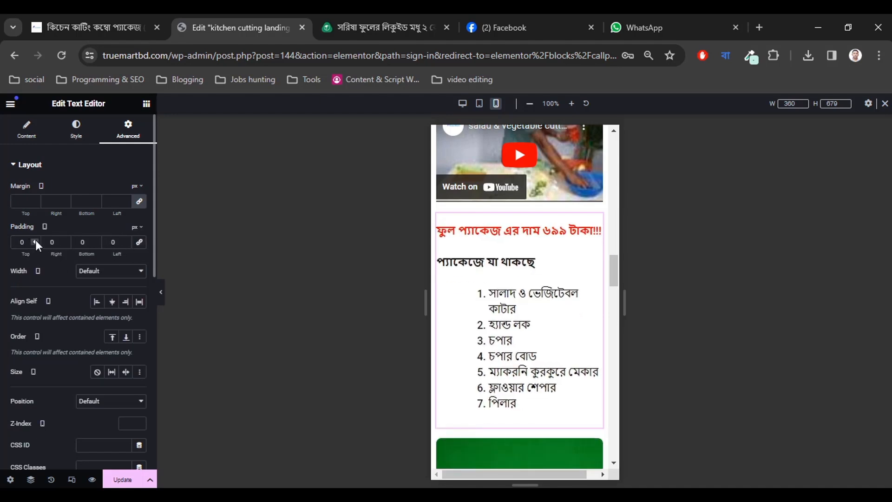
Set the package list block's right and left mobile padding to 10 px each.
{"action": "left_click", "coordinate": [66, 239]}
{"action": "left_click", "coordinate": [66, 239]}
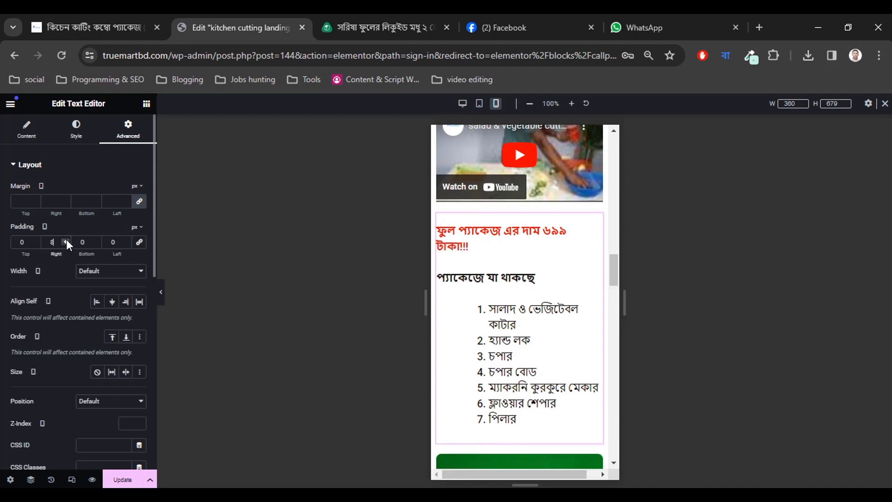
{"action": "left_click", "coordinate": [65, 238]}
{"action": "left_click", "coordinate": [66, 238]}
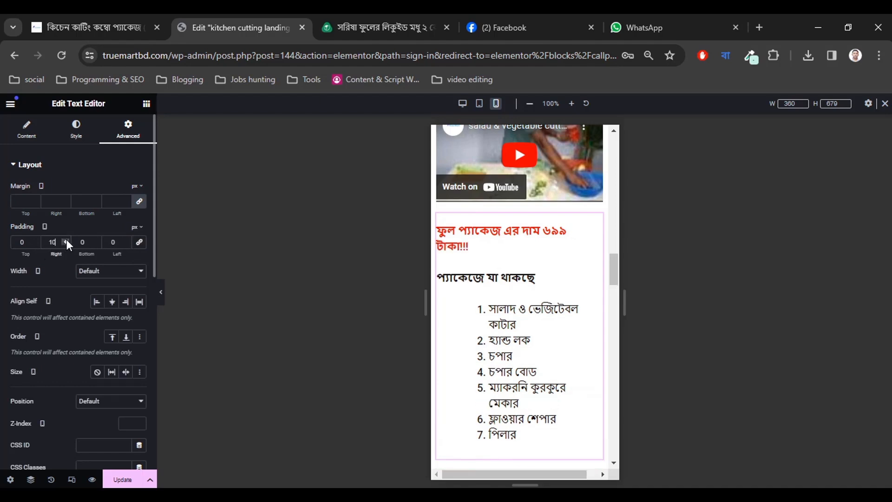
{"action": "left_click", "coordinate": [125, 239]}
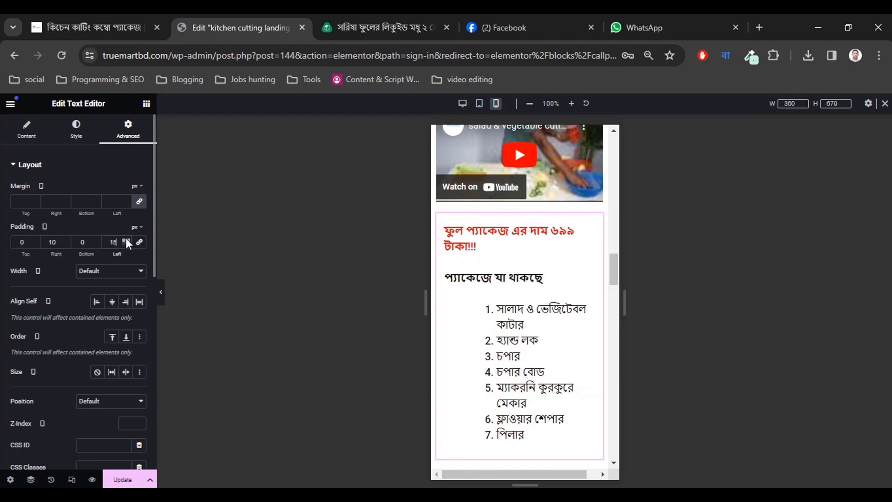
{"action": "left_click", "coordinate": [126, 240]}
{"action": "left_click", "coordinate": [126, 241]}
{"action": "left_click", "coordinate": [126, 240]}
{"action": "left_click", "coordinate": [126, 240]}
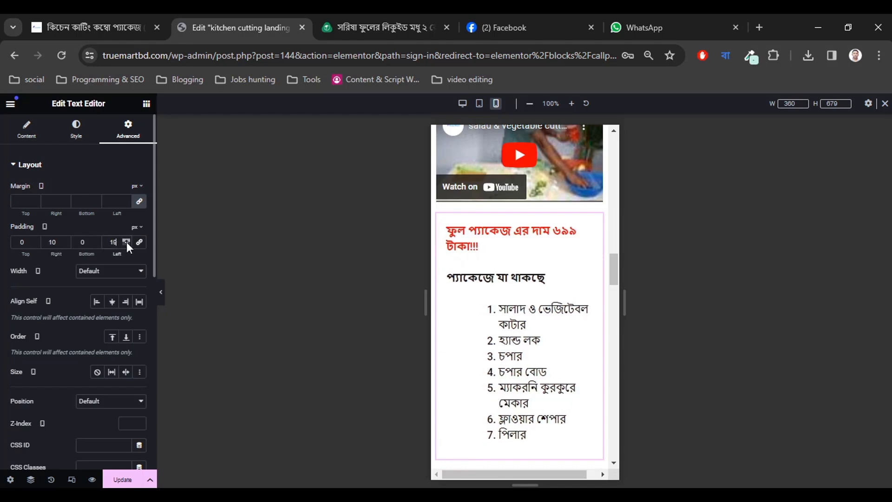
{"action": "left_click", "coordinate": [126, 241]}
{"action": "left_click", "coordinate": [127, 242]}
{"action": "left_click", "coordinate": [126, 242]}
{"action": "left_click", "coordinate": [126, 242]}
{"action": "left_click", "coordinate": [126, 242]}
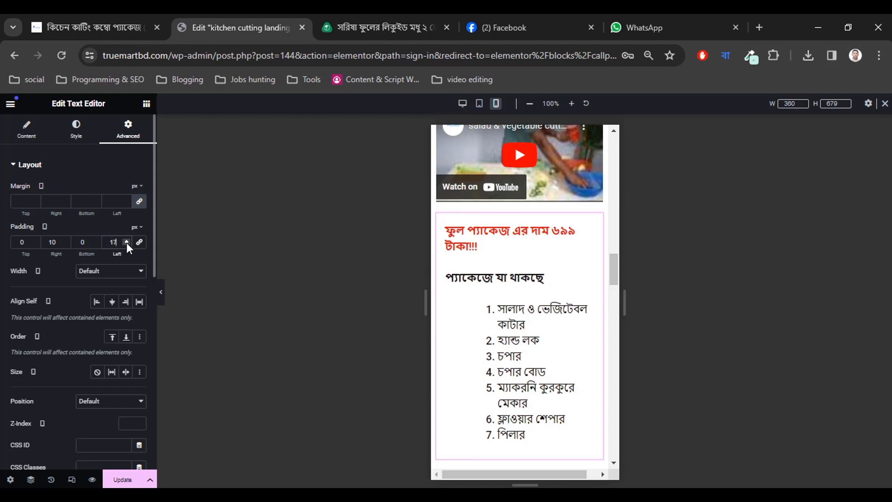
{"action": "left_click", "coordinate": [126, 242]}
{"action": "left_click", "coordinate": [126, 242]}
{"action": "left_click", "coordinate": [126, 243]}
{"action": "left_click", "coordinate": [127, 243]}
{"action": "left_click", "coordinate": [127, 242]}
{"action": "left_click", "coordinate": [126, 243]}
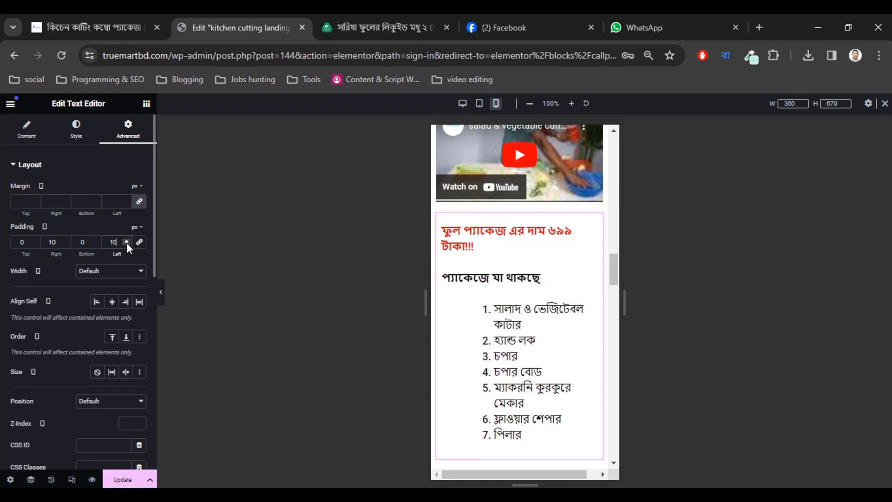
{"action": "scroll", "coordinate": [527, 338], "scroll_direction": "down", "scroll_amount": 5}
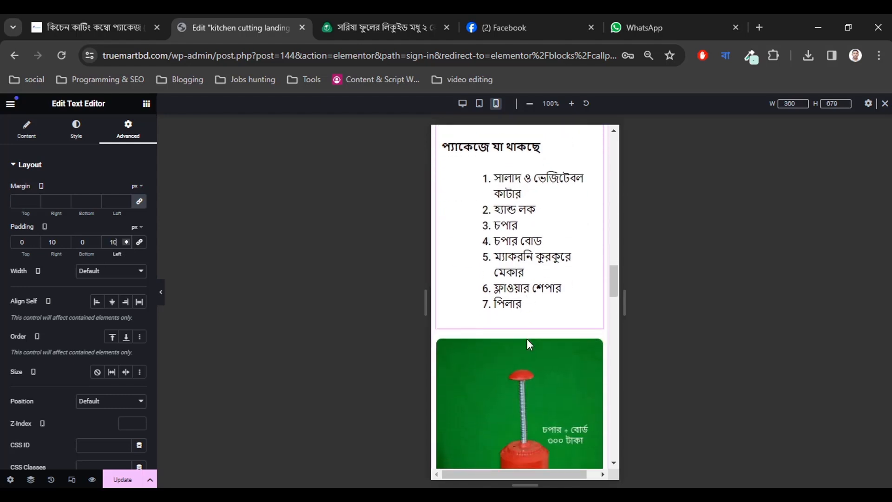
{"action": "scroll", "coordinate": [527, 342], "scroll_direction": "down", "scroll_amount": 4}
{"action": "scroll", "coordinate": [527, 352], "scroll_direction": "up", "scroll_amount": 3}
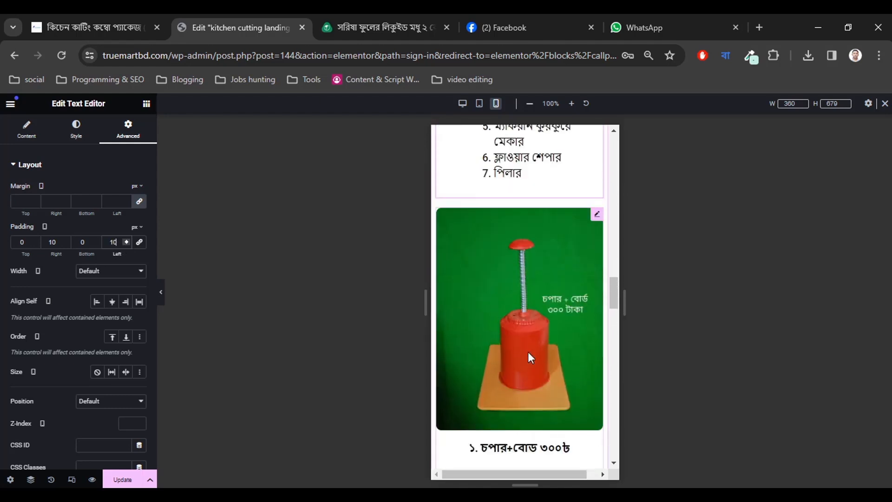
Set the product image gallery's mobile padding and margin to 0 under Advanced > Layout.
{"action": "left_click", "coordinate": [481, 327]}
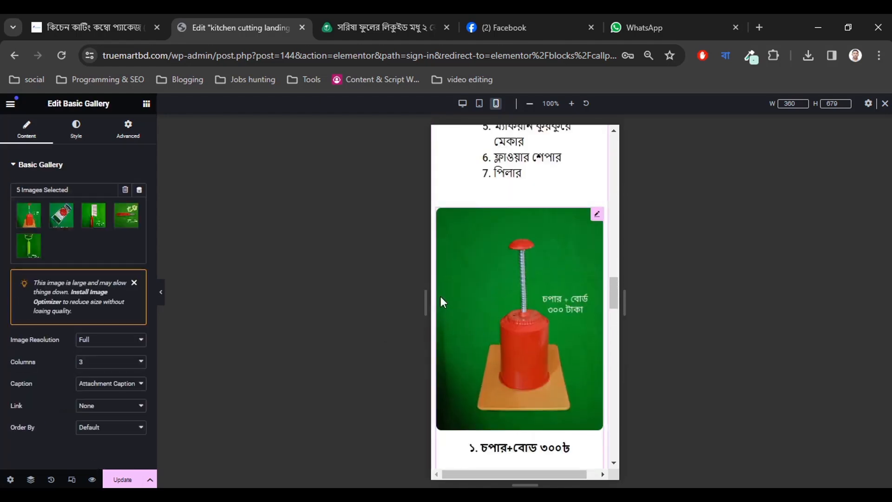
{"action": "left_click", "coordinate": [77, 130]}
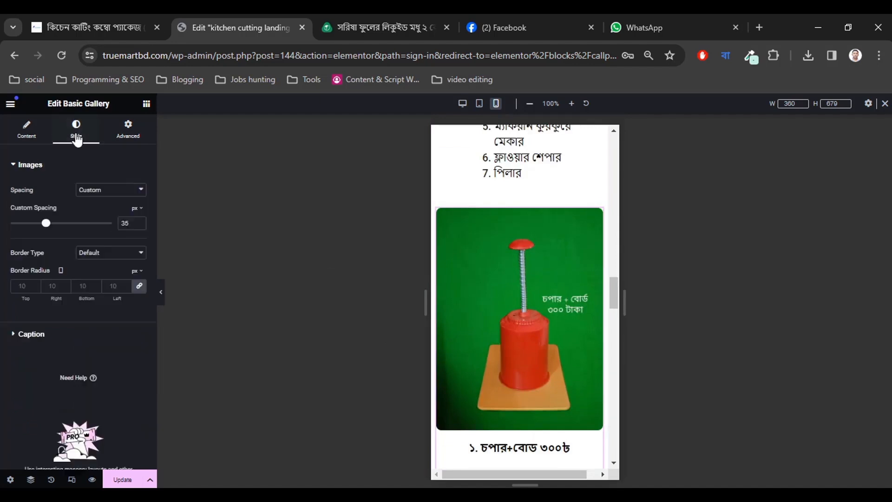
{"action": "left_click", "coordinate": [127, 136]}
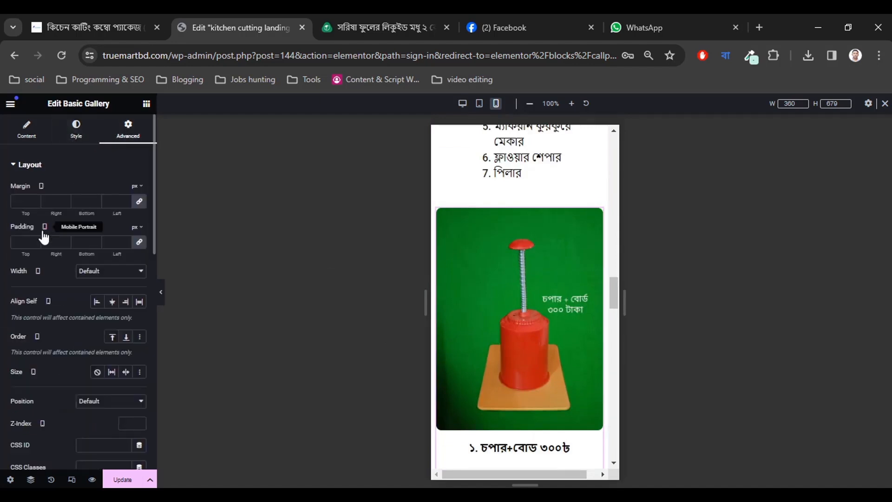
{"action": "left_click", "coordinate": [139, 241]}
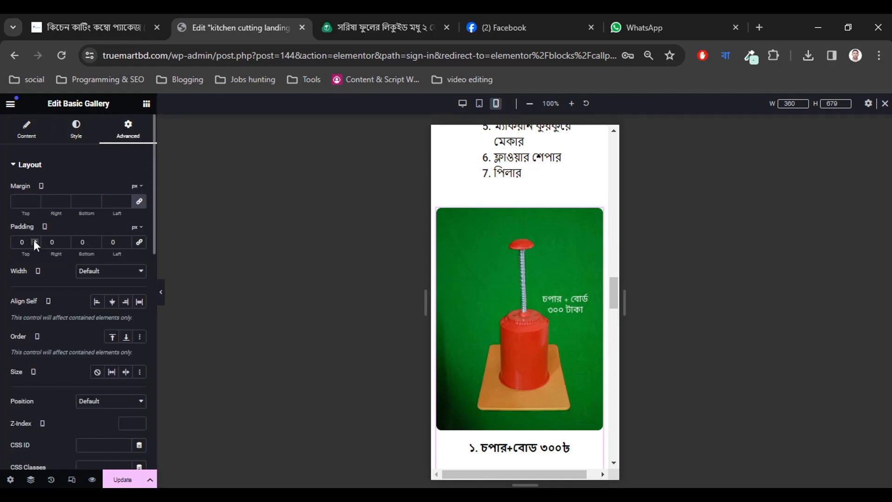
{"action": "left_click", "coordinate": [139, 201]}
Give the gallery 10 px right and left margins.
{"action": "left_click", "coordinate": [65, 198]}
{"action": "left_click", "coordinate": [65, 199]}
{"action": "left_click", "coordinate": [65, 198]}
{"action": "left_click", "coordinate": [65, 199]}
{"action": "left_click", "coordinate": [65, 199]}
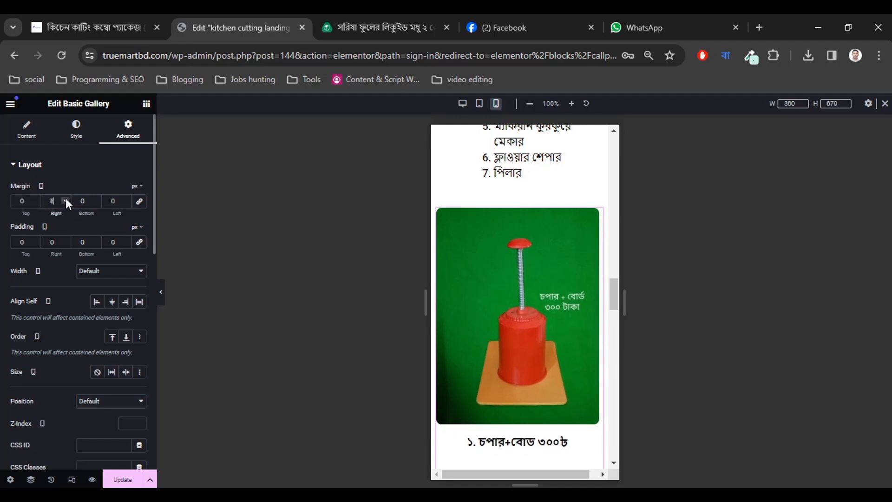
{"action": "left_click", "coordinate": [66, 199]}
{"action": "left_click", "coordinate": [65, 199]}
{"action": "left_click", "coordinate": [65, 199]}
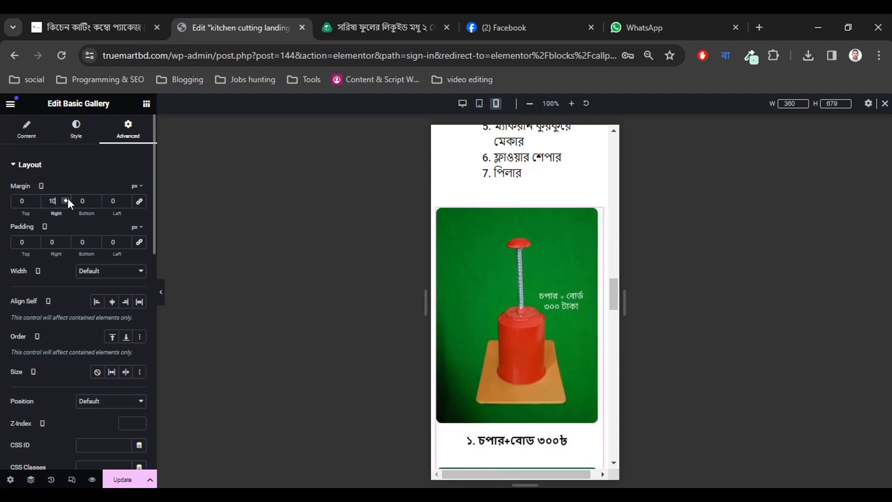
{"action": "left_click", "coordinate": [126, 199]}
{"action": "left_click", "coordinate": [126, 199]}
{"action": "left_click", "coordinate": [126, 199]}
{"action": "left_click", "coordinate": [126, 199]}
{"action": "left_click", "coordinate": [127, 198]}
{"action": "left_click", "coordinate": [126, 199]}
{"action": "left_click", "coordinate": [127, 199]}
{"action": "left_click", "coordinate": [127, 199]}
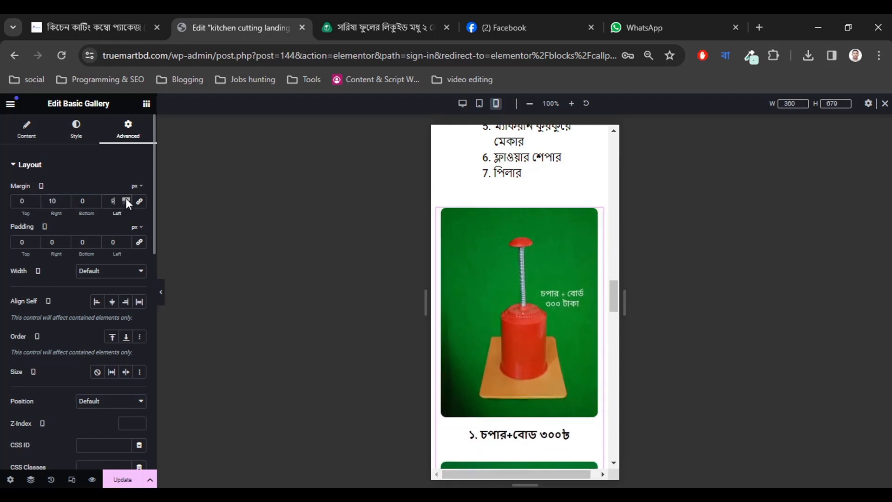
{"action": "left_click", "coordinate": [126, 199]}
Scroll the mobile preview down to the order form and back to review the layout.
{"action": "scroll", "coordinate": [542, 375], "scroll_direction": "down", "scroll_amount": 3}
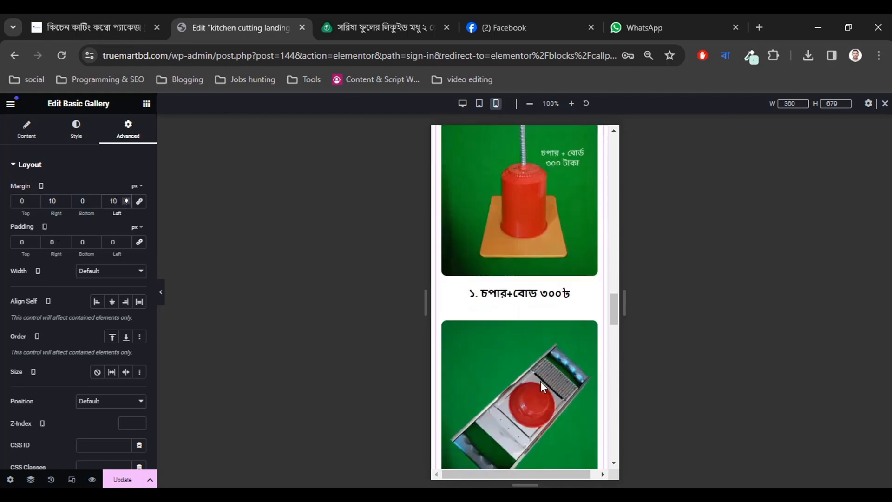
{"action": "scroll", "coordinate": [543, 383], "scroll_direction": "down", "scroll_amount": 15}
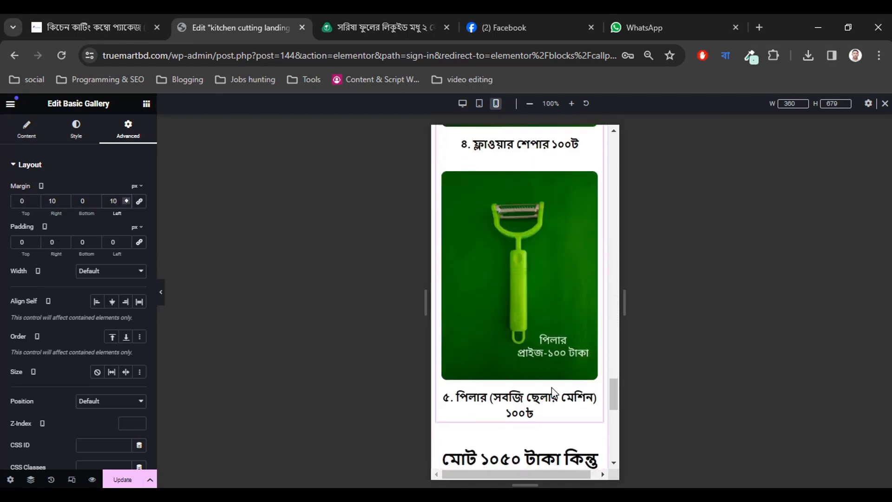
{"action": "scroll", "coordinate": [552, 390], "scroll_direction": "down", "scroll_amount": 8}
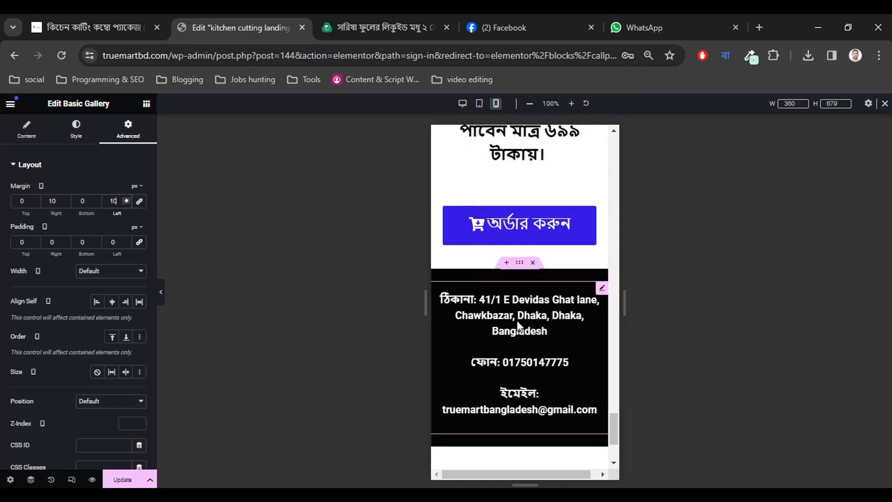
{"action": "scroll", "coordinate": [519, 325], "scroll_direction": "down", "scroll_amount": 4}
{"action": "scroll", "coordinate": [515, 380], "scroll_direction": "up", "scroll_amount": 5}
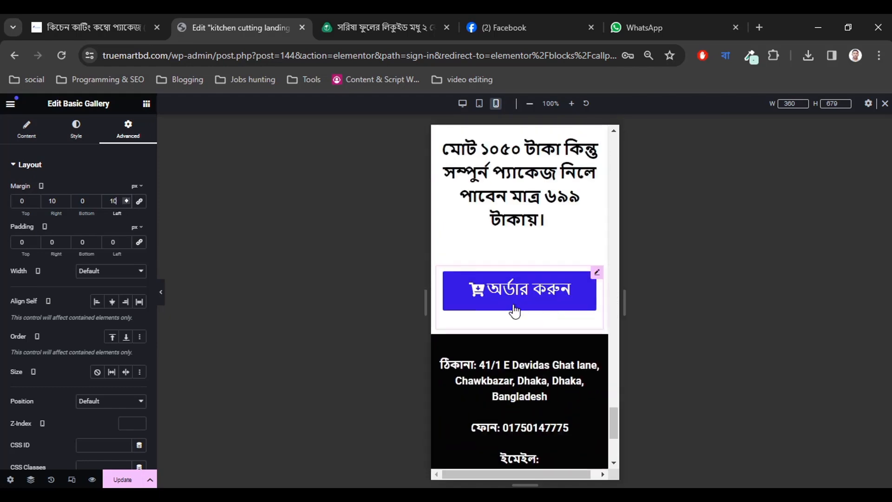
{"action": "scroll", "coordinate": [515, 311], "scroll_direction": "up", "scroll_amount": 10}
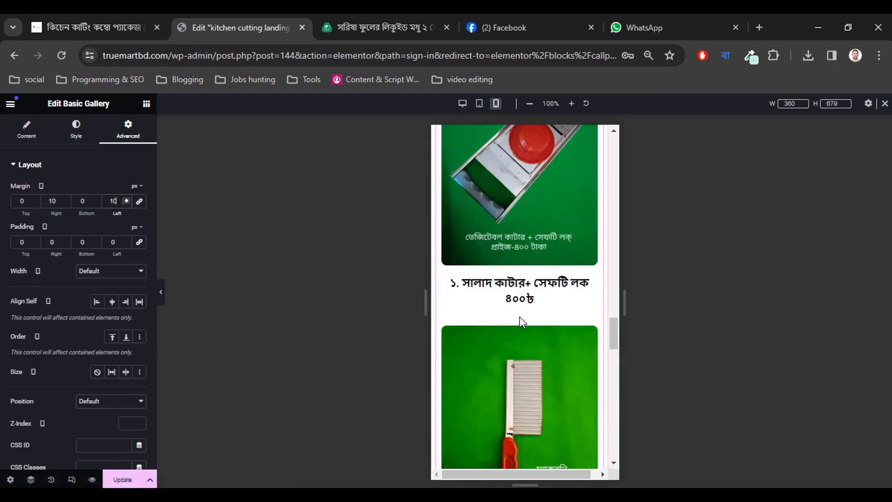
{"action": "scroll", "coordinate": [519, 318], "scroll_direction": "up", "scroll_amount": 15}
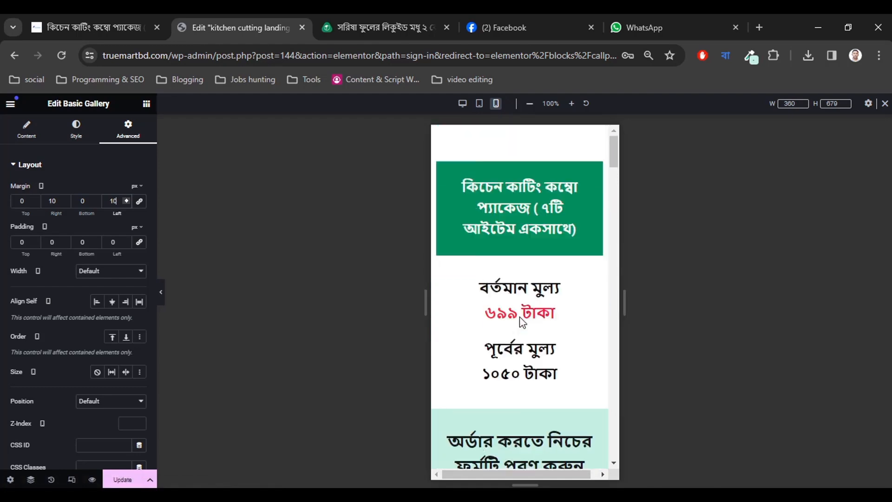
{"action": "scroll", "coordinate": [553, 292], "scroll_direction": "down", "scroll_amount": 5}
{"action": "scroll", "coordinate": [563, 309], "scroll_direction": "down", "scroll_amount": 3}
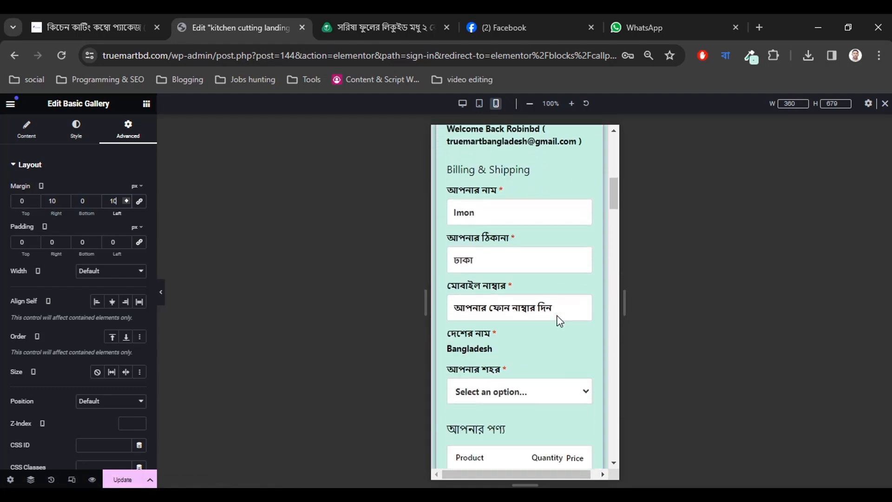
{"action": "scroll", "coordinate": [557, 315], "scroll_direction": "down", "scroll_amount": 7}
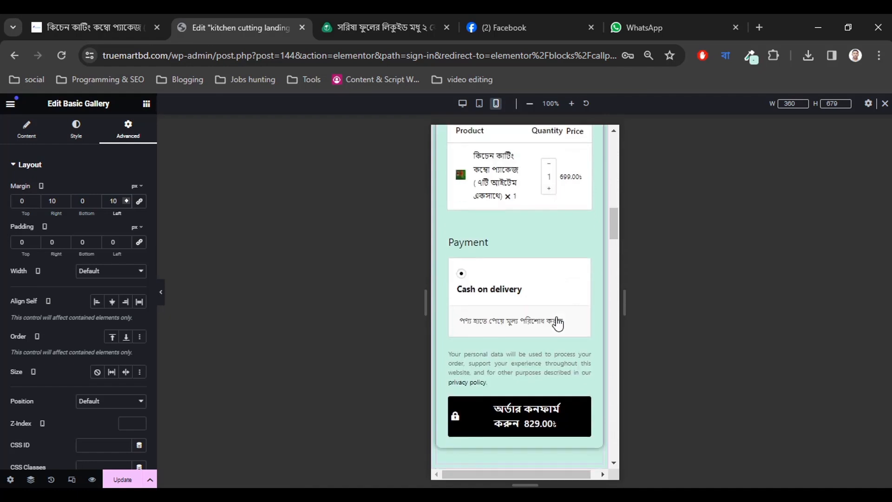
{"action": "scroll", "coordinate": [557, 320], "scroll_direction": "up", "scroll_amount": 3}
{"action": "scroll", "coordinate": [538, 327], "scroll_direction": "down", "scroll_amount": 2}
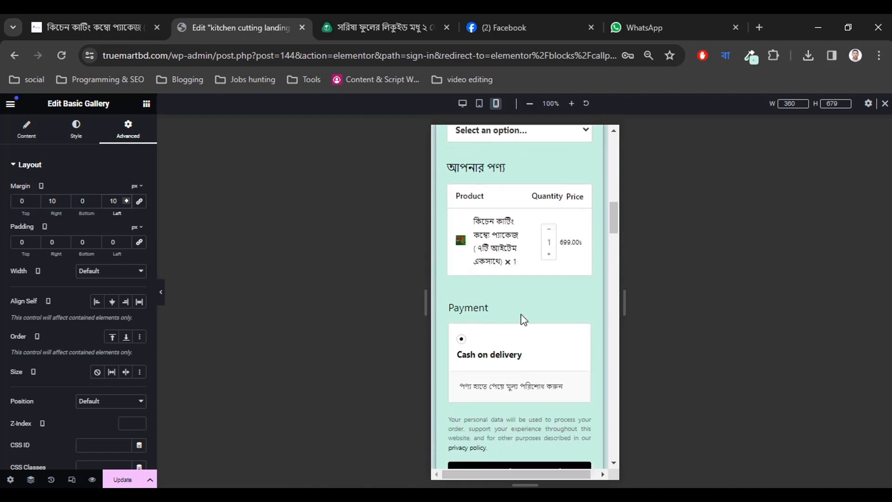
Change the checkout form's Product Options skin from Classic to Cards.
{"action": "left_click", "coordinate": [493, 243]}
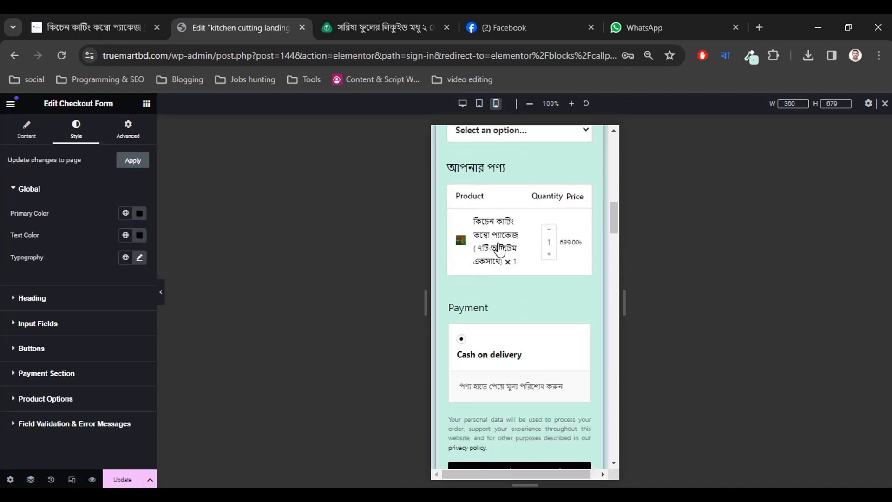
{"action": "left_click", "coordinate": [25, 142]}
{"action": "left_click", "coordinate": [44, 240]}
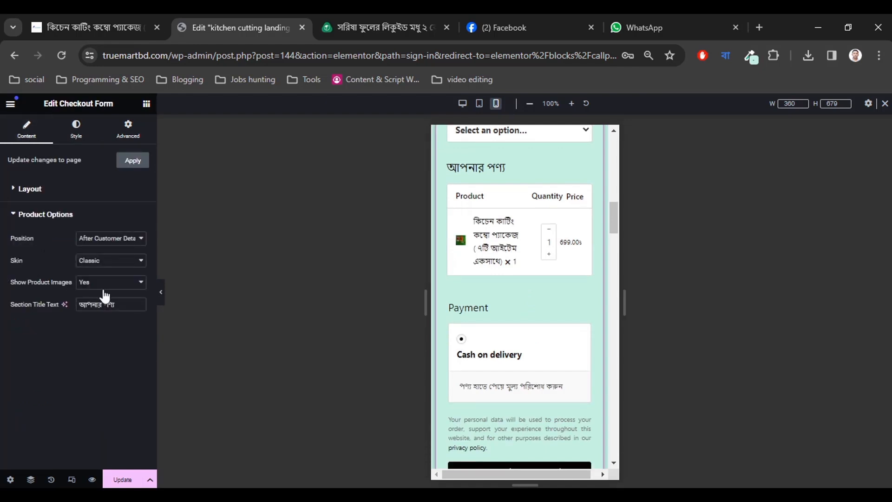
{"action": "left_click", "coordinate": [99, 262]}
{"action": "left_click", "coordinate": [94, 281]}
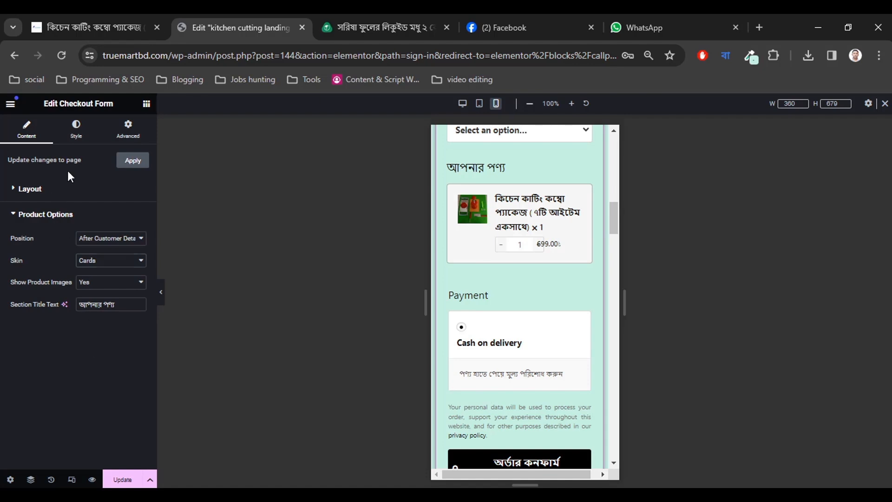
Try larger and smaller checkout form text sizes, leaving the global typography size at 14.
{"action": "left_click", "coordinate": [76, 130]}
{"action": "left_click", "coordinate": [140, 258]}
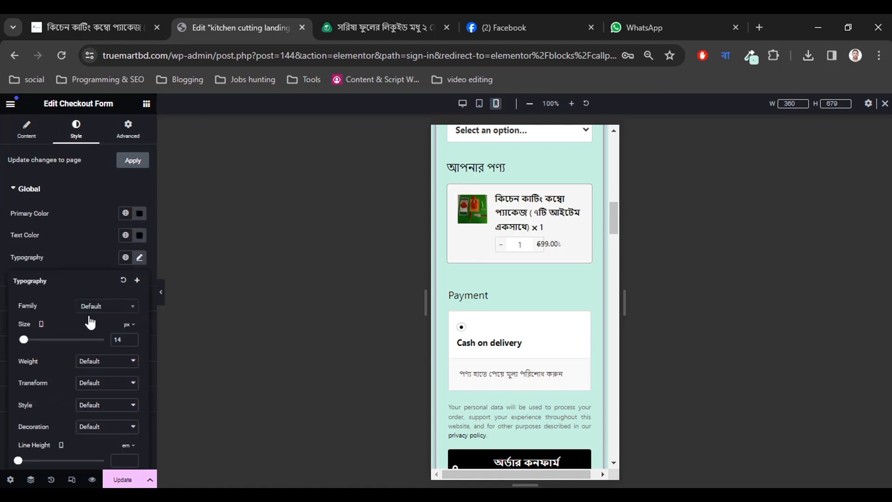
{"action": "left_click", "coordinate": [131, 338]}
{"action": "left_click", "coordinate": [131, 337]}
{"action": "left_click", "coordinate": [130, 337]}
{"action": "left_click", "coordinate": [131, 337]}
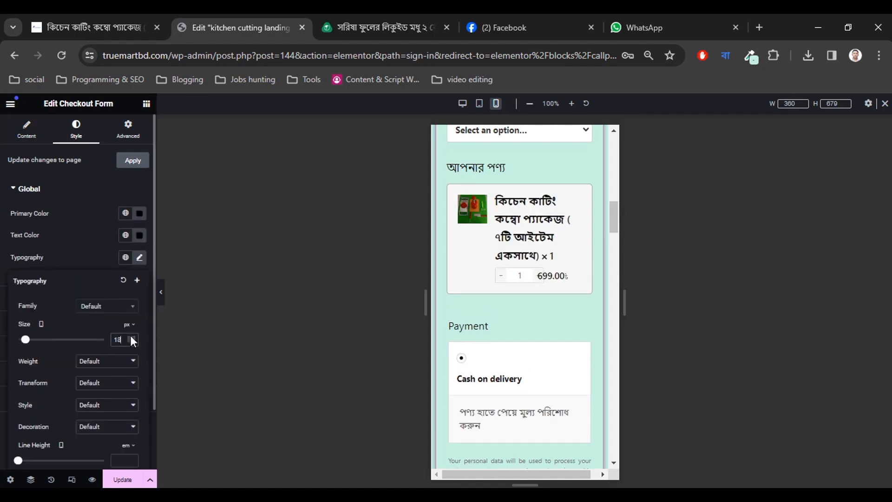
{"action": "left_click", "coordinate": [130, 337]}
{"action": "left_click", "coordinate": [130, 337]}
{"action": "left_click", "coordinate": [130, 338]}
{"action": "left_click", "coordinate": [131, 337]}
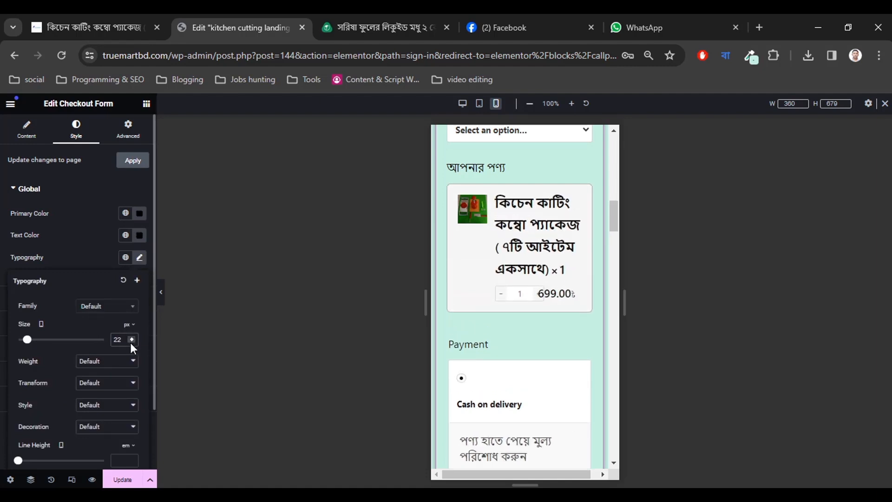
{"action": "left_click", "coordinate": [131, 341]}
{"action": "left_click", "coordinate": [131, 341]}
{"action": "left_click", "coordinate": [131, 341]}
{"action": "left_click", "coordinate": [130, 341]}
{"action": "left_click", "coordinate": [131, 342]}
{"action": "left_click", "coordinate": [131, 341]}
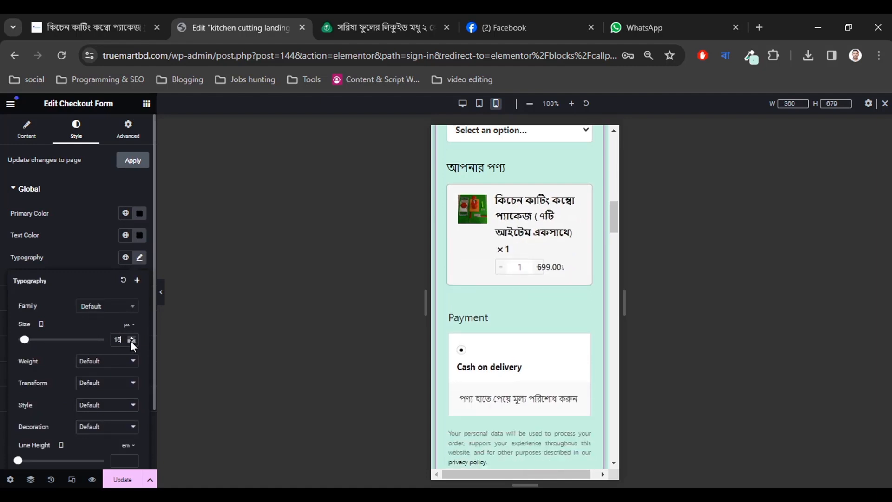
{"action": "left_click", "coordinate": [130, 341]}
{"action": "left_click", "coordinate": [131, 341]}
{"action": "left_click", "coordinate": [131, 342]}
{"action": "left_click", "coordinate": [130, 341]}
{"action": "left_click", "coordinate": [131, 341]}
{"action": "left_click", "coordinate": [131, 341]}
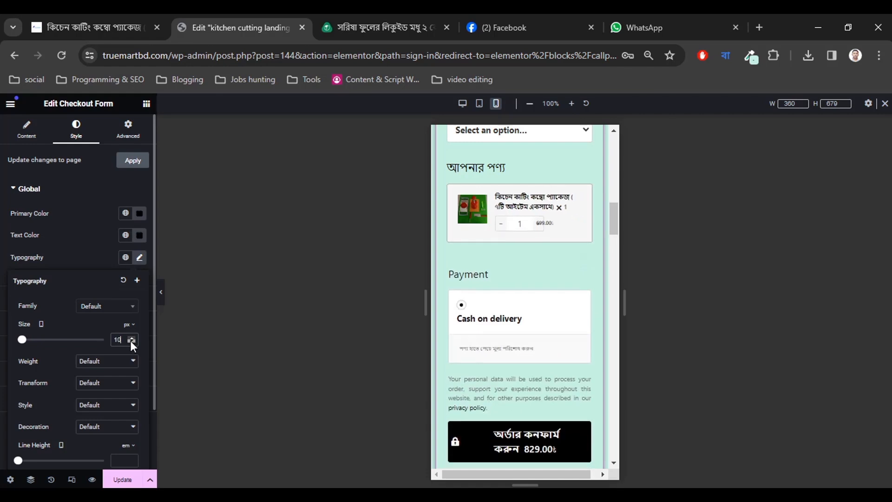
{"action": "left_click", "coordinate": [131, 337]}
{"action": "left_click", "coordinate": [131, 337]}
{"action": "left_click", "coordinate": [131, 337]}
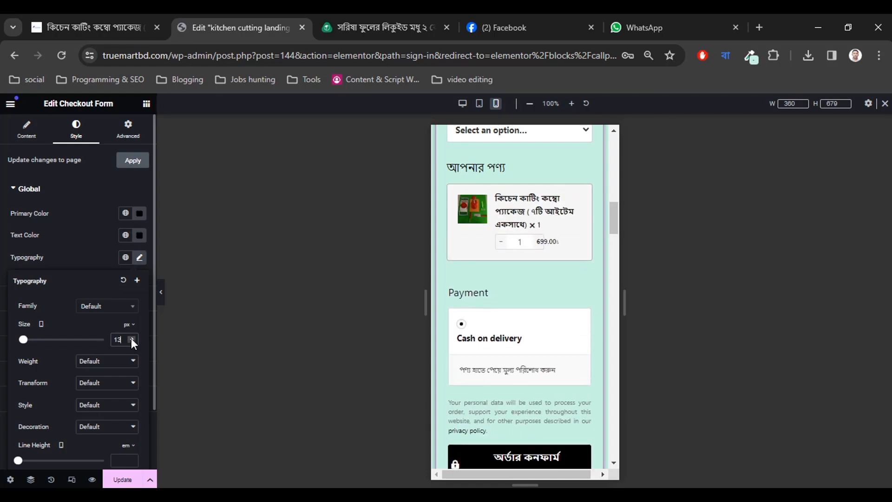
{"action": "left_click", "coordinate": [131, 338]}
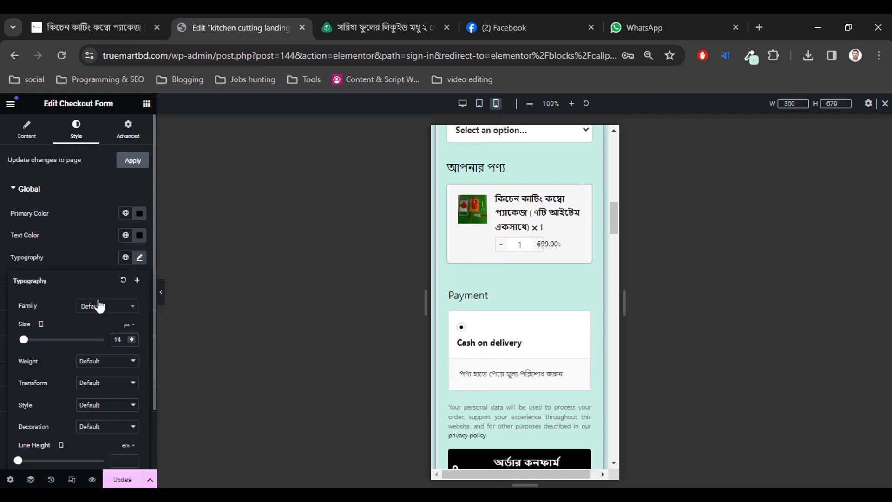
Switch the Product Options skin back to Classic, check the preview, and update the page.
{"action": "left_click", "coordinate": [29, 134]}
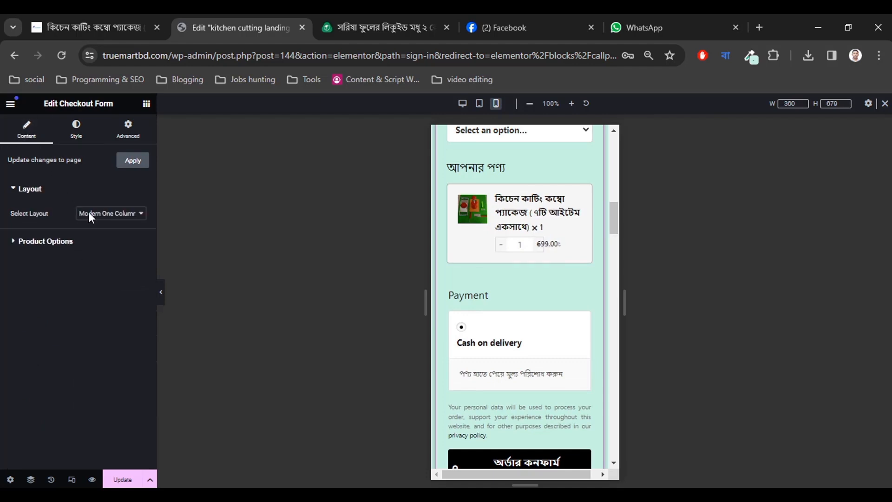
{"action": "left_click", "coordinate": [64, 246]}
{"action": "left_click", "coordinate": [73, 260]}
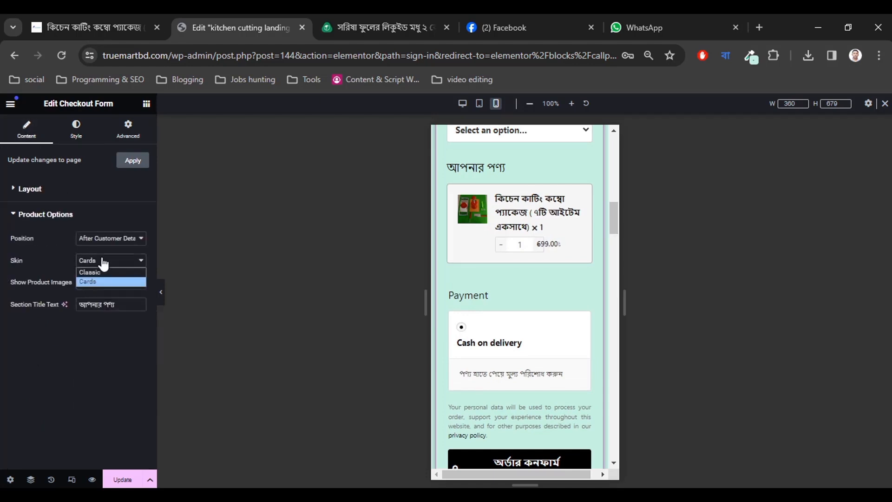
{"action": "left_click", "coordinate": [100, 272]}
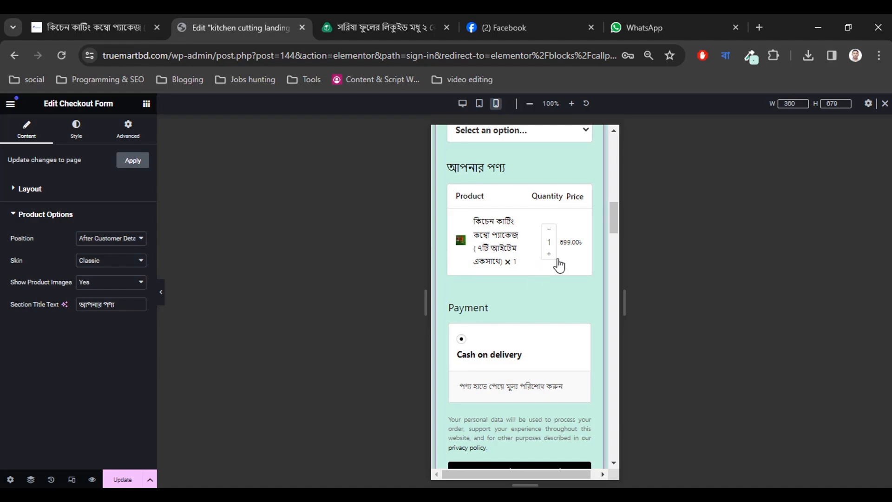
{"action": "scroll", "coordinate": [528, 285], "scroll_direction": "down", "scroll_amount": 3}
{"action": "scroll", "coordinate": [528, 293], "scroll_direction": "up", "scroll_amount": 10}
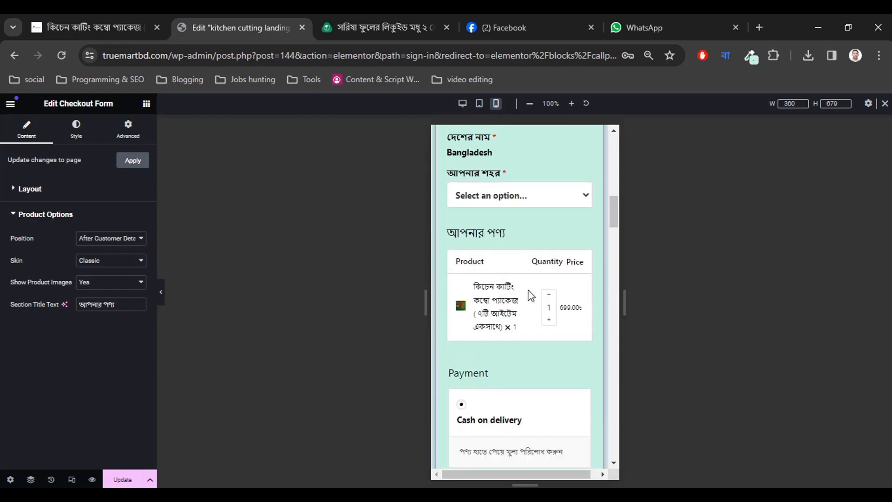
{"action": "scroll", "coordinate": [529, 293], "scroll_direction": "down", "scroll_amount": 1}
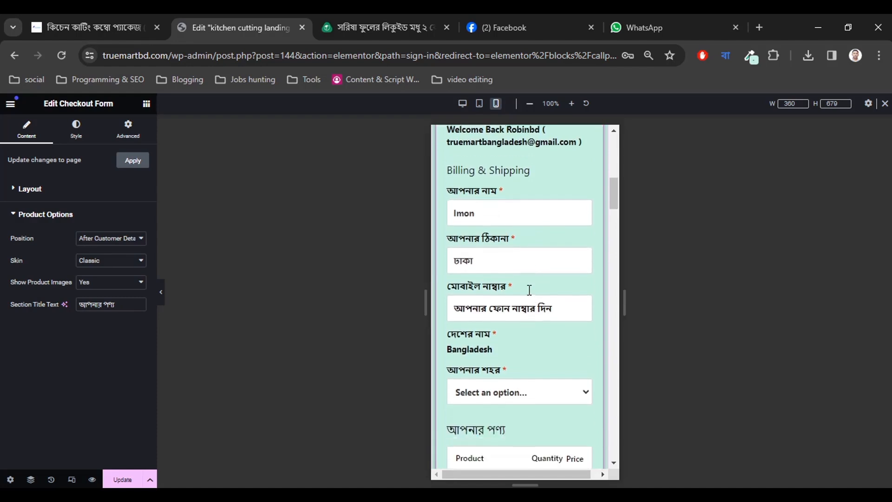
{"action": "scroll", "coordinate": [528, 291], "scroll_direction": "up", "scroll_amount": 4}
{"action": "scroll", "coordinate": [529, 290], "scroll_direction": "up", "scroll_amount": 5}
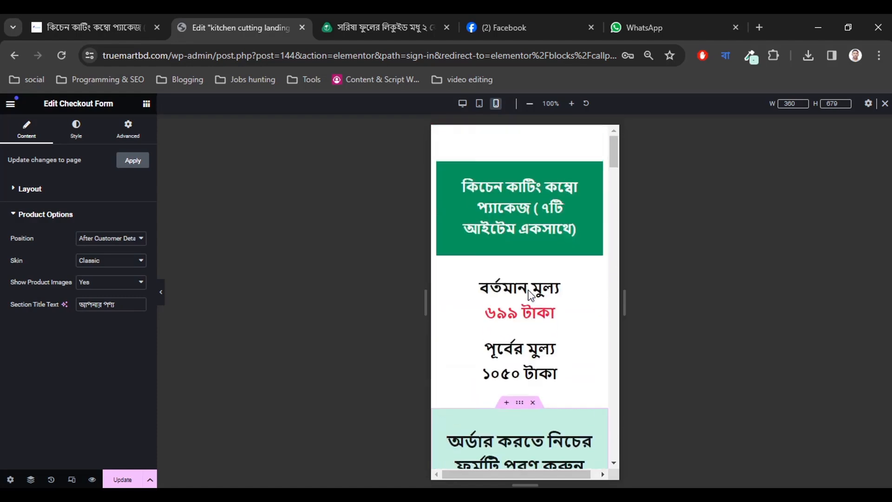
{"action": "left_click", "coordinate": [122, 478]}
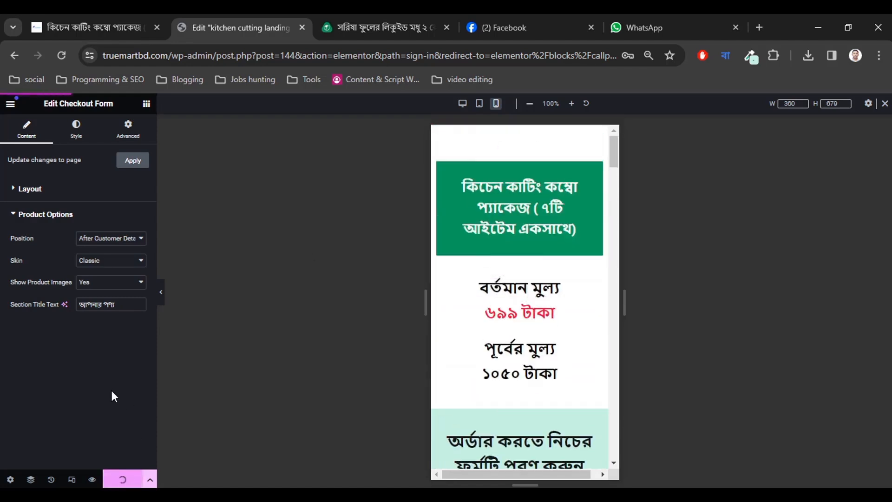
Preview the checkout at tablet width and scroll through the product options and images.
{"action": "left_click", "coordinate": [479, 103]}
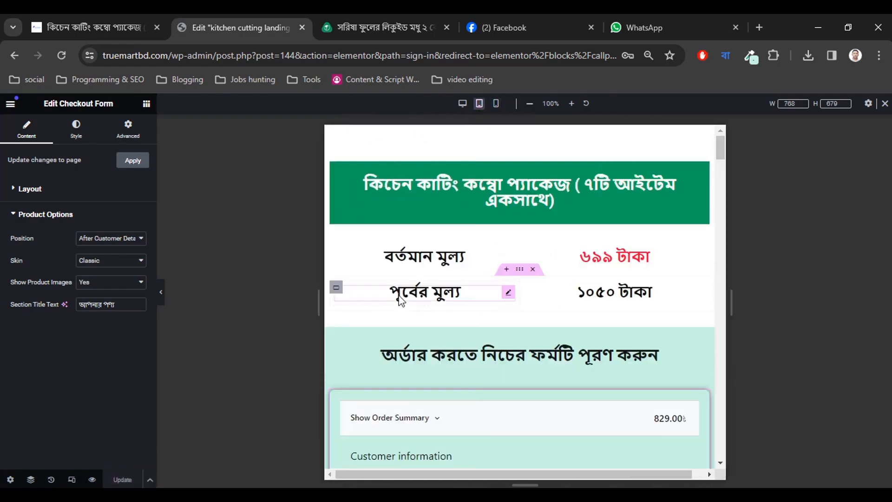
{"action": "scroll", "coordinate": [401, 300], "scroll_direction": "down", "scroll_amount": 4}
{"action": "scroll", "coordinate": [407, 317], "scroll_direction": "down", "scroll_amount": 15}
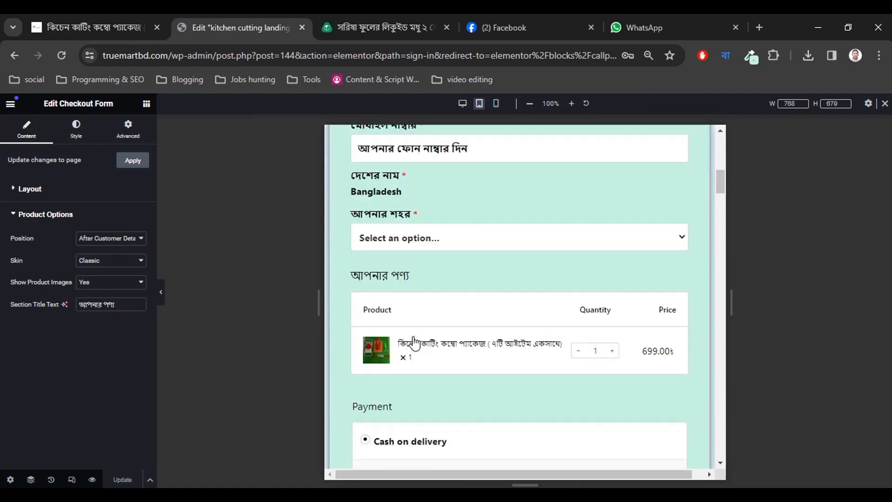
{"action": "scroll", "coordinate": [418, 342], "scroll_direction": "up", "scroll_amount": 1}
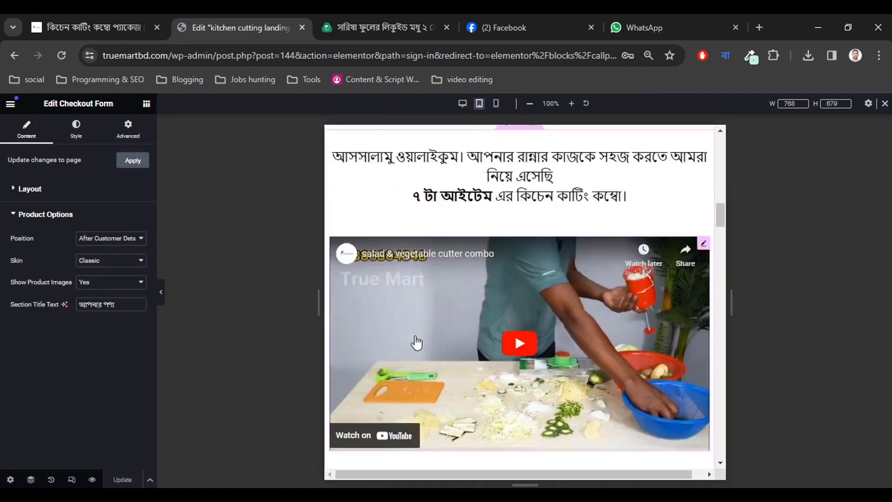
{"action": "scroll", "coordinate": [417, 342], "scroll_direction": "down", "scroll_amount": 9}
{"action": "scroll", "coordinate": [417, 342], "scroll_direction": "up", "scroll_amount": 4}
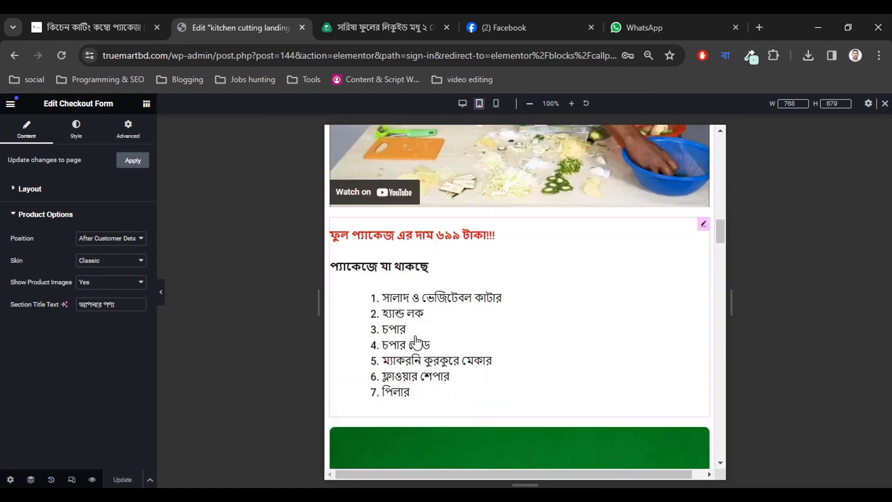
{"action": "scroll", "coordinate": [416, 341], "scroll_direction": "down", "scroll_amount": 11}
{"action": "scroll", "coordinate": [414, 336], "scroll_direction": "down", "scroll_amount": 10}
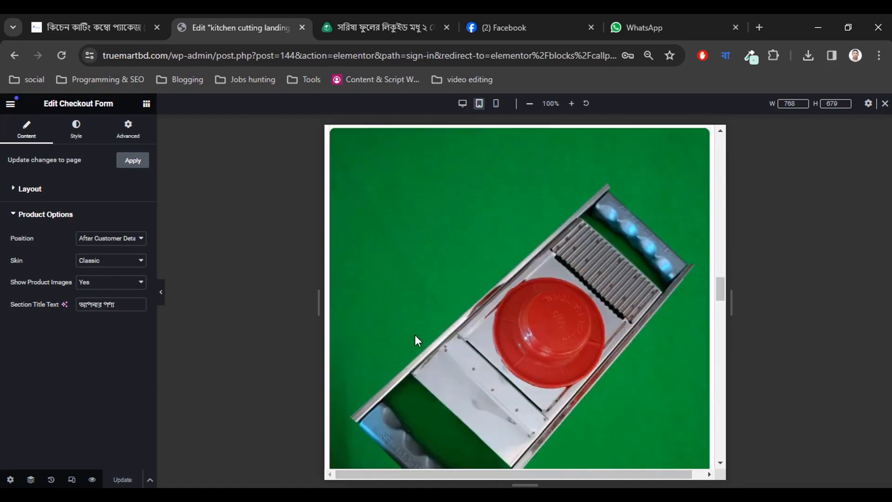
{"action": "scroll", "coordinate": [416, 336], "scroll_direction": "down", "scroll_amount": 10}
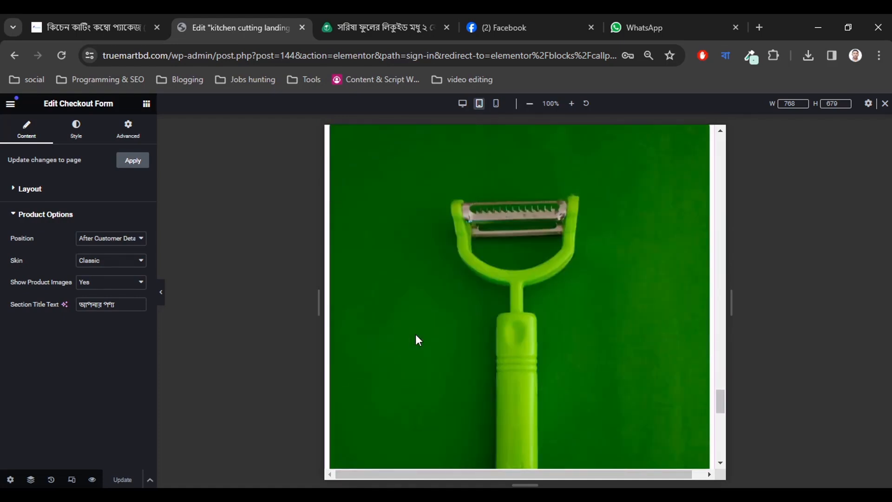
{"action": "scroll", "coordinate": [416, 334], "scroll_direction": "up", "scroll_amount": 5}
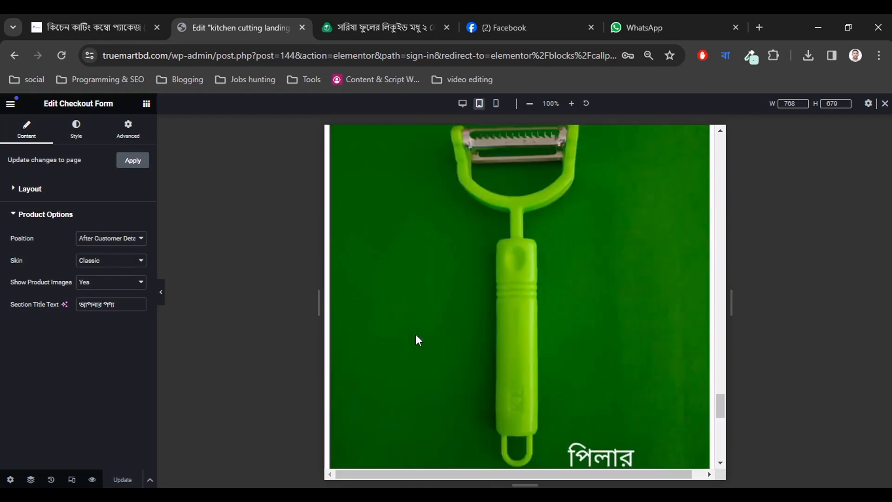
{"action": "scroll", "coordinate": [416, 334], "scroll_direction": "down", "scroll_amount": 5}
{"action": "scroll", "coordinate": [436, 265], "scroll_direction": "up", "scroll_amount": 1}
{"action": "scroll", "coordinate": [436, 266], "scroll_direction": "up", "scroll_amount": 3}
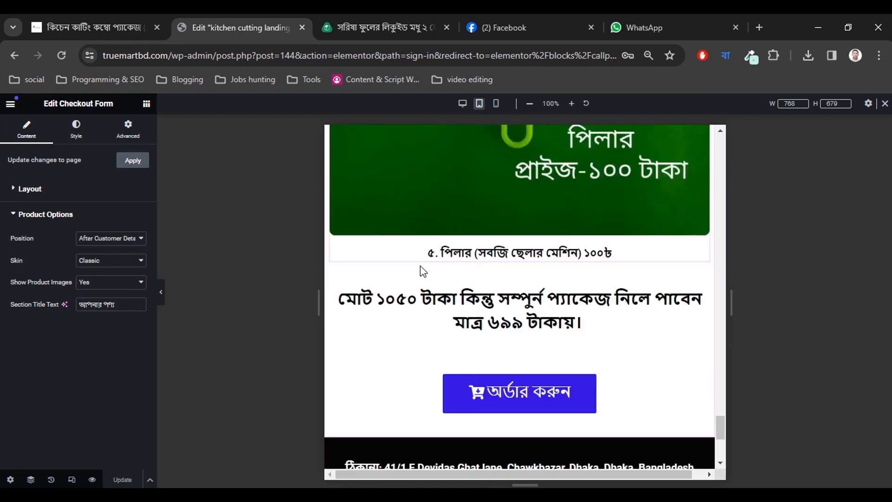
Switch the preview back to desktop width and scroll through the checkout form again.
{"action": "left_click", "coordinate": [462, 104]}
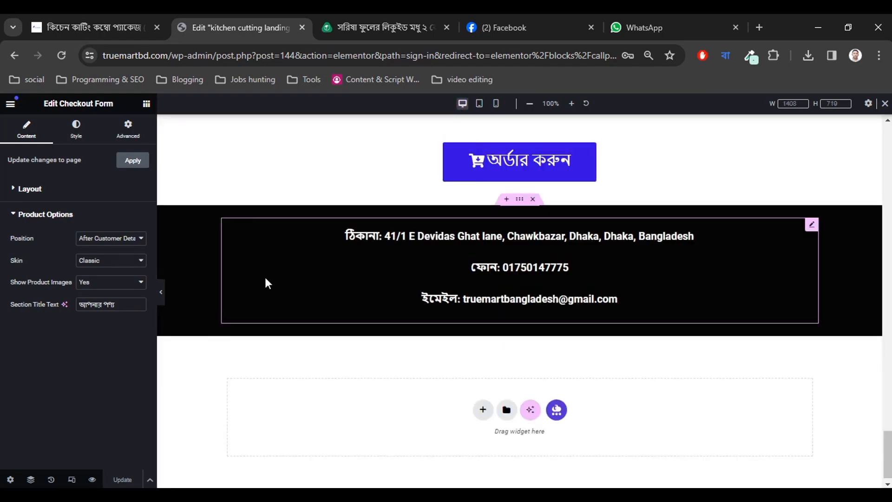
{"action": "scroll", "coordinate": [279, 326], "scroll_direction": "up", "scroll_amount": 20}
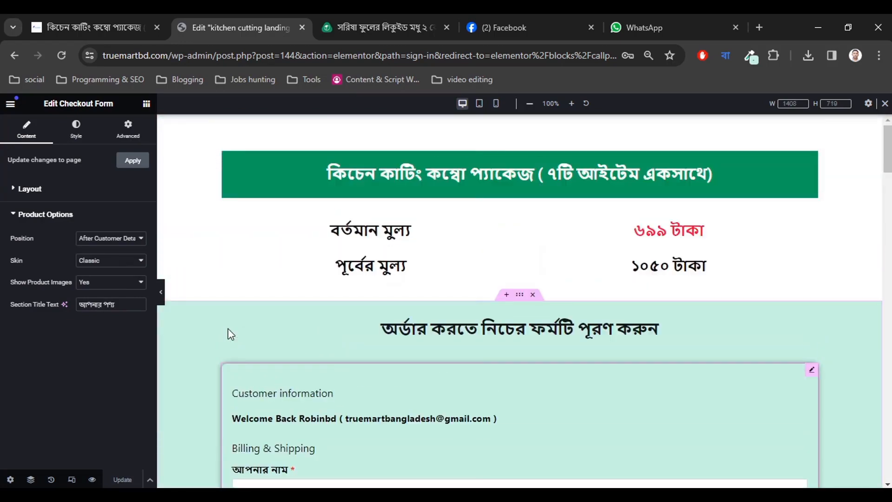
{"action": "scroll", "coordinate": [887, 298], "scroll_direction": "down", "scroll_amount": 9}
{"action": "scroll", "coordinate": [887, 297], "scroll_direction": "down", "scroll_amount": 20}
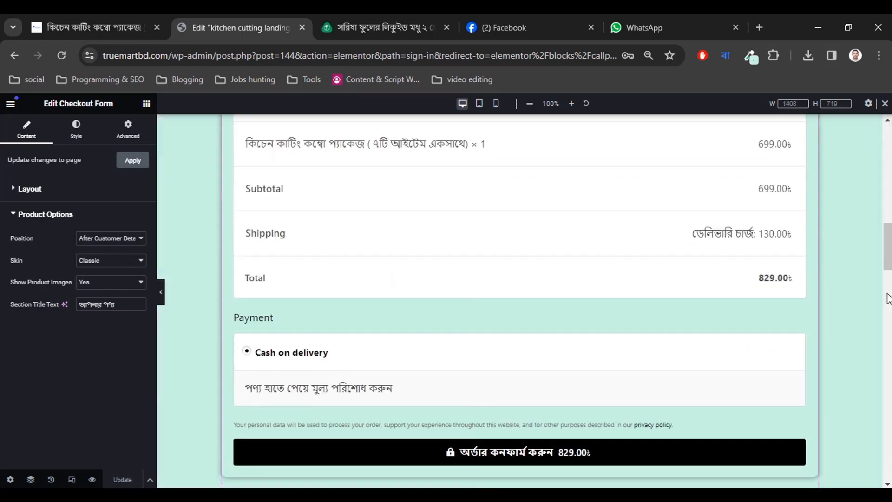
{"action": "scroll", "coordinate": [887, 298], "scroll_direction": "down", "scroll_amount": 10}
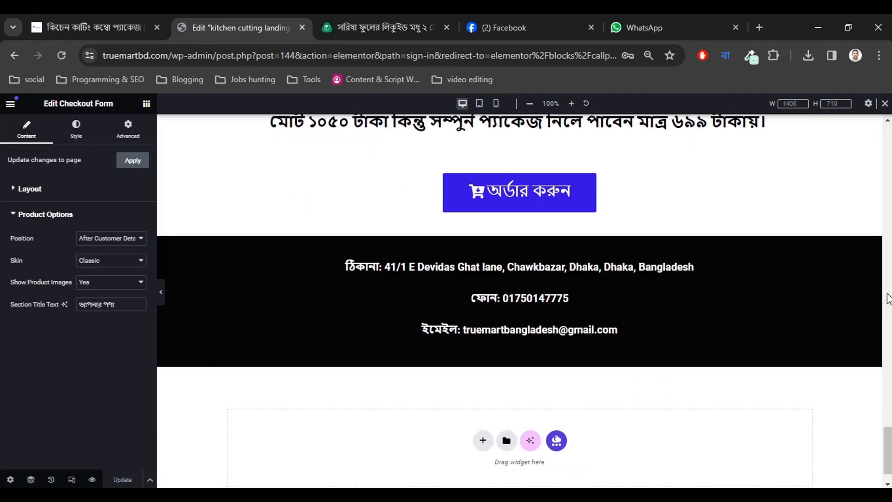
{"action": "scroll", "coordinate": [810, 319], "scroll_direction": "up", "scroll_amount": 14}
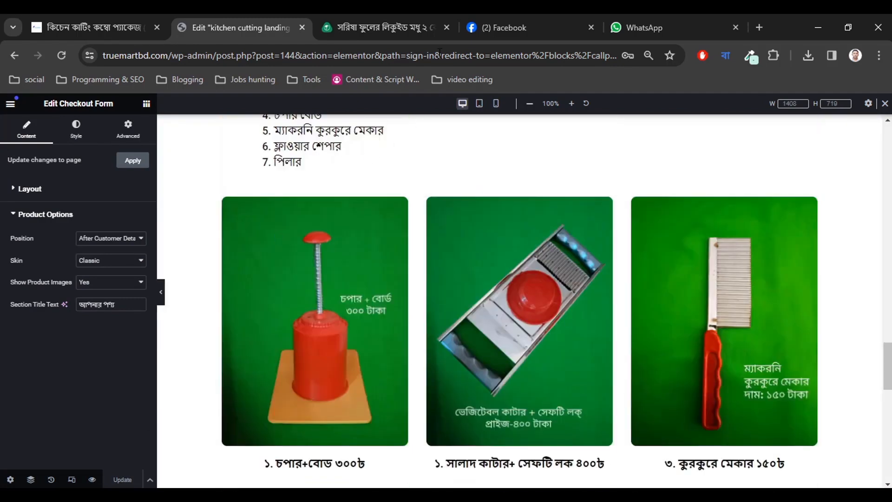
Open the live landing page in a new browser tab from the editor's View Page link.
{"action": "left_click", "coordinate": [10, 105]}
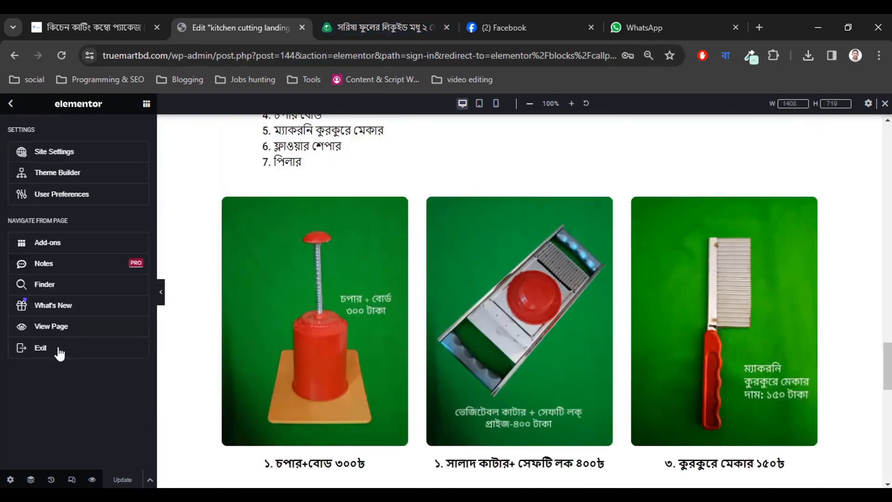
{"action": "right_click", "coordinate": [59, 326]}
{"action": "left_click", "coordinate": [120, 148]}
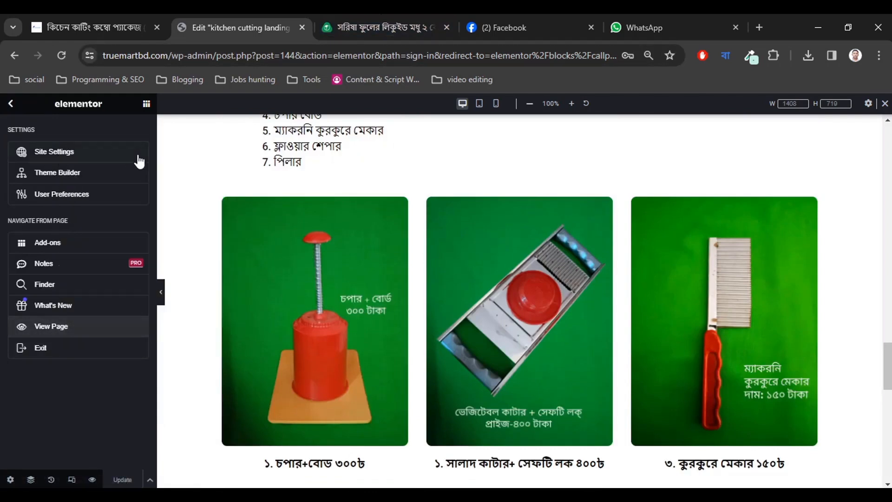
{"action": "left_click", "coordinate": [314, 16]}
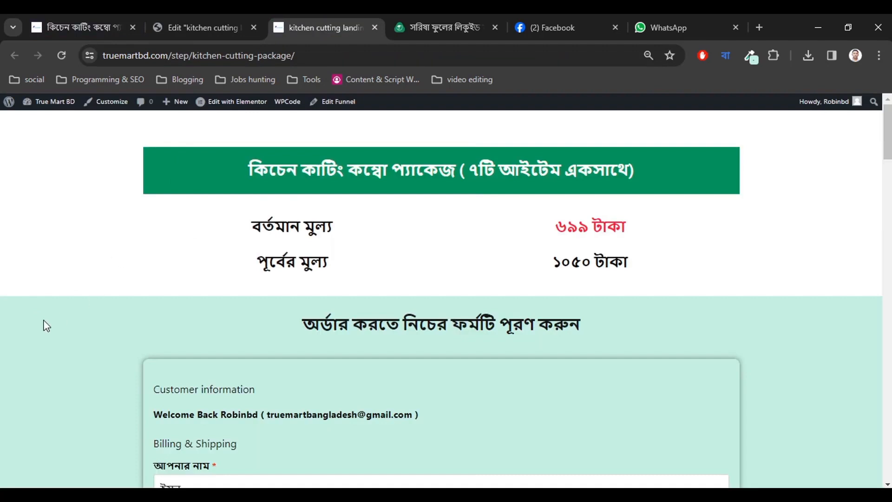
Scroll through the live landing page, highlighting the green banner title text.
{"action": "left_click_drag", "start_coordinate": [277, 168], "coordinate": [693, 169]}
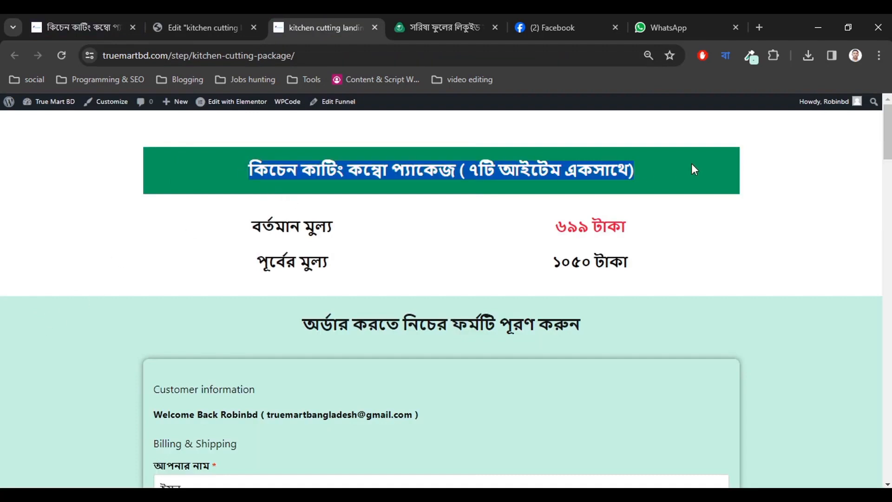
{"action": "scroll", "coordinate": [303, 257], "scroll_direction": "down", "scroll_amount": 3}
{"action": "left_click_drag", "start_coordinate": [309, 192], "coordinate": [645, 158]}
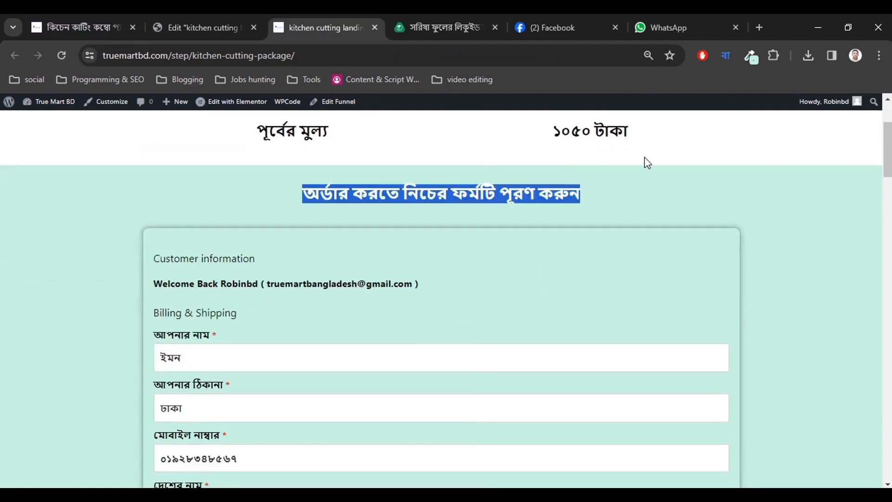
{"action": "scroll", "coordinate": [273, 300], "scroll_direction": "down", "scroll_amount": 2}
{"action": "scroll", "coordinate": [272, 246], "scroll_direction": "down", "scroll_amount": 10}
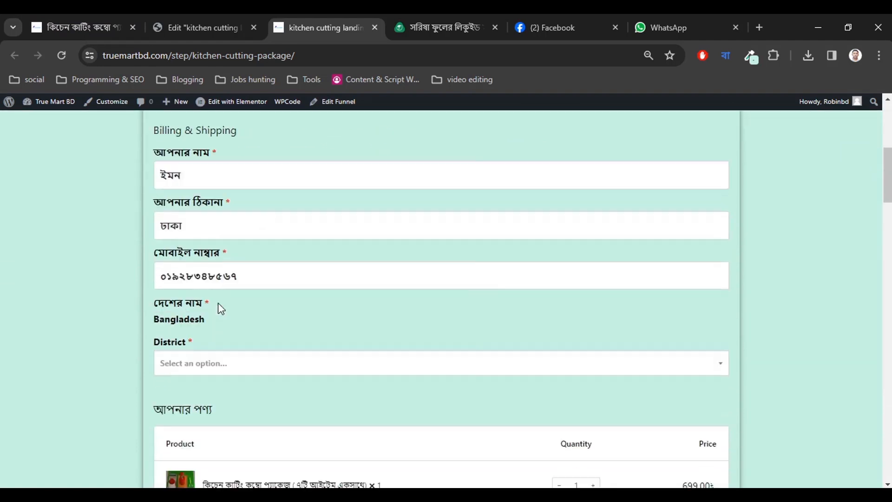
{"action": "scroll", "coordinate": [392, 297], "scroll_direction": "up", "scroll_amount": 3}
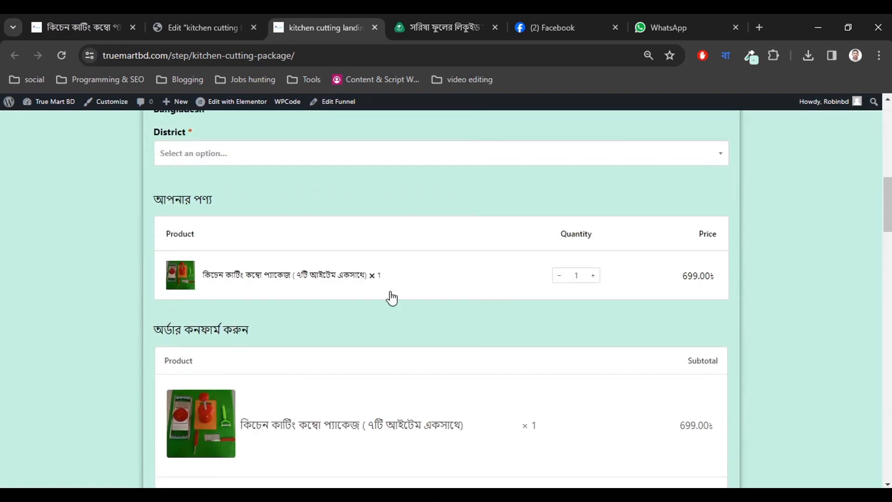
{"action": "scroll", "coordinate": [537, 333], "scroll_direction": "down", "scroll_amount": 7}
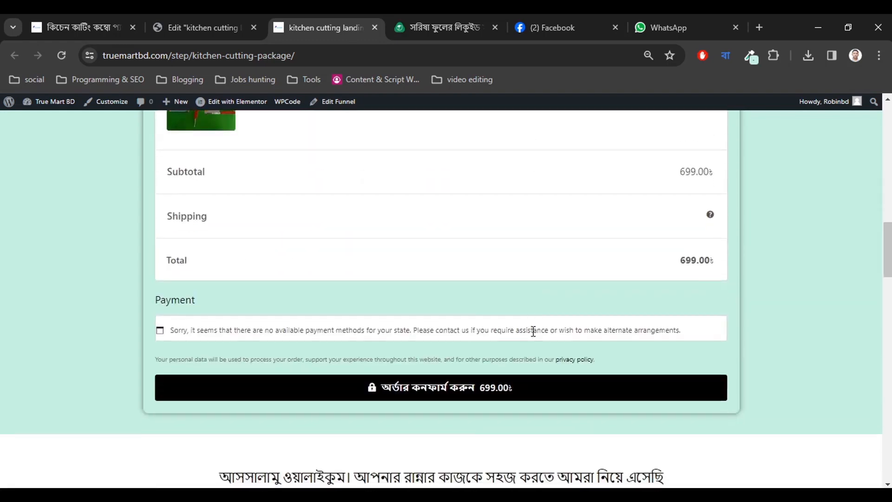
{"action": "scroll", "coordinate": [414, 289], "scroll_direction": "down", "scroll_amount": 3}
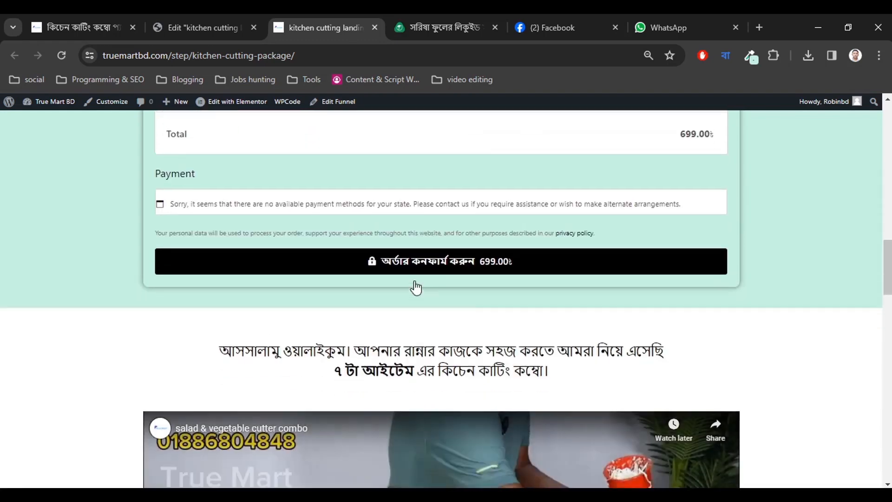
{"action": "scroll", "coordinate": [416, 287], "scroll_direction": "up", "scroll_amount": 12}
{"action": "scroll", "coordinate": [416, 287], "scroll_direction": "up", "scroll_amount": 3}
{"action": "scroll", "coordinate": [229, 348], "scroll_direction": "down", "scroll_amount": 3}
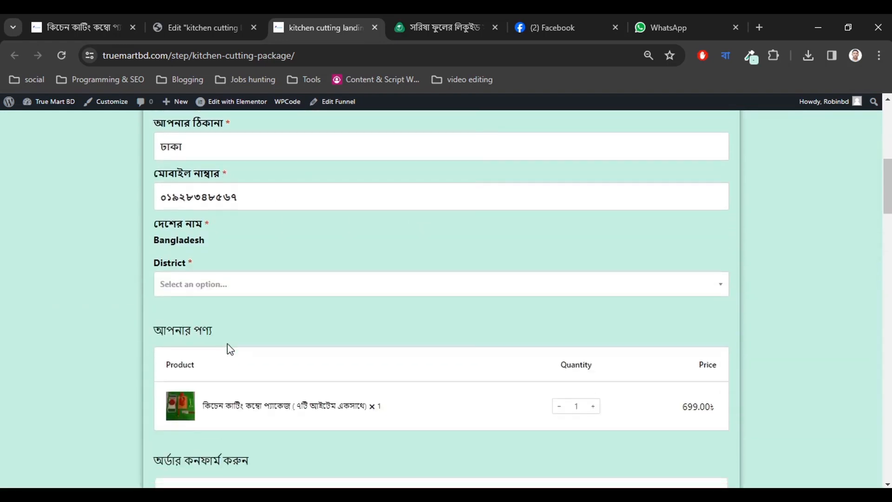
Select Bandarban as the district, adding the 130 delivery charge for an 829 total.
{"action": "left_click", "coordinate": [217, 285]}
{"action": "left_click", "coordinate": [201, 339]}
{"action": "scroll", "coordinate": [382, 390], "scroll_direction": "down", "scroll_amount": 7}
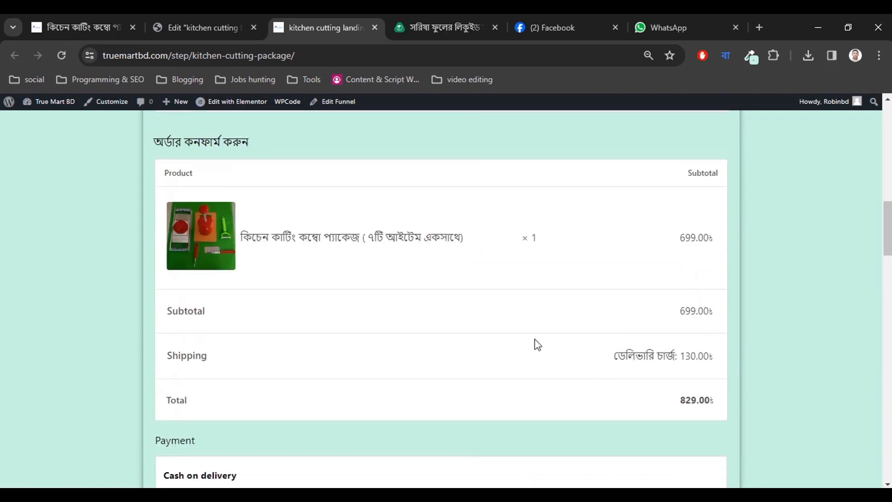
{"action": "scroll", "coordinate": [537, 344], "scroll_direction": "up", "scroll_amount": 4}
{"action": "scroll", "coordinate": [619, 289], "scroll_direction": "down", "scroll_amount": 8}
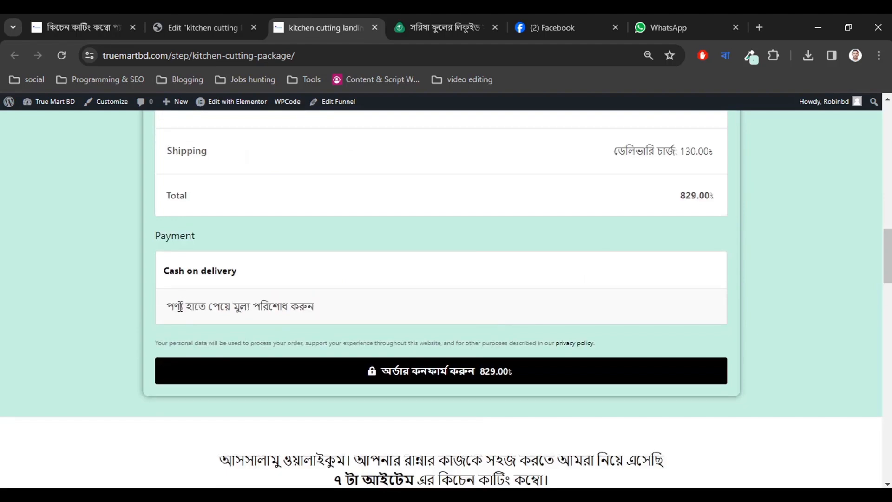
{"action": "left_click_drag", "start_coordinate": [180, 306], "coordinate": [394, 311]}
{"action": "scroll", "coordinate": [432, 315], "scroll_direction": "down", "scroll_amount": 20}
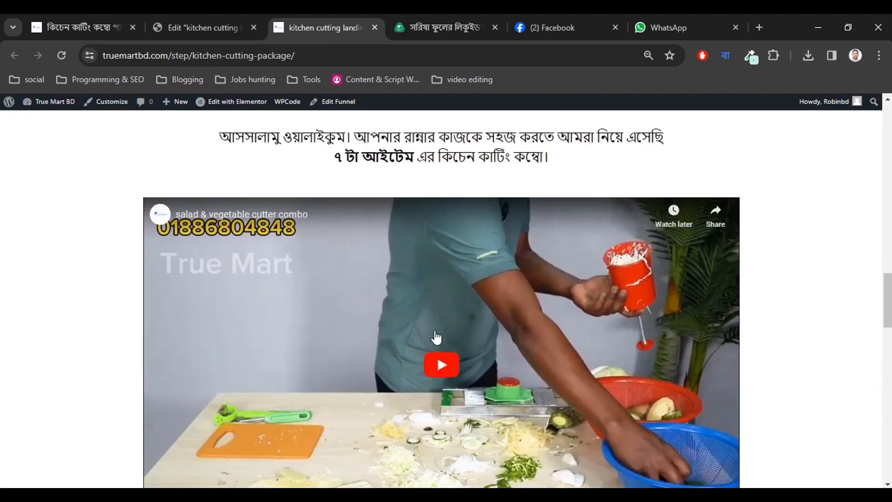
{"action": "scroll", "coordinate": [440, 337], "scroll_direction": "down", "scroll_amount": 8}
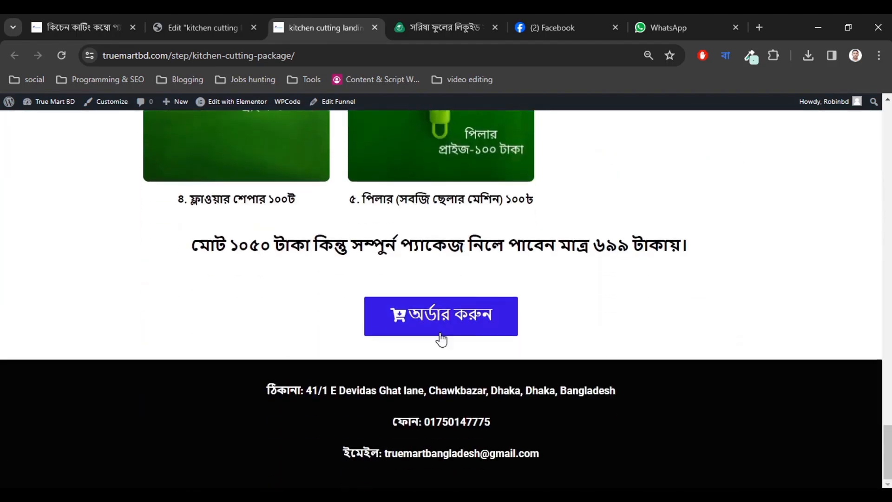
{"action": "scroll", "coordinate": [441, 344], "scroll_direction": "up", "scroll_amount": 12}
{"action": "scroll", "coordinate": [441, 347], "scroll_direction": "up", "scroll_amount": 10}
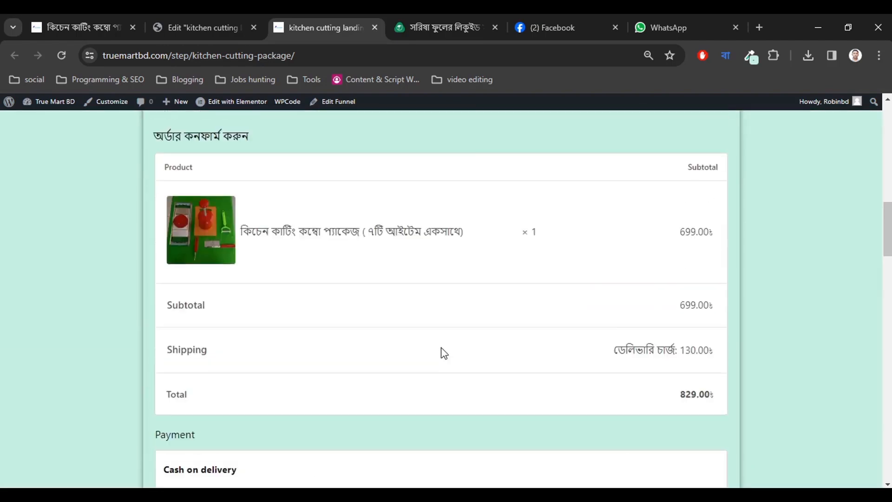
{"action": "scroll", "coordinate": [441, 347], "scroll_direction": "down", "scroll_amount": 4}
{"action": "scroll", "coordinate": [445, 296], "scroll_direction": "up", "scroll_amount": 3}
{"action": "scroll", "coordinate": [446, 297], "scroll_direction": "down", "scroll_amount": 6}
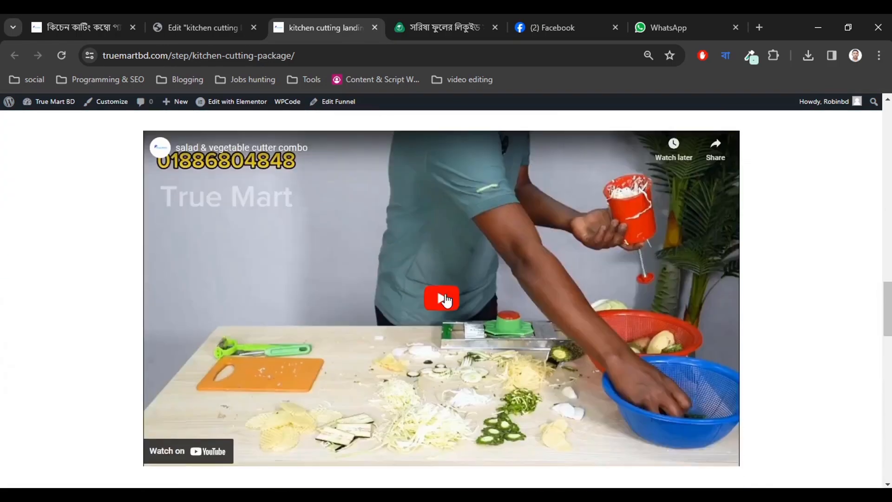
Check the page in the Elementor mobile preview, then return the preview to desktop width.
{"action": "left_click", "coordinate": [215, 21]}
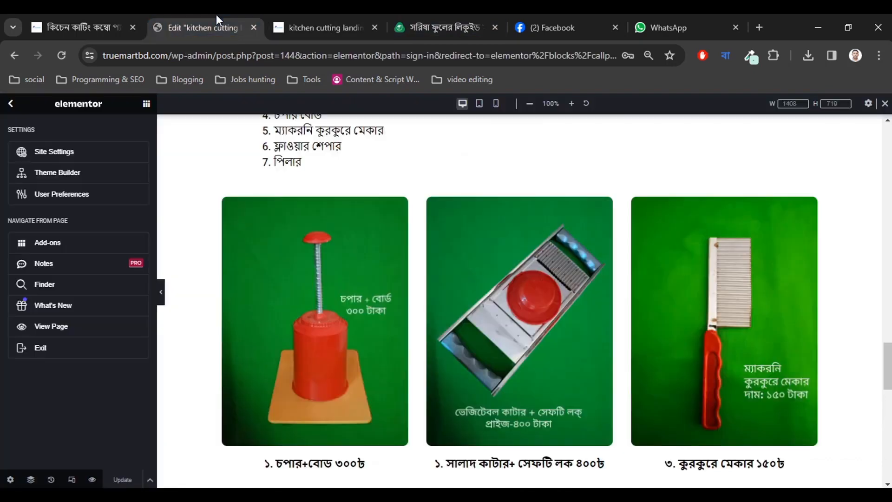
{"action": "left_click", "coordinate": [495, 103]}
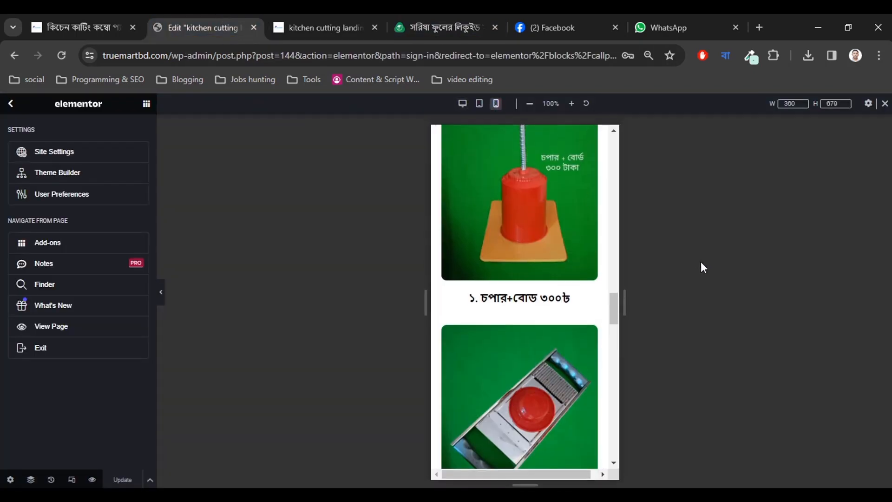
{"action": "scroll", "coordinate": [612, 311], "scroll_direction": "down", "scroll_amount": 10}
{"action": "scroll", "coordinate": [611, 307], "scroll_direction": "up", "scroll_amount": 15}
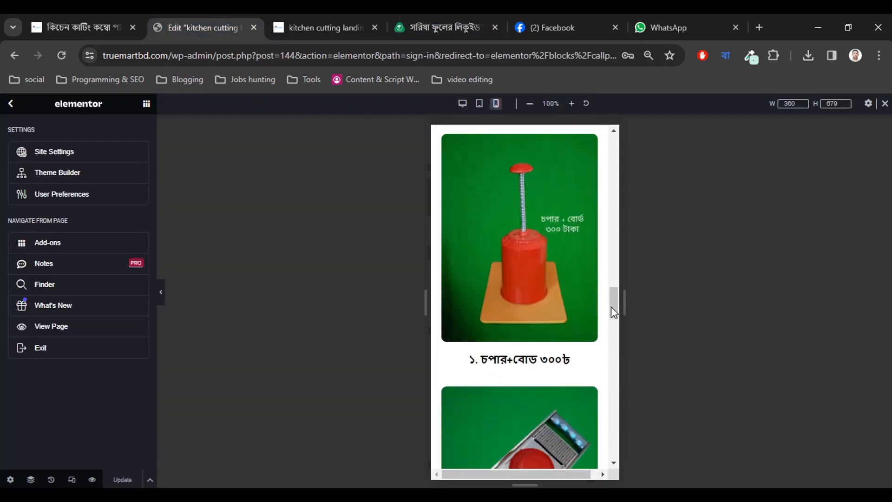
{"action": "scroll", "coordinate": [611, 307], "scroll_direction": "up", "scroll_amount": 5}
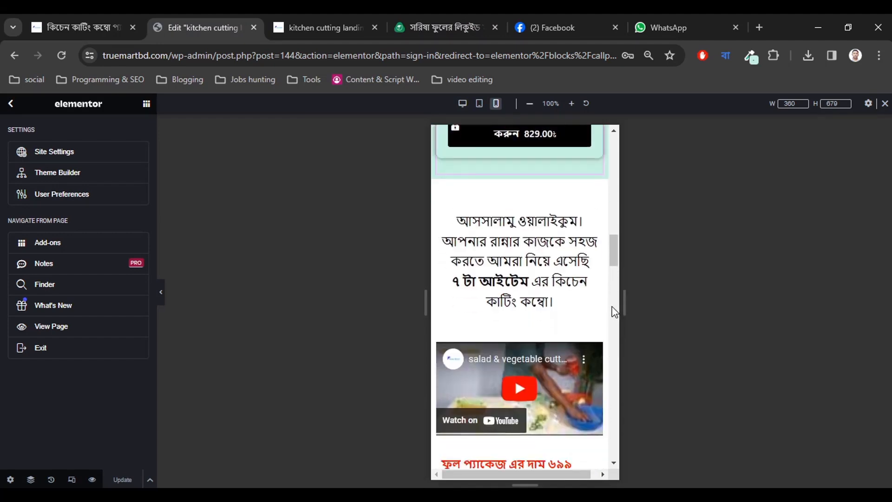
{"action": "left_click", "coordinate": [460, 103]}
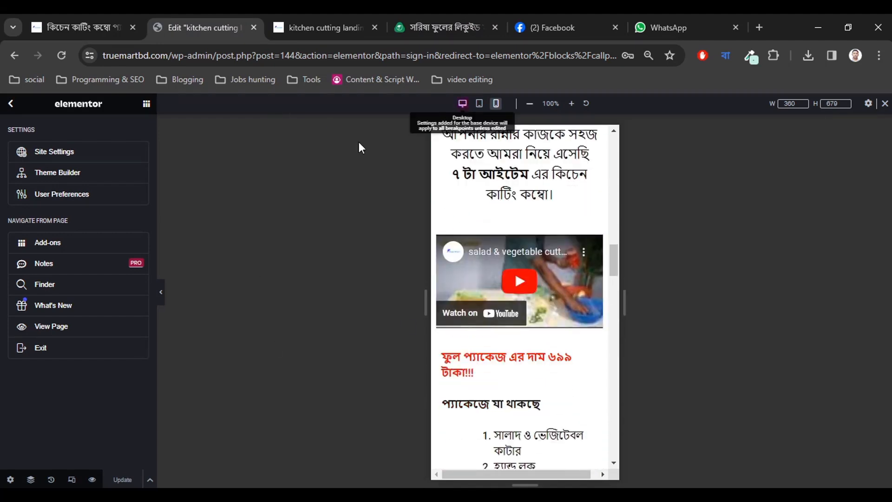
Back on the live page, review the checkout form and clear the payment box highlight.
{"action": "left_click", "coordinate": [315, 25]}
{"action": "scroll", "coordinate": [260, 250], "scroll_direction": "down", "scroll_amount": 4}
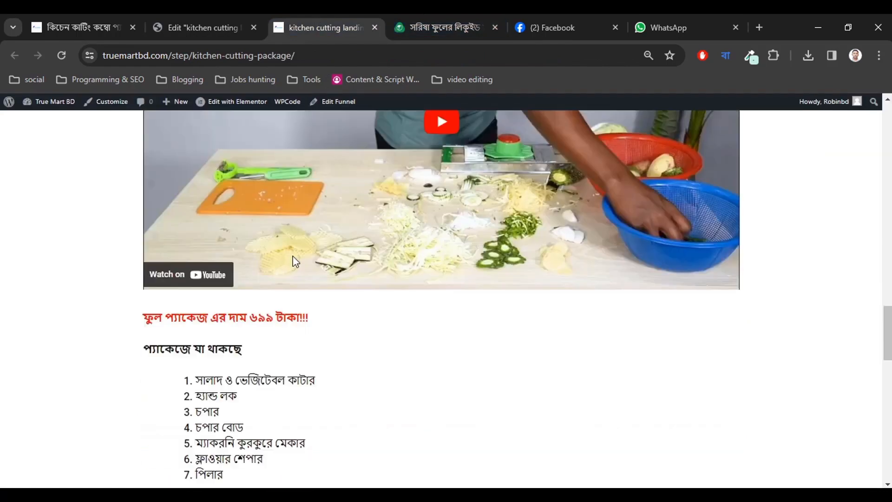
{"action": "scroll", "coordinate": [293, 255], "scroll_direction": "up", "scroll_amount": 4}
{"action": "scroll", "coordinate": [293, 255], "scroll_direction": "down", "scroll_amount": 15}
{"action": "scroll", "coordinate": [294, 256], "scroll_direction": "up", "scroll_amount": 8}
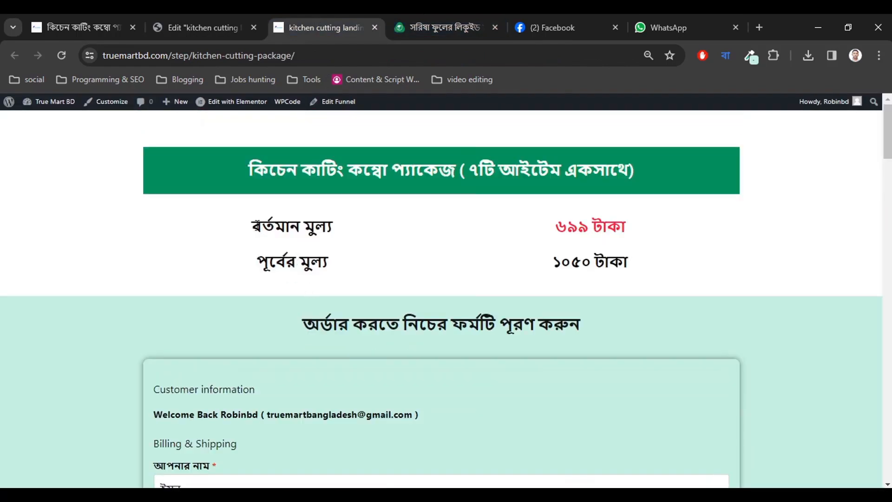
{"action": "scroll", "coordinate": [265, 260], "scroll_direction": "down", "scroll_amount": 18}
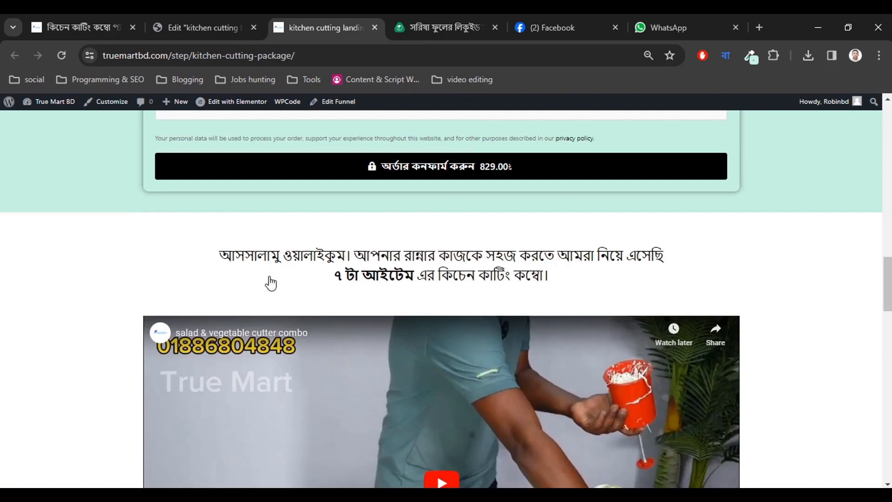
{"action": "scroll", "coordinate": [269, 283], "scroll_direction": "up", "scroll_amount": 2}
{"action": "left_click", "coordinate": [86, 342]}
{"action": "scroll", "coordinate": [424, 387], "scroll_direction": "down", "scroll_amount": 6}
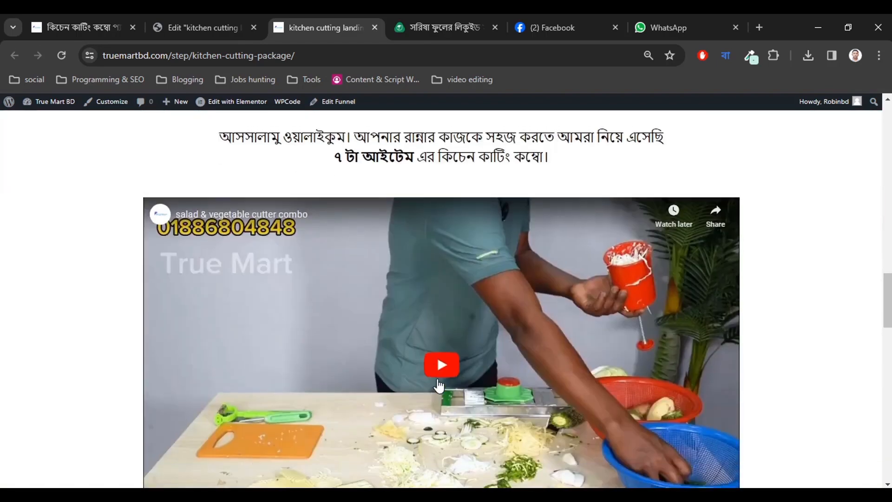
{"action": "scroll", "coordinate": [433, 384], "scroll_direction": "up", "scroll_amount": 8}
{"action": "scroll", "coordinate": [601, 300], "scroll_direction": "up", "scroll_amount": 1}
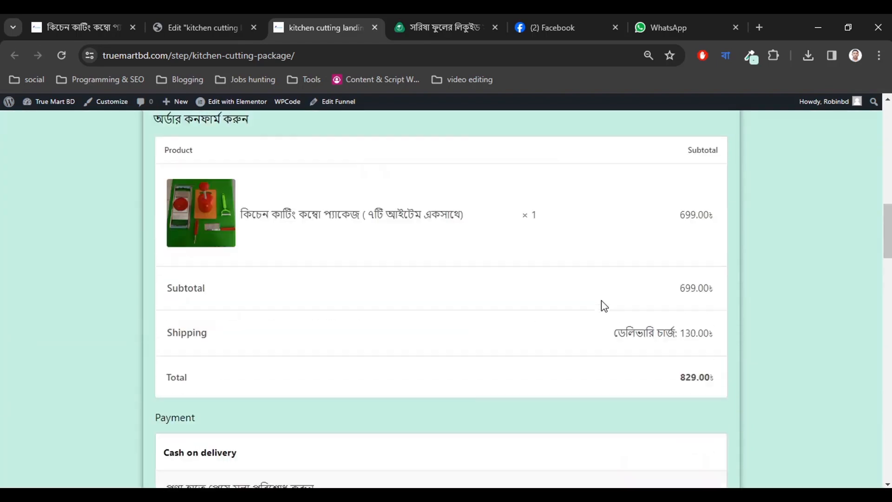
{"action": "scroll", "coordinate": [601, 300], "scroll_direction": "down", "scroll_amount": 5}
Submit the test order, which is rejected because the mobile number is invalid.
{"action": "left_click", "coordinate": [419, 312]}
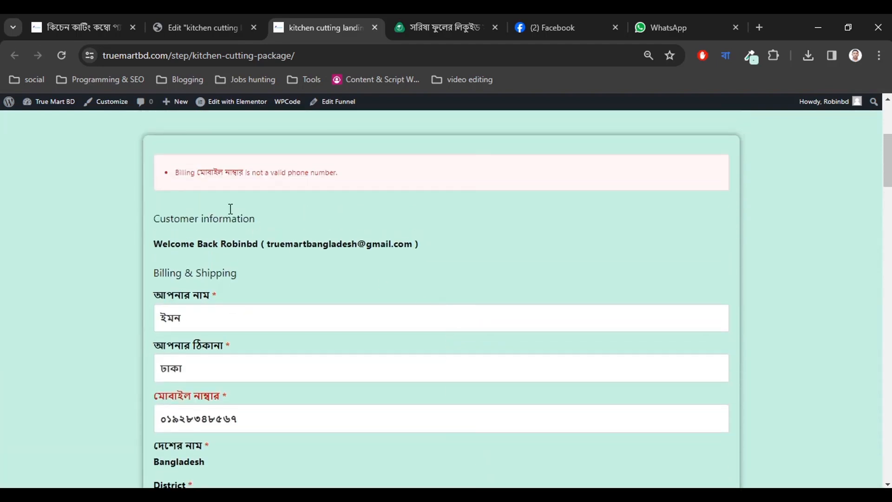
{"action": "scroll", "coordinate": [279, 279], "scroll_direction": "down", "scroll_amount": 4}
{"action": "scroll", "coordinate": [312, 292], "scroll_direction": "up", "scroll_amount": 5}
{"action": "left_click_drag", "start_coordinate": [259, 172], "coordinate": [369, 165]}
{"action": "scroll", "coordinate": [318, 279], "scroll_direction": "down", "scroll_amount": 3}
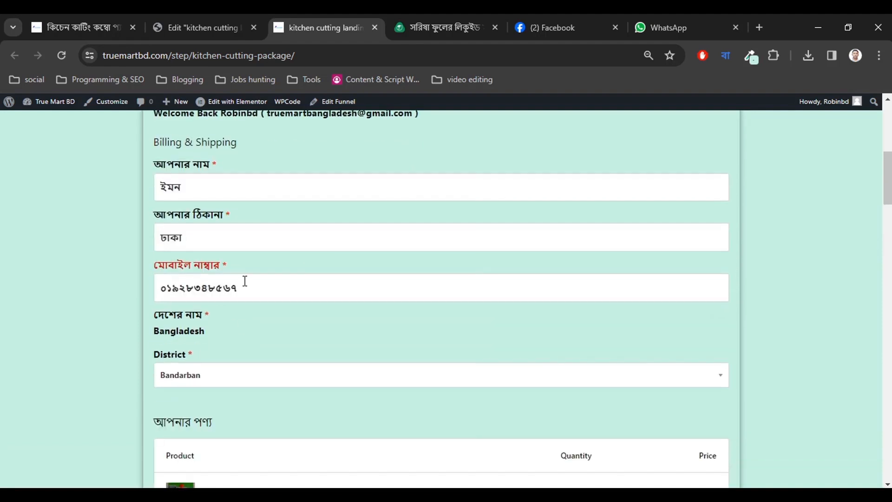
Turn off Bangla typing and re-enter the mobile number in English digits.
{"action": "left_click", "coordinate": [245, 285]}
{"action": "left_click_drag", "start_coordinate": [246, 291], "coordinate": [148, 295]}
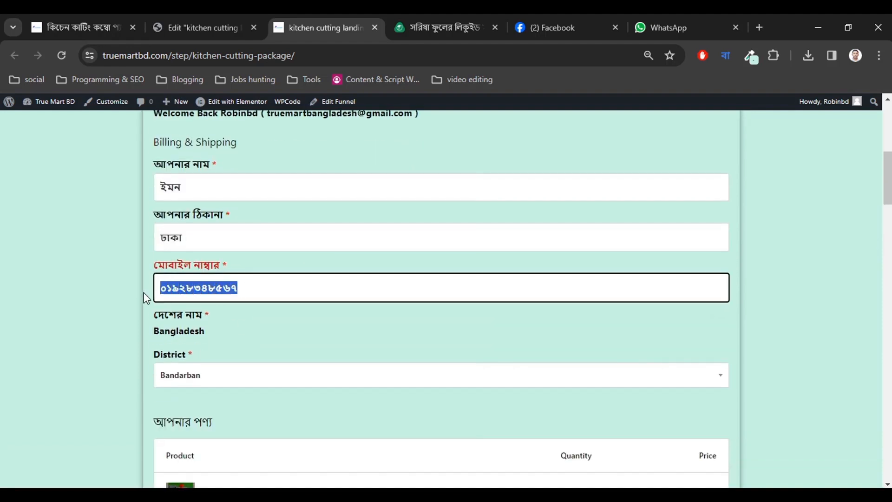
{"action": "left_click", "coordinate": [246, 293]}
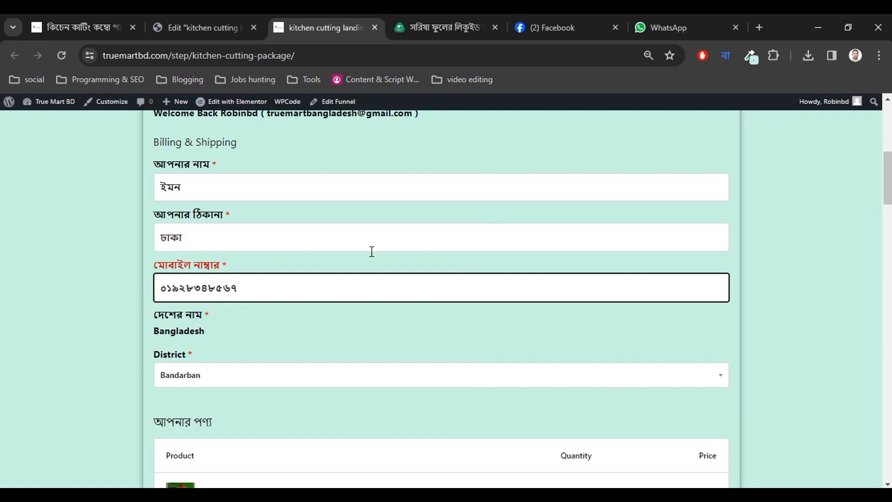
{"action": "left_click", "coordinate": [725, 56]}
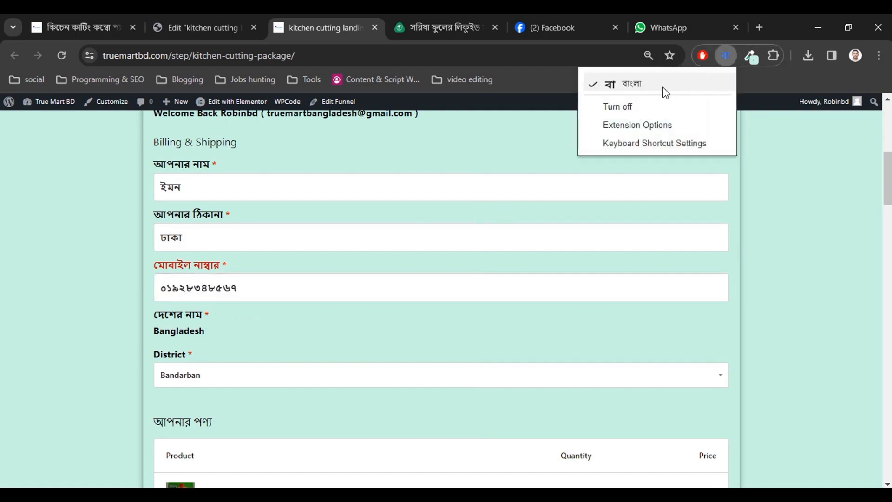
{"action": "left_click", "coordinate": [635, 107]}
{"action": "key", "text": "ctrl+a"}
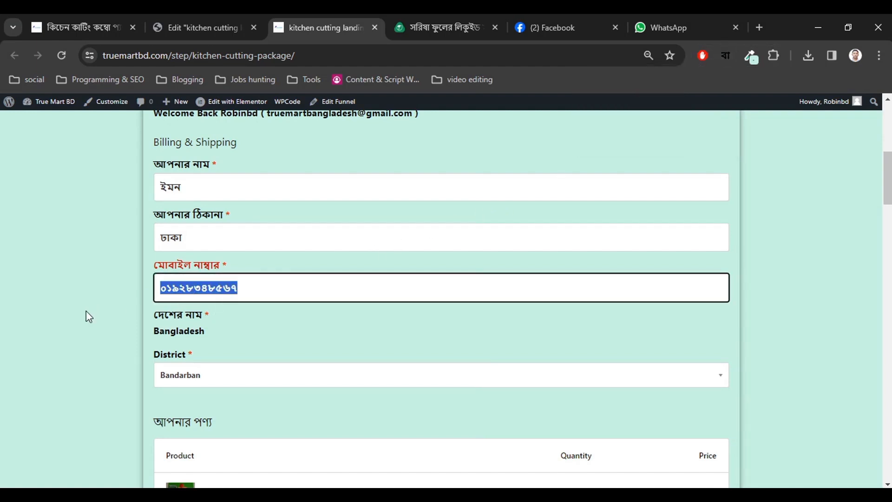
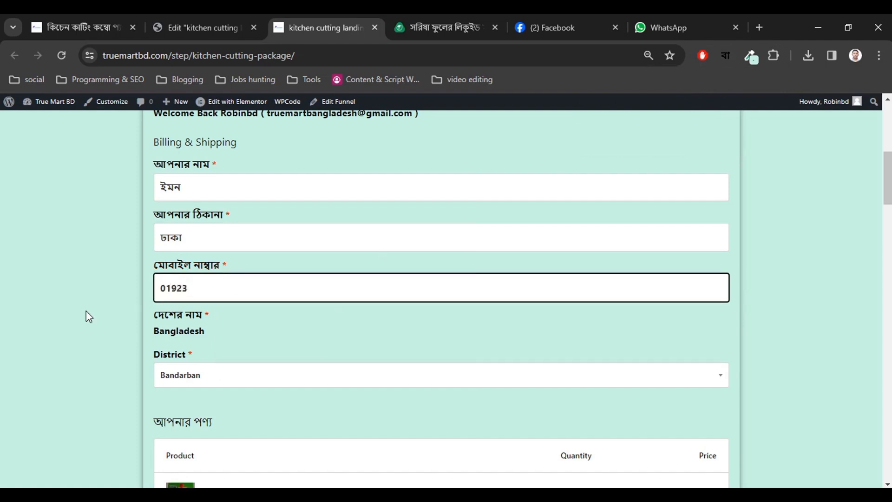
{"action": "left_click", "coordinate": [124, 343]}
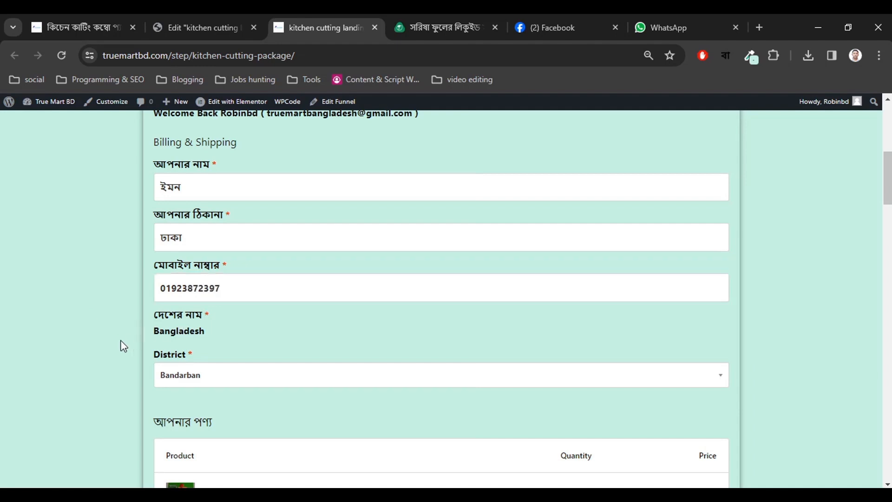
{"action": "scroll", "coordinate": [126, 344], "scroll_direction": "down", "scroll_amount": 10}
{"action": "scroll", "coordinate": [417, 408], "scroll_direction": "down", "scroll_amount": 2}
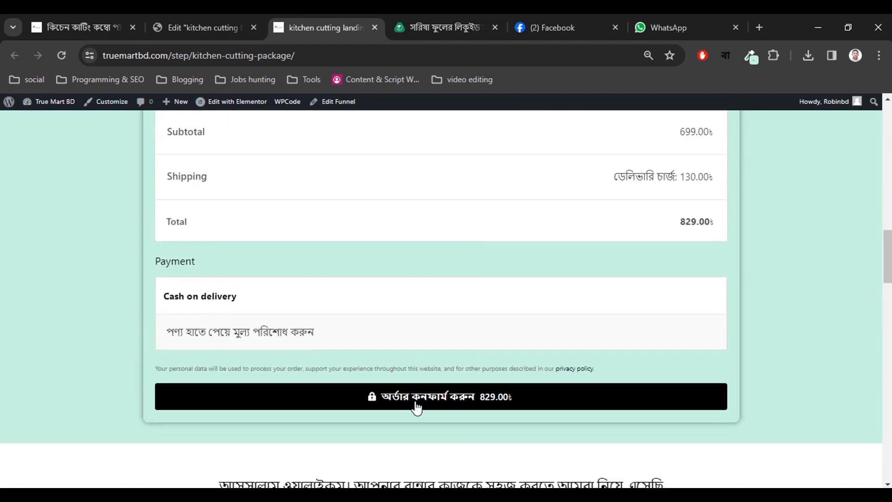
Place the cash-on-delivery order and review the order number, date and email on the thank-you page.
{"action": "left_click", "coordinate": [415, 400]}
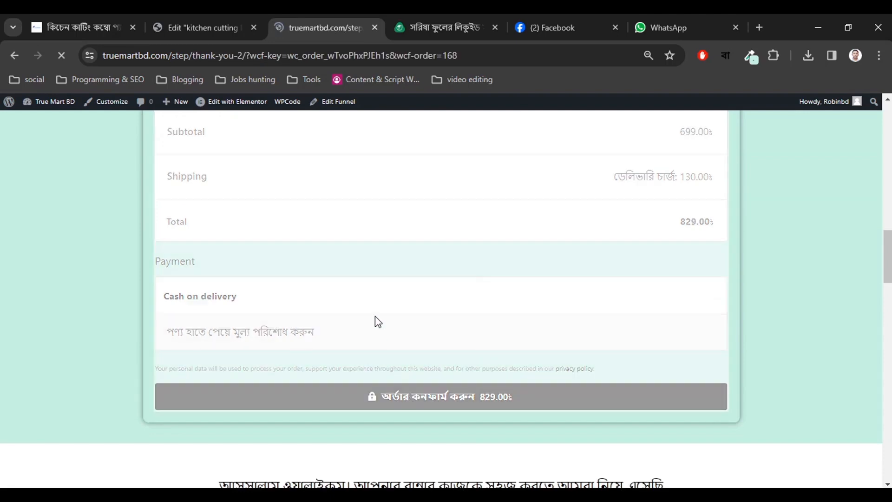
{"action": "scroll", "coordinate": [421, 274], "scroll_direction": "down", "scroll_amount": 8}
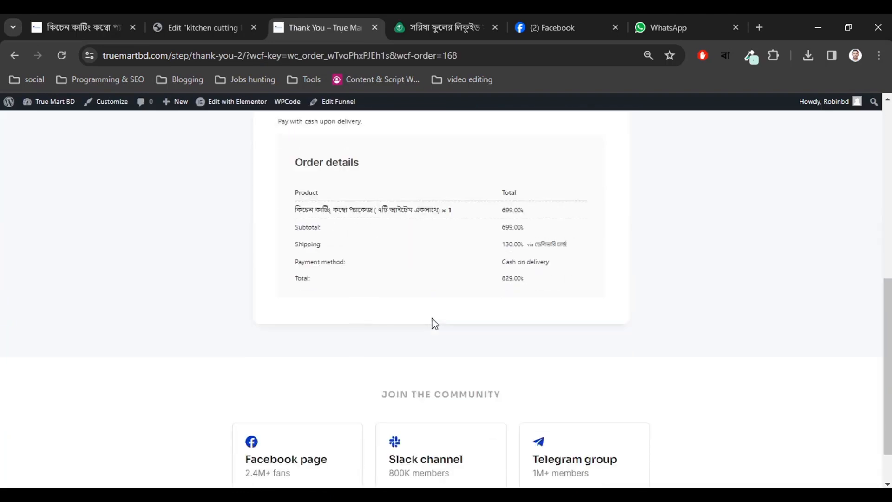
{"action": "scroll", "coordinate": [450, 320], "scroll_direction": "up", "scroll_amount": 4}
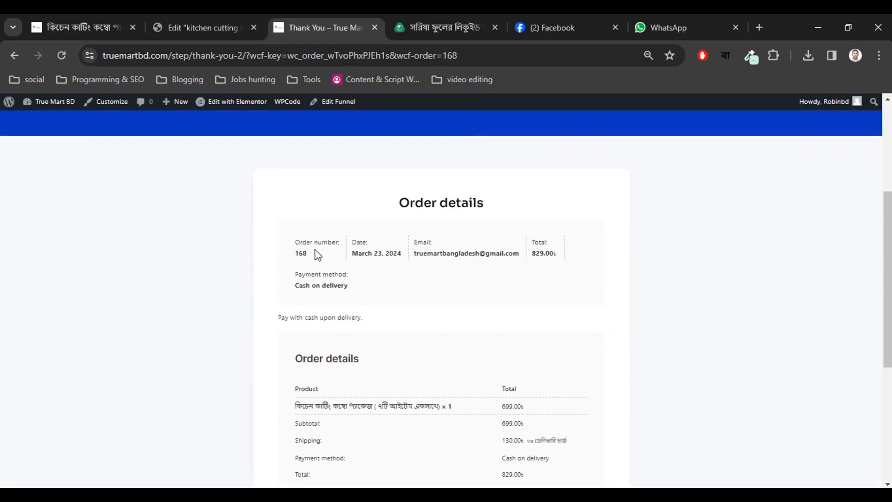
{"action": "triple_click", "coordinate": [306, 253]}
{"action": "left_click_drag", "start_coordinate": [356, 252], "coordinate": [550, 253]}
{"action": "left_click", "coordinate": [512, 250]}
{"action": "scroll", "coordinate": [492, 338], "scroll_direction": "down", "scroll_amount": 3}
{"action": "scroll", "coordinate": [484, 342], "scroll_direction": "up", "scroll_amount": 3}
Check the payment method and order details, then return to the kitchen-cutting product page.
{"action": "left_click_drag", "start_coordinate": [312, 275], "coordinate": [357, 291]}
{"action": "scroll", "coordinate": [372, 346], "scroll_direction": "down", "scroll_amount": 3}
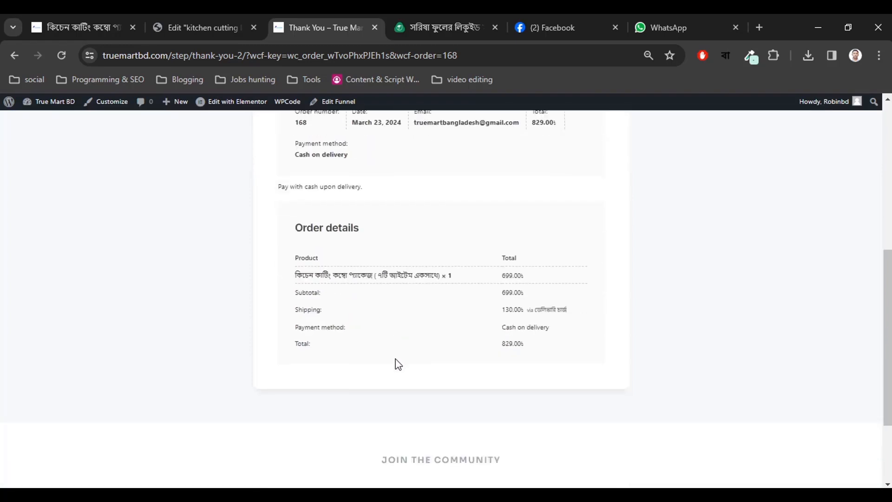
{"action": "scroll", "coordinate": [374, 362], "scroll_direction": "up", "scroll_amount": 3}
{"action": "scroll", "coordinate": [380, 307], "scroll_direction": "down", "scroll_amount": 5}
{"action": "scroll", "coordinate": [379, 316], "scroll_direction": "up", "scroll_amount": 10}
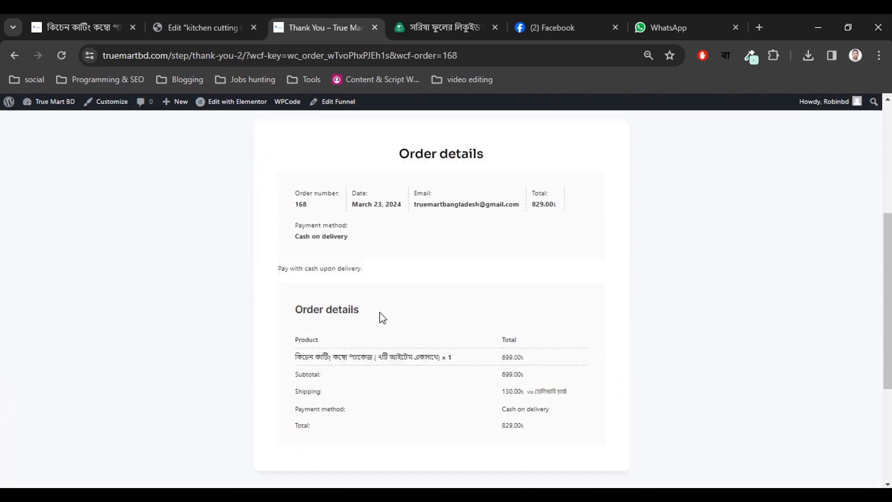
{"action": "scroll", "coordinate": [353, 292], "scroll_direction": "down", "scroll_amount": 4}
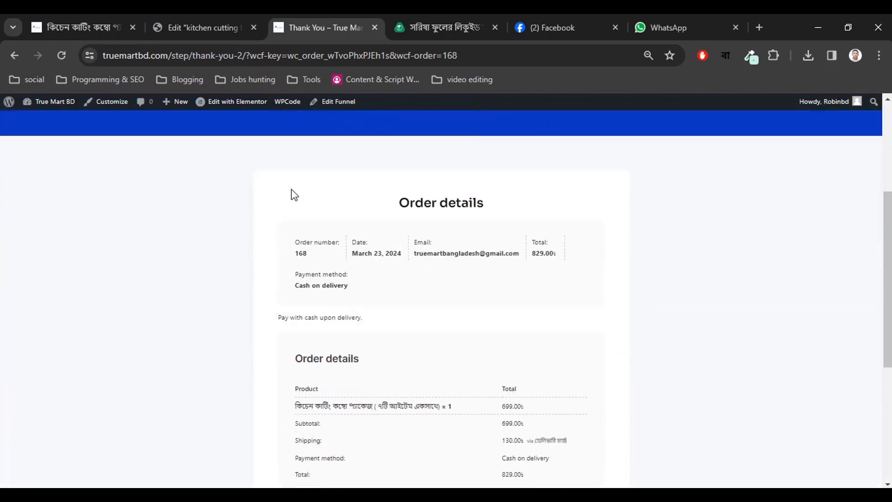
{"action": "left_click", "coordinate": [87, 20]}
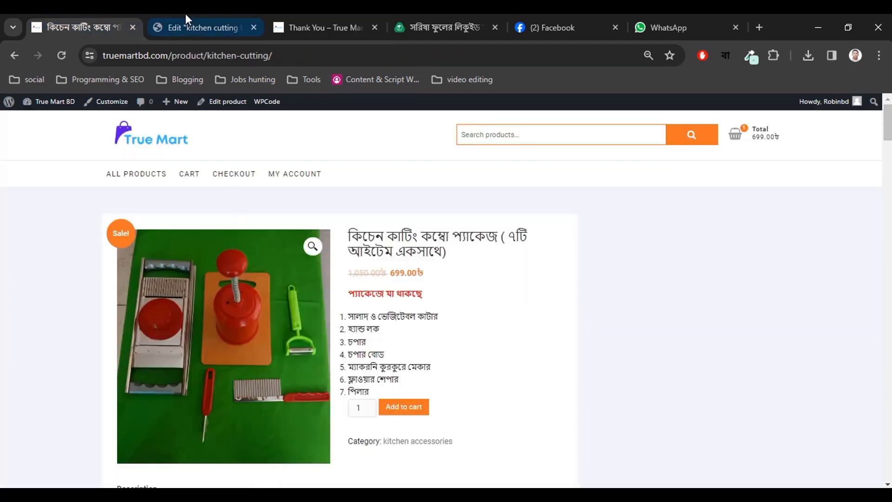
Open the admin dashboard in a new tab from the kitchen-cutting product page.
{"action": "left_click", "coordinate": [186, 20]}
{"action": "left_click", "coordinate": [81, 19]}
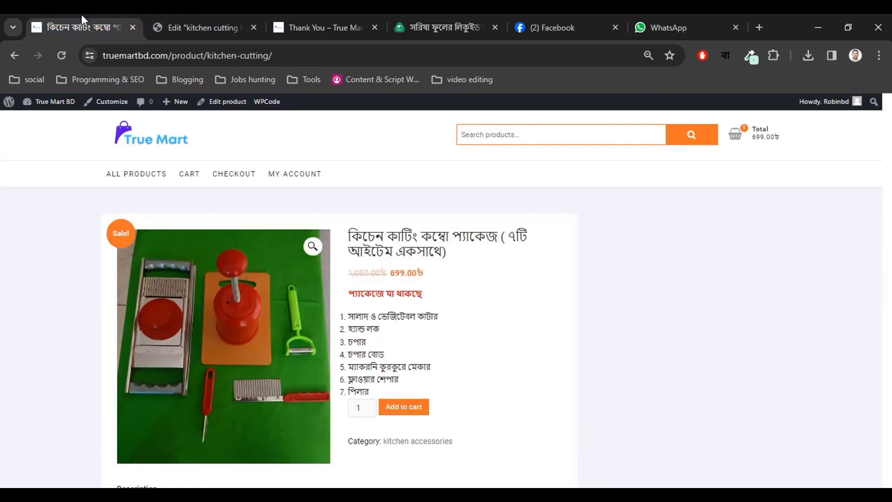
{"action": "mouse_move", "coordinate": [51, 103]}
{"action": "right_click", "coordinate": [50, 125]}
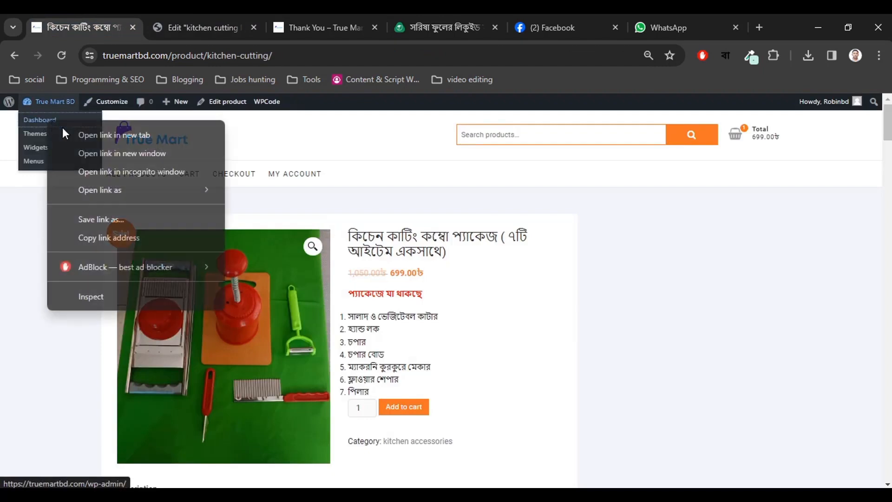
{"action": "left_click", "coordinate": [107, 133]}
{"action": "left_click", "coordinate": [172, 28]}
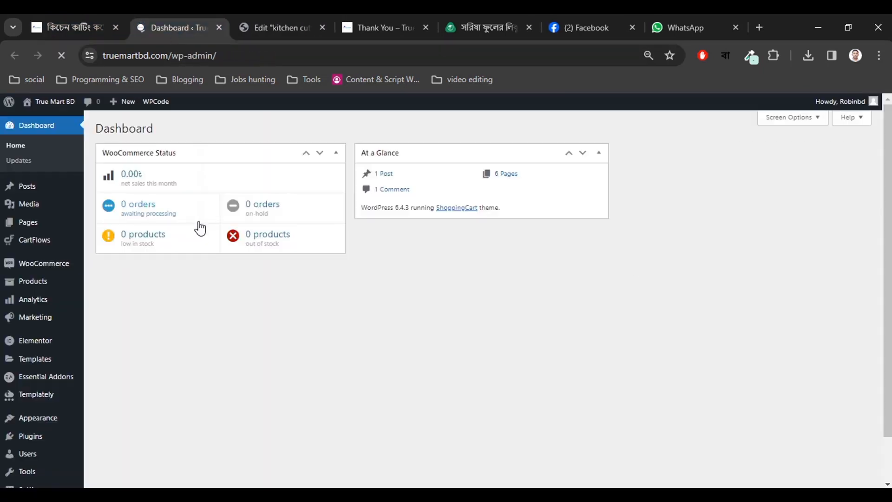
Open the CartFlows dashboard and look over its overview and funnels list.
{"action": "mouse_move", "coordinate": [28, 246]}
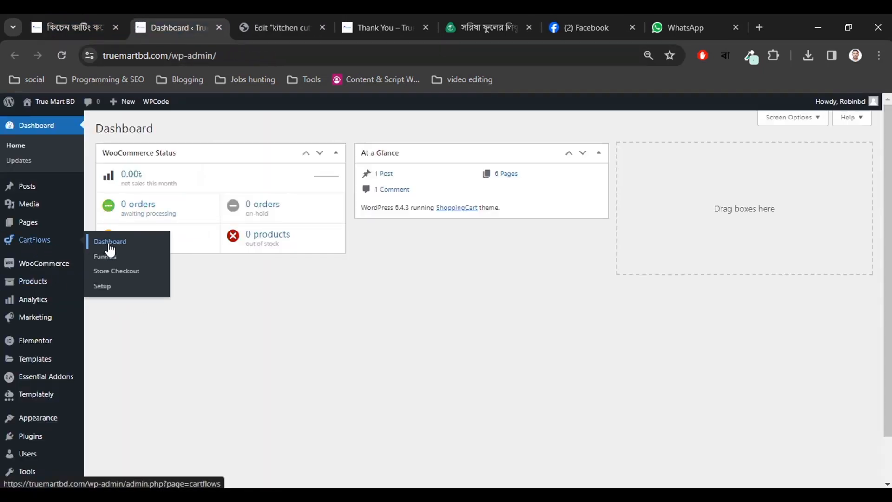
{"action": "left_click", "coordinate": [94, 243]}
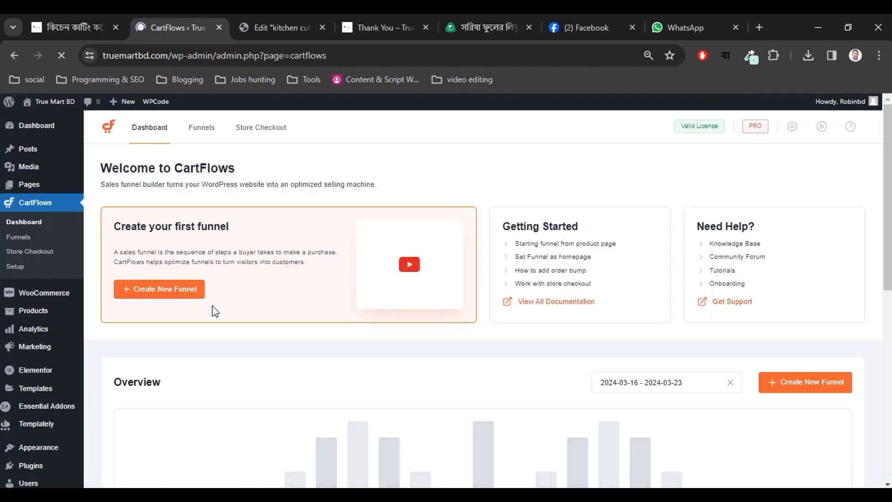
{"action": "scroll", "coordinate": [328, 330], "scroll_direction": "down", "scroll_amount": 4}
{"action": "scroll", "coordinate": [329, 332], "scroll_direction": "down", "scroll_amount": 5}
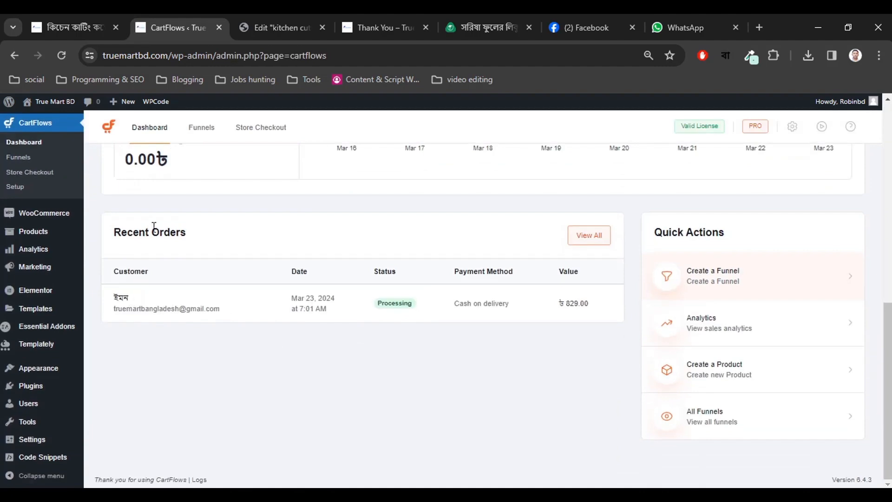
{"action": "left_click_drag", "start_coordinate": [142, 235], "coordinate": [184, 235]}
{"action": "left_click", "coordinate": [186, 279]}
{"action": "scroll", "coordinate": [185, 281], "scroll_direction": "up", "scroll_amount": 3}
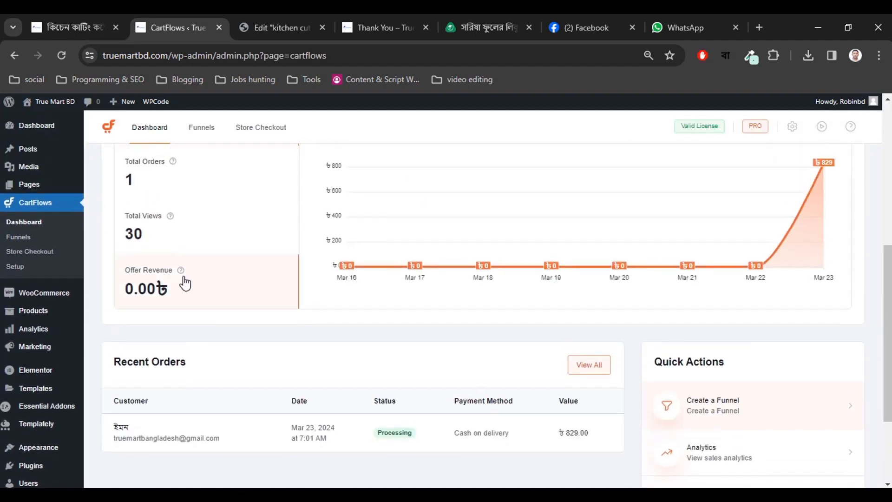
{"action": "scroll", "coordinate": [229, 335], "scroll_direction": "up", "scroll_amount": 4}
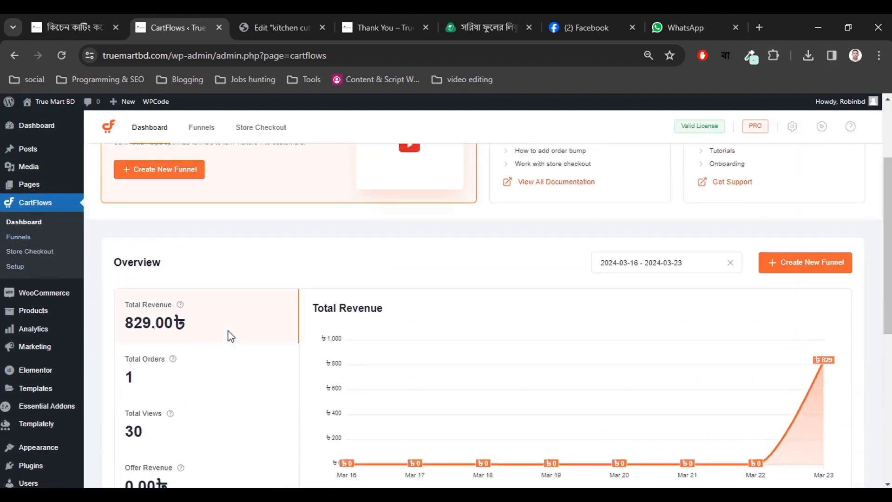
{"action": "left_click", "coordinate": [18, 236]}
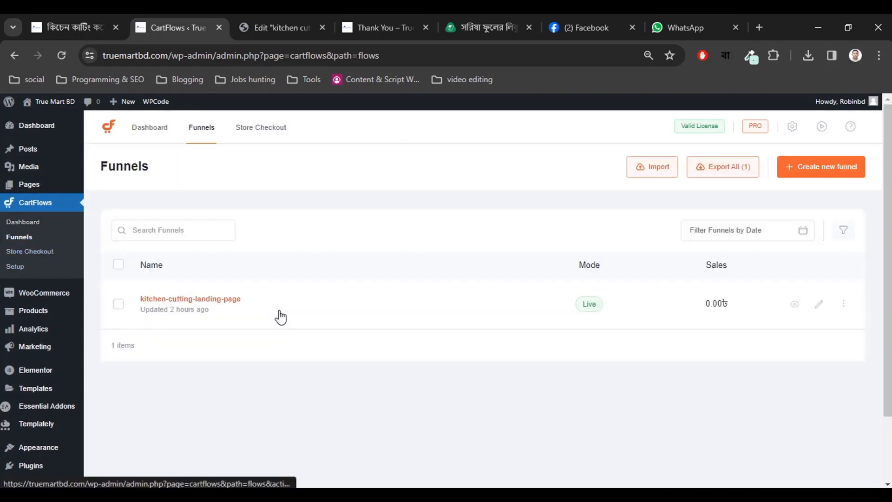
{"action": "scroll", "coordinate": [266, 355], "scroll_direction": "down", "scroll_amount": 2}
{"action": "scroll", "coordinate": [266, 354], "scroll_direction": "up", "scroll_amount": 2}
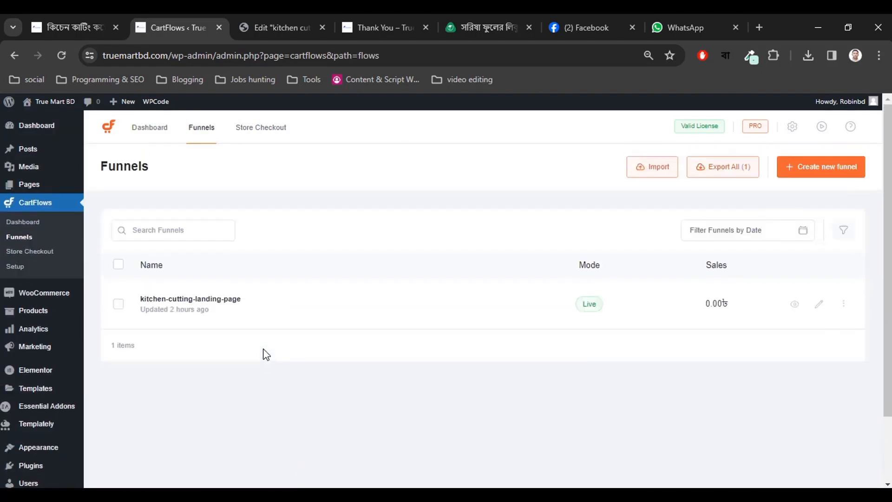
{"action": "left_click", "coordinate": [148, 135]}
Open test order #168 (829.00, cash on delivery) from Recent Orders in a new tab.
{"action": "scroll", "coordinate": [295, 309], "scroll_direction": "down", "scroll_amount": 6}
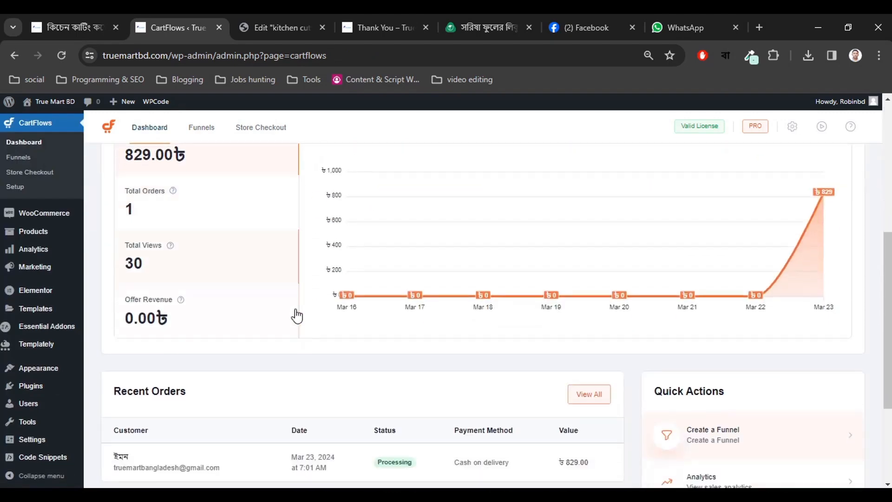
{"action": "scroll", "coordinate": [296, 315], "scroll_direction": "down", "scroll_amount": 3}
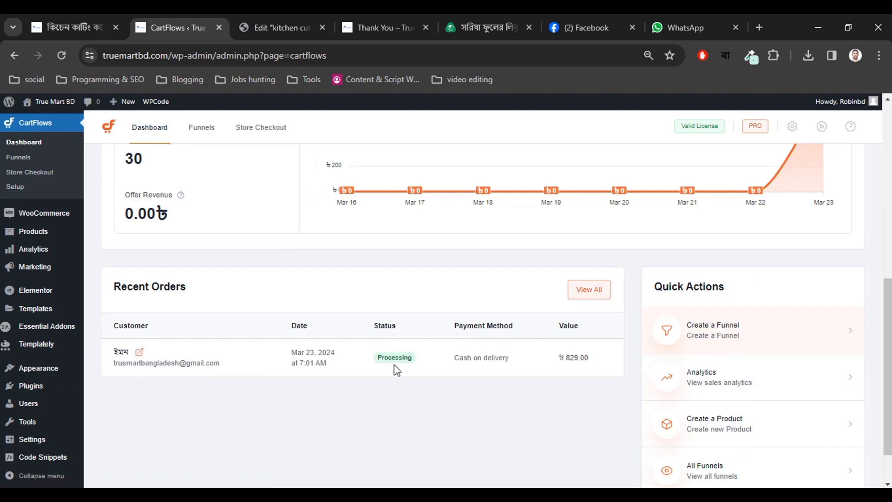
{"action": "left_click", "coordinate": [141, 356]}
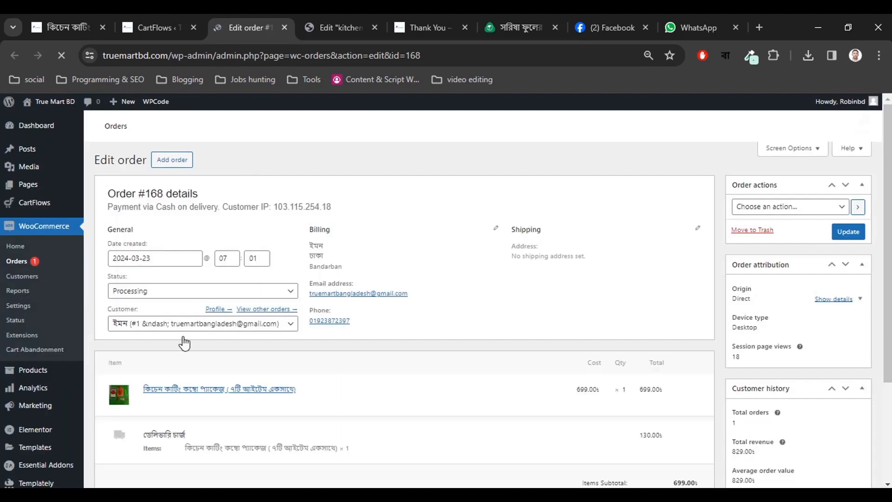
{"action": "scroll", "coordinate": [405, 312], "scroll_direction": "down", "scroll_amount": 3}
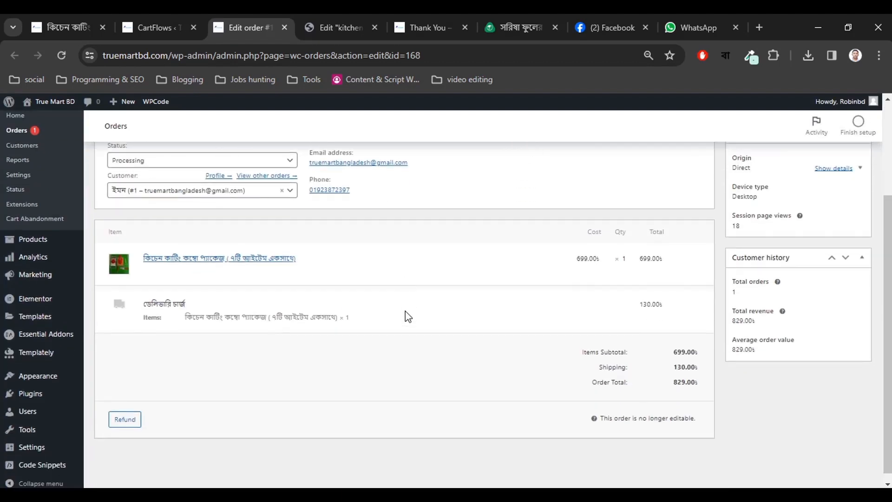
{"action": "scroll", "coordinate": [405, 316], "scroll_direction": "up", "scroll_amount": 3}
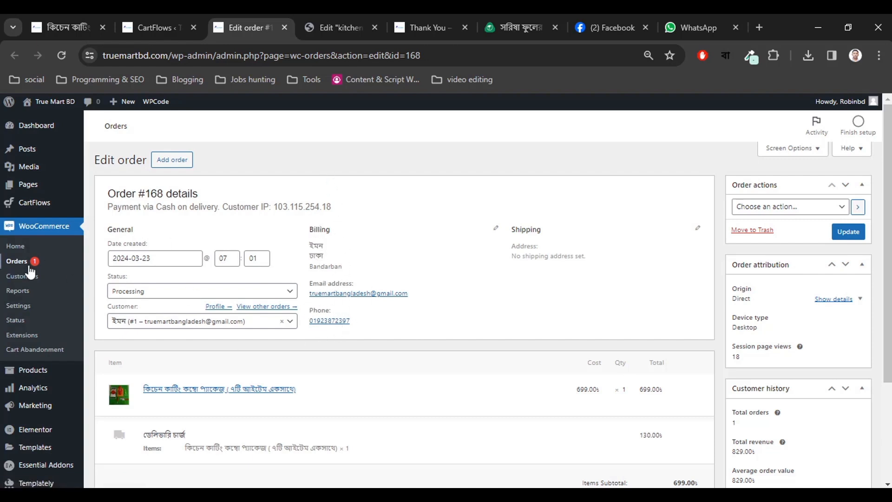
{"action": "mouse_move", "coordinate": [45, 209]}
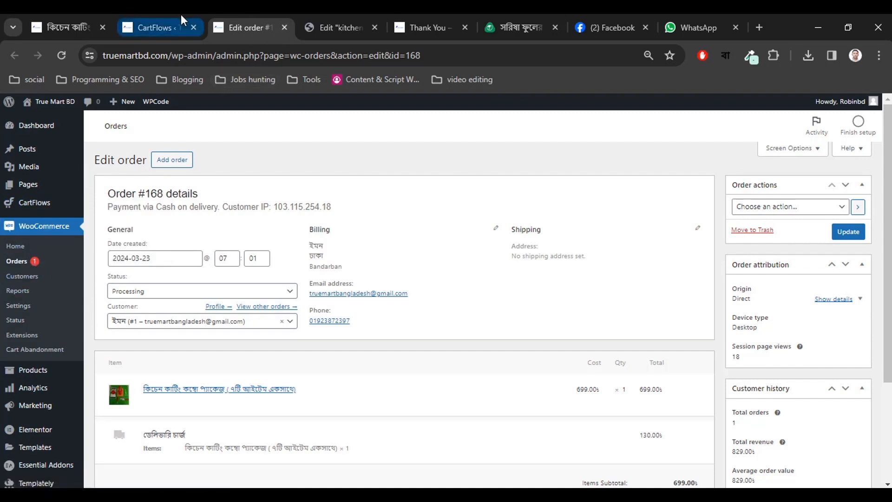
Close the Edit order and CartFlows tabs and review the live thank-you page for order #168.
{"action": "left_click", "coordinate": [286, 27]}
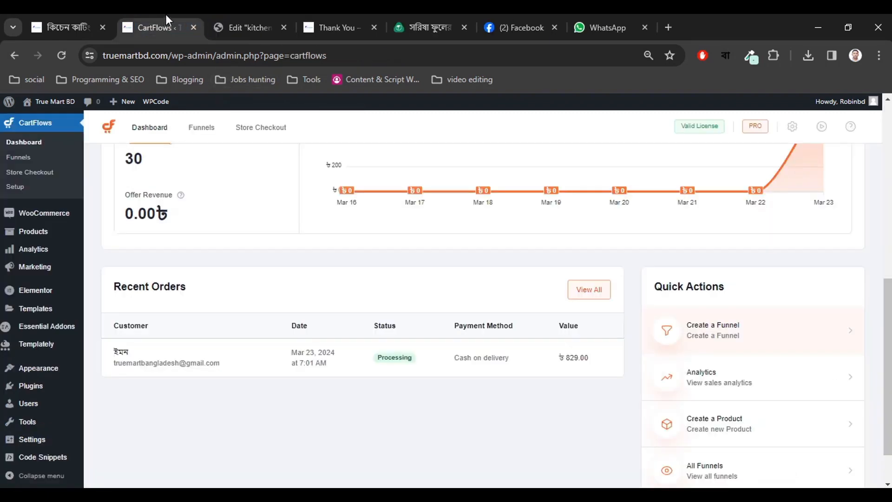
{"action": "left_click", "coordinate": [189, 29]}
{"action": "left_click", "coordinate": [65, 15]}
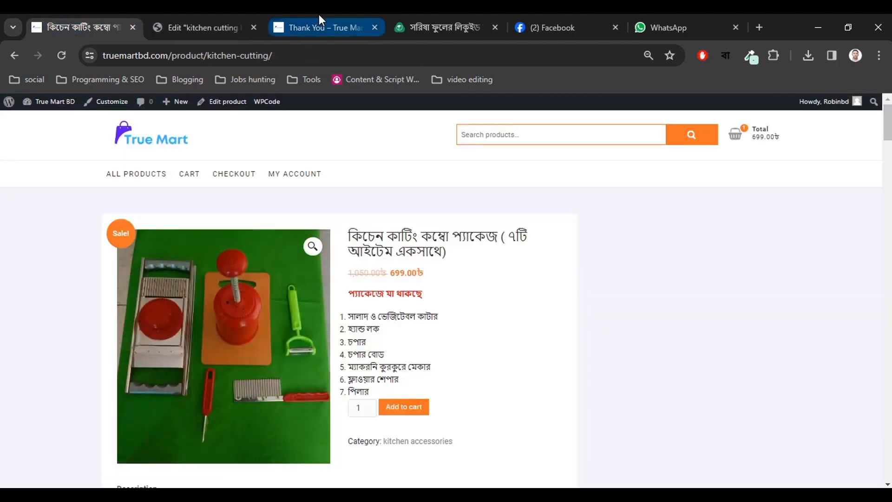
{"action": "left_click", "coordinate": [319, 19]}
{"action": "scroll", "coordinate": [352, 223], "scroll_direction": "up", "scroll_amount": 5}
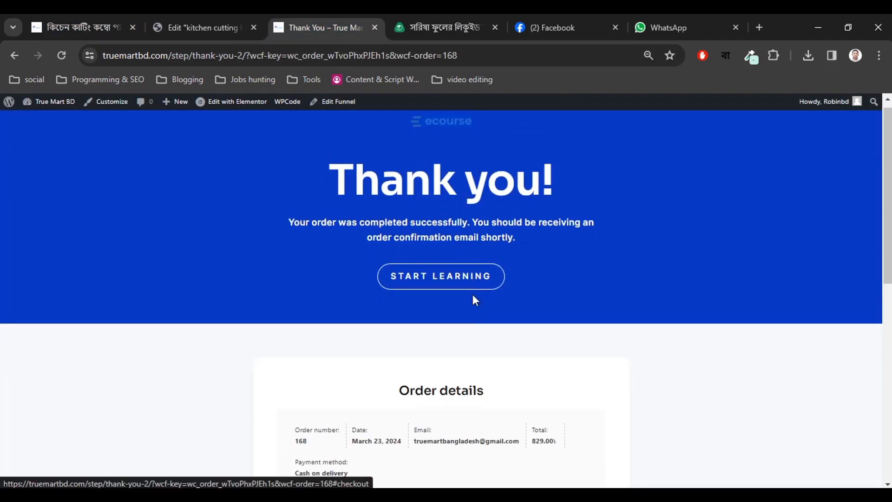
{"action": "scroll", "coordinate": [471, 299], "scroll_direction": "down", "scroll_amount": 7}
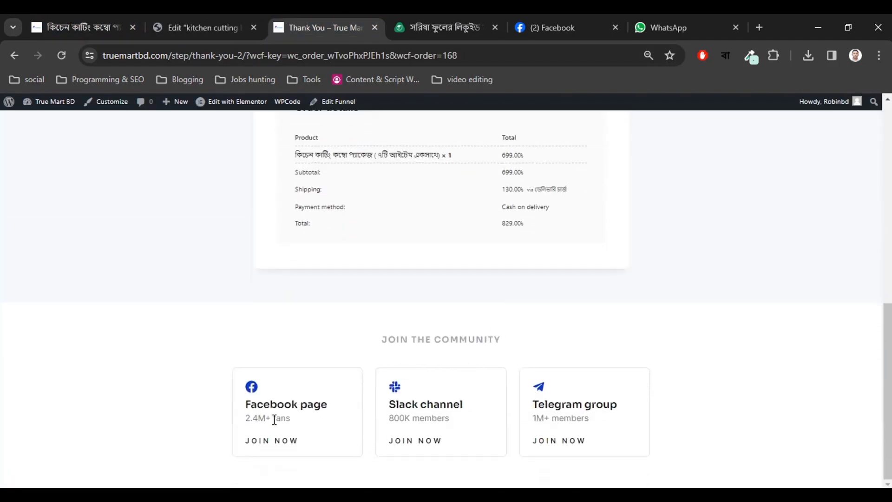
{"action": "scroll", "coordinate": [337, 371], "scroll_direction": "up", "scroll_amount": 7}
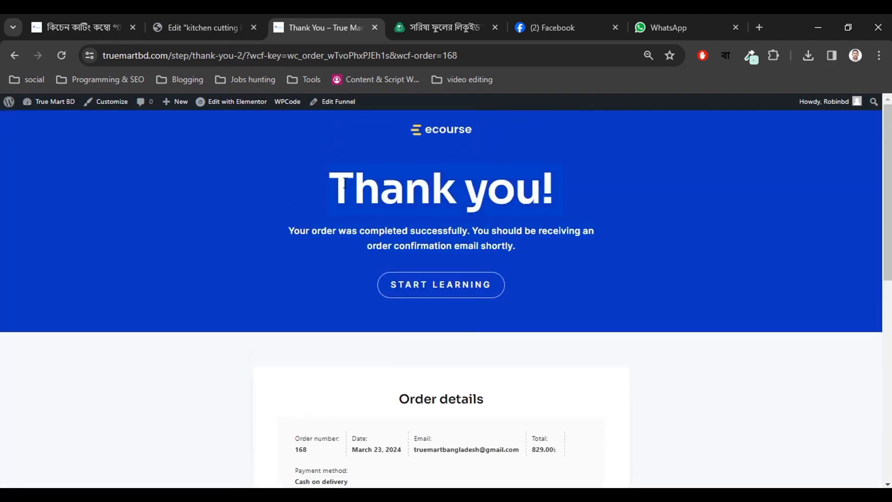
Open the True Mart BD admin Dashboard in a new tab from the kitchen-cutting product page.
{"action": "left_click", "coordinate": [206, 28]}
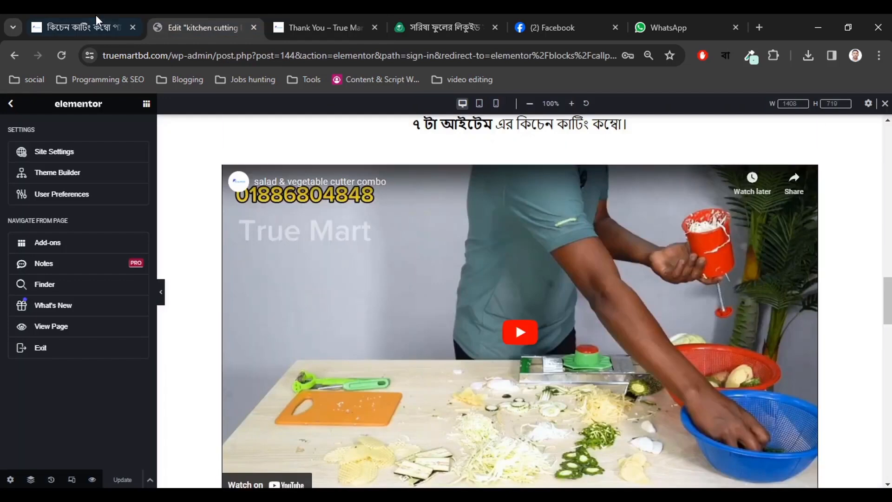
{"action": "left_click", "coordinate": [93, 27]}
{"action": "mouse_move", "coordinate": [51, 103]}
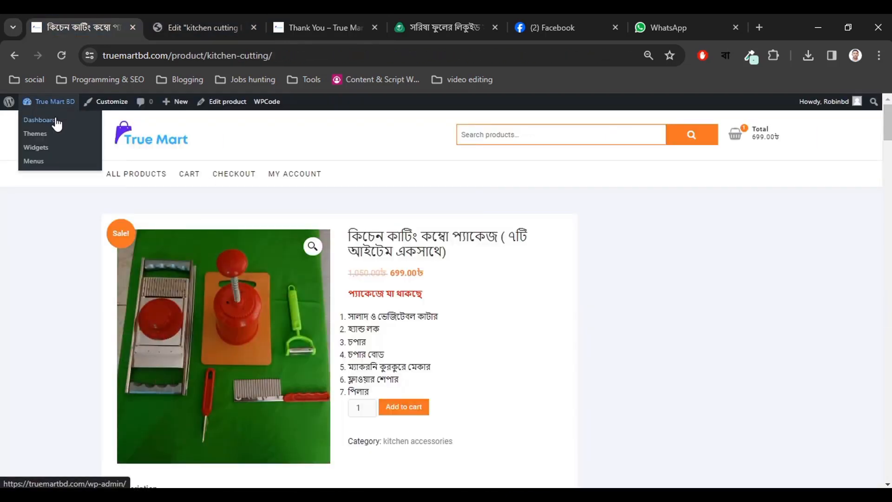
{"action": "right_click", "coordinate": [54, 120]}
{"action": "left_click", "coordinate": [71, 132]}
Open the kitchen-cutting-landing-page funnel and bring up link options on the Thank You step's Edit Step.
{"action": "left_click", "coordinate": [178, 24]}
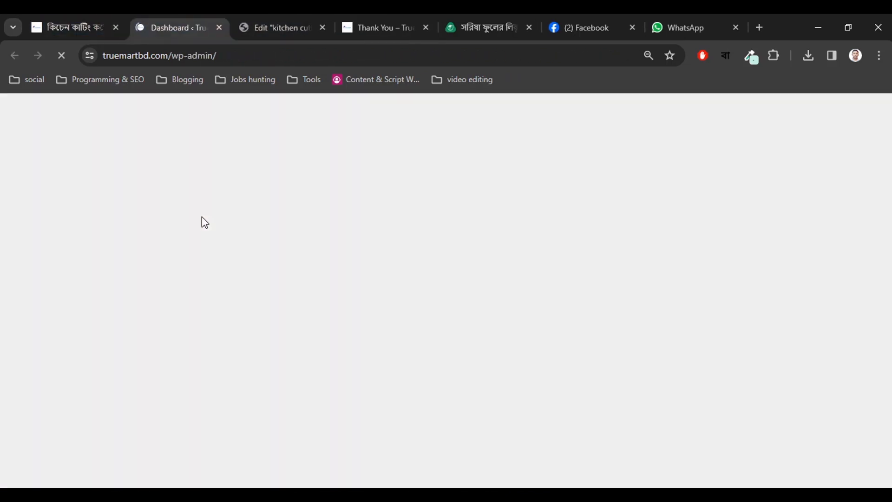
{"action": "mouse_move", "coordinate": [59, 245]}
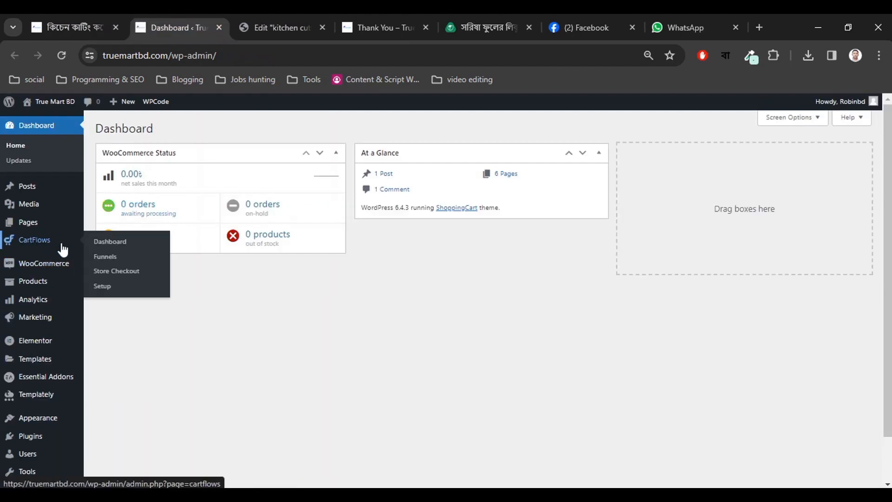
{"action": "left_click", "coordinate": [114, 259]}
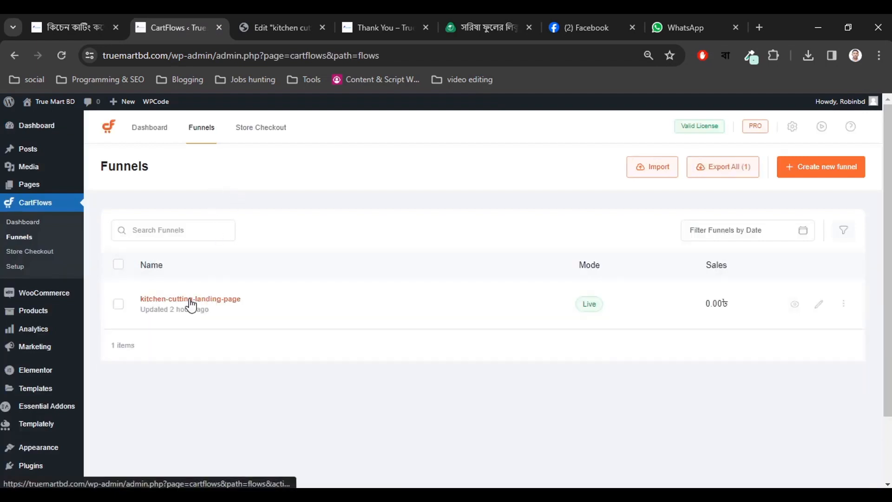
{"action": "left_click", "coordinate": [190, 300]}
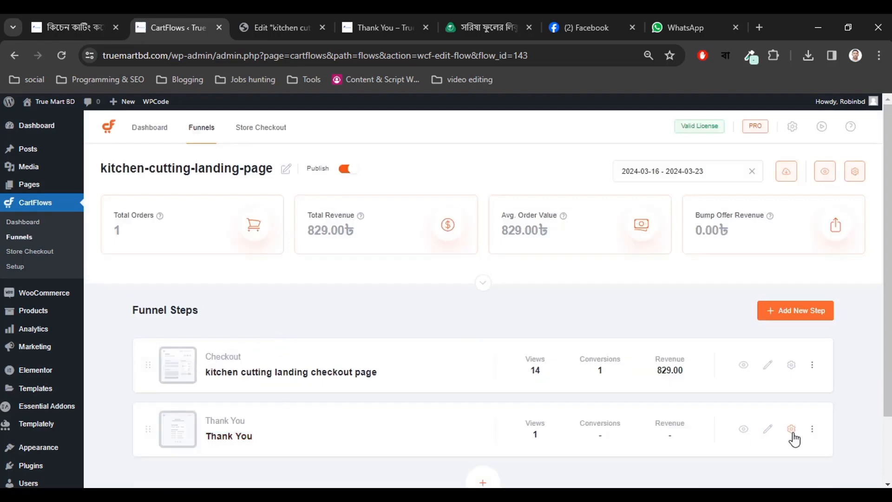
{"action": "right_click", "coordinate": [768, 432]}
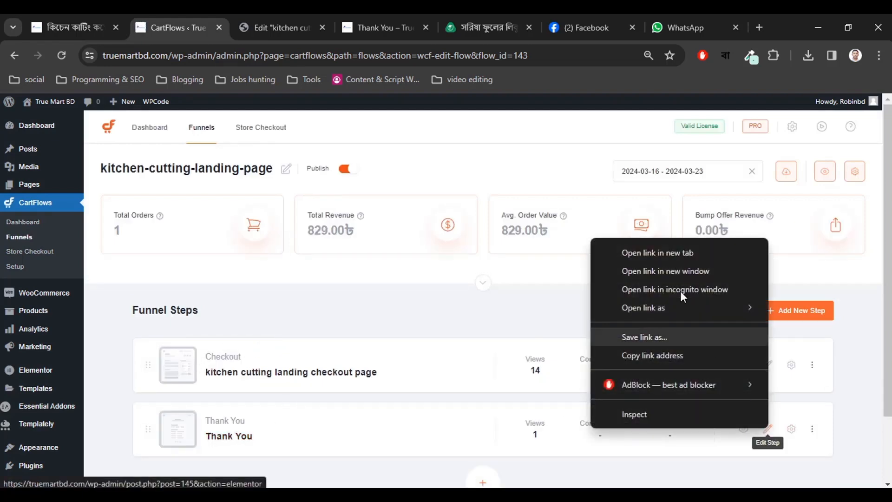
Open the Thank You step editor in a new tab and close the kitchen landing page editor.
{"action": "left_click", "coordinate": [646, 253]}
{"action": "left_click", "coordinate": [259, 28]}
{"action": "left_click", "coordinate": [342, 28]}
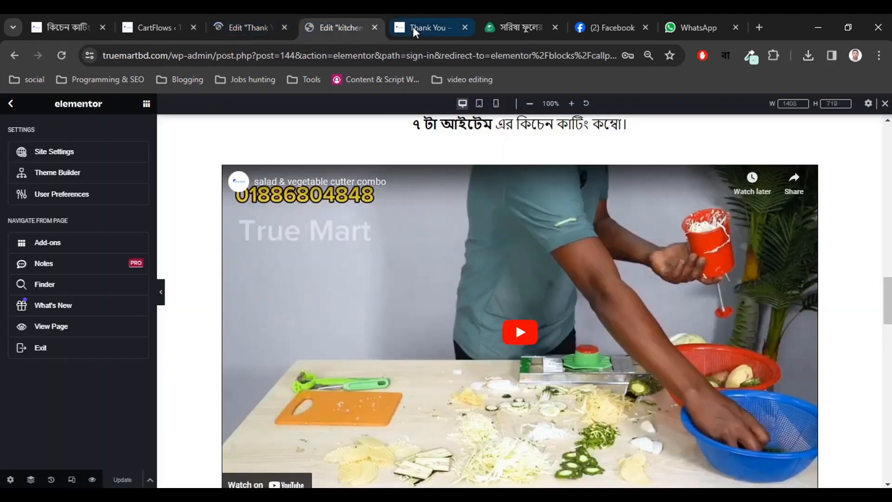
{"action": "left_click", "coordinate": [421, 26]}
{"action": "left_click", "coordinate": [355, 15]}
{"action": "left_click", "coordinate": [375, 28]}
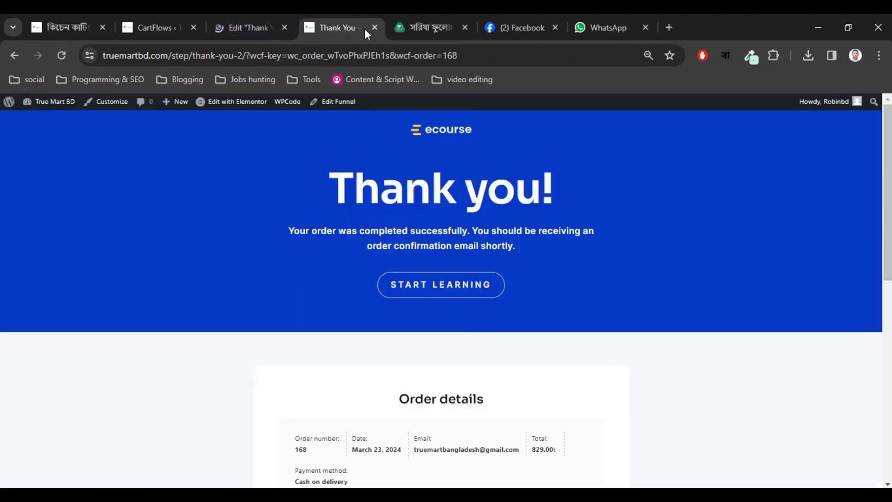
{"action": "left_click", "coordinate": [273, 19]}
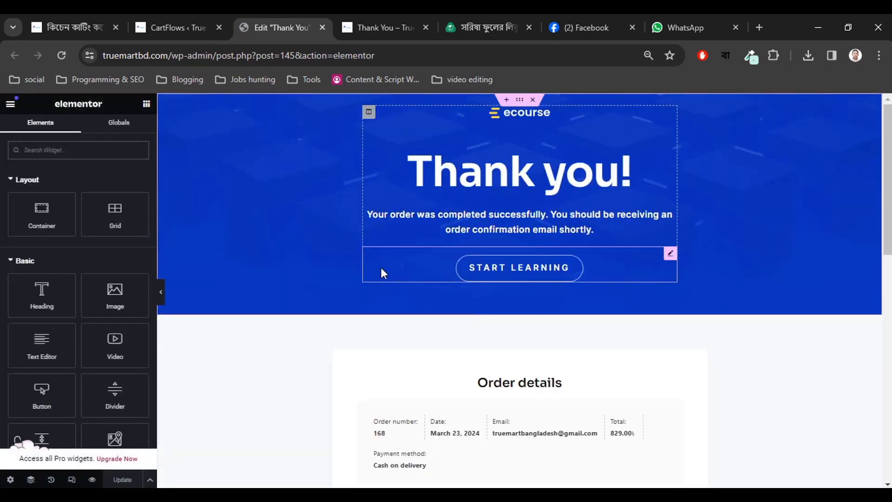
Delete the ecourse logo and the Join the Community section from the thank-you page.
{"action": "left_click", "coordinate": [507, 118]}
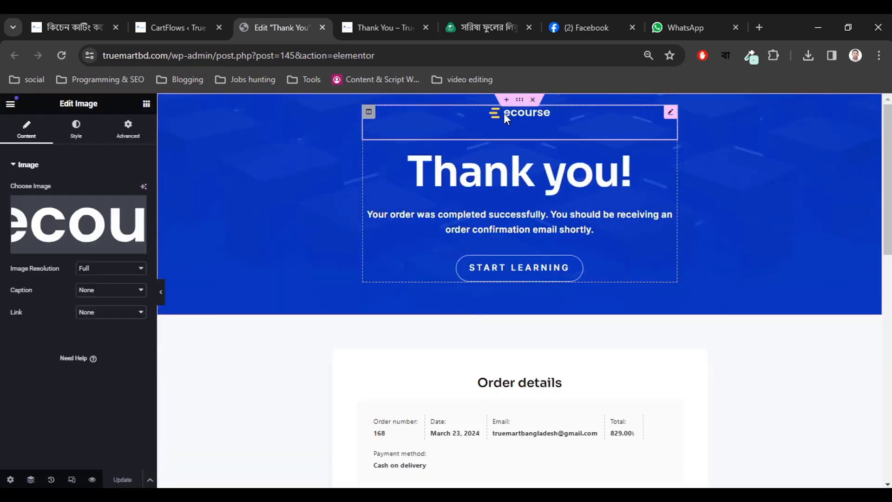
{"action": "right_click", "coordinate": [668, 121]}
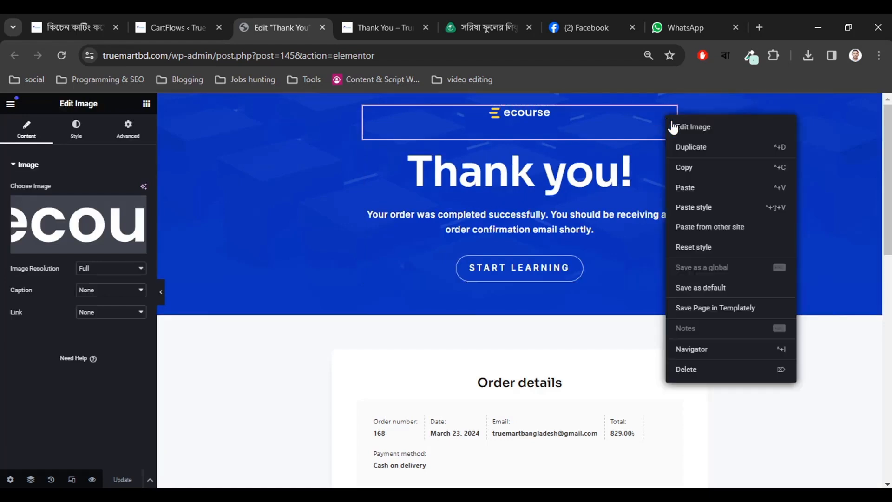
{"action": "left_click", "coordinate": [686, 369]}
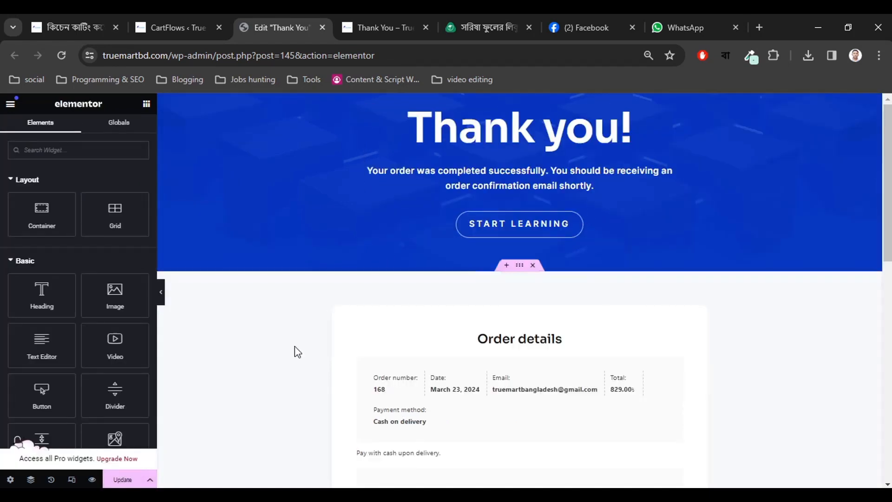
{"action": "scroll", "coordinate": [331, 344], "scroll_direction": "down", "scroll_amount": 12}
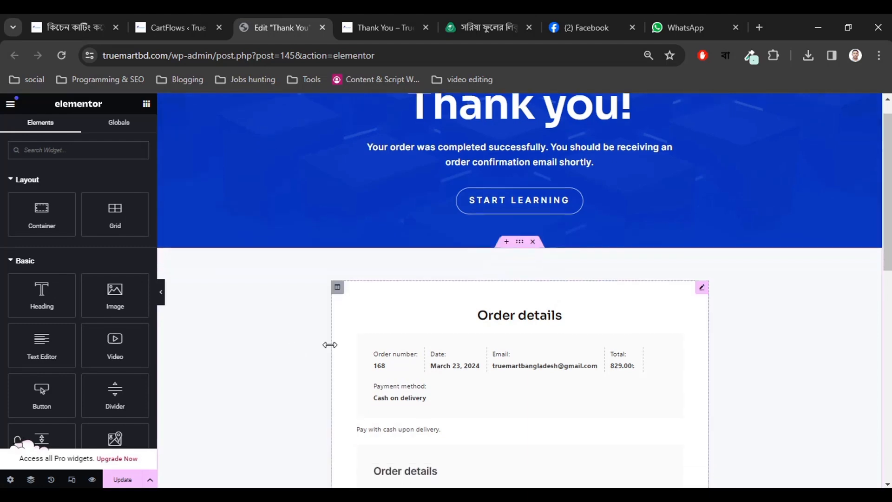
{"action": "scroll", "coordinate": [486, 255], "scroll_direction": "up", "scroll_amount": 1}
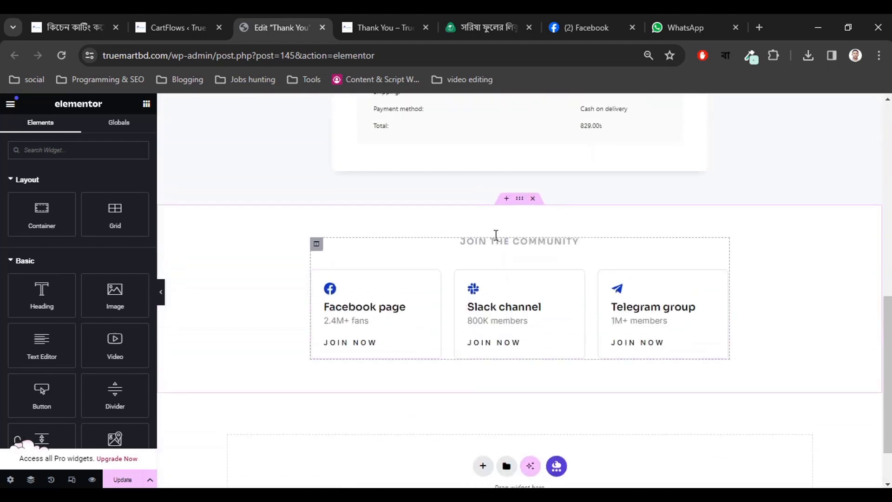
{"action": "left_click", "coordinate": [529, 199]}
{"action": "scroll", "coordinate": [272, 339], "scroll_direction": "up", "scroll_amount": 8}
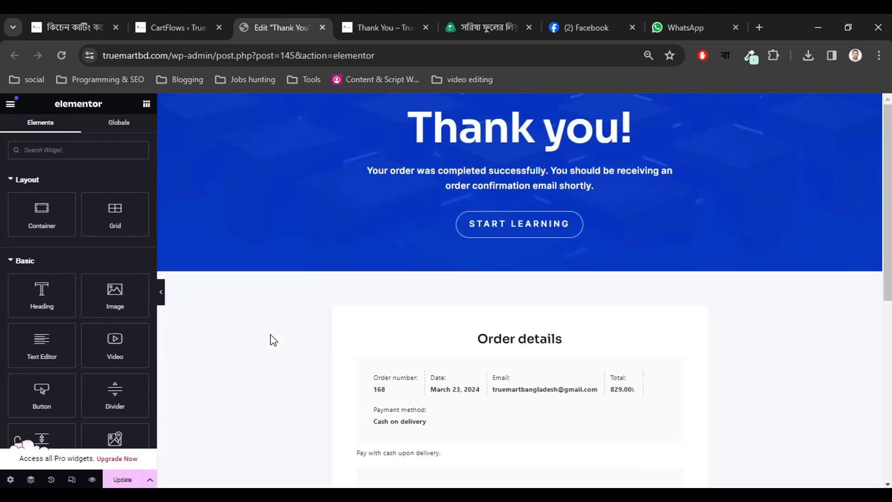
Delete the START LEARNING button and save the thank-you page with Update.
{"action": "left_click", "coordinate": [647, 219]}
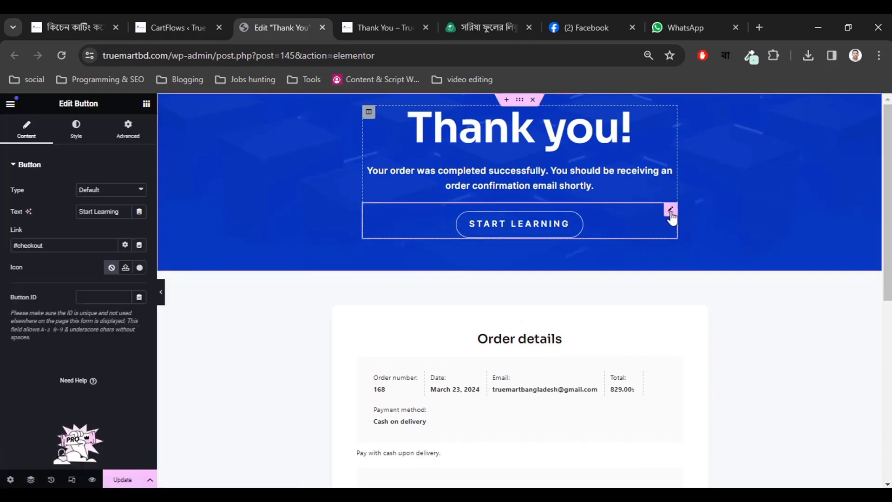
{"action": "right_click", "coordinate": [670, 216]}
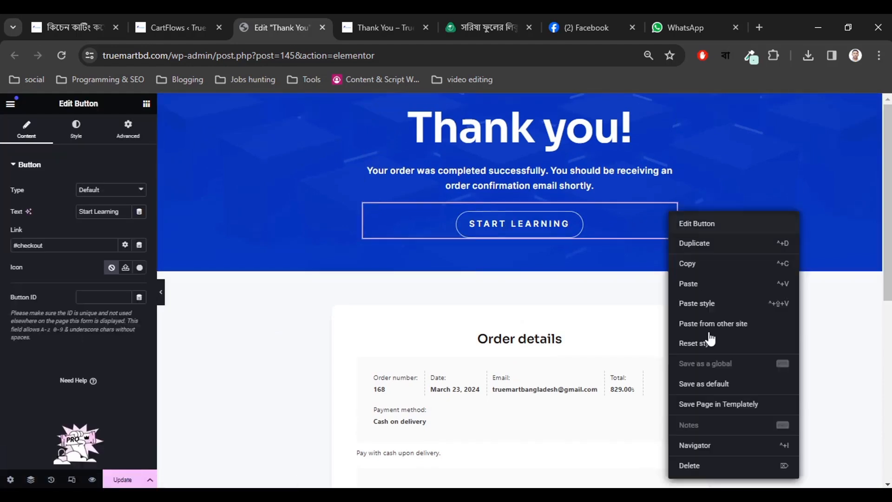
{"action": "left_click", "coordinate": [692, 462]}
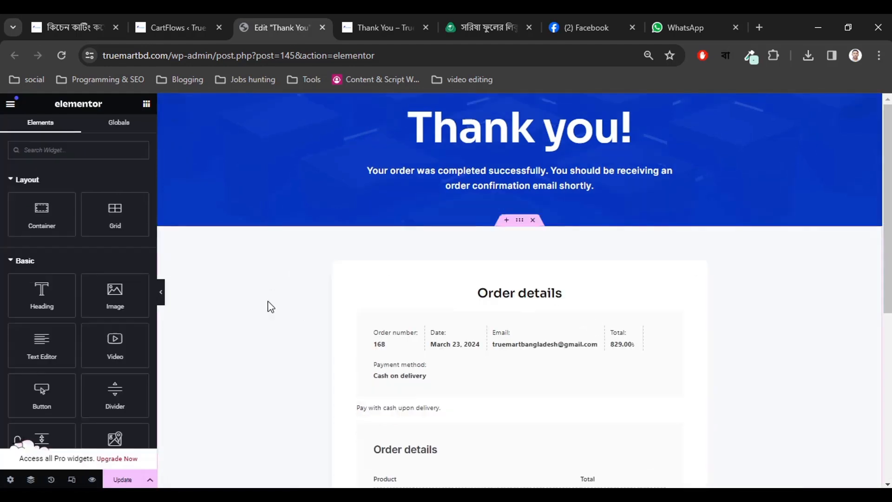
{"action": "left_click", "coordinate": [120, 479]}
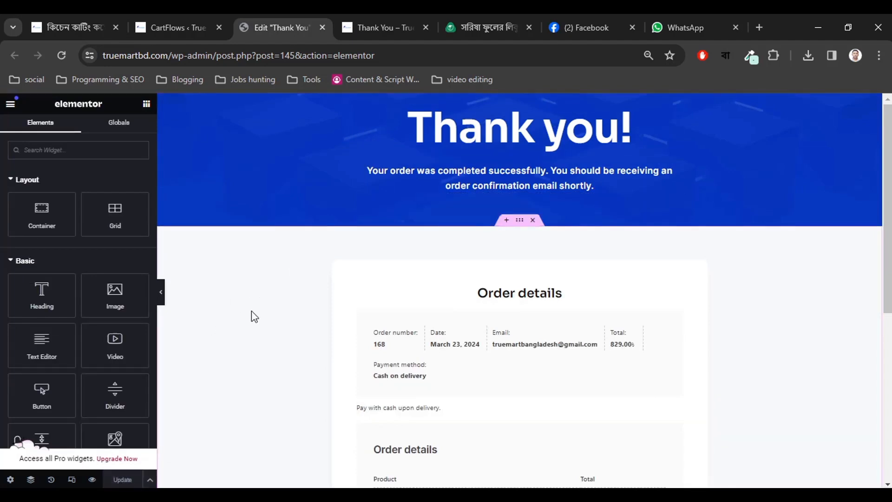
Reload the live thank-you page to confirm the logo and START LEARNING button are gone.
{"action": "left_click", "coordinate": [373, 18]}
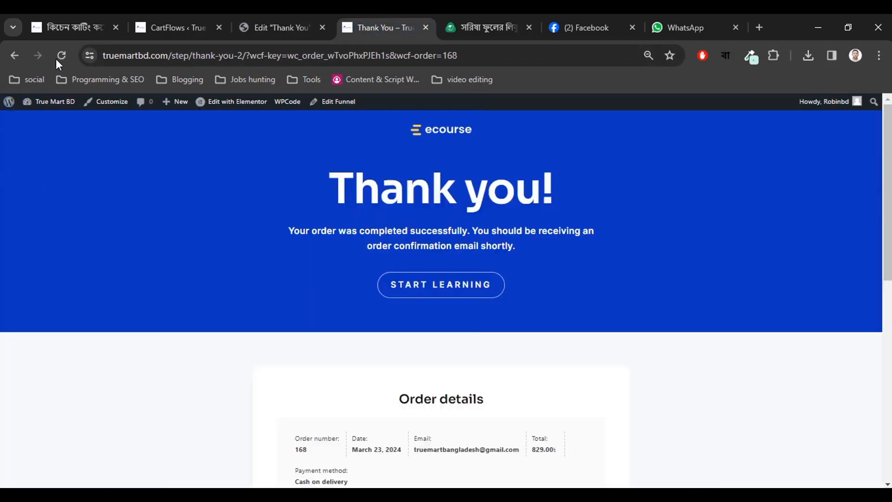
{"action": "left_click", "coordinate": [61, 58]}
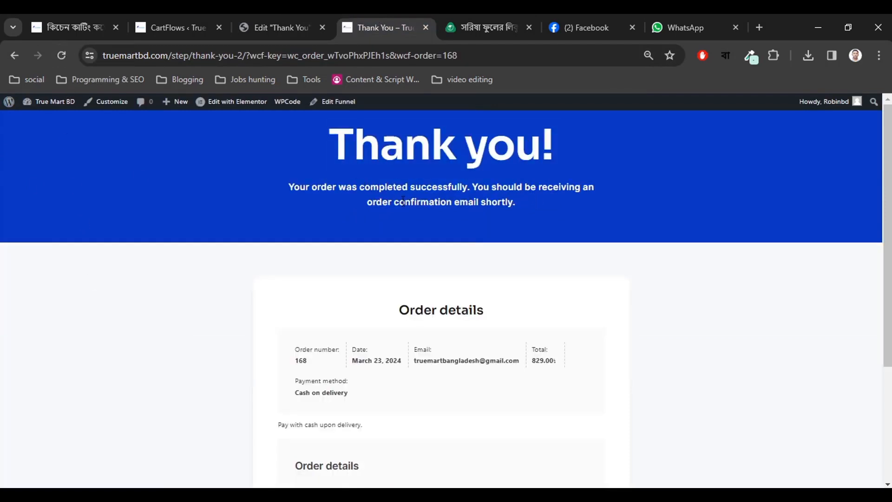
{"action": "scroll", "coordinate": [376, 322], "scroll_direction": "down", "scroll_amount": 3}
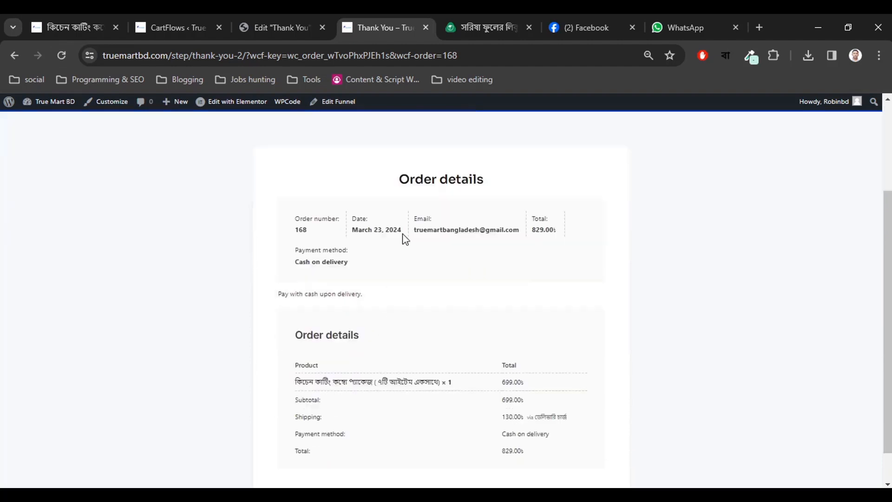
{"action": "left_click_drag", "start_coordinate": [409, 181], "coordinate": [487, 187]}
{"action": "left_click", "coordinate": [478, 200]}
{"action": "scroll", "coordinate": [436, 263], "scroll_direction": "down", "scroll_amount": 1}
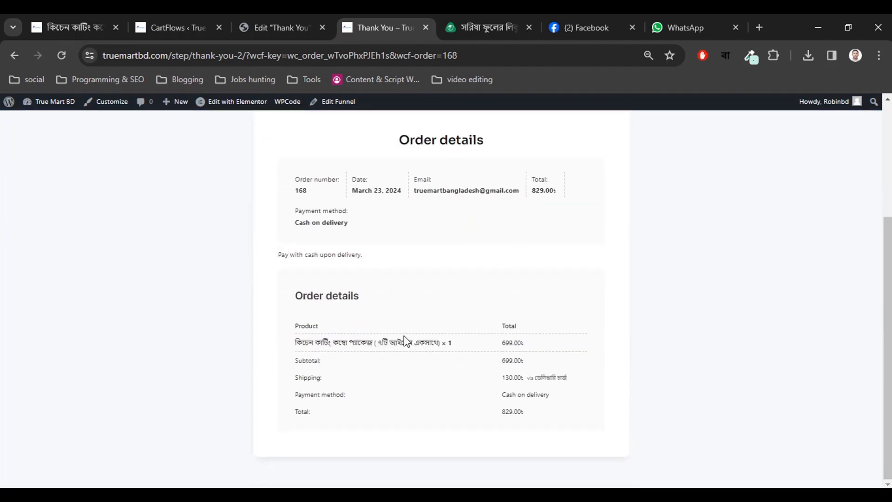
{"action": "scroll", "coordinate": [365, 344], "scroll_direction": "up", "scroll_amount": 4}
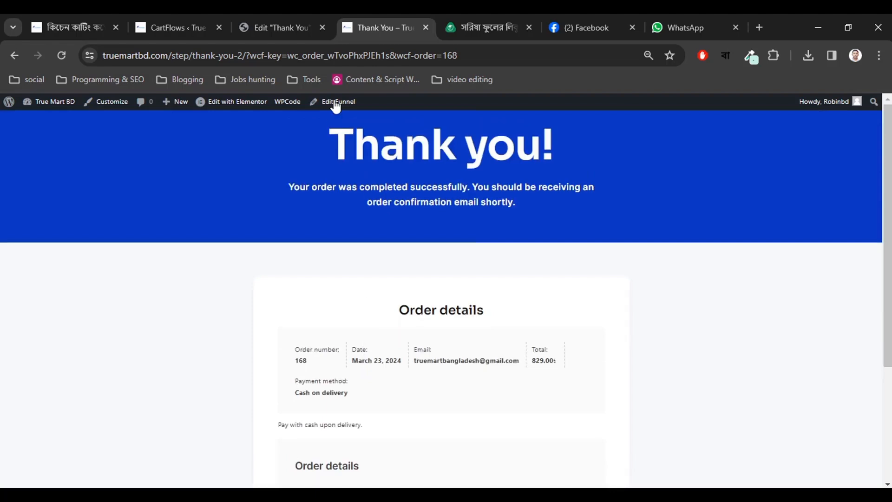
{"action": "left_click", "coordinate": [289, 15]}
Close the Thank You page editor and return to the funnel's admin page.
{"action": "left_click", "coordinate": [397, 15]}
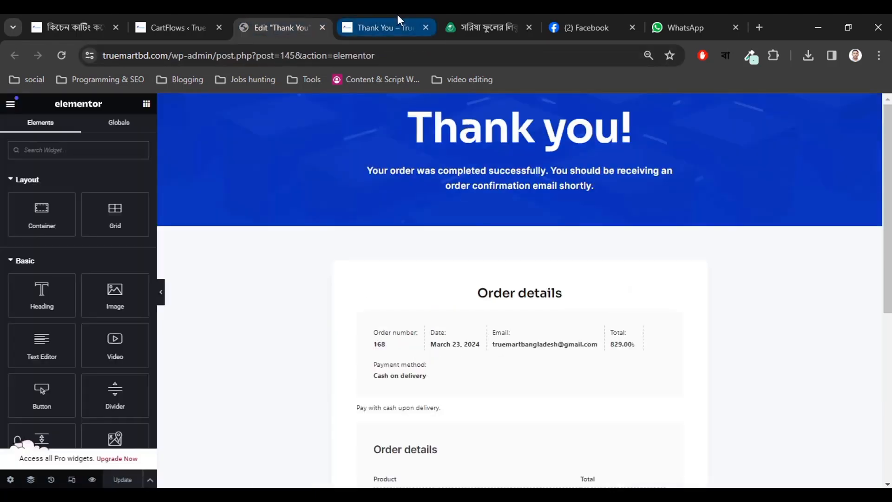
{"action": "left_click", "coordinate": [304, 19]}
{"action": "left_click", "coordinate": [320, 27]}
{"action": "left_click", "coordinate": [208, 17]}
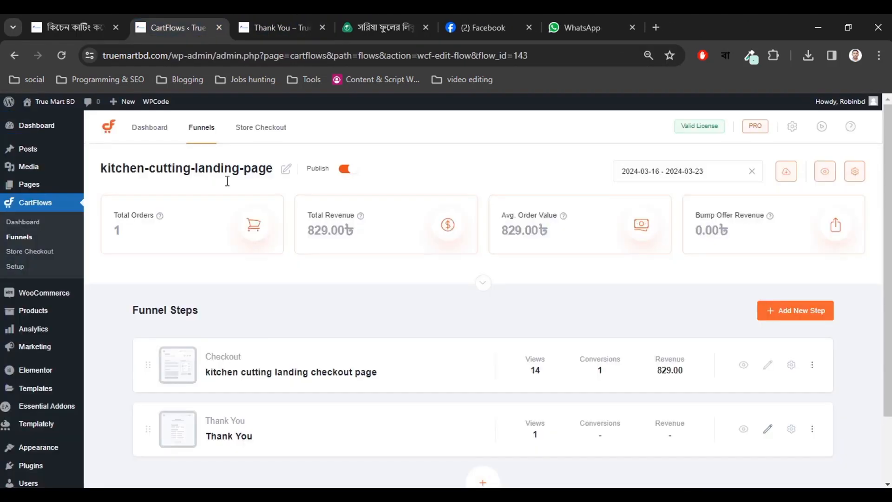
{"action": "left_click", "coordinate": [352, 14]}
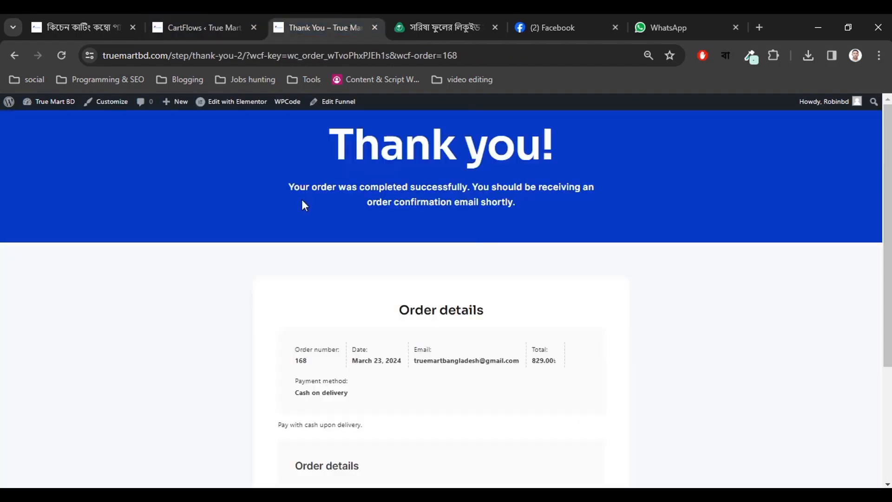
{"action": "left_click", "coordinate": [133, 15]}
{"action": "left_click", "coordinate": [205, 15]}
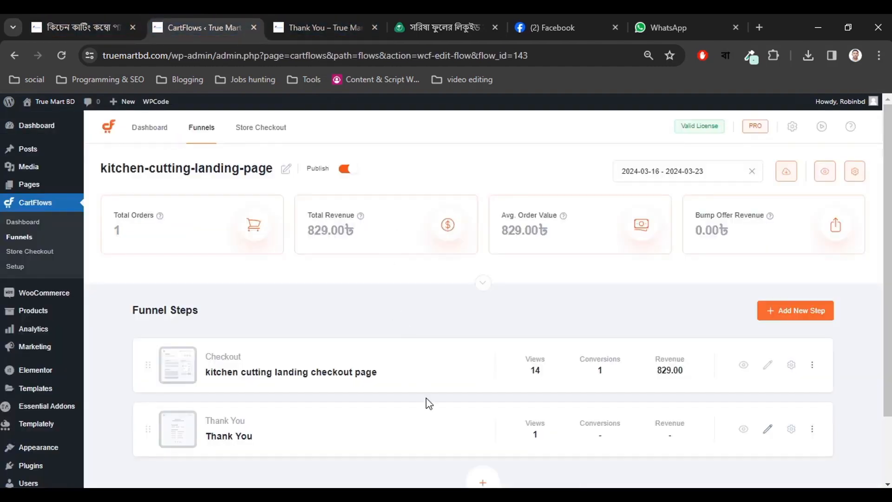
Preview the funnel's Checkout and Thank You steps in new tabs.
{"action": "scroll", "coordinate": [428, 402], "scroll_direction": "down", "scroll_amount": 1}
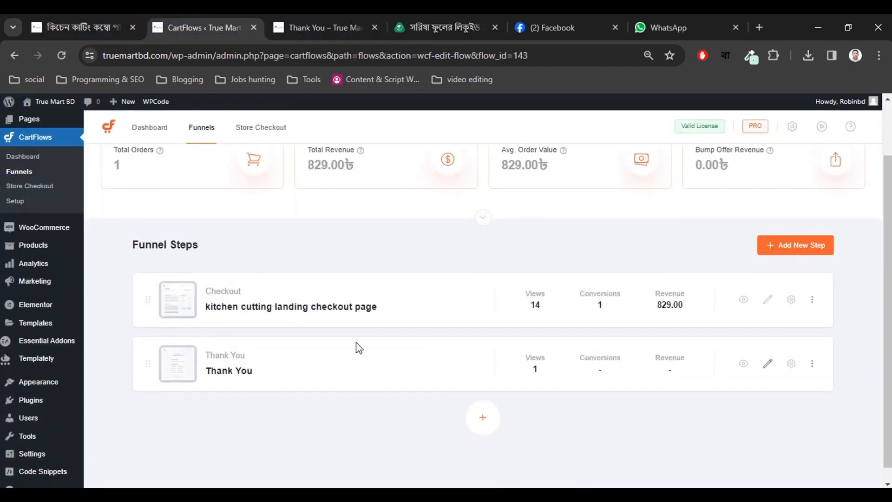
{"action": "left_click", "coordinate": [743, 300]}
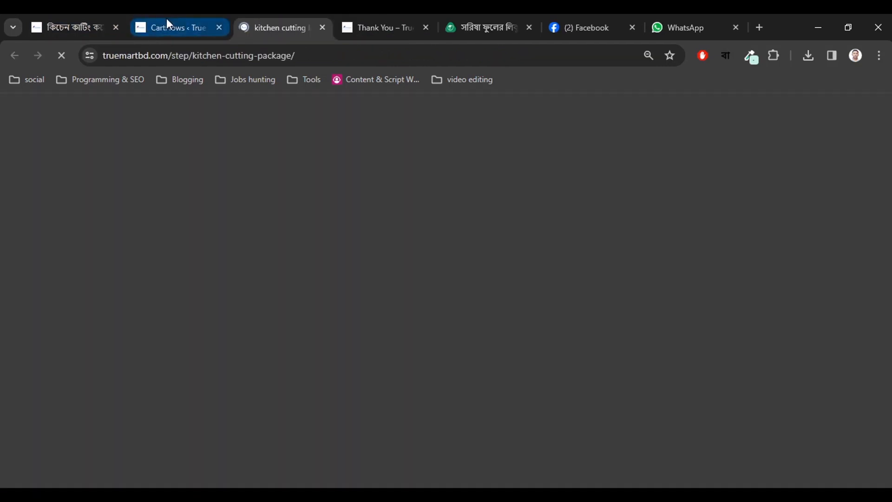
{"action": "left_click", "coordinate": [168, 25]}
{"action": "left_click", "coordinate": [743, 364]}
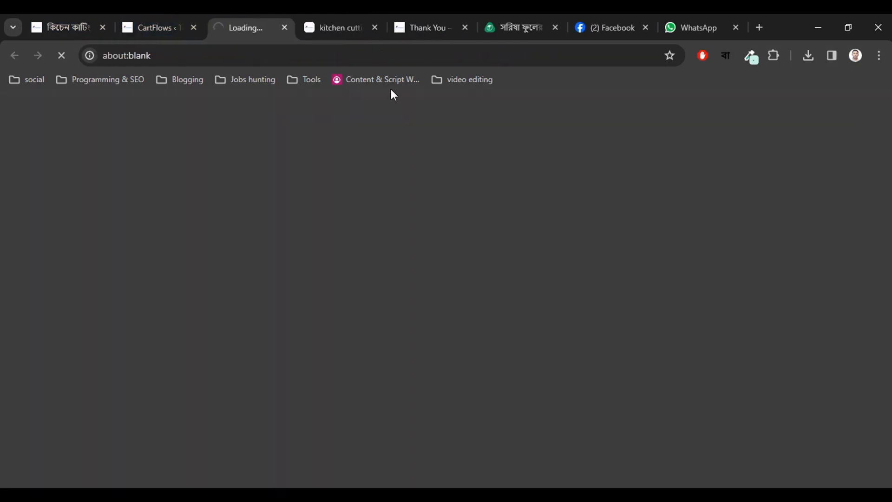
Close the old order 168 thank-you and honey product tabs, placing the landing tab before the new thank-you tab.
{"action": "left_click", "coordinate": [344, 26]}
{"action": "left_click", "coordinate": [428, 27]}
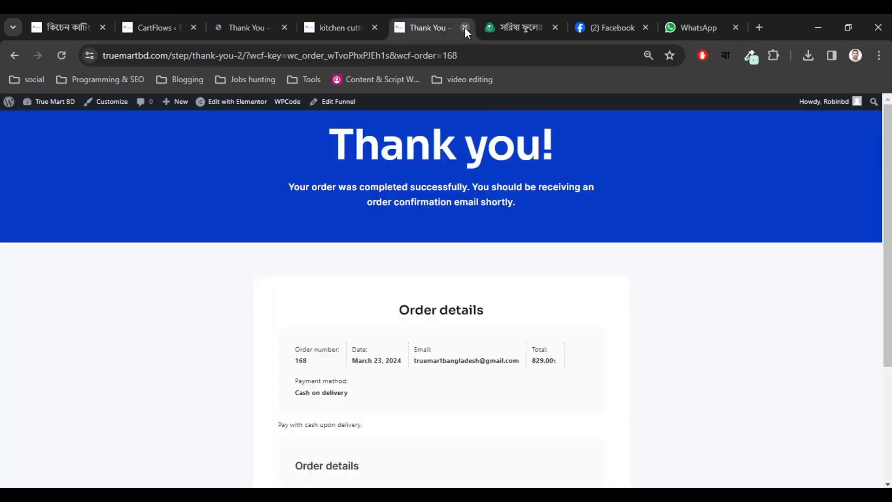
{"action": "left_click", "coordinate": [464, 26]}
{"action": "left_click", "coordinate": [464, 28]}
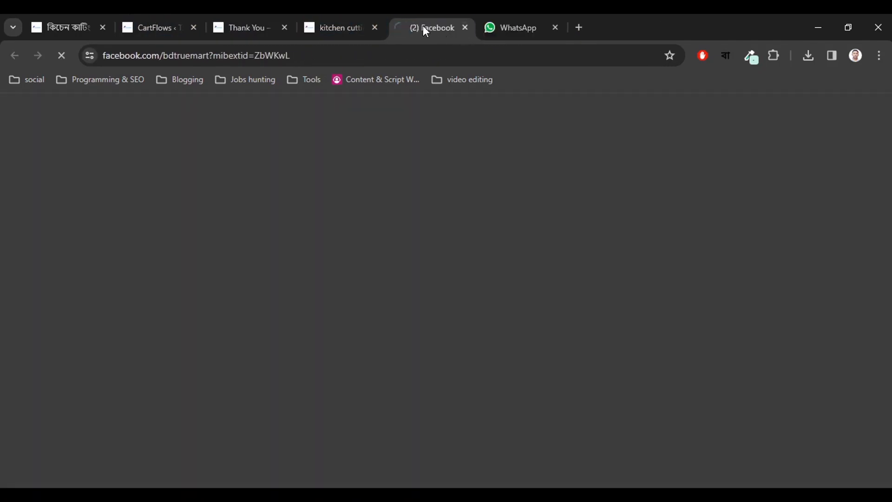
{"action": "left_click", "coordinate": [355, 15]}
{"action": "left_click", "coordinate": [251, 15]}
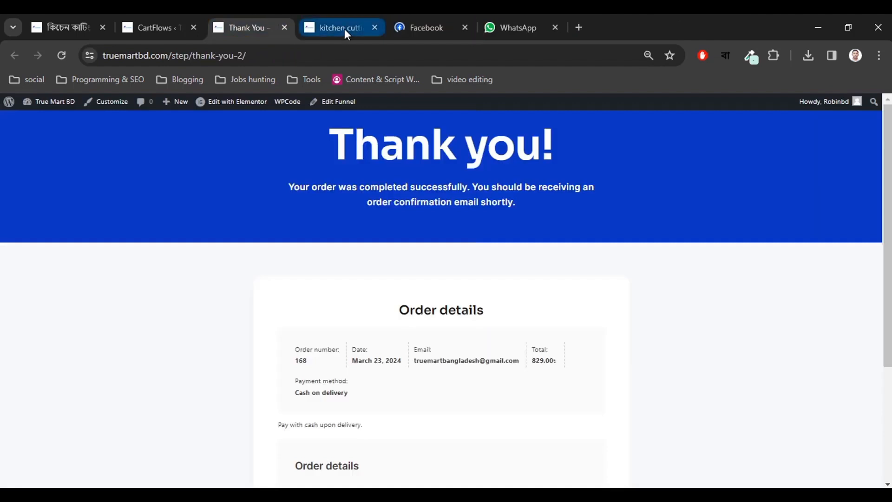
{"action": "left_click_drag", "start_coordinate": [344, 29], "coordinate": [264, 28]}
{"action": "left_click", "coordinate": [167, 14]}
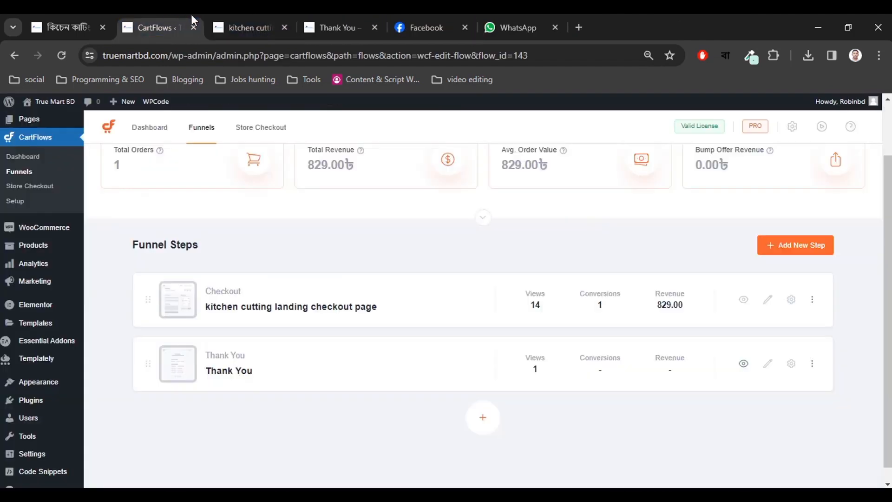
{"action": "left_click", "coordinate": [258, 15]}
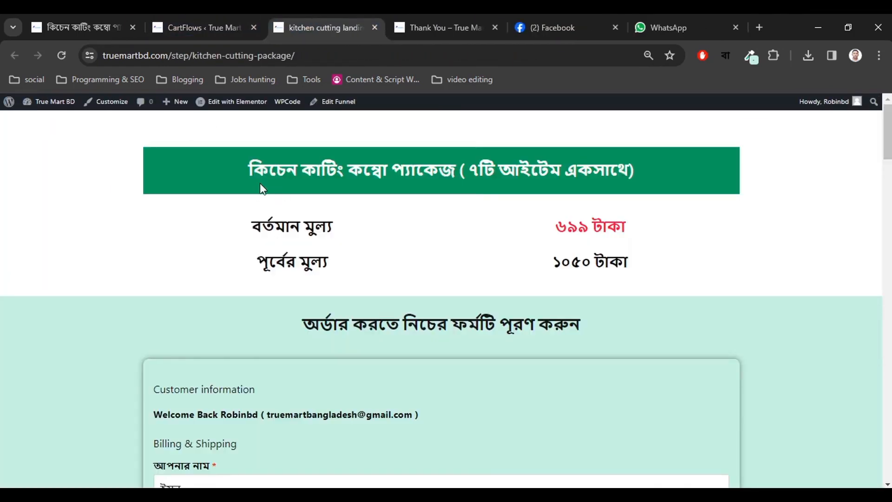
Review the product heading and the old price ১০৫০ on the kitchen-cutting landing page.
{"action": "left_click_drag", "start_coordinate": [252, 170], "coordinate": [613, 168]}
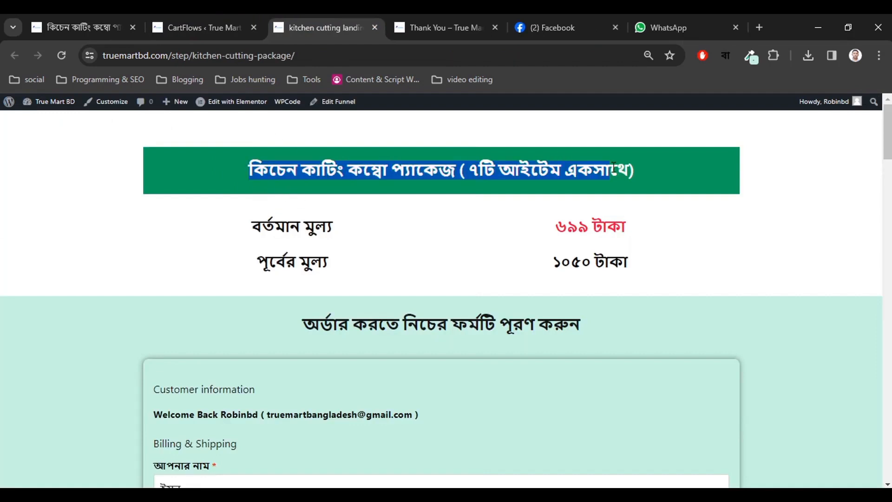
{"action": "left_click", "coordinate": [613, 168]}
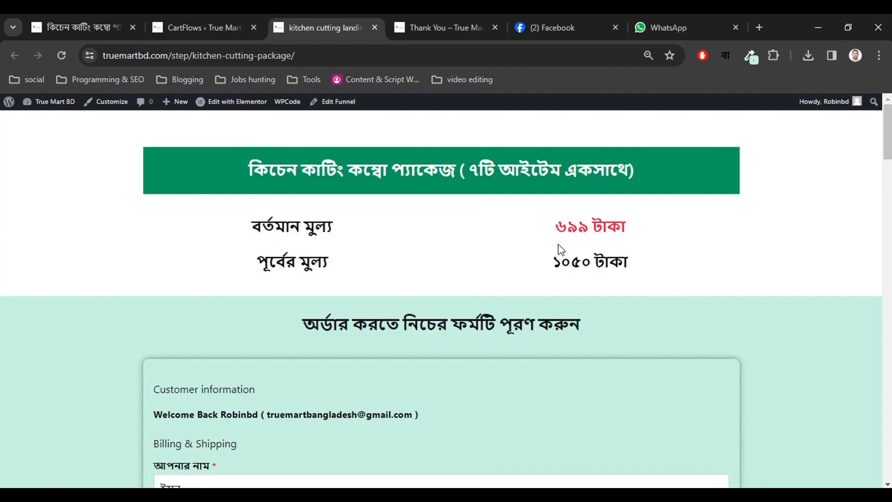
{"action": "left_click_drag", "start_coordinate": [591, 263], "coordinate": [556, 256]}
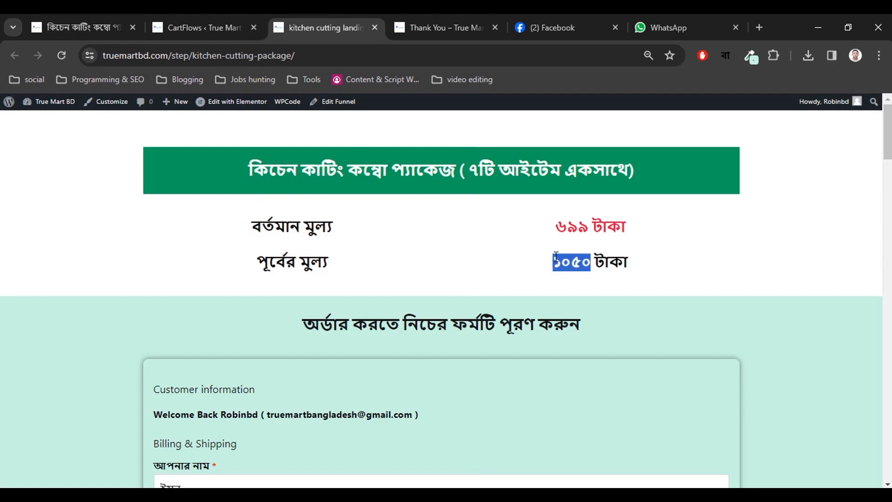
{"action": "left_click", "coordinate": [436, 305]}
{"action": "scroll", "coordinate": [435, 304], "scroll_direction": "down", "scroll_amount": 3}
{"action": "left_click_drag", "start_coordinate": [350, 193], "coordinate": [569, 194]}
{"action": "scroll", "coordinate": [282, 298], "scroll_direction": "down", "scroll_amount": 5}
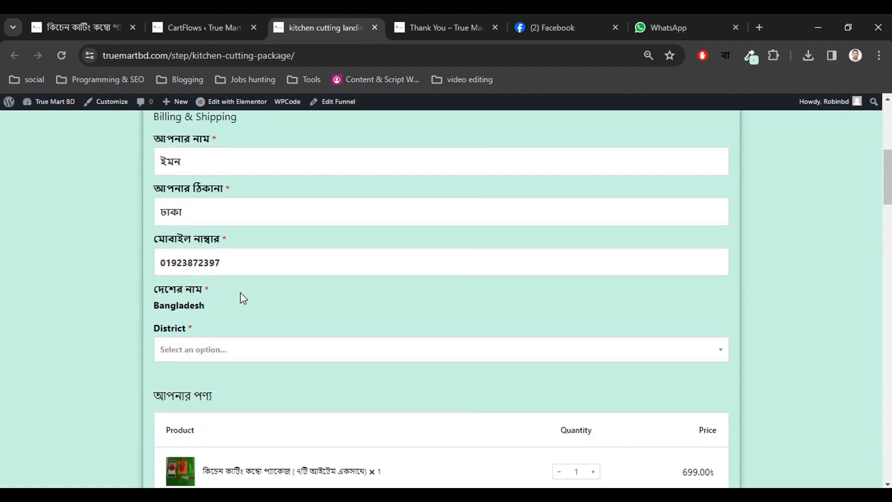
{"action": "scroll", "coordinate": [241, 296], "scroll_direction": "up", "scroll_amount": 2}
Clear the checkout name field and enter the customer's name.
{"action": "left_click_drag", "start_coordinate": [203, 234], "coordinate": [117, 234]}
{"action": "key", "text": "BackSpace"}
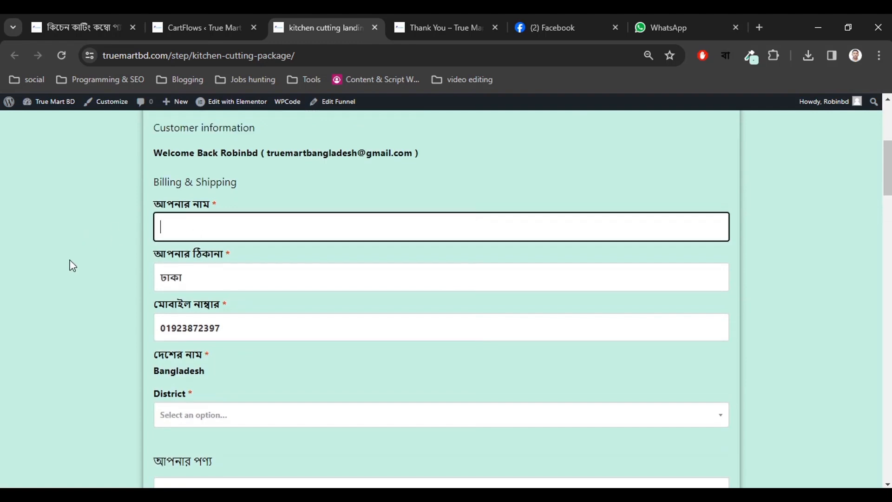
{"action": "left_click_drag", "start_coordinate": [194, 288], "coordinate": [72, 283]}
{"action": "left_click", "coordinate": [85, 292]}
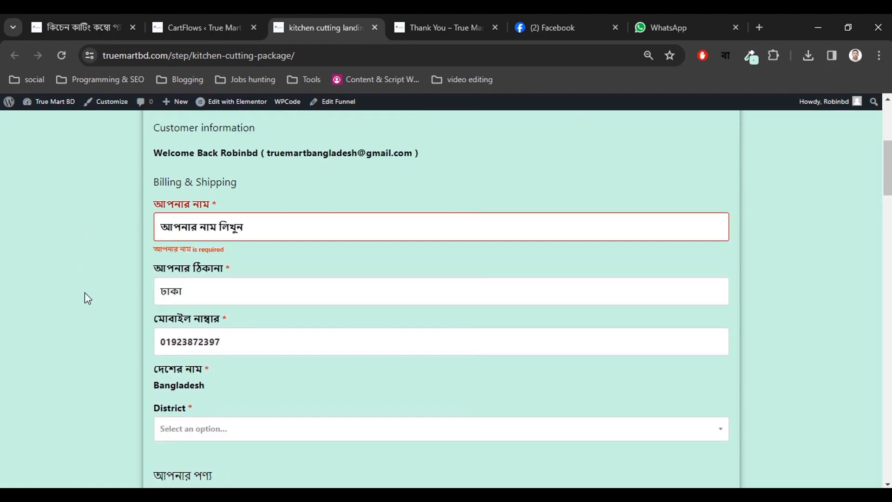
{"action": "scroll", "coordinate": [85, 291], "scroll_direction": "down", "scroll_amount": 5}
{"action": "scroll", "coordinate": [254, 353], "scroll_direction": "down", "scroll_amount": 3}
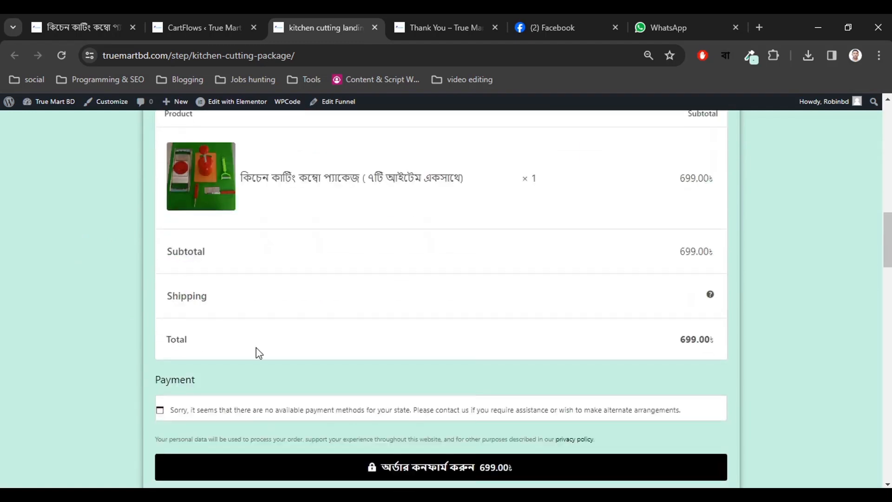
{"action": "scroll", "coordinate": [358, 353], "scroll_direction": "up", "scroll_amount": 14}
{"action": "left_click", "coordinate": [221, 354]}
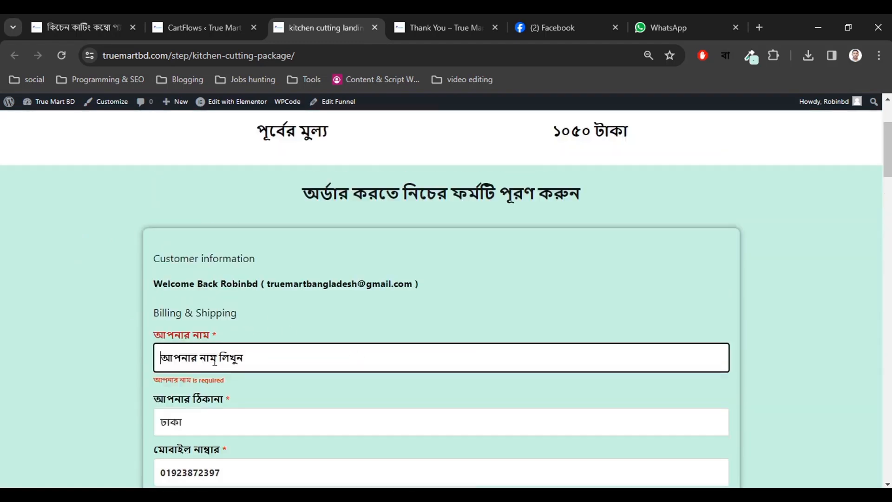
{"action": "type", "text": "imon"}
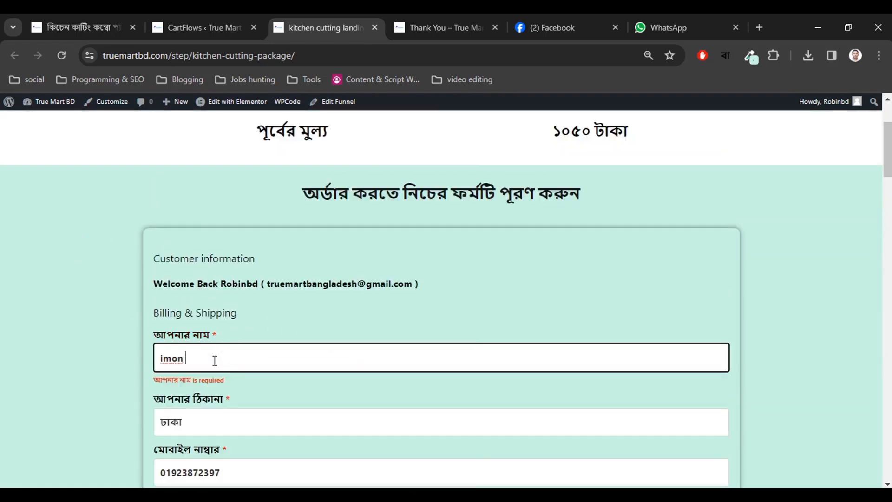
Move through the address and district fields, then reload the page after the session-expired error.
{"action": "scroll", "coordinate": [284, 345], "scroll_direction": "down", "scroll_amount": 3}
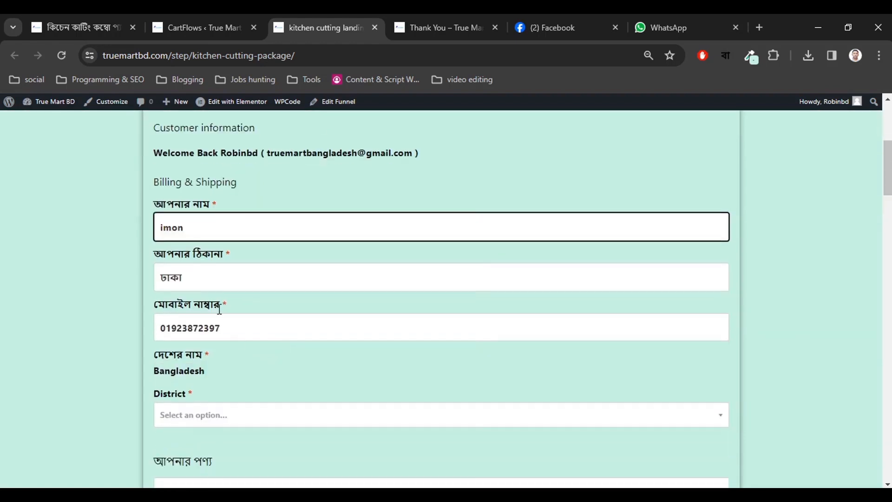
{"action": "left_click", "coordinate": [259, 274]}
{"action": "scroll", "coordinate": [265, 358], "scroll_direction": "down", "scroll_amount": 2}
{"action": "scroll", "coordinate": [227, 356], "scroll_direction": "down", "scroll_amount": 1}
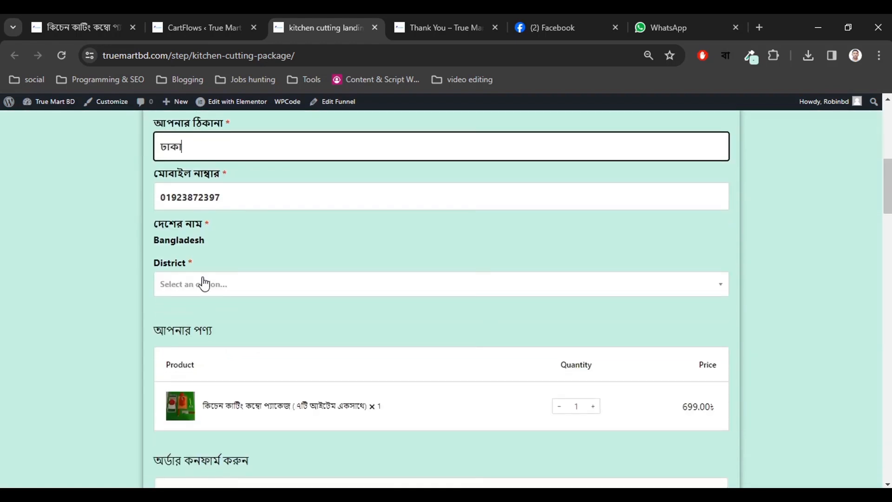
{"action": "left_click", "coordinate": [201, 283]}
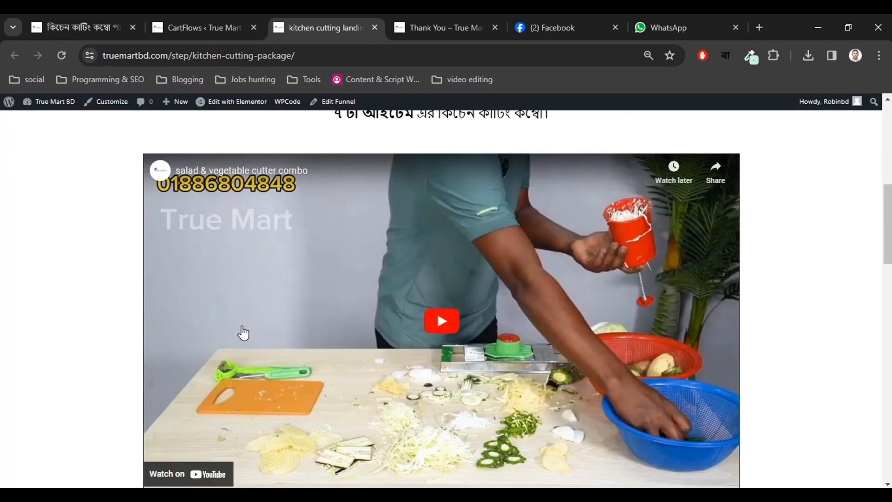
{"action": "scroll", "coordinate": [243, 348], "scroll_direction": "up", "scroll_amount": 8}
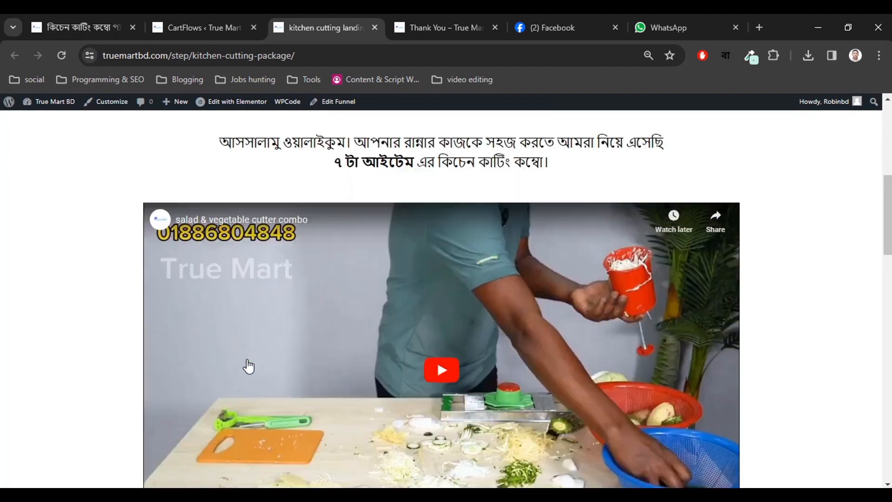
{"action": "scroll", "coordinate": [276, 376], "scroll_direction": "down", "scroll_amount": 1}
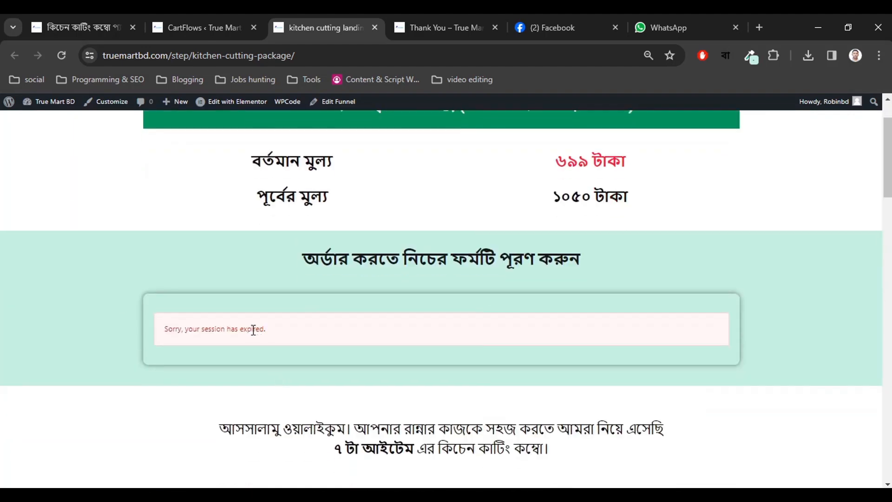
{"action": "left_click_drag", "start_coordinate": [231, 332], "coordinate": [296, 329]}
{"action": "left_click", "coordinate": [293, 331]}
{"action": "scroll", "coordinate": [245, 338], "scroll_direction": "up", "scroll_amount": 2}
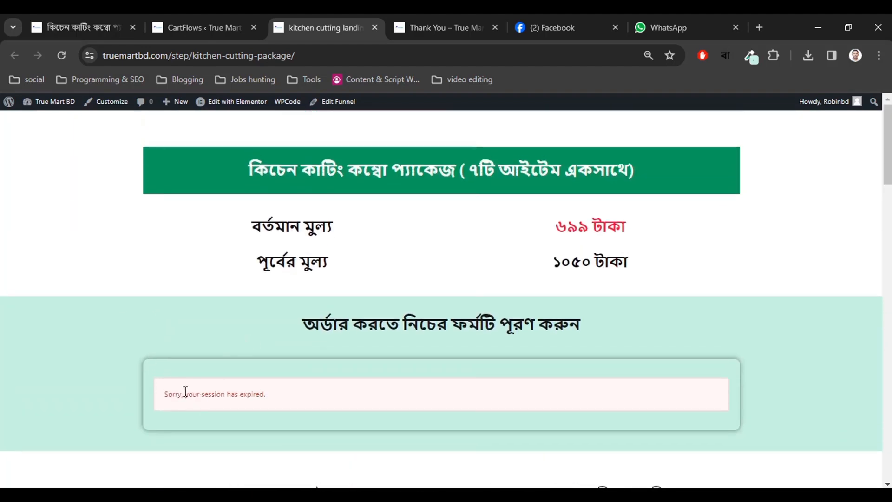
{"action": "left_click_drag", "start_coordinate": [185, 391], "coordinate": [290, 394]}
{"action": "left_click", "coordinate": [290, 394]}
{"action": "left_click", "coordinate": [307, 52]}
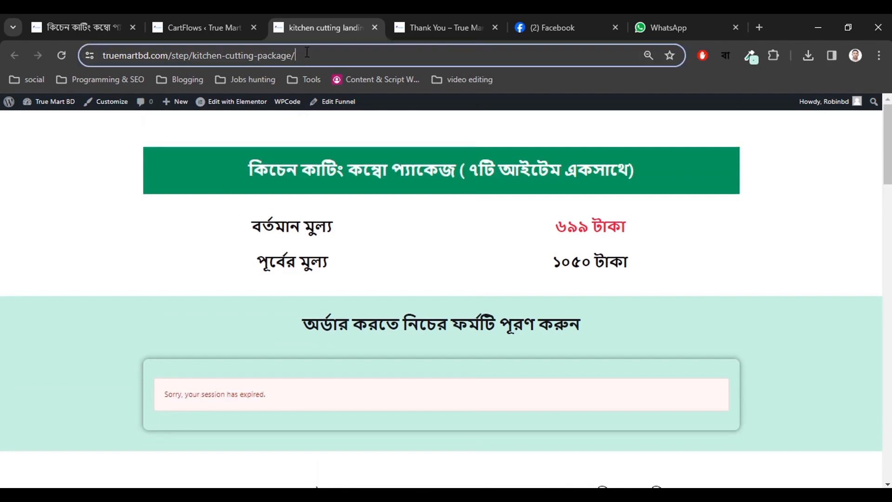
{"action": "key", "text": "Return"}
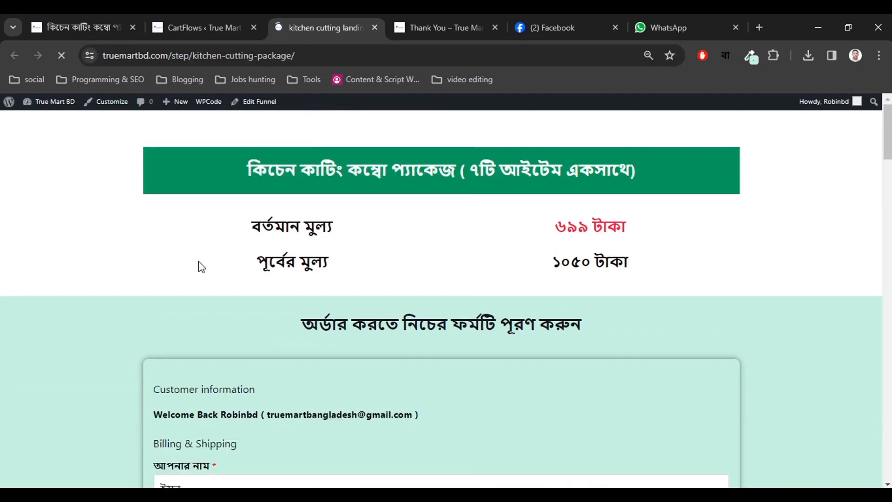
Choose Bandarban as the district on the checkout form.
{"action": "scroll", "coordinate": [199, 270], "scroll_direction": "down", "scroll_amount": 5}
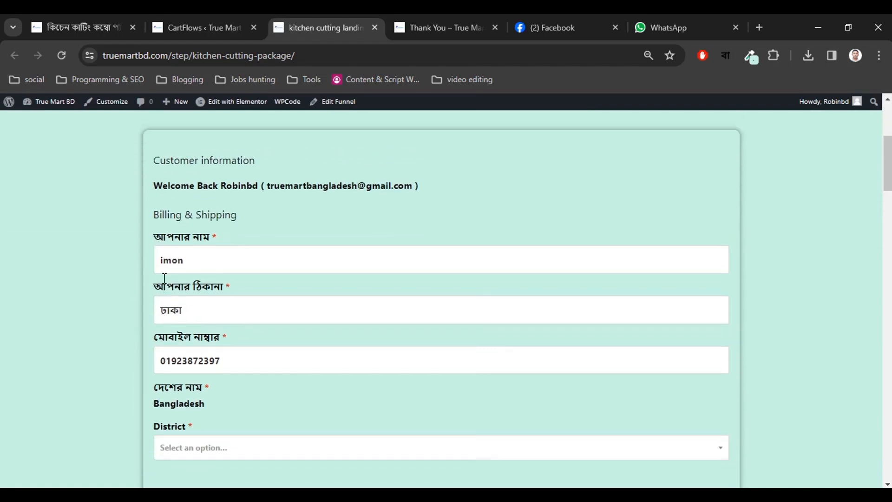
{"action": "scroll", "coordinate": [164, 279], "scroll_direction": "down", "scroll_amount": 12}
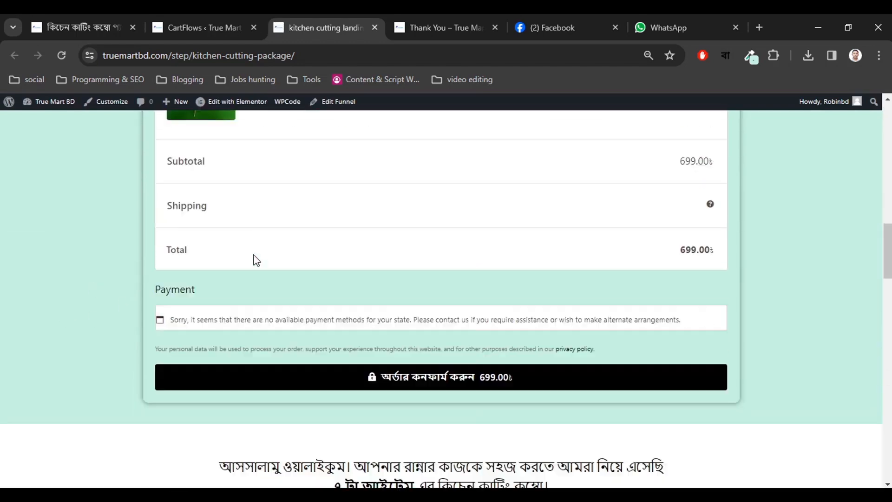
{"action": "scroll", "coordinate": [255, 260], "scroll_direction": "up", "scroll_amount": 10}
{"action": "scroll", "coordinate": [240, 282], "scroll_direction": "down", "scroll_amount": 2}
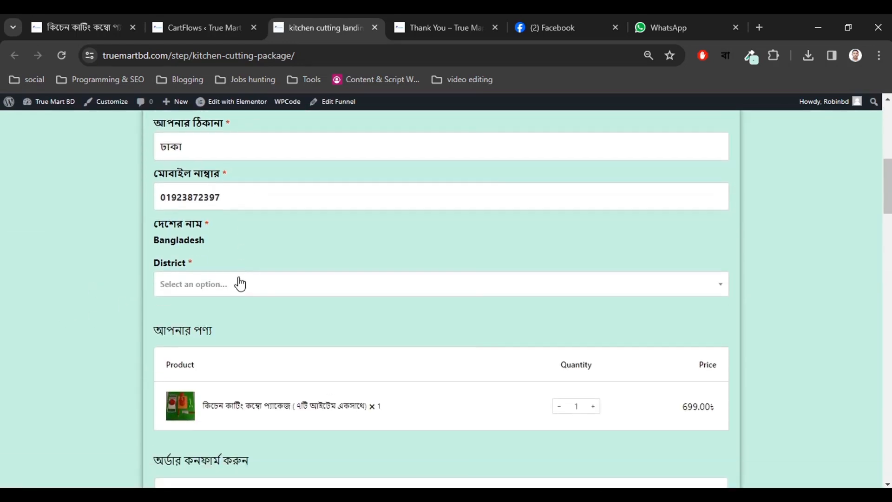
{"action": "left_click", "coordinate": [219, 291]}
{"action": "left_click", "coordinate": [195, 343]}
Check the 829.00 order total and the 699-taka full-package offer on the page.
{"action": "scroll", "coordinate": [207, 275], "scroll_direction": "up", "scroll_amount": 1}
{"action": "scroll", "coordinate": [201, 283], "scroll_direction": "down", "scroll_amount": 6}
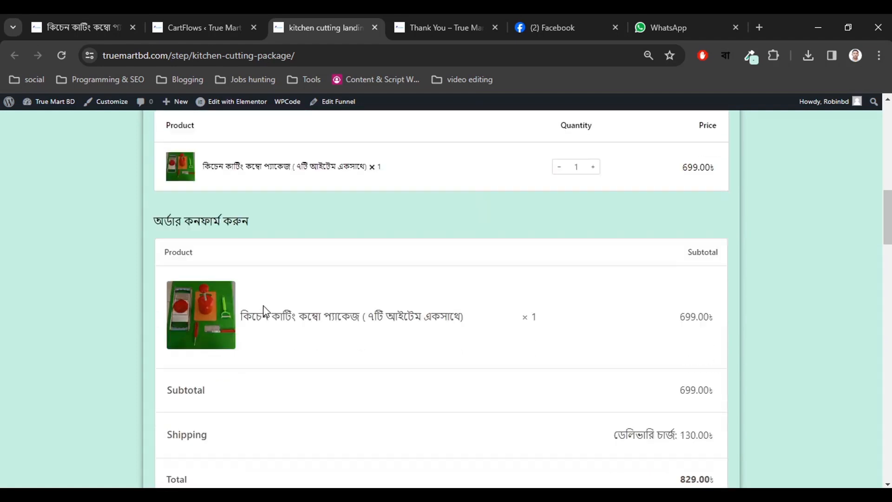
{"action": "scroll", "coordinate": [263, 311], "scroll_direction": "down", "scroll_amount": 2}
{"action": "scroll", "coordinate": [452, 398], "scroll_direction": "up", "scroll_amount": 4}
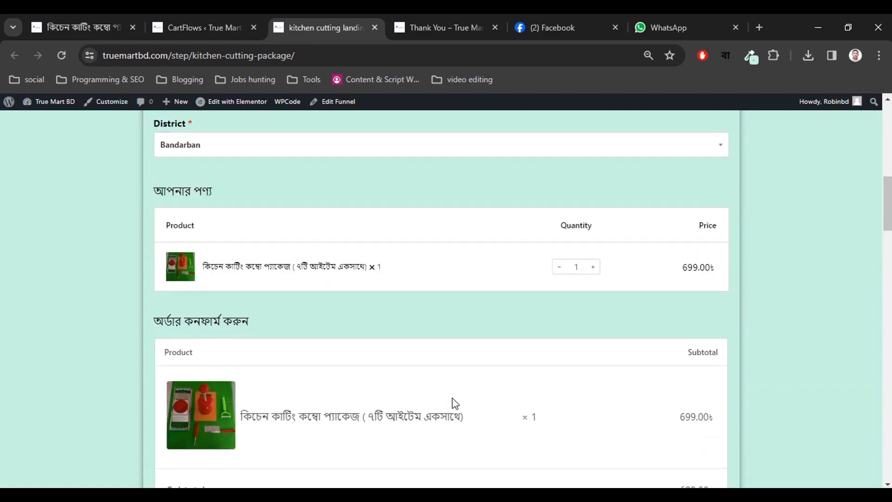
{"action": "scroll", "coordinate": [452, 397], "scroll_direction": "down", "scroll_amount": 15}
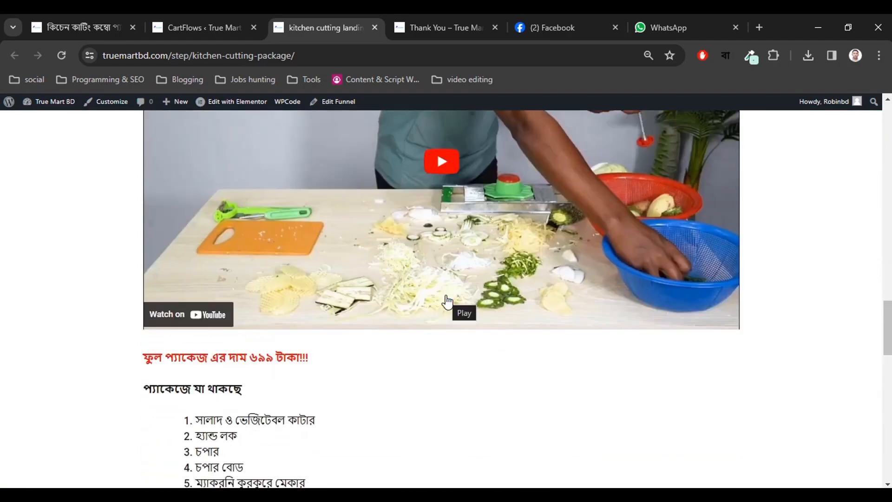
{"action": "scroll", "coordinate": [447, 302], "scroll_direction": "up", "scroll_amount": 8}
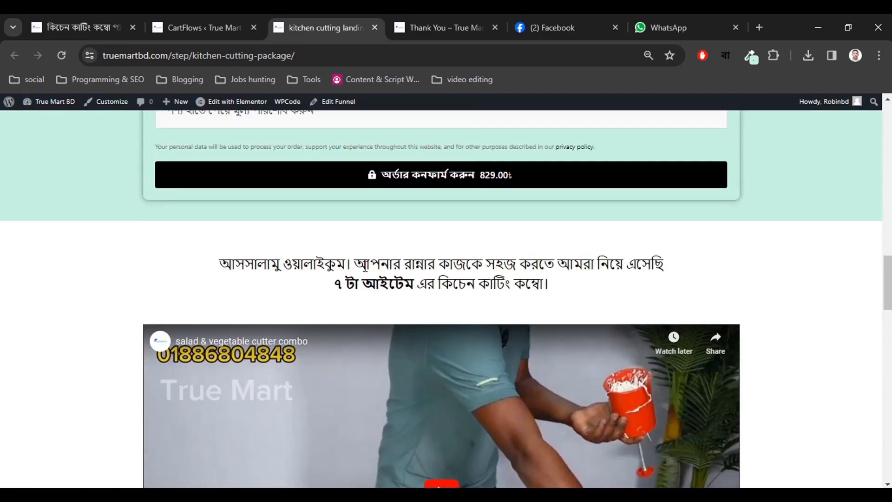
{"action": "left_click_drag", "start_coordinate": [370, 263], "coordinate": [524, 266]}
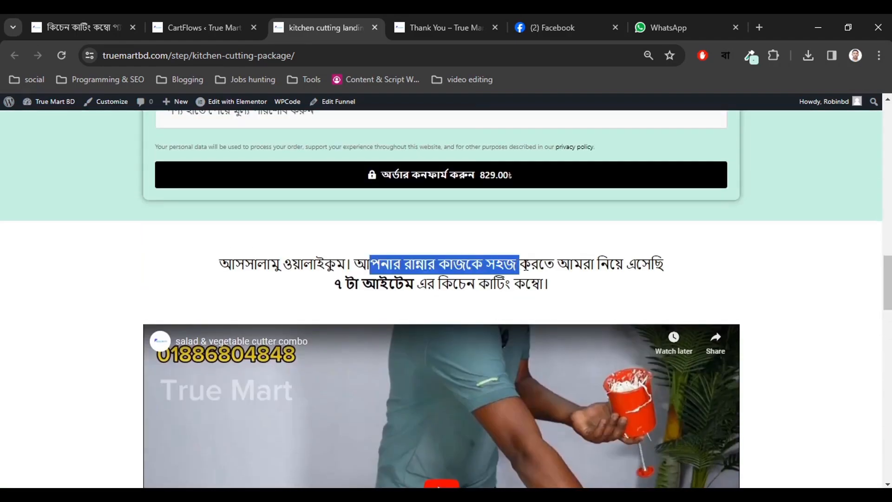
{"action": "scroll", "coordinate": [524, 266], "scroll_direction": "down", "scroll_amount": 12}
{"action": "scroll", "coordinate": [171, 232], "scroll_direction": "up", "scroll_amount": 3}
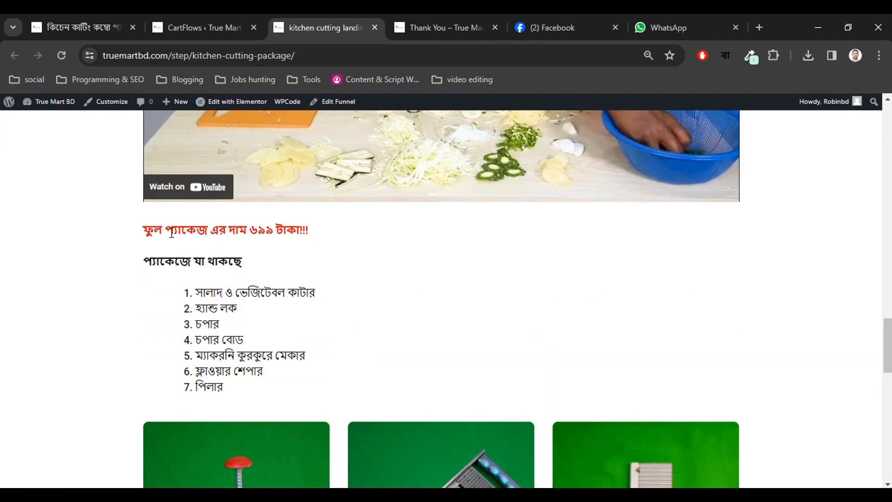
{"action": "left_click_drag", "start_coordinate": [172, 232], "coordinate": [275, 315]}
{"action": "left_click", "coordinate": [361, 345]}
{"action": "scroll", "coordinate": [233, 313], "scroll_direction": "down", "scroll_amount": 8}
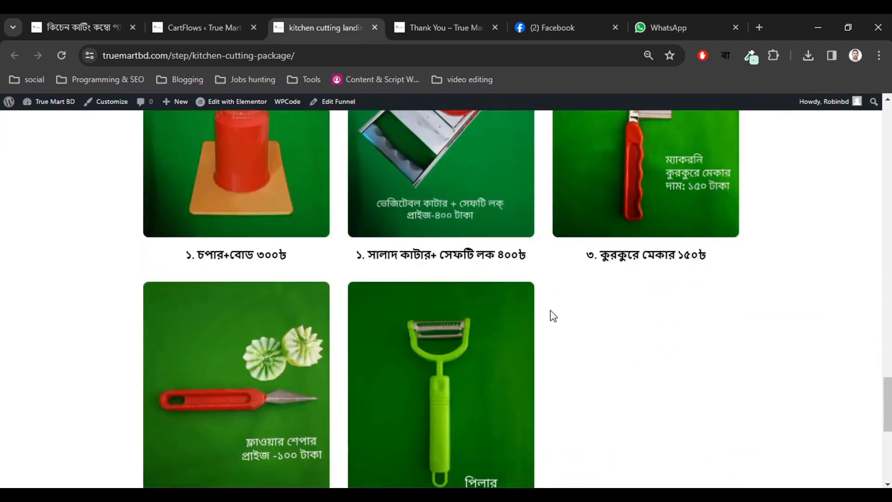
{"action": "scroll", "coordinate": [553, 316], "scroll_direction": "down", "scroll_amount": 7}
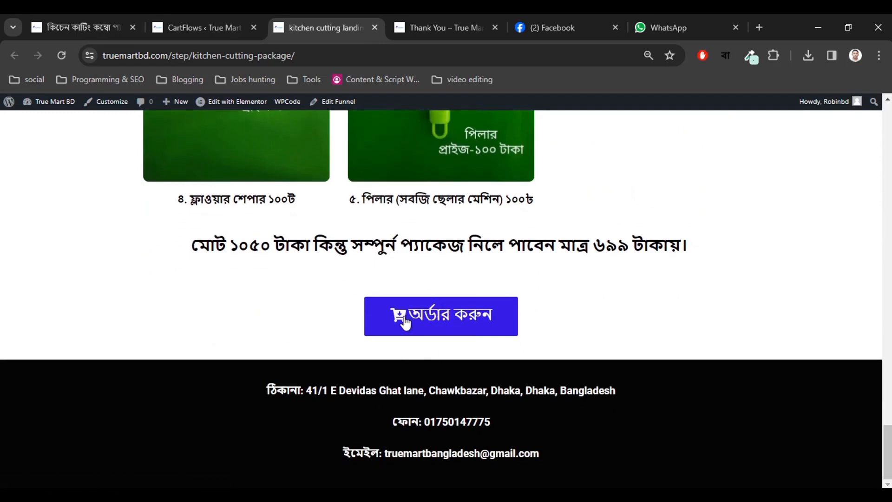
{"action": "left_click", "coordinate": [431, 319]}
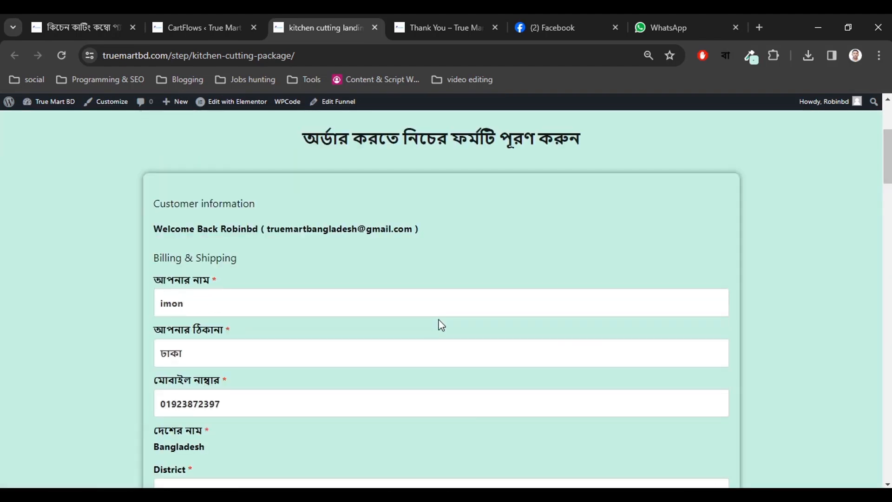
{"action": "scroll", "coordinate": [399, 261], "scroll_direction": "up", "scroll_amount": 4}
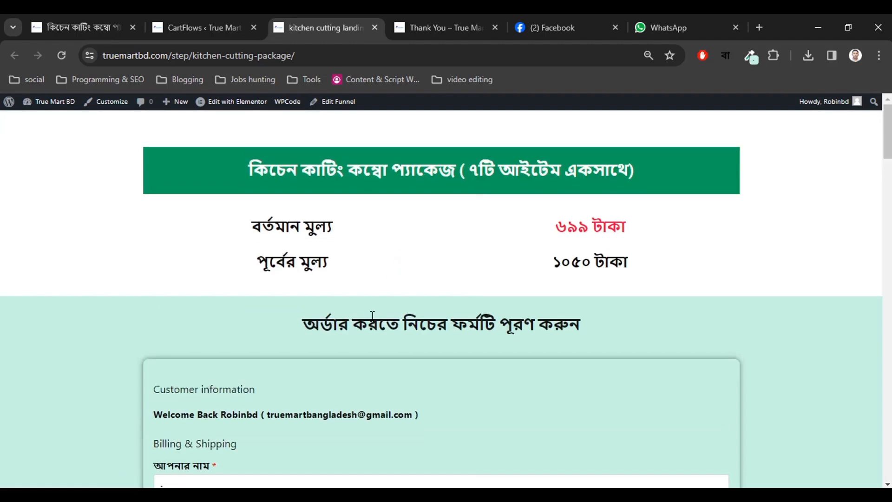
{"action": "left_click", "coordinate": [207, 16]}
{"action": "left_click", "coordinate": [325, 22]}
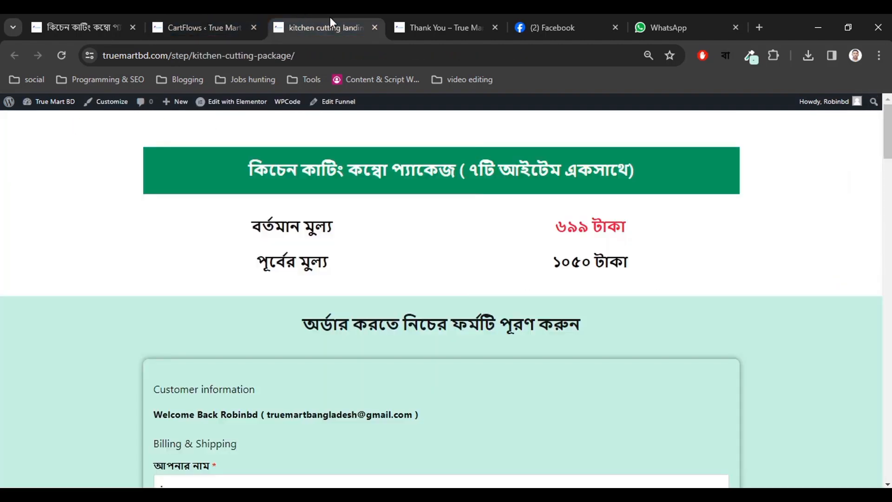
{"action": "left_click", "coordinate": [432, 26]}
{"action": "scroll", "coordinate": [256, 316], "scroll_direction": "down", "scroll_amount": 3}
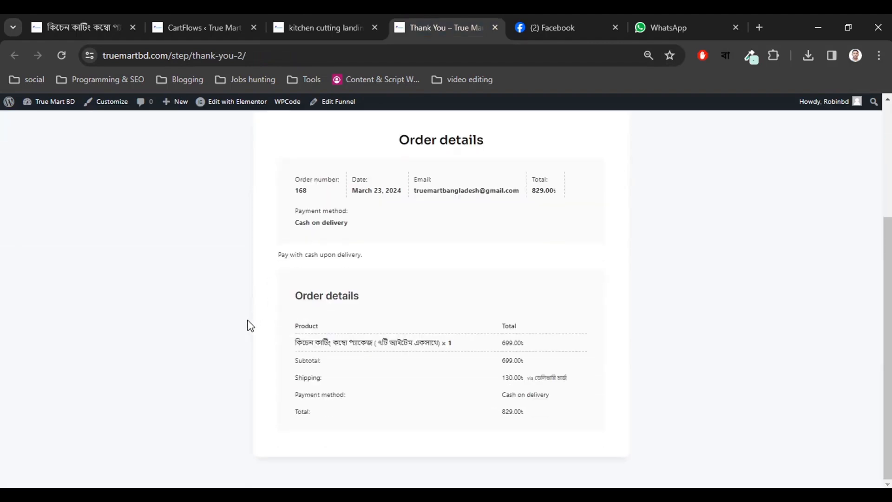
{"action": "scroll", "coordinate": [249, 324], "scroll_direction": "up", "scroll_amount": 2}
{"action": "scroll", "coordinate": [249, 324], "scroll_direction": "down", "scroll_amount": 2}
{"action": "scroll", "coordinate": [249, 324], "scroll_direction": "up", "scroll_amount": 4}
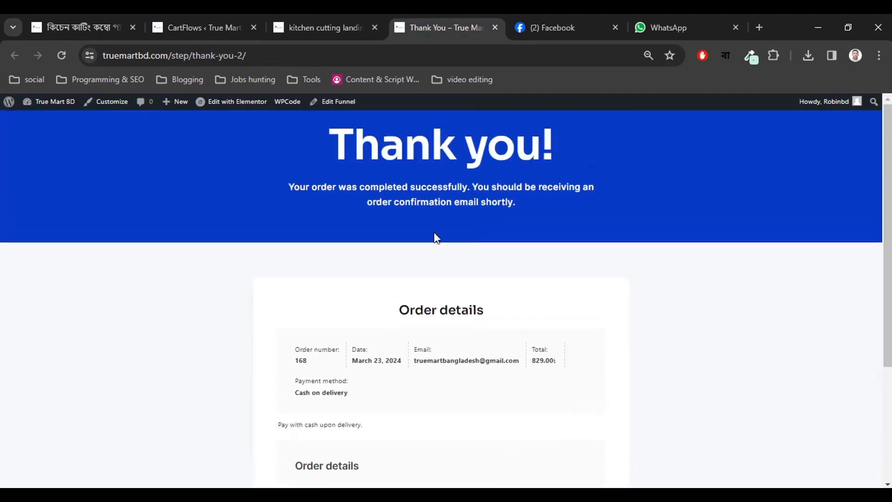
{"action": "left_click", "coordinate": [325, 20]}
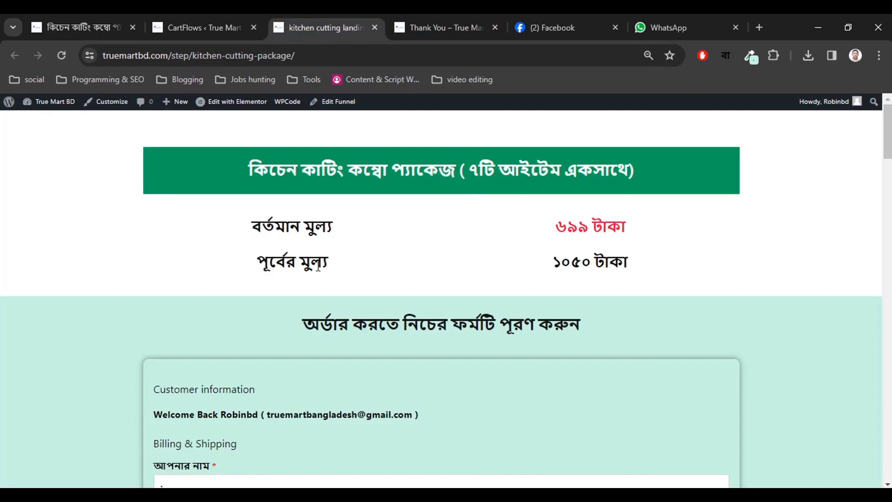
{"action": "left_click", "coordinate": [418, 16]}
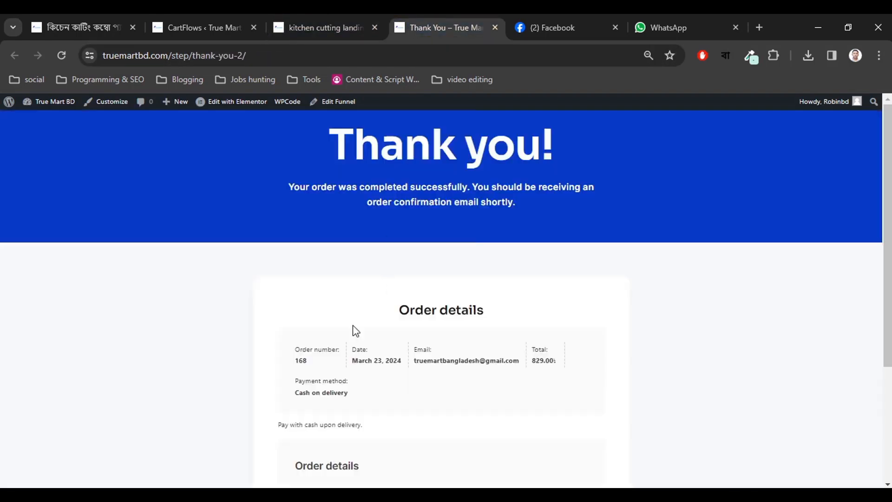
{"action": "scroll", "coordinate": [352, 325], "scroll_direction": "down", "scroll_amount": 3}
{"action": "scroll", "coordinate": [349, 318], "scroll_direction": "up", "scroll_amount": 3}
{"action": "left_click", "coordinate": [319, 22]}
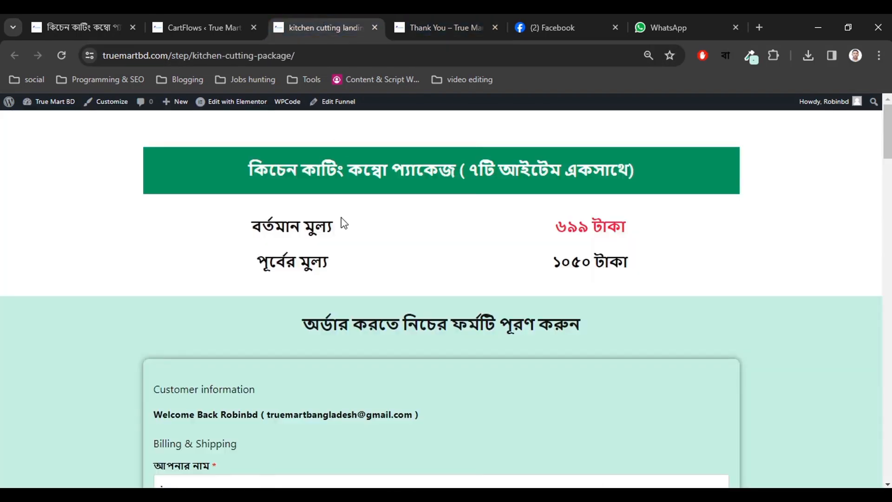